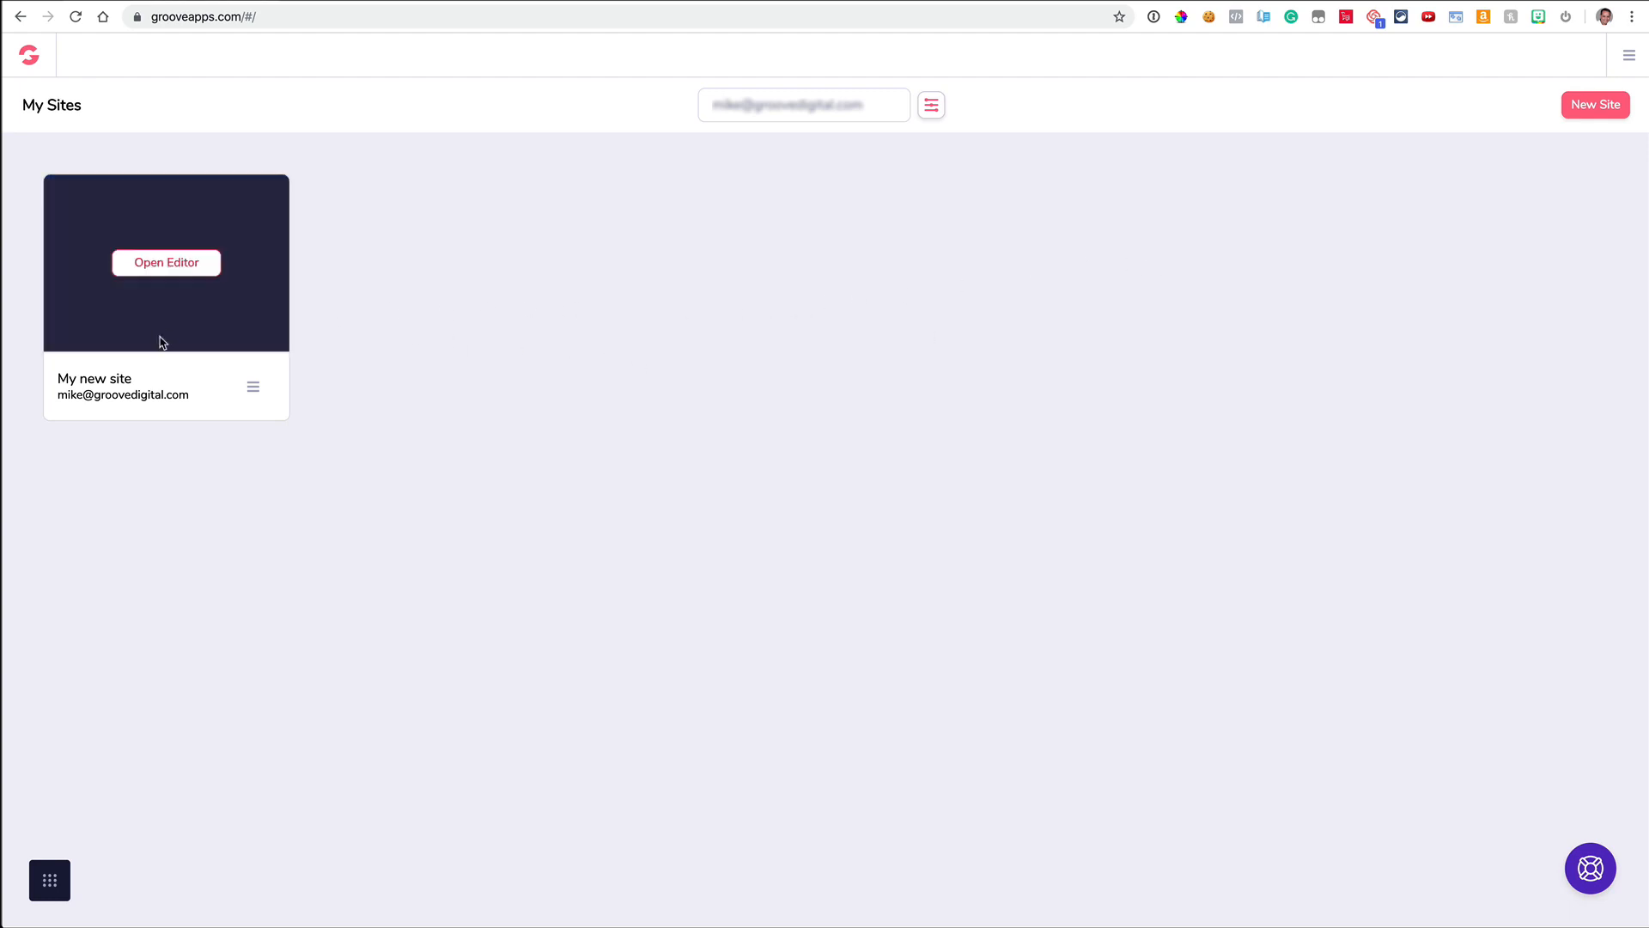
{"action": "left_click", "coordinate": [55, 891]}
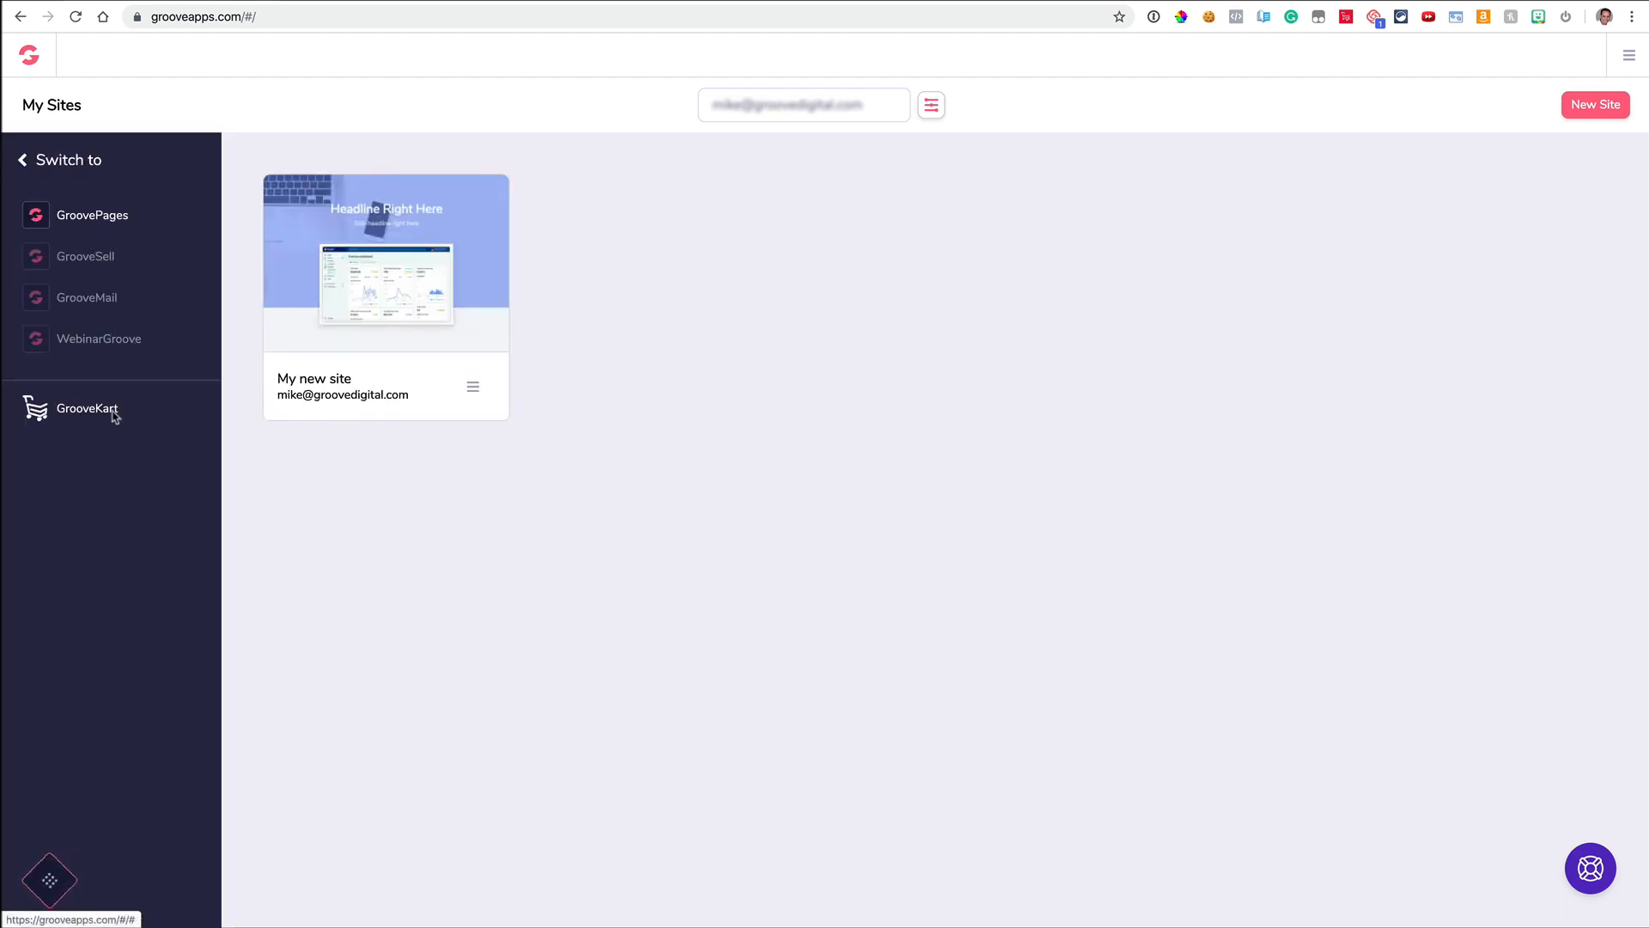
{"action": "left_click", "coordinate": [50, 880]}
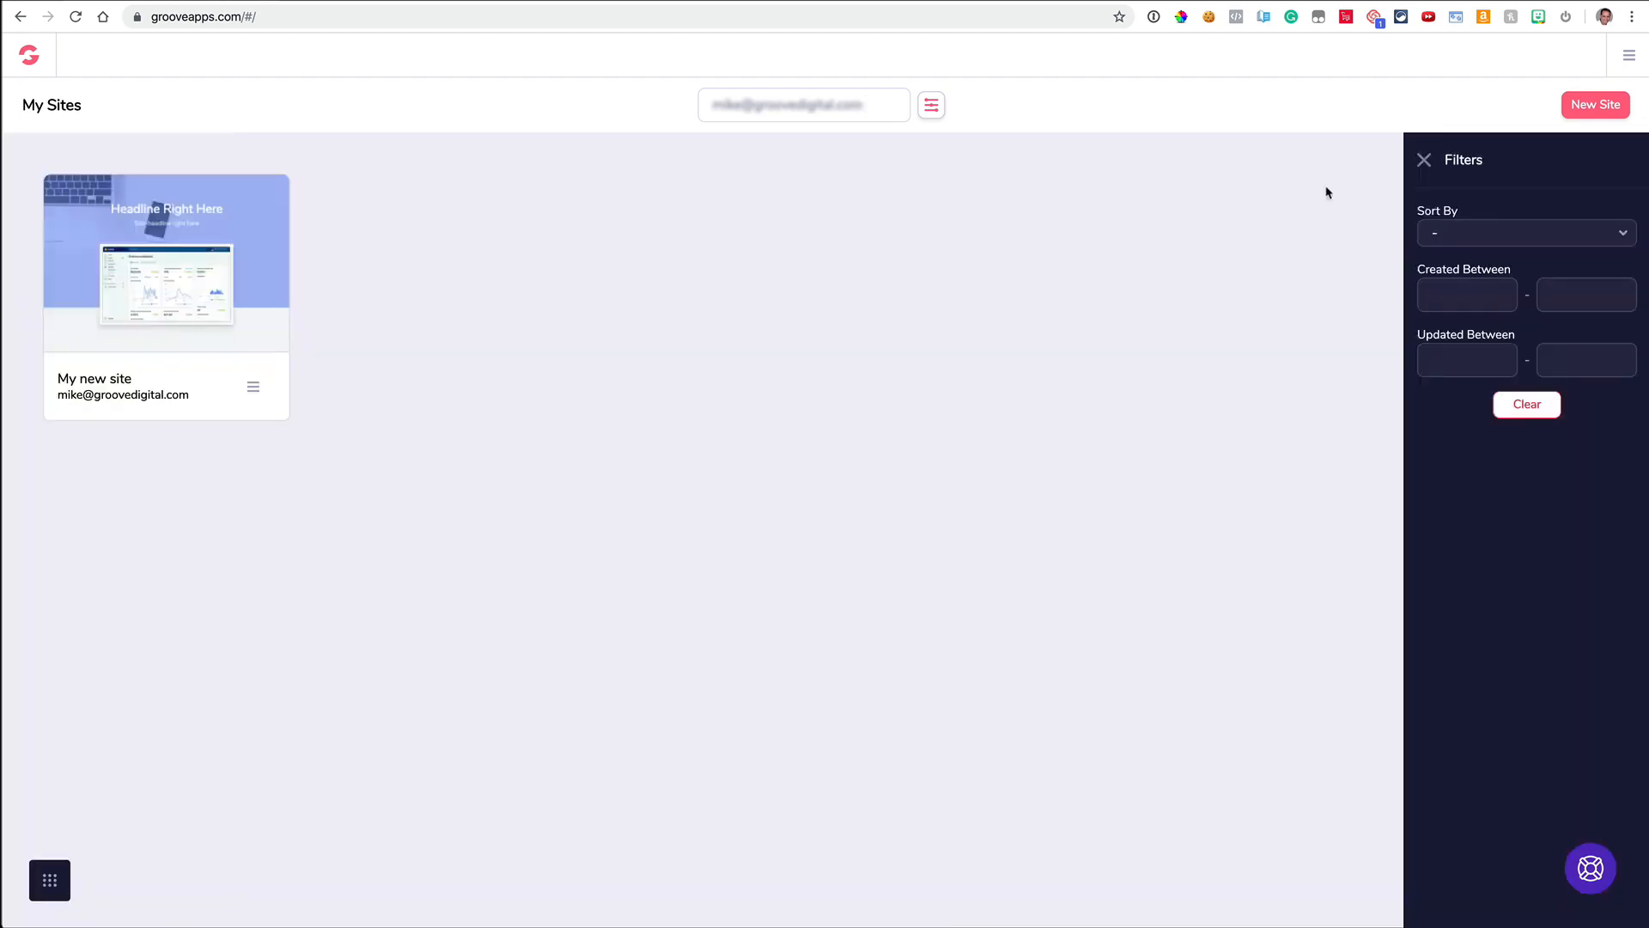
{"action": "left_click", "coordinate": [1425, 160]}
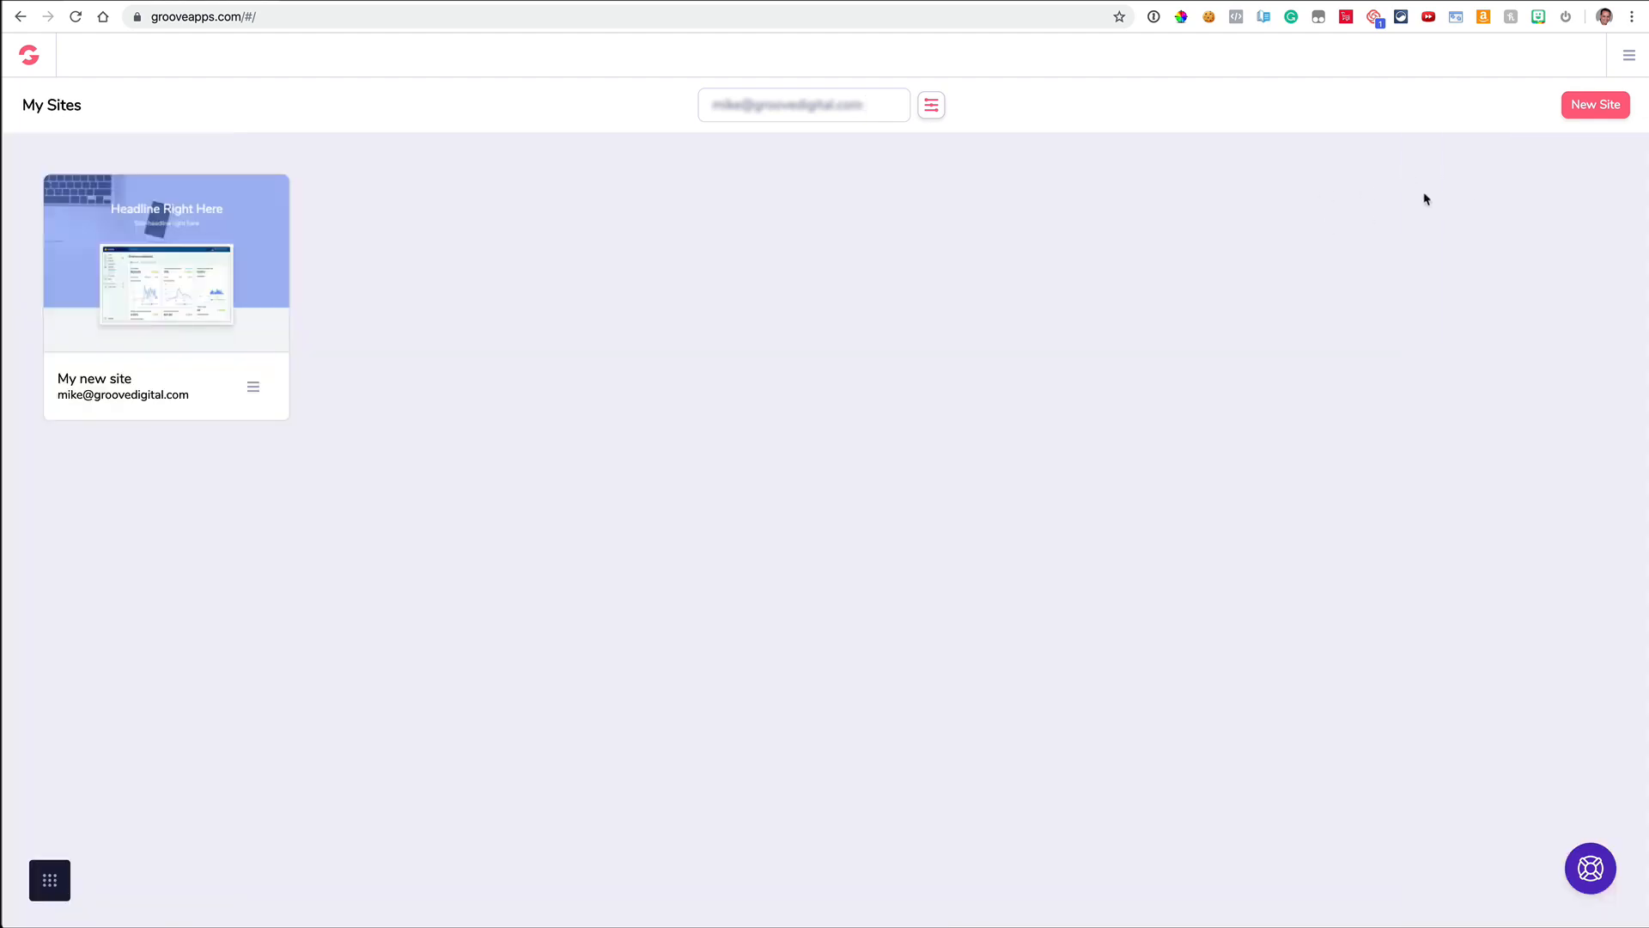
- Create a new site from the blank "Start from scratch" template
{"action": "left_click", "coordinate": [1597, 110]}
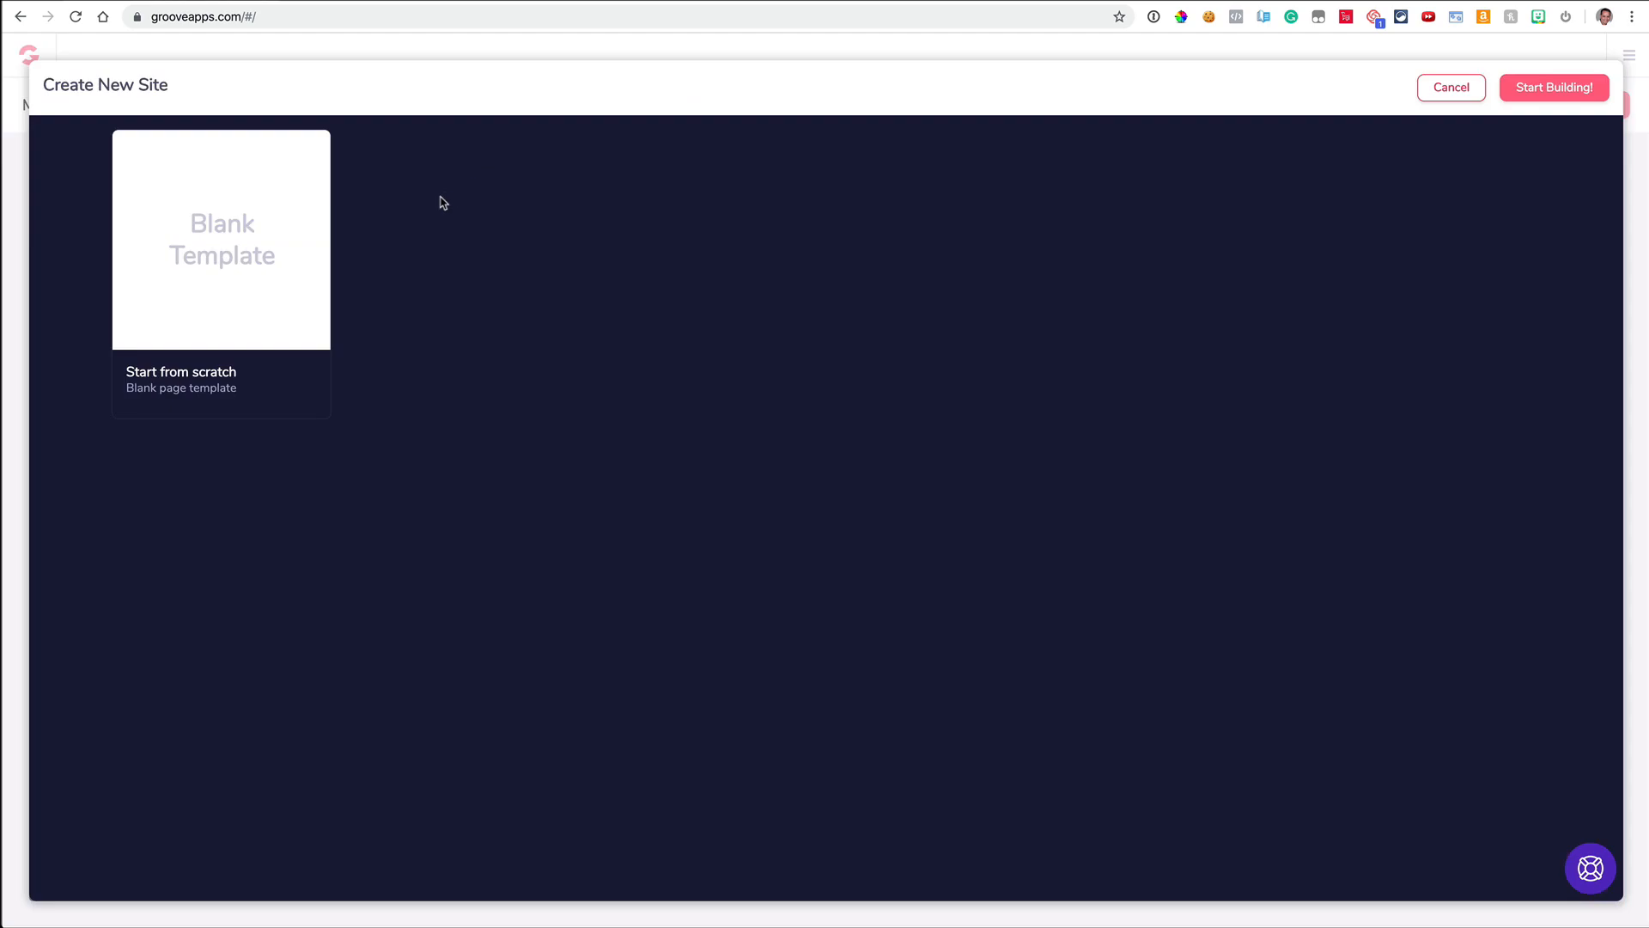
{"action": "left_click", "coordinate": [284, 250]}
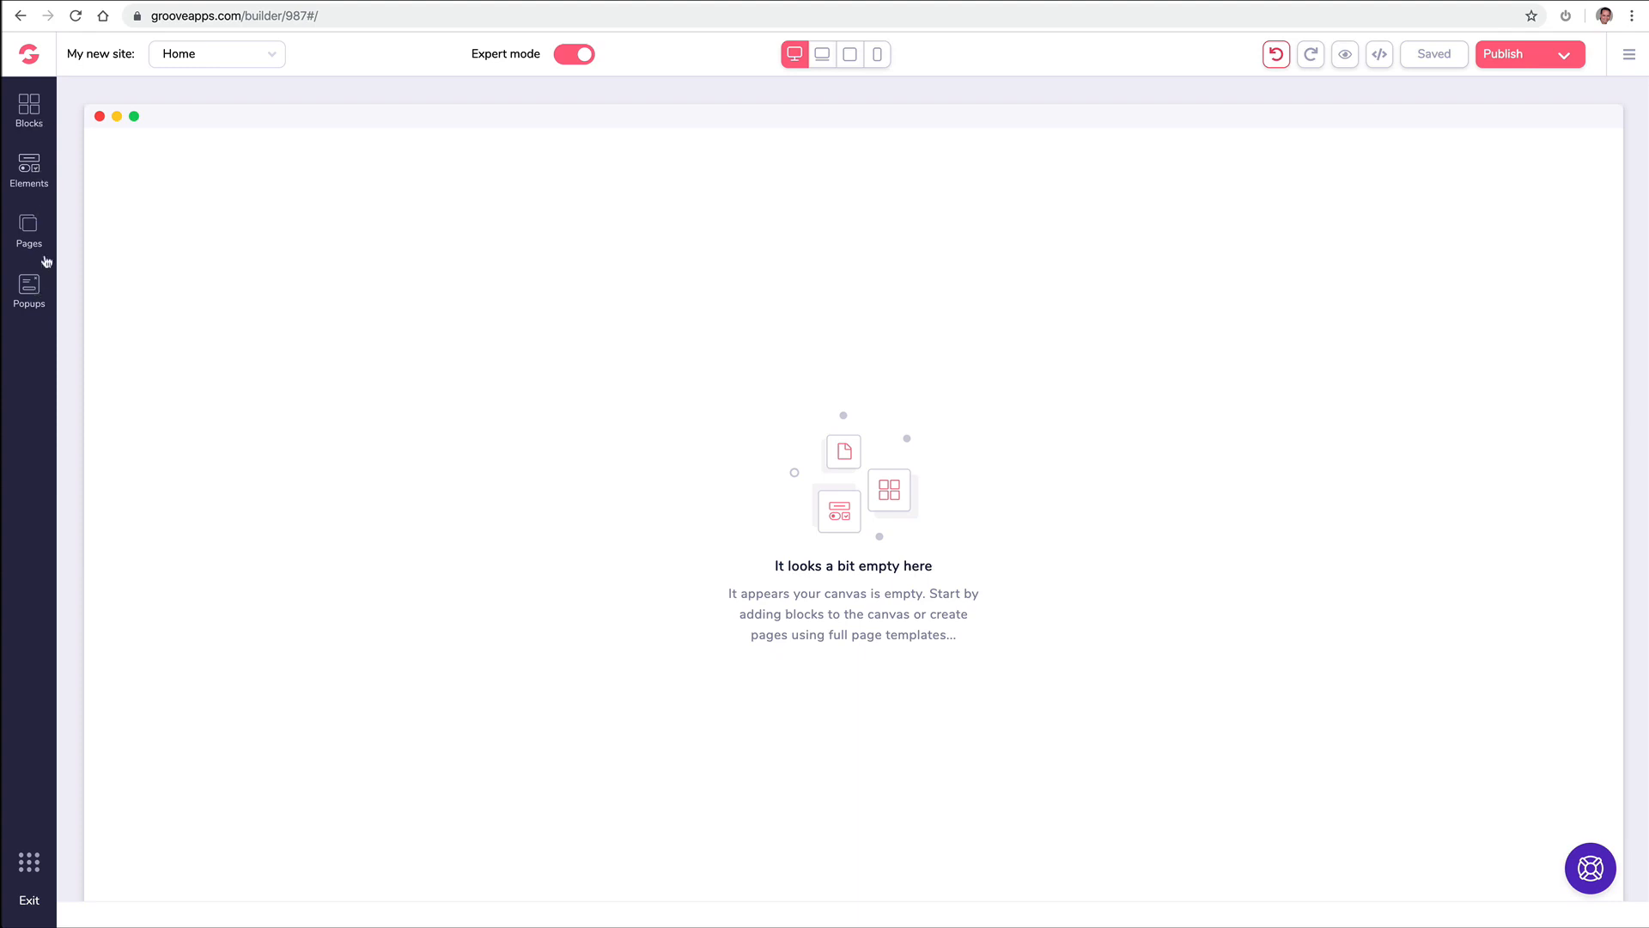
- Add the wireframe block with a navigation bar, centered headline and two buttons to the empty Home page
{"action": "left_click", "coordinate": [32, 110]}
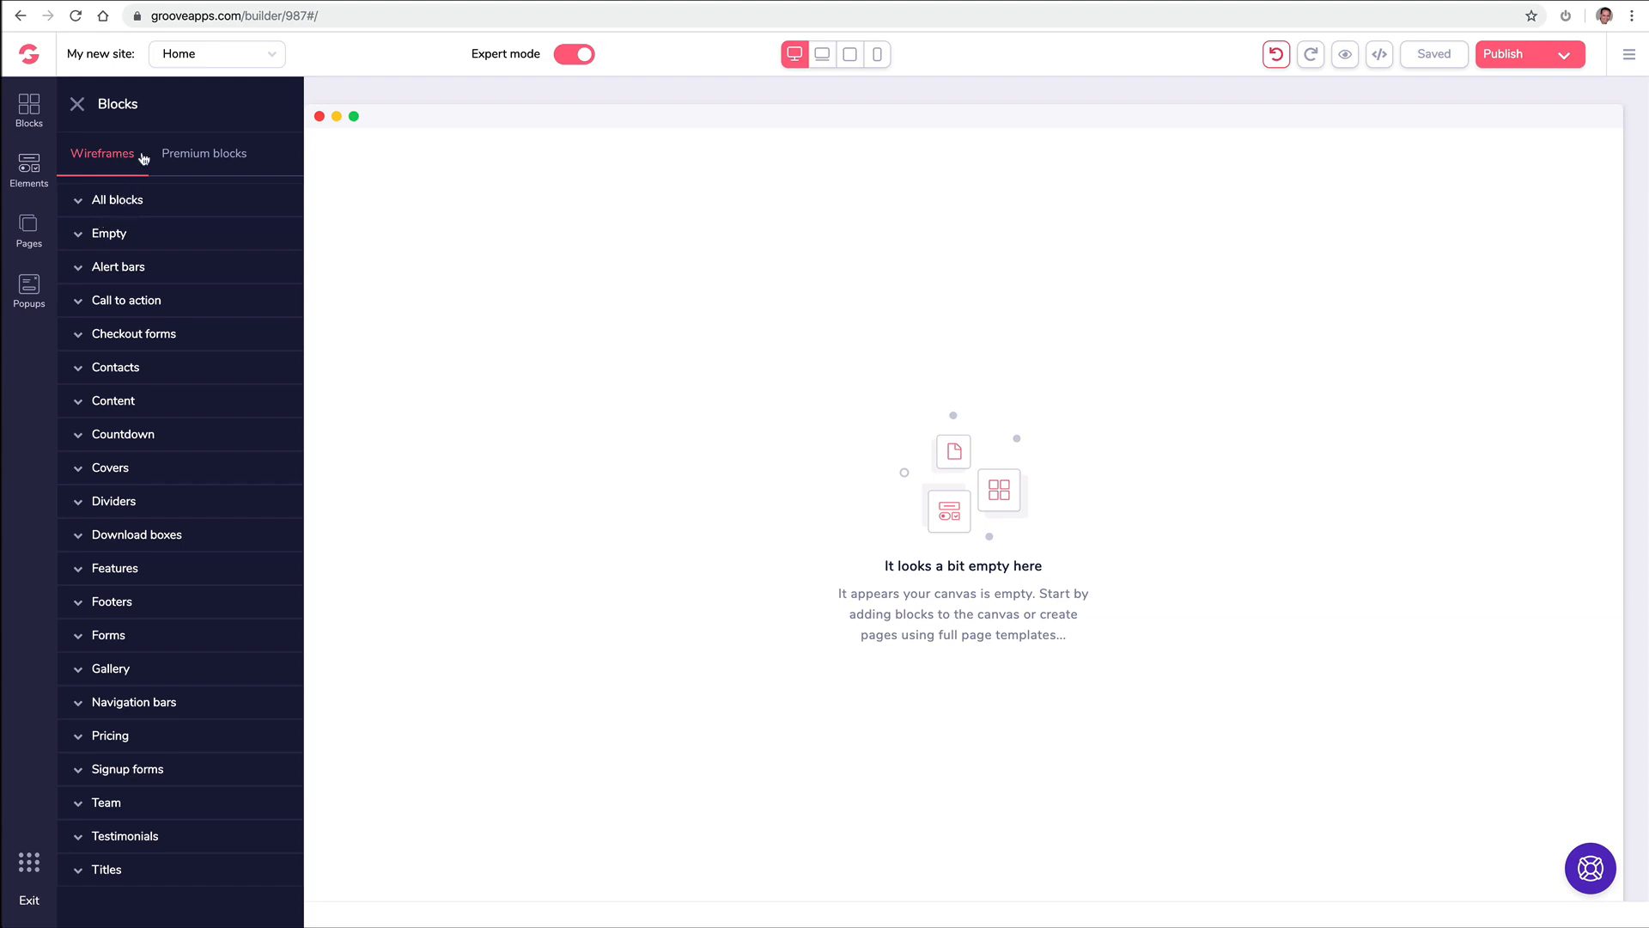
{"action": "left_click", "coordinate": [223, 159]}
{"action": "left_click", "coordinate": [116, 158]}
{"action": "left_click", "coordinate": [127, 201]}
{"action": "scroll", "coordinate": [183, 273], "scroll_direction": "down", "scroll_amount": 2}
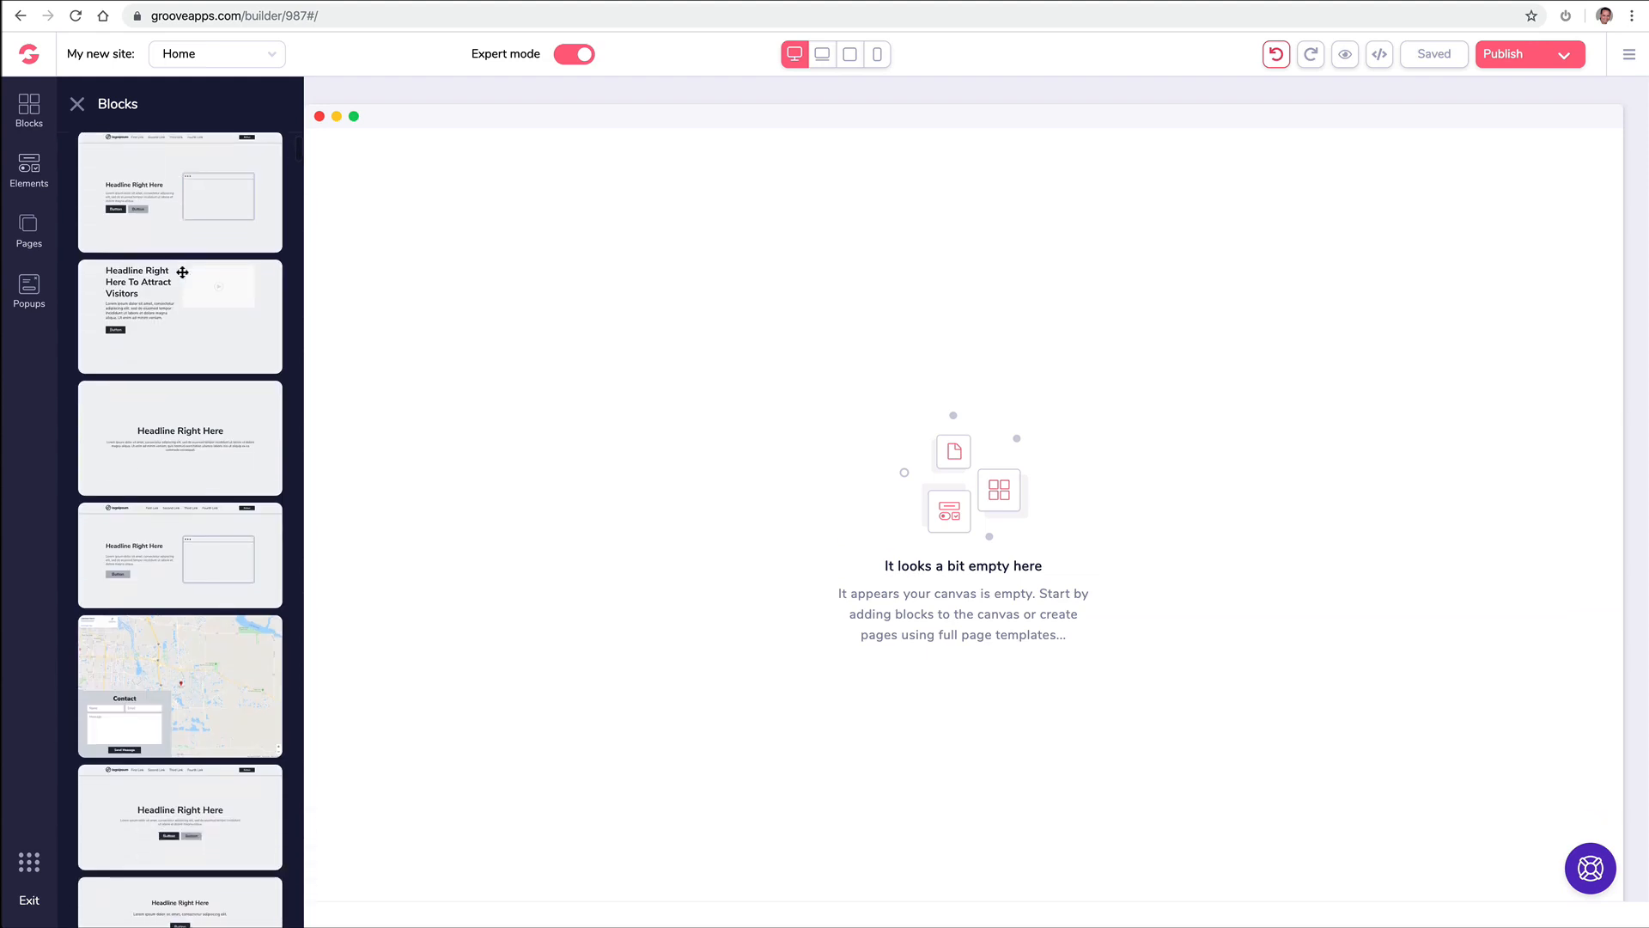
{"action": "scroll", "coordinate": [182, 273], "scroll_direction": "down", "scroll_amount": 2}
{"action": "scroll", "coordinate": [183, 272], "scroll_direction": "down", "scroll_amount": 9}
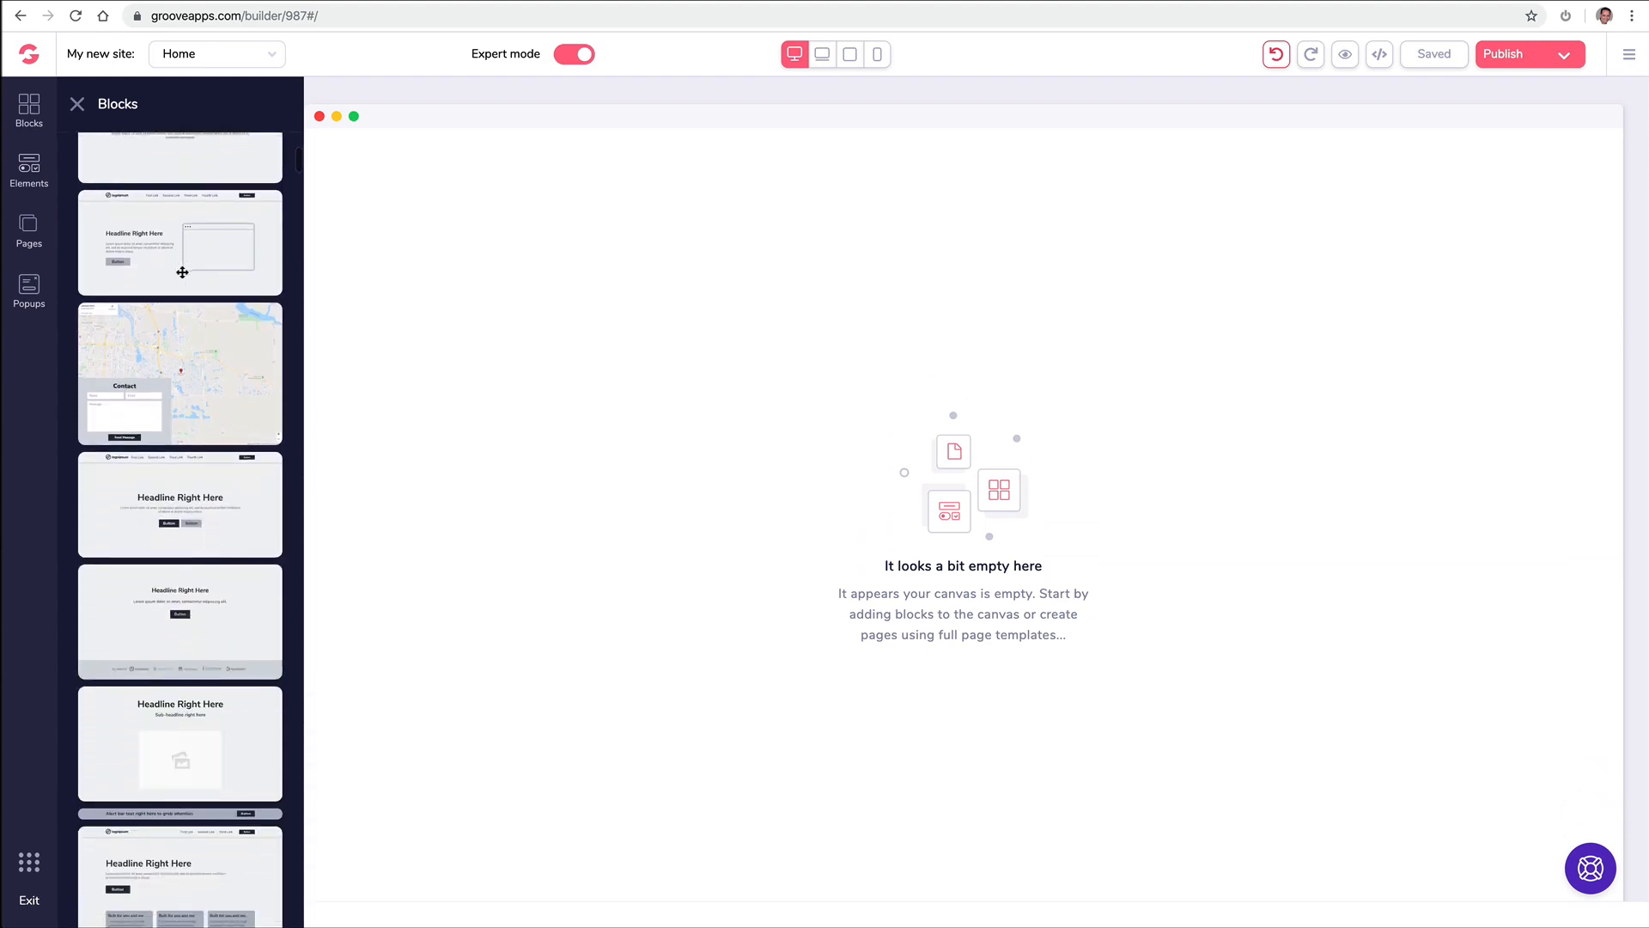
{"action": "left_click_drag", "start_coordinate": [173, 265], "coordinate": [602, 258]}
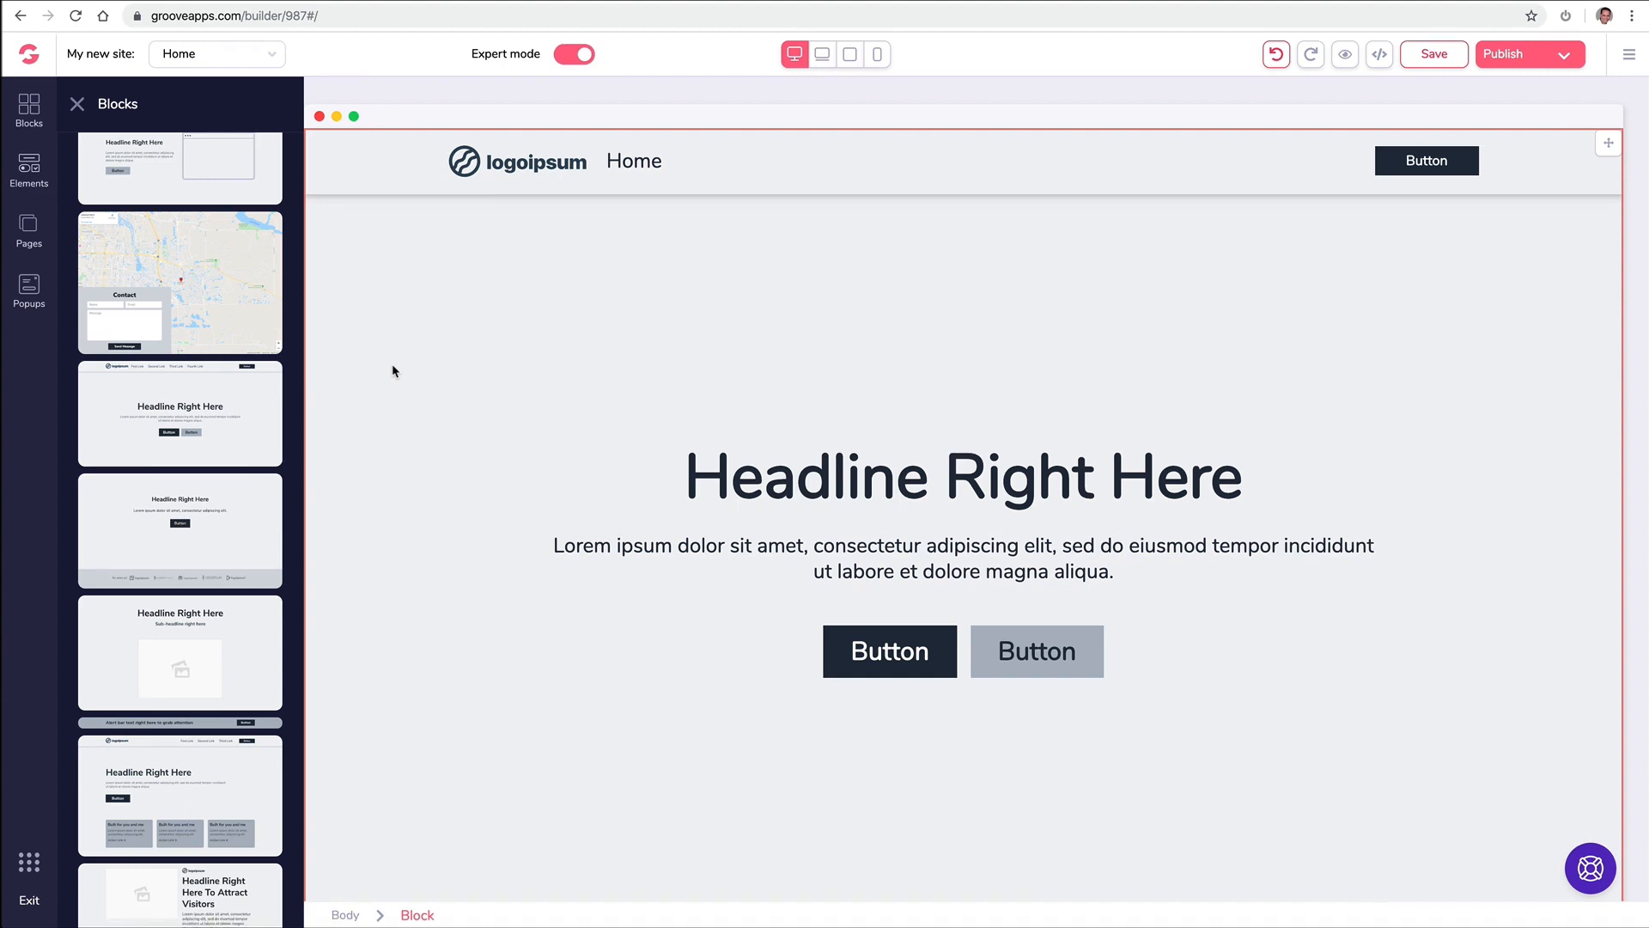
- Delete the wireframe block with the navigation bar and headline from the Home page
{"action": "left_click", "coordinate": [461, 291]}
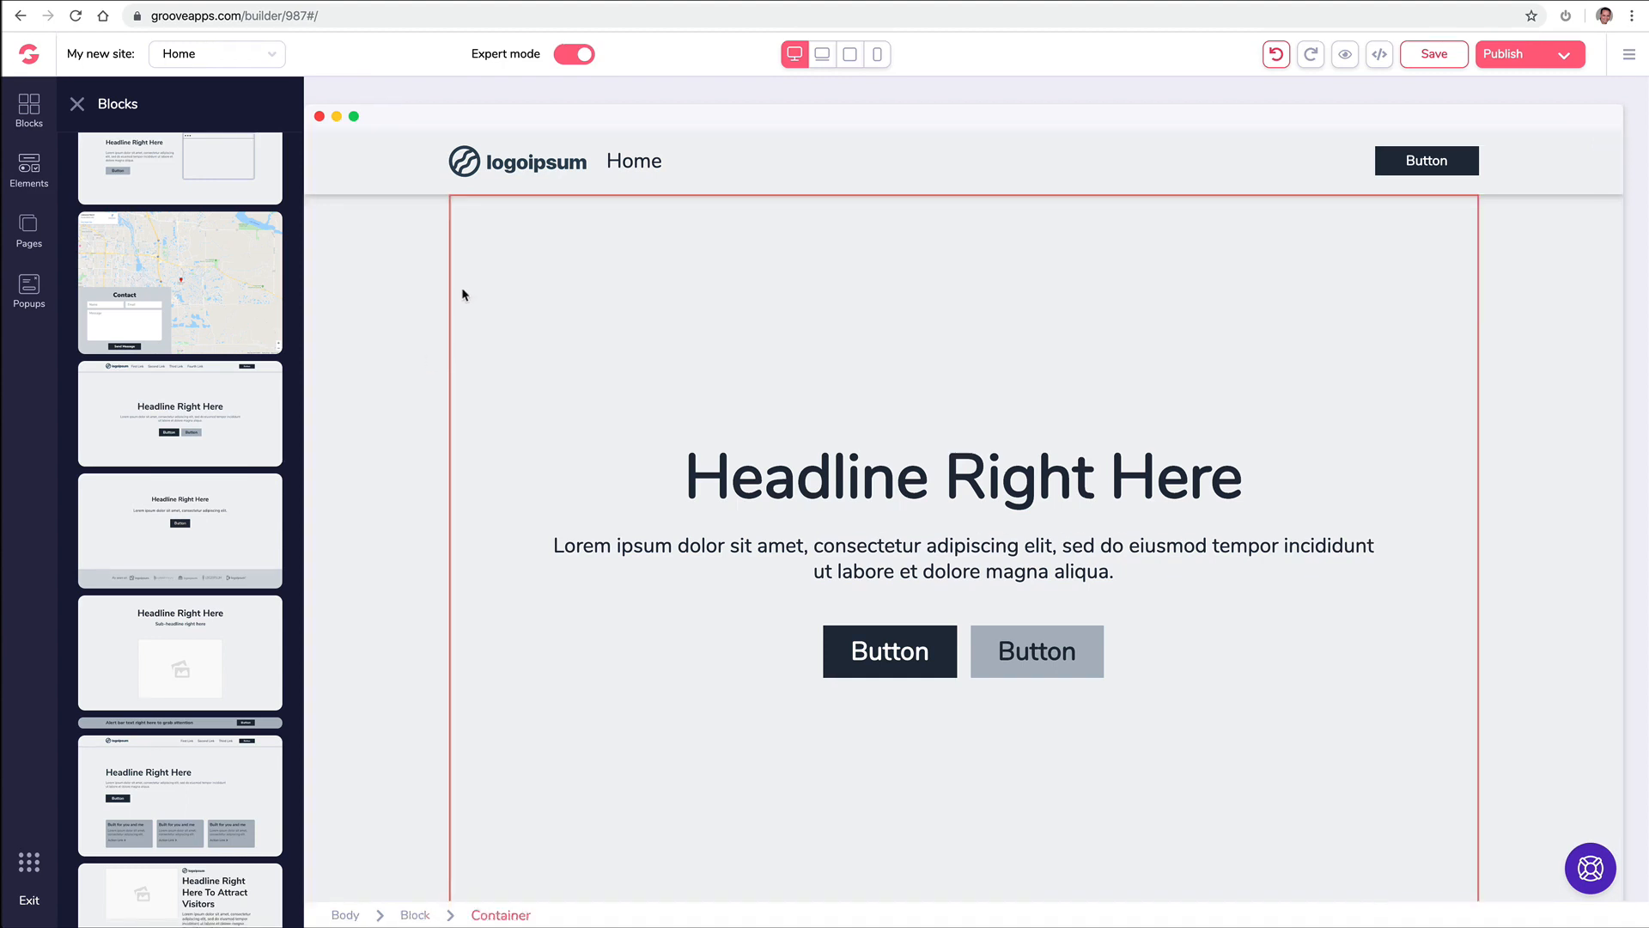
{"action": "left_click", "coordinate": [165, 163]}
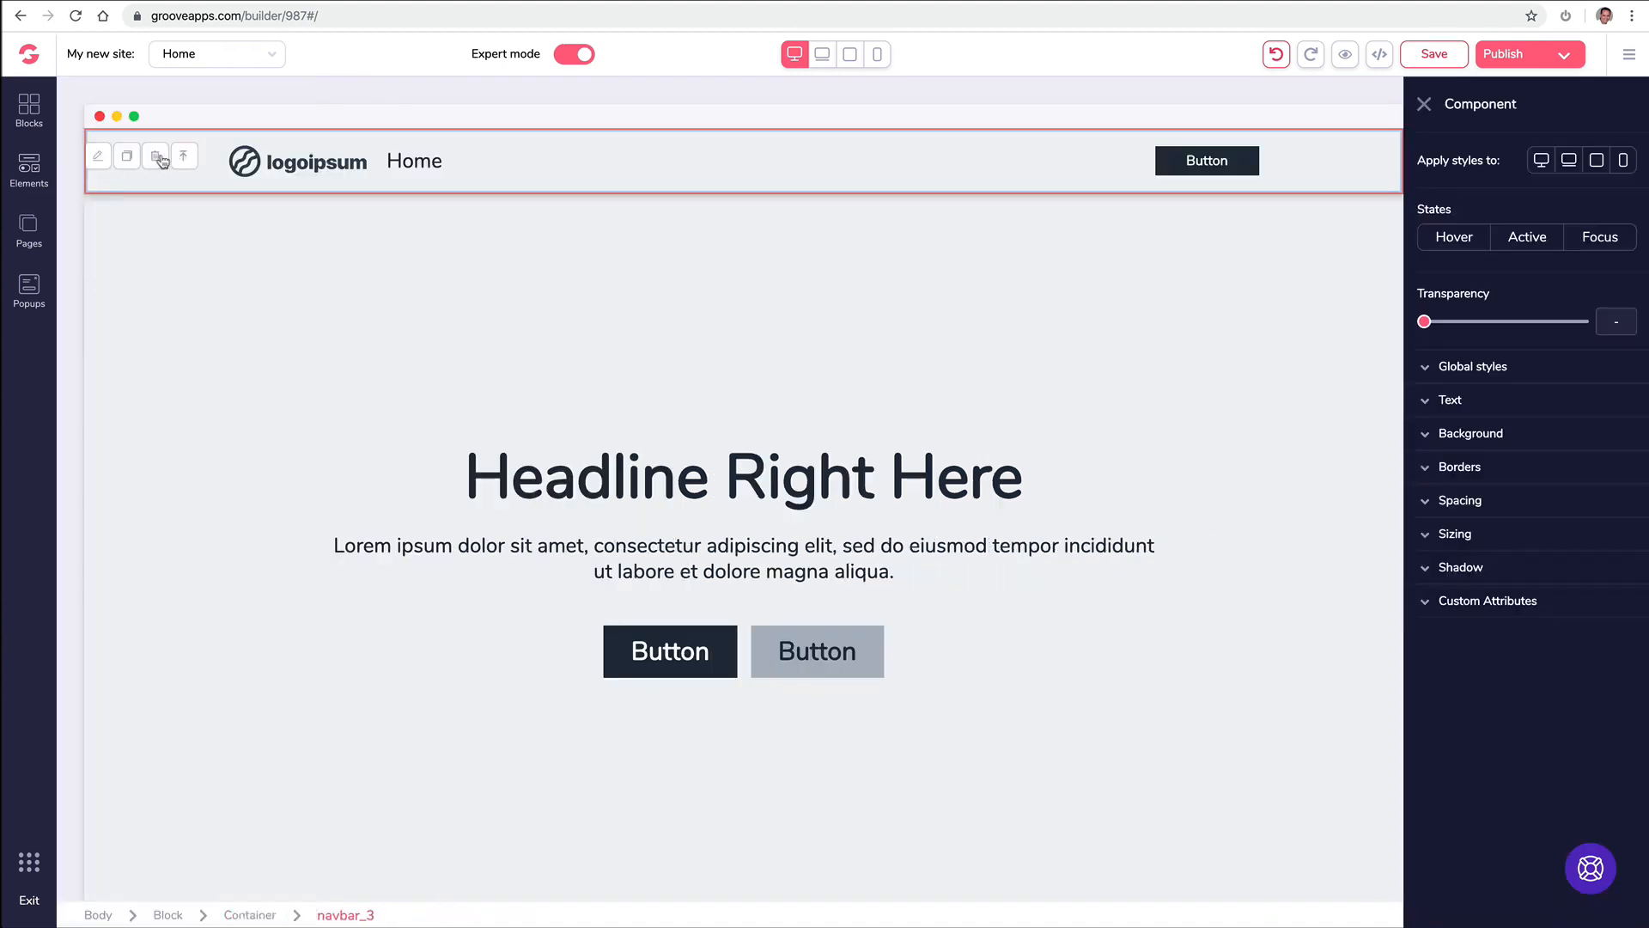
{"action": "left_click", "coordinate": [160, 160]}
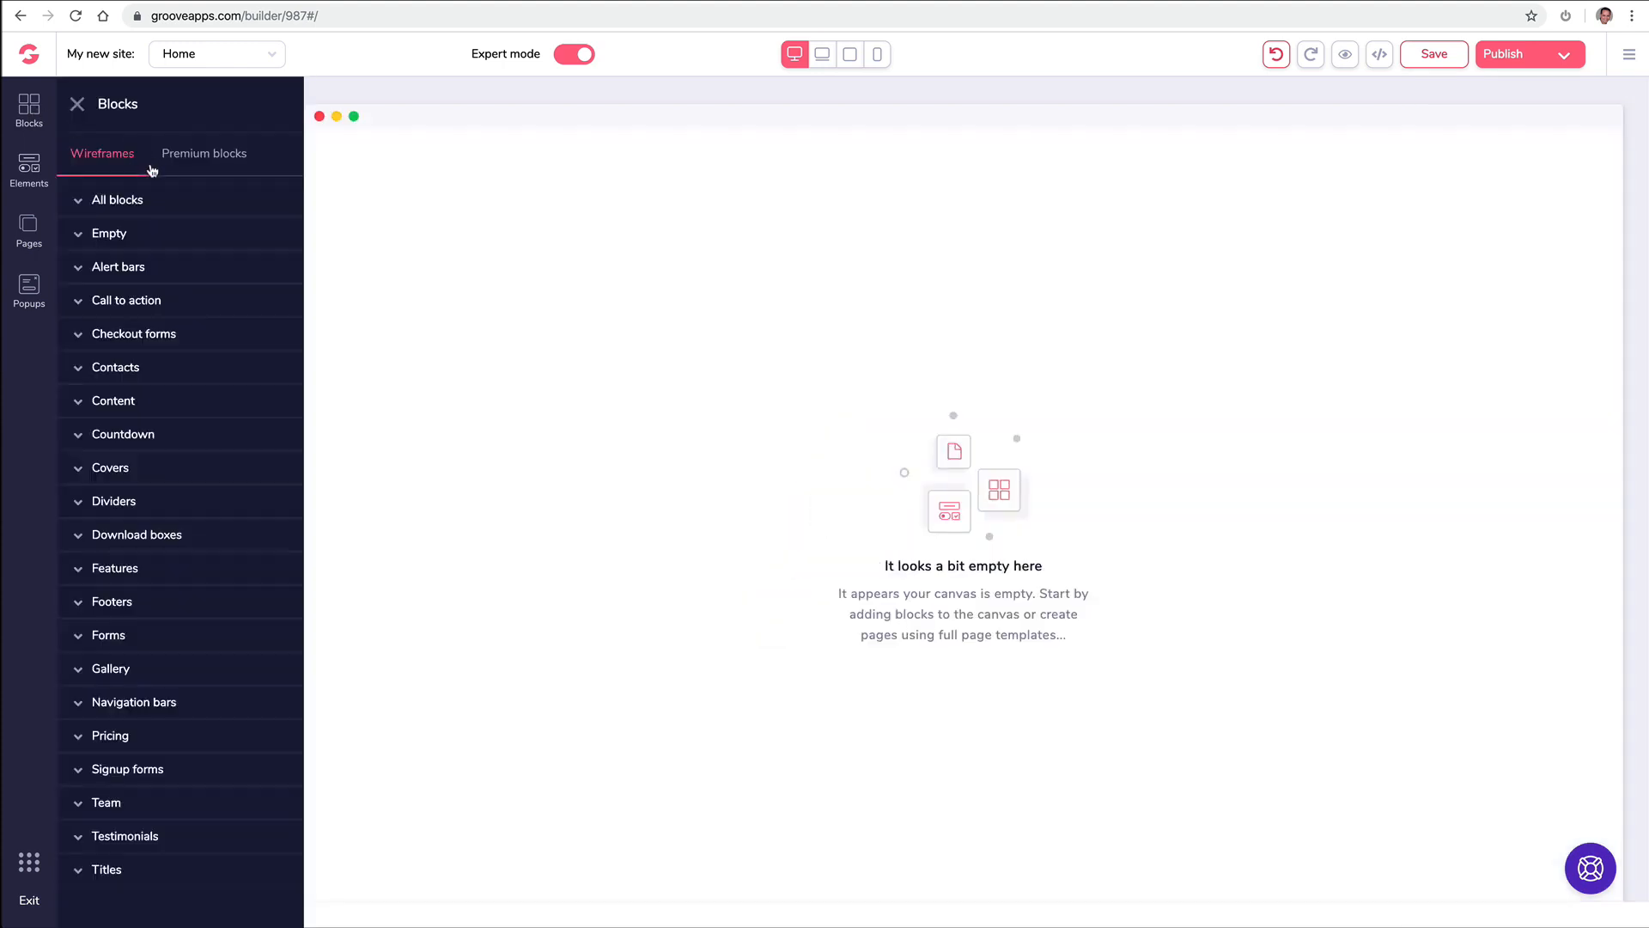
- Add the premium block with the blue laptop background, headline and dashboard image to the Home page
{"action": "left_click", "coordinate": [170, 163]}
{"action": "left_click", "coordinate": [144, 200]}
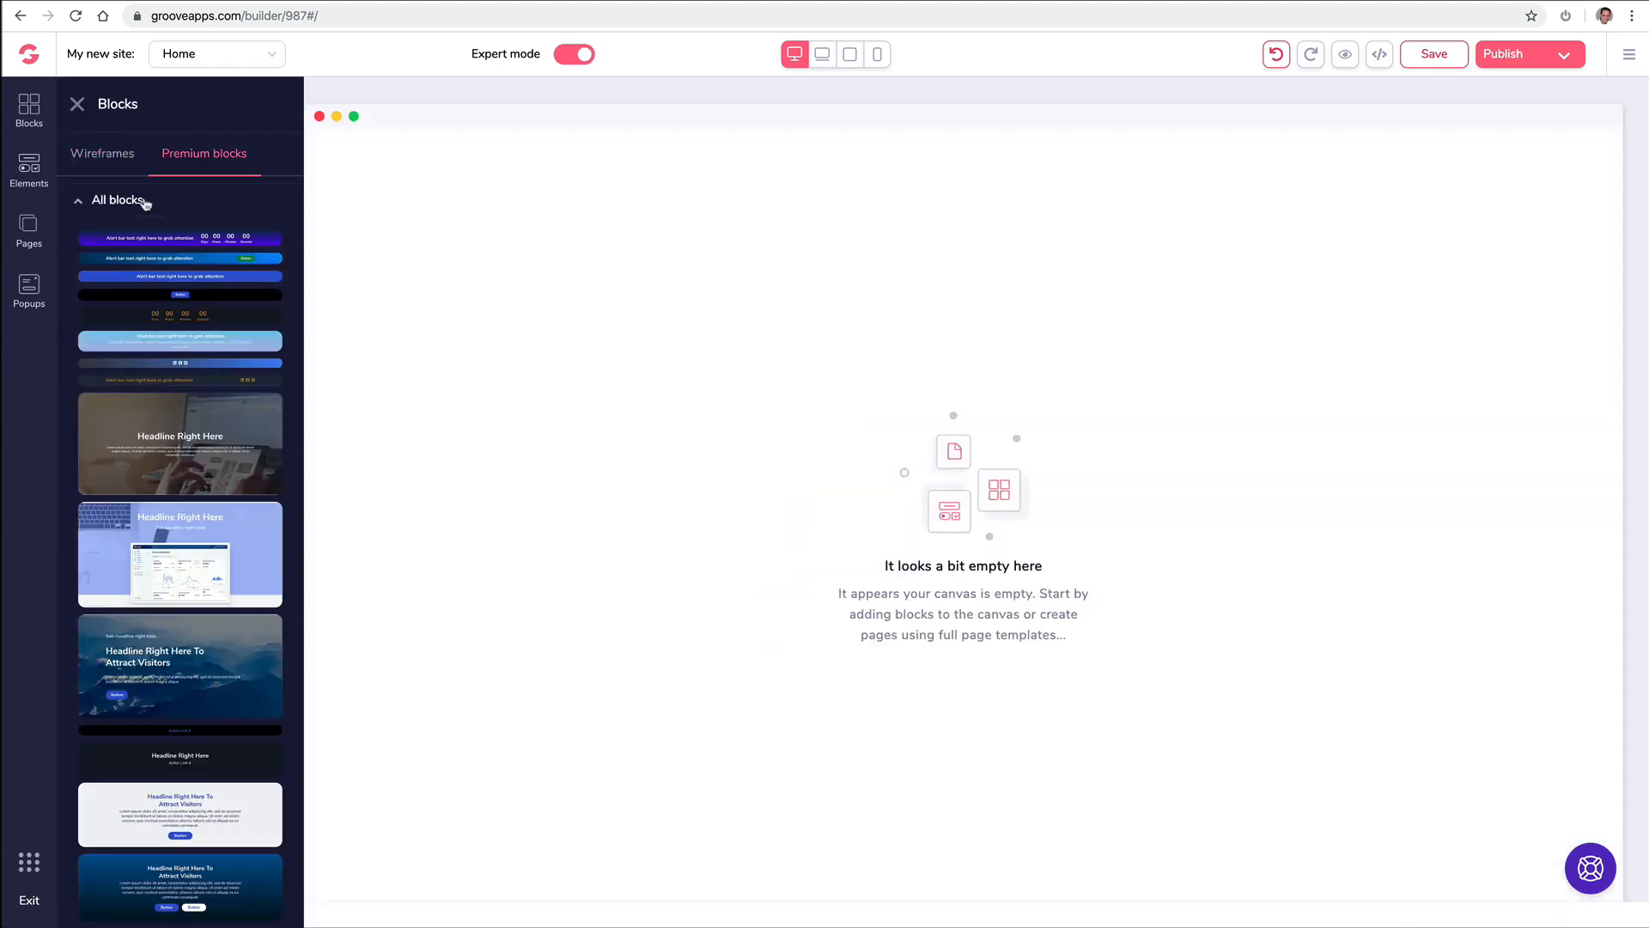
{"action": "scroll", "coordinate": [196, 368], "scroll_direction": "down", "scroll_amount": 1}
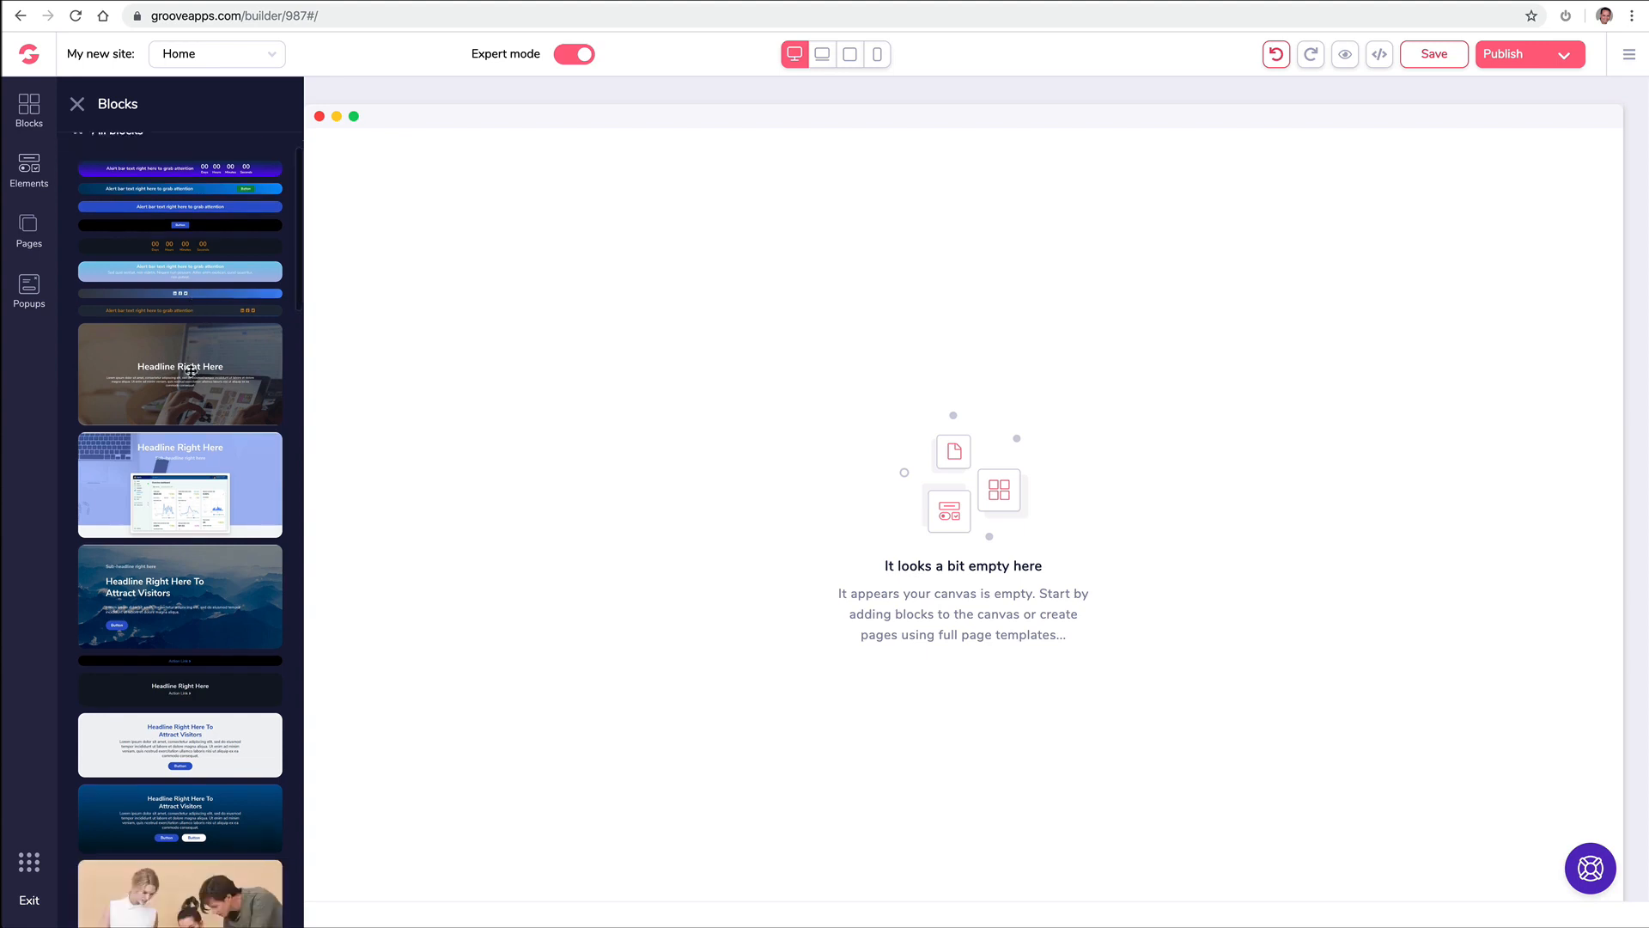
{"action": "left_click_drag", "start_coordinate": [179, 455], "coordinate": [636, 209]}
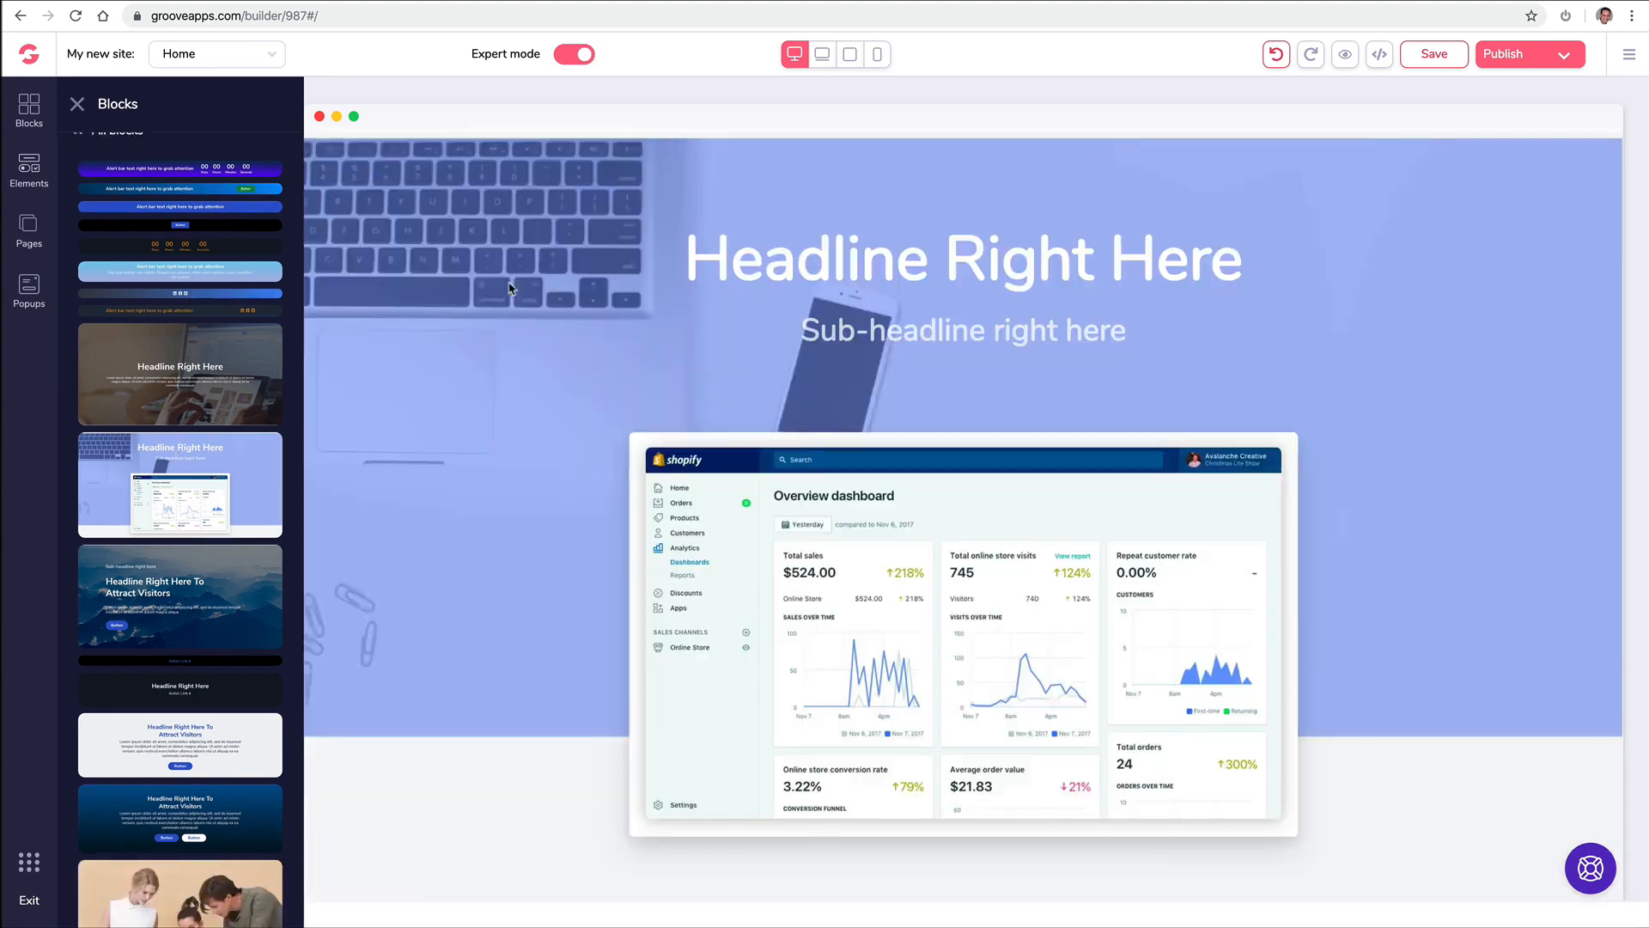
- Examine the premium and wireframe block categories and the elements available for building the page
{"action": "scroll", "coordinate": [184, 360], "scroll_direction": "down", "scroll_amount": 3}
{"action": "scroll", "coordinate": [185, 365], "scroll_direction": "down", "scroll_amount": 6}
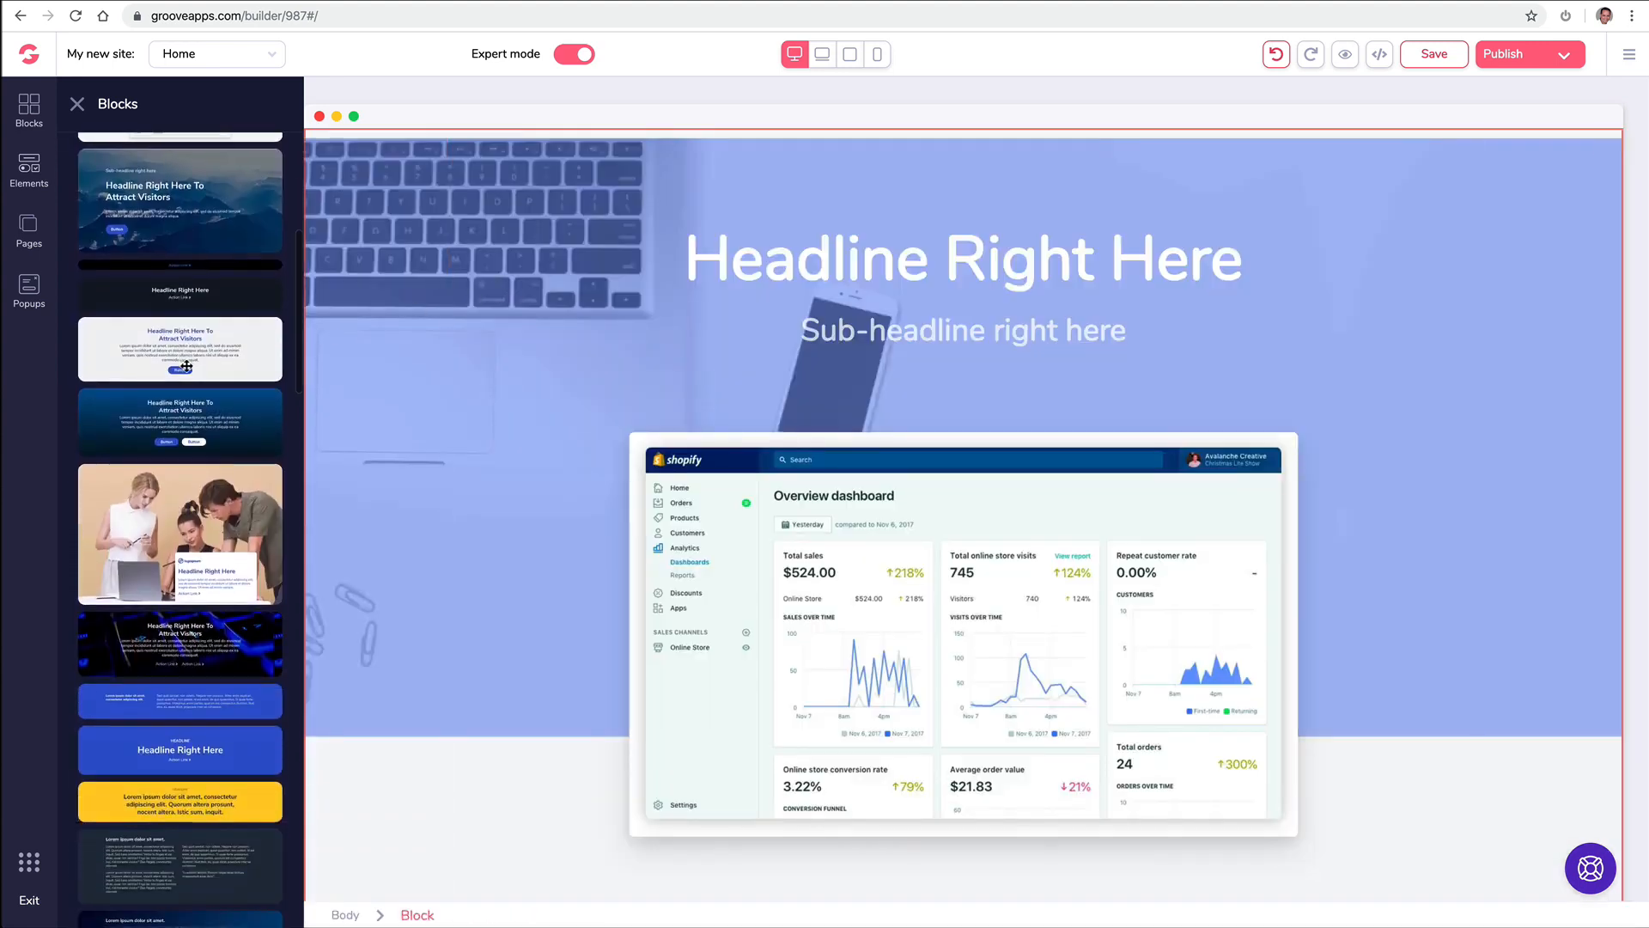
{"action": "scroll", "coordinate": [189, 363], "scroll_direction": "up", "scroll_amount": 4}
{"action": "scroll", "coordinate": [189, 364], "scroll_direction": "up", "scroll_amount": 8}
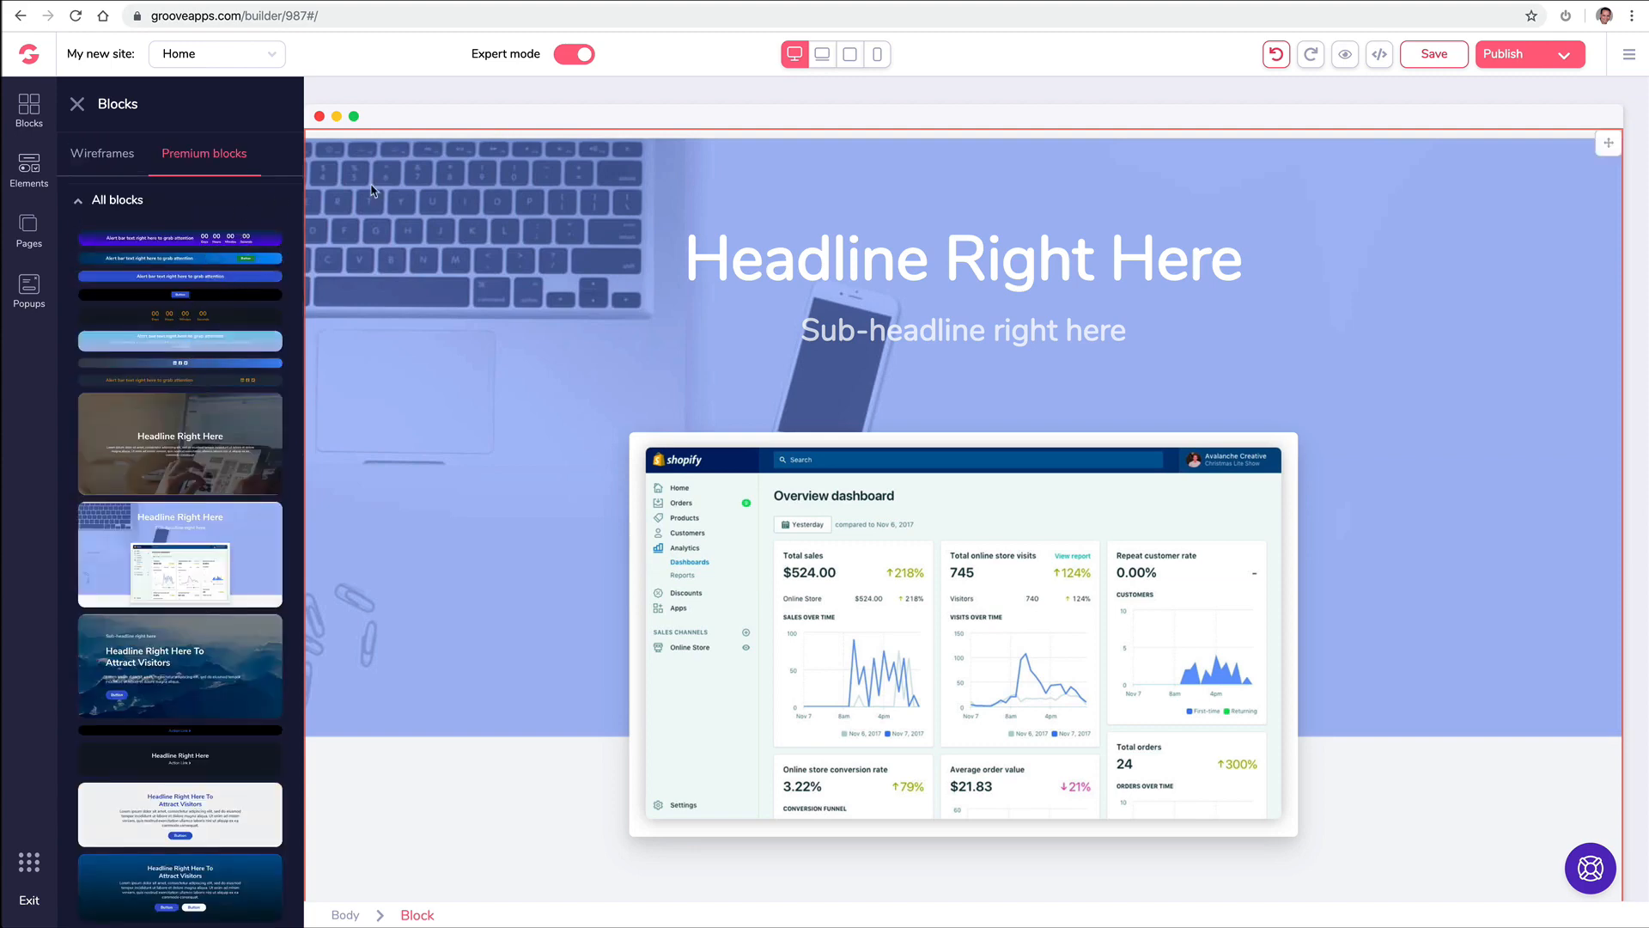
{"action": "left_click", "coordinate": [371, 189]}
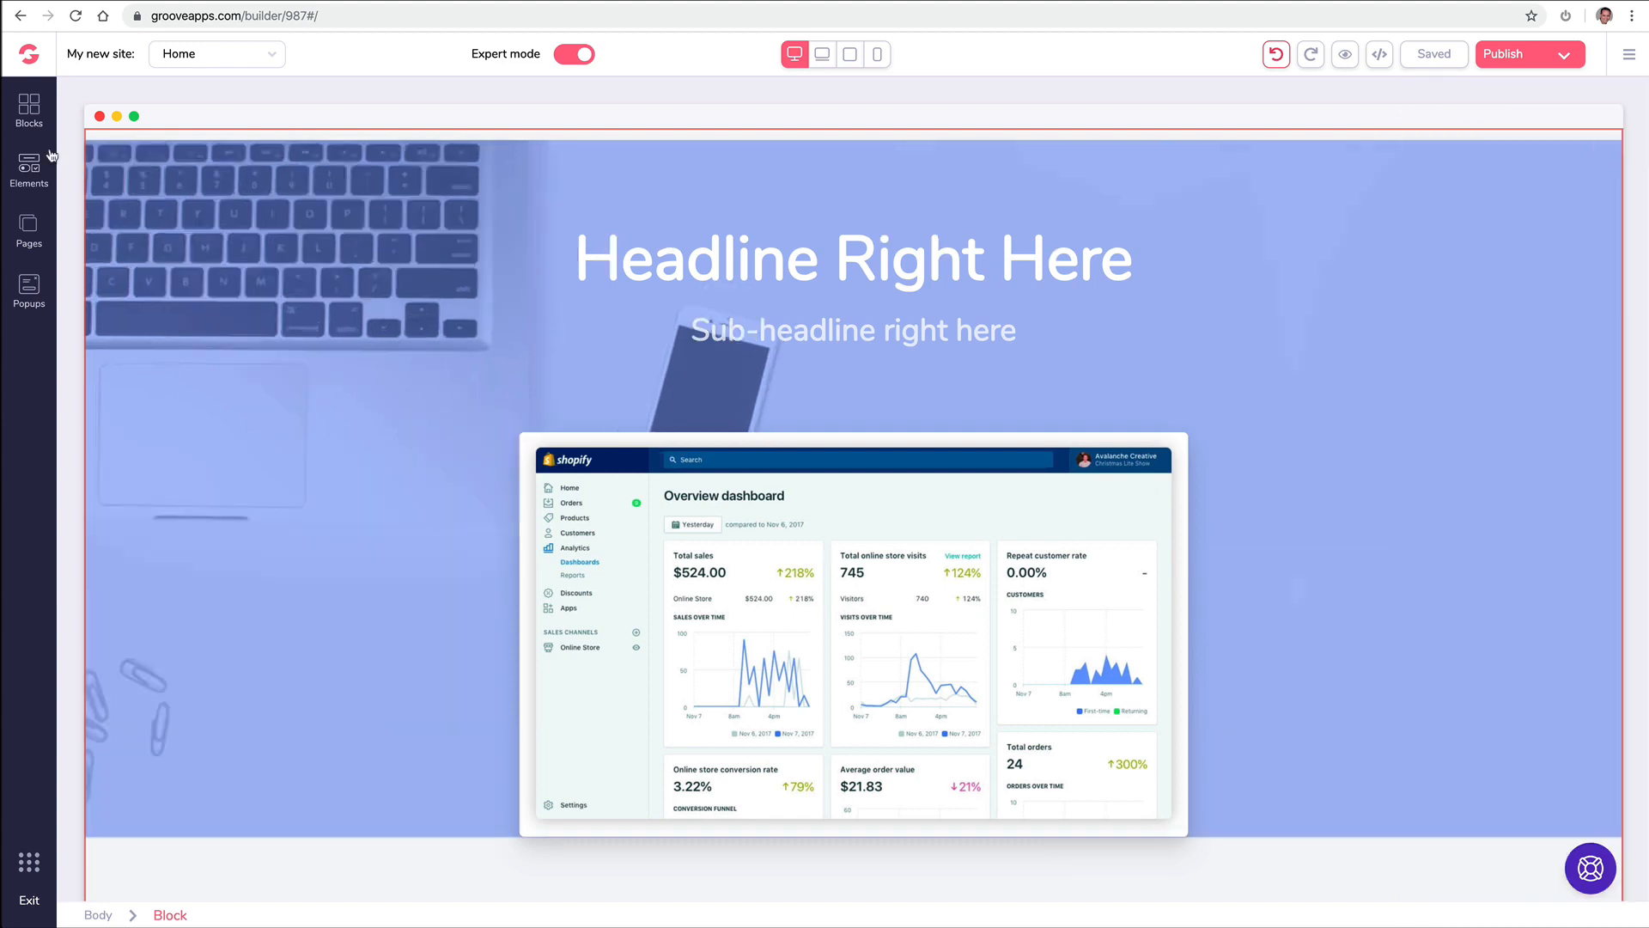
{"action": "left_click", "coordinate": [30, 110]}
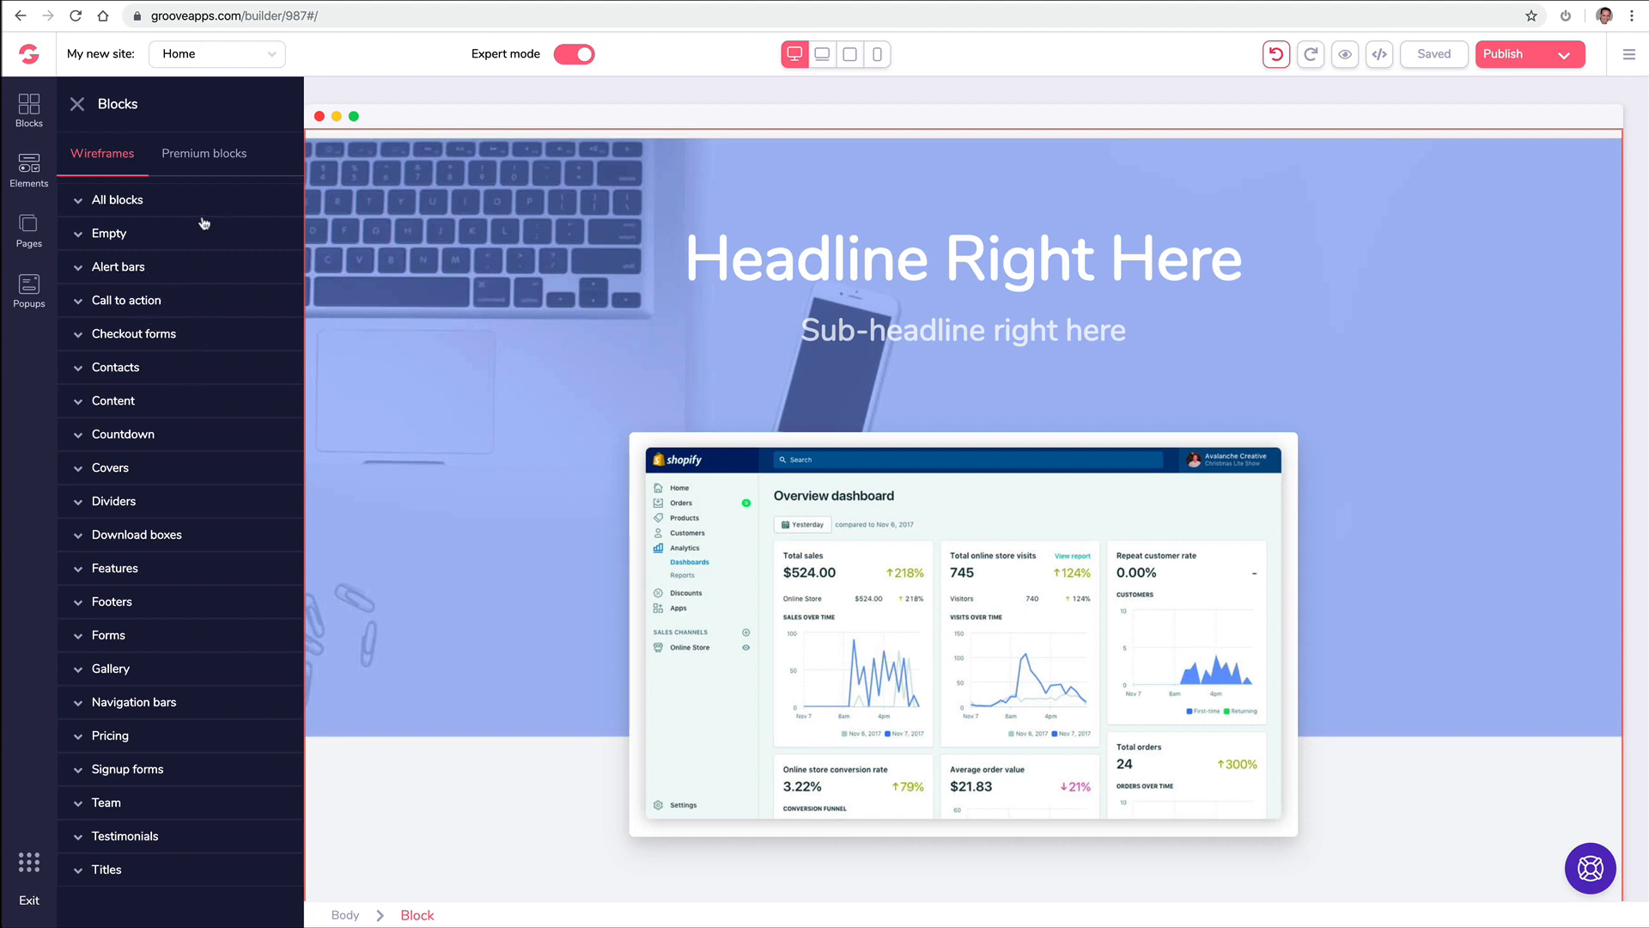
{"action": "left_click", "coordinate": [168, 156]}
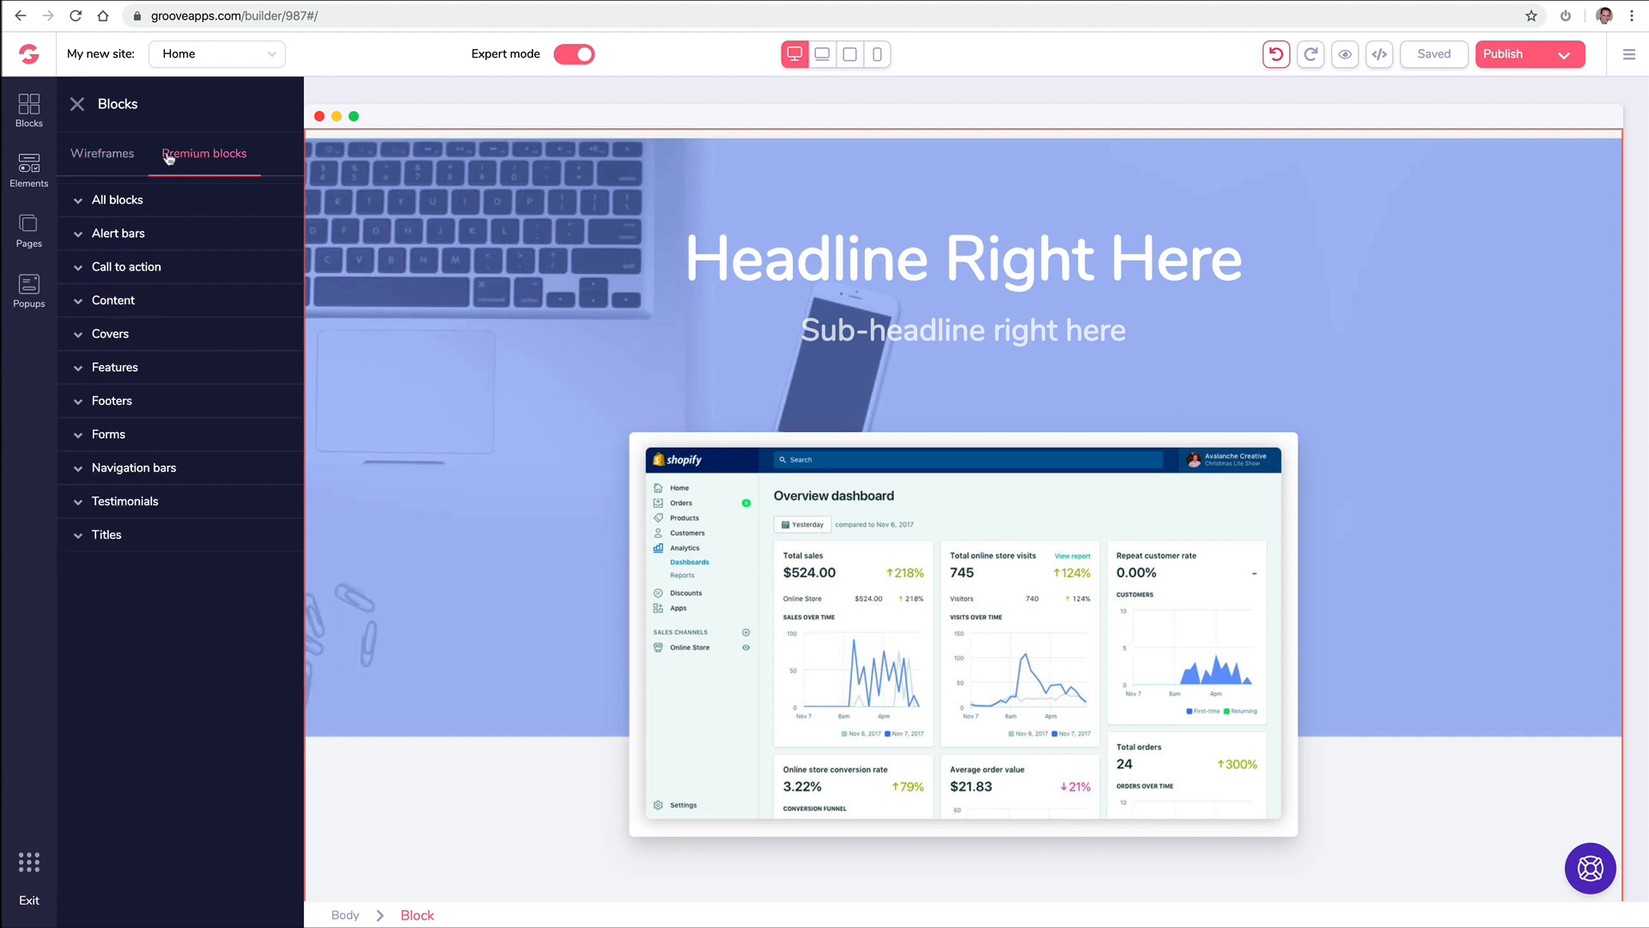
{"action": "left_click", "coordinate": [144, 266]}
{"action": "left_click", "coordinate": [97, 157]}
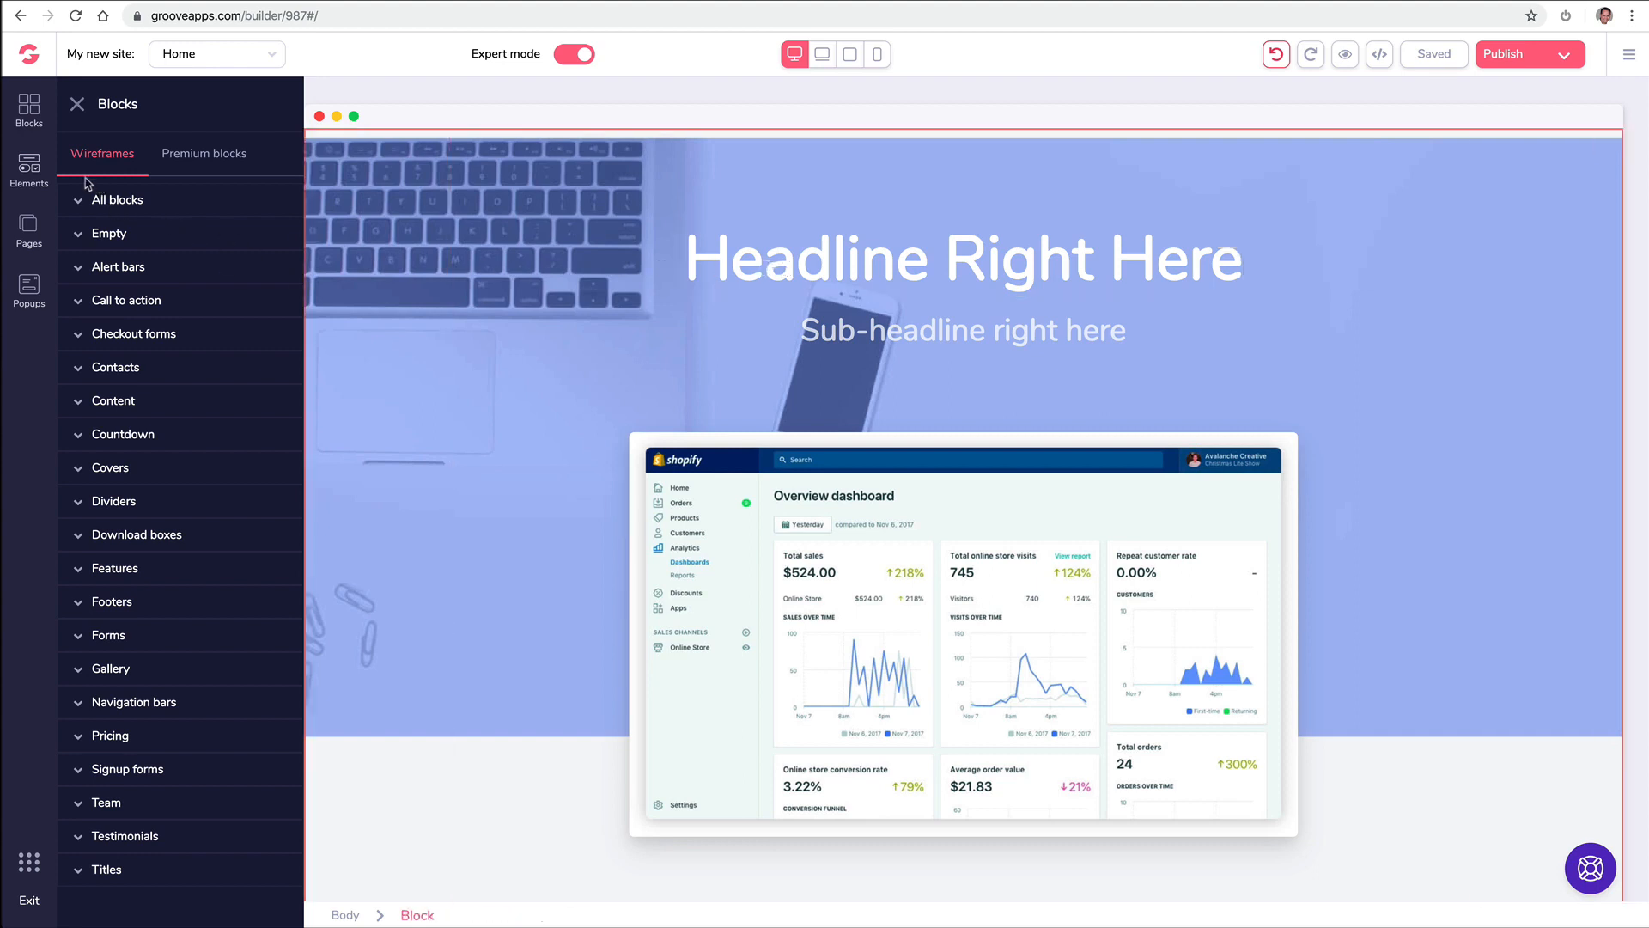
{"action": "left_click", "coordinate": [34, 163]}
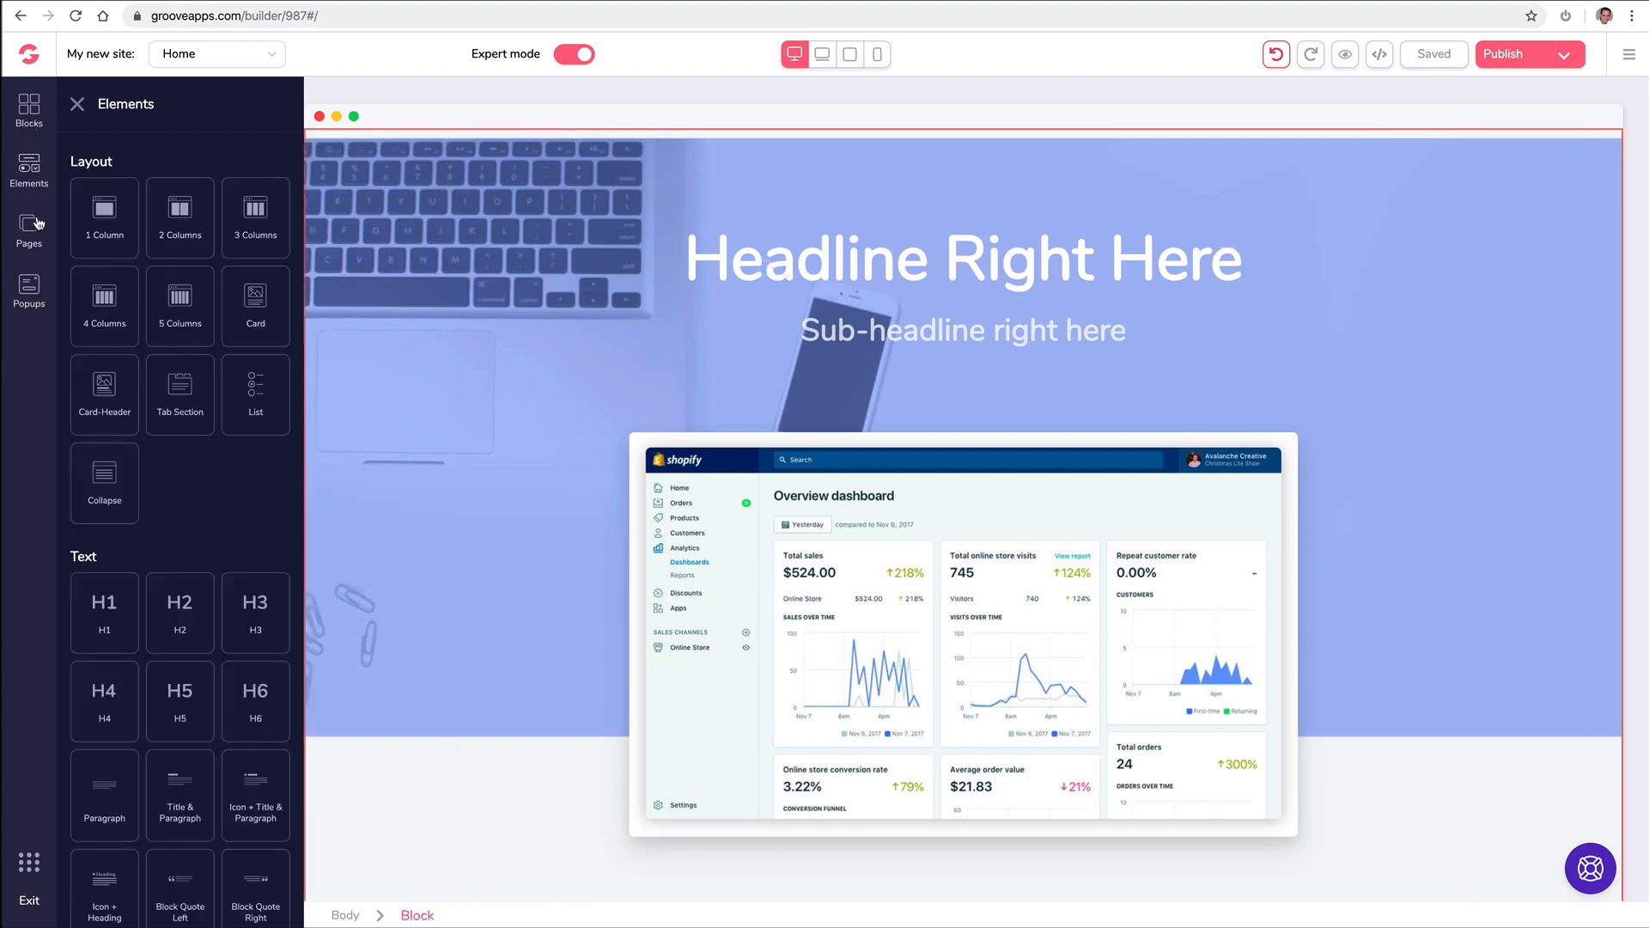
{"action": "scroll", "coordinate": [153, 301], "scroll_direction": "down", "scroll_amount": 15}
{"action": "scroll", "coordinate": [153, 301], "scroll_direction": "down", "scroll_amount": 1}
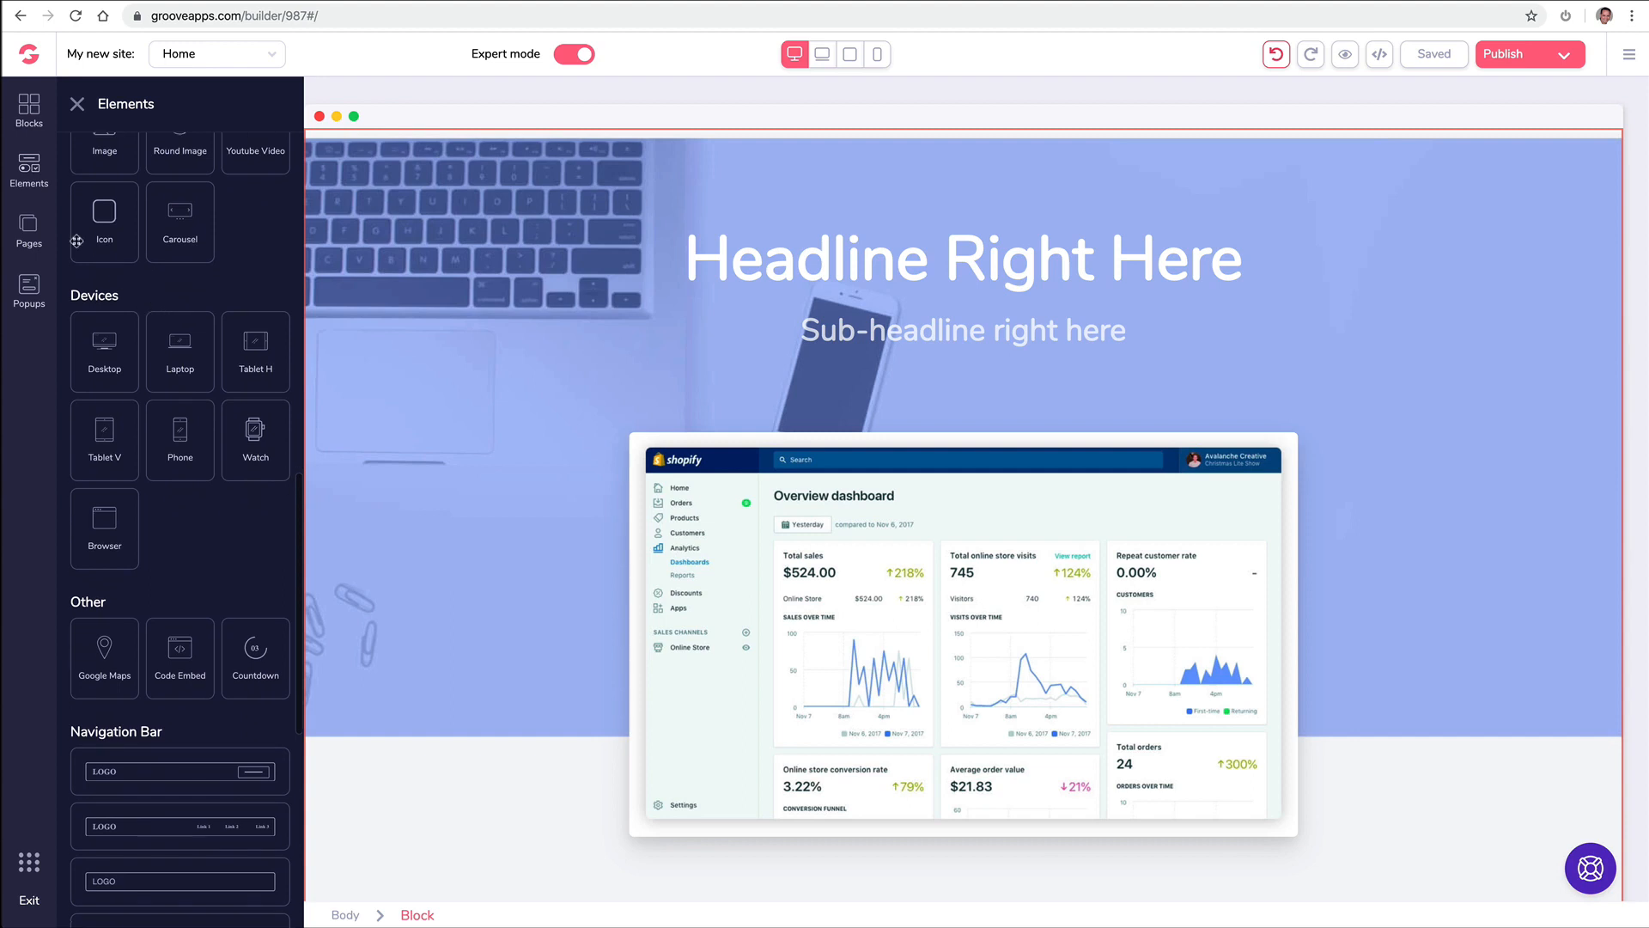
- Select the container around the hero headline and look through its Text and Background style options
{"action": "left_click", "coordinate": [703, 270]}
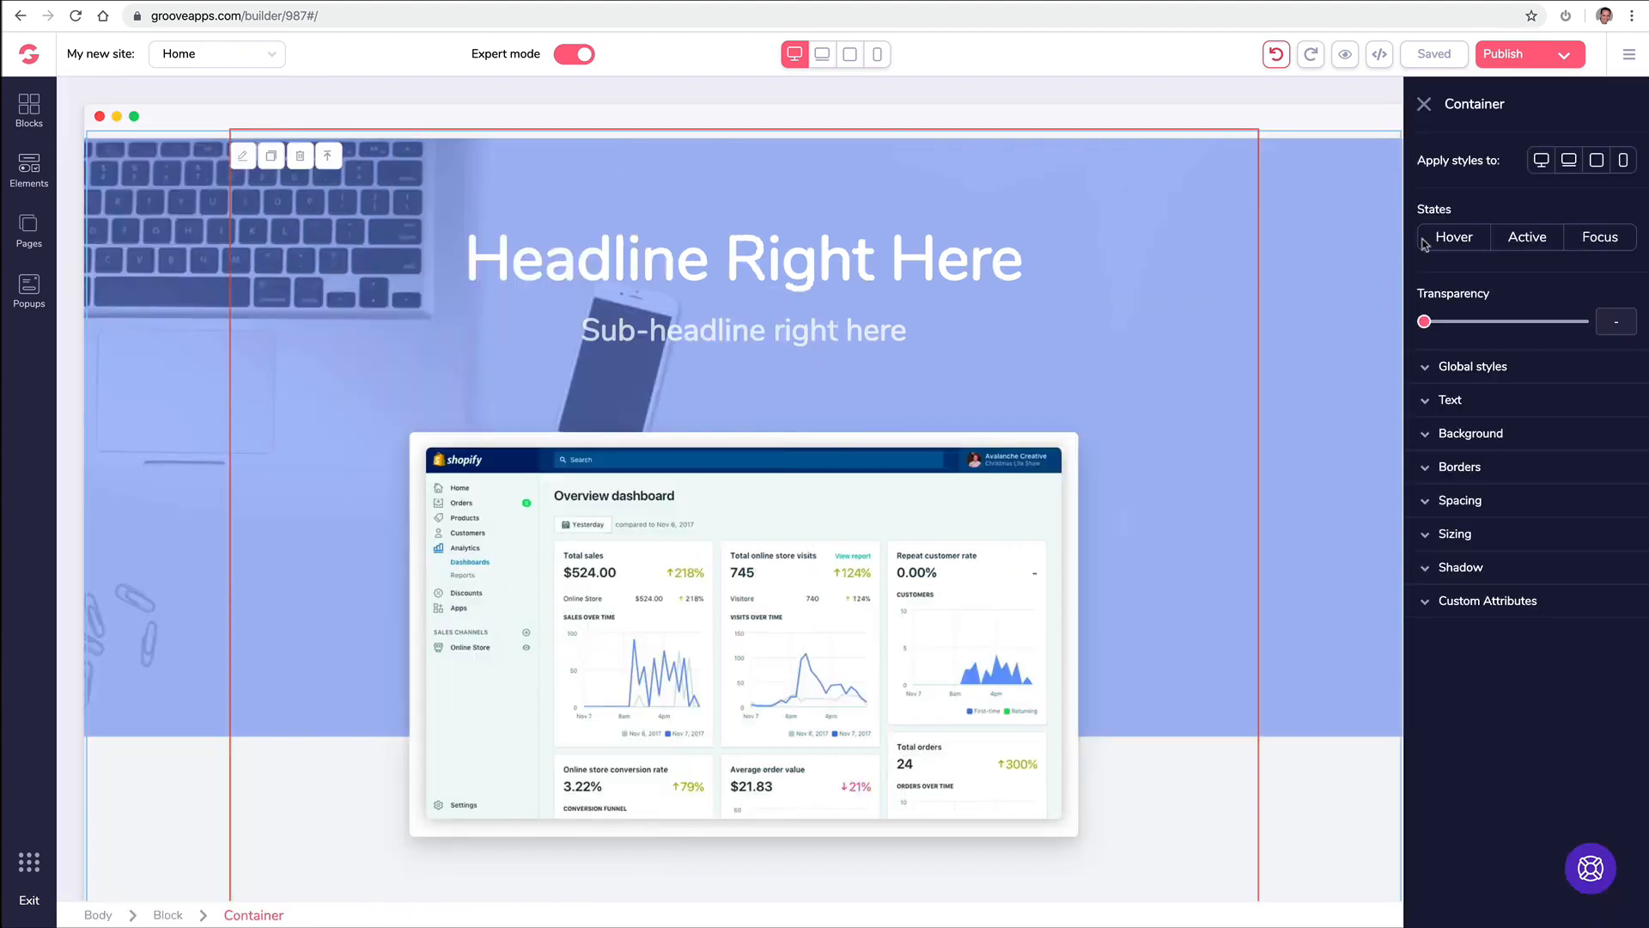
{"action": "left_click", "coordinate": [1425, 403]}
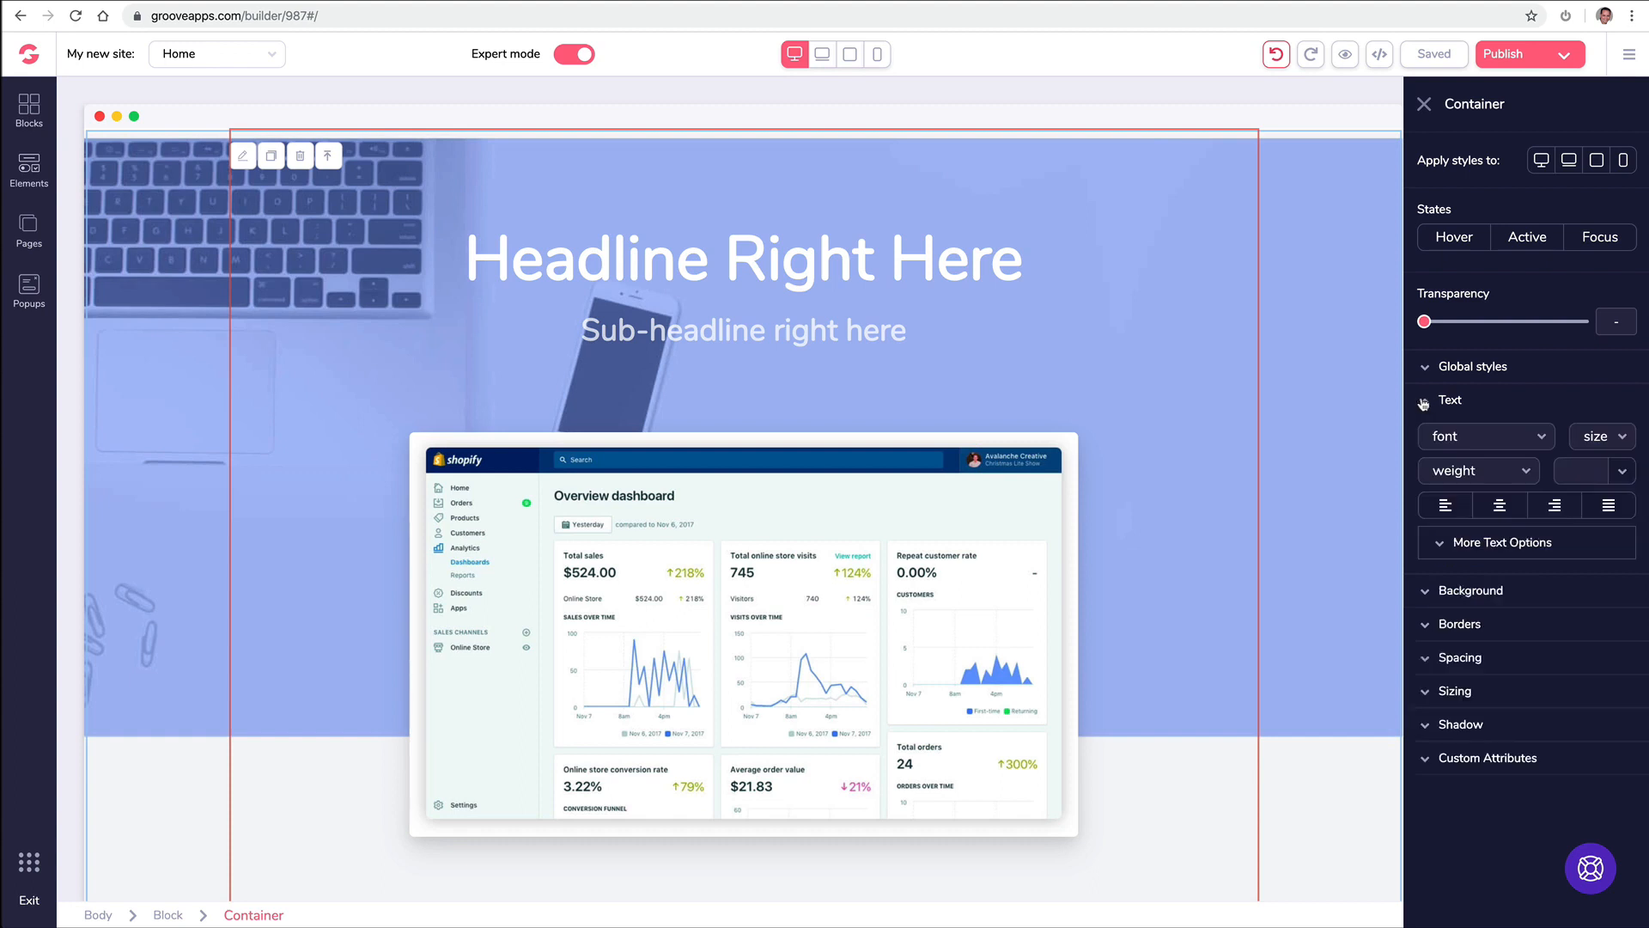
{"action": "left_click", "coordinate": [1425, 403]}
{"action": "left_click", "coordinate": [1424, 436]}
{"action": "left_click", "coordinate": [1424, 438]}
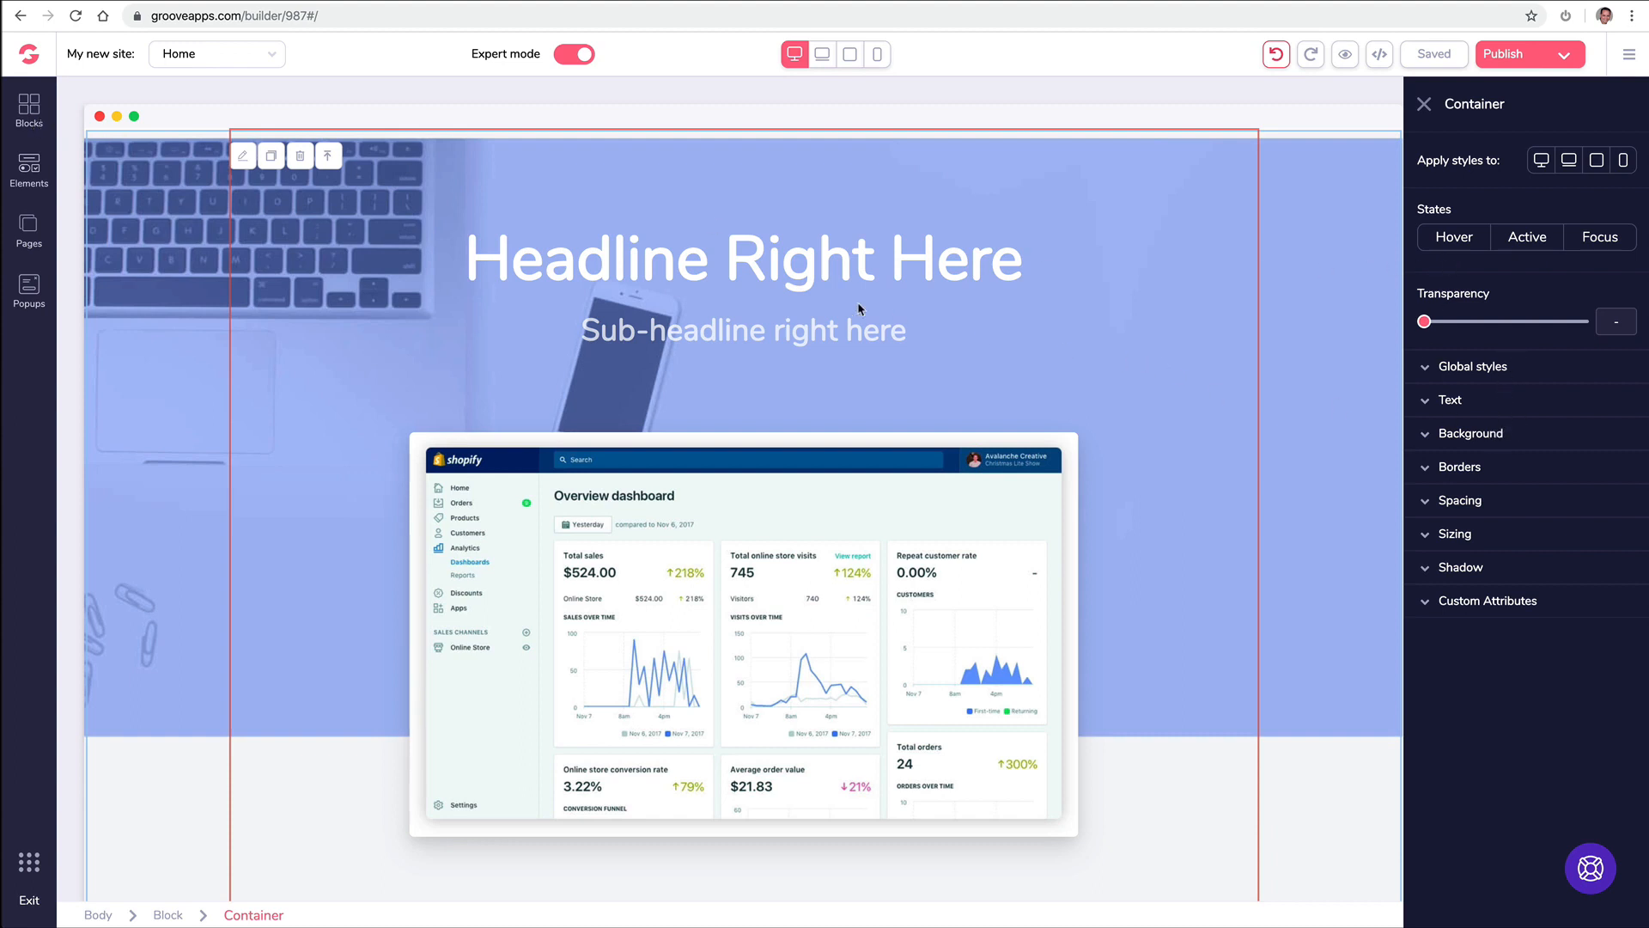
- Delete the premium hero block with the dashboard image from the Home page
{"action": "left_click", "coordinate": [170, 179]}
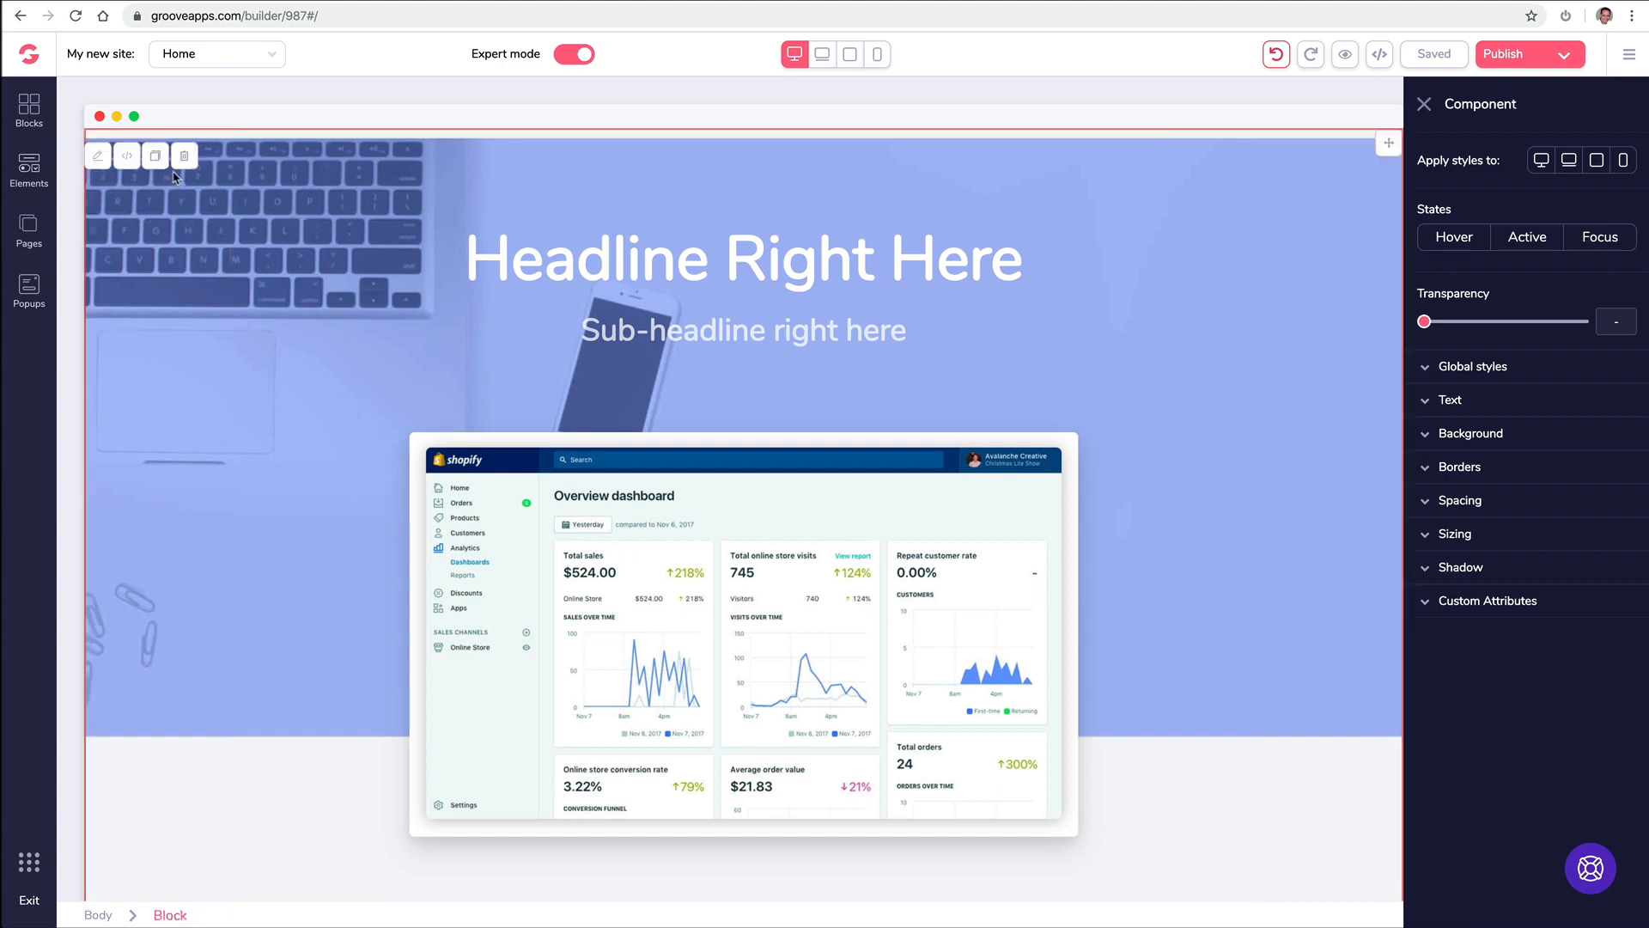
{"action": "left_click", "coordinate": [184, 158]}
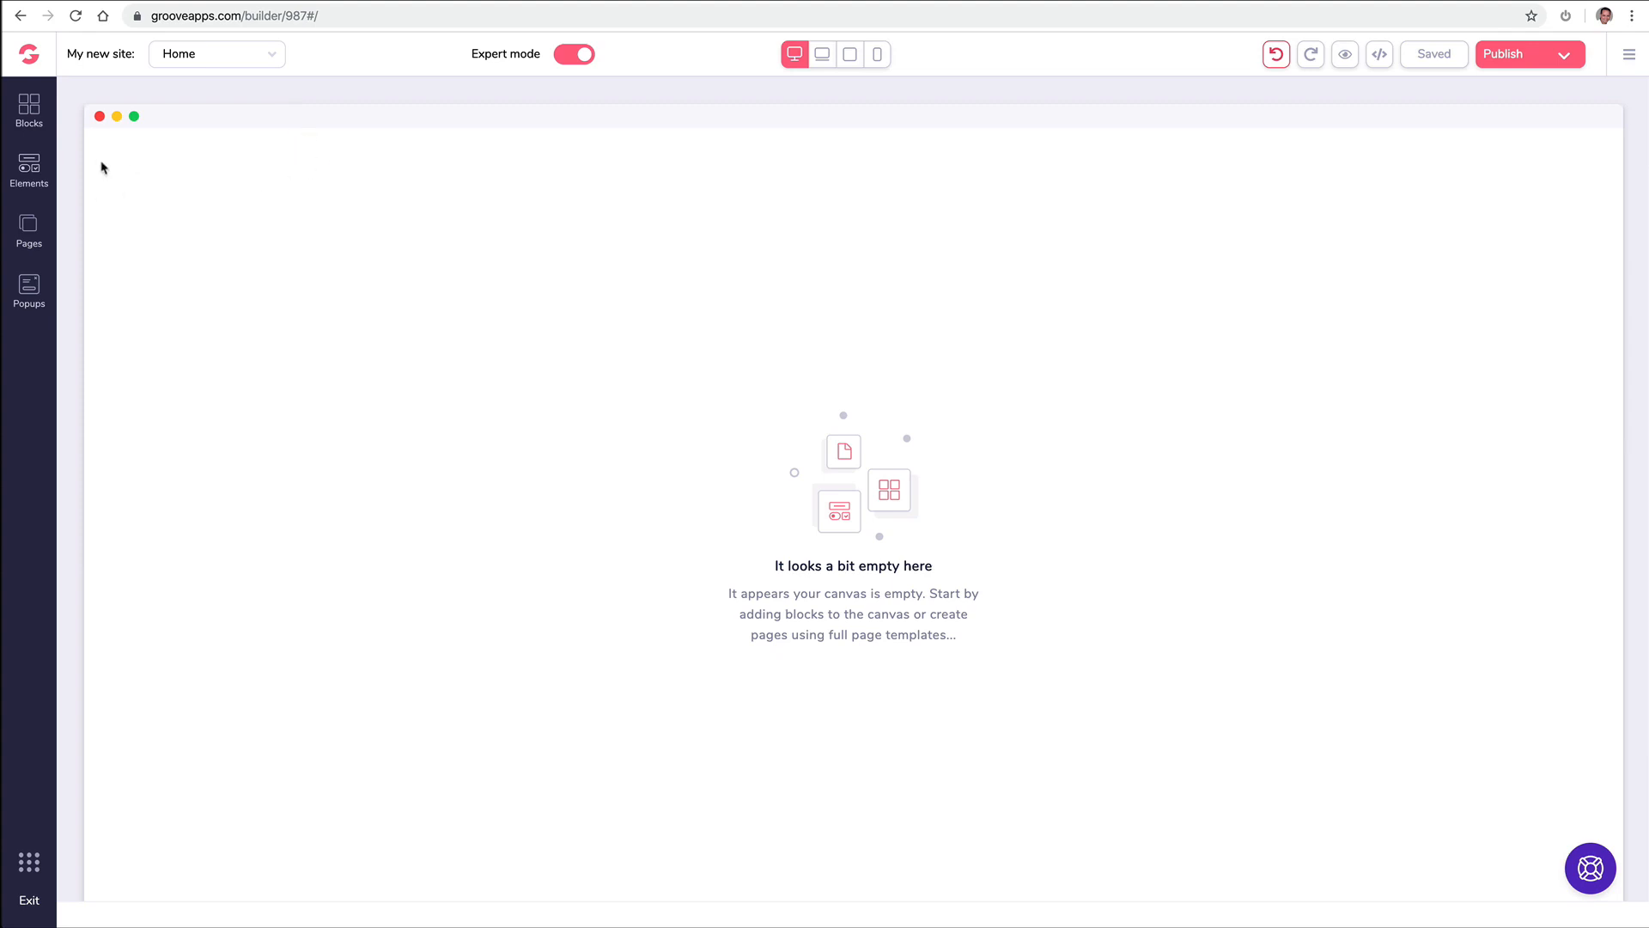
- Add a second page to the site using the blank canvas template
{"action": "left_click", "coordinate": [30, 227]}
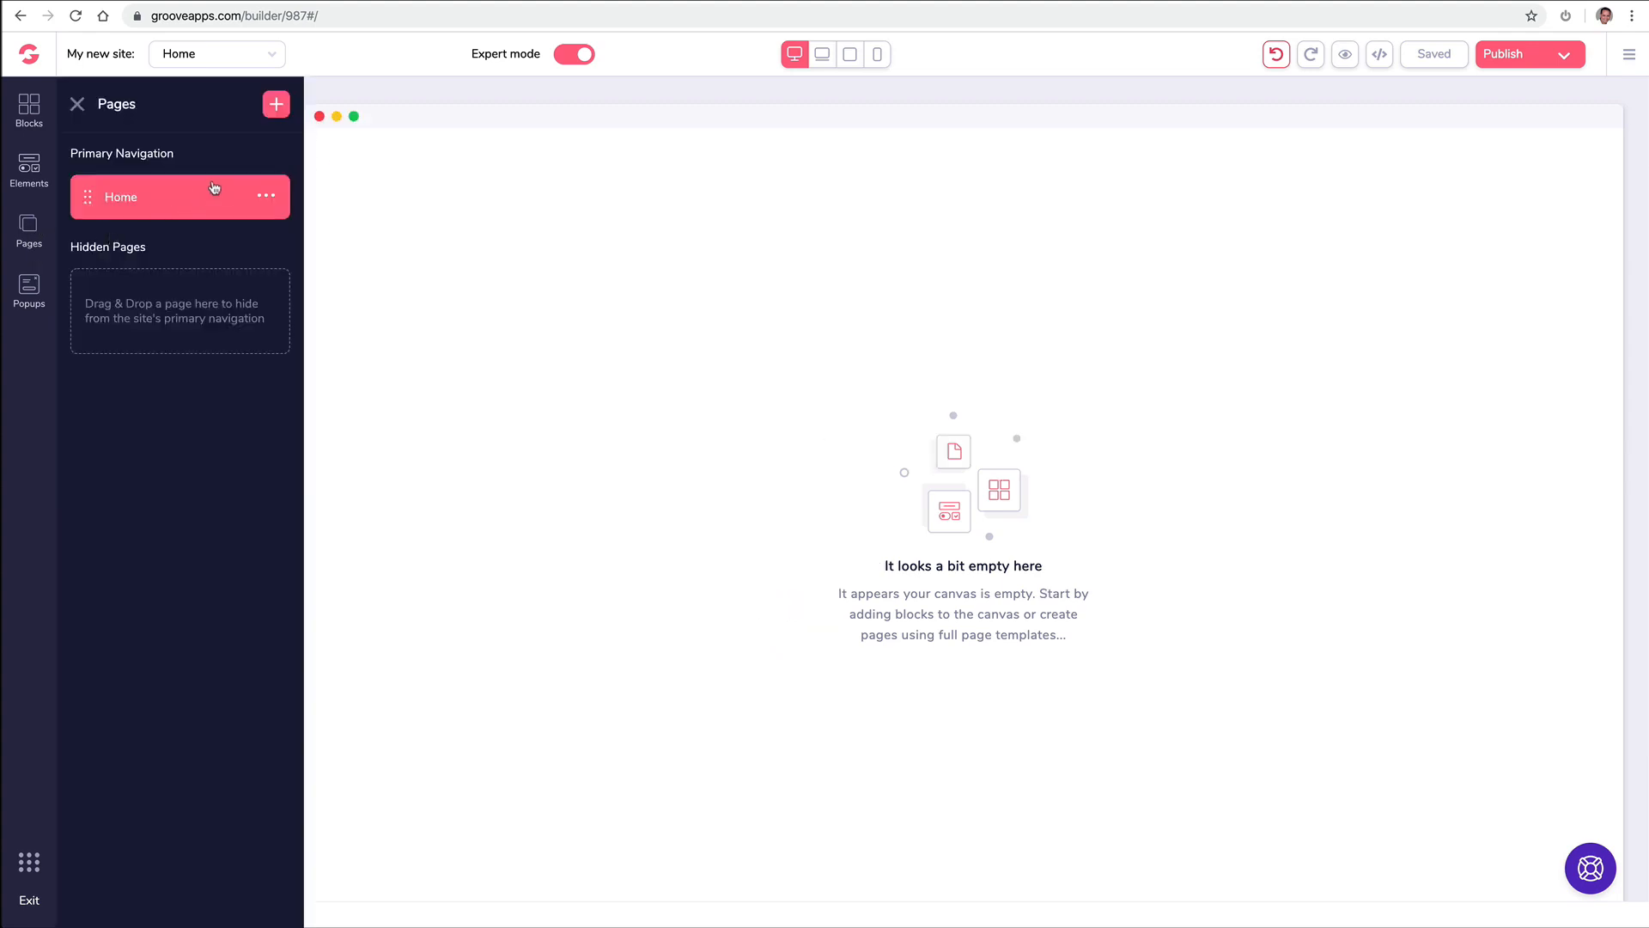
{"action": "left_click", "coordinate": [276, 105]}
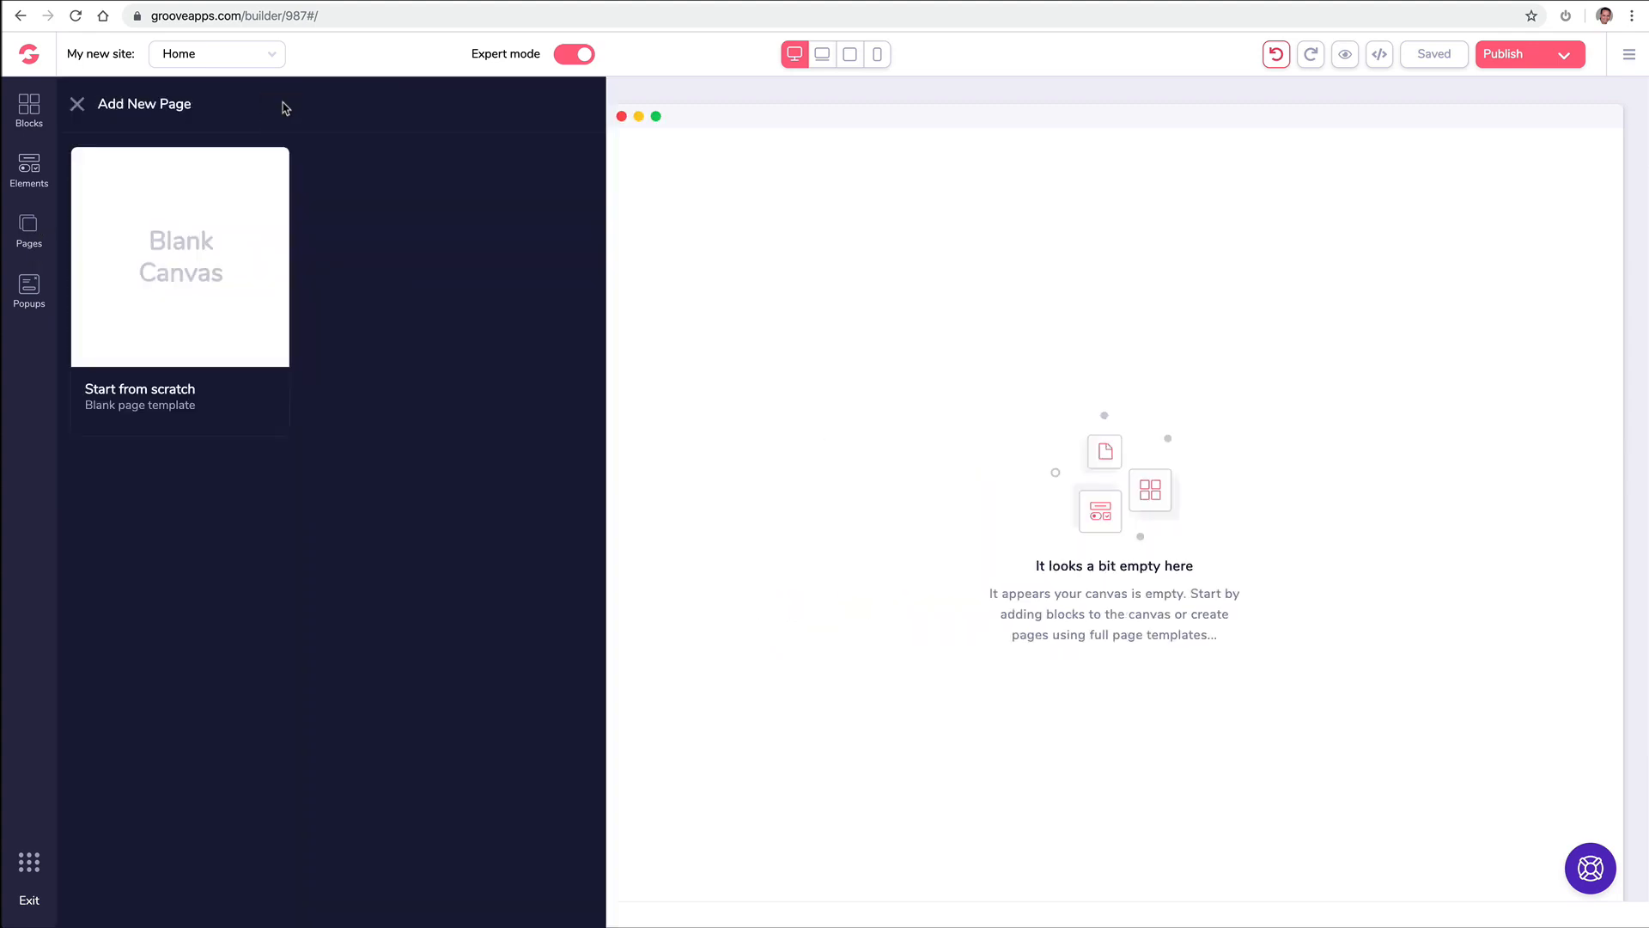
{"action": "left_click", "coordinate": [237, 228]}
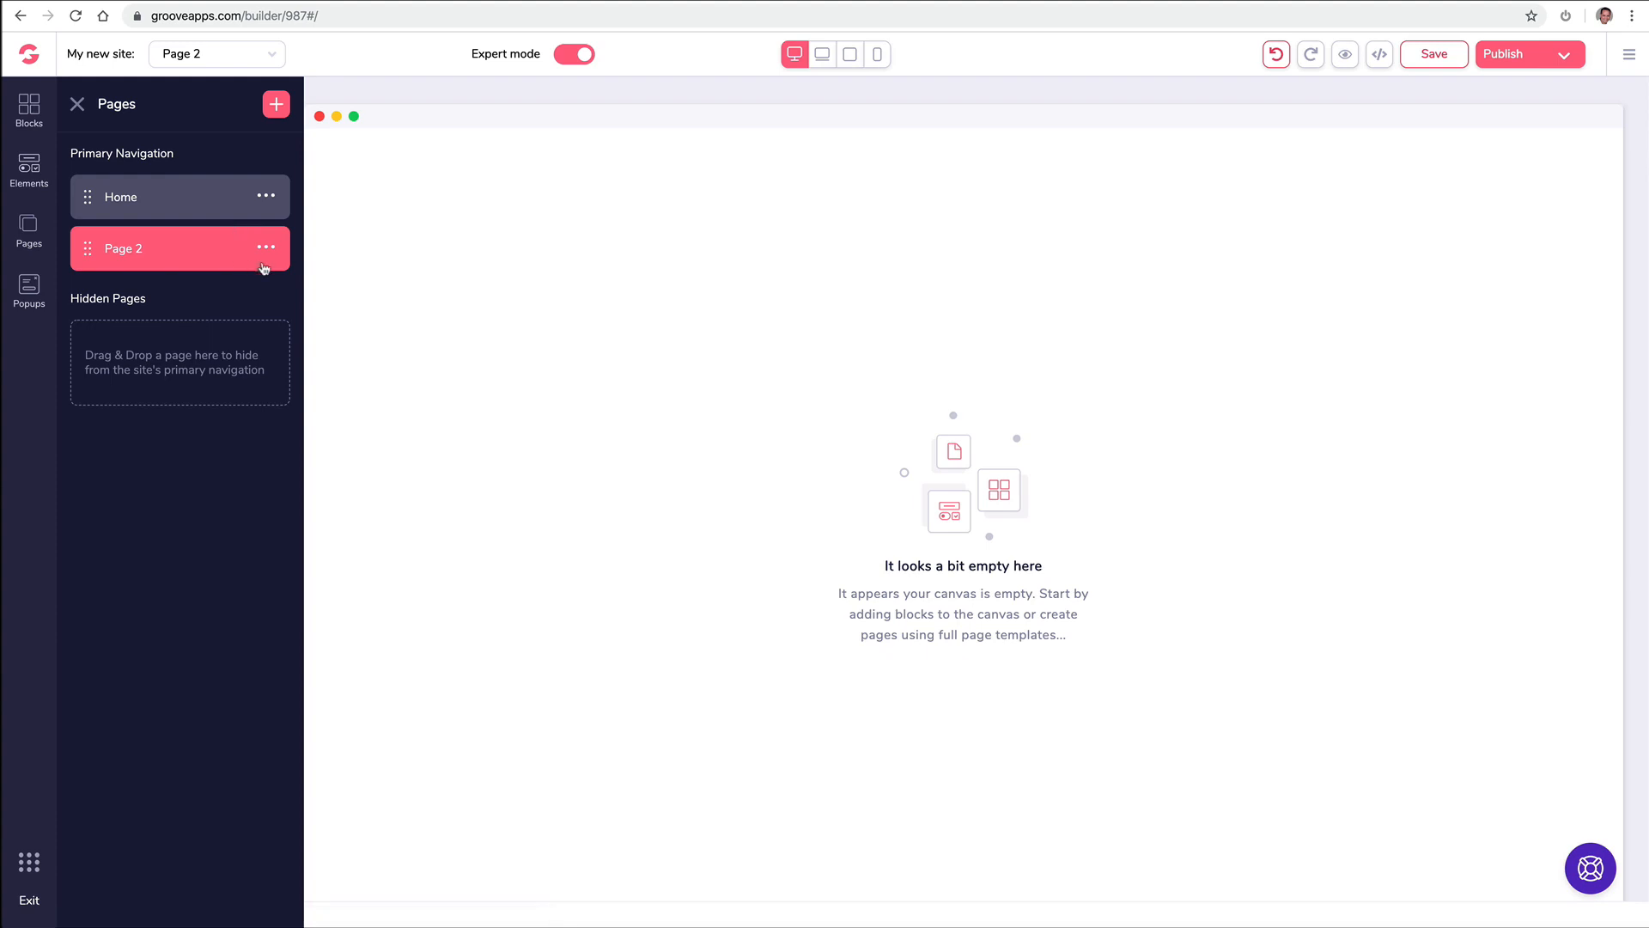
- Rename Page 2 as "About"
{"action": "left_click", "coordinate": [267, 248]}
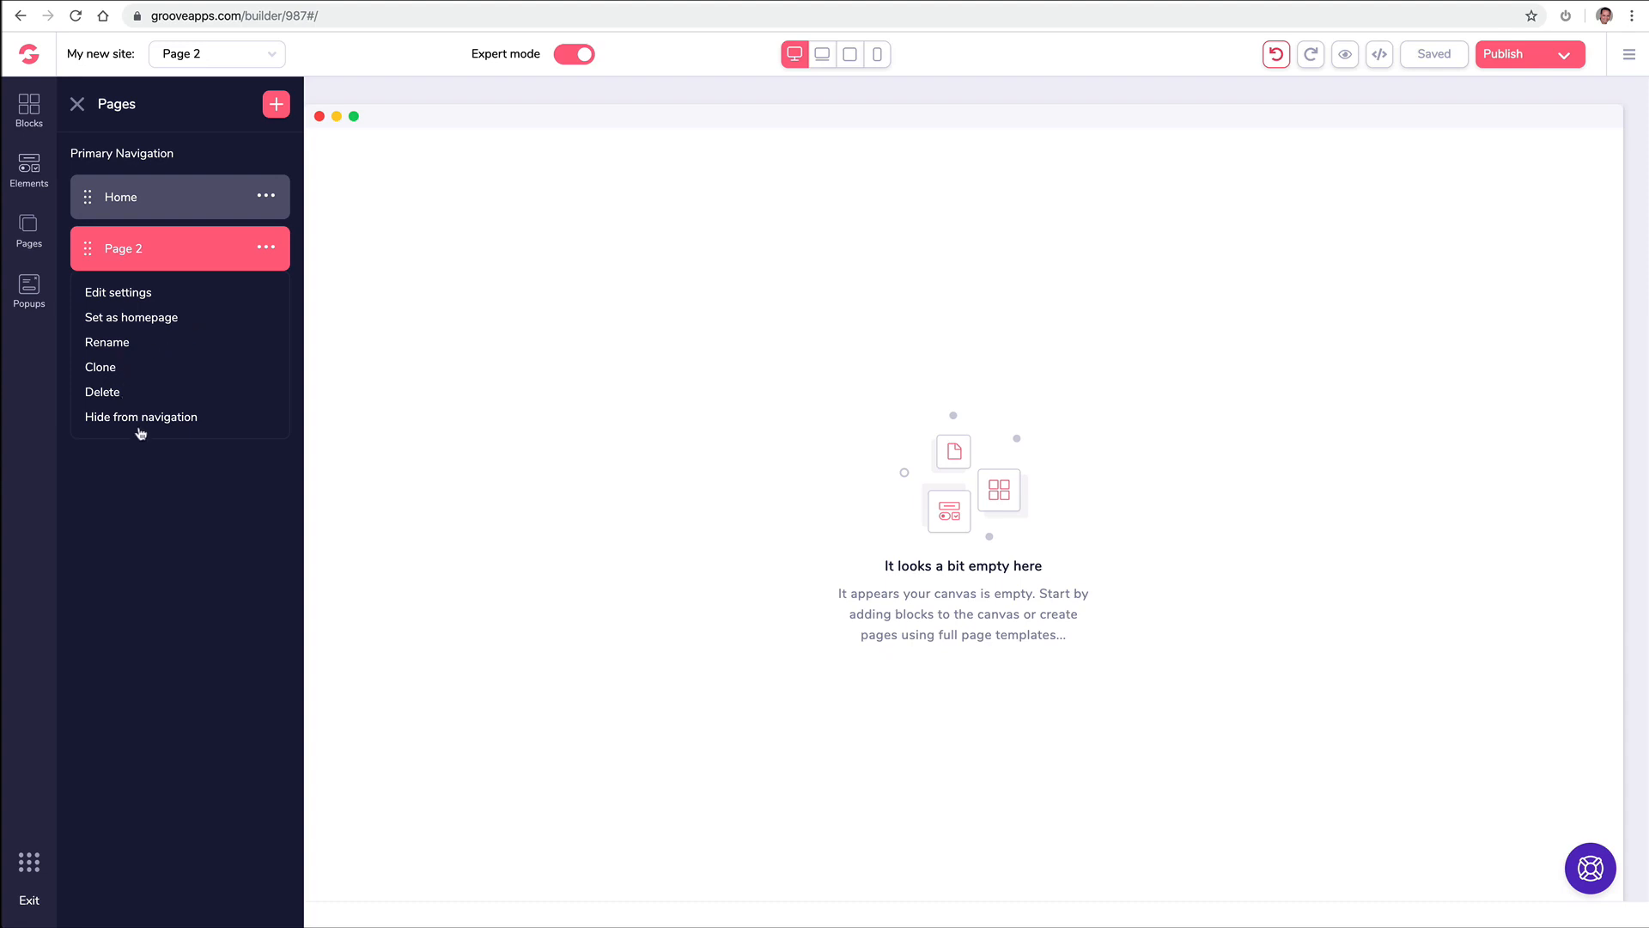
{"action": "left_click", "coordinate": [121, 344]}
{"action": "triple_click", "coordinate": [160, 241]}
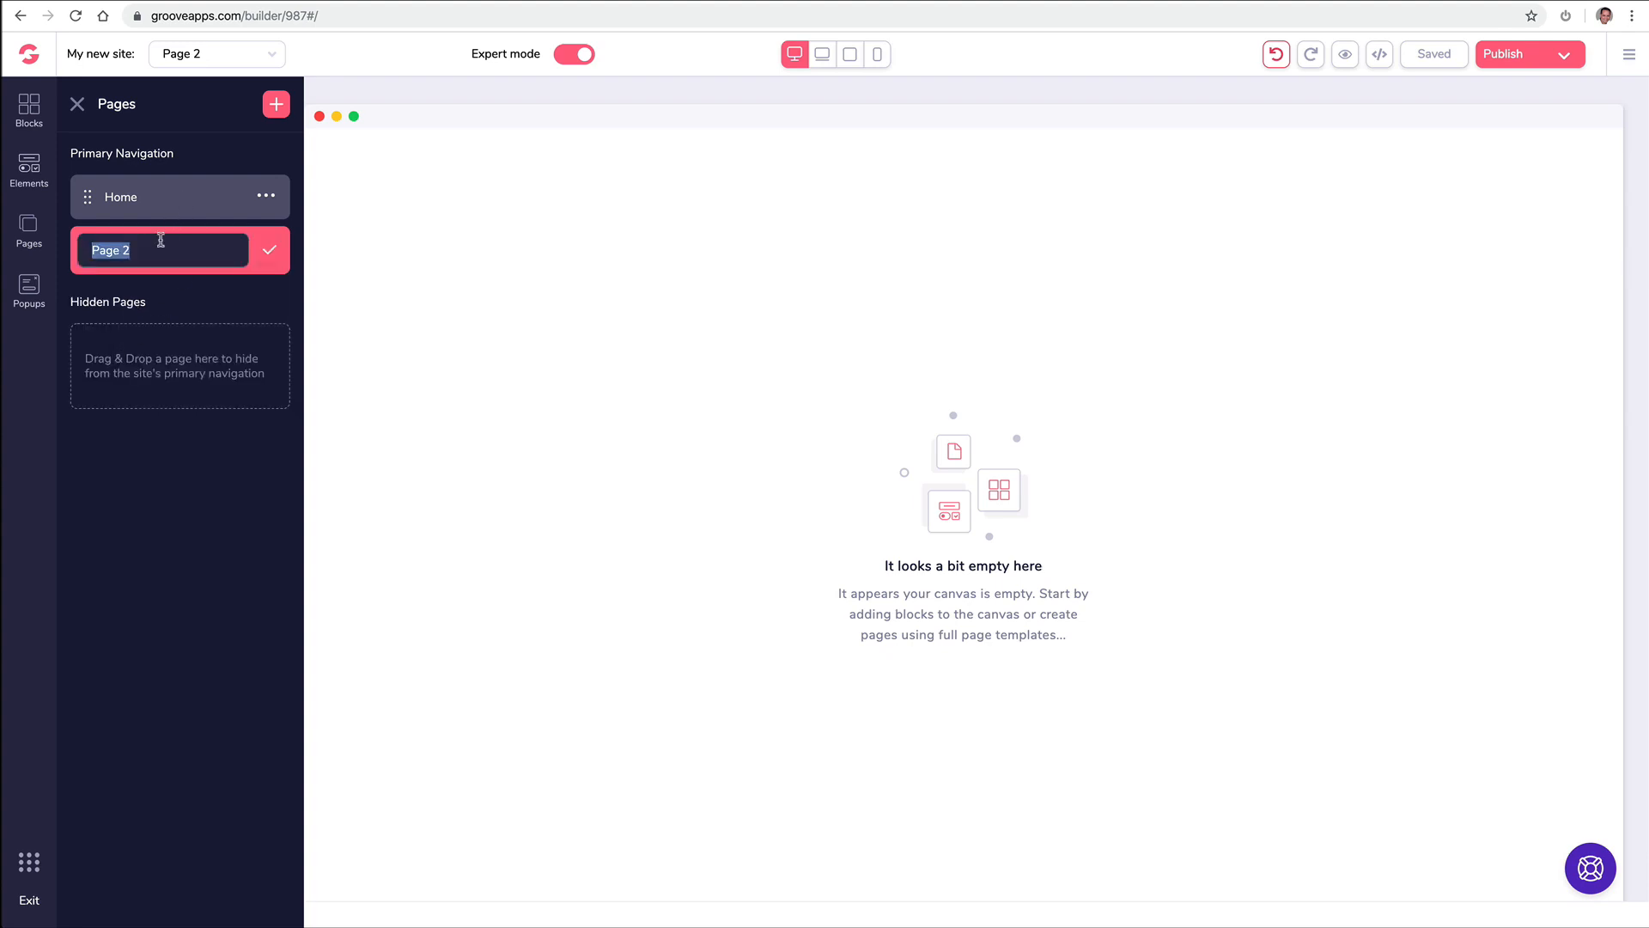
{"action": "type", "text": "BAou"}
{"action": "key", "text": "ctrl+a"}
{"action": "type", "text": "About"}
{"action": "left_click", "coordinate": [269, 249]}
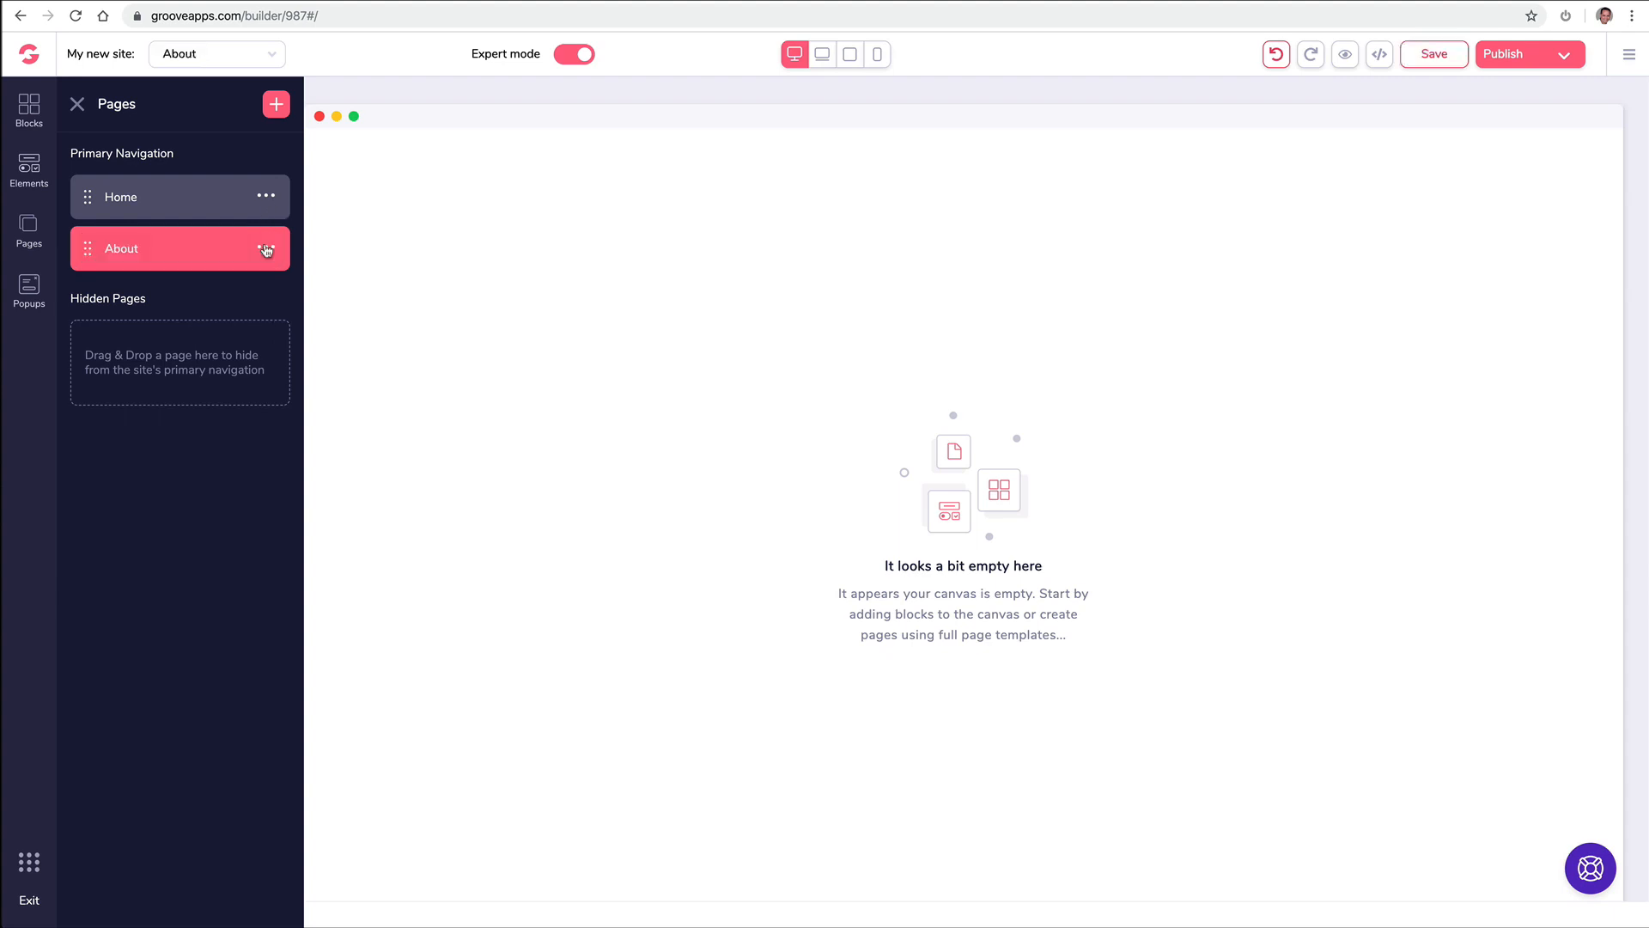
- Add a third page to the site, starting from scratch with a blank canvas
{"action": "left_click", "coordinate": [276, 104]}
{"action": "left_click", "coordinate": [200, 220]}
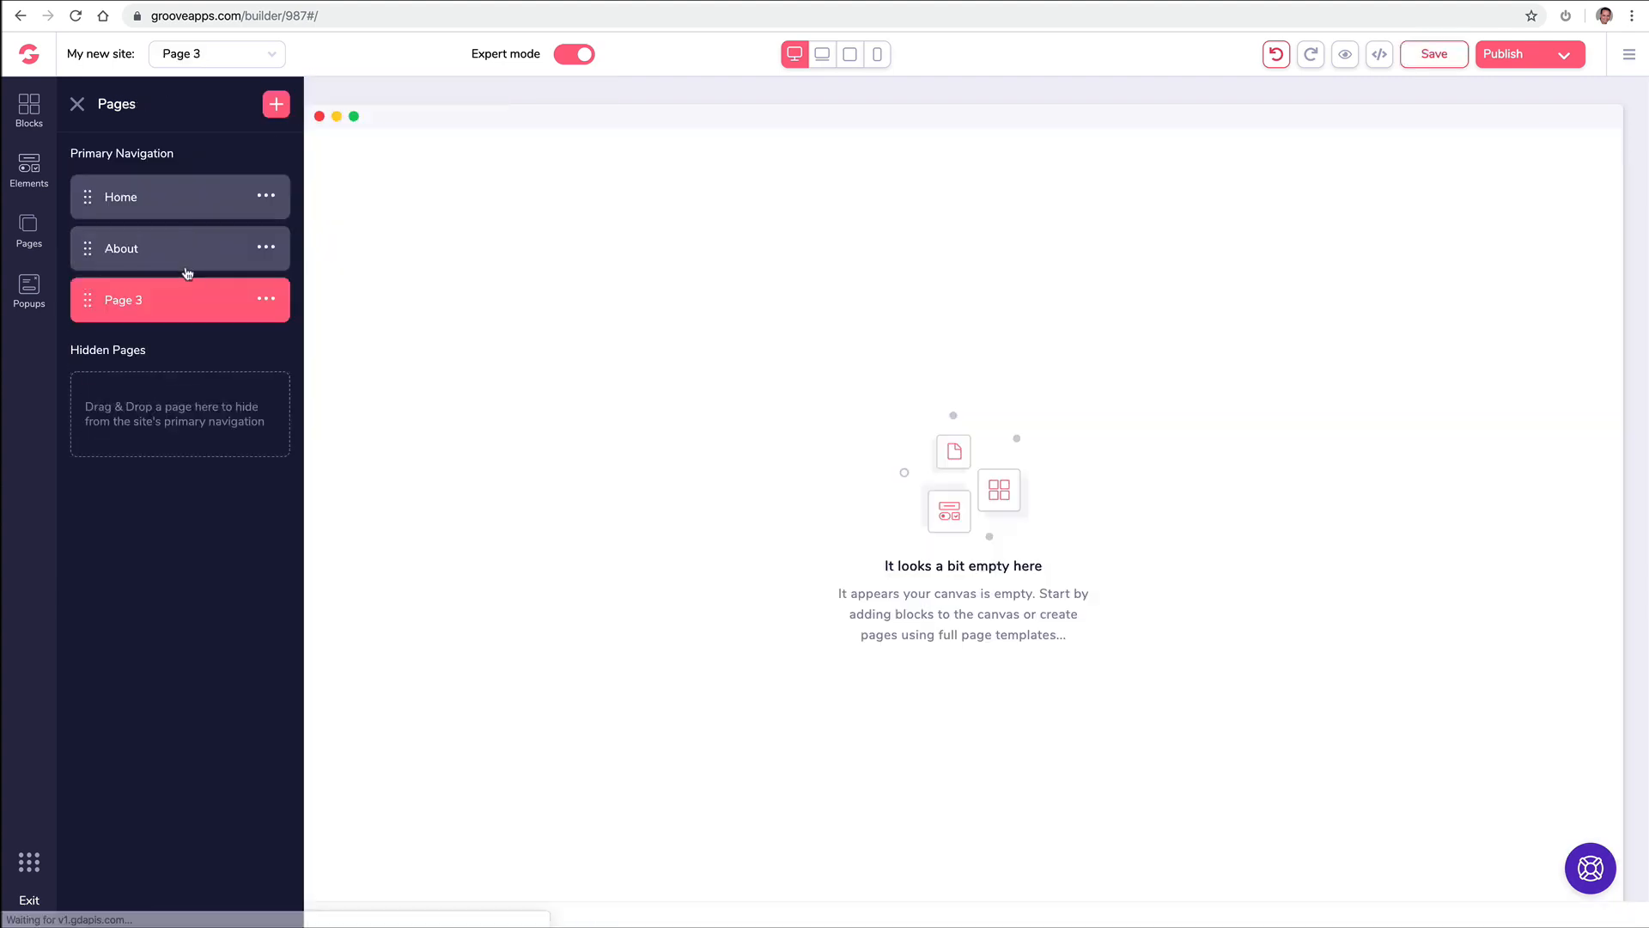
- Rename Page 3 as "Contact"
{"action": "left_click", "coordinate": [269, 305]}
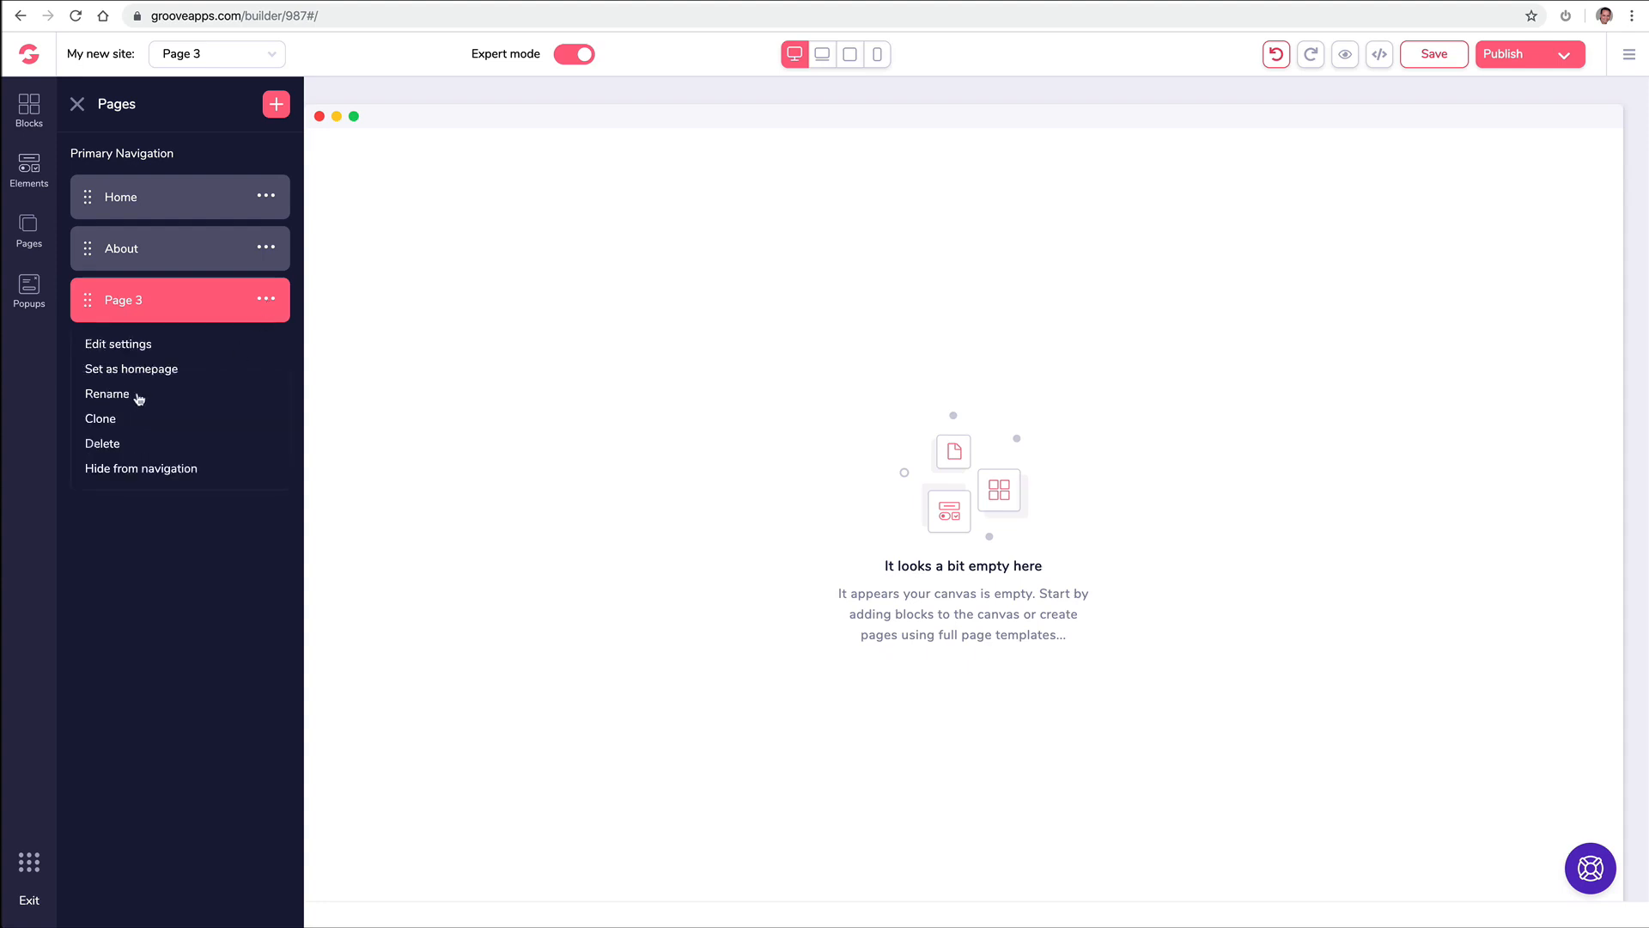
{"action": "left_click", "coordinate": [127, 393]}
{"action": "triple_click", "coordinate": [169, 300]}
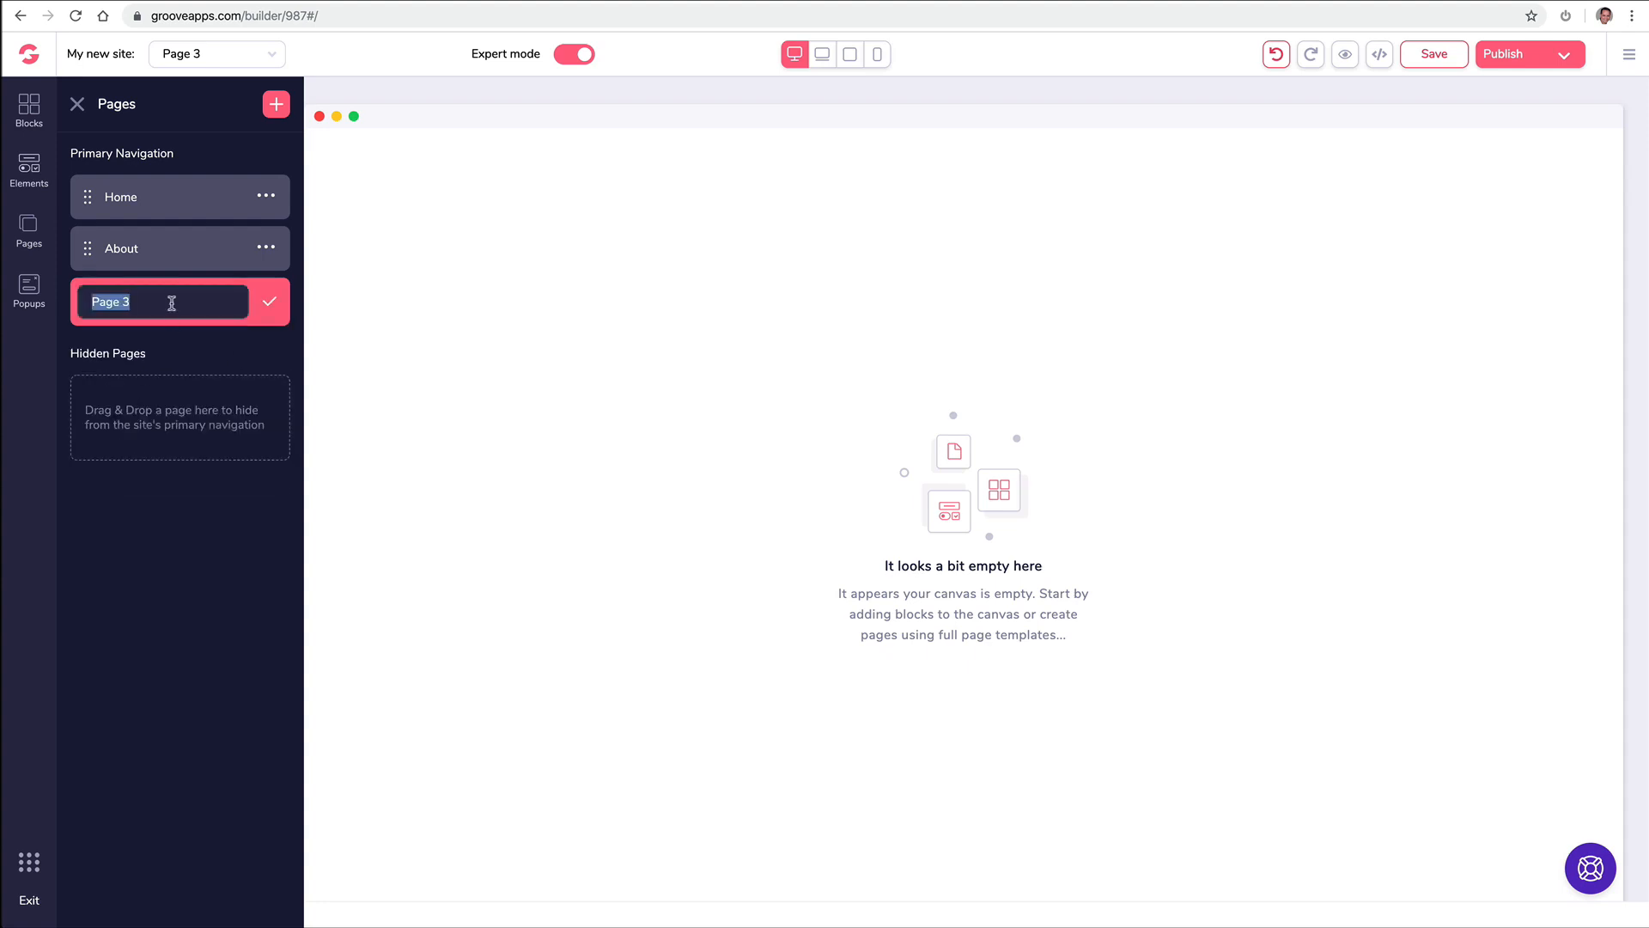
{"action": "type", "text": "Contact"}
{"action": "left_click", "coordinate": [270, 302]}
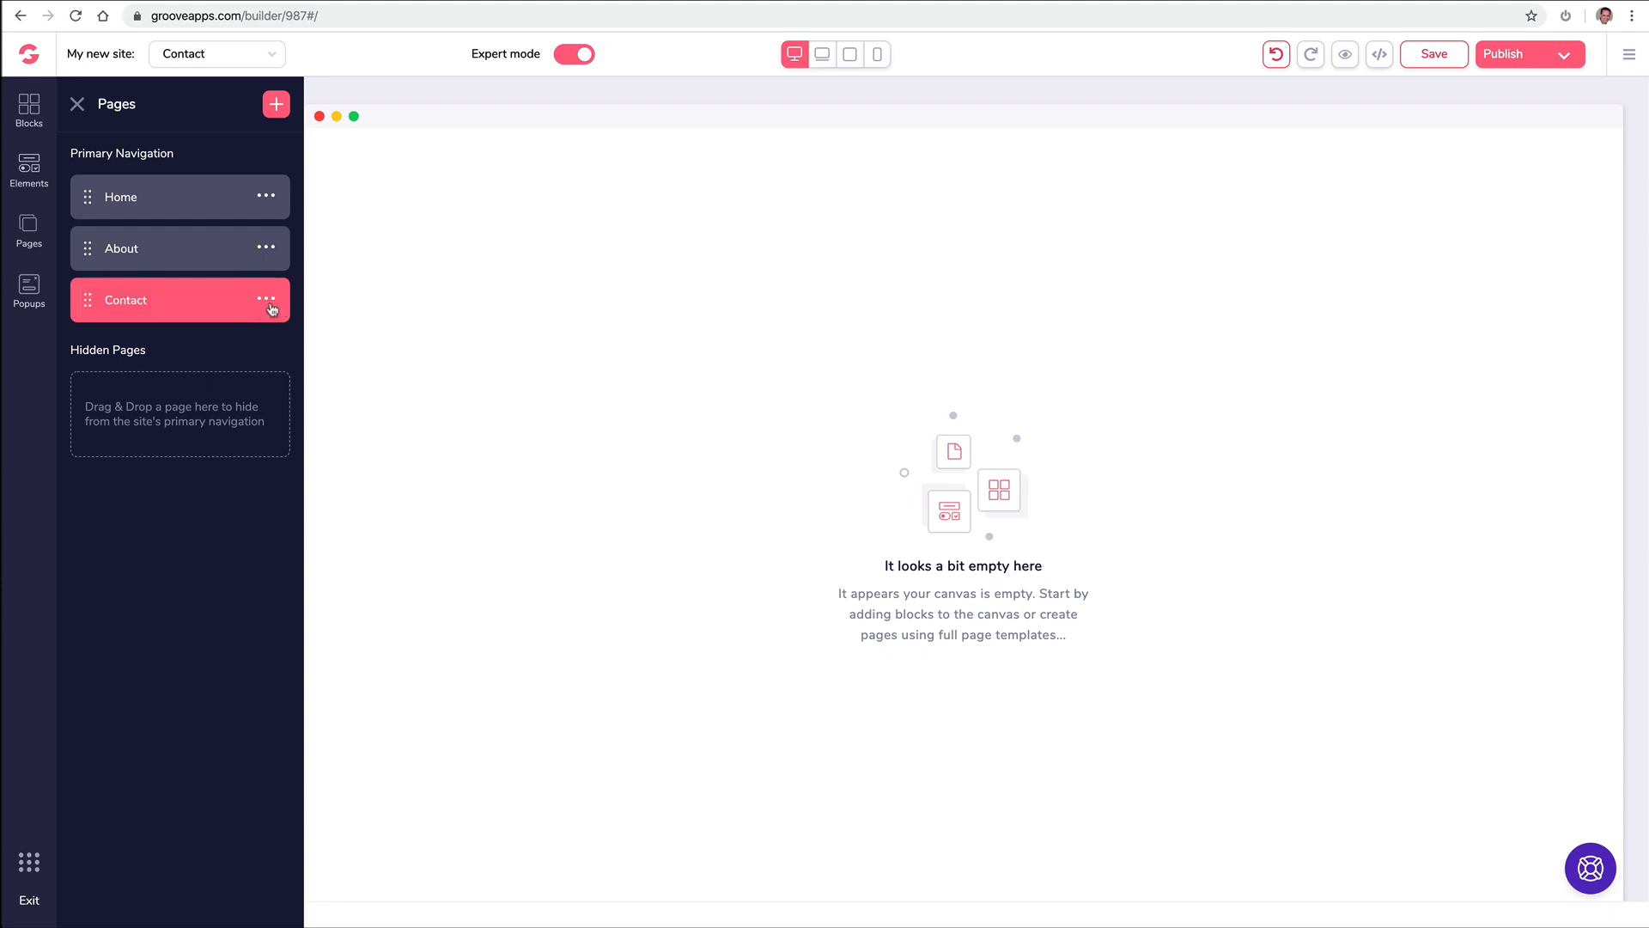
- Add a fourth page from a blank canvas and rename it as "Media"
{"action": "left_click", "coordinate": [278, 107]}
{"action": "left_click", "coordinate": [229, 247]}
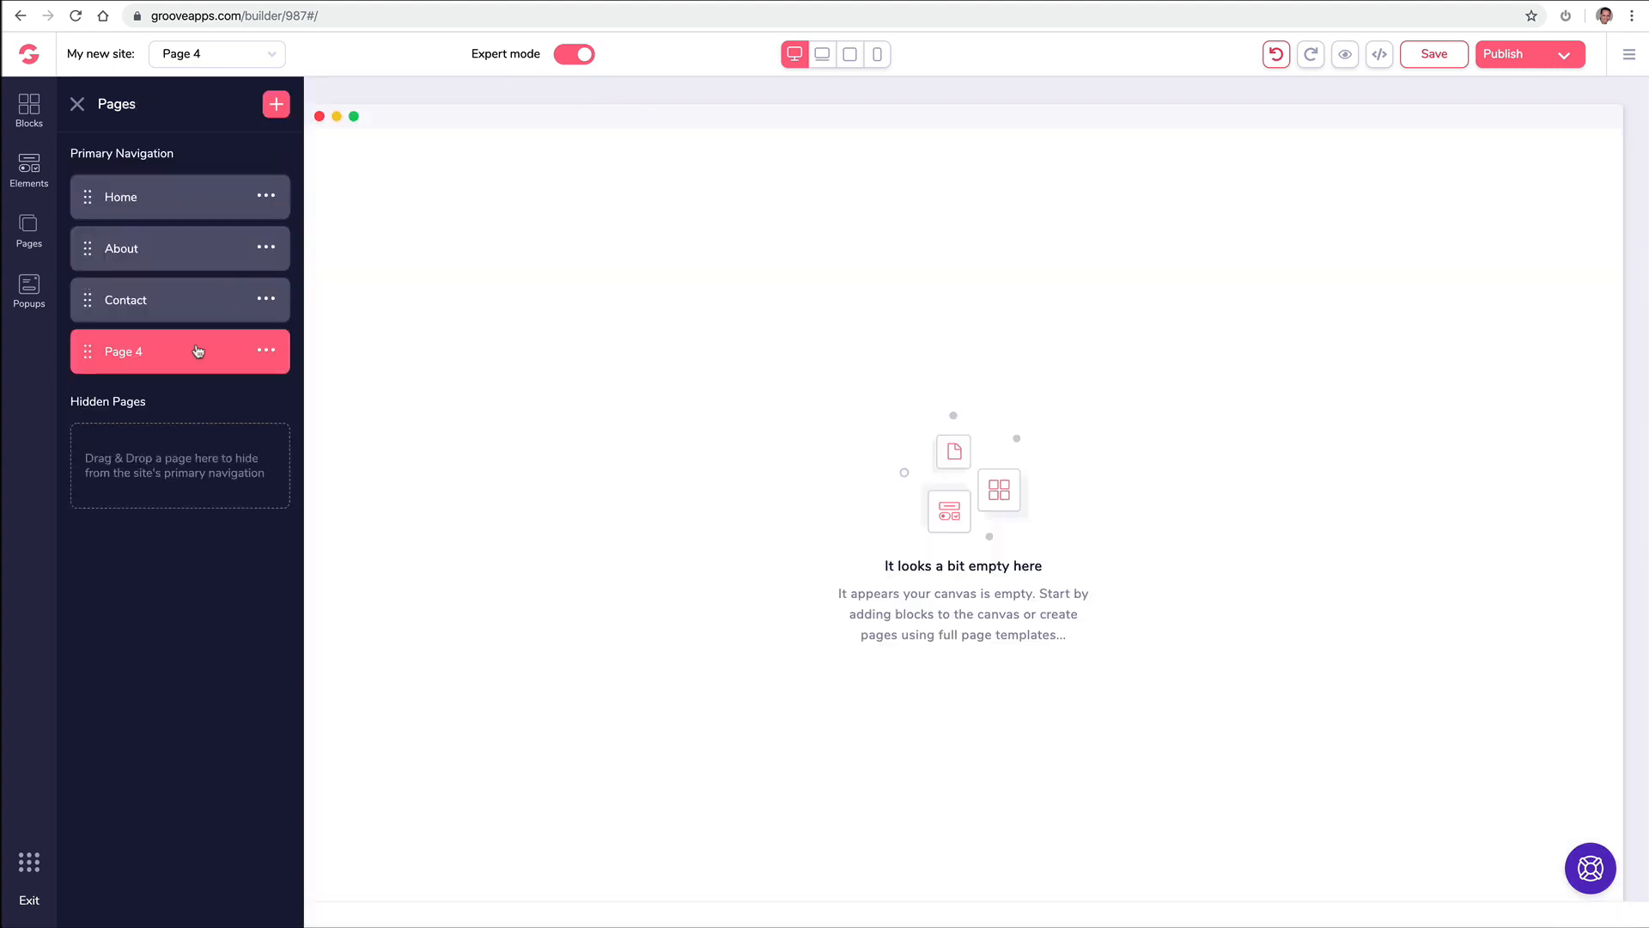
{"action": "left_click", "coordinate": [267, 350]}
{"action": "left_click", "coordinate": [112, 446]}
{"action": "type", "text": "Media"}
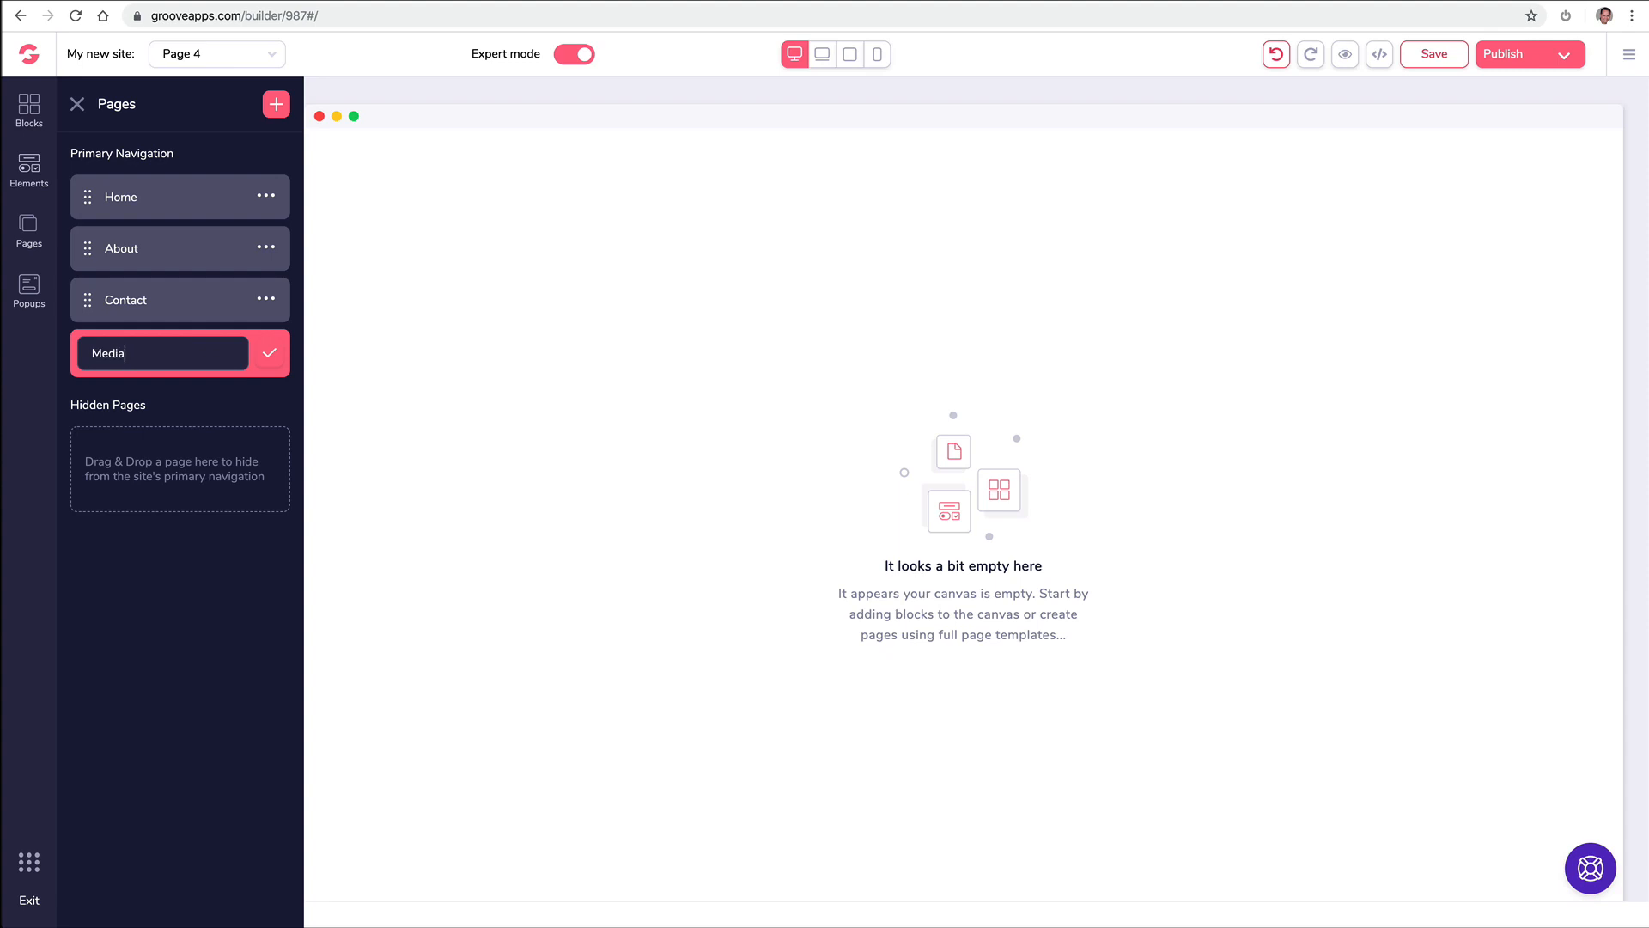
{"action": "left_click", "coordinate": [270, 353]}
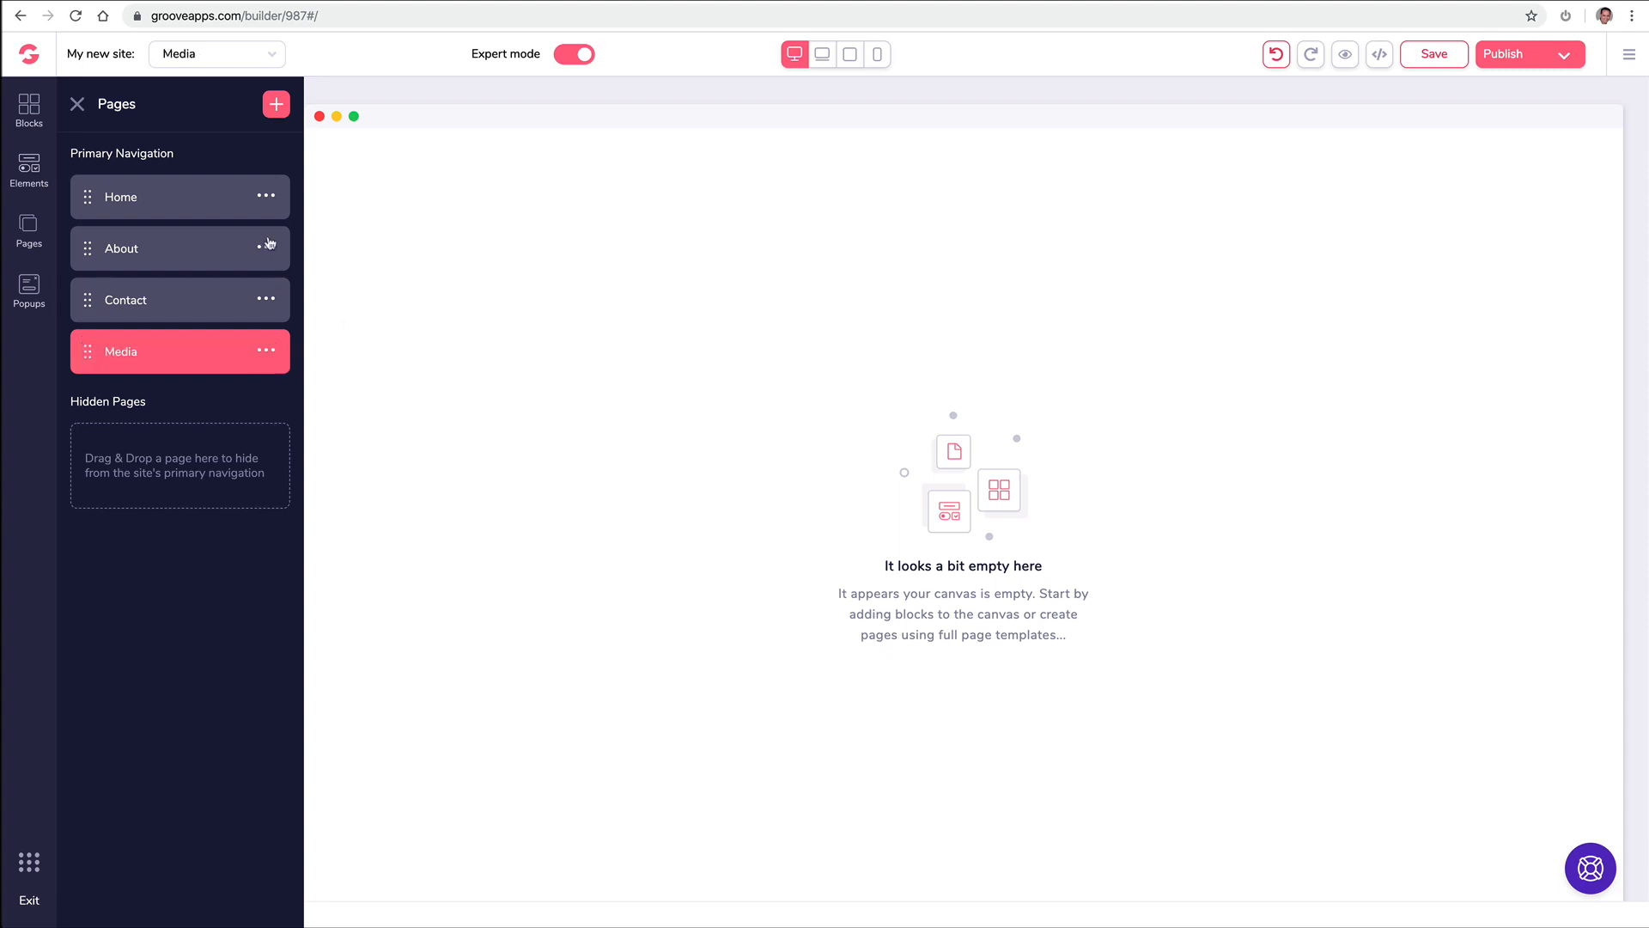
- Add a fifth page from a blank canvas and rename it as "Support"
{"action": "left_click", "coordinate": [276, 104]}
{"action": "left_click", "coordinate": [200, 268]}
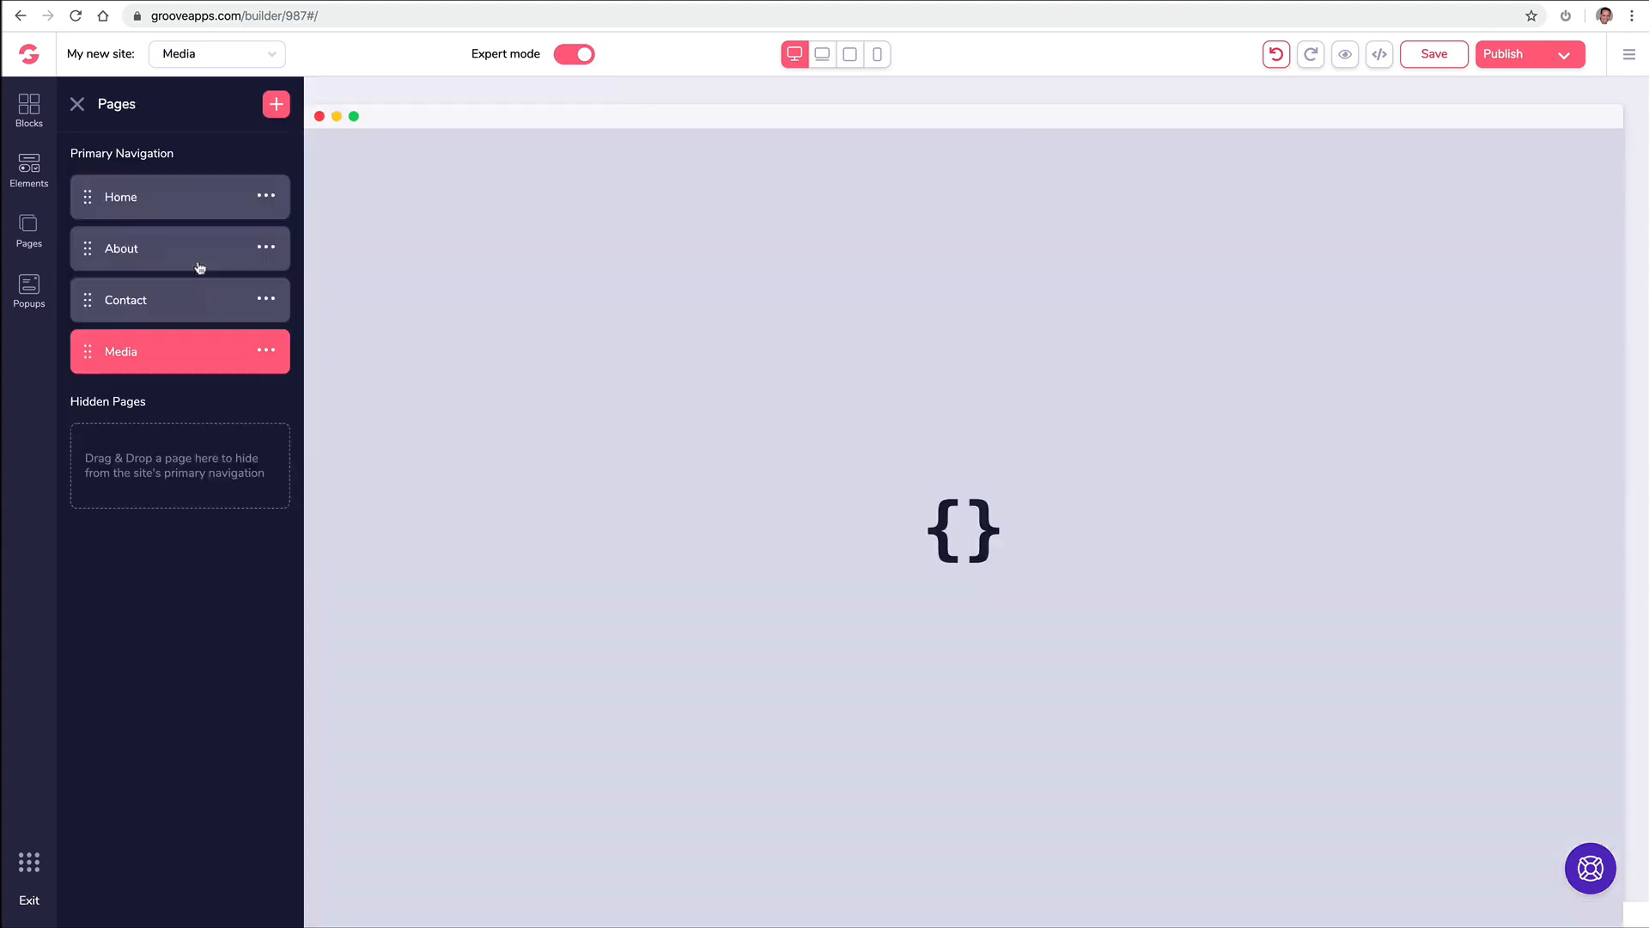
{"action": "left_click", "coordinate": [267, 408]}
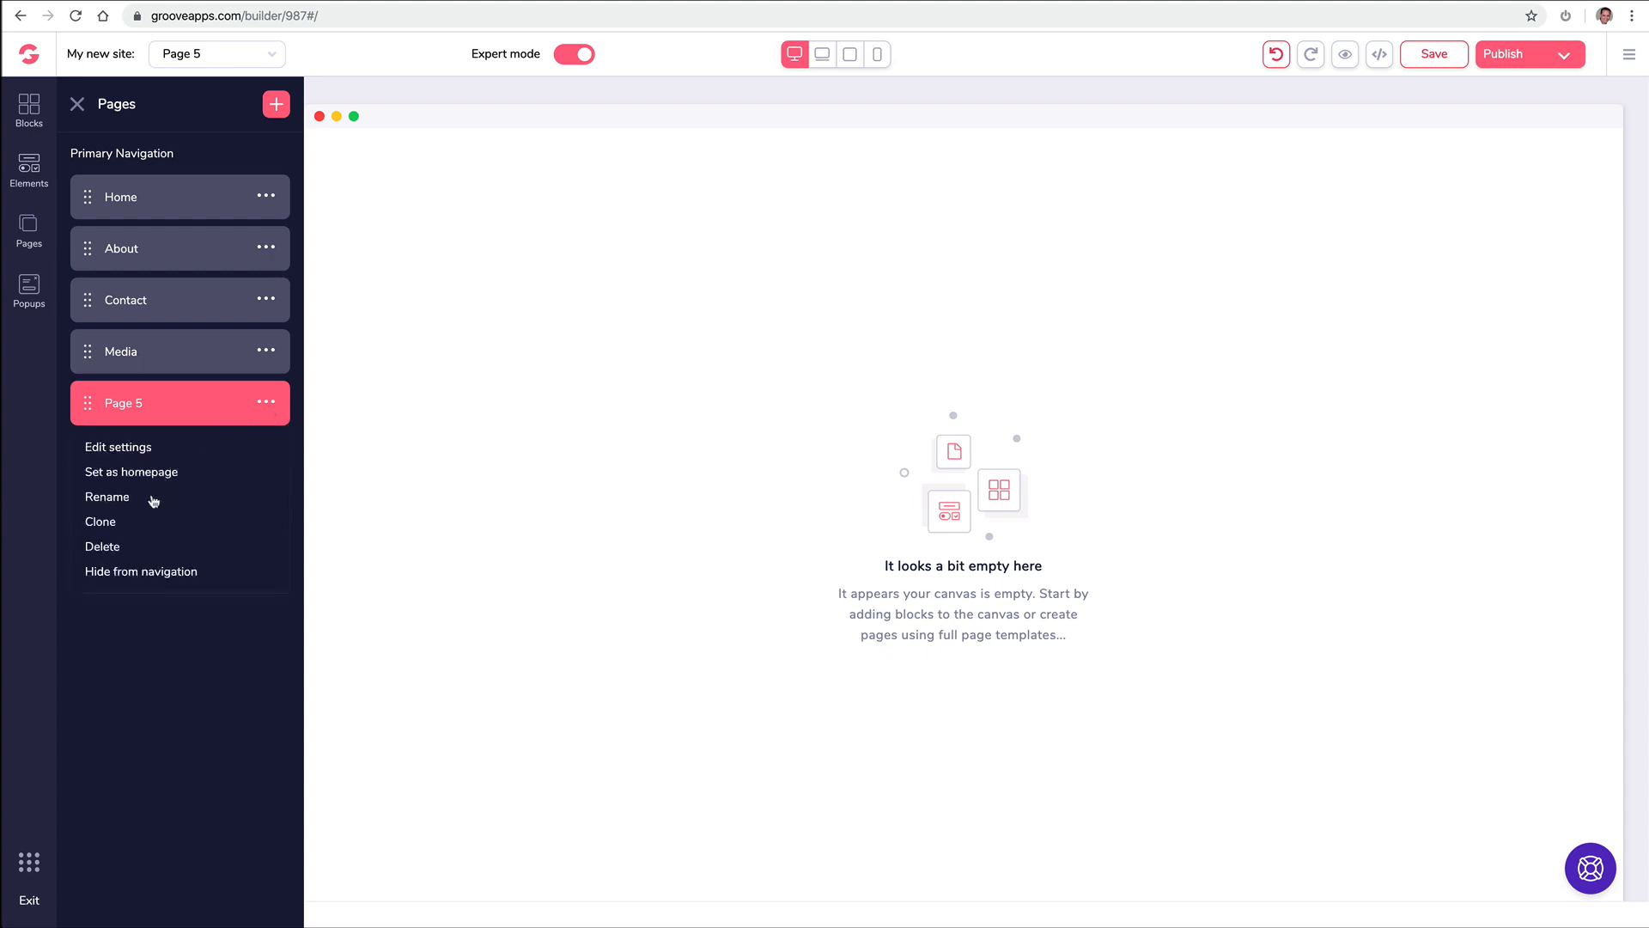
{"action": "left_click", "coordinate": [197, 496]}
{"action": "type", "text": "Support"}
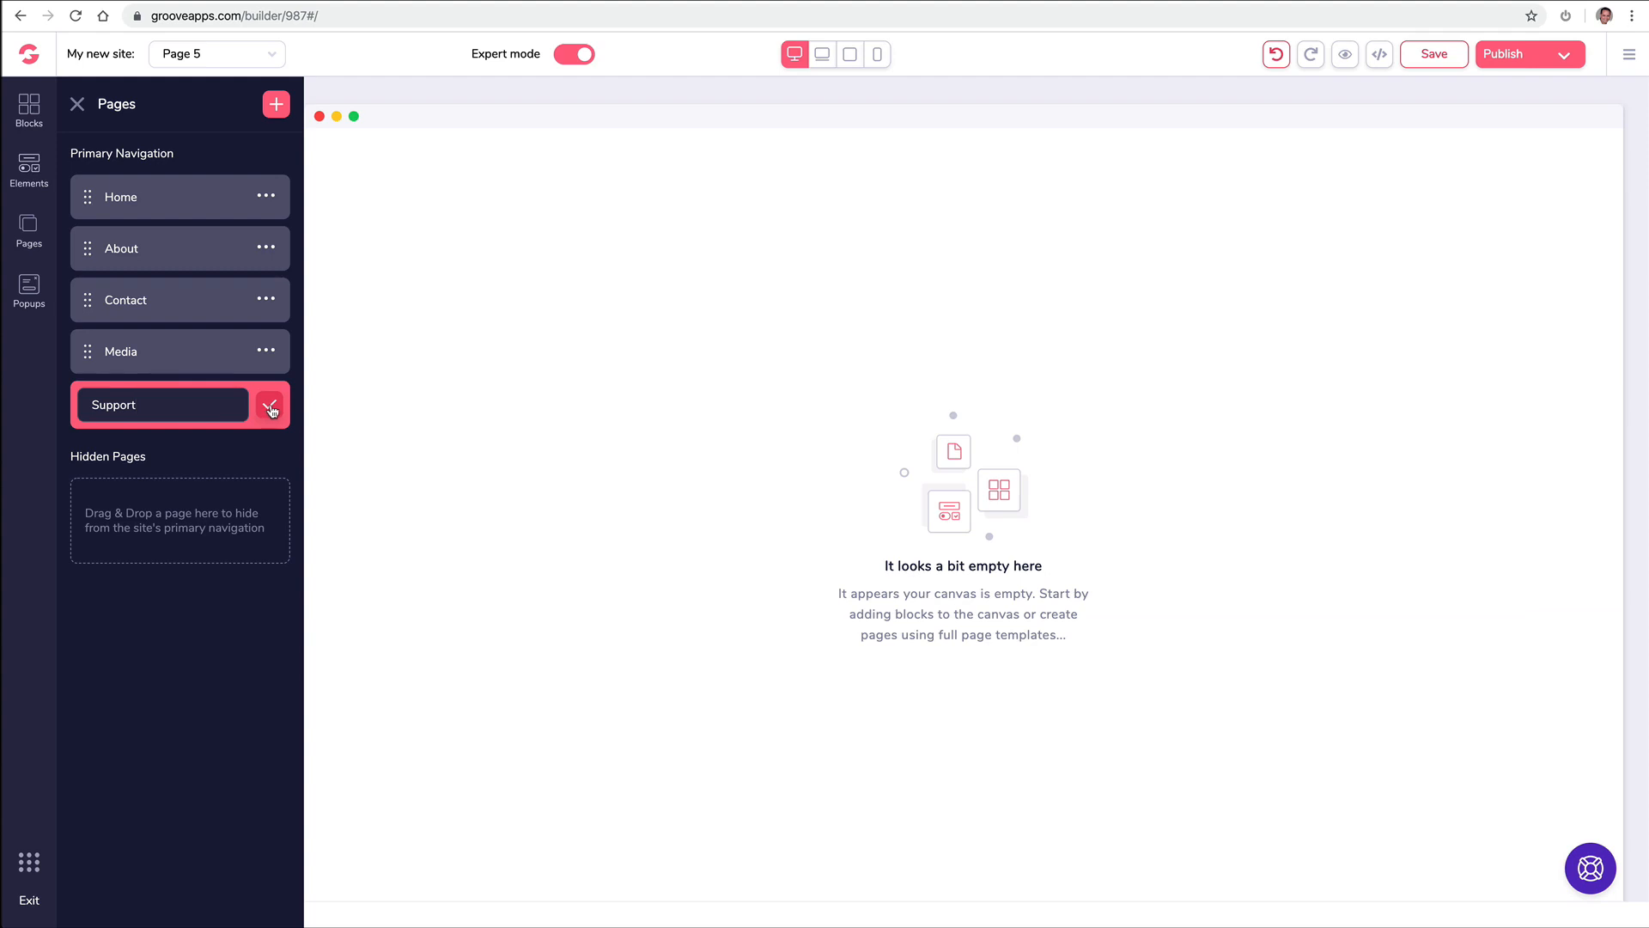
{"action": "left_click", "coordinate": [270, 409]}
{"action": "left_click", "coordinate": [271, 407]}
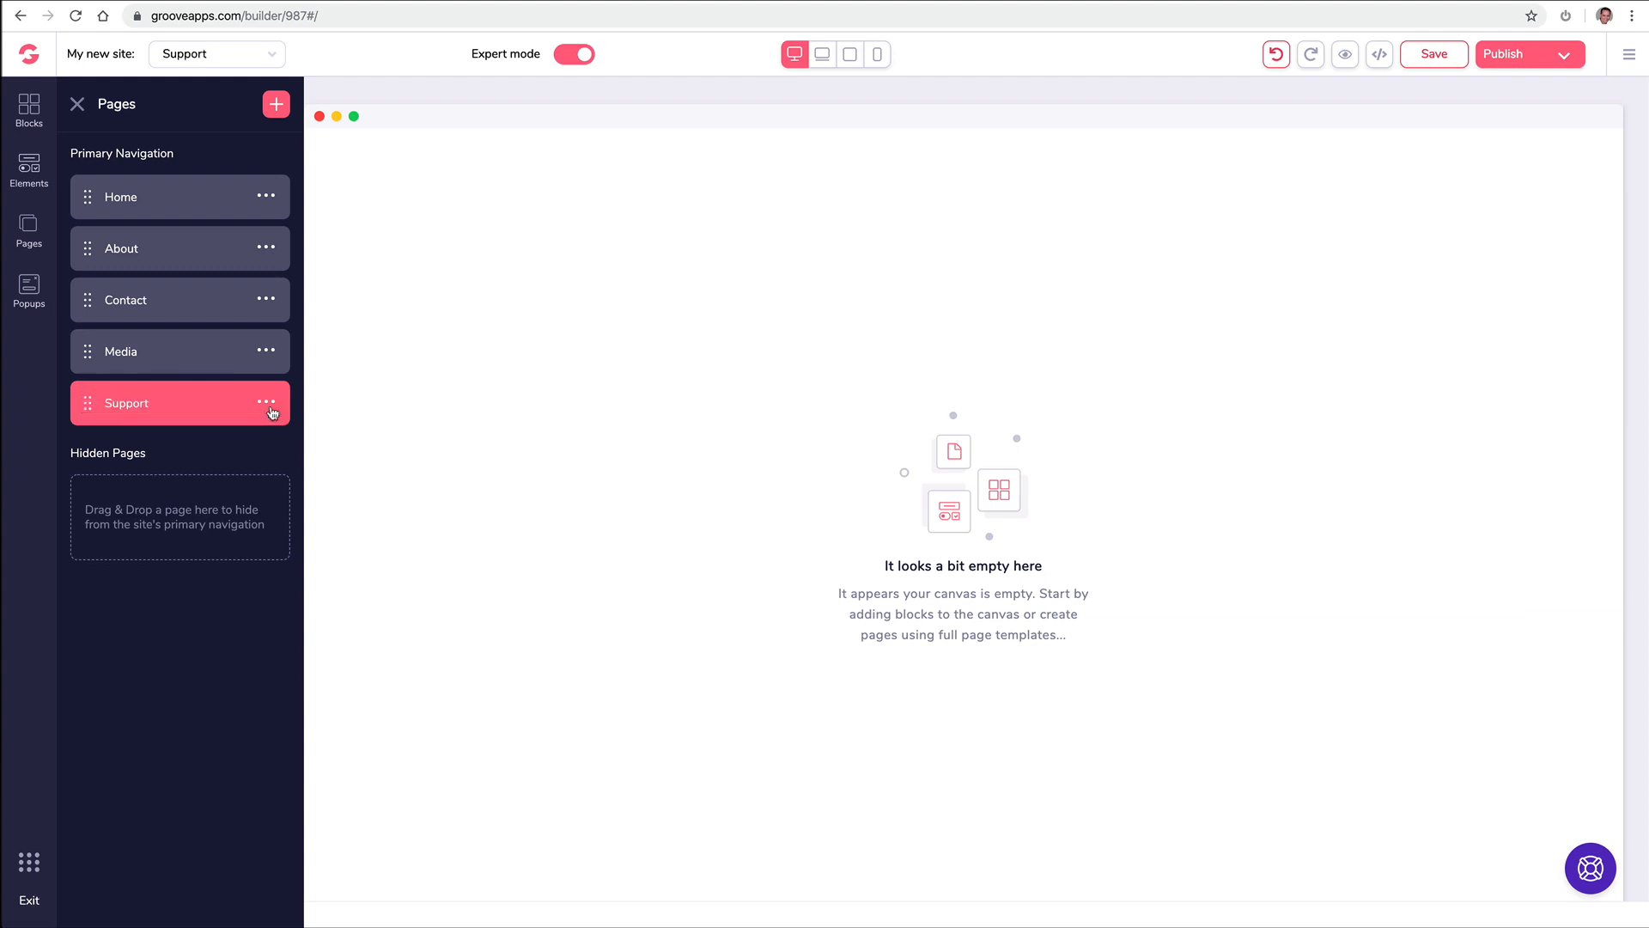
- Add a sixth page from a blank canvas and rename it as "Free Ebook"
{"action": "left_click", "coordinate": [275, 105]}
{"action": "left_click", "coordinate": [170, 315]}
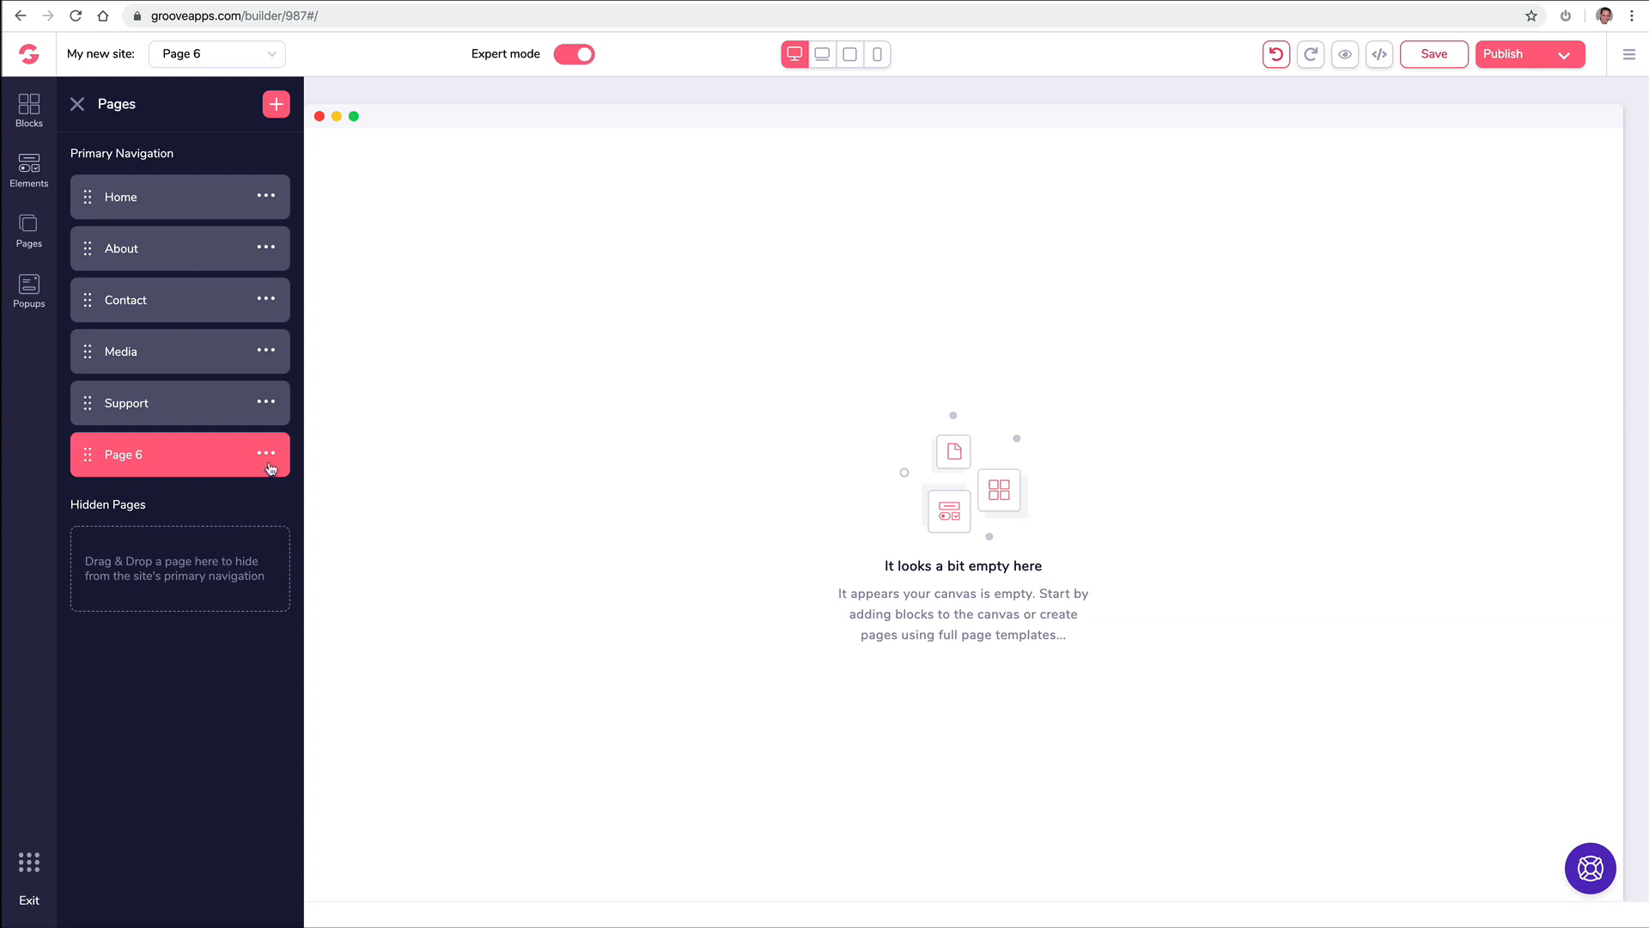
{"action": "left_click", "coordinate": [268, 455]}
{"action": "left_click", "coordinate": [129, 545]}
{"action": "triple_click", "coordinate": [195, 460]}
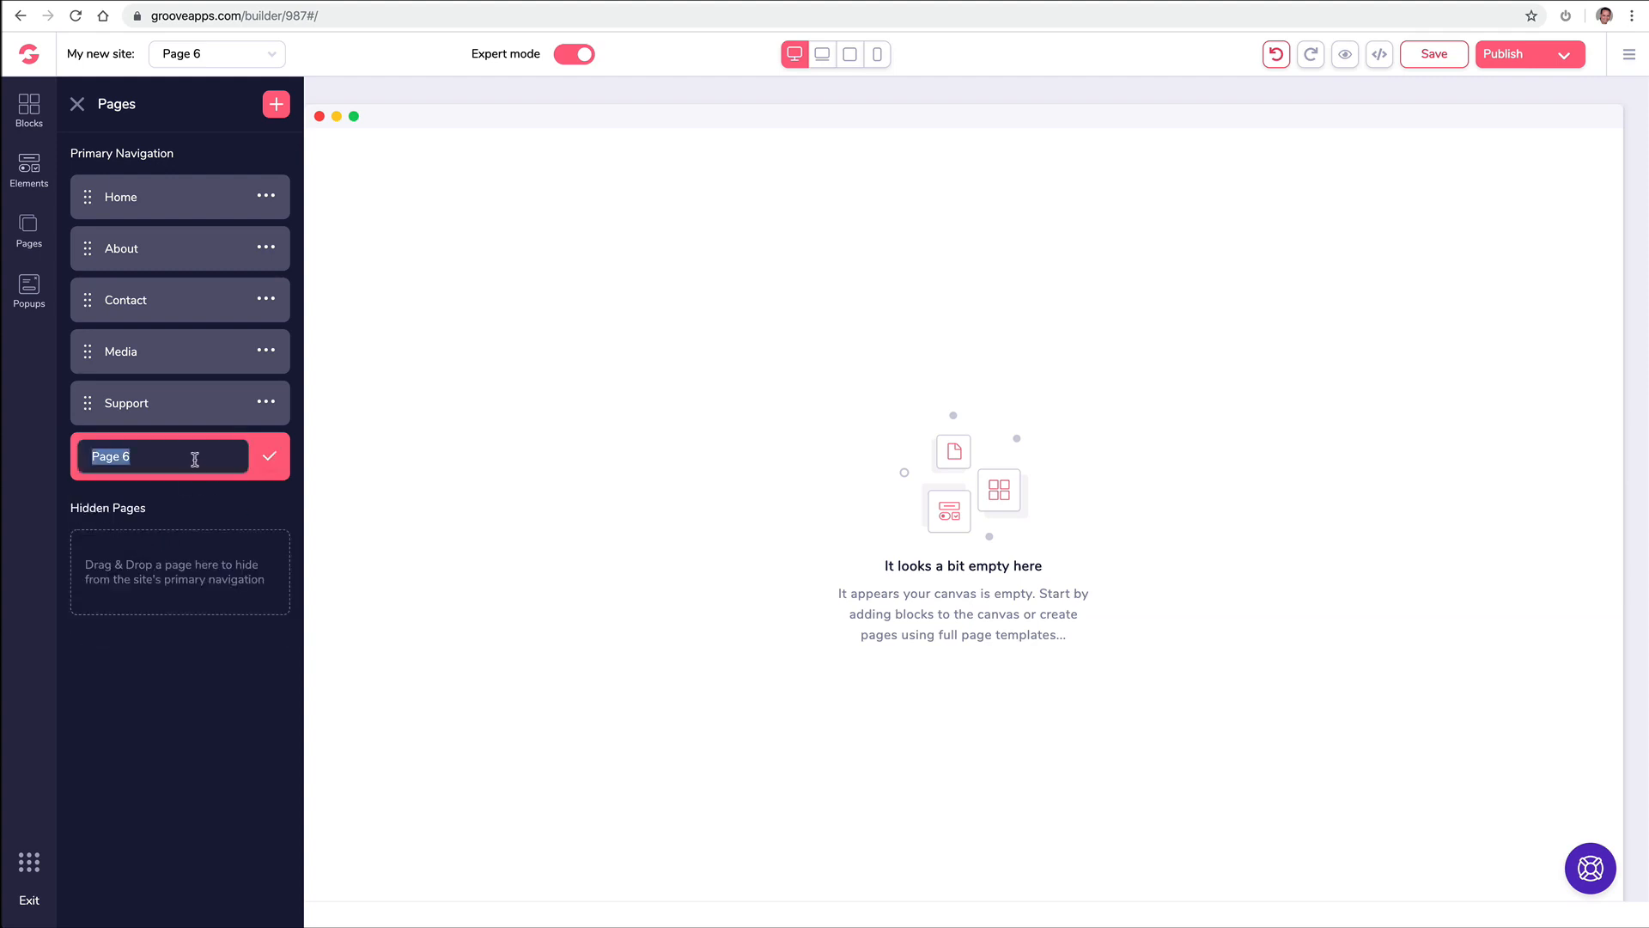
{"action": "type", "text": "Free Ebook"}
{"action": "left_click", "coordinate": [270, 456]}
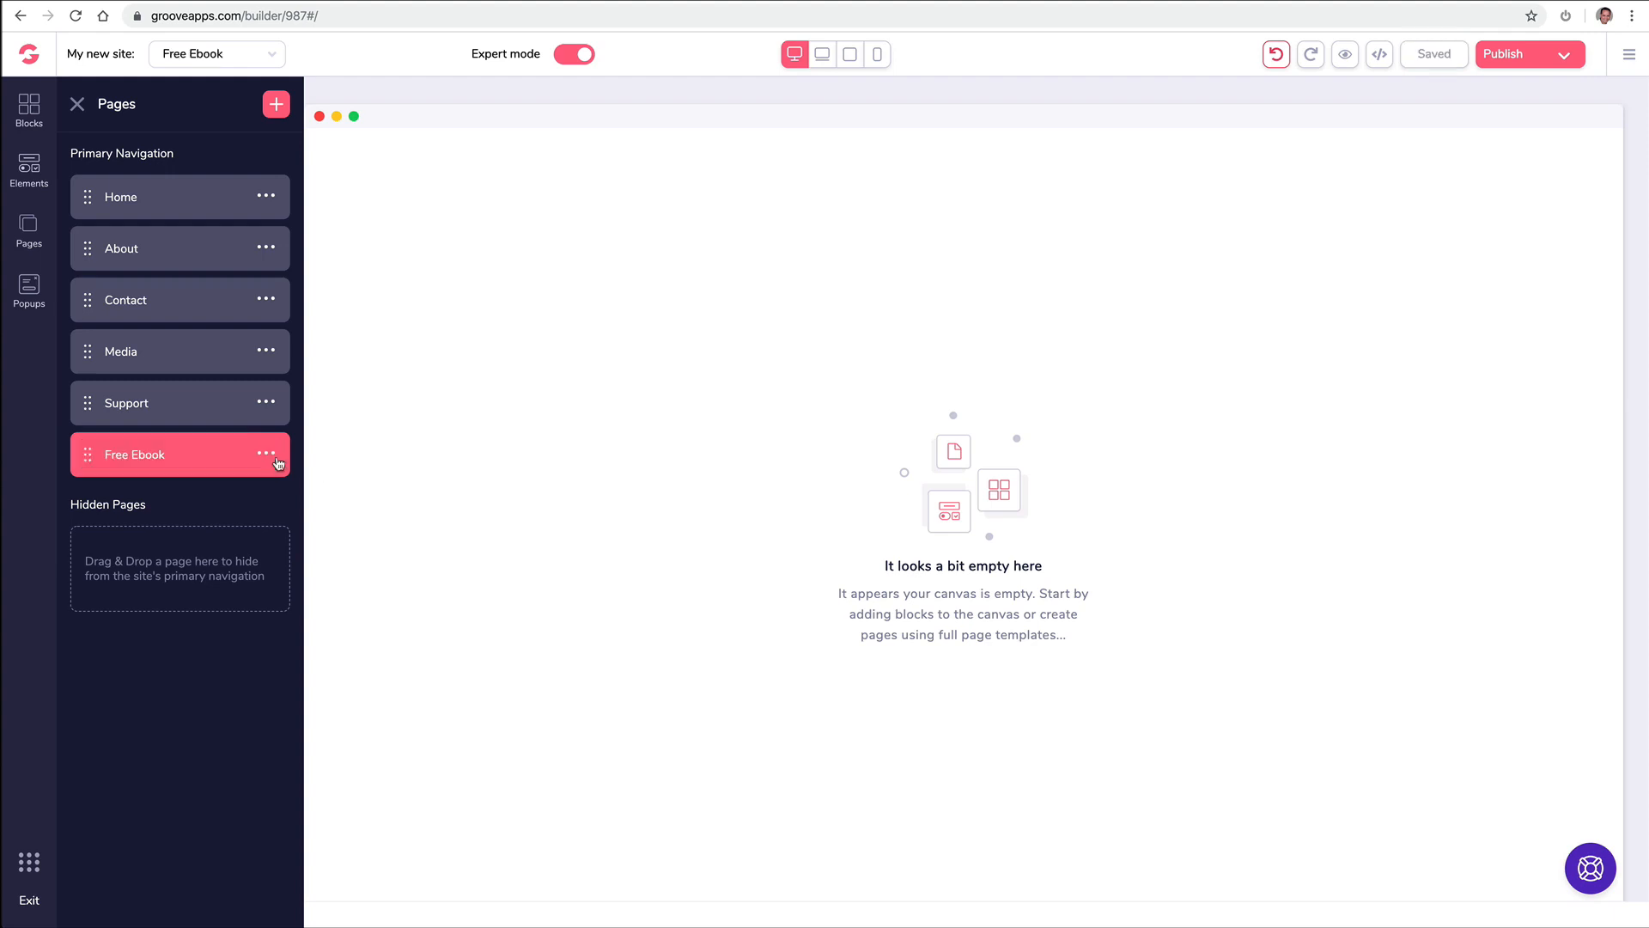
- Add a seventh page from a blank canvas and rename it as "ThankYou Download"
{"action": "left_click", "coordinate": [277, 104]}
{"action": "left_click", "coordinate": [179, 254]}
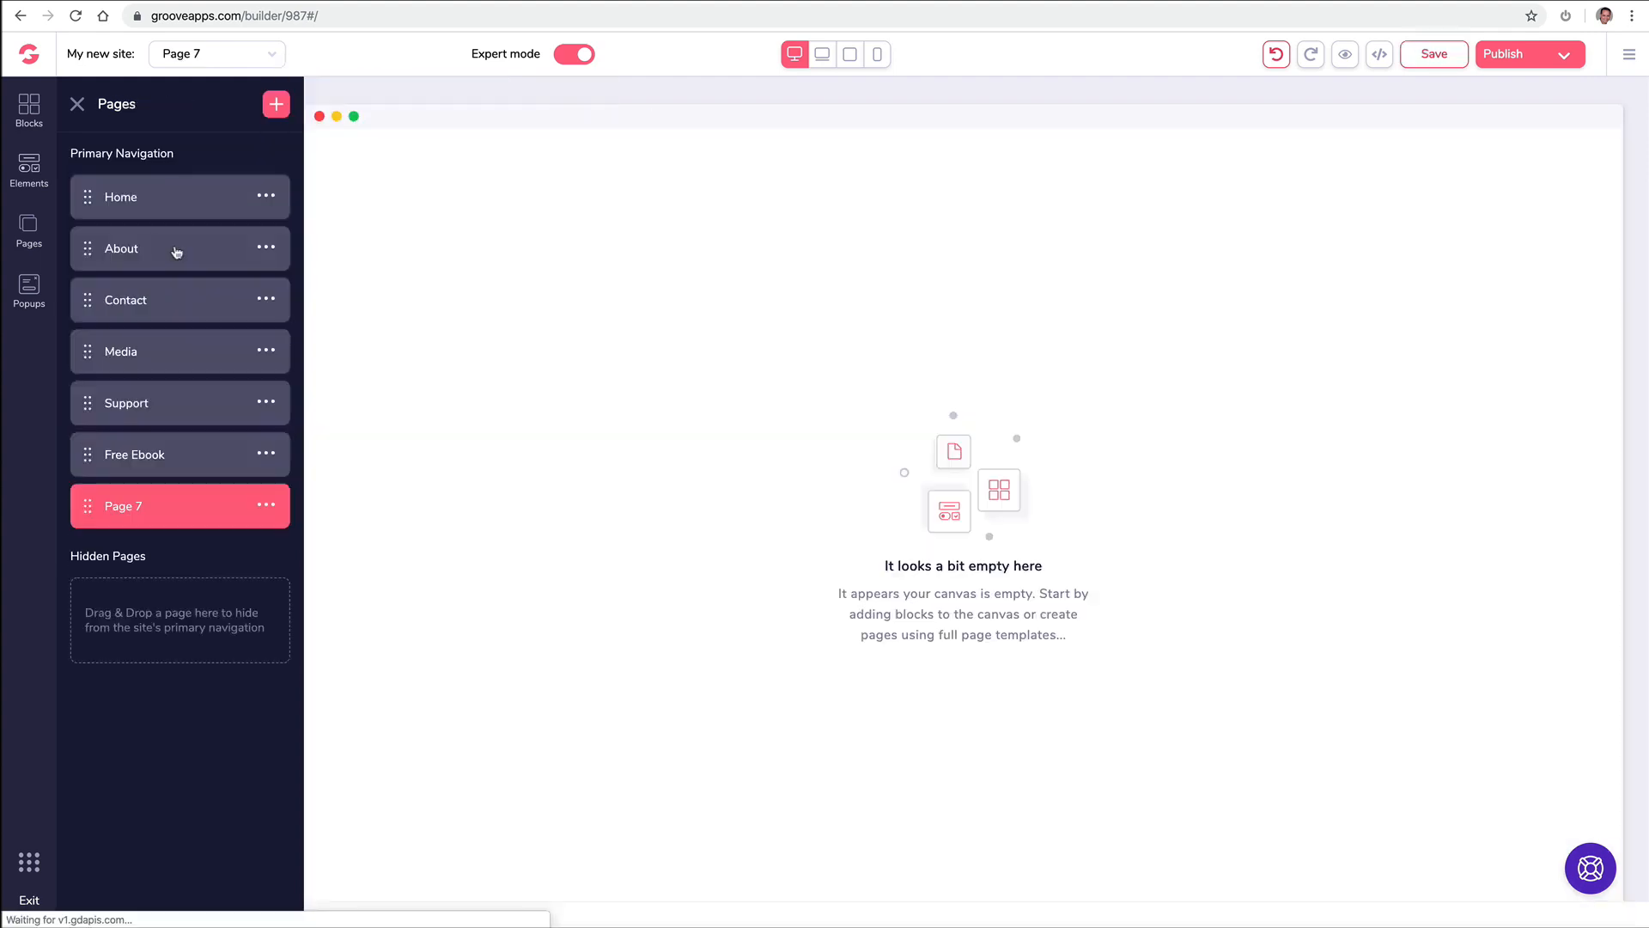
{"action": "left_click", "coordinate": [272, 506]}
{"action": "left_click", "coordinate": [146, 600]}
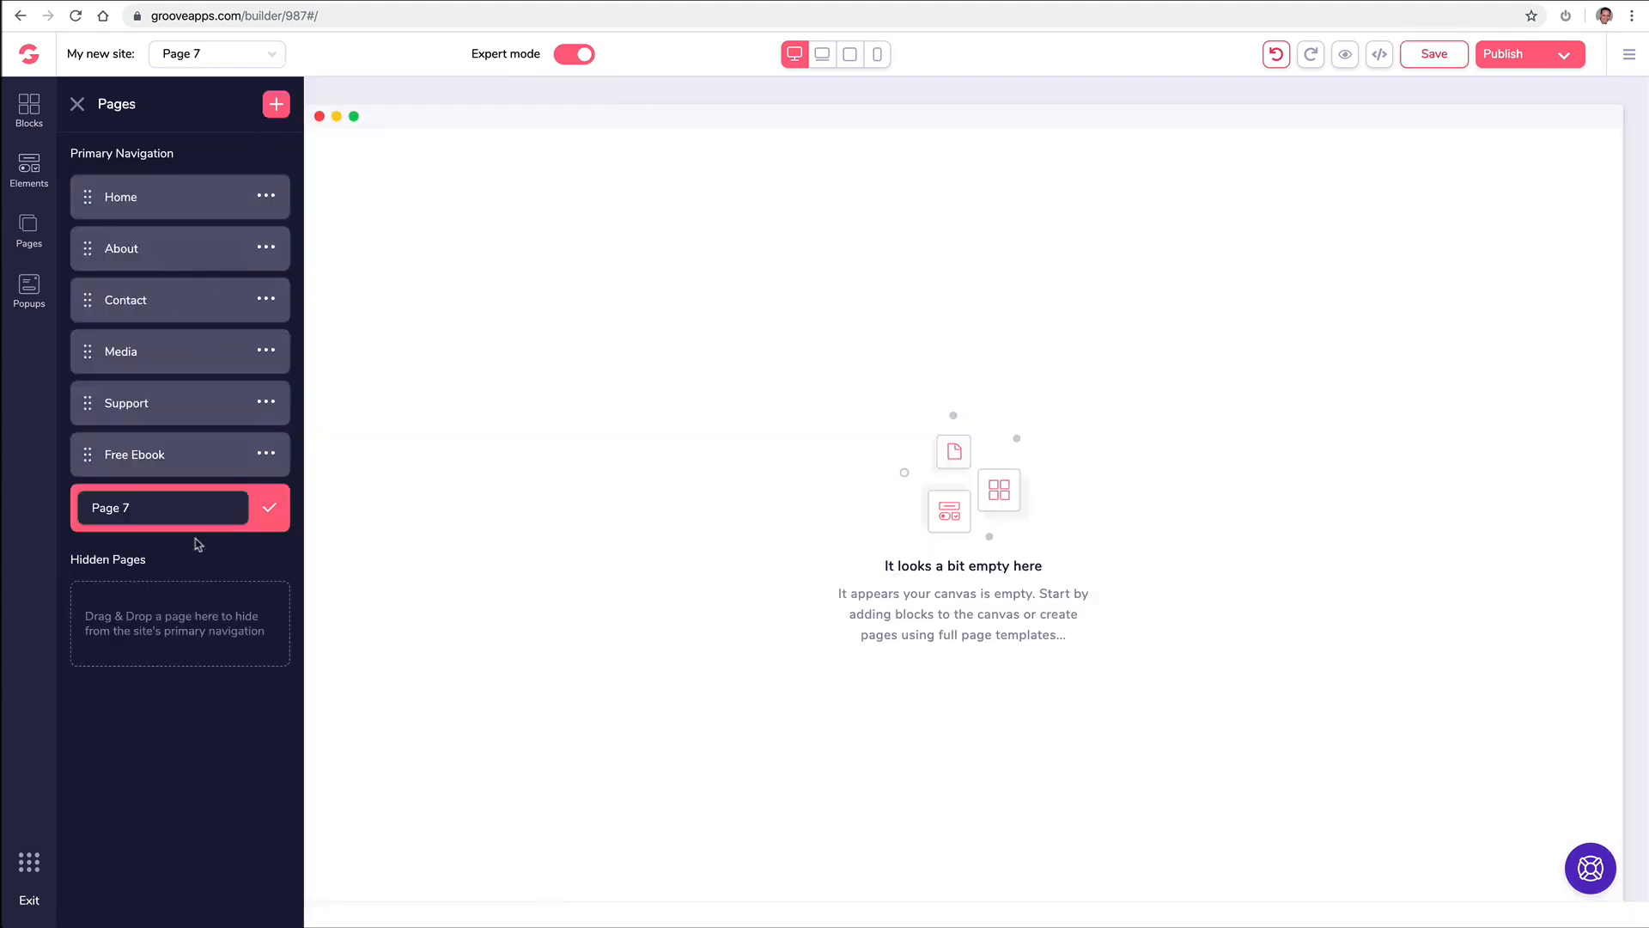
{"action": "triple_click", "coordinate": [191, 509]}
{"action": "type", "text": "ThankYou Download"}
{"action": "left_click", "coordinate": [269, 508]}
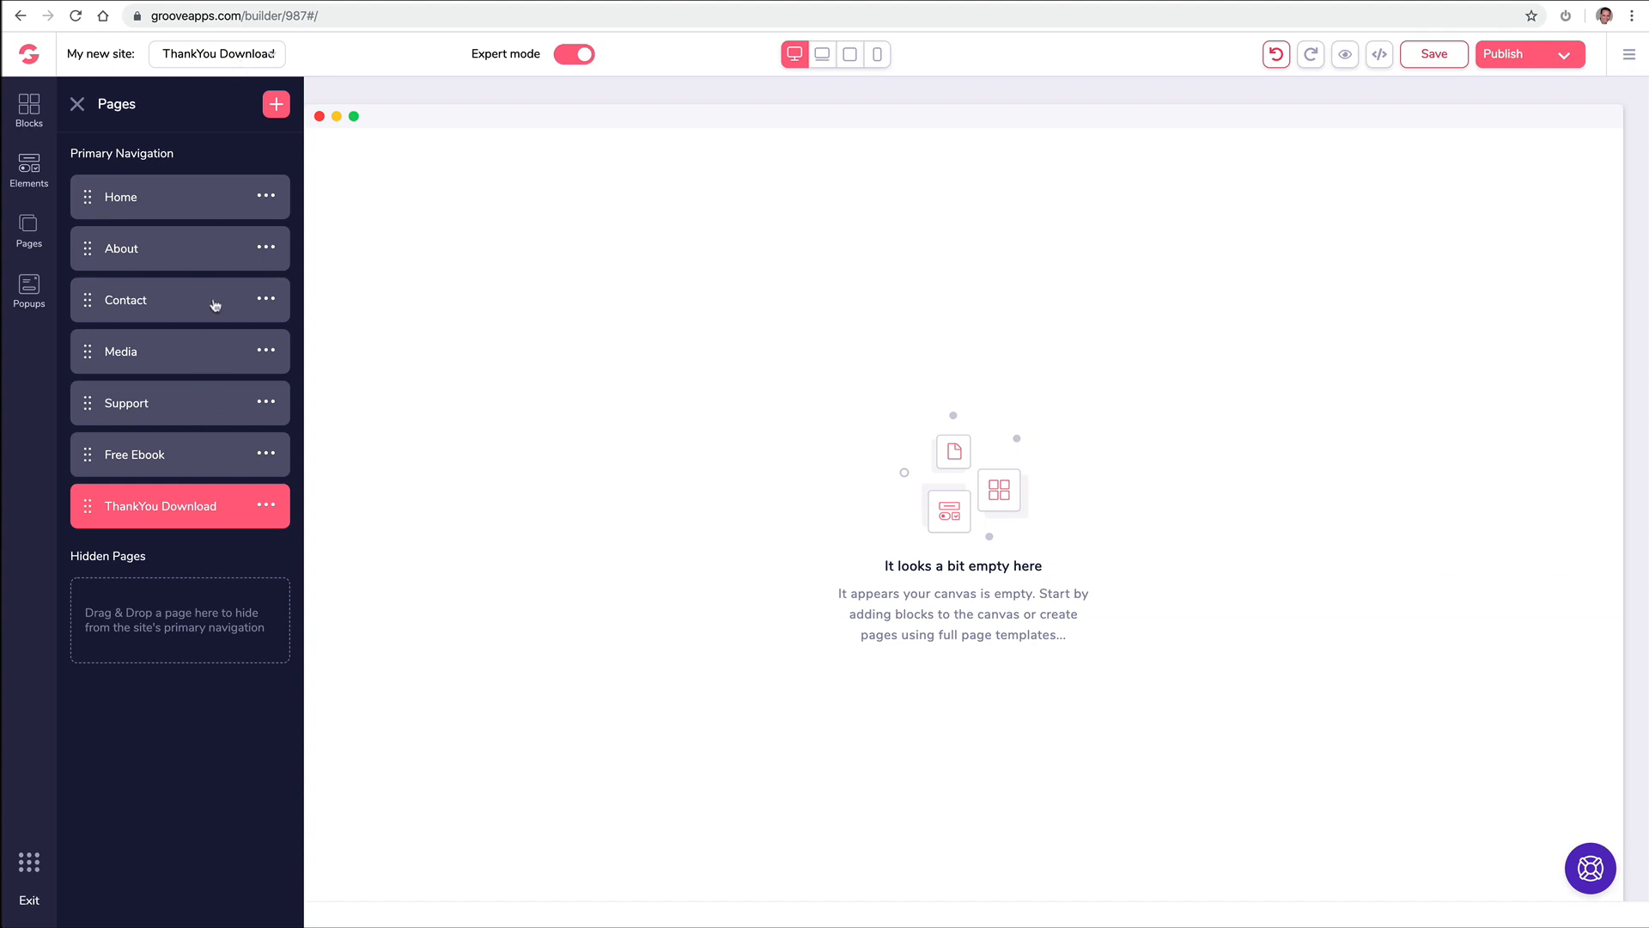
- Move the Free Ebook and ThankYou Download pages out of the primary navigation into the hidden pages
{"action": "left_click", "coordinate": [195, 54]}
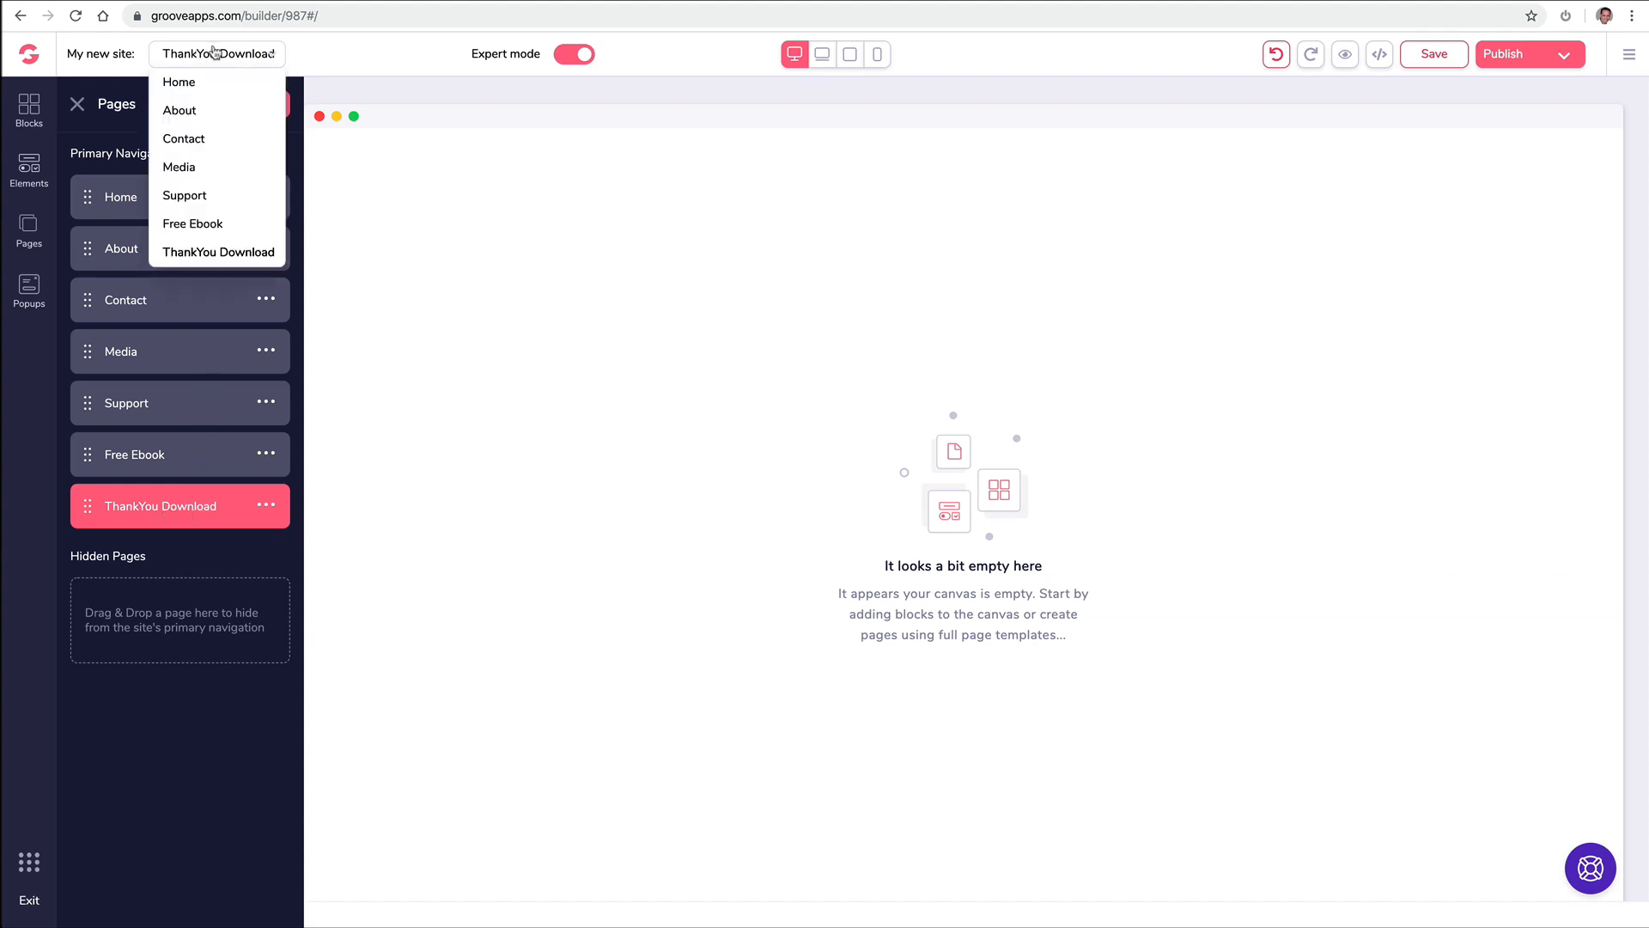
{"action": "left_click", "coordinate": [197, 112]}
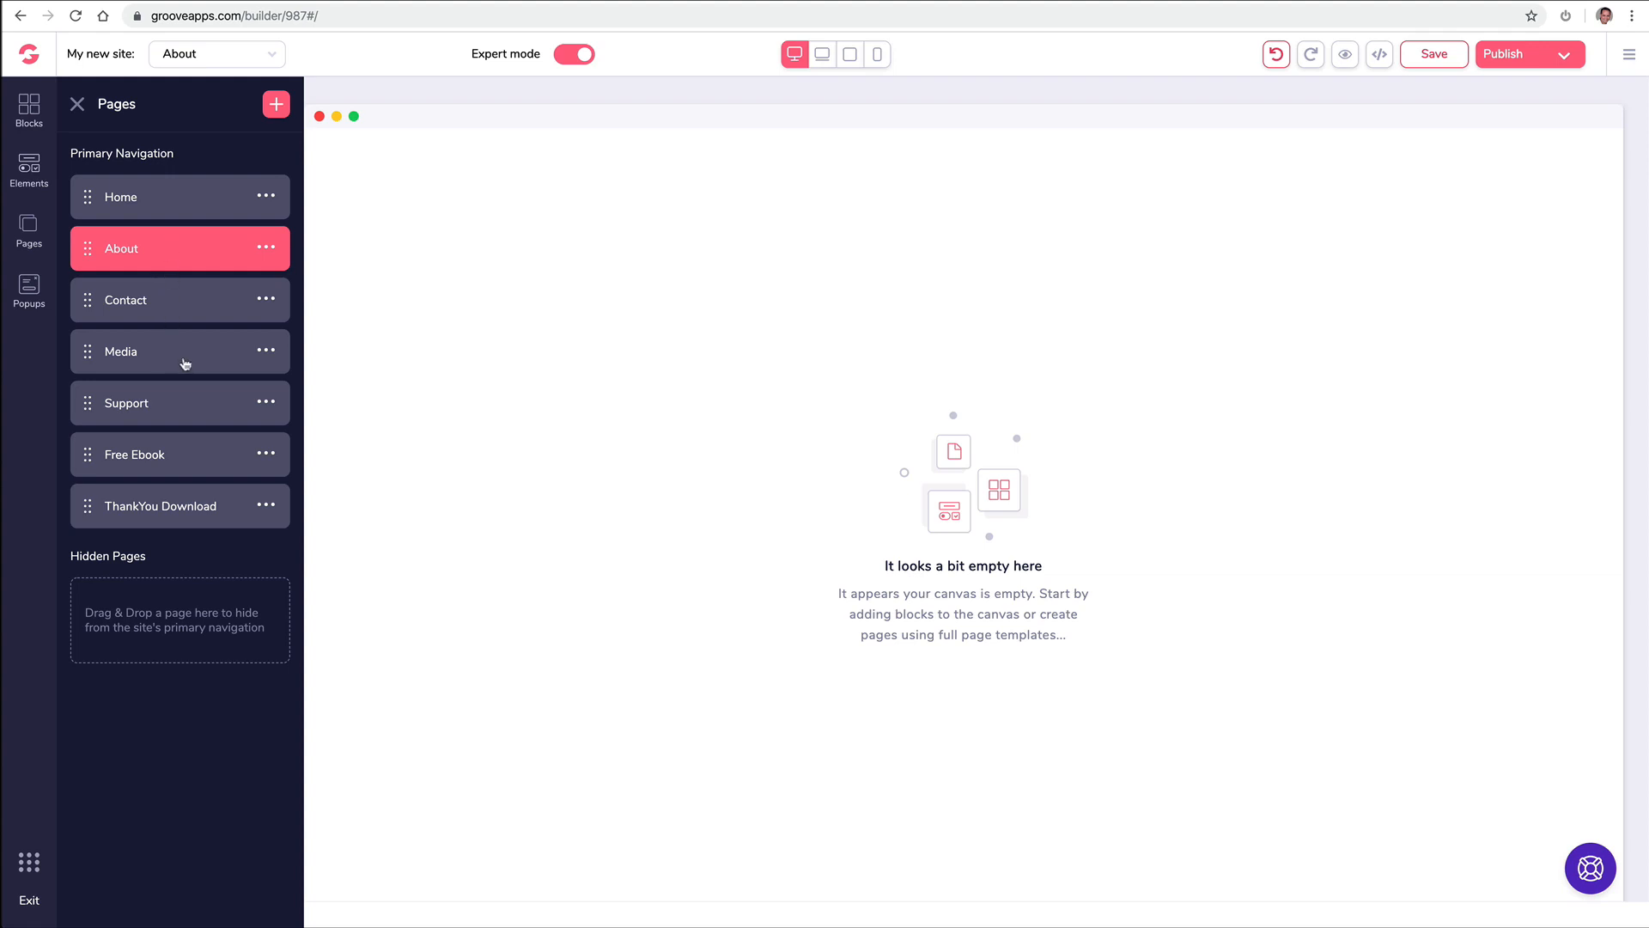
{"action": "left_click", "coordinate": [92, 458]}
{"action": "left_click_drag", "start_coordinate": [92, 472], "coordinate": [103, 589]}
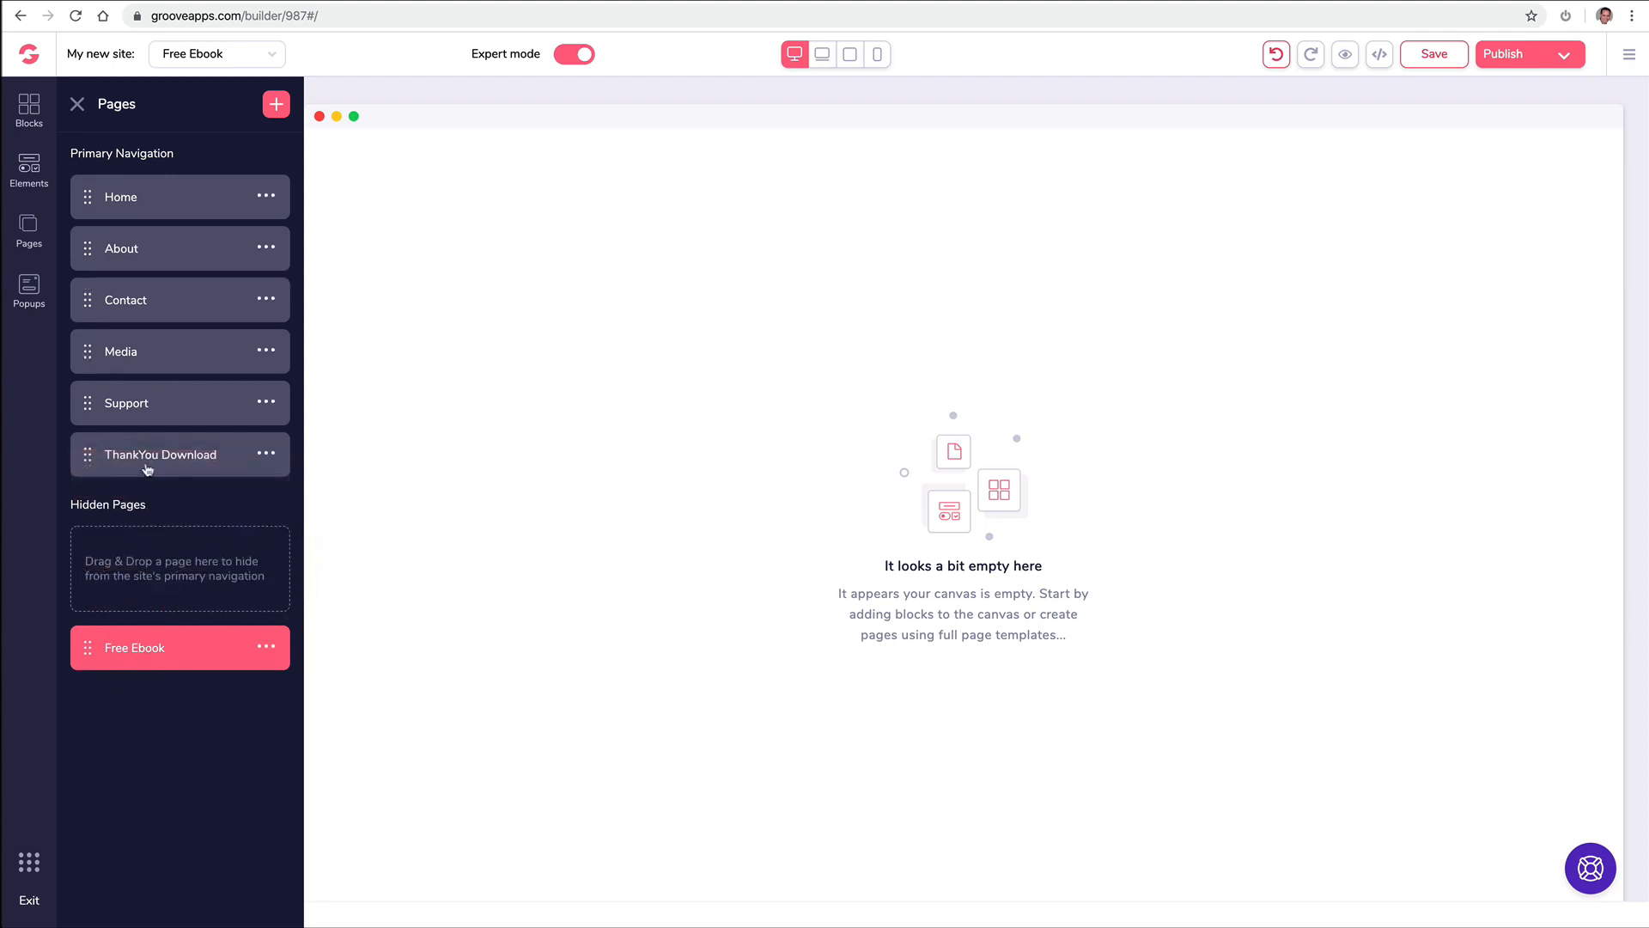
{"action": "left_click_drag", "start_coordinate": [88, 455], "coordinate": [103, 658]}
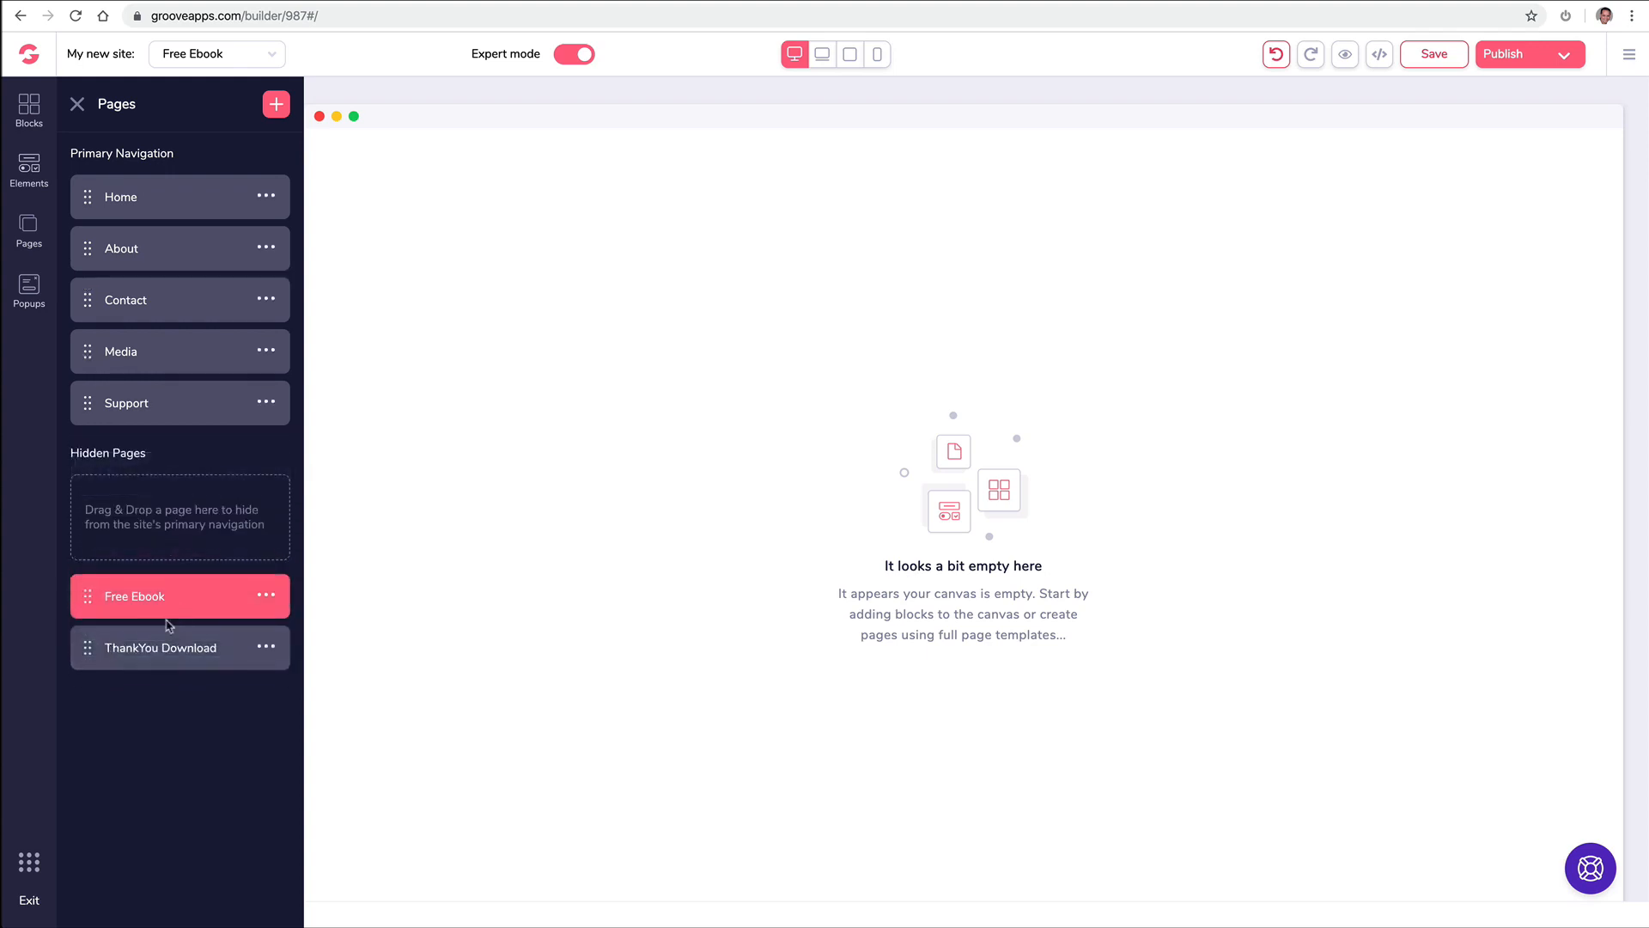
- Add the wireframe navigation bar with a logo, centred page links and social icons to the ThankYou Download page
{"action": "left_click", "coordinate": [155, 650]}
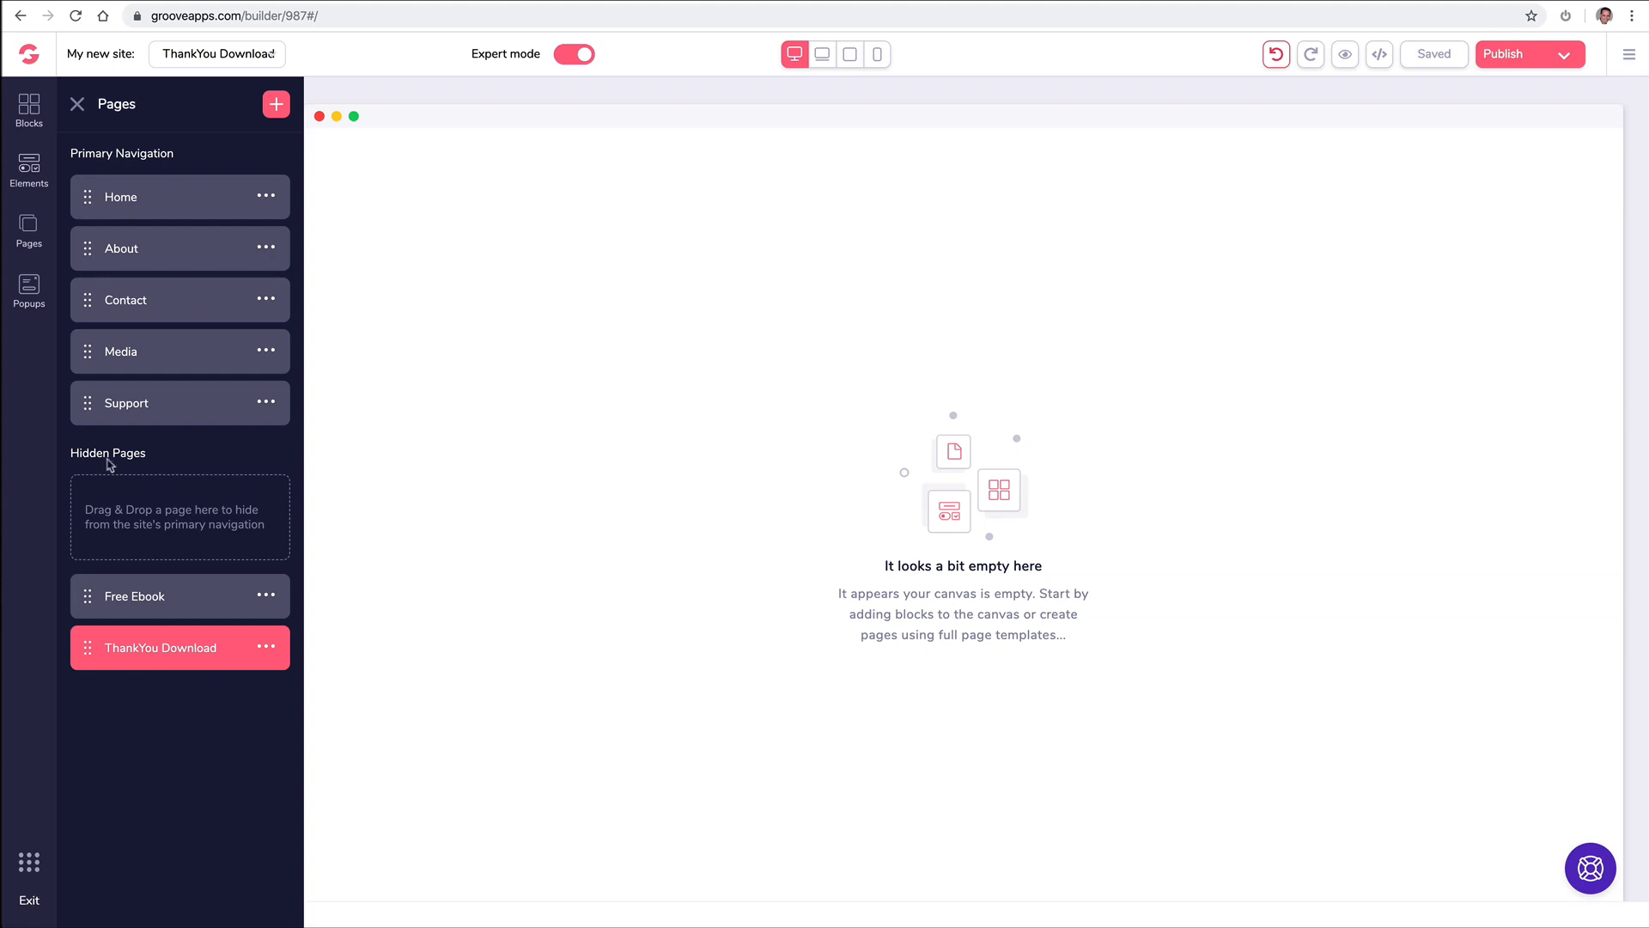
{"action": "left_click", "coordinate": [33, 110]}
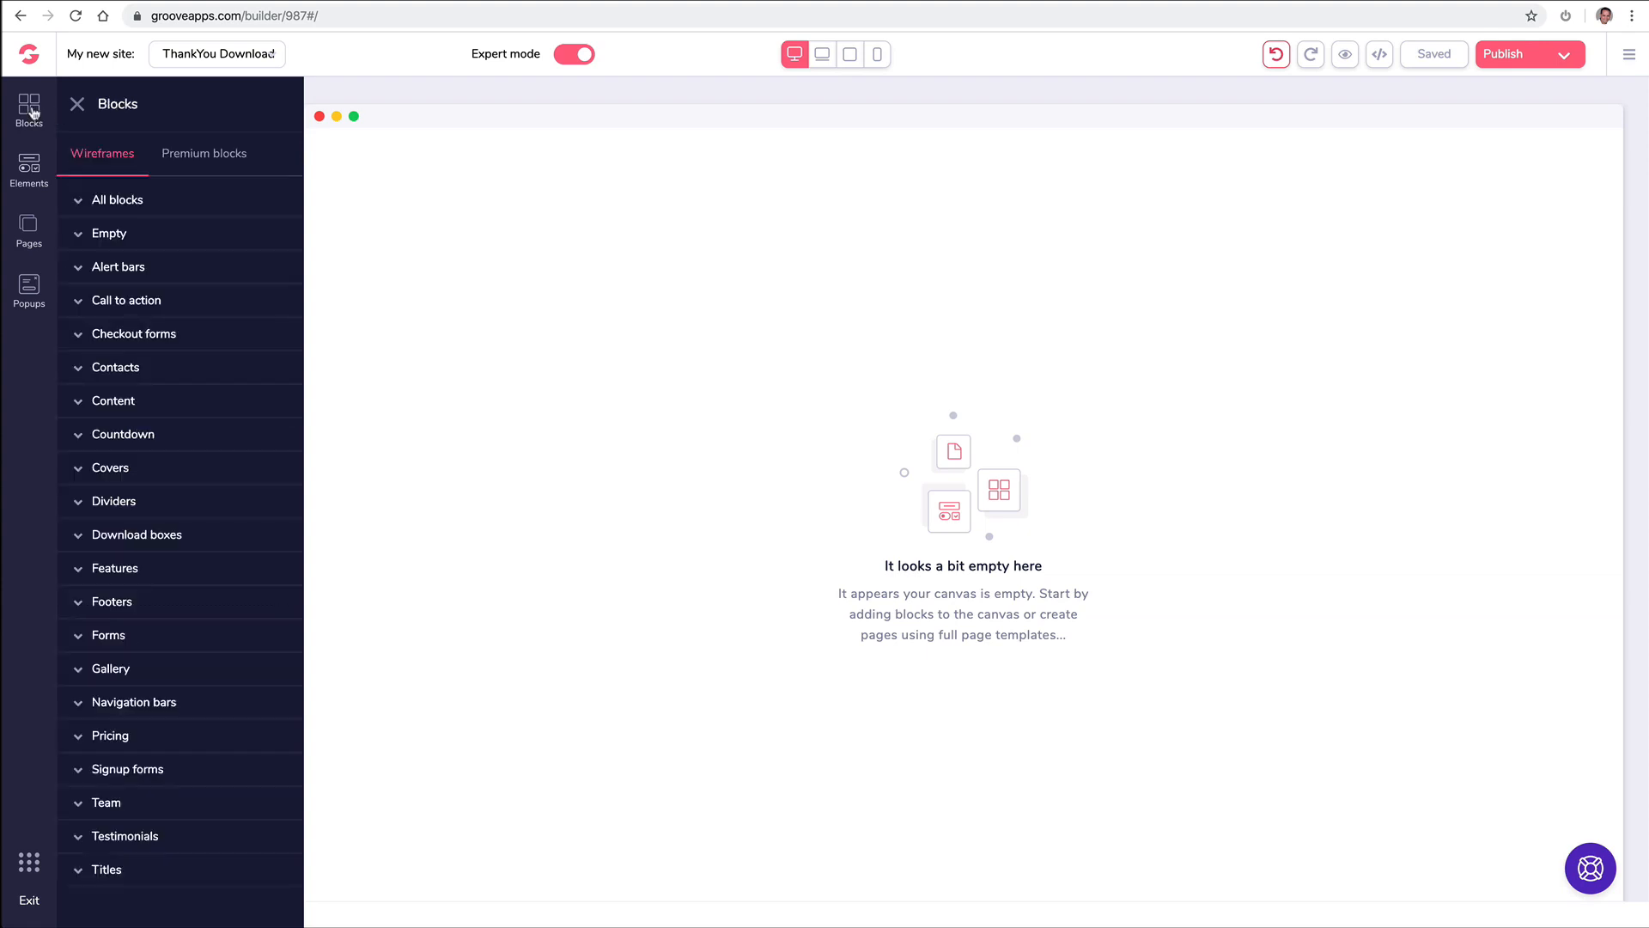
{"action": "left_click", "coordinate": [194, 157]}
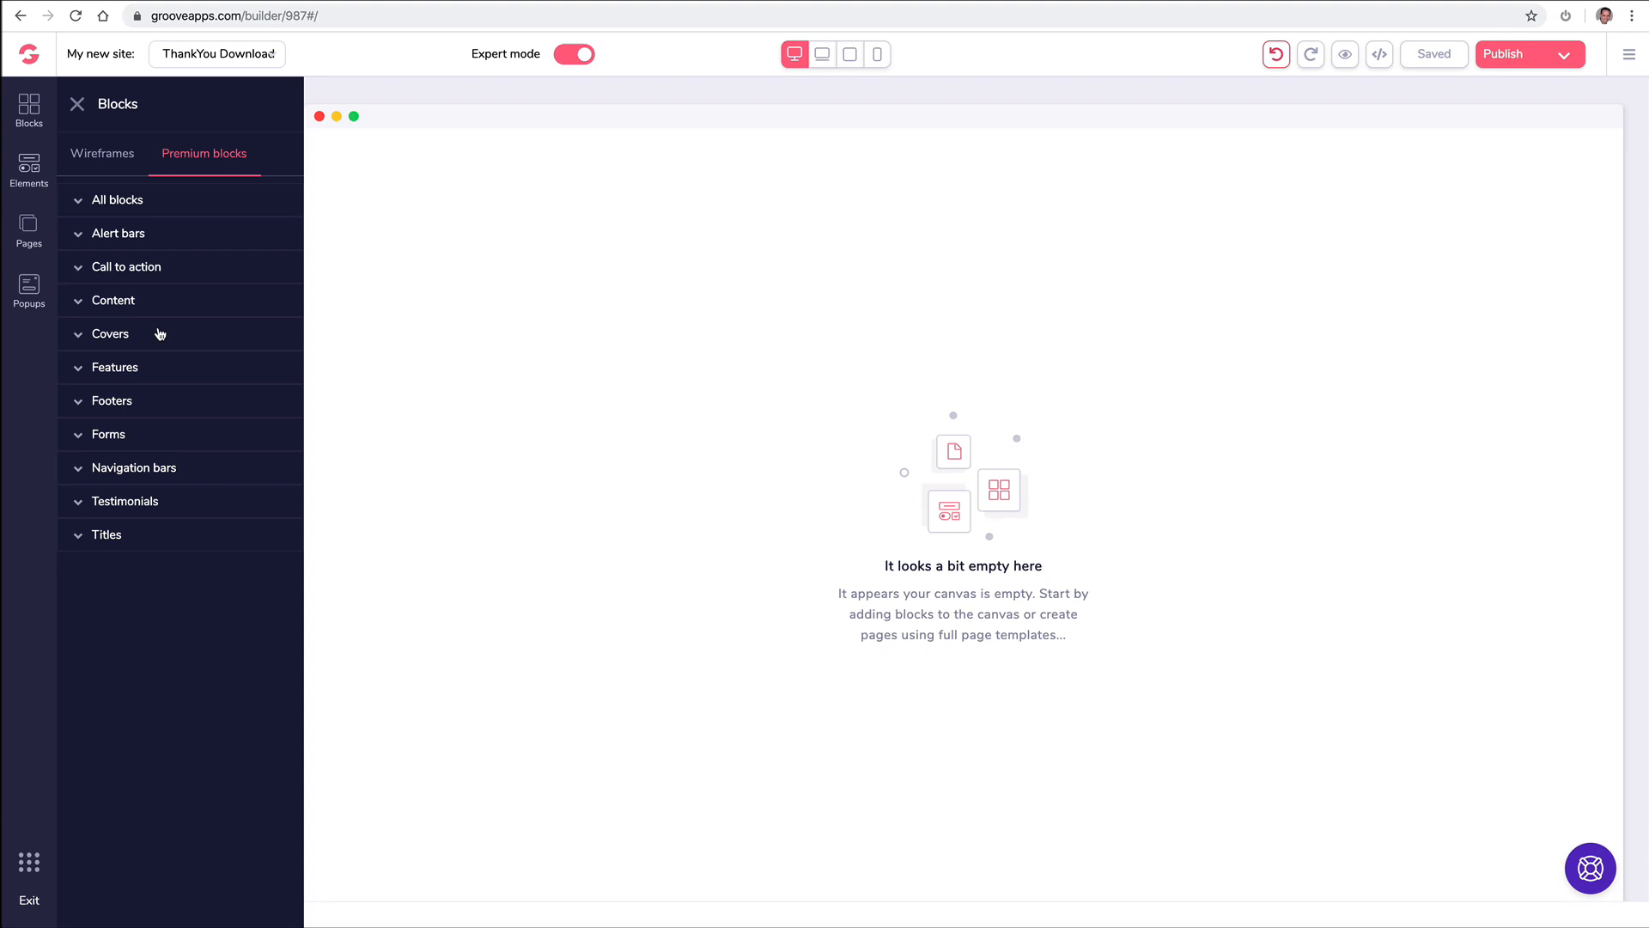
{"action": "left_click", "coordinate": [151, 482]}
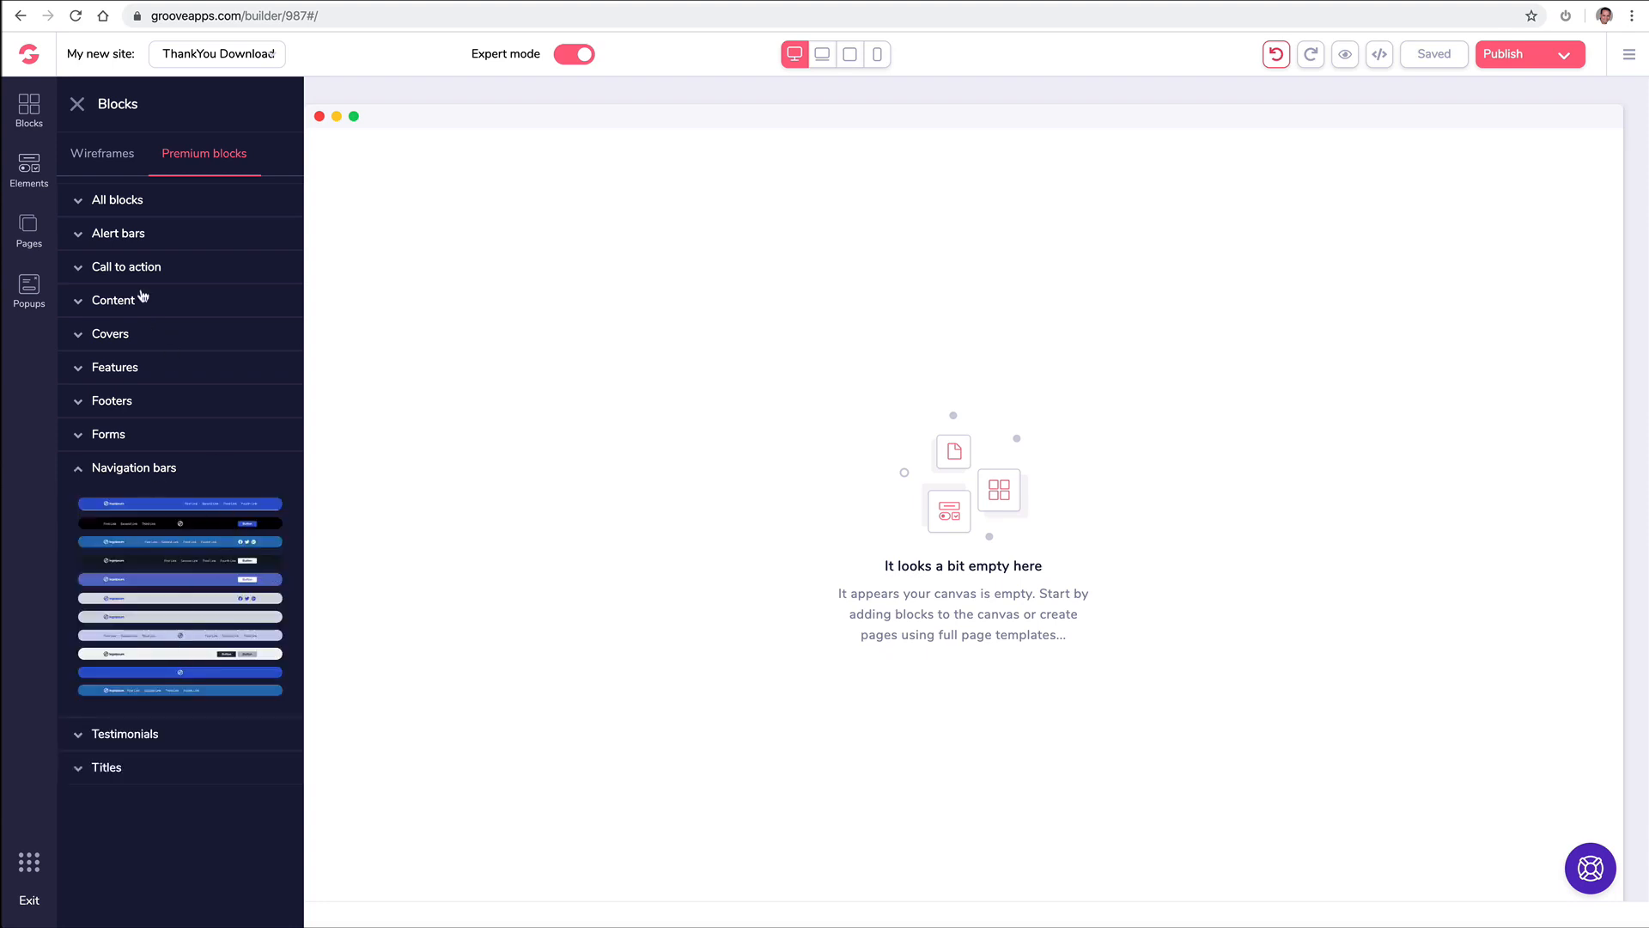
{"action": "left_click", "coordinate": [117, 154]}
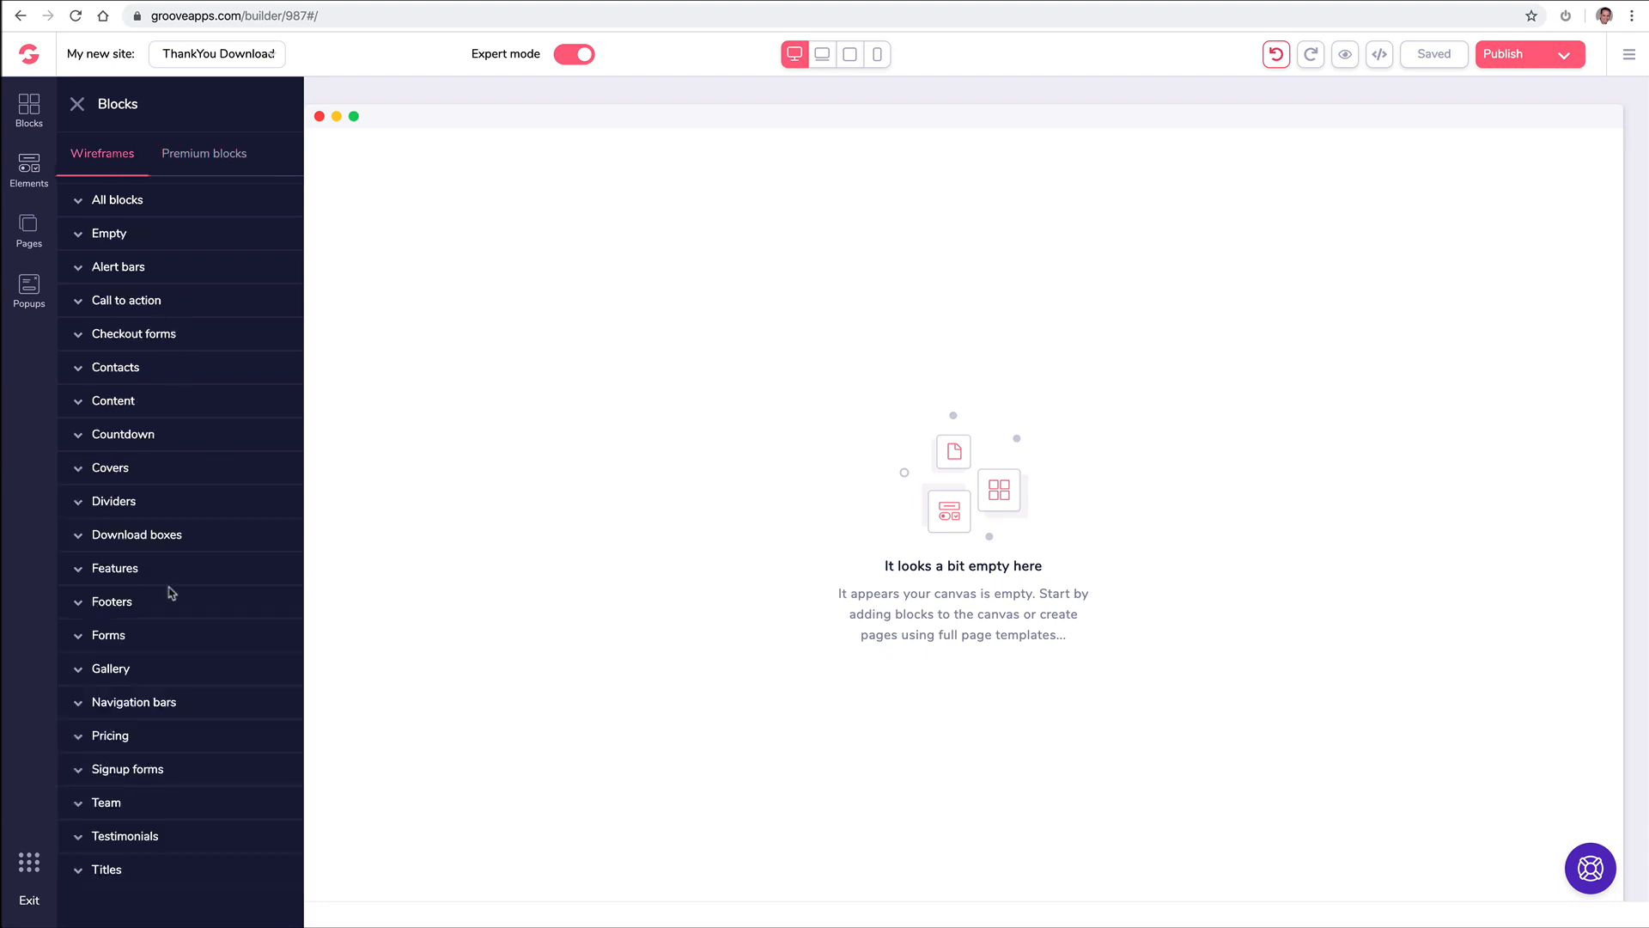
{"action": "left_click", "coordinate": [138, 701]}
{"action": "scroll", "coordinate": [199, 651], "scroll_direction": "down", "scroll_amount": 3}
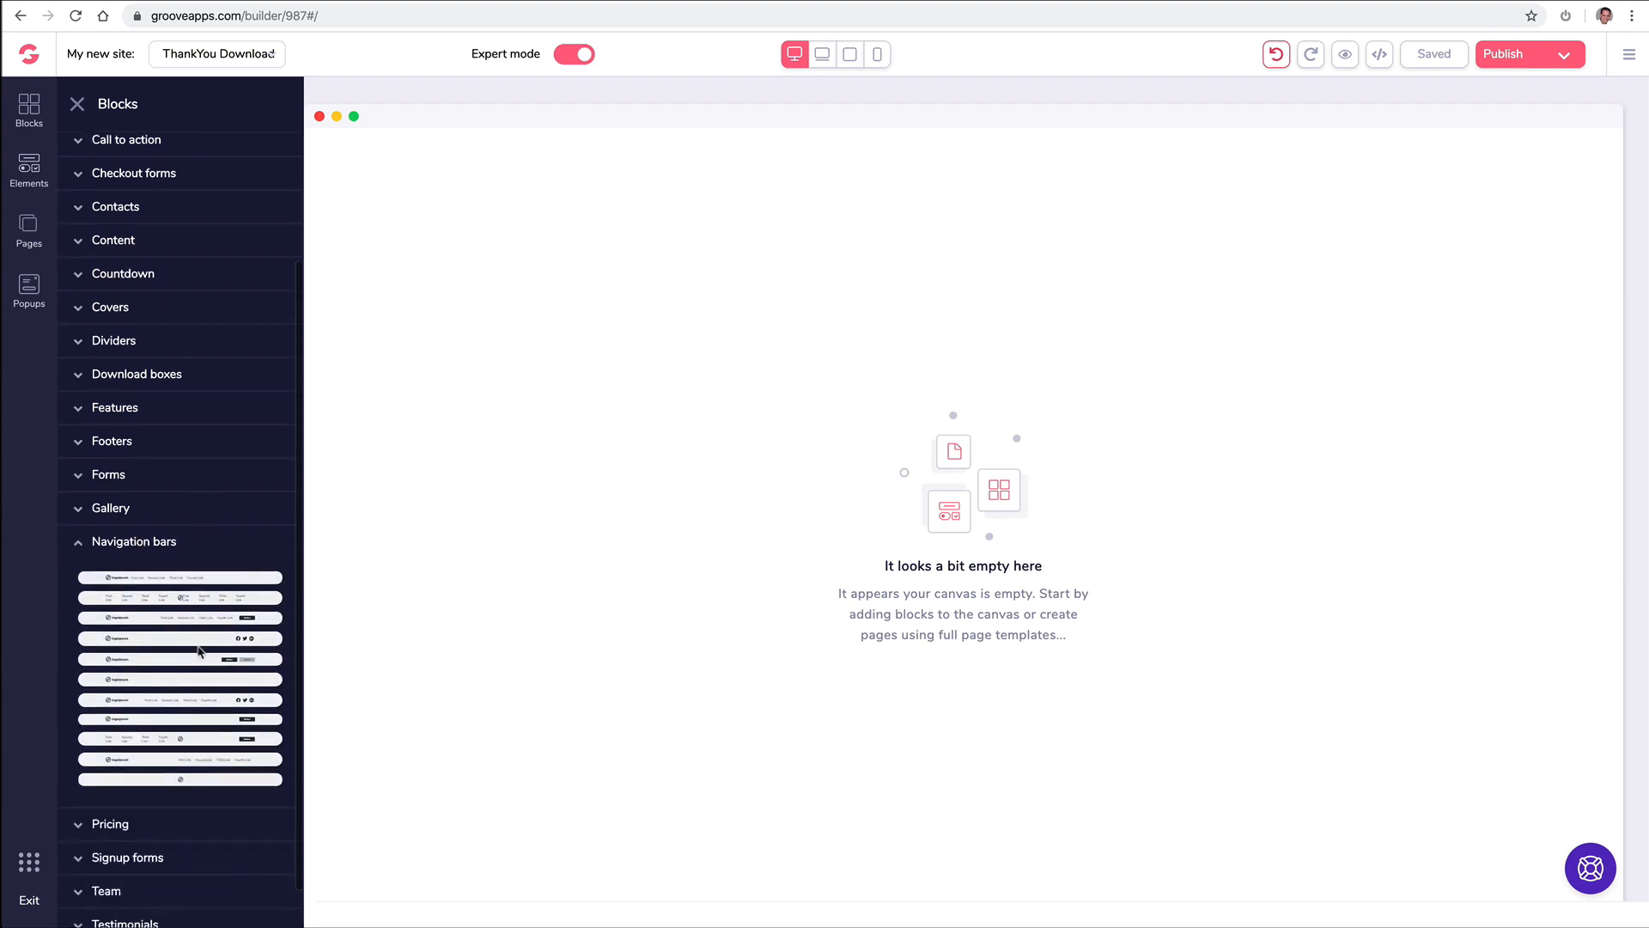
{"action": "left_click_drag", "start_coordinate": [182, 700], "coordinate": [810, 183]}
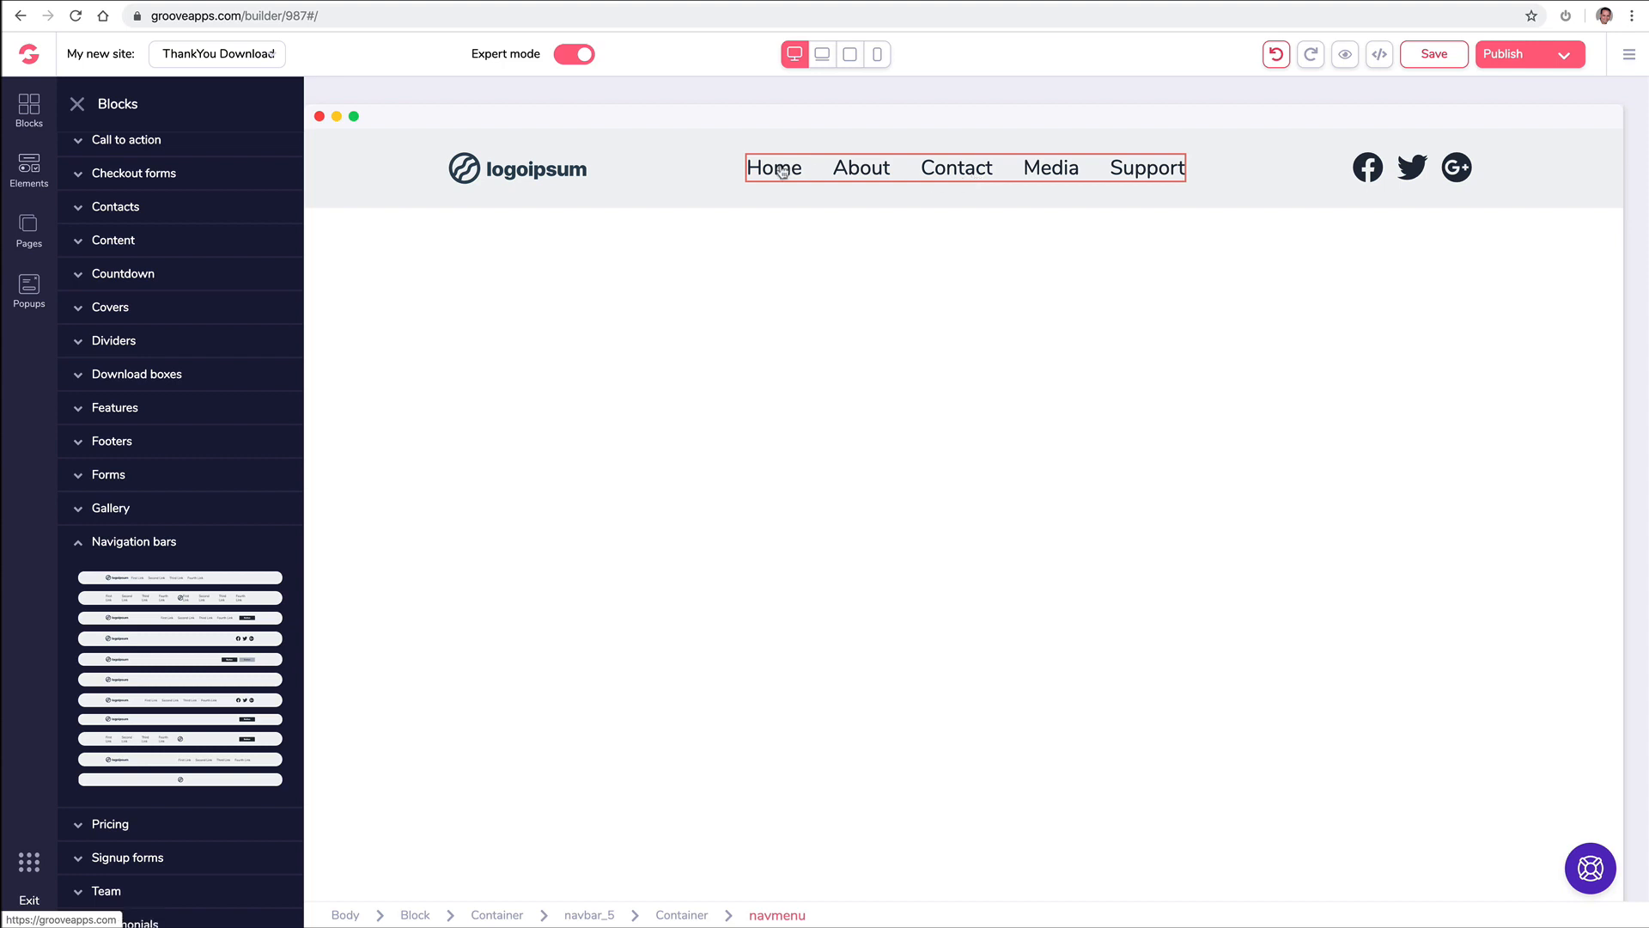
- Nest the Media page under Contact in the primary navigation and check the Contact dropdown in the navigation bar
{"action": "left_click", "coordinate": [35, 230]}
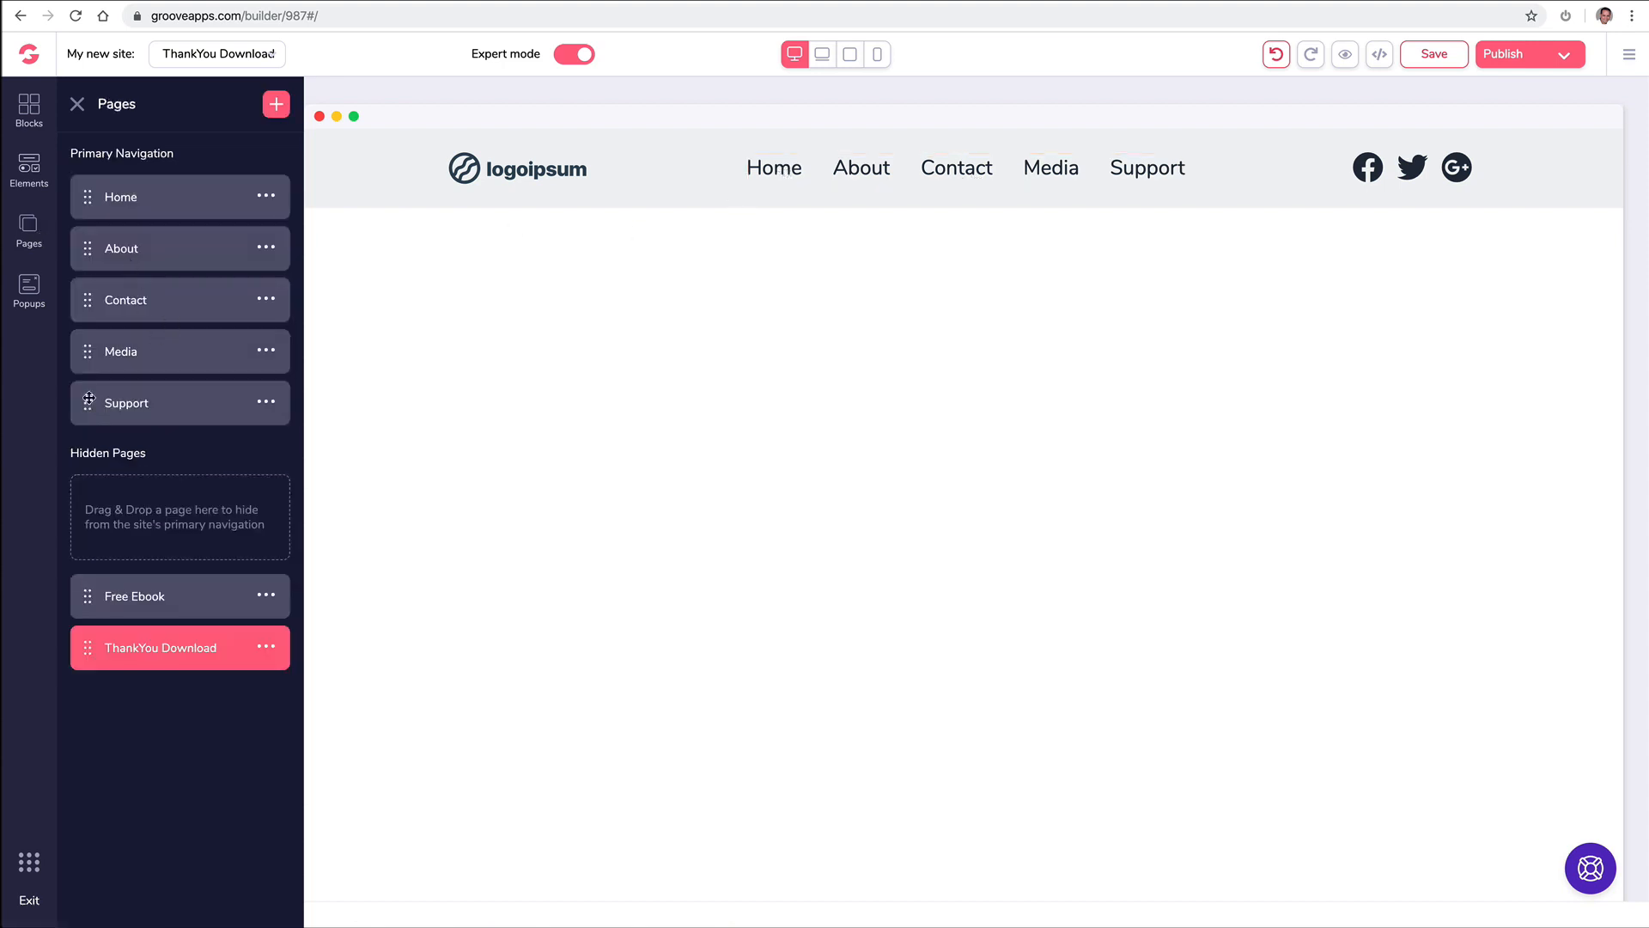
{"action": "left_click_drag", "start_coordinate": [88, 398], "coordinate": [90, 342]}
{"action": "left_click", "coordinate": [1040, 174]}
{"action": "left_click_drag", "start_coordinate": [89, 352], "coordinate": [158, 335]}
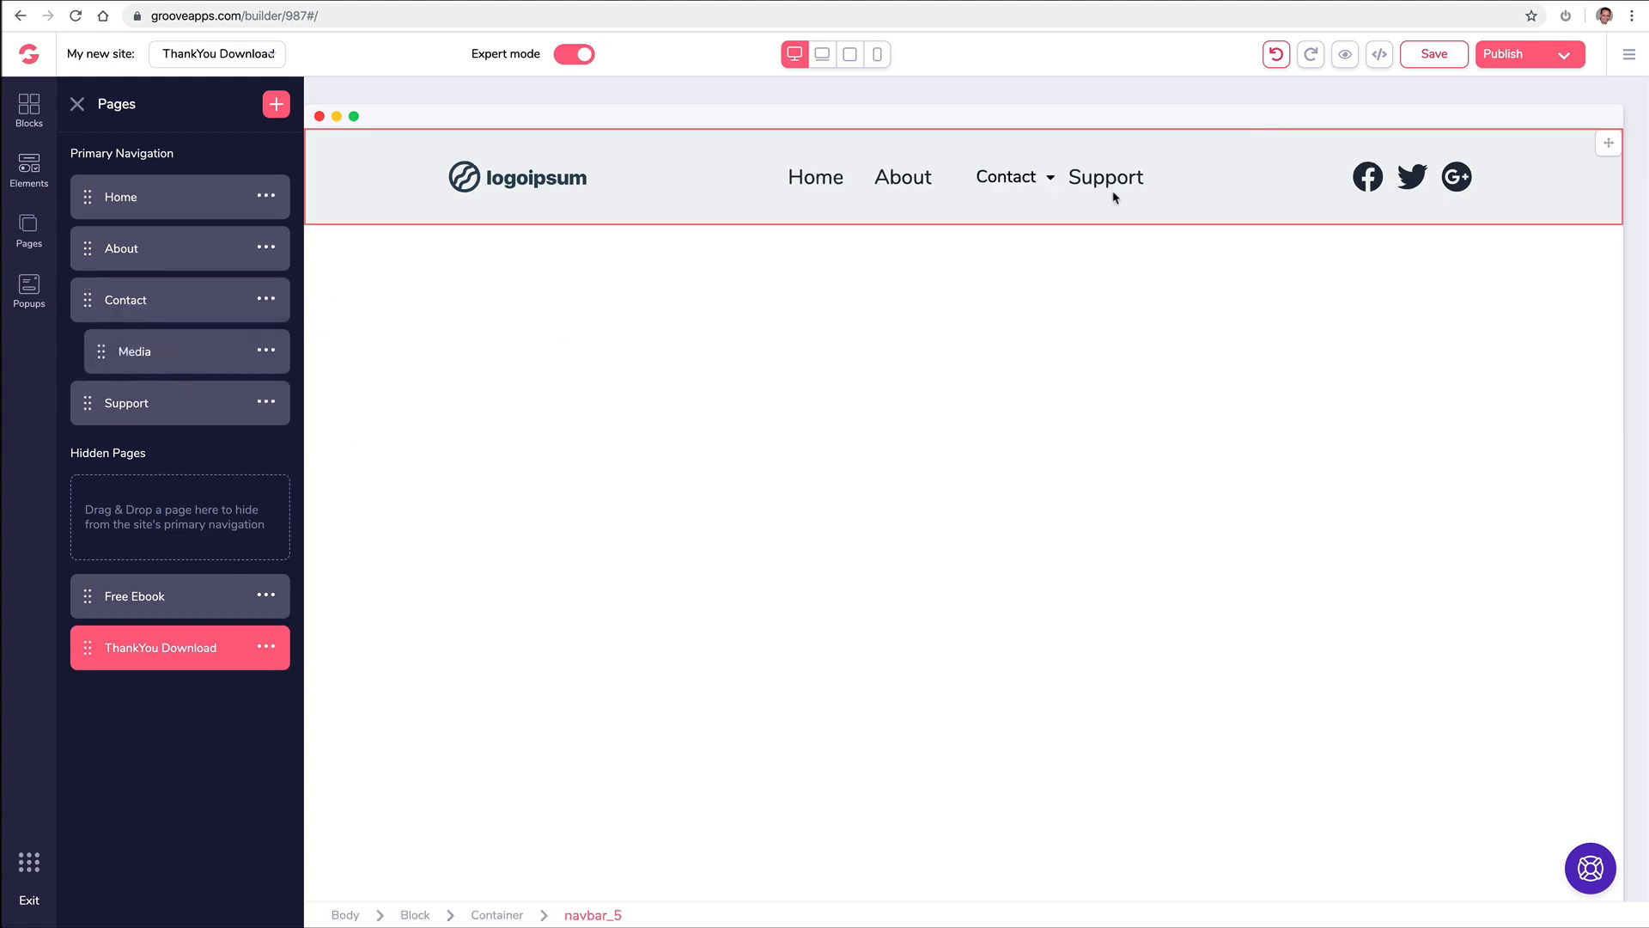
{"action": "left_click", "coordinate": [1047, 176]}
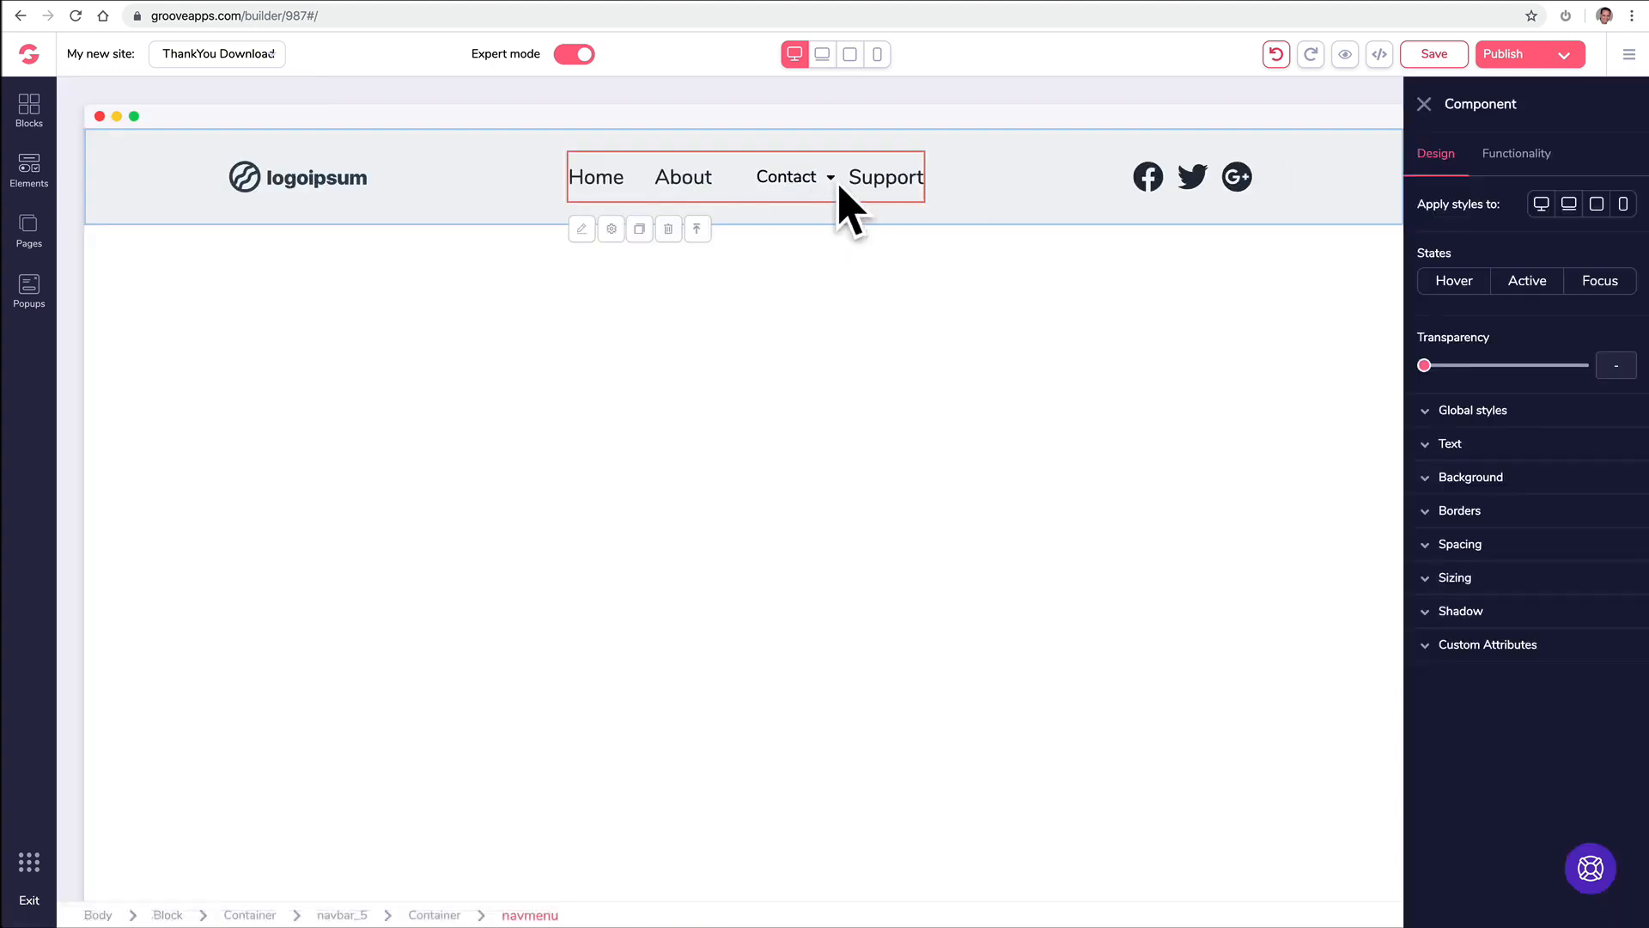
{"action": "left_click", "coordinate": [1426, 106]}
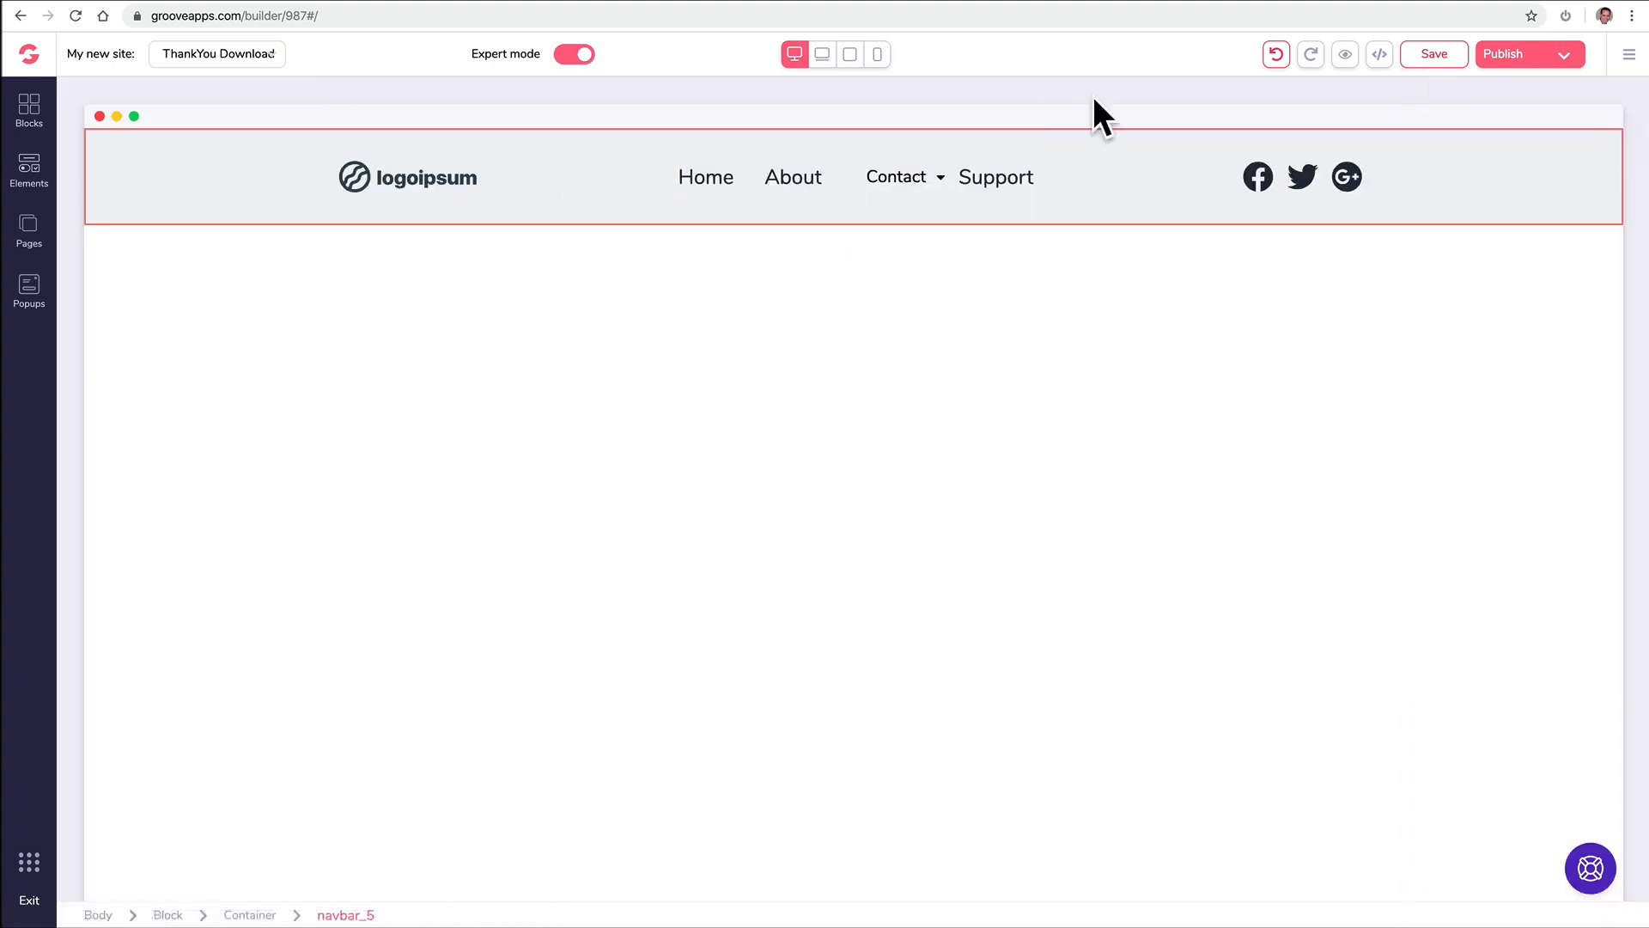
{"action": "left_click", "coordinate": [29, 228]}
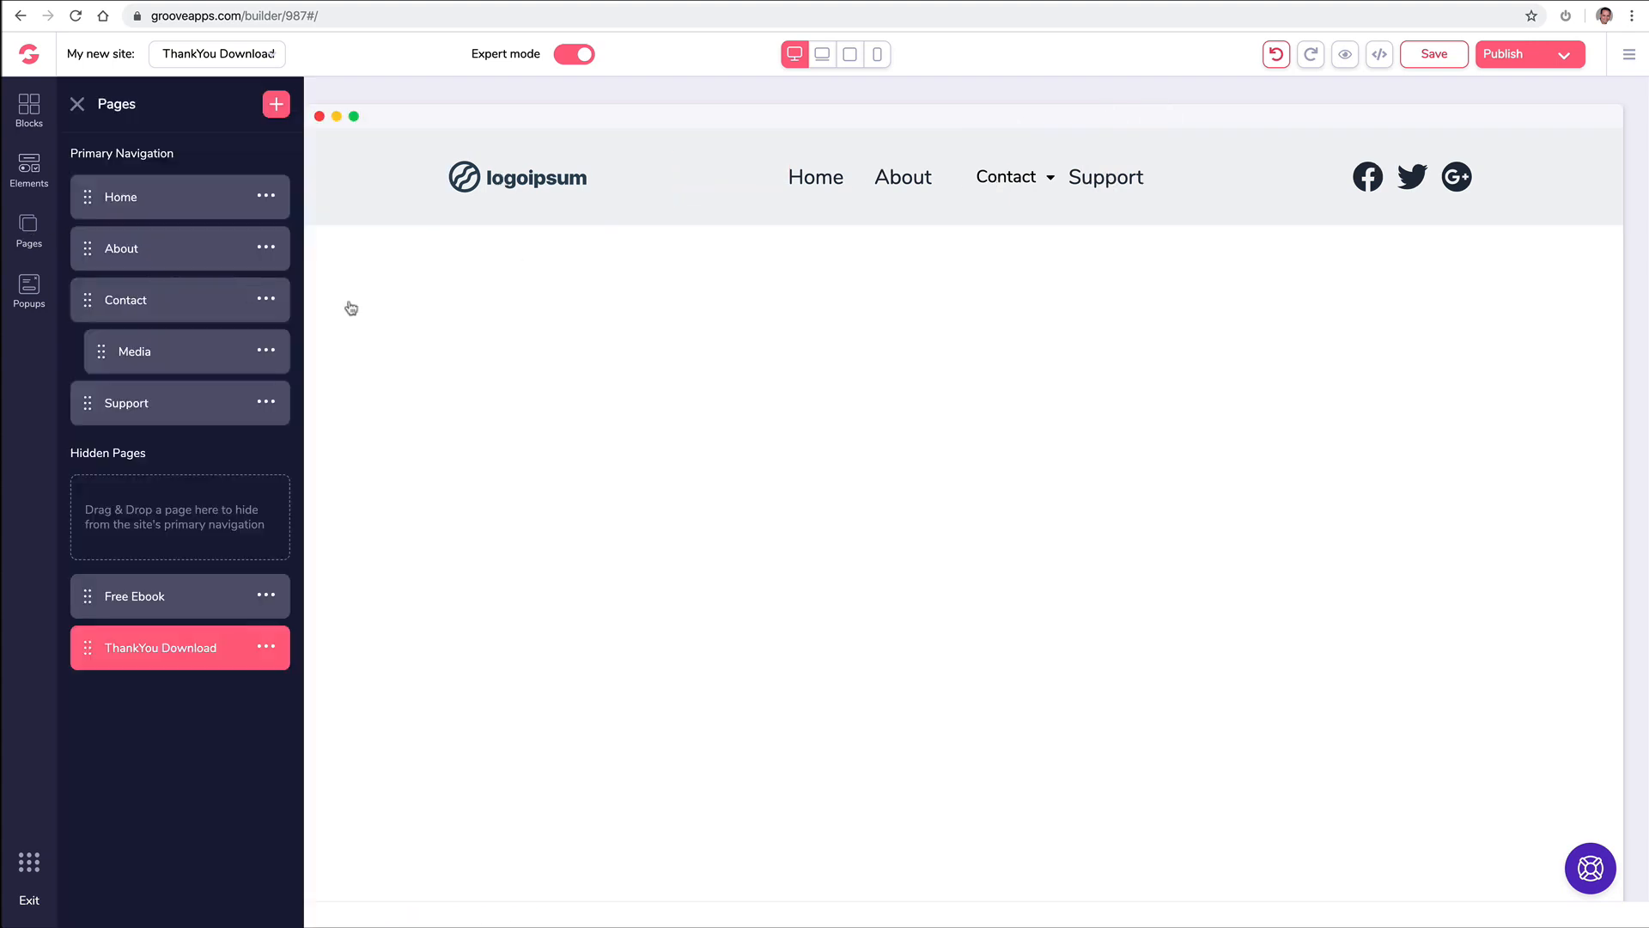
- Replace the navigation bar's placeholder logo with the uploaded image 5cdb2ae44c6da_Big---logo--text.png, found by searching the computer for "logo"
{"action": "left_click", "coordinate": [525, 182]}
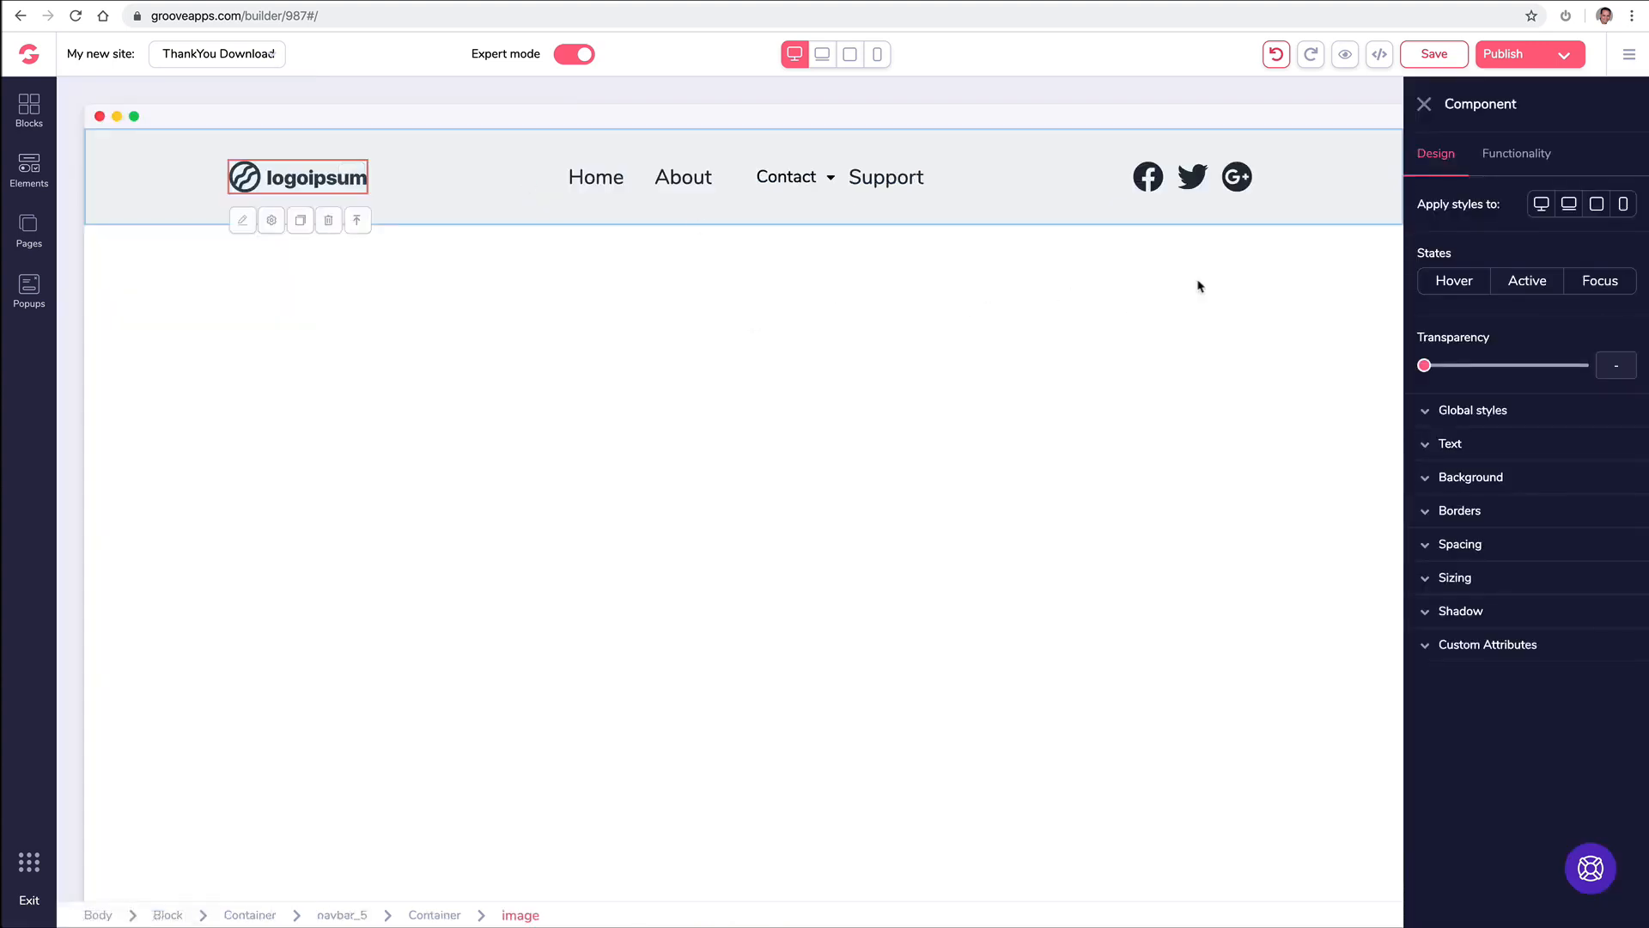
{"action": "left_click", "coordinate": [1521, 164]}
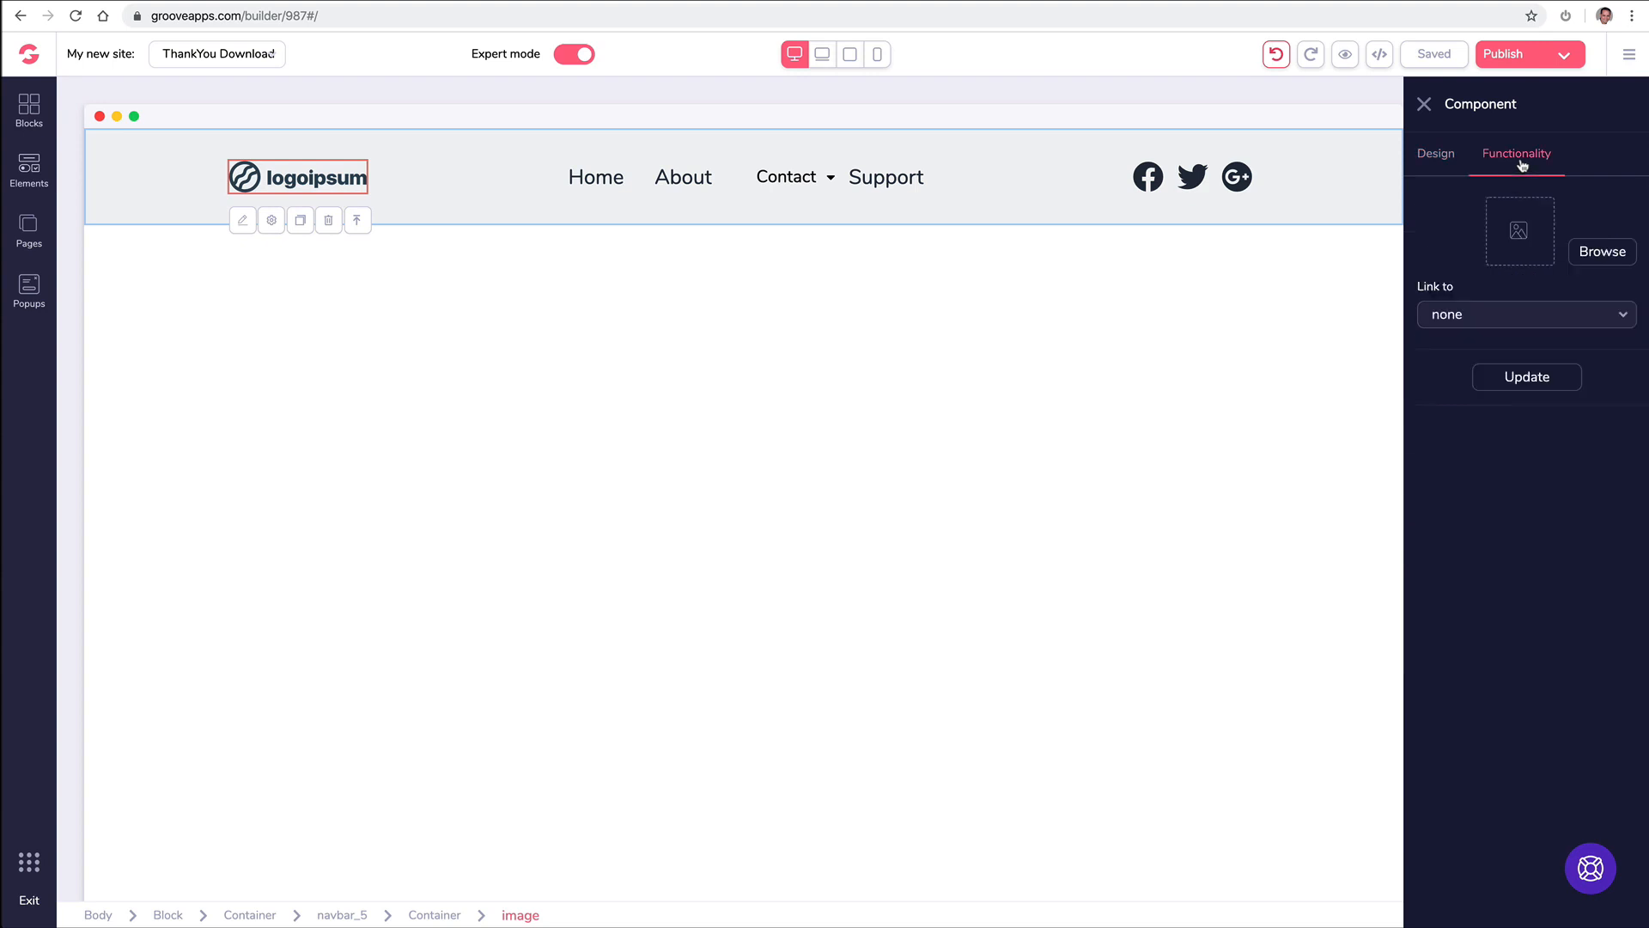
{"action": "left_click", "coordinate": [1584, 254]}
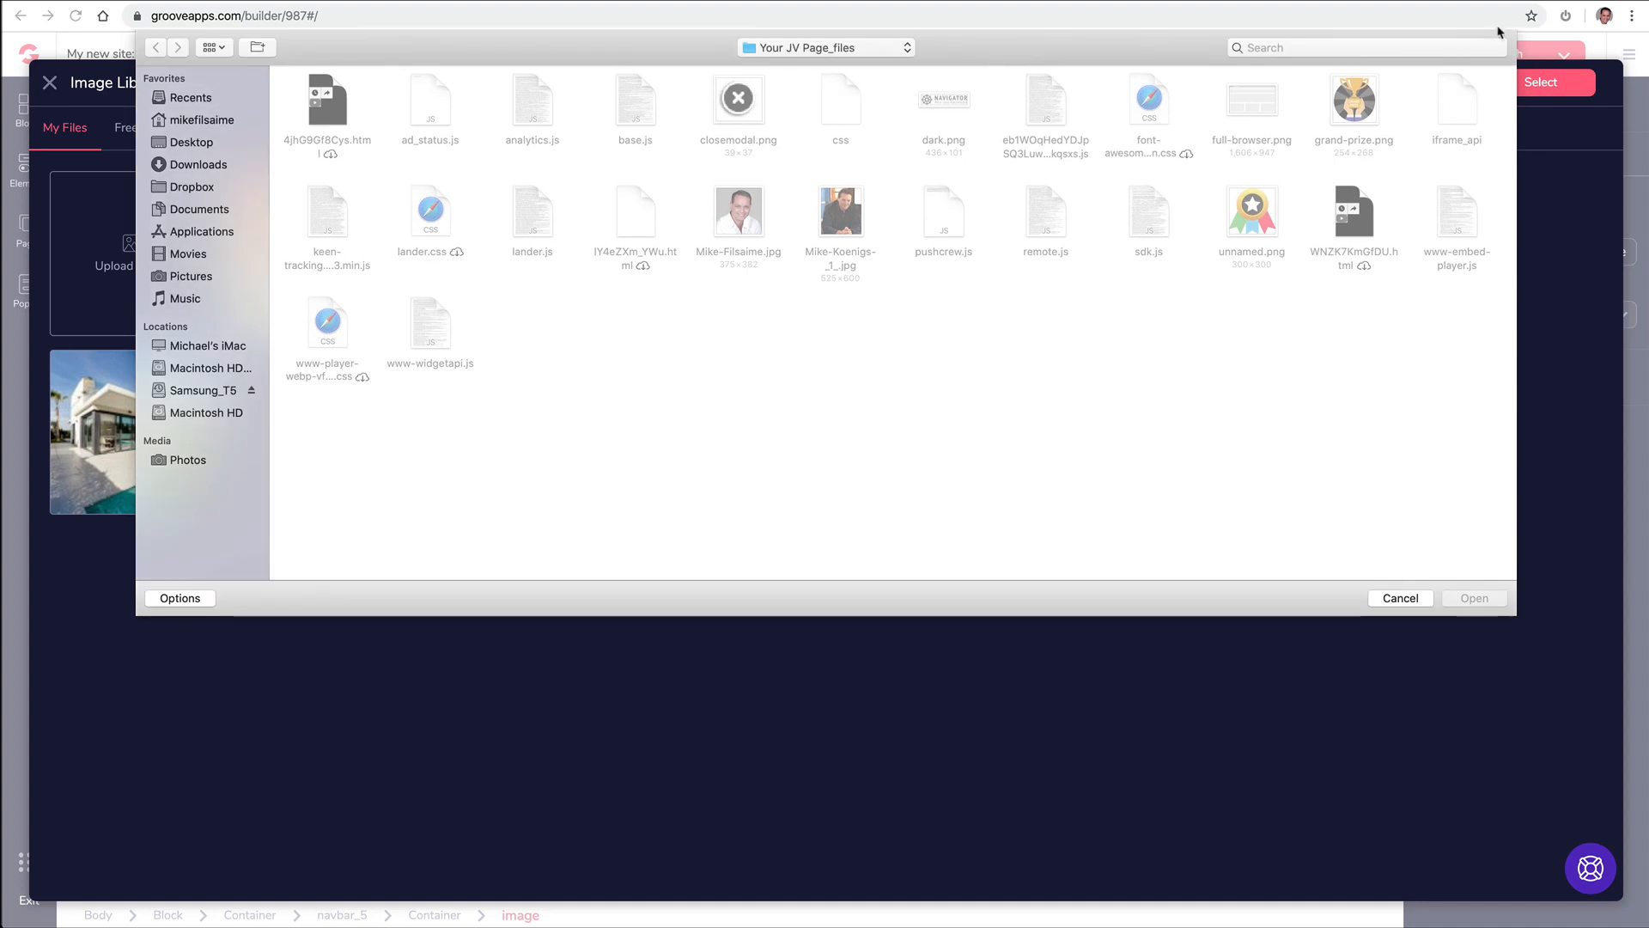
{"action": "left_click", "coordinate": [1363, 47]}
{"action": "type", "text": "logo"}
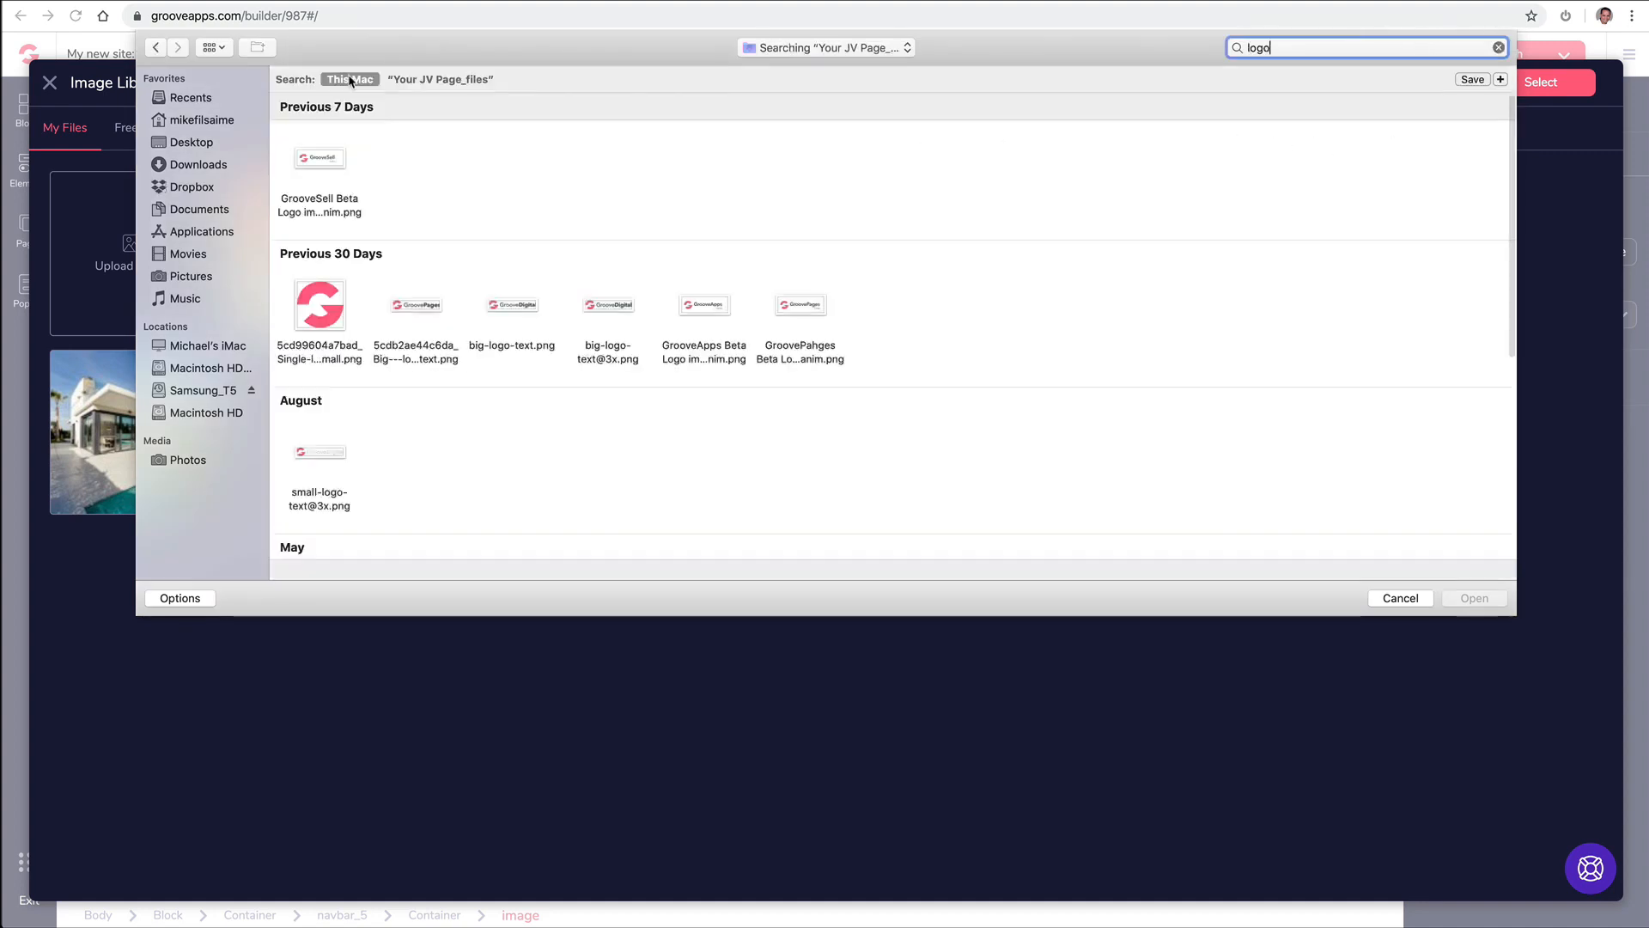
{"action": "left_click", "coordinate": [423, 311]}
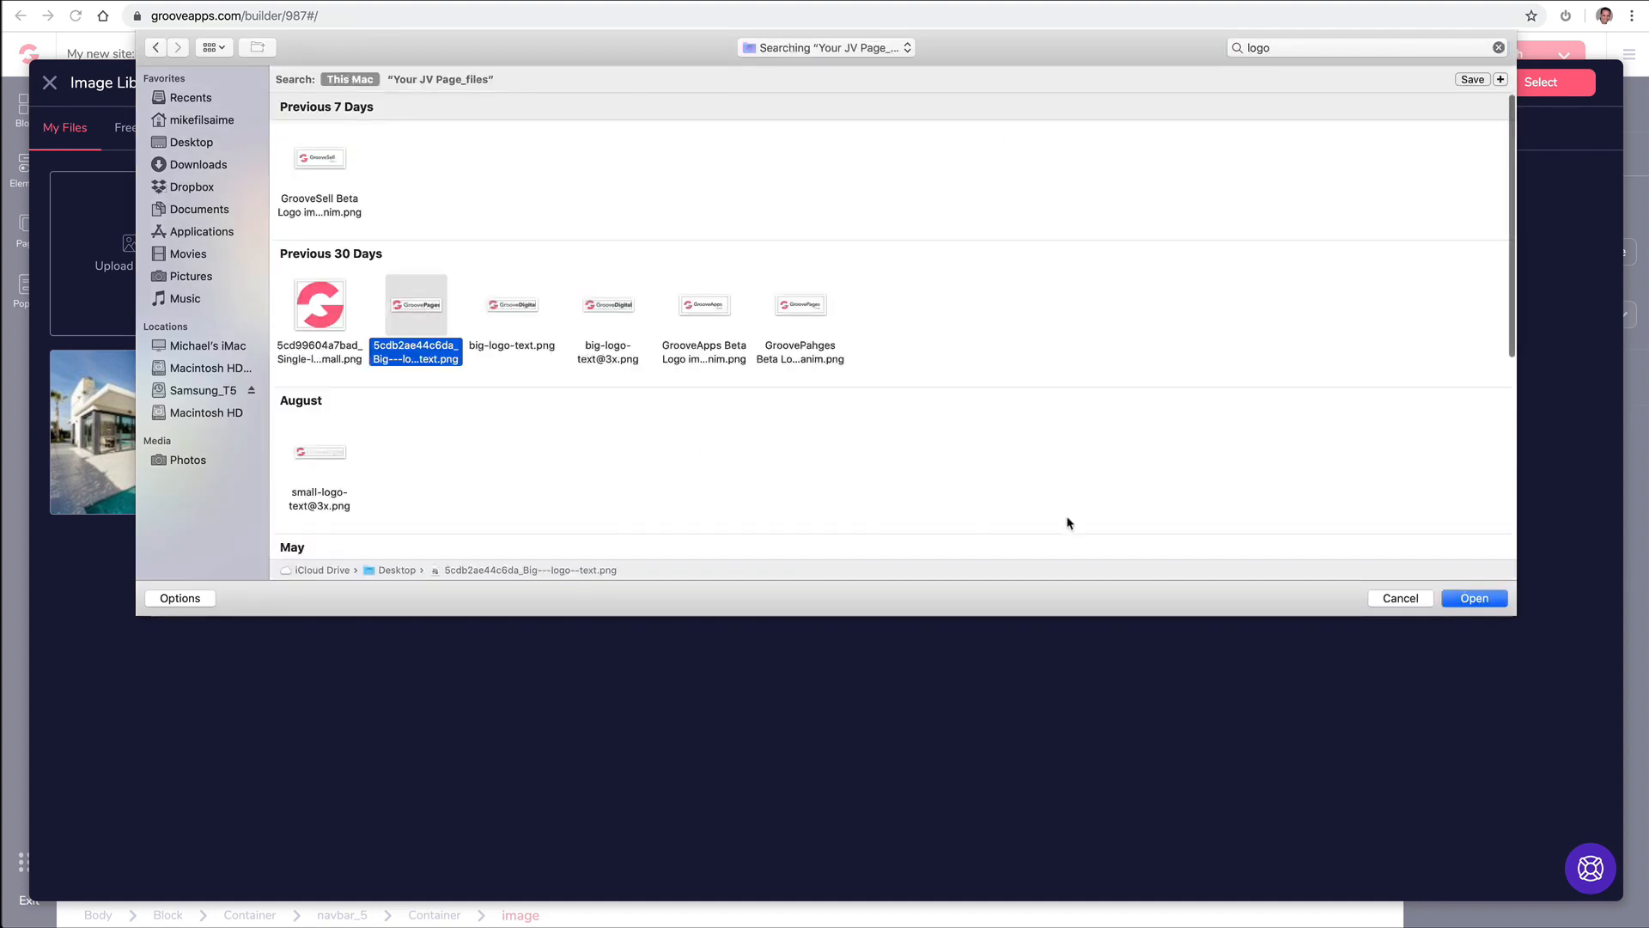
{"action": "left_click", "coordinate": [1469, 599]}
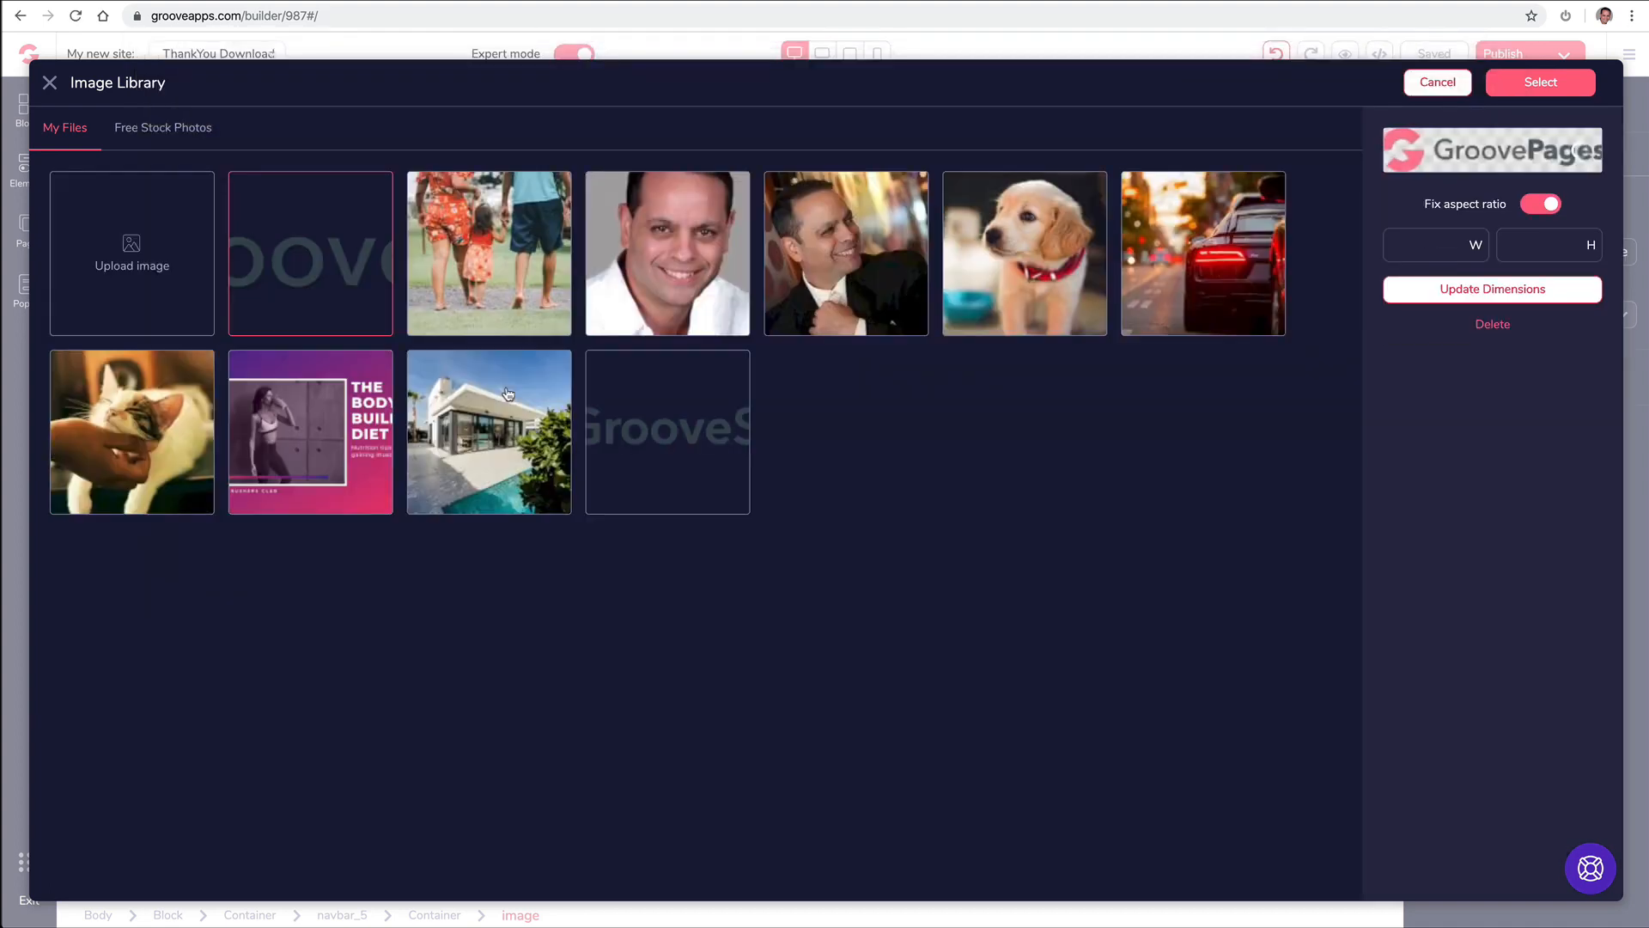
{"action": "left_click", "coordinate": [1555, 89]}
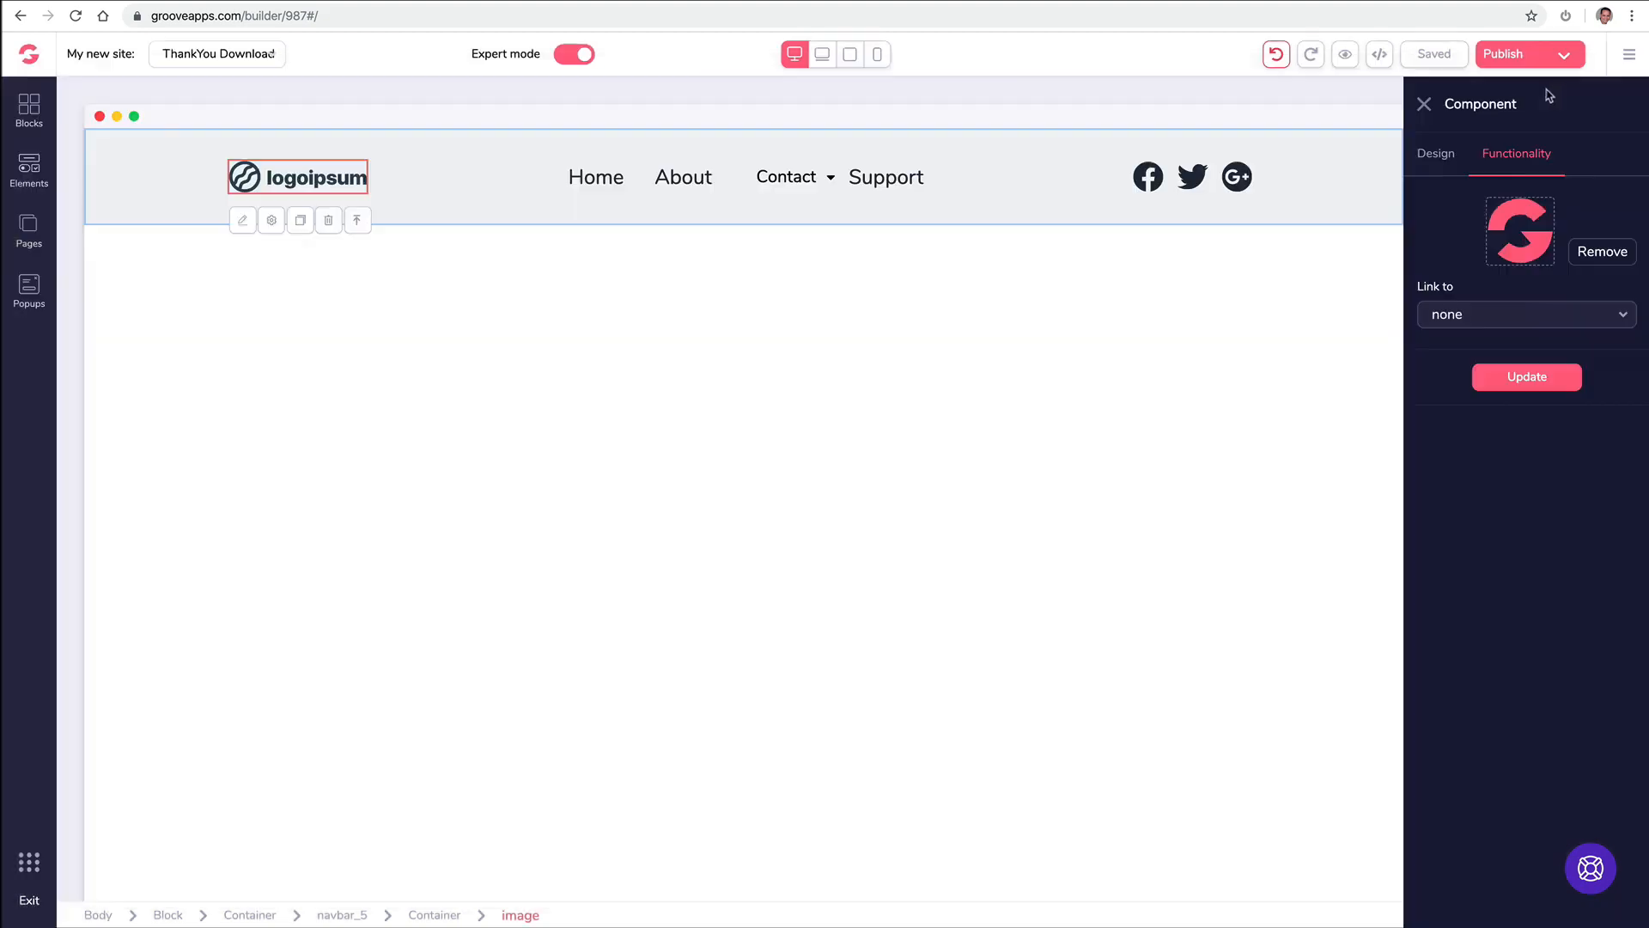
{"action": "left_click", "coordinate": [1513, 383]}
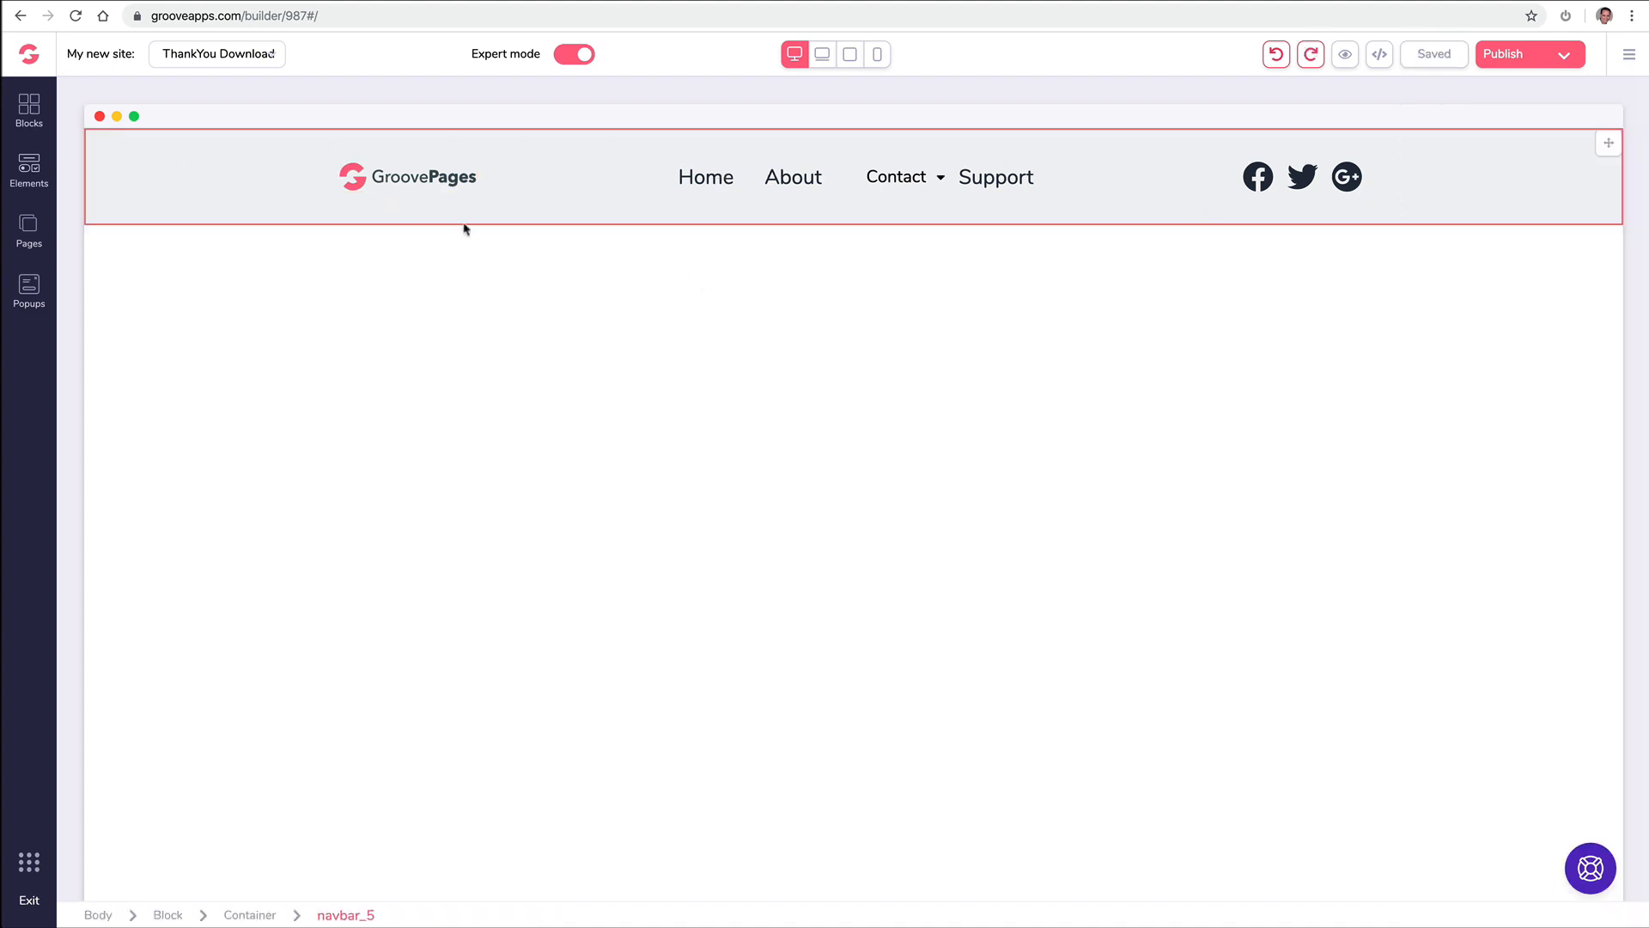
- Set the whole navigation bar's background colour to a light pink shade
{"action": "left_click", "coordinate": [138, 163]}
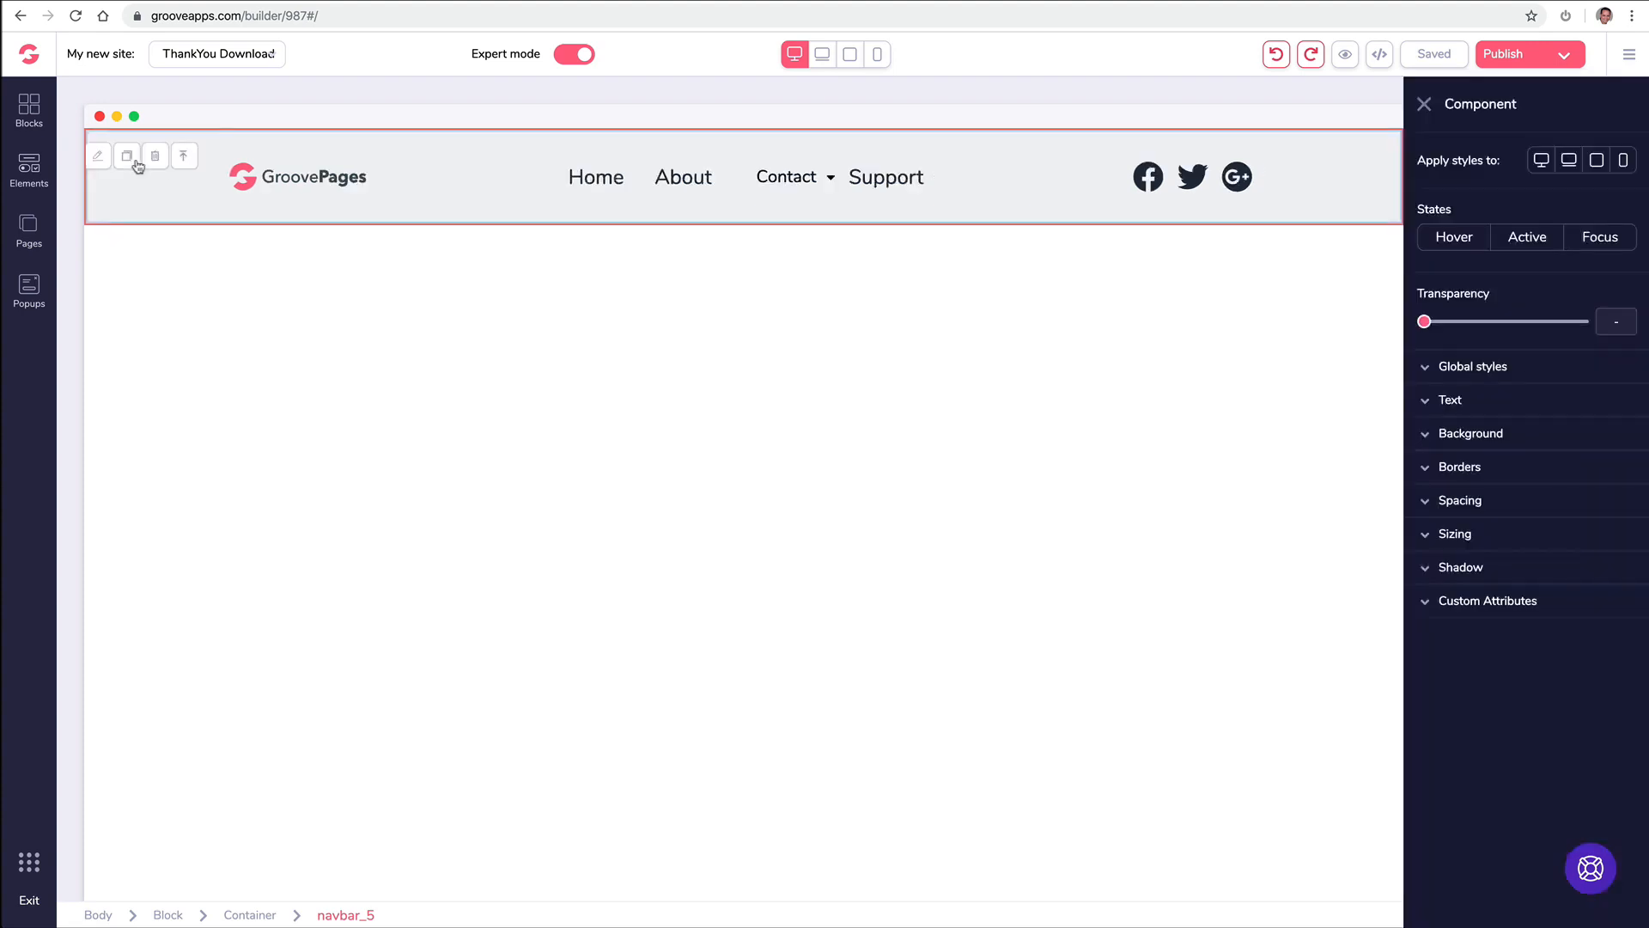
{"action": "left_click", "coordinate": [1428, 438]}
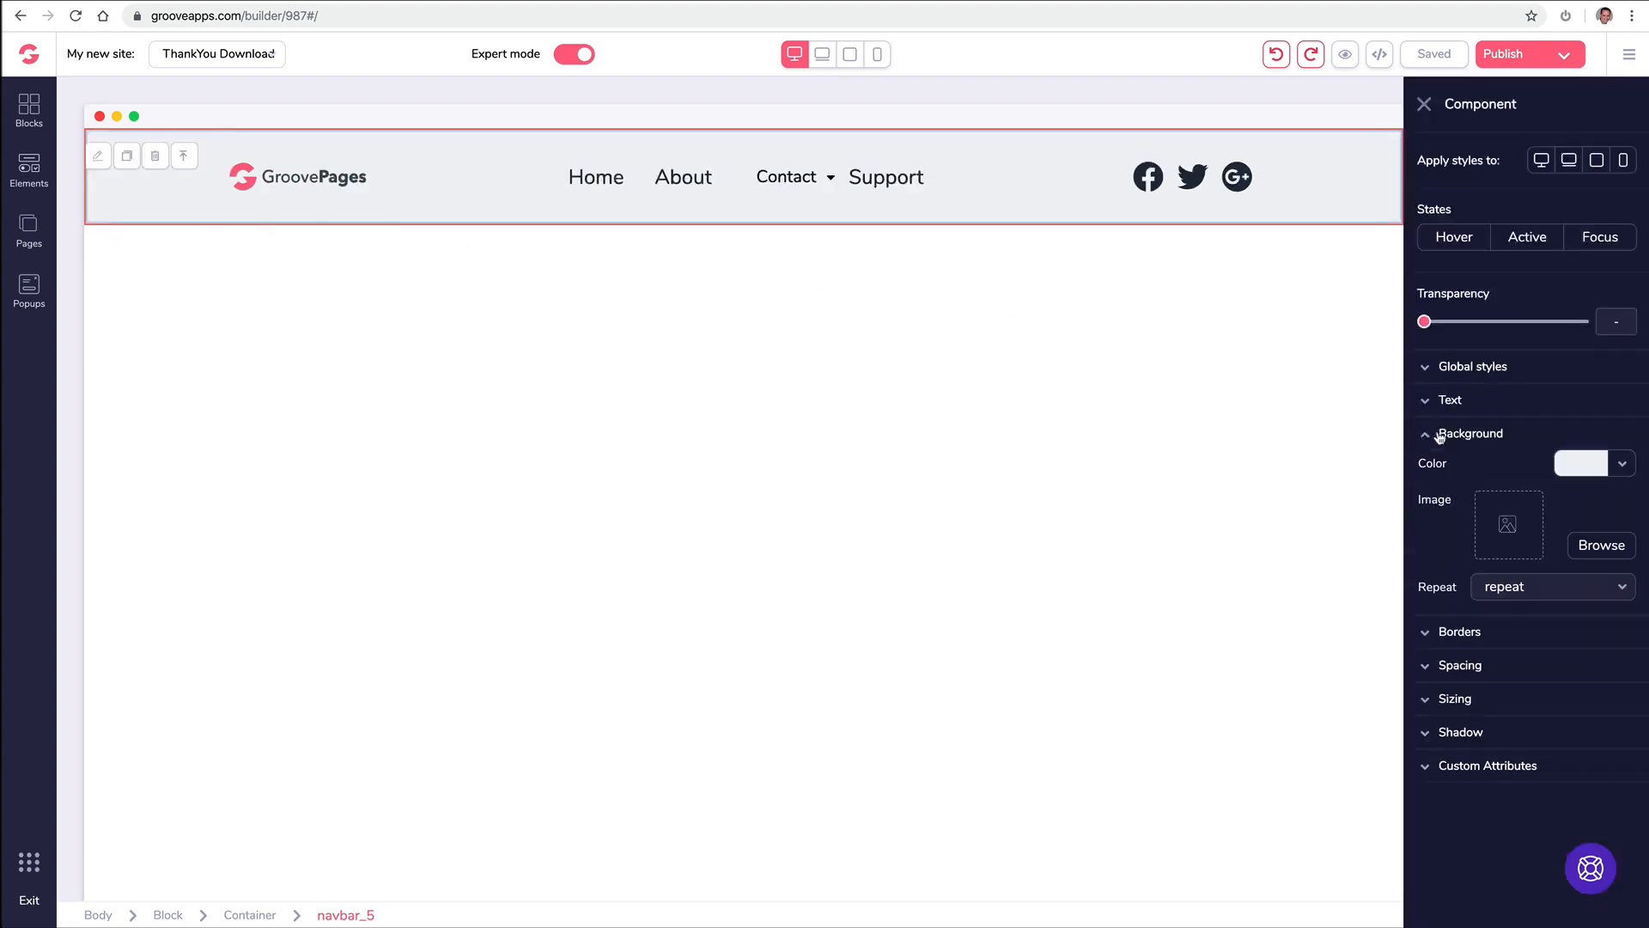
{"action": "left_click", "coordinate": [1623, 464]}
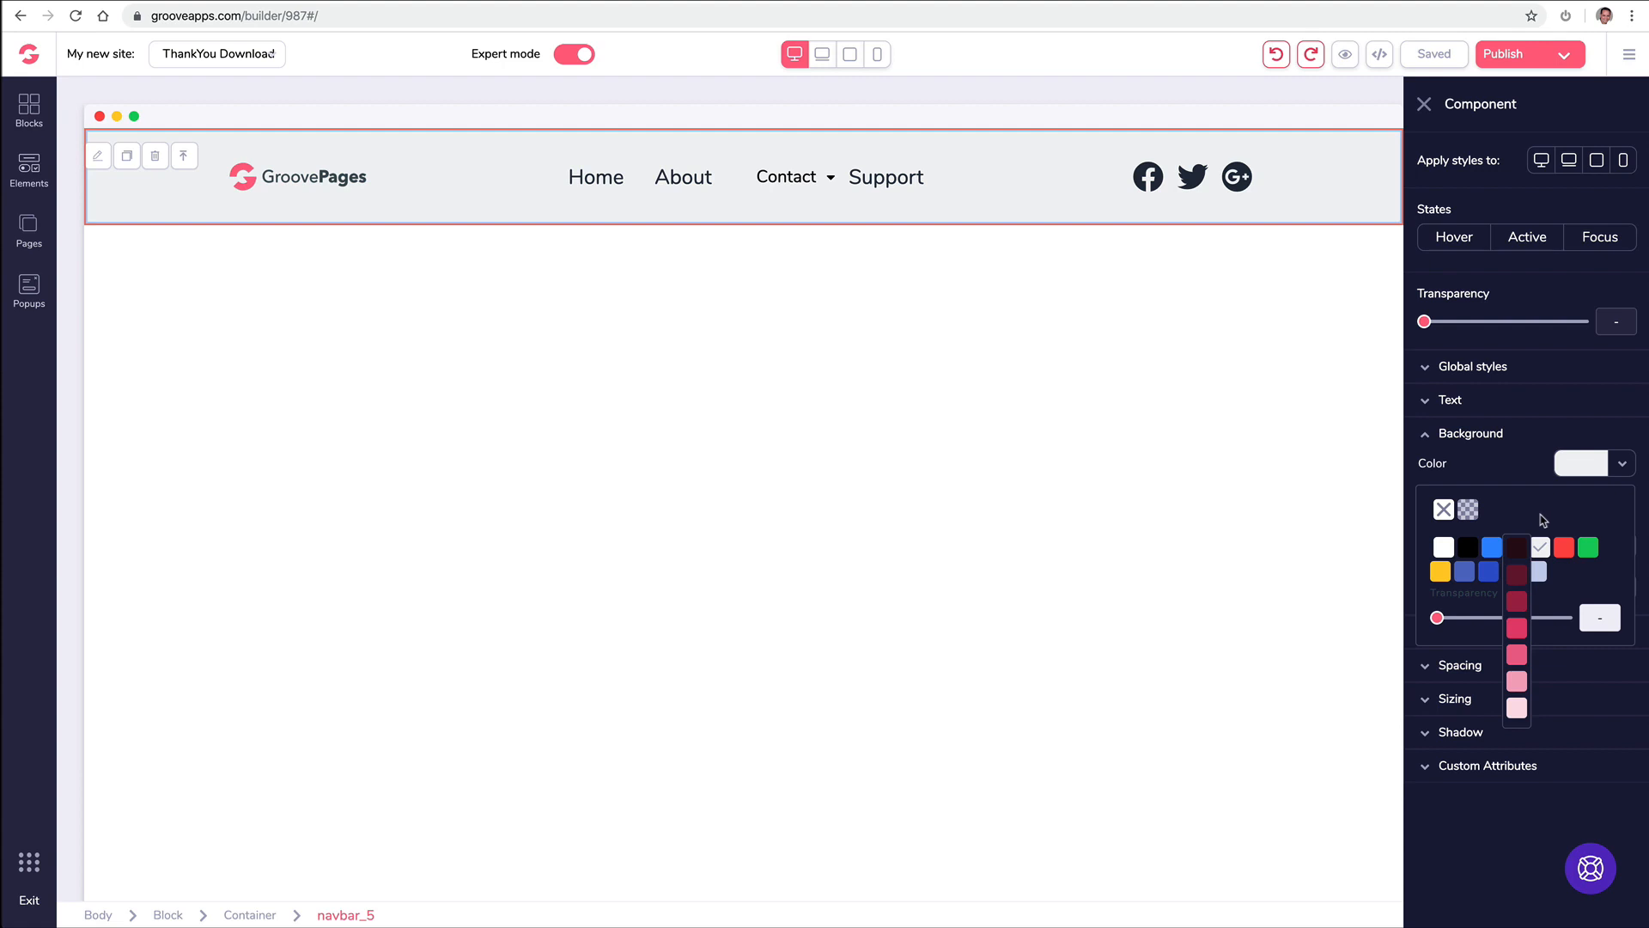
{"action": "left_click", "coordinate": [1517, 683]}
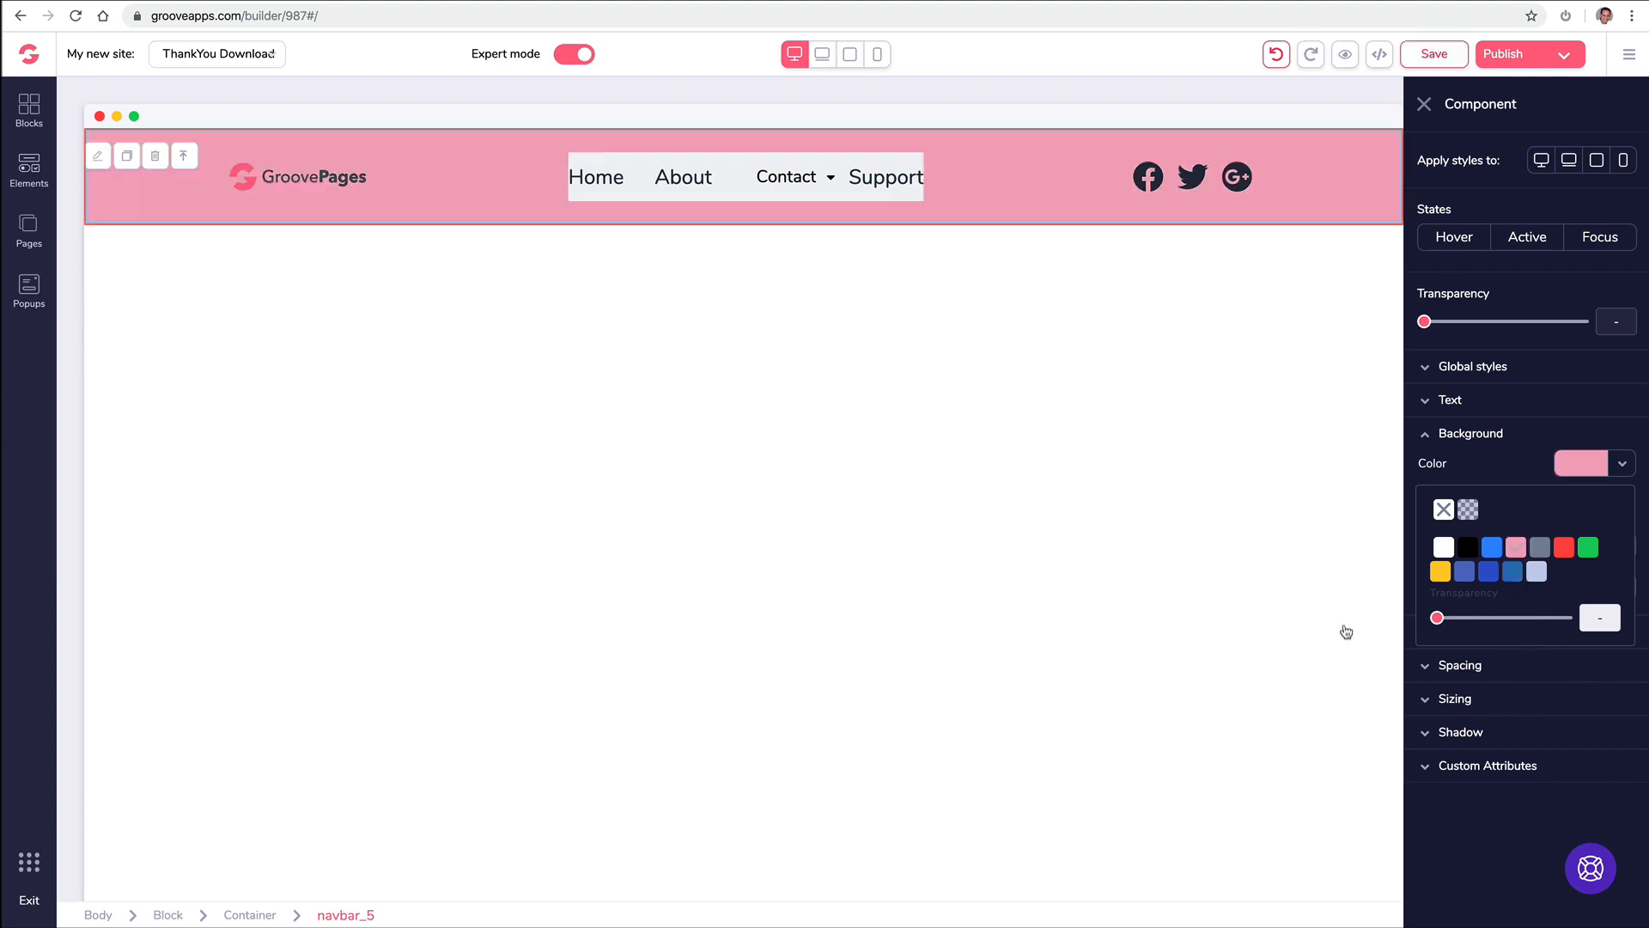
- Give the page links menu the same light pink background as the navigation bar and close its settings
{"action": "left_click", "coordinate": [640, 168]}
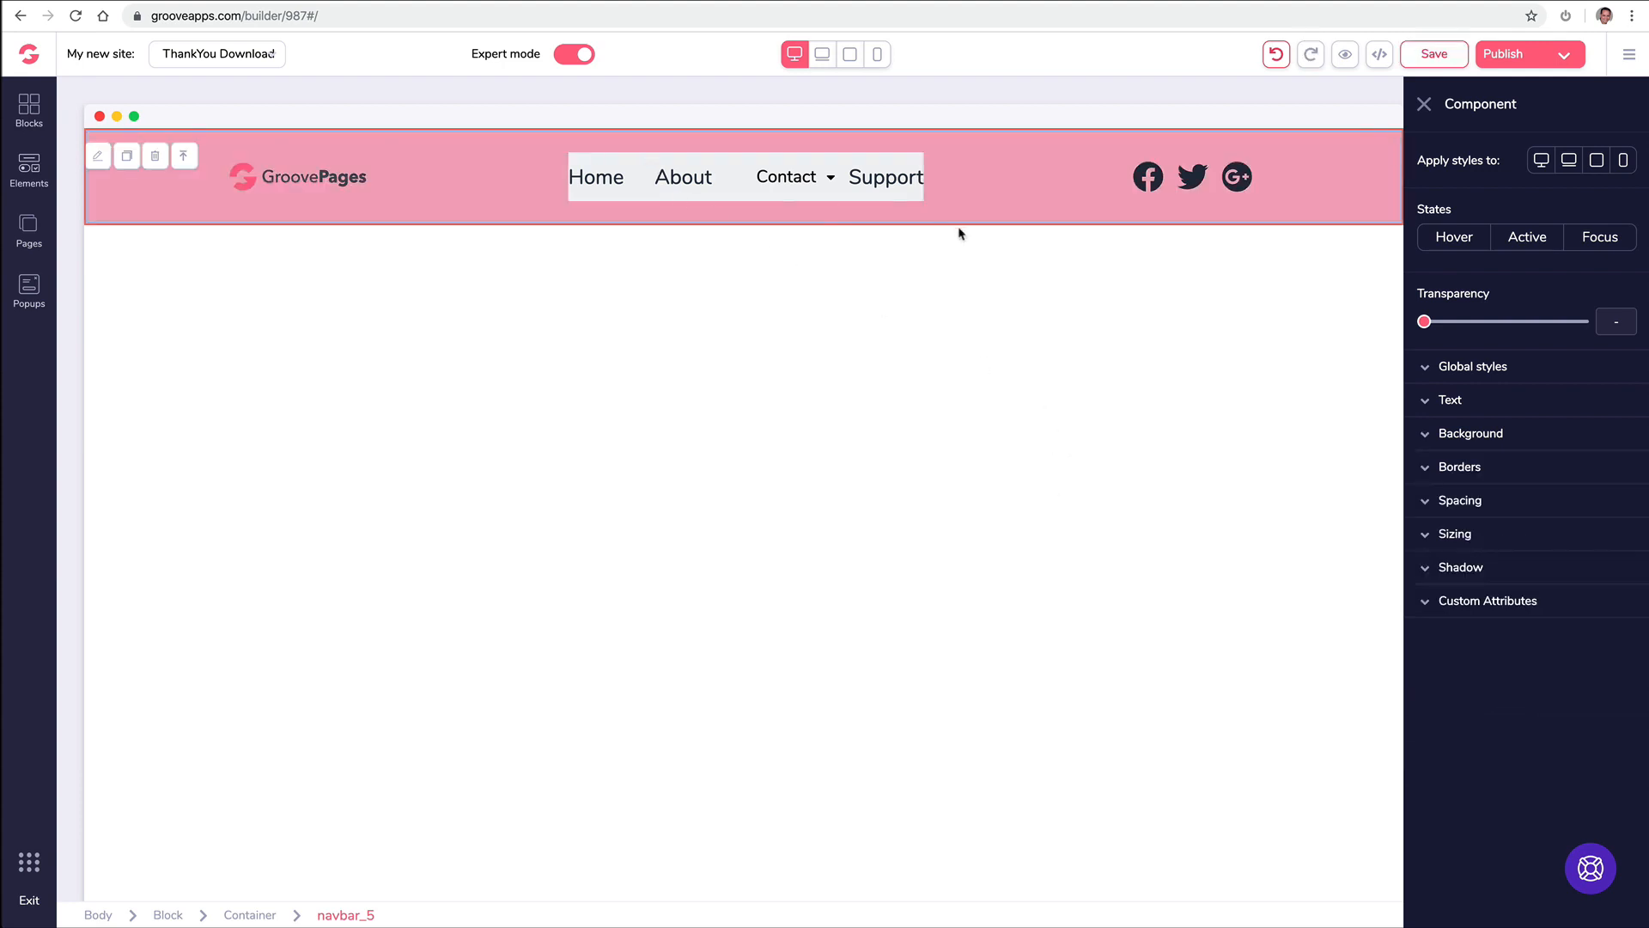
{"action": "left_click", "coordinate": [799, 174]}
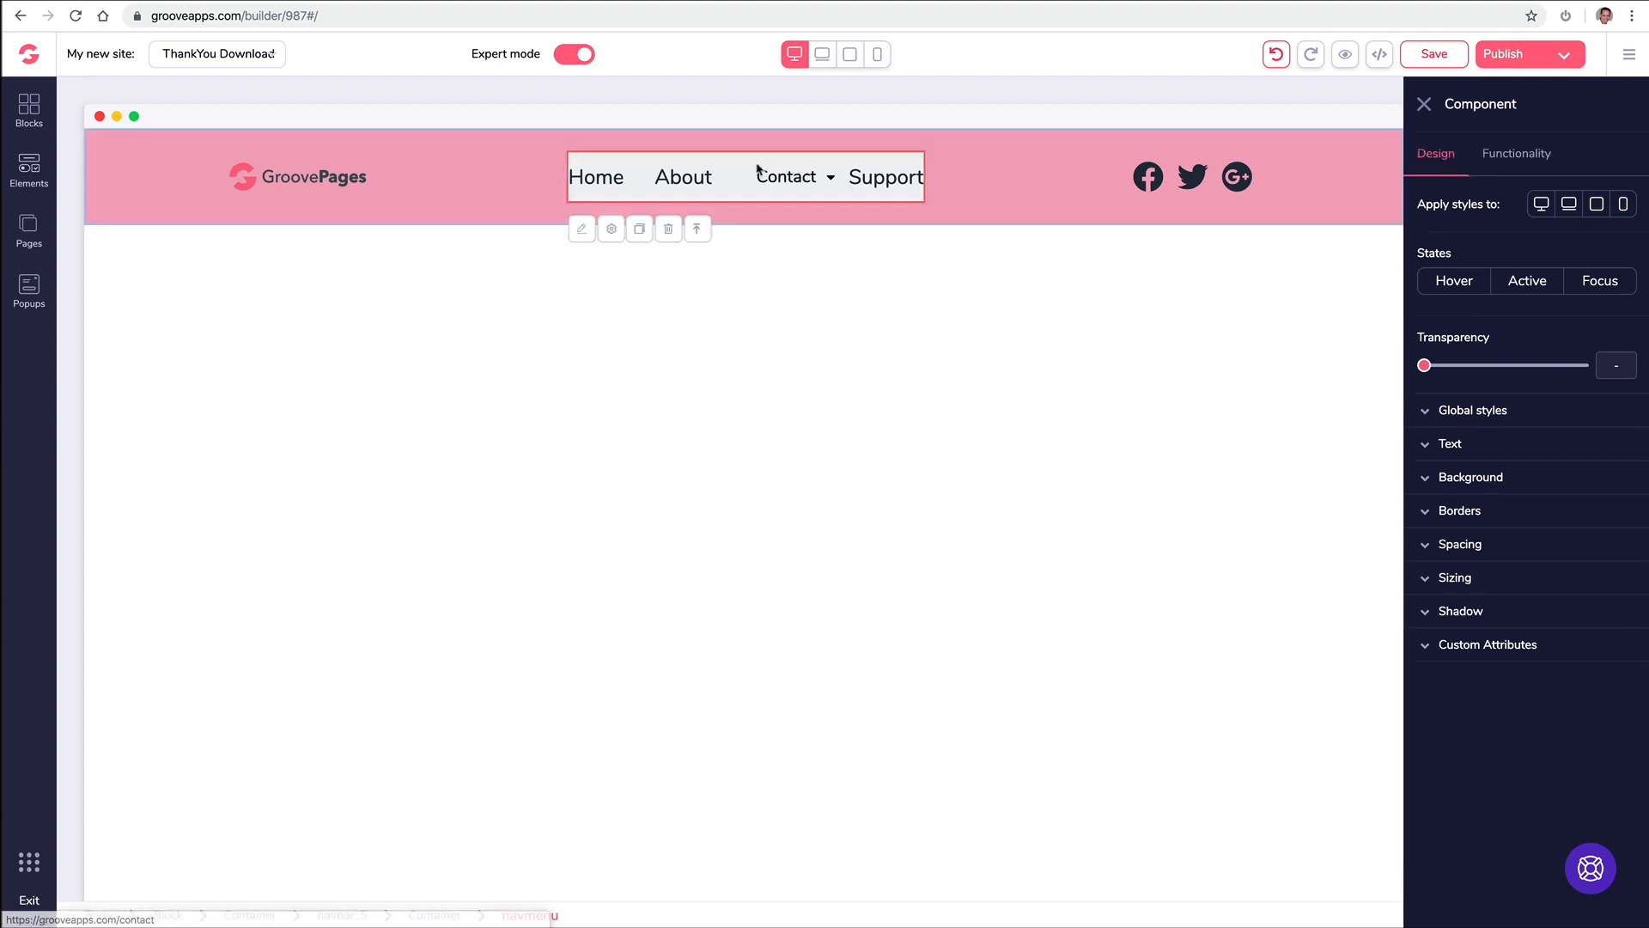
{"action": "left_click", "coordinate": [1470, 478]}
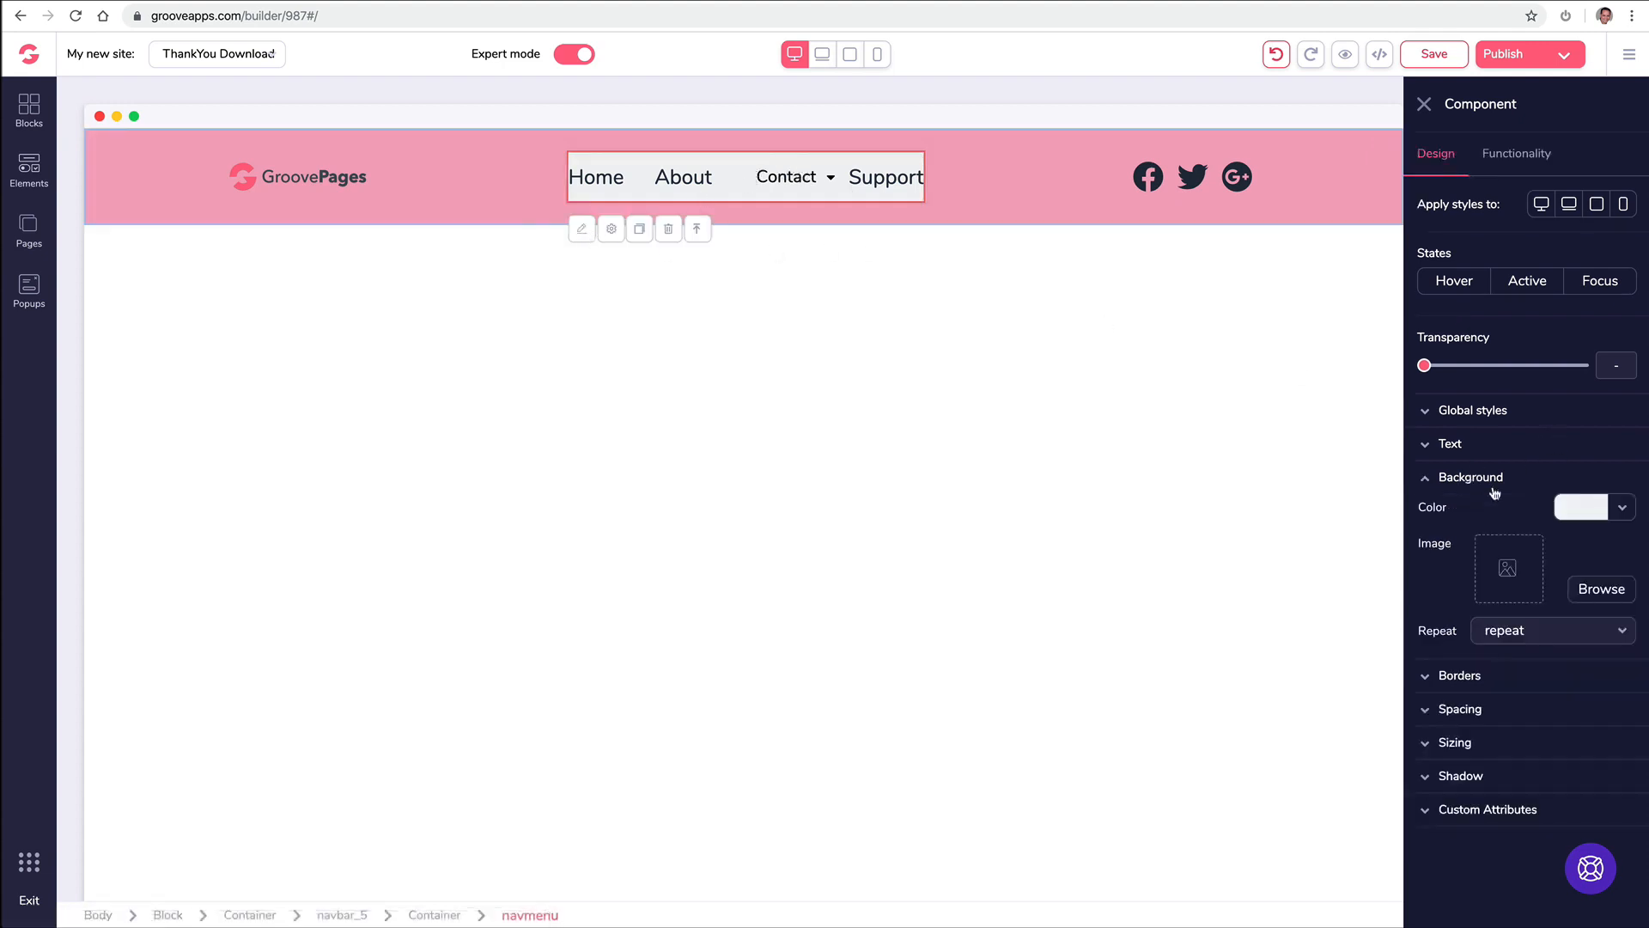
{"action": "left_click", "coordinate": [1586, 512]}
{"action": "mouse_move", "coordinate": [1516, 595]}
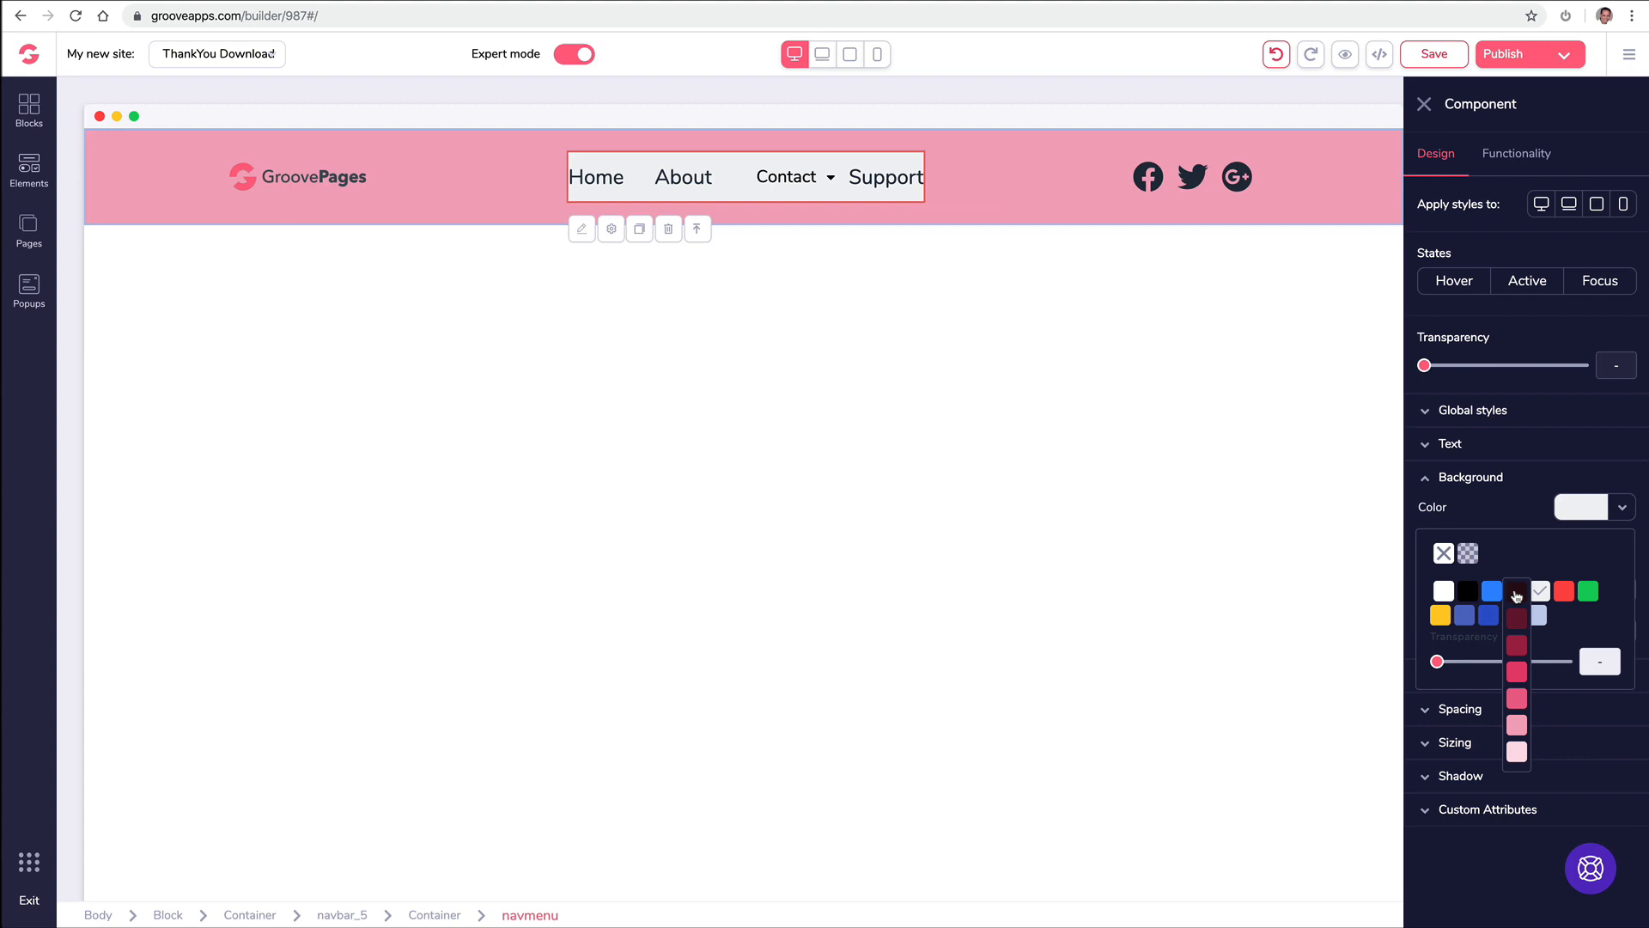
{"action": "left_click", "coordinate": [1519, 728]}
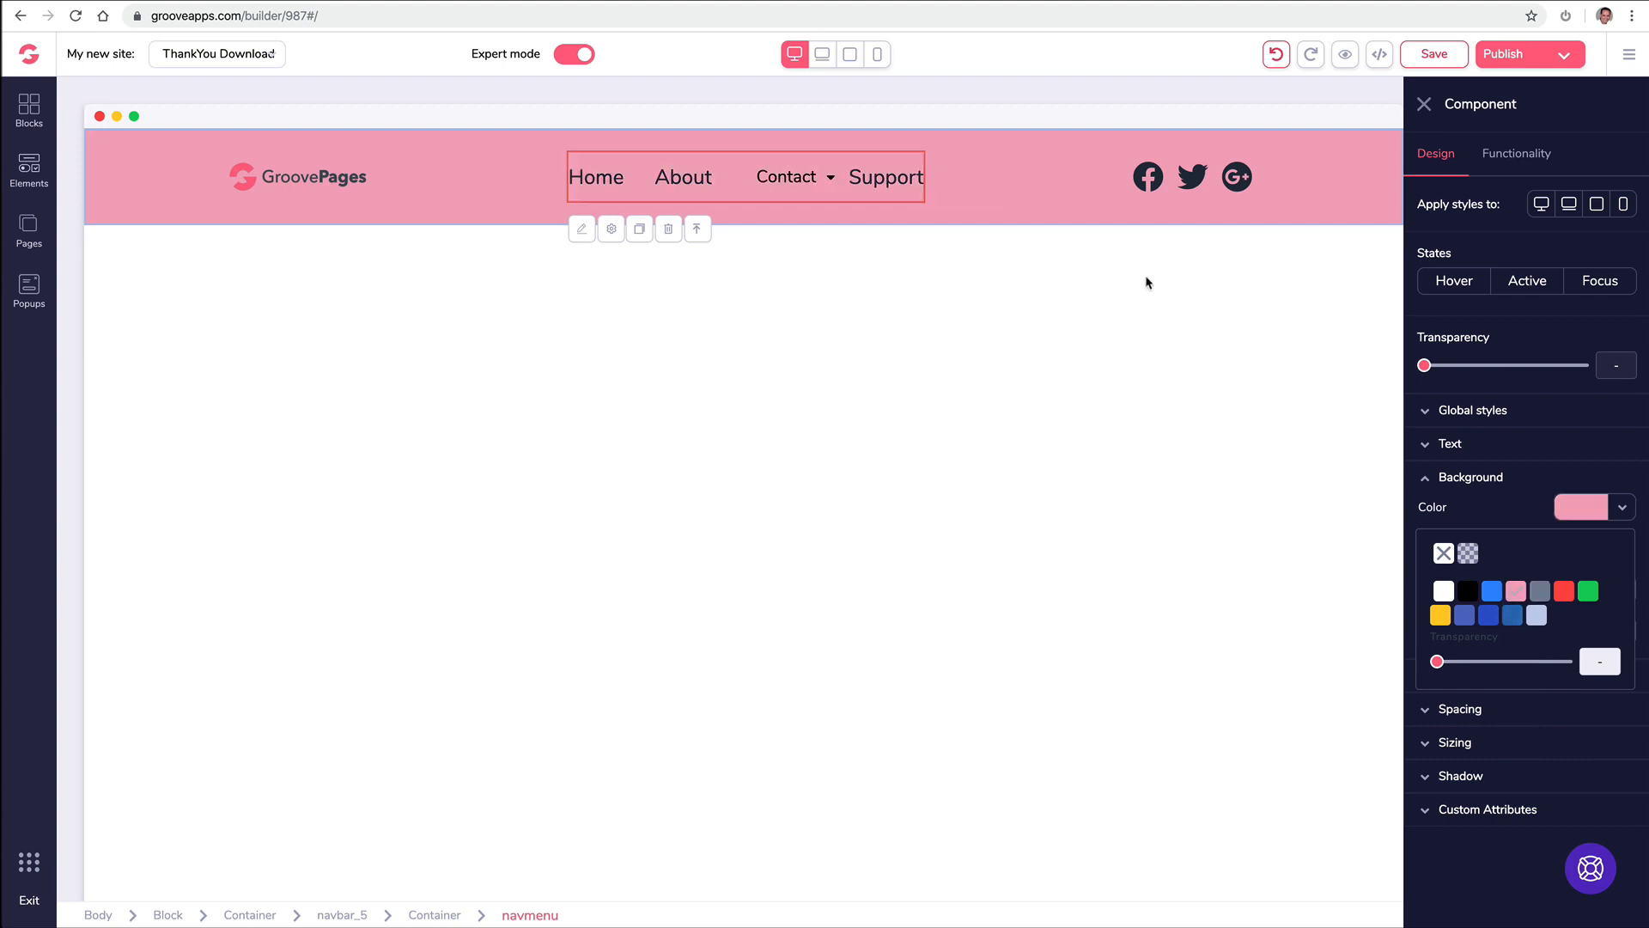
{"action": "left_click", "coordinate": [1424, 104]}
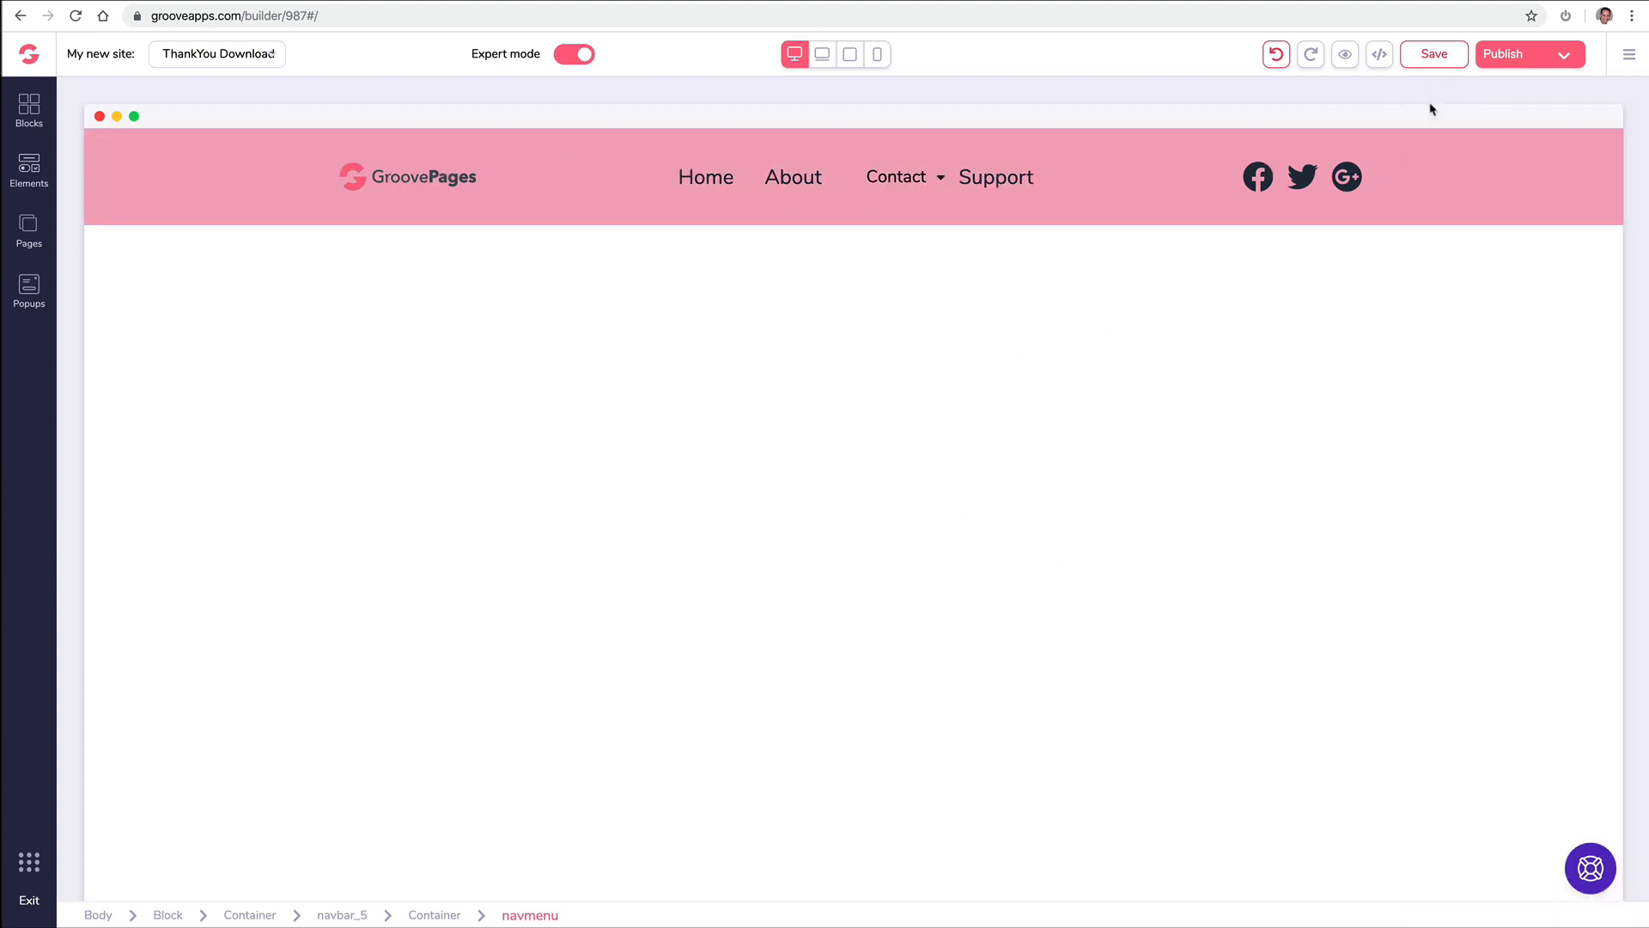
- Undo both pink background changes on the navigation bar and its page links menu
{"action": "left_click", "coordinate": [1276, 56]}
{"action": "left_click", "coordinate": [1275, 56]}
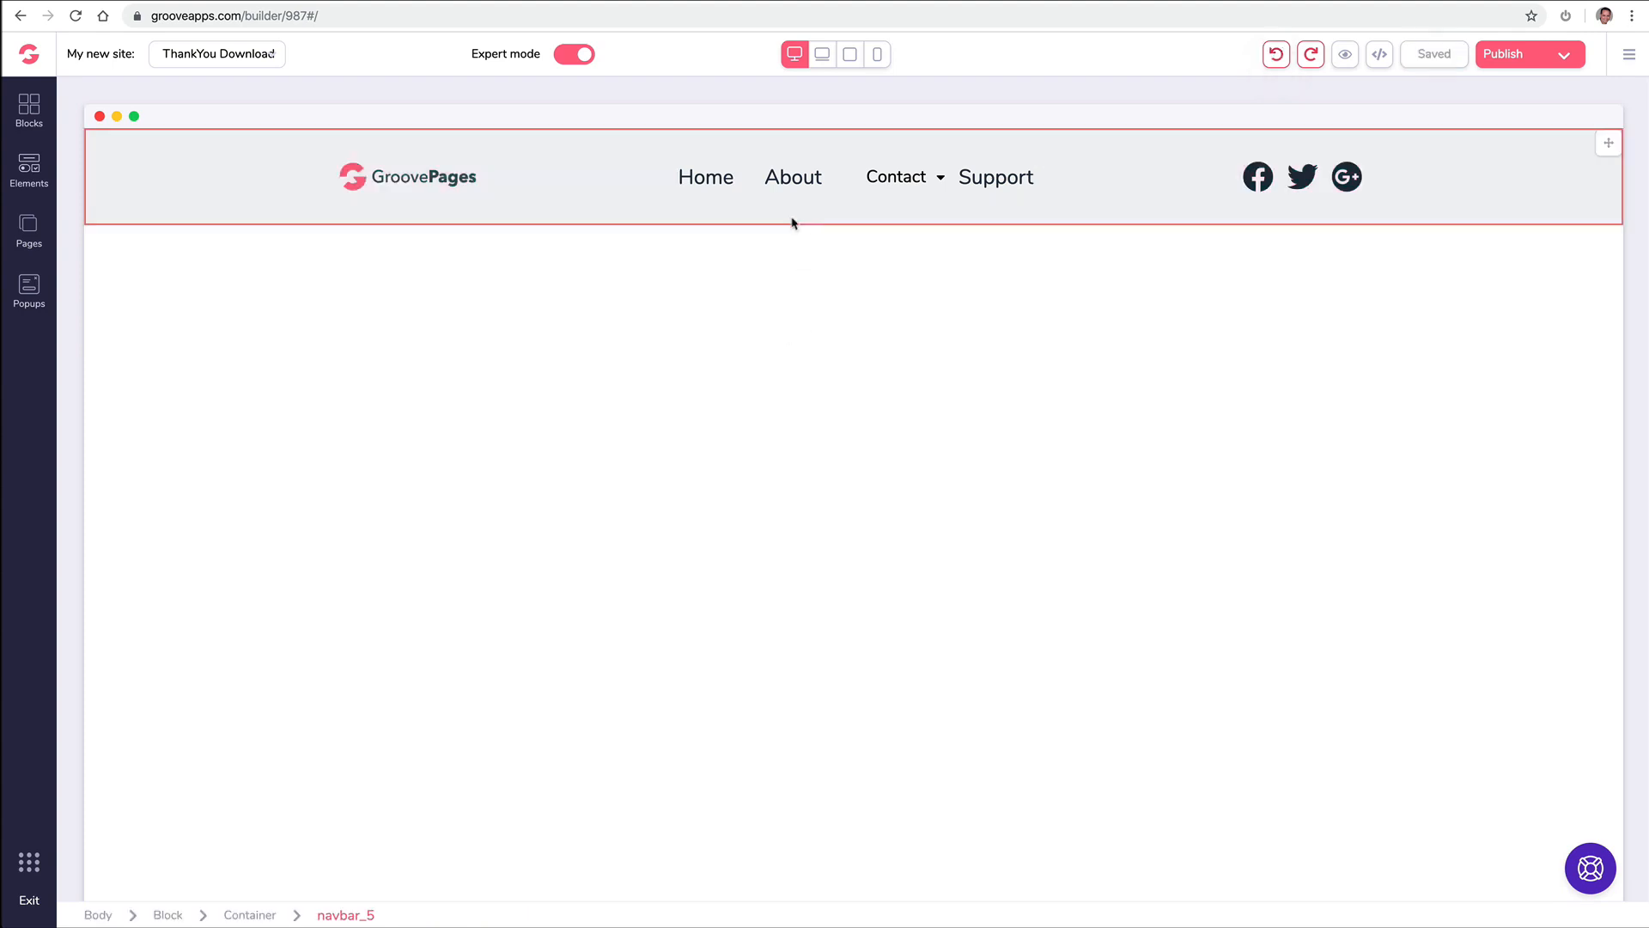
- Delete the Support page from the primary navigation, confirm the deletion and close the page list
{"action": "left_click", "coordinate": [876, 189]}
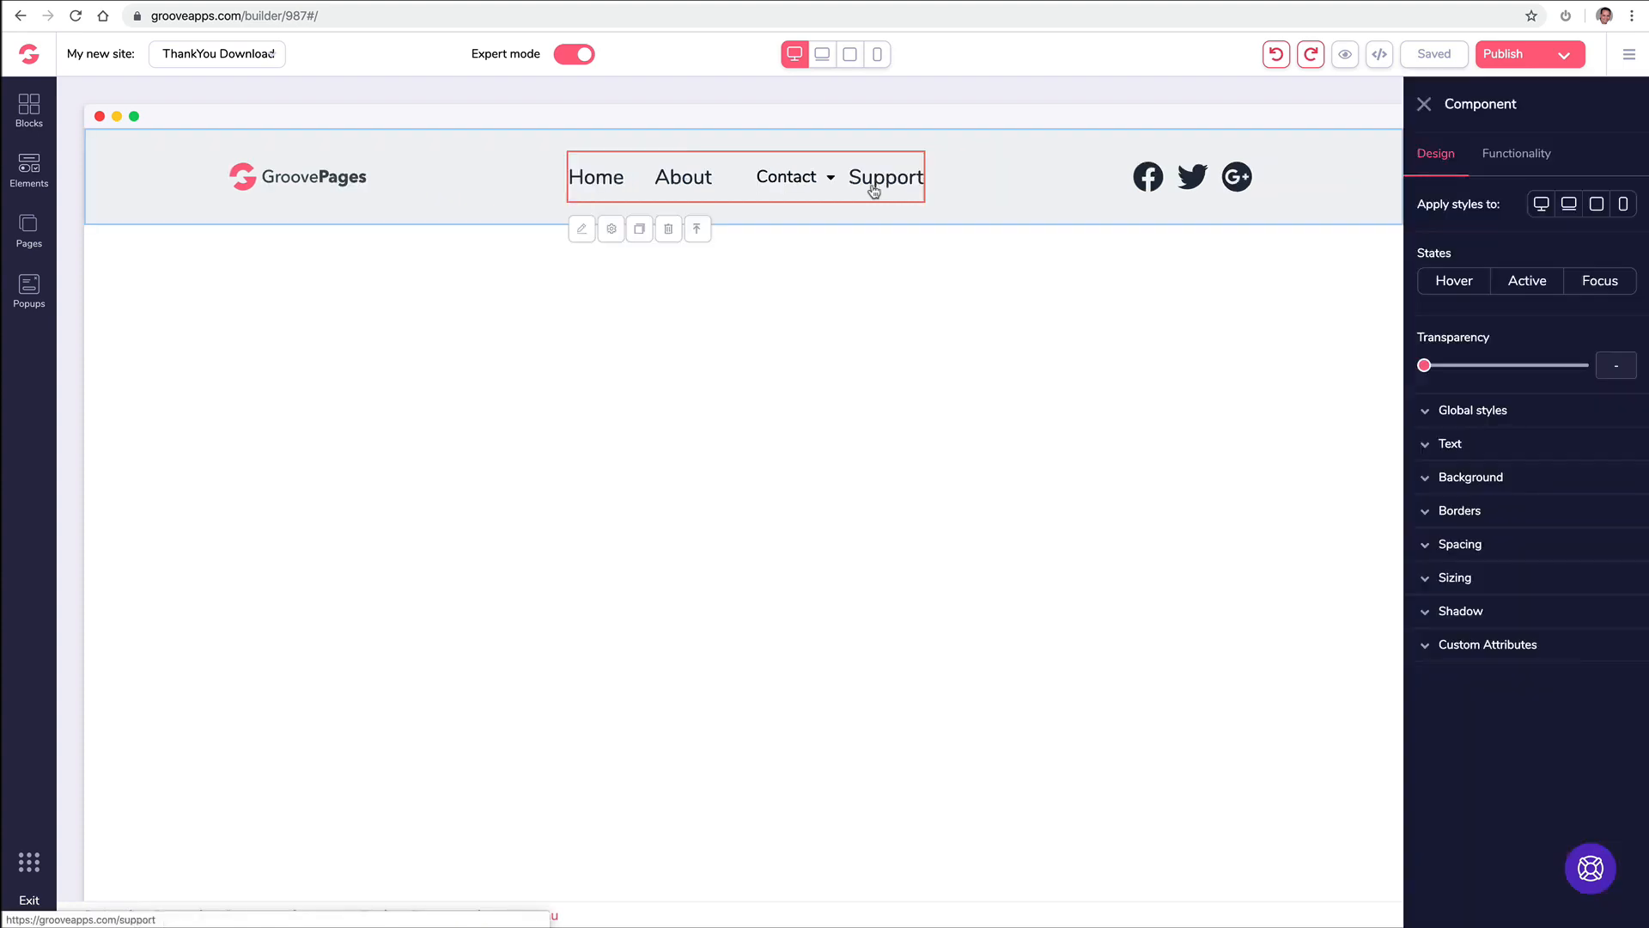
{"action": "left_click", "coordinate": [29, 229]}
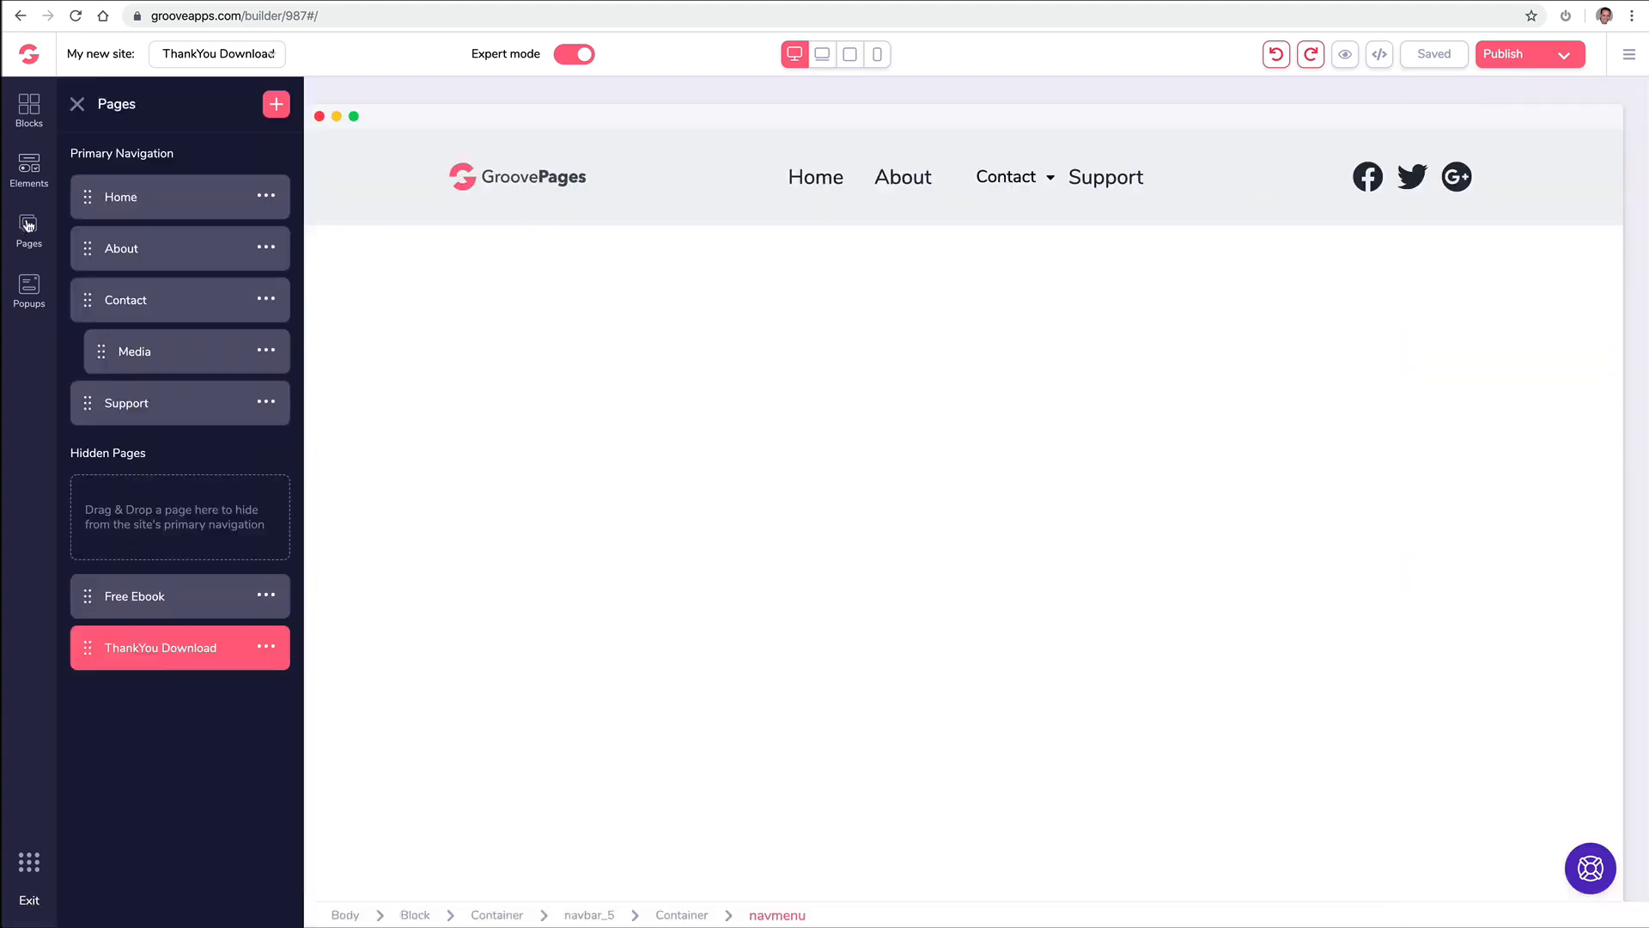
{"action": "left_click", "coordinate": [267, 402]}
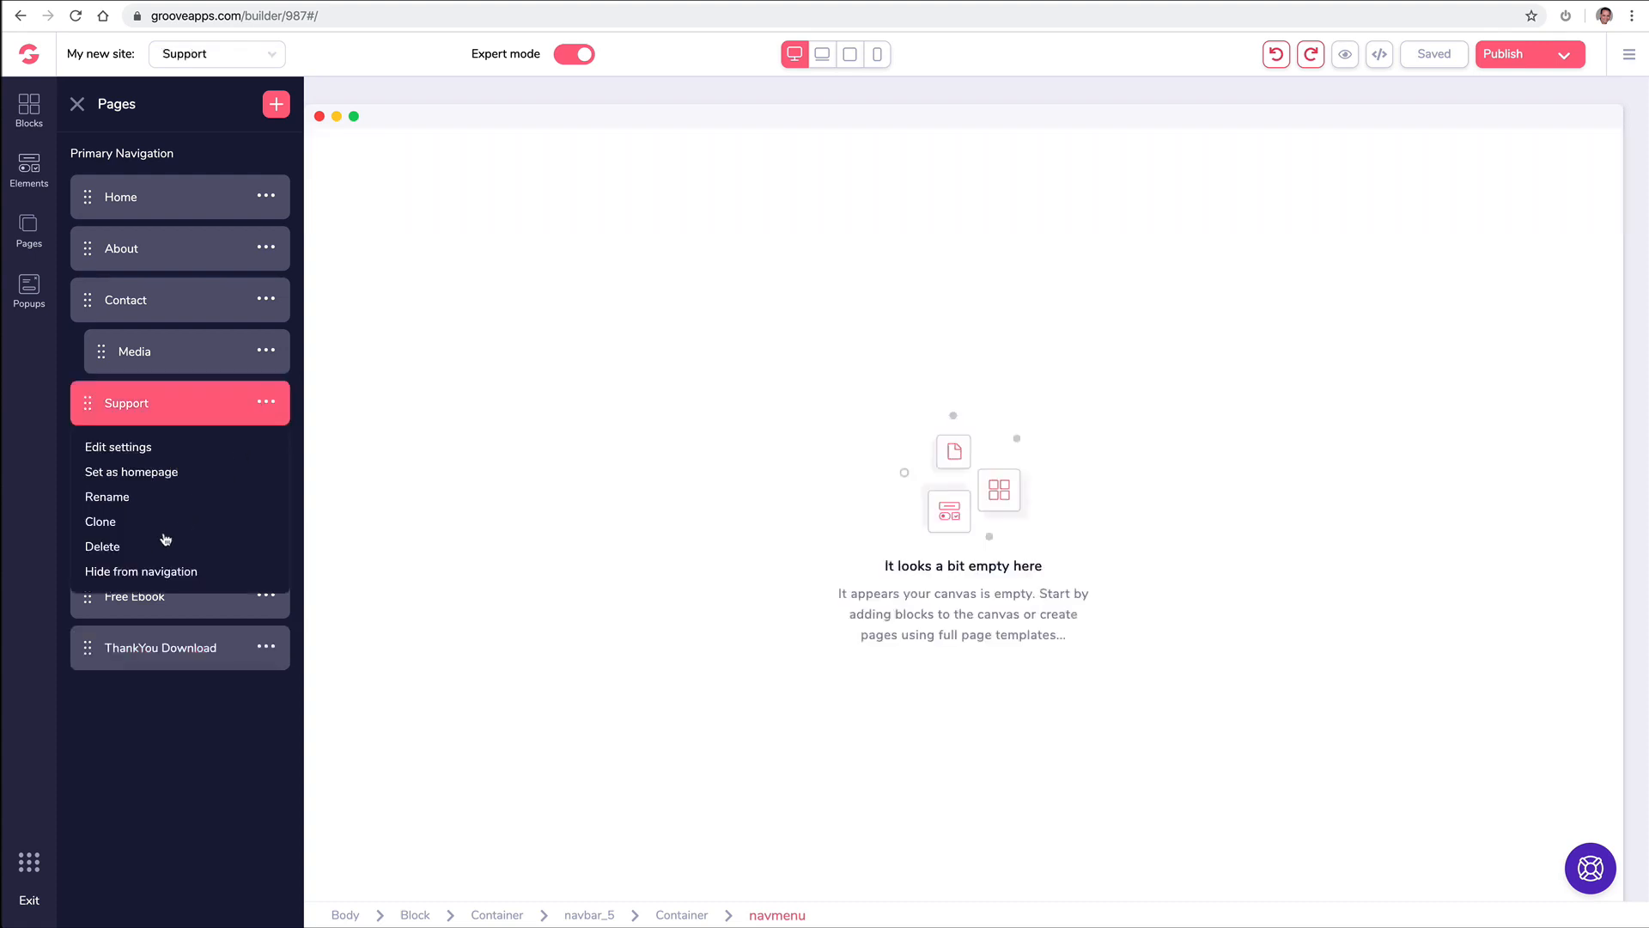
{"action": "left_click", "coordinate": [127, 549]}
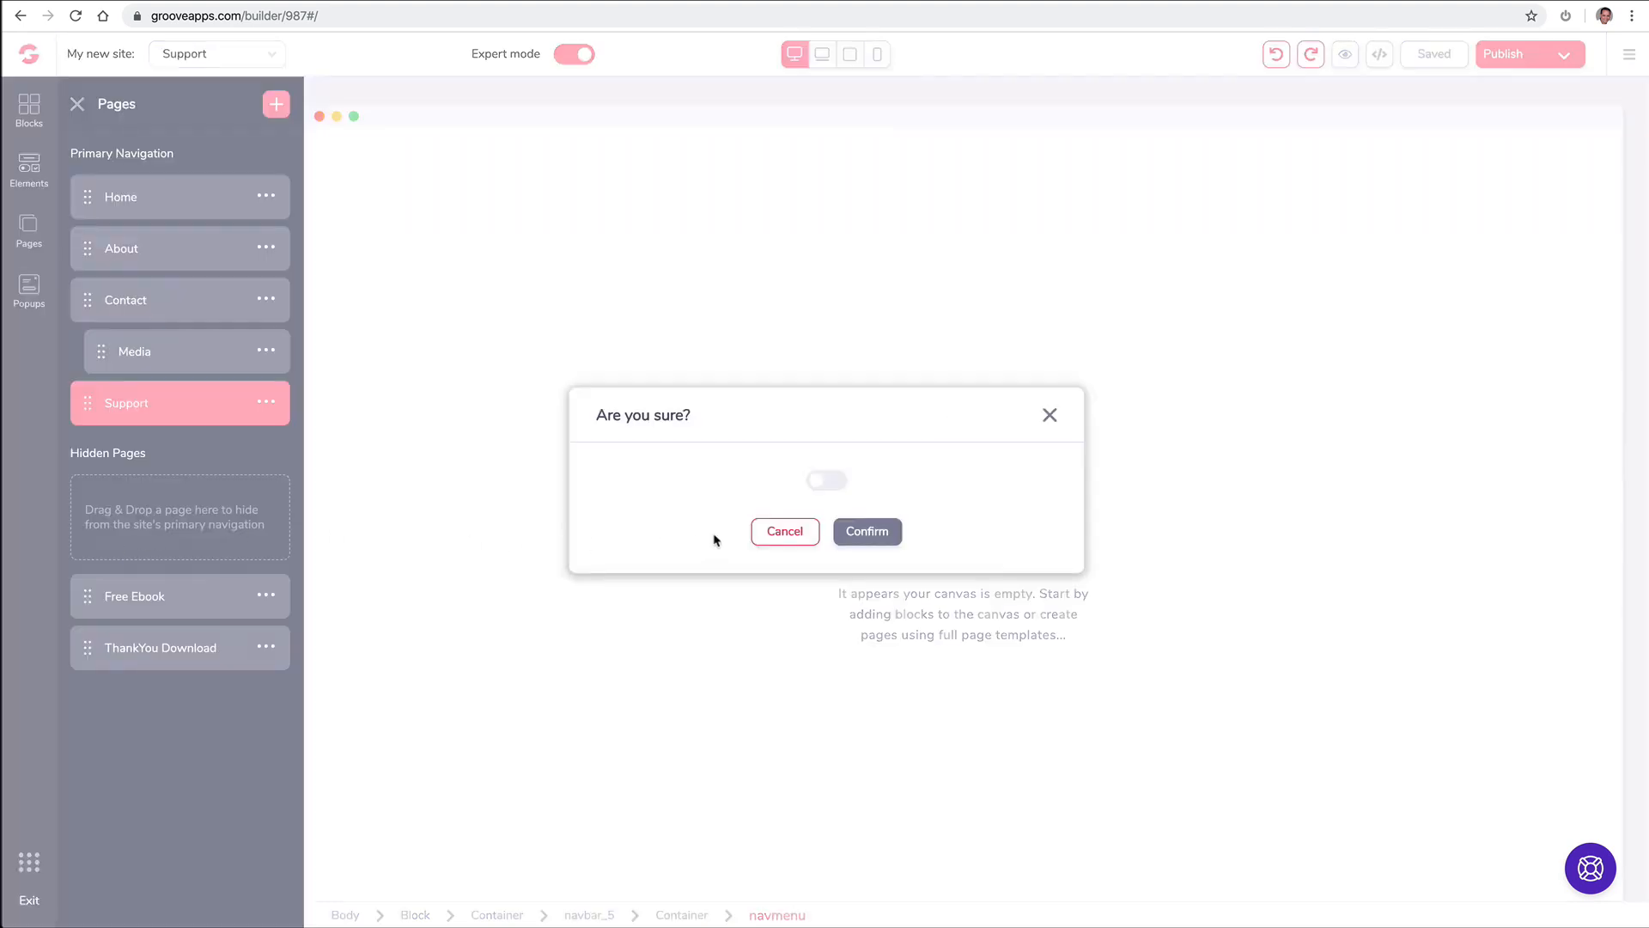
{"action": "left_click", "coordinate": [830, 482]}
{"action": "left_click", "coordinate": [870, 531]}
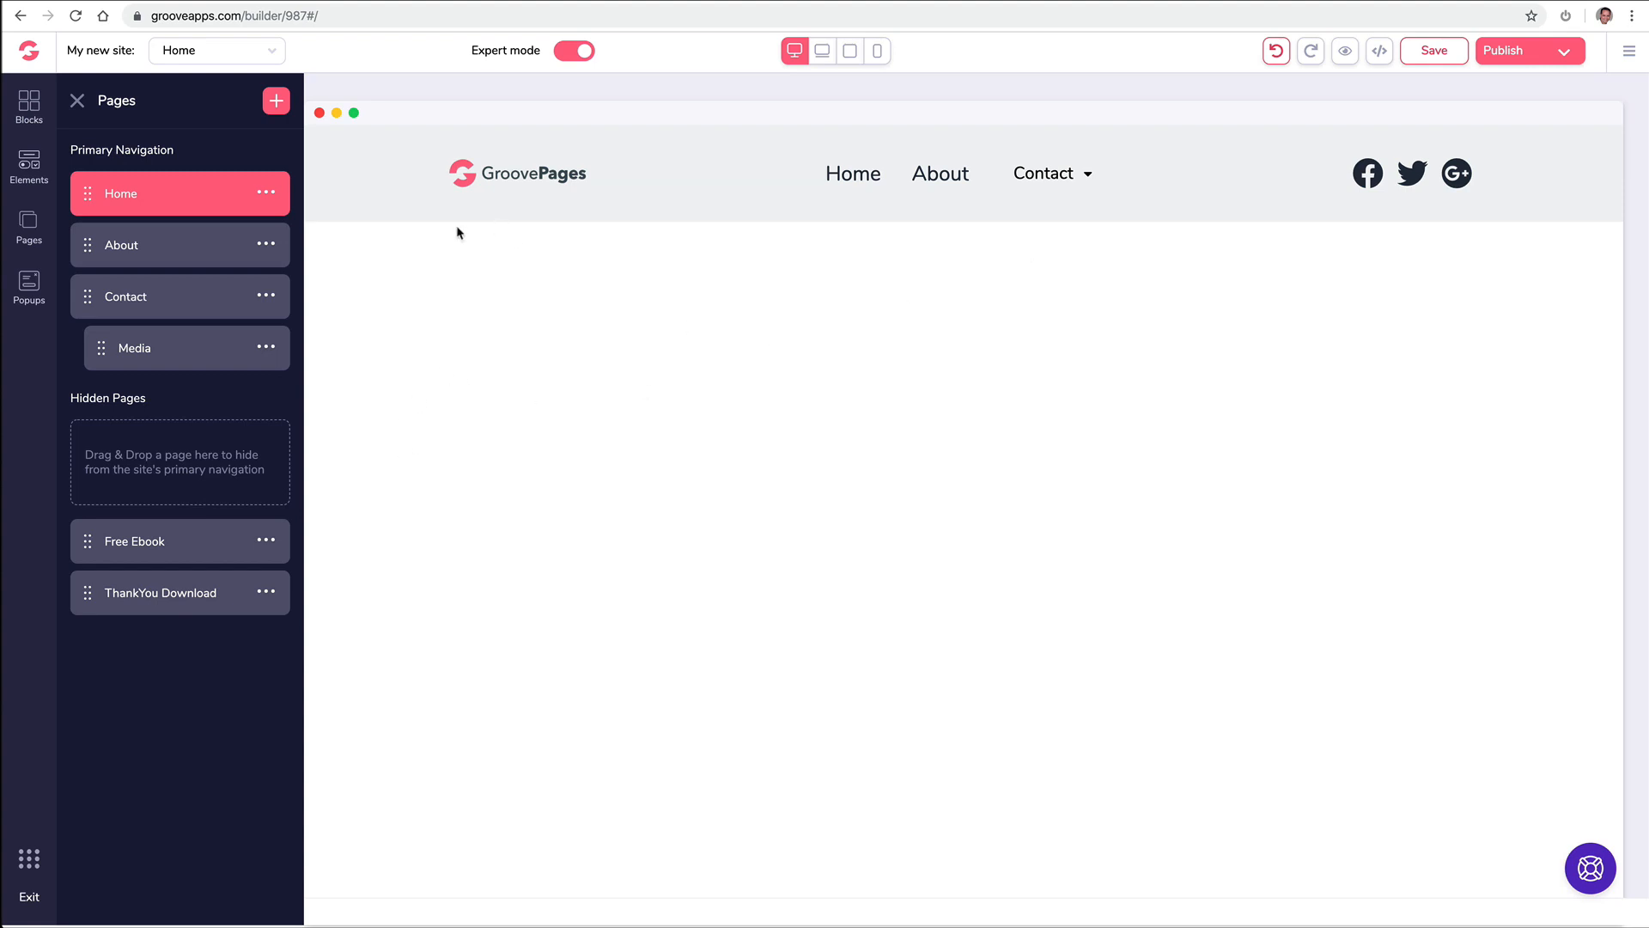
{"action": "left_click", "coordinate": [79, 101]}
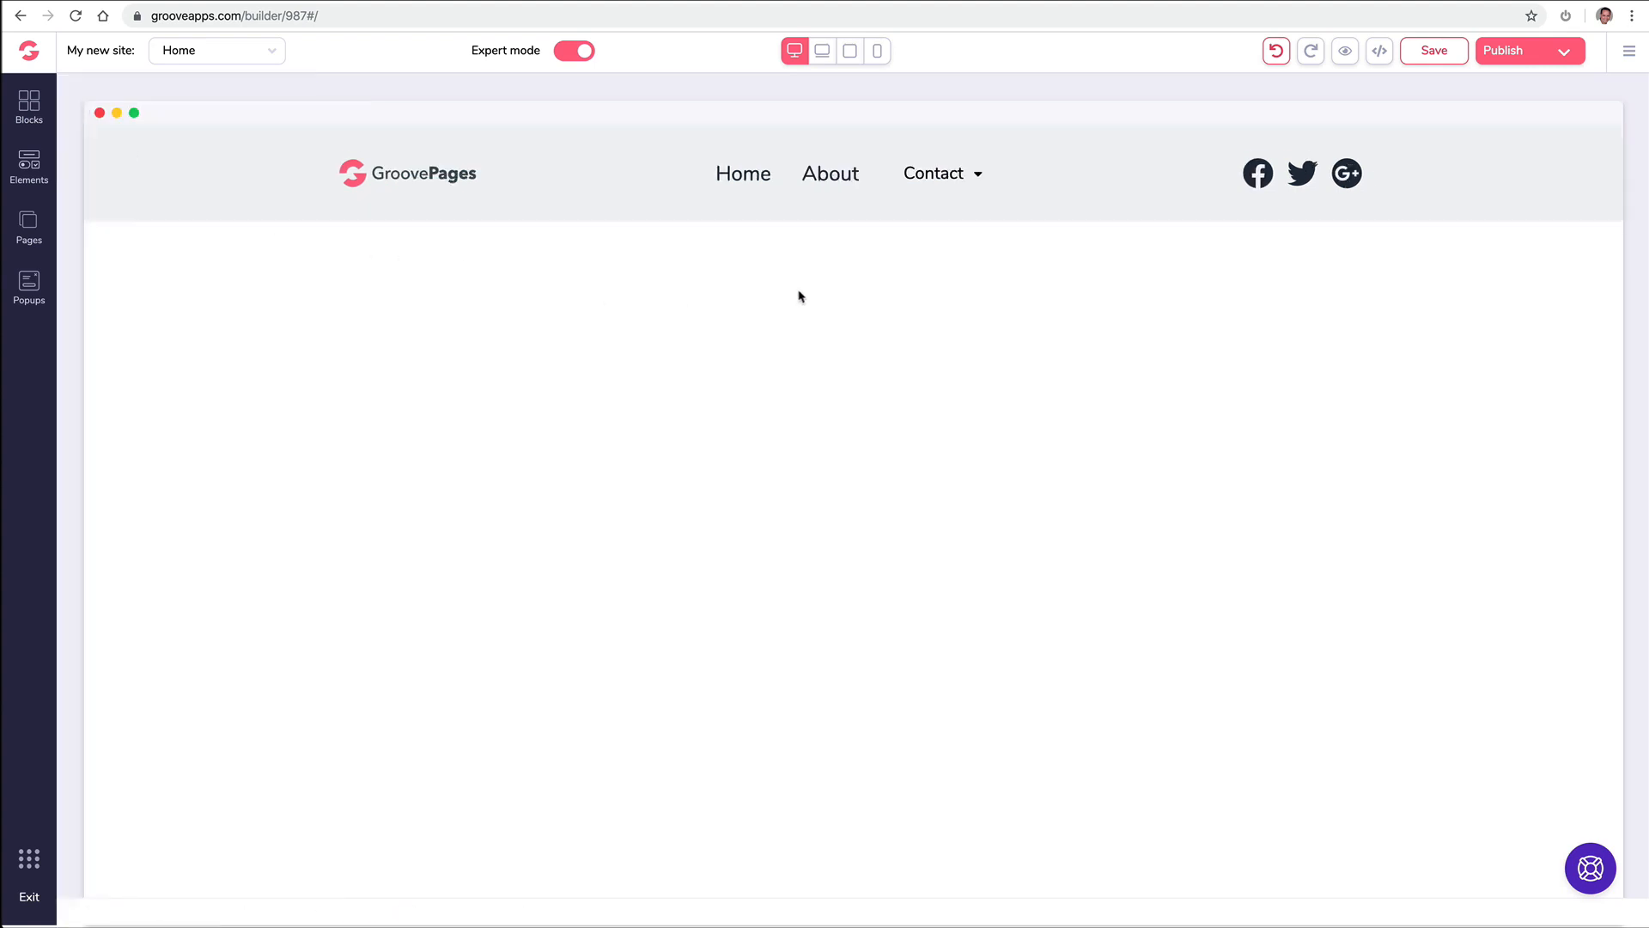
- Set the number of external links in the navigation bar's page links menu to 1
{"action": "left_click", "coordinate": [841, 187]}
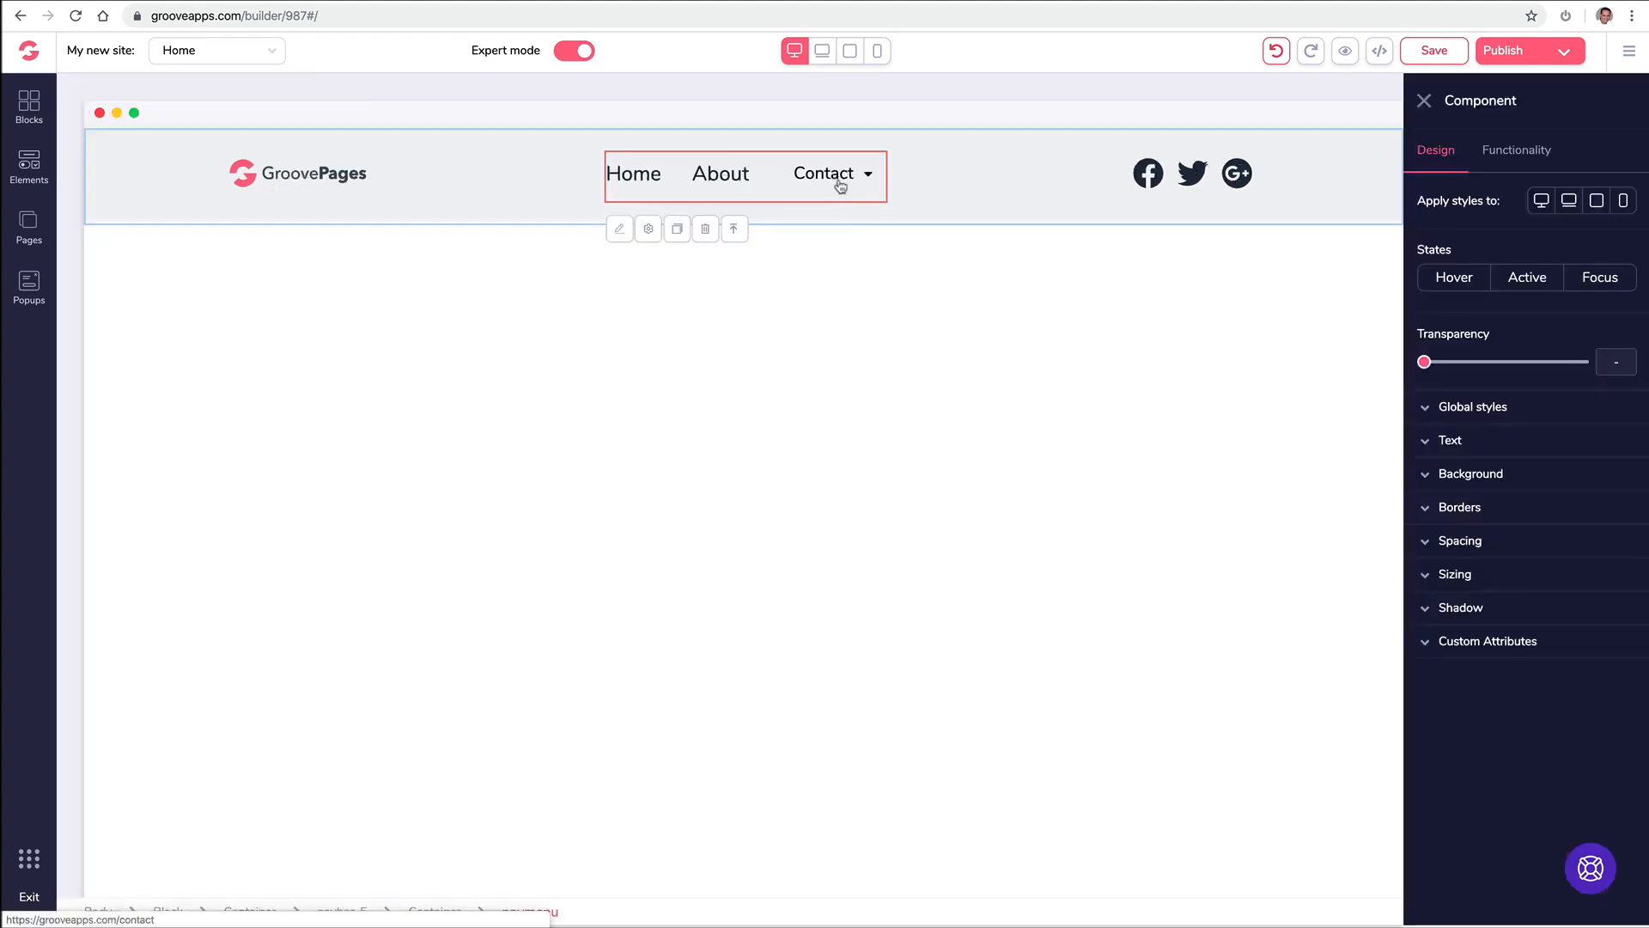
{"action": "left_click", "coordinate": [1518, 151]}
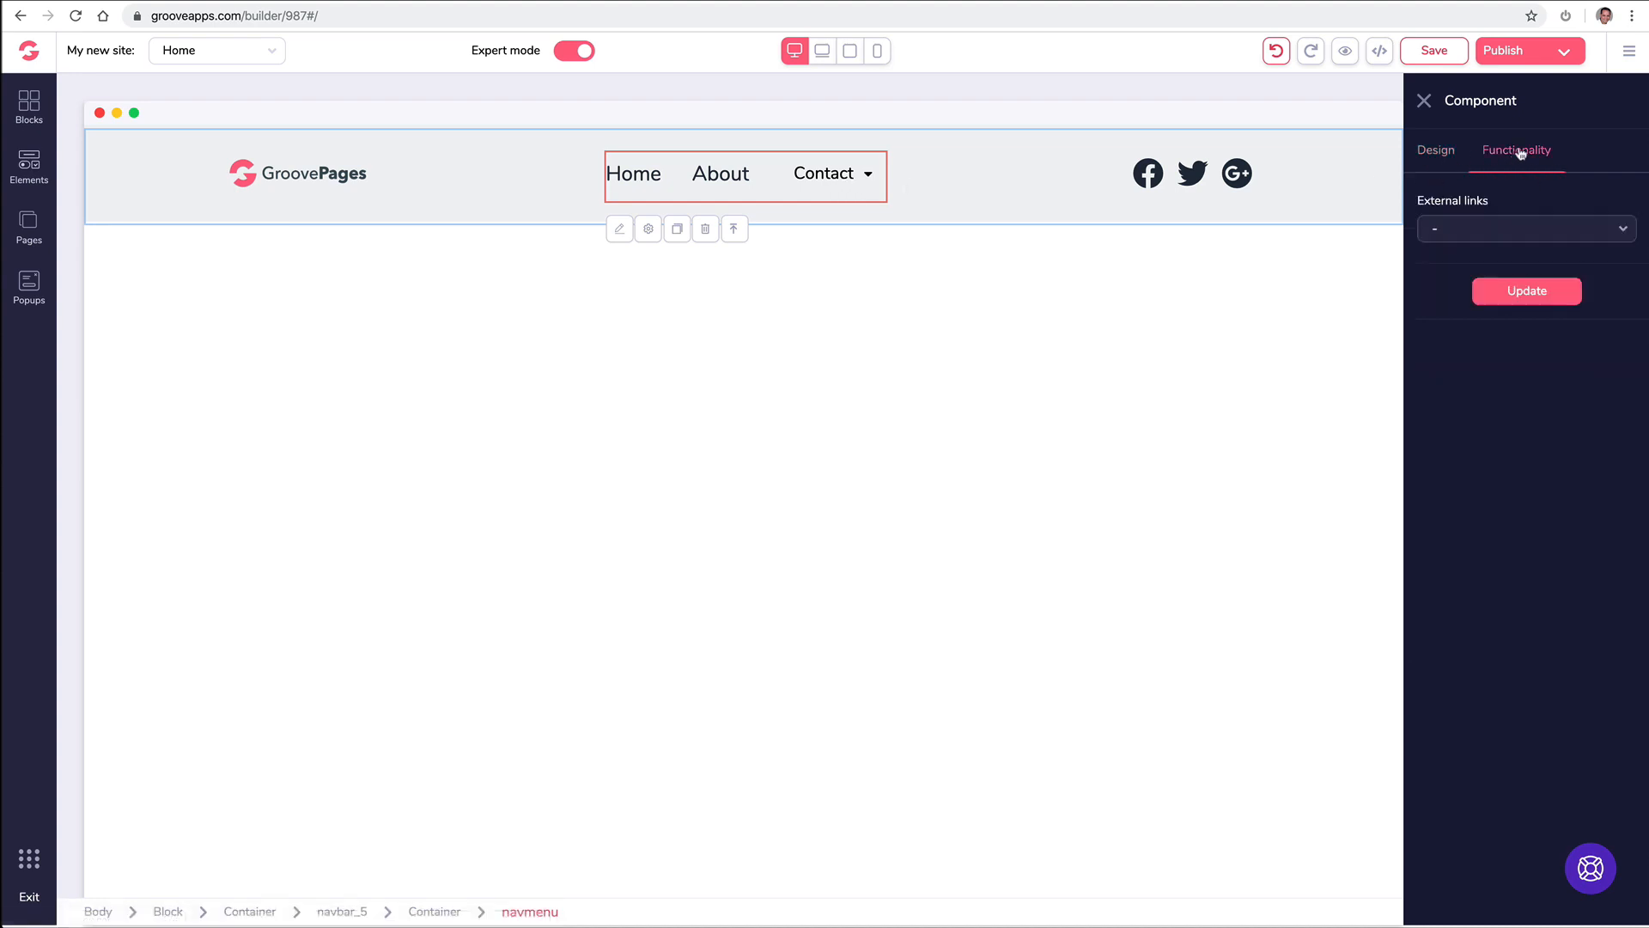
{"action": "left_click", "coordinate": [1480, 233]}
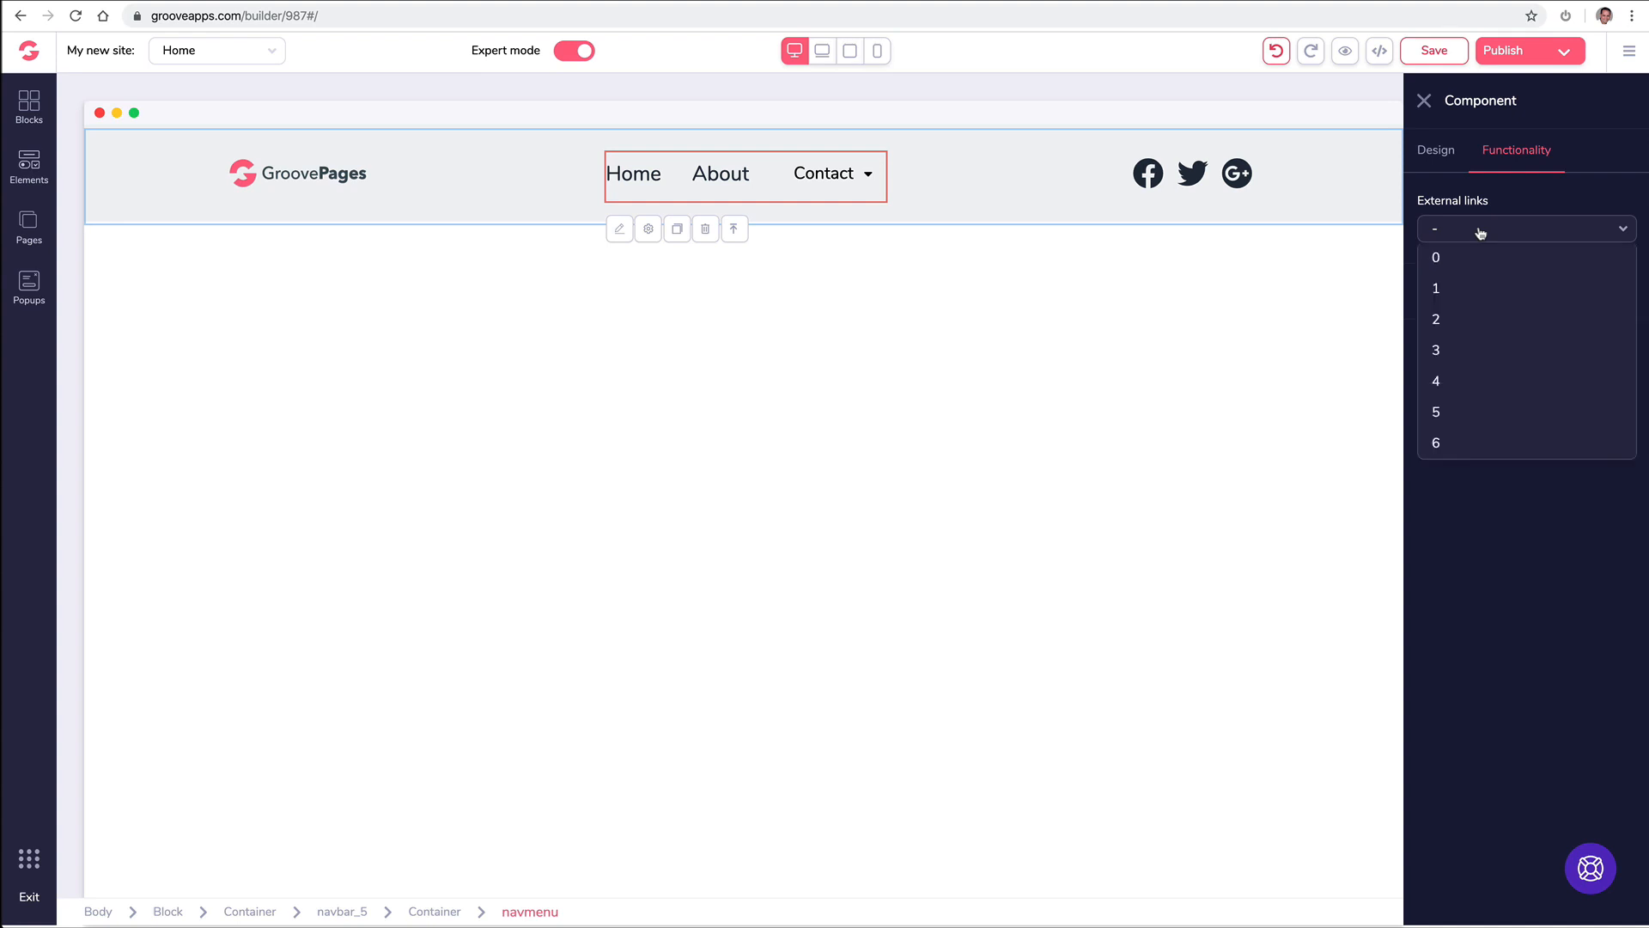
{"action": "left_click", "coordinate": [1464, 318]}
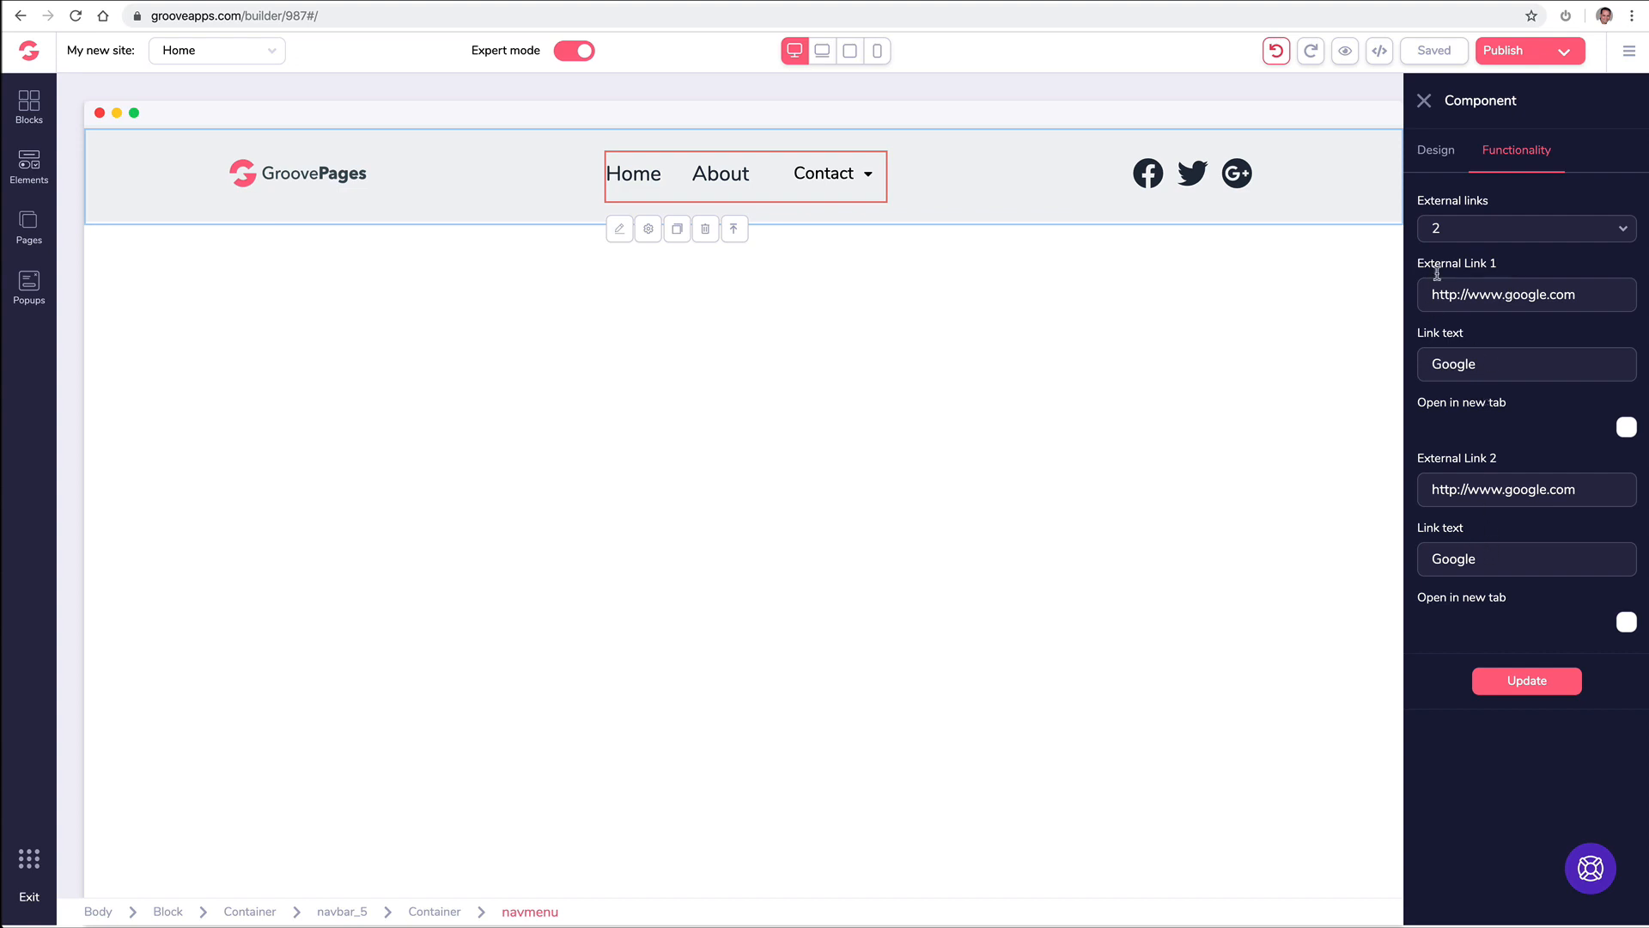
{"action": "left_click", "coordinate": [1464, 234]}
{"action": "left_click", "coordinate": [1455, 284]}
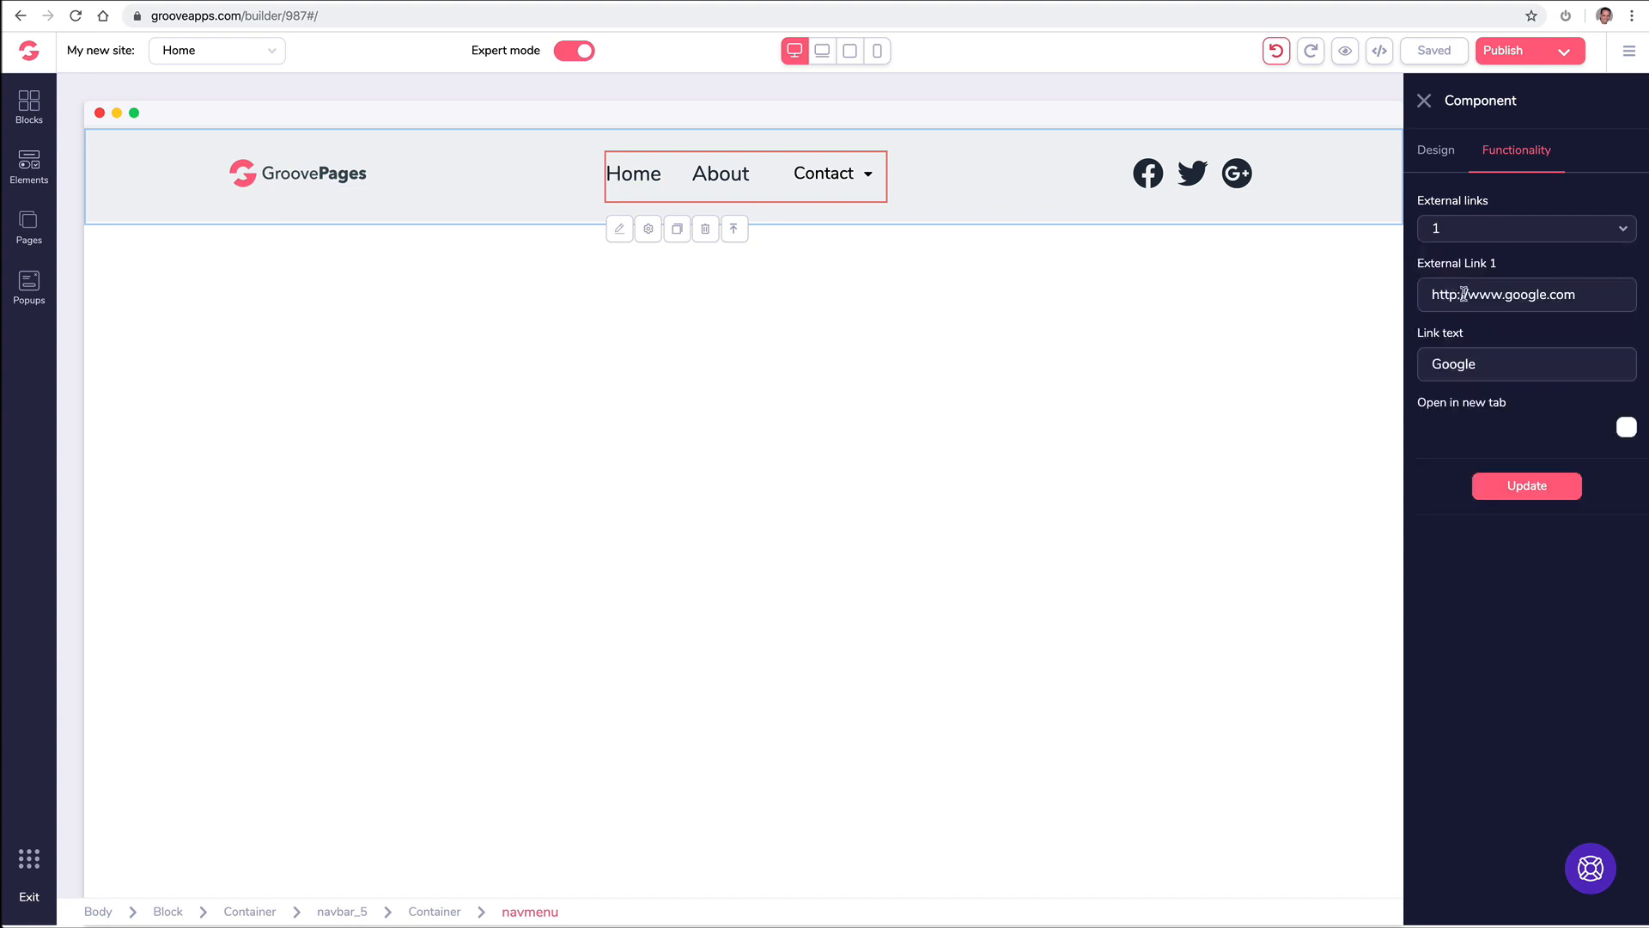
{"action": "triple_click", "coordinate": [1466, 295]}
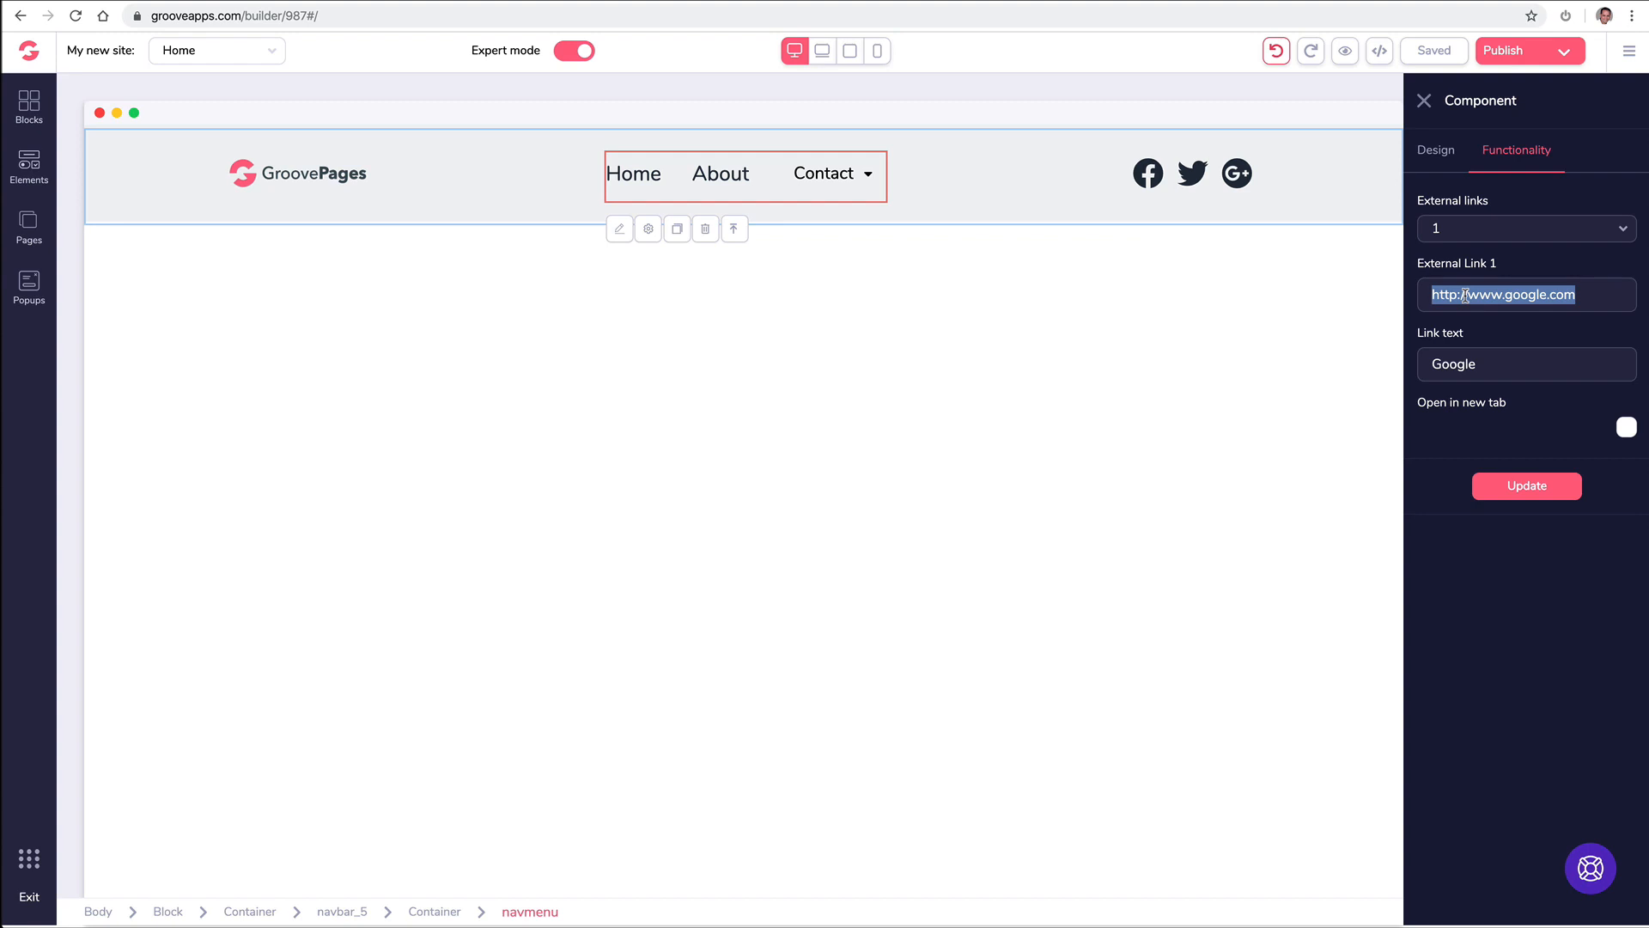
{"action": "key", "text": "ctrl+v"}
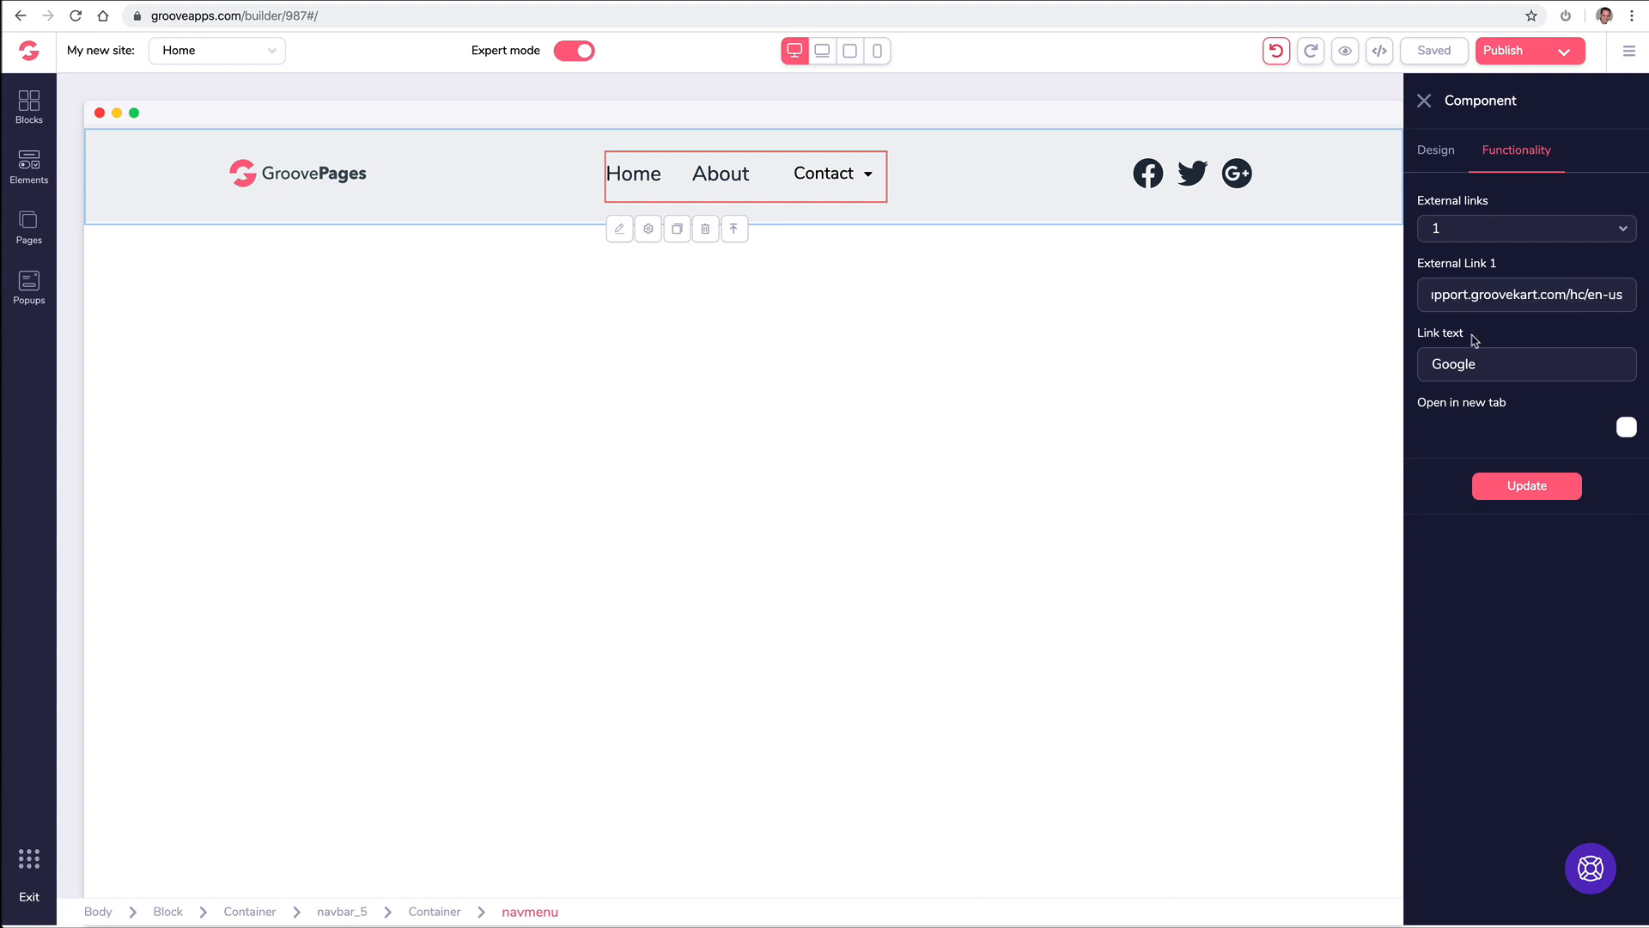
{"action": "double_click", "coordinate": [1475, 364]}
{"action": "type", "text": "Support"}
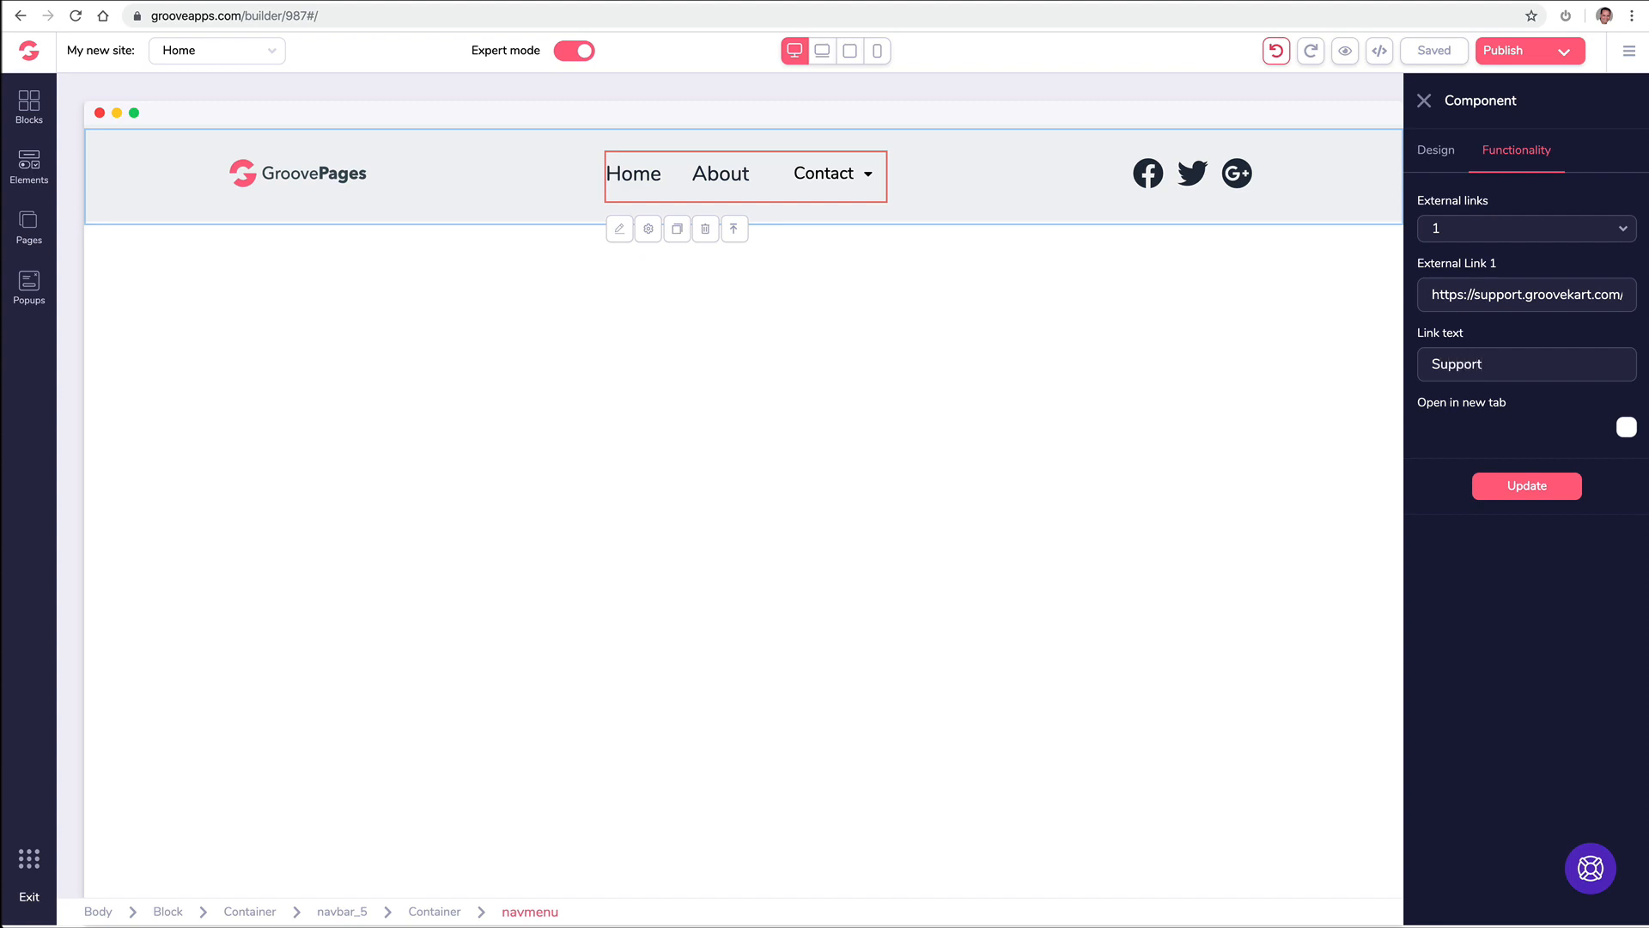
{"action": "left_click", "coordinate": [1628, 428]}
{"action": "left_click", "coordinate": [1522, 494]}
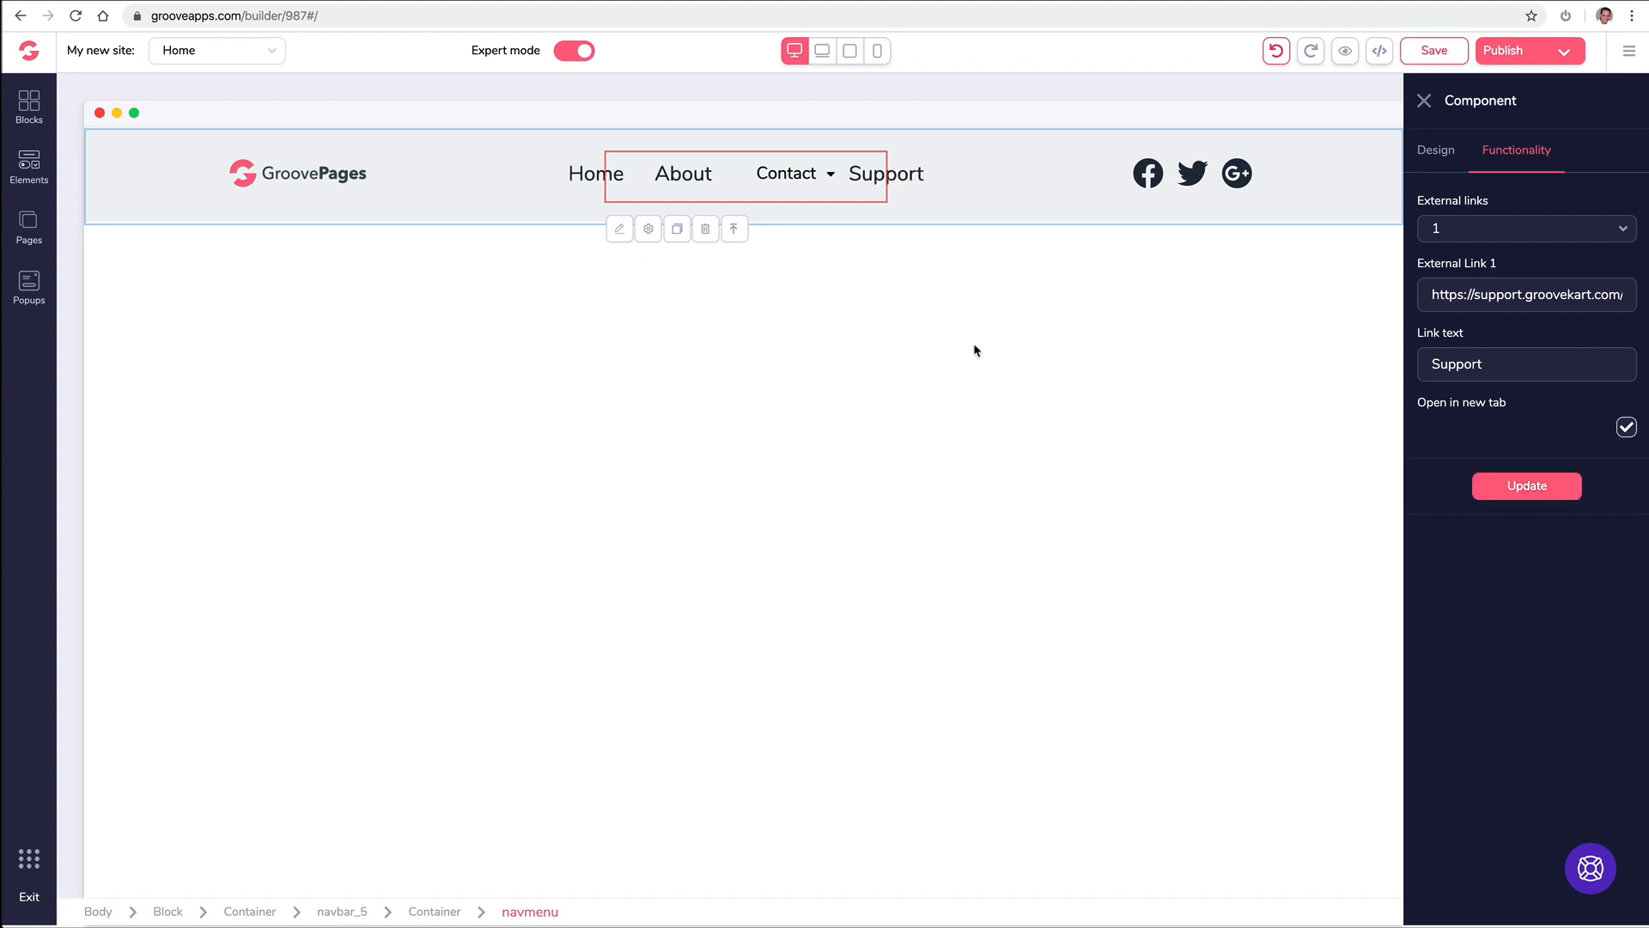
{"action": "left_click", "coordinate": [1424, 100]}
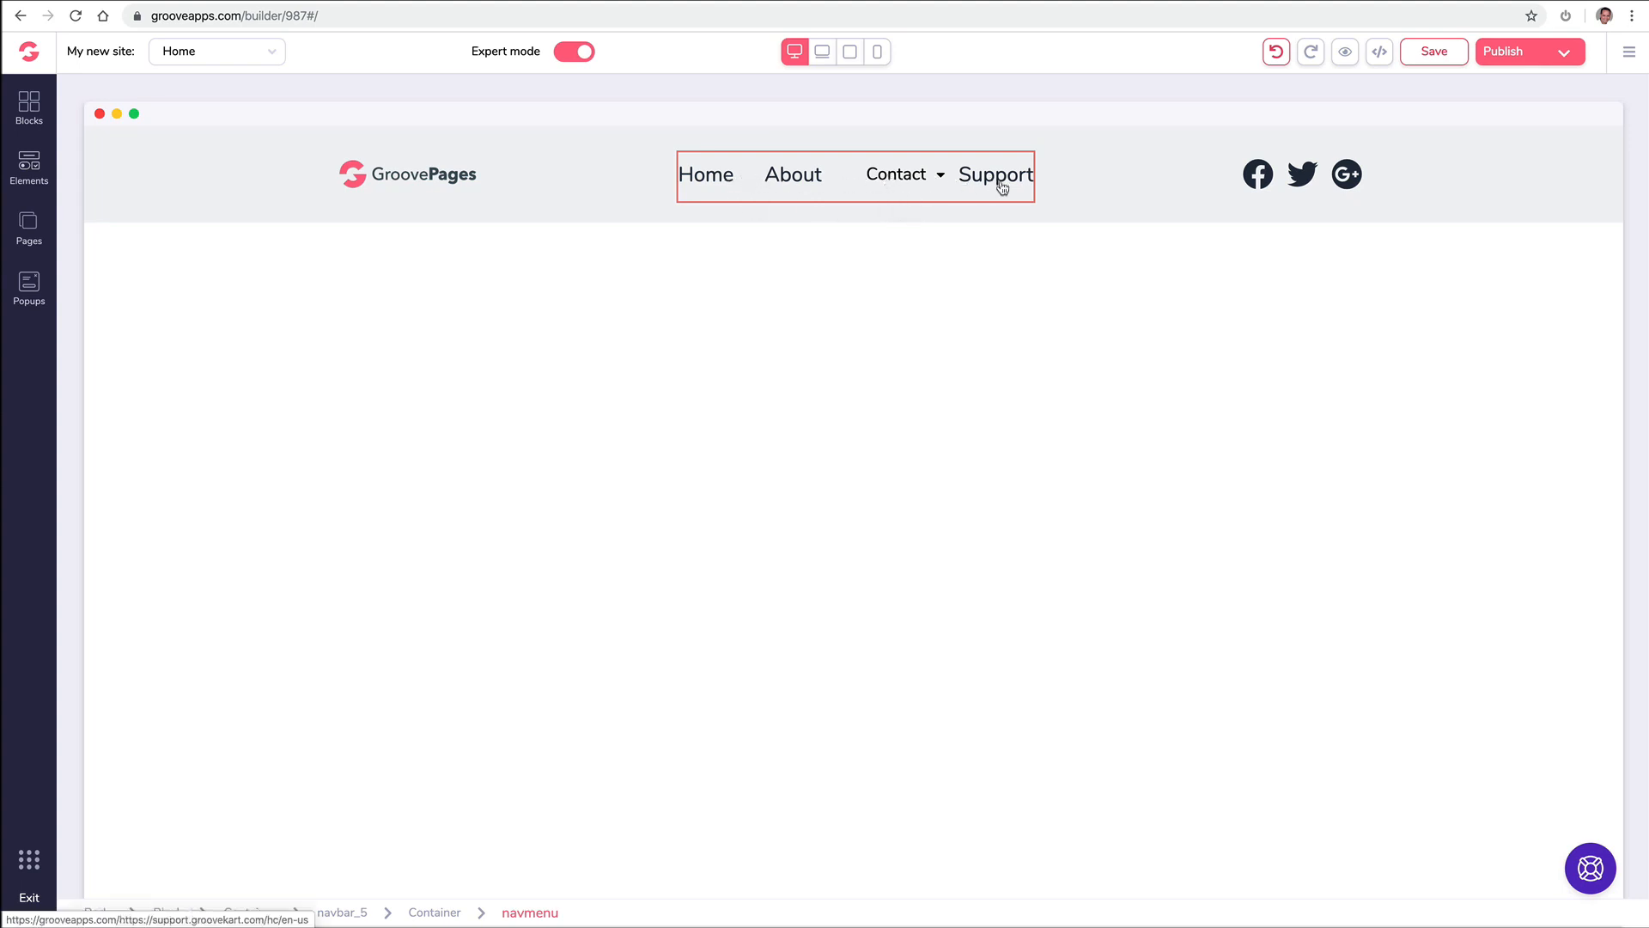
- Look over the design and functionality settings of the navigation bar's page links menu, including its text, custom attributes and external link options
{"action": "left_click", "coordinate": [701, 189]}
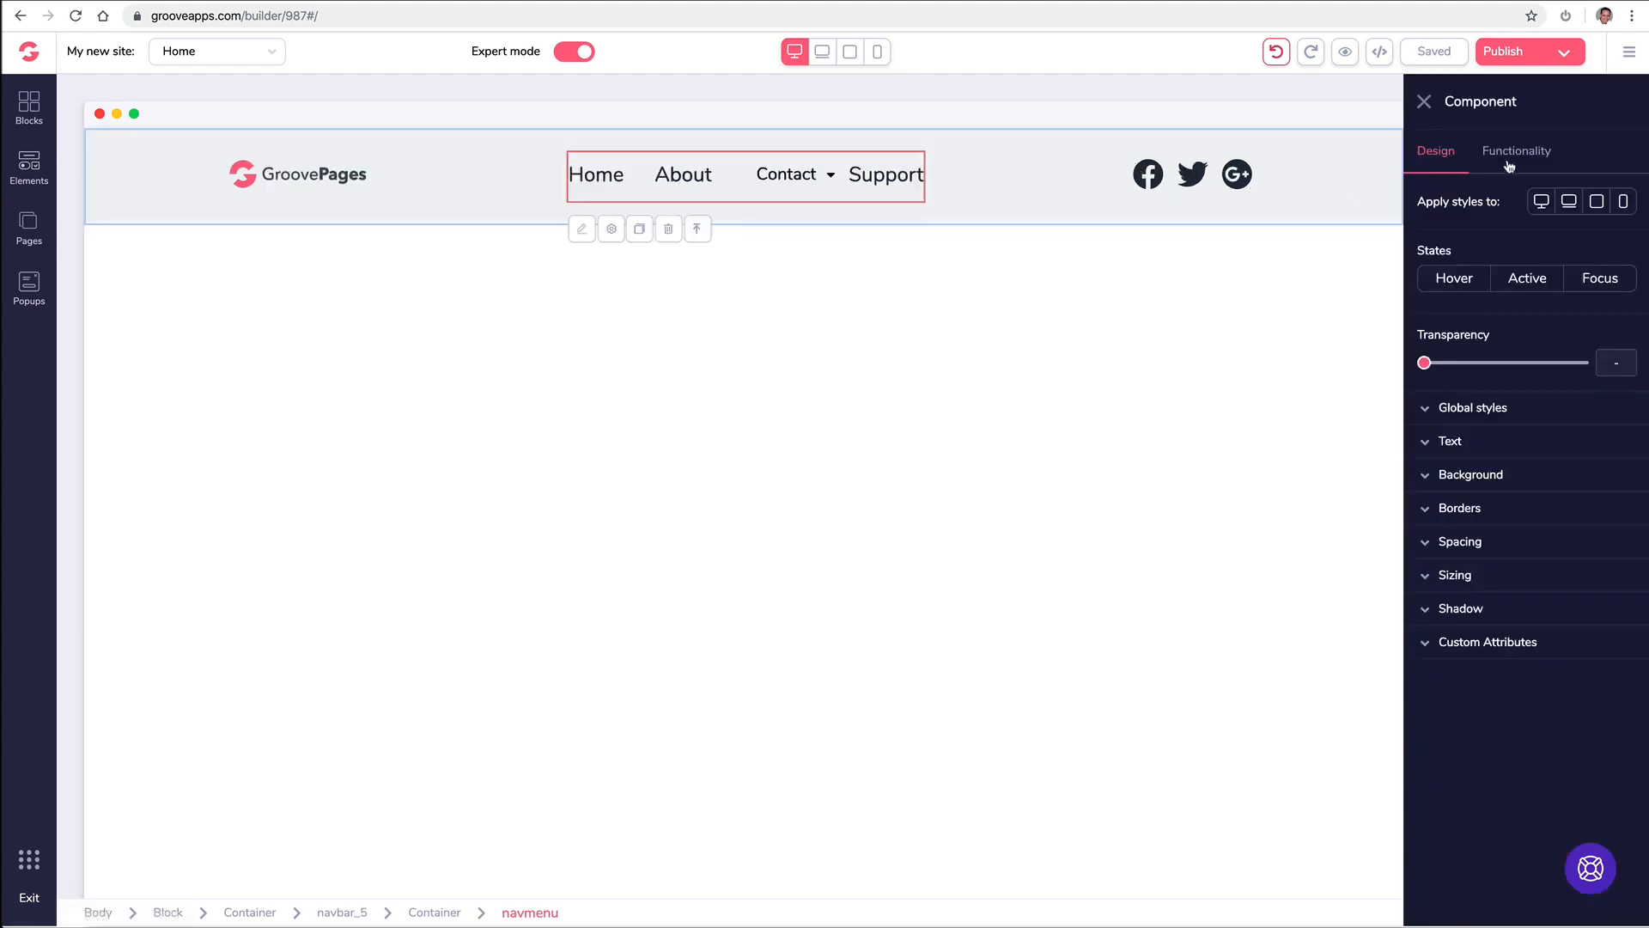
{"action": "left_click", "coordinate": [1442, 444]}
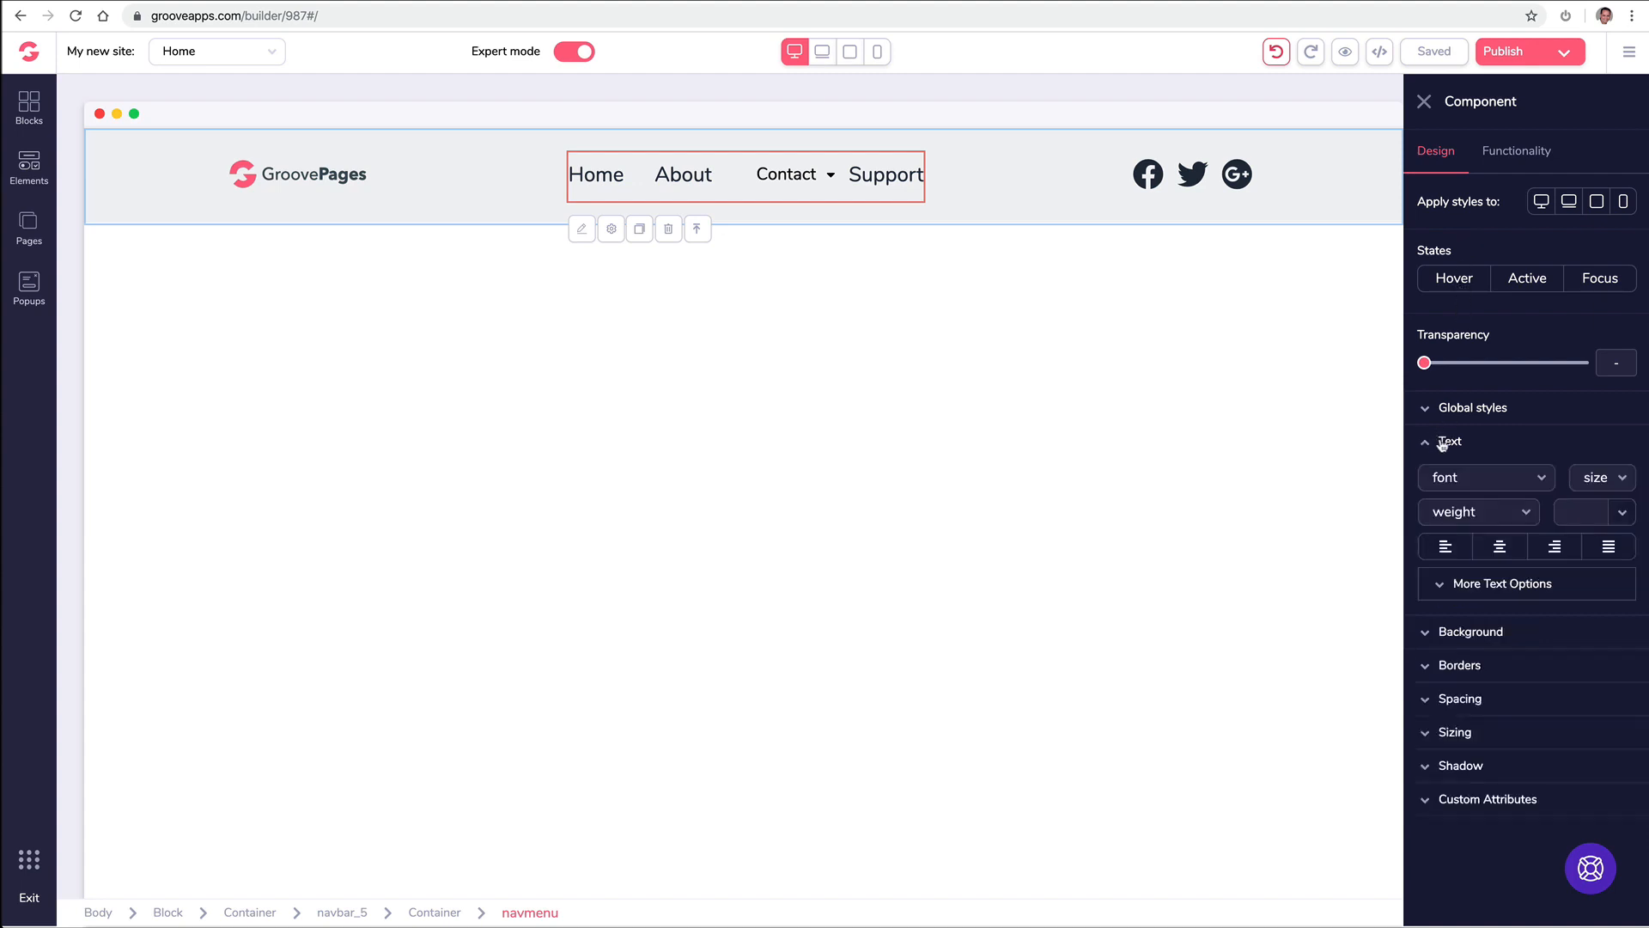
{"action": "left_click", "coordinate": [1442, 443]}
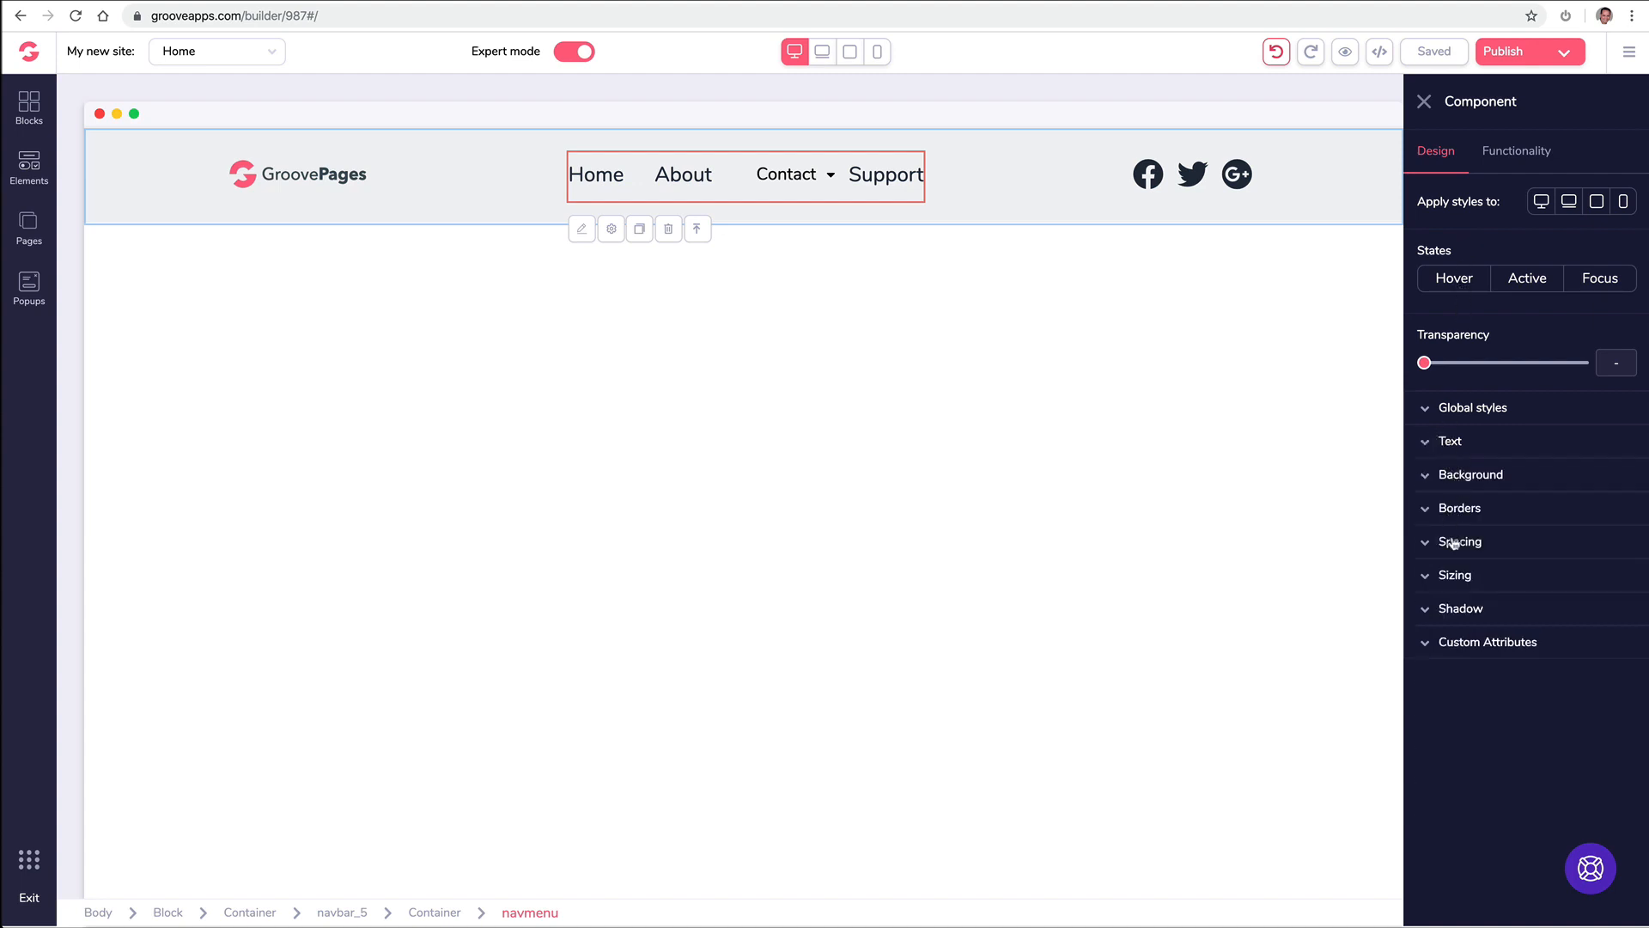
{"action": "left_click", "coordinate": [1471, 651]}
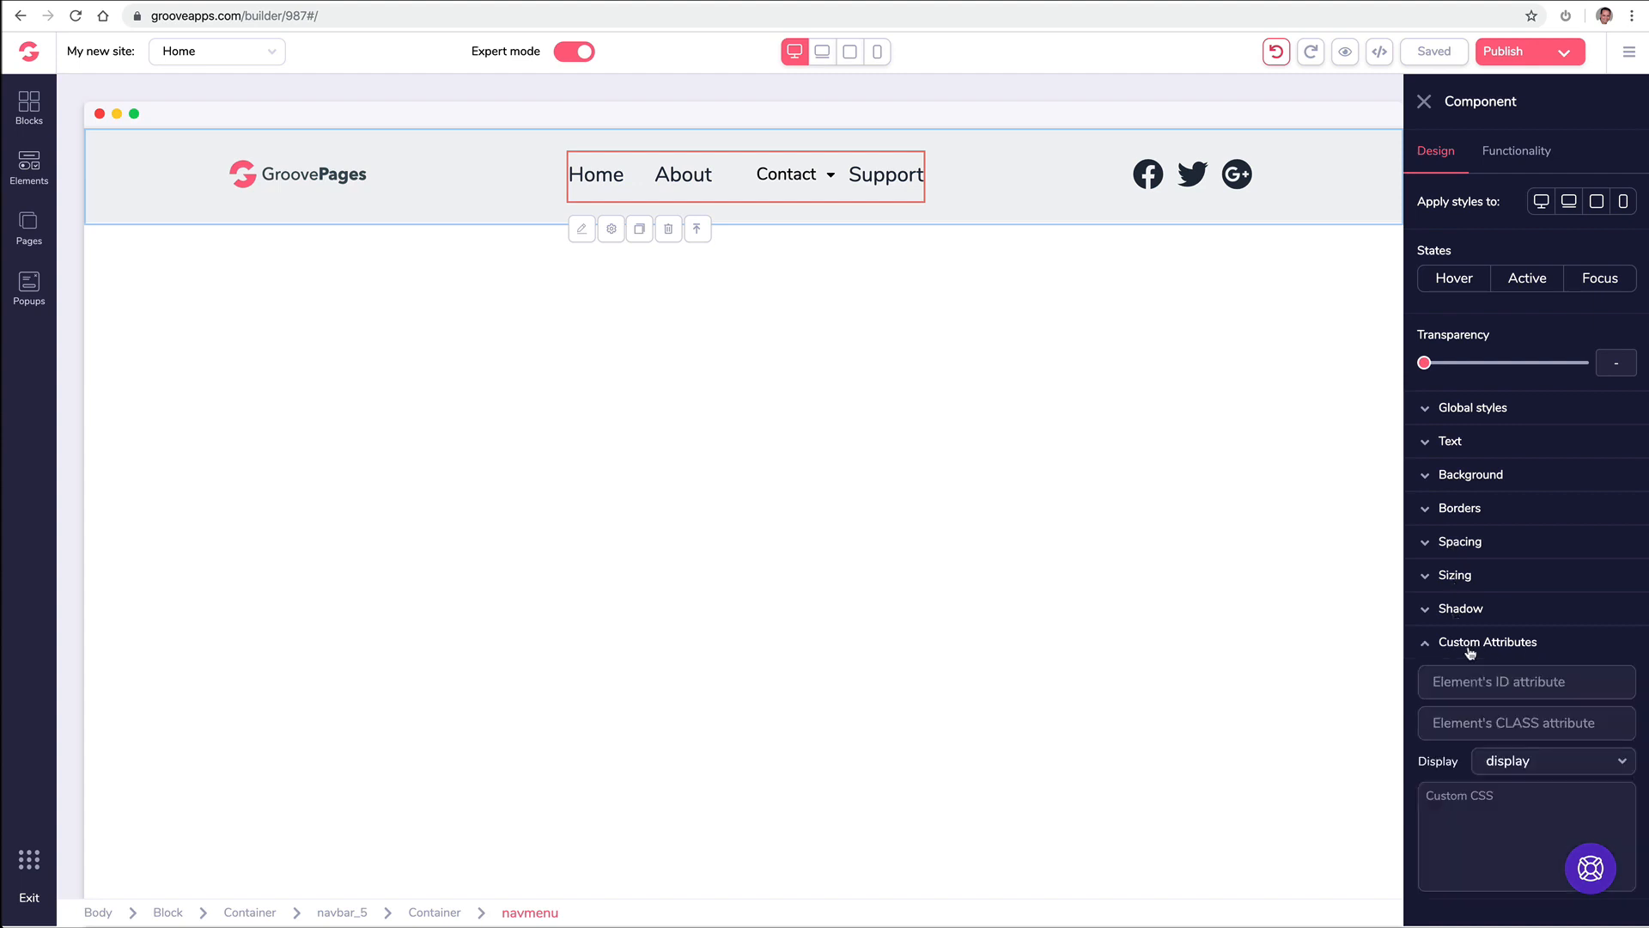
{"action": "left_click", "coordinate": [1471, 651]}
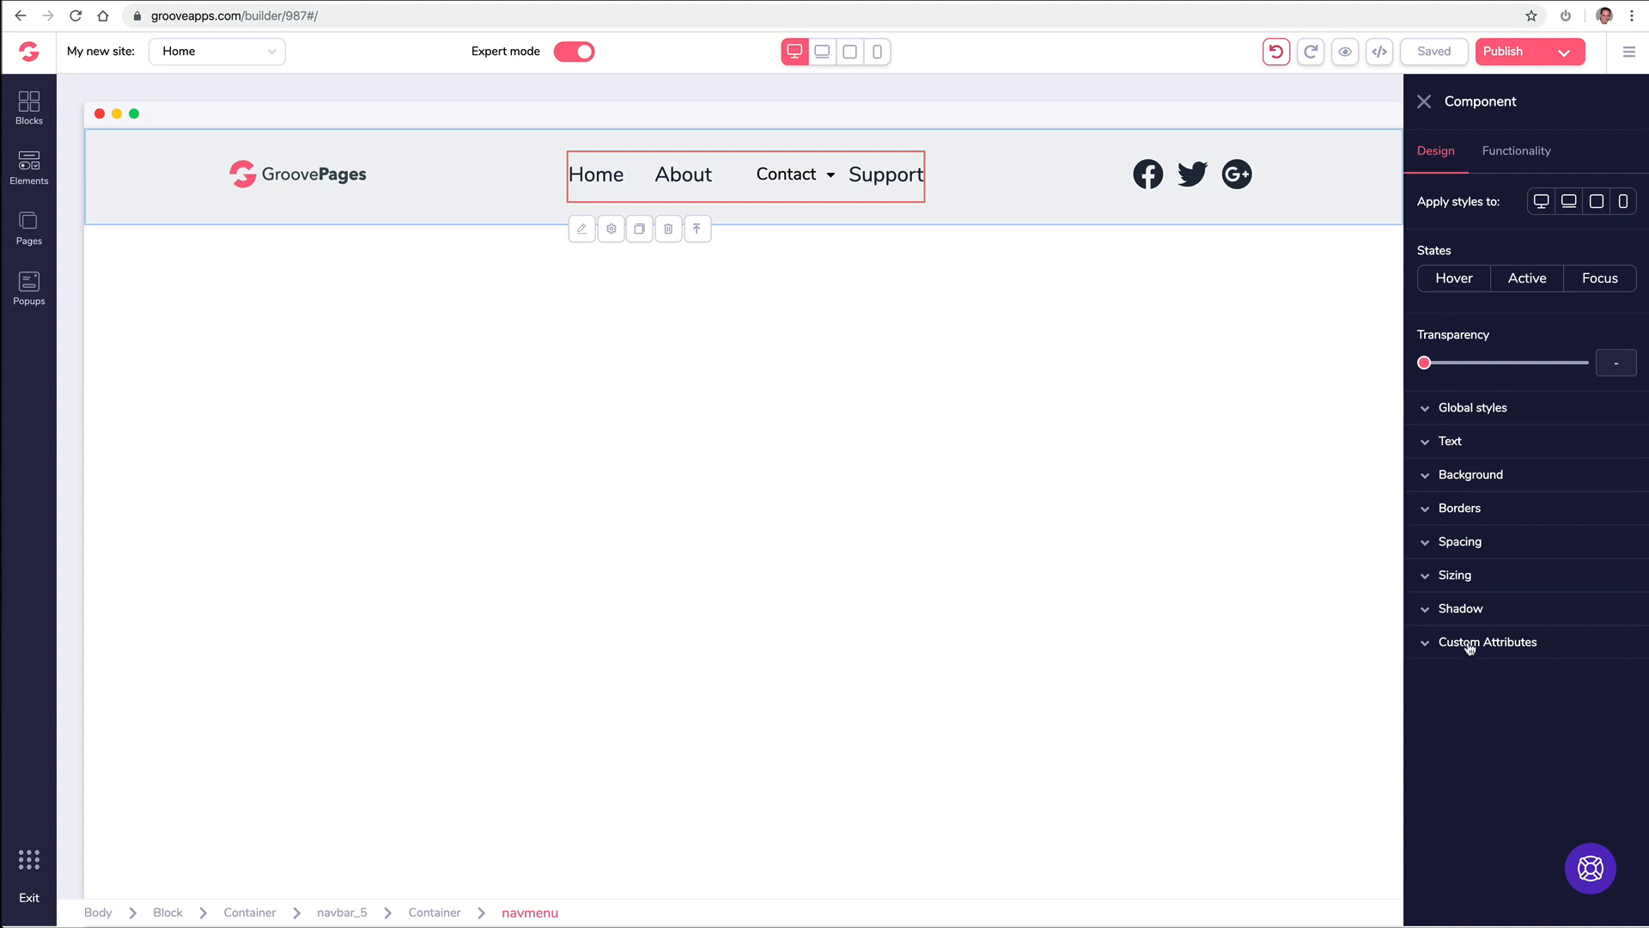
{"action": "left_click", "coordinate": [1492, 163]}
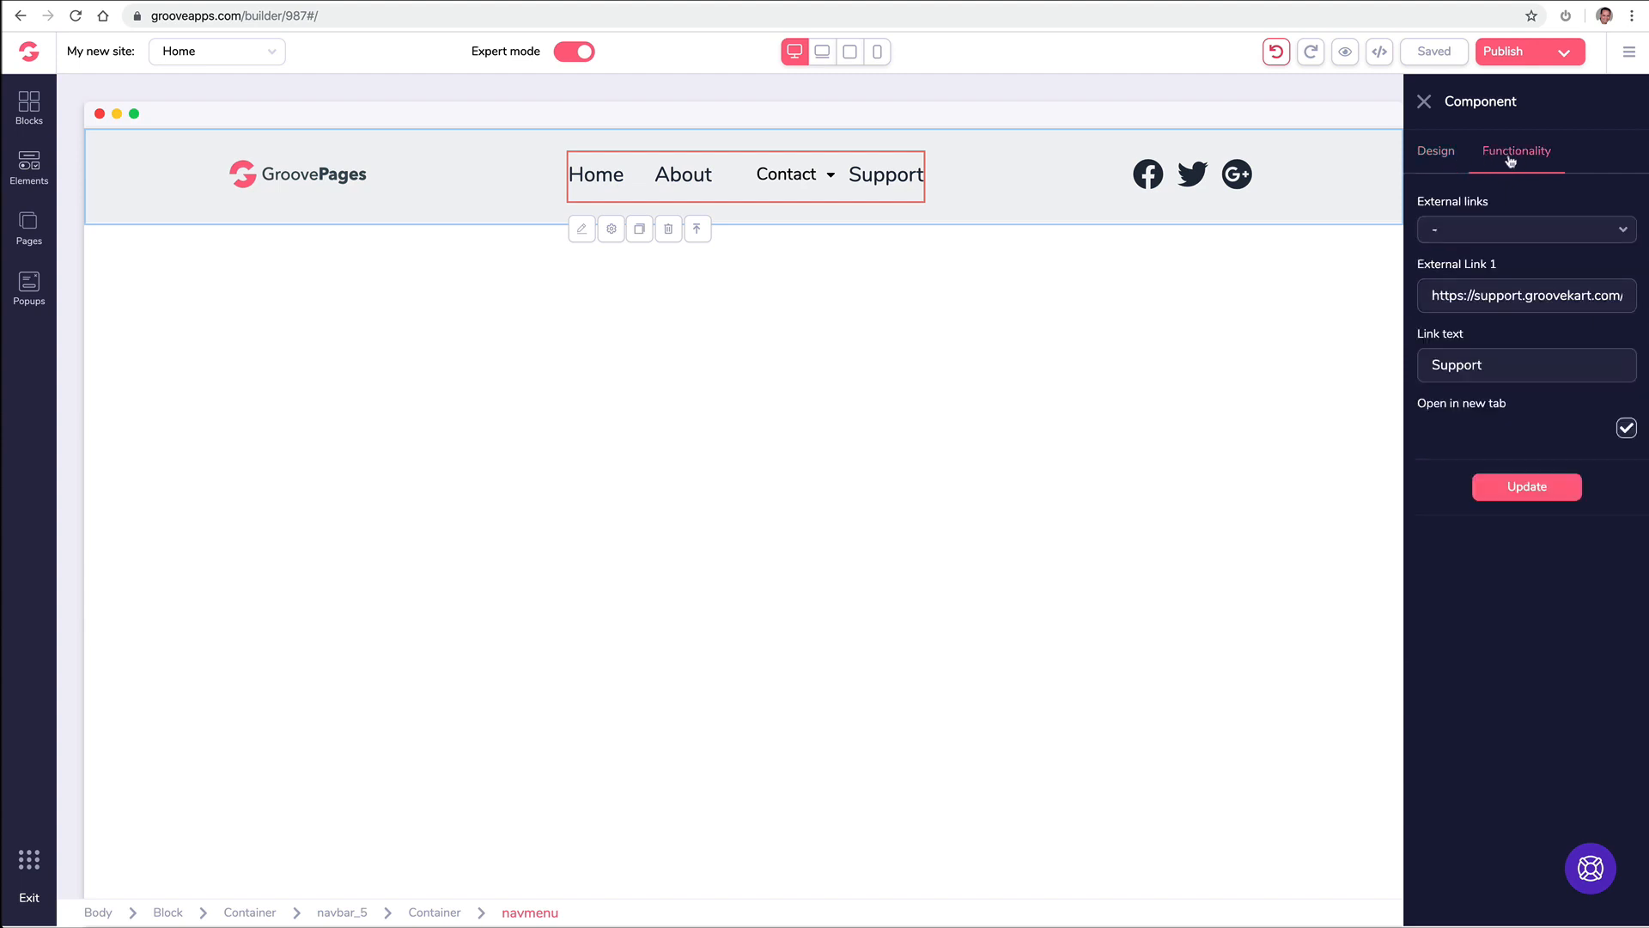
{"action": "left_click", "coordinate": [1433, 155]}
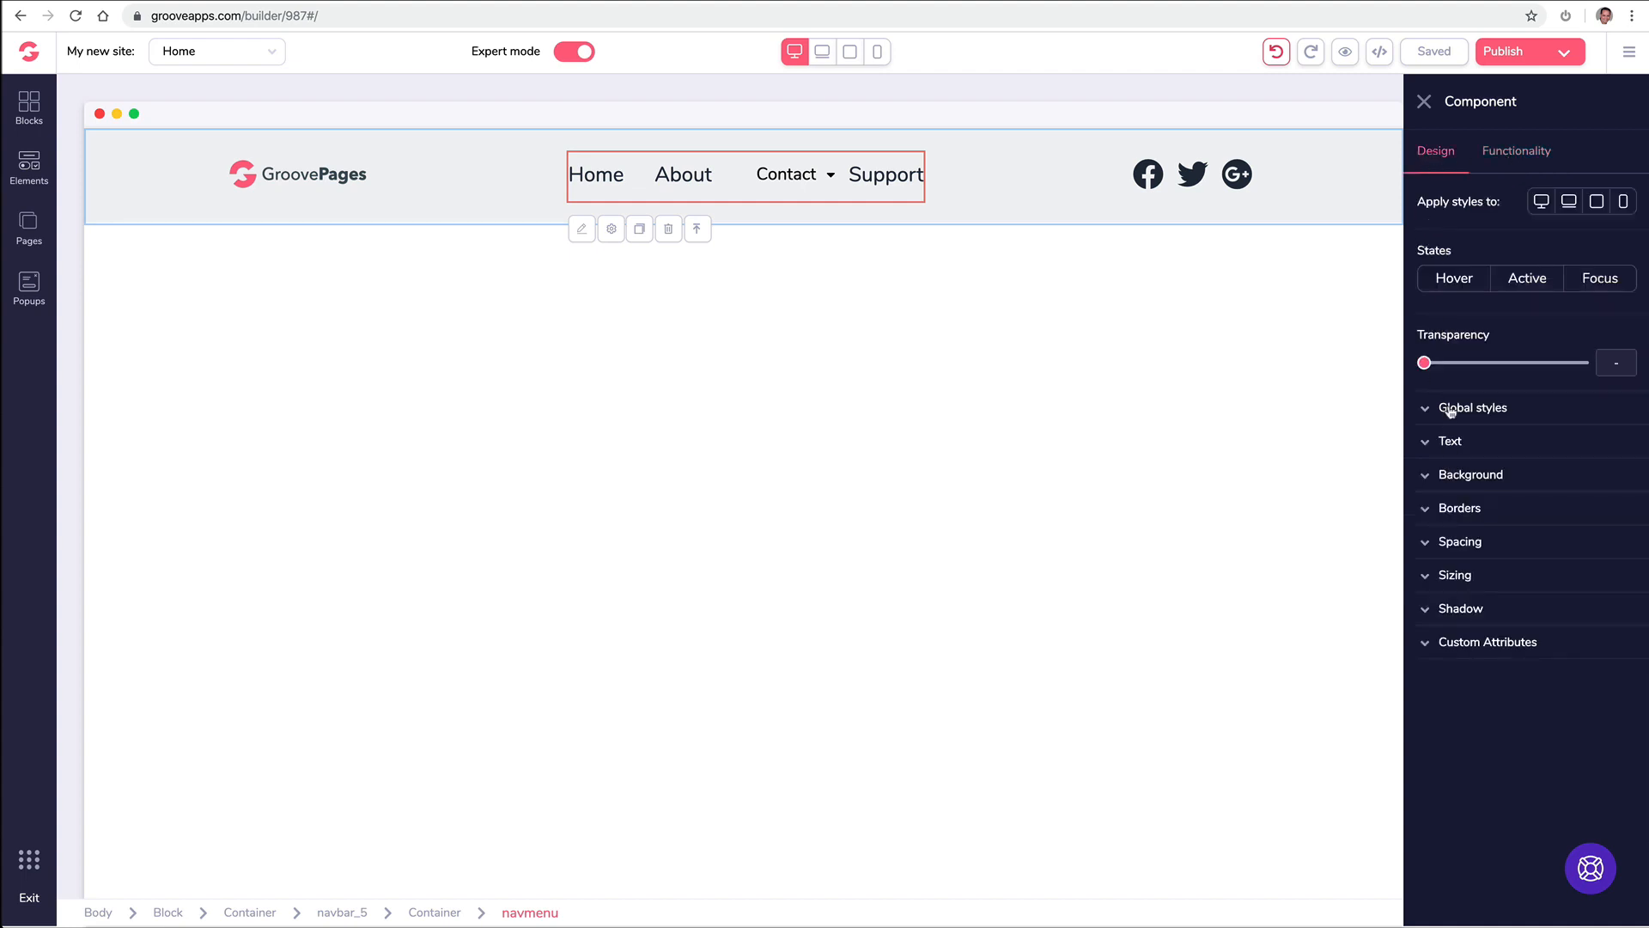
{"action": "left_click", "coordinate": [1502, 159]}
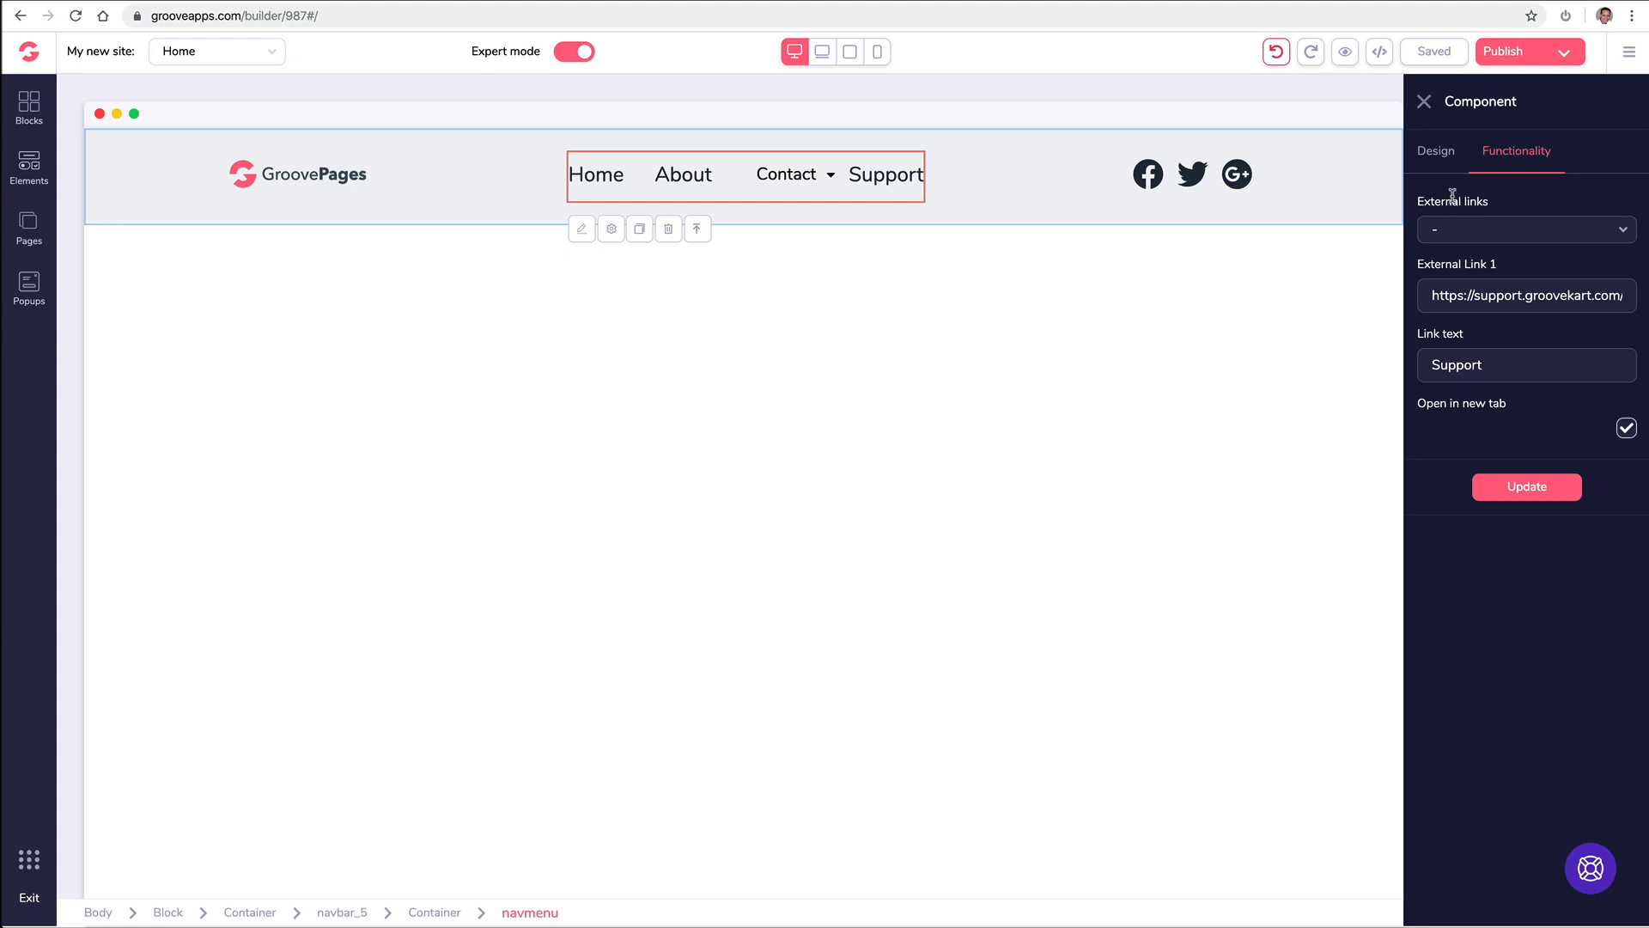
{"action": "left_click", "coordinate": [1424, 104]}
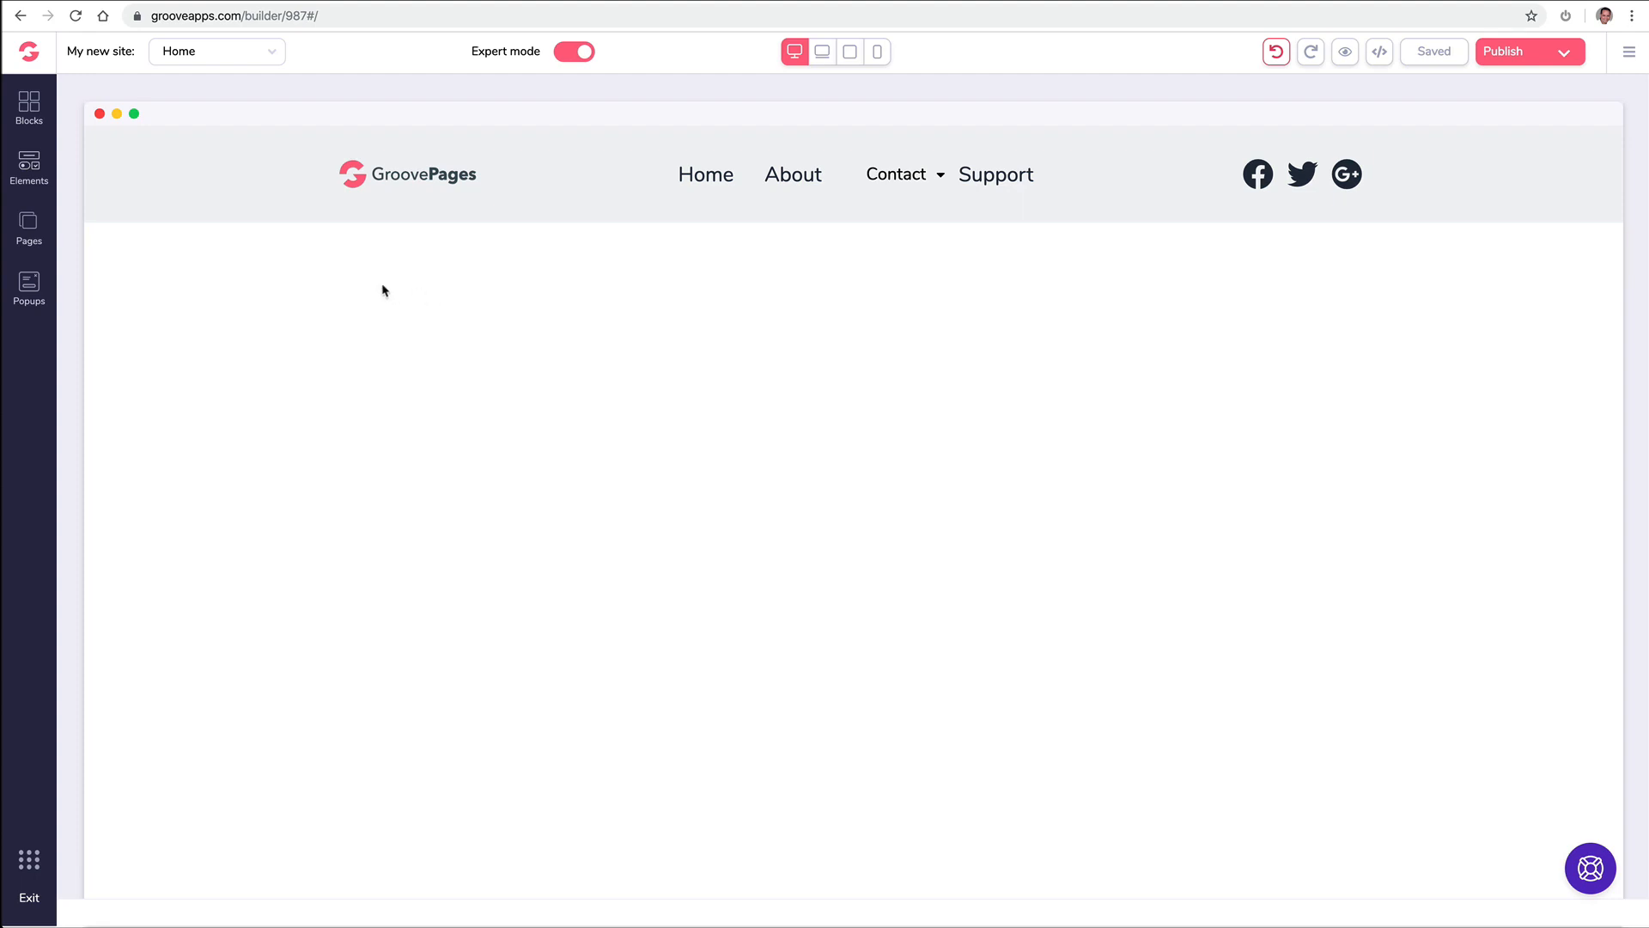
- Open the block library and look through the wireframe Countdown blocks
{"action": "left_click", "coordinate": [28, 107]}
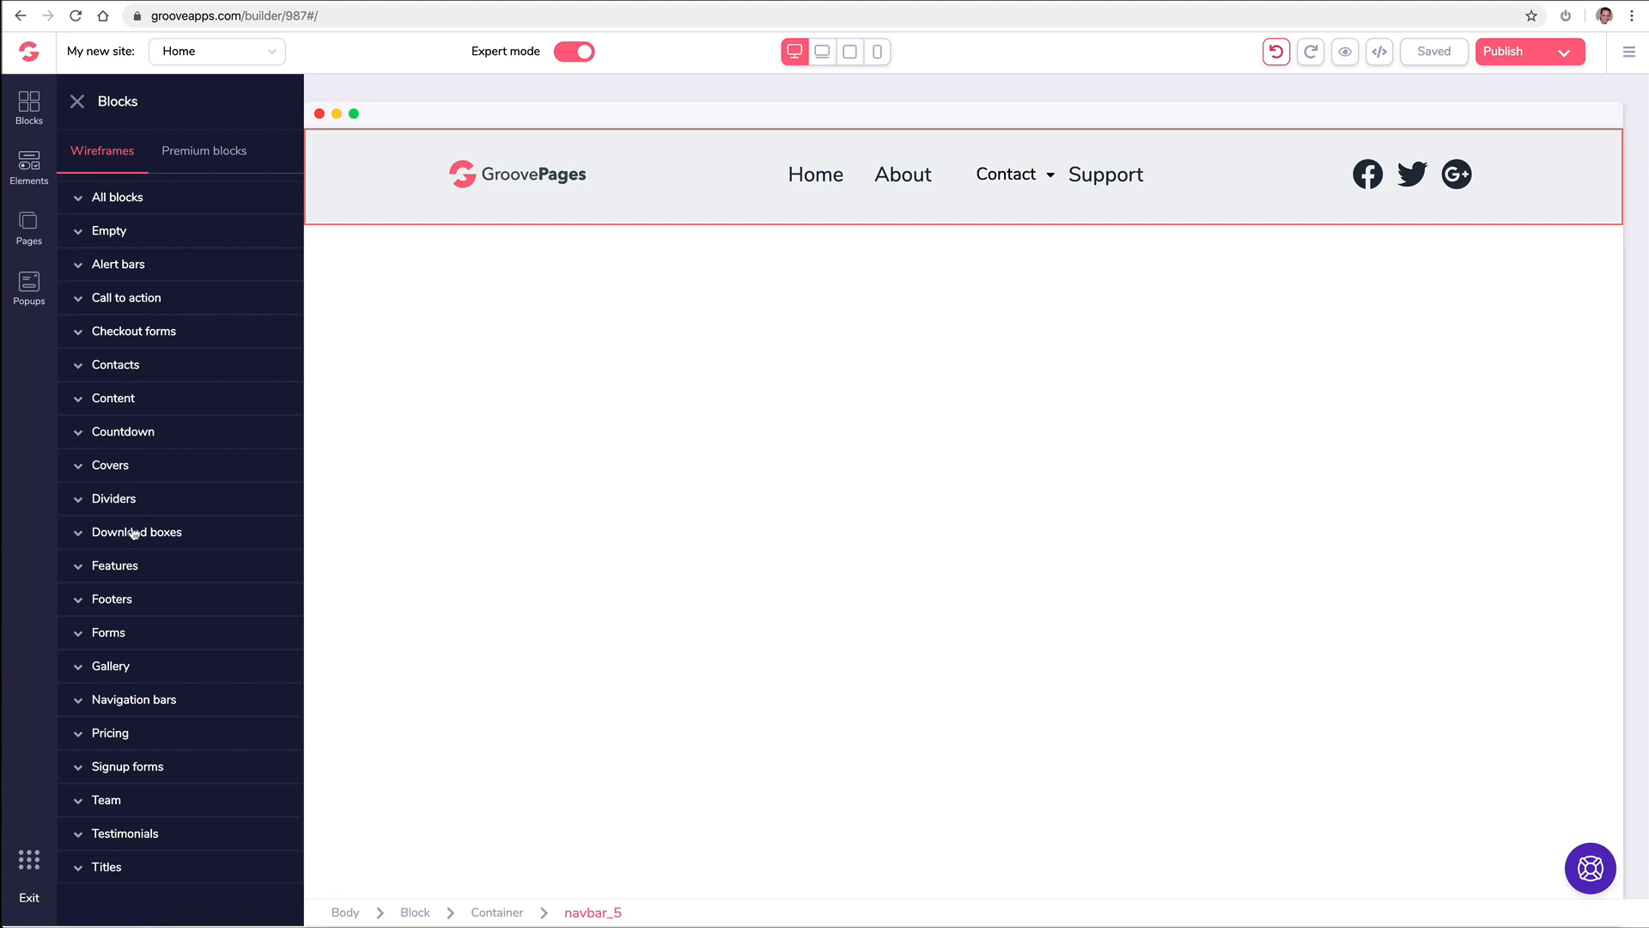
{"action": "left_click", "coordinate": [165, 432]}
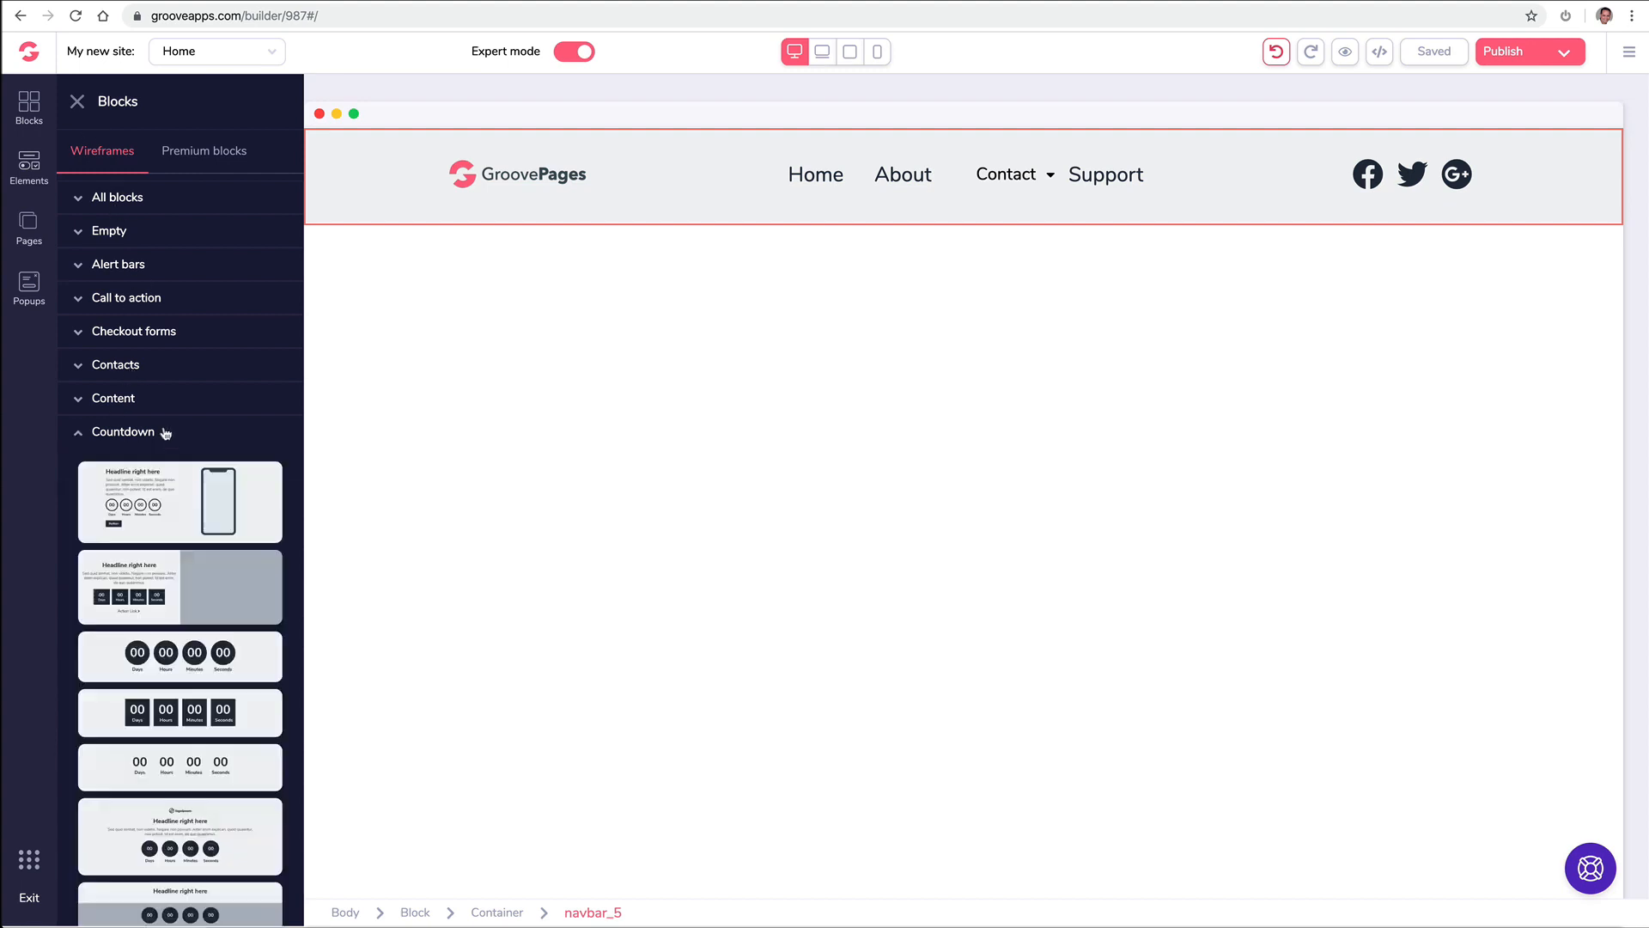
{"action": "scroll", "coordinate": [165, 432], "scroll_direction": "down", "scroll_amount": 3}
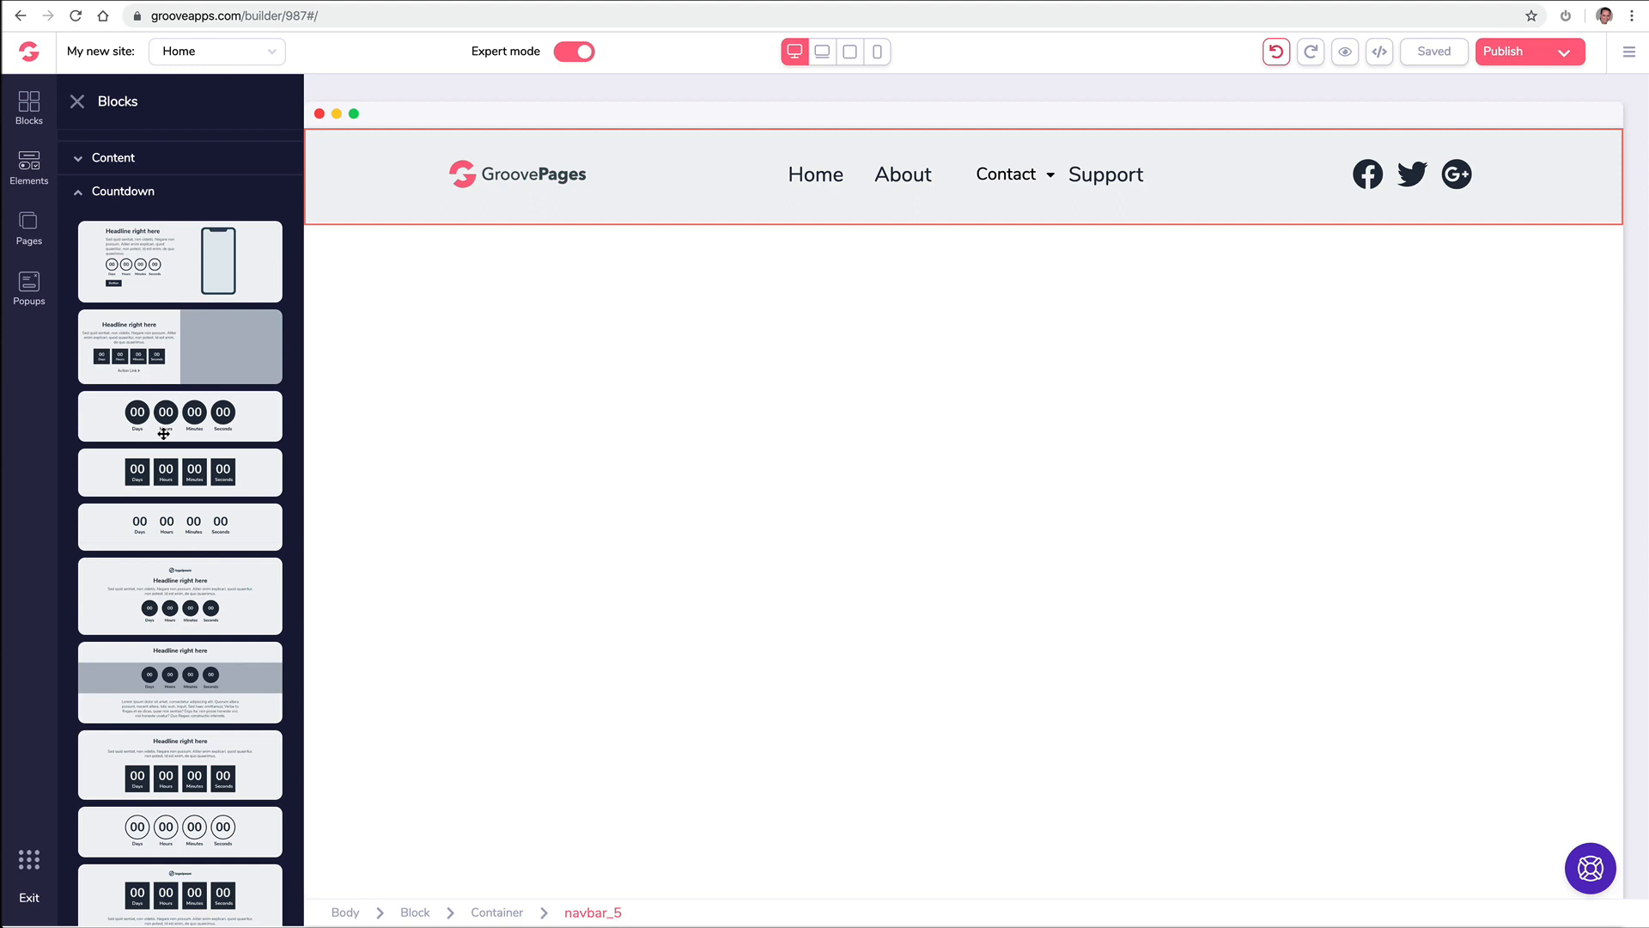
{"action": "scroll", "coordinate": [163, 433], "scroll_direction": "up", "scroll_amount": 3}
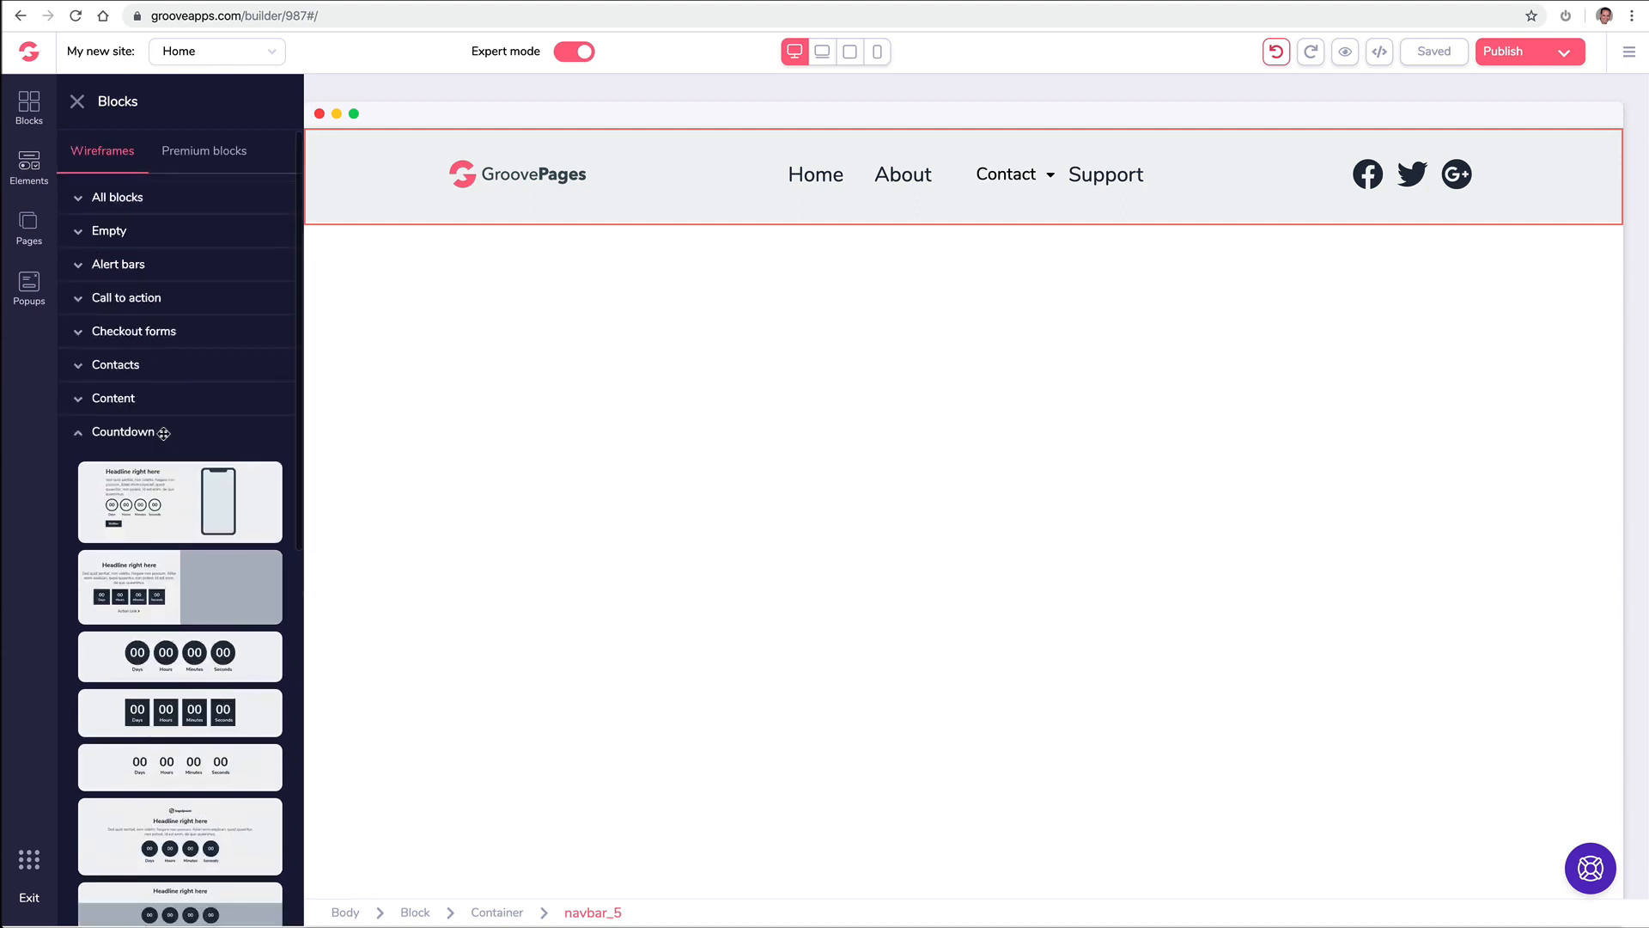
{"action": "left_click", "coordinate": [96, 436]}
- Add the premium purple alert bar with attention text and a countdown timer above the navigation bar
{"action": "left_click", "coordinate": [201, 155]}
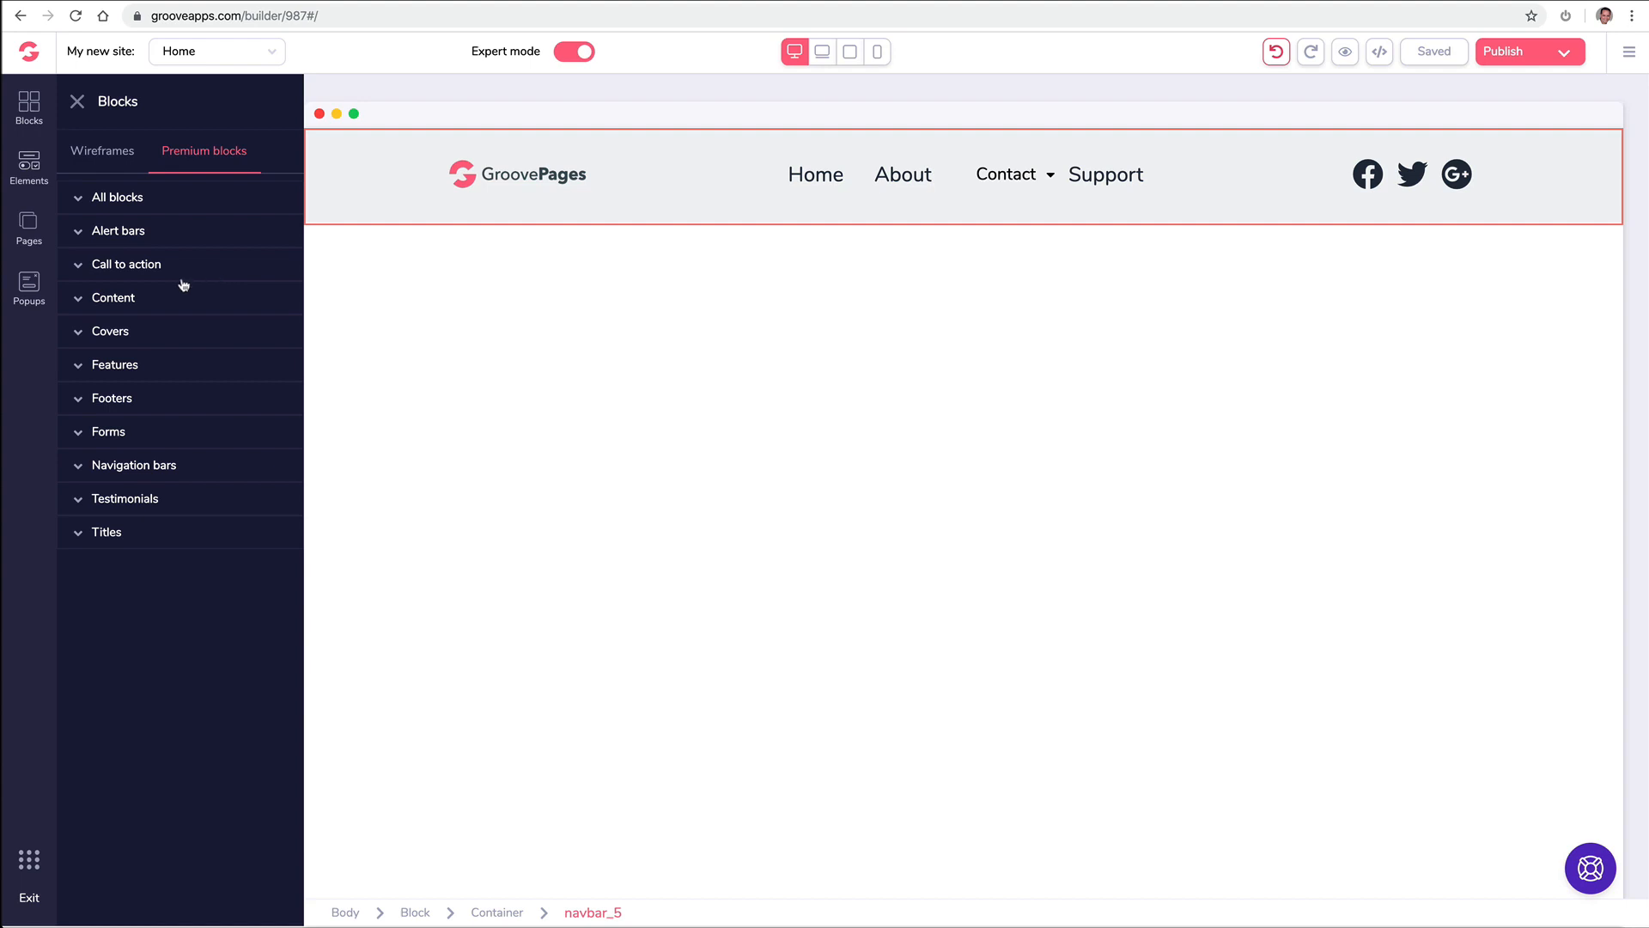
{"action": "left_click", "coordinate": [164, 231]}
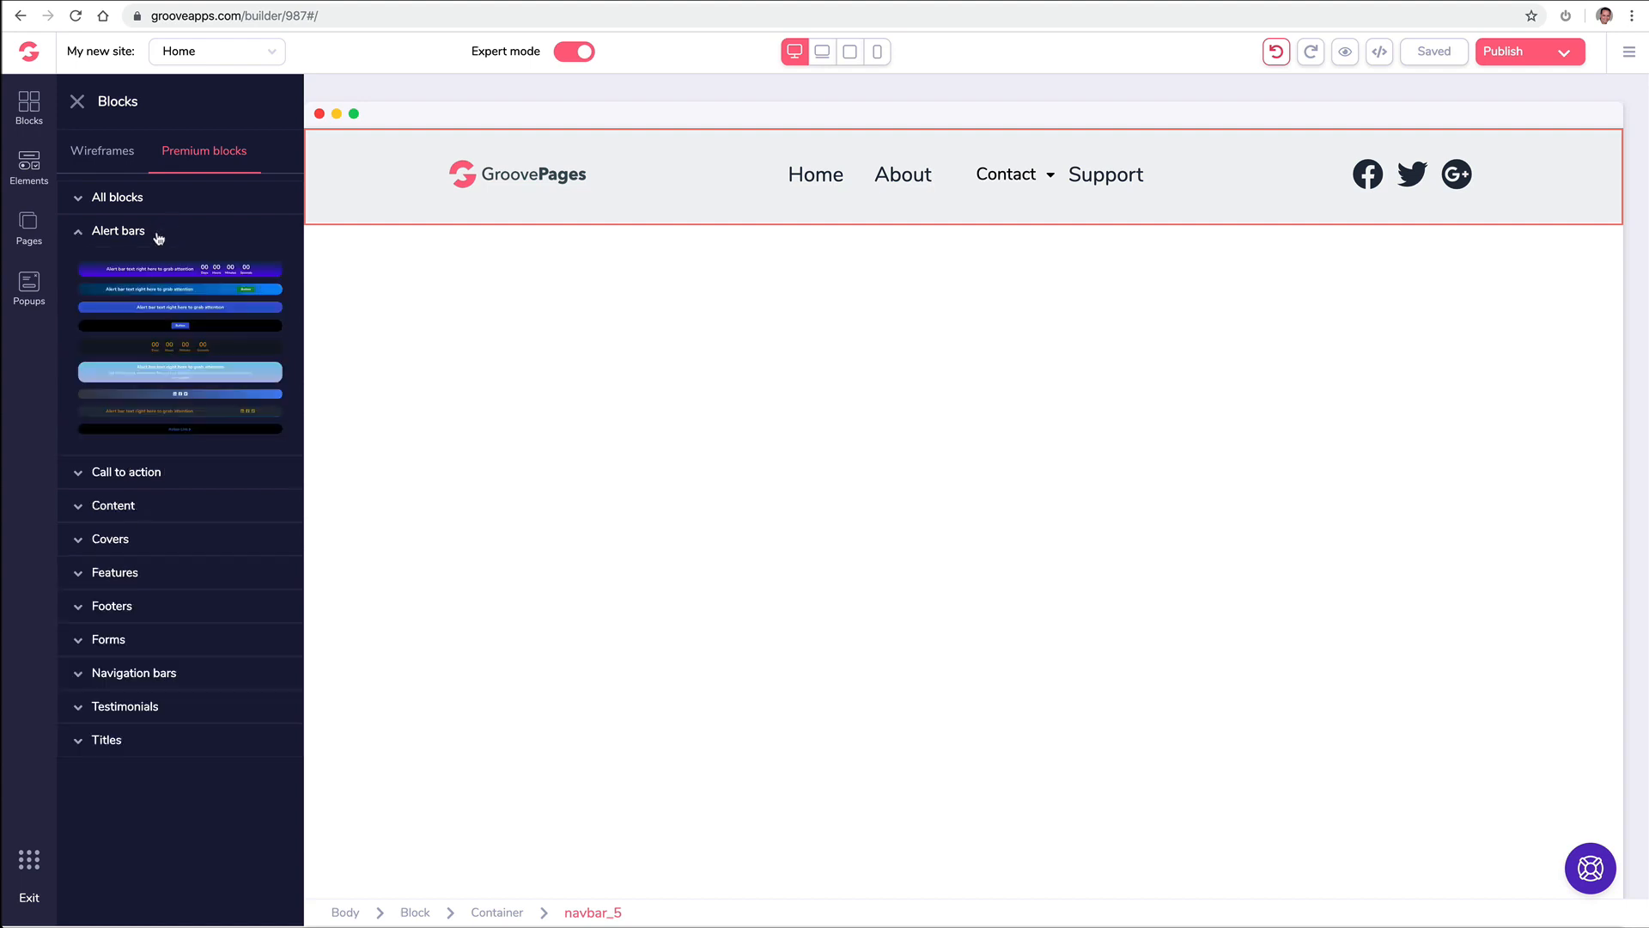
{"action": "left_click_drag", "start_coordinate": [197, 269], "coordinate": [699, 140]}
{"action": "left_click_drag", "start_coordinate": [244, 266], "coordinate": [804, 139]}
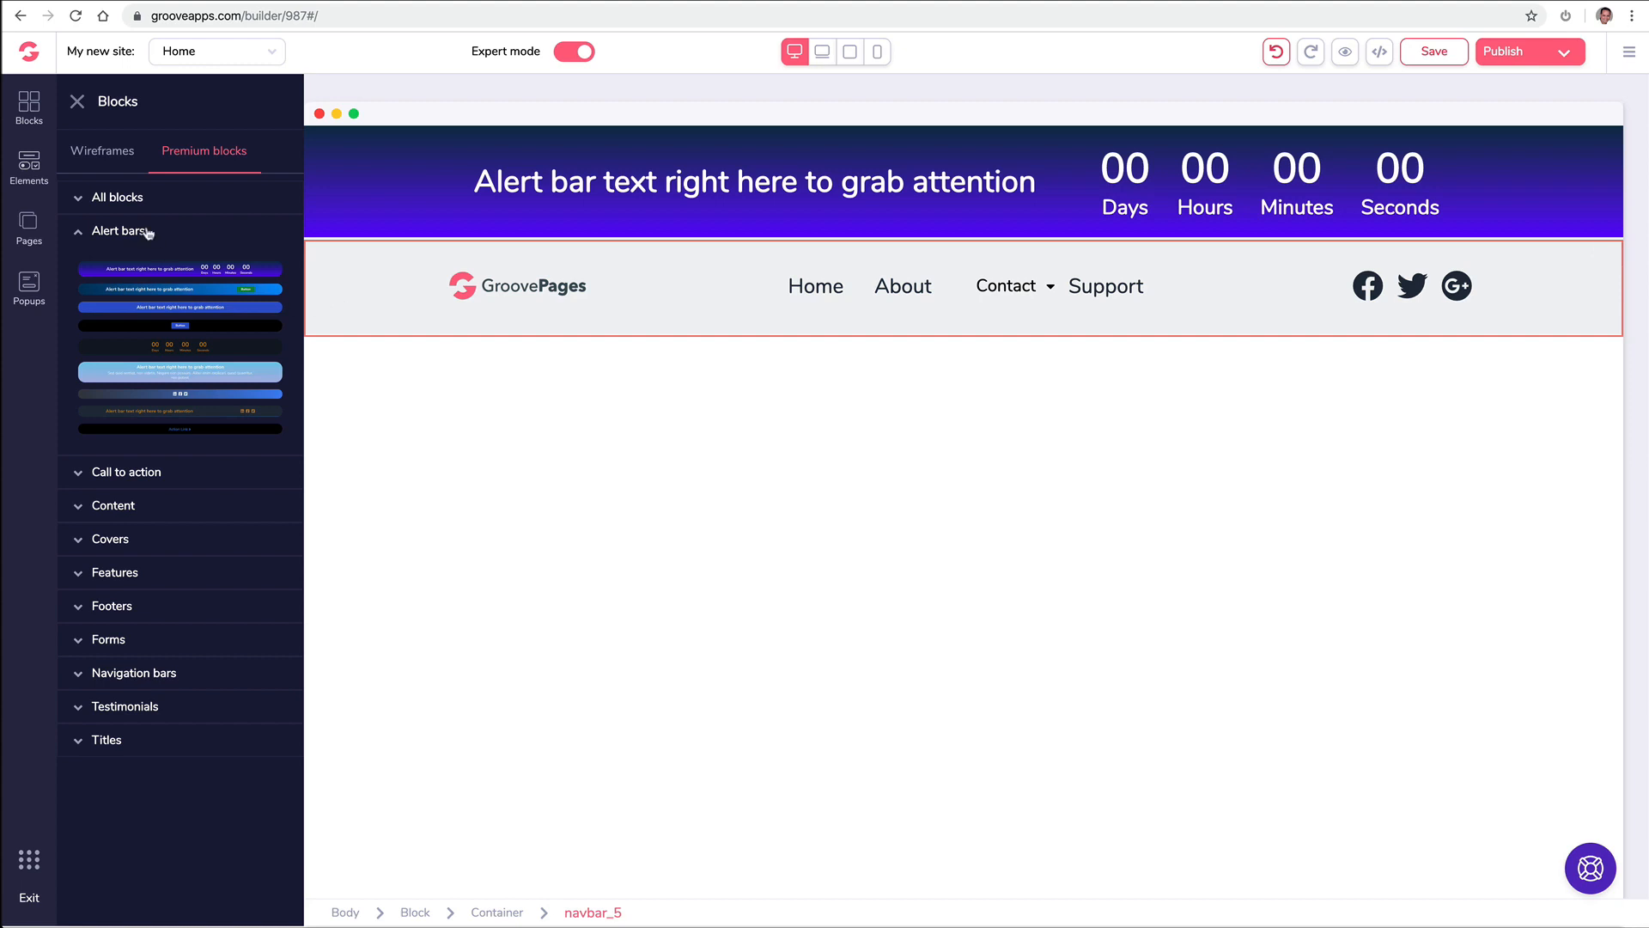
- Add the premium cover with the code-screen background and white headline card directly below the navigation bar
{"action": "left_click", "coordinate": [113, 231]}
{"action": "left_click", "coordinate": [137, 341]}
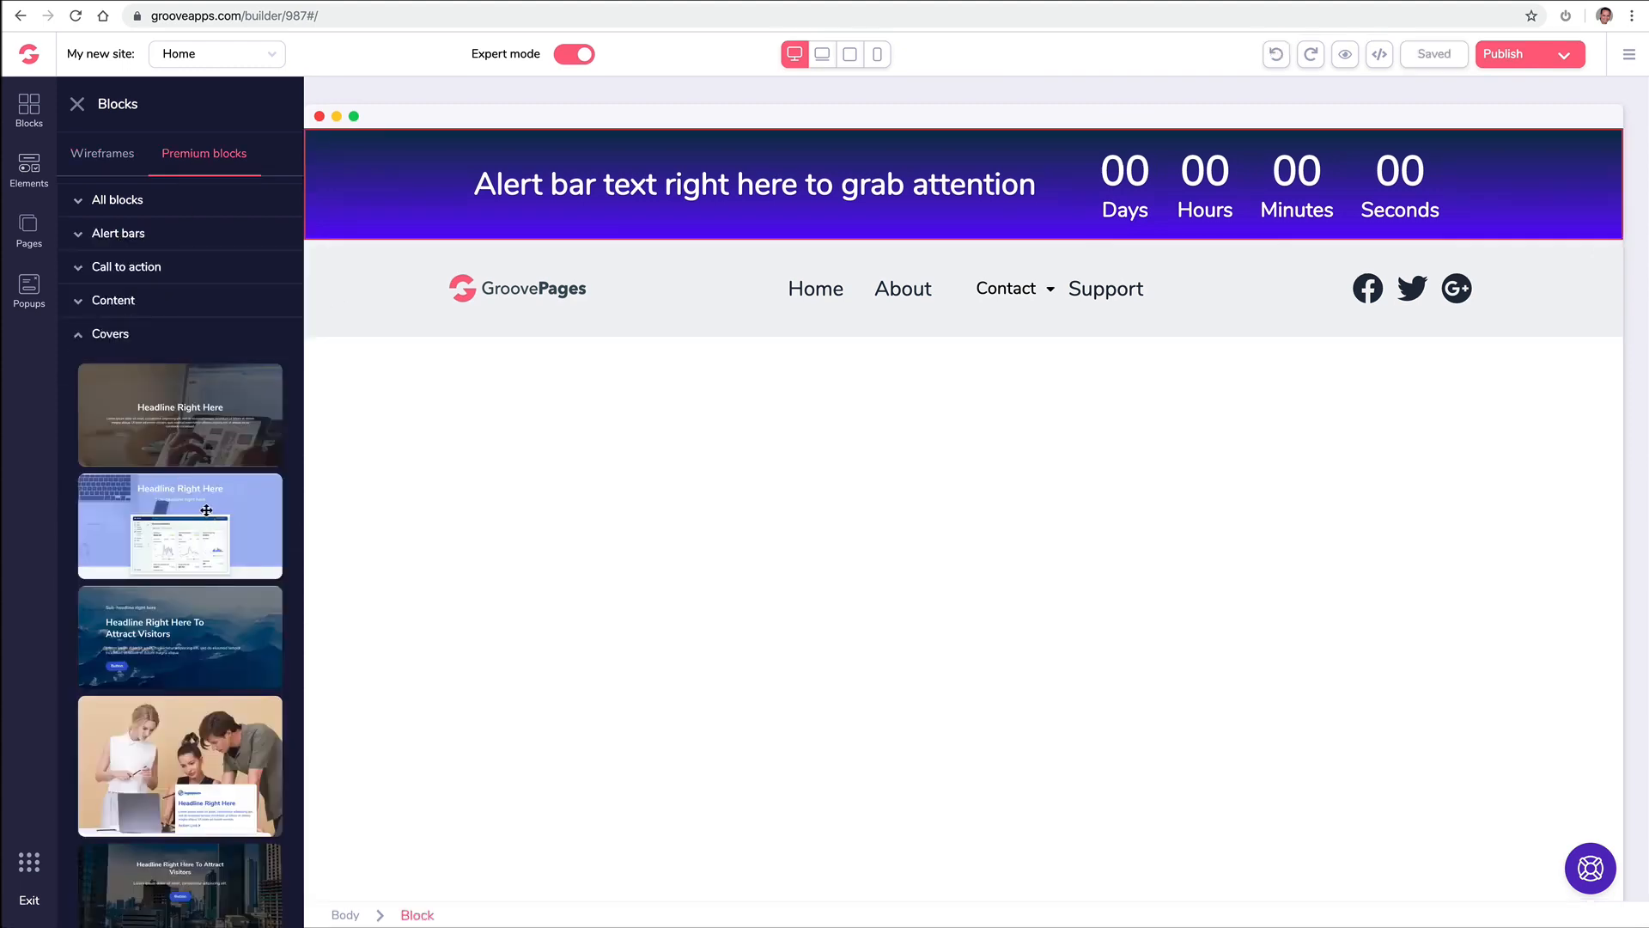
{"action": "scroll", "coordinate": [208, 513], "scroll_direction": "down", "scroll_amount": 5}
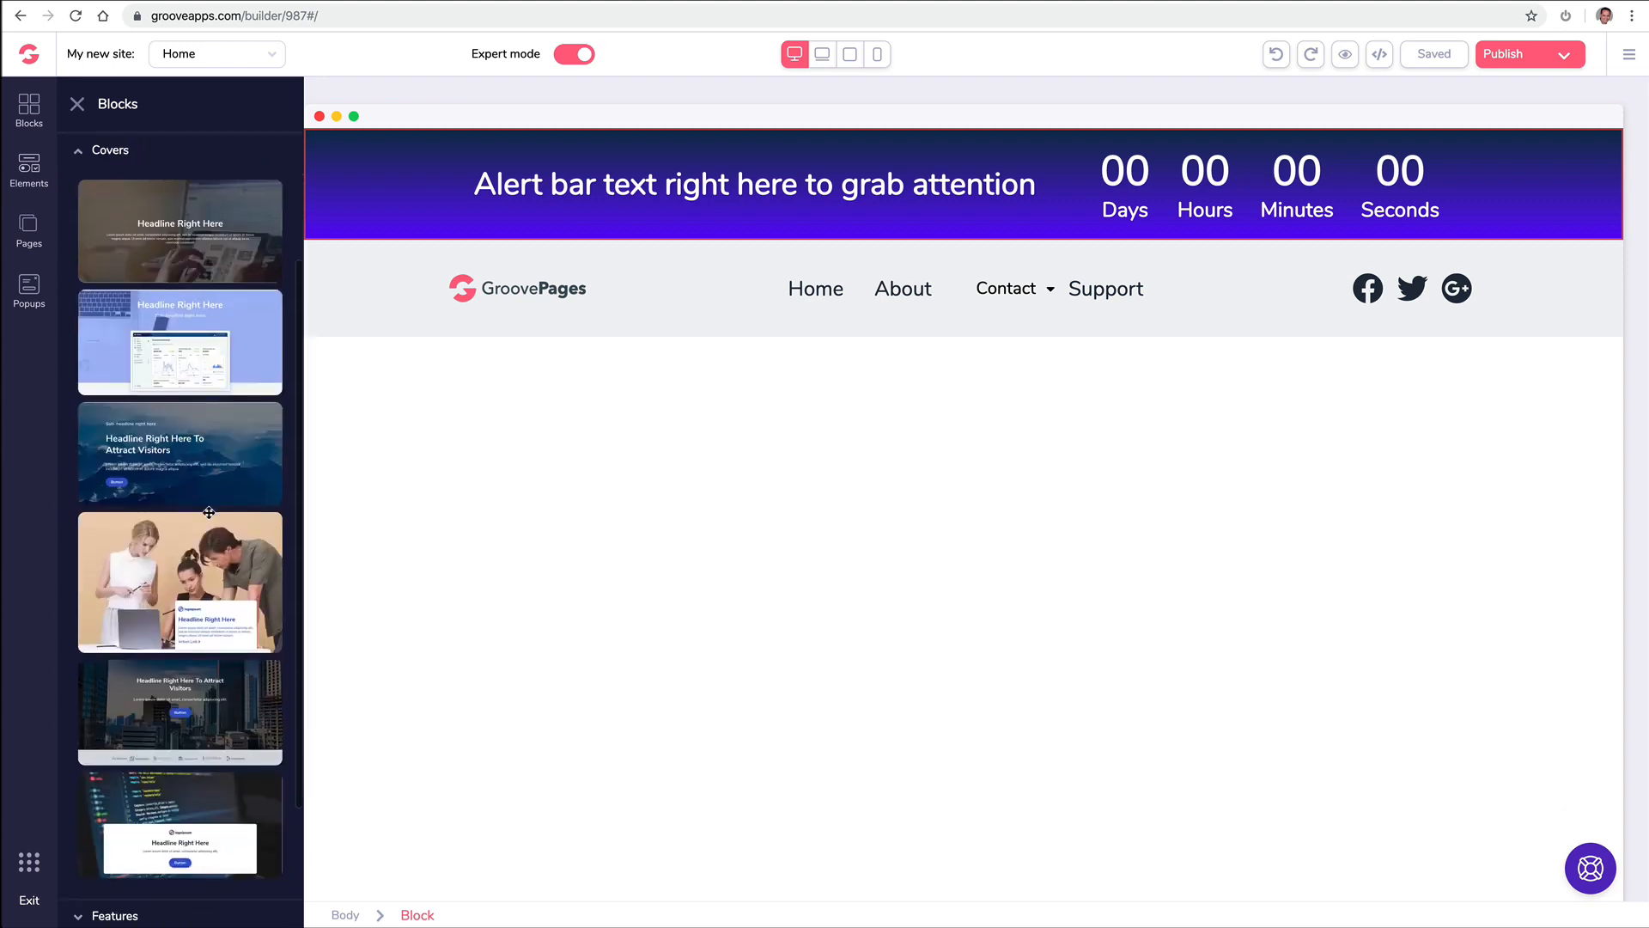
{"action": "left_click_drag", "start_coordinate": [196, 681], "coordinate": [730, 408]}
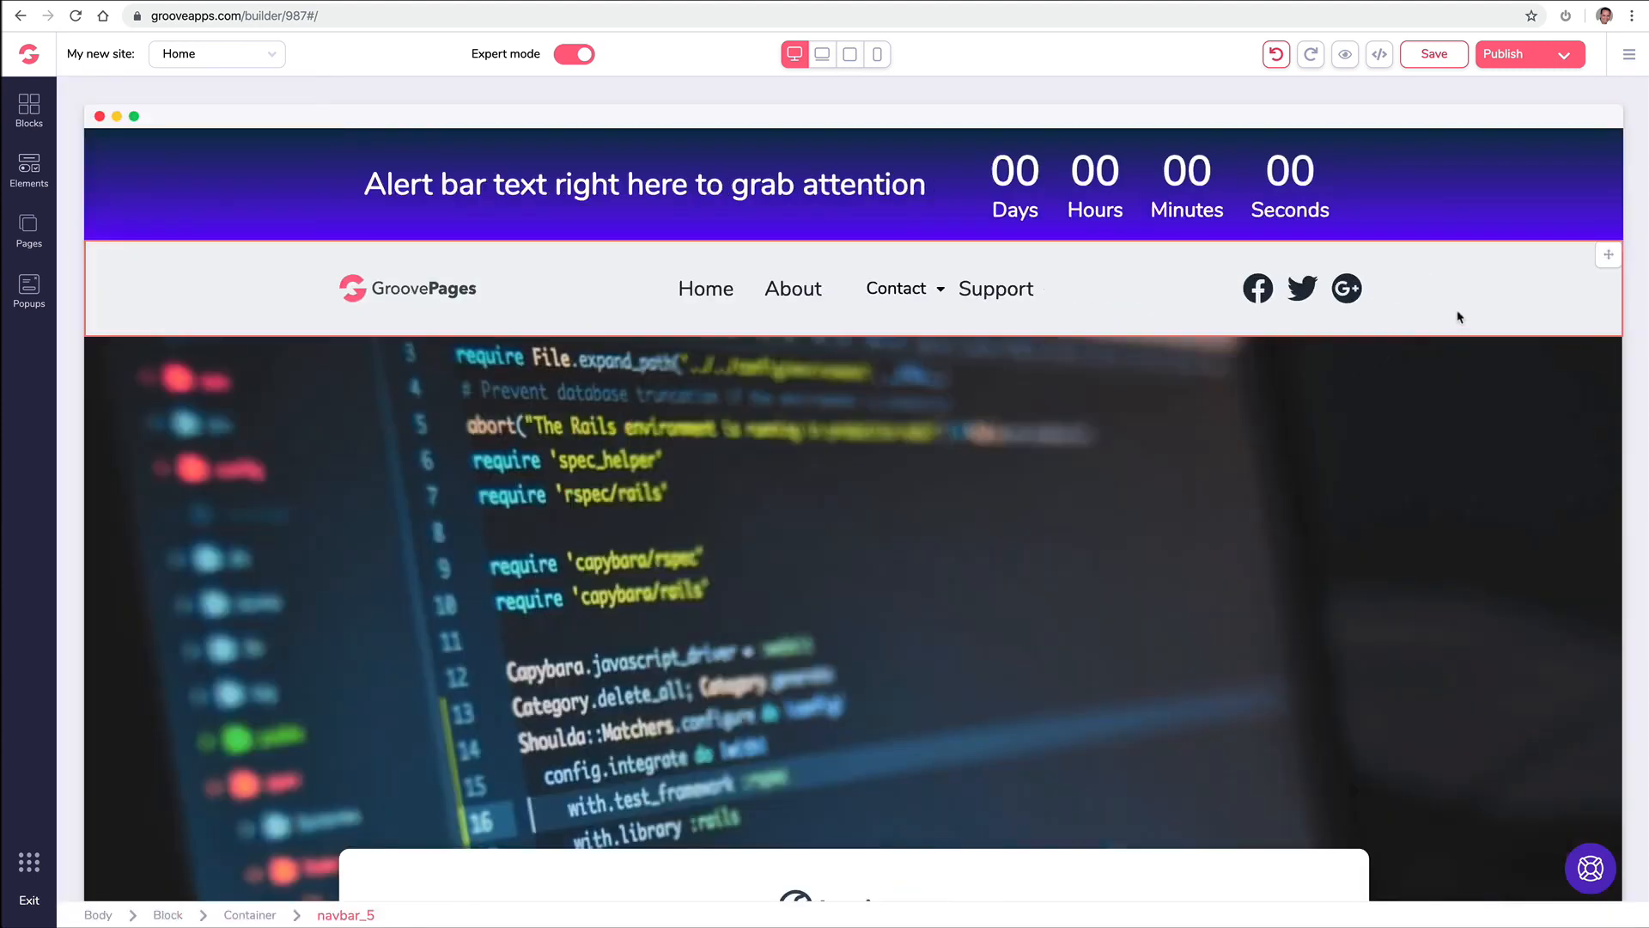
{"action": "mouse_move", "coordinate": [1610, 147]}
{"action": "left_mouse_down"}
{"action": "mouse_move", "coordinate": [1570, 251]}
{"action": "mouse_move", "coordinate": [1594, 243]}
{"action": "mouse_move", "coordinate": [1598, 146]}
{"action": "left_mouse_up"}
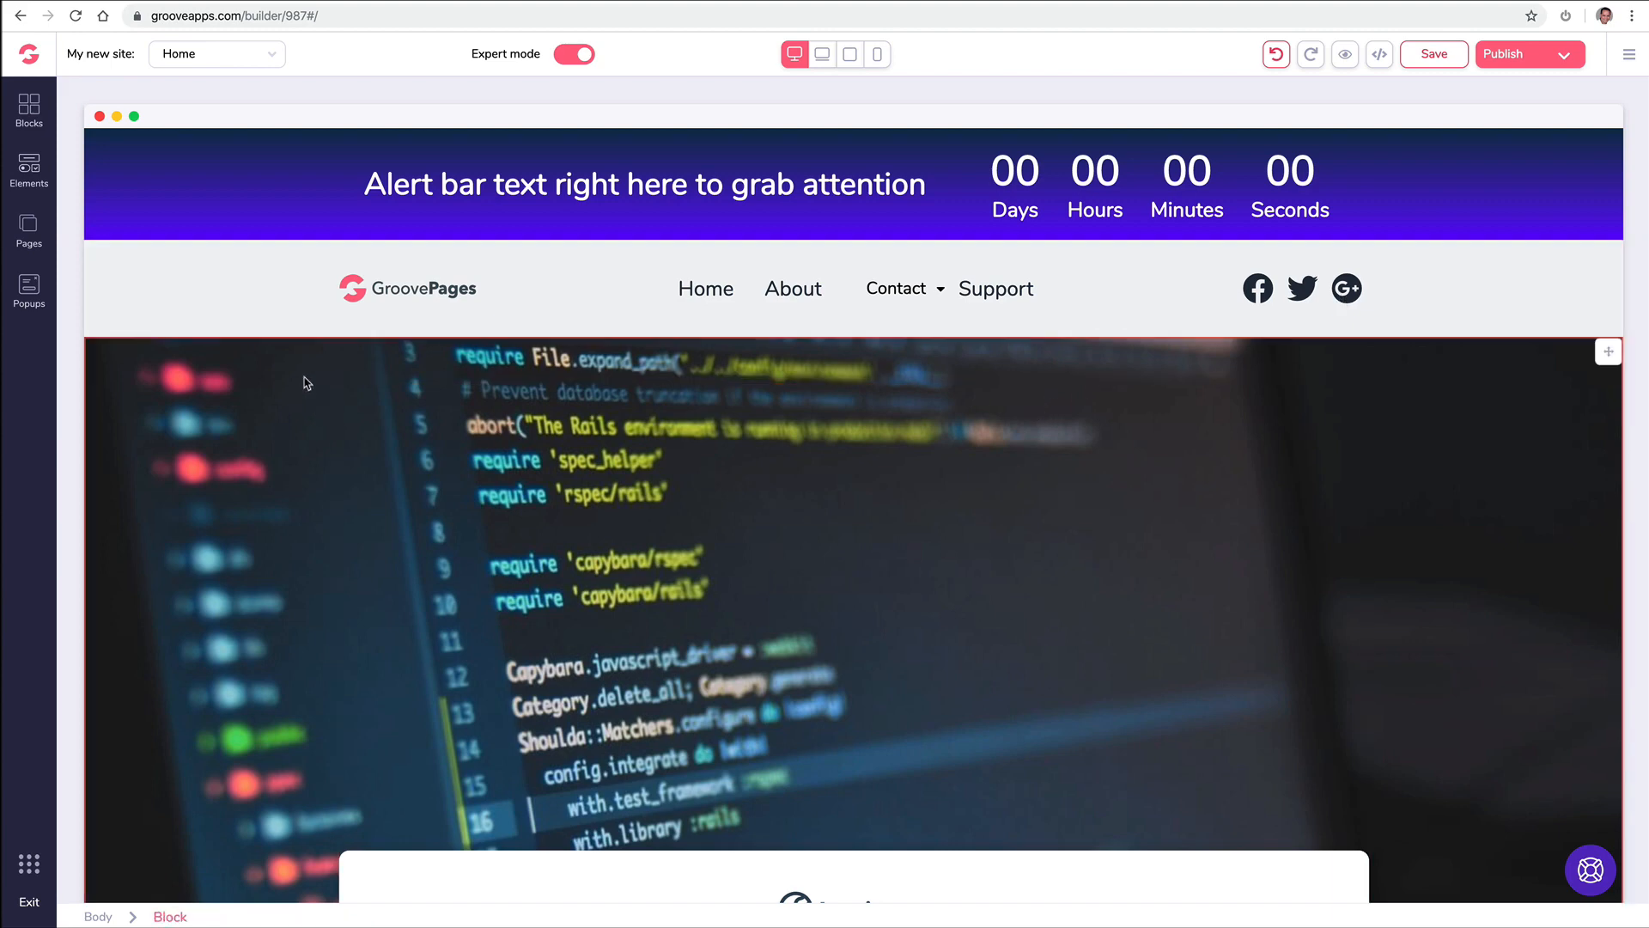
{"action": "scroll", "coordinate": [307, 383], "scroll_direction": "down", "scroll_amount": 4}
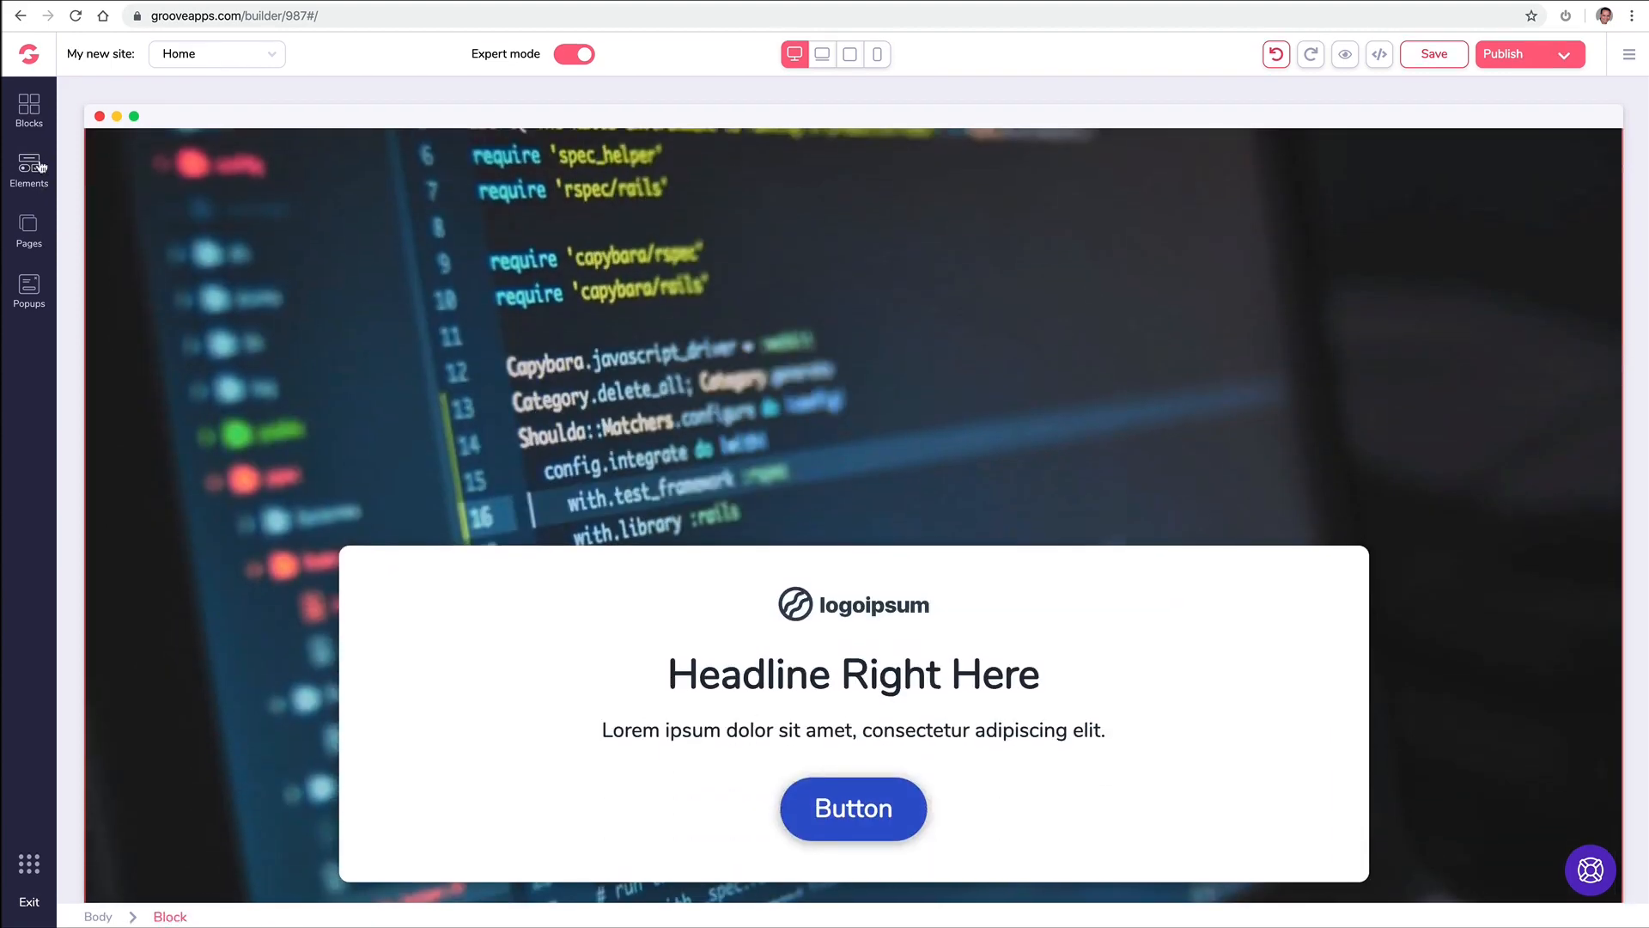
- Add the wireframe footer with a text heading, a button and three headline link columns below the cover
{"action": "left_click", "coordinate": [29, 110]}
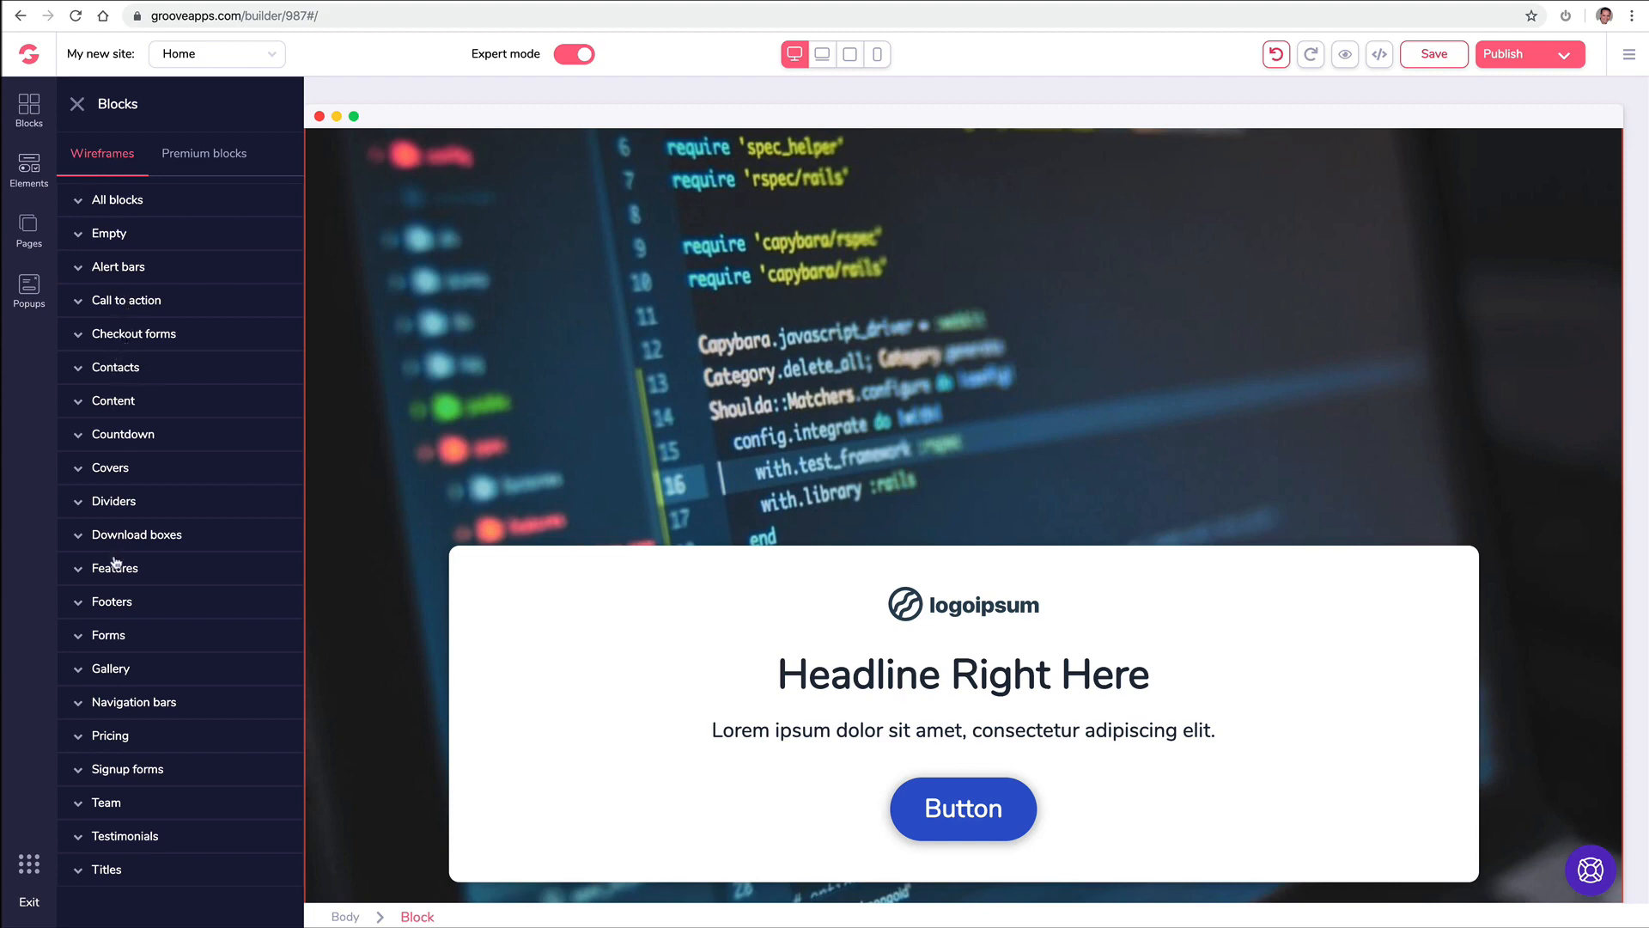
{"action": "left_click", "coordinate": [136, 607]}
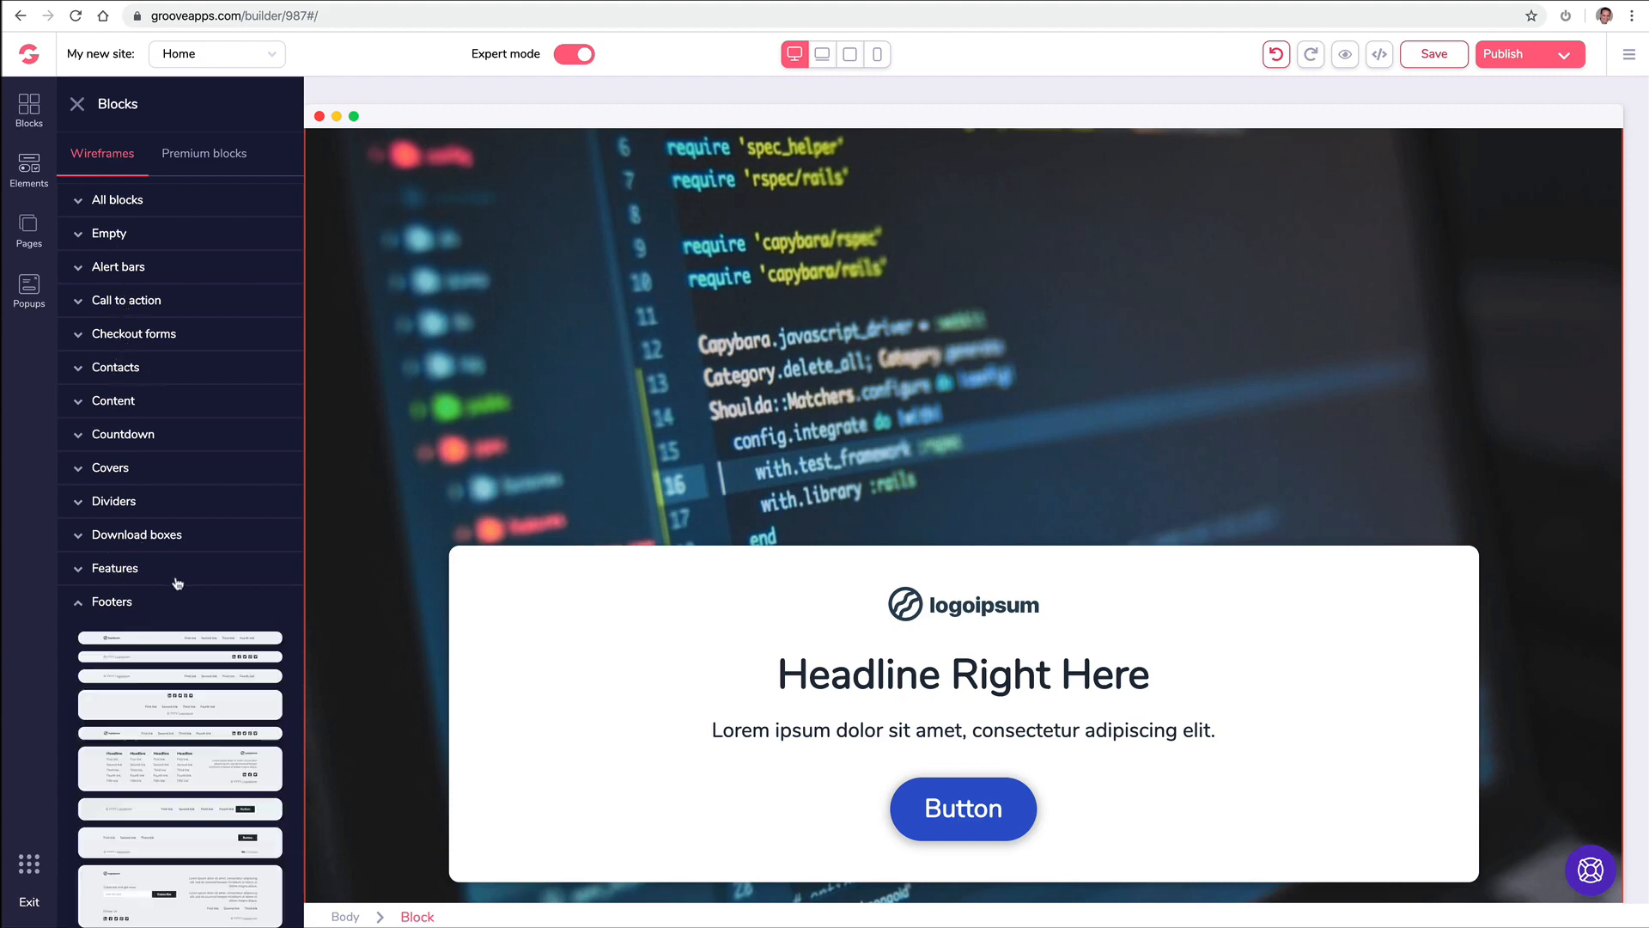
{"action": "scroll", "coordinate": [194, 672], "scroll_direction": "down", "scroll_amount": 5}
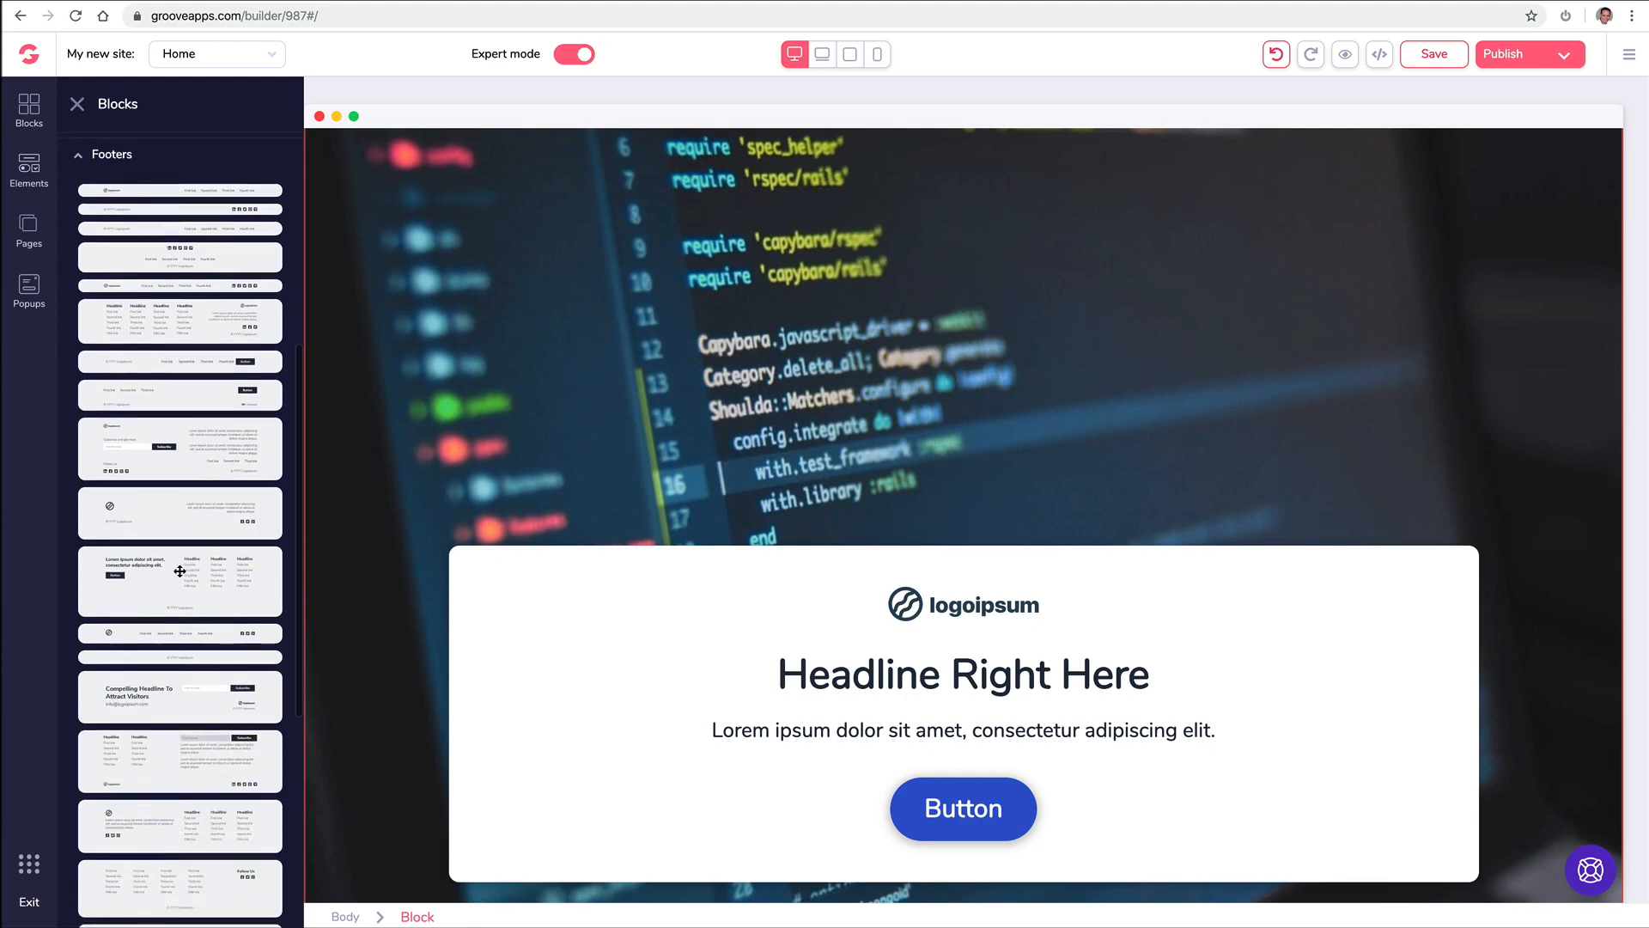
{"action": "left_click_drag", "start_coordinate": [206, 576], "coordinate": [583, 867]}
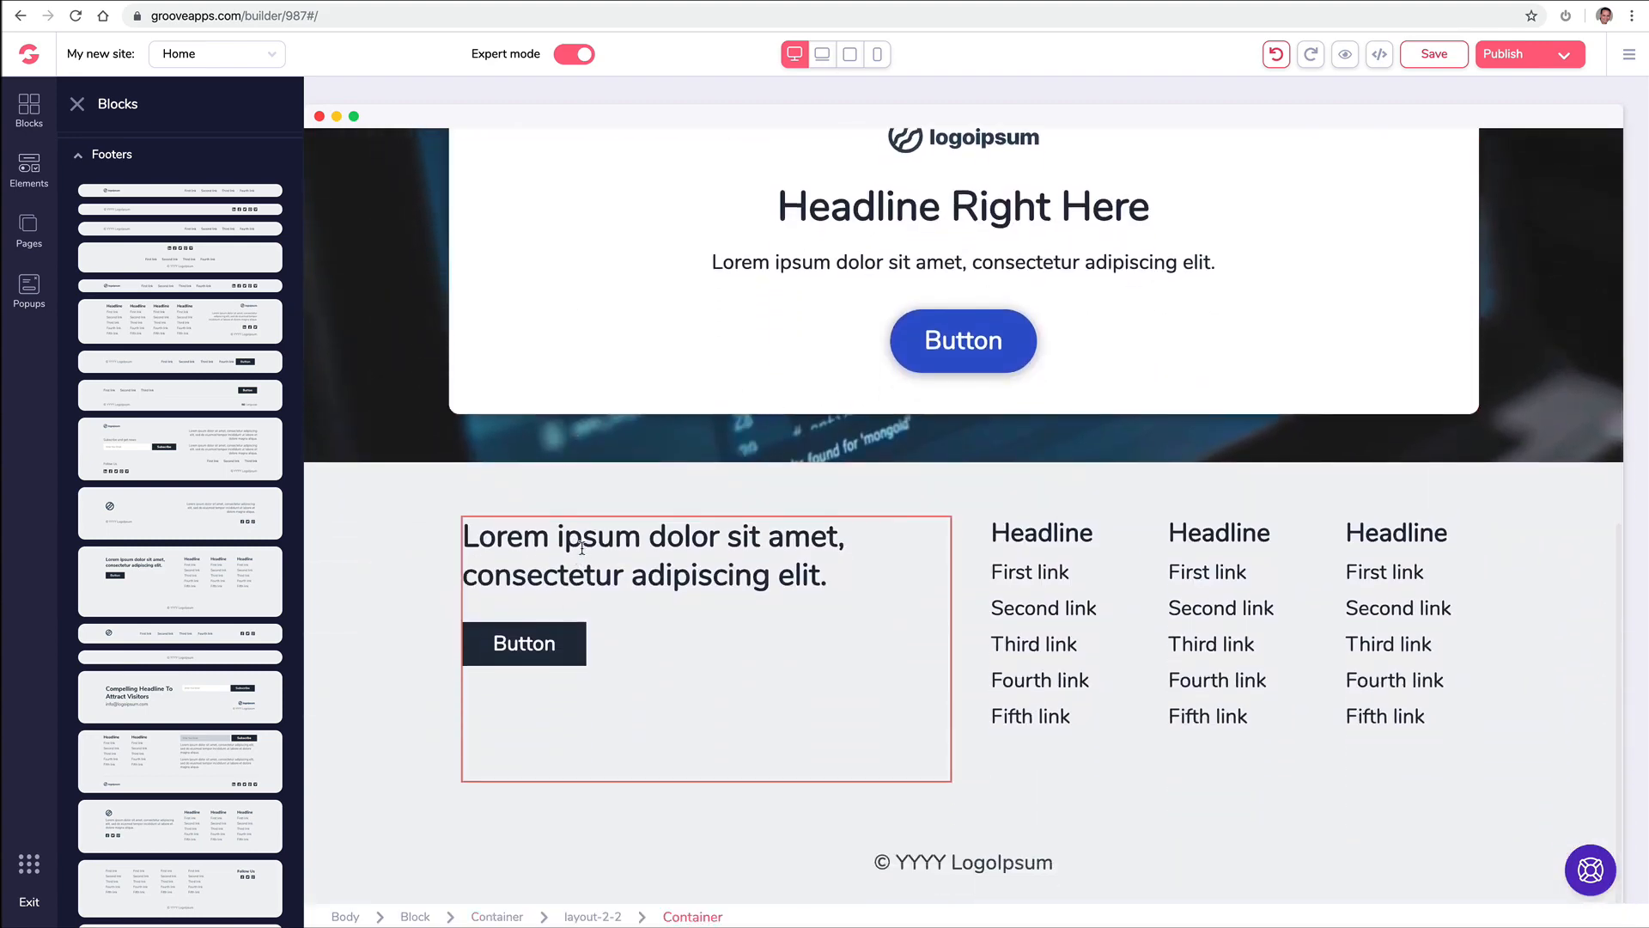
- Insert the premium blue gradient footer with social icons and four links between the cover and the wireframe footer
{"action": "left_click", "coordinate": [84, 156]}
{"action": "left_click", "coordinate": [214, 157]}
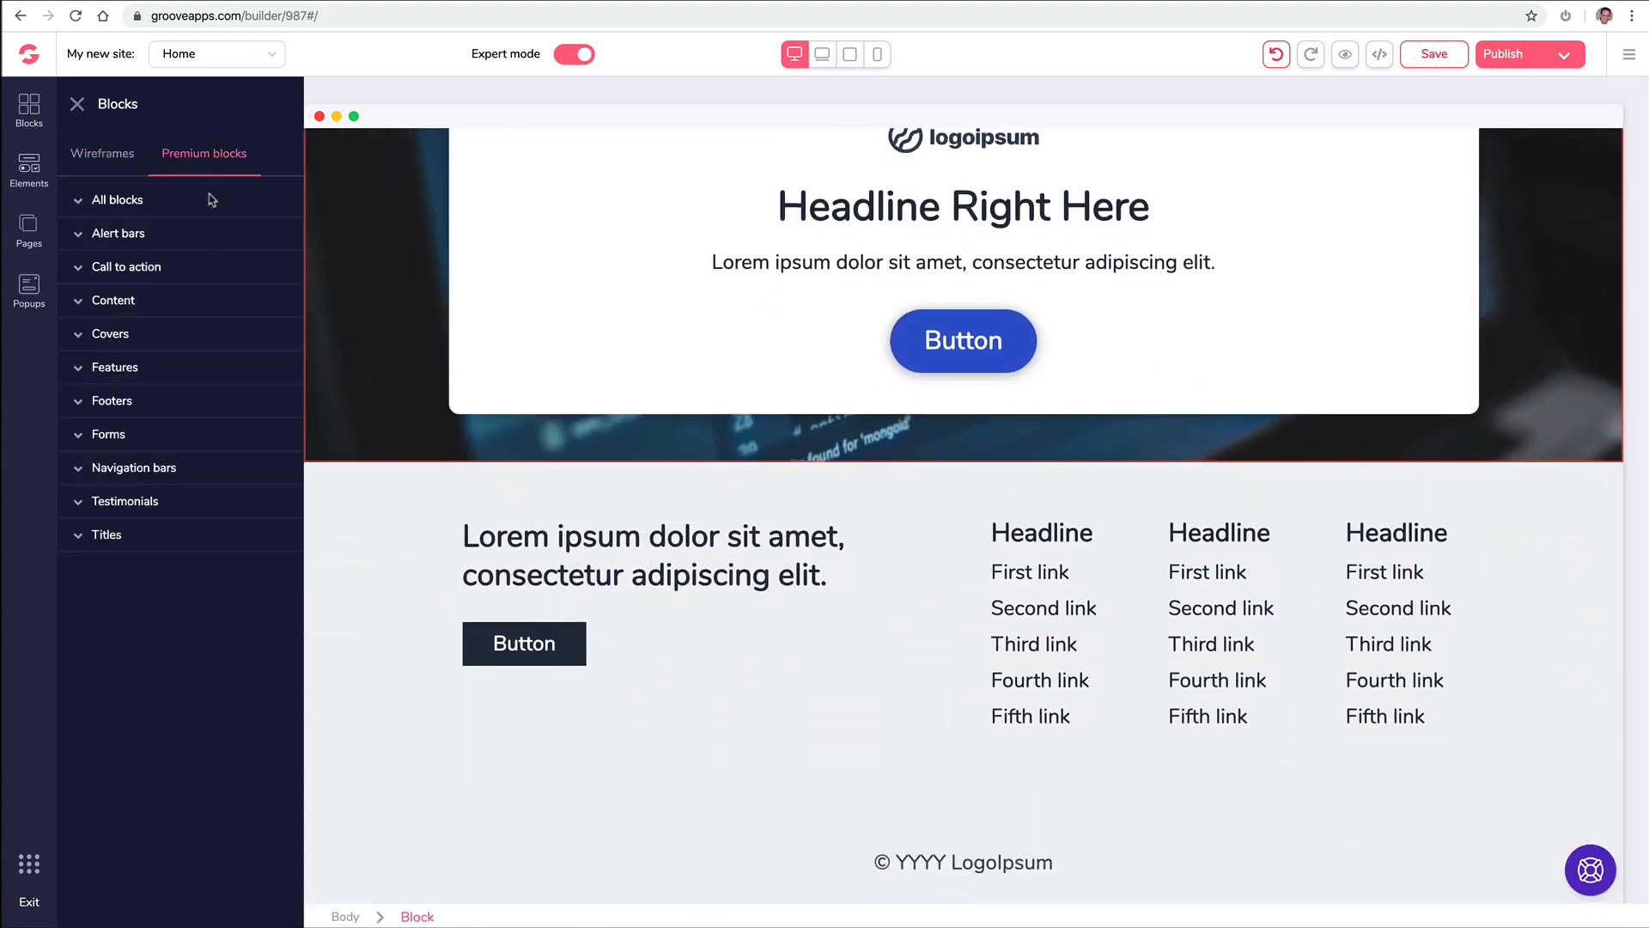
{"action": "left_click", "coordinate": [144, 370]}
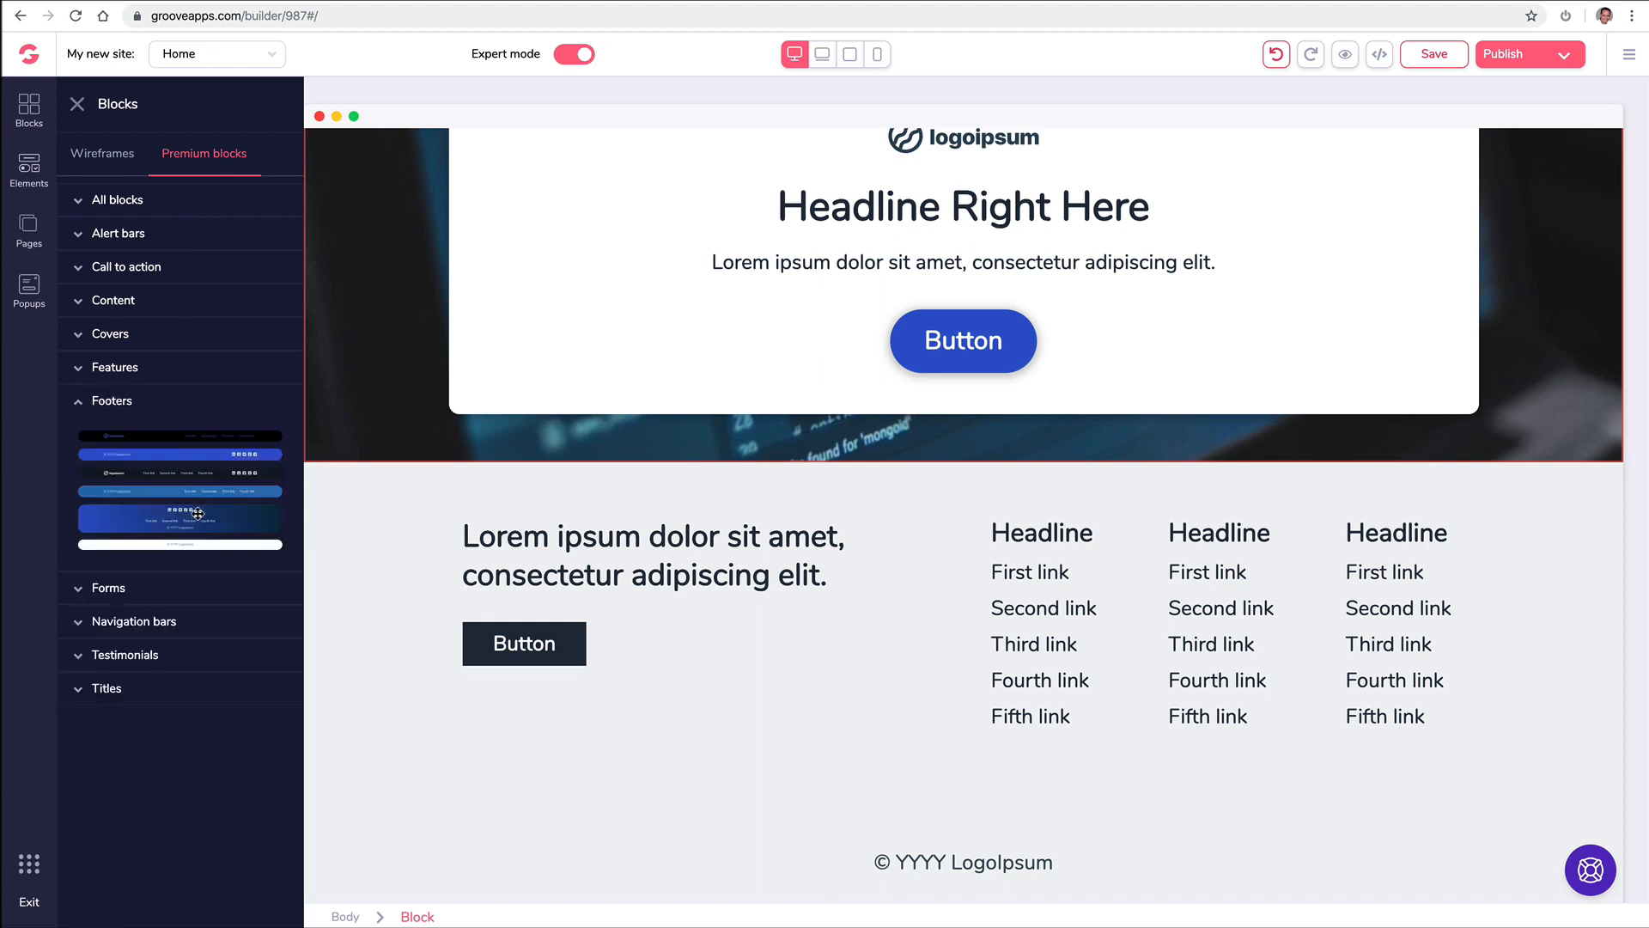
{"action": "left_click_drag", "start_coordinate": [198, 513], "coordinate": [655, 593]}
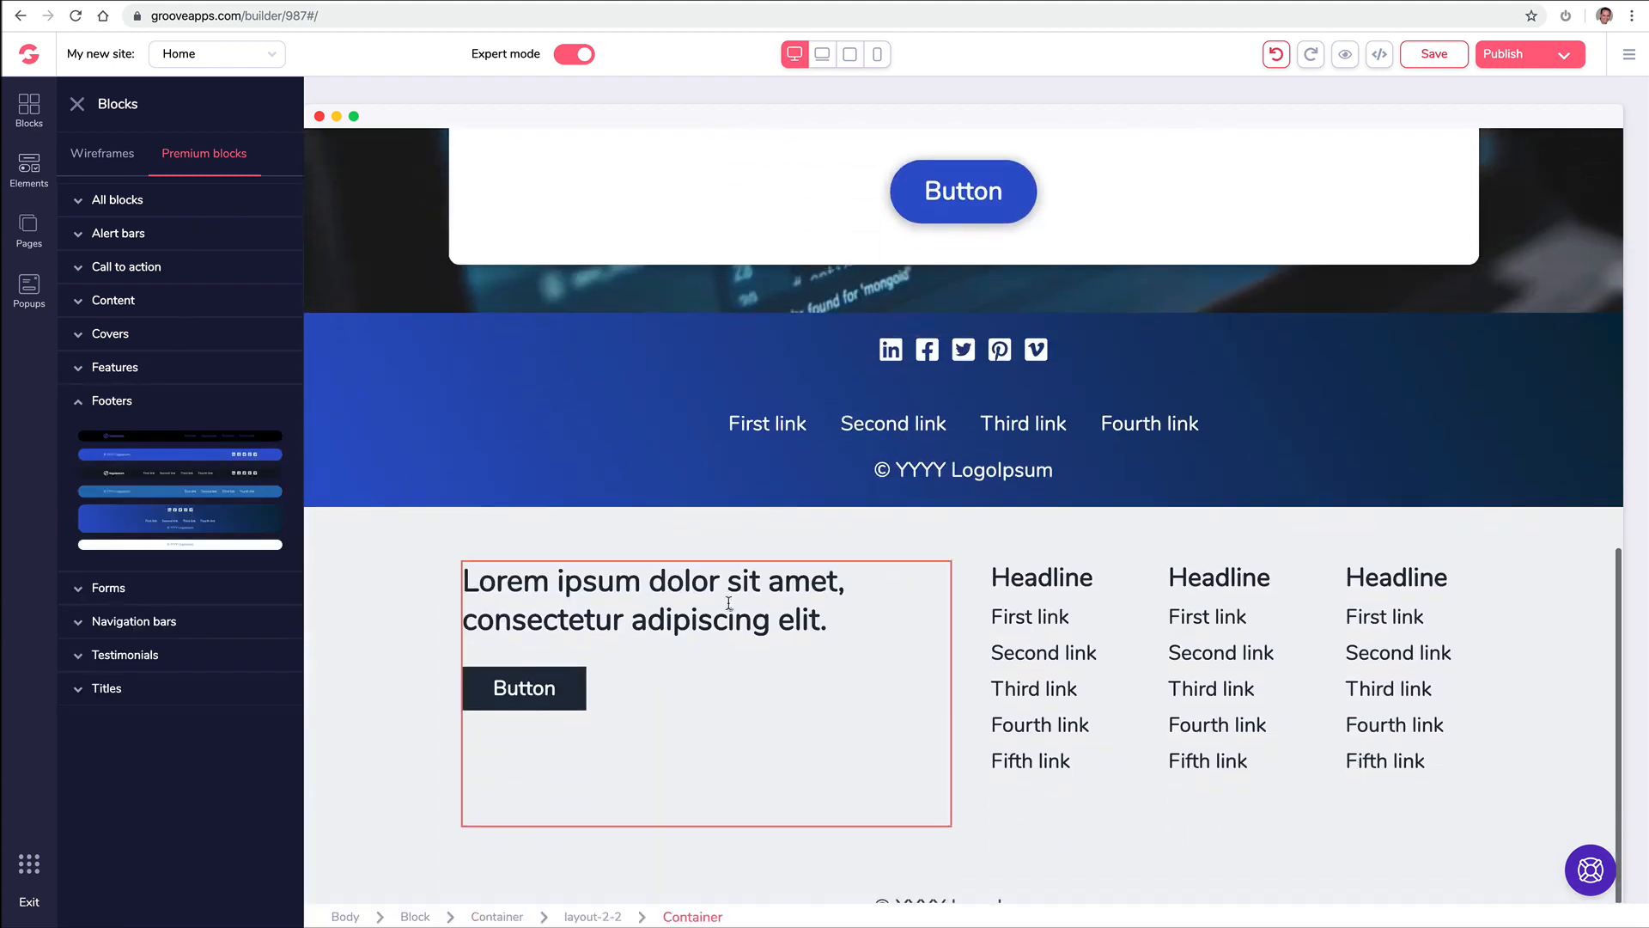
{"action": "left_click", "coordinate": [424, 578]}
{"action": "left_click", "coordinate": [187, 483]}
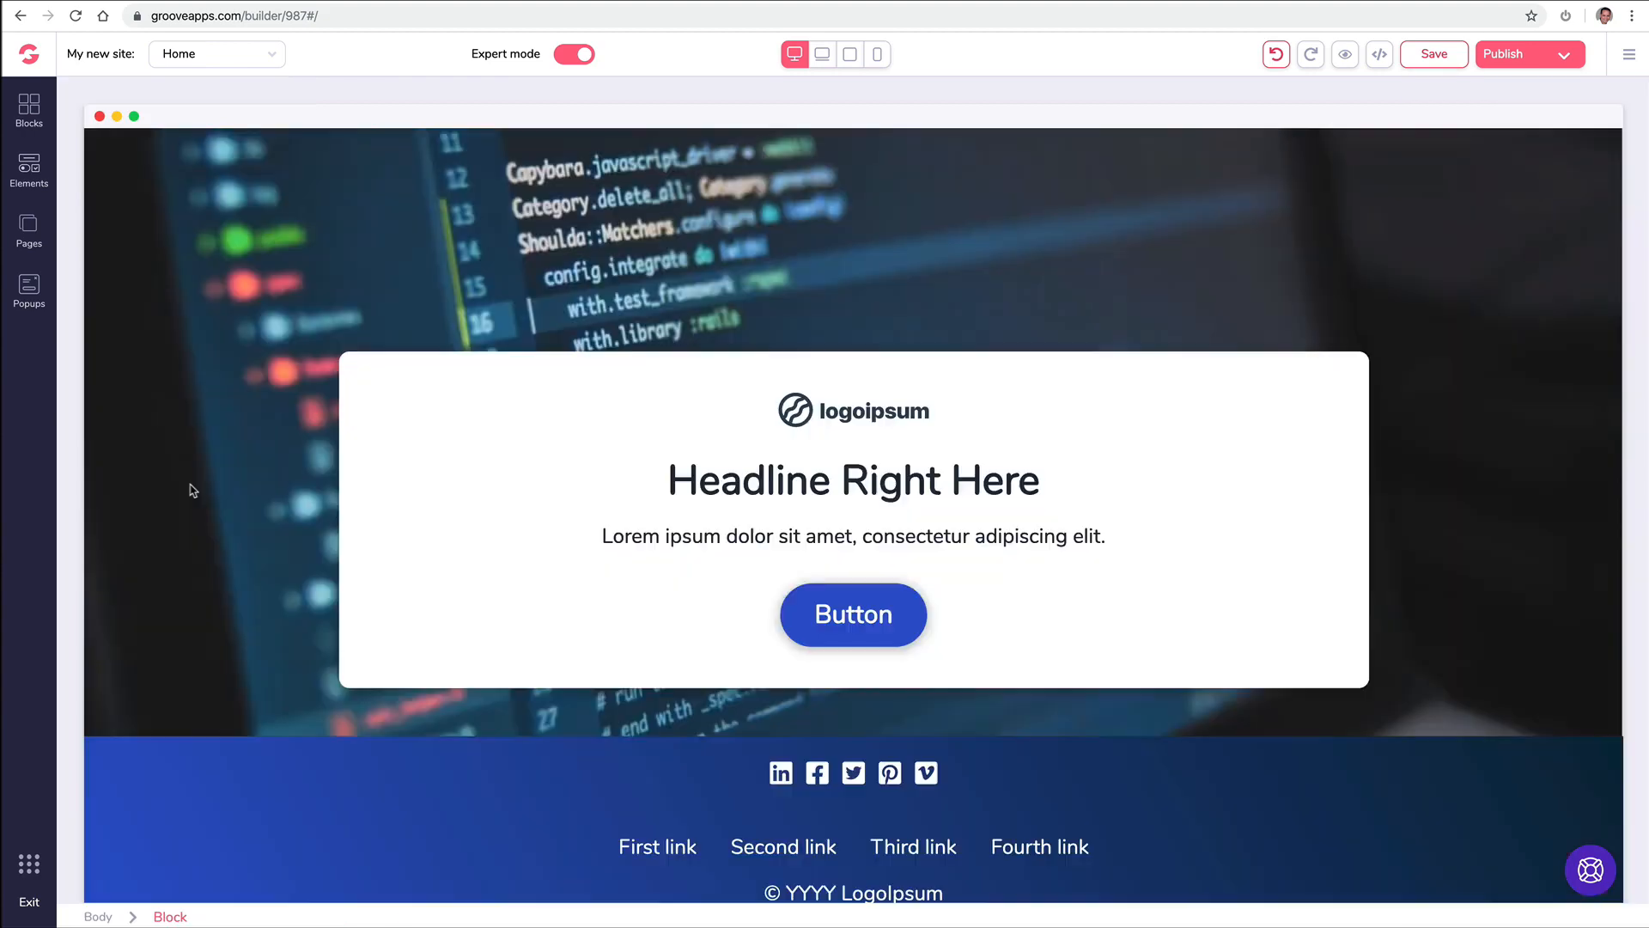
- Add two wireframe call-to-action blocks between the cover and the blue footer, the one with its image before the text placed above the other
{"action": "left_click", "coordinate": [29, 110]}
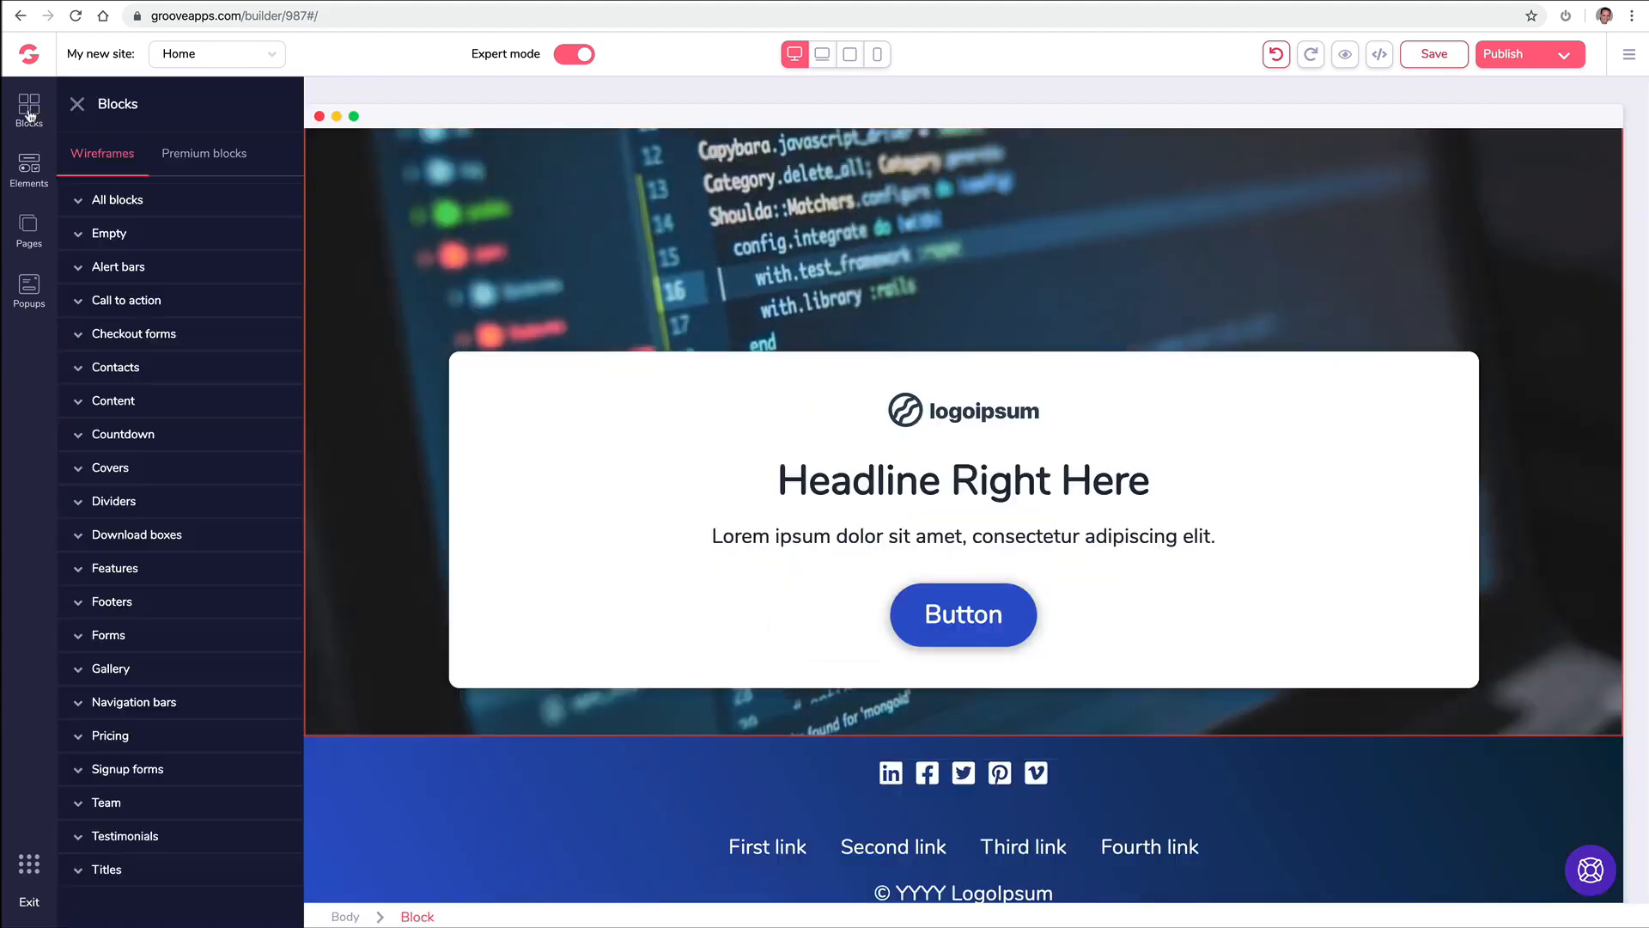
{"action": "left_click", "coordinate": [182, 307]}
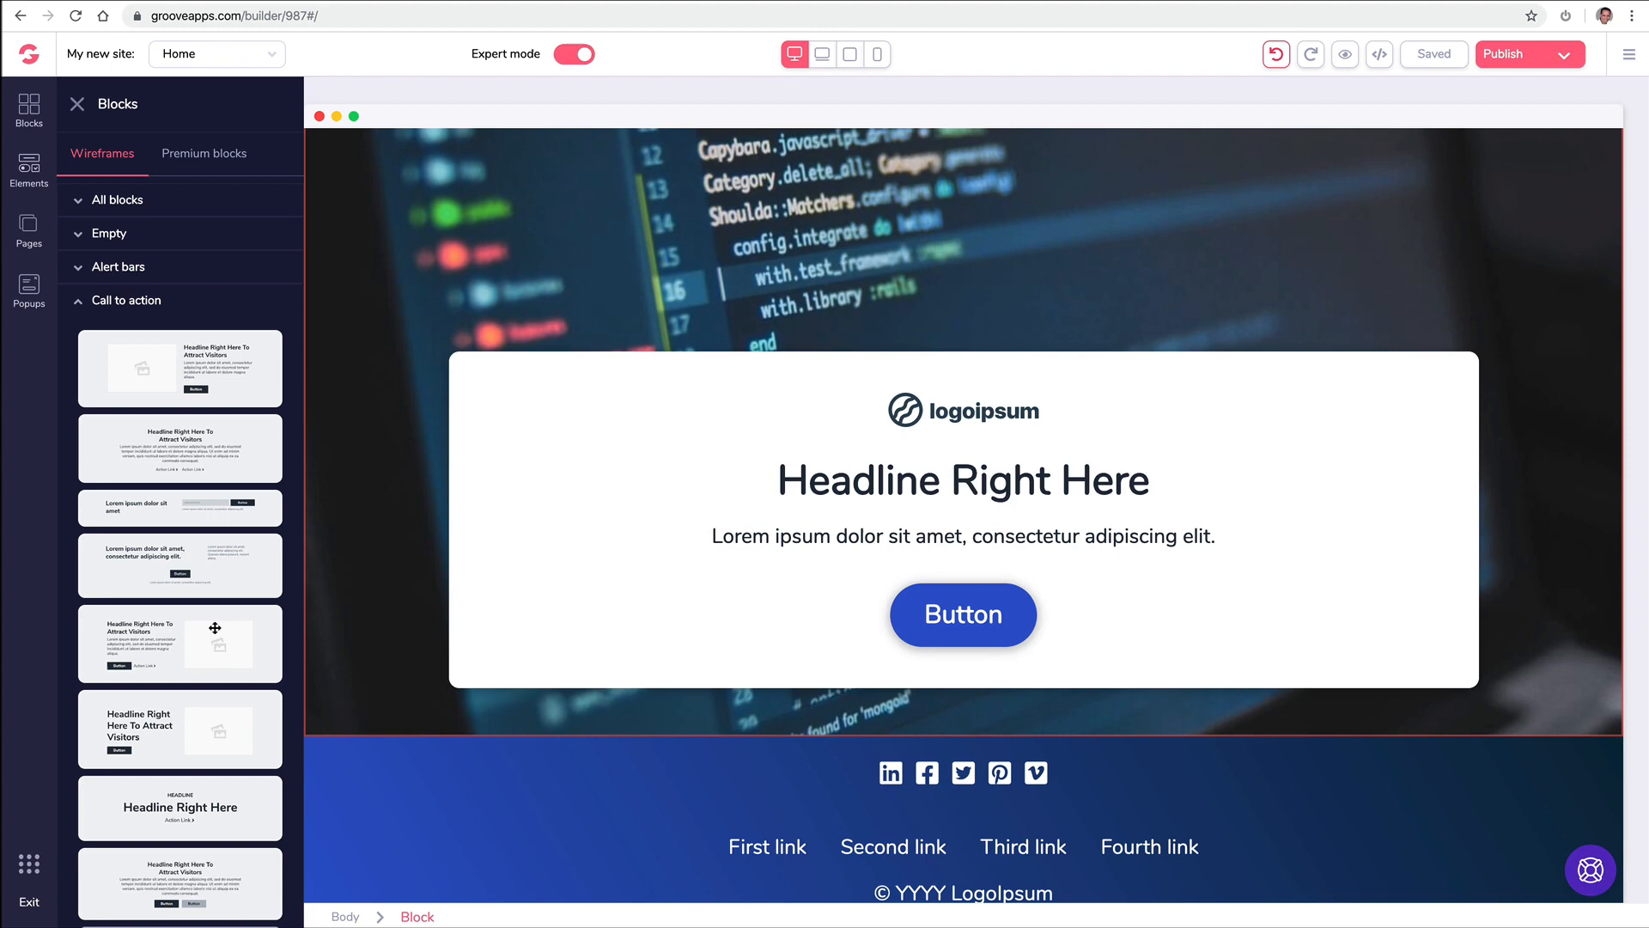
{"action": "left_click_drag", "start_coordinate": [217, 628], "coordinate": [773, 753]}
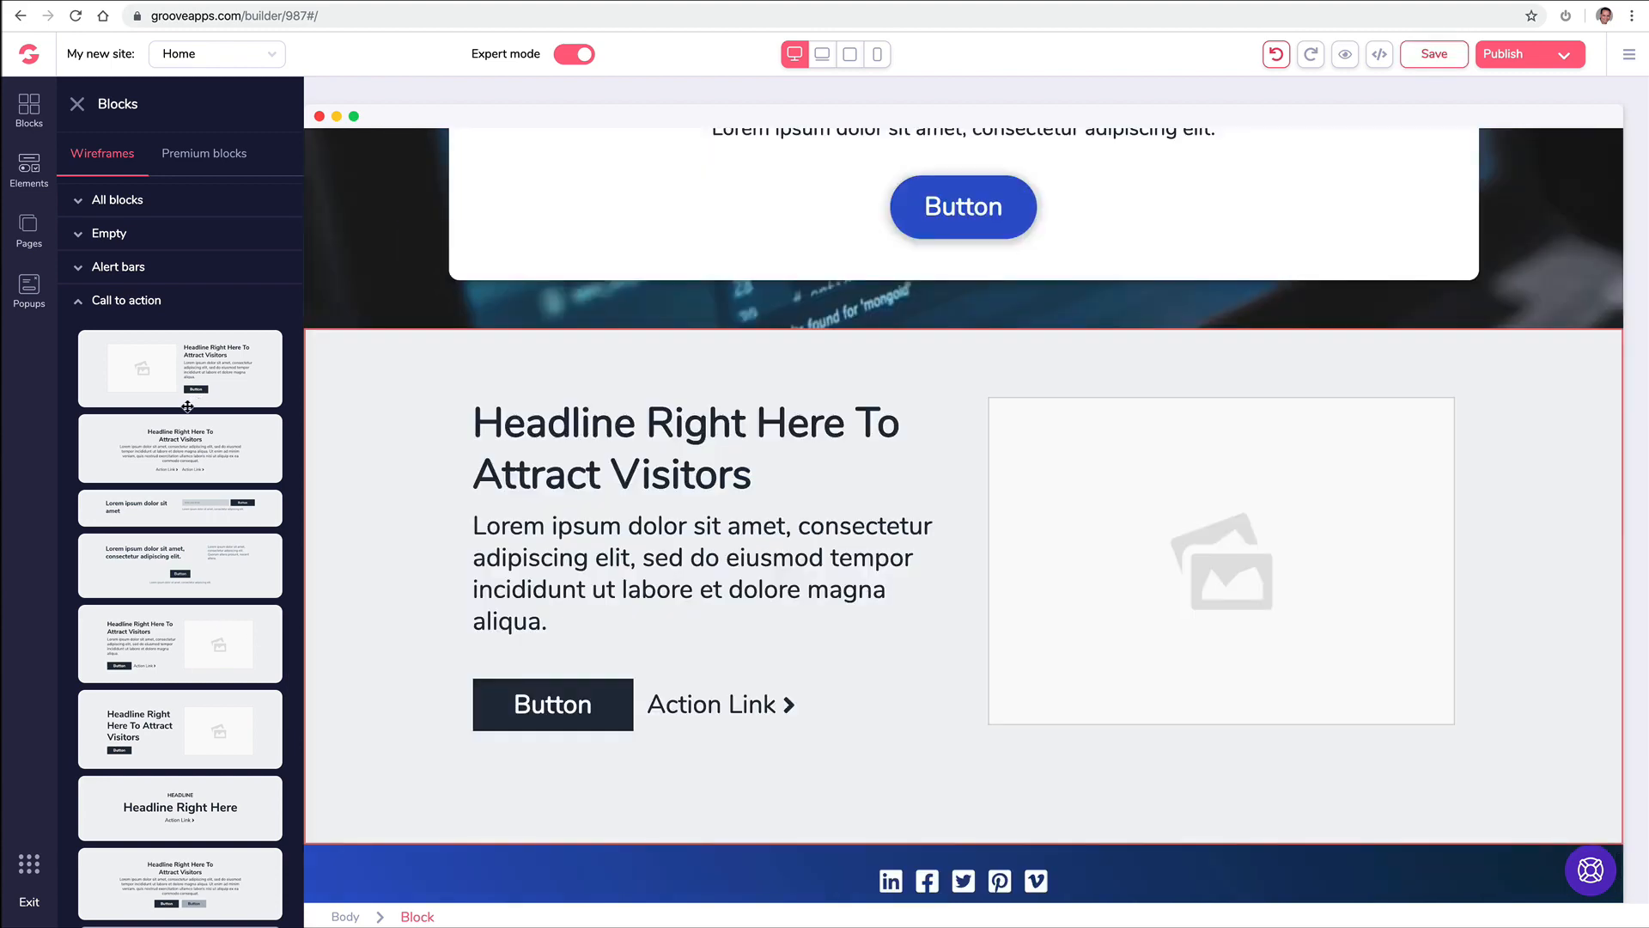
{"action": "left_click_drag", "start_coordinate": [318, 386], "coordinate": [534, 560]}
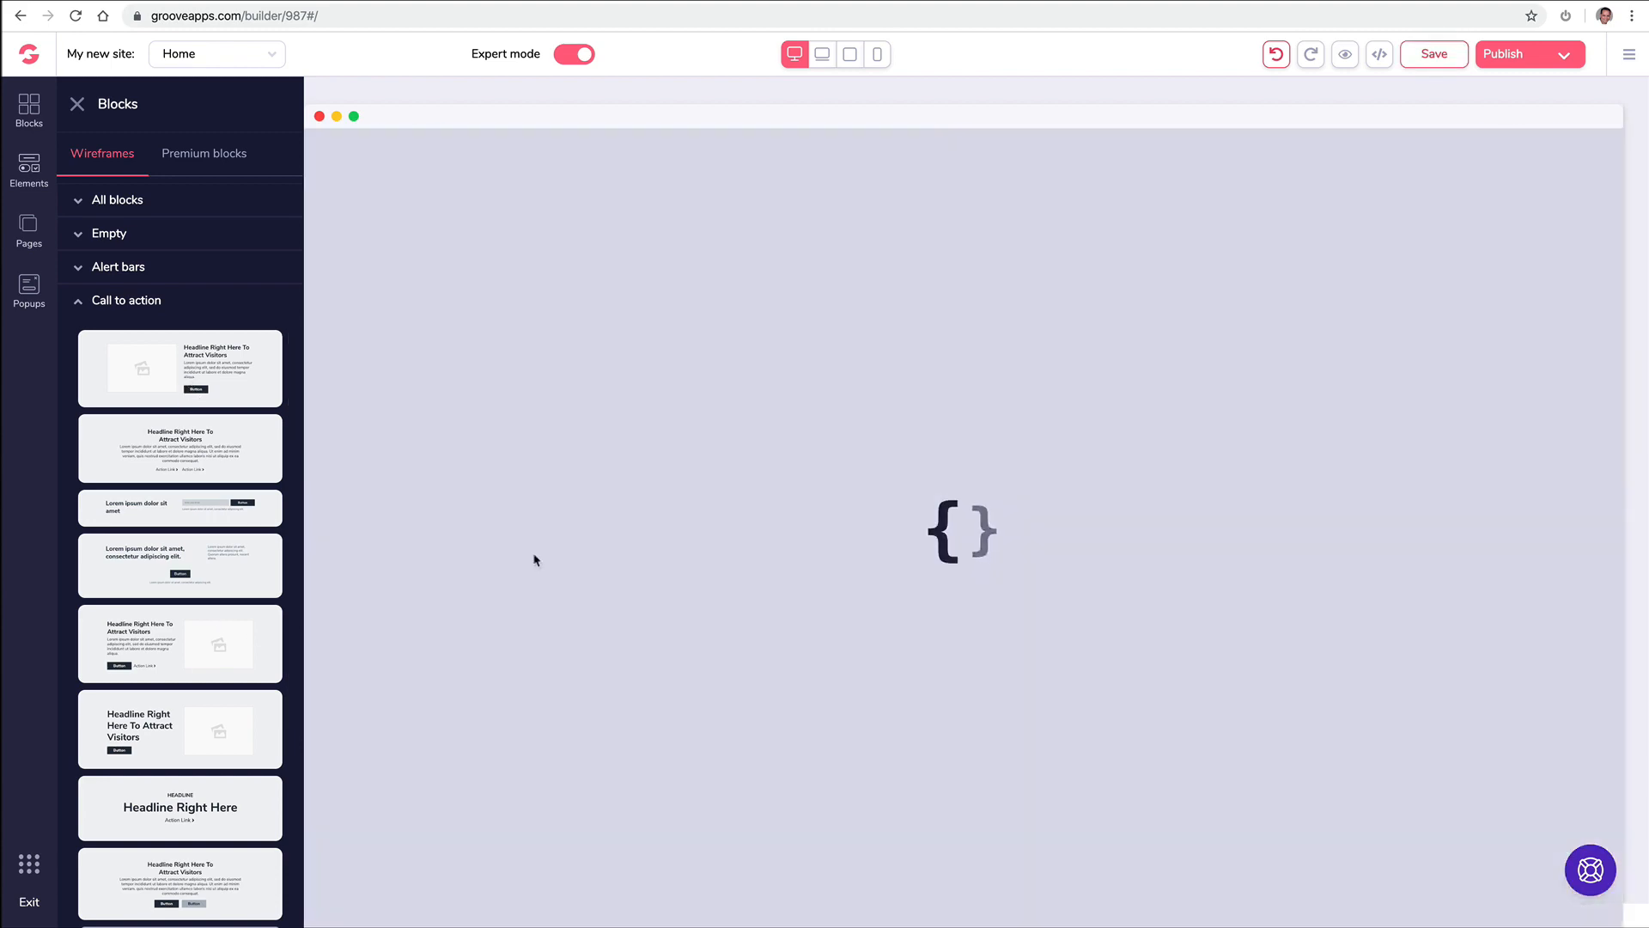
- Add the light premium features block with six question-mark icon features directly below the code-screen cover
{"action": "left_click", "coordinate": [204, 153]}
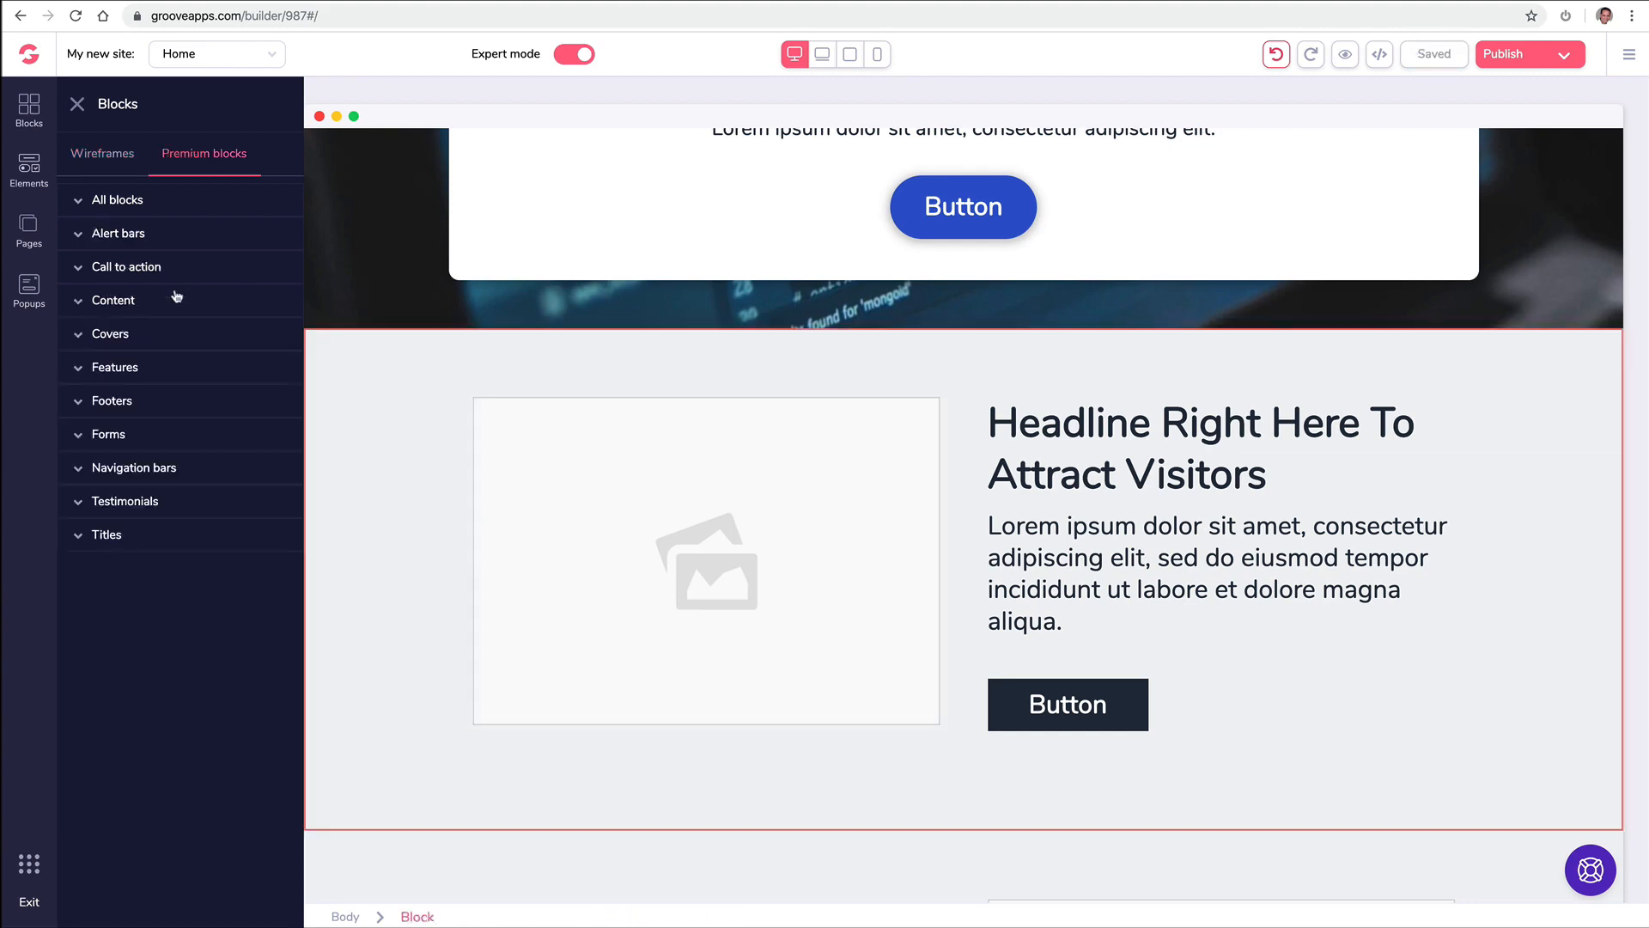
{"action": "left_click", "coordinate": [168, 366]}
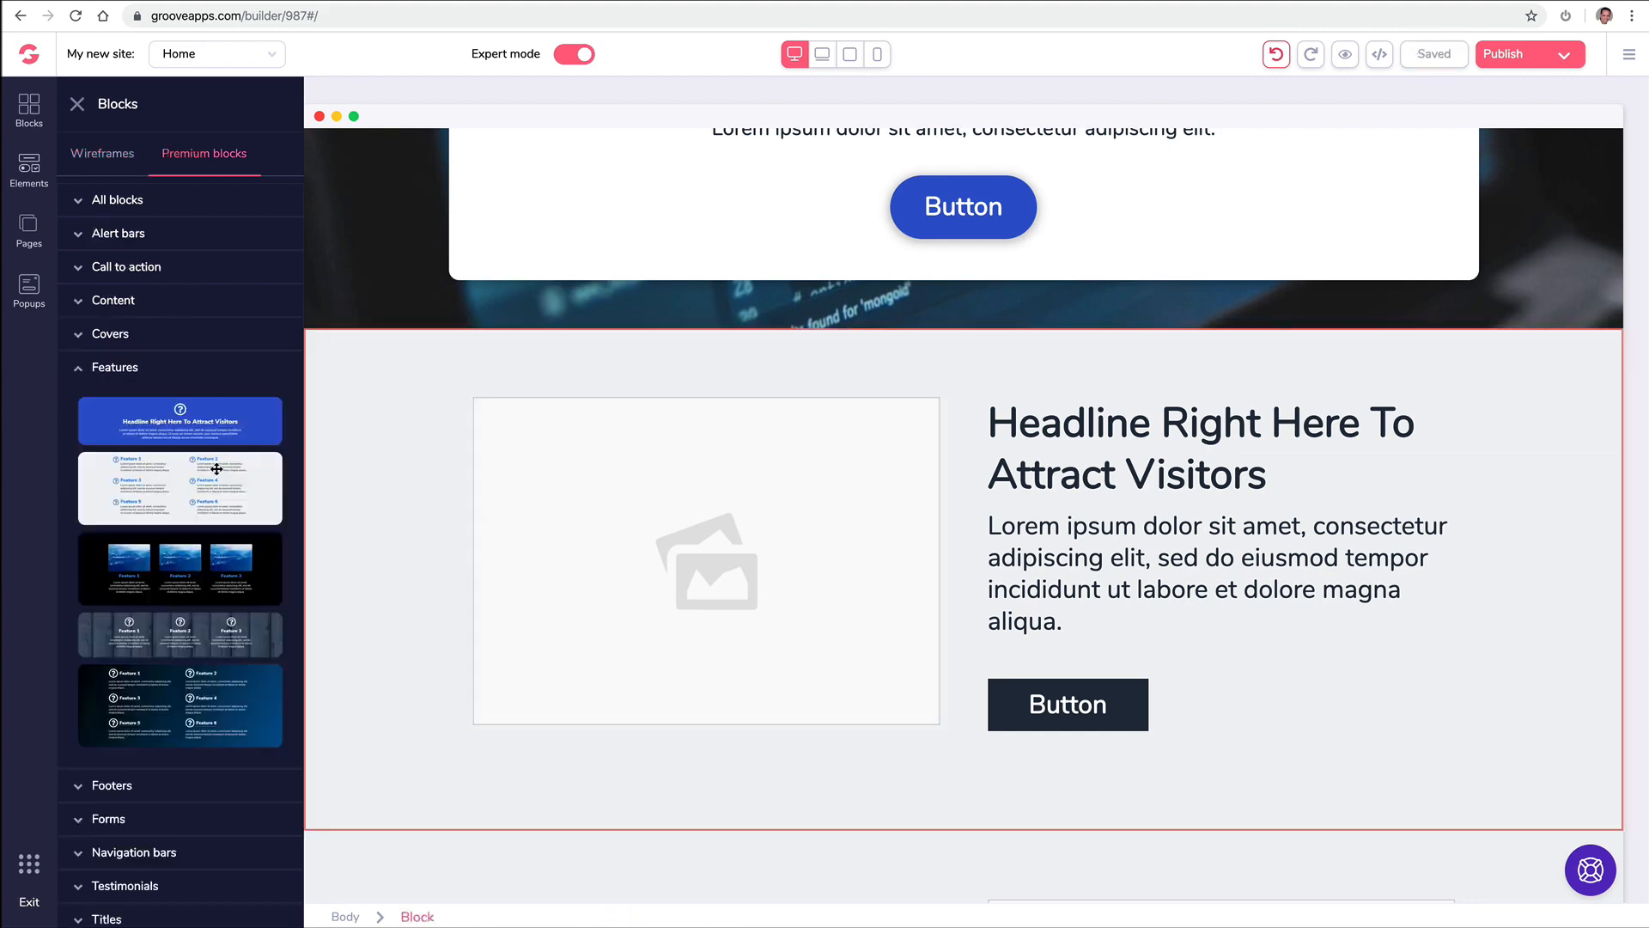
{"action": "left_click_drag", "start_coordinate": [216, 469], "coordinate": [946, 367]}
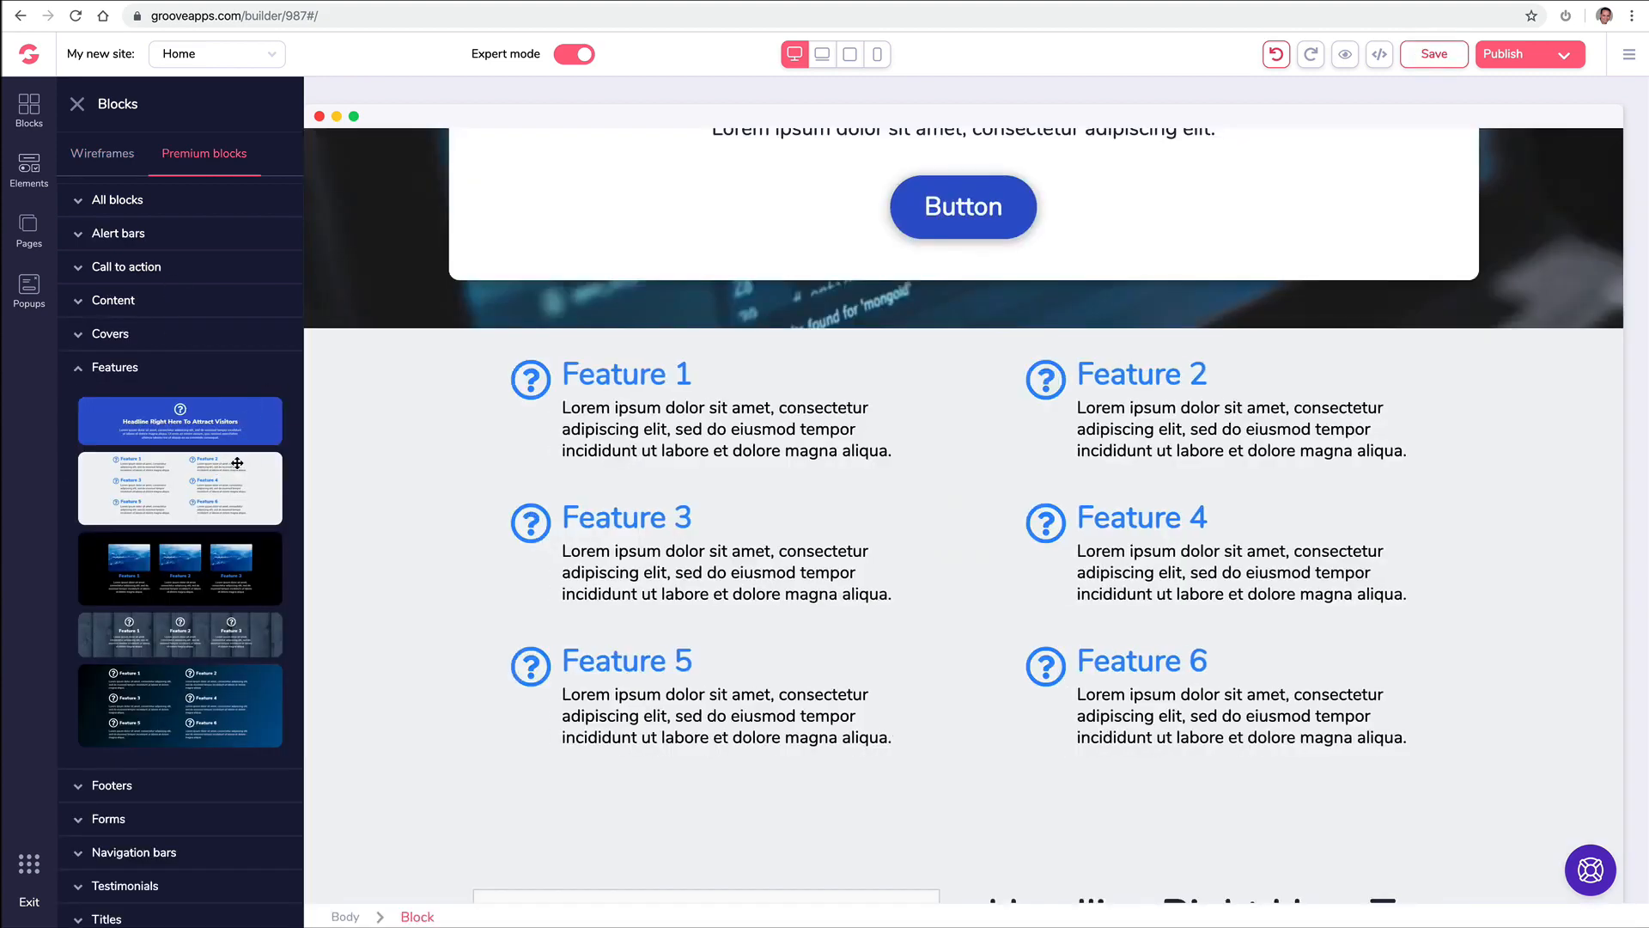
- Insert the light premium testimonials block with three quotes and round portraits between the cover and the features block
{"action": "left_click", "coordinate": [91, 373]}
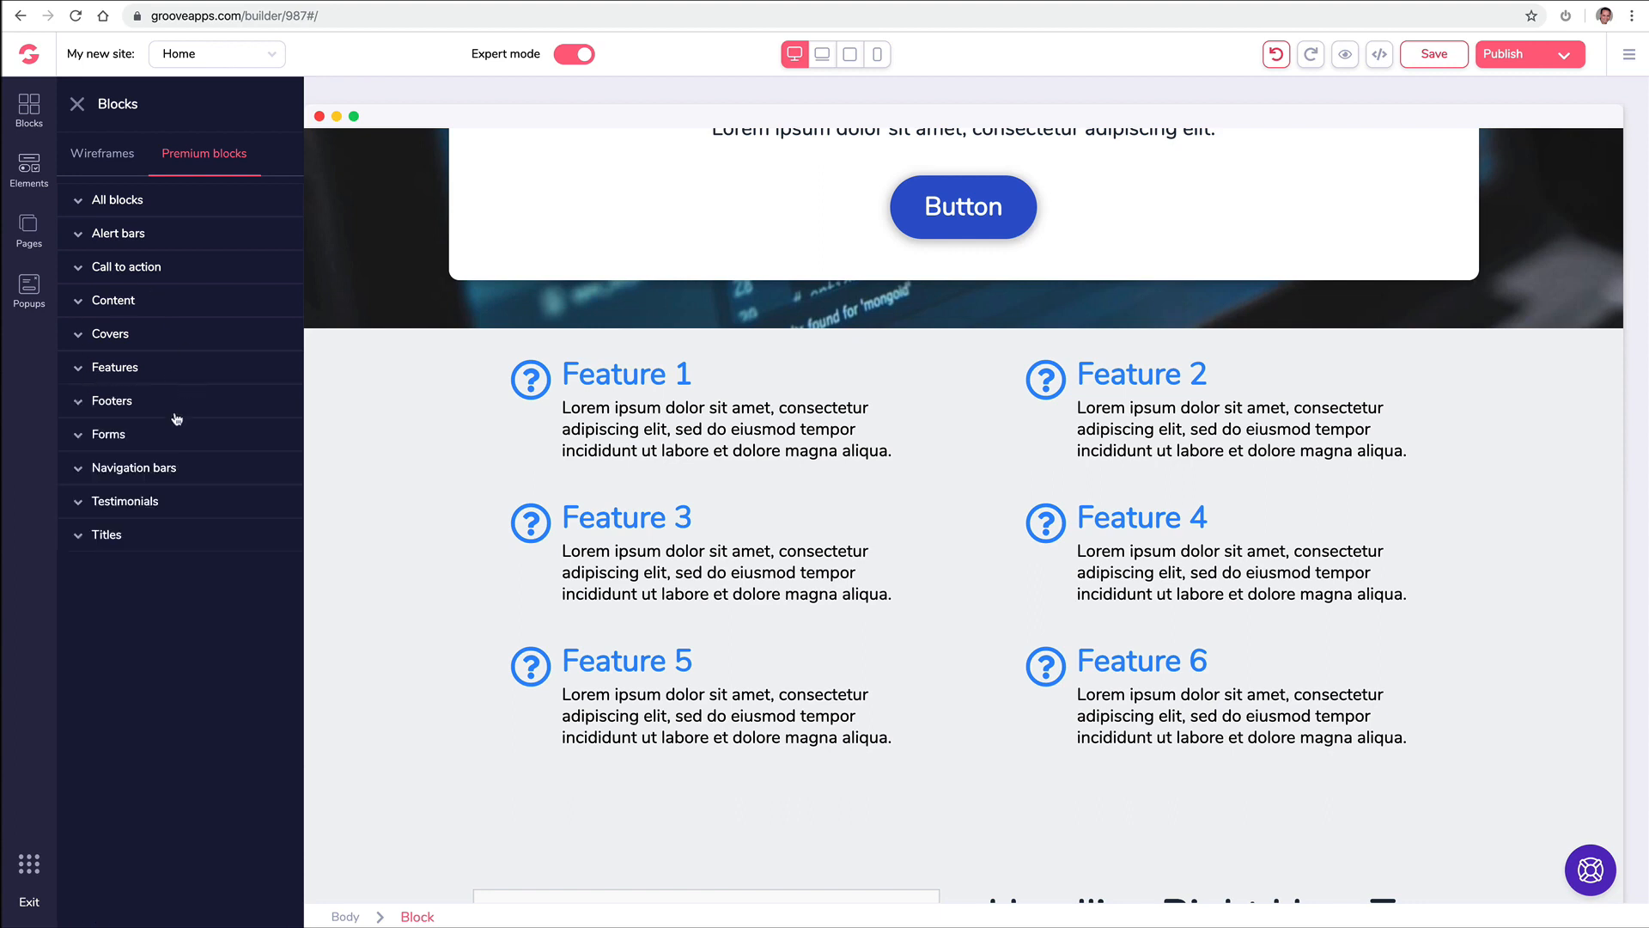
{"action": "left_click", "coordinate": [121, 507]}
{"action": "scroll", "coordinate": [223, 508], "scroll_direction": "down", "scroll_amount": 1}
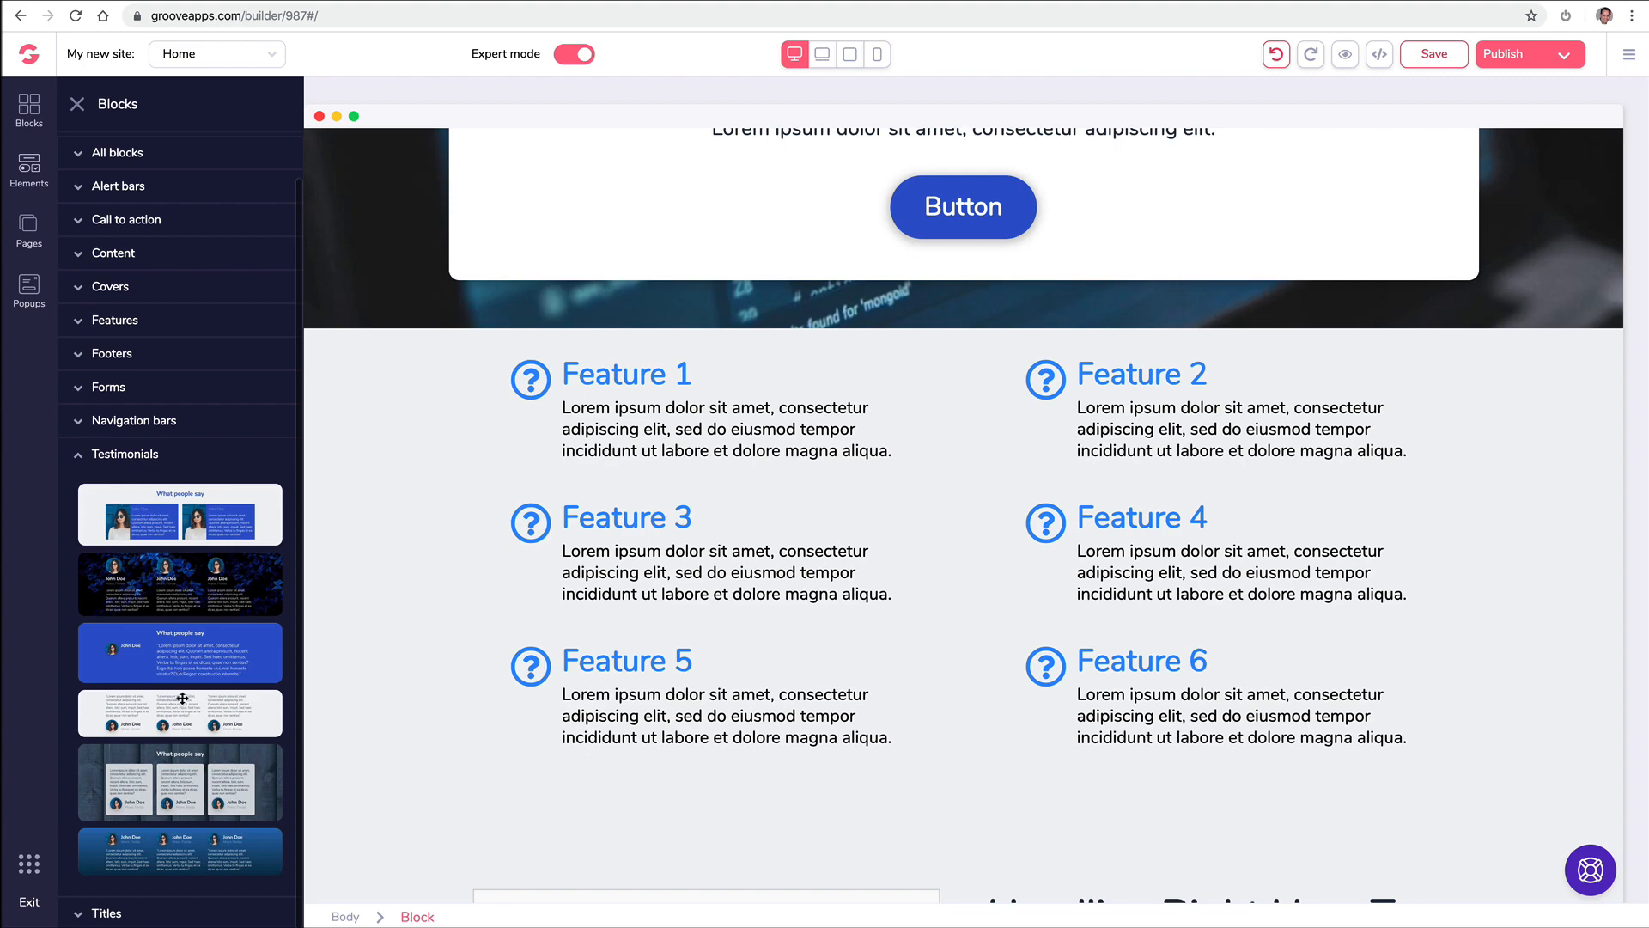
{"action": "left_click_drag", "start_coordinate": [182, 697], "coordinate": [925, 384]}
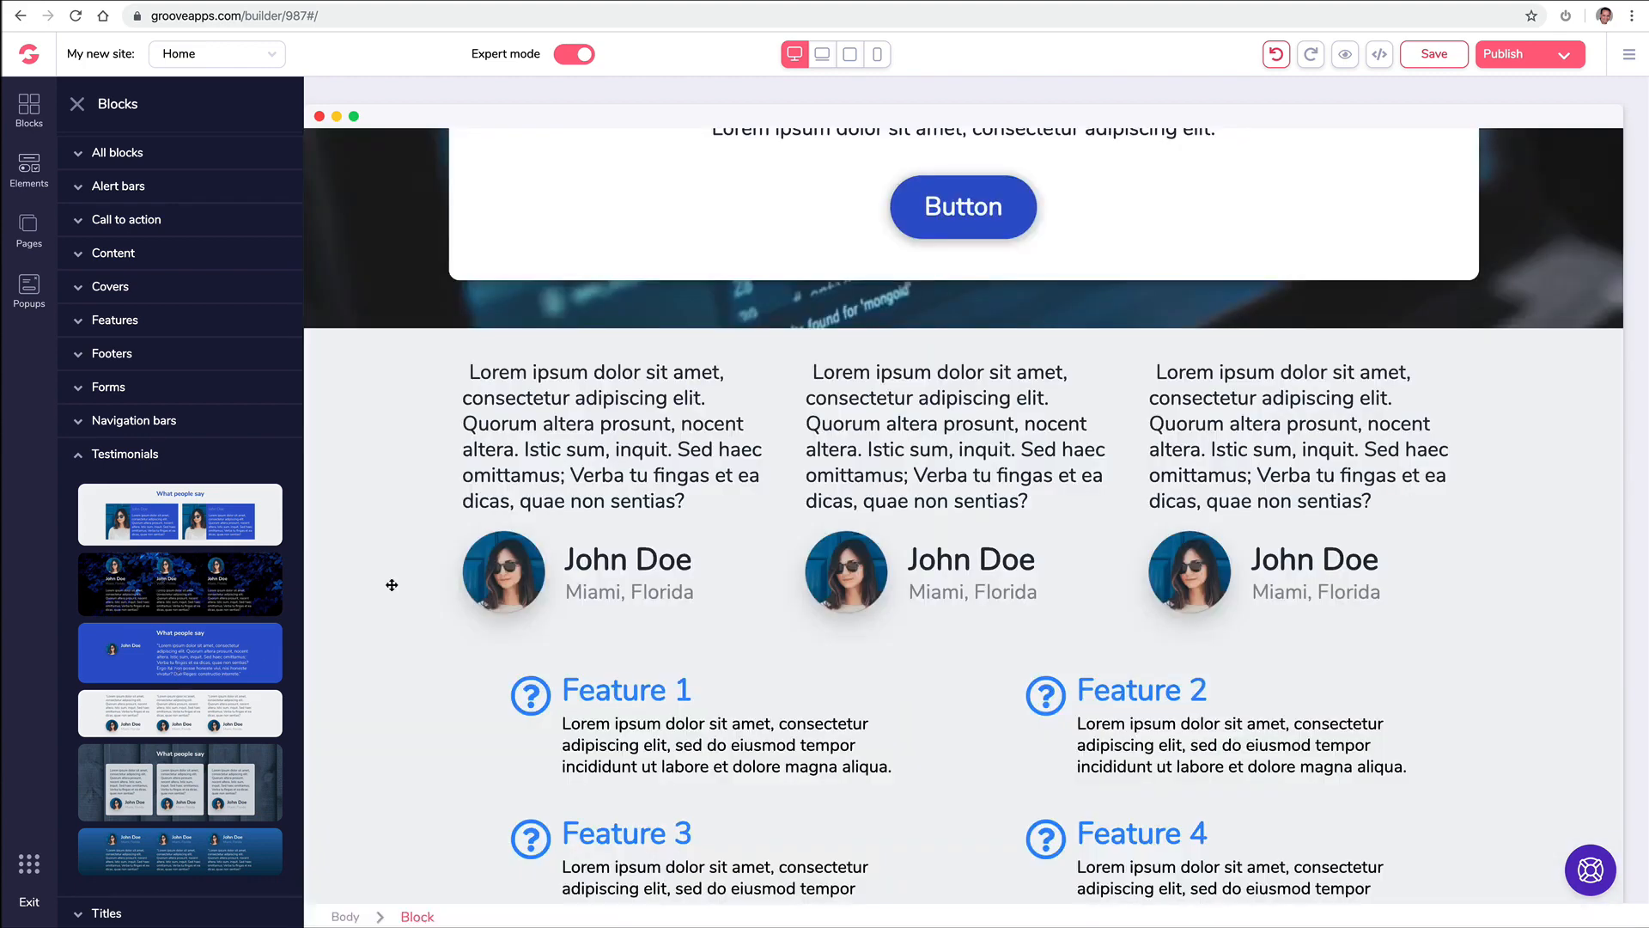
- Add the blue premium "What people say" testimonial block between the three-quote testimonials and the features block
{"action": "scroll", "coordinate": [455, 678], "scroll_direction": "up", "scroll_amount": 1}
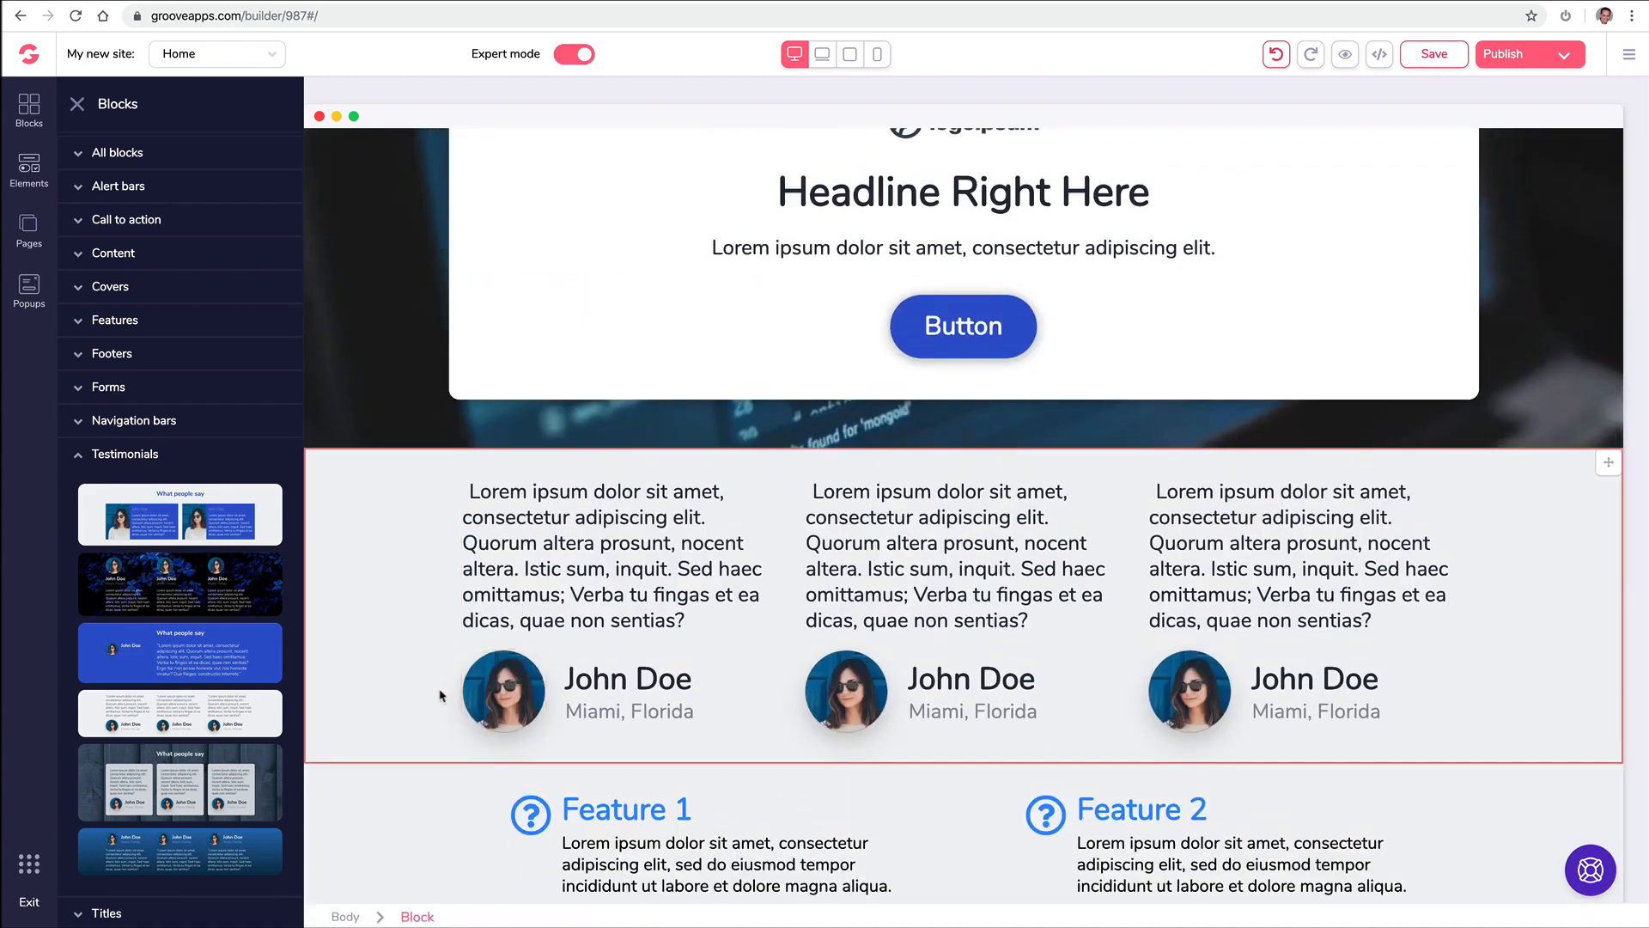
{"action": "scroll", "coordinate": [457, 684], "scroll_direction": "down", "scroll_amount": 2}
{"action": "left_click_drag", "start_coordinate": [213, 663], "coordinate": [708, 663]}
- Insert the wireframe contact block with a full-width map, contact details and an overlapping message form between the cover and the testimonials
{"action": "left_click", "coordinate": [124, 157]}
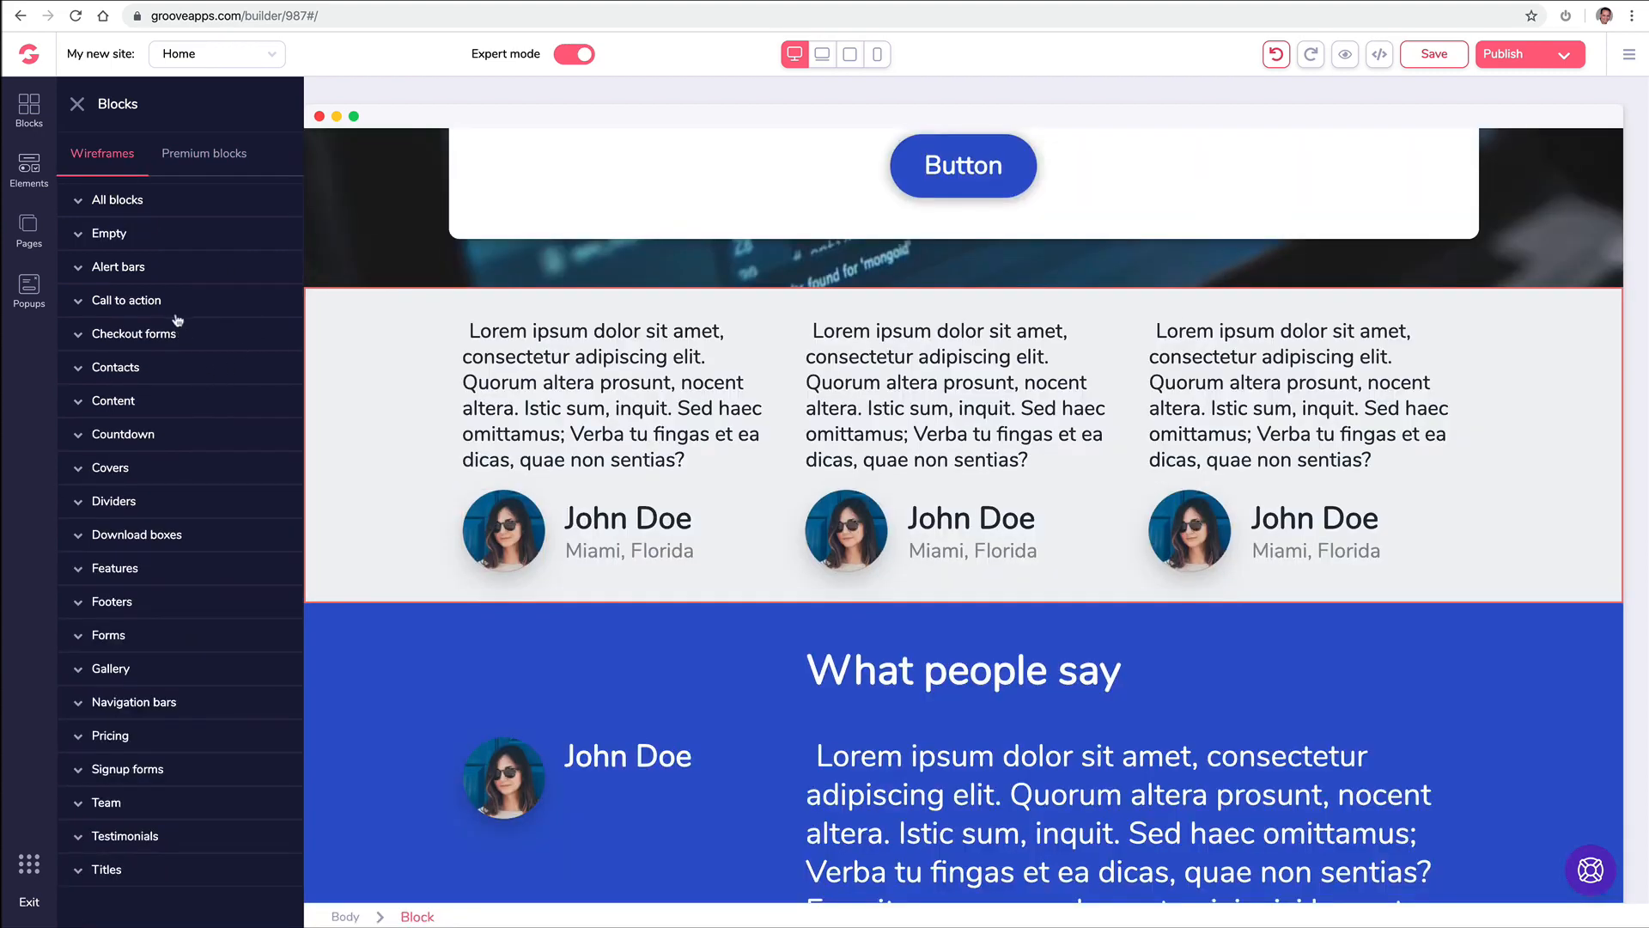
{"action": "left_click", "coordinate": [157, 371]}
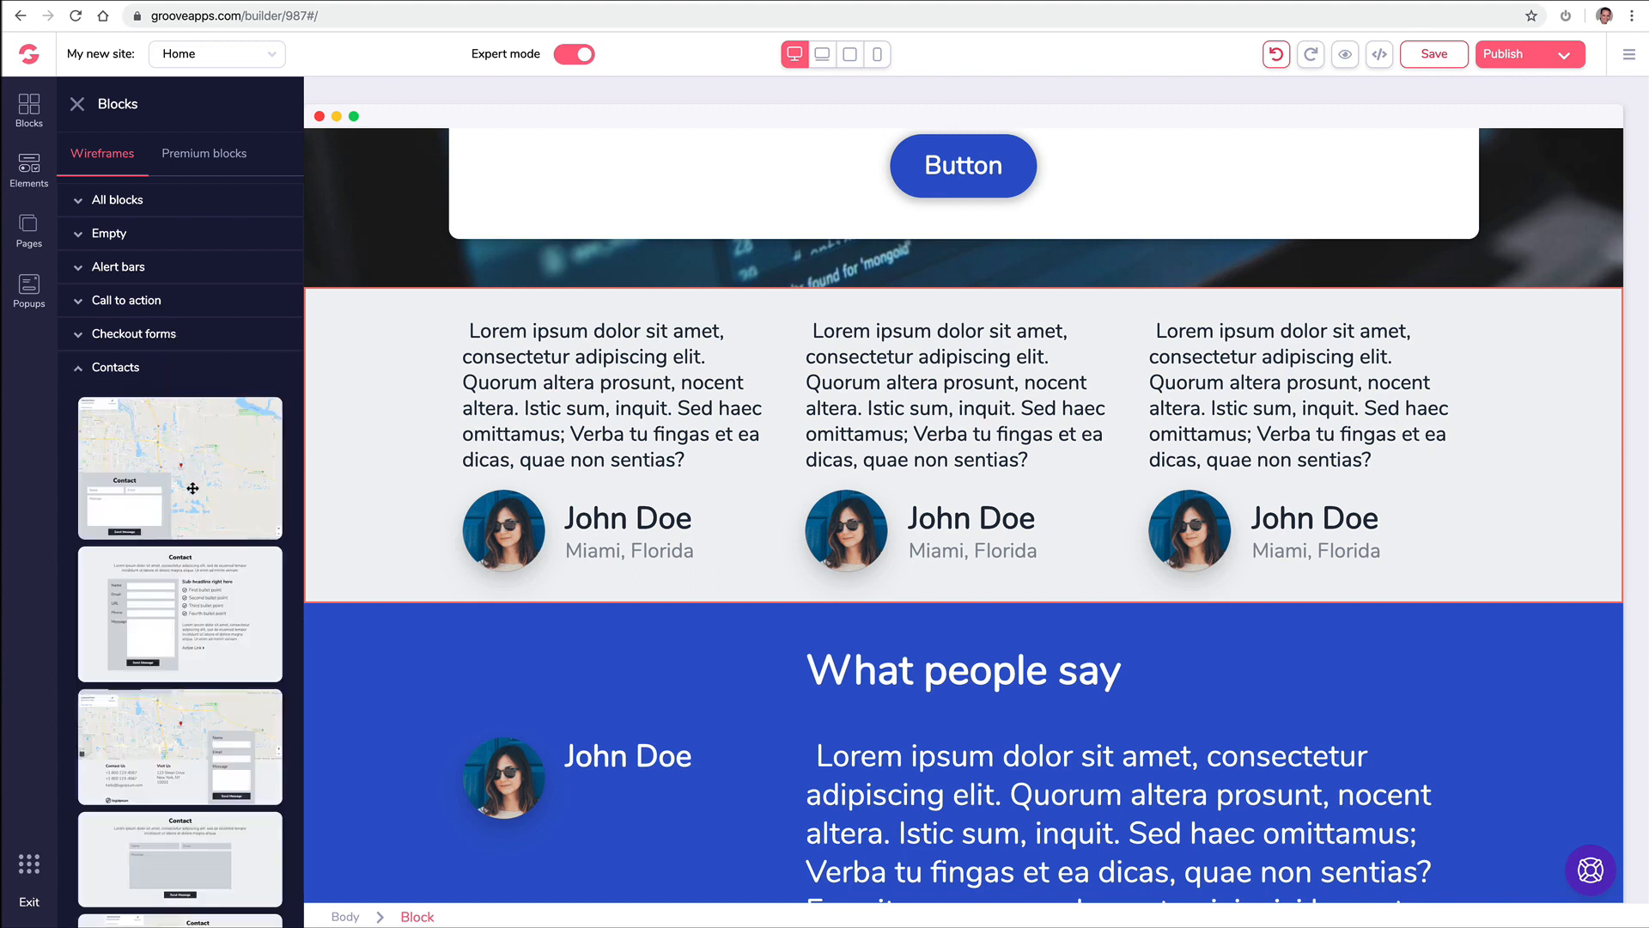
{"action": "scroll", "coordinate": [221, 573], "scroll_direction": "down", "scroll_amount": 2}
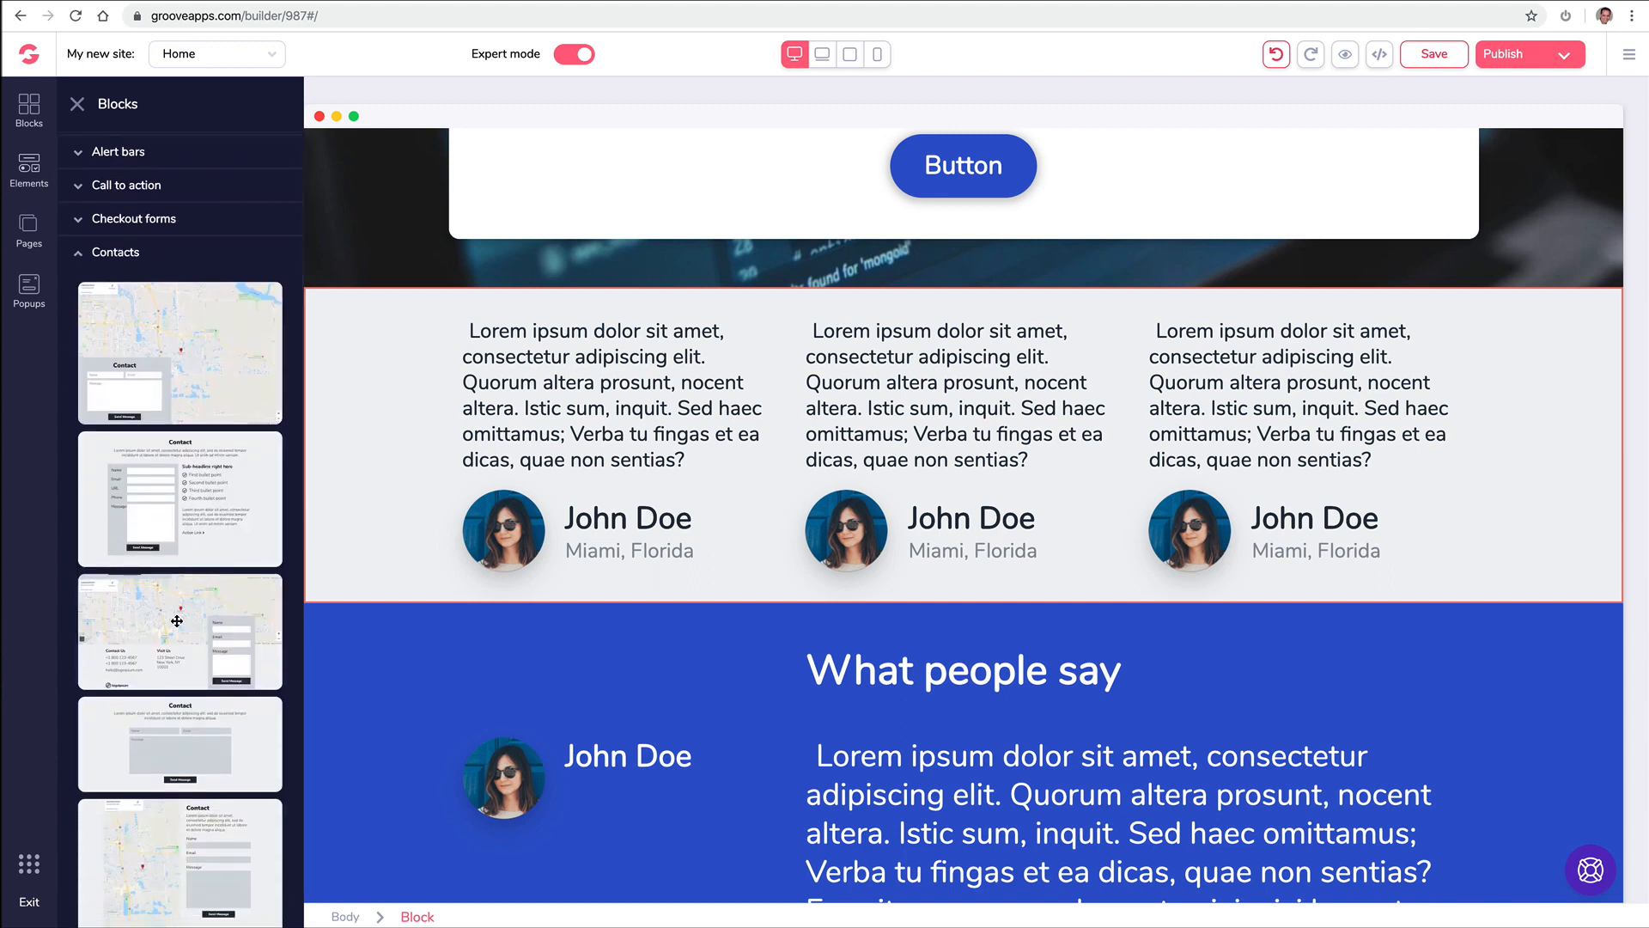
{"action": "left_click_drag", "start_coordinate": [177, 616], "coordinate": [744, 387]}
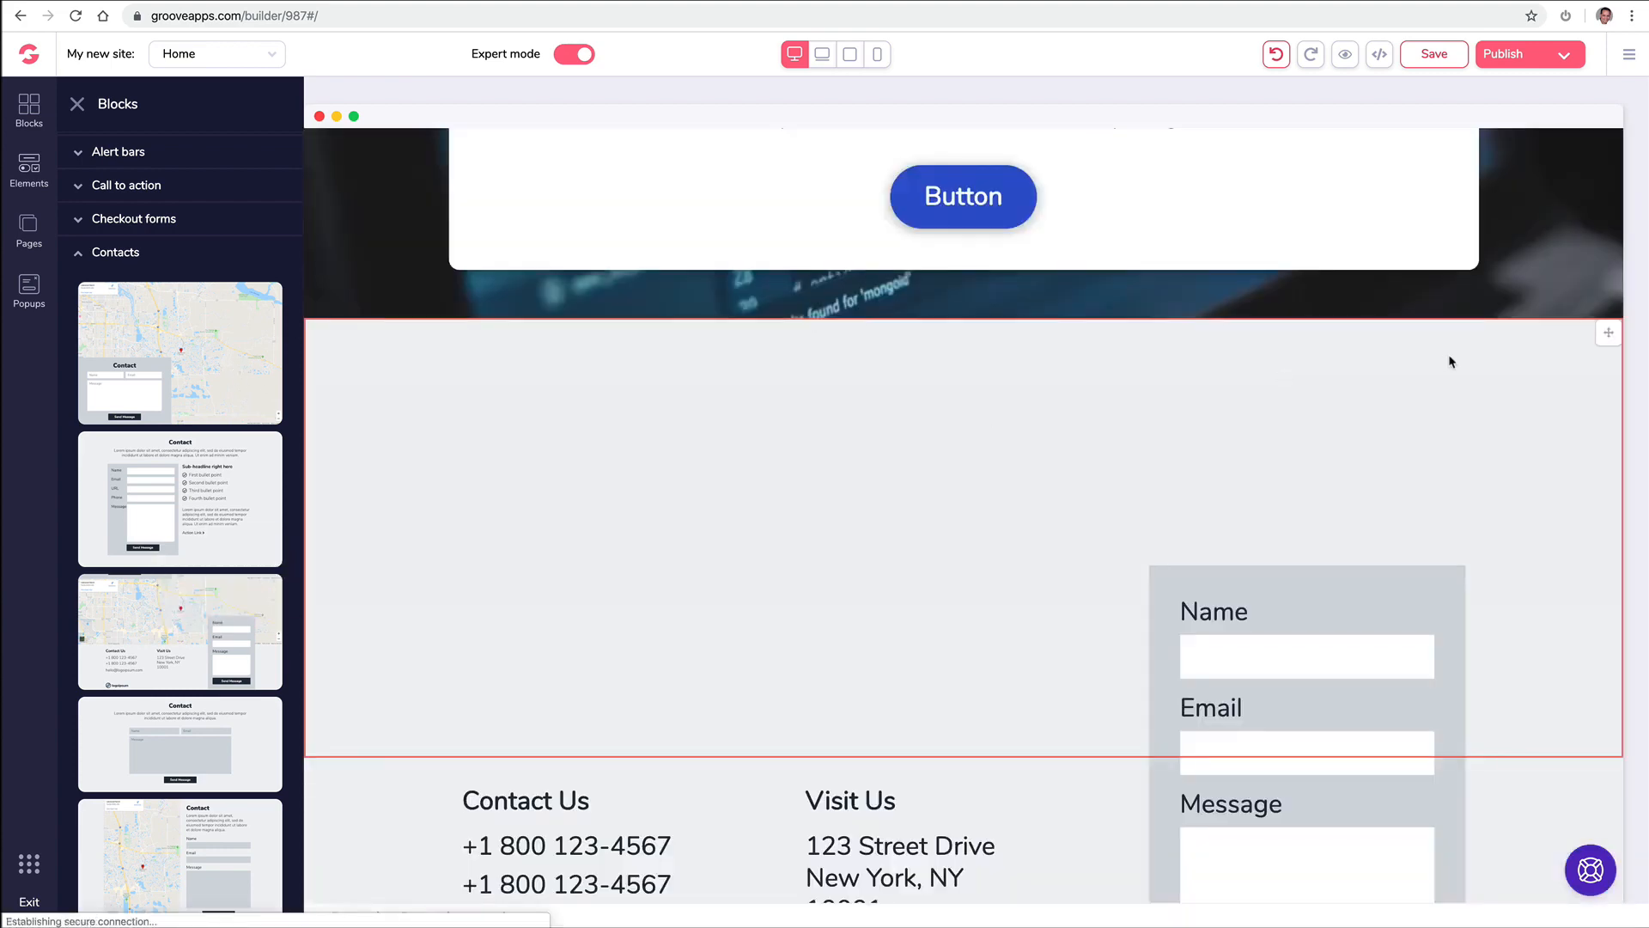
{"action": "scroll", "coordinate": [1053, 479], "scroll_direction": "down", "scroll_amount": 5}
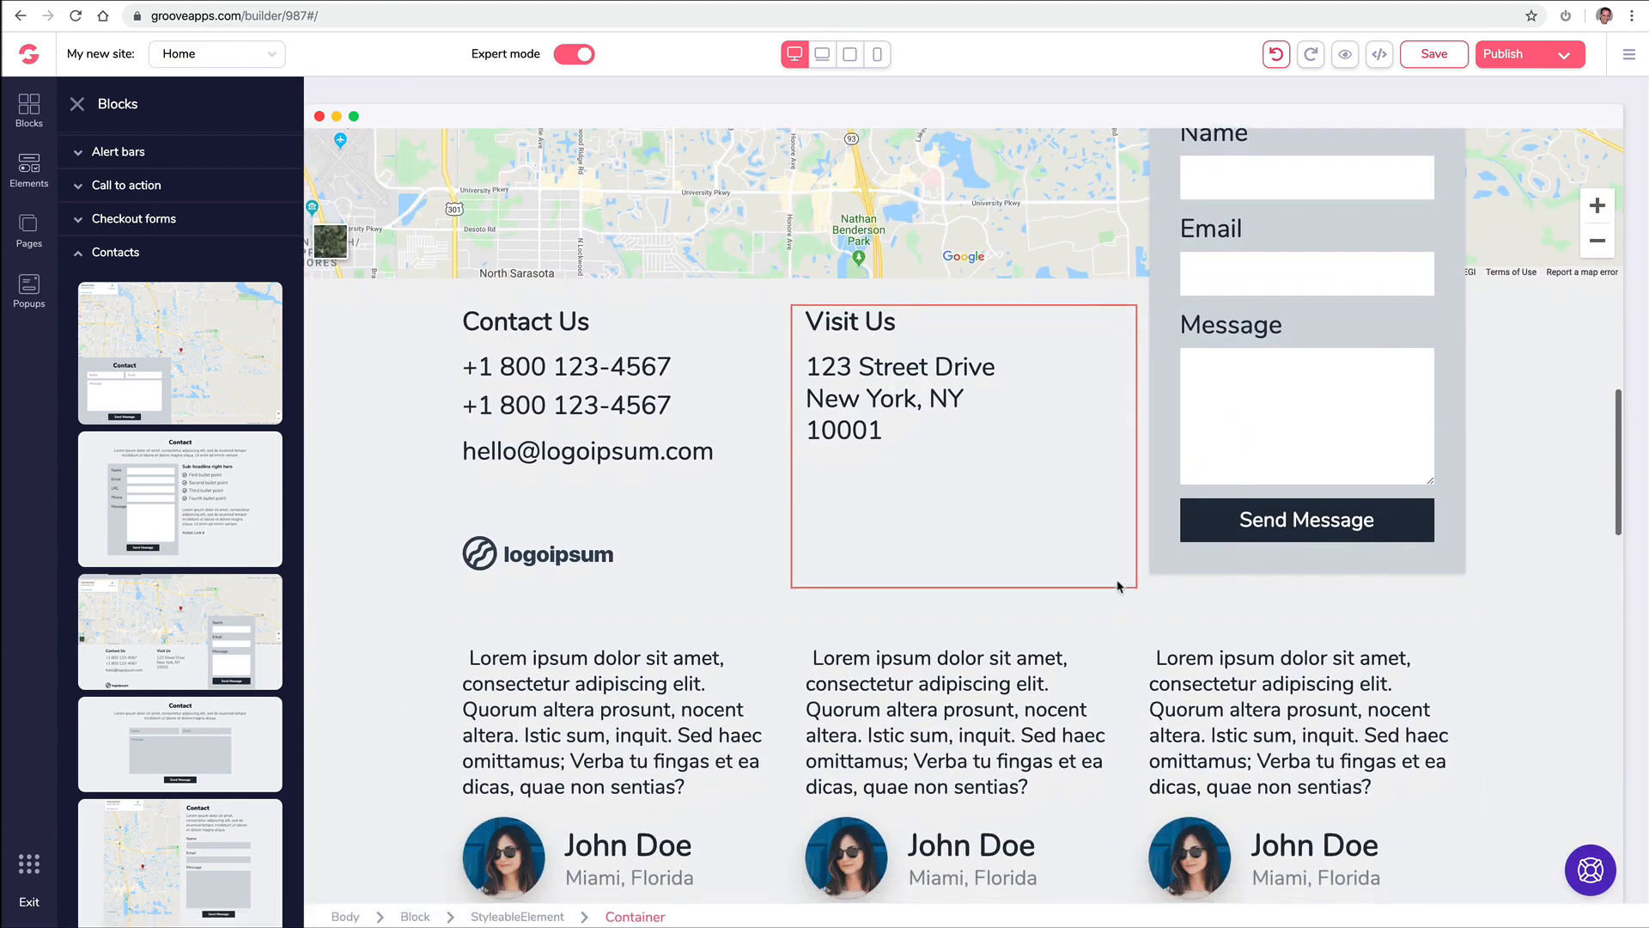
{"action": "scroll", "coordinate": [1356, 622], "scroll_direction": "down", "scroll_amount": 6}
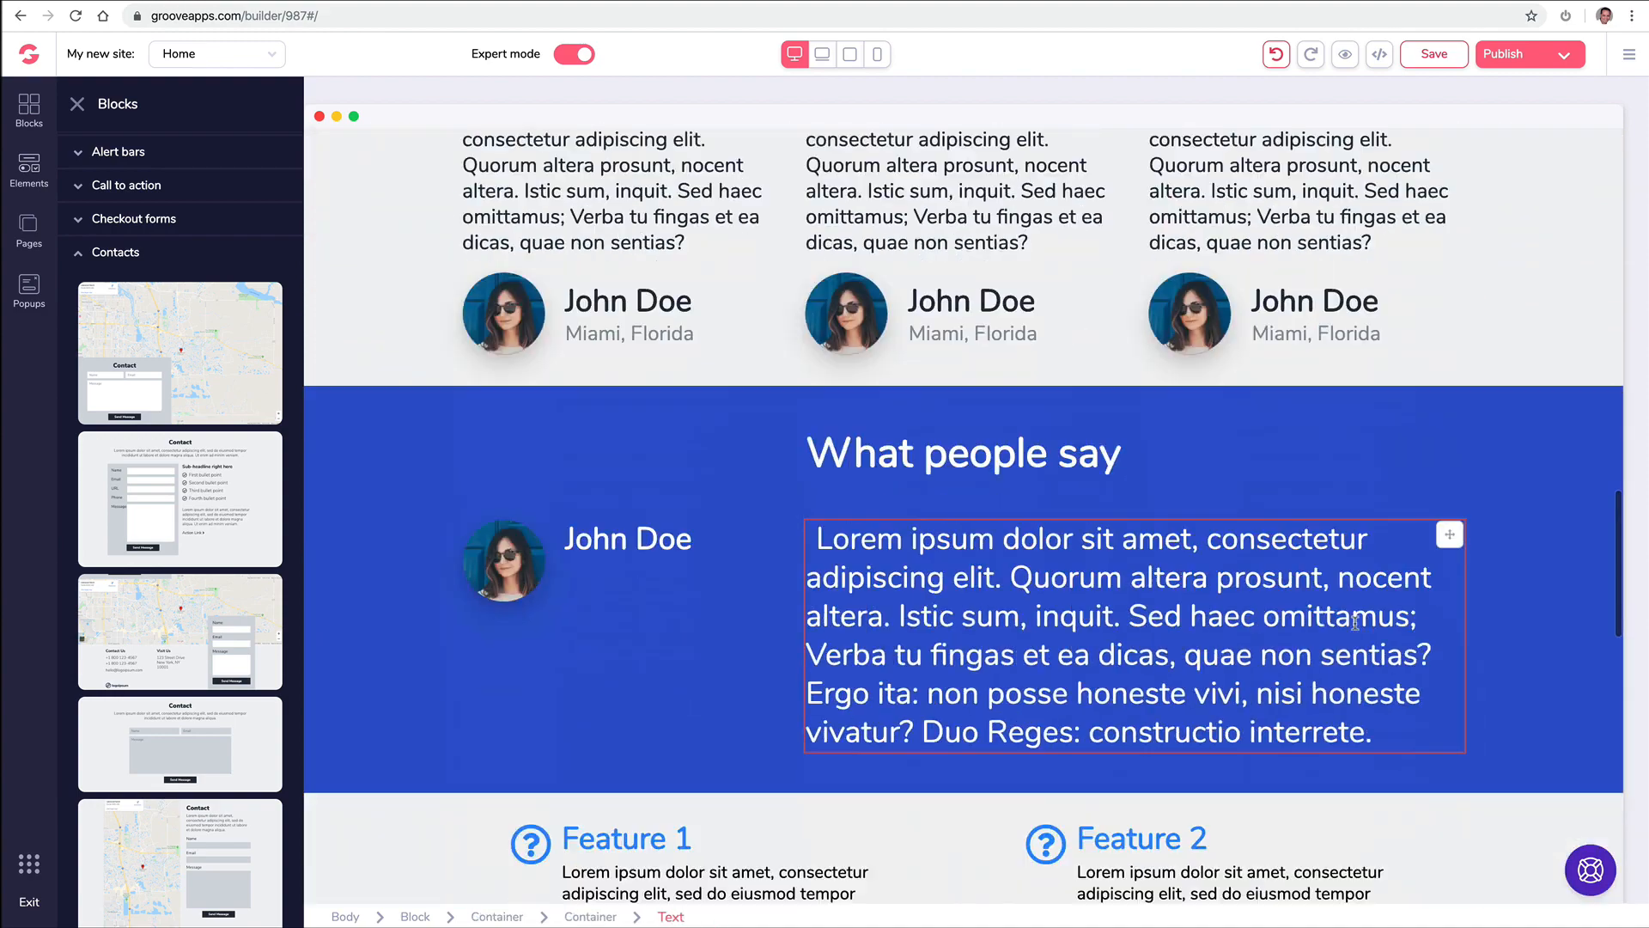
- Insert the wireframe pricing block with Starter, Pro and Unlimited cards listing four features each between the two call-to-action blocks
{"action": "scroll", "coordinate": [1356, 622], "scroll_direction": "down", "scroll_amount": 2}
{"action": "left_click_drag", "start_coordinate": [1608, 259], "coordinate": [62, 367]}
{"action": "left_click", "coordinate": [30, 107]}
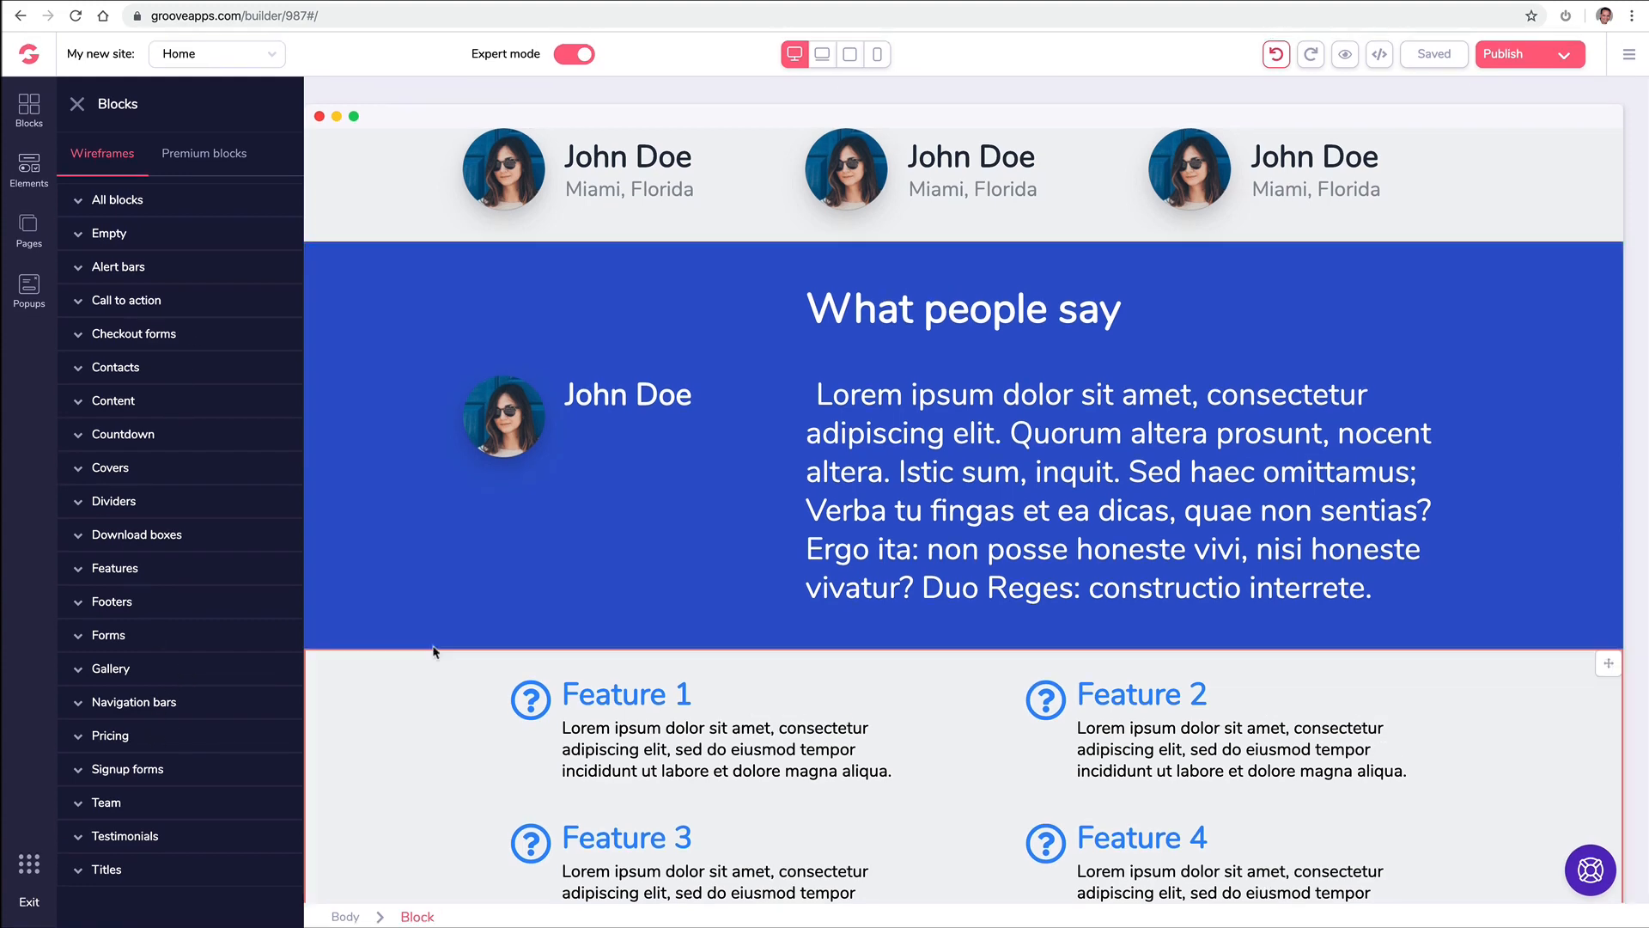
{"action": "scroll", "coordinate": [435, 651], "scroll_direction": "down", "scroll_amount": 15}
{"action": "scroll", "coordinate": [413, 659], "scroll_direction": "down", "scroll_amount": 3}
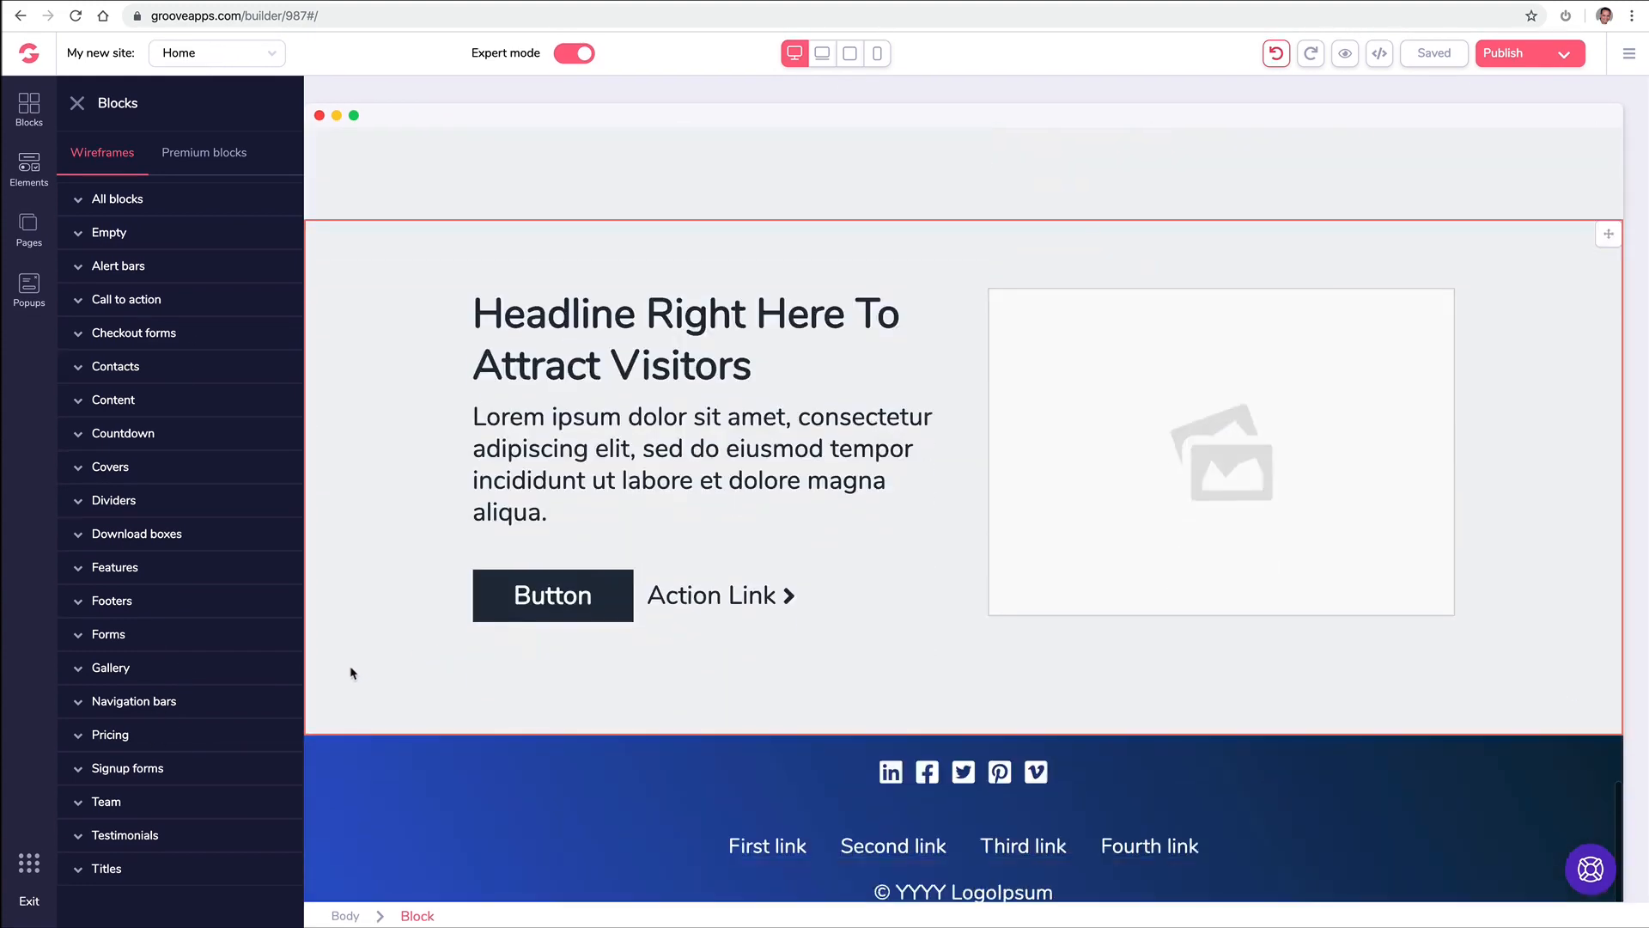
{"action": "left_click", "coordinate": [112, 735]}
{"action": "scroll", "coordinate": [198, 653], "scroll_direction": "down", "scroll_amount": 10}
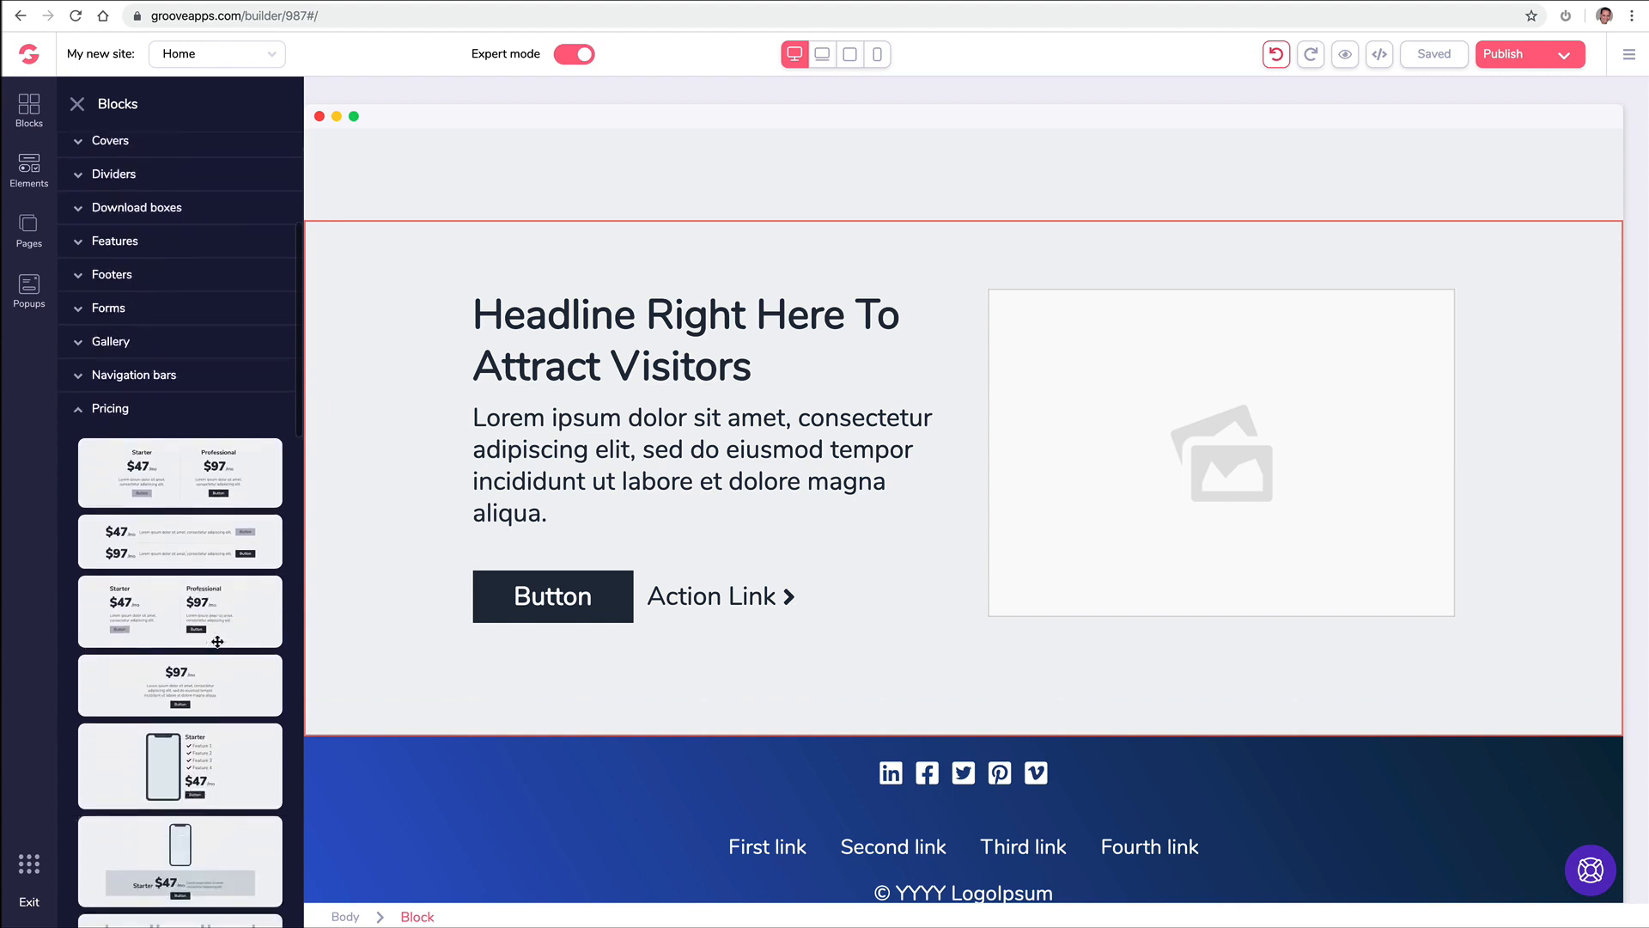
{"action": "scroll", "coordinate": [215, 620], "scroll_direction": "down", "scroll_amount": 2}
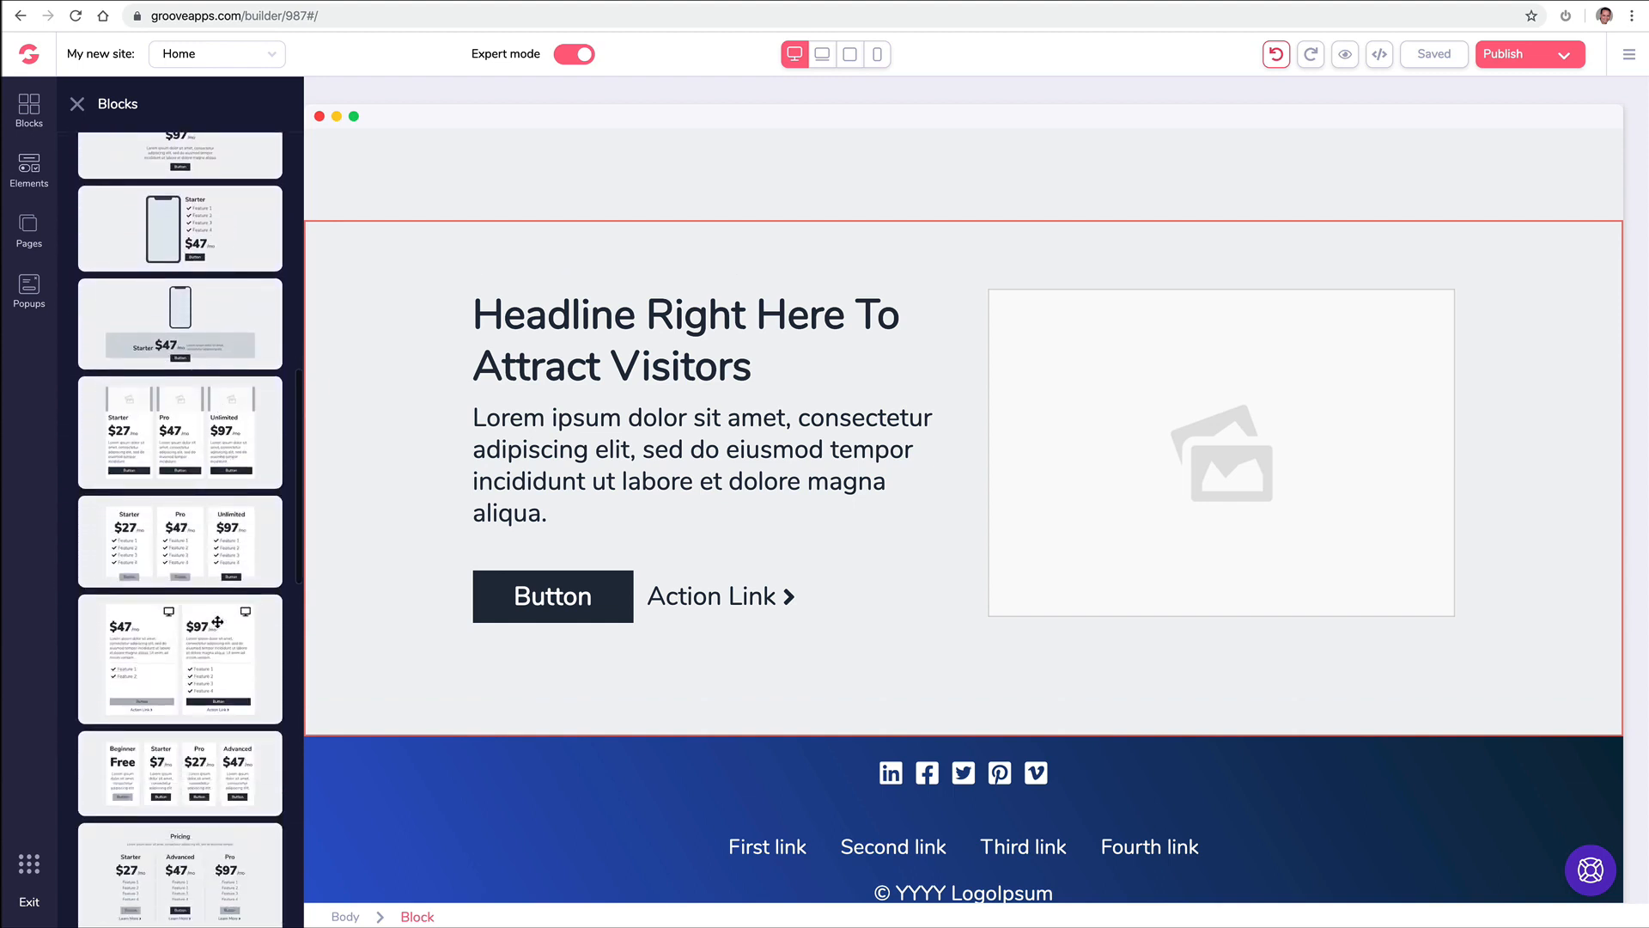
{"action": "left_click_drag", "start_coordinate": [190, 544], "coordinate": [862, 309]}
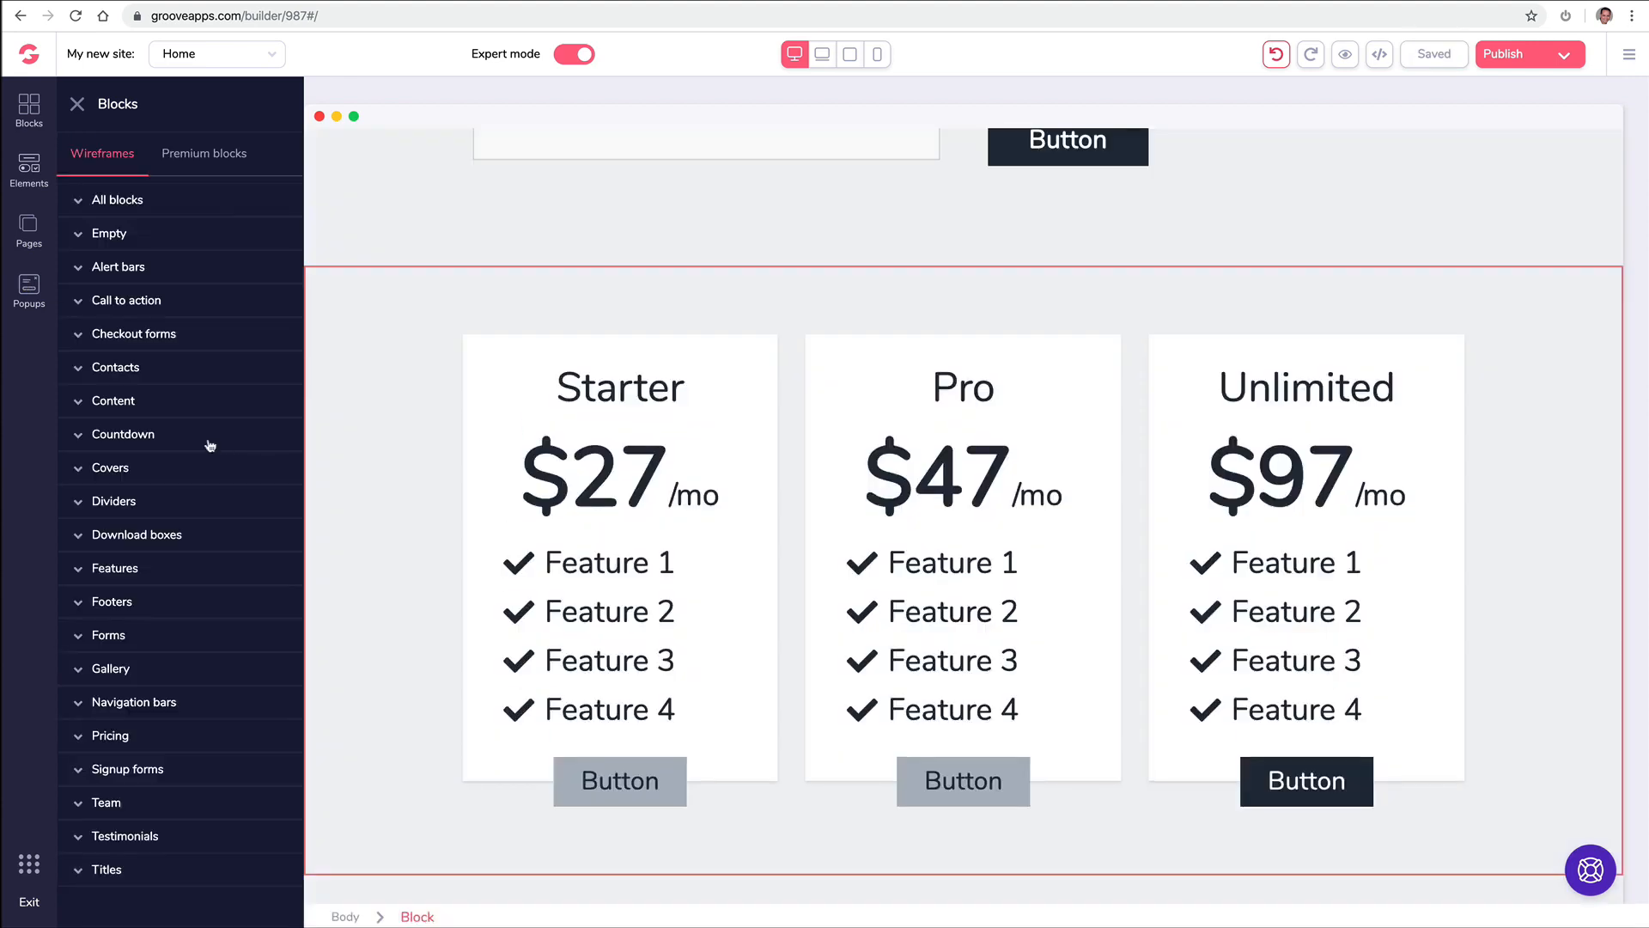
- Add the wireframe countdown block with dark circular counters between the features block and the first call-to-action block
{"action": "left_click", "coordinate": [159, 434]}
{"action": "scroll", "coordinate": [191, 445], "scroll_direction": "down", "scroll_amount": 2}
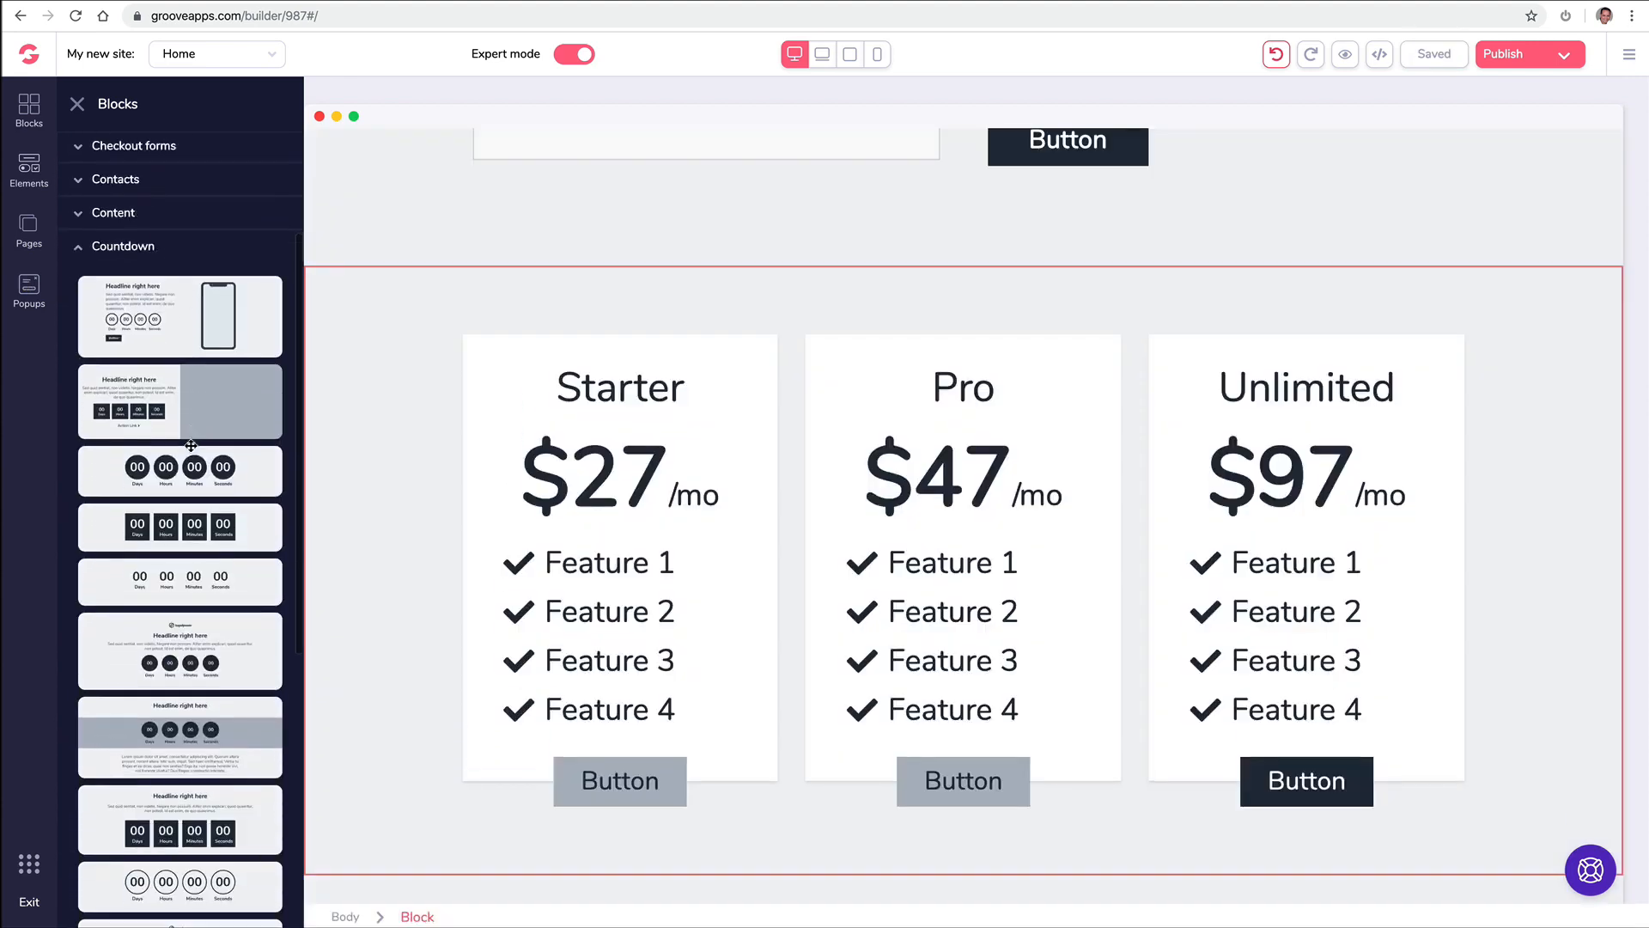
{"action": "left_click_drag", "start_coordinate": [191, 445], "coordinate": [902, 342]}
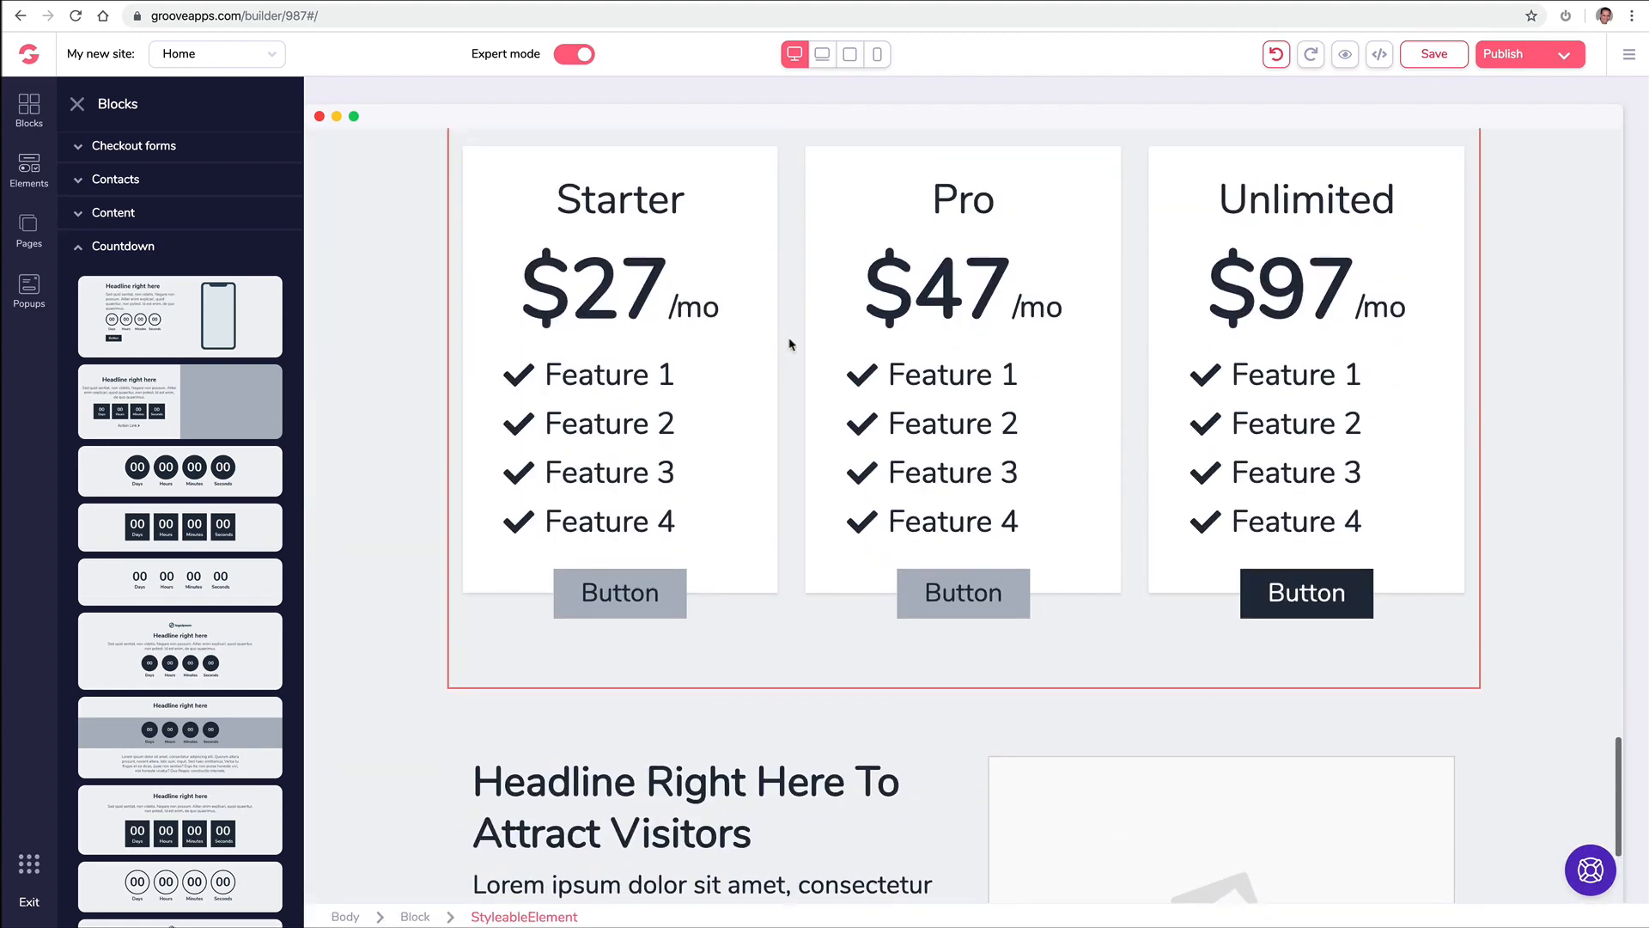
- Add the wireframe form block with a headline beside a single-field subscribe form directly below the countdown
{"action": "left_click", "coordinate": [159, 636]}
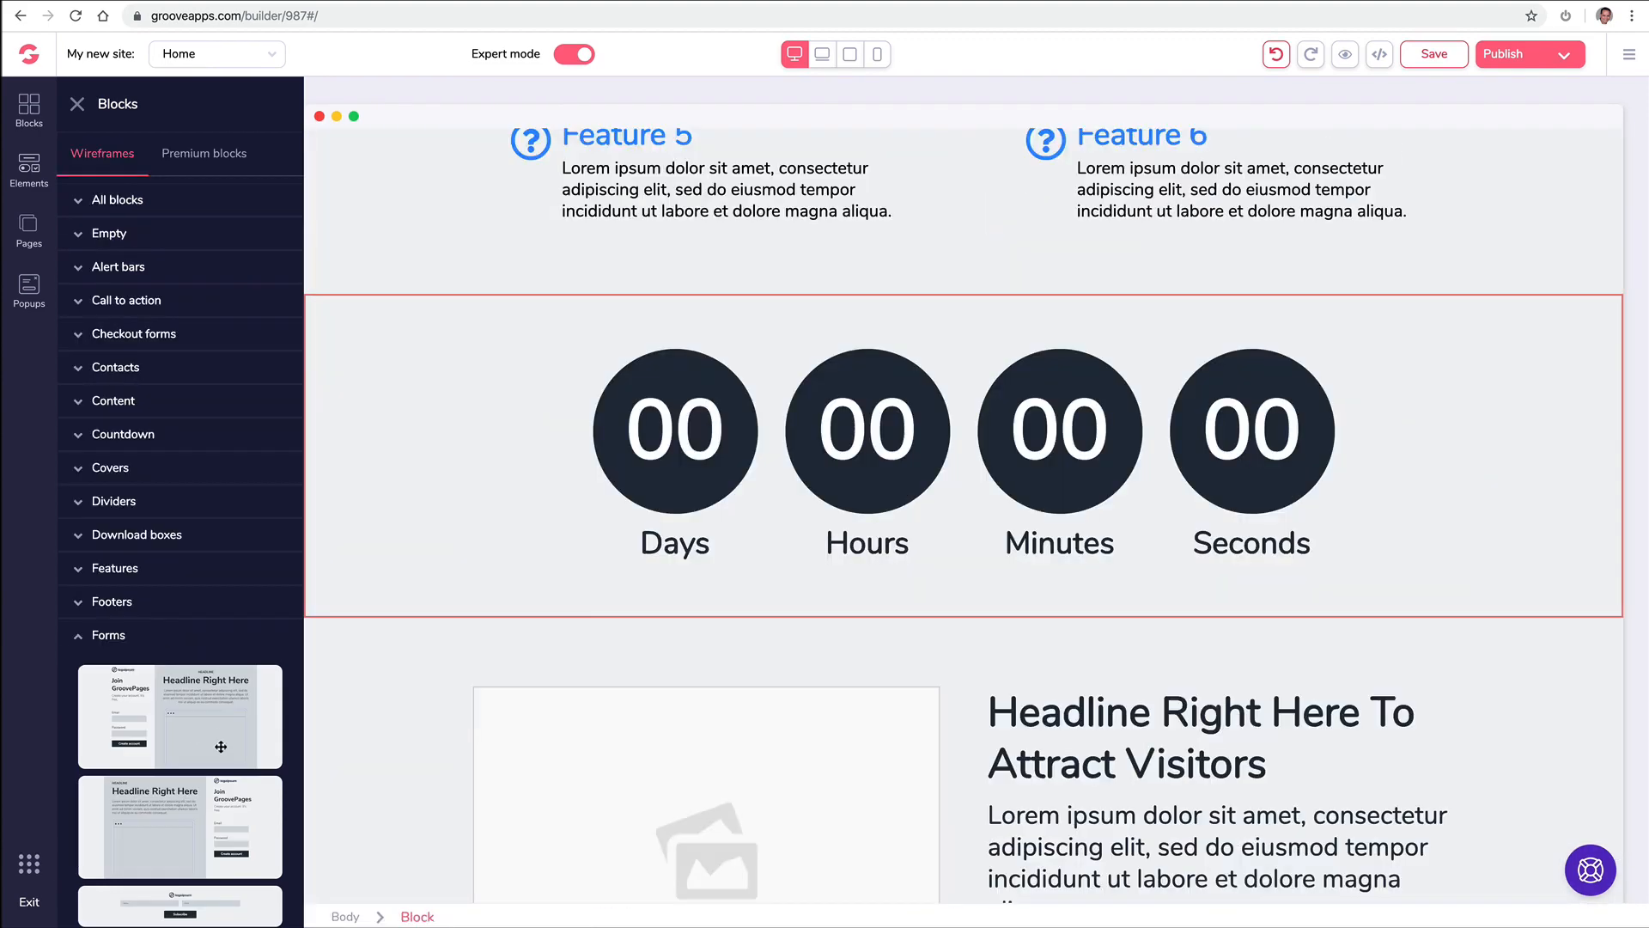
{"action": "scroll", "coordinate": [221, 747], "scroll_direction": "down", "scroll_amount": 5}
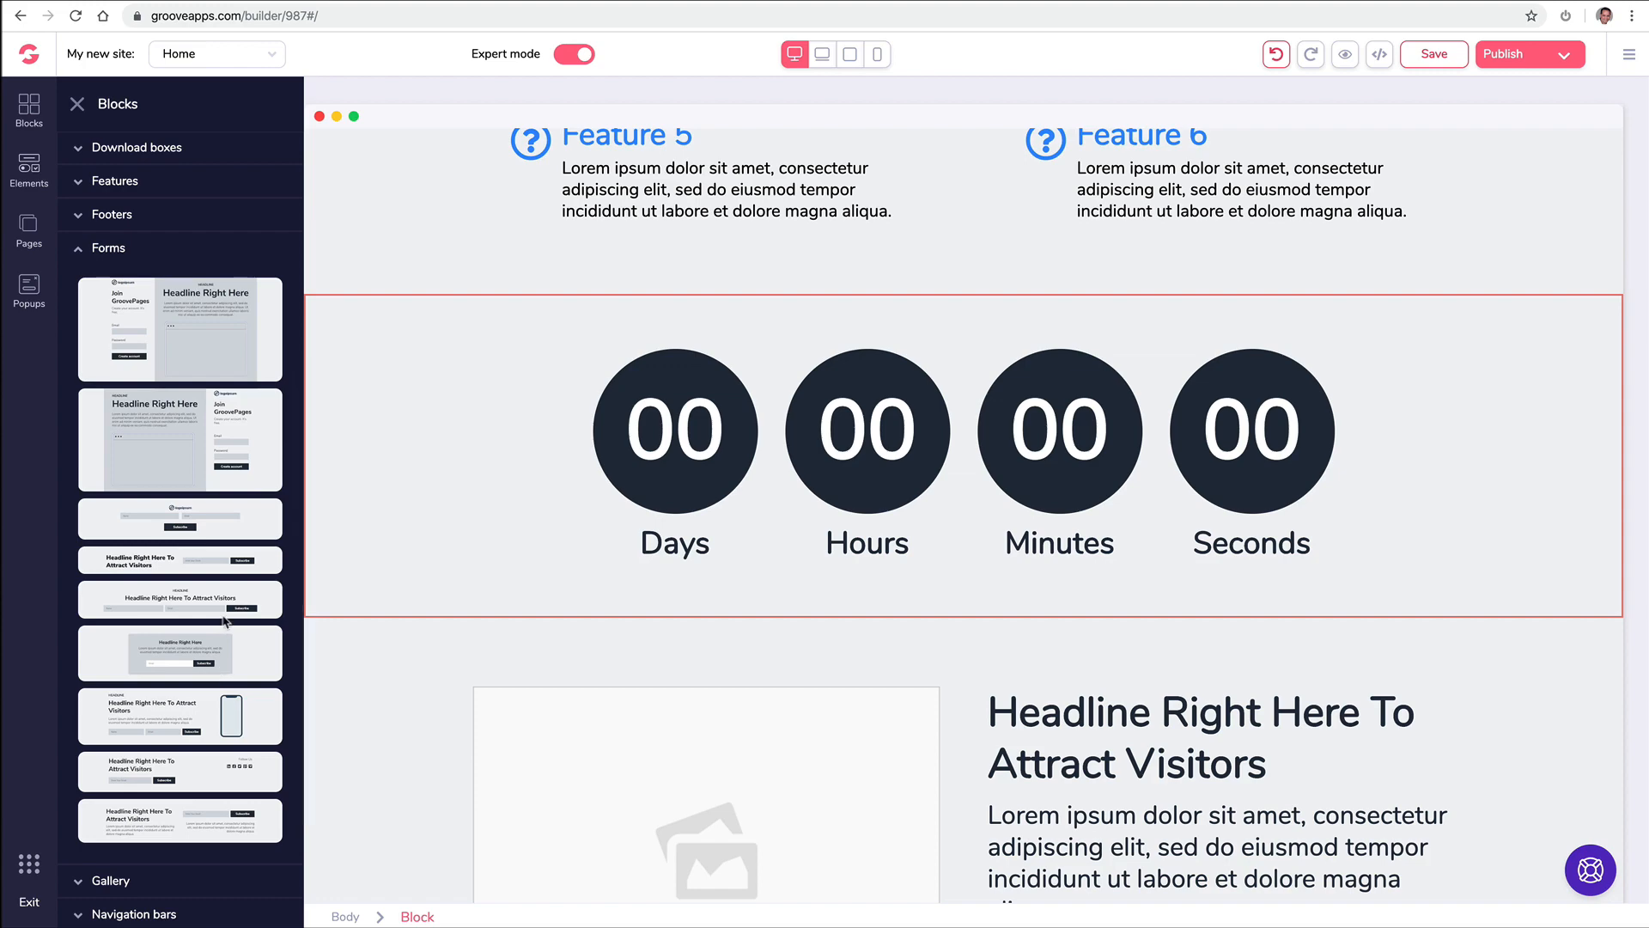
{"action": "left_click_drag", "start_coordinate": [234, 562], "coordinate": [988, 631]}
- Add the wireframe "Our Team" block with three round-avatar member cards between the last call-to-action block and the blue footer
{"action": "scroll", "coordinate": [572, 518], "scroll_direction": "down", "scroll_amount": 6}
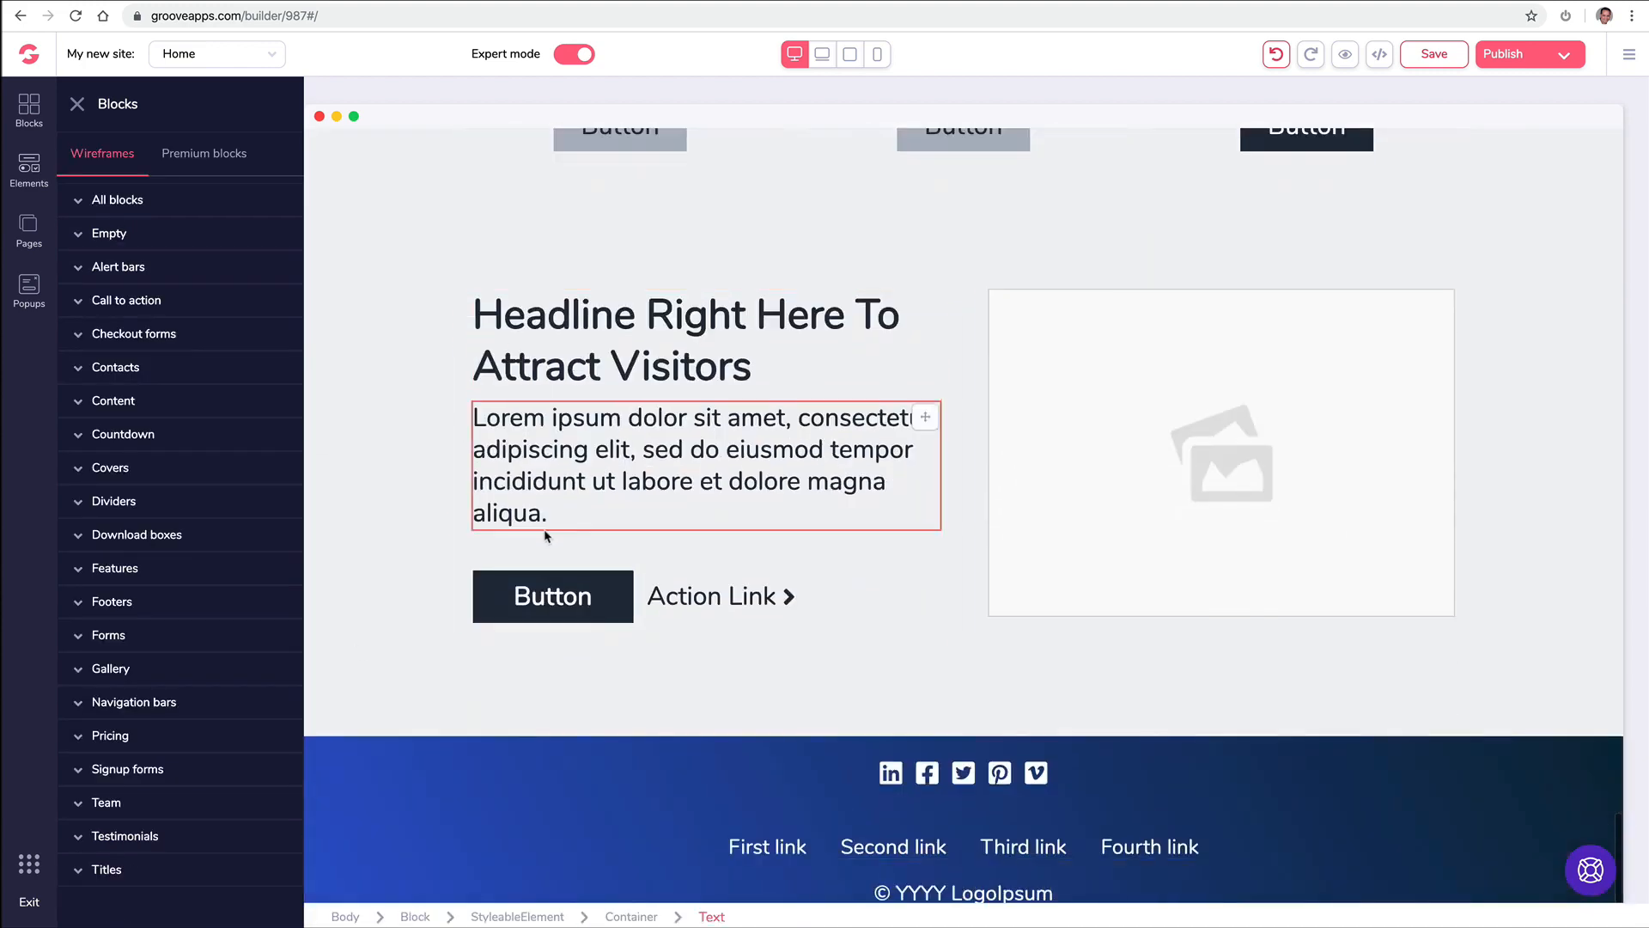
{"action": "left_click", "coordinate": [102, 808]}
{"action": "scroll", "coordinate": [153, 757], "scroll_direction": "down", "scroll_amount": 4}
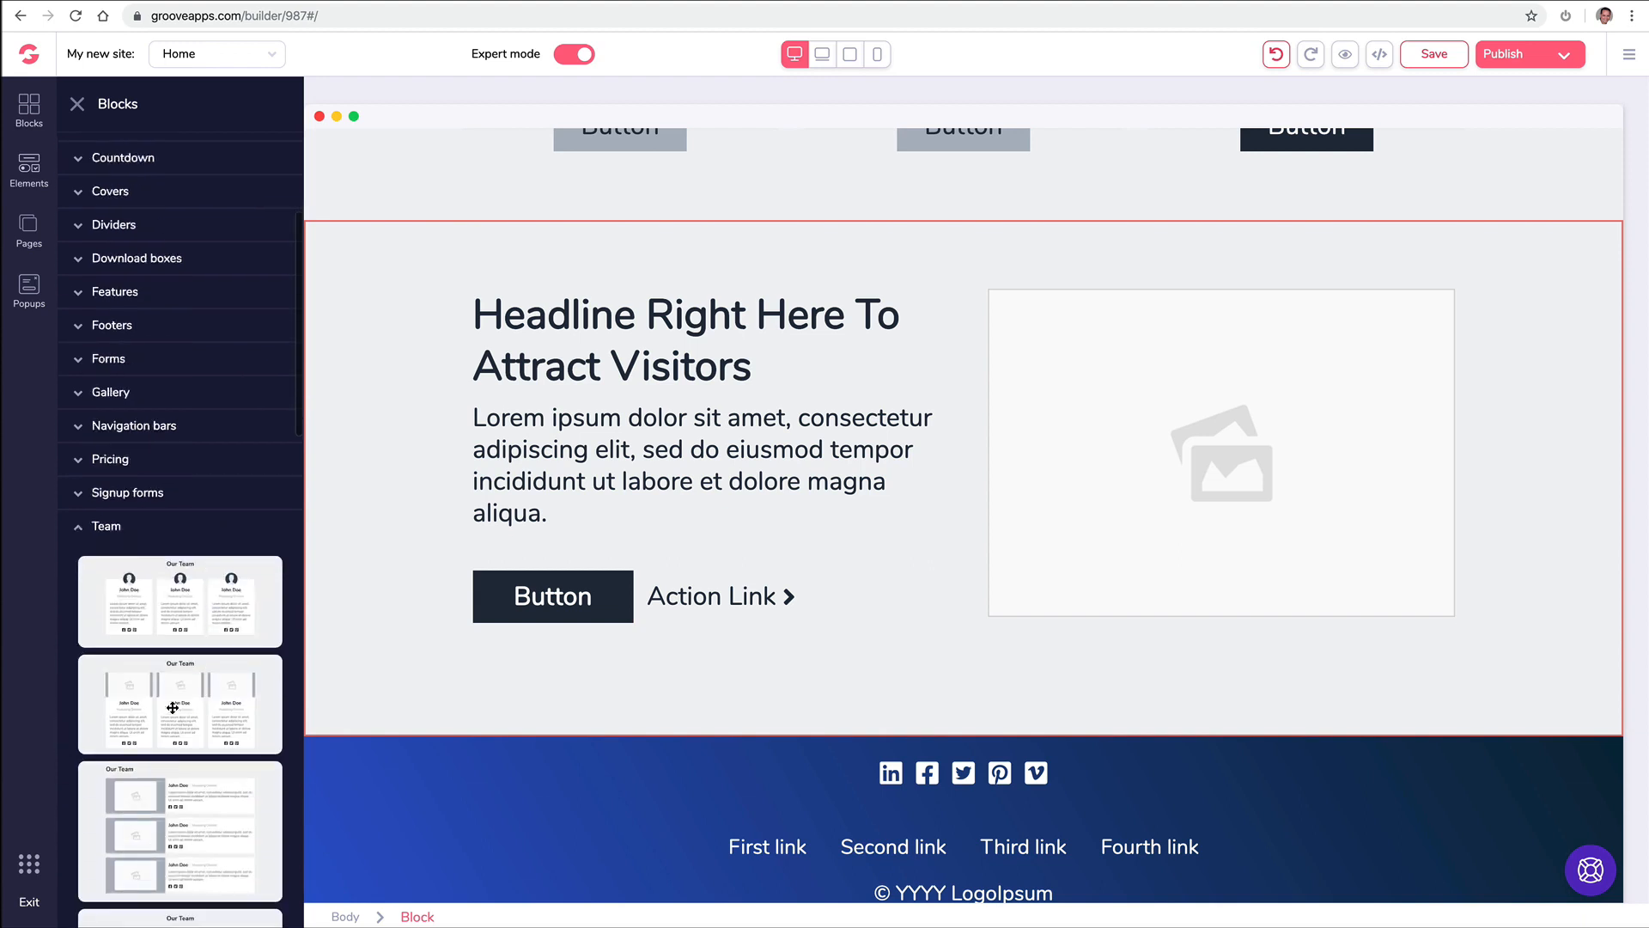
{"action": "left_click_drag", "start_coordinate": [191, 604], "coordinate": [910, 795]}
- Set the contact block map's location to the San Diego street address and update the map
{"action": "scroll", "coordinate": [1426, 438], "scroll_direction": "up", "scroll_amount": 15}
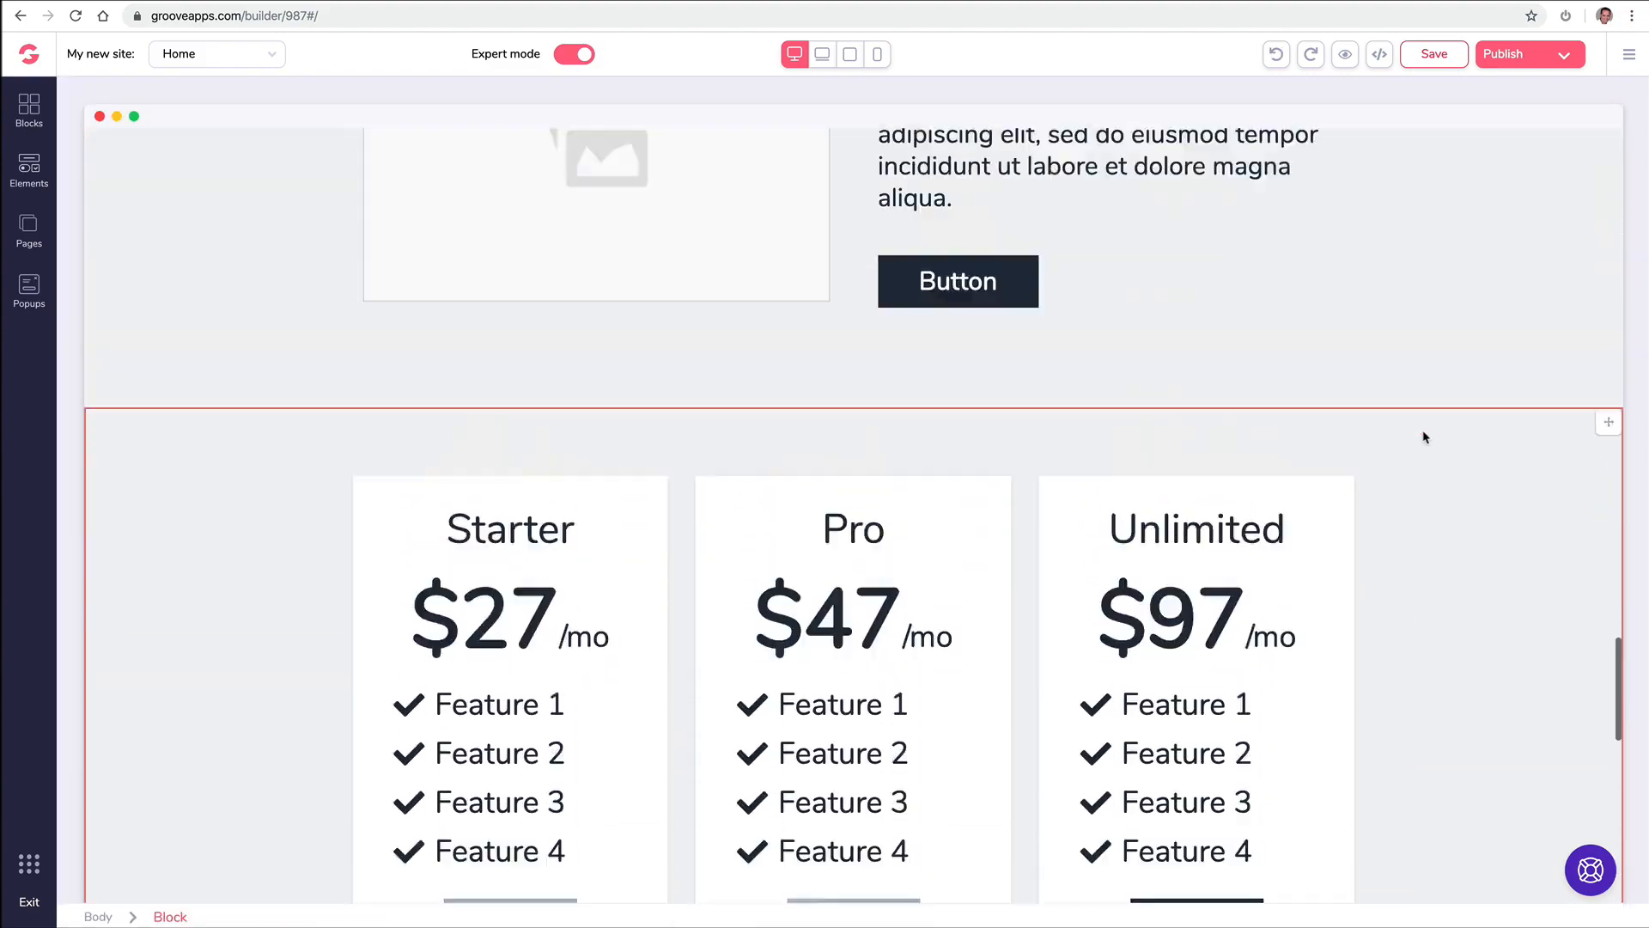
{"action": "scroll", "coordinate": [1366, 421], "scroll_direction": "up", "scroll_amount": 20}
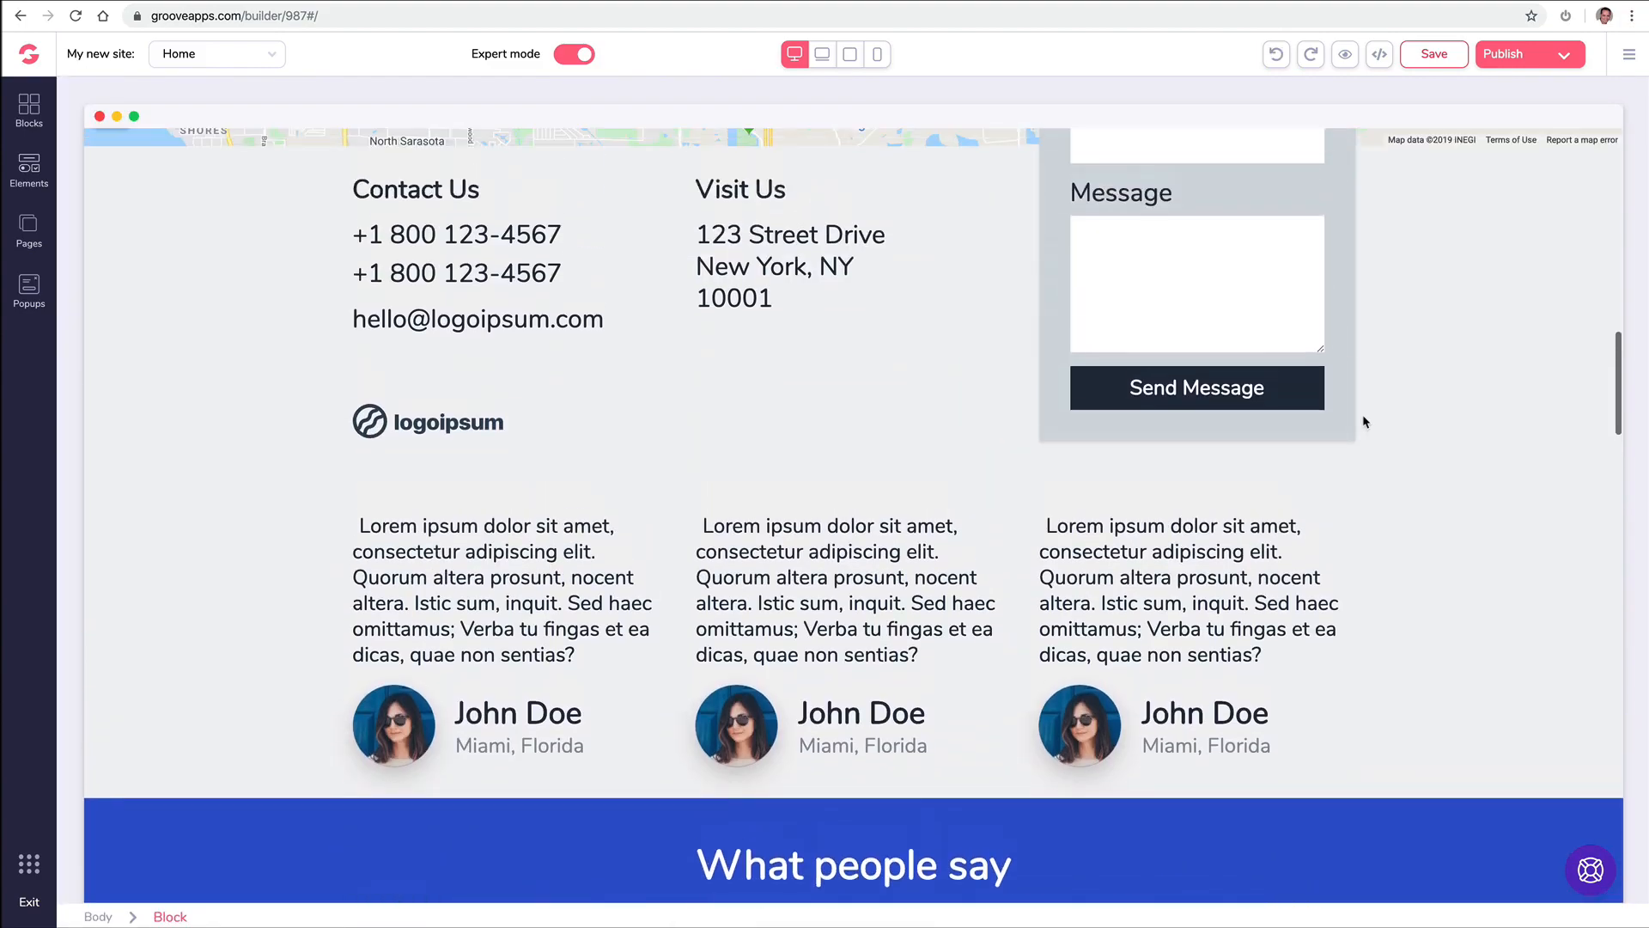
{"action": "scroll", "coordinate": [1366, 421], "scroll_direction": "up", "scroll_amount": 8}
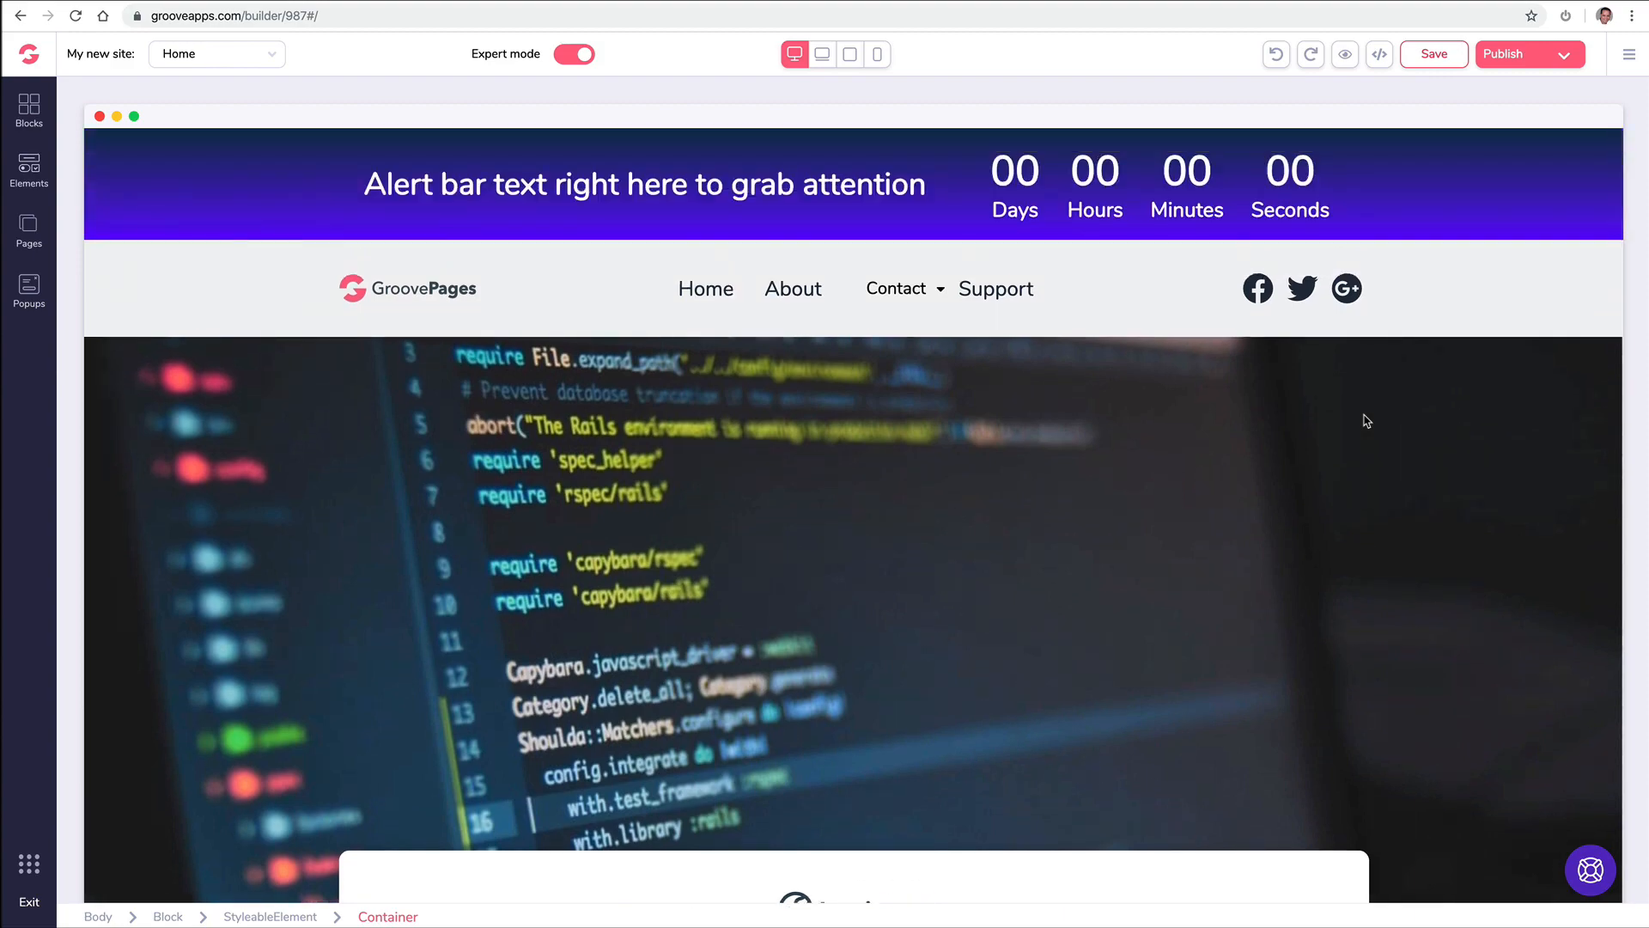
{"action": "scroll", "coordinate": [701, 288], "scroll_direction": "down", "scroll_amount": 10}
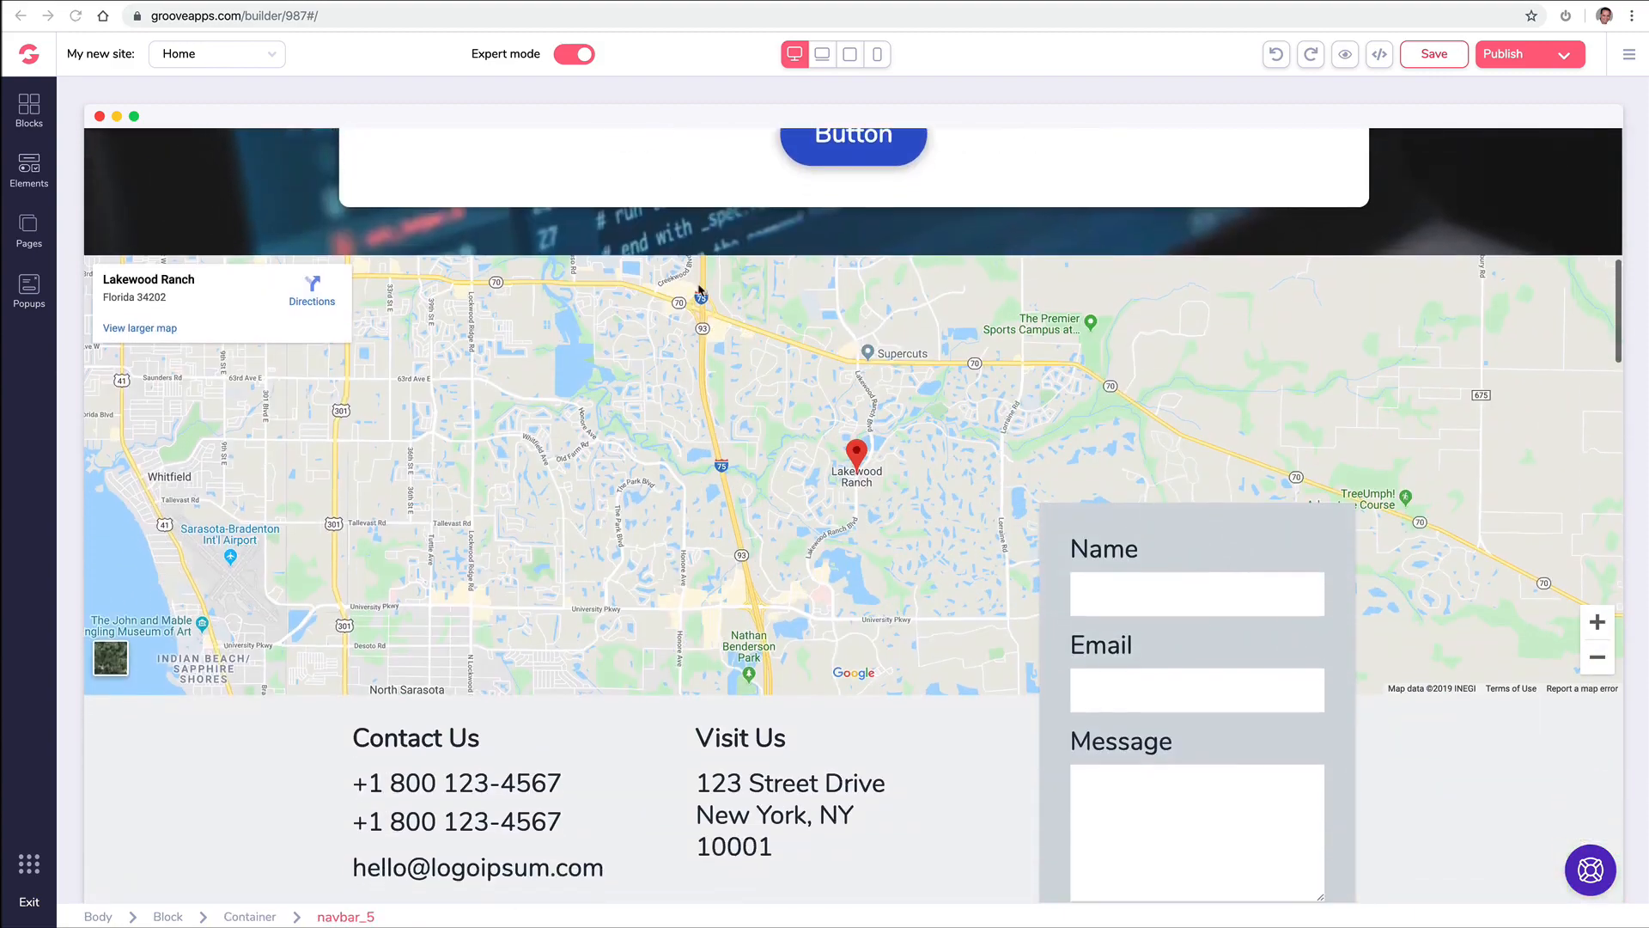
{"action": "left_click", "coordinate": [663, 347]}
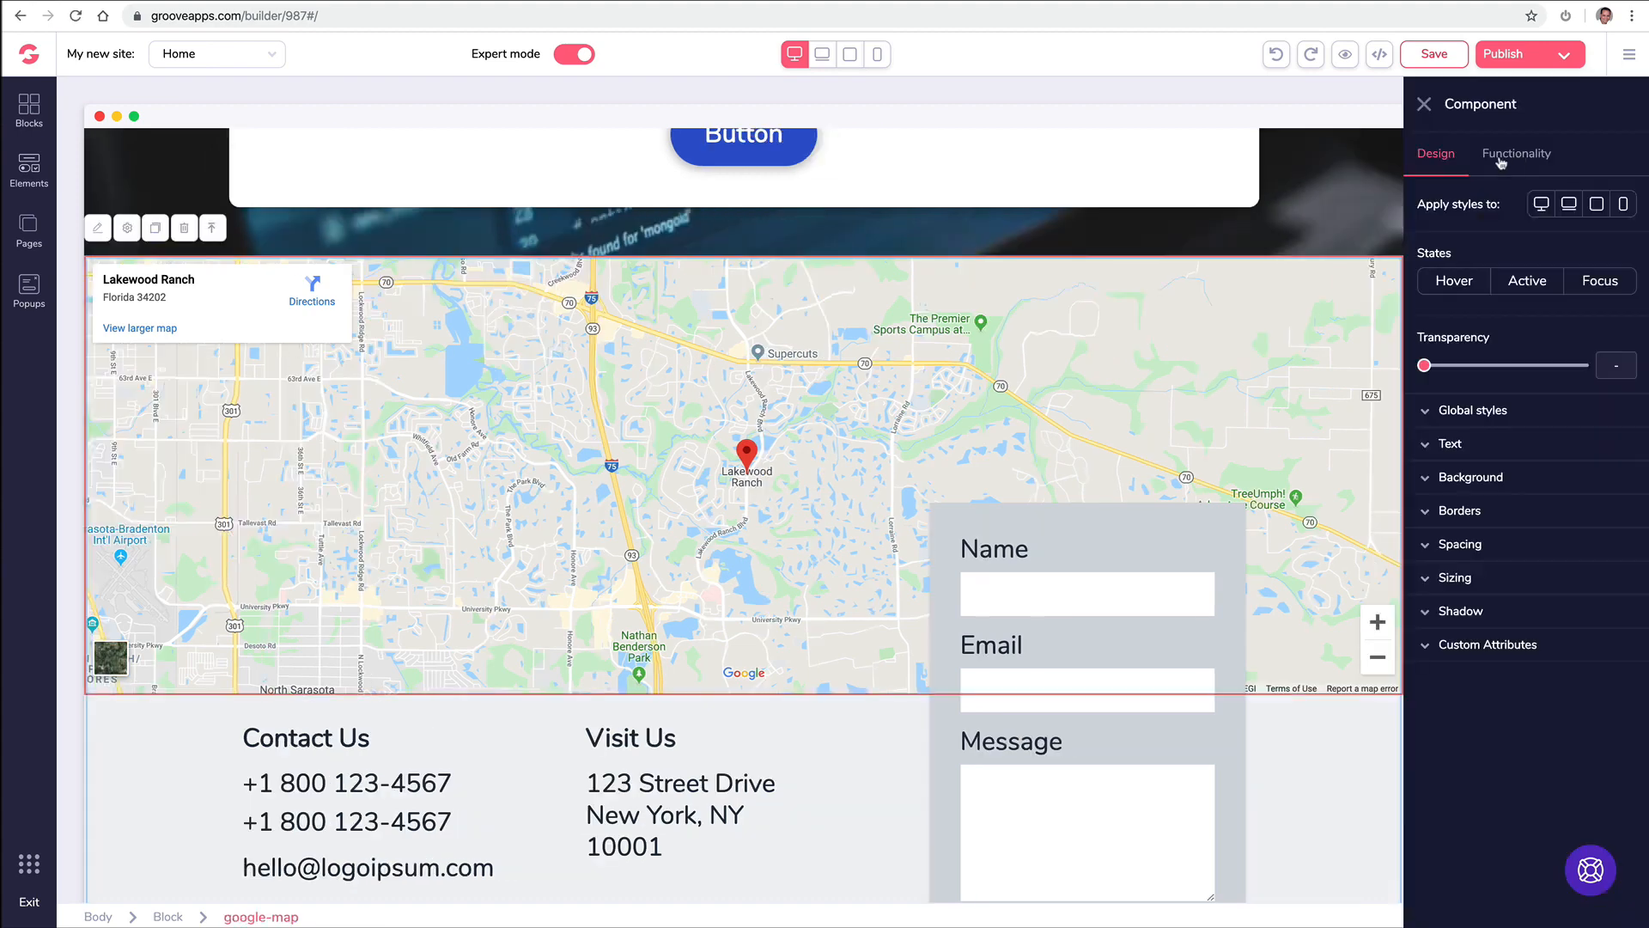
{"action": "left_click", "coordinate": [1518, 158]}
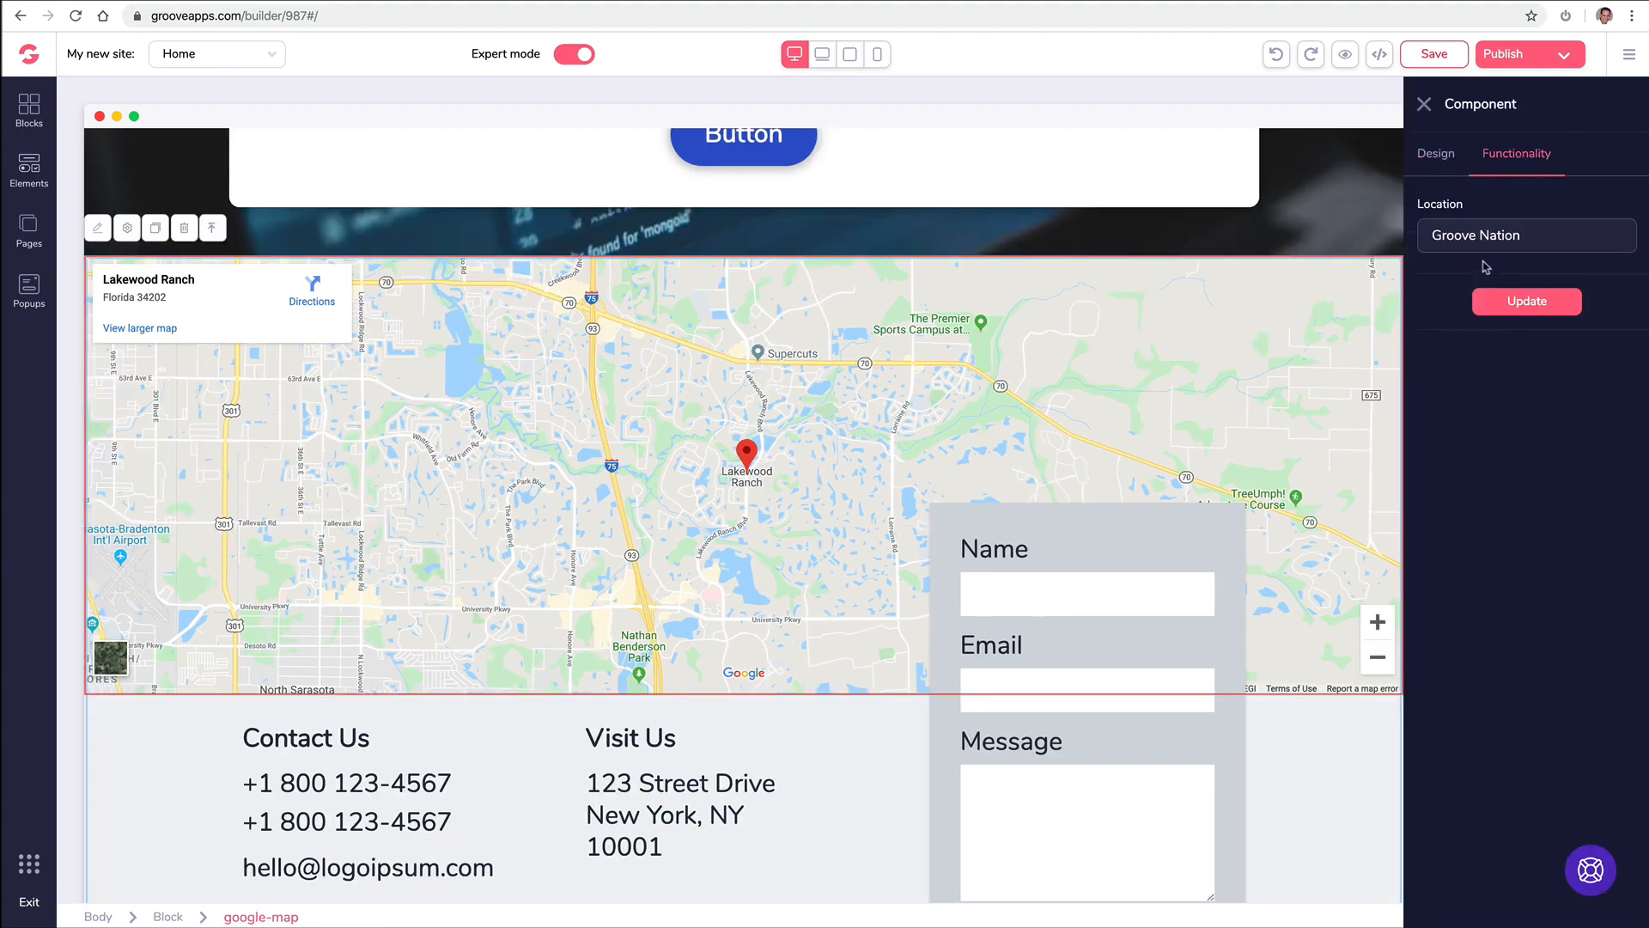
{"action": "triple_click", "coordinate": [1473, 244]}
{"action": "type", "text": "877 I"}
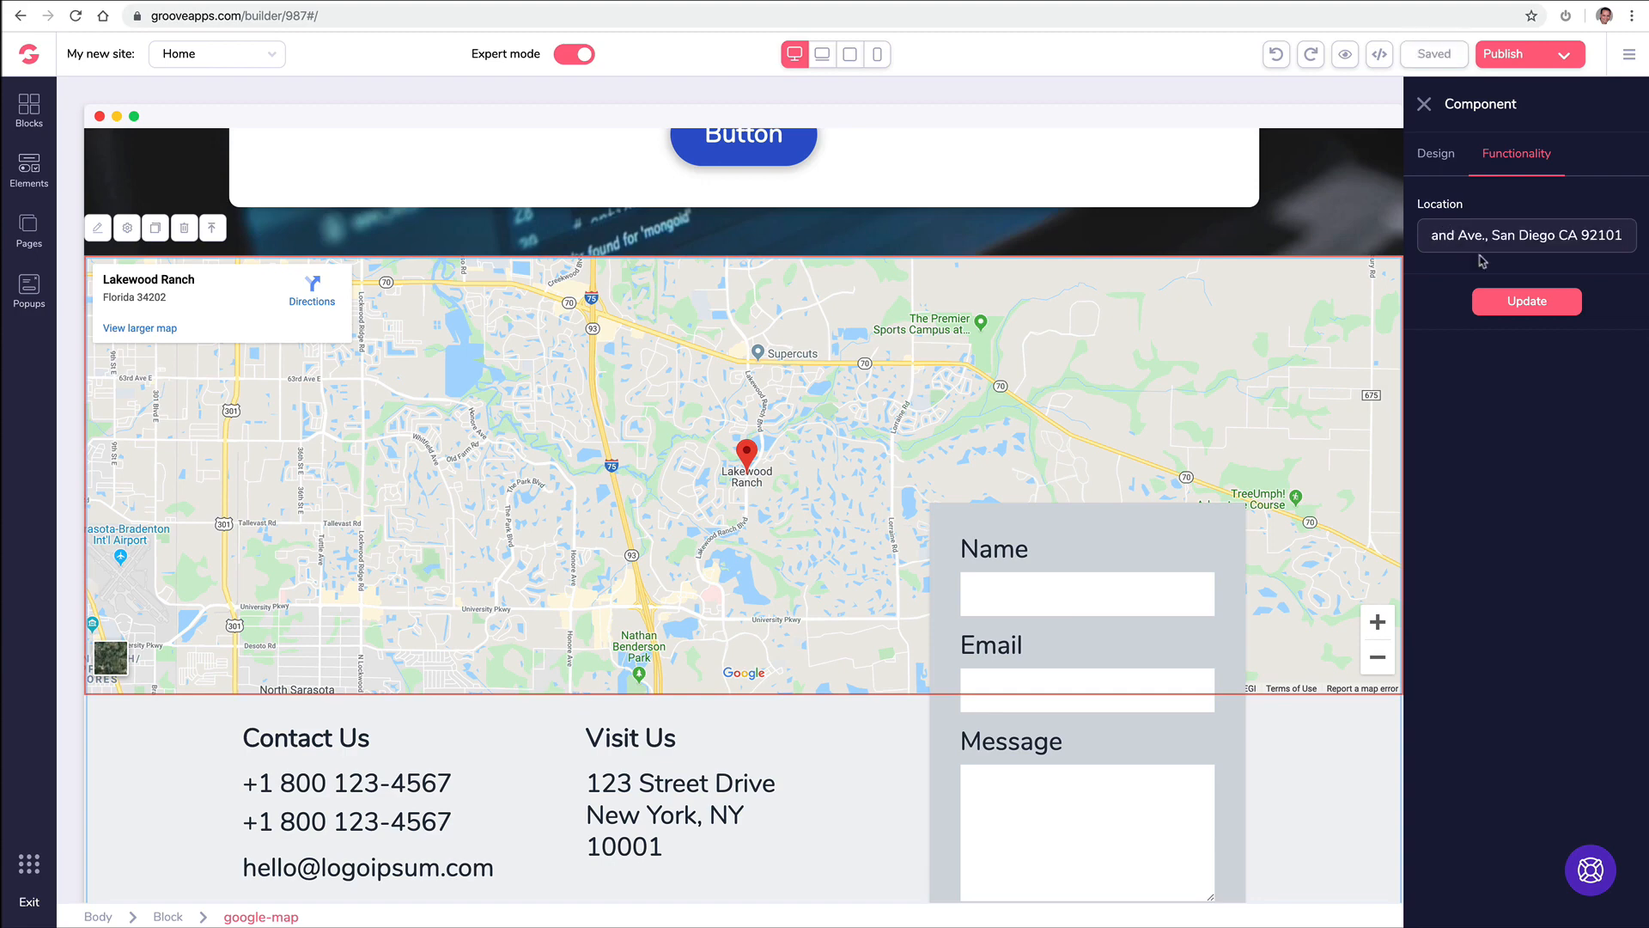
{"action": "left_click", "coordinate": [1499, 303]}
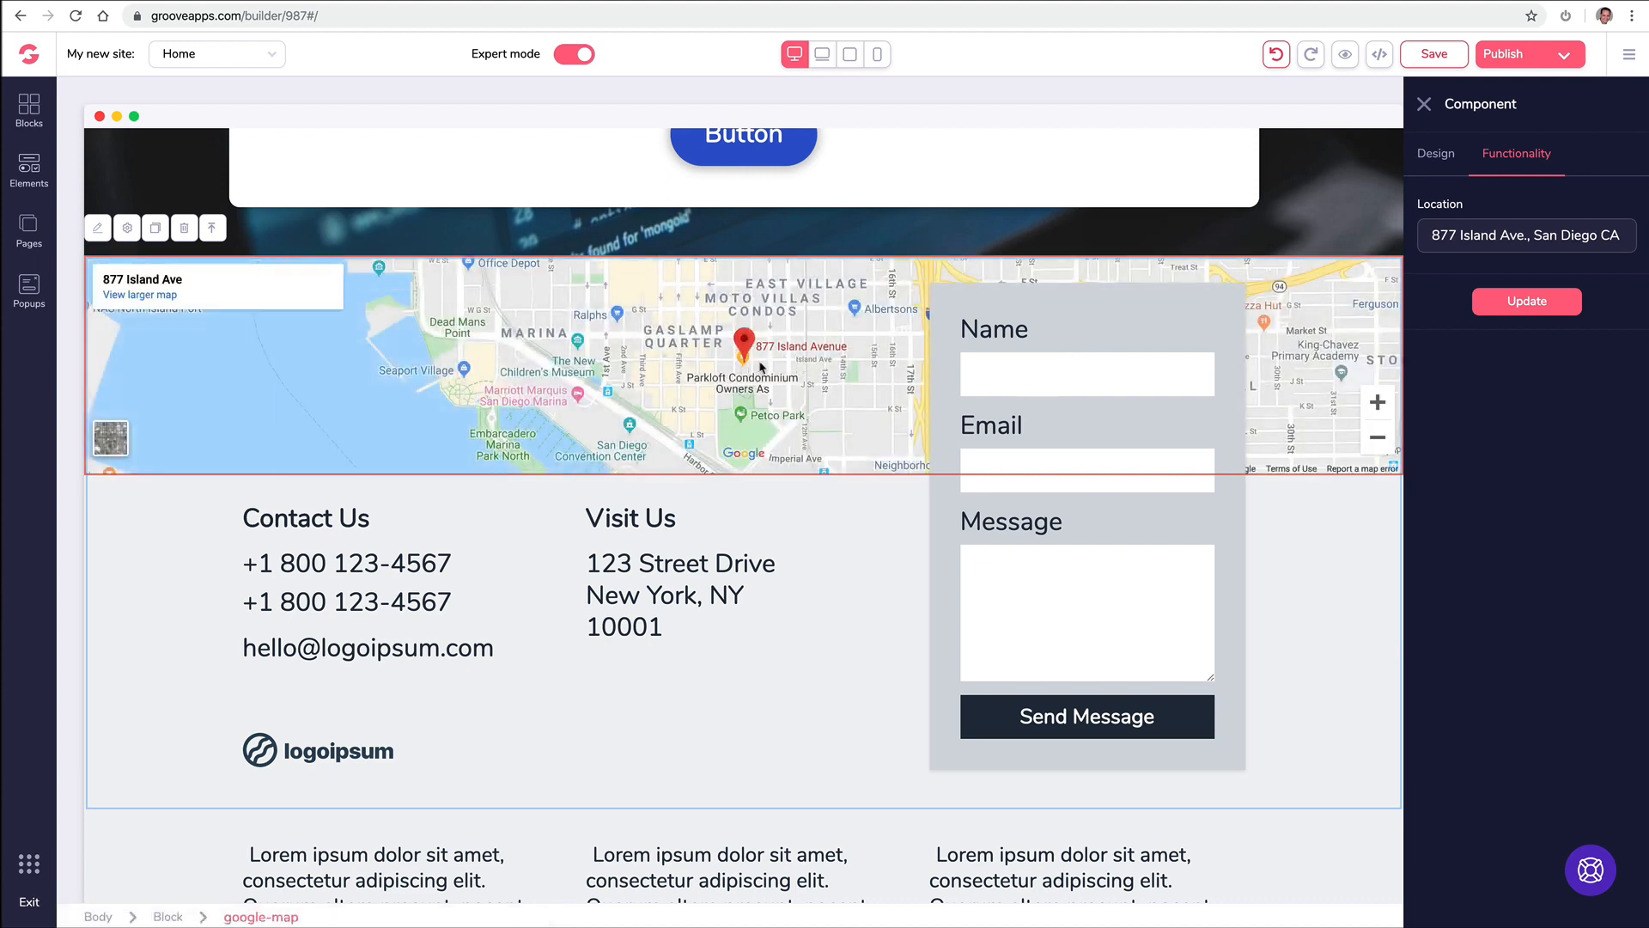
{"action": "left_click", "coordinate": [1425, 104]}
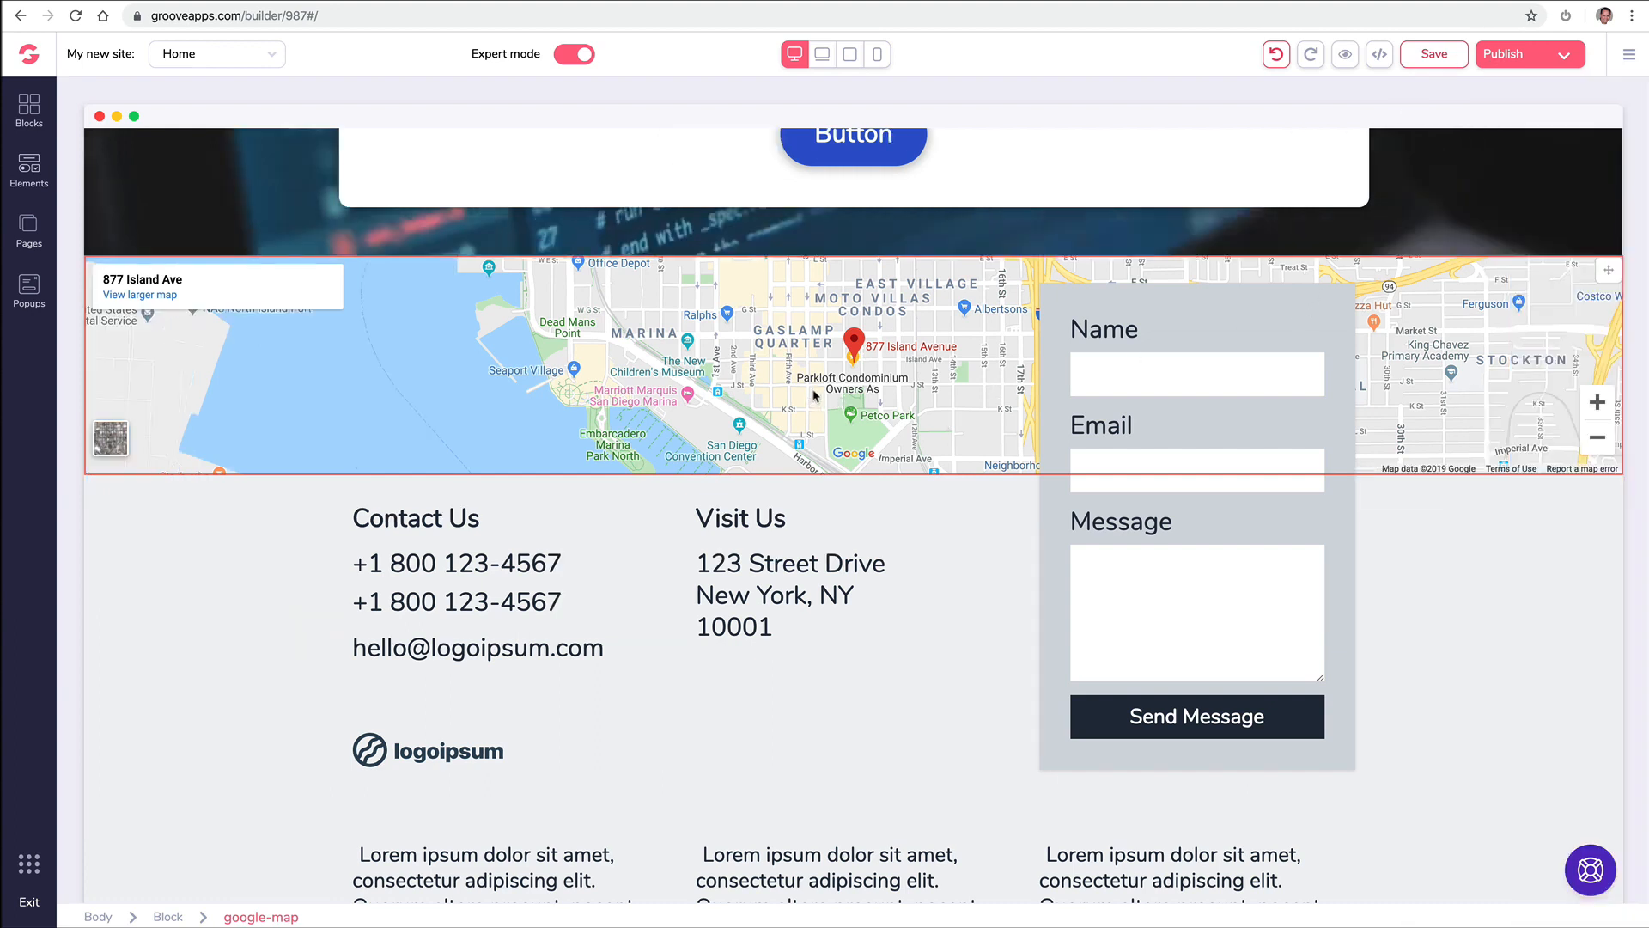
{"action": "scroll", "coordinate": [791, 418], "scroll_direction": "down", "scroll_amount": 9}
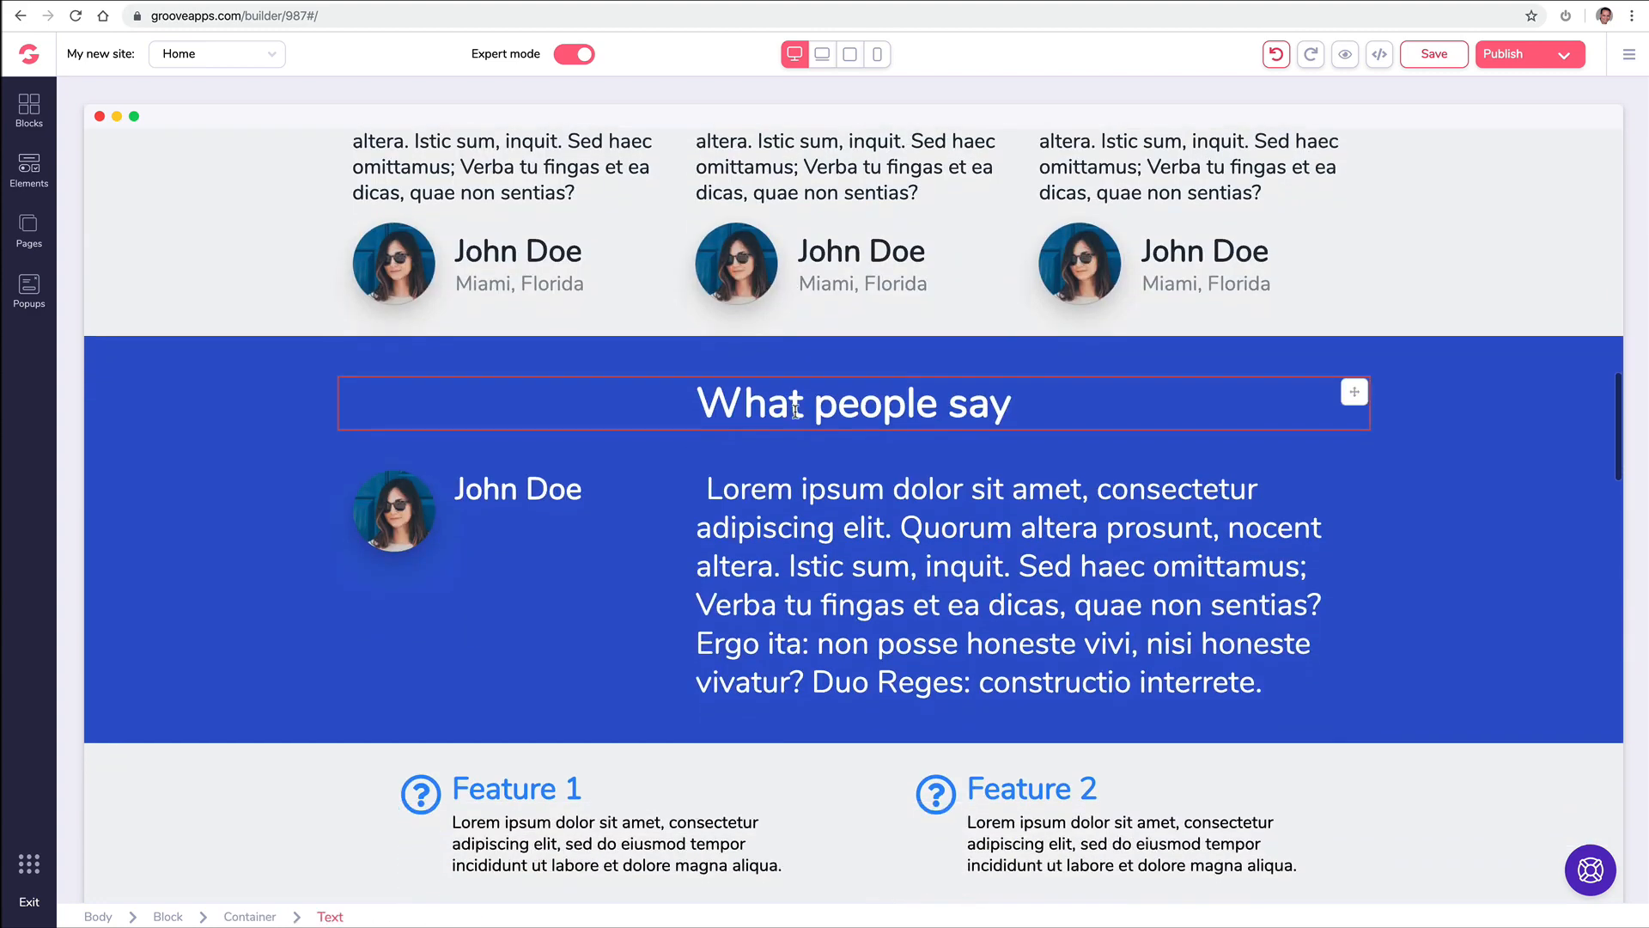
{"action": "scroll", "coordinate": [799, 415], "scroll_direction": "up", "scroll_amount": 2}
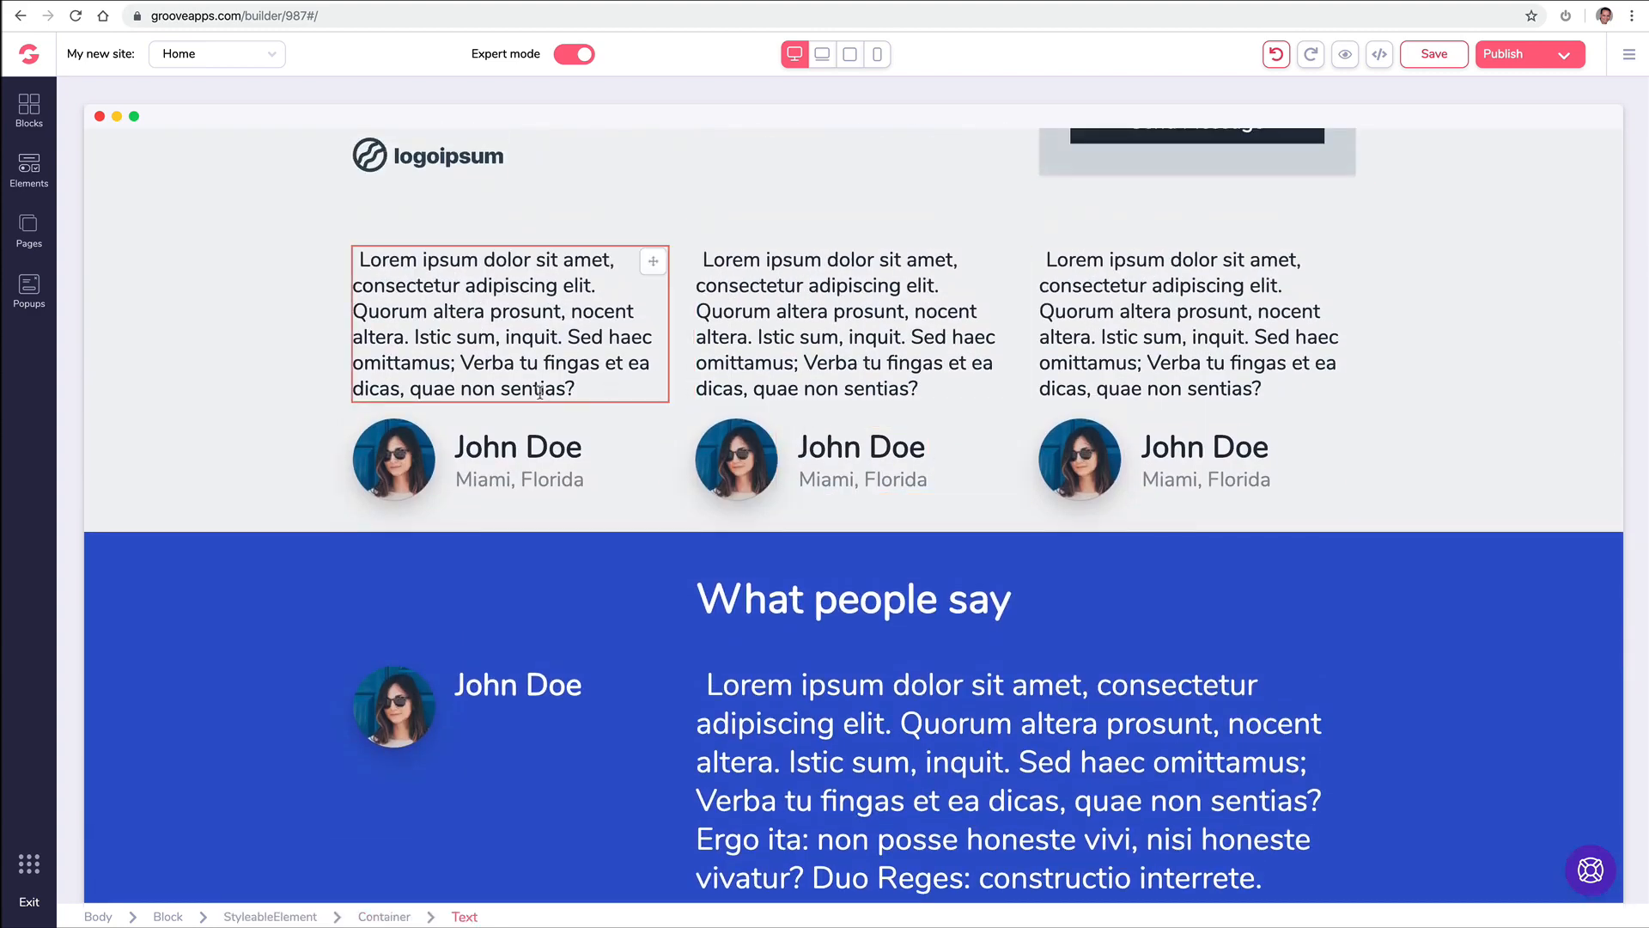
- Set the background of the three-column testimonials block to white, after trying the blue shades
{"action": "scroll", "coordinate": [430, 421], "scroll_direction": "down", "scroll_amount": 2}
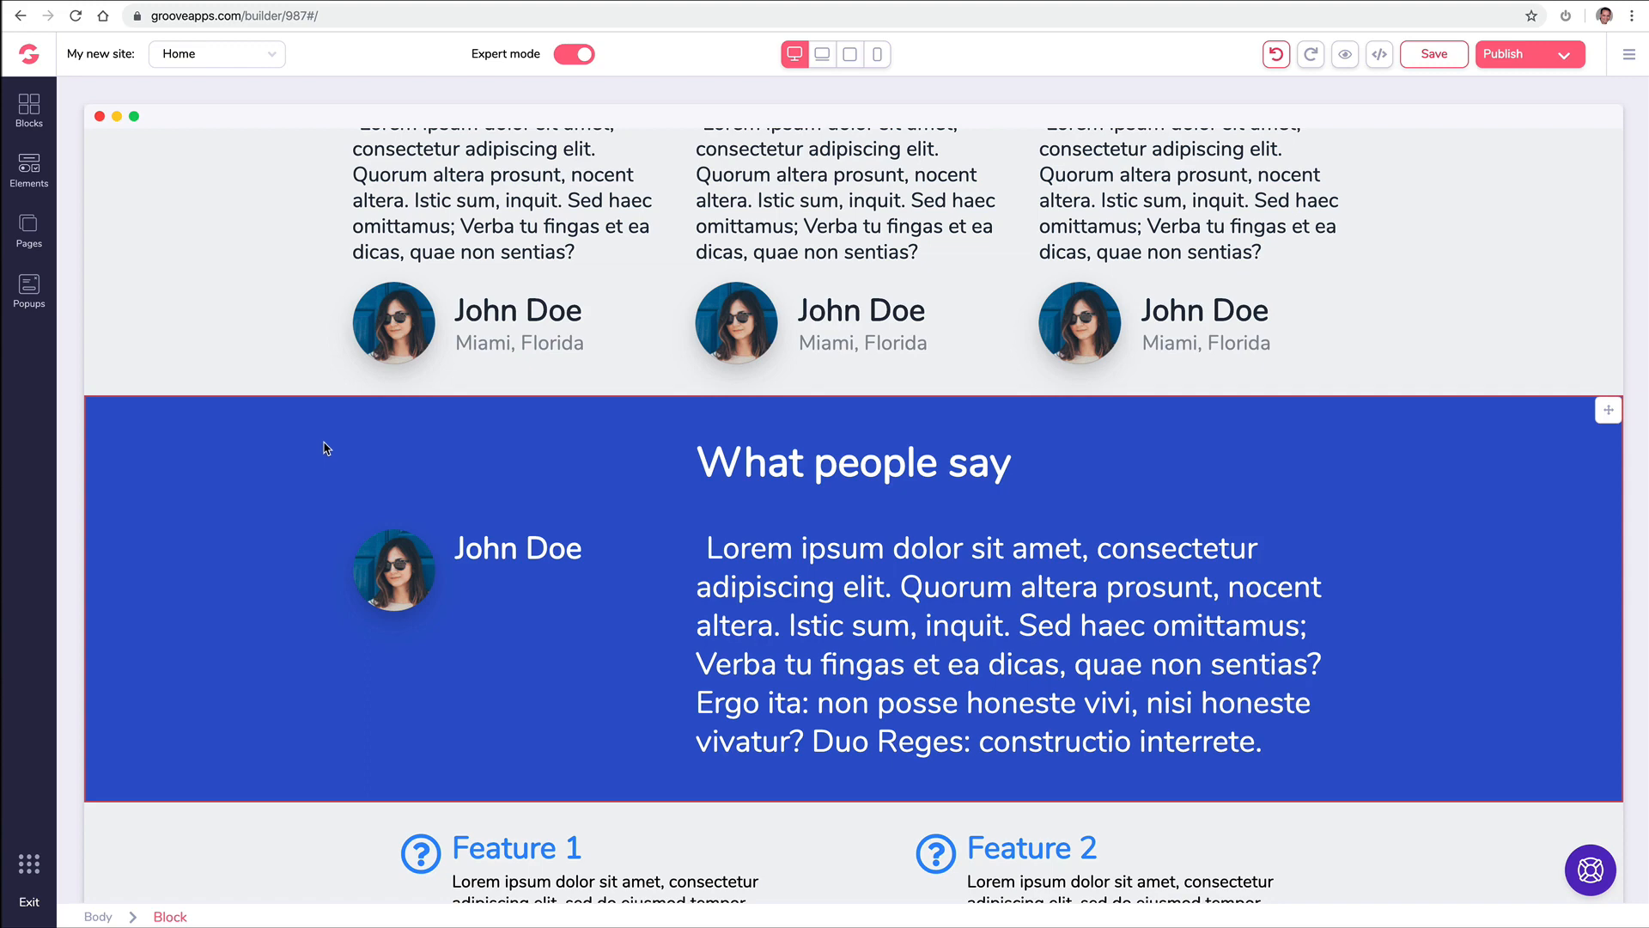
{"action": "scroll", "coordinate": [325, 448], "scroll_direction": "up", "scroll_amount": 3}
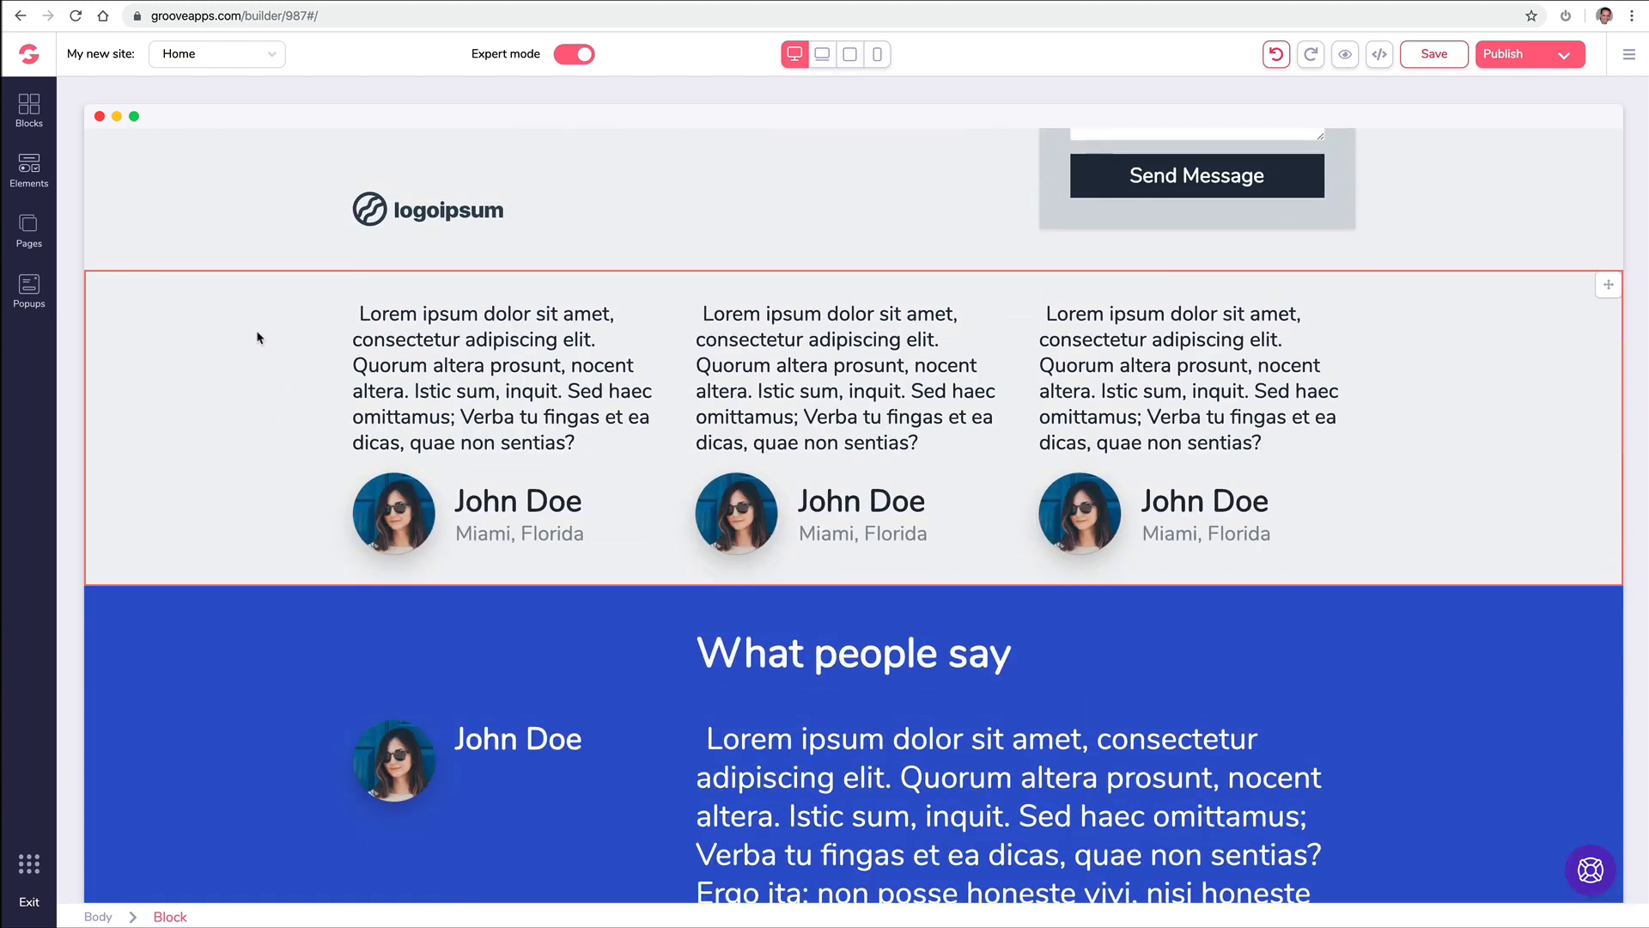
{"action": "left_click", "coordinate": [260, 341]}
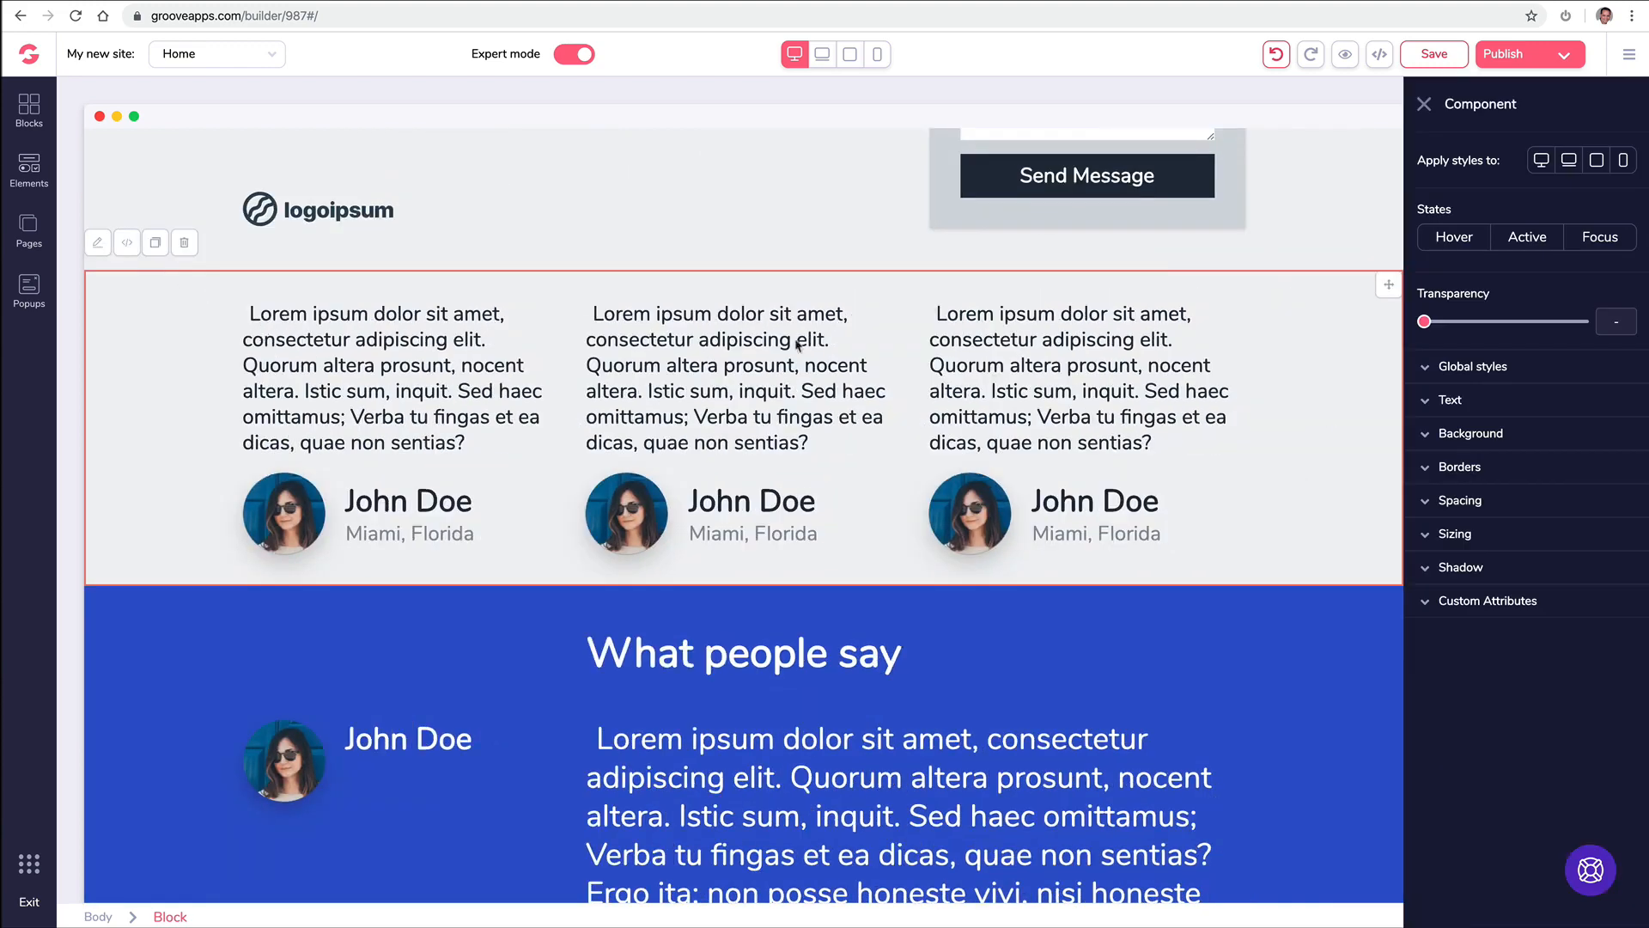
{"action": "left_click", "coordinate": [1431, 435]}
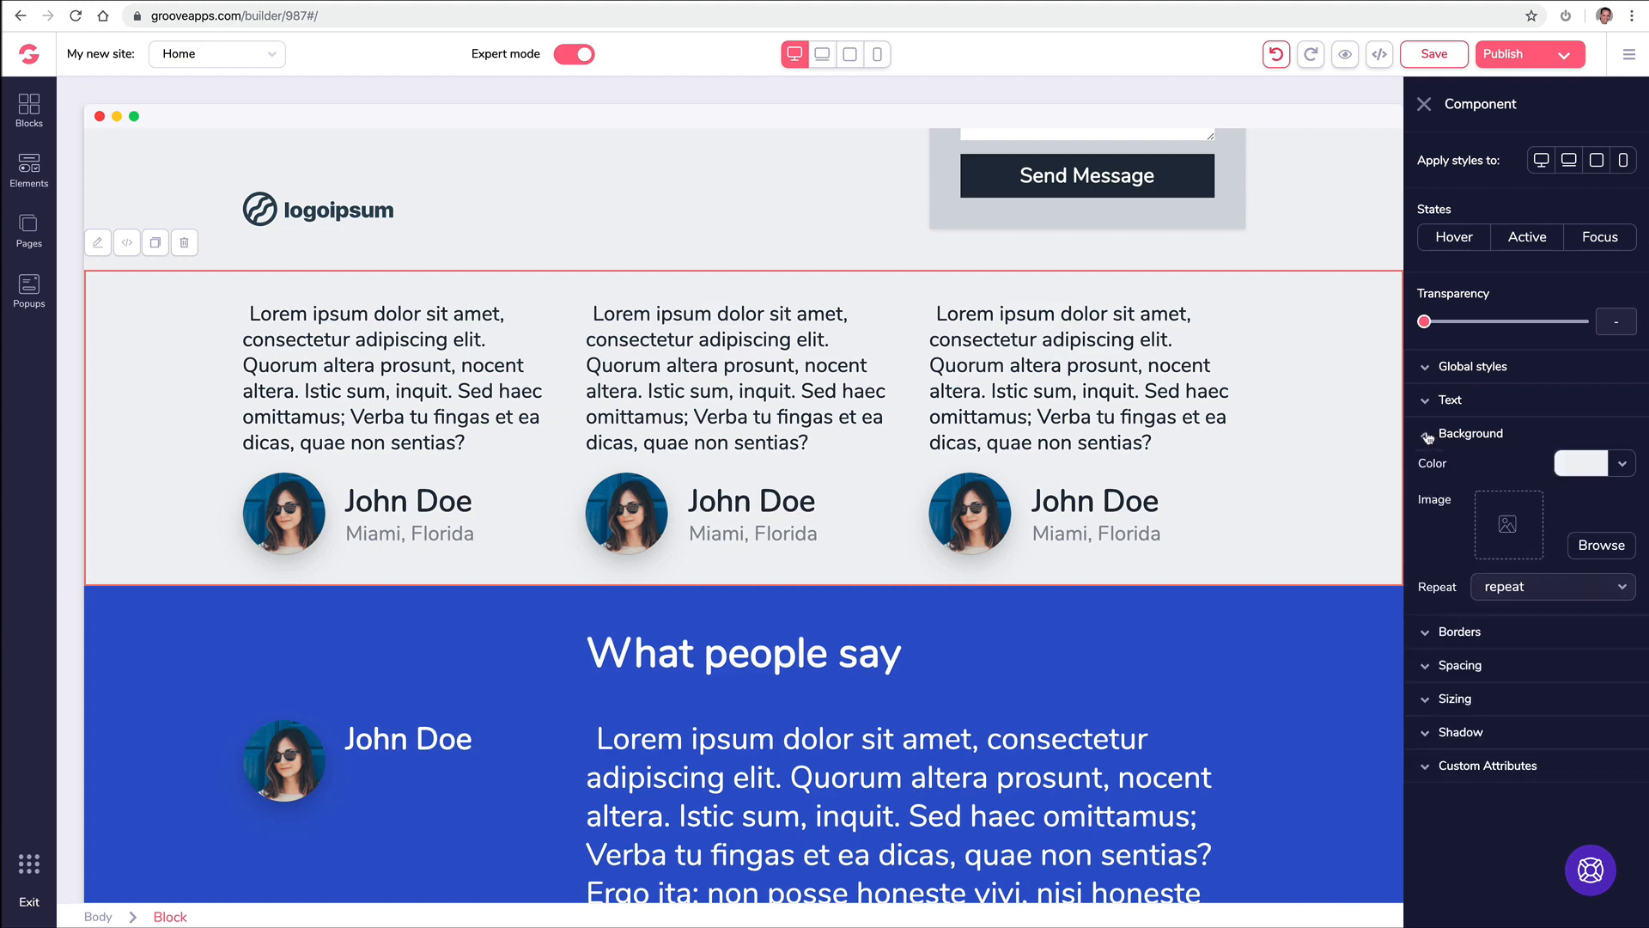
{"action": "left_click", "coordinate": [1621, 466]}
{"action": "left_click", "coordinate": [1514, 574]}
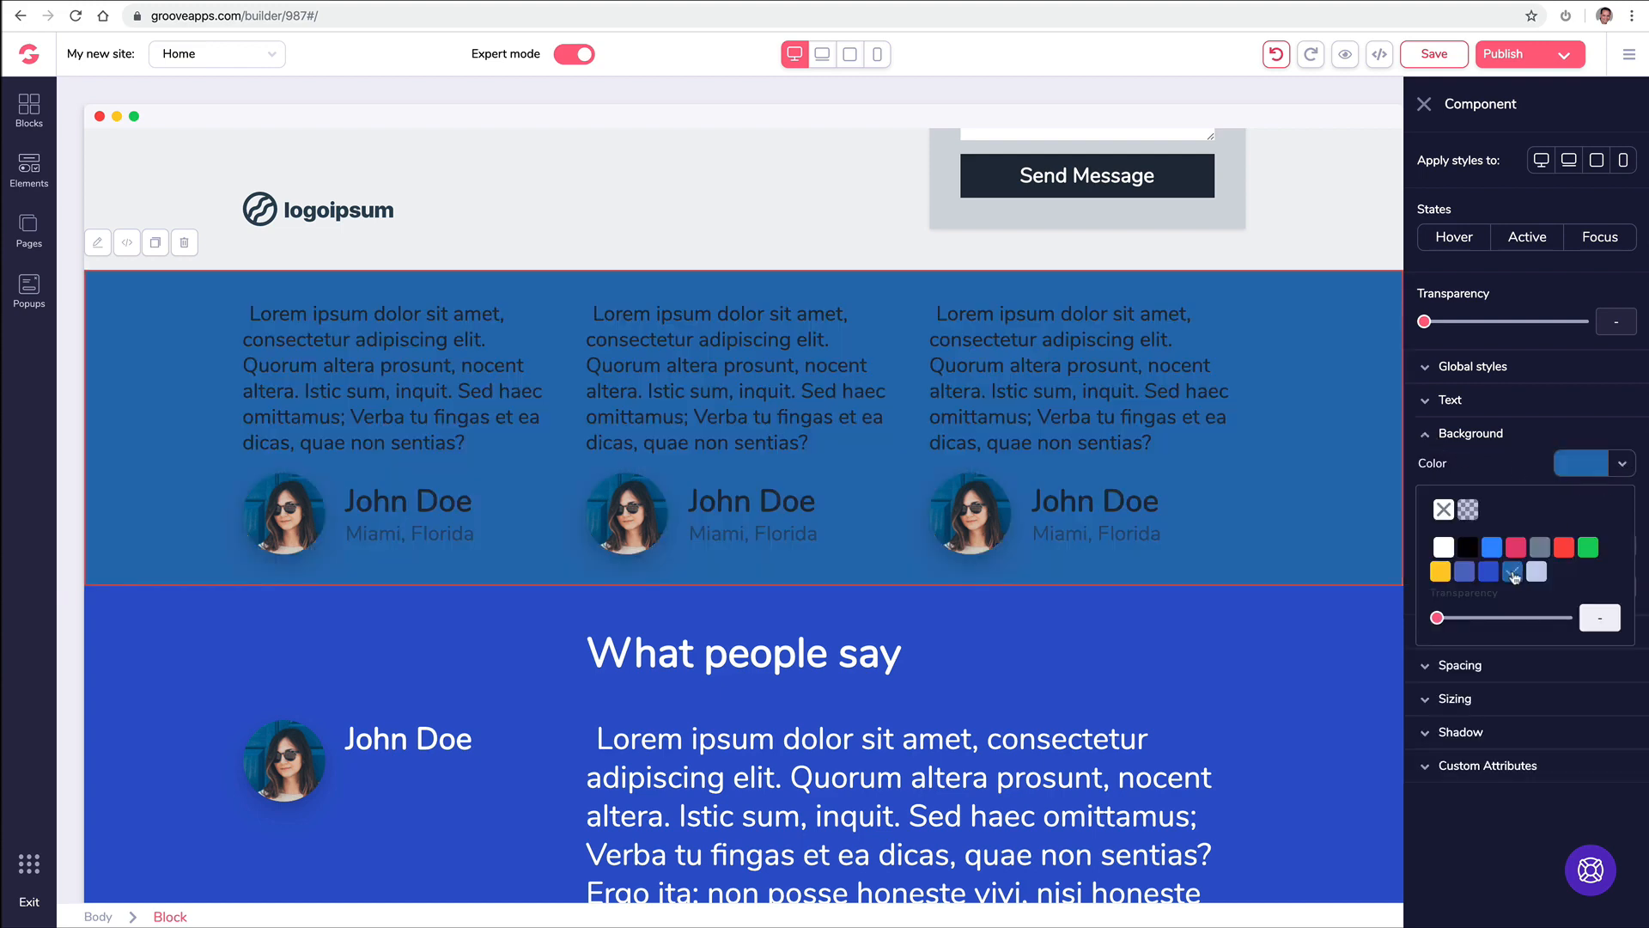
{"action": "left_click", "coordinate": [1489, 572]}
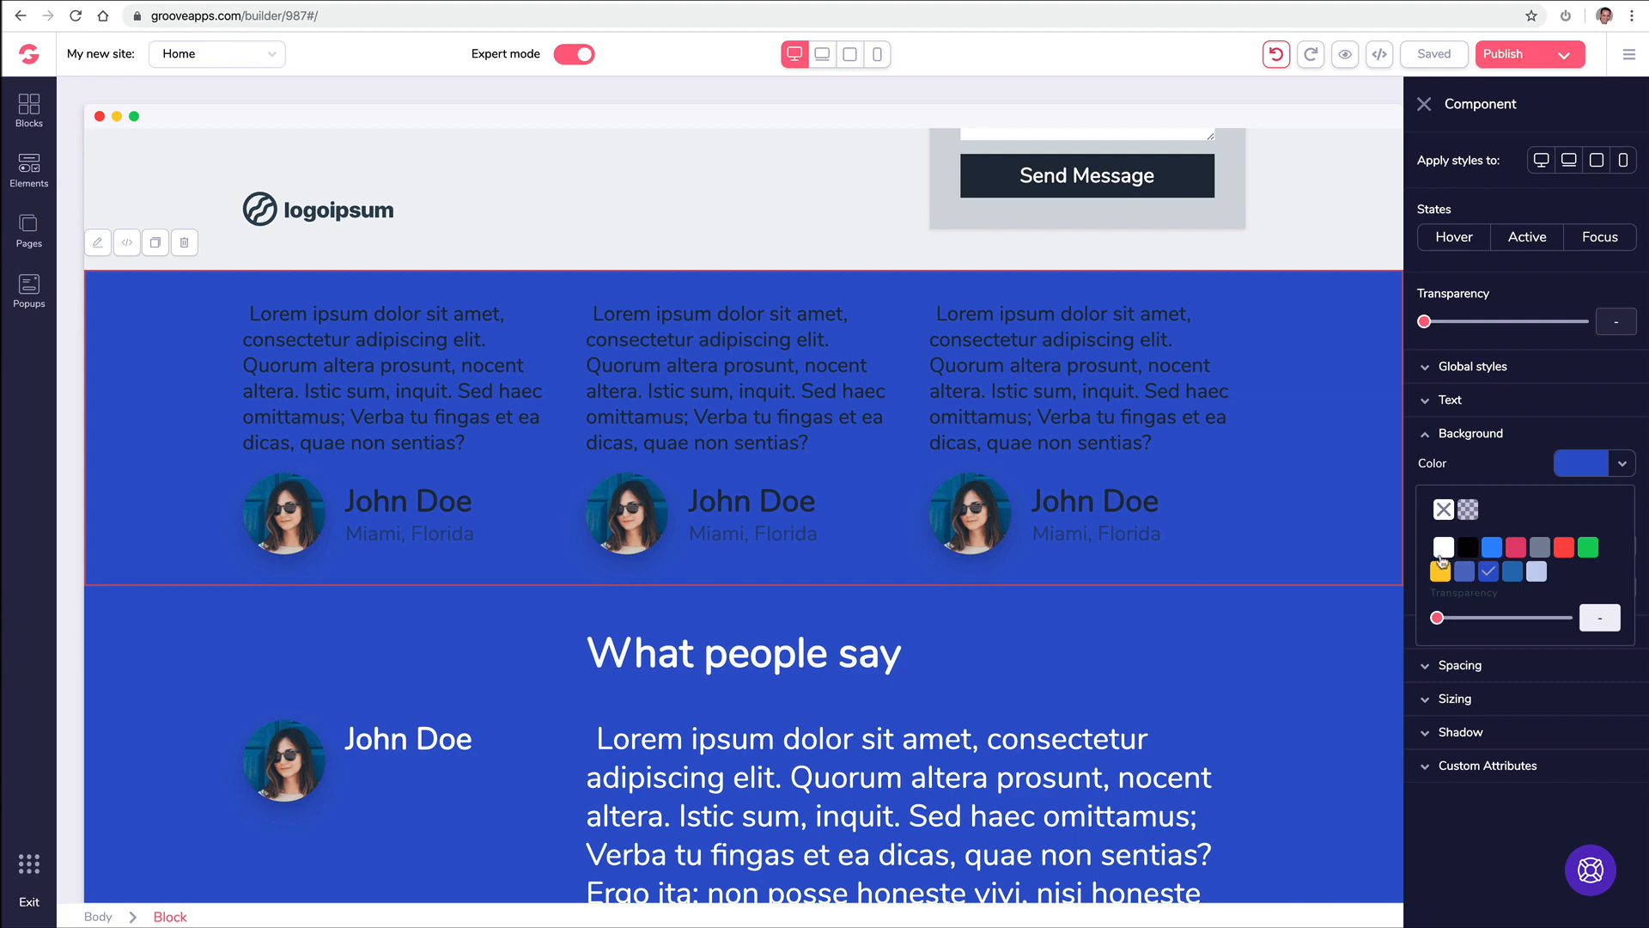
{"action": "left_click", "coordinate": [1444, 548]}
- Set the background colour of the "What people say" block to a dark shade of red
{"action": "left_click", "coordinate": [764, 630]}
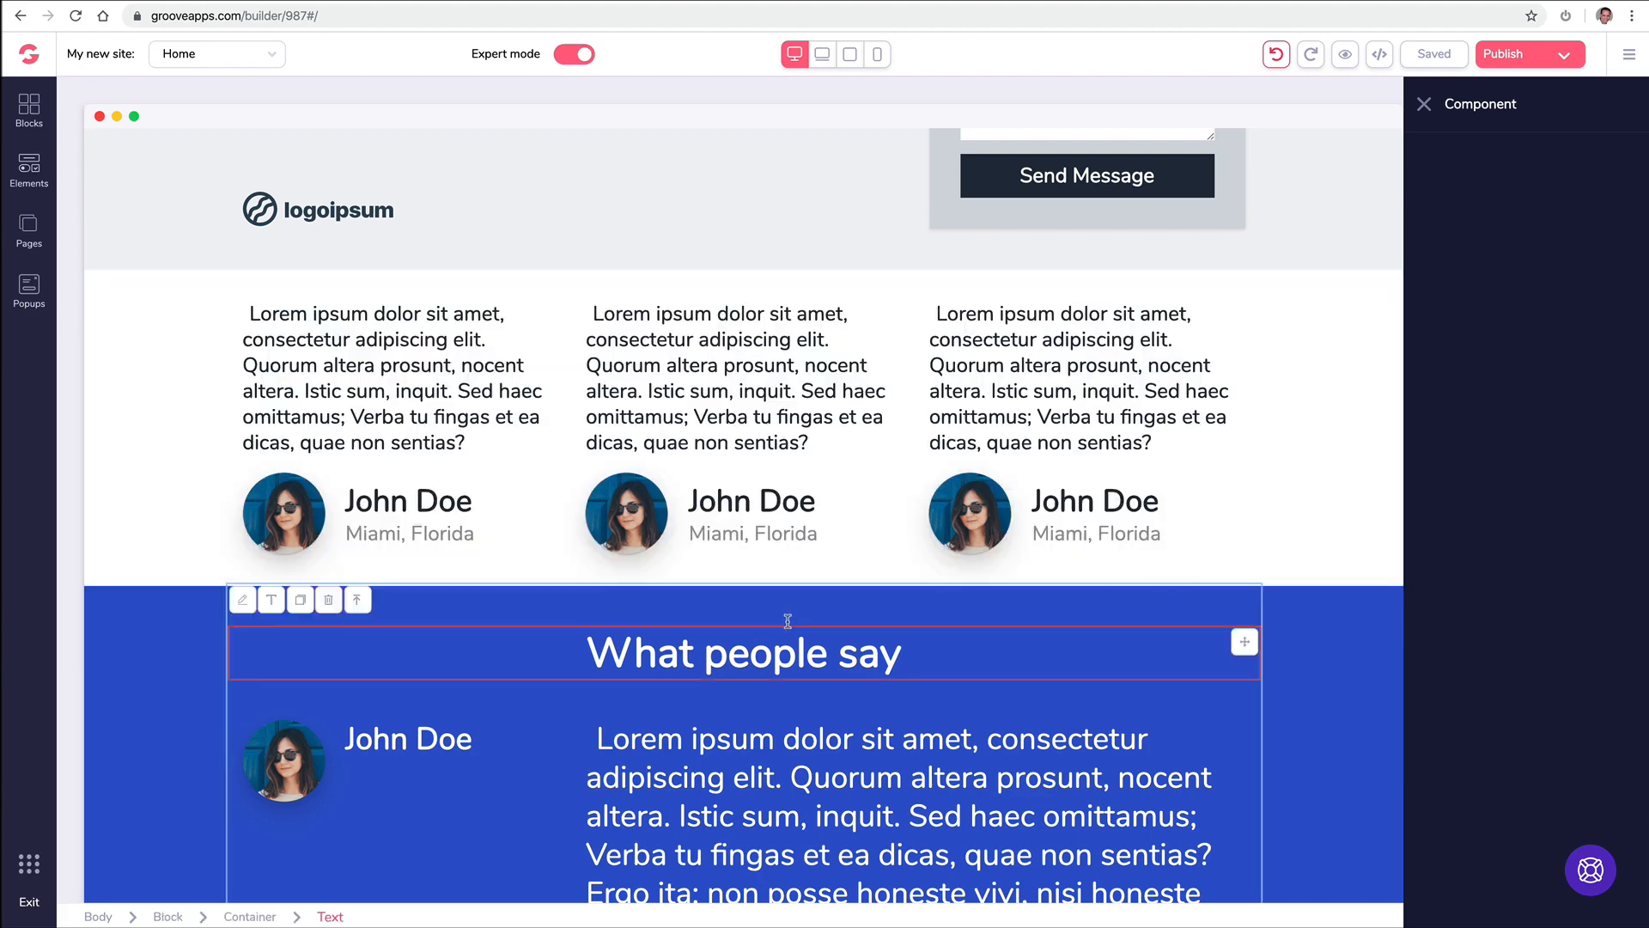
{"action": "left_click", "coordinate": [191, 626]}
{"action": "scroll", "coordinate": [191, 626], "scroll_direction": "down", "scroll_amount": 2}
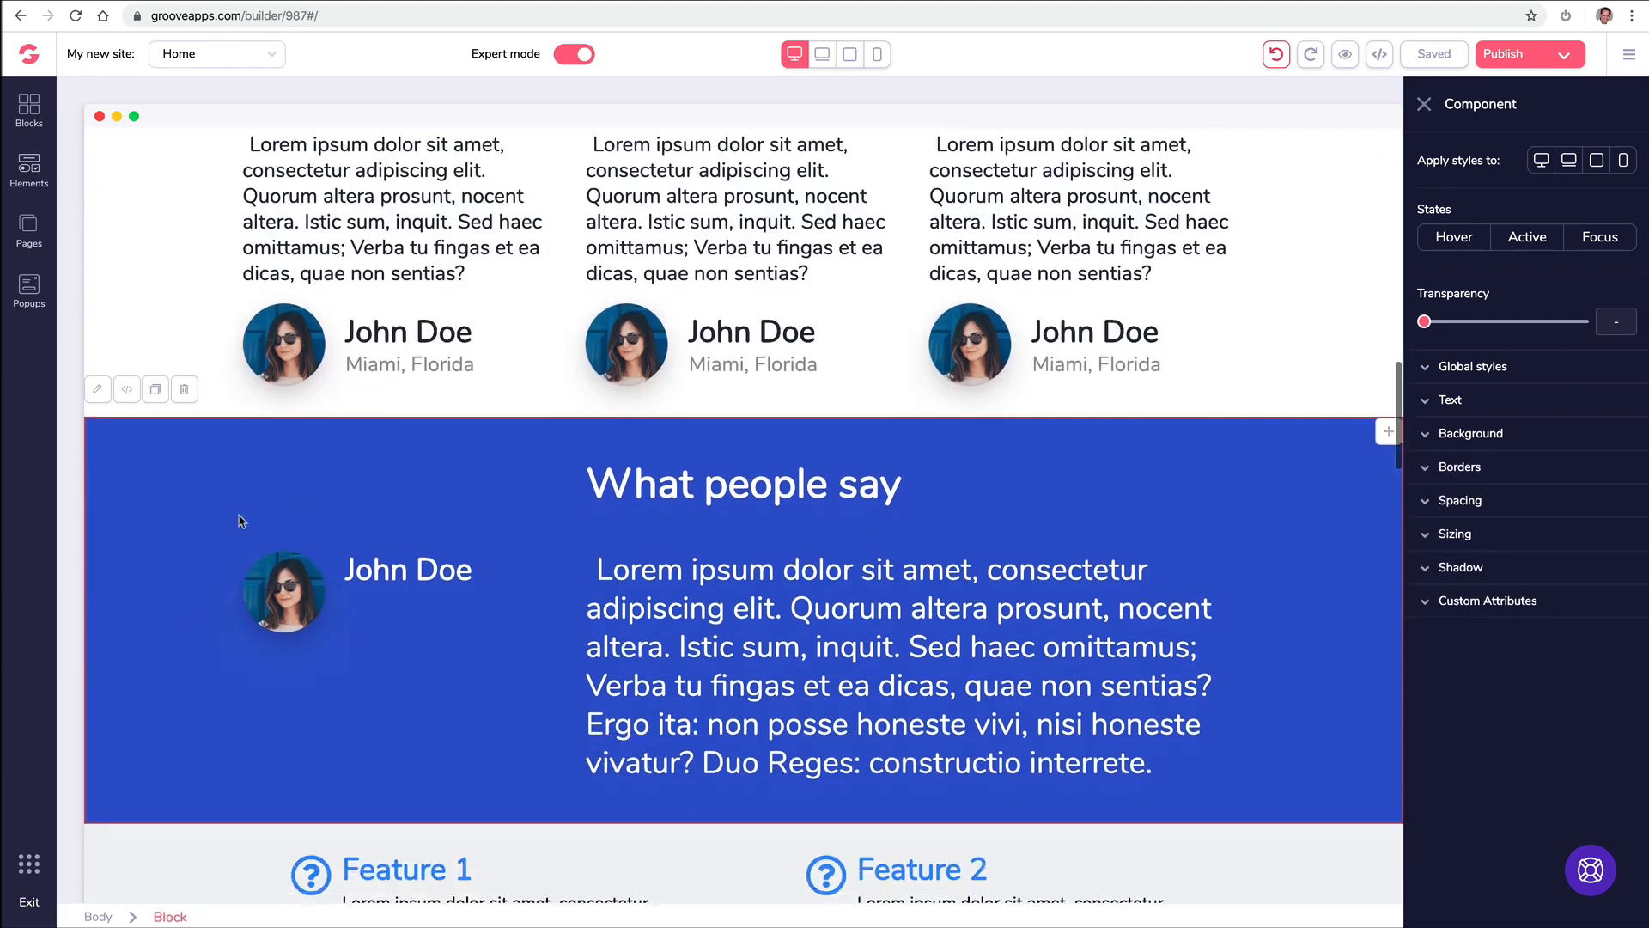
{"action": "left_click", "coordinate": [1499, 438]}
{"action": "left_click", "coordinate": [1621, 467]}
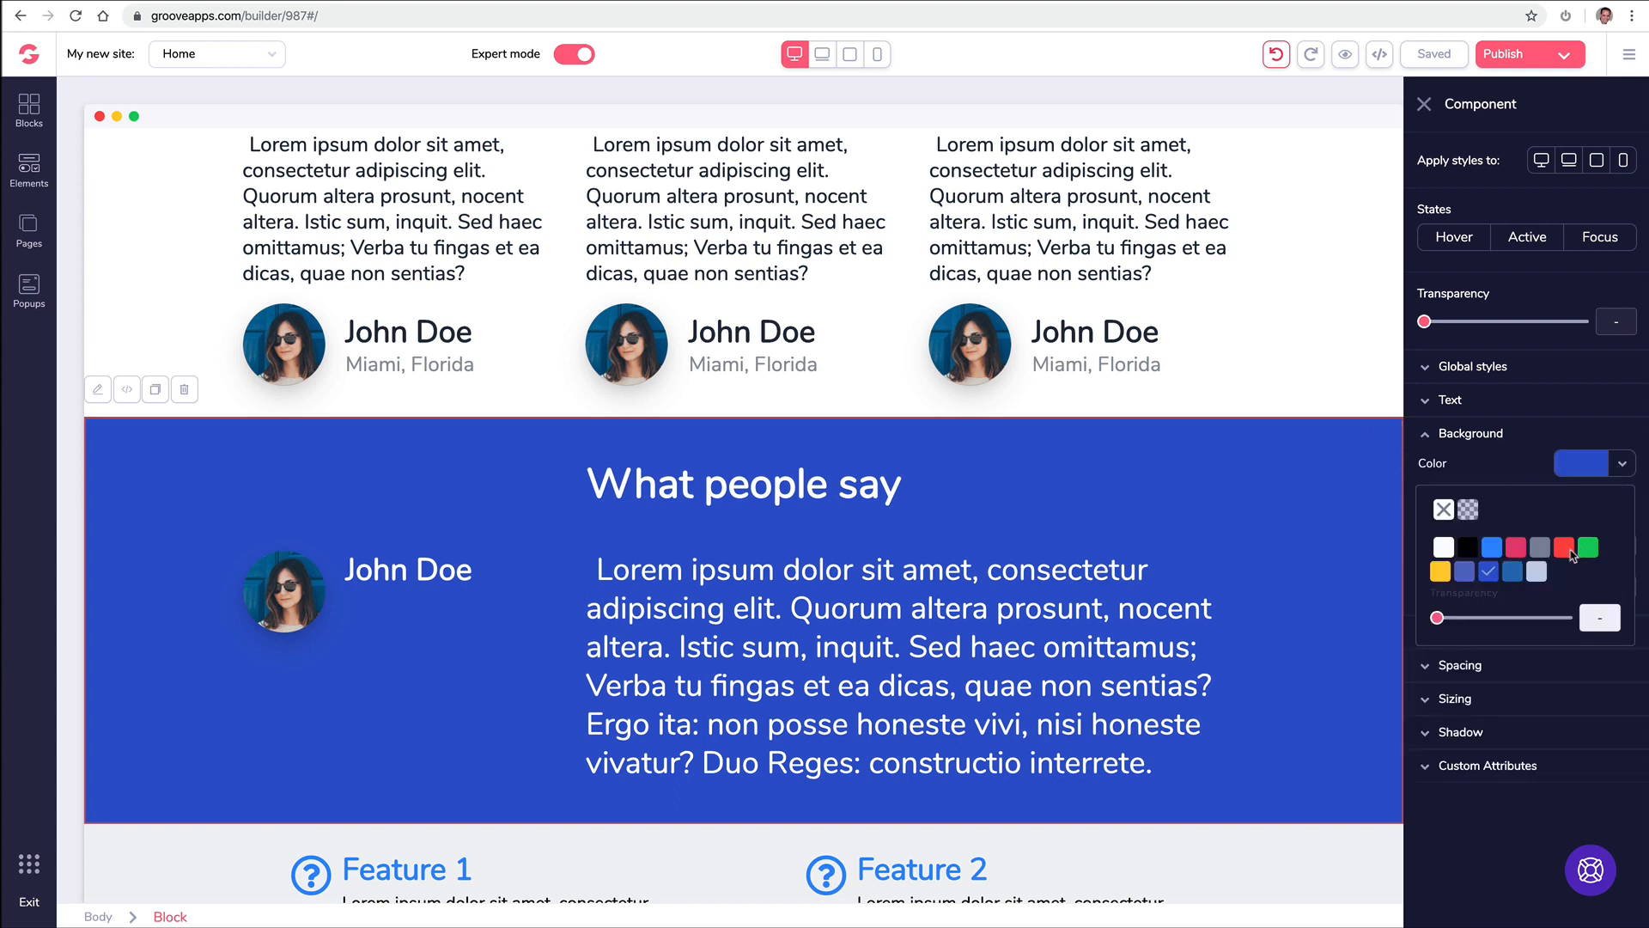
{"action": "mouse_move", "coordinate": [1573, 555]}
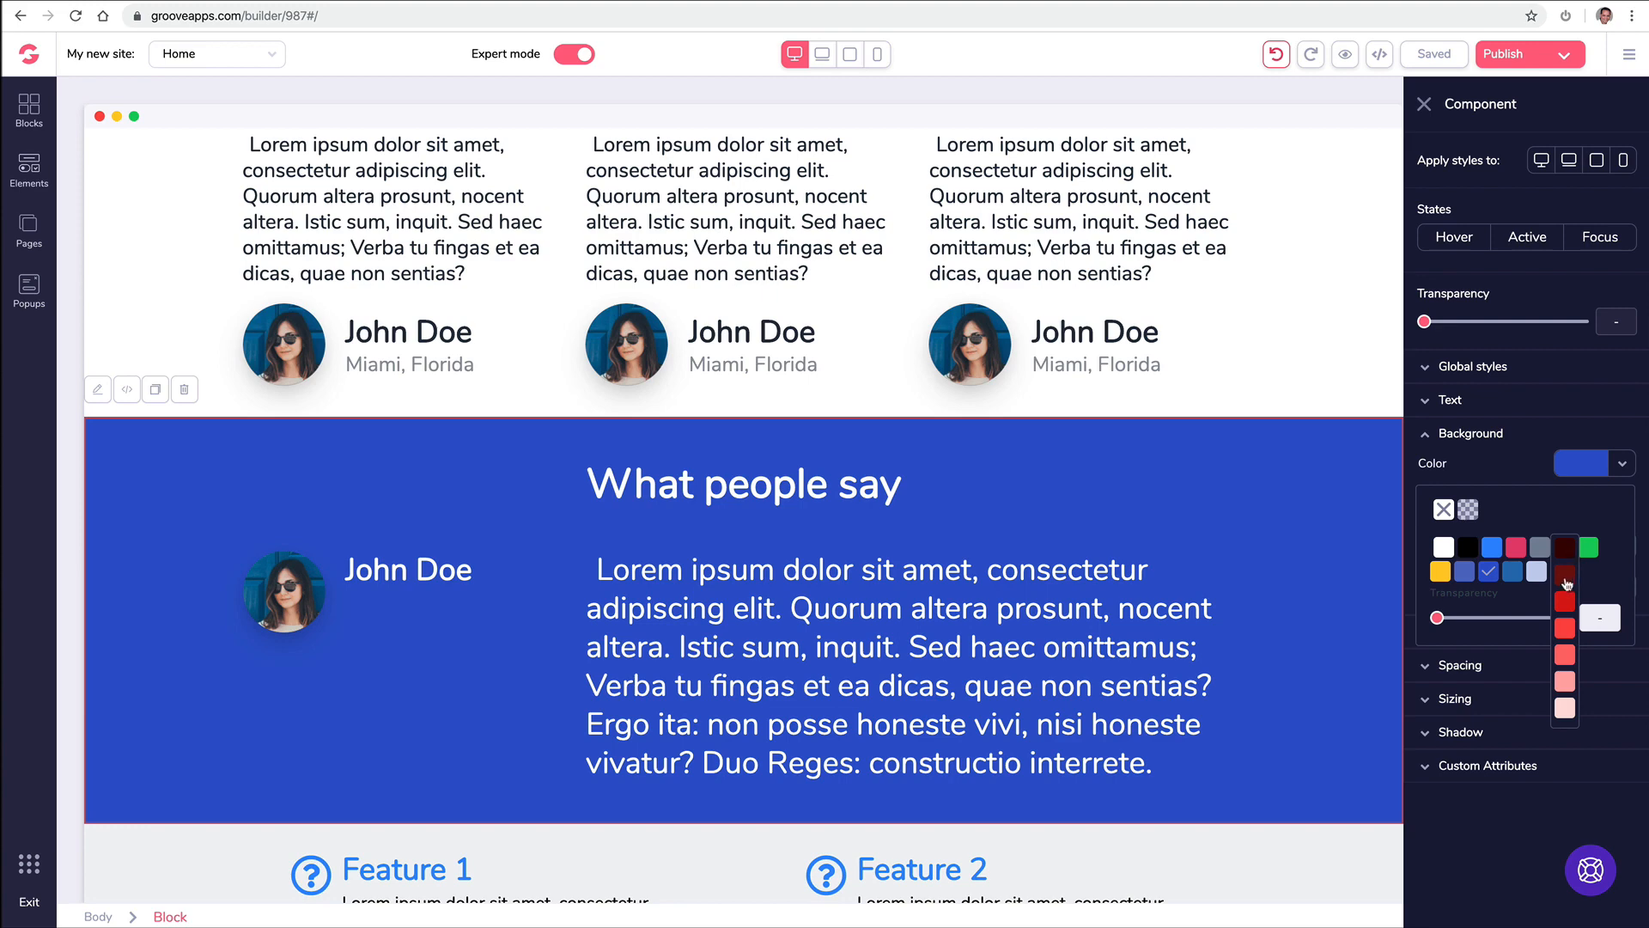
{"action": "left_click", "coordinate": [1567, 581]}
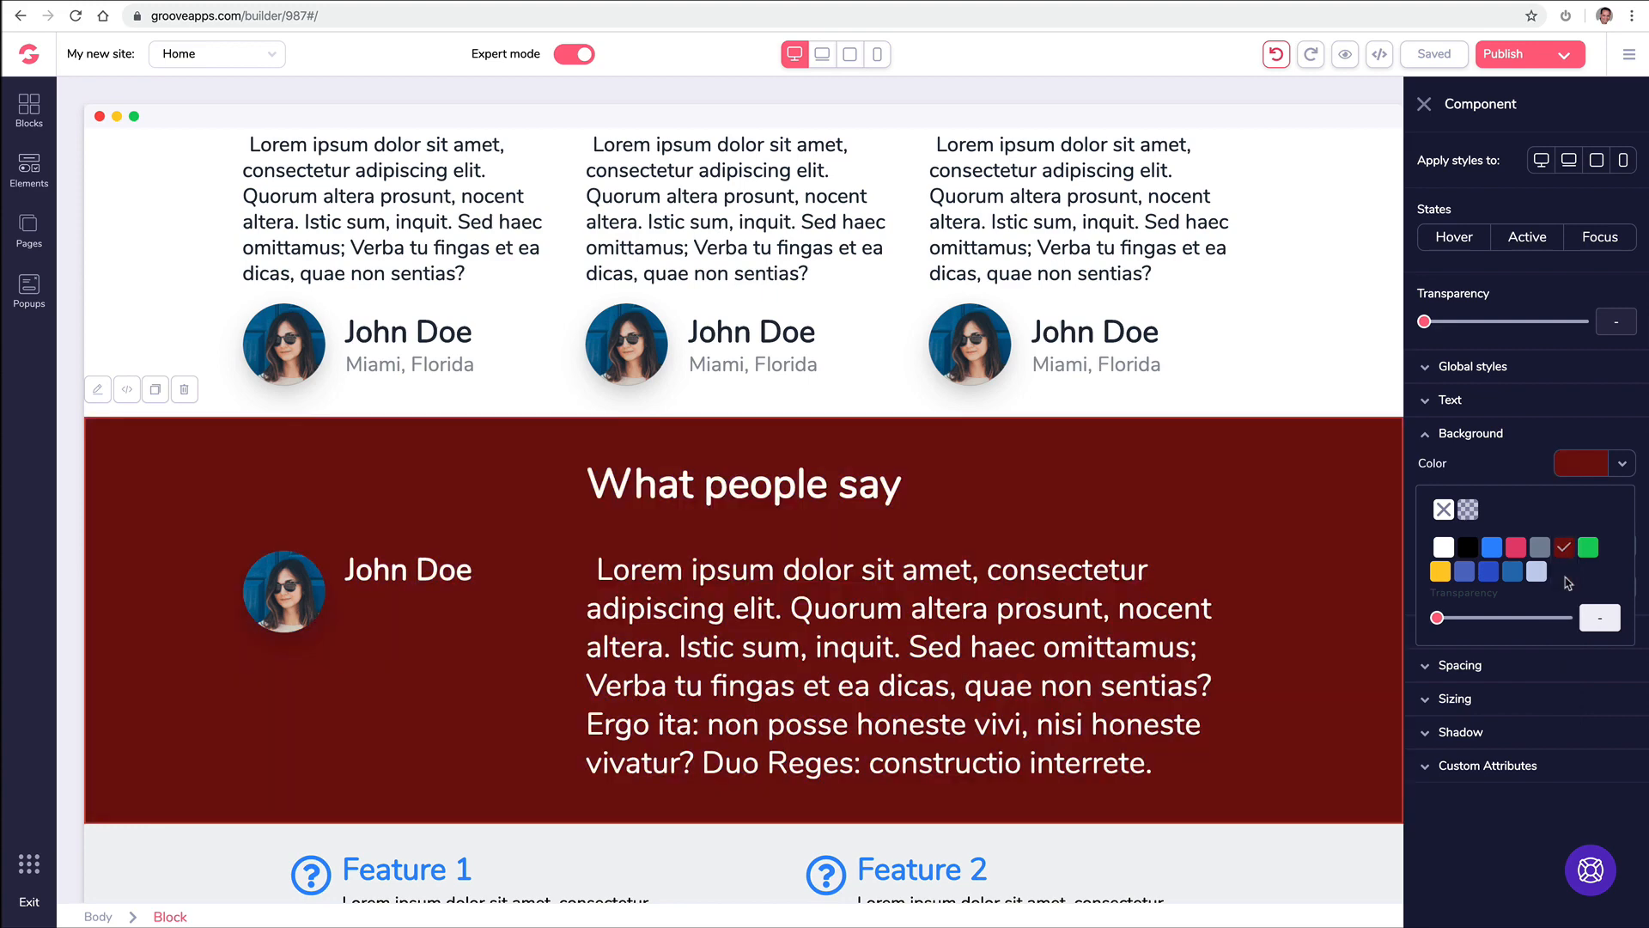
{"action": "left_click", "coordinate": [1425, 104]}
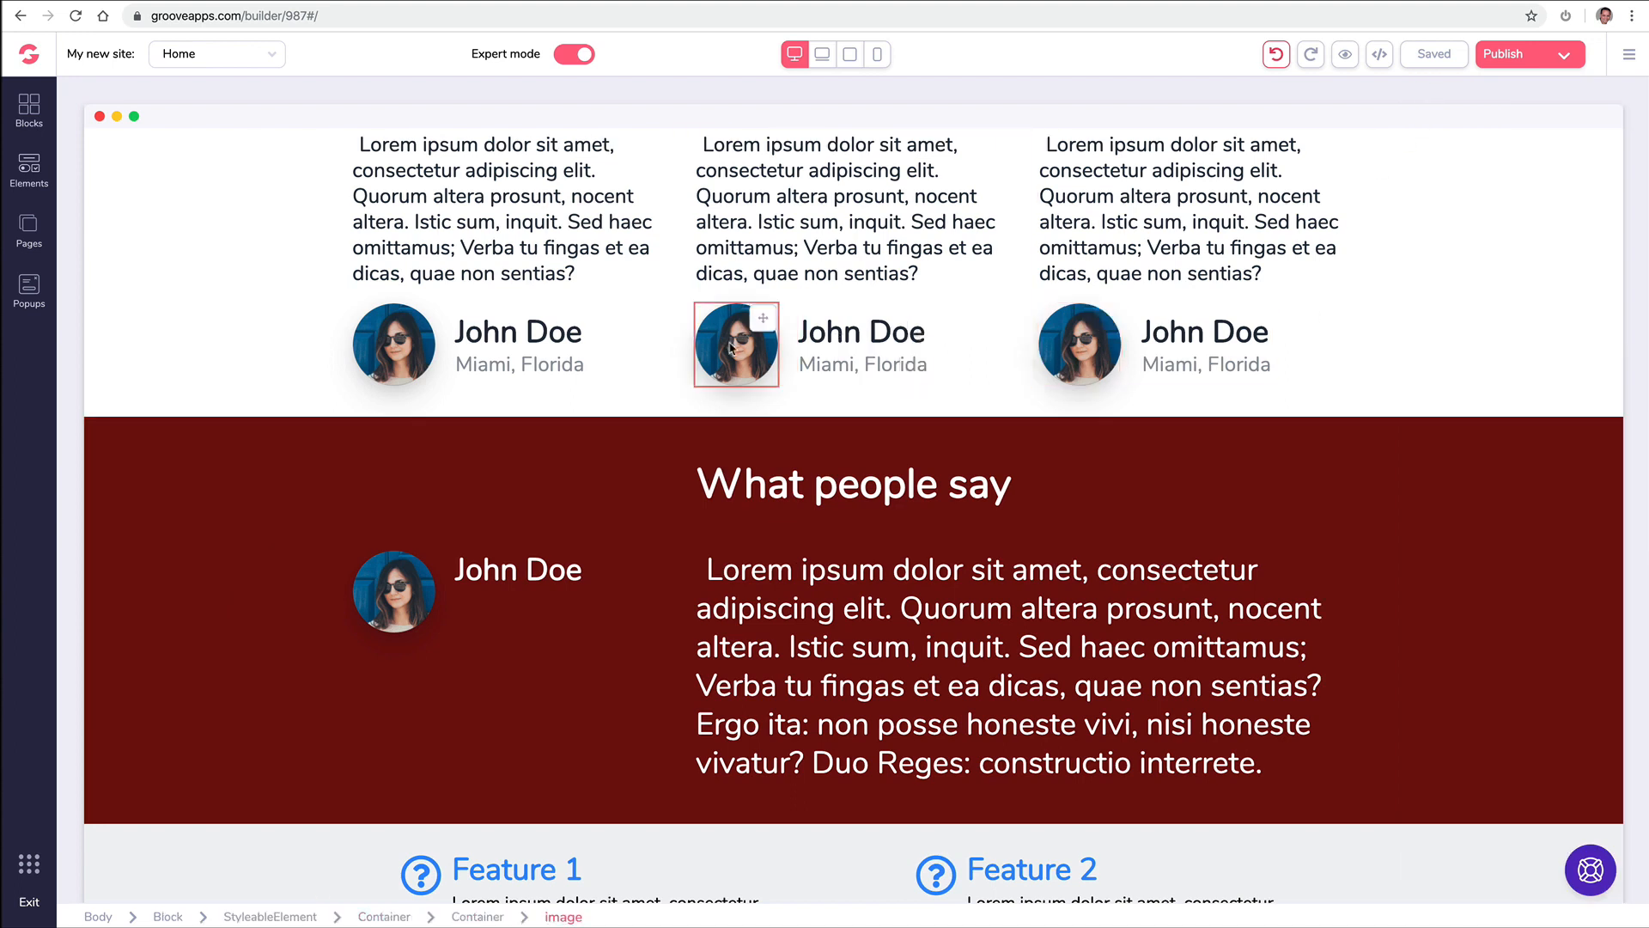
- Select the StyleableElement wrapping the three testimonials via its nested parents and try a dark red background on it
{"action": "scroll", "coordinate": [1065, 354], "scroll_direction": "up", "scroll_amount": 2}
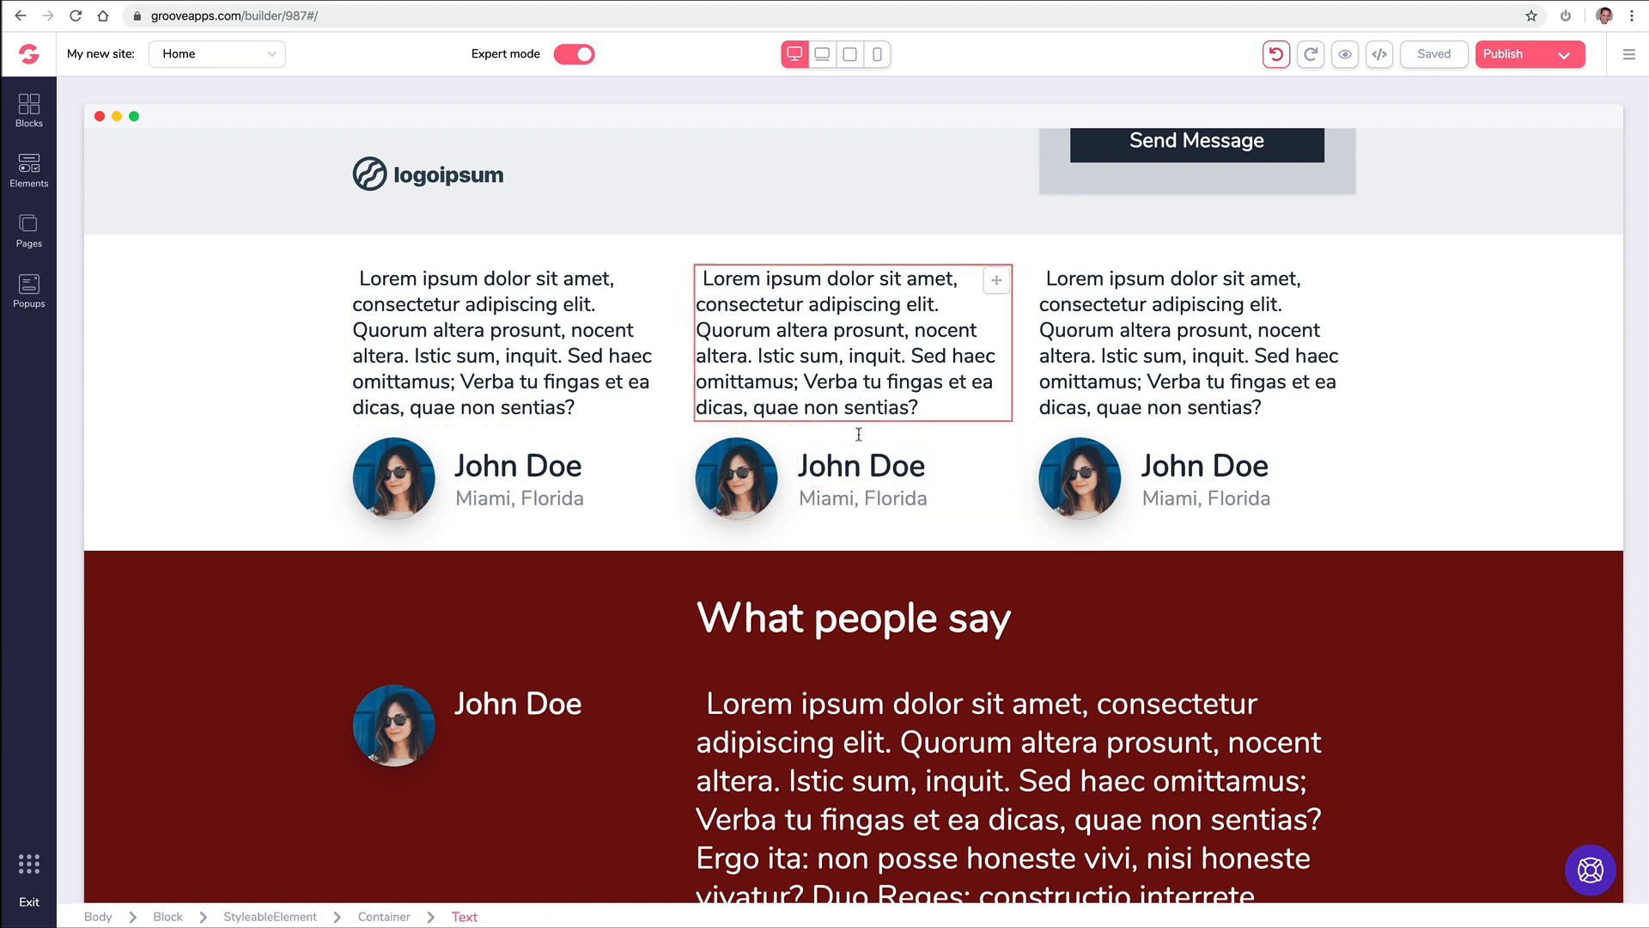
{"action": "left_click", "coordinate": [870, 496]}
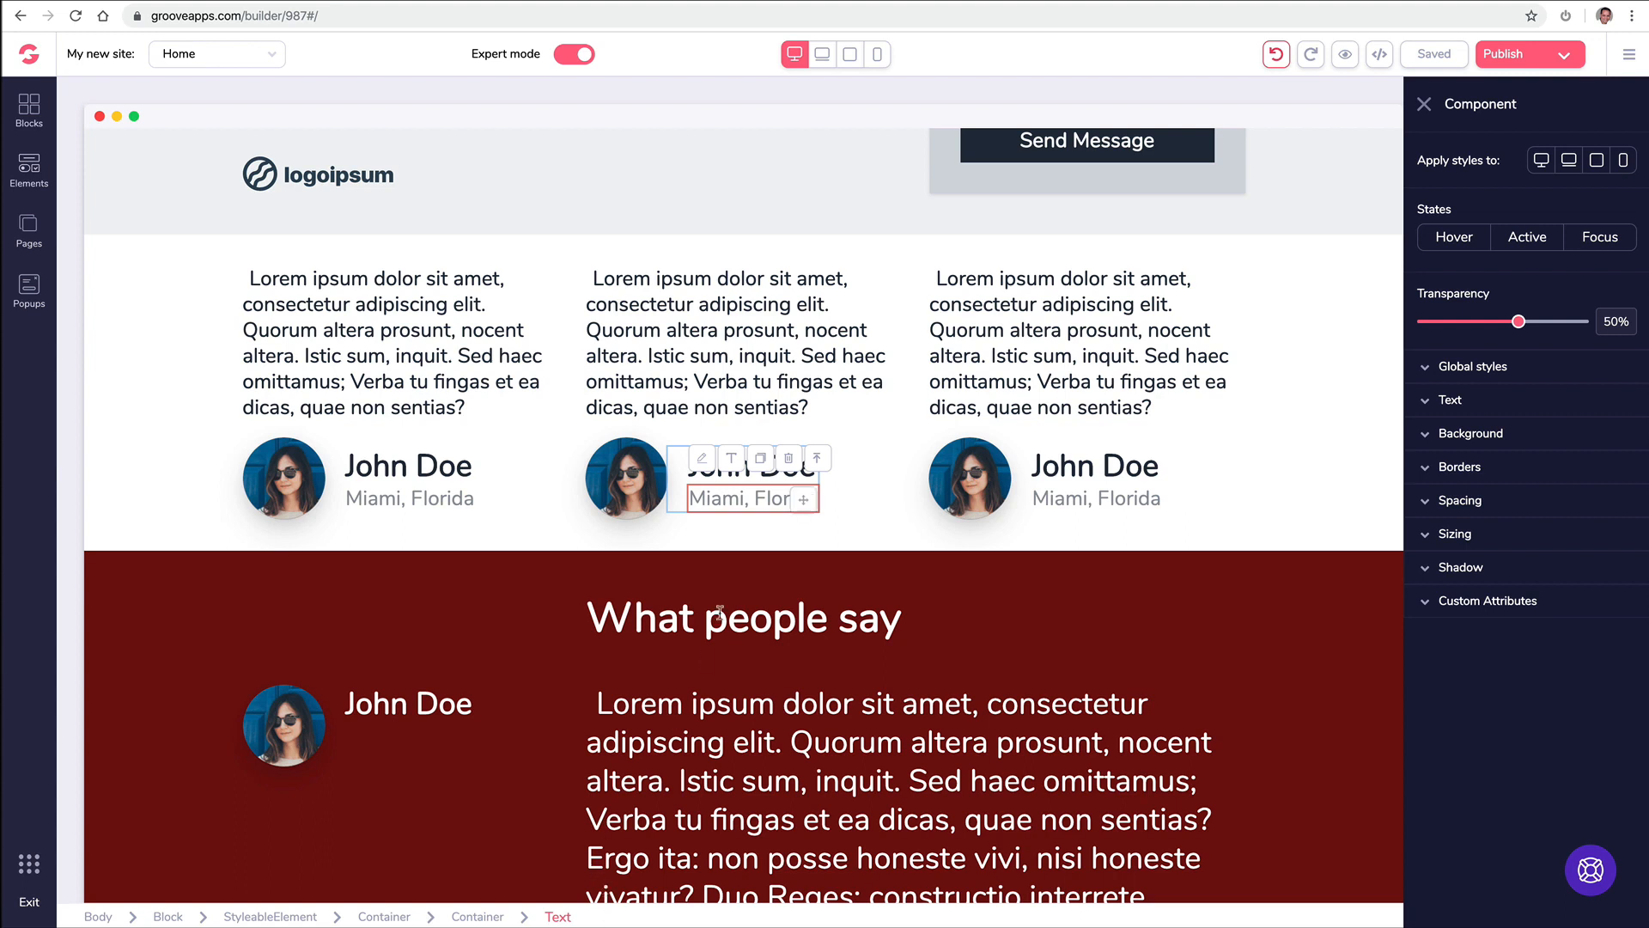
{"action": "left_click", "coordinate": [823, 467]}
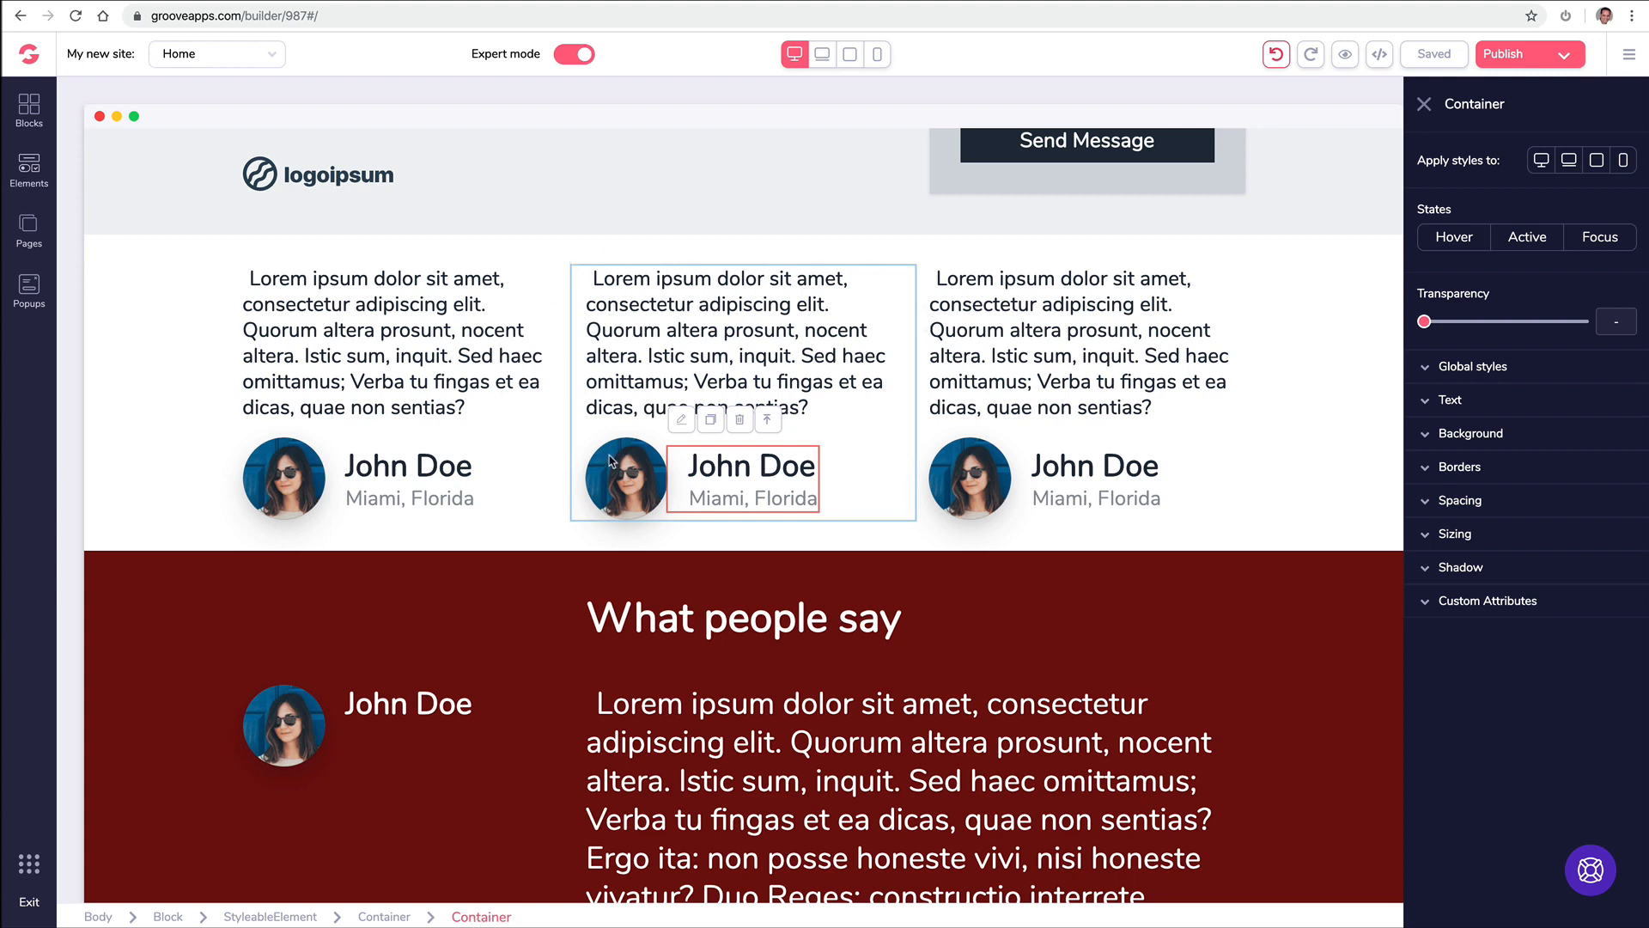
{"action": "left_click", "coordinate": [769, 423]}
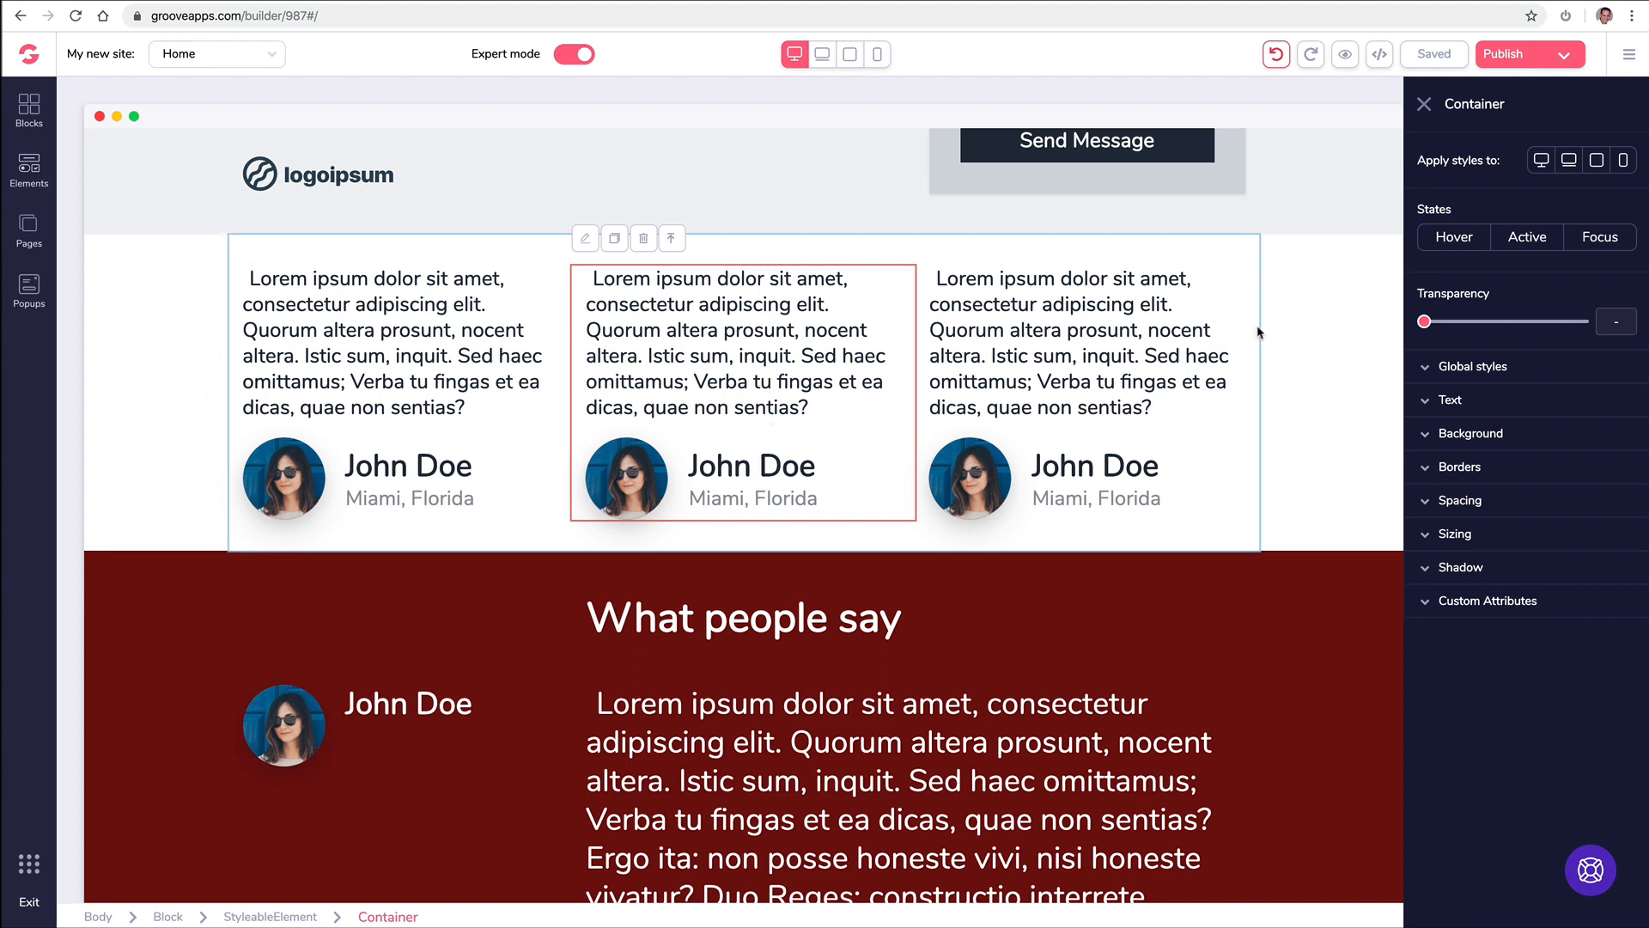
{"action": "left_click", "coordinate": [672, 238]}
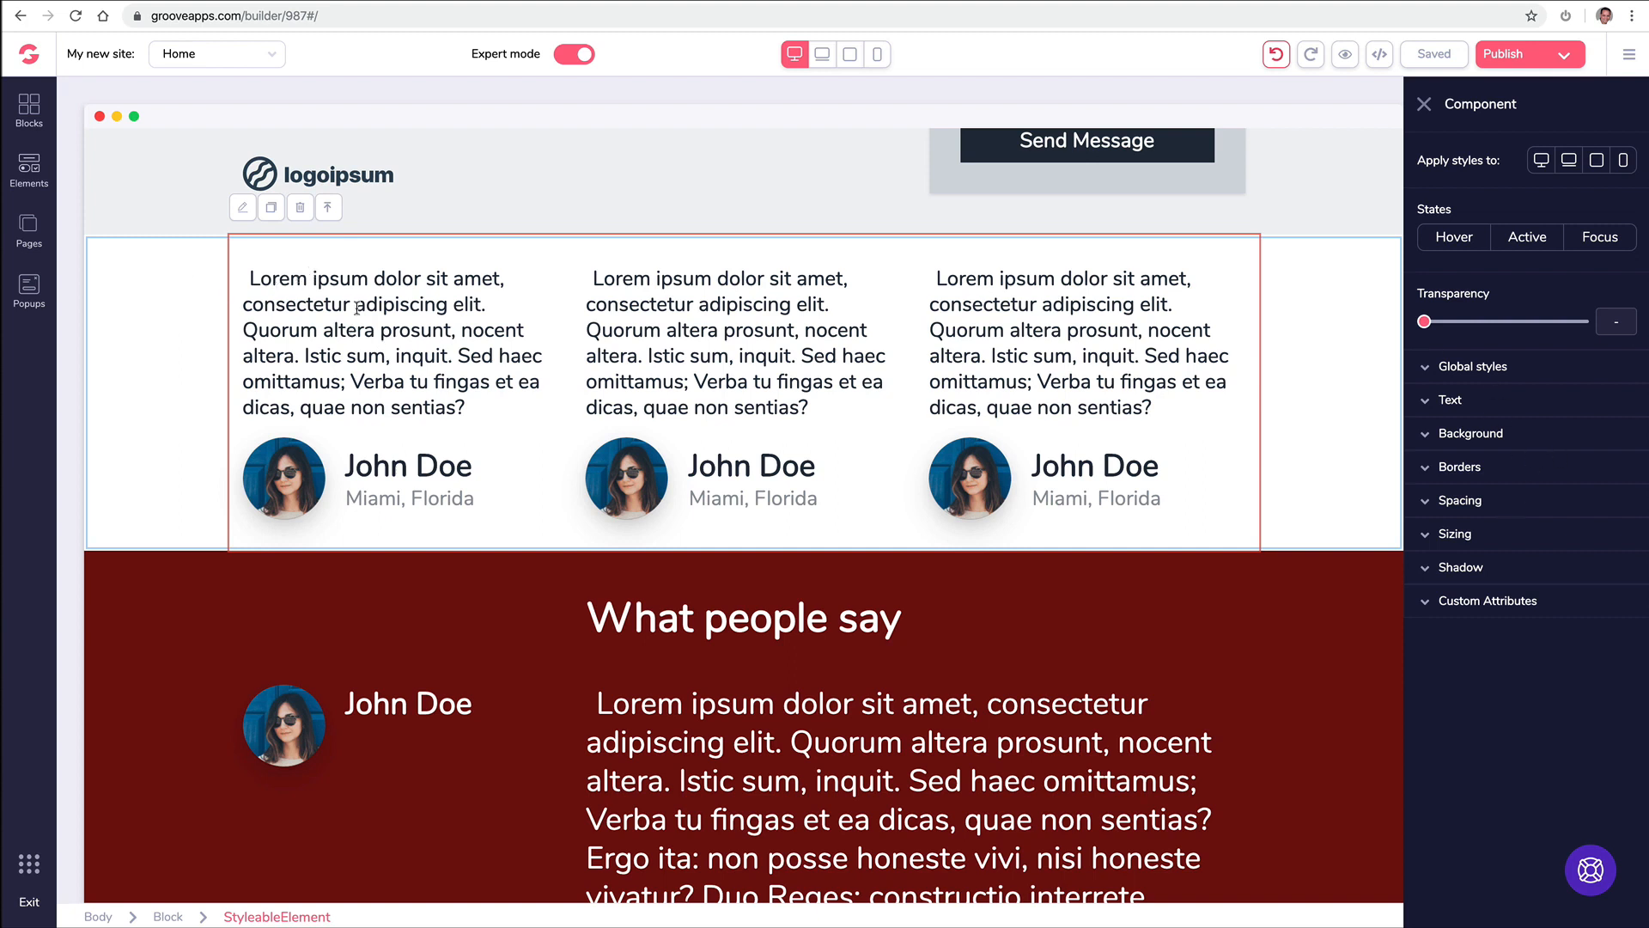
{"action": "left_click", "coordinate": [1424, 435]}
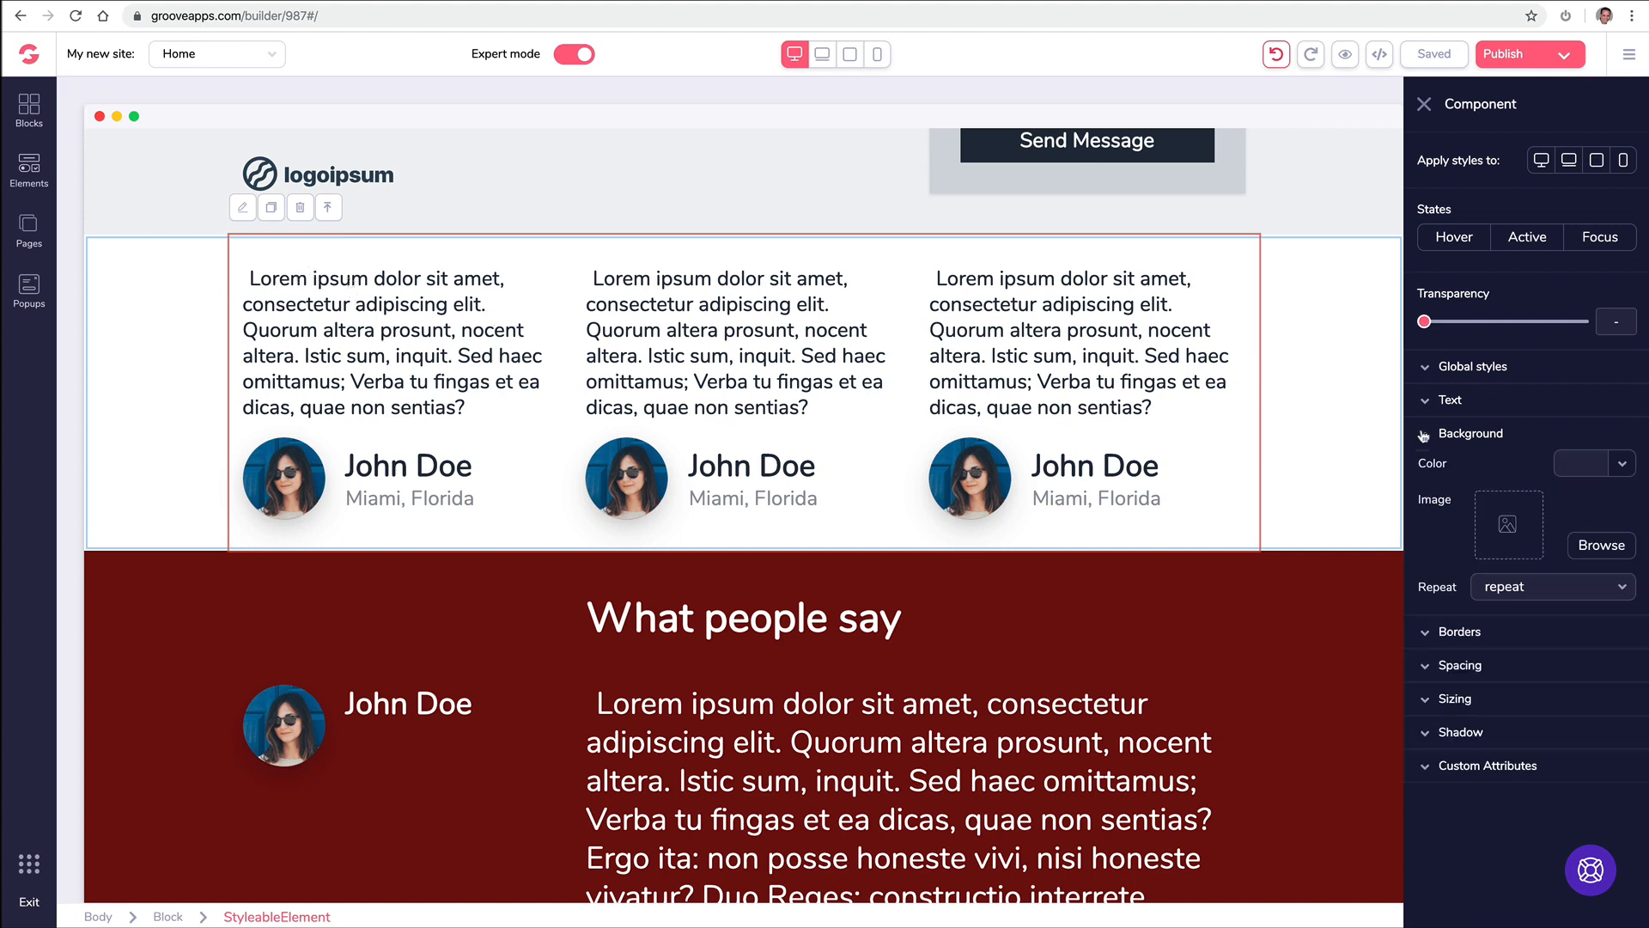
{"action": "left_click", "coordinate": [1588, 464]}
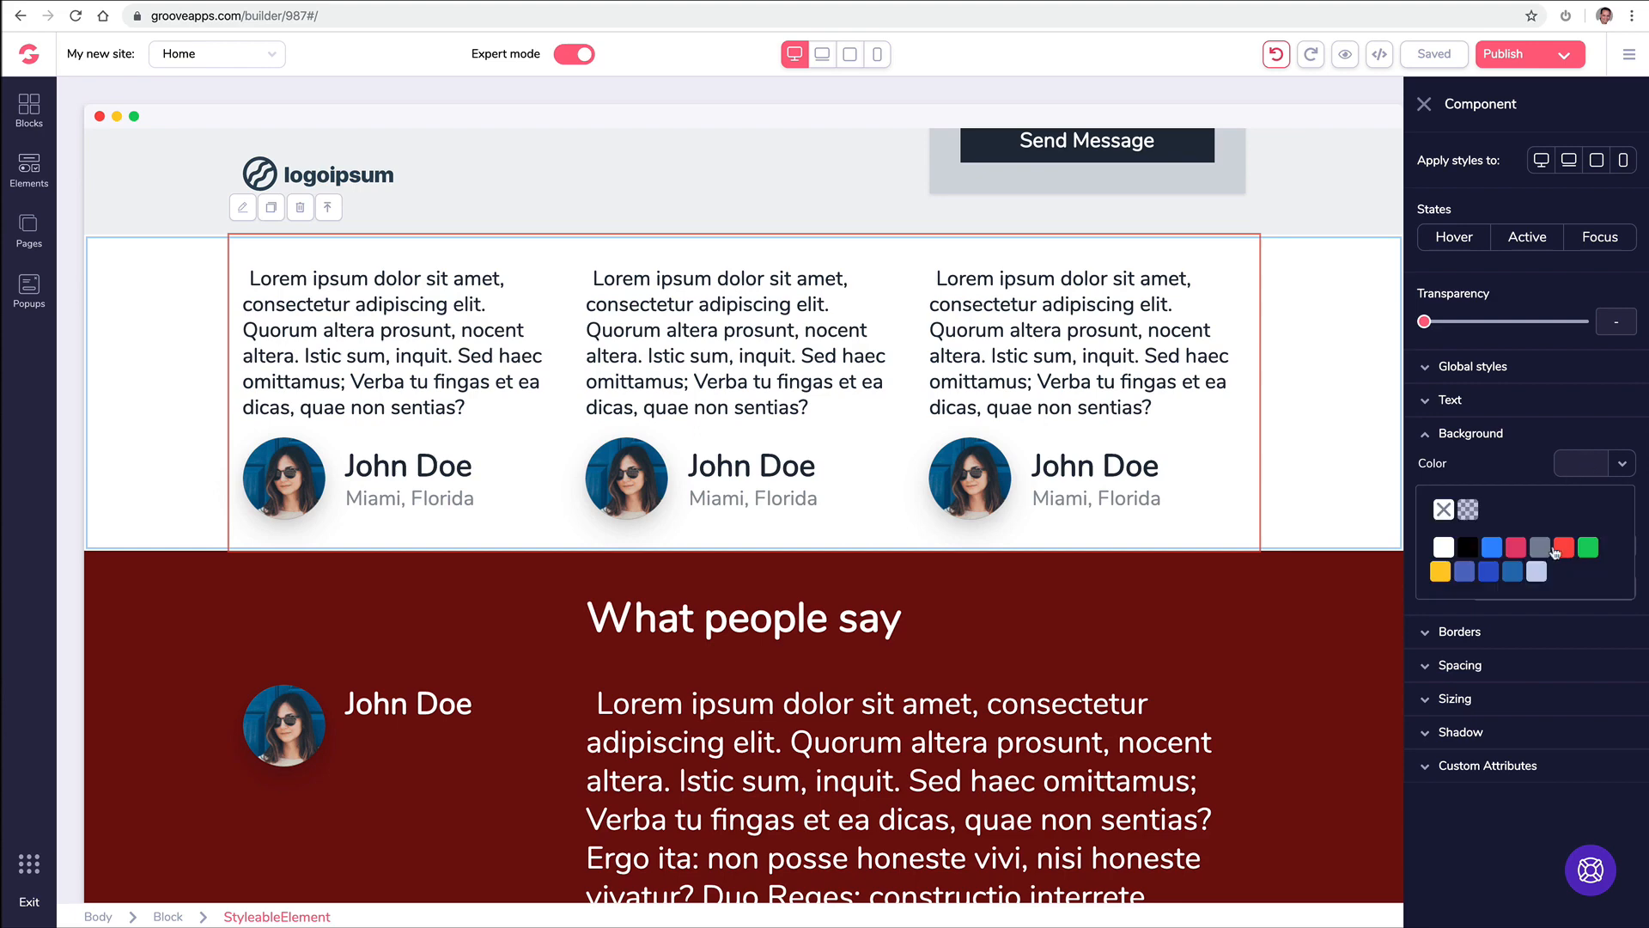
{"action": "mouse_move", "coordinate": [1560, 552]}
{"action": "left_click", "coordinate": [1565, 582]}
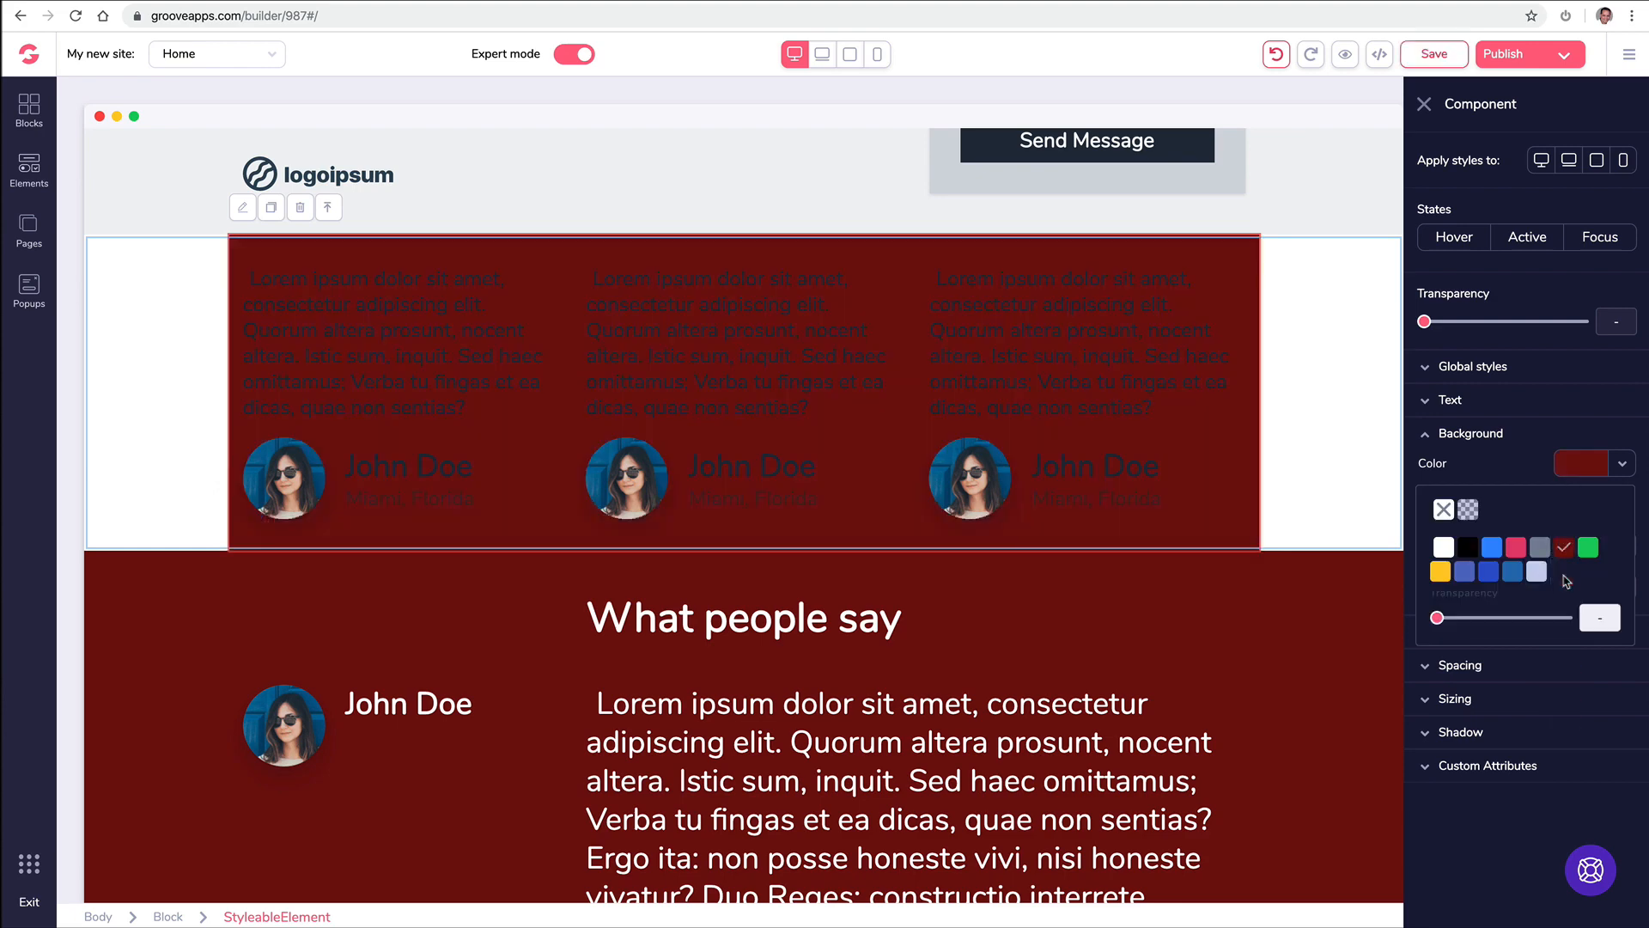
- Clear the background colour of the element wrapping the three testimonials and select its parent block
{"action": "left_click", "coordinate": [1444, 510]}
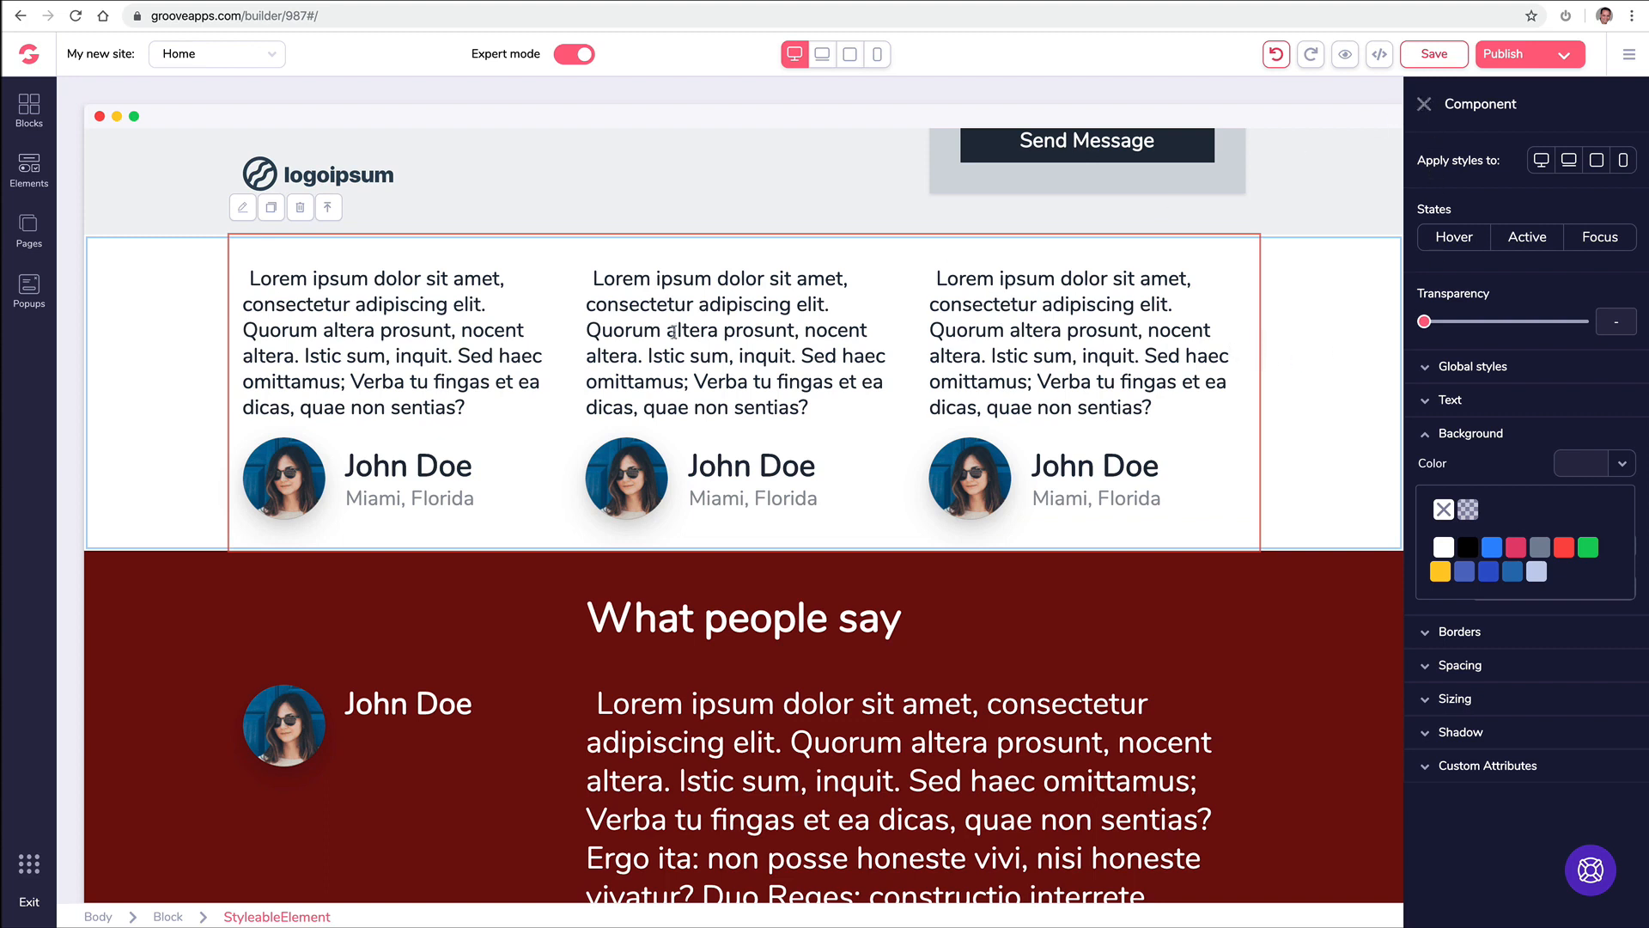
{"action": "left_click", "coordinate": [338, 208]}
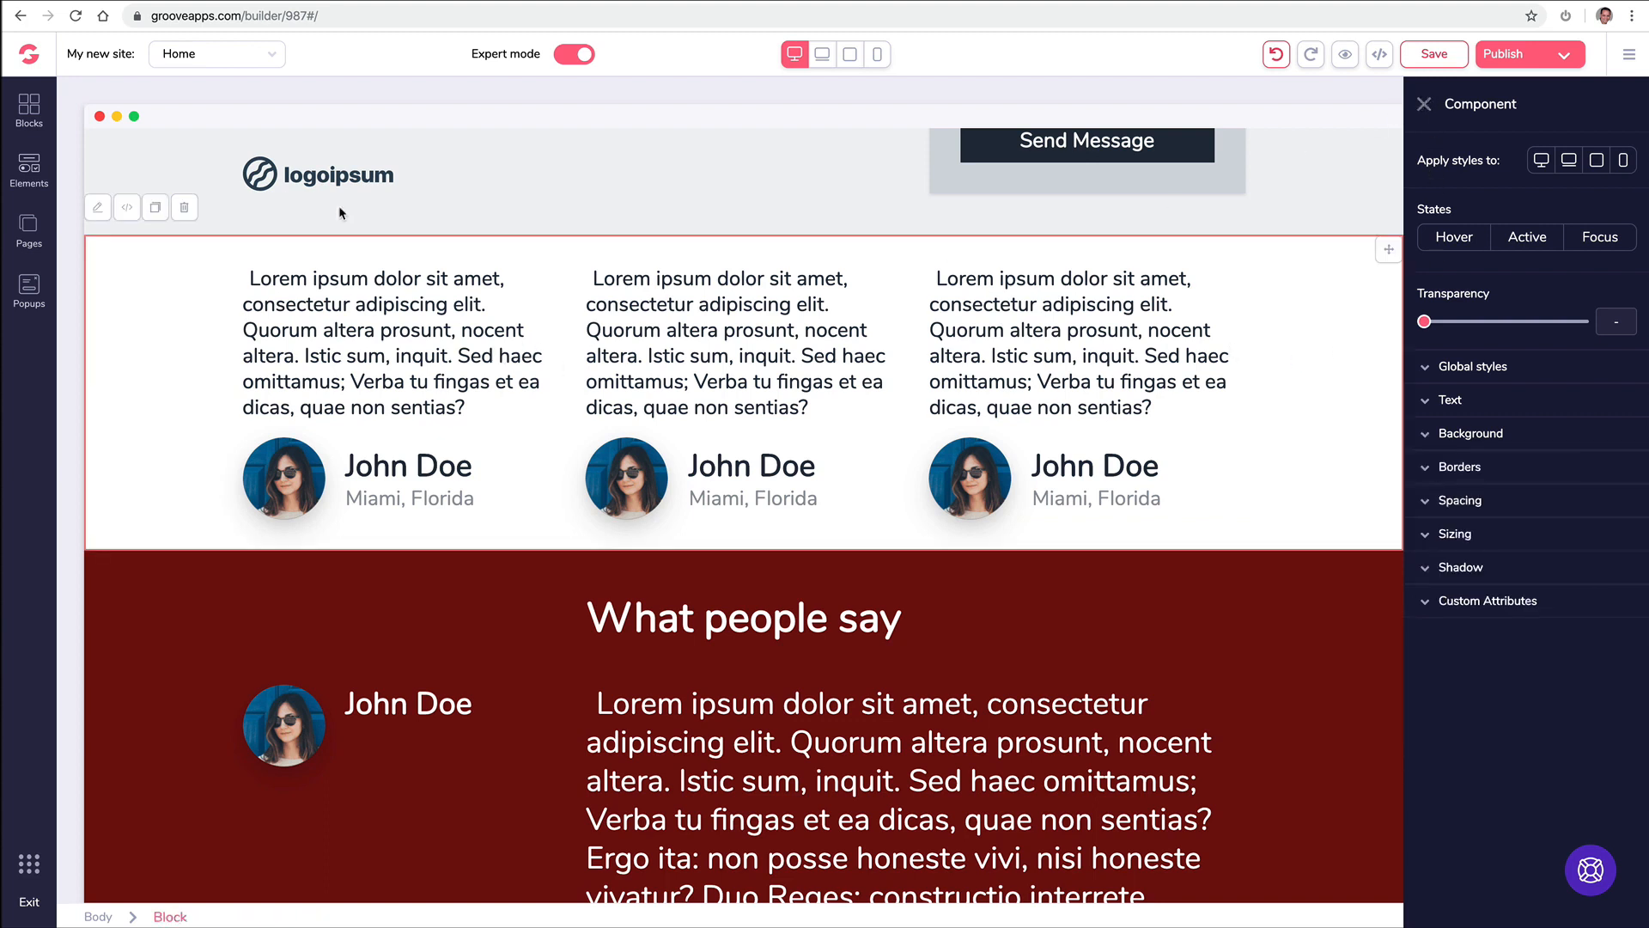
{"action": "left_click", "coordinate": [1424, 104]}
{"action": "left_click", "coordinate": [953, 342]}
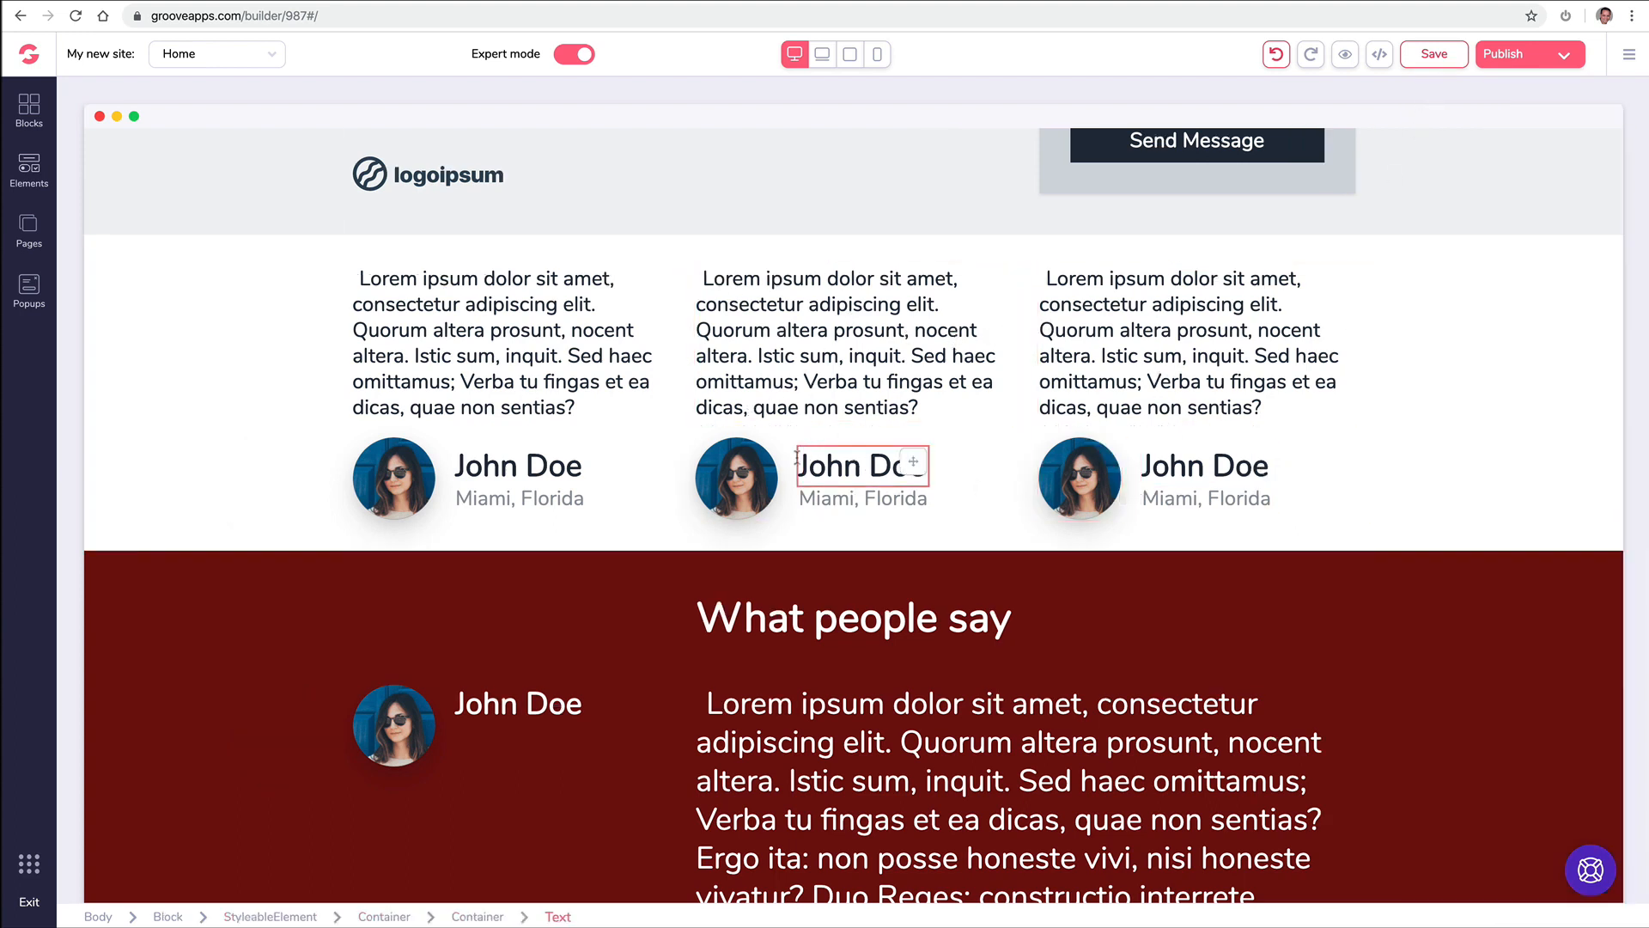
- Examine the parent containers of the middle testimonial's location text and the third testimonial's text
{"action": "left_click", "coordinate": [849, 496]}
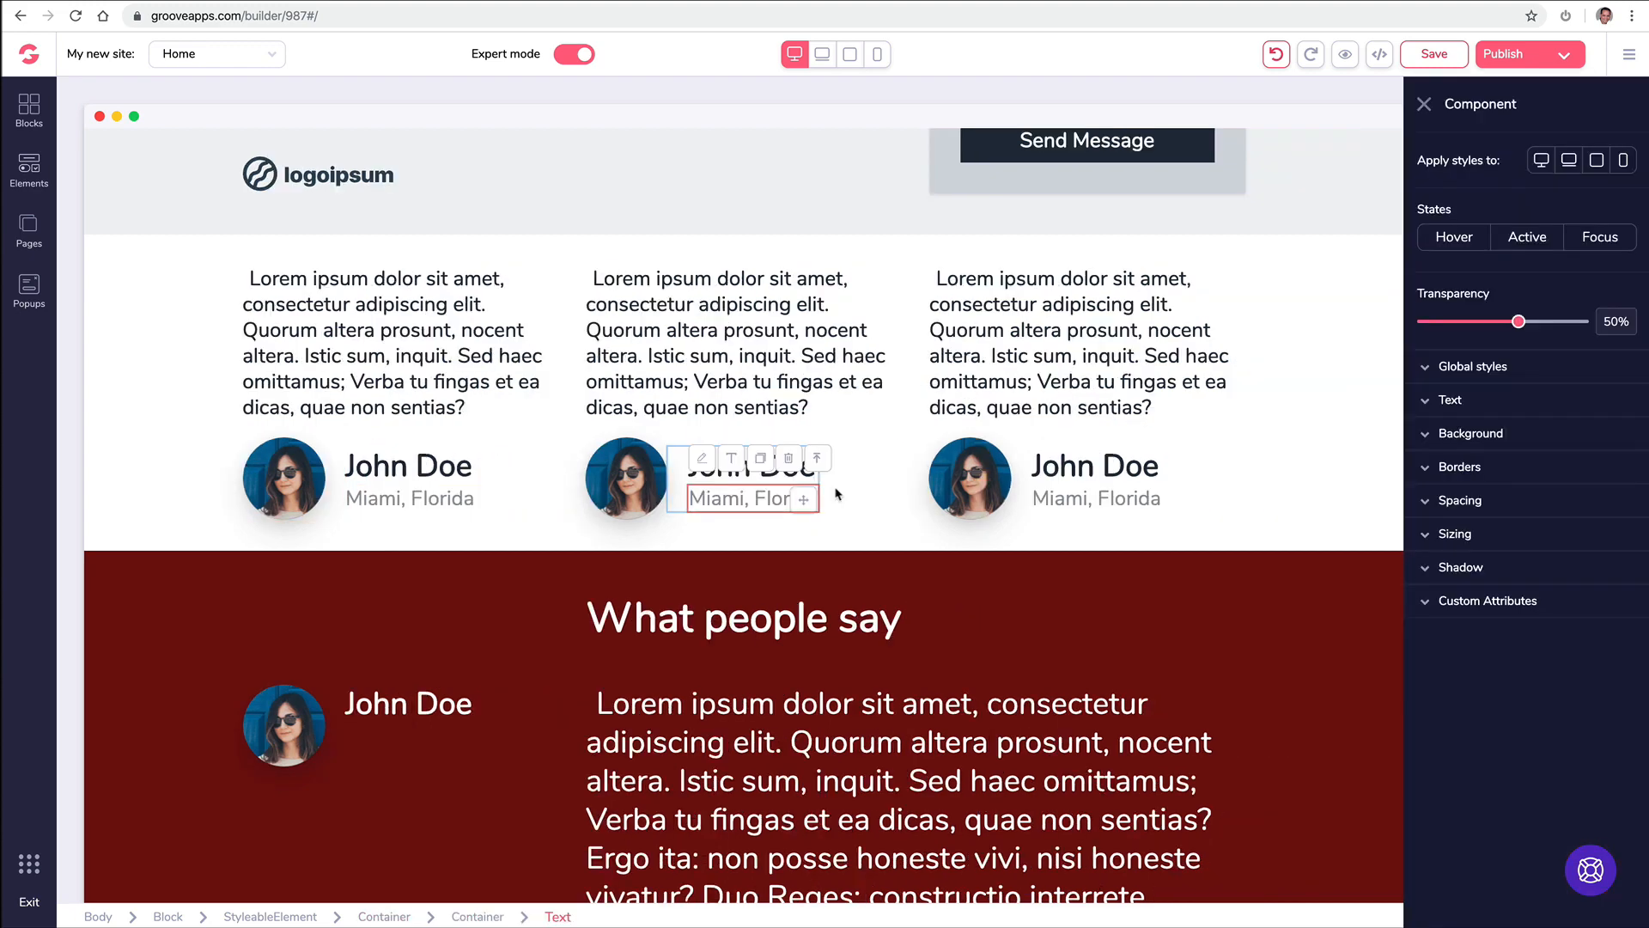
{"action": "left_click", "coordinate": [817, 459]}
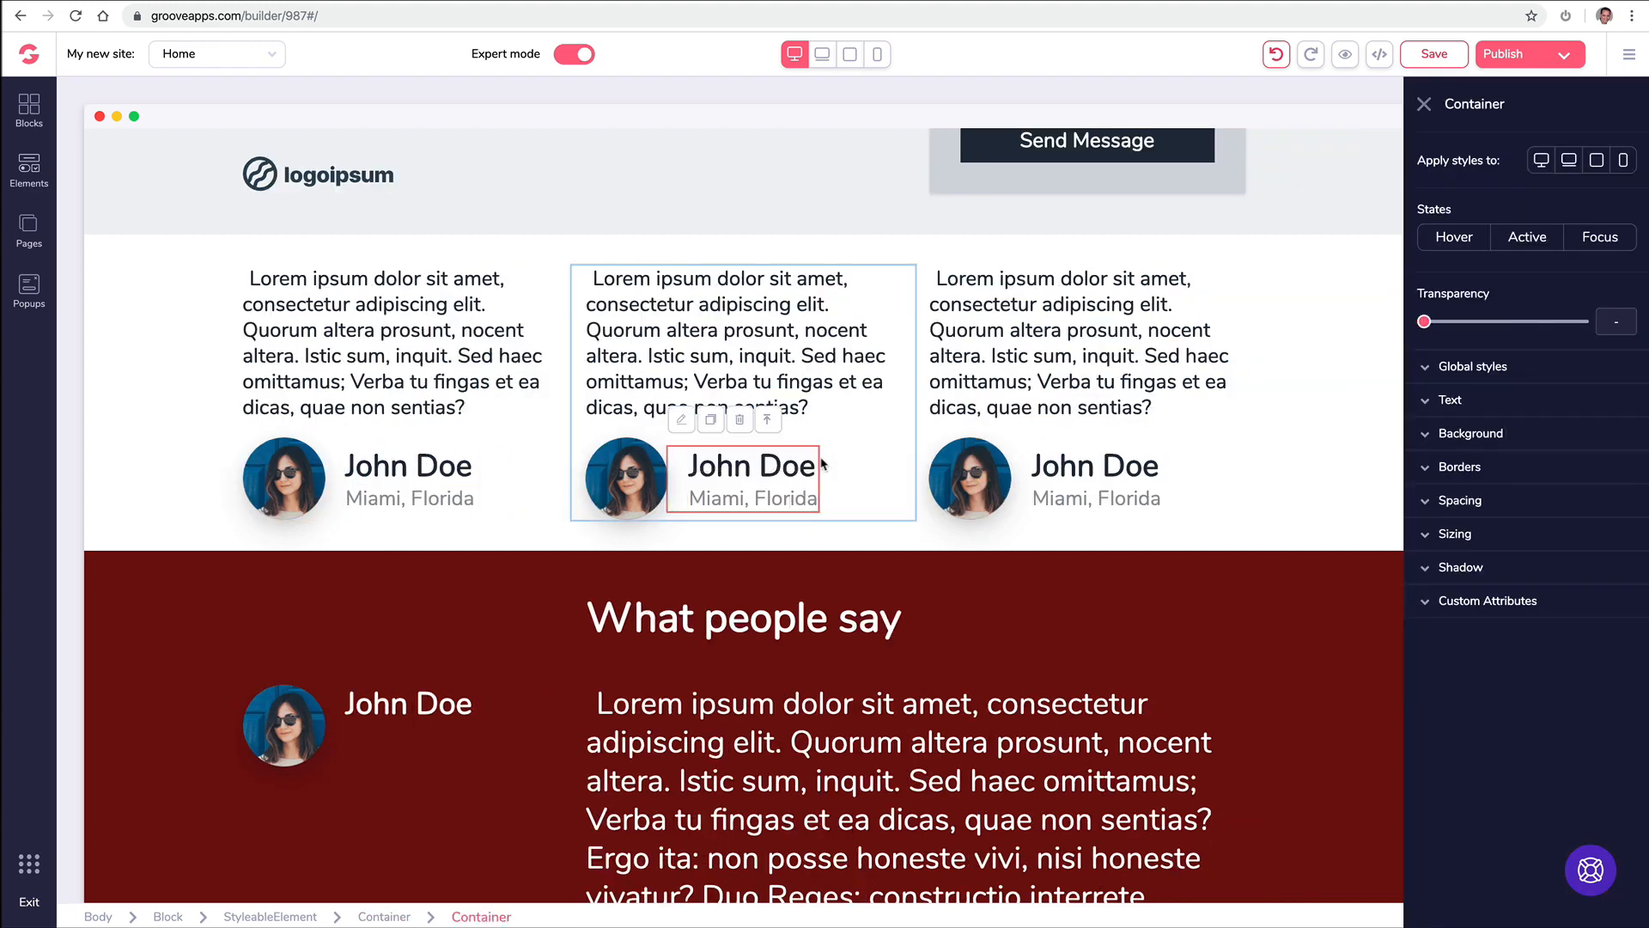
{"action": "left_click", "coordinate": [770, 425]}
{"action": "left_click", "coordinate": [976, 397]}
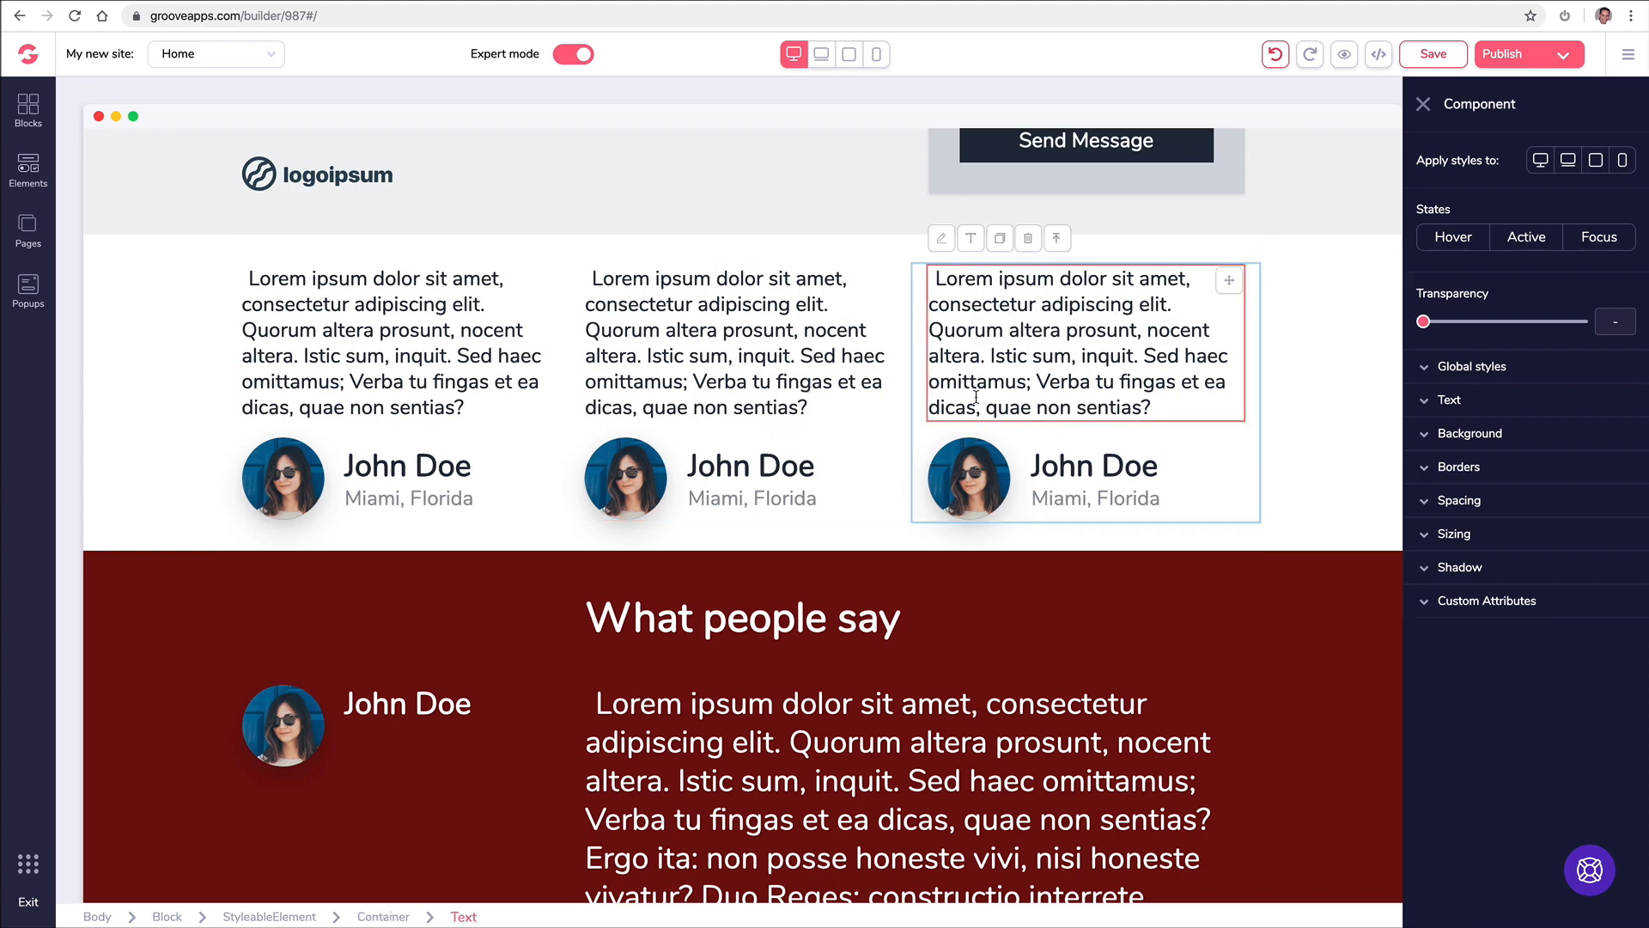
{"action": "left_click", "coordinate": [1424, 104]}
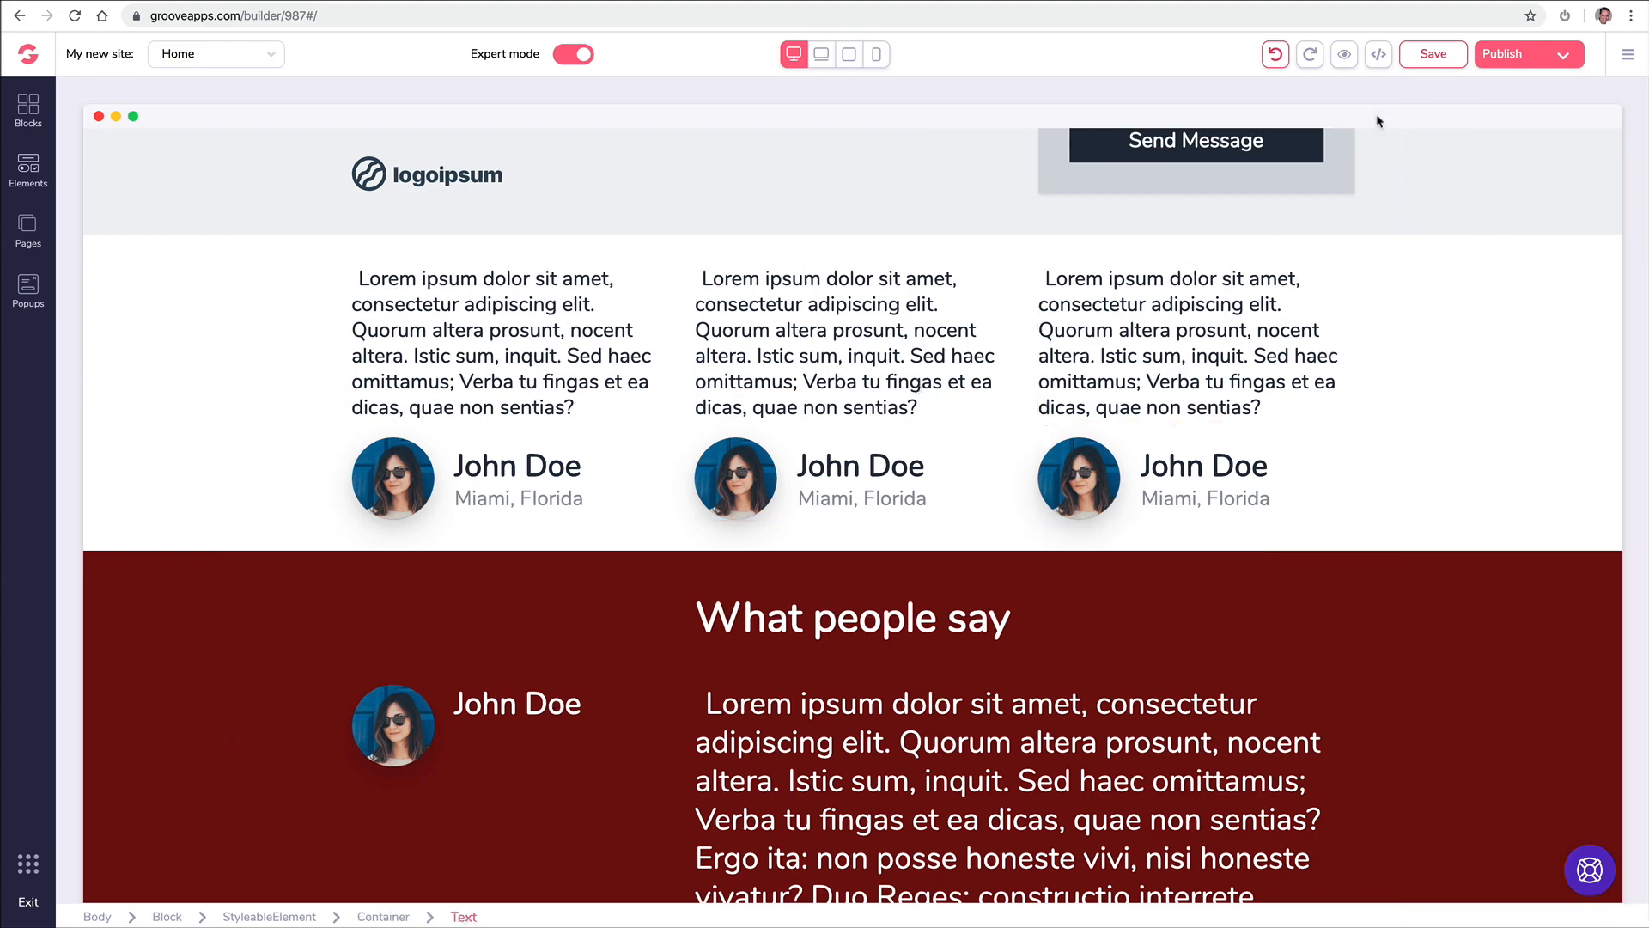
- Replace the avatar in the "What people say" block with the library photo of the man in a black suit and bow tie
{"action": "scroll", "coordinate": [778, 386], "scroll_direction": "down", "scroll_amount": 3}
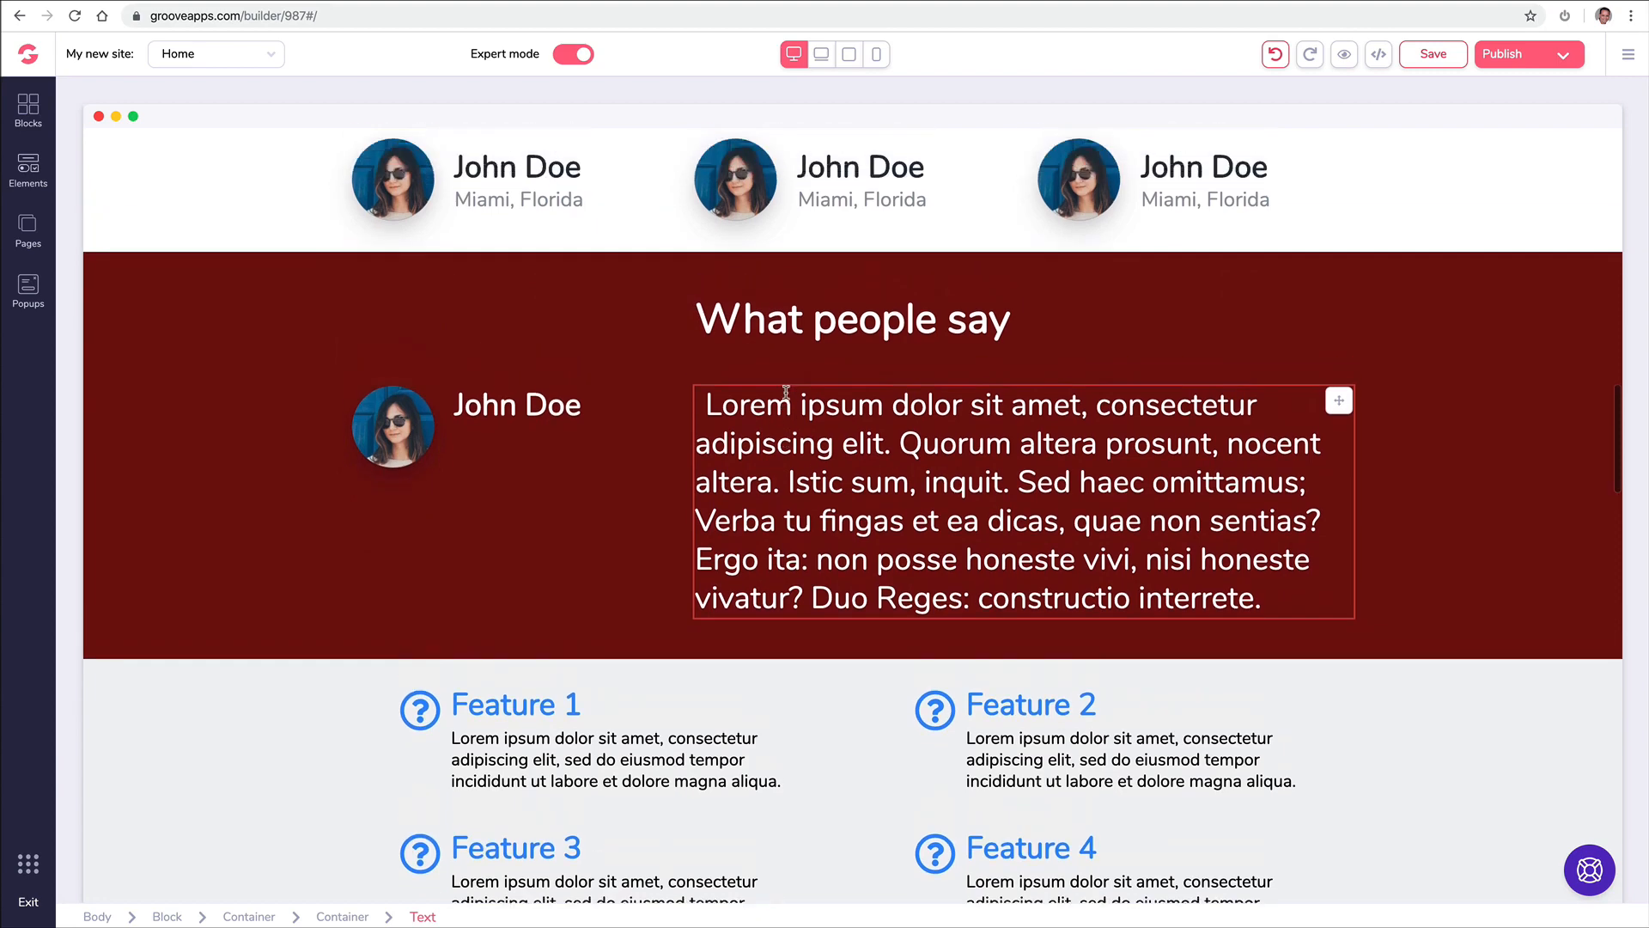
{"action": "scroll", "coordinate": [756, 447], "scroll_direction": "up", "scroll_amount": 1}
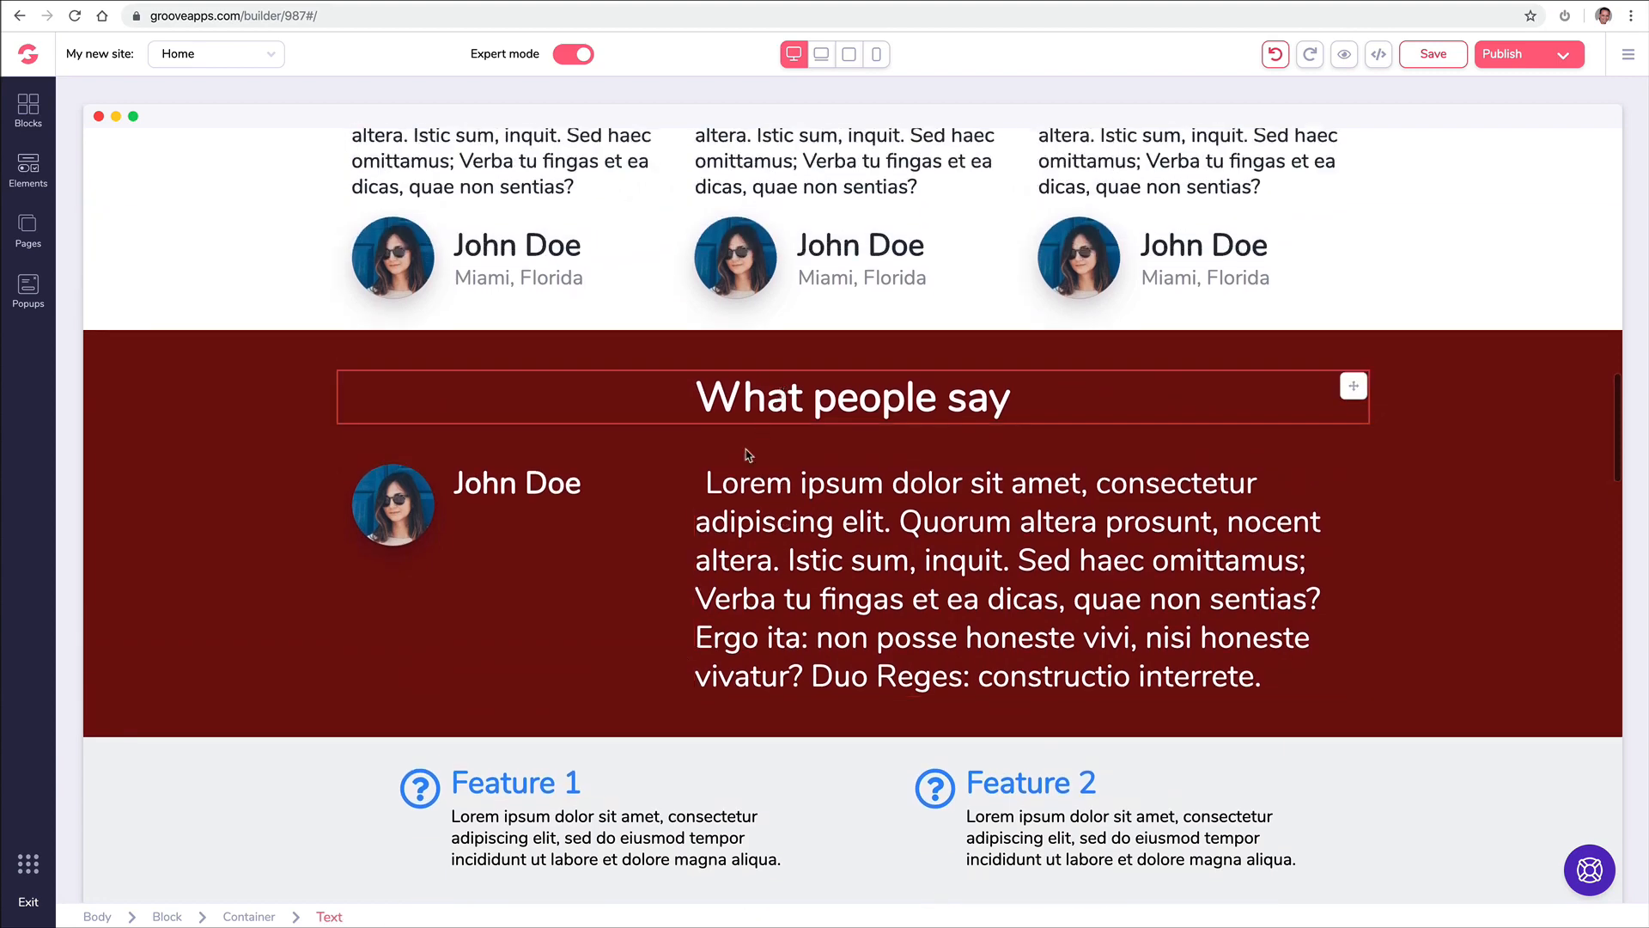
{"action": "left_click", "coordinate": [401, 505]}
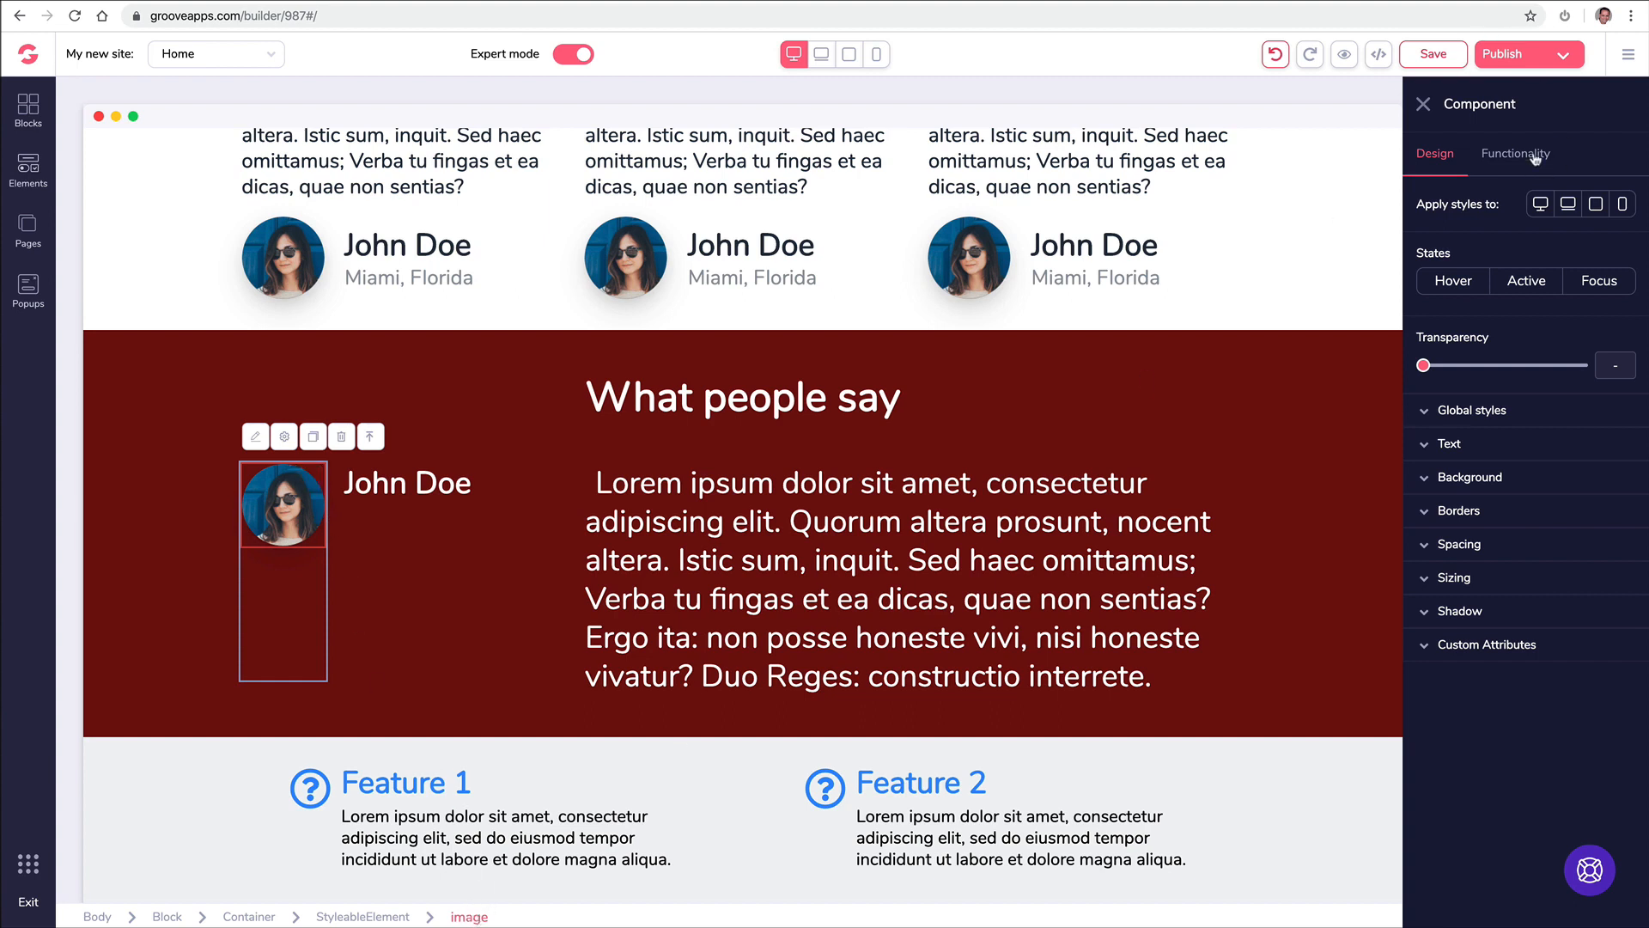
{"action": "left_click", "coordinate": [1533, 156]}
{"action": "left_click", "coordinate": [1588, 252]}
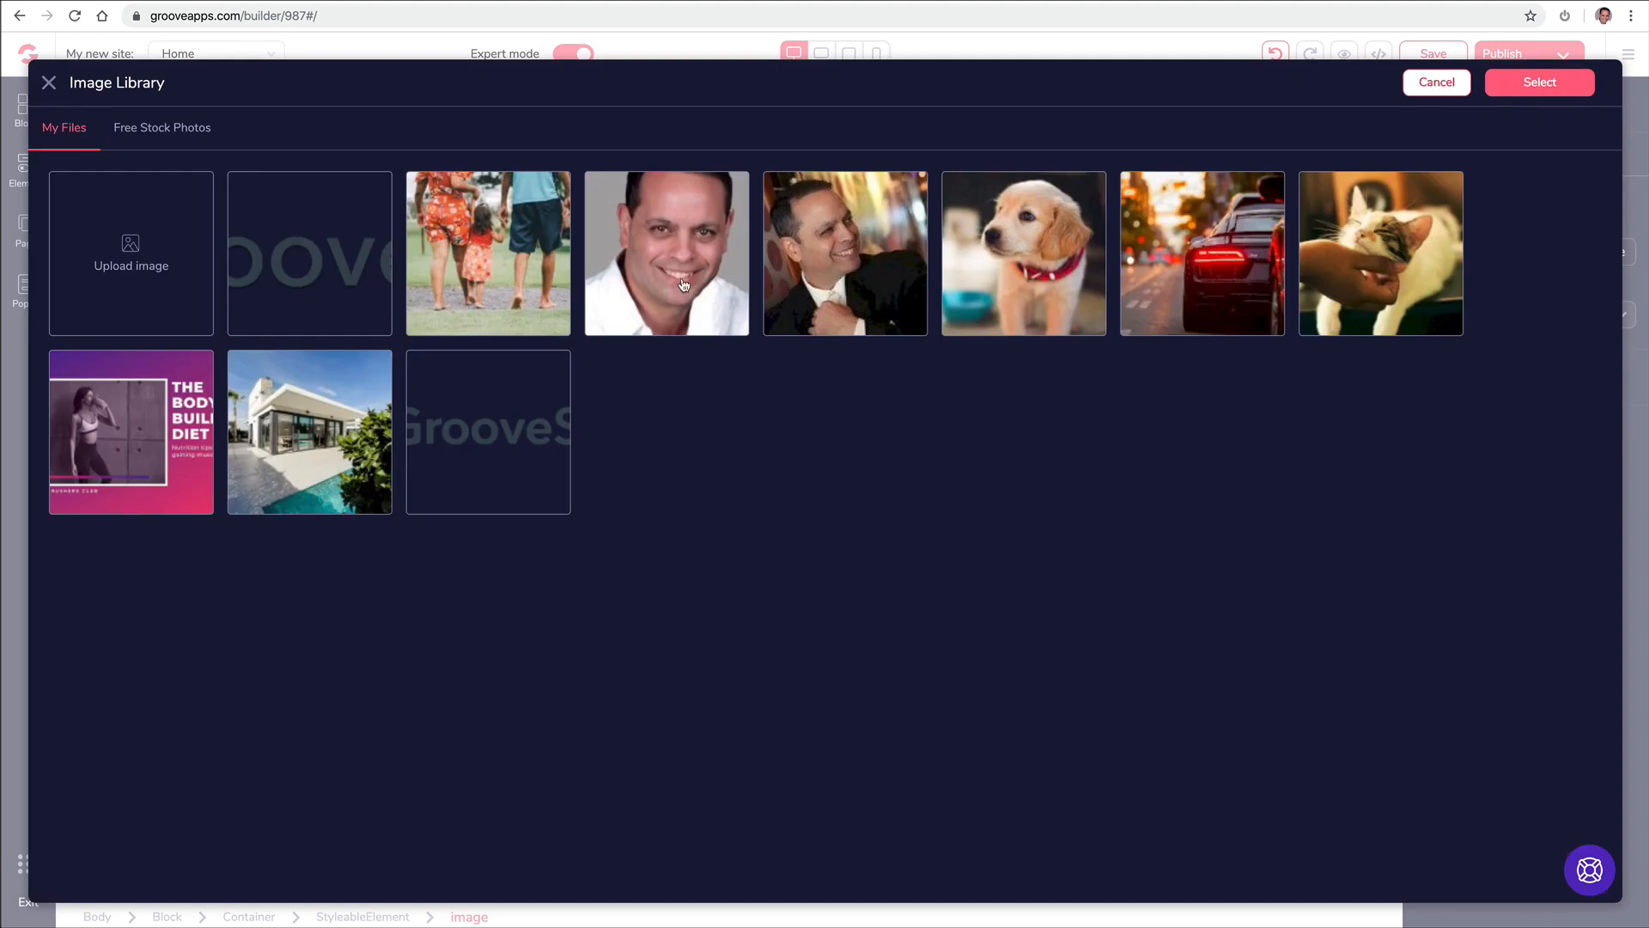
{"action": "left_click", "coordinate": [814, 266]}
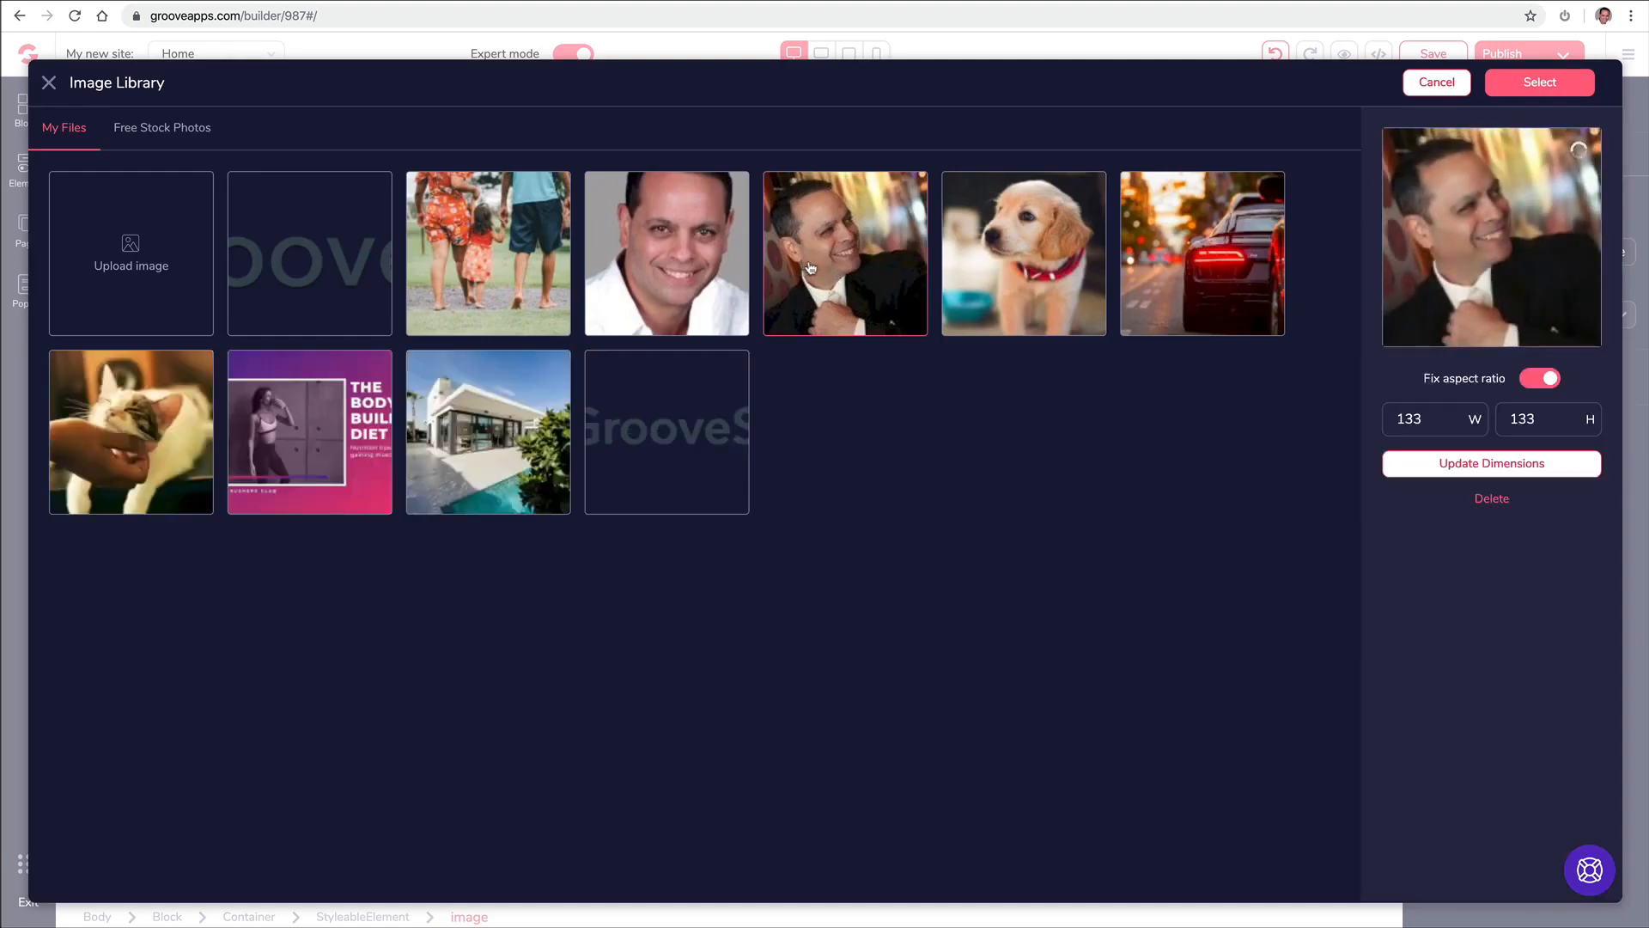
{"action": "left_click", "coordinate": [1527, 91]}
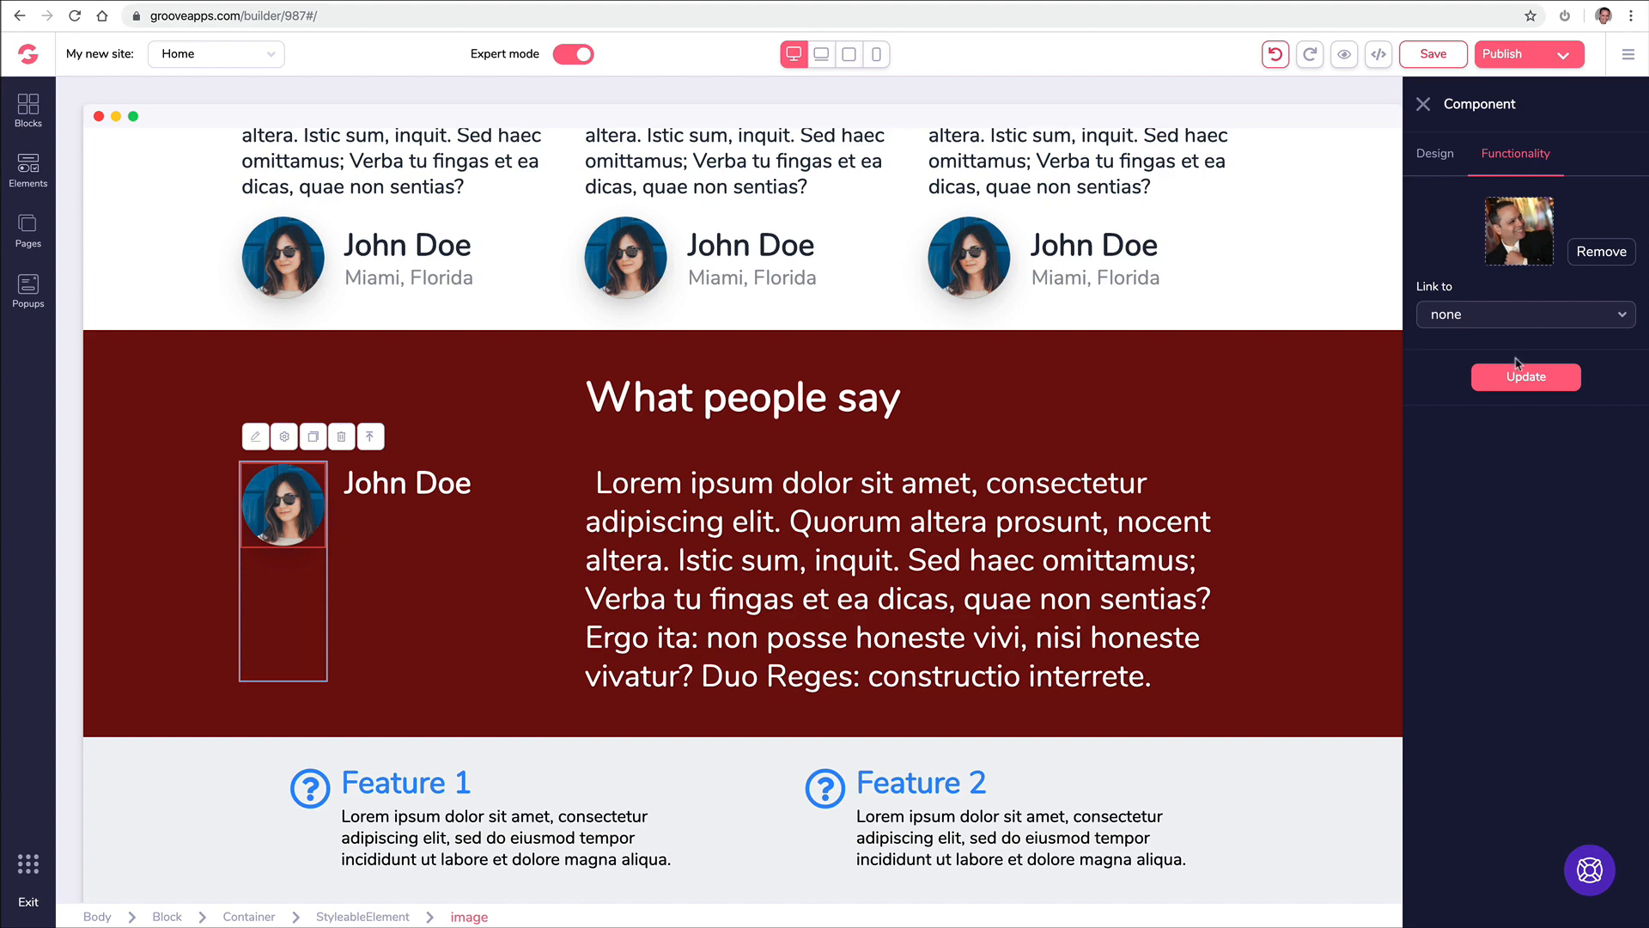
{"action": "left_click", "coordinate": [1525, 380]}
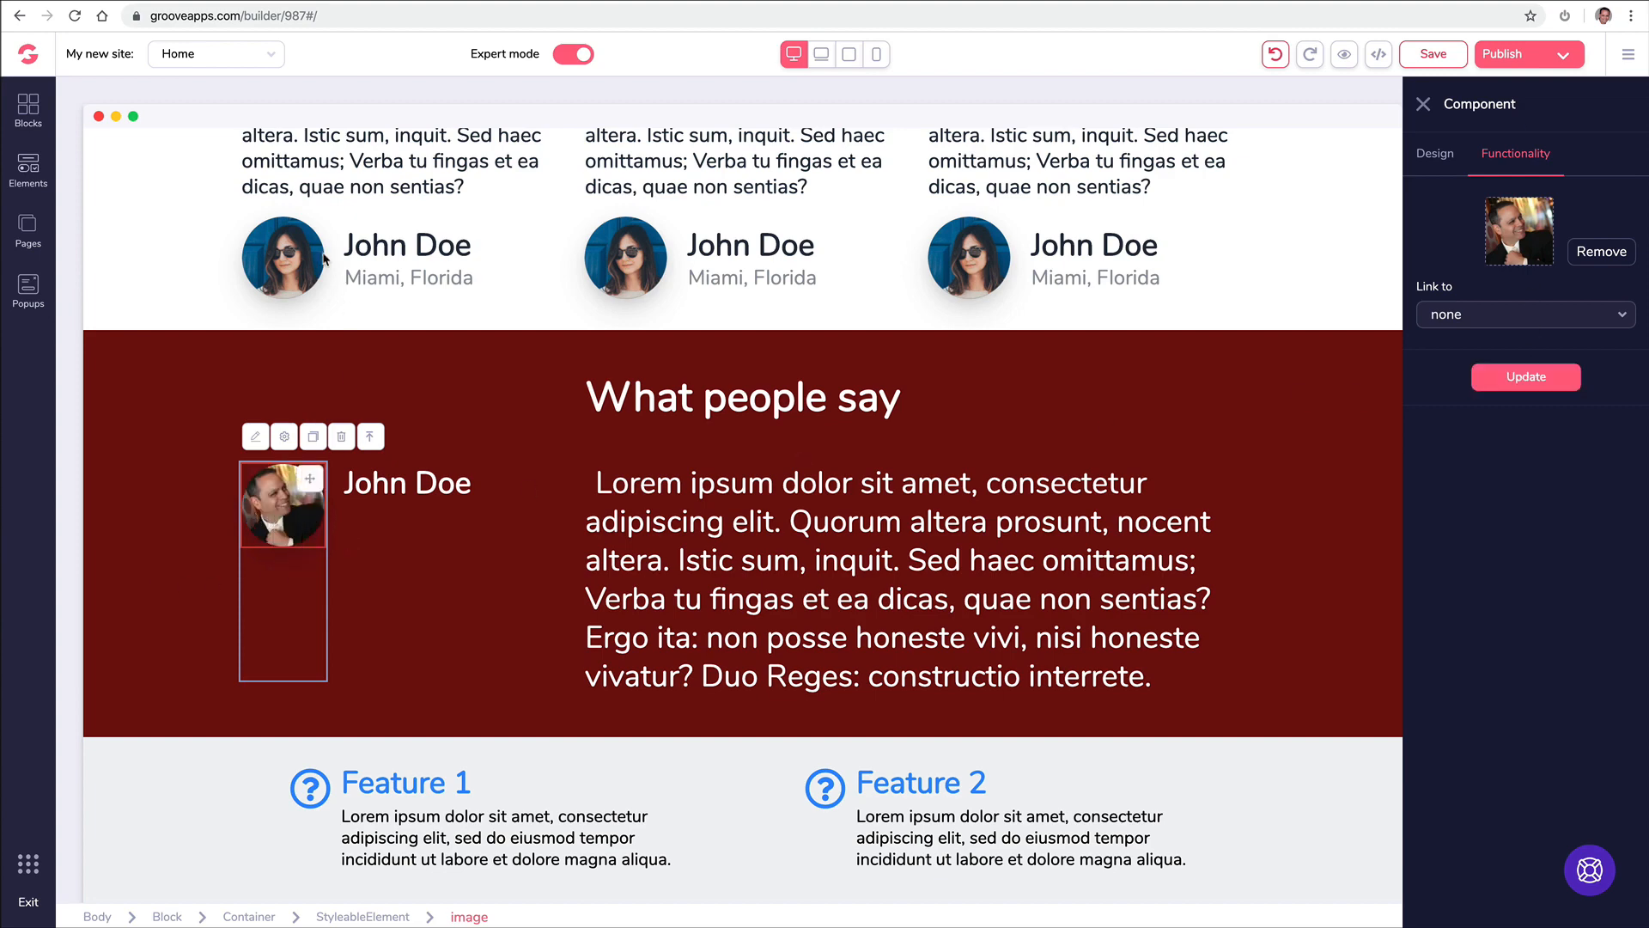
{"action": "left_click", "coordinate": [300, 257]}
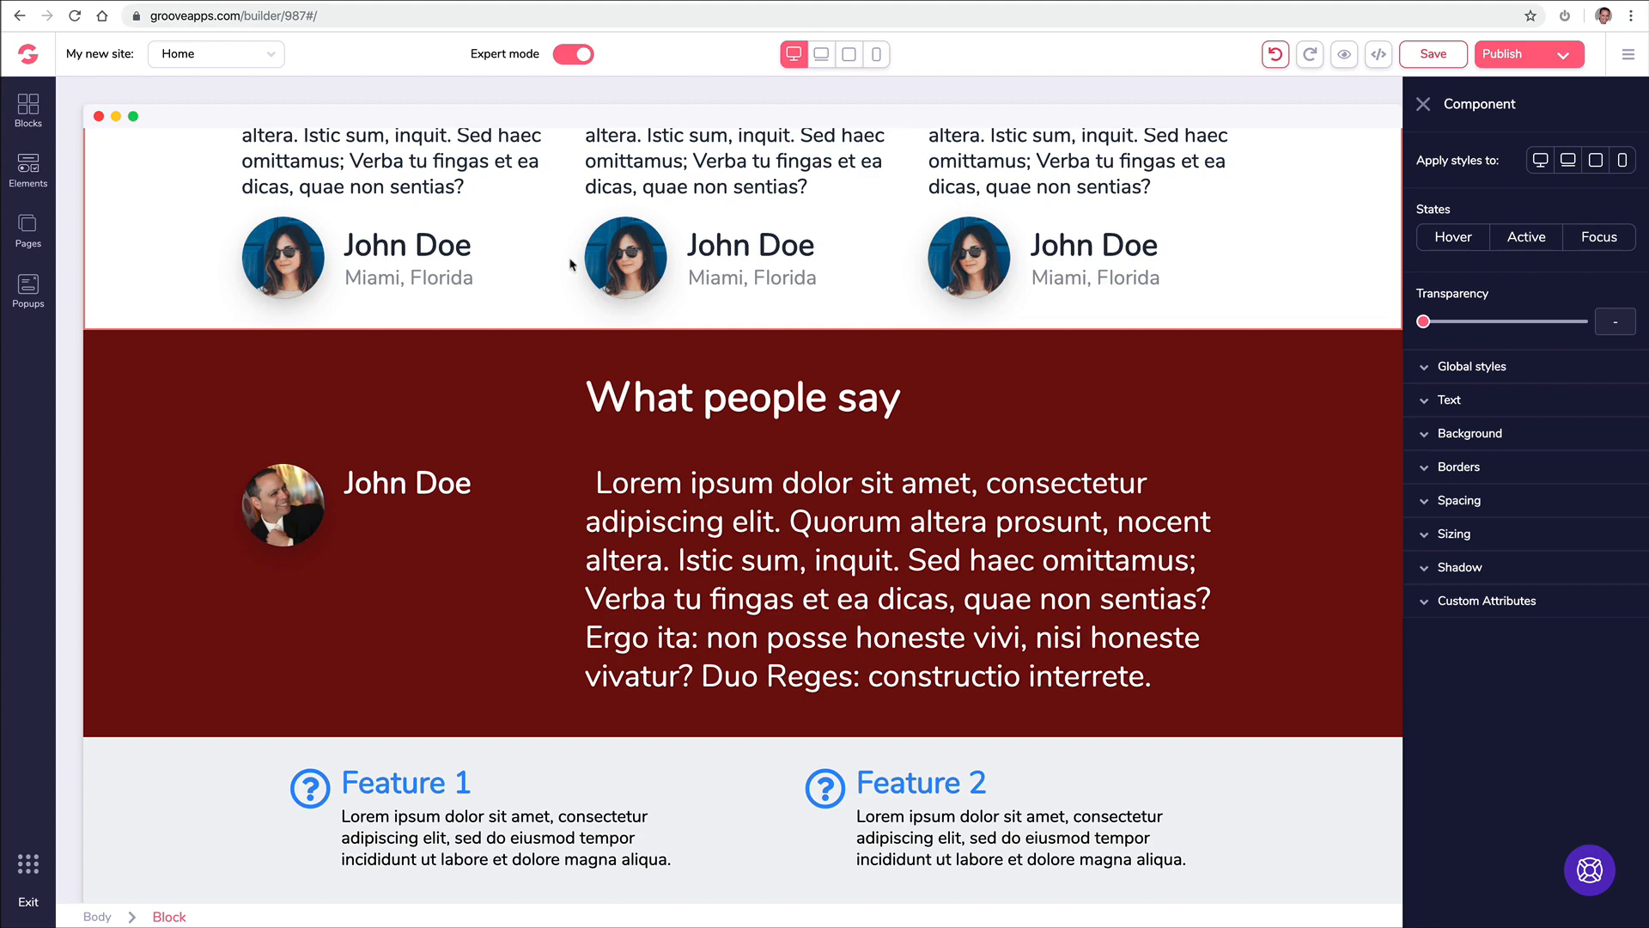
- Replace the middle testimonial's avatar with the library photo of the man in a white shirt
{"action": "left_click", "coordinate": [620, 262]}
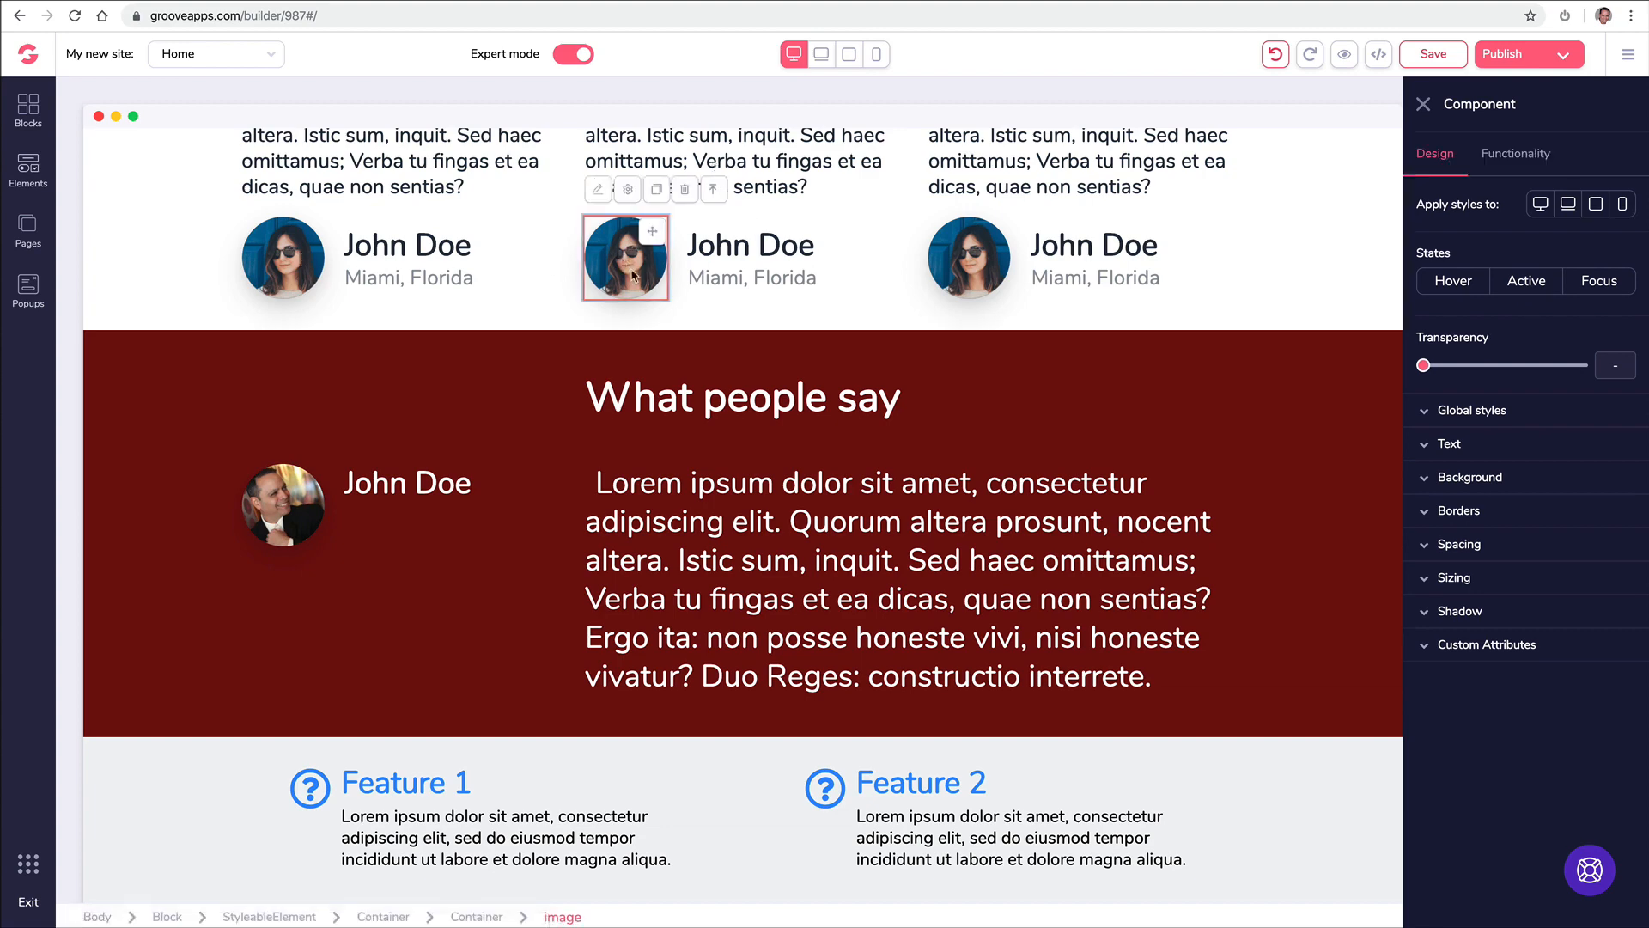
{"action": "left_click", "coordinate": [1522, 153]}
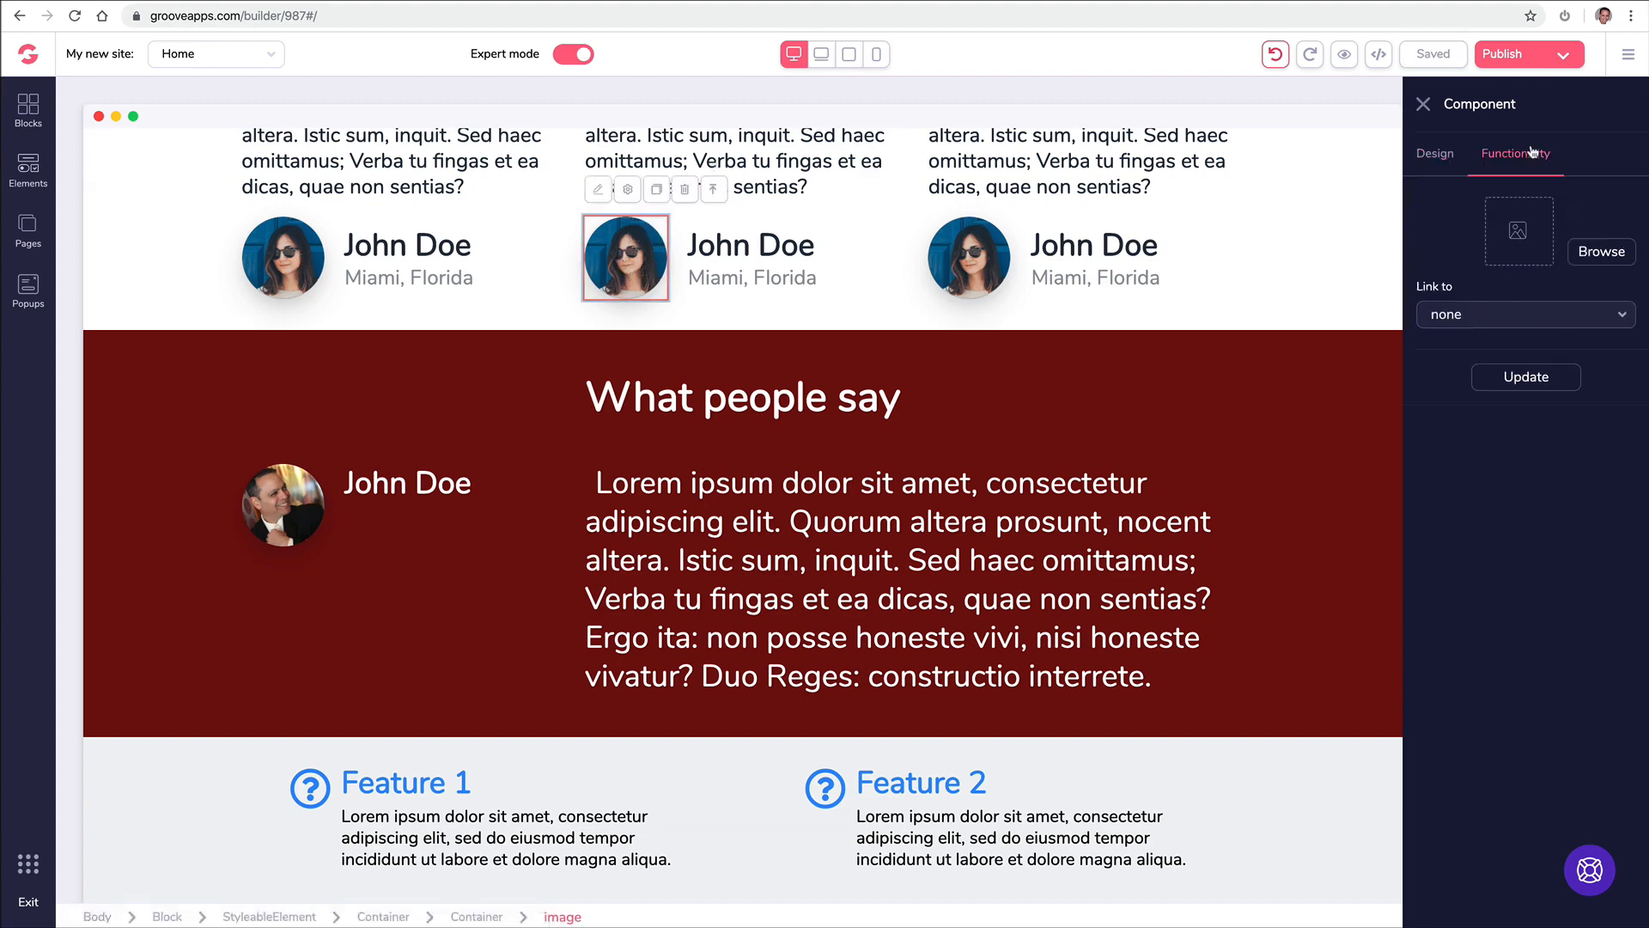
{"action": "left_click", "coordinate": [1602, 252]}
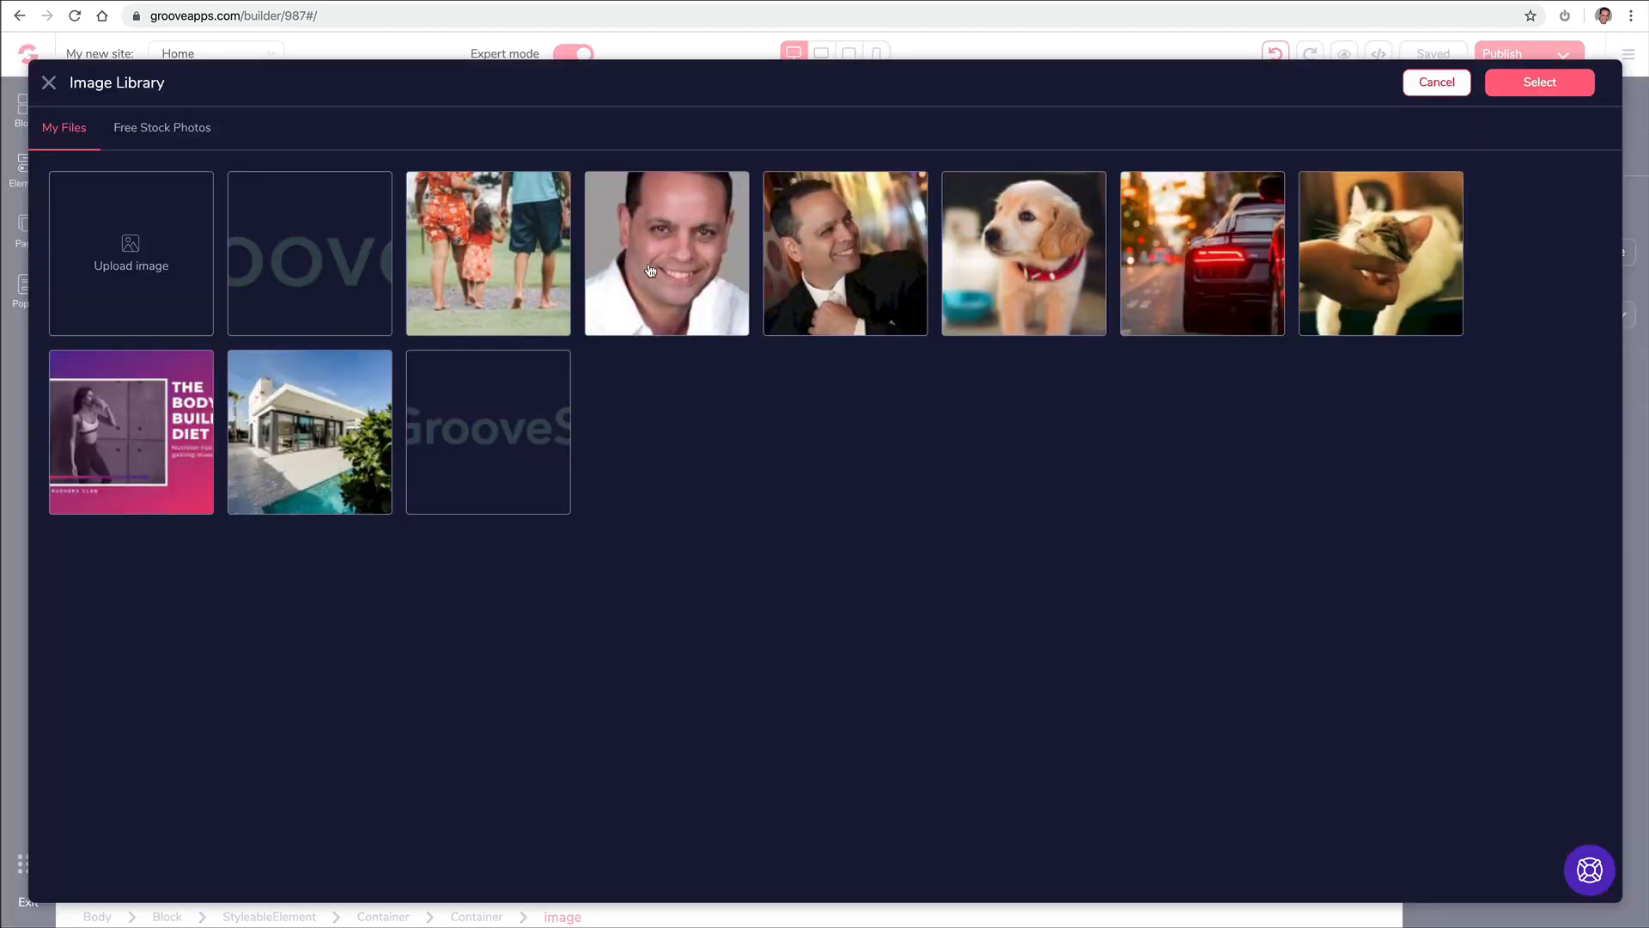
{"action": "left_click", "coordinate": [651, 272]}
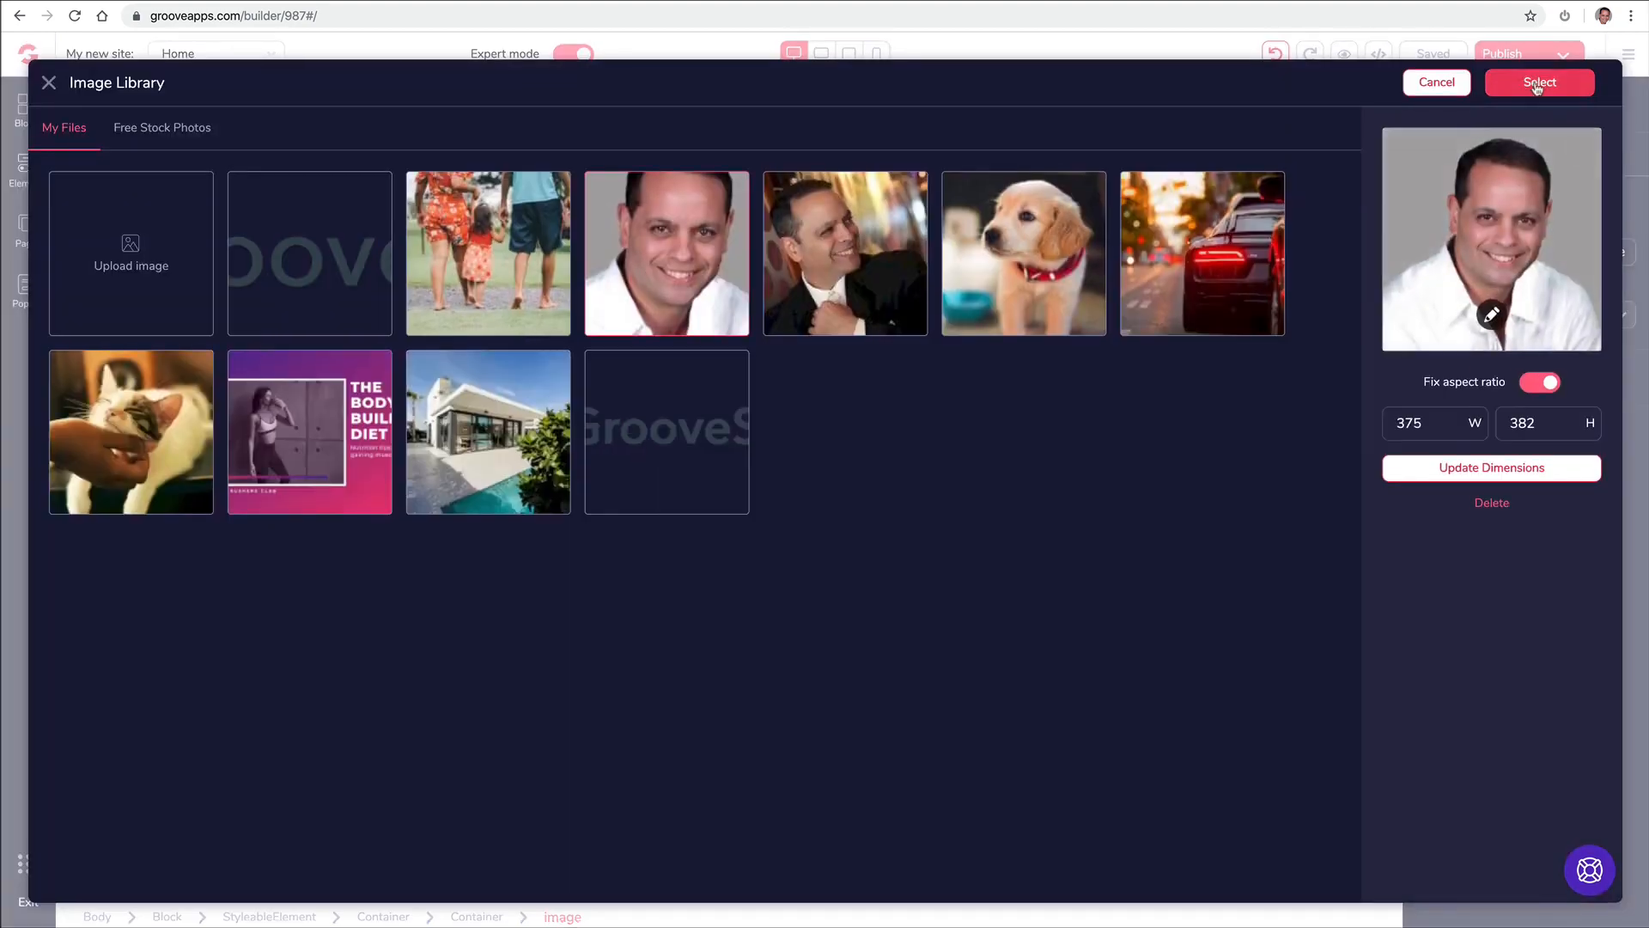
{"action": "left_click", "coordinate": [1537, 83]}
{"action": "left_click", "coordinate": [1518, 382]}
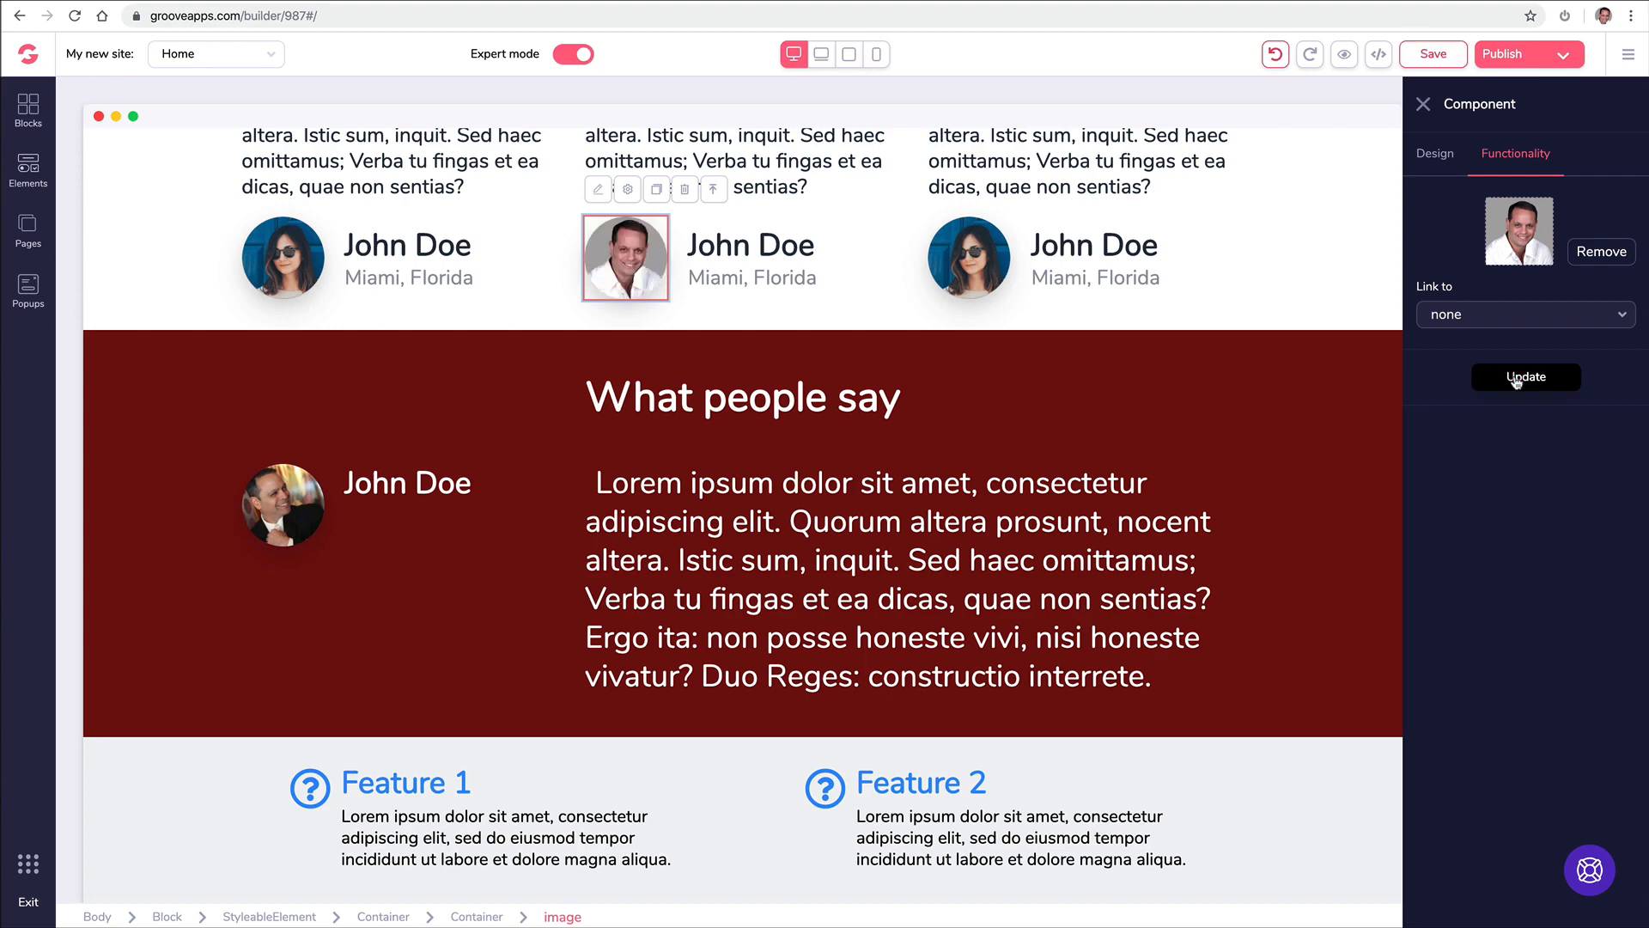
- Select the middle testimonial's container and review the Home page from the hero block down to the testimonials
{"action": "left_click", "coordinate": [866, 275]}
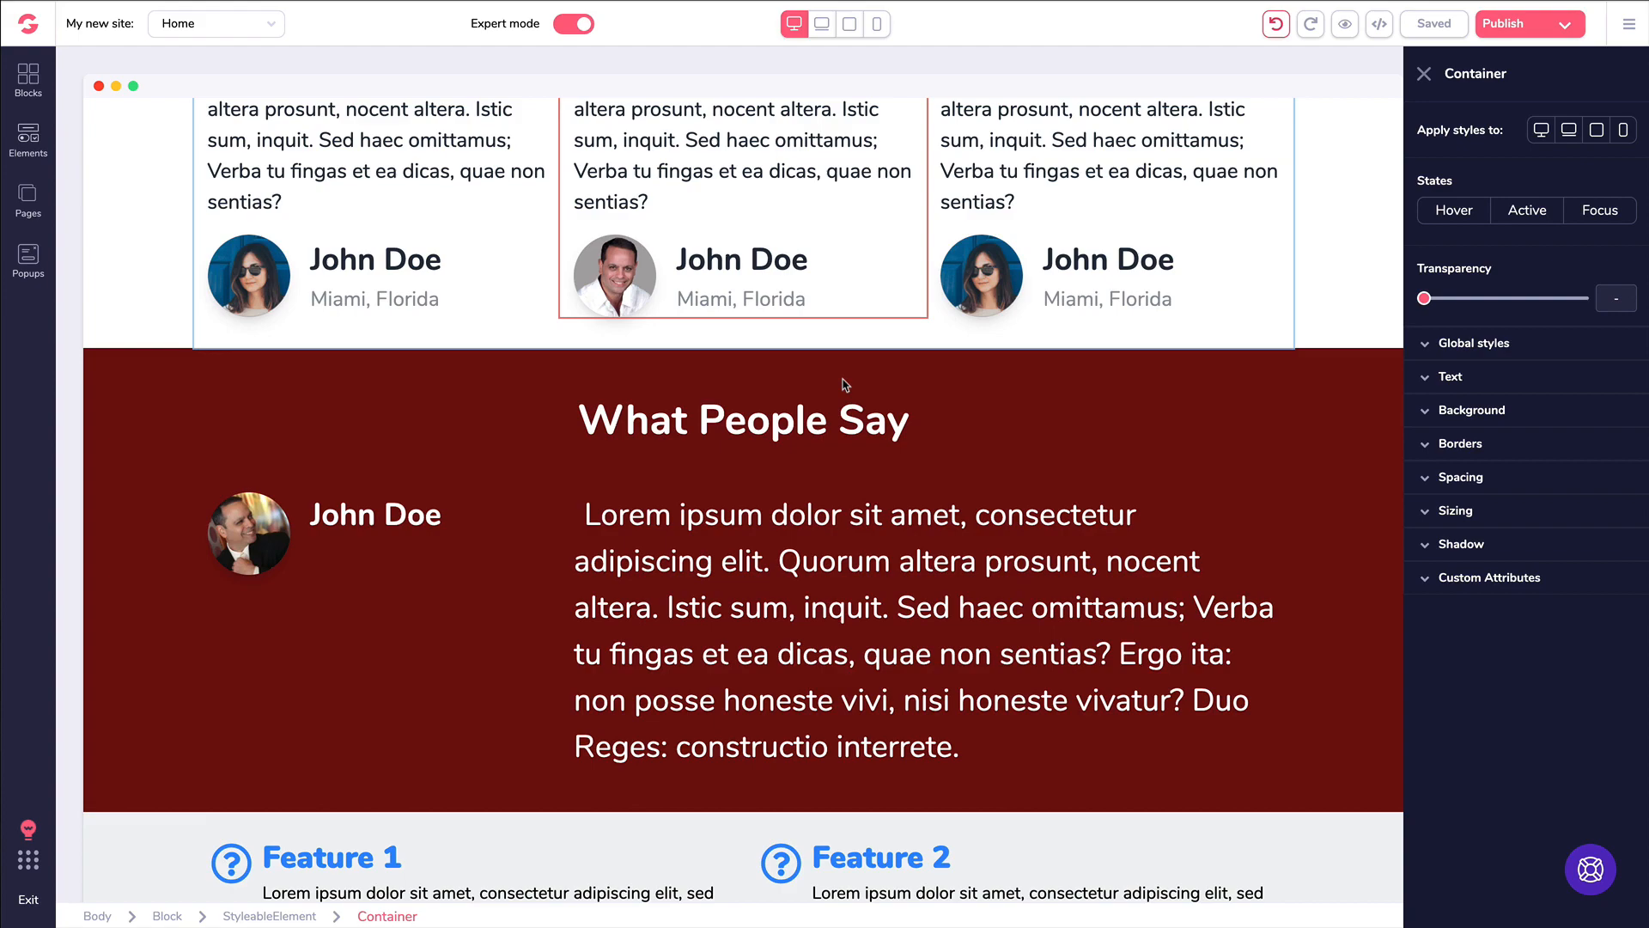
{"action": "scroll", "coordinate": [842, 385], "scroll_direction": "up", "scroll_amount": 2}
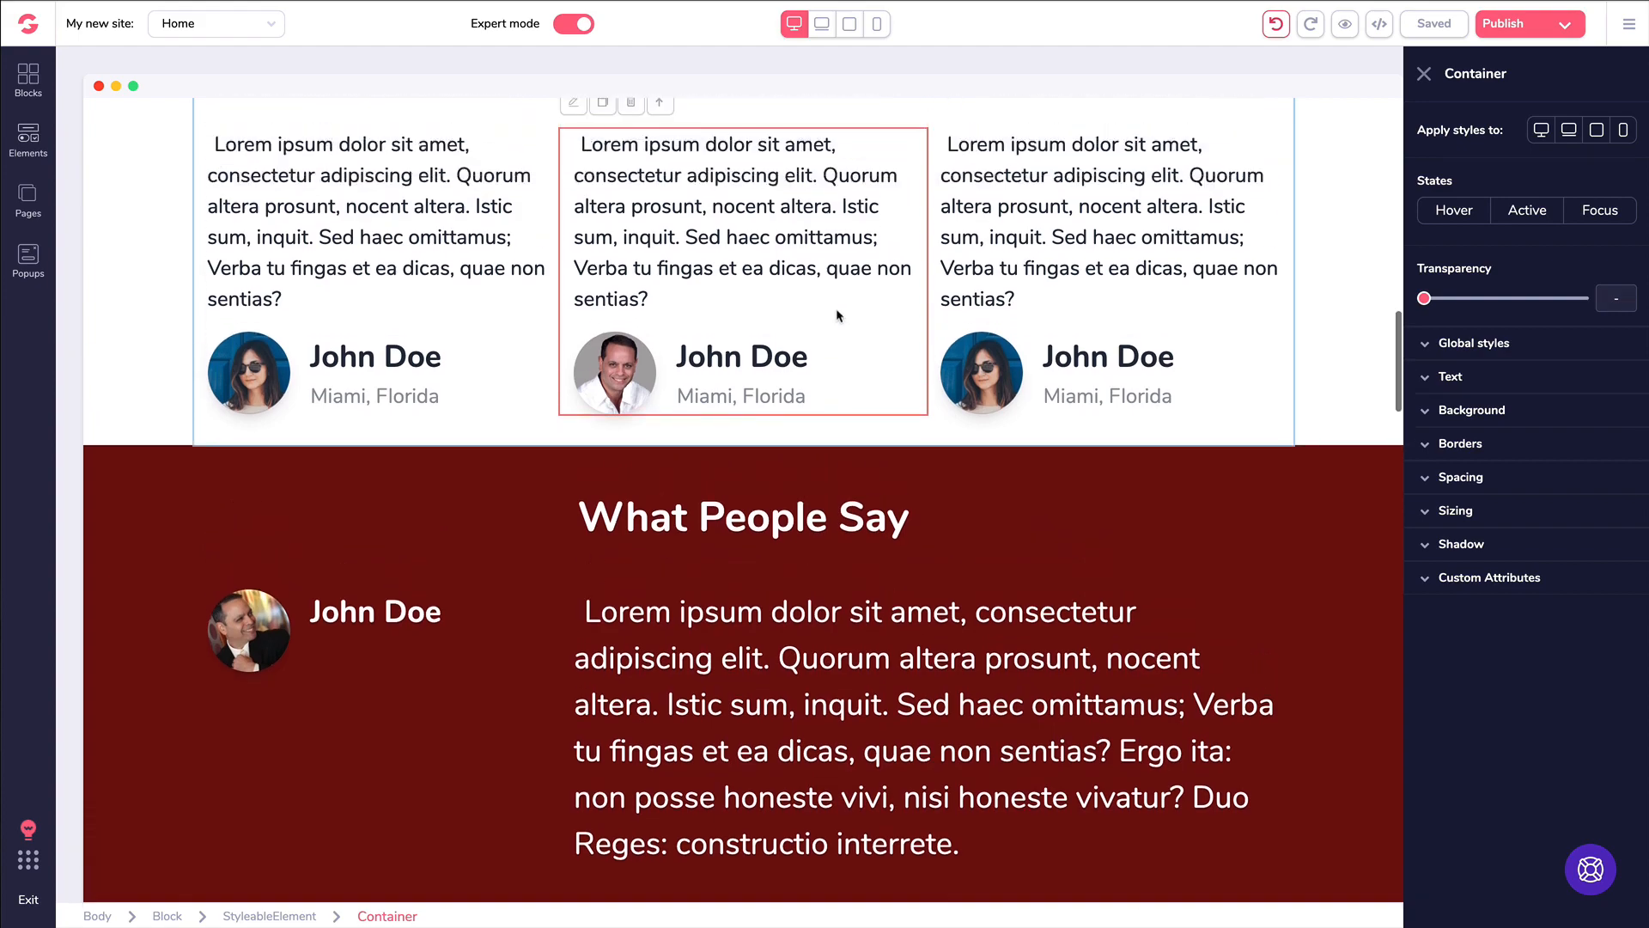
{"action": "scroll", "coordinate": [837, 315], "scroll_direction": "up", "scroll_amount": 6}
{"action": "scroll", "coordinate": [838, 316], "scroll_direction": "up", "scroll_amount": 15}
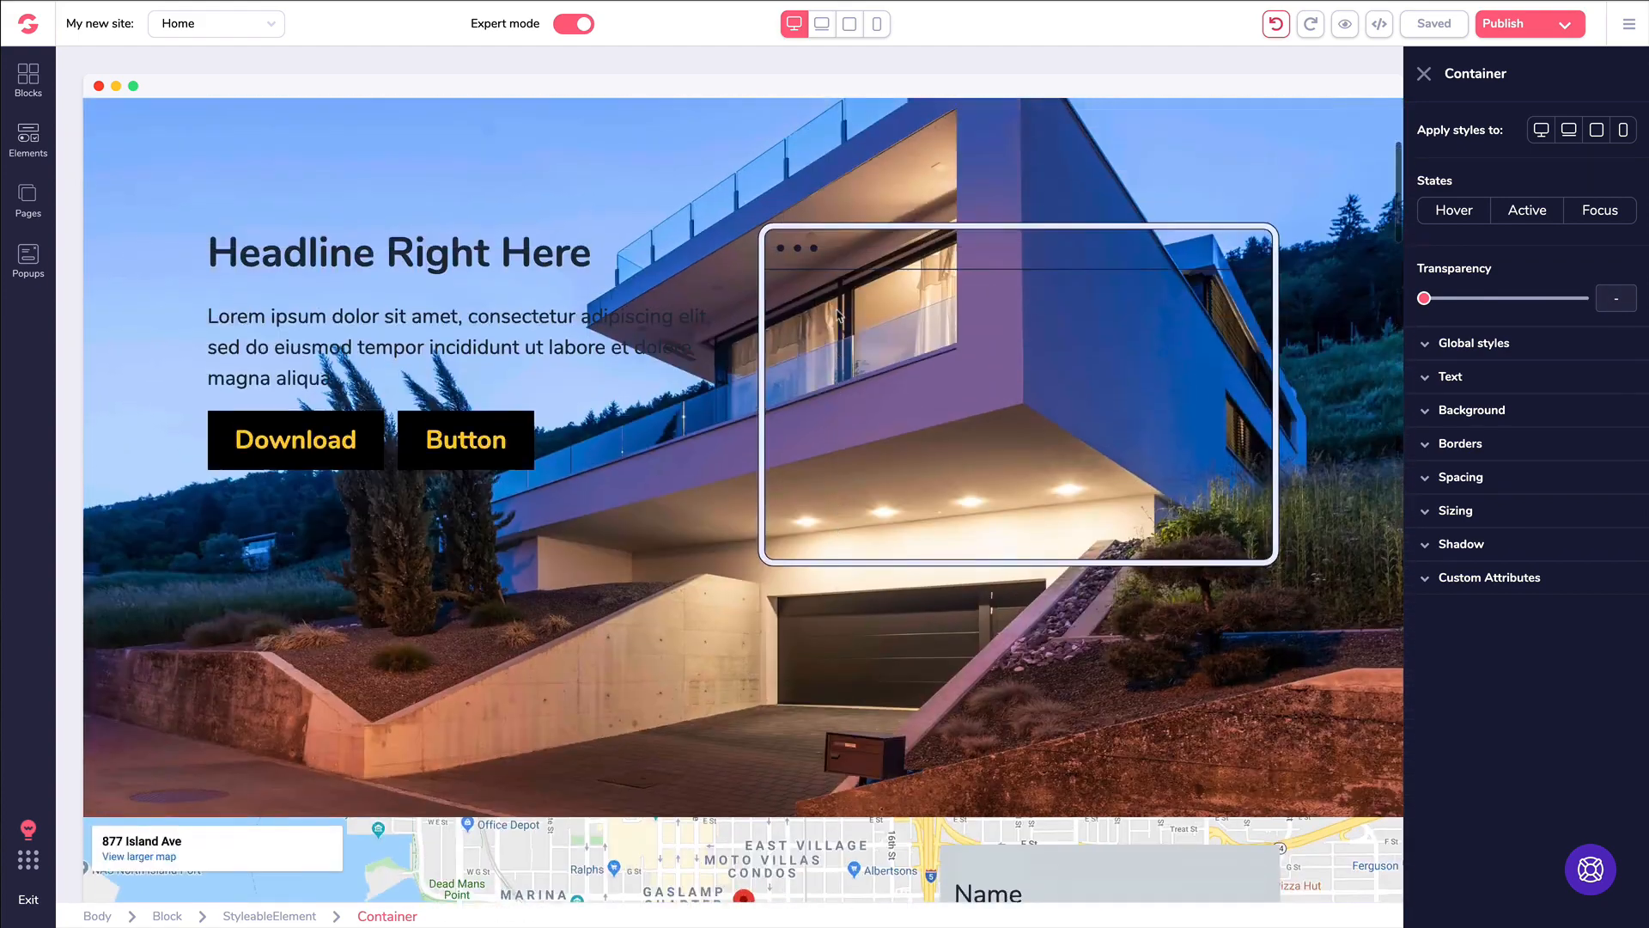
{"action": "scroll", "coordinate": [806, 269], "scroll_direction": "down", "scroll_amount": 10}
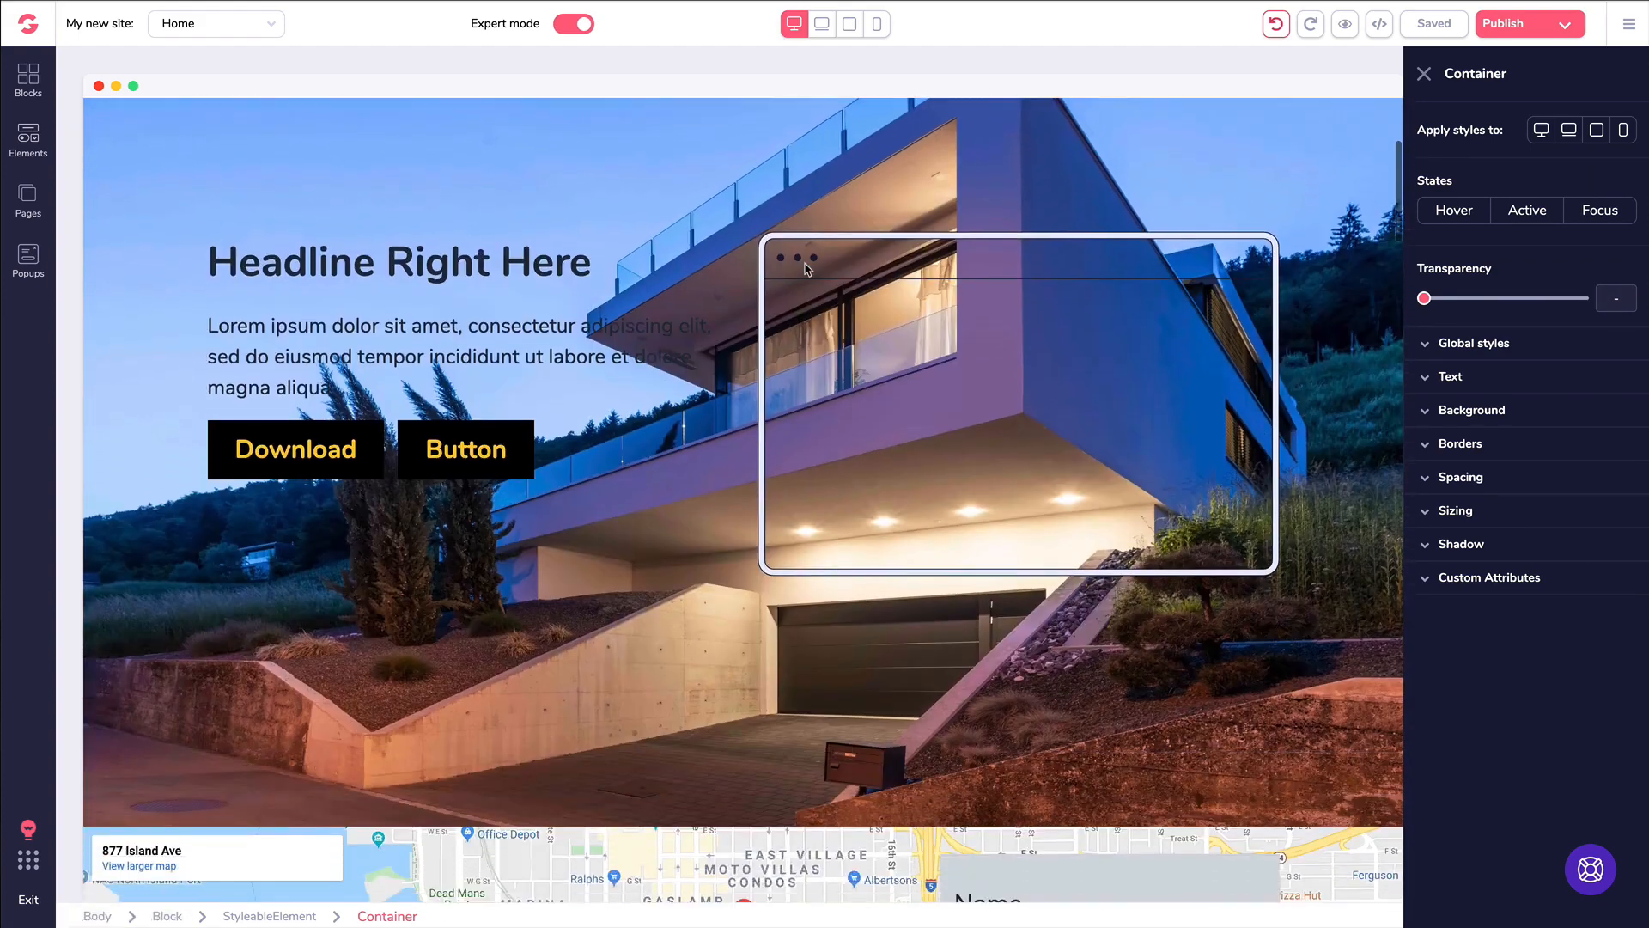
{"action": "scroll", "coordinate": [806, 268], "scroll_direction": "down", "scroll_amount": 8}
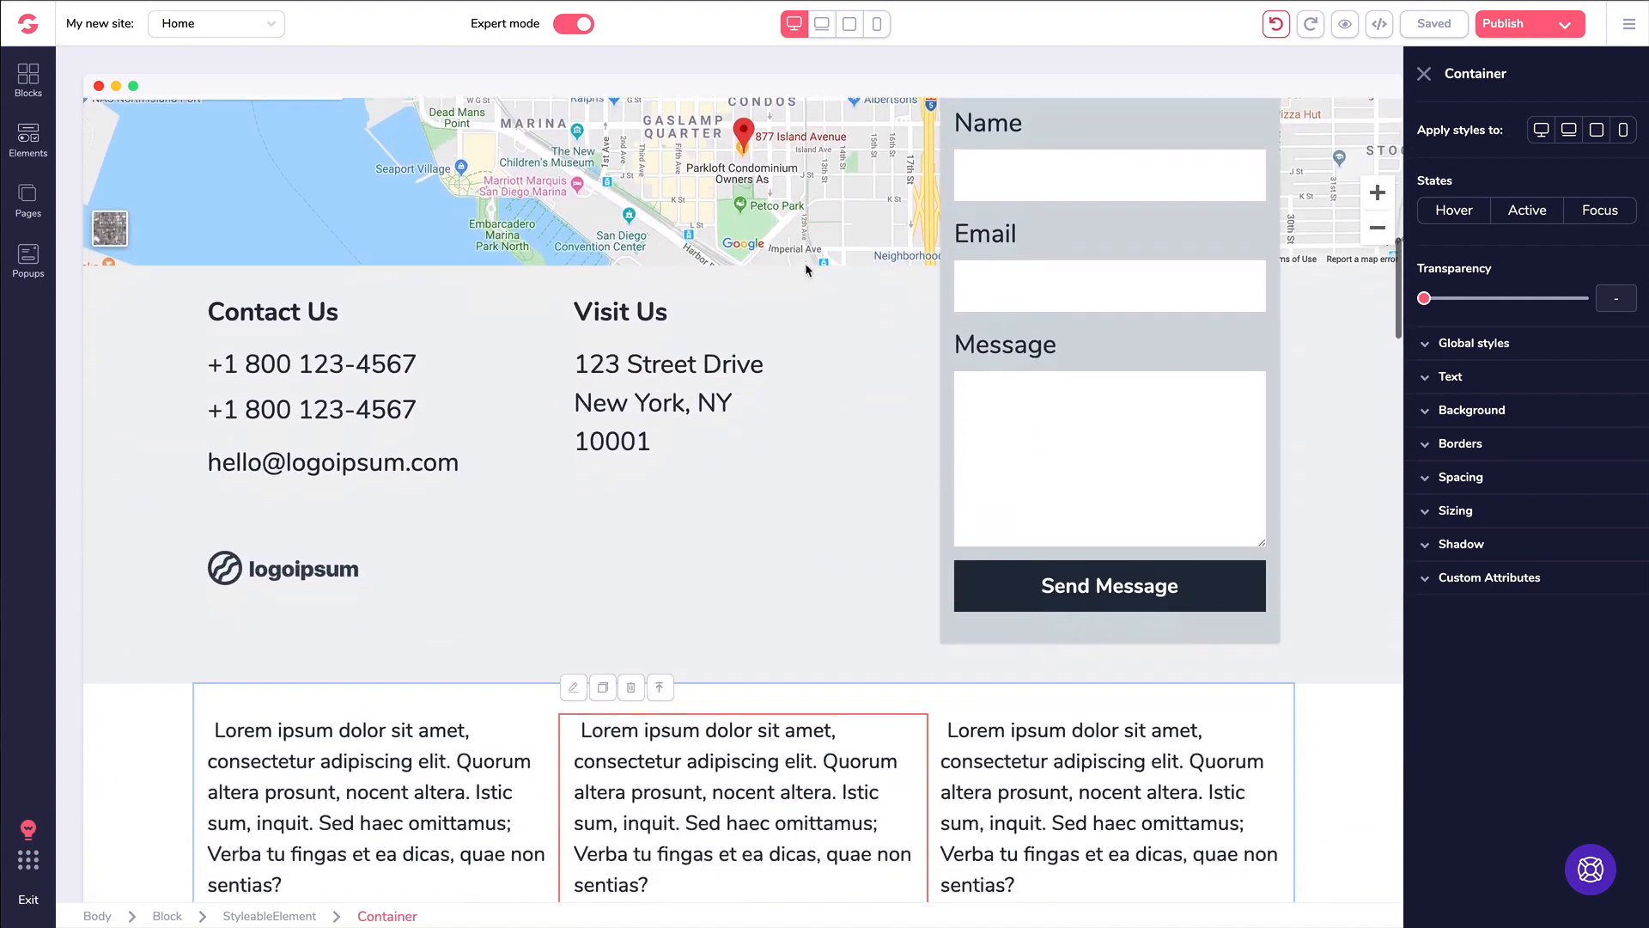
{"action": "scroll", "coordinate": [806, 271], "scroll_direction": "down", "scroll_amount": 5}
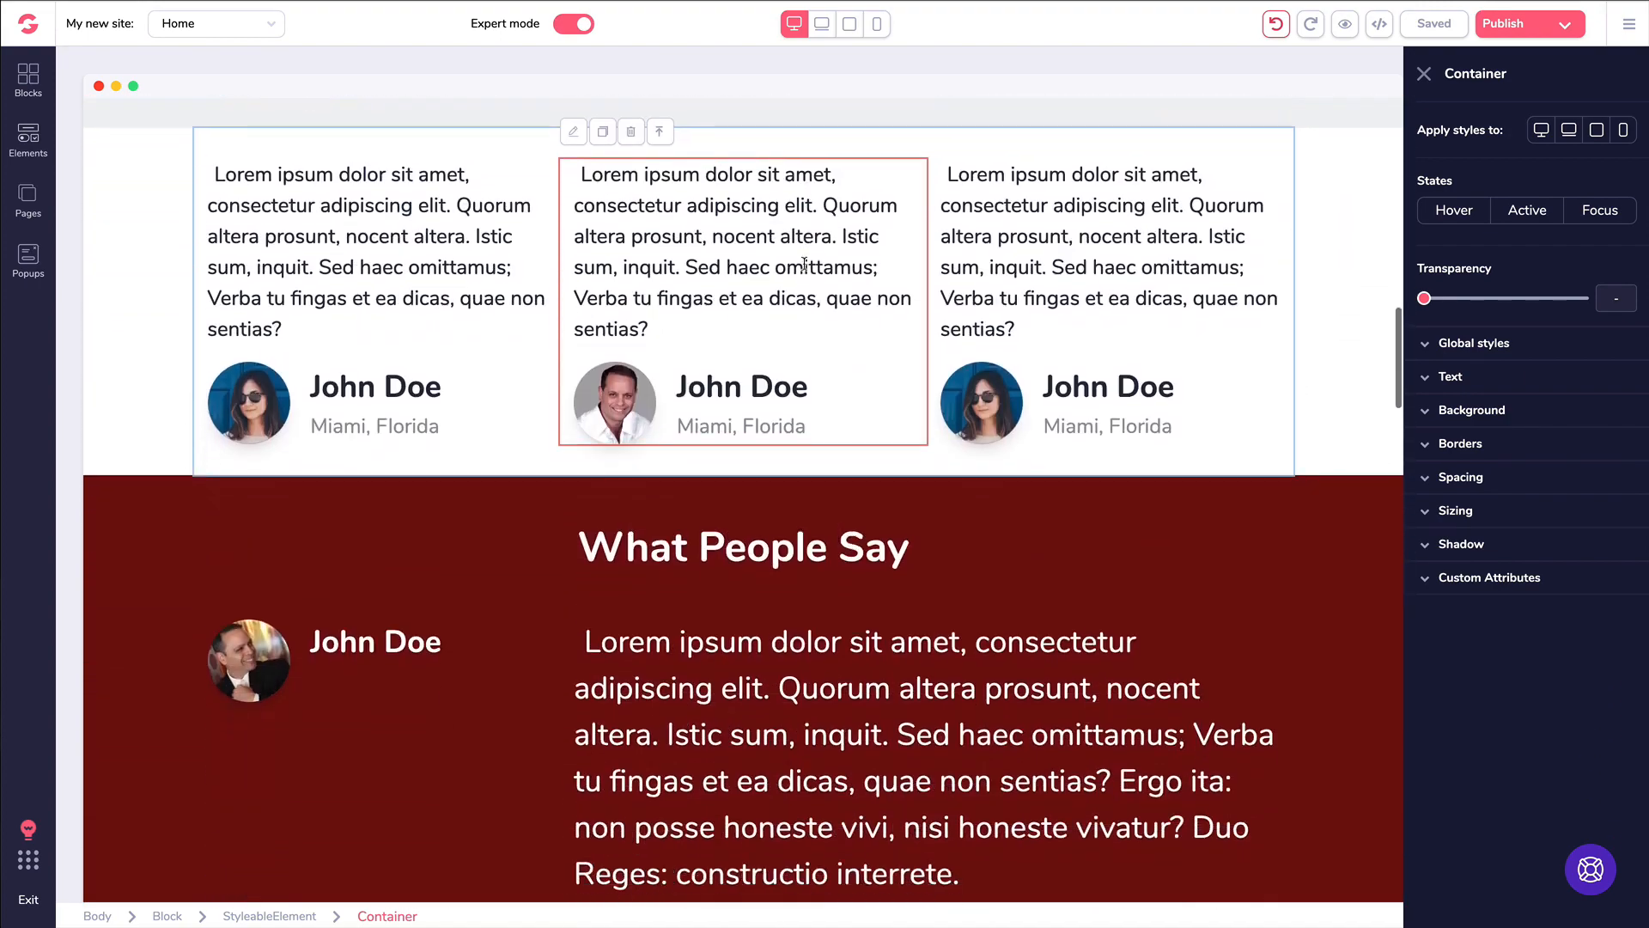
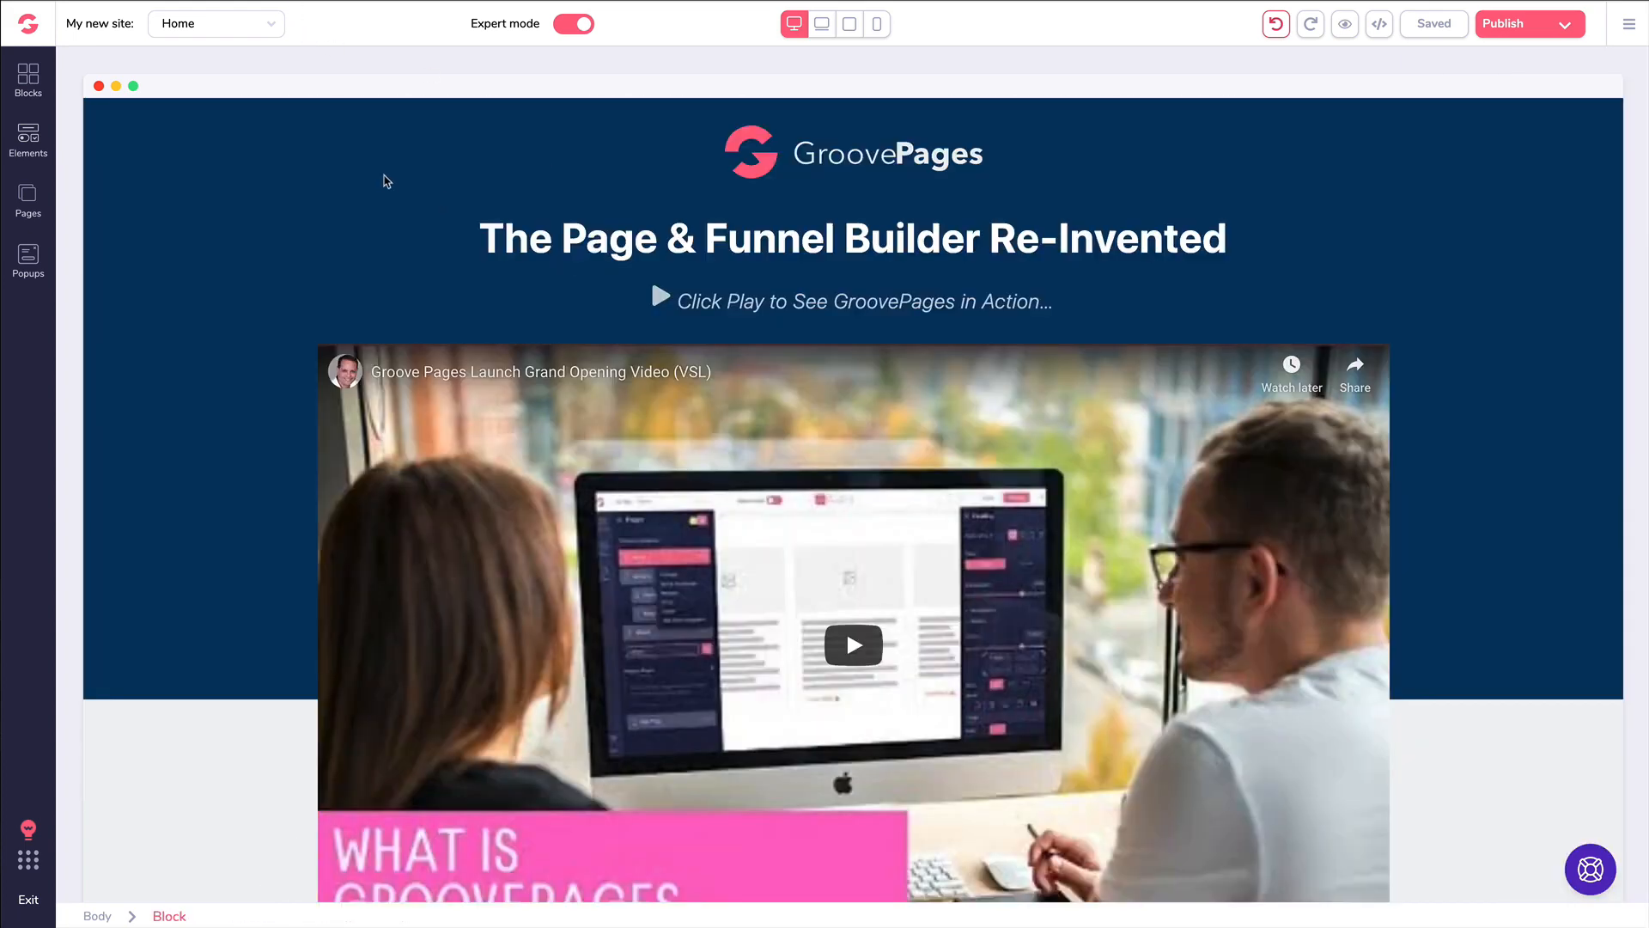
- Review the GroovePages sales page from its header video through the bonuses, countdown, feature sections and FAQ to the closing testimonial
{"action": "scroll", "coordinate": [391, 175], "scroll_direction": "down", "scroll_amount": 2}
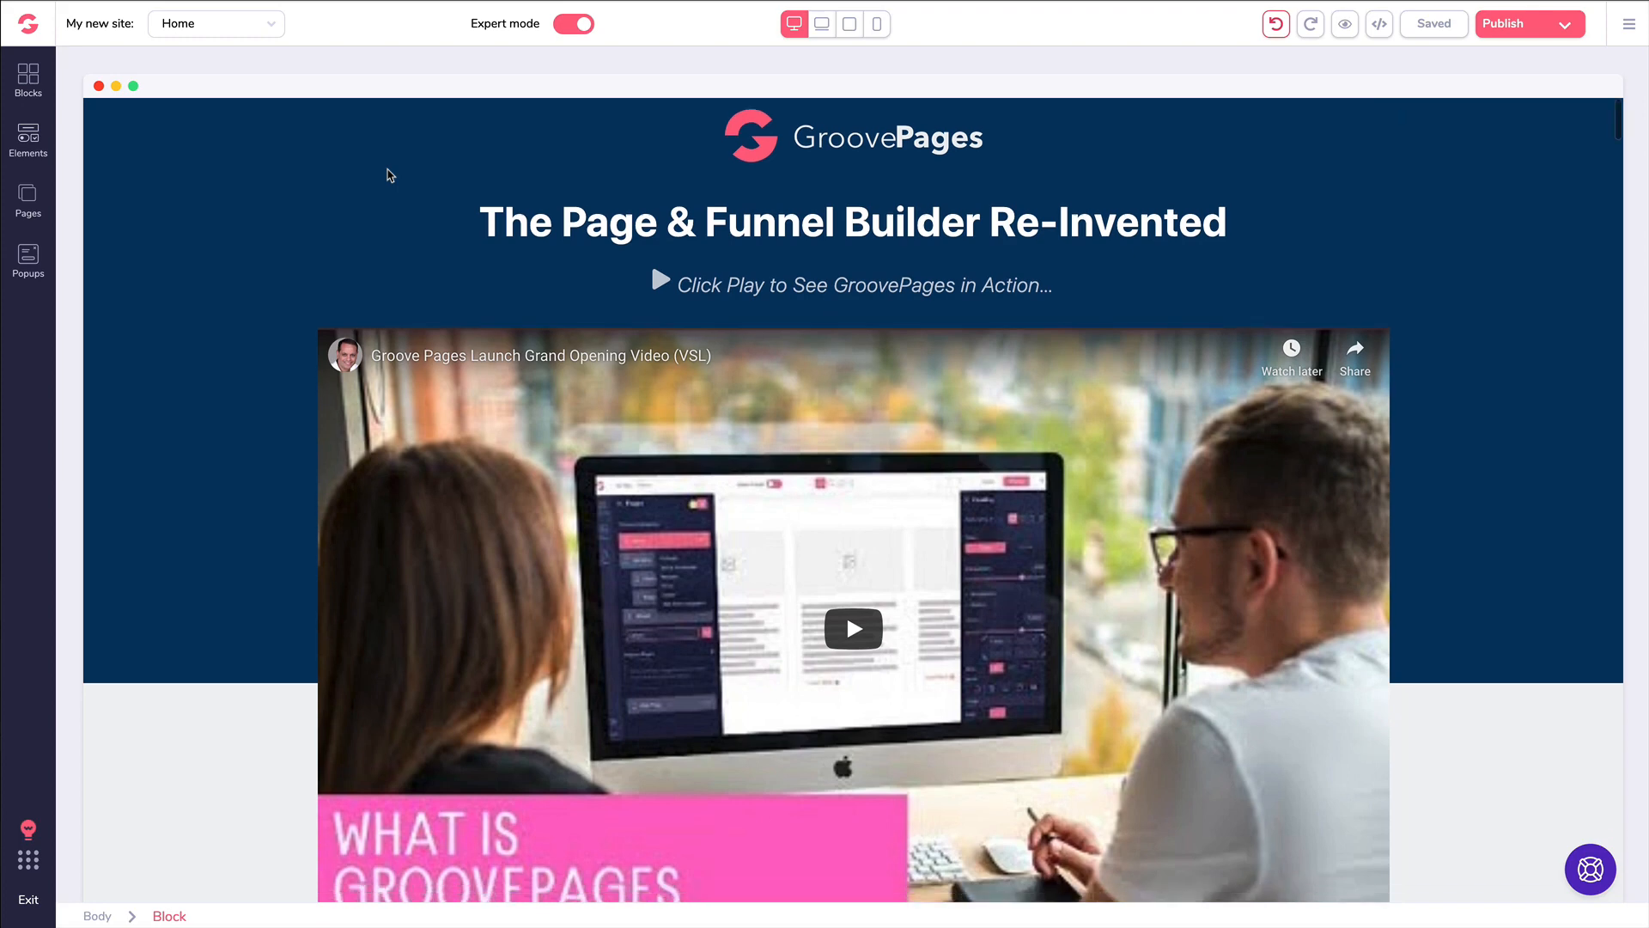
{"action": "scroll", "coordinate": [367, 180], "scroll_direction": "down", "scroll_amount": 5}
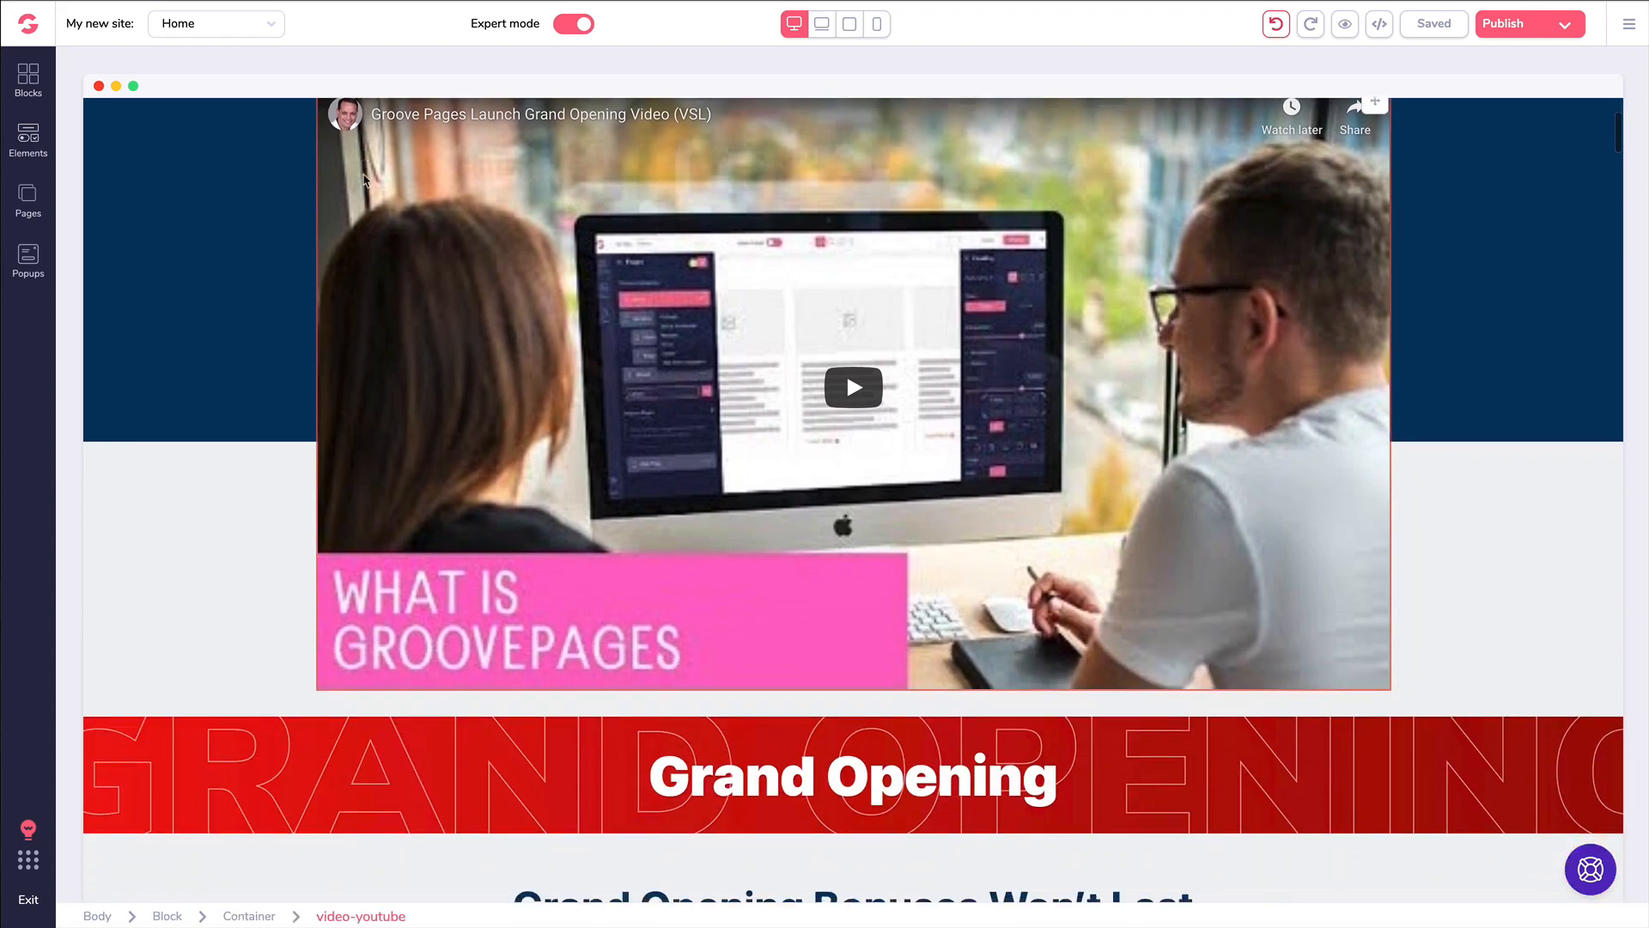
{"action": "scroll", "coordinate": [346, 181], "scroll_direction": "down", "scroll_amount": 7}
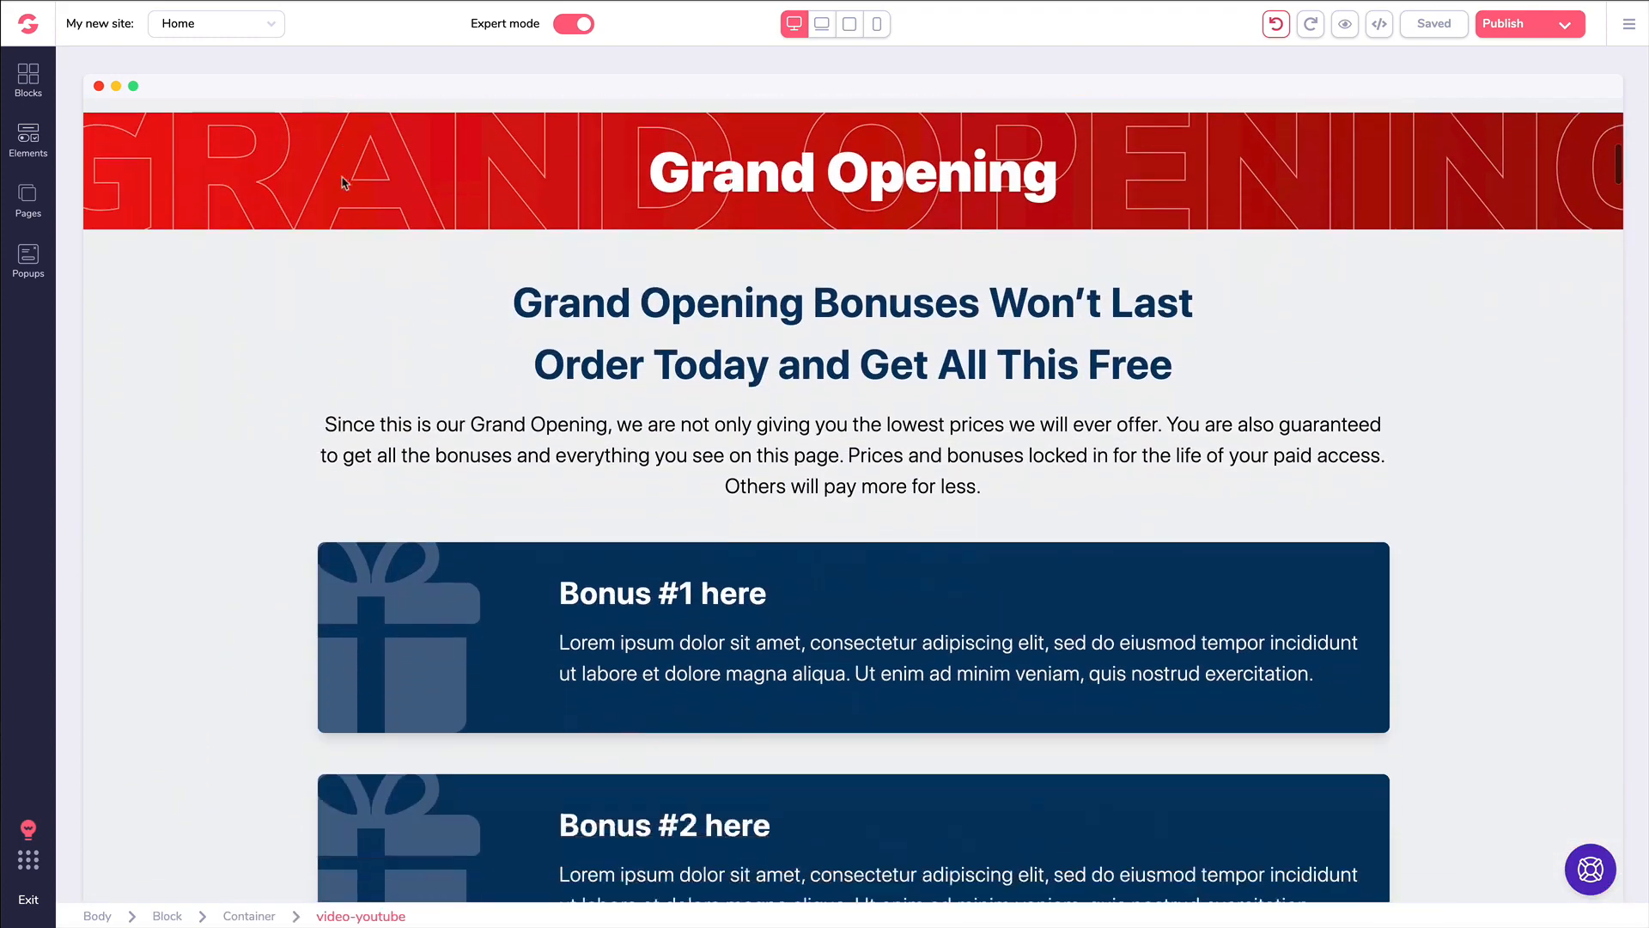
{"action": "scroll", "coordinate": [244, 214], "scroll_direction": "down", "scroll_amount": 10}
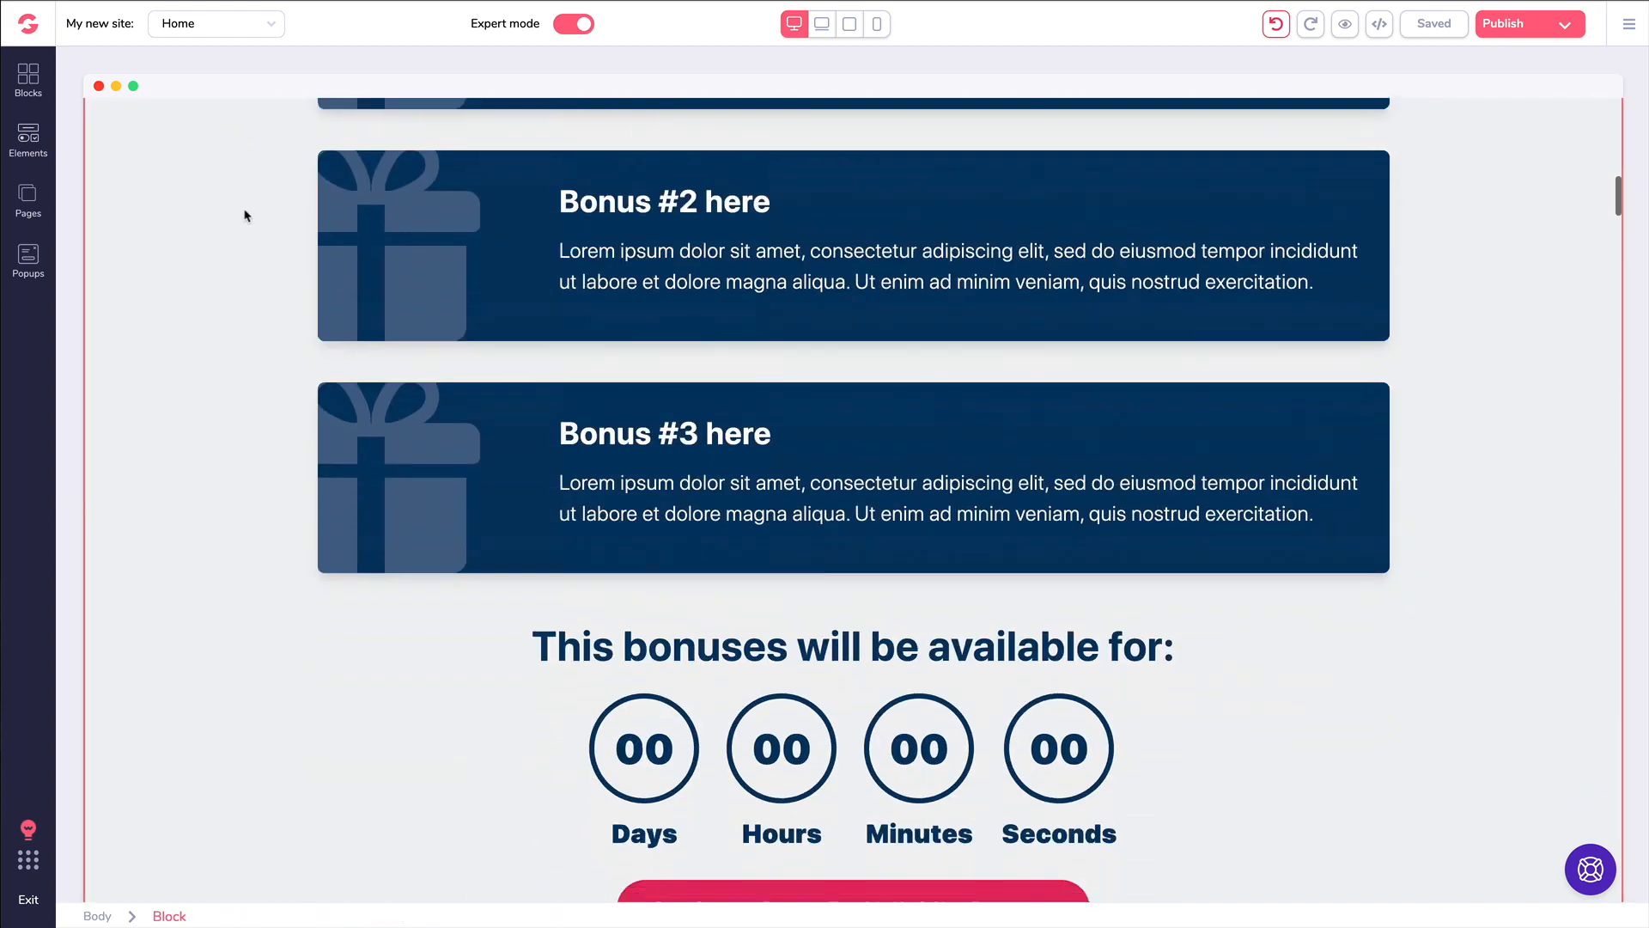
{"action": "scroll", "coordinate": [250, 215], "scroll_direction": "down", "scroll_amount": 13}
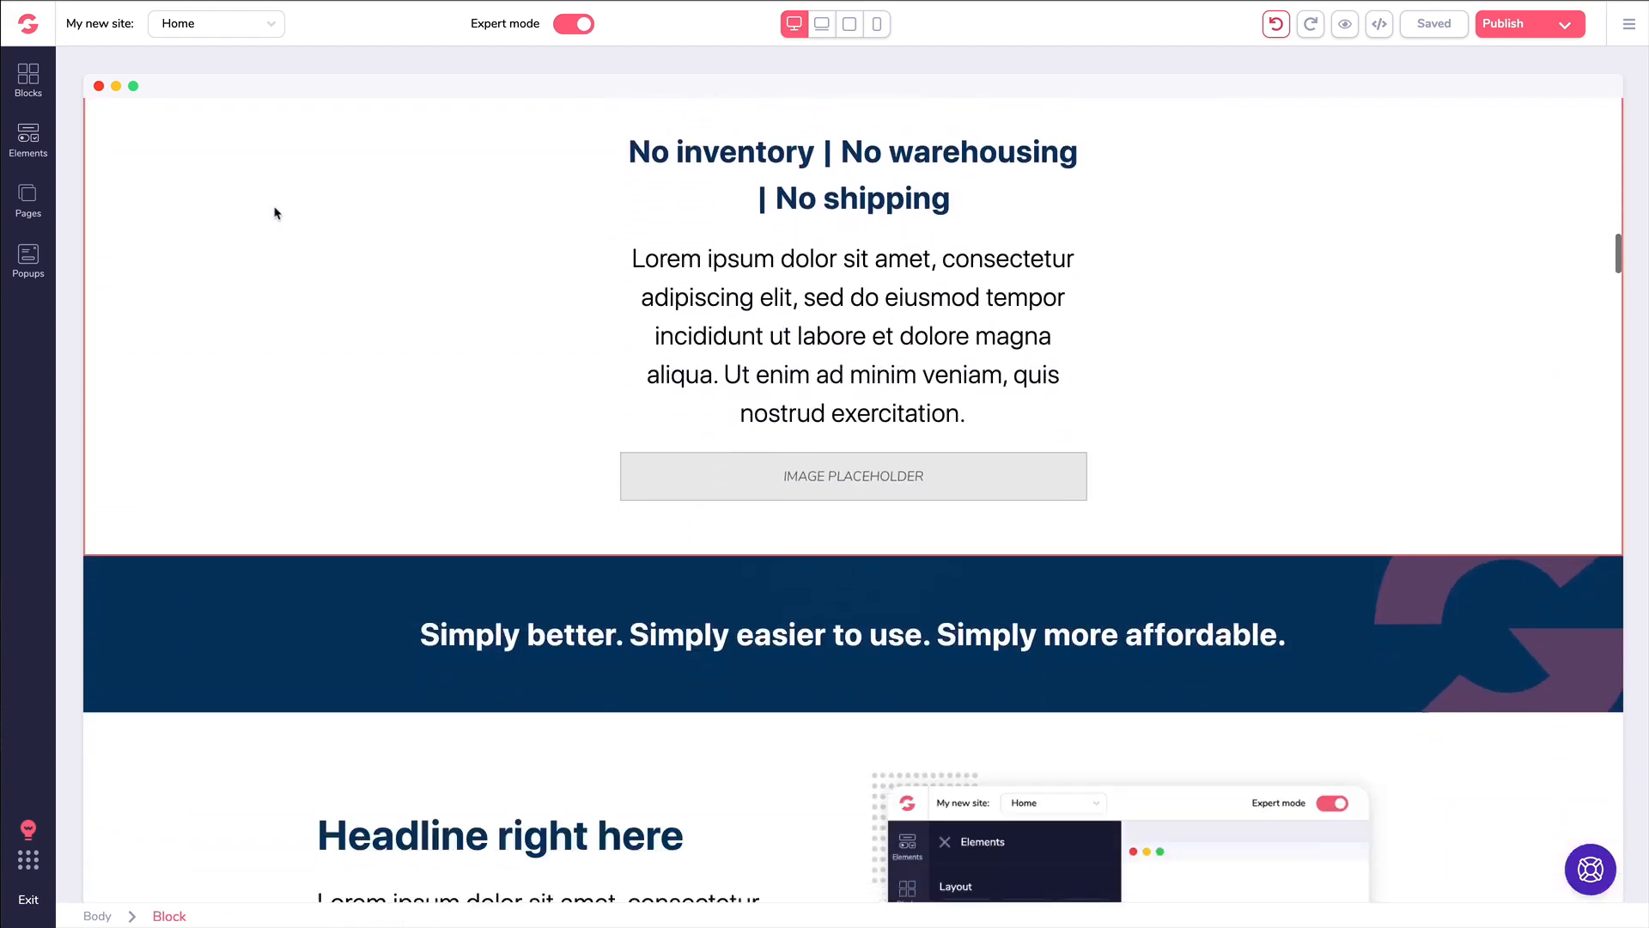
{"action": "scroll", "coordinate": [278, 208], "scroll_direction": "down", "scroll_amount": 17}
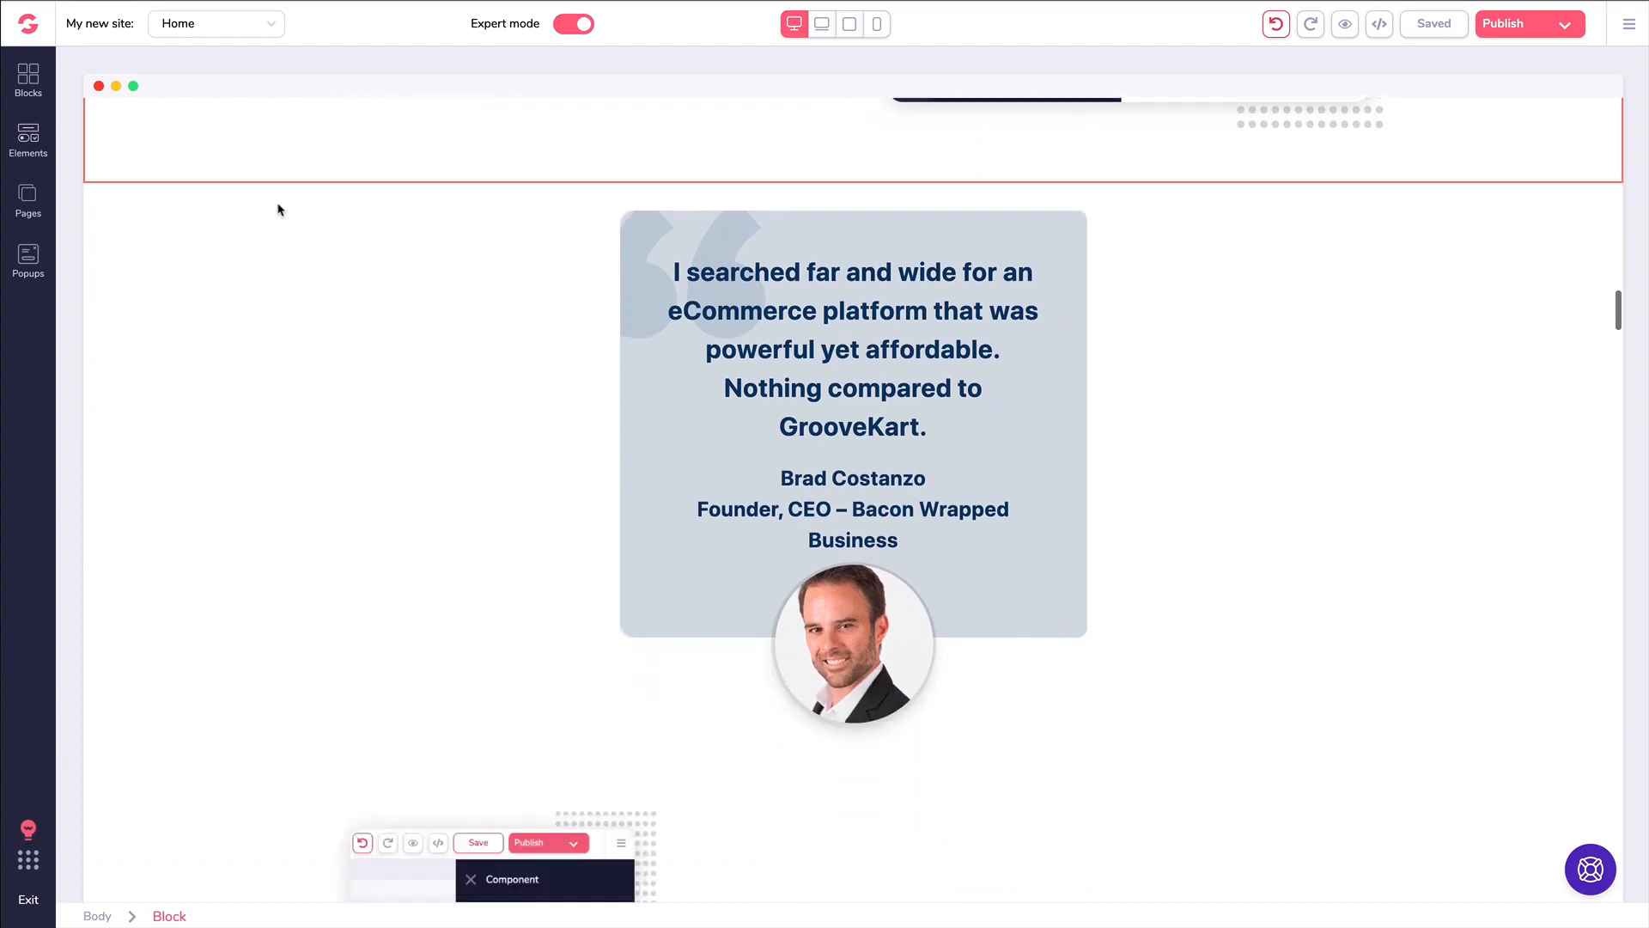
{"action": "scroll", "coordinate": [295, 213], "scroll_direction": "down", "scroll_amount": 17}
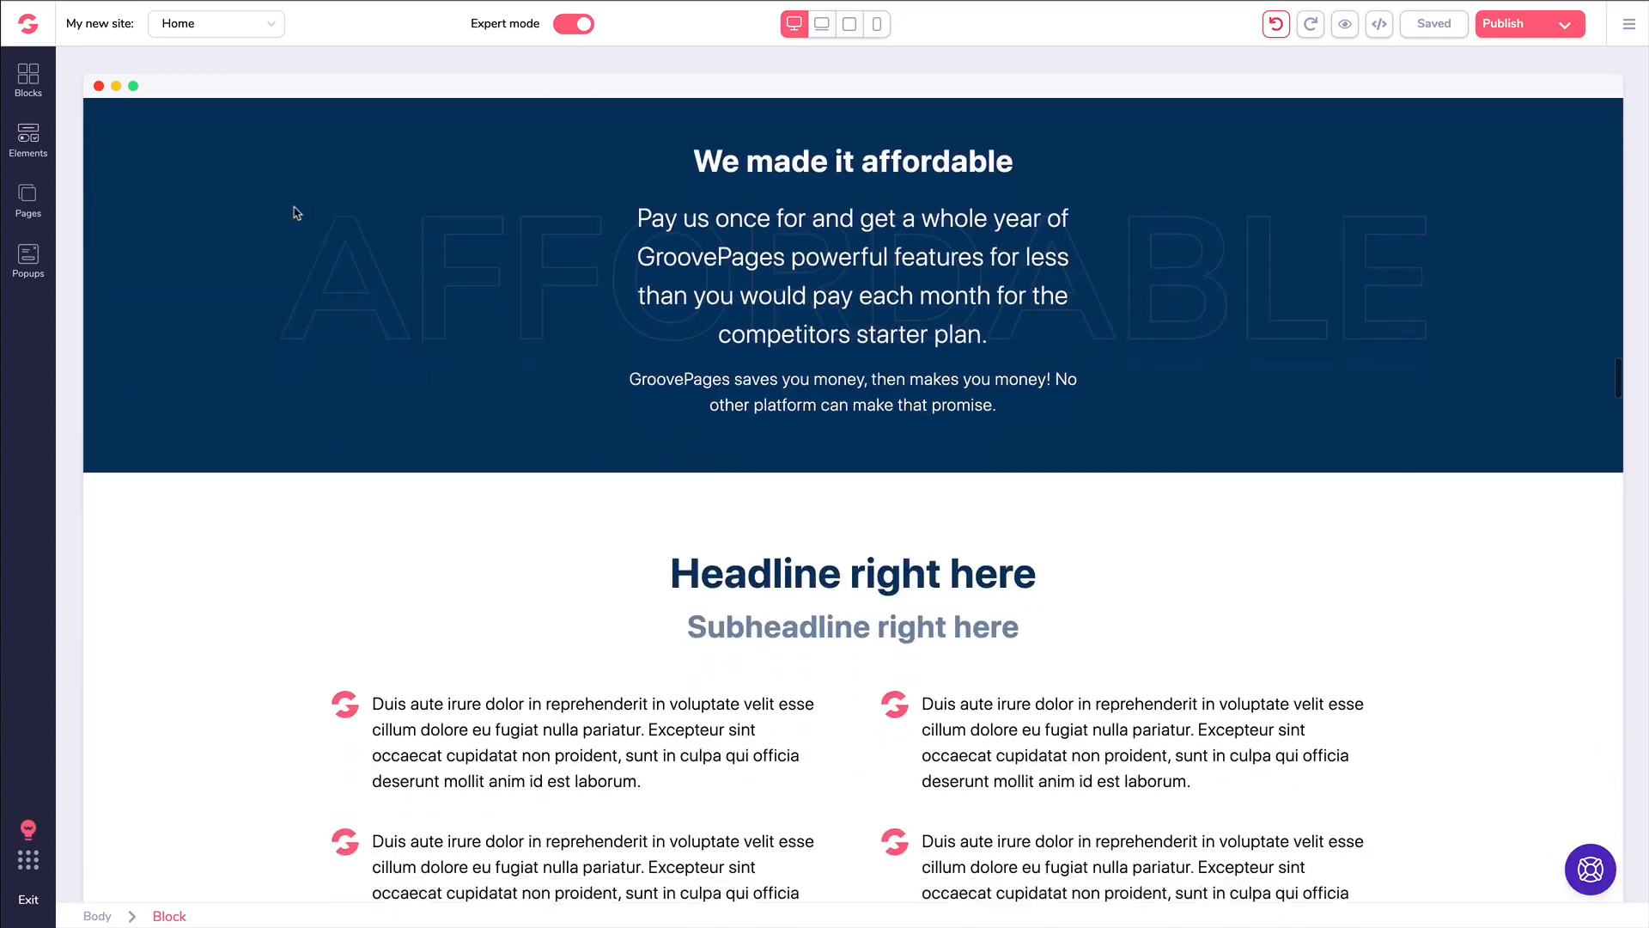
{"action": "scroll", "coordinate": [298, 213], "scroll_direction": "down", "scroll_amount": 20}
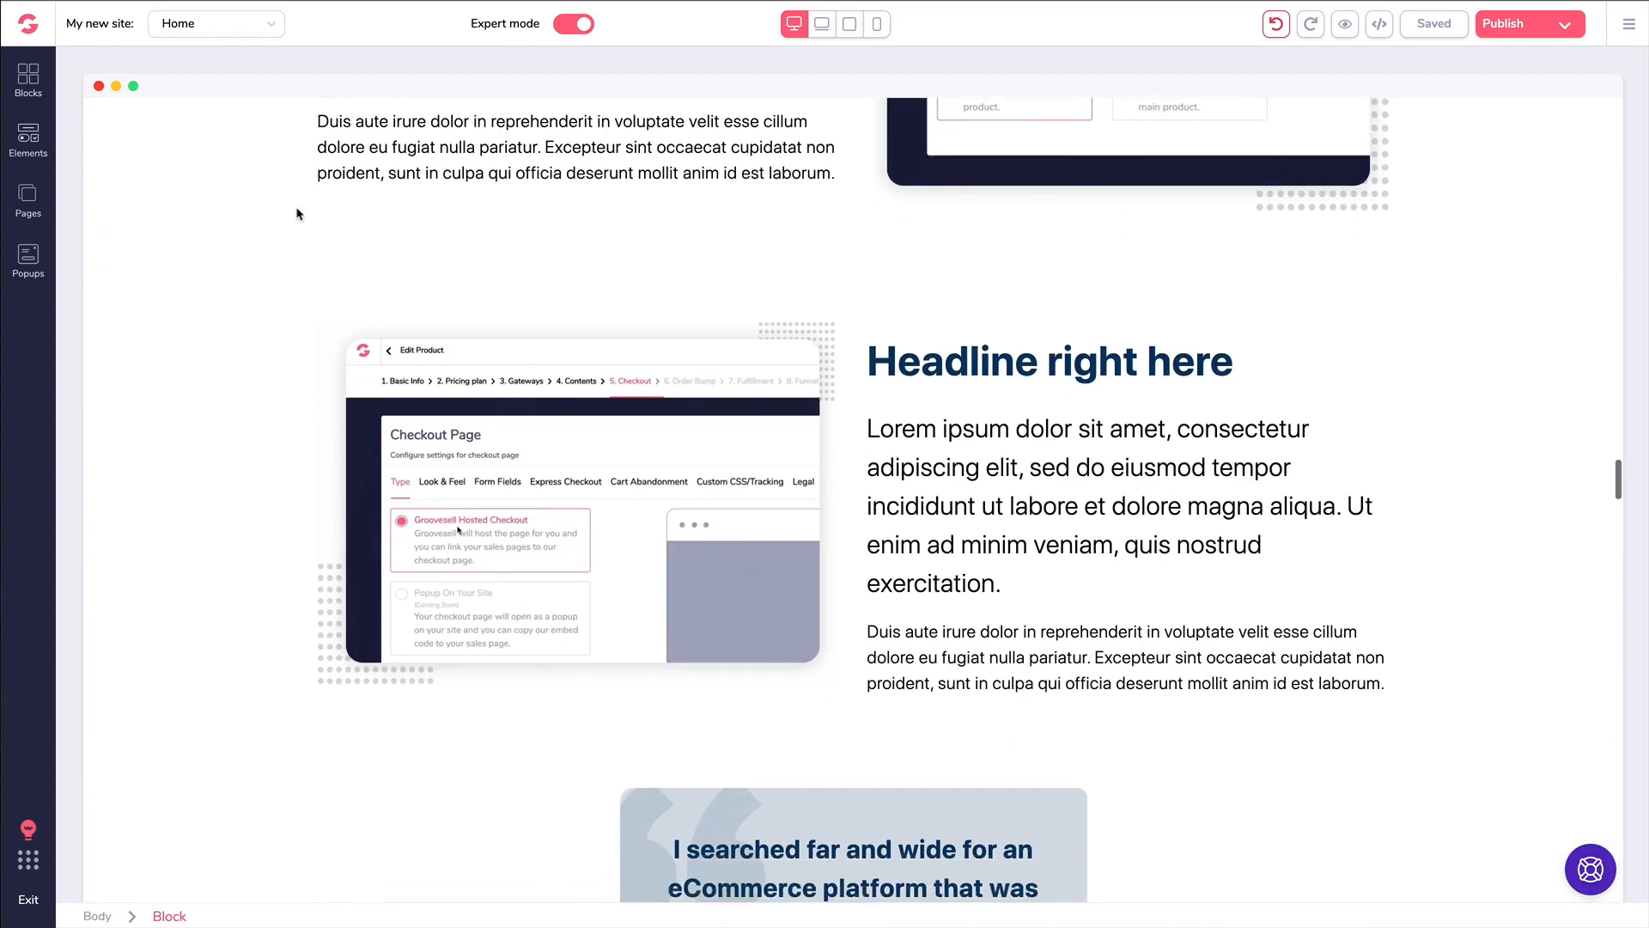
{"action": "scroll", "coordinate": [305, 225], "scroll_direction": "down", "scroll_amount": 18}
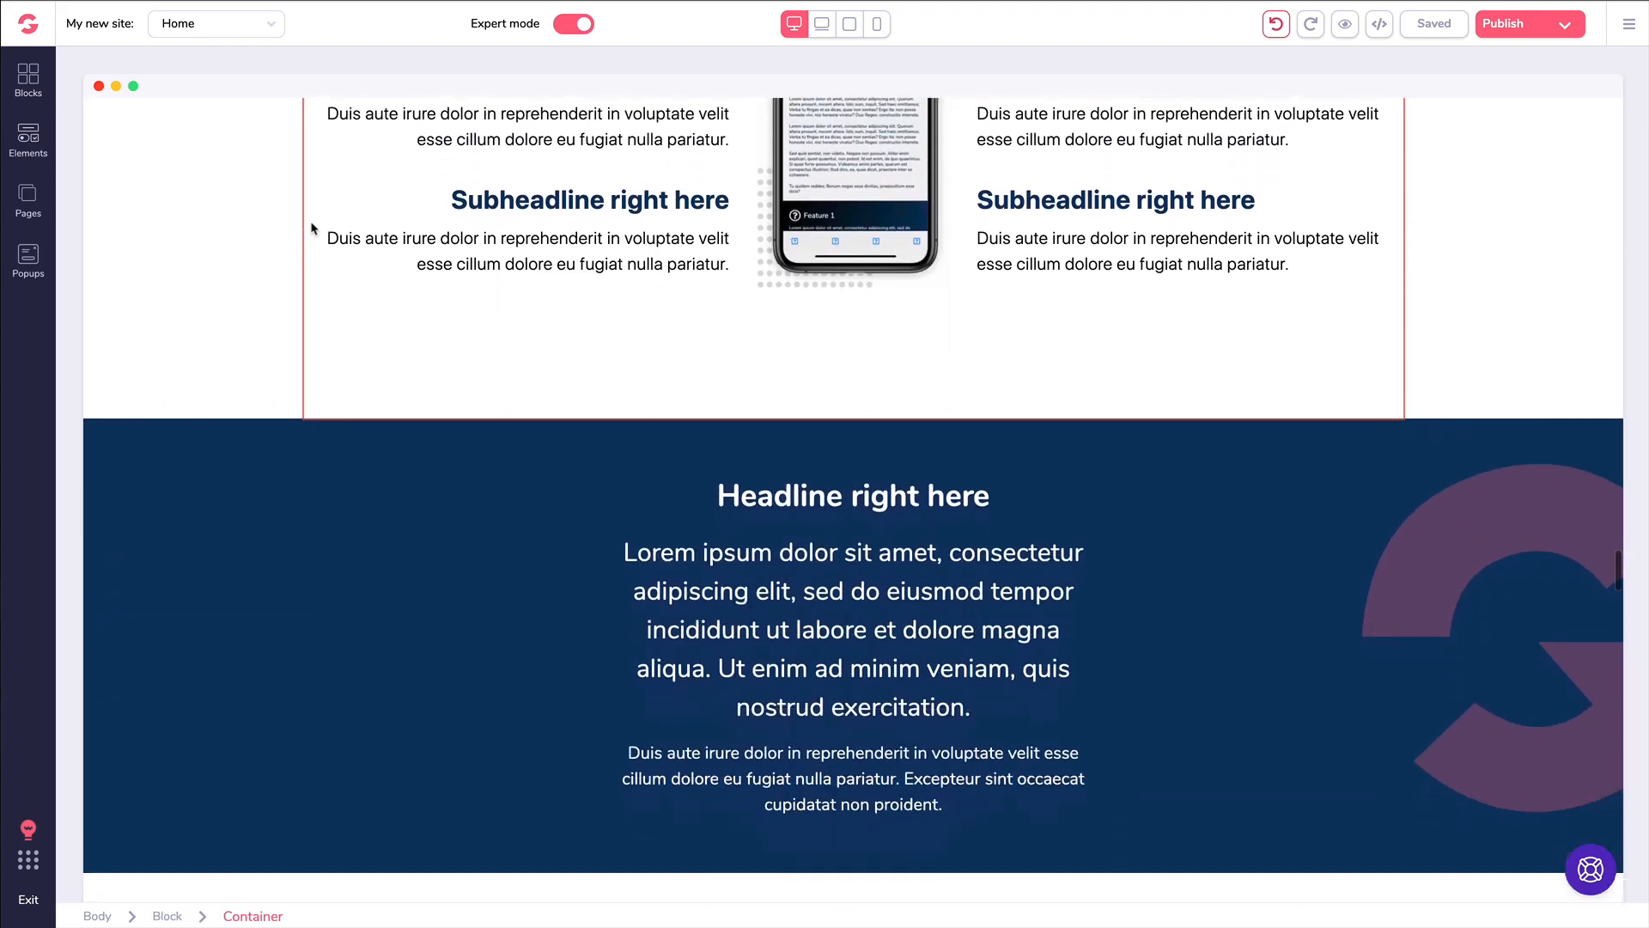
{"action": "scroll", "coordinate": [497, 320], "scroll_direction": "down", "scroll_amount": 3}
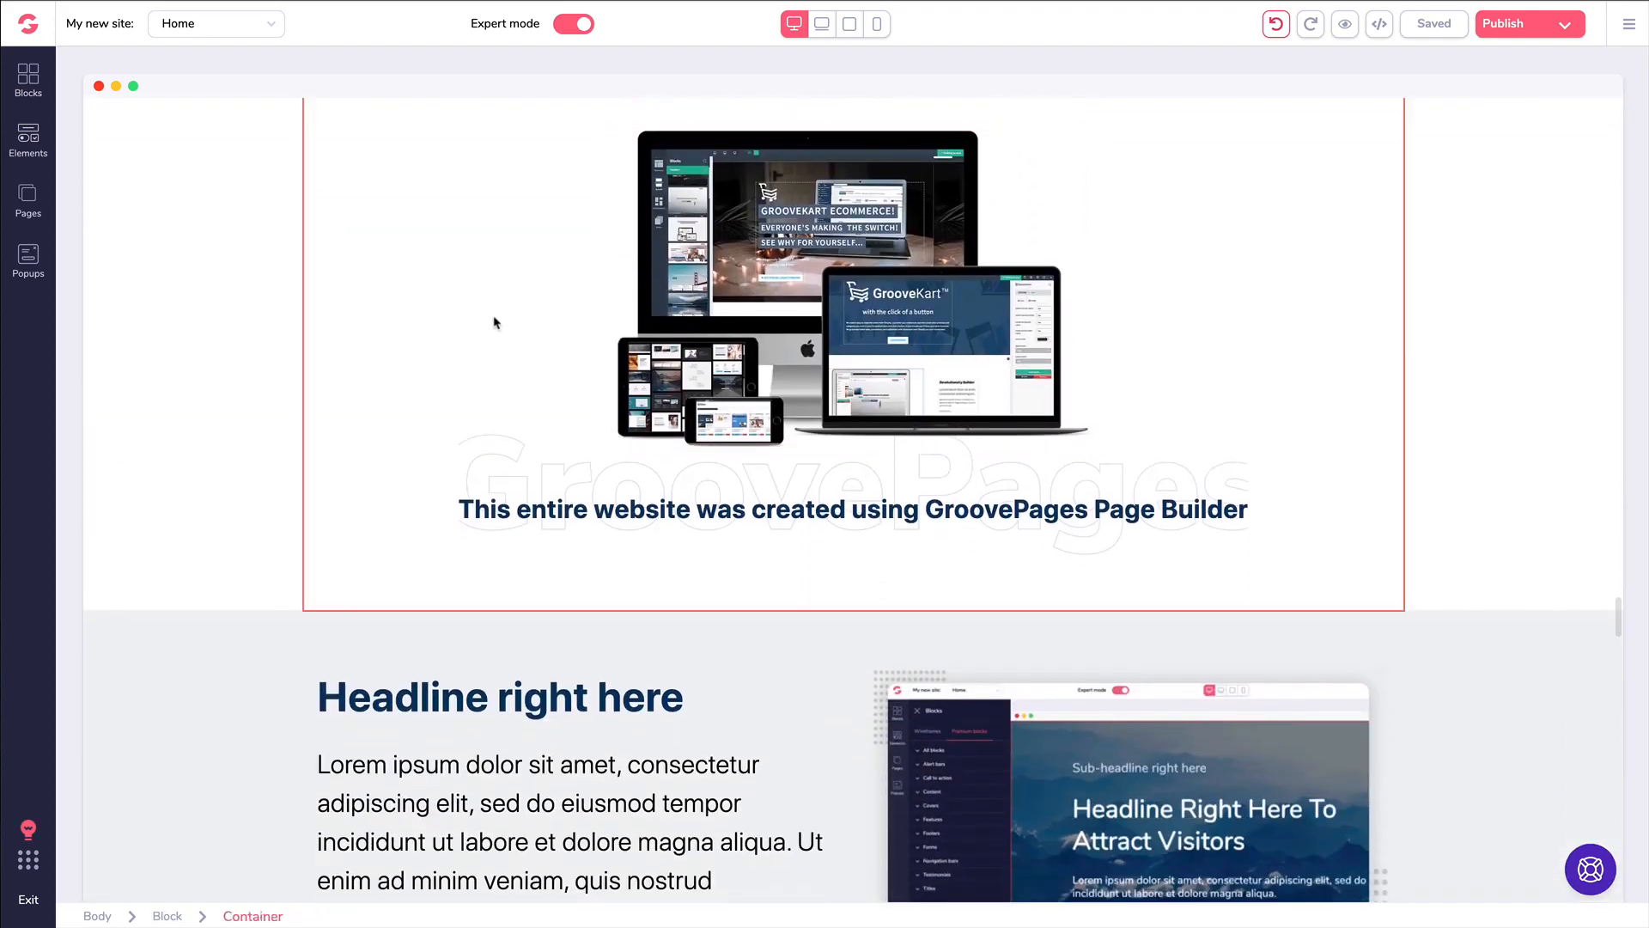
{"action": "scroll", "coordinate": [484, 302], "scroll_direction": "down", "scroll_amount": 14}
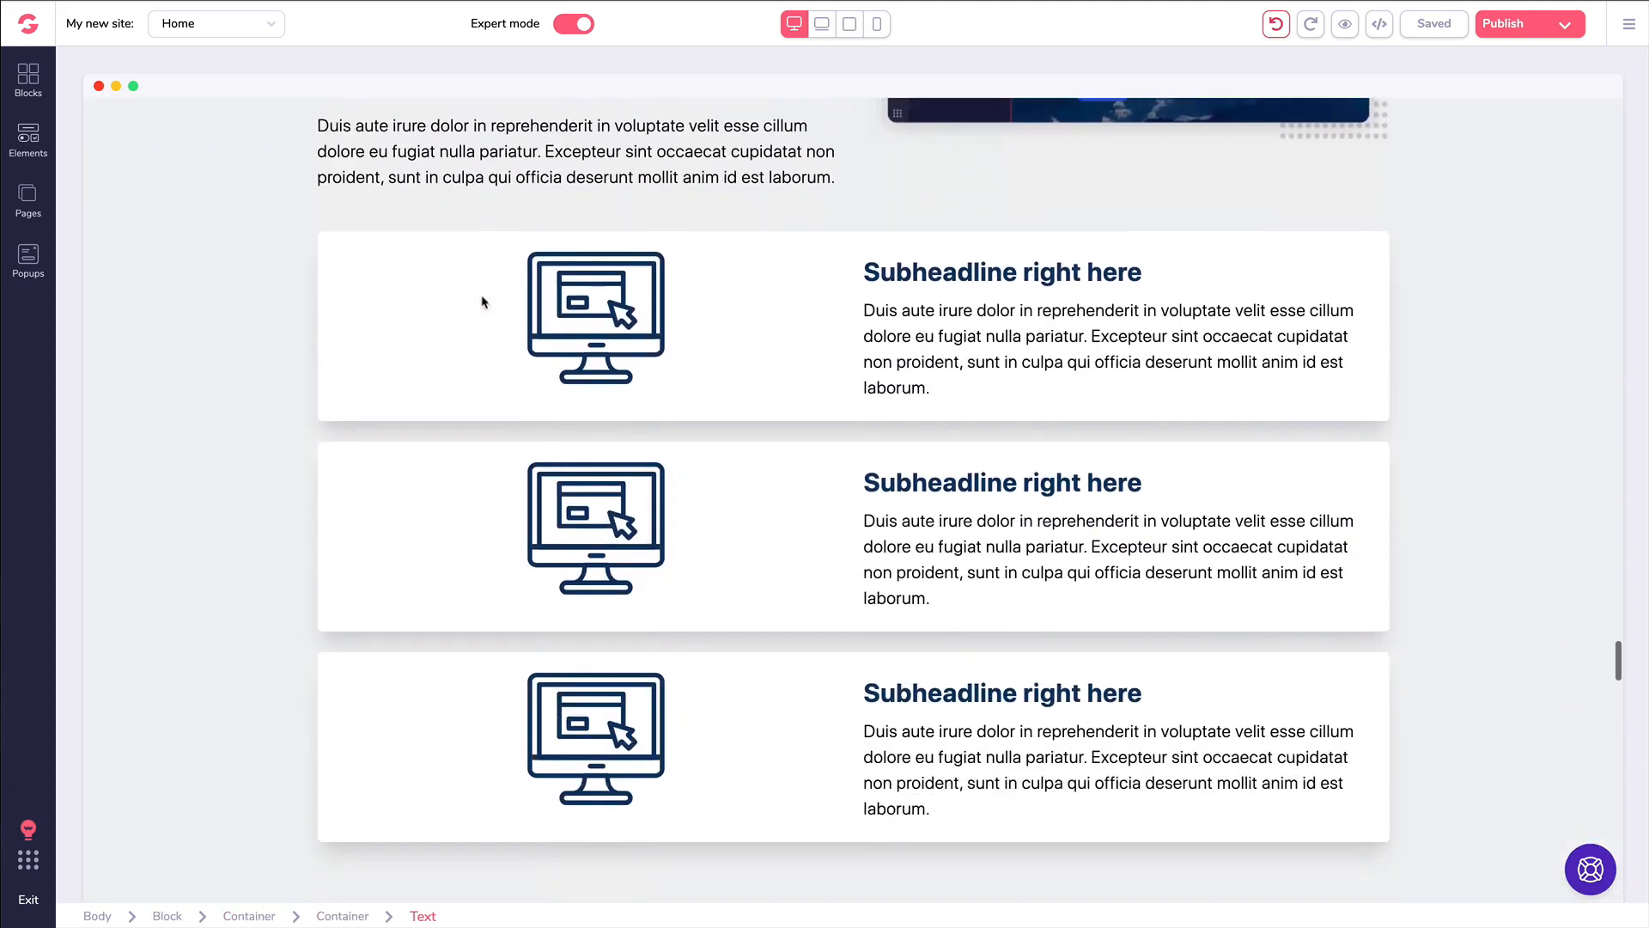
{"action": "scroll", "coordinate": [482, 301], "scroll_direction": "down", "scroll_amount": 5}
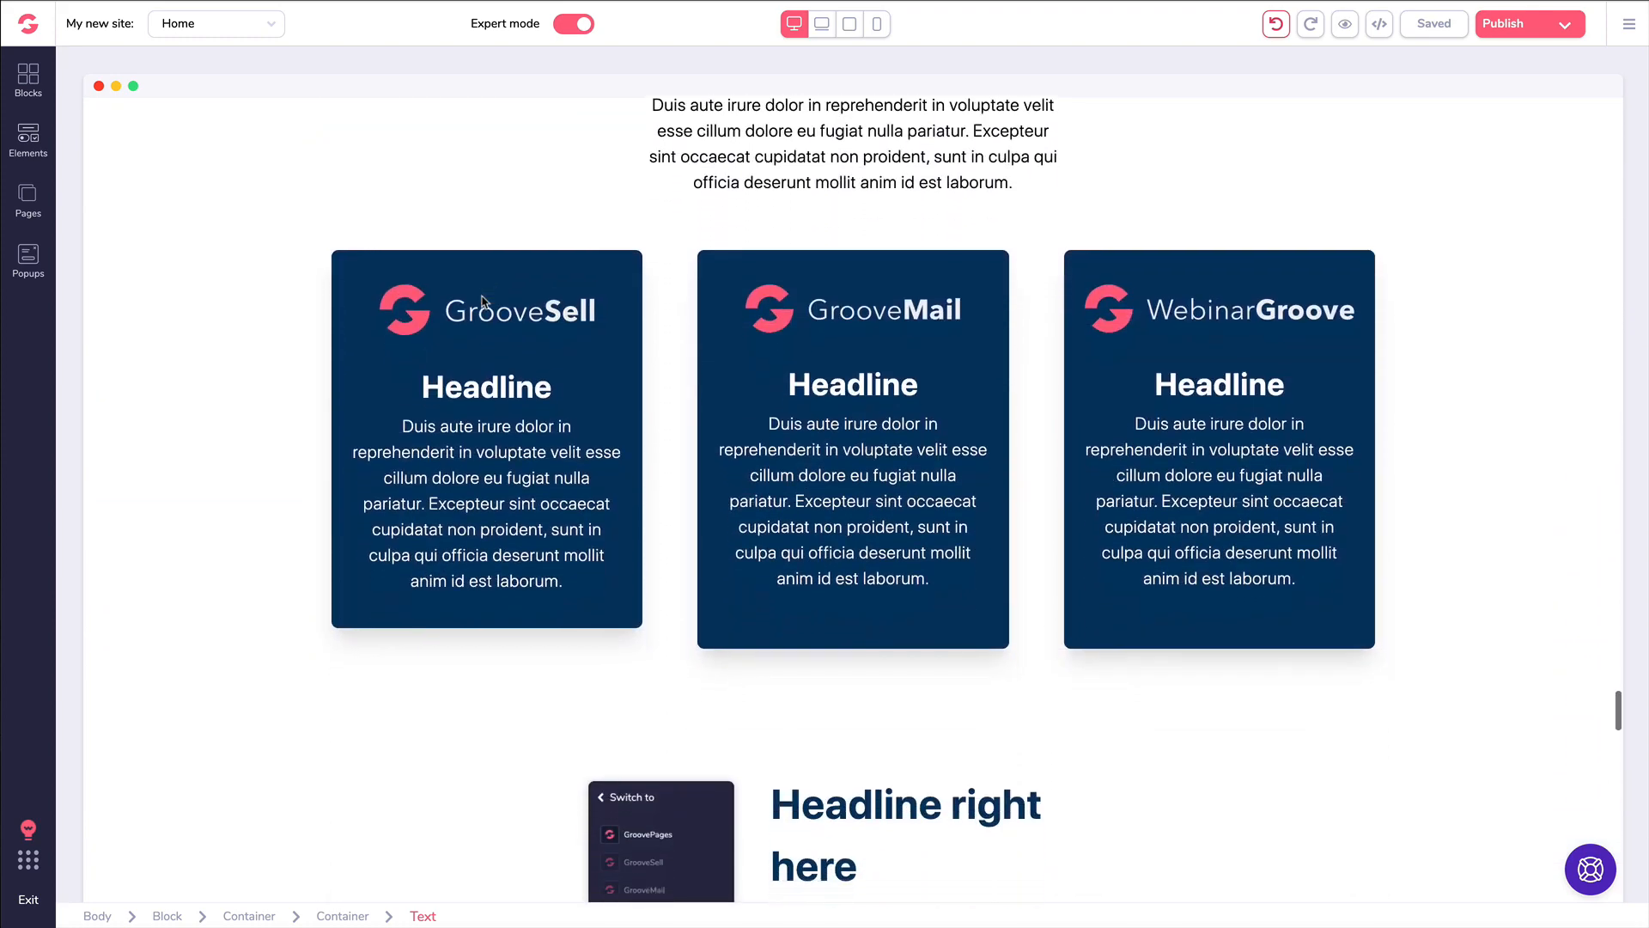
{"action": "scroll", "coordinate": [482, 302], "scroll_direction": "down", "scroll_amount": 11}
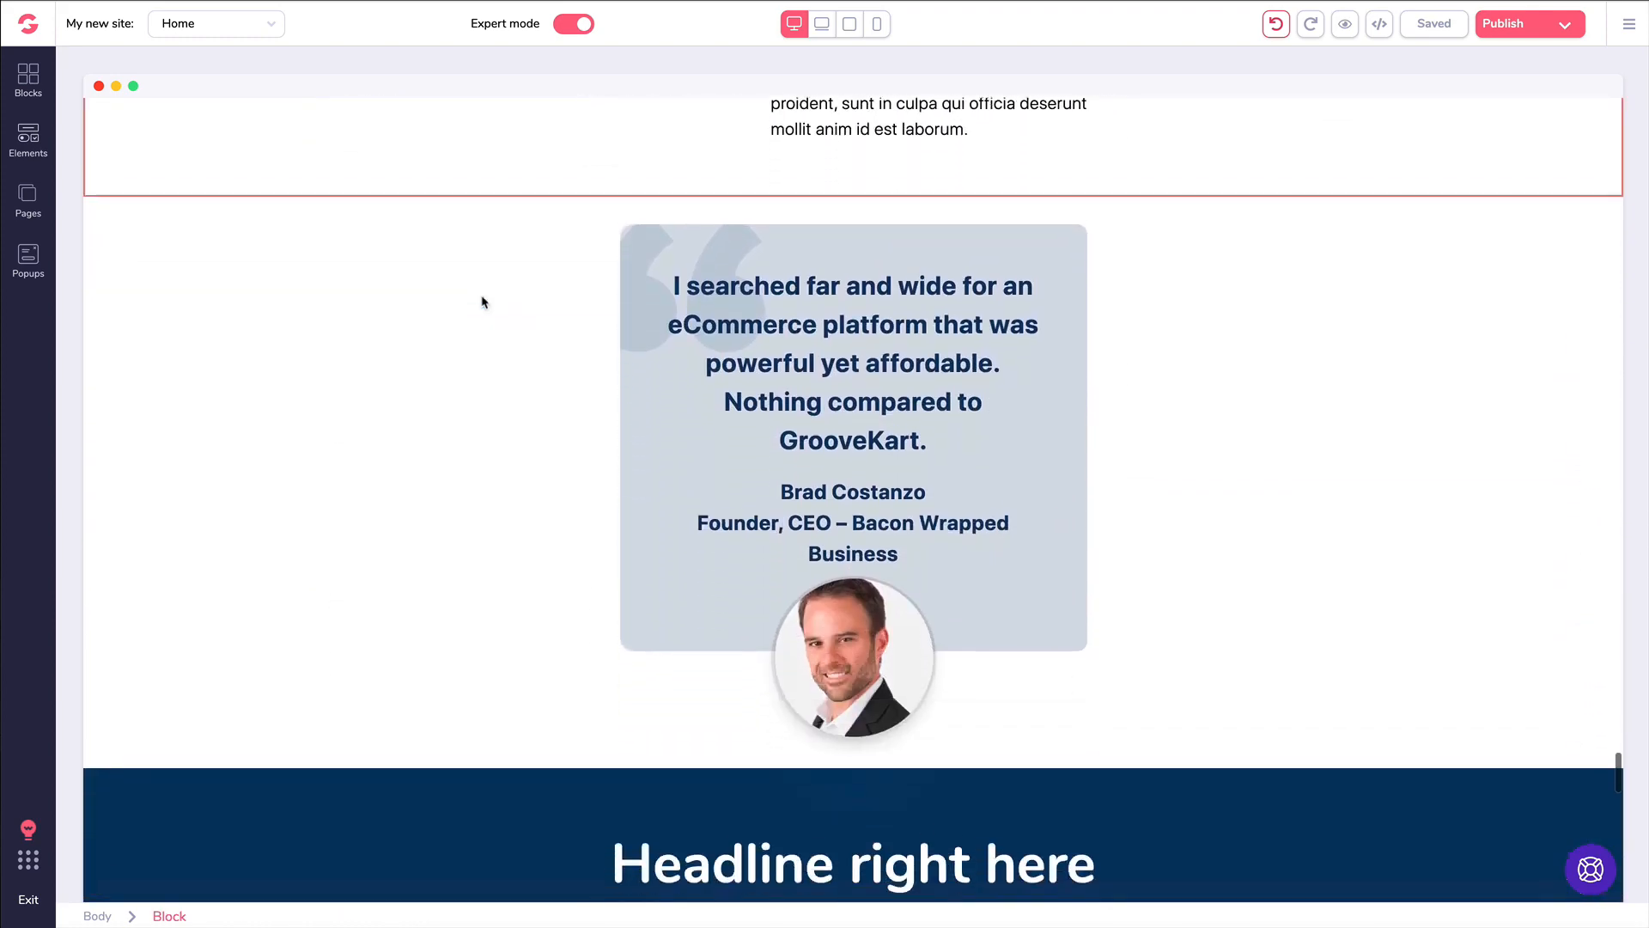
{"action": "scroll", "coordinate": [482, 302], "scroll_direction": "down", "scroll_amount": 11}
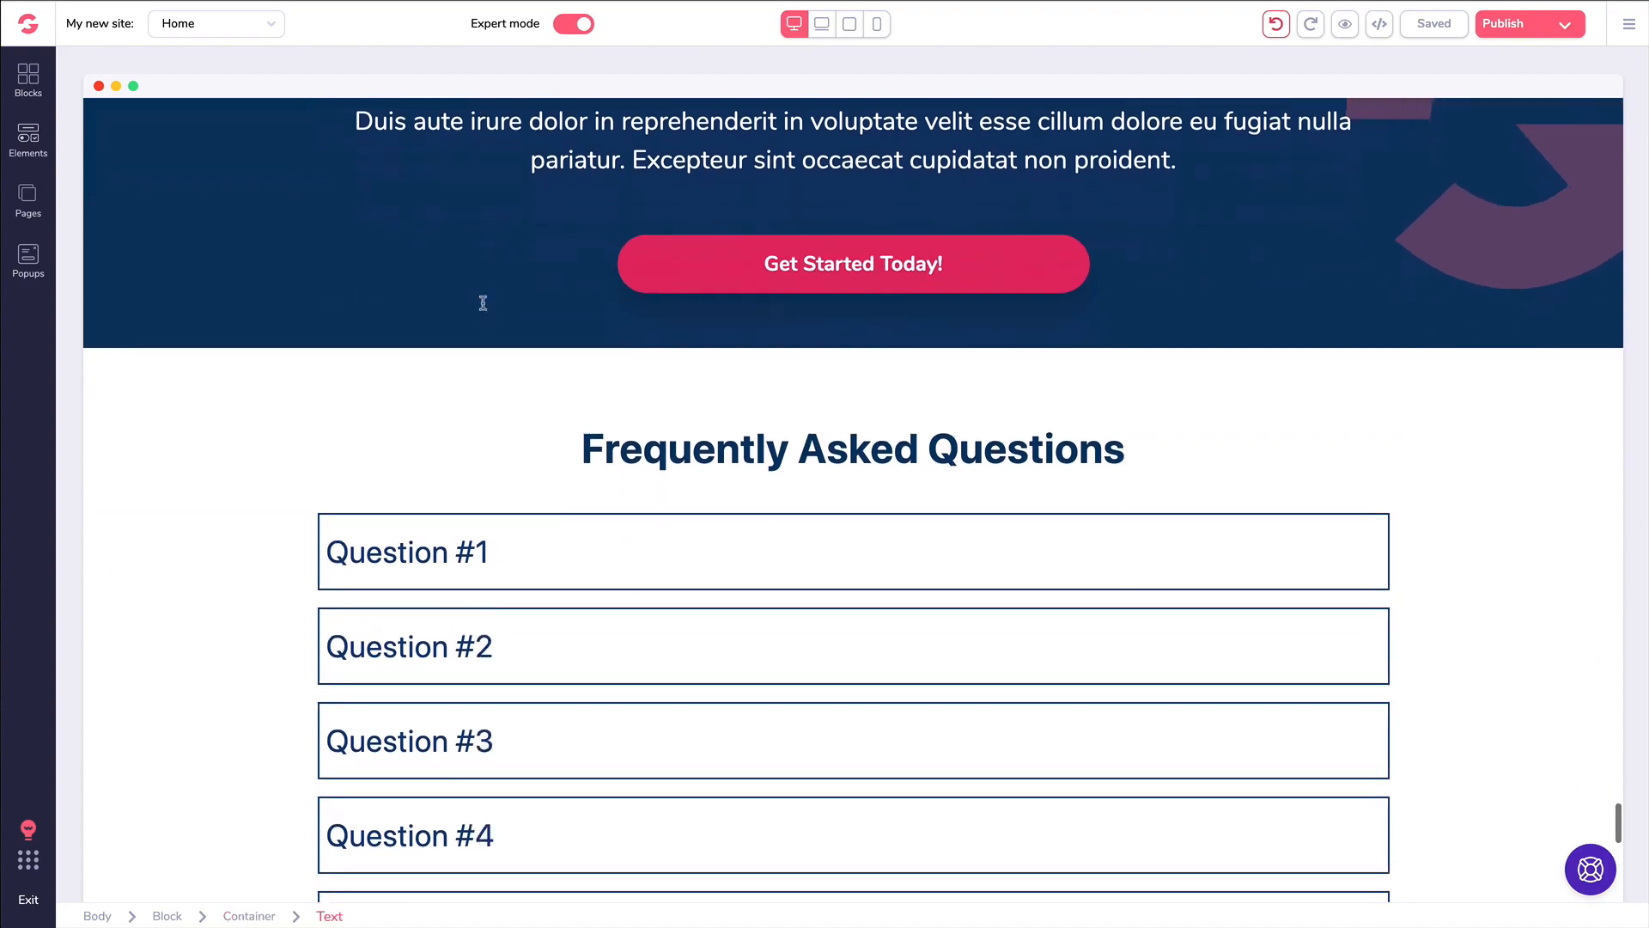
{"action": "scroll", "coordinate": [487, 315], "scroll_direction": "down", "scroll_amount": 6}
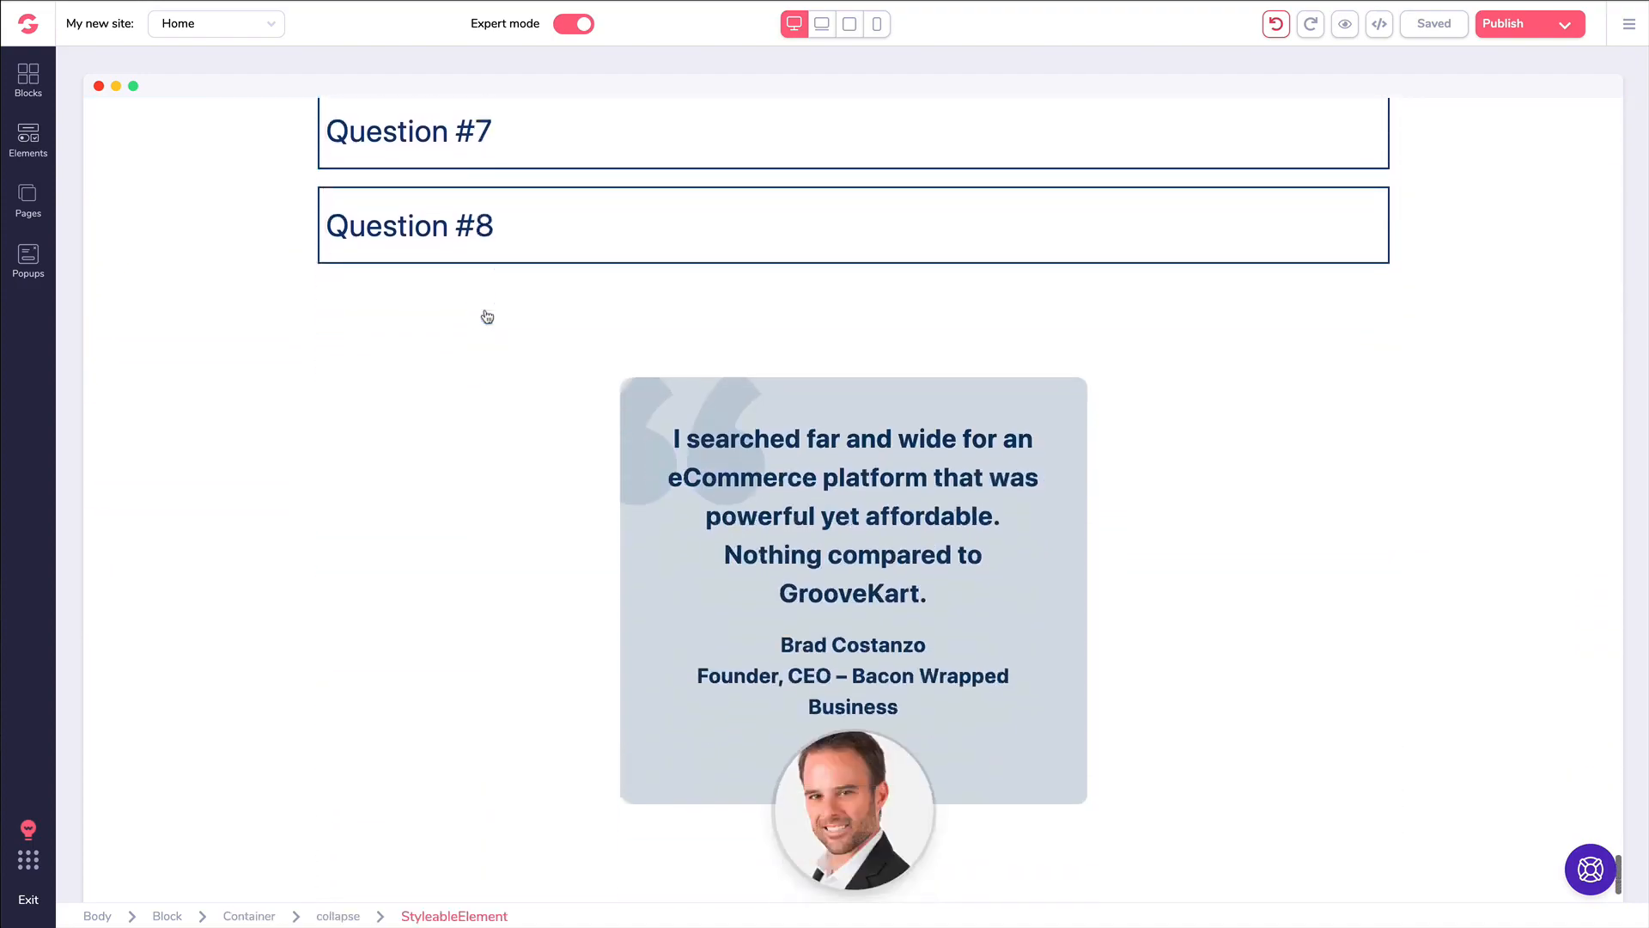
{"action": "scroll", "coordinate": [486, 315], "scroll_direction": "up", "scroll_amount": 20}
{"action": "scroll", "coordinate": [486, 315], "scroll_direction": "up", "scroll_amount": 20}
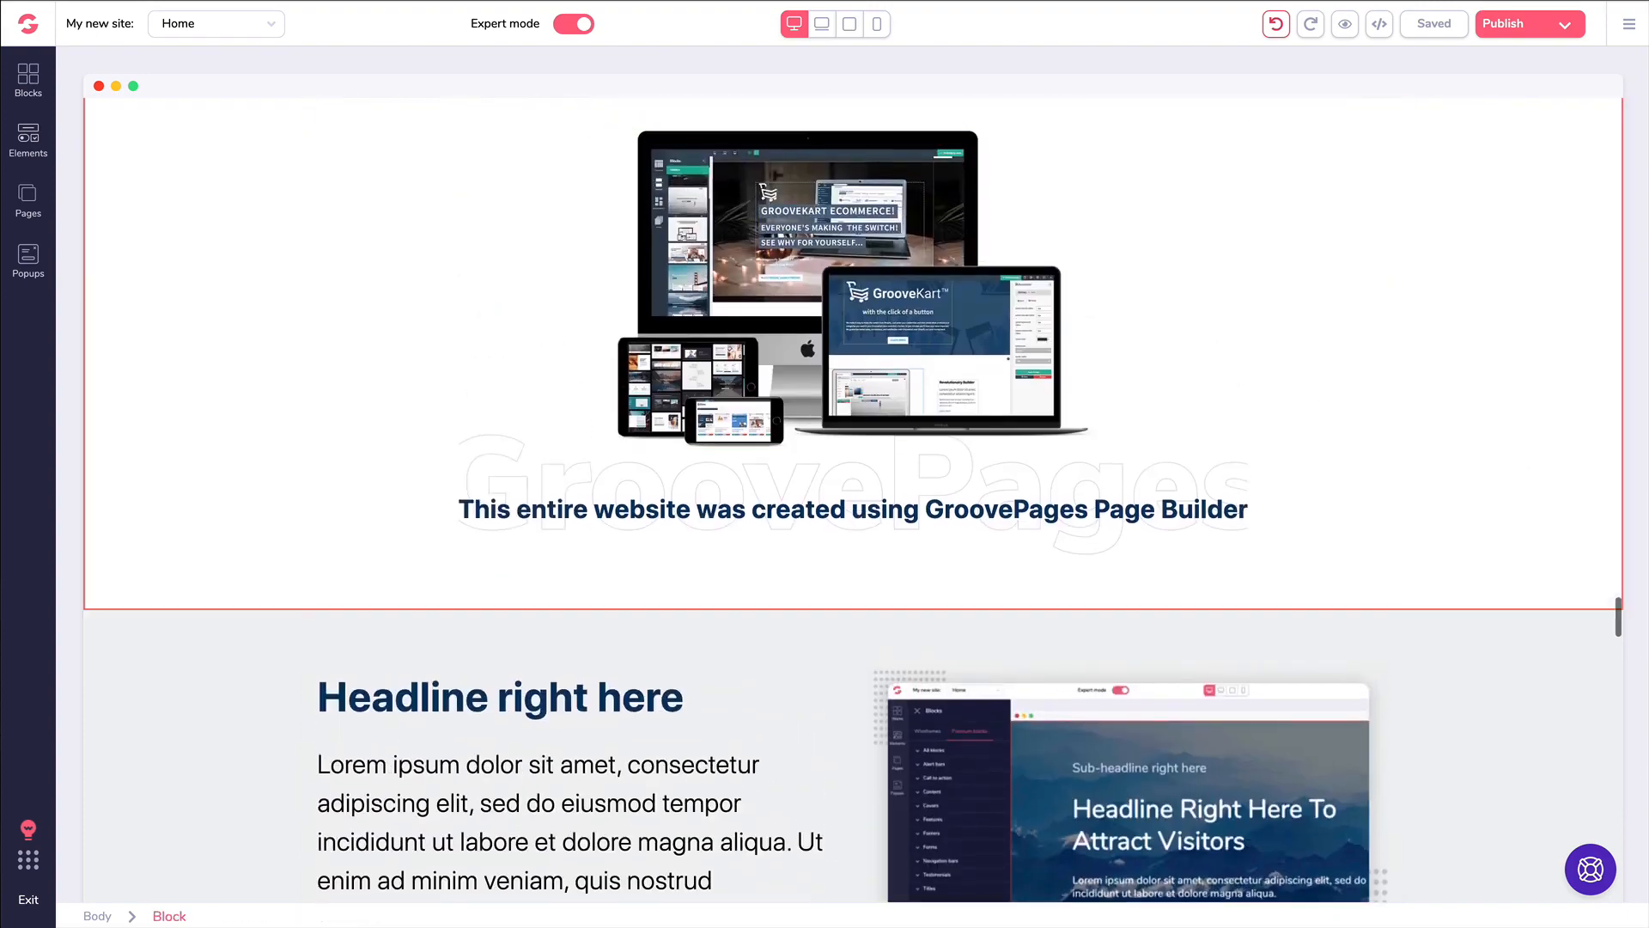
{"action": "left_click_drag", "start_coordinate": [1619, 617], "coordinate": [1632, 379]}
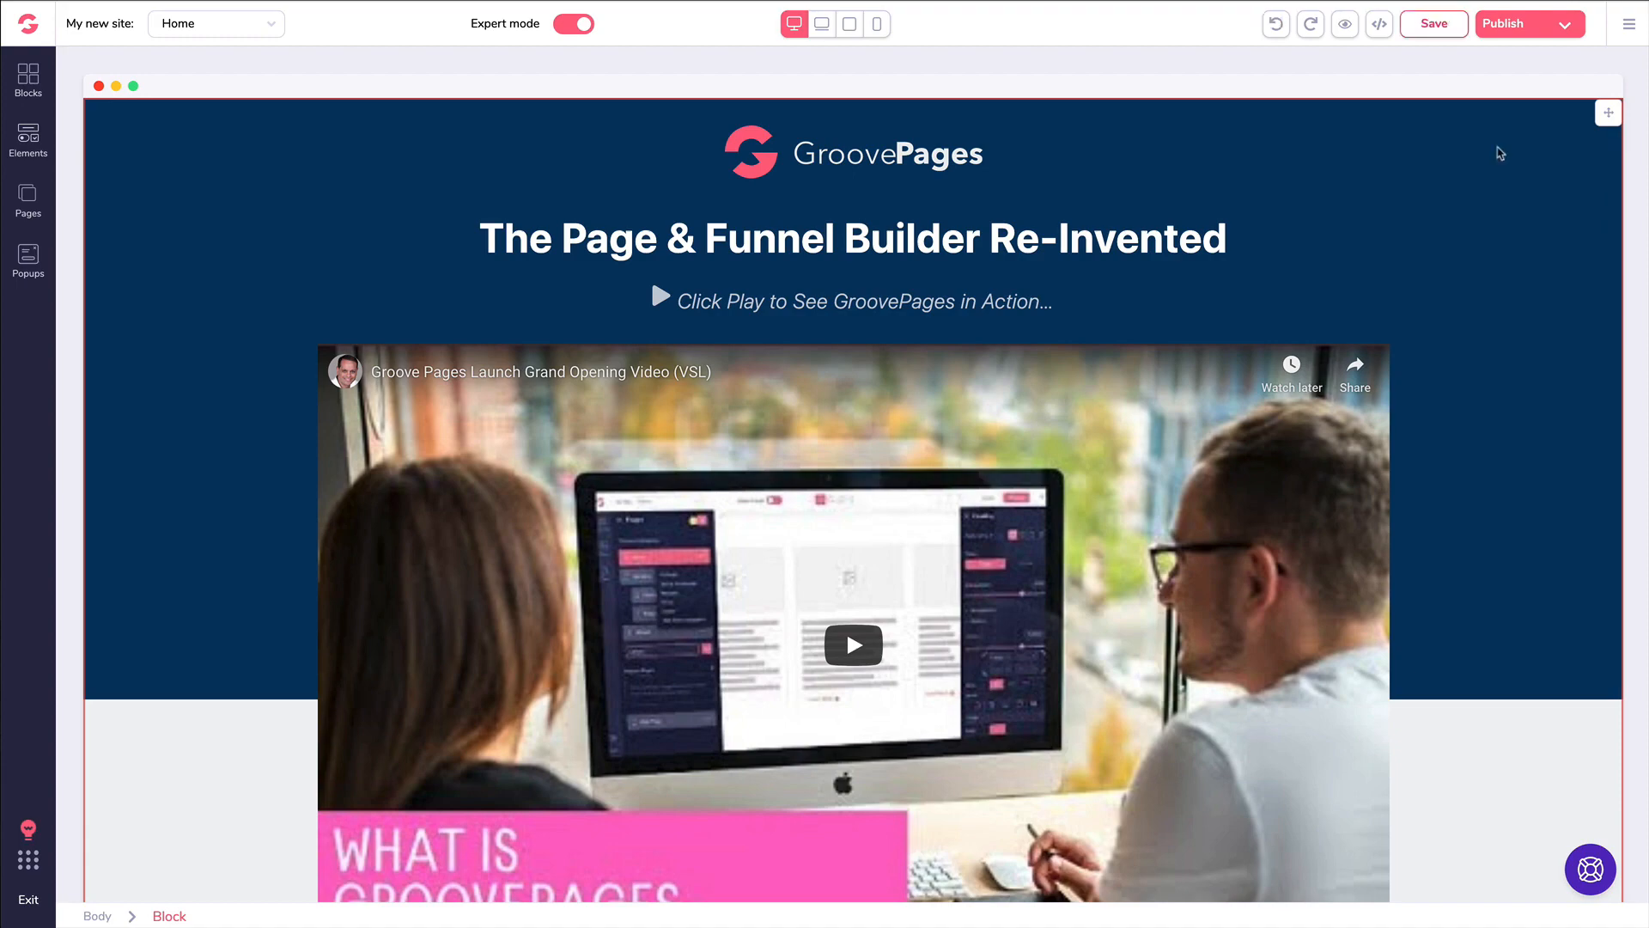
- Examine the Grand Opening banner, bonus headline and bonus boxes below the header video
{"action": "scroll", "coordinate": [1500, 155], "scroll_direction": "down", "scroll_amount": 9}
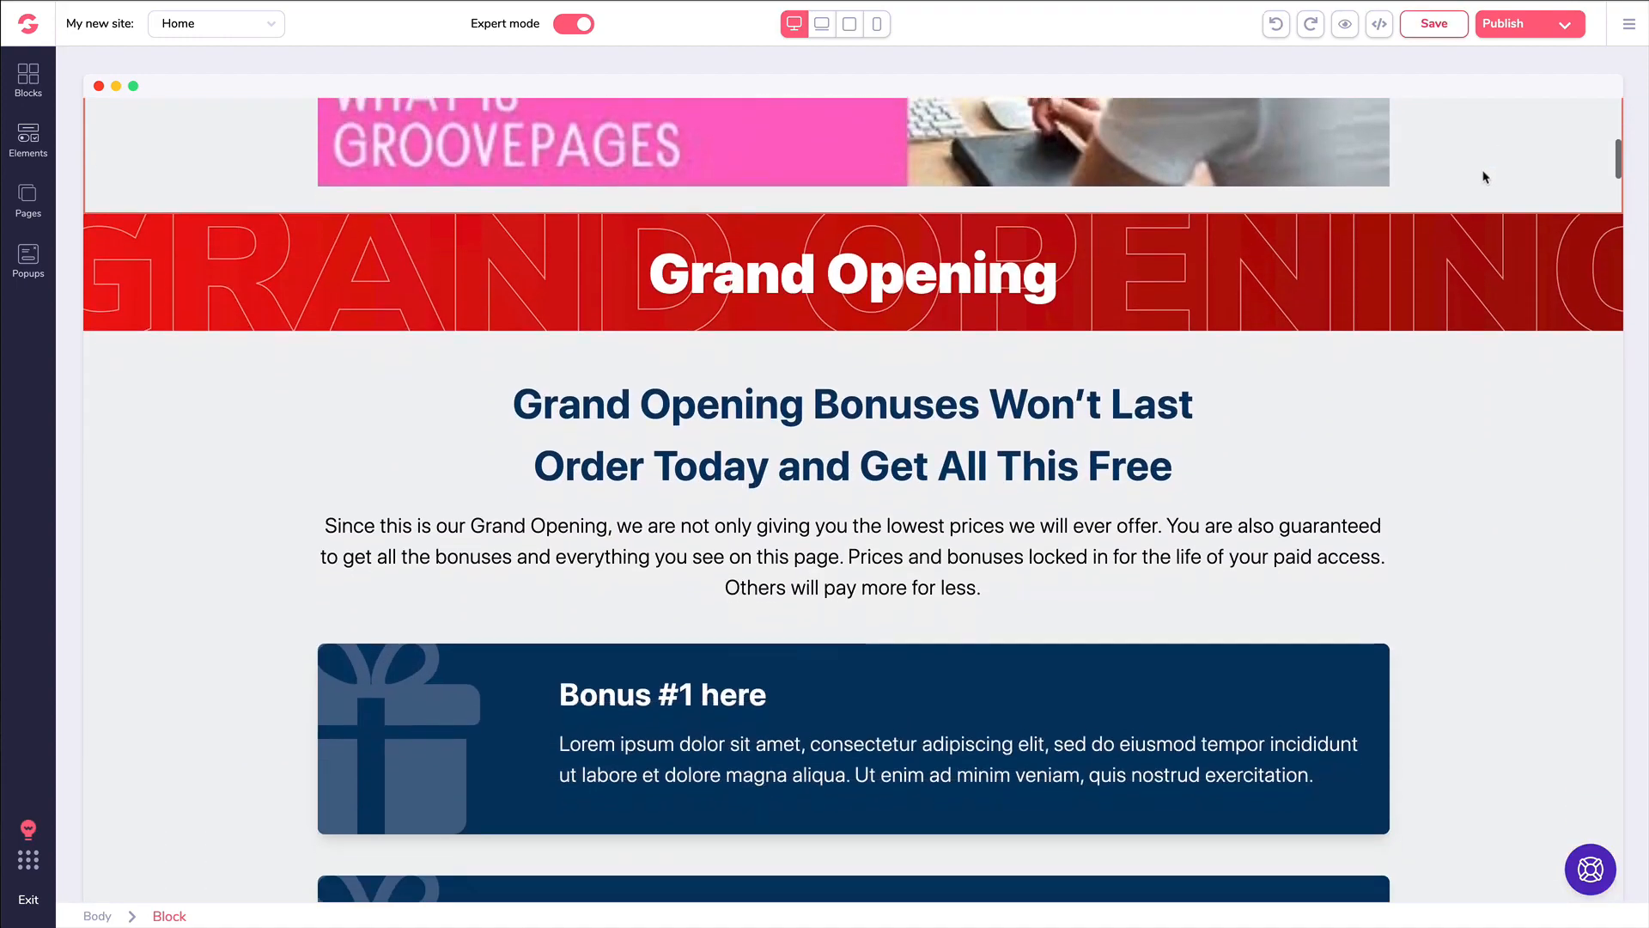
{"action": "scroll", "coordinate": [1484, 176], "scroll_direction": "down", "scroll_amount": 2}
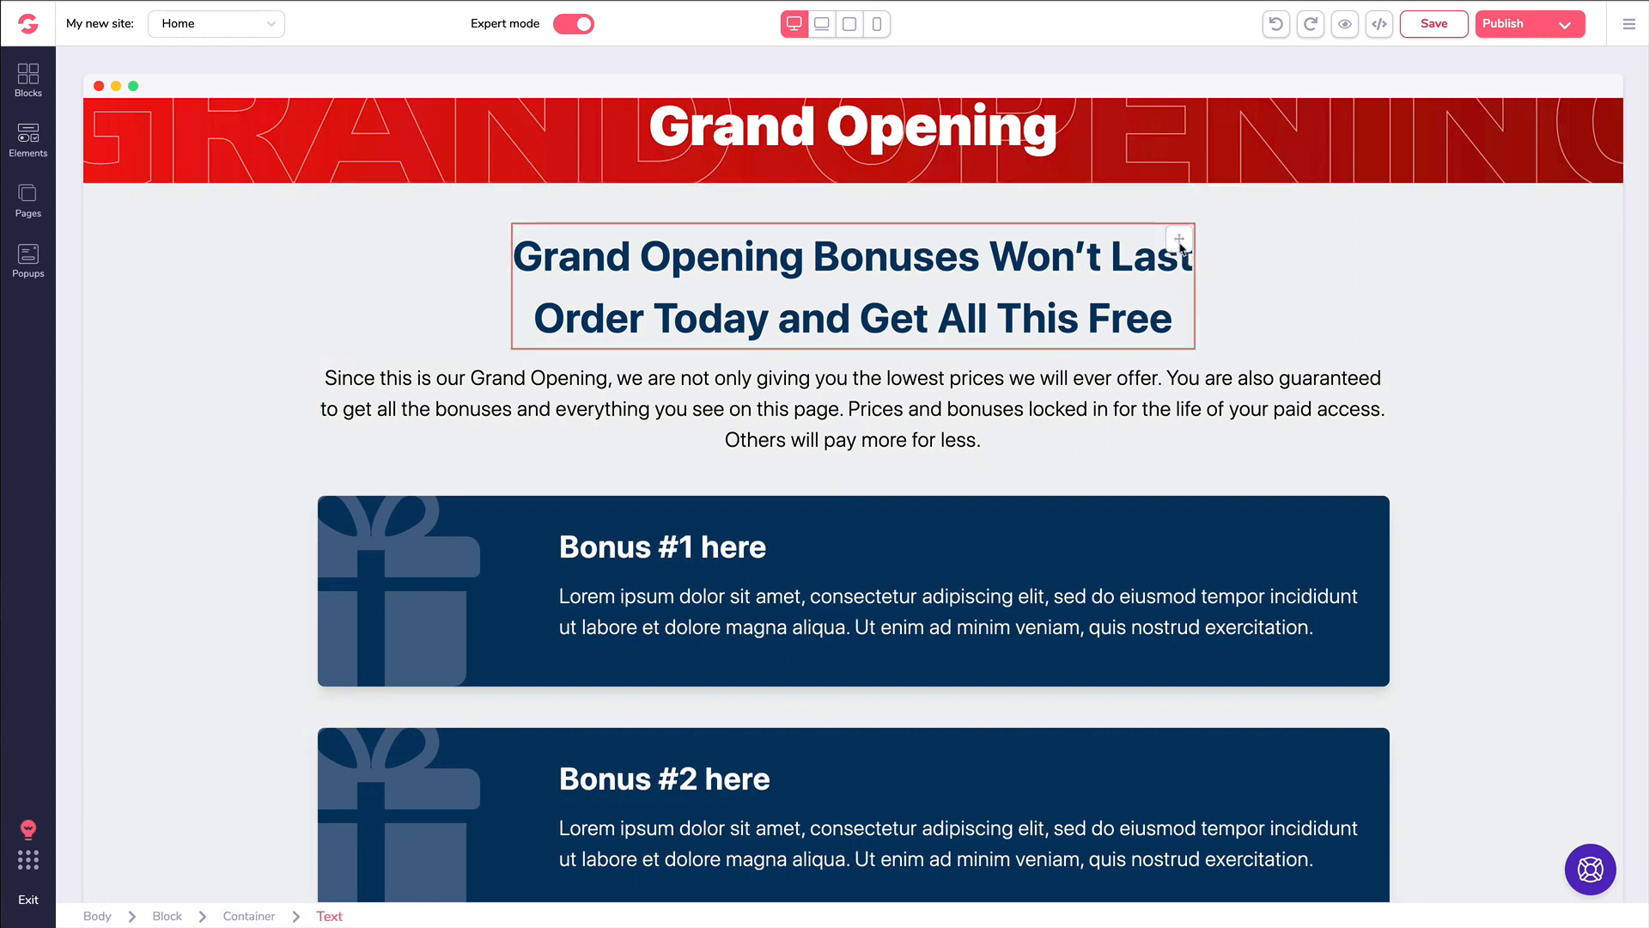
{"action": "mouse_move", "coordinate": [1181, 248]}
{"action": "left_mouse_down"}
{"action": "mouse_move", "coordinate": [1172, 405]}
{"action": "mouse_move", "coordinate": [1178, 236]}
{"action": "left_mouse_up"}
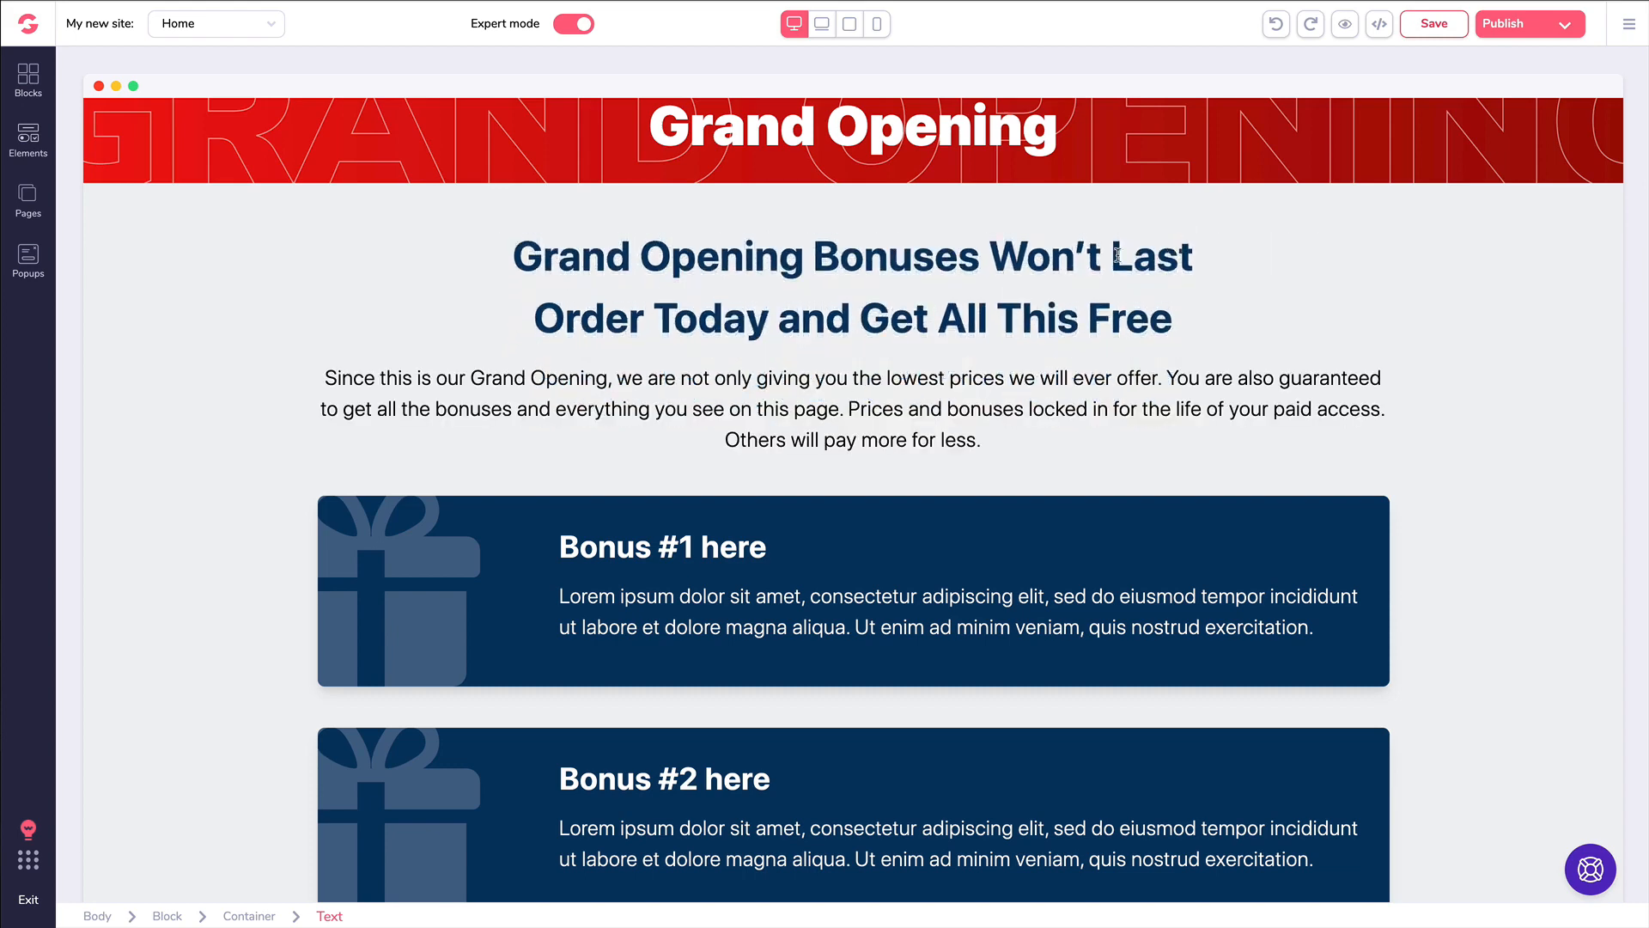
{"action": "scroll", "coordinate": [1116, 257], "scroll_direction": "up", "scroll_amount": 3}
{"action": "scroll", "coordinate": [1059, 245], "scroll_direction": "up", "scroll_amount": 1}
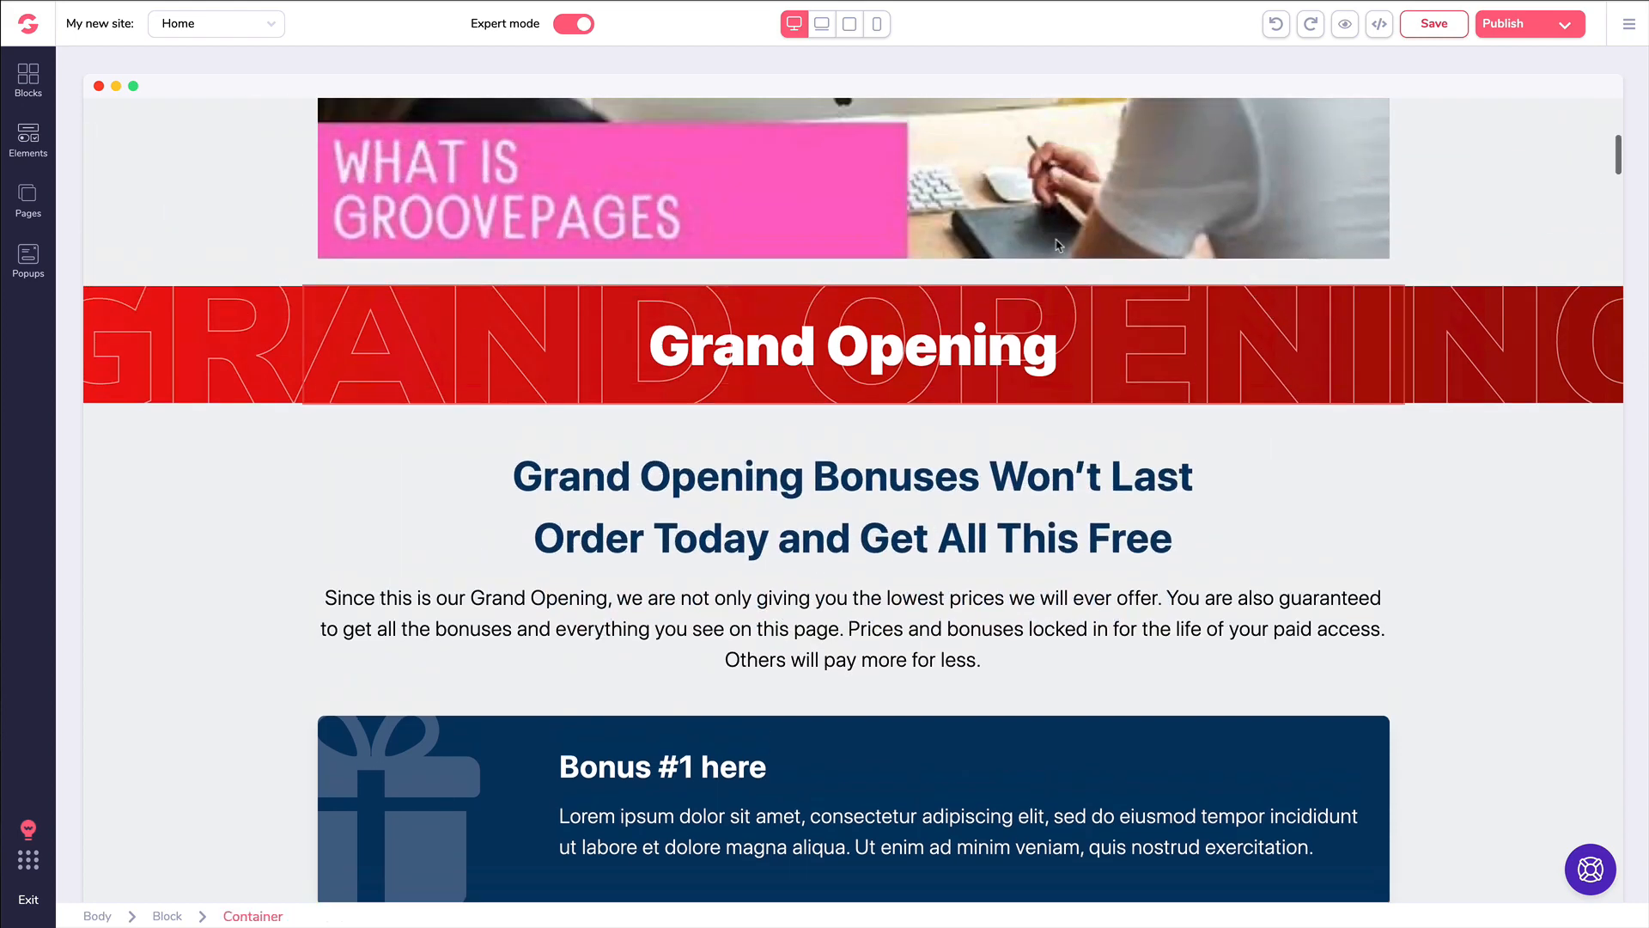
{"action": "scroll", "coordinate": [1059, 245], "scroll_direction": "up", "scroll_amount": 8}
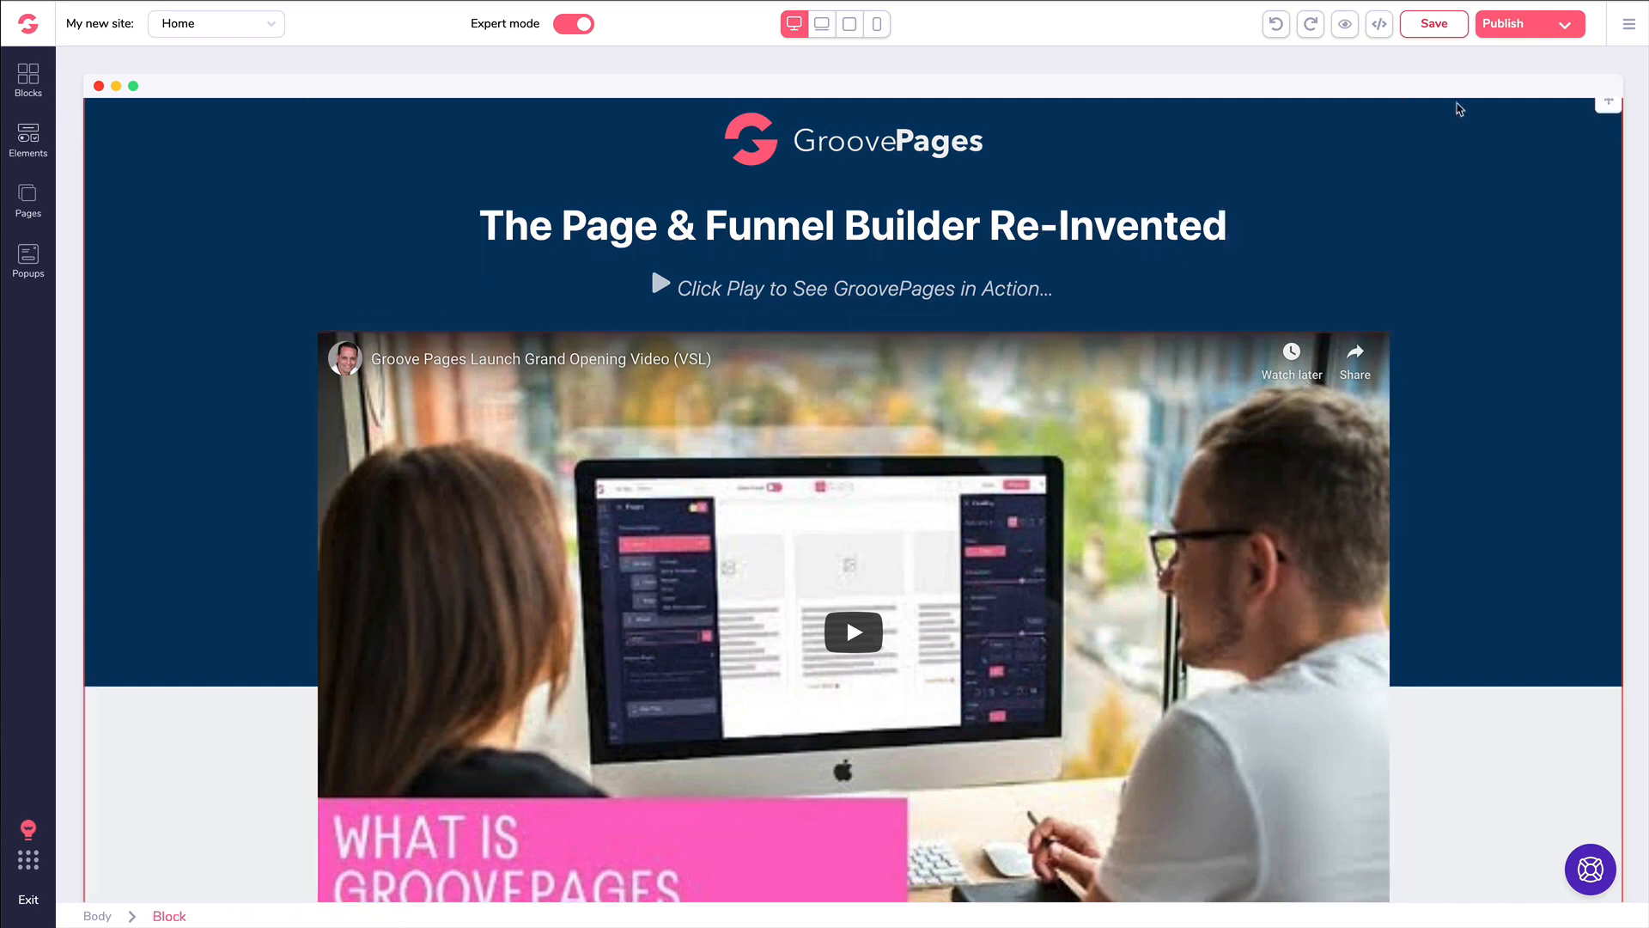
- Duplicate the GroovePages logo in the header block and delete the copy
{"action": "left_click", "coordinate": [1454, 160]}
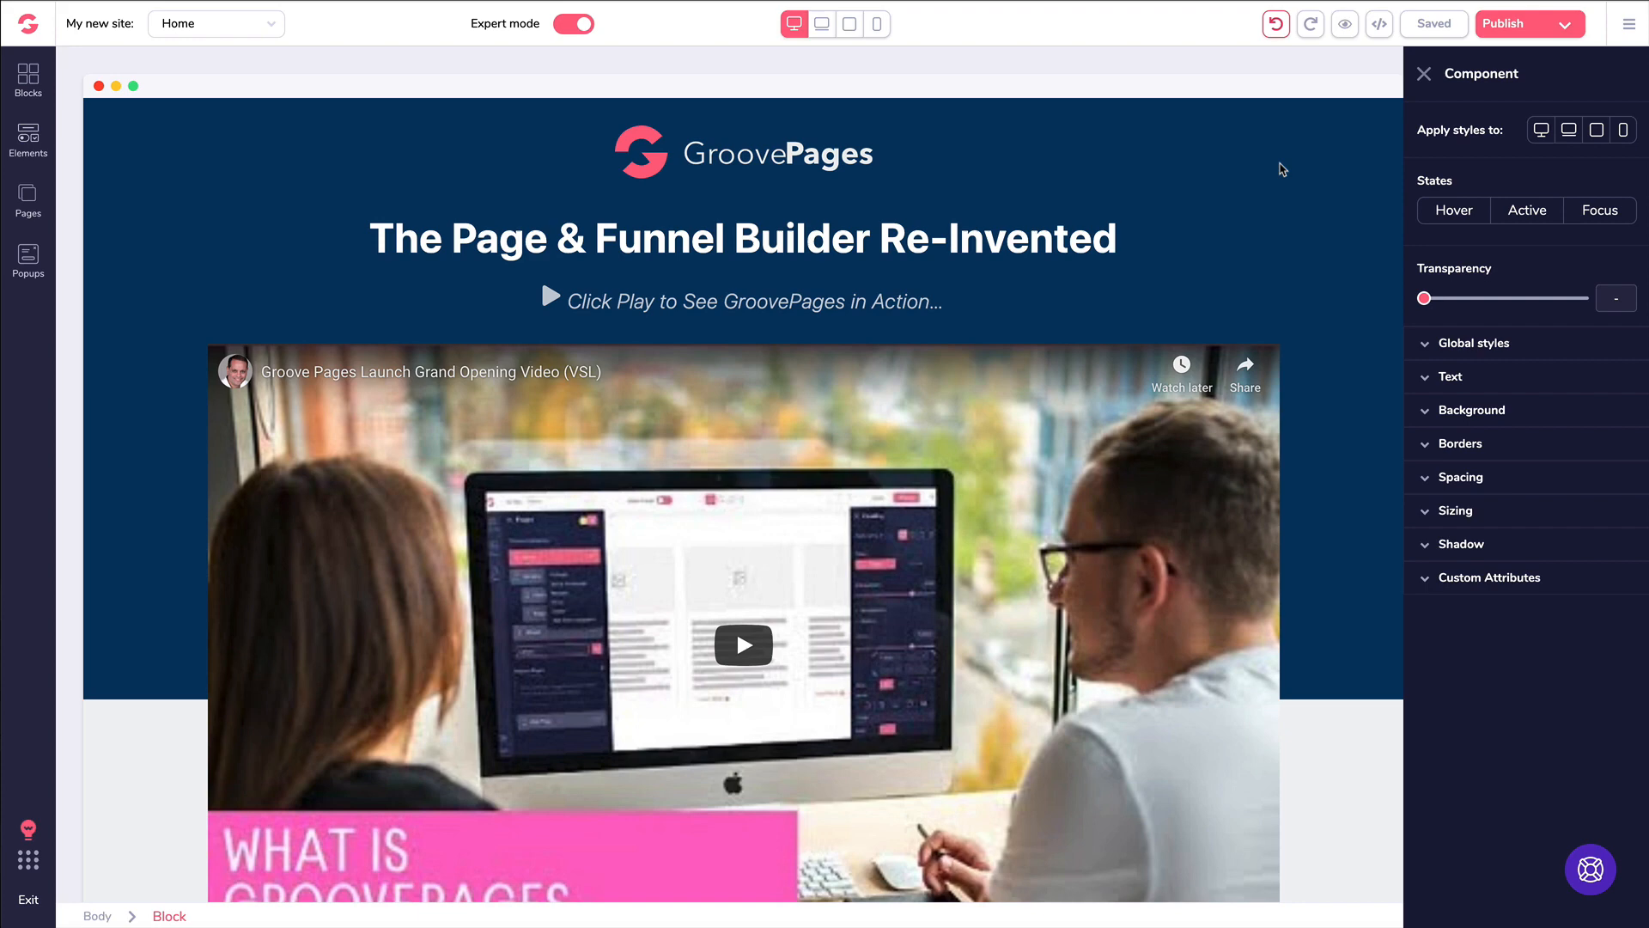
{"action": "left_click", "coordinate": [688, 163]}
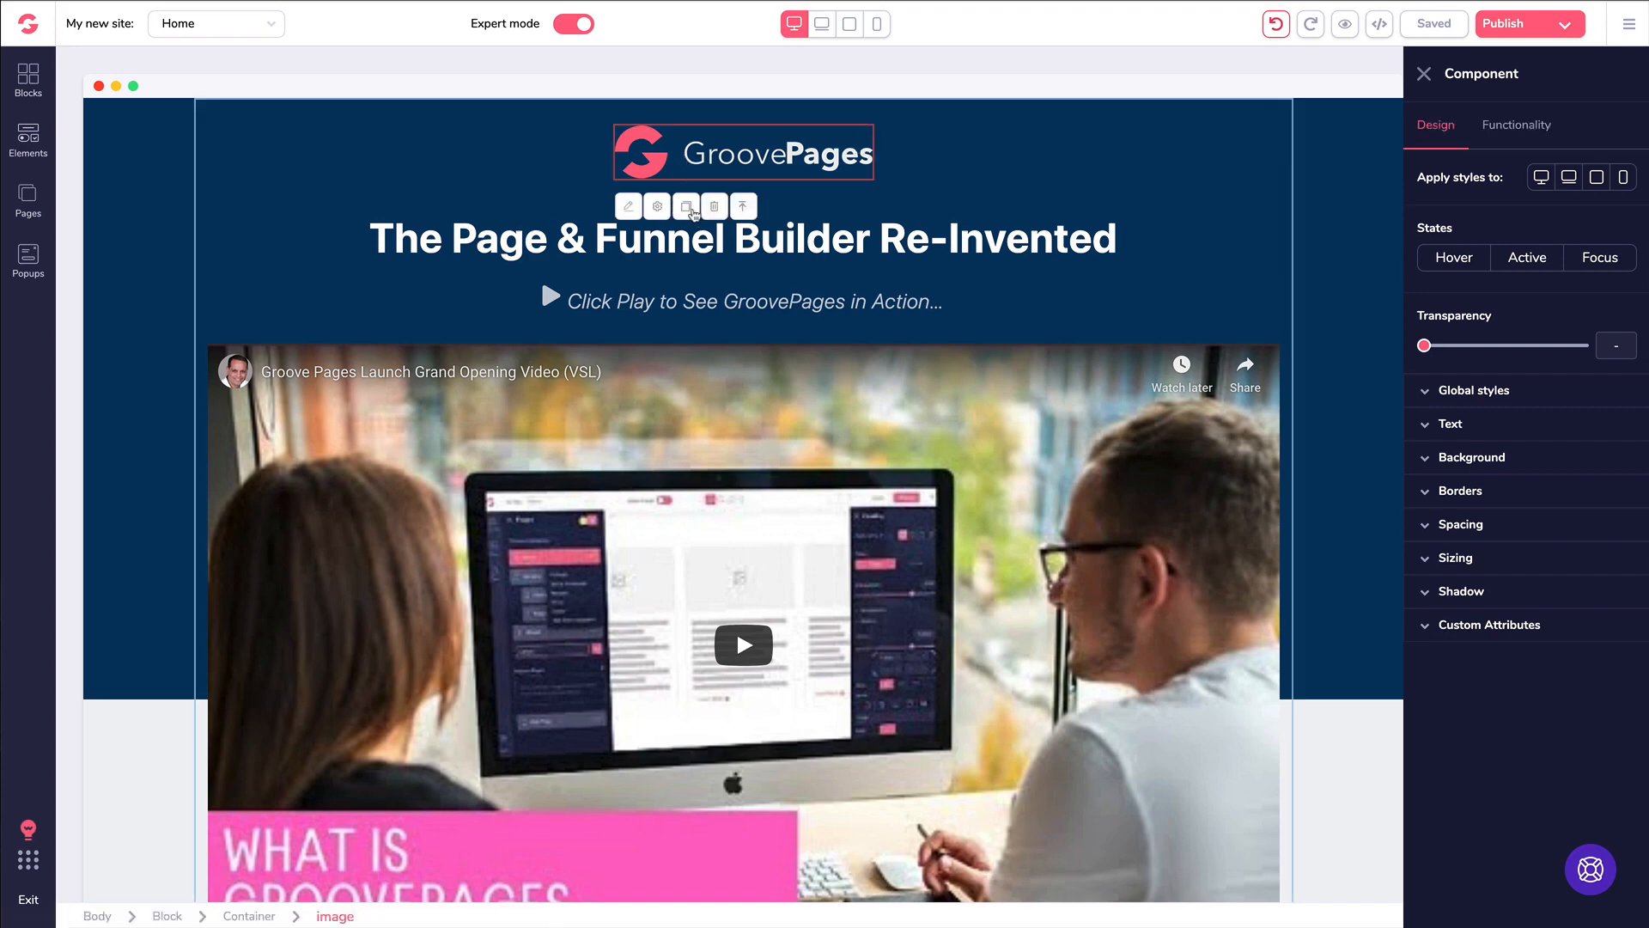
{"action": "left_click", "coordinate": [687, 207]}
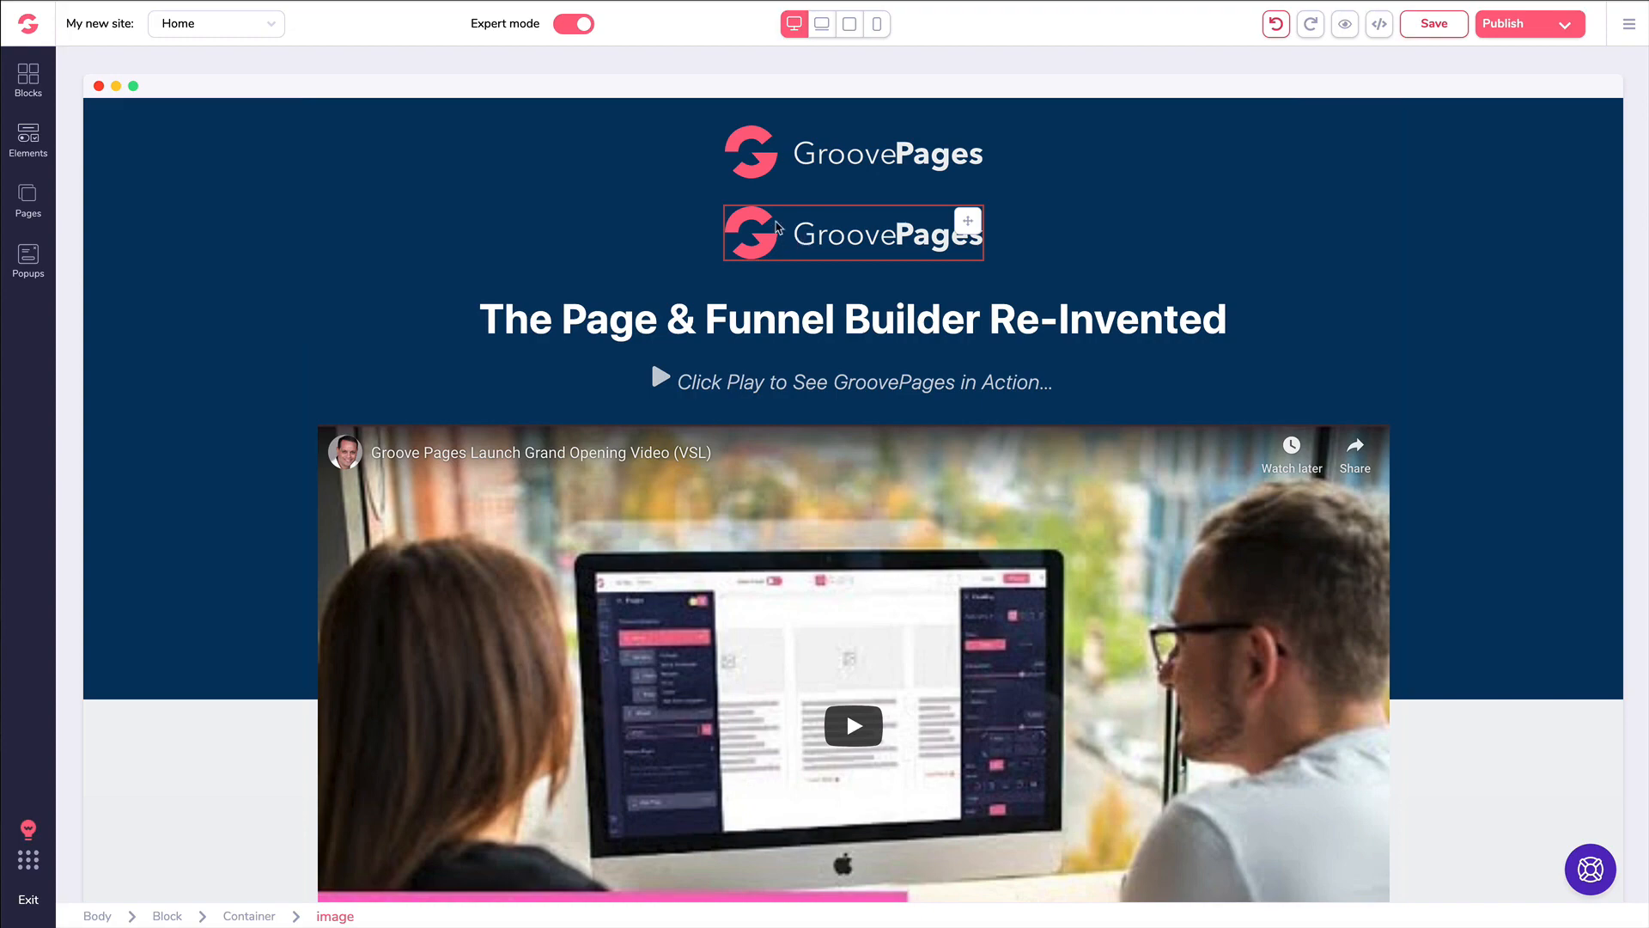
{"action": "left_click", "coordinate": [832, 235]}
{"action": "left_click", "coordinate": [715, 178]}
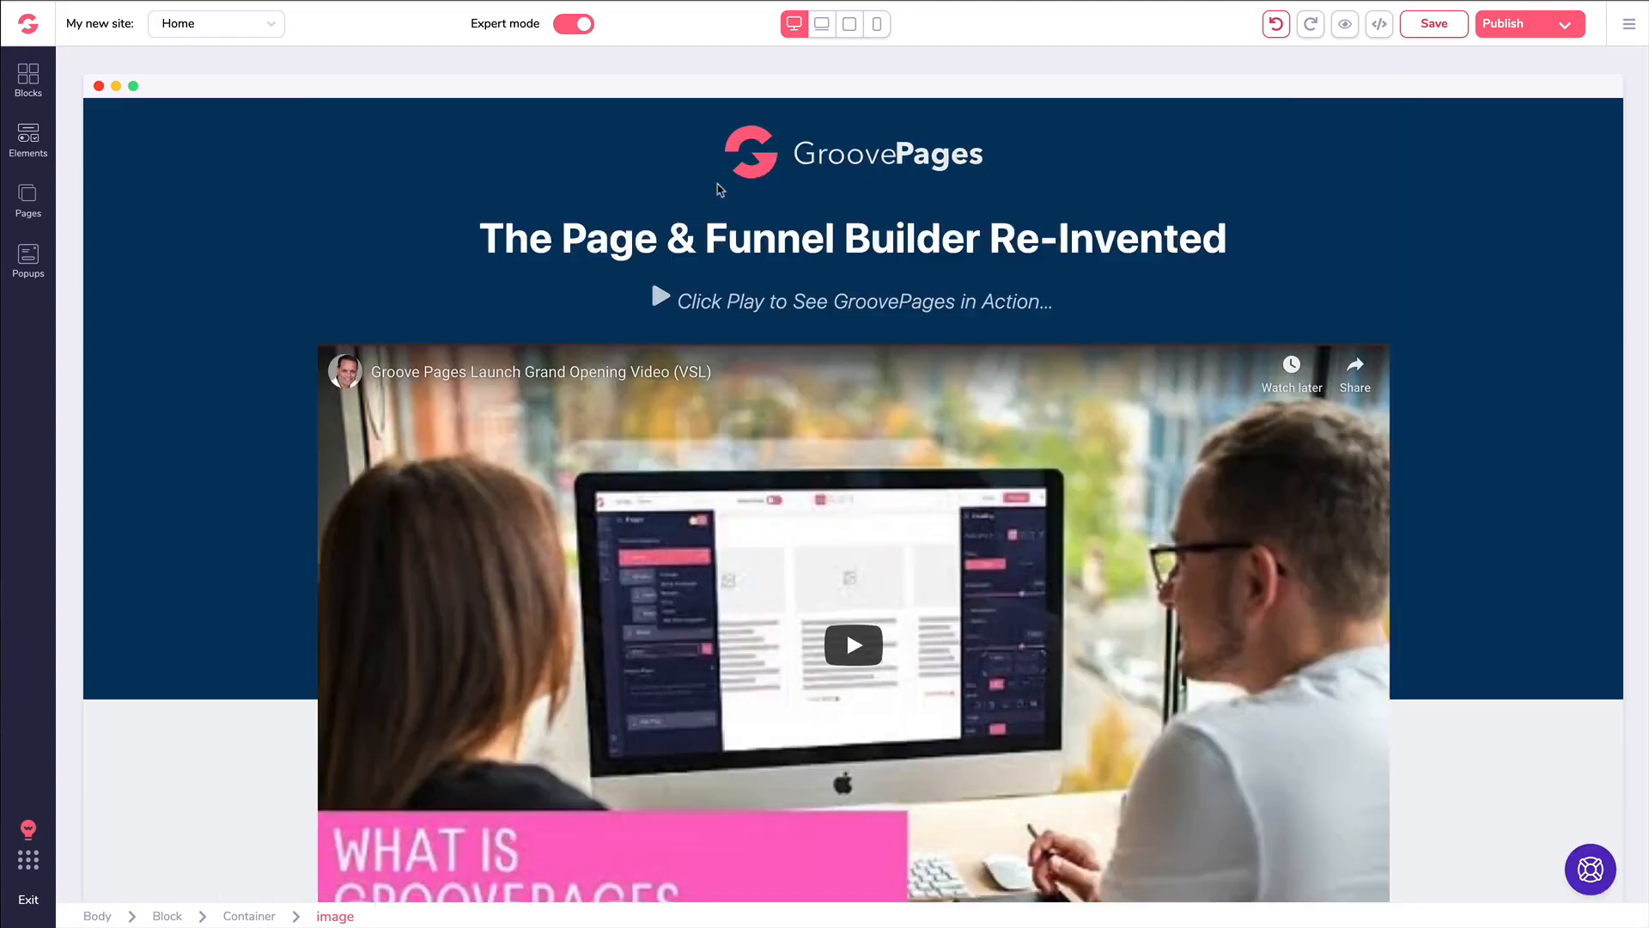
- Duplicate the entire "Bonus #3 here" box, including its gift image and text, above the countdown
{"action": "scroll", "coordinate": [827, 298], "scroll_direction": "down", "scroll_amount": 7}
{"action": "scroll", "coordinate": [826, 298], "scroll_direction": "down", "scroll_amount": 10}
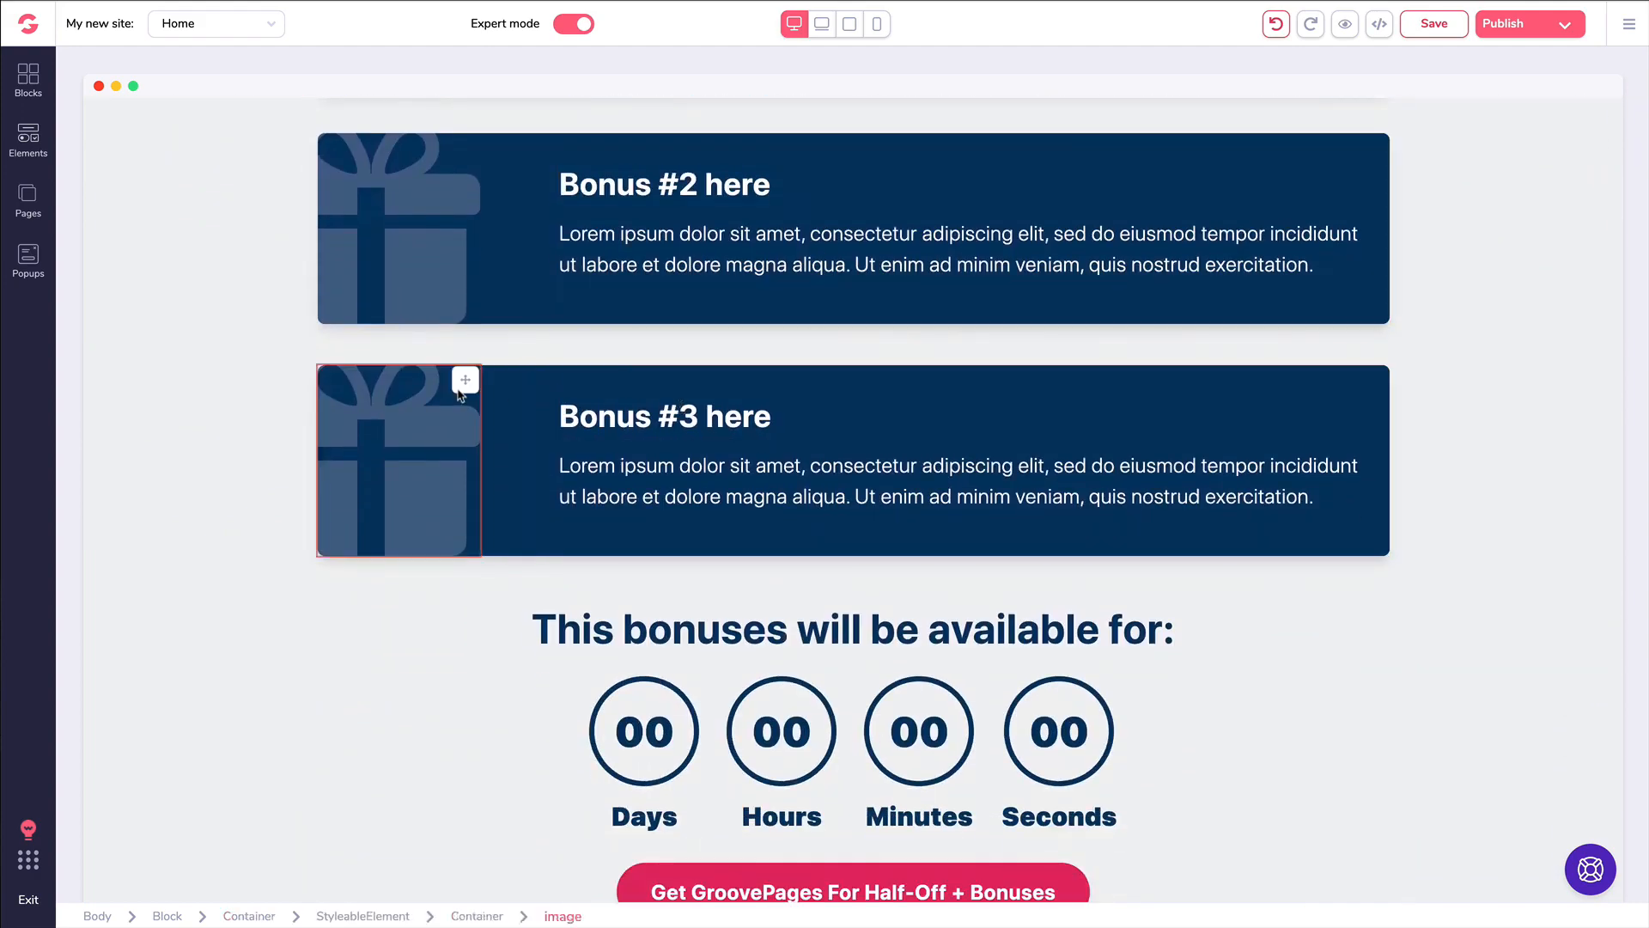
{"action": "left_click", "coordinate": [666, 457]}
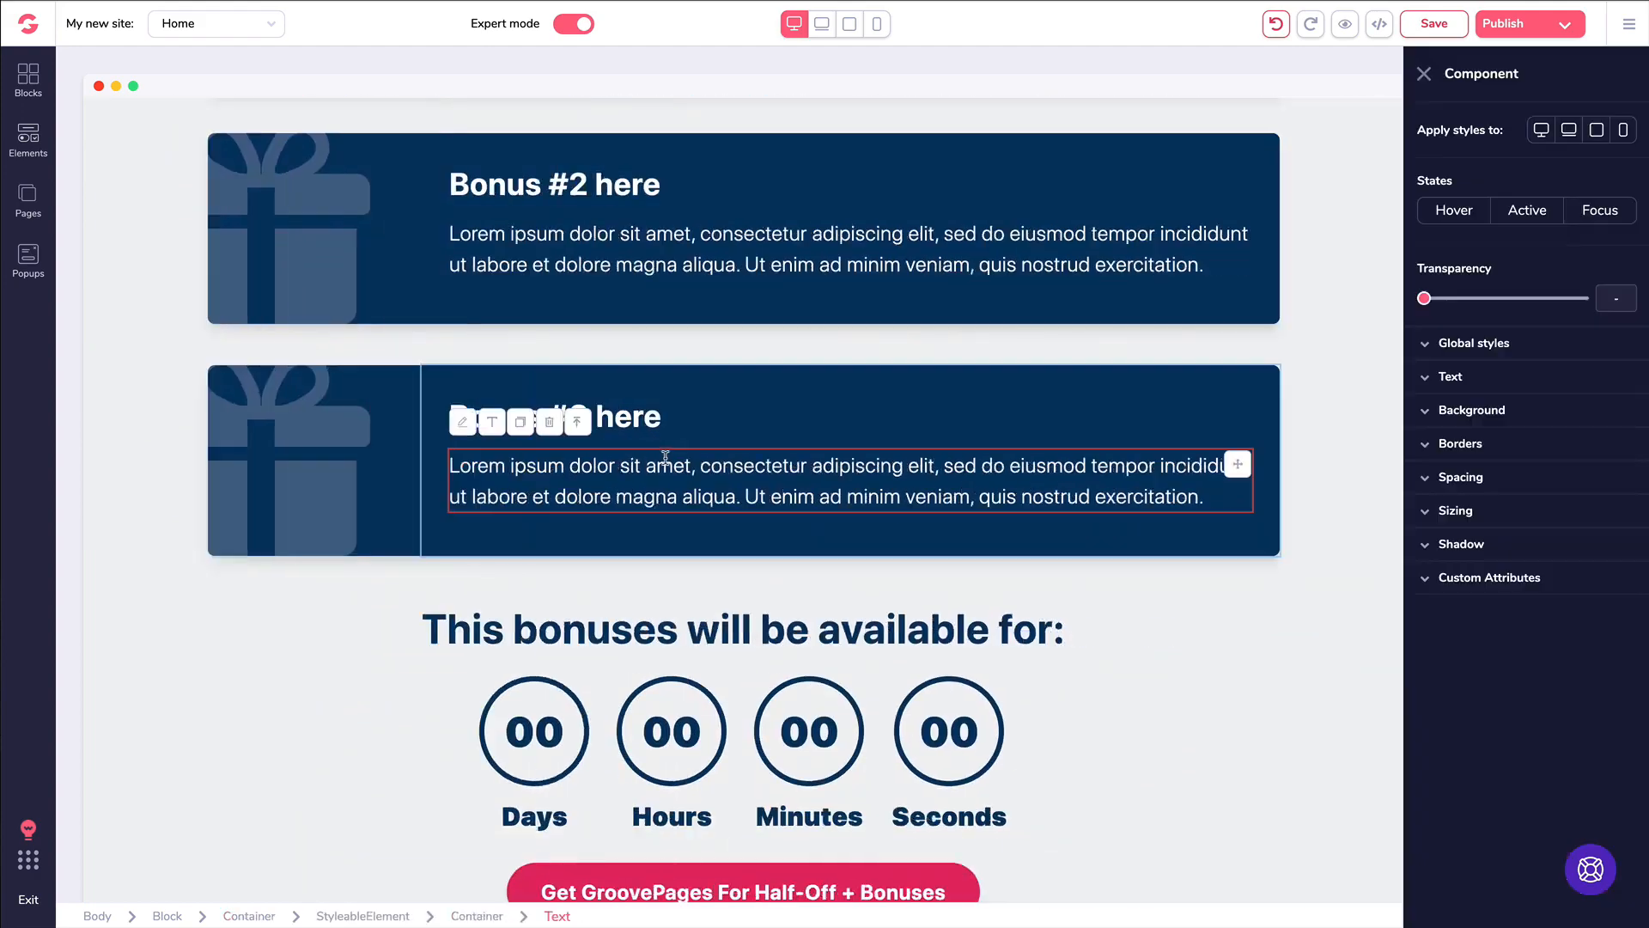
{"action": "left_click", "coordinate": [571, 414]}
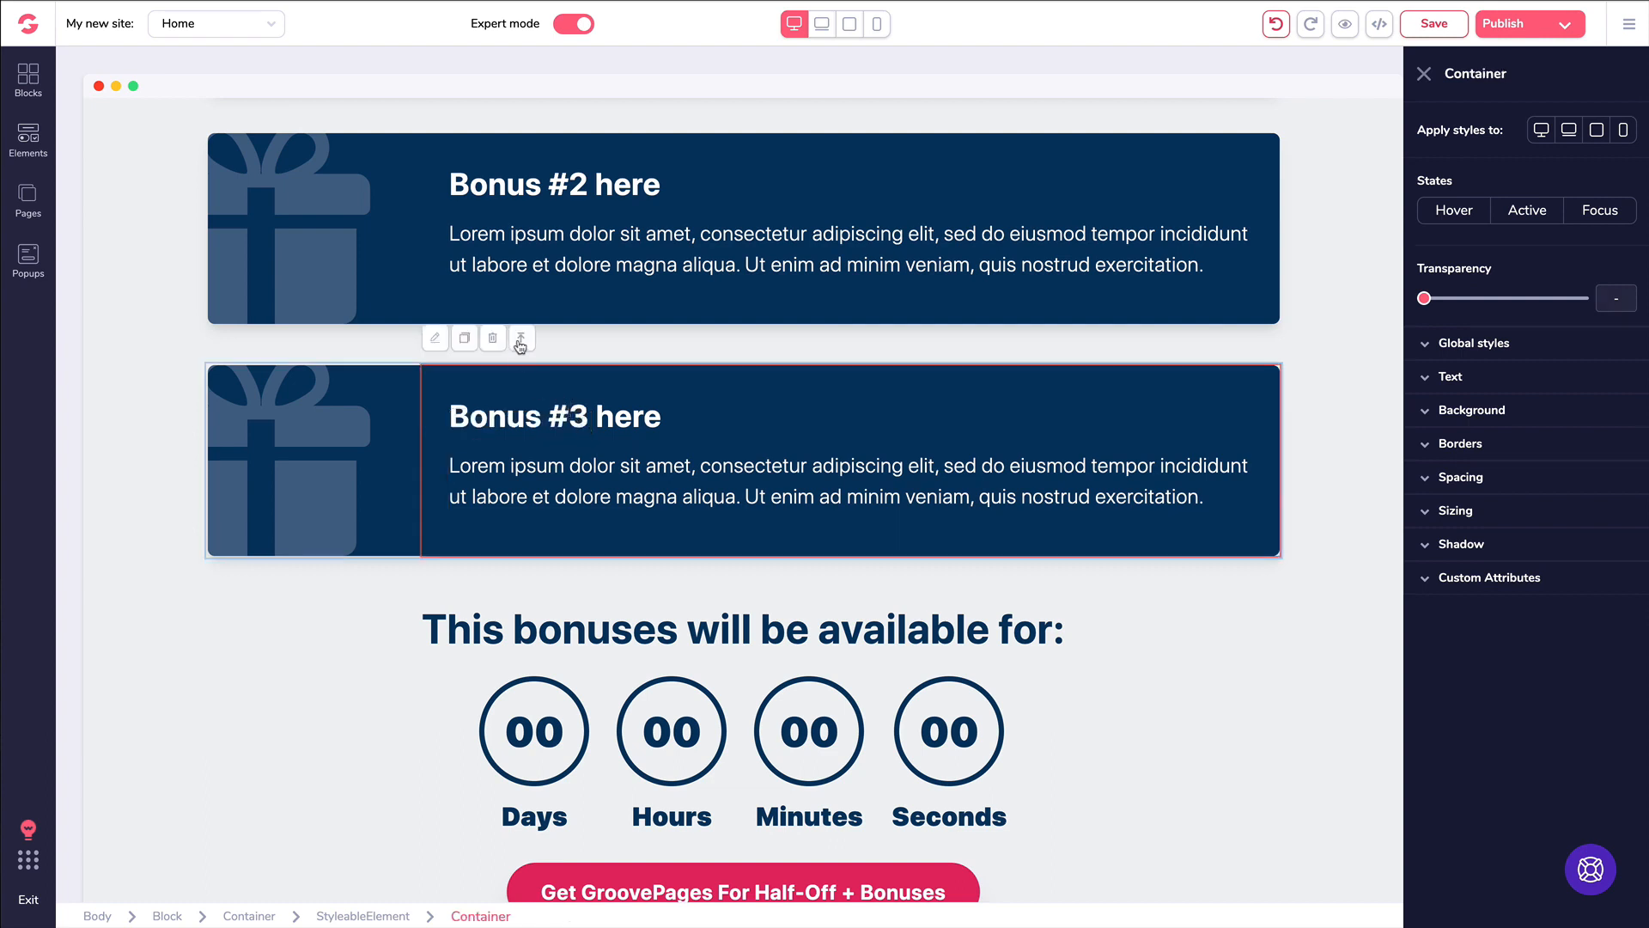
{"action": "left_click", "coordinate": [521, 342]}
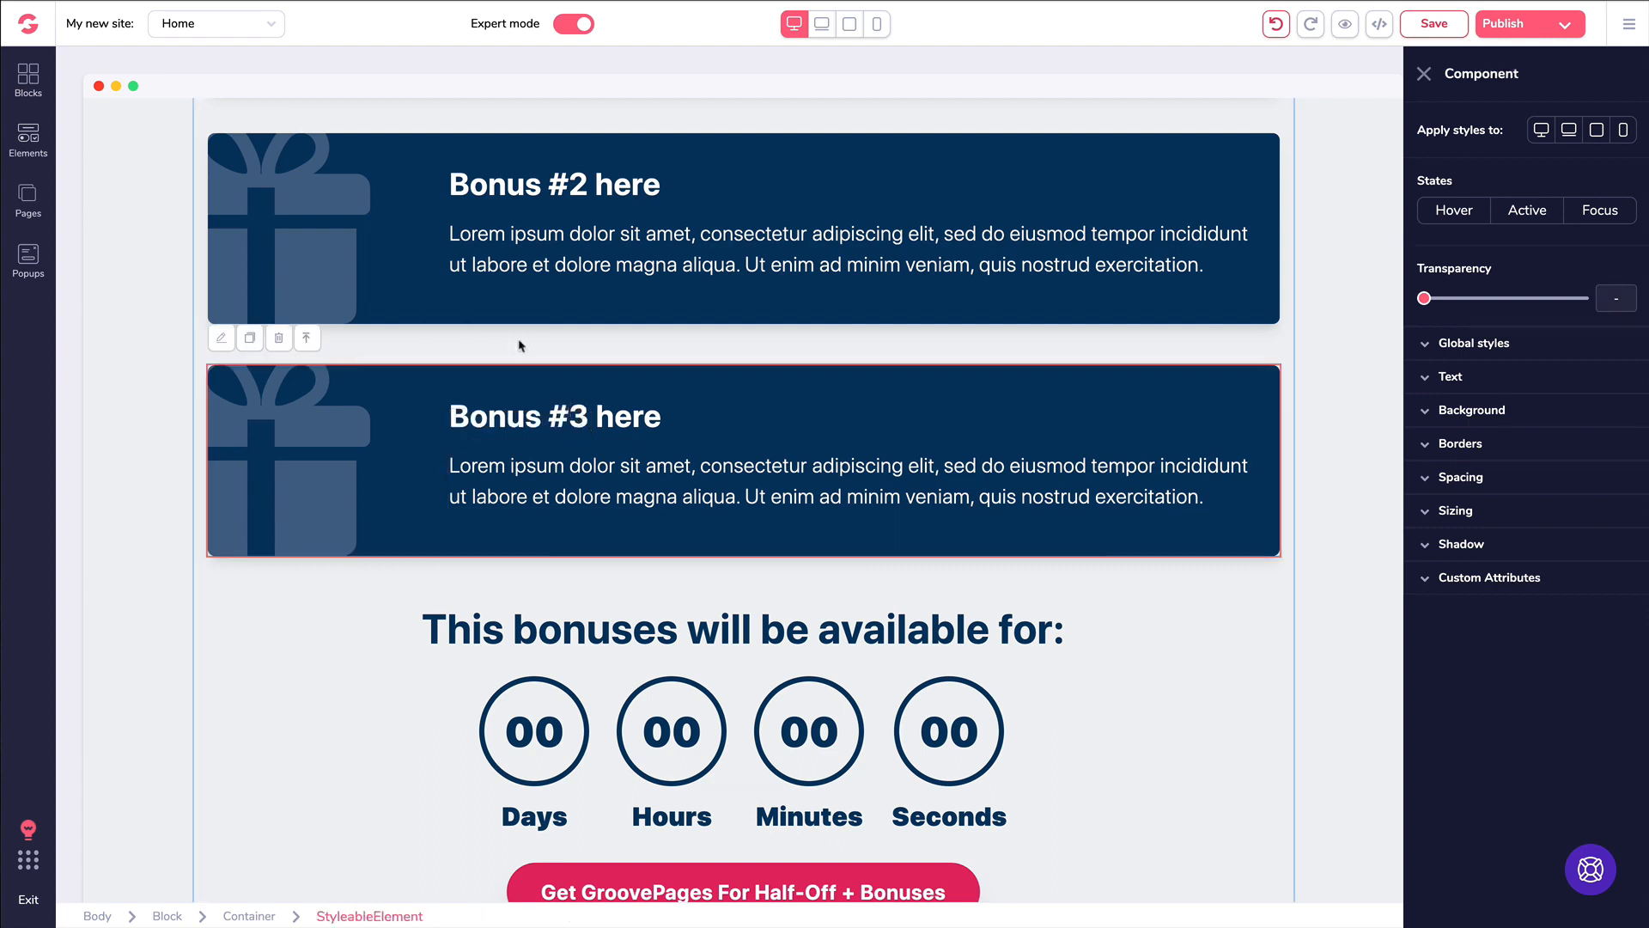
{"action": "left_click", "coordinate": [249, 338]}
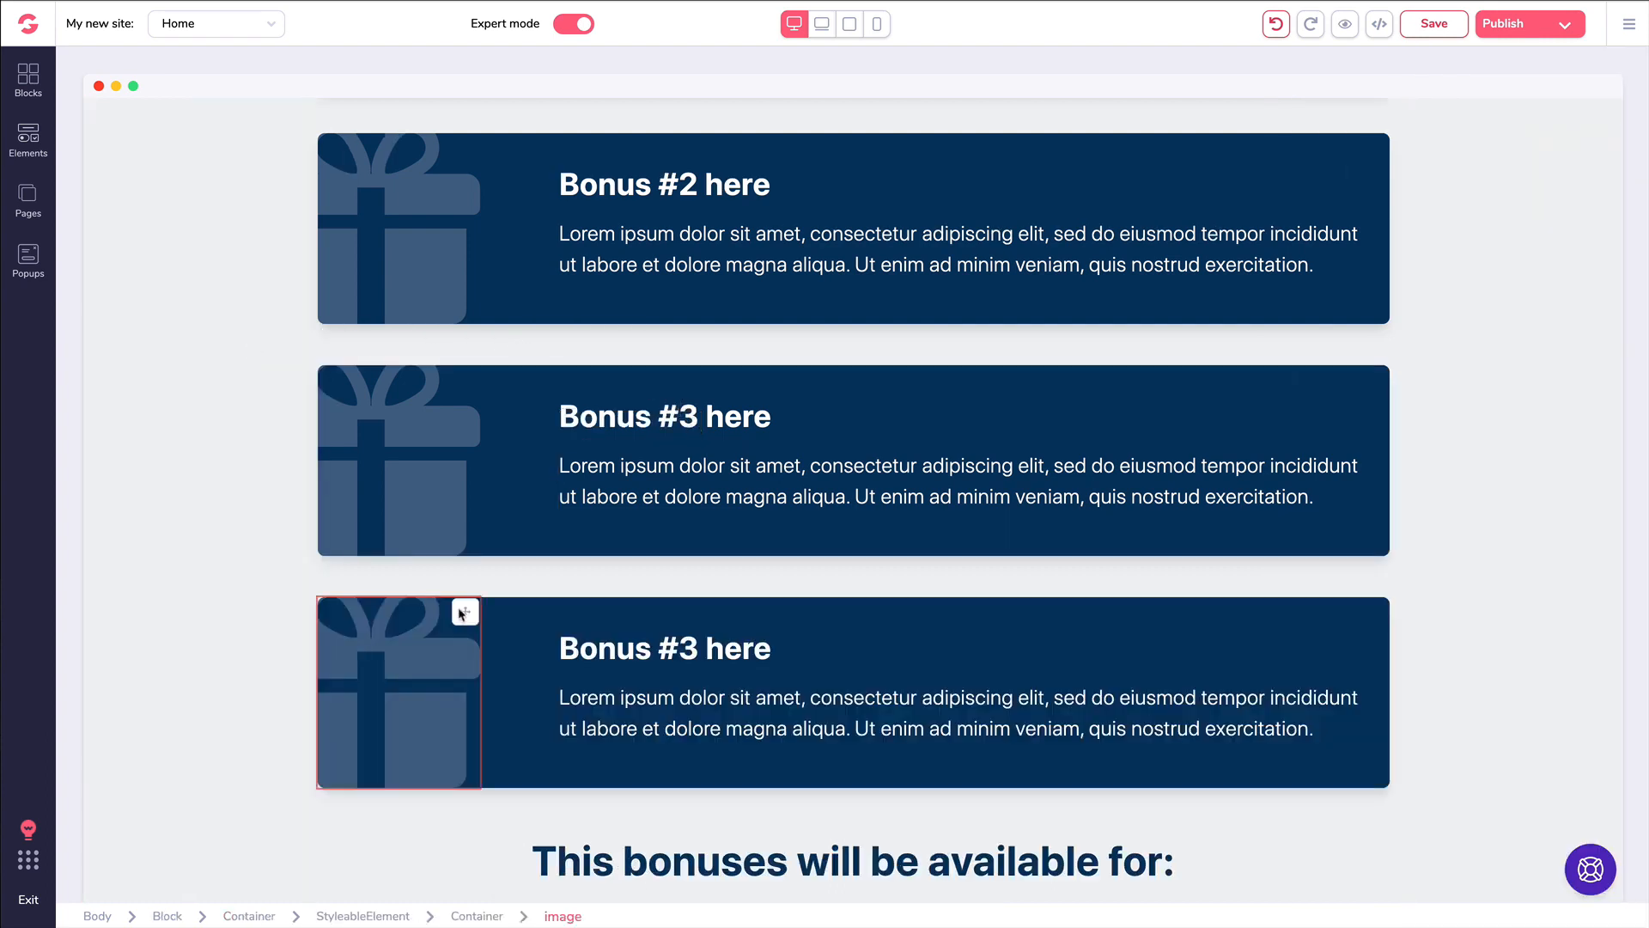
- Delete the duplicated "Bonus #3 here" box directly above the countdown heading
{"action": "left_click", "coordinate": [550, 630]}
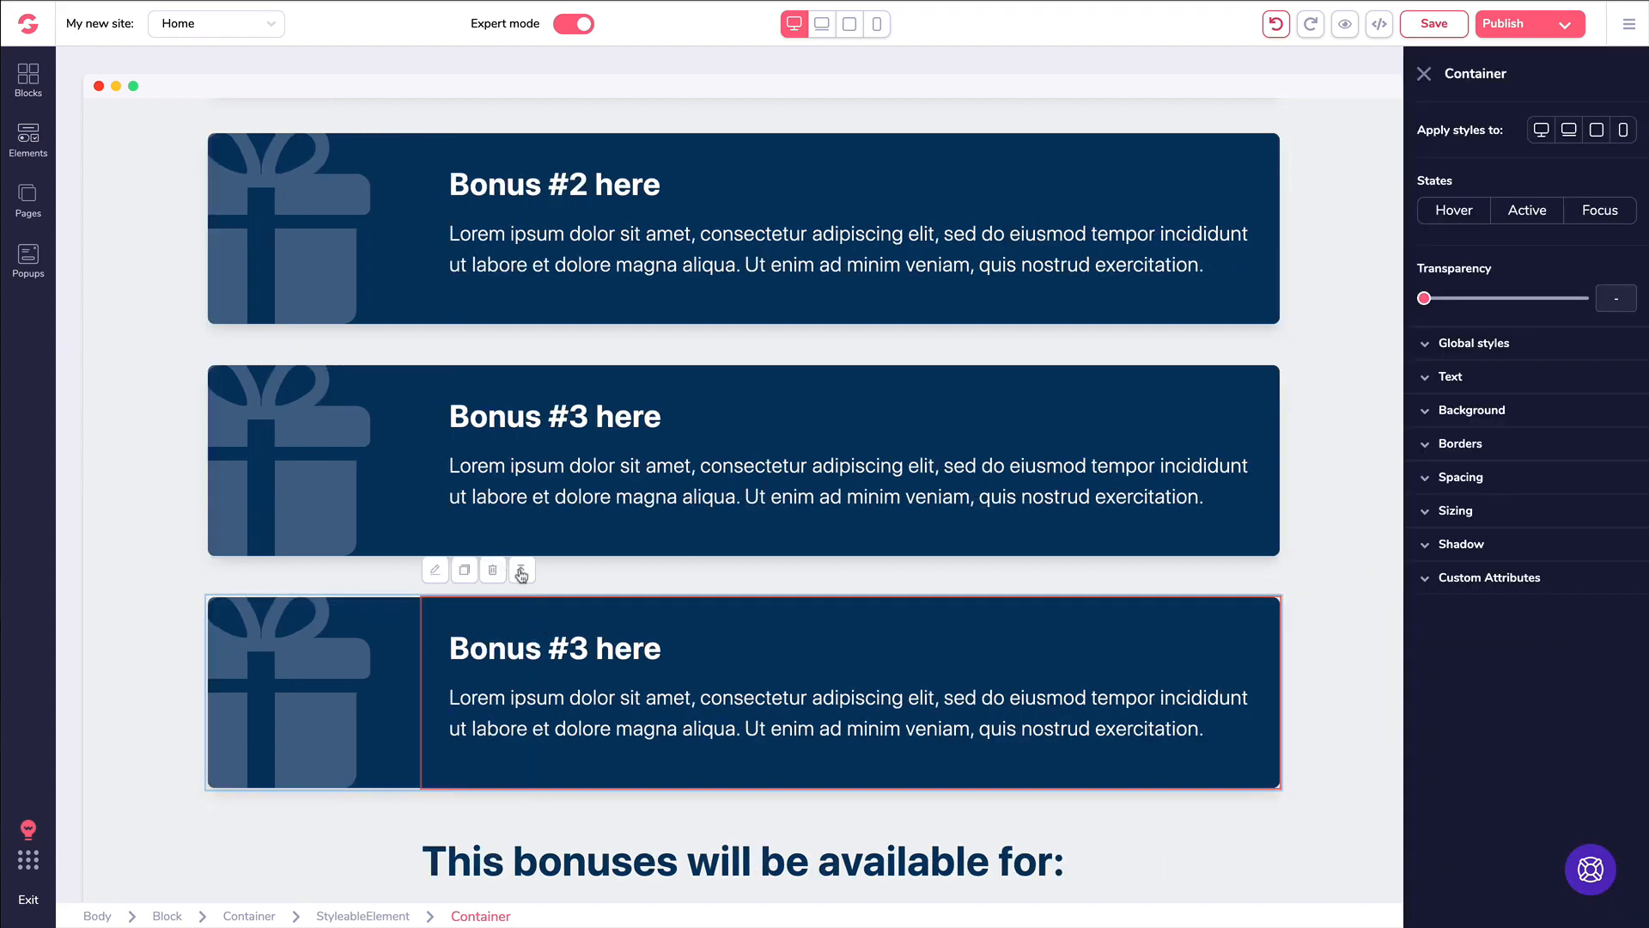
{"action": "left_click", "coordinate": [523, 572]}
{"action": "left_click", "coordinate": [279, 570]}
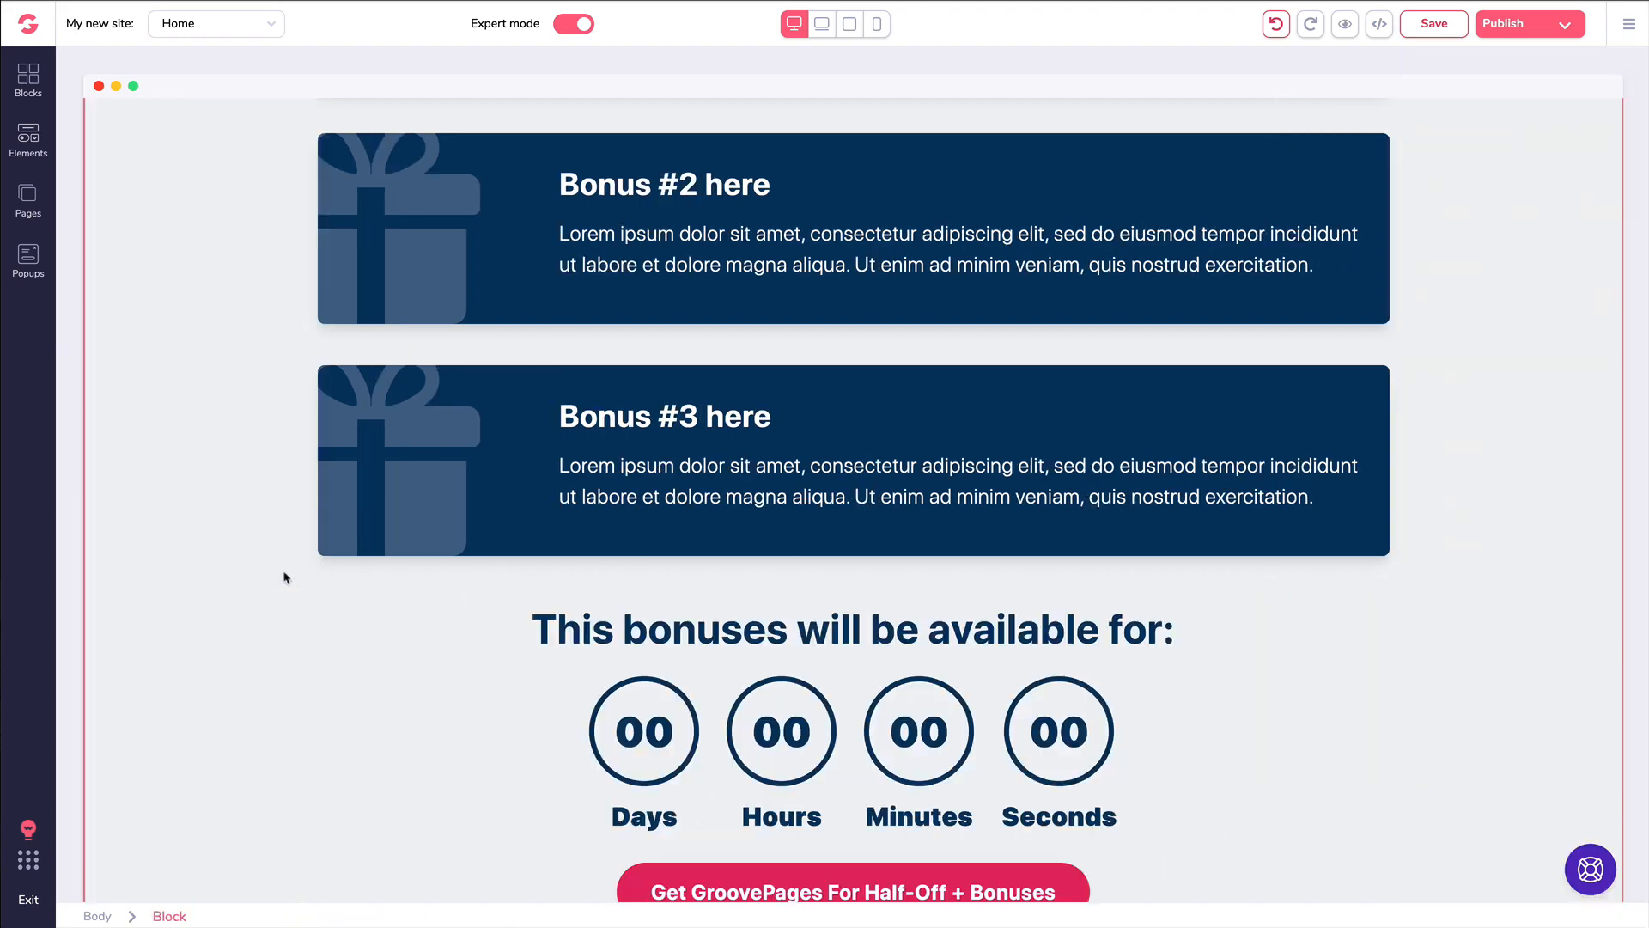
- Duplicate the "Headline right here" text-and-image block below the "Simply better" banner
{"action": "scroll", "coordinate": [578, 427], "scroll_direction": "down", "scroll_amount": 13}
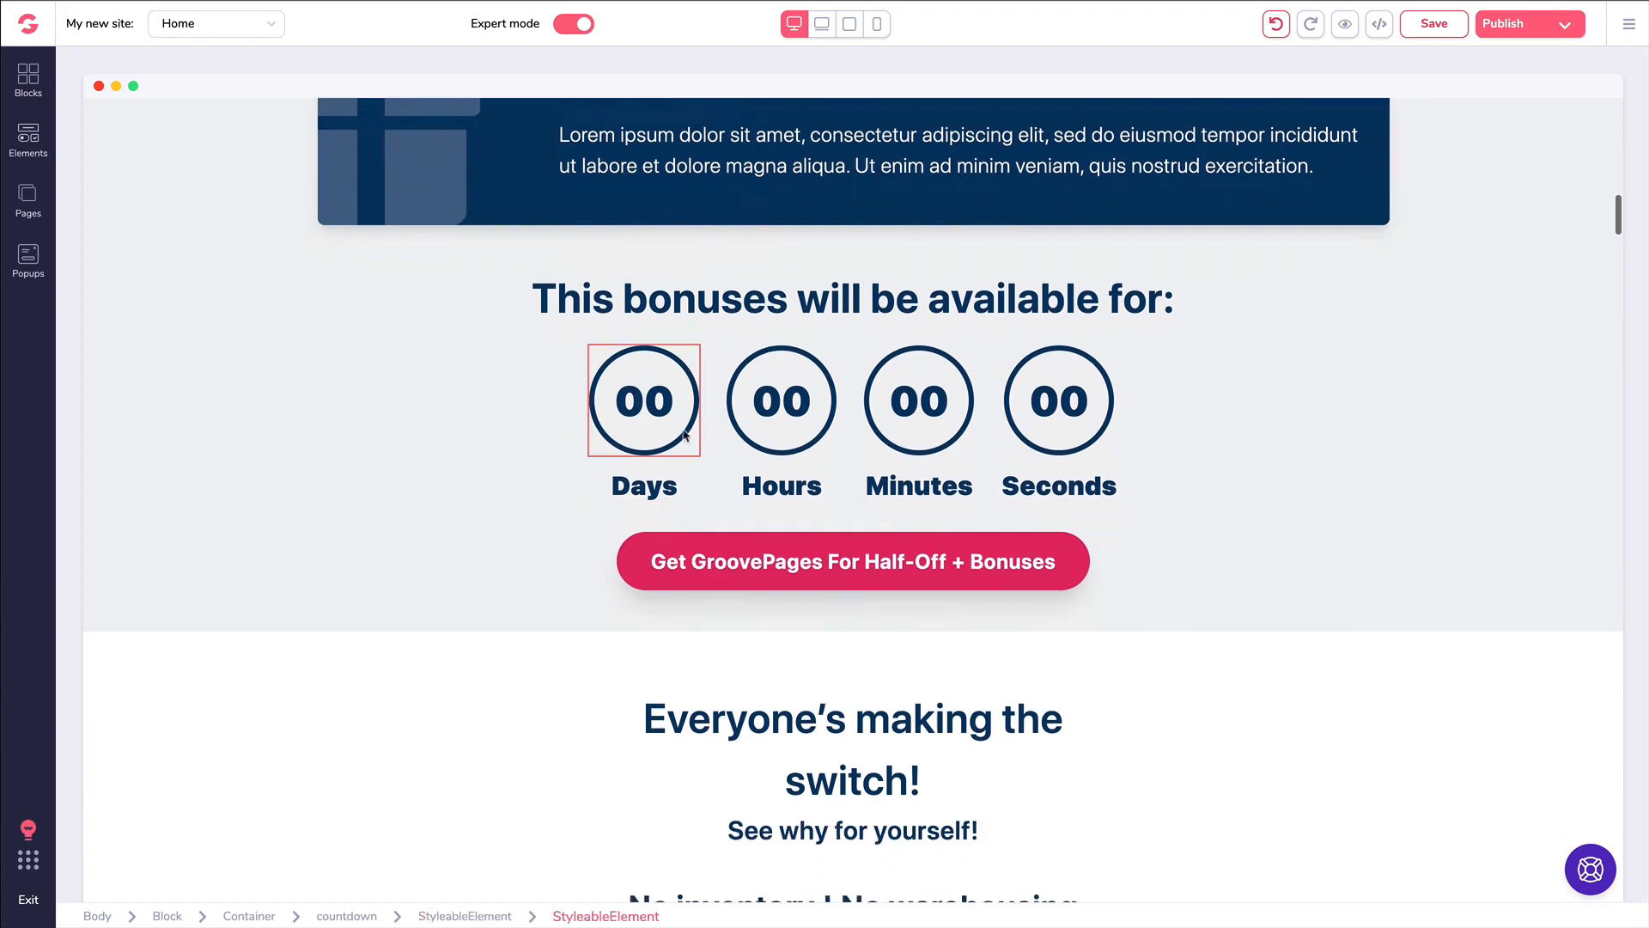
{"action": "scroll", "coordinate": [711, 453], "scroll_direction": "down", "scroll_amount": 5}
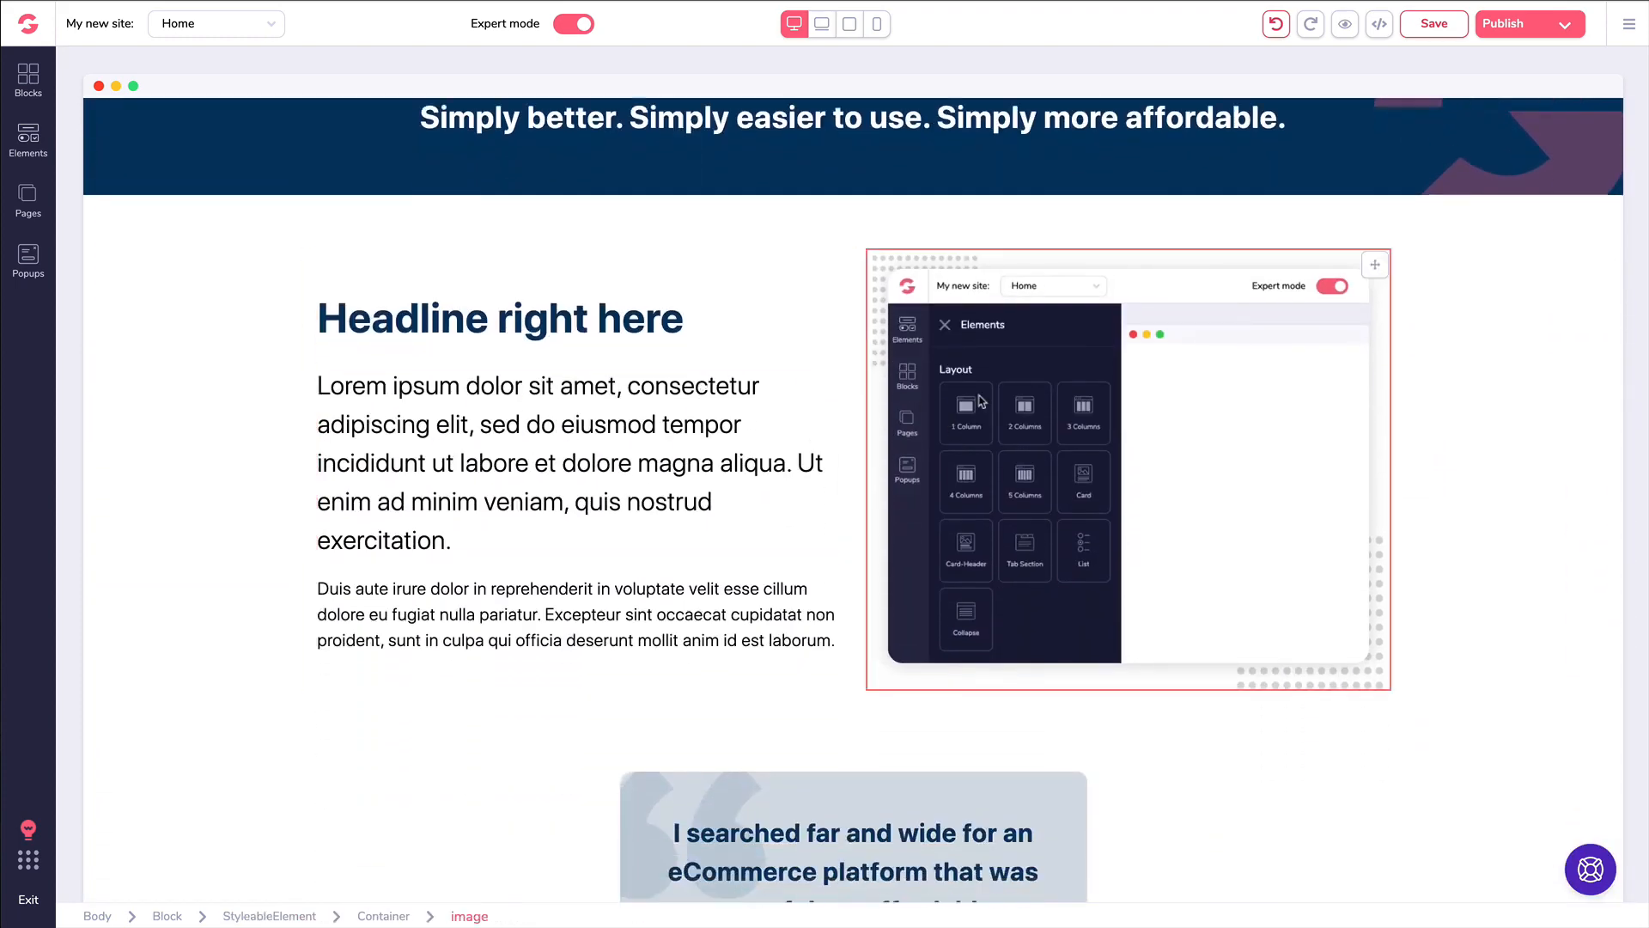
{"action": "left_click", "coordinate": [981, 402]}
{"action": "left_click", "coordinate": [335, 293]}
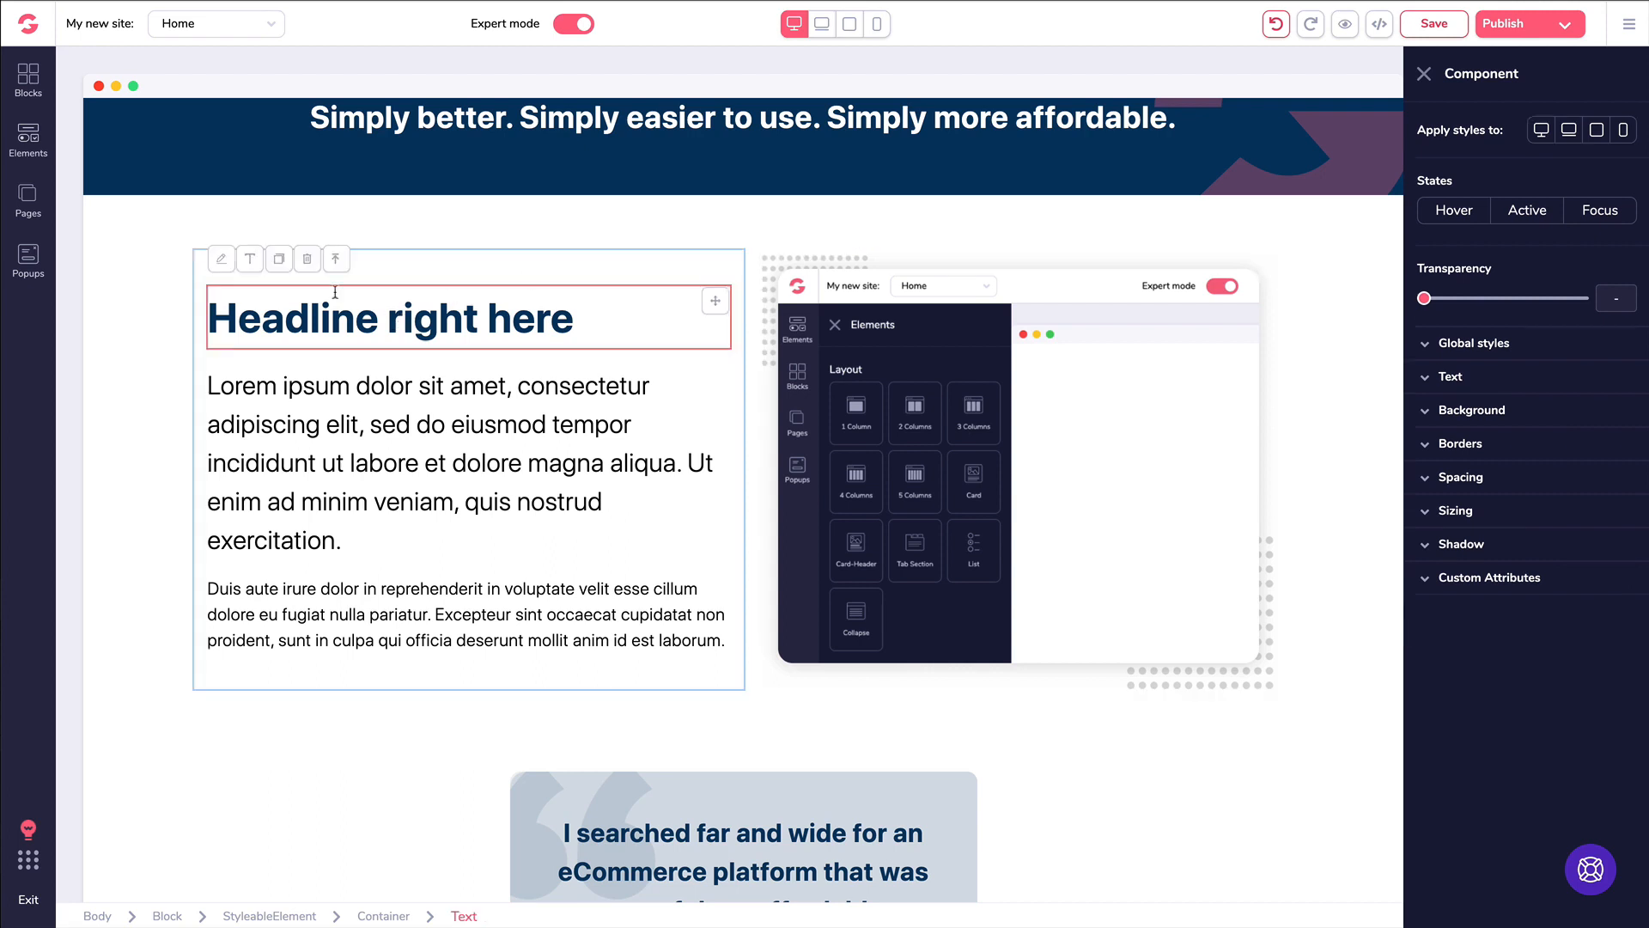
{"action": "scroll", "coordinate": [412, 462], "scroll_direction": "down", "scroll_amount": 1}
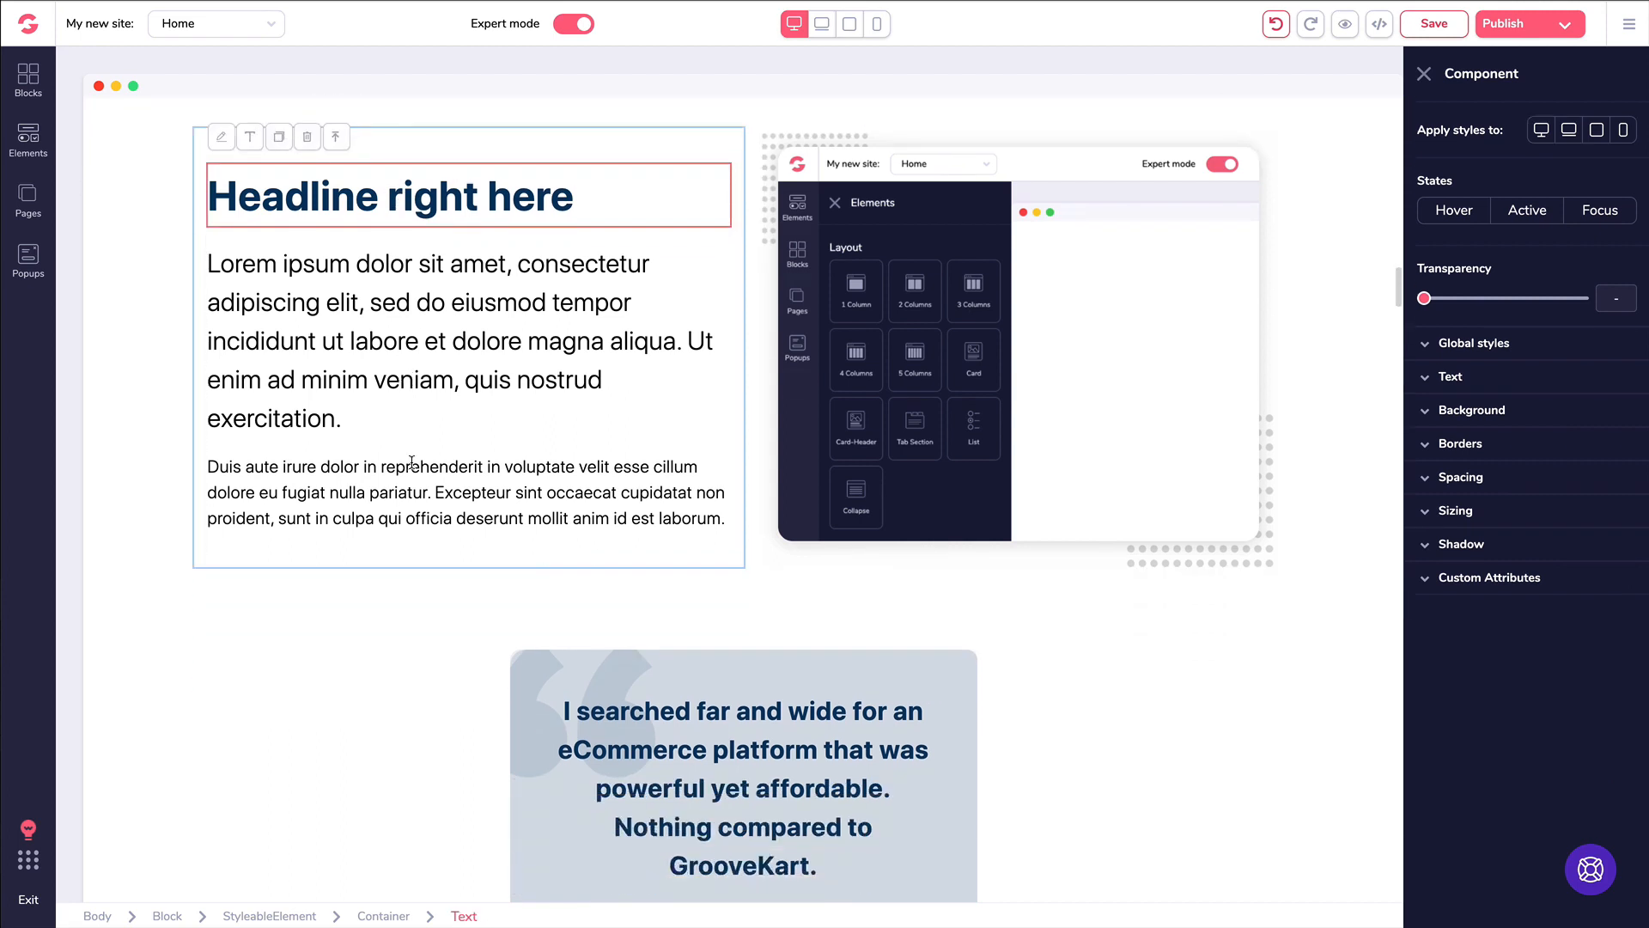
{"action": "scroll", "coordinate": [155, 383], "scroll_direction": "up", "scroll_amount": 2}
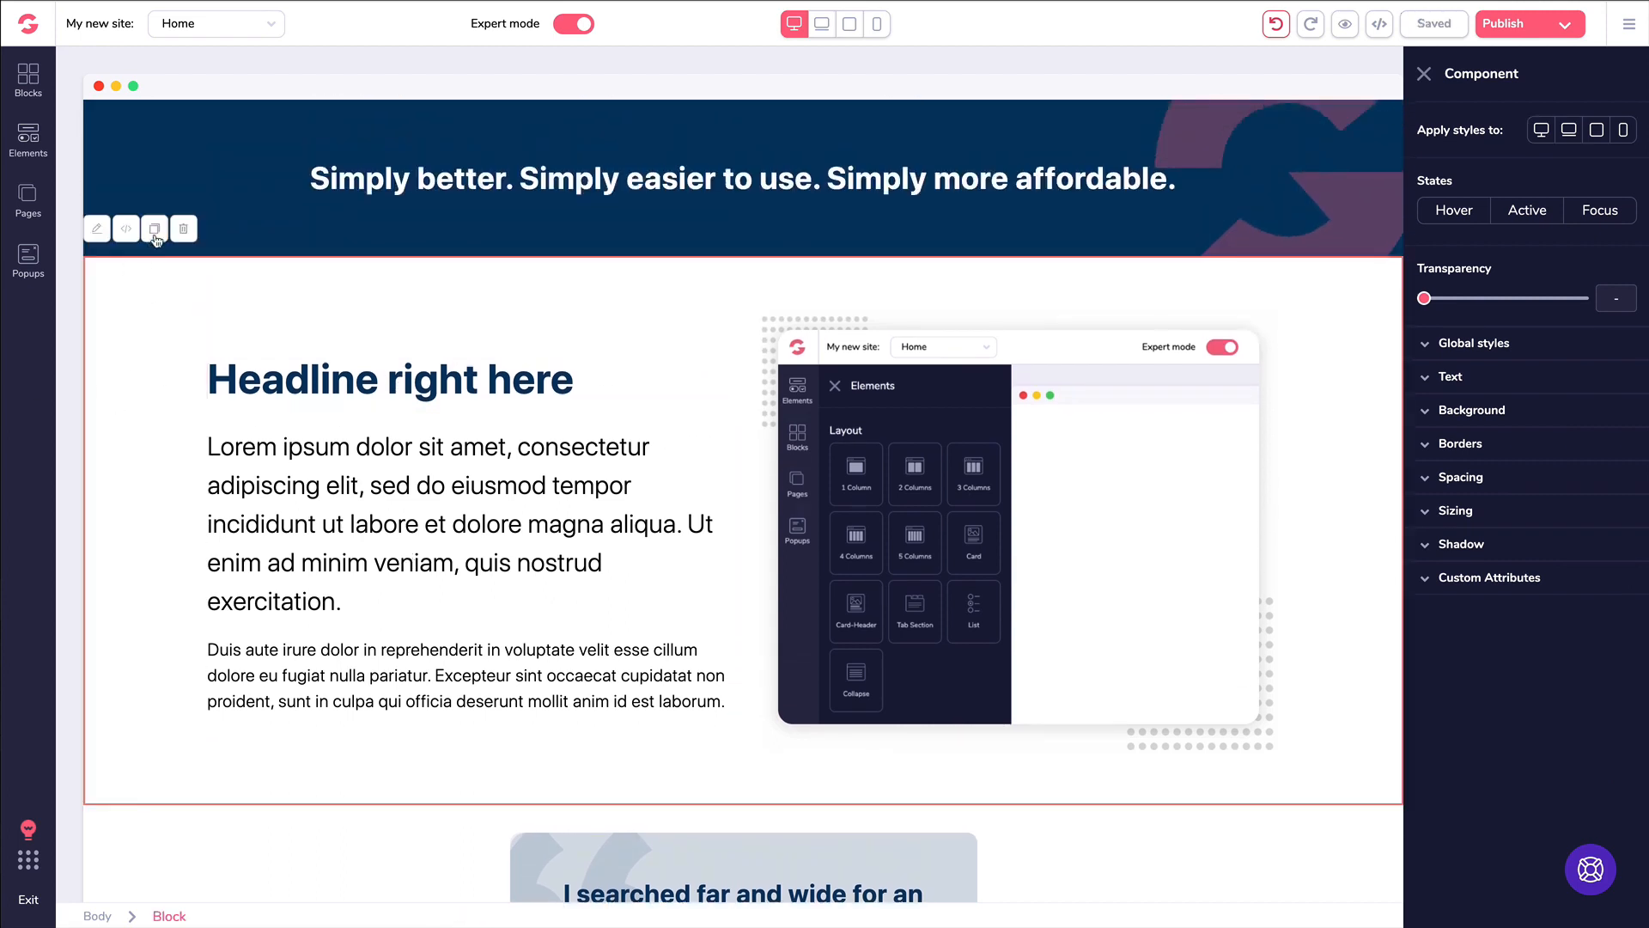
{"action": "left_click", "coordinate": [155, 234]}
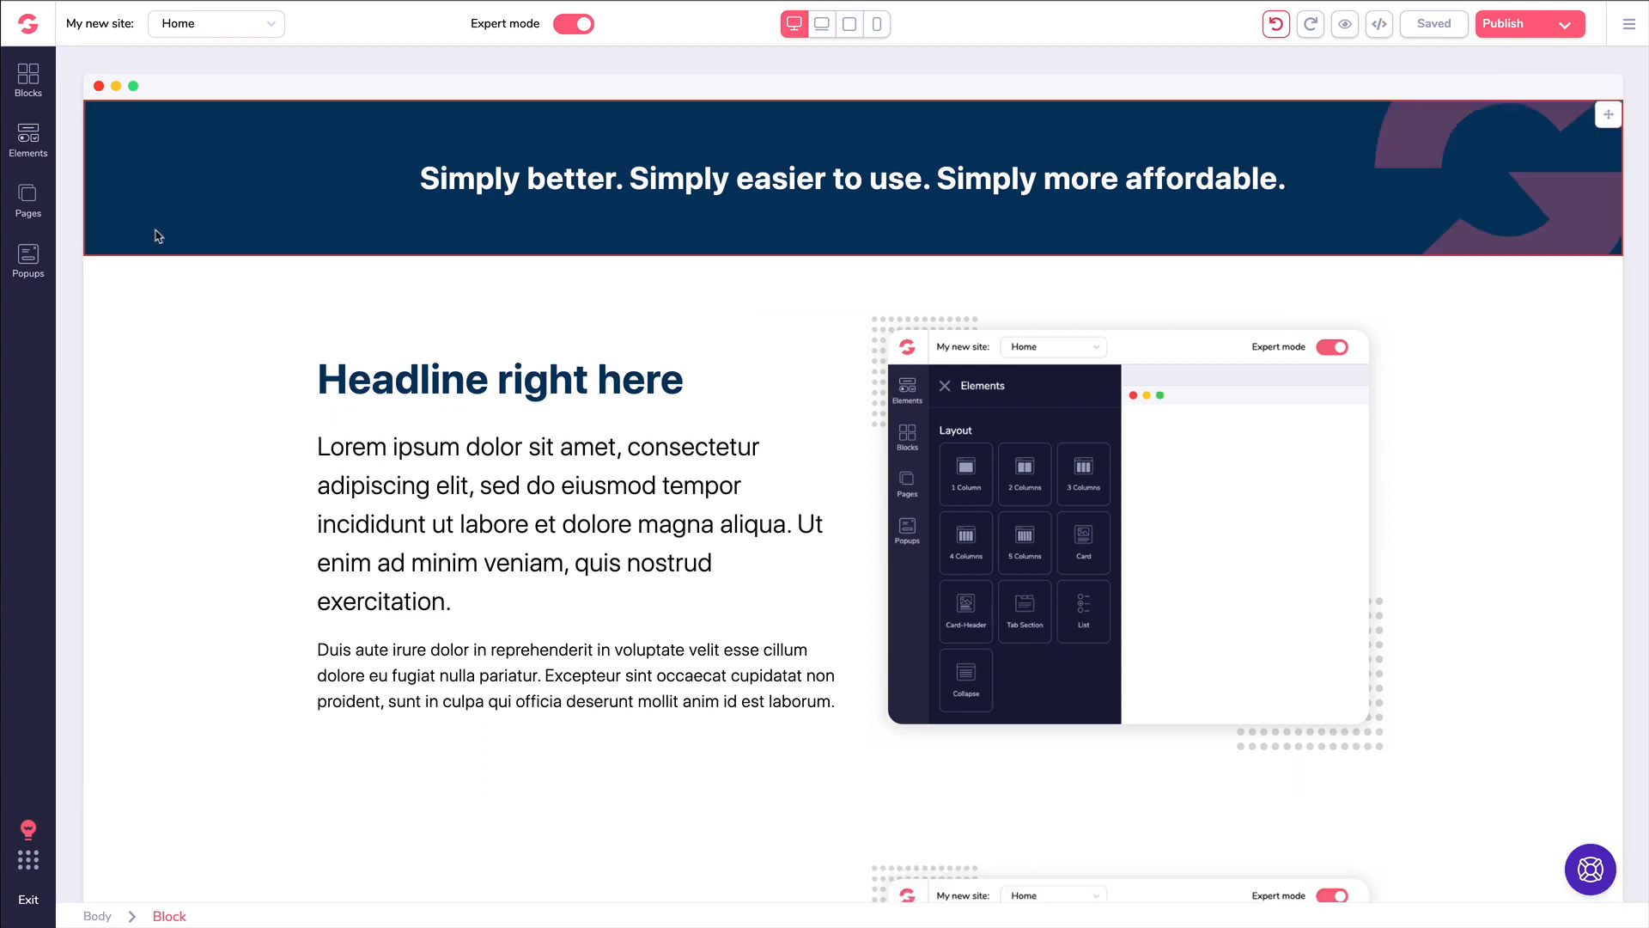
- Delete the lower copy of the "Headline right here" block above the testimonial quote
{"action": "scroll", "coordinate": [195, 269], "scroll_direction": "down", "scroll_amount": 4}
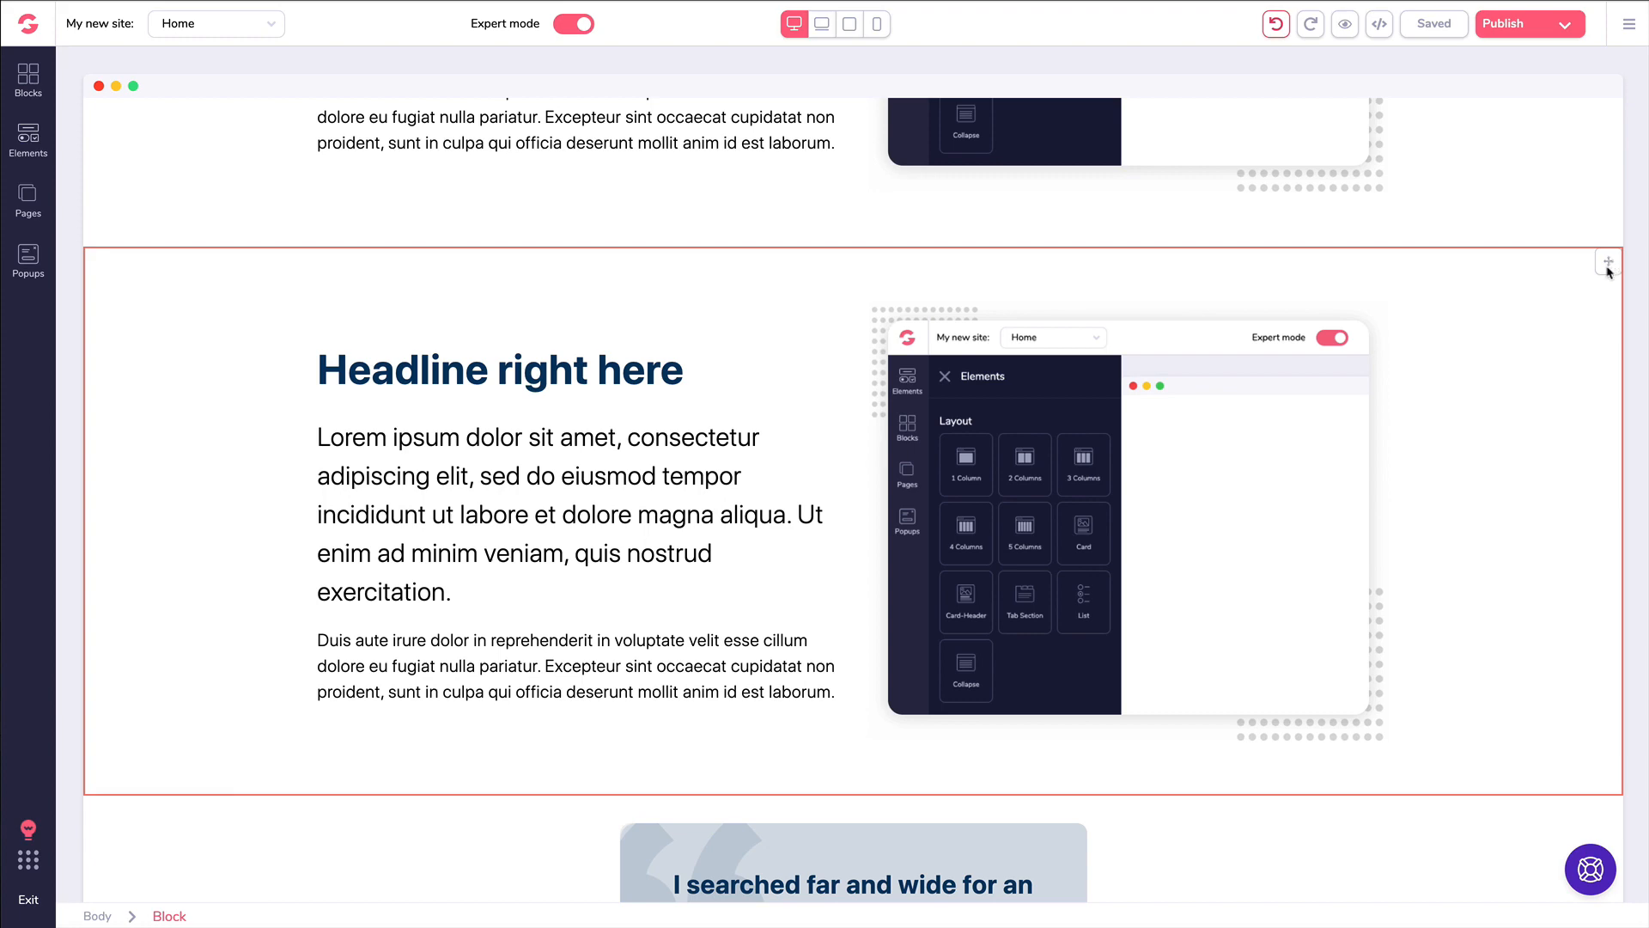
{"action": "left_click", "coordinate": [166, 295]}
{"action": "left_click", "coordinate": [188, 233]}
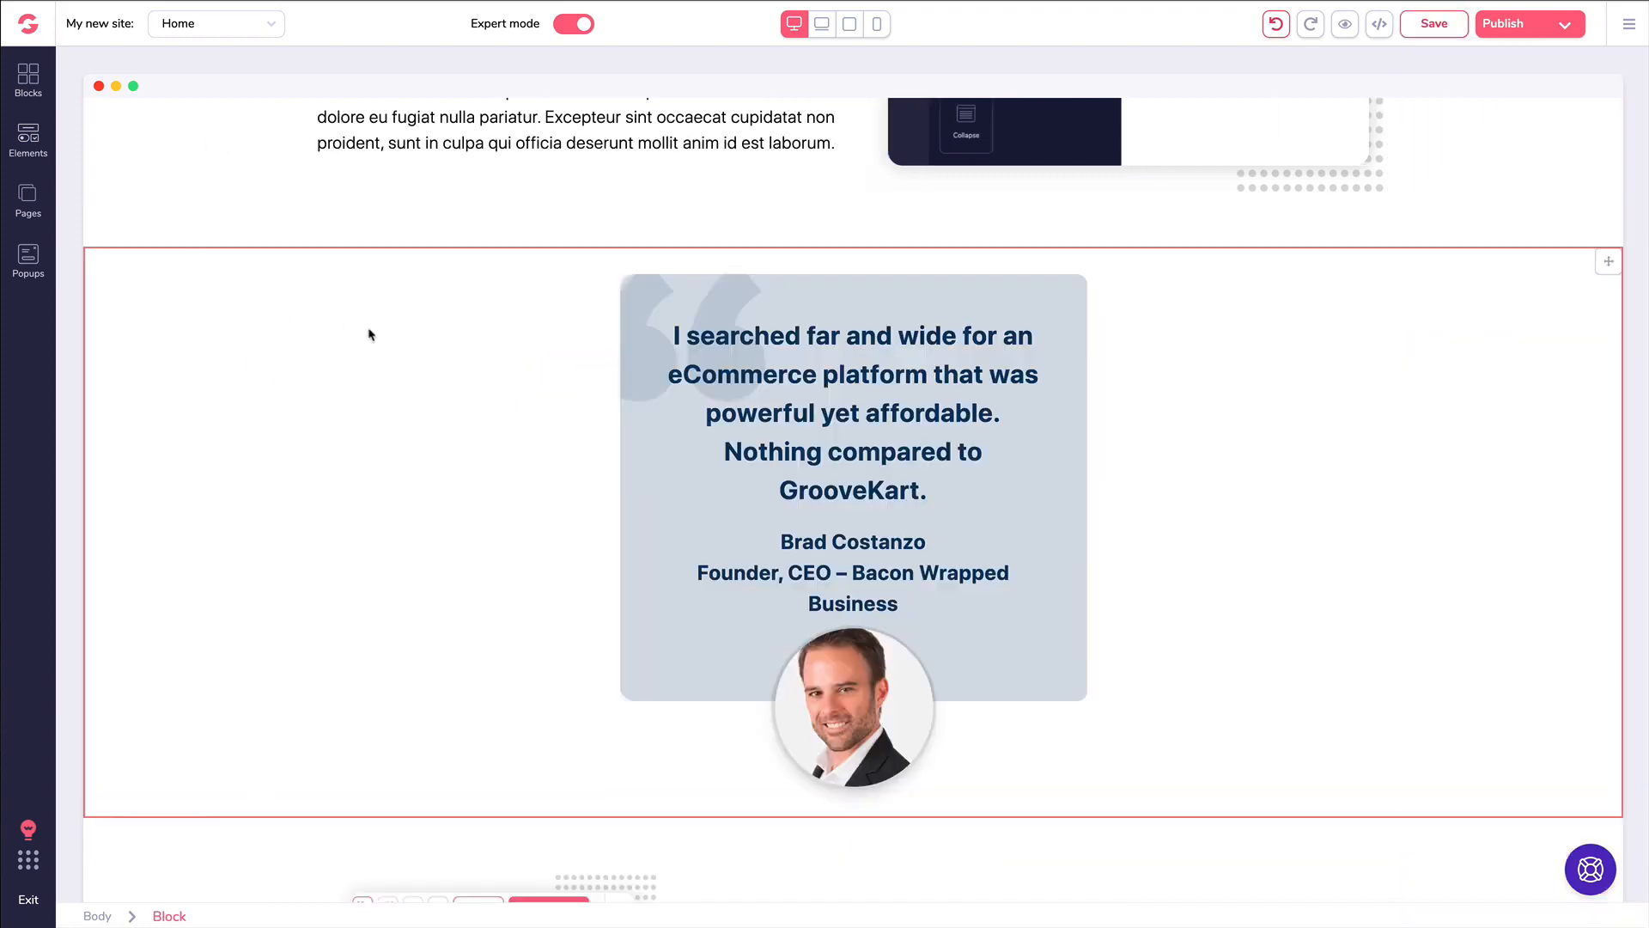
- Open the header headline "The Page & Funnel Builder Re-Invented" for inline text editing
{"action": "scroll", "coordinate": [378, 333], "scroll_direction": "up", "scroll_amount": 20}
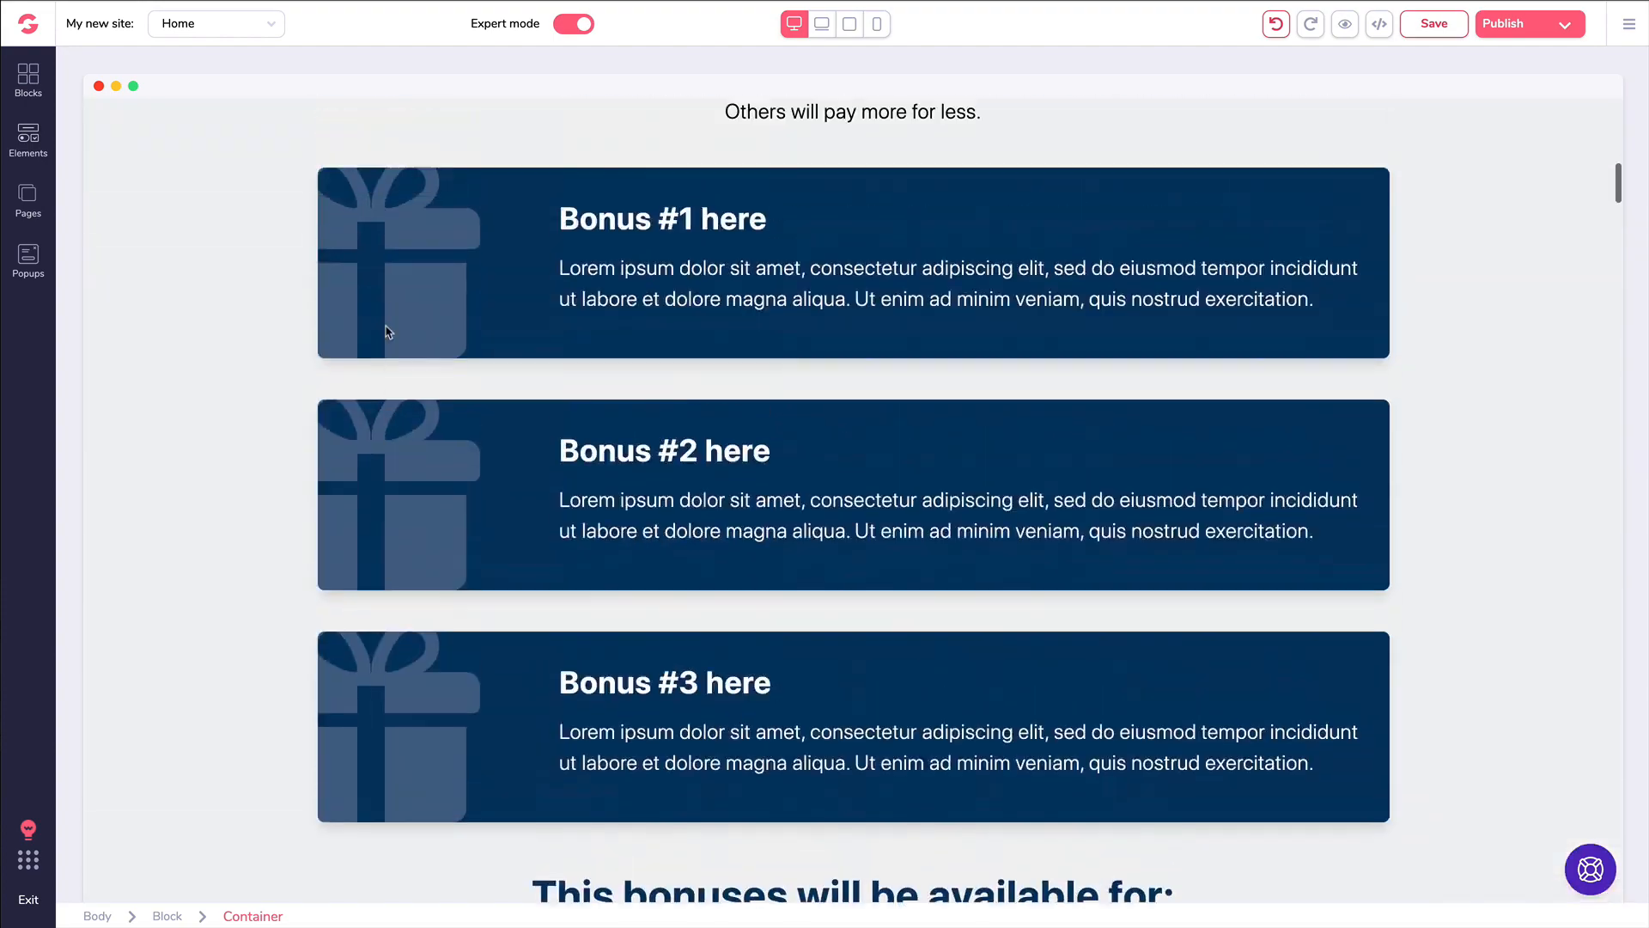
{"action": "scroll", "coordinate": [386, 332], "scroll_direction": "up", "scroll_amount": 15}
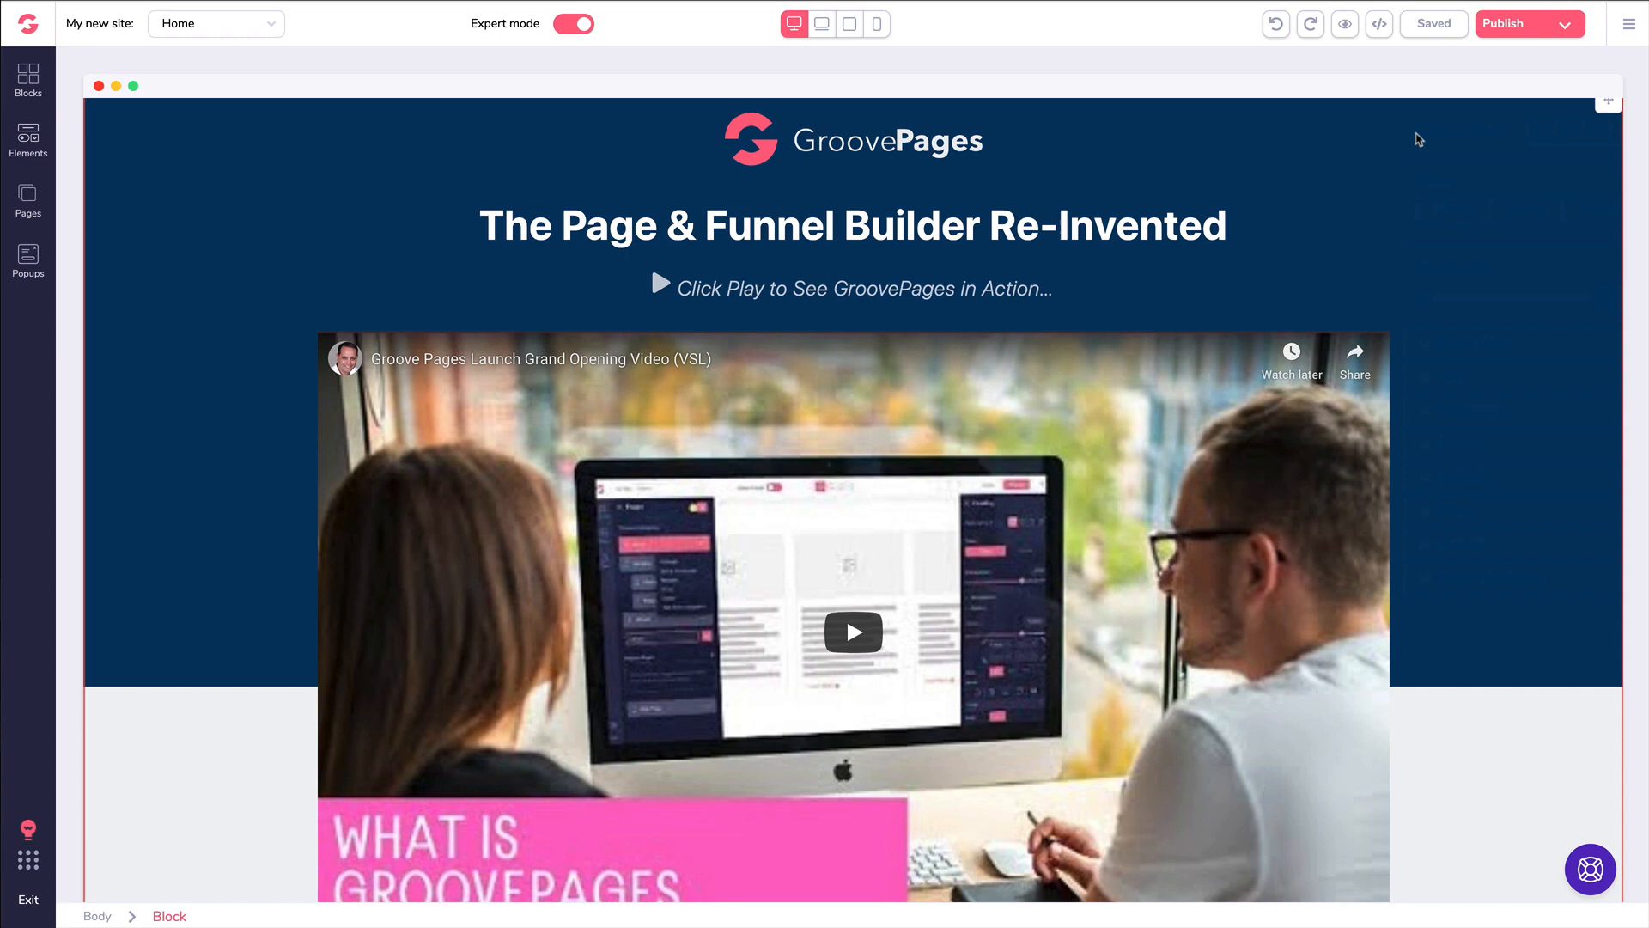
{"action": "left_click", "coordinate": [1344, 136]}
{"action": "left_click", "coordinate": [666, 221]}
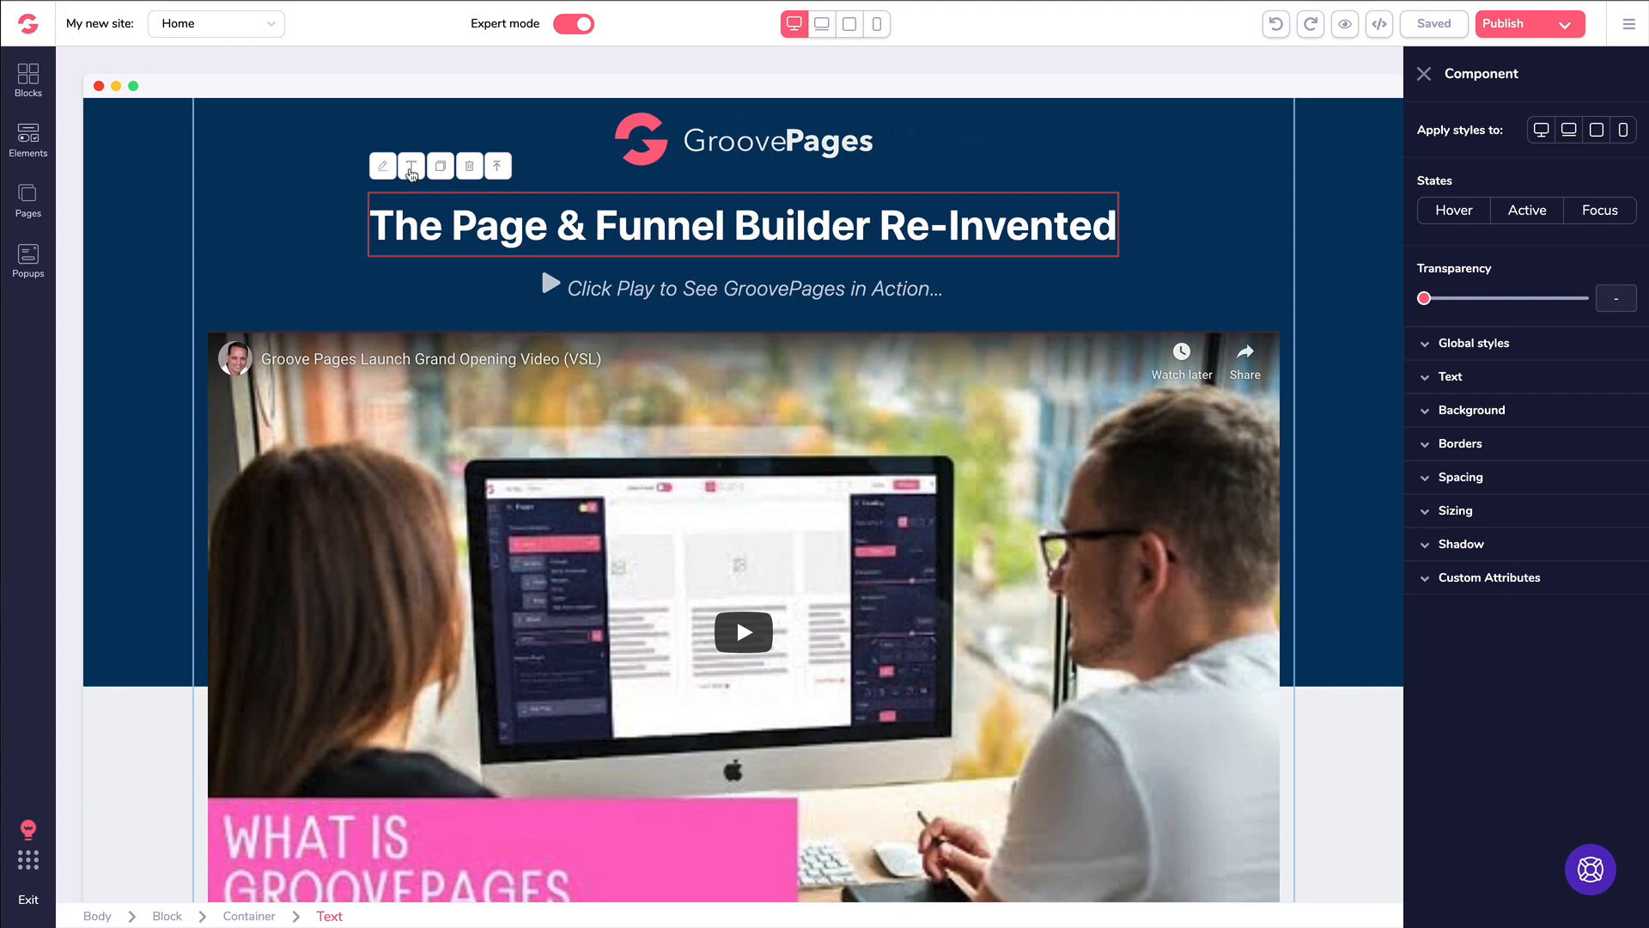
{"action": "left_click", "coordinate": [411, 168]}
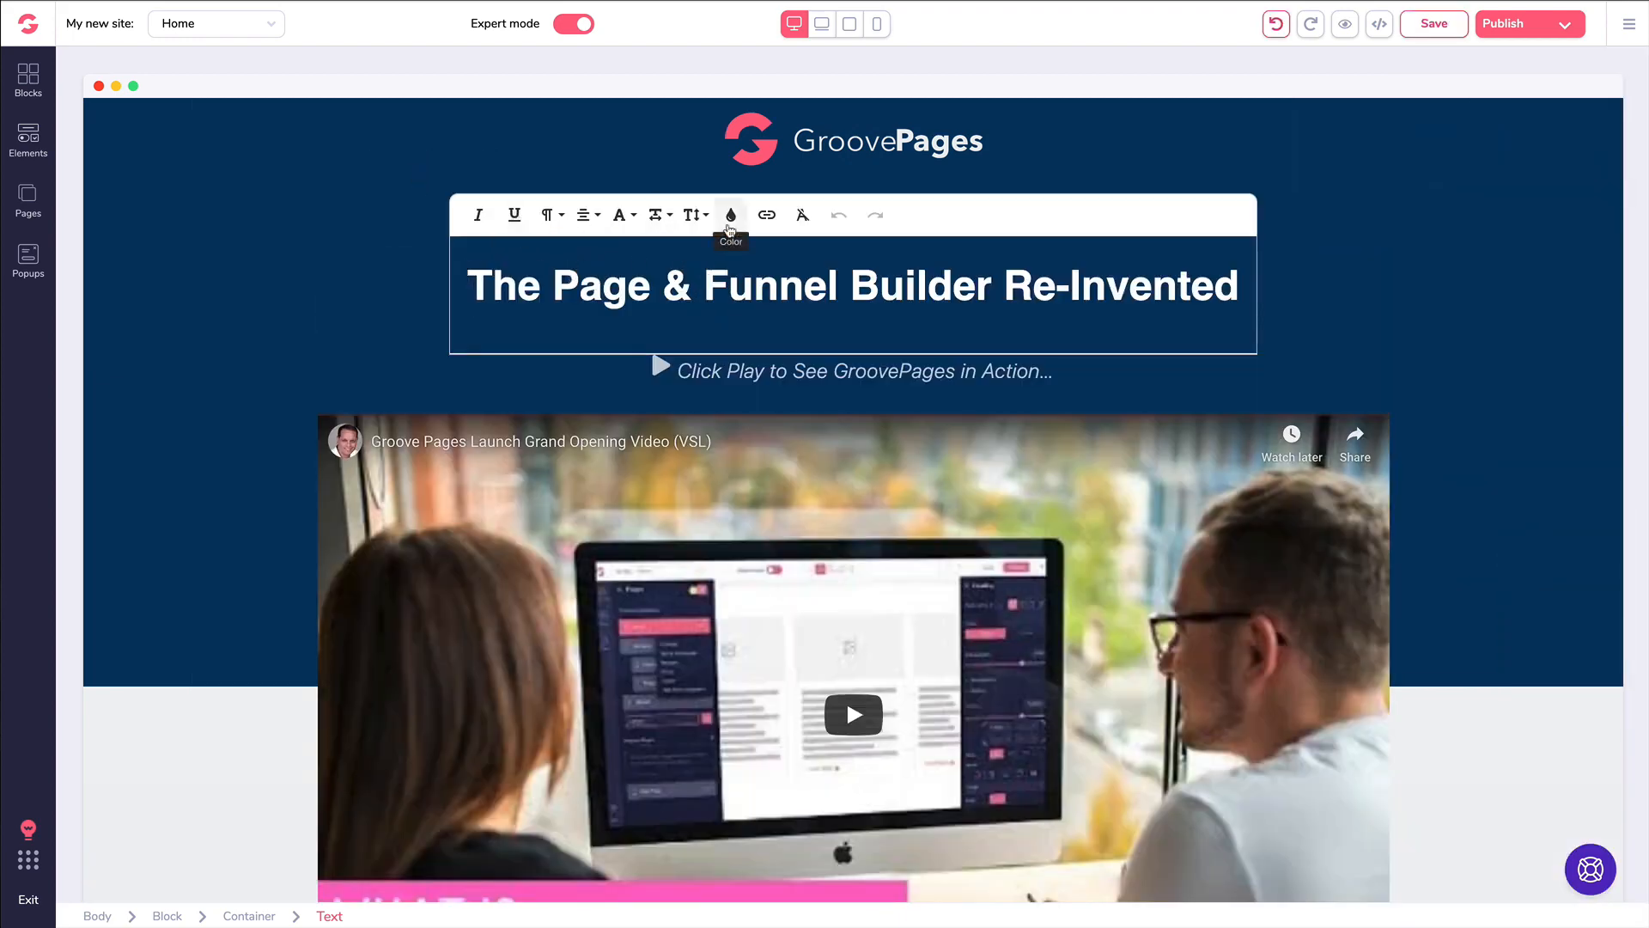
- Examine the text colour, background colour and font choices offered for the header headline
{"action": "left_click", "coordinate": [731, 214]}
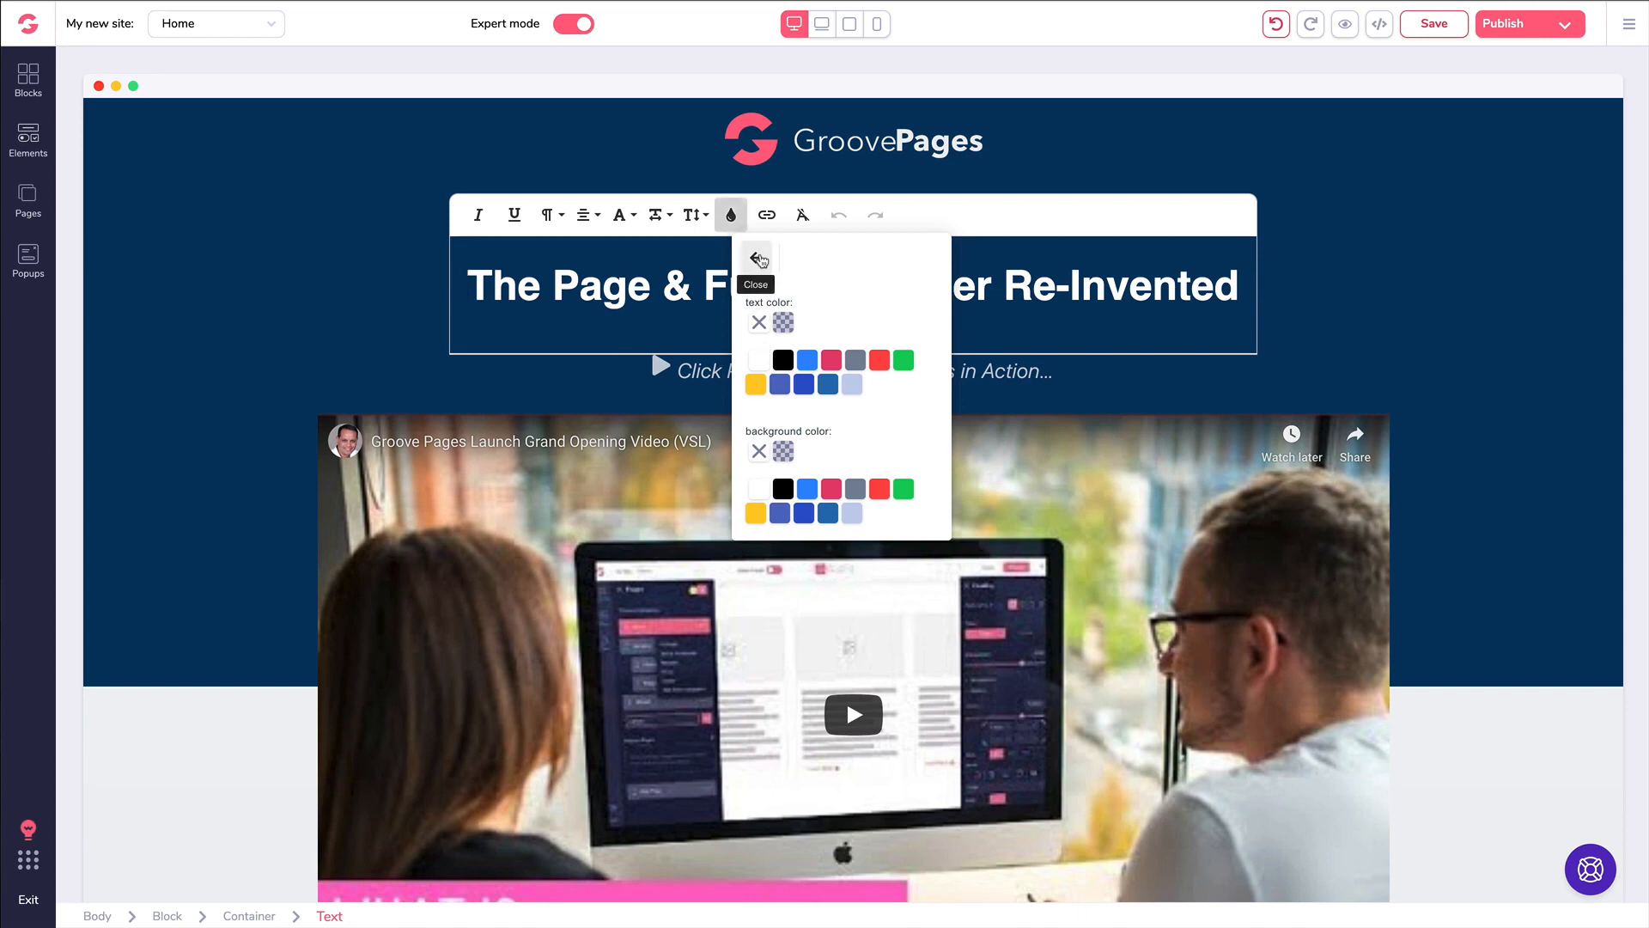
{"action": "left_click", "coordinate": [756, 258]}
{"action": "left_click", "coordinate": [700, 217]}
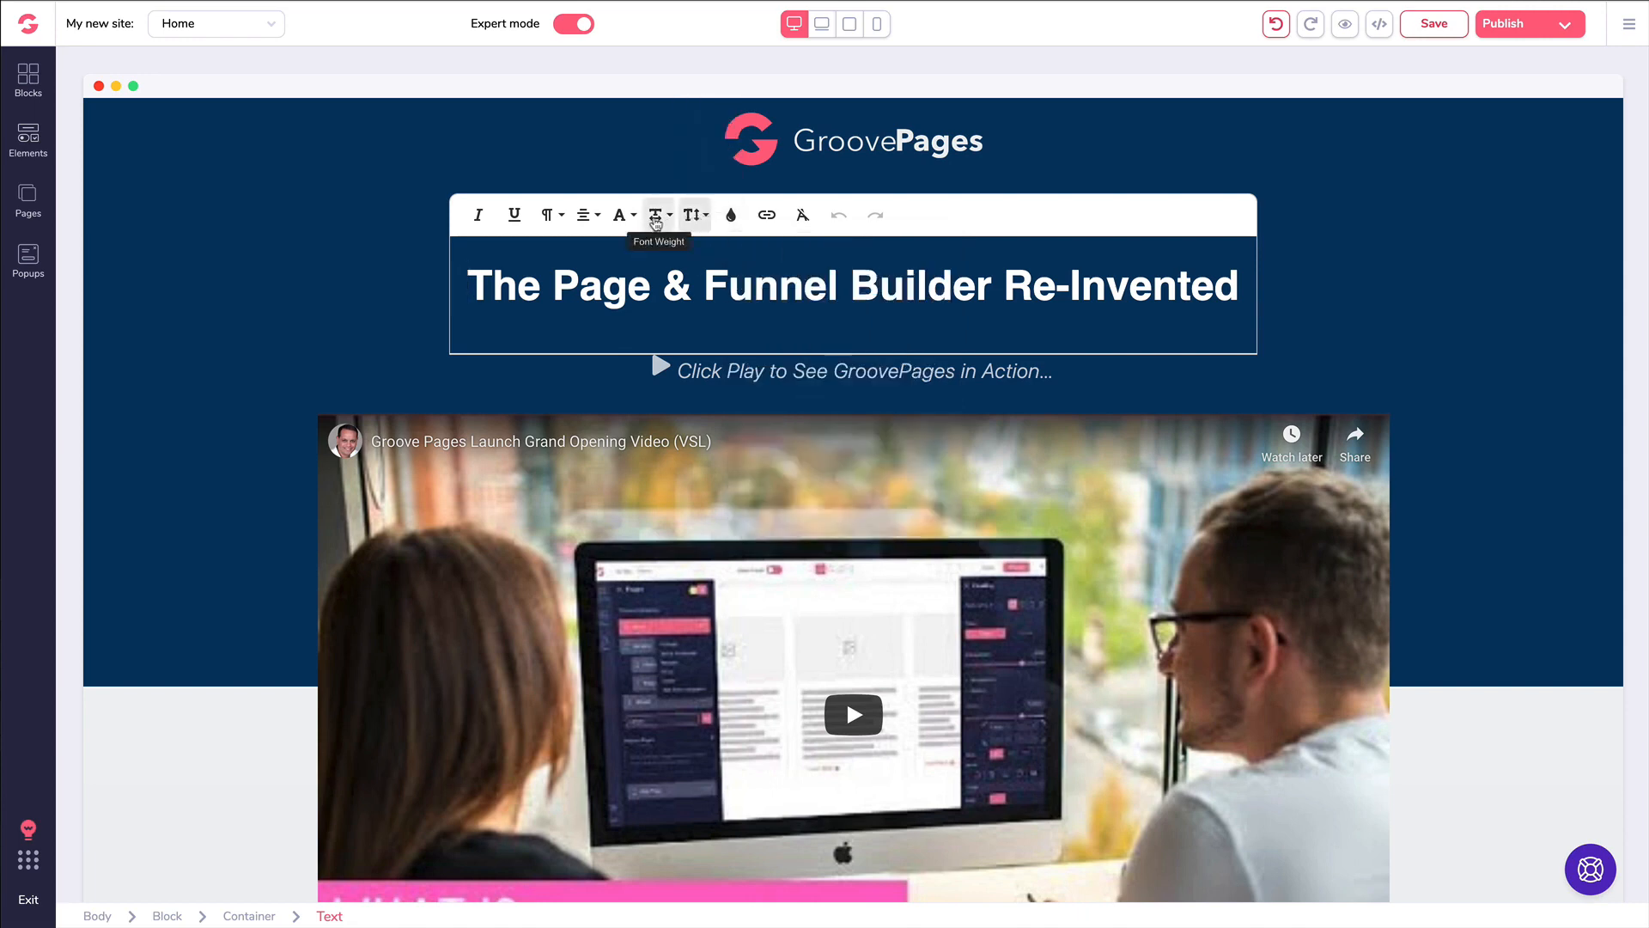
{"action": "left_click", "coordinate": [619, 215]}
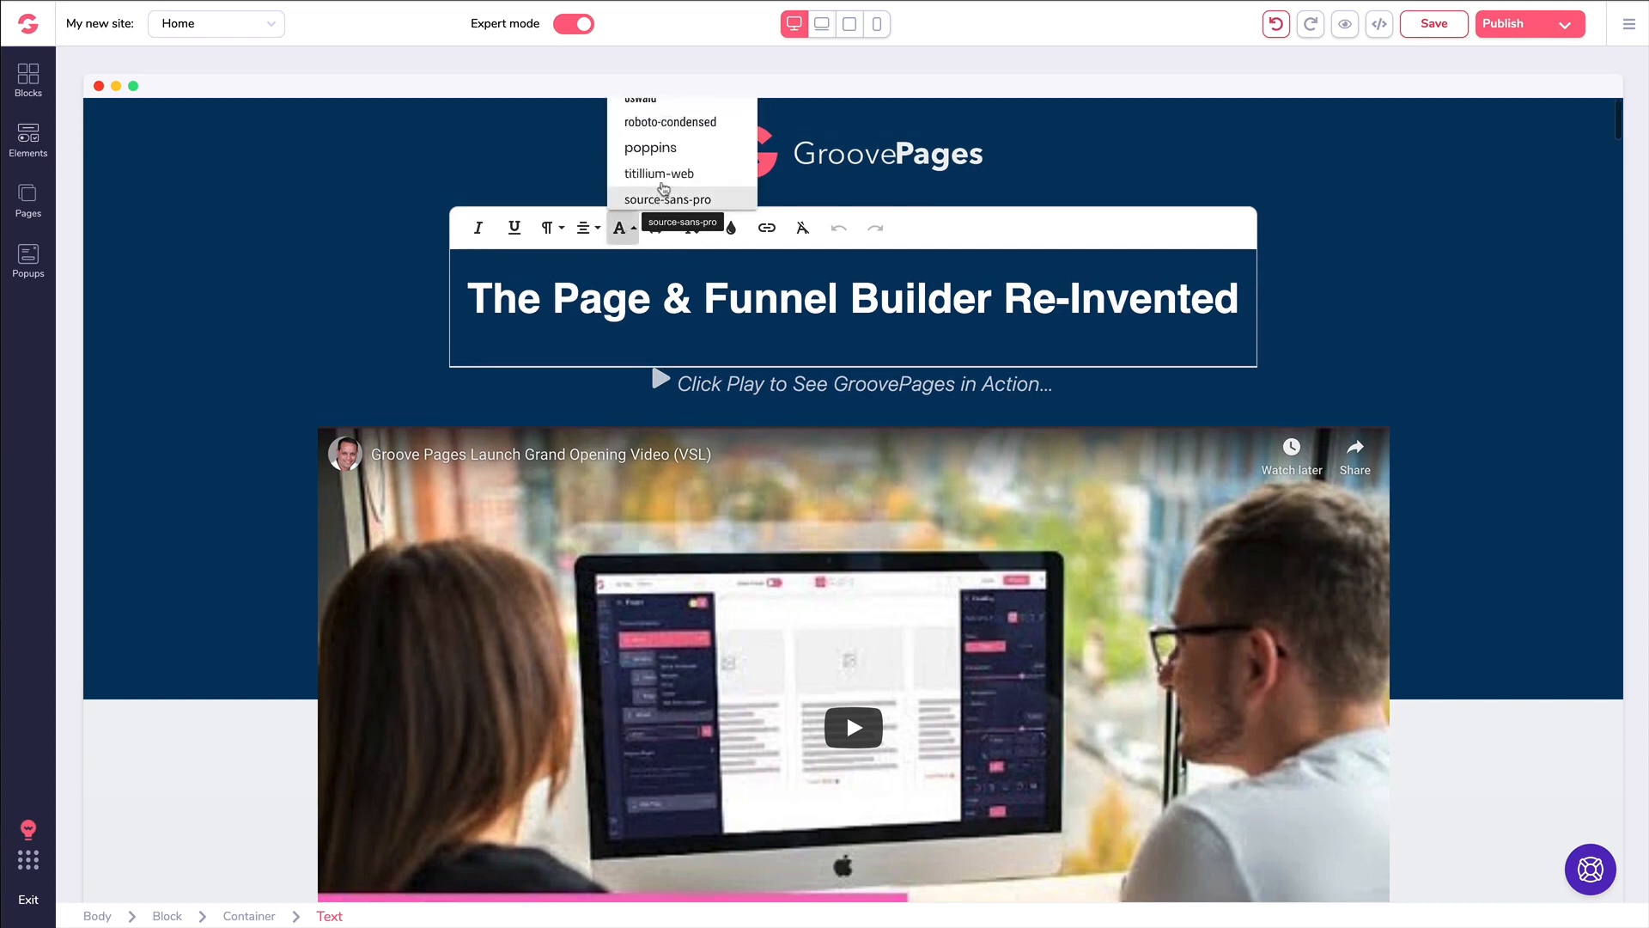
{"action": "scroll", "coordinate": [665, 184], "scroll_direction": "down", "scroll_amount": 2}
{"action": "scroll", "coordinate": [663, 188], "scroll_direction": "up", "scroll_amount": 2}
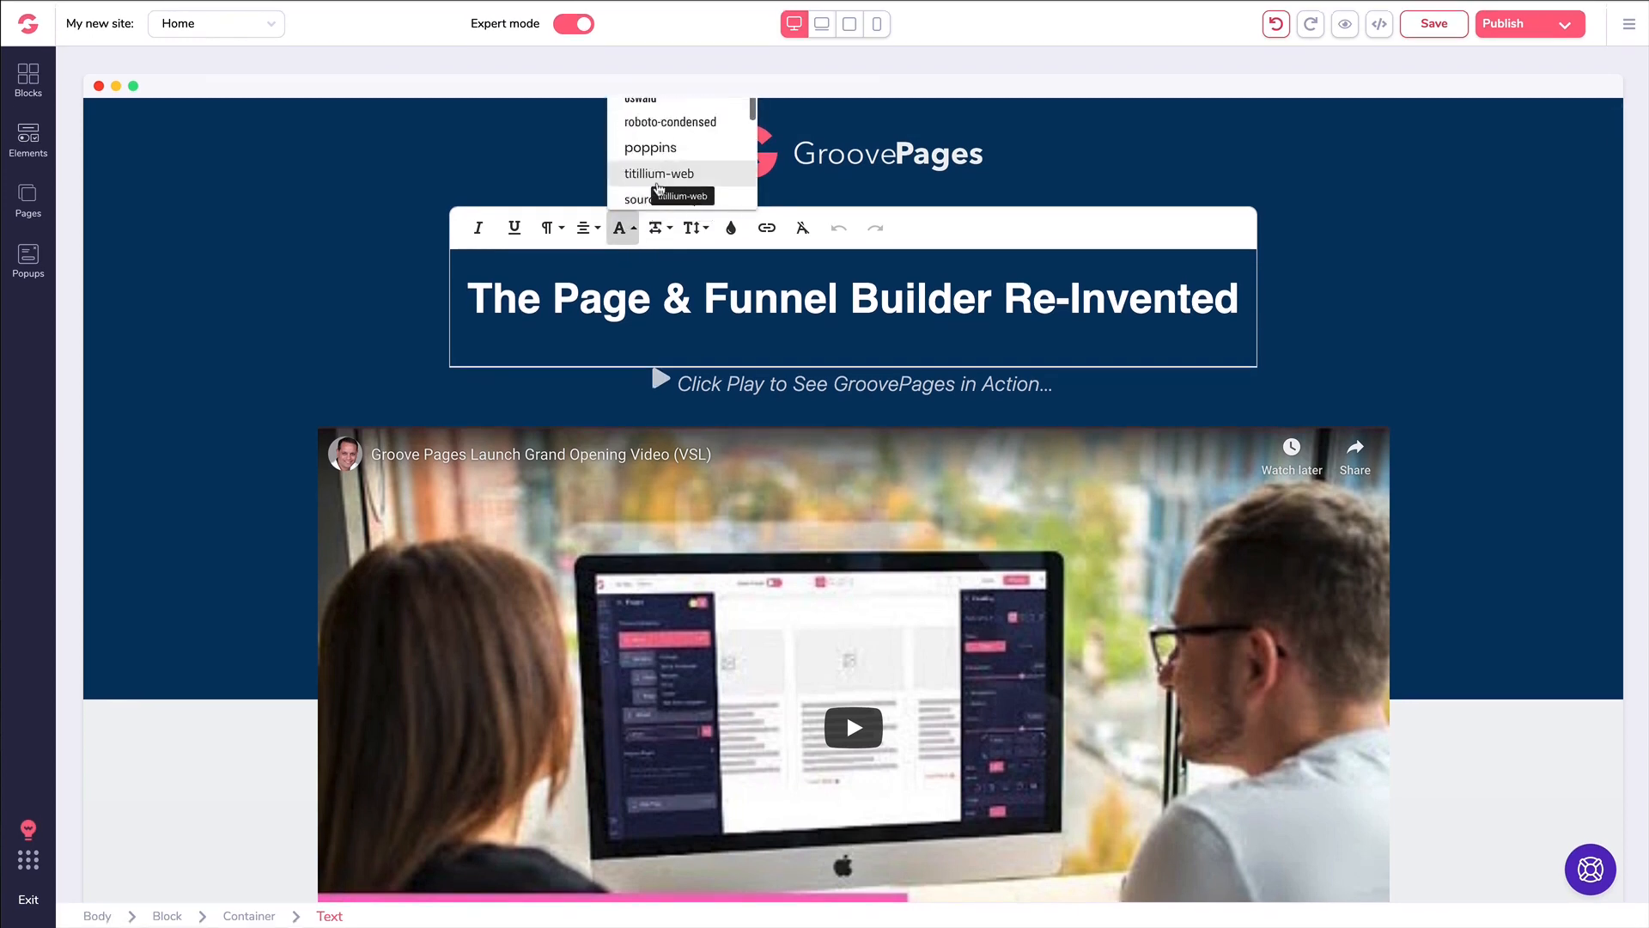
{"action": "left_click", "coordinate": [659, 182]}
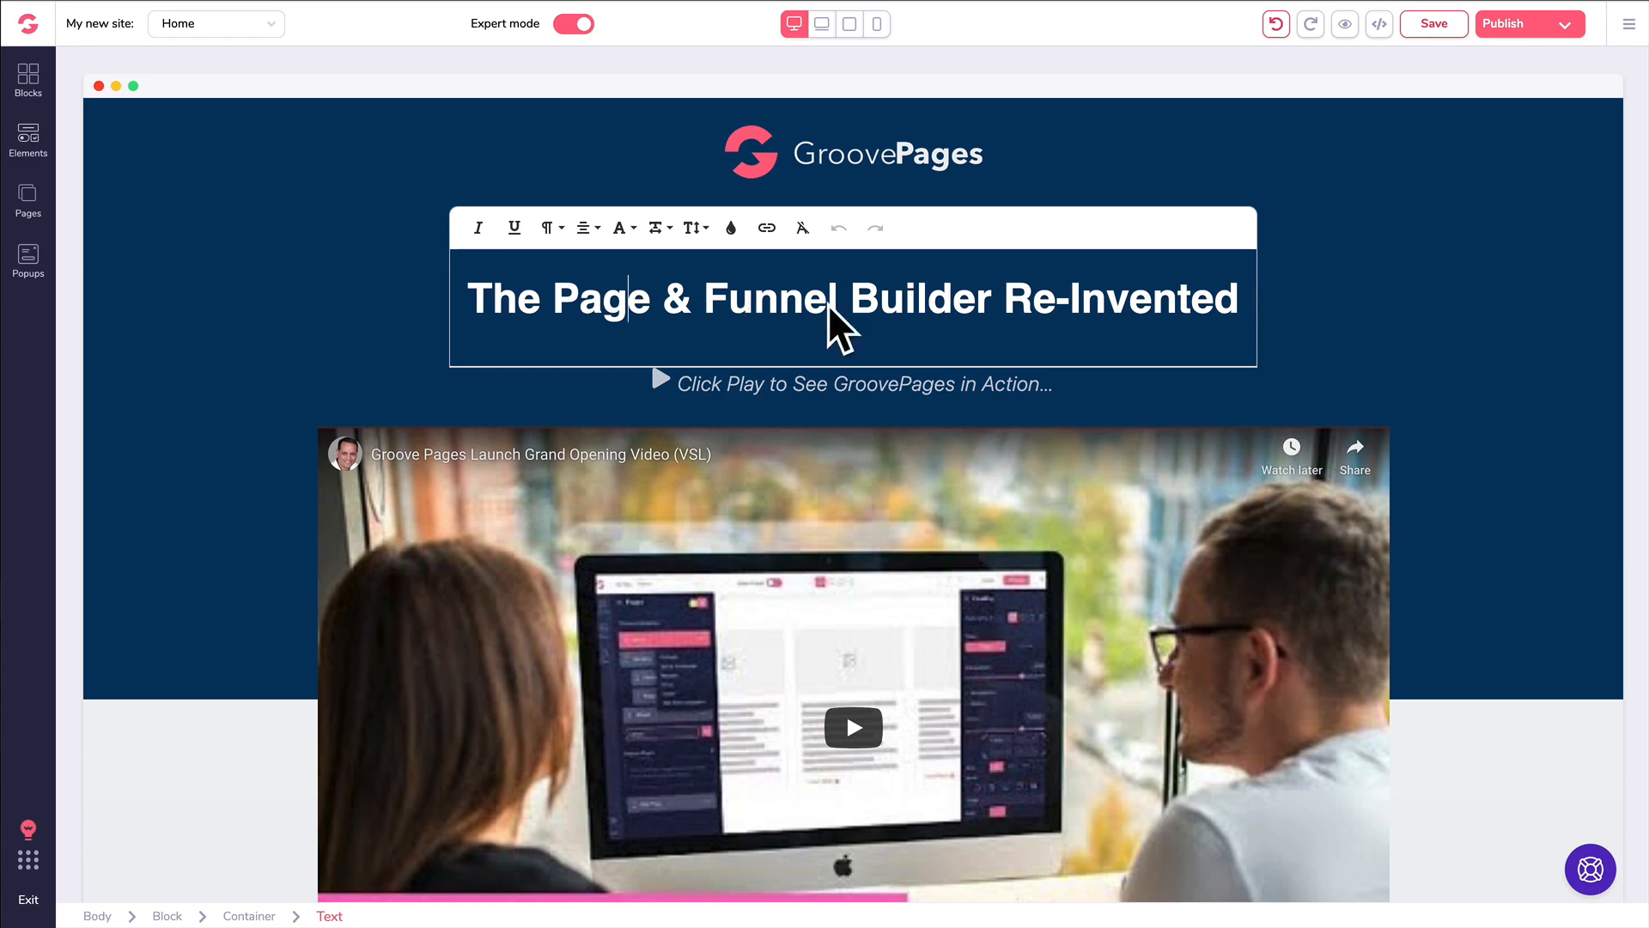
- Replace the word "Funnel" in the header headline with "Hello World"
{"action": "left_click_drag", "start_coordinate": [842, 303], "coordinate": [710, 302]}
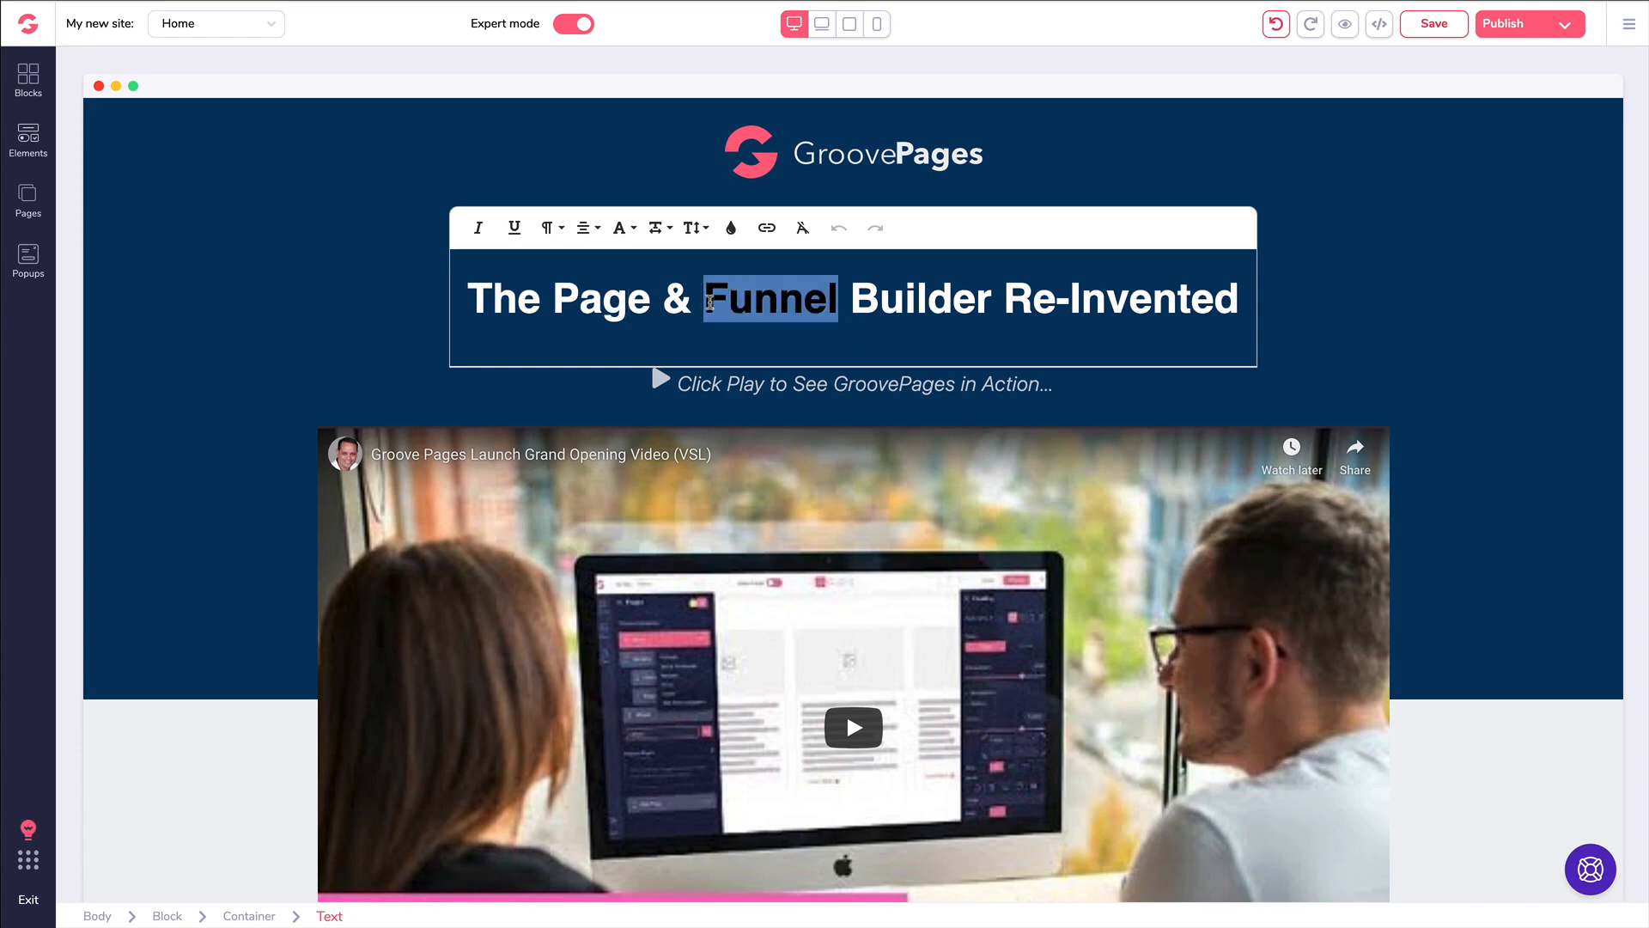
{"action": "type", "text": "Hellow"}
{"action": "key", "text": "BackSpace"}
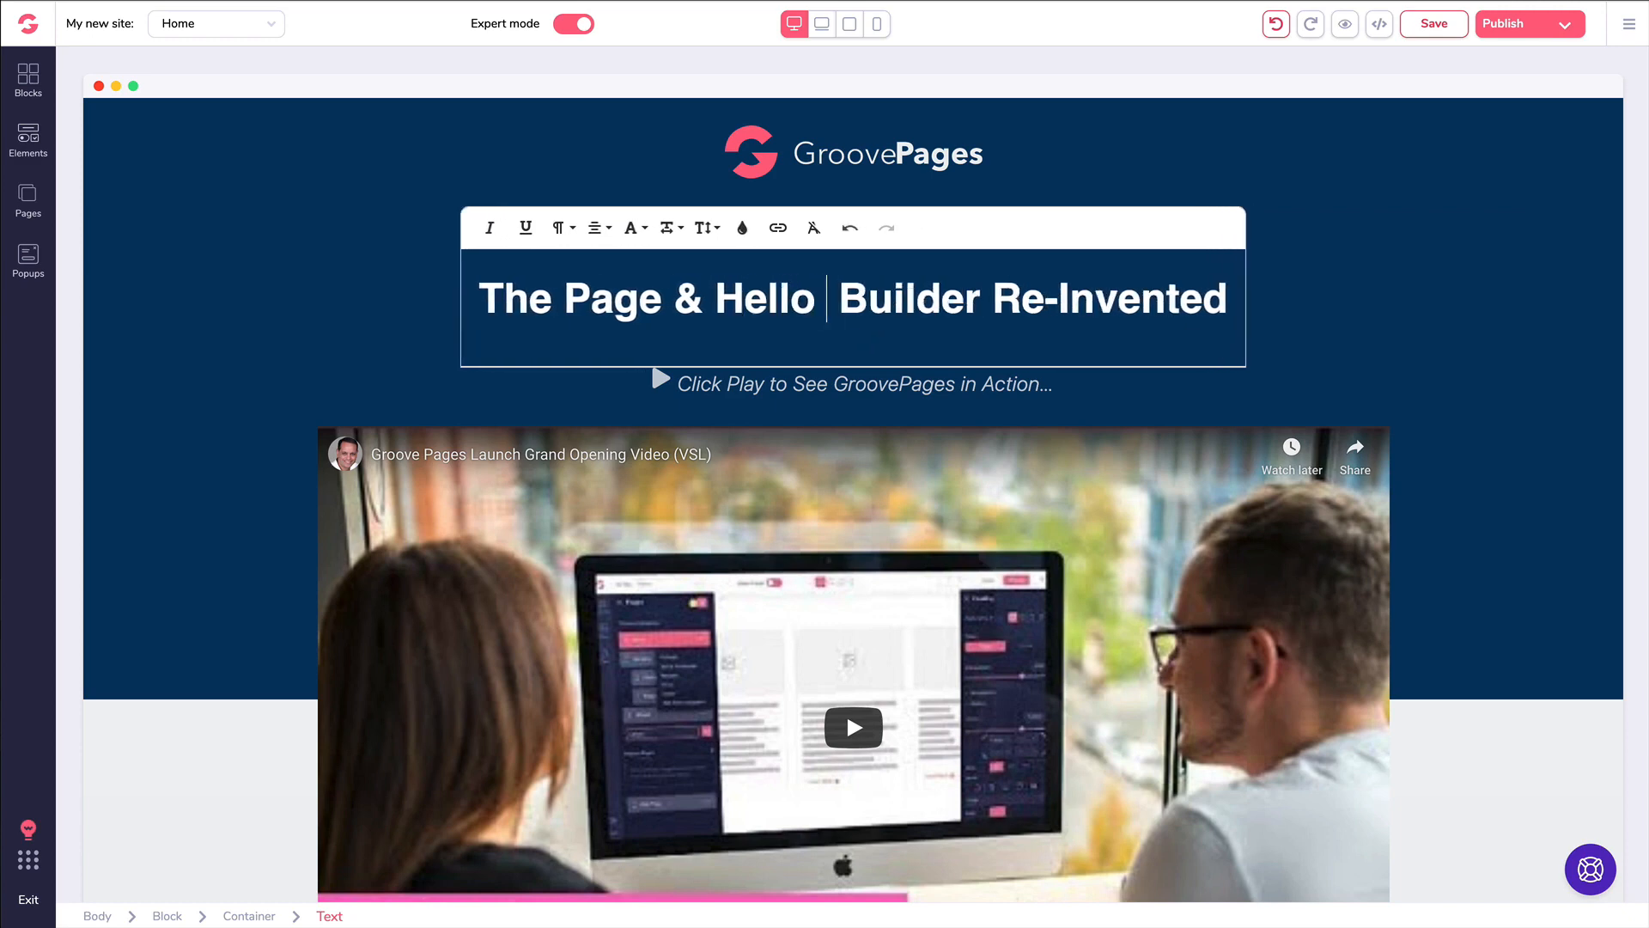
{"action": "type", "text": "World"}
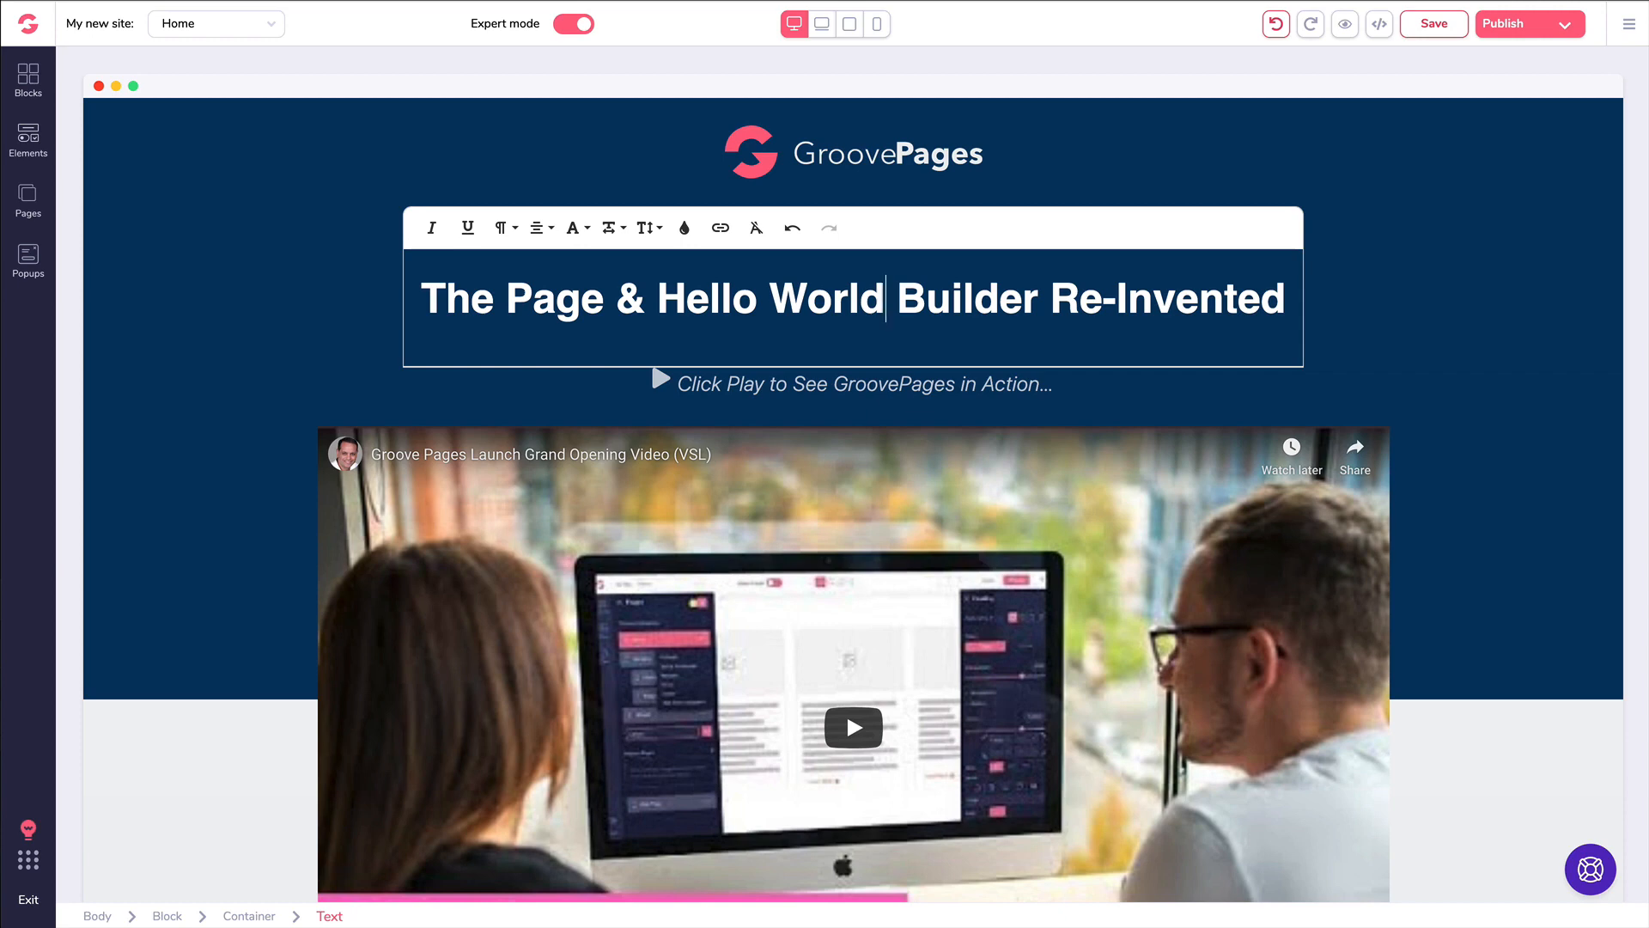
- Undo the "Hello World" wording change in the header headline
{"action": "key", "text": "ctrl+z"}
{"action": "key", "text": "ctrl+z"}
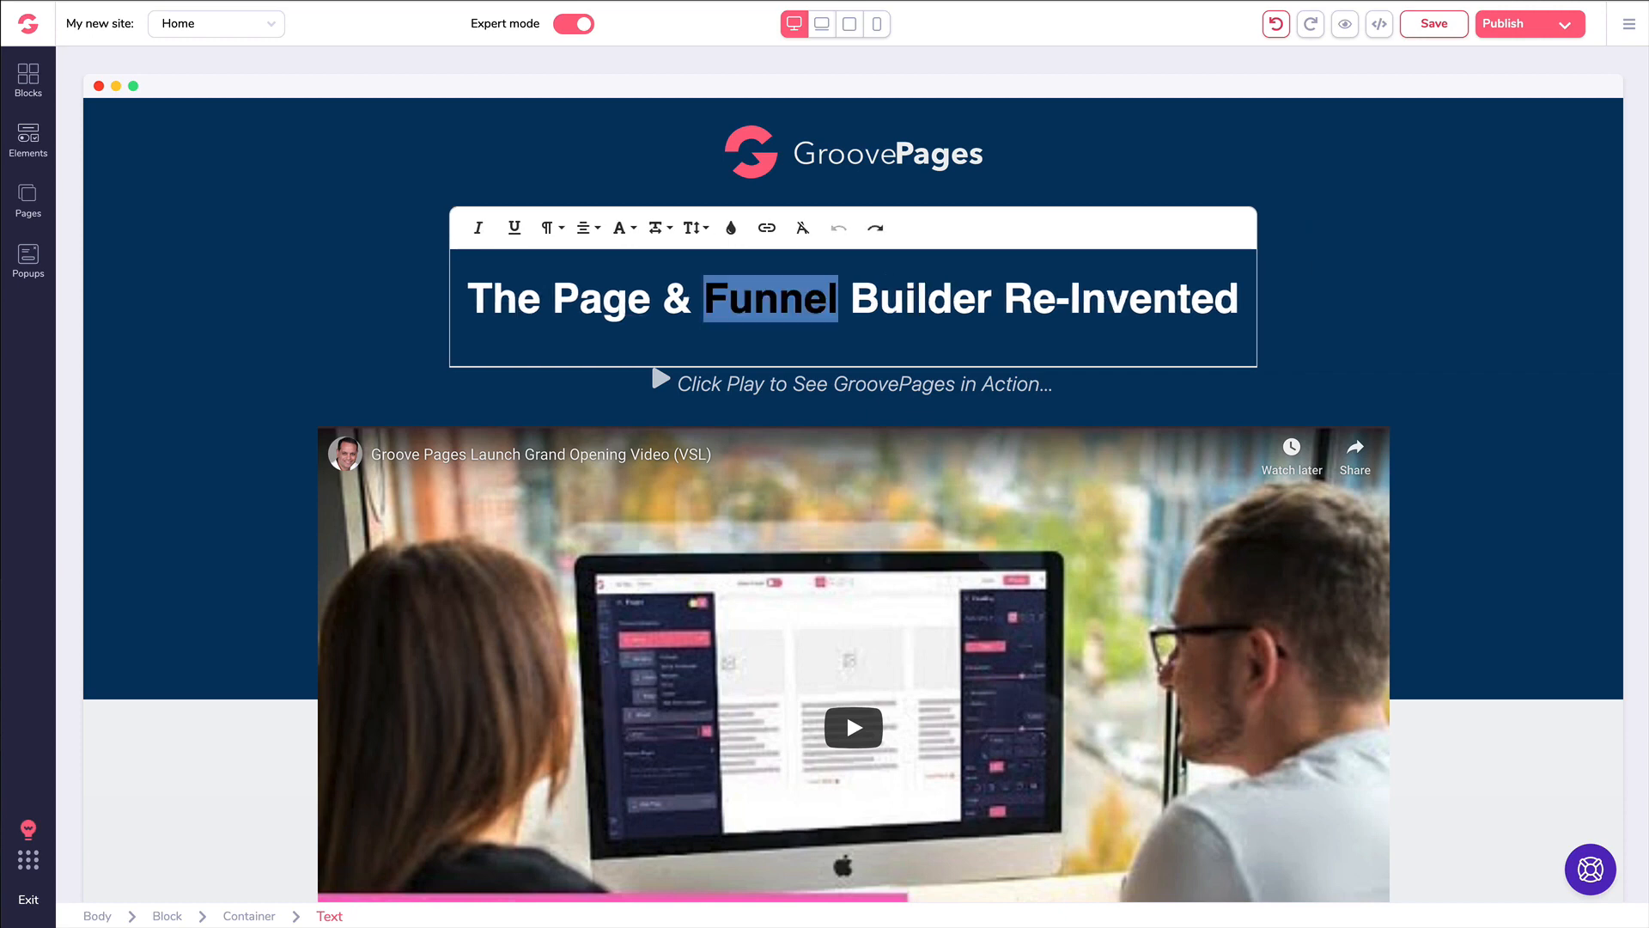
{"action": "left_click", "coordinate": [878, 296]}
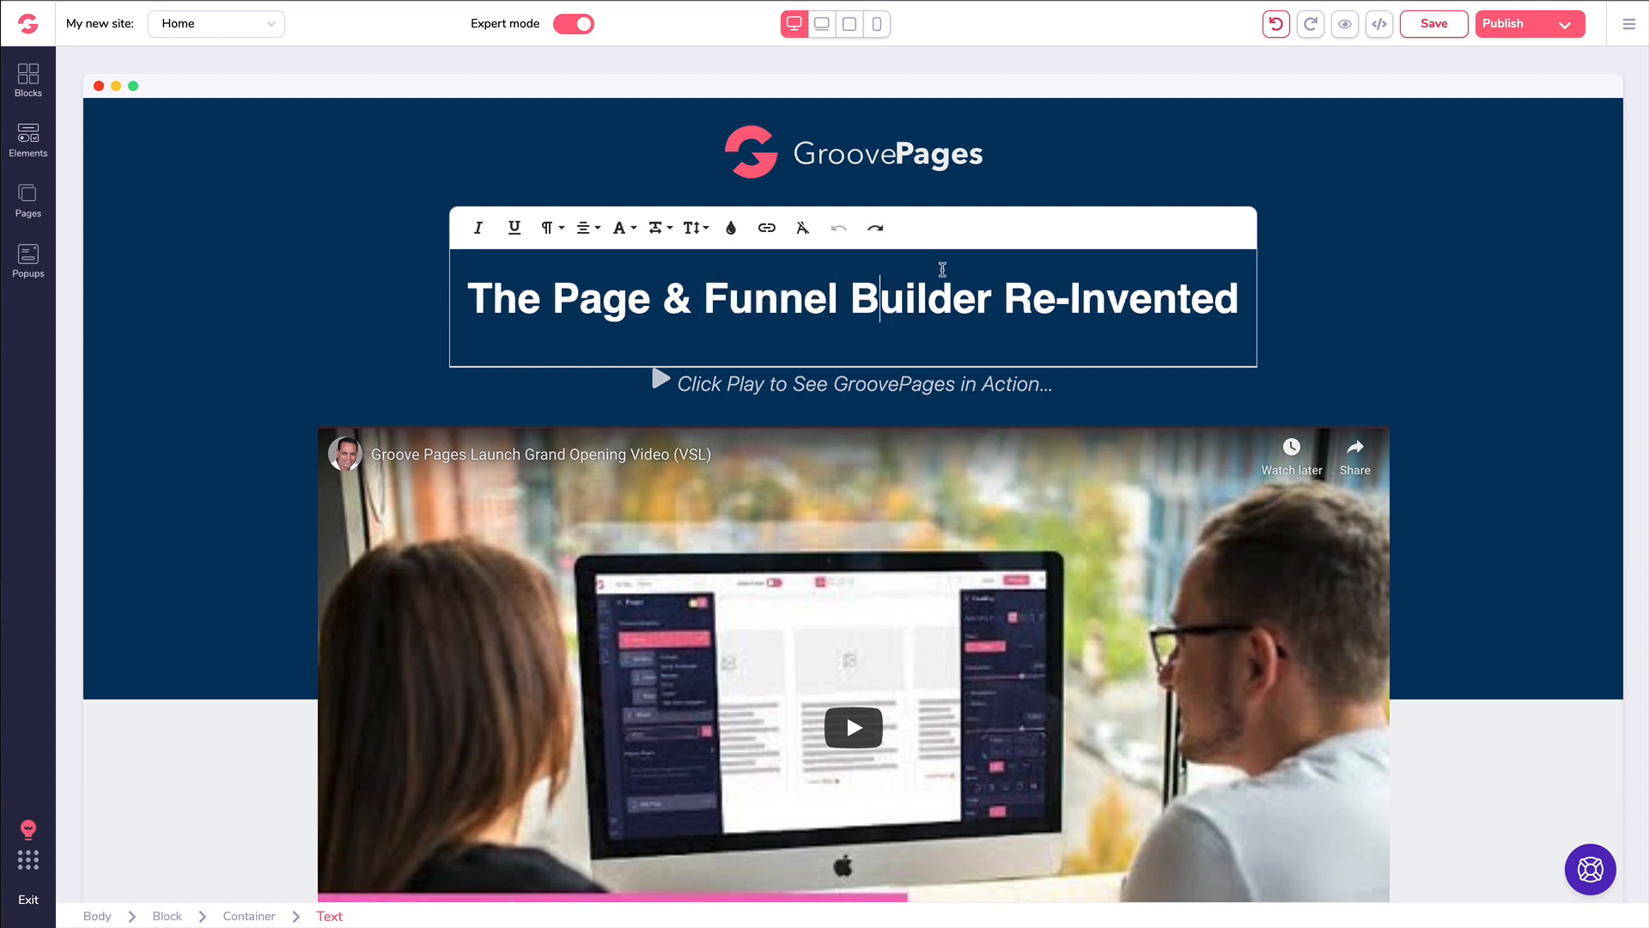
- Close the header headline's inline editor and examine the fonts offered in the headline's text style settings
{"action": "left_click", "coordinate": [374, 255]}
{"action": "left_click", "coordinate": [574, 242]}
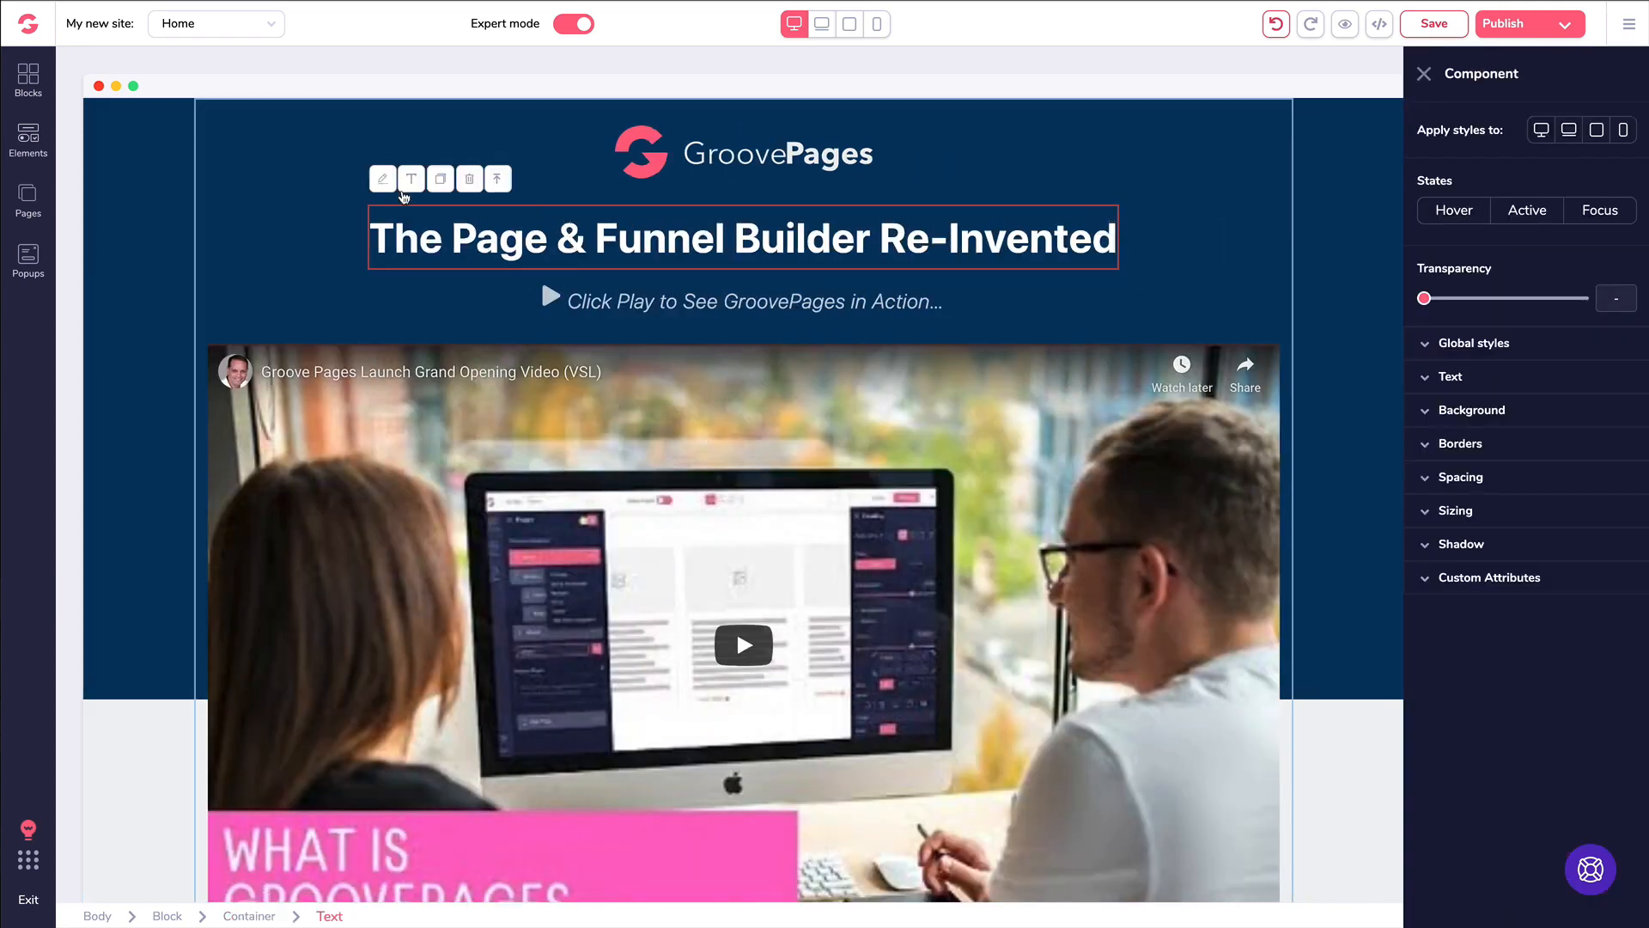
{"action": "left_click", "coordinate": [1431, 378]}
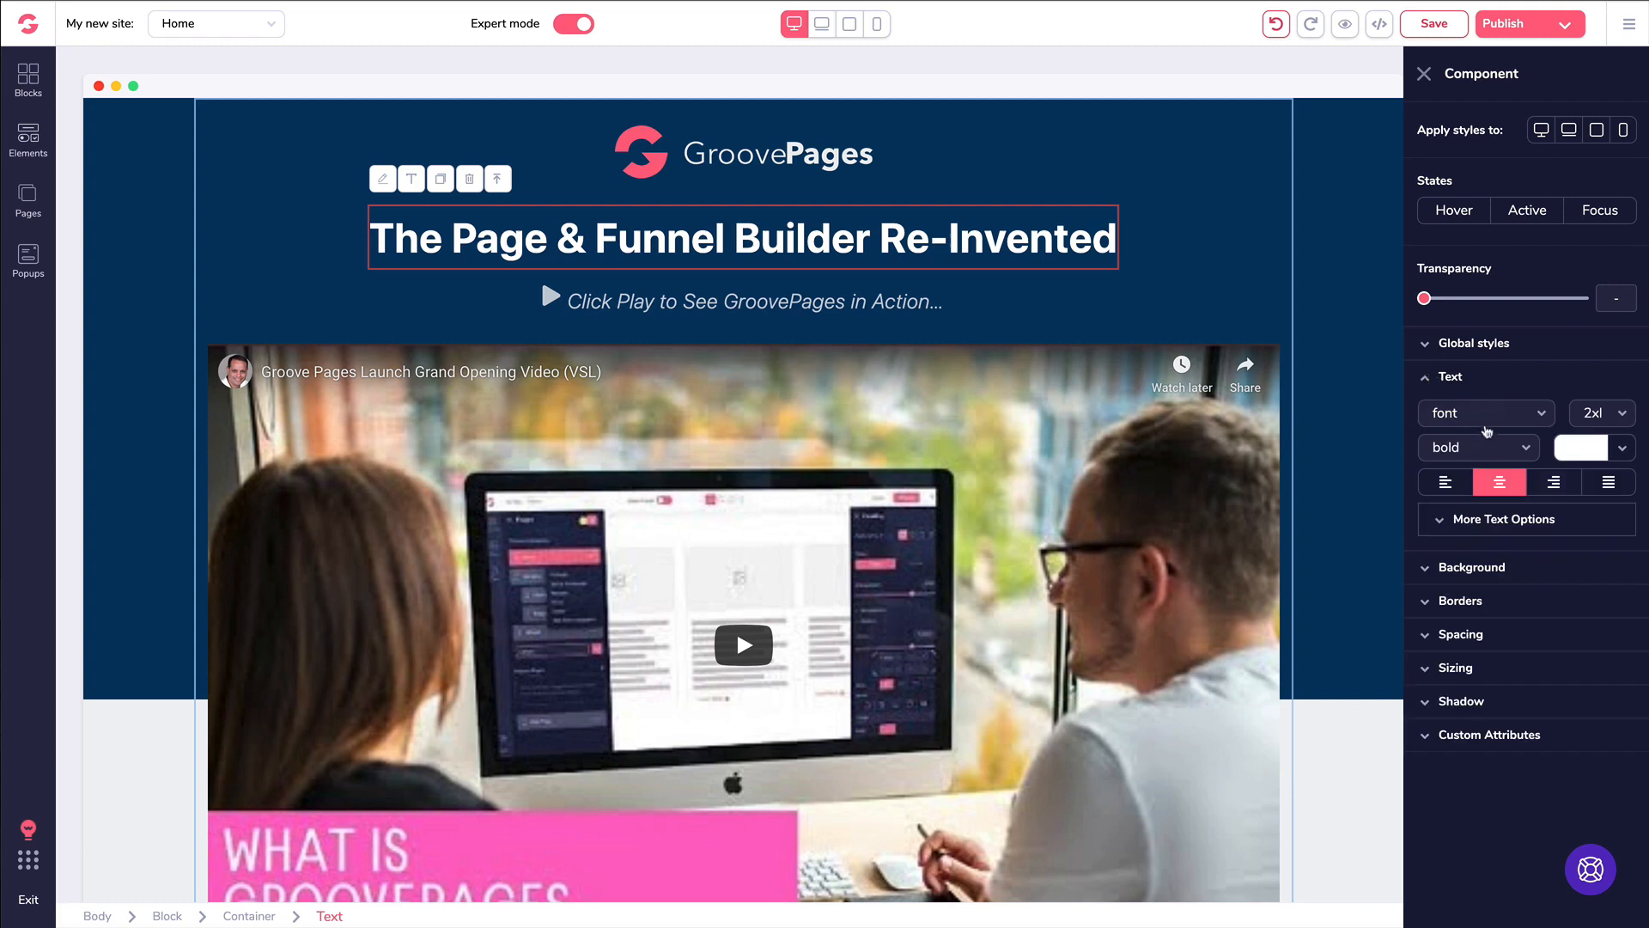
{"action": "left_click", "coordinate": [1484, 414]}
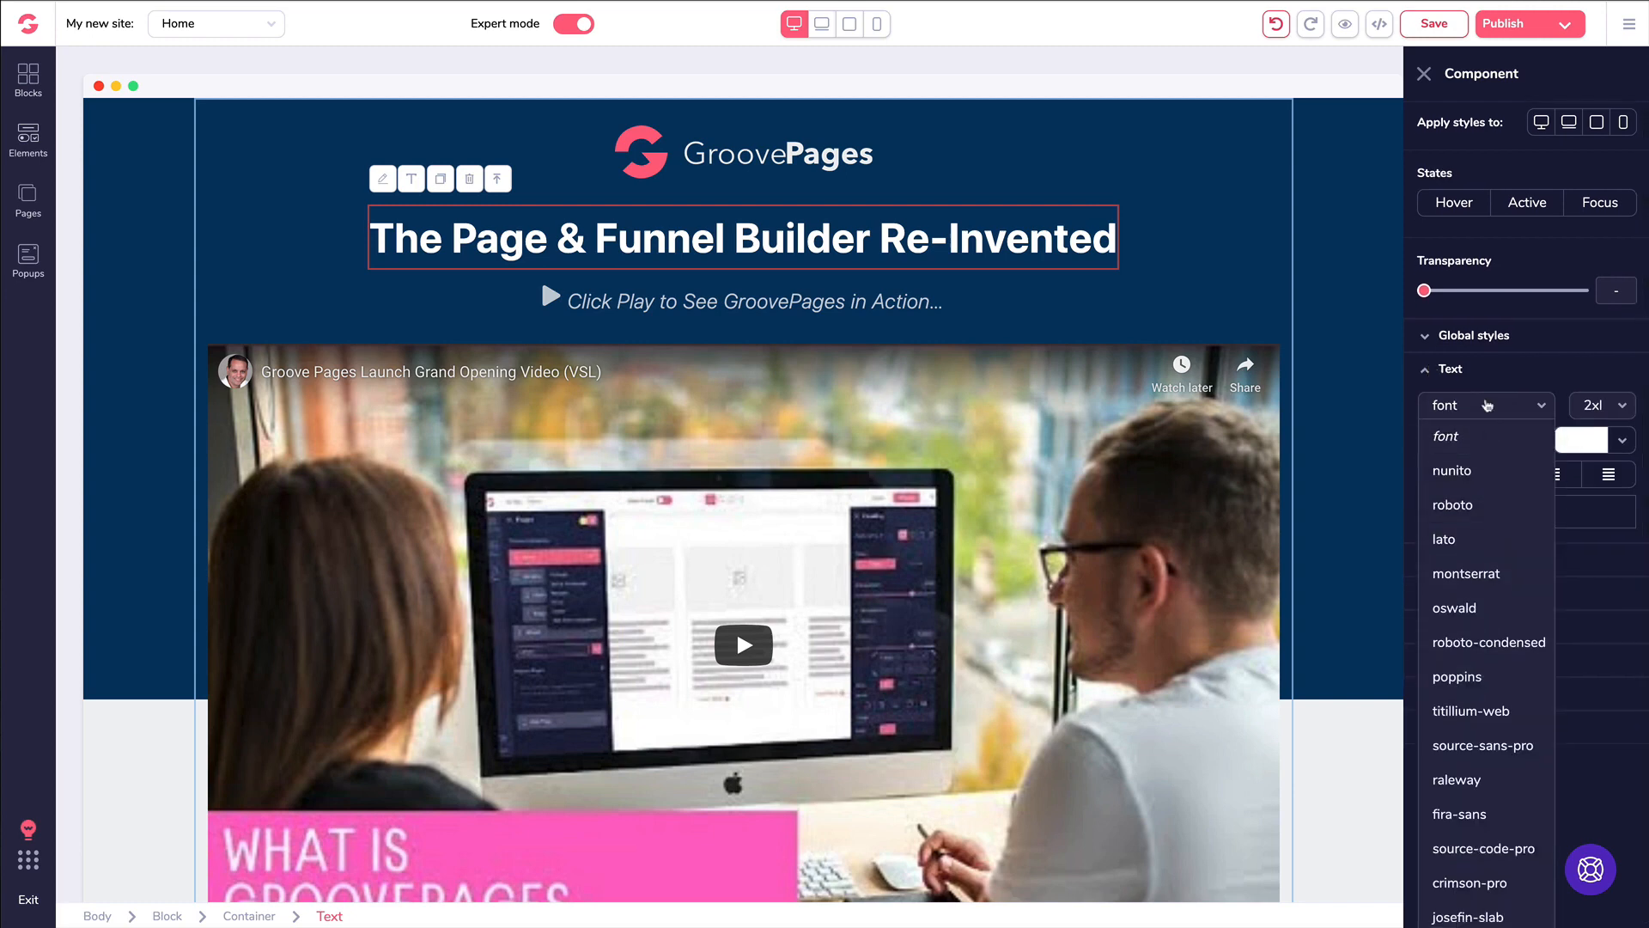
{"action": "left_click", "coordinate": [1497, 378]}
{"action": "left_click", "coordinate": [1478, 380]}
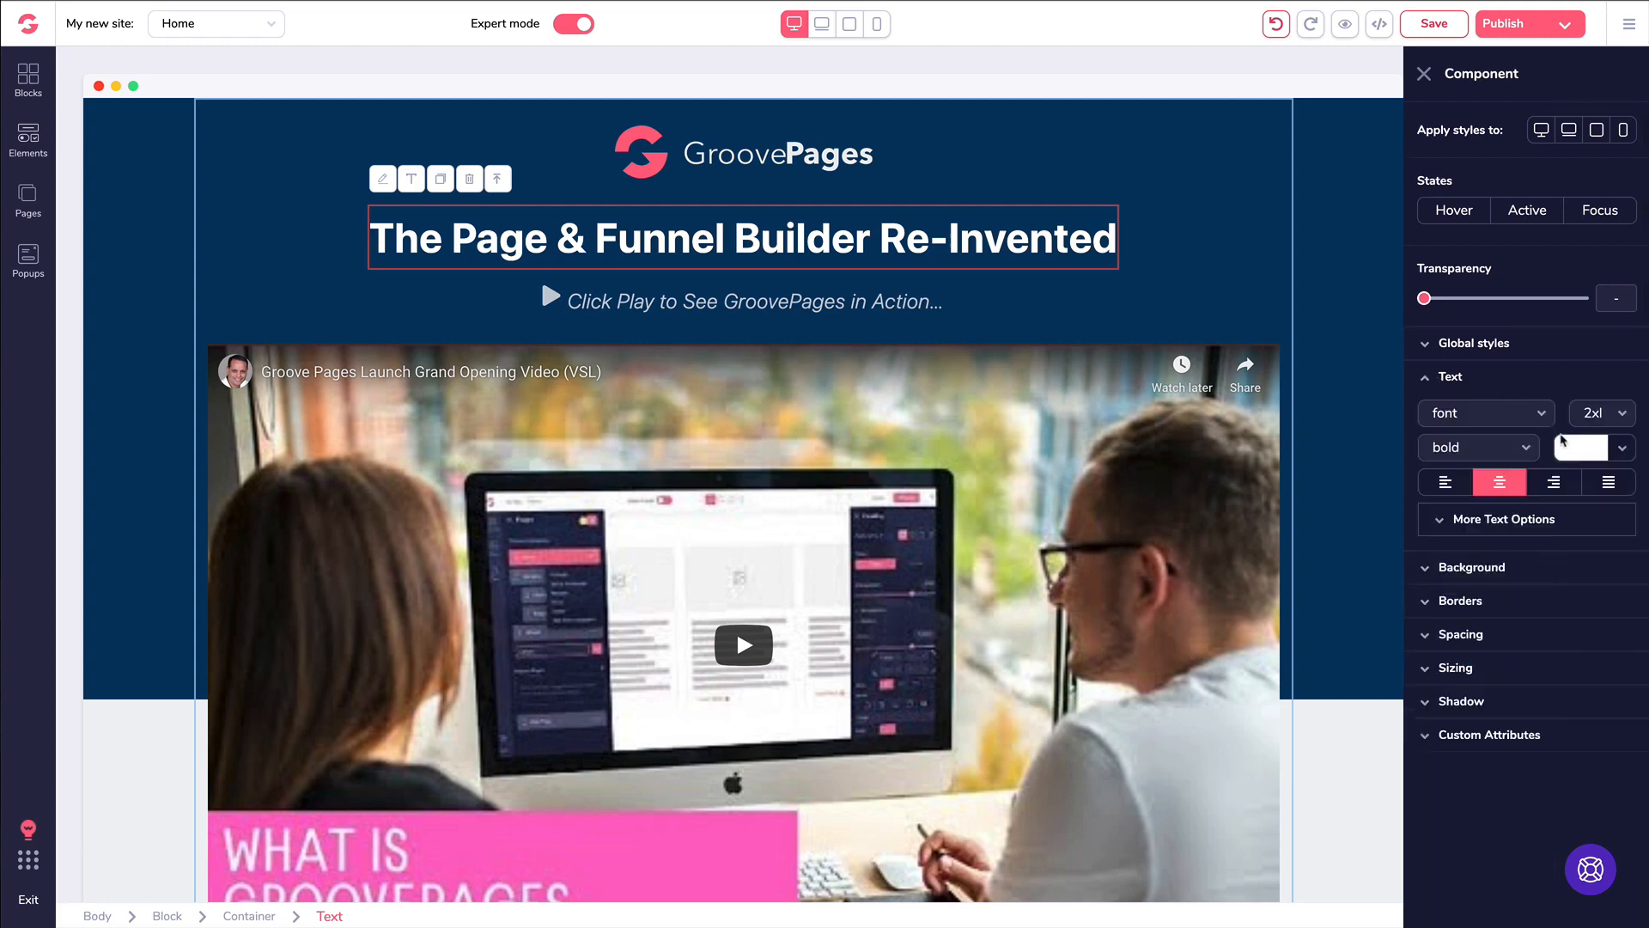
- Set the header headline's text colour to the darkest red shade, and undo that colour change
{"action": "left_click", "coordinate": [1567, 445]}
{"action": "mouse_move", "coordinate": [1498, 552]}
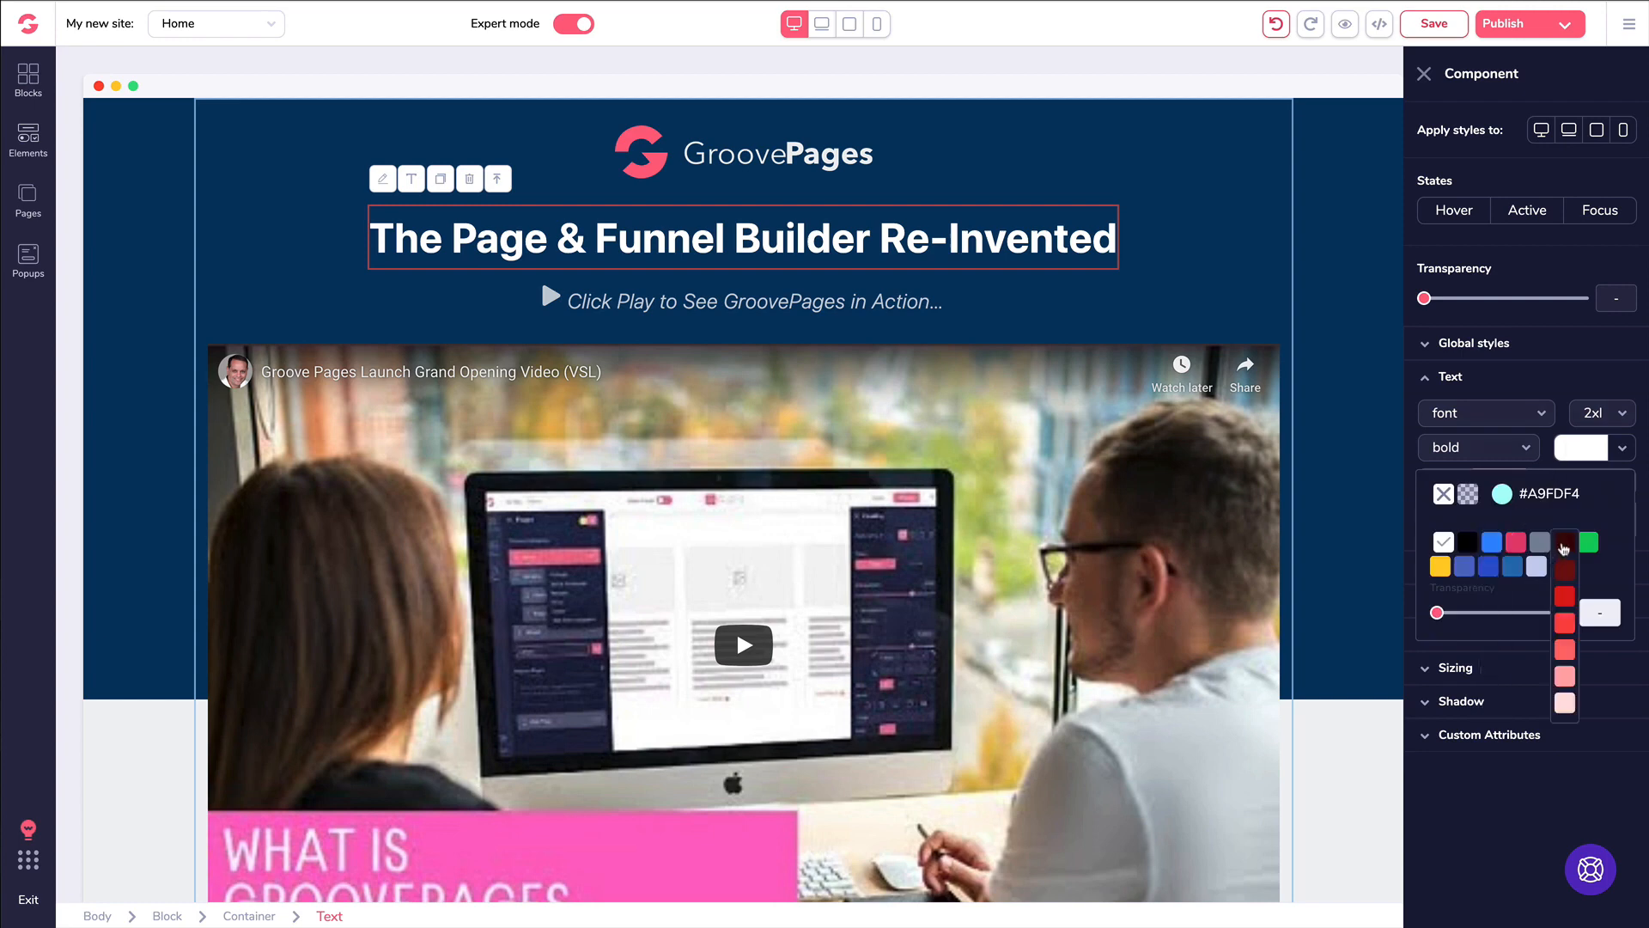
{"action": "left_click", "coordinate": [1563, 544]}
{"action": "left_click", "coordinate": [1576, 455]}
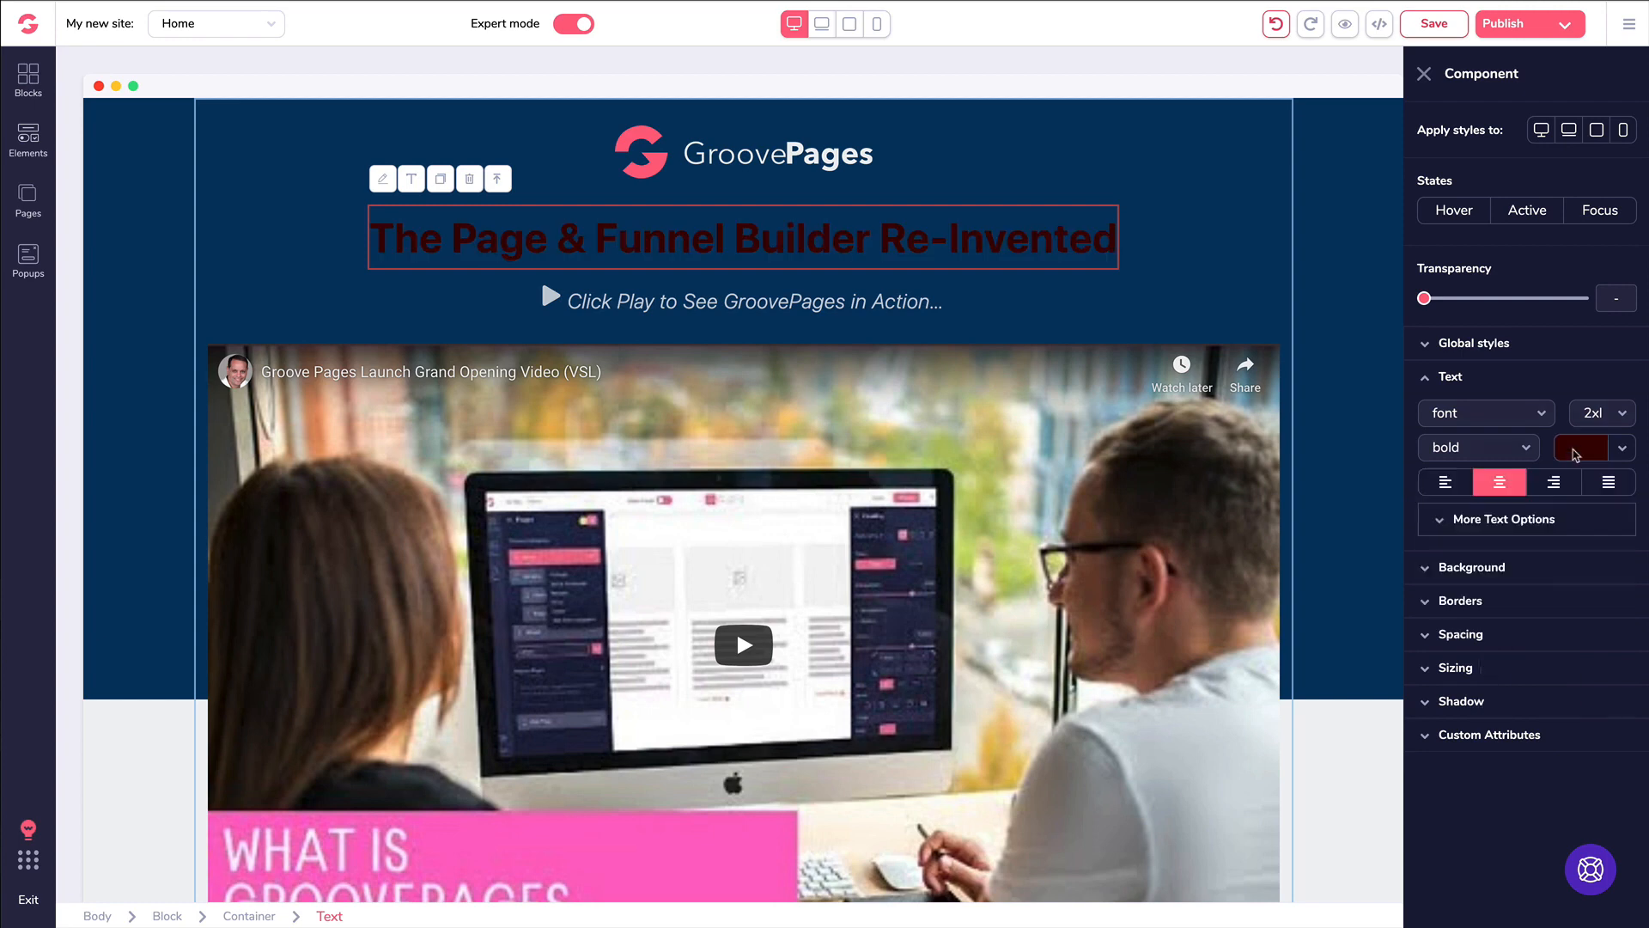
{"action": "left_click", "coordinate": [1277, 25]}
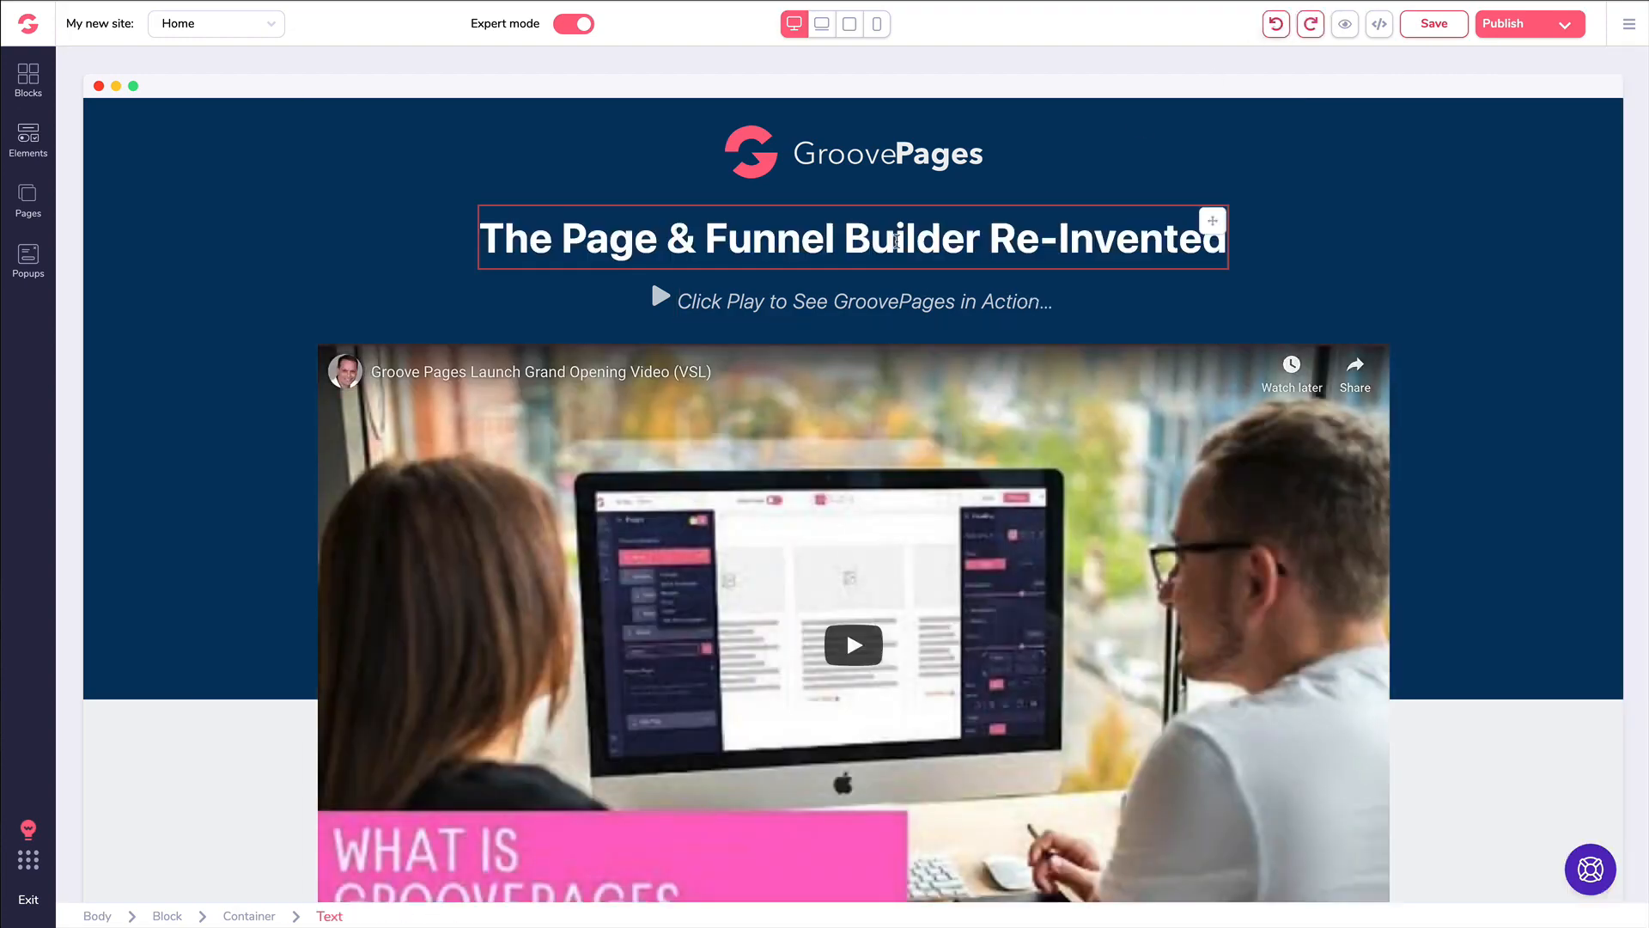
- Try left and right text alignment on the header headline, and set it back to centred
{"action": "left_click", "coordinate": [896, 242]}
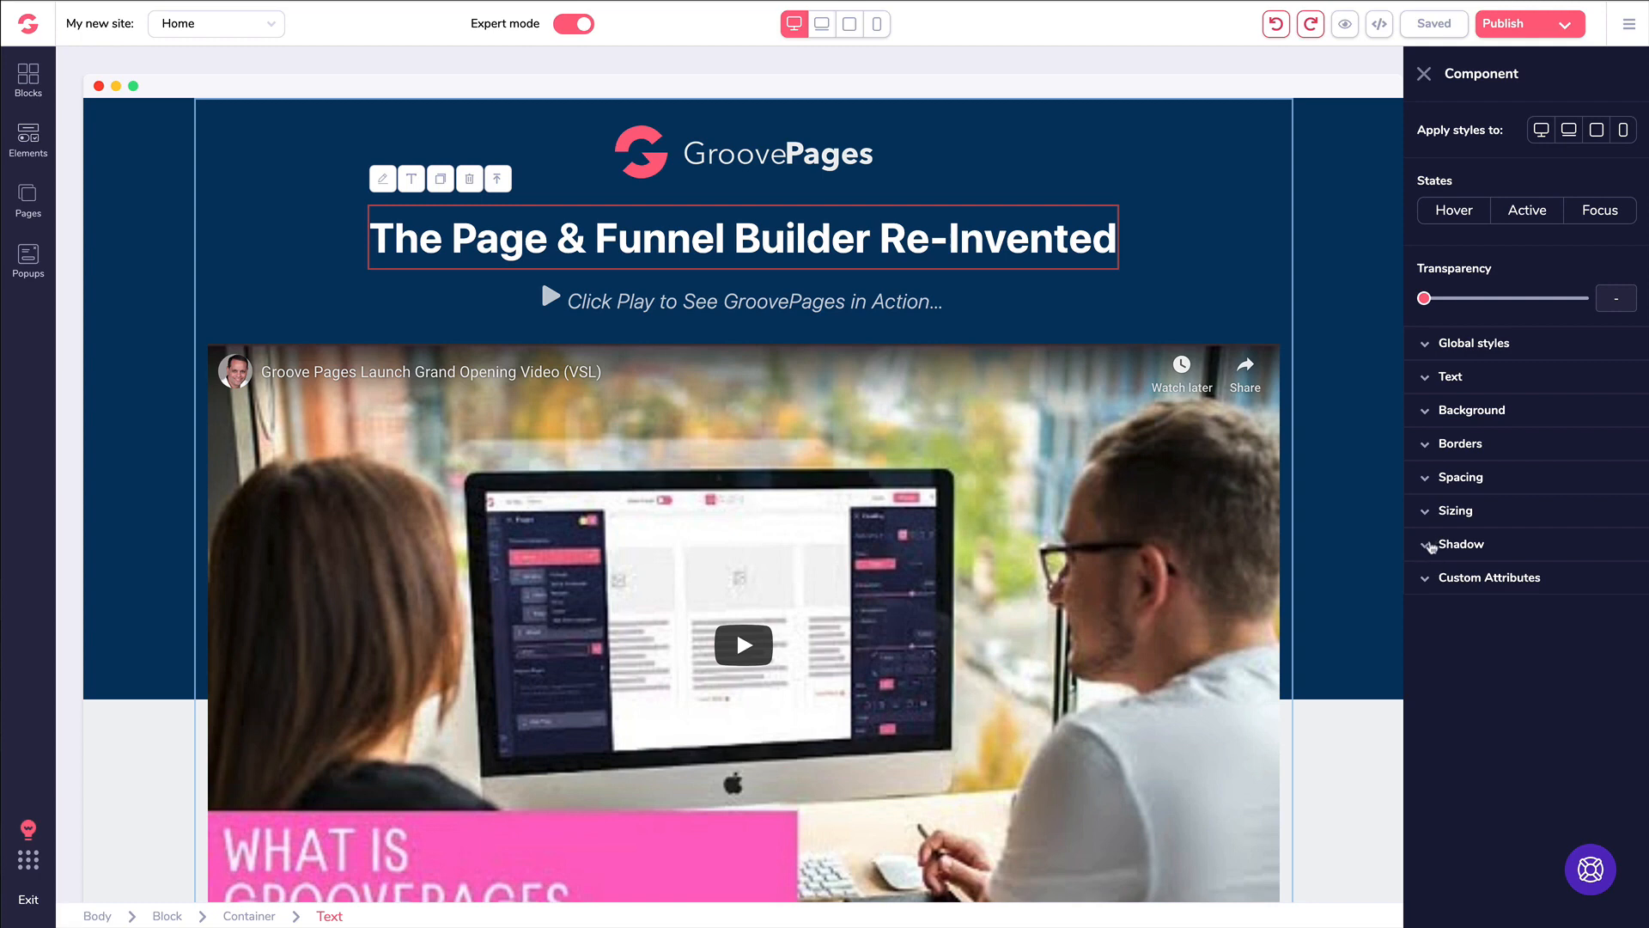
{"action": "left_click", "coordinate": [1426, 380]}
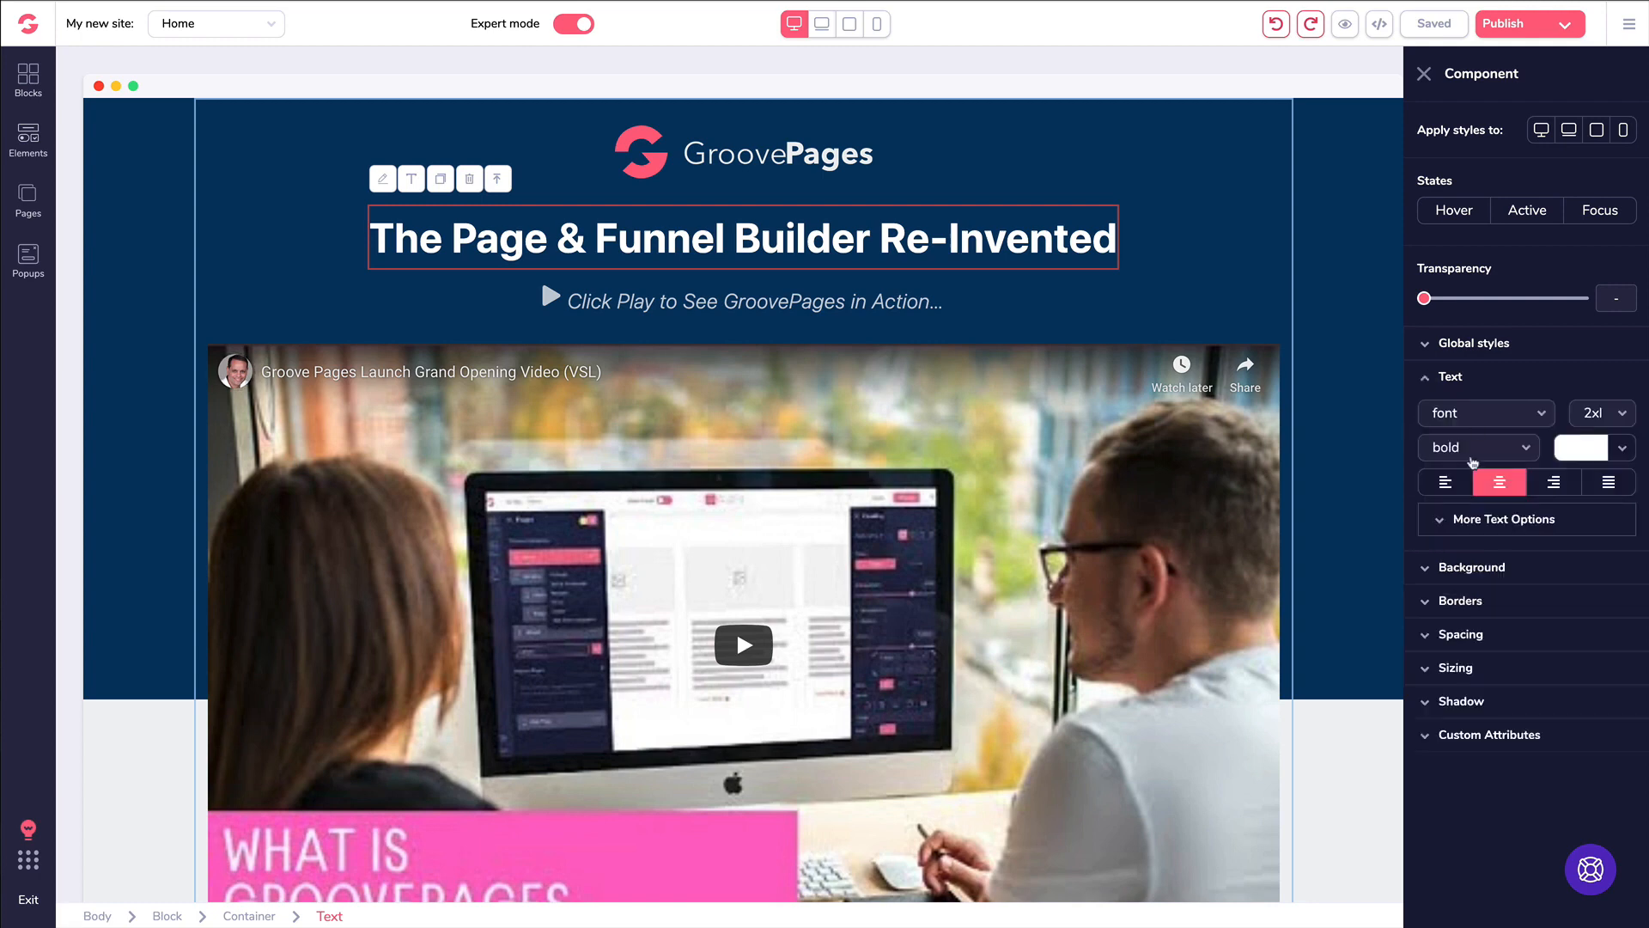
{"action": "left_click", "coordinate": [1450, 484]}
{"action": "left_click", "coordinate": [1500, 484]}
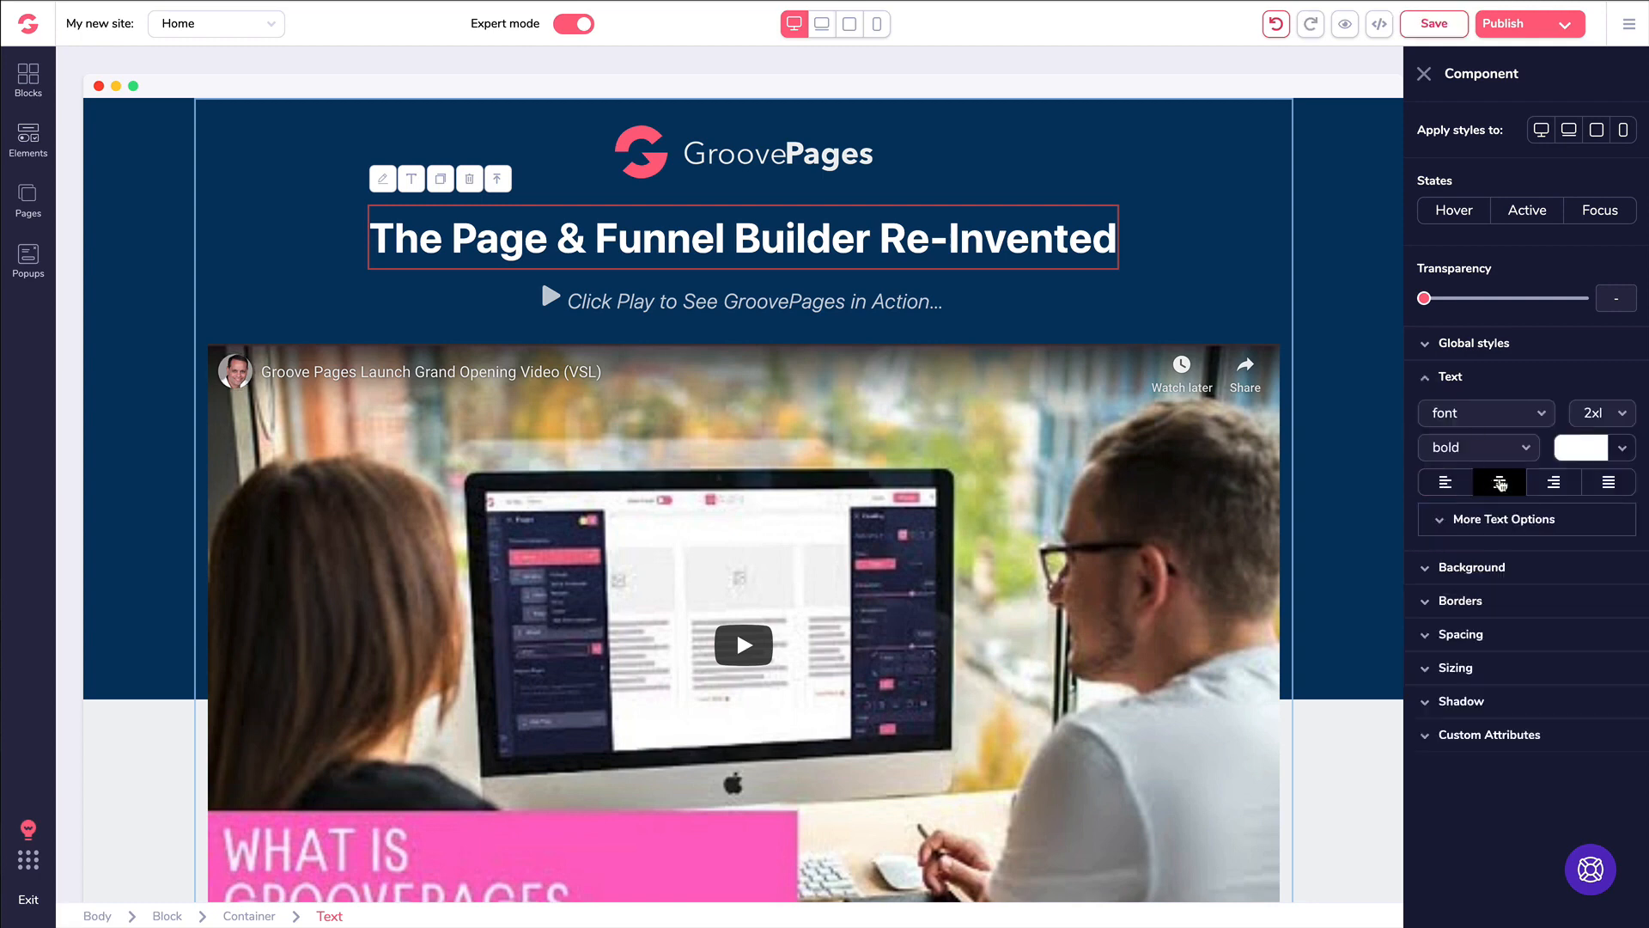
{"action": "left_click", "coordinate": [1550, 485]}
{"action": "left_click", "coordinate": [1508, 484]}
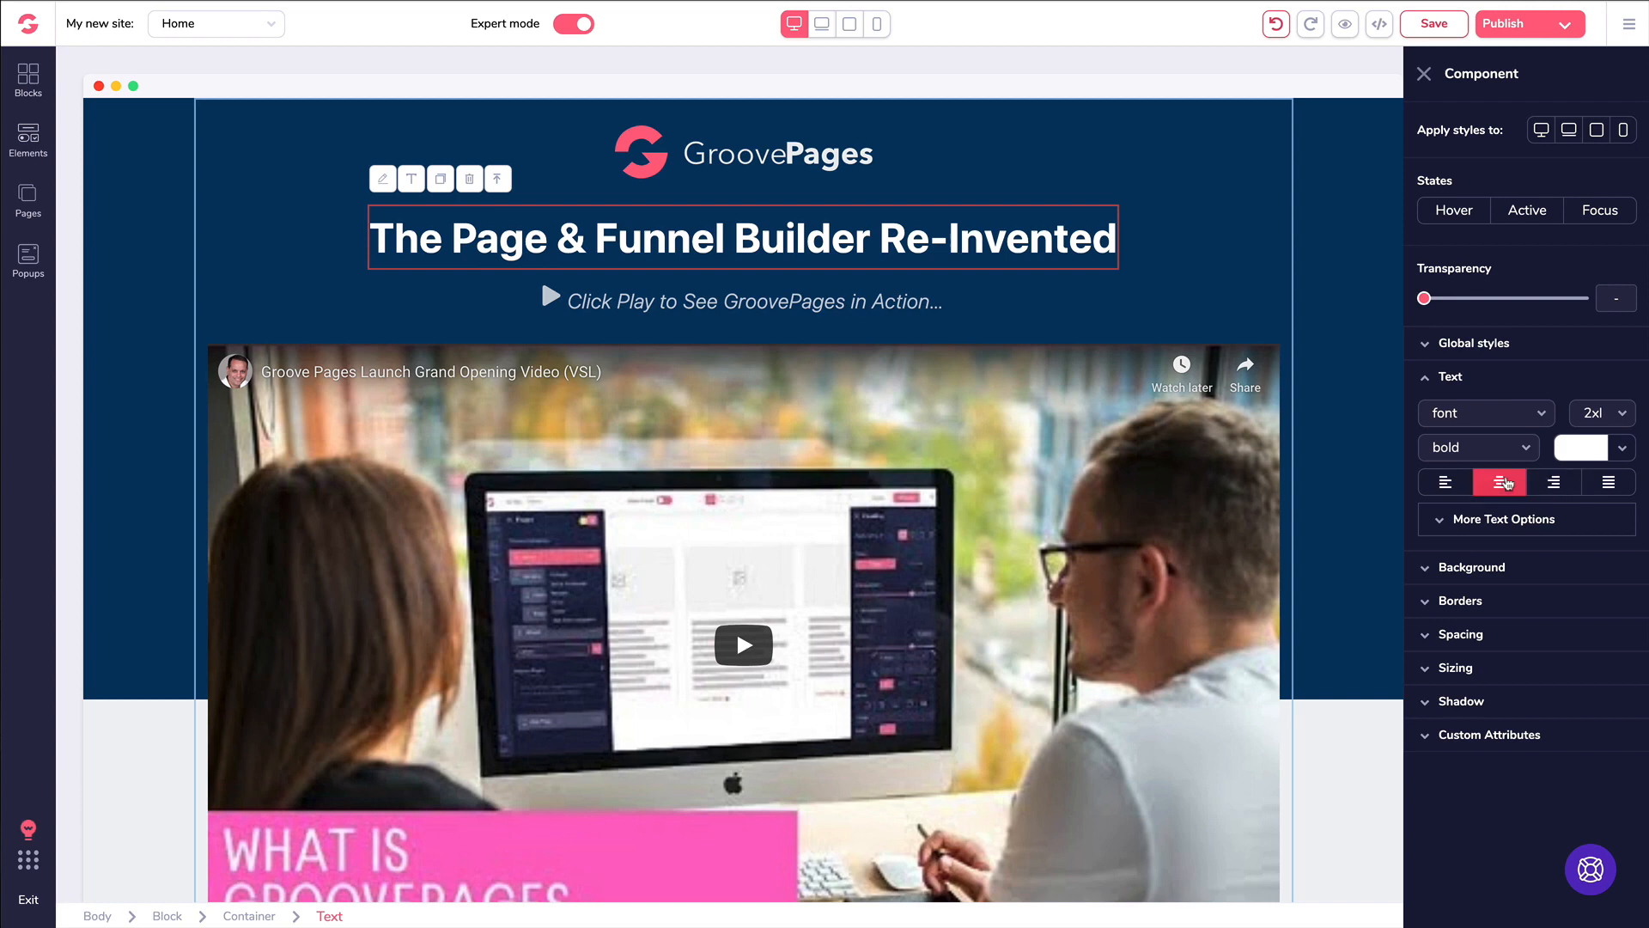
{"action": "left_click", "coordinate": [1427, 381]}
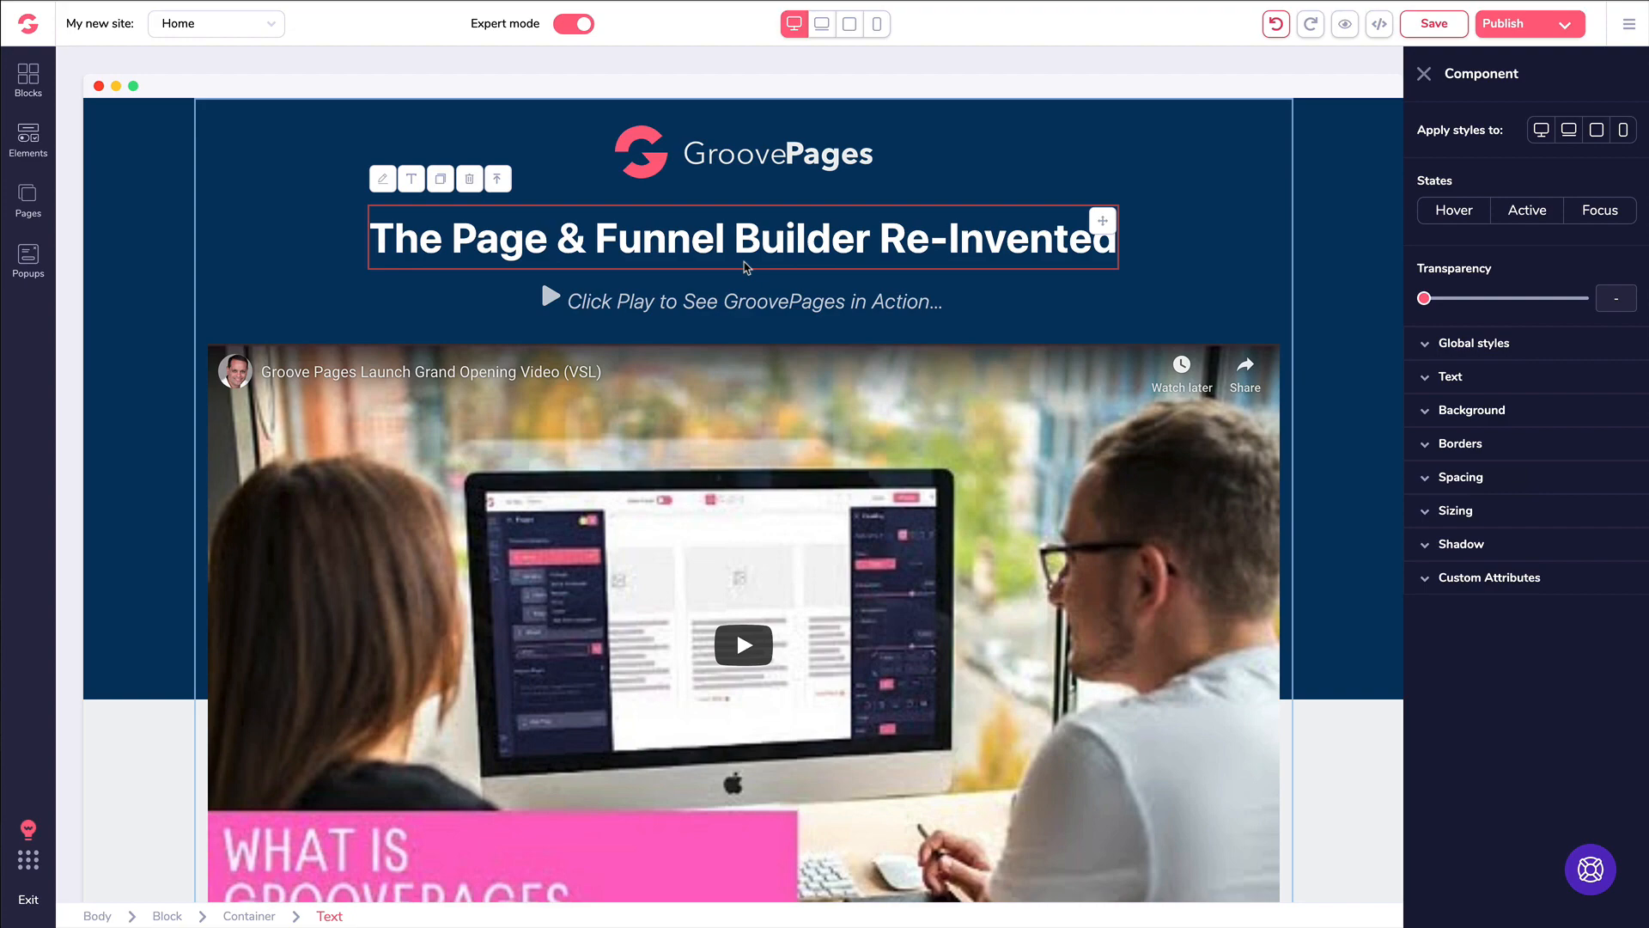
- Open the paragraph below the "Grand Opening Bonuses Won't Last" heading for inline text editing, and leave the editor
{"action": "scroll", "coordinate": [746, 268], "scroll_direction": "down", "scroll_amount": 8}
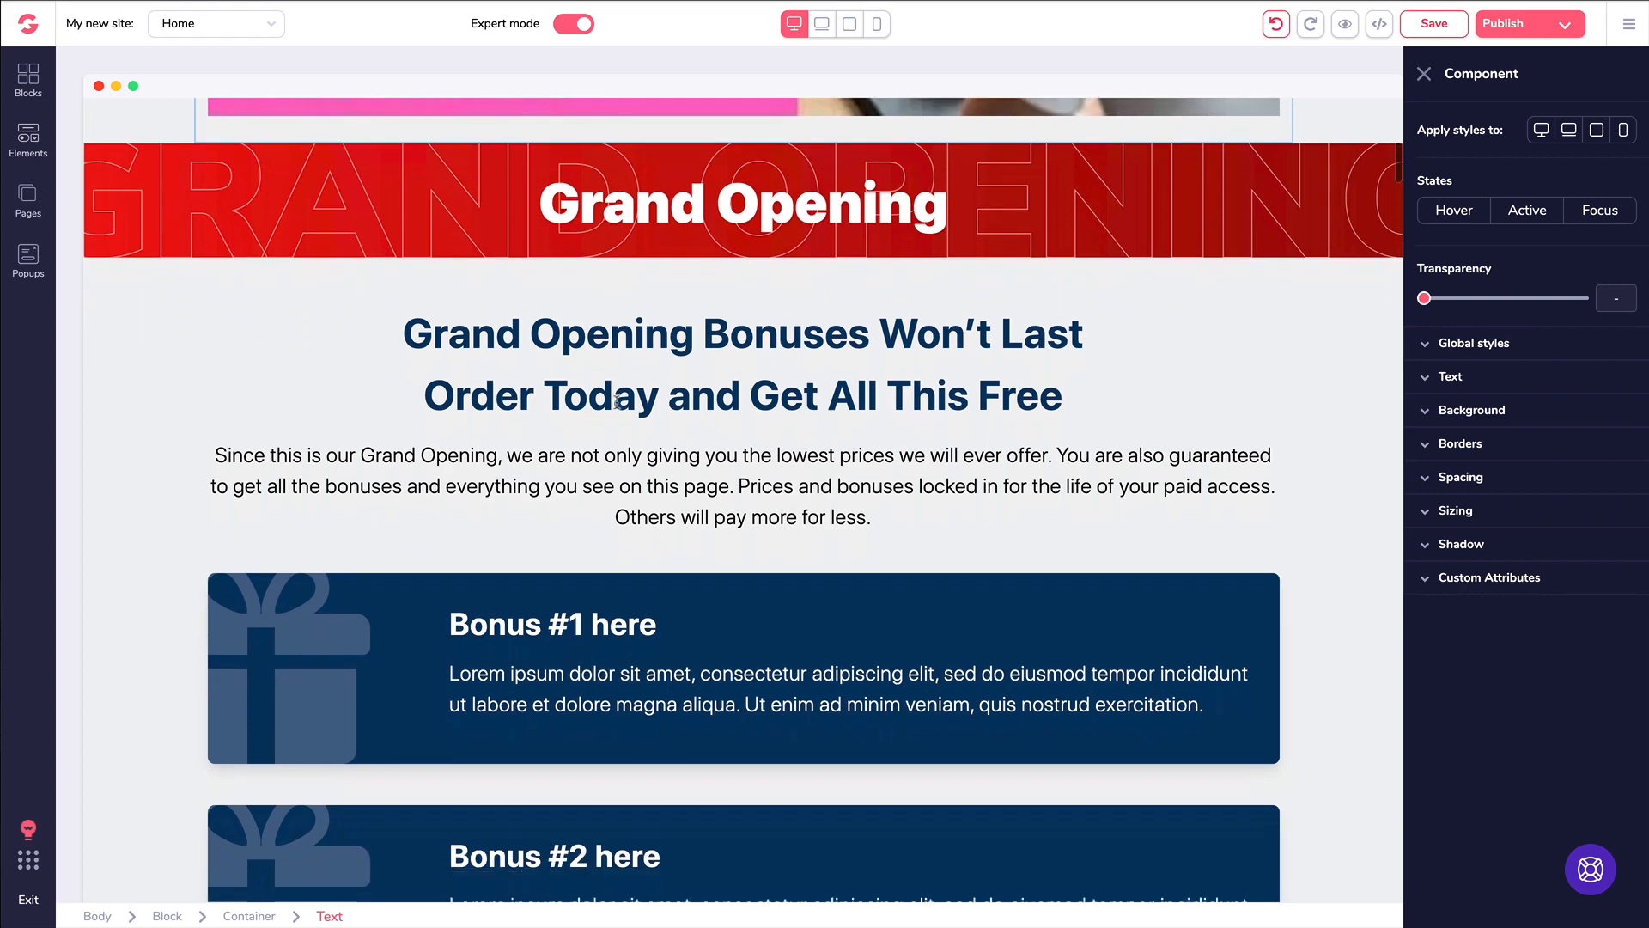
{"action": "scroll", "coordinate": [617, 400], "scroll_direction": "down", "scroll_amount": 2}
{"action": "left_click", "coordinate": [581, 309]}
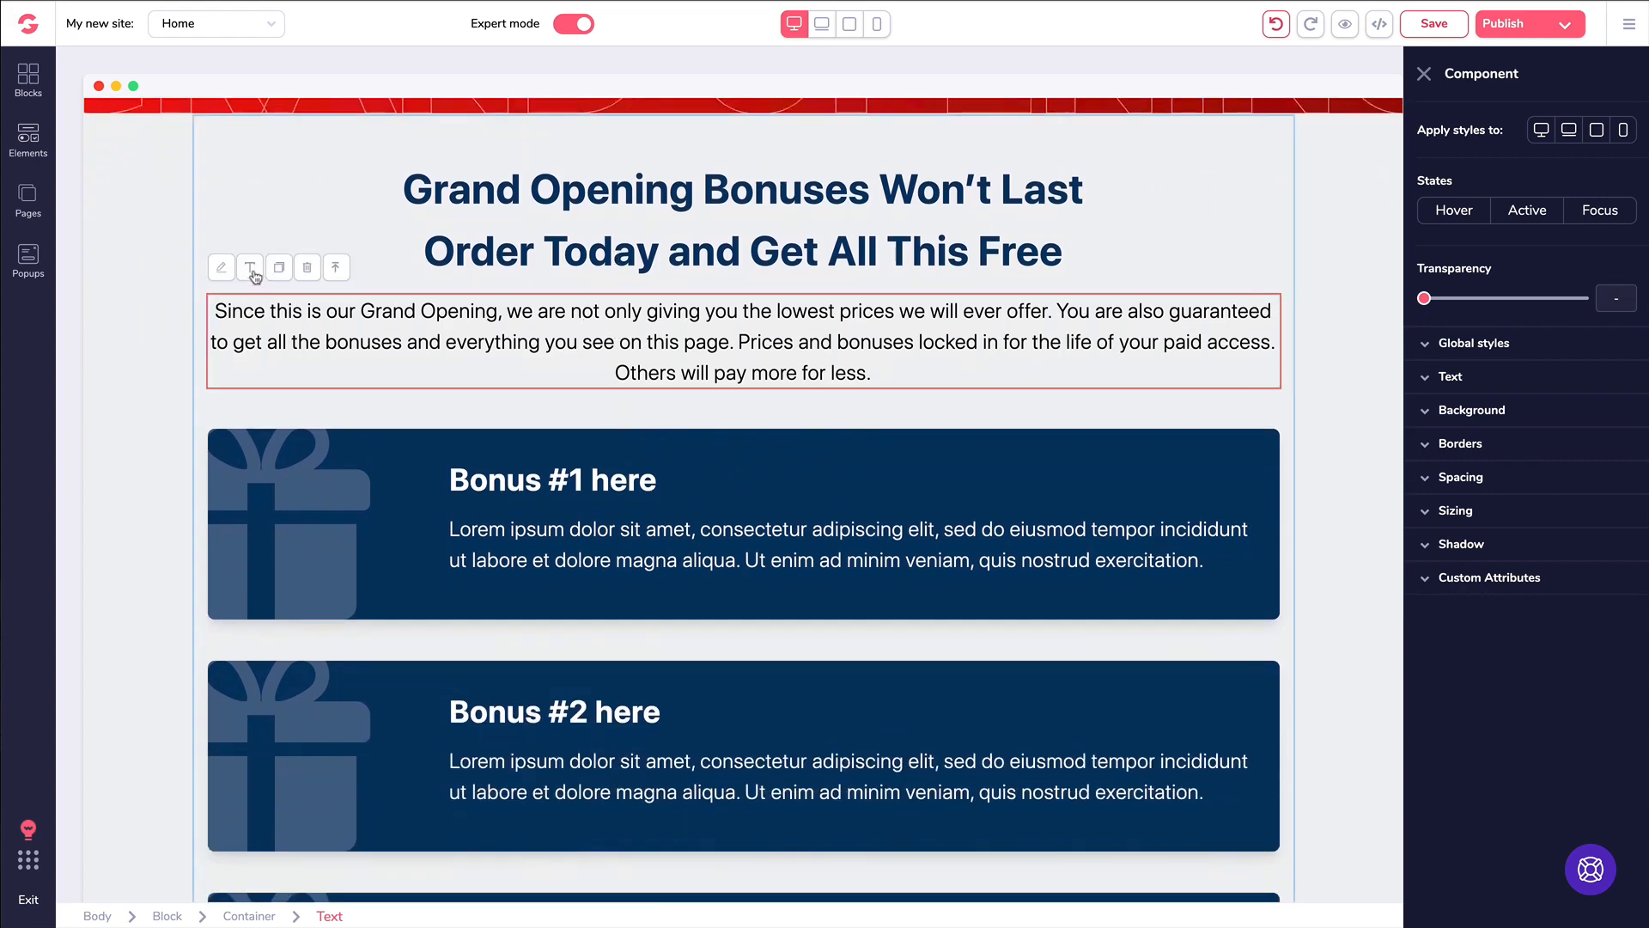
{"action": "left_click", "coordinate": [252, 272]}
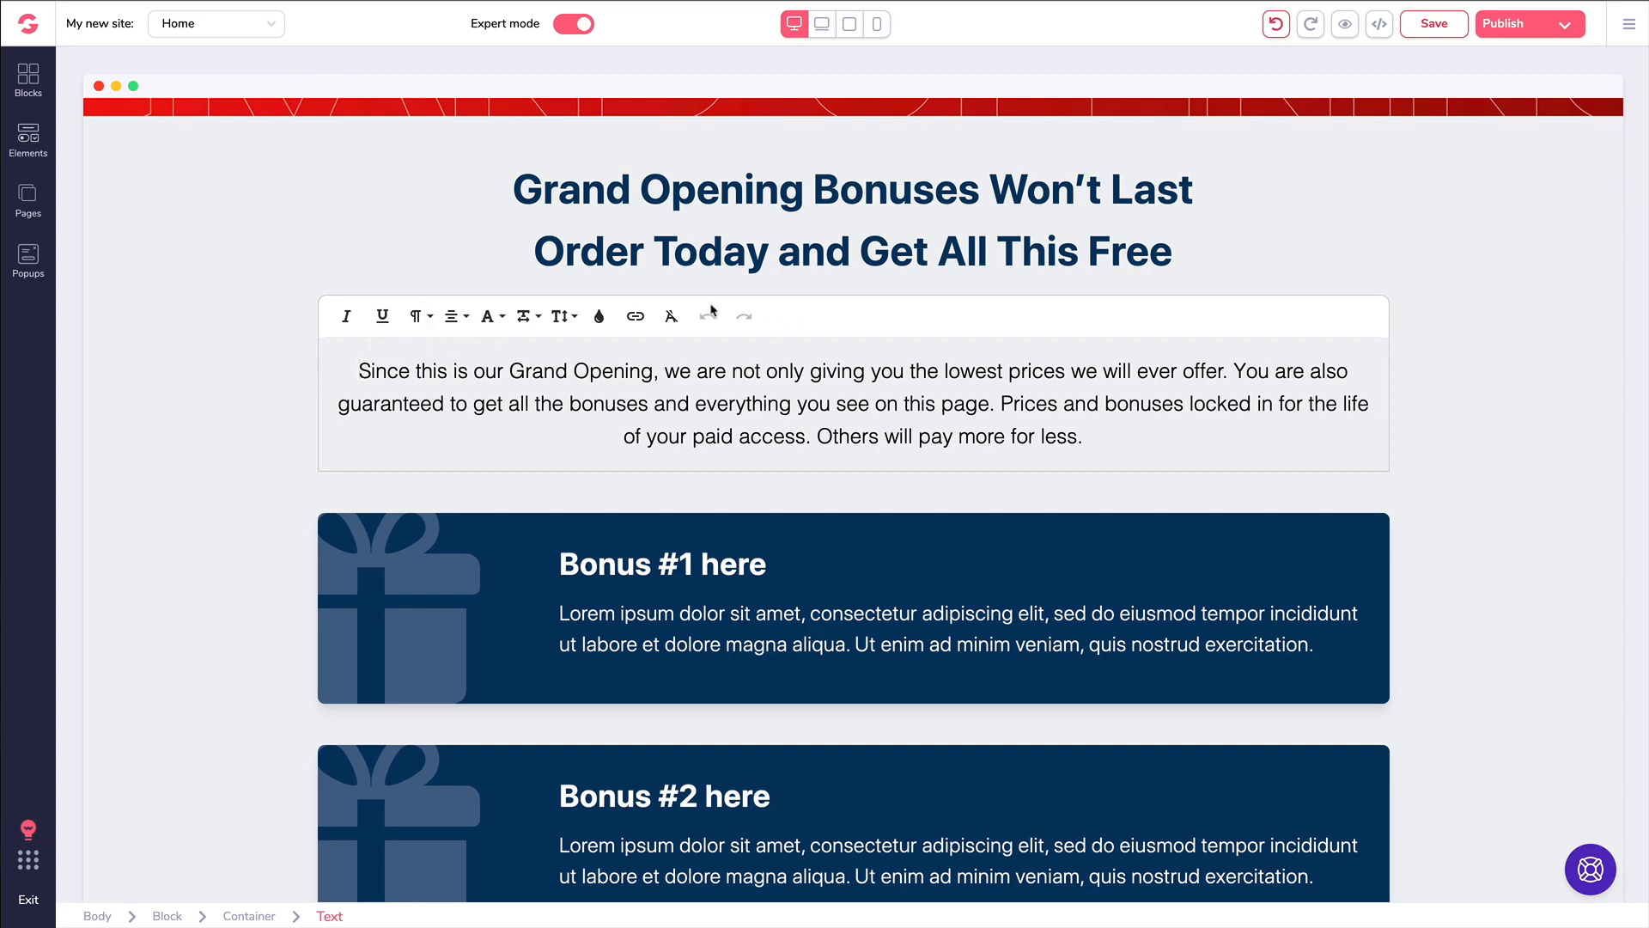
{"action": "left_click", "coordinate": [256, 295]}
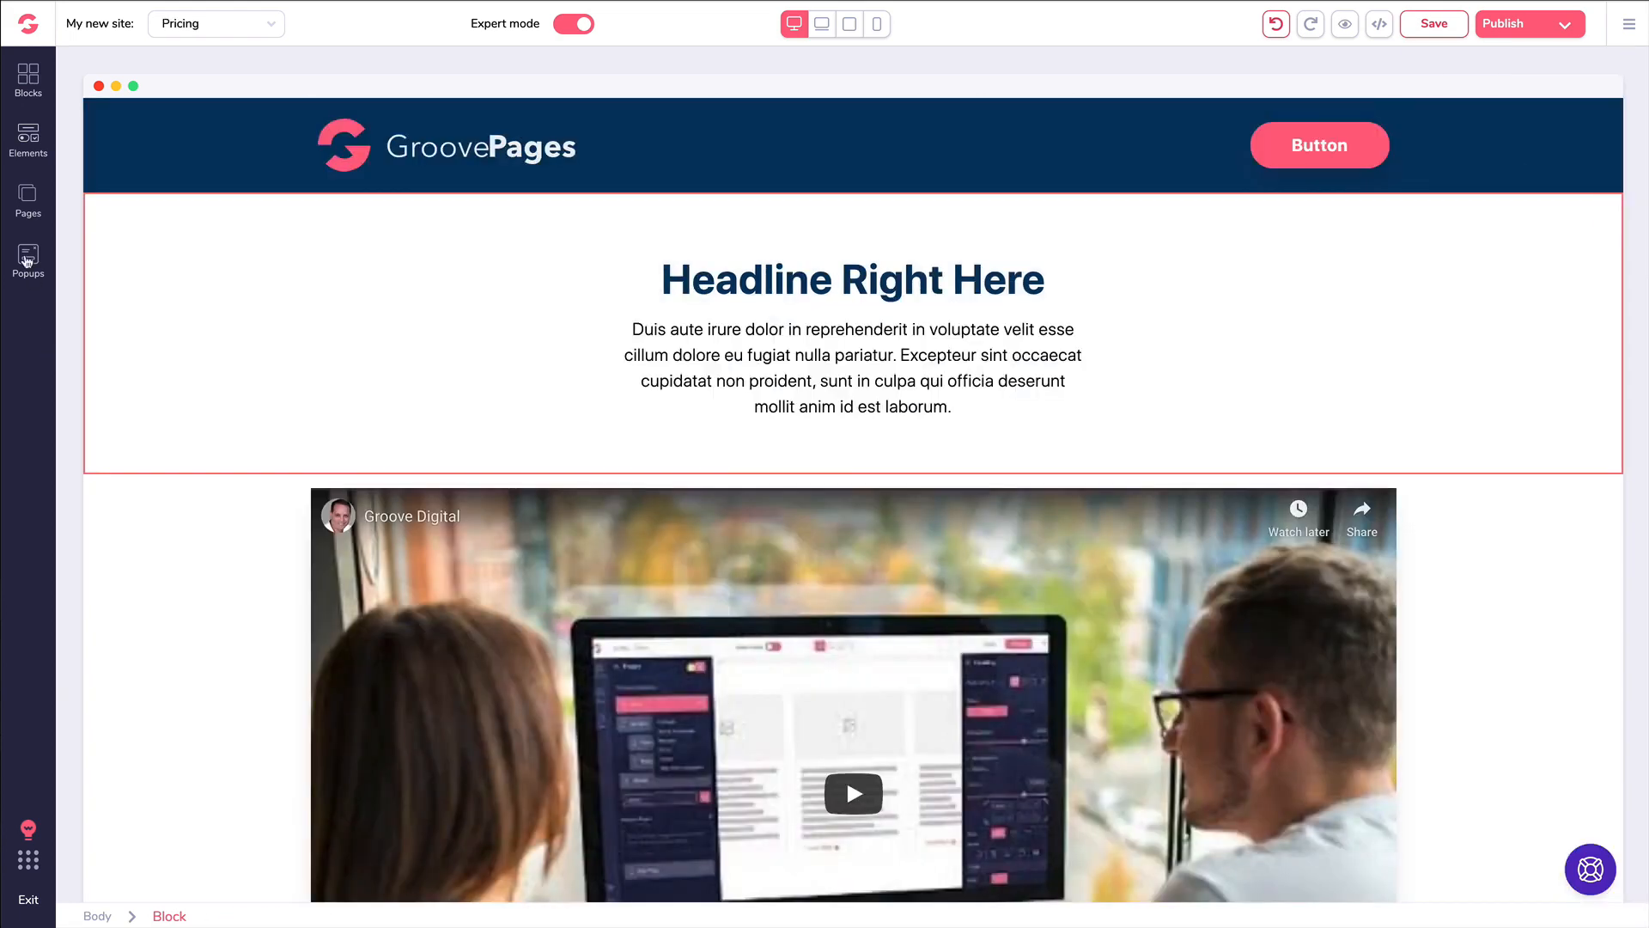
- Create a new popup for the Pricing page with the Exit type and the Show on every visit behaviour
{"action": "left_click", "coordinate": [28, 257]}
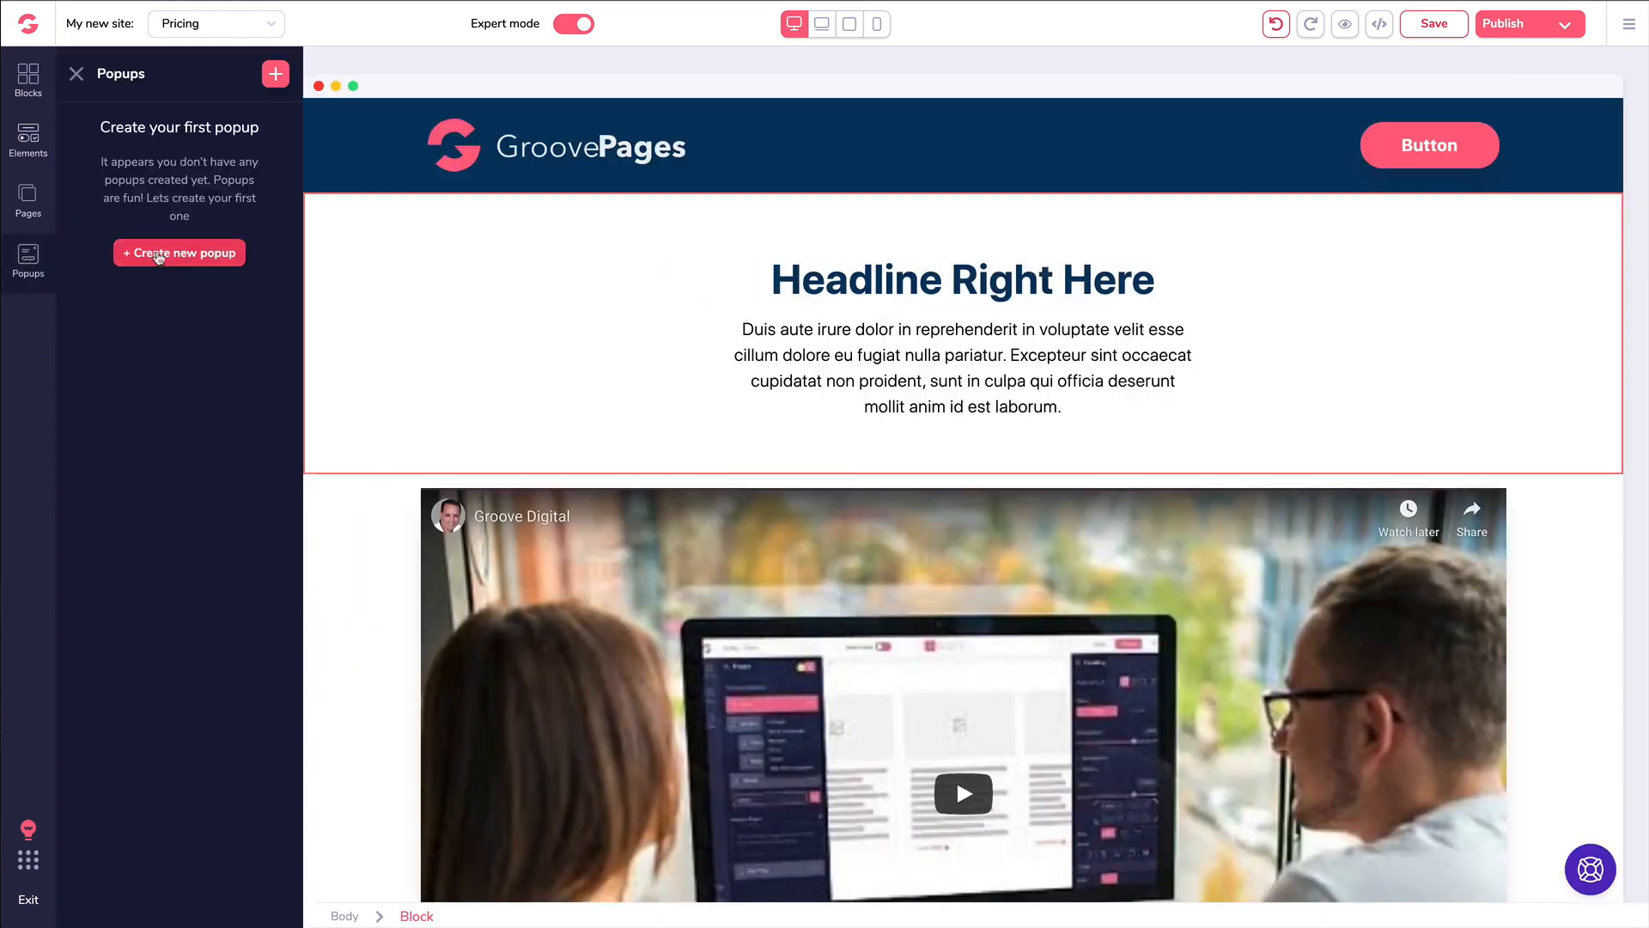
{"action": "left_click", "coordinate": [159, 255]}
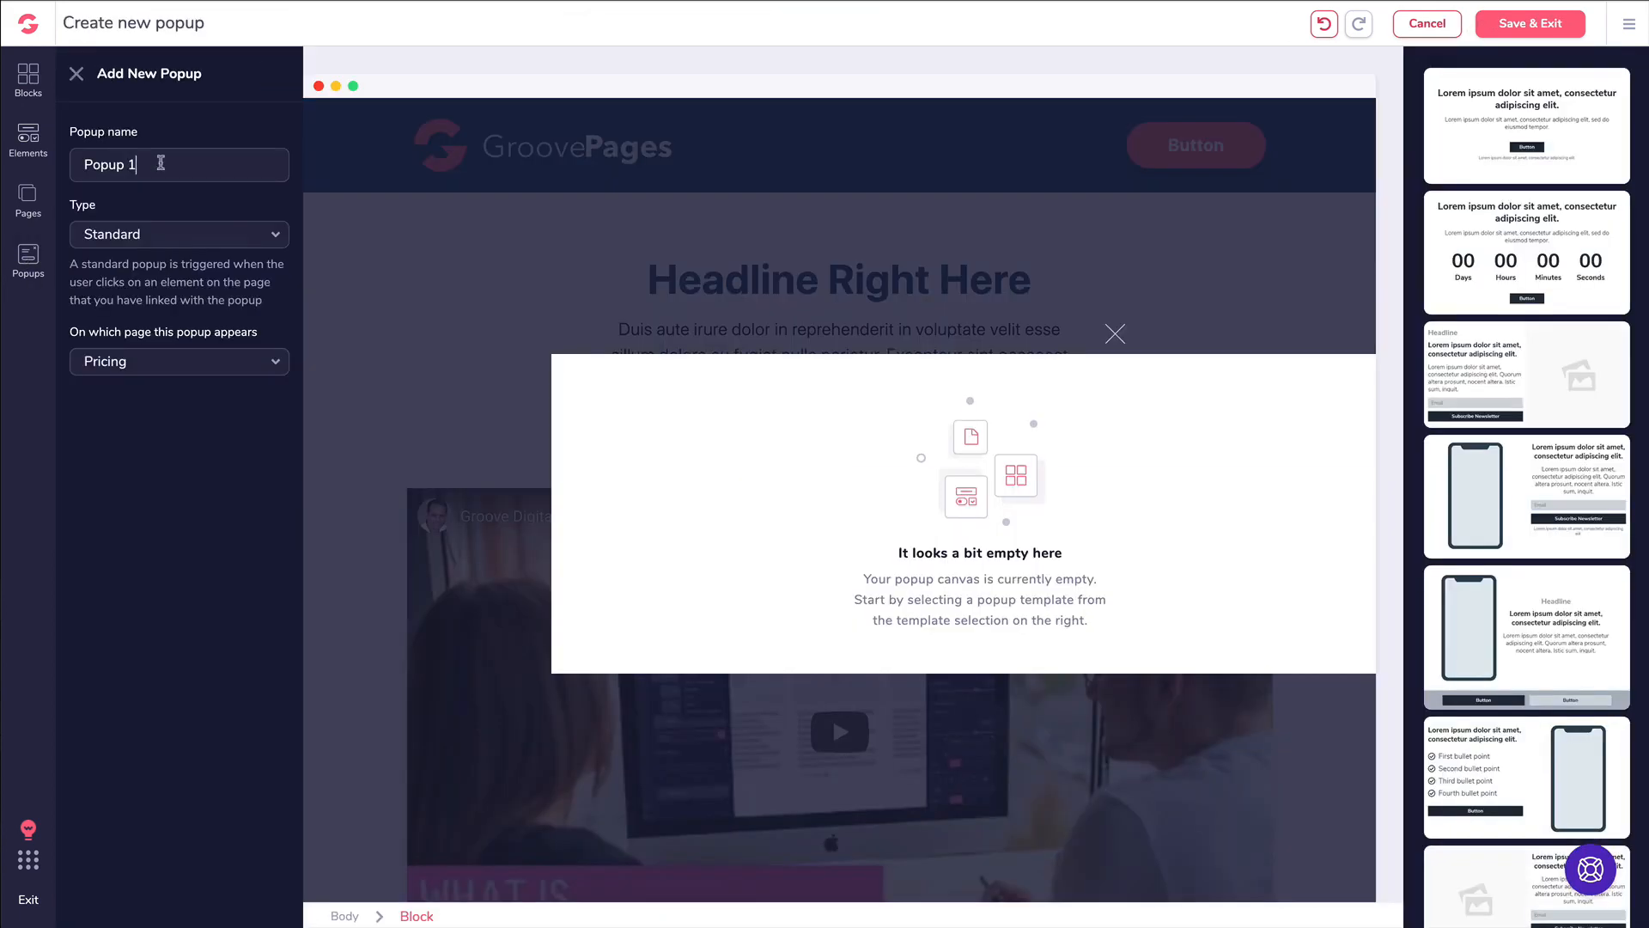
{"action": "left_click", "coordinate": [157, 237]}
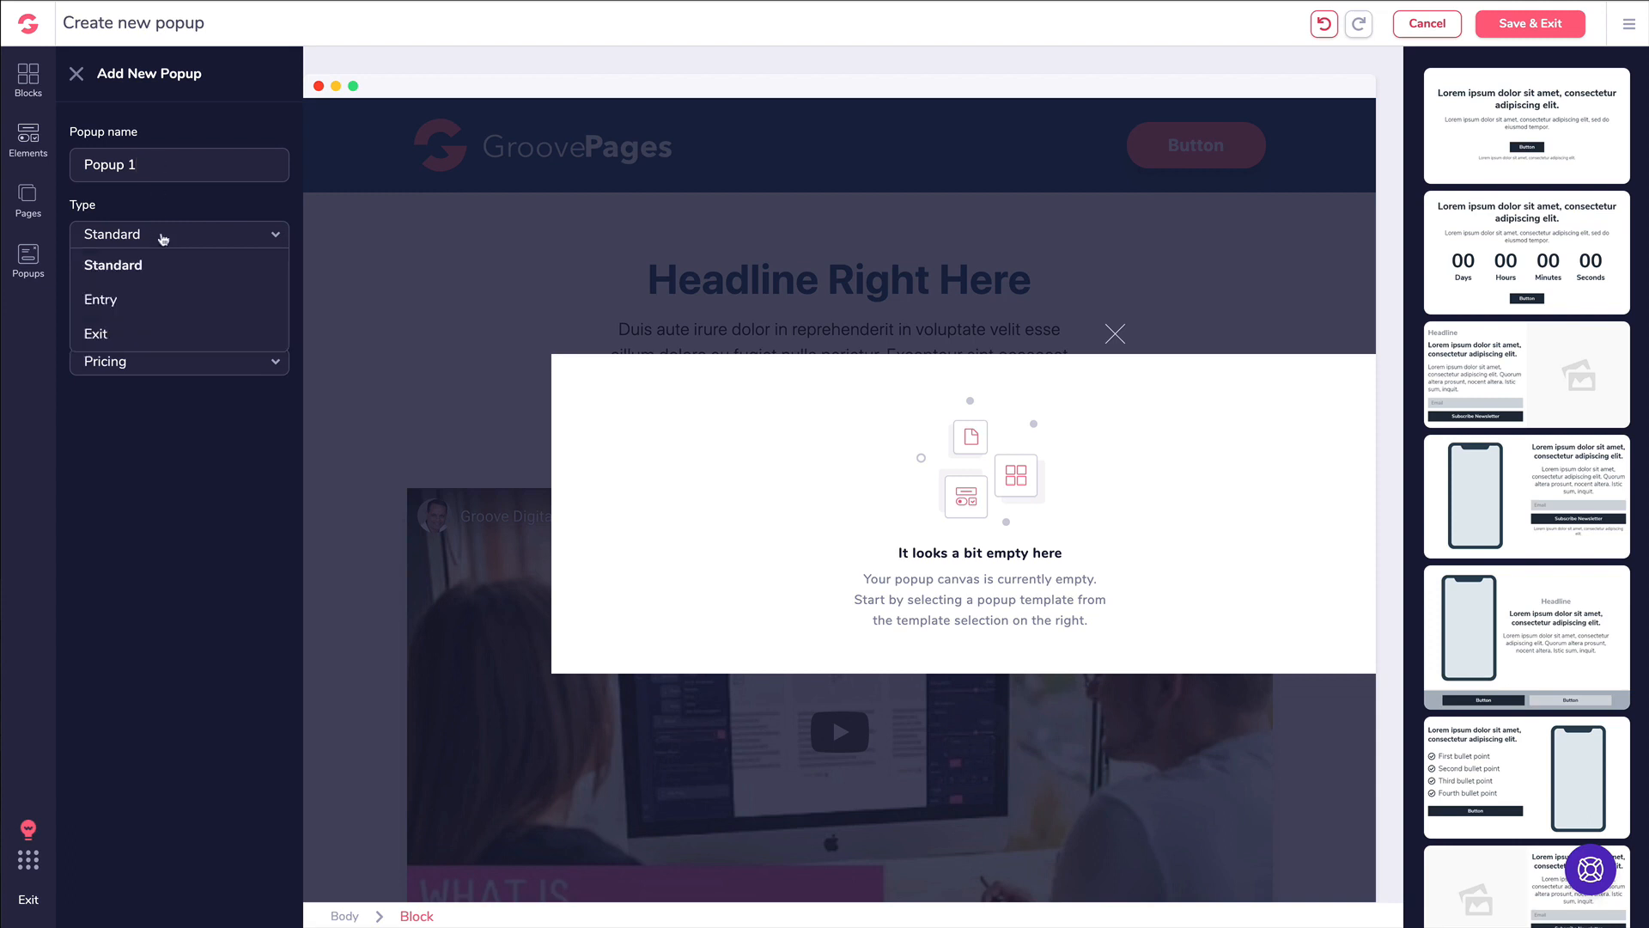
{"action": "left_click", "coordinate": [135, 301]}
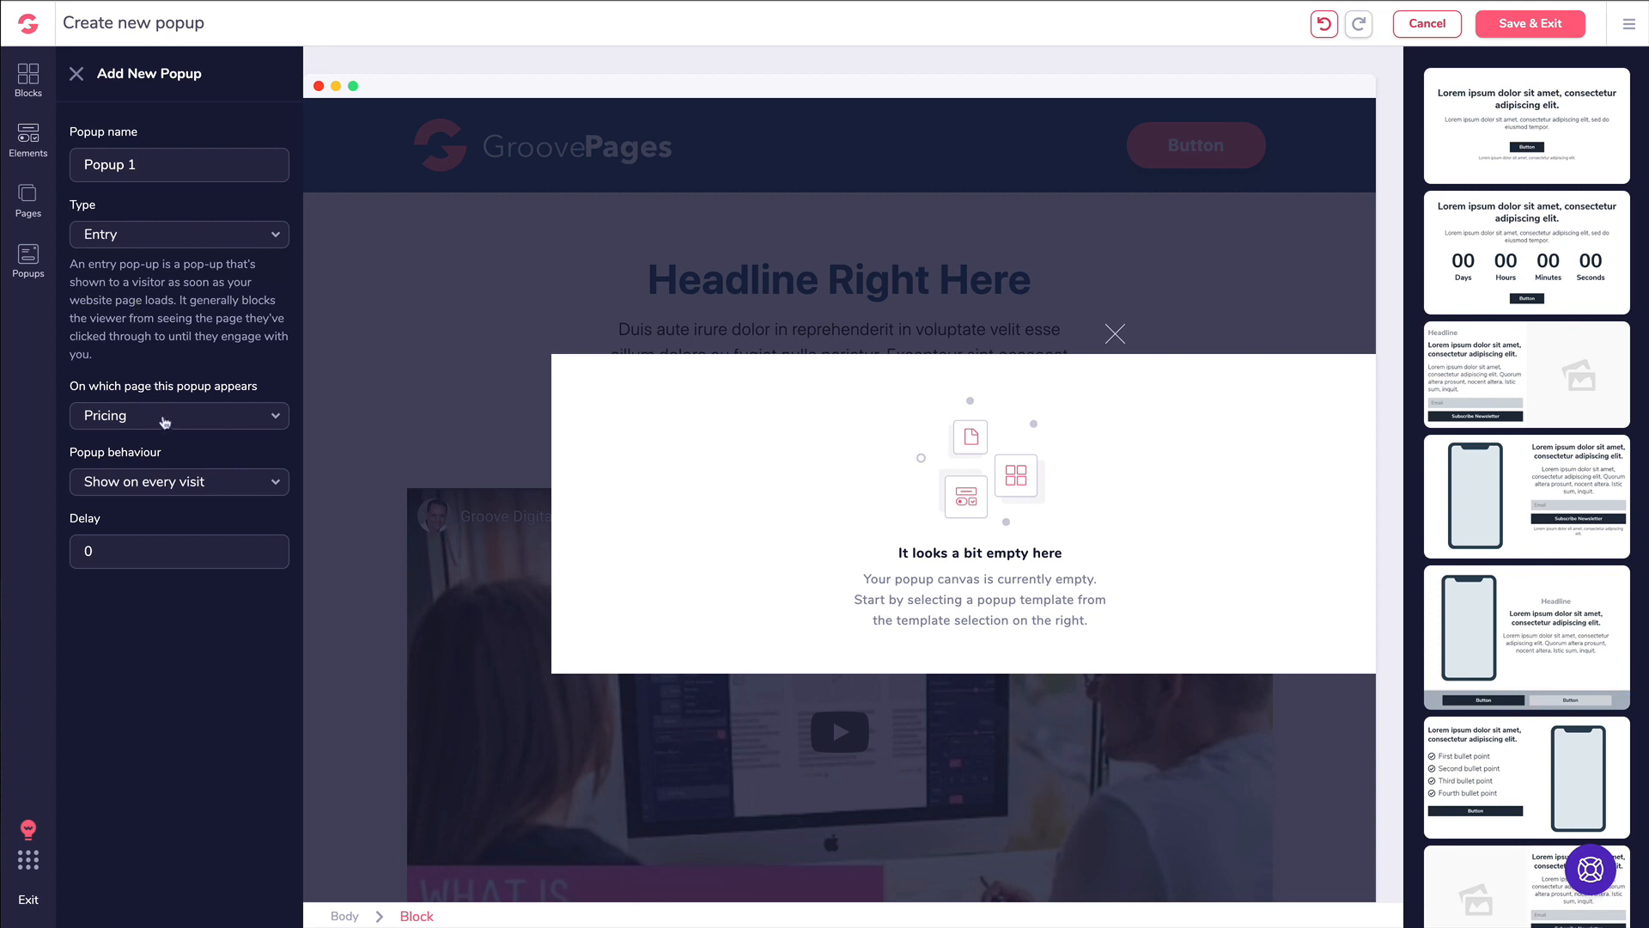
{"action": "left_click", "coordinate": [163, 487]}
{"action": "left_click", "coordinate": [169, 484]}
{"action": "left_click", "coordinate": [127, 243]}
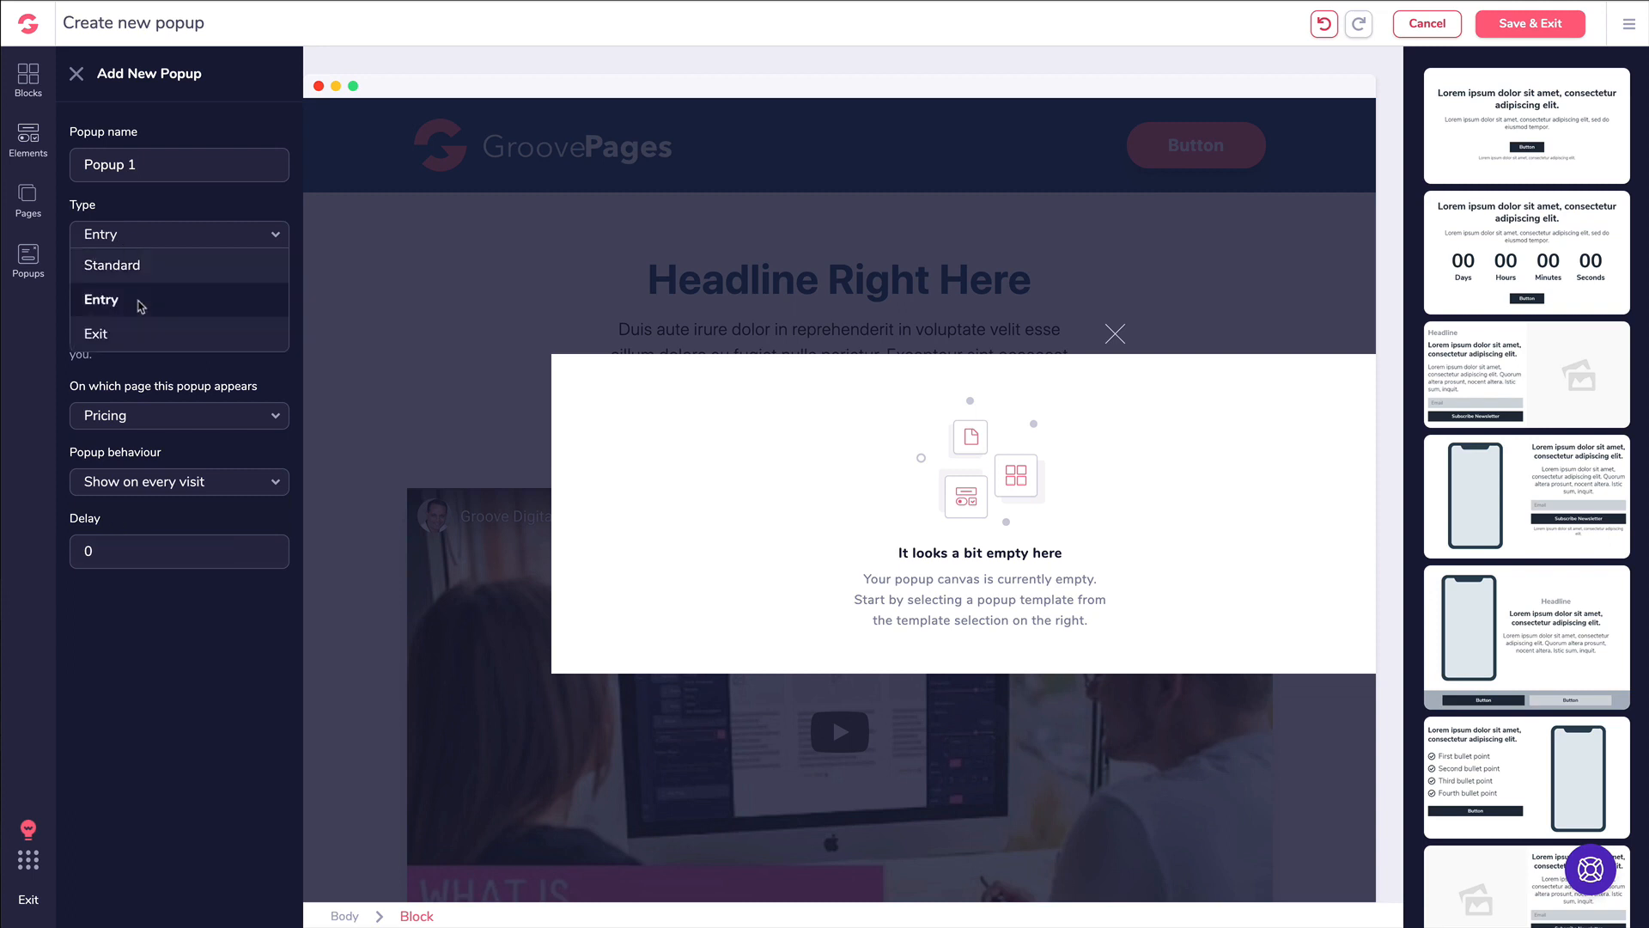
{"action": "left_click", "coordinate": [132, 331]}
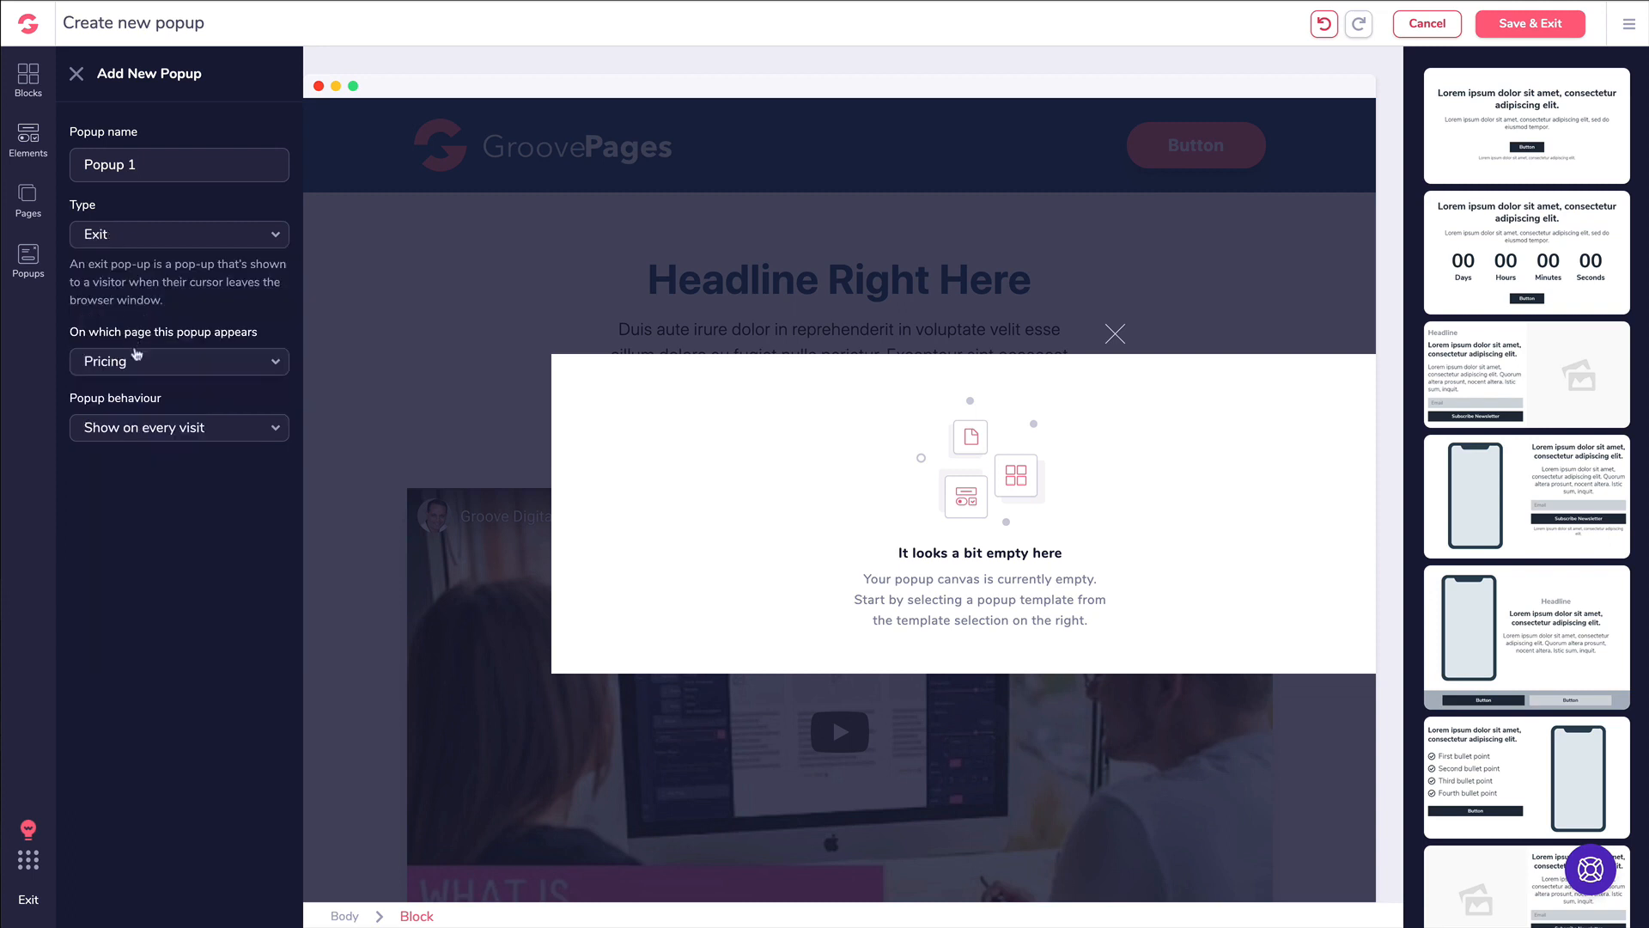
{"action": "left_click", "coordinate": [149, 425]}
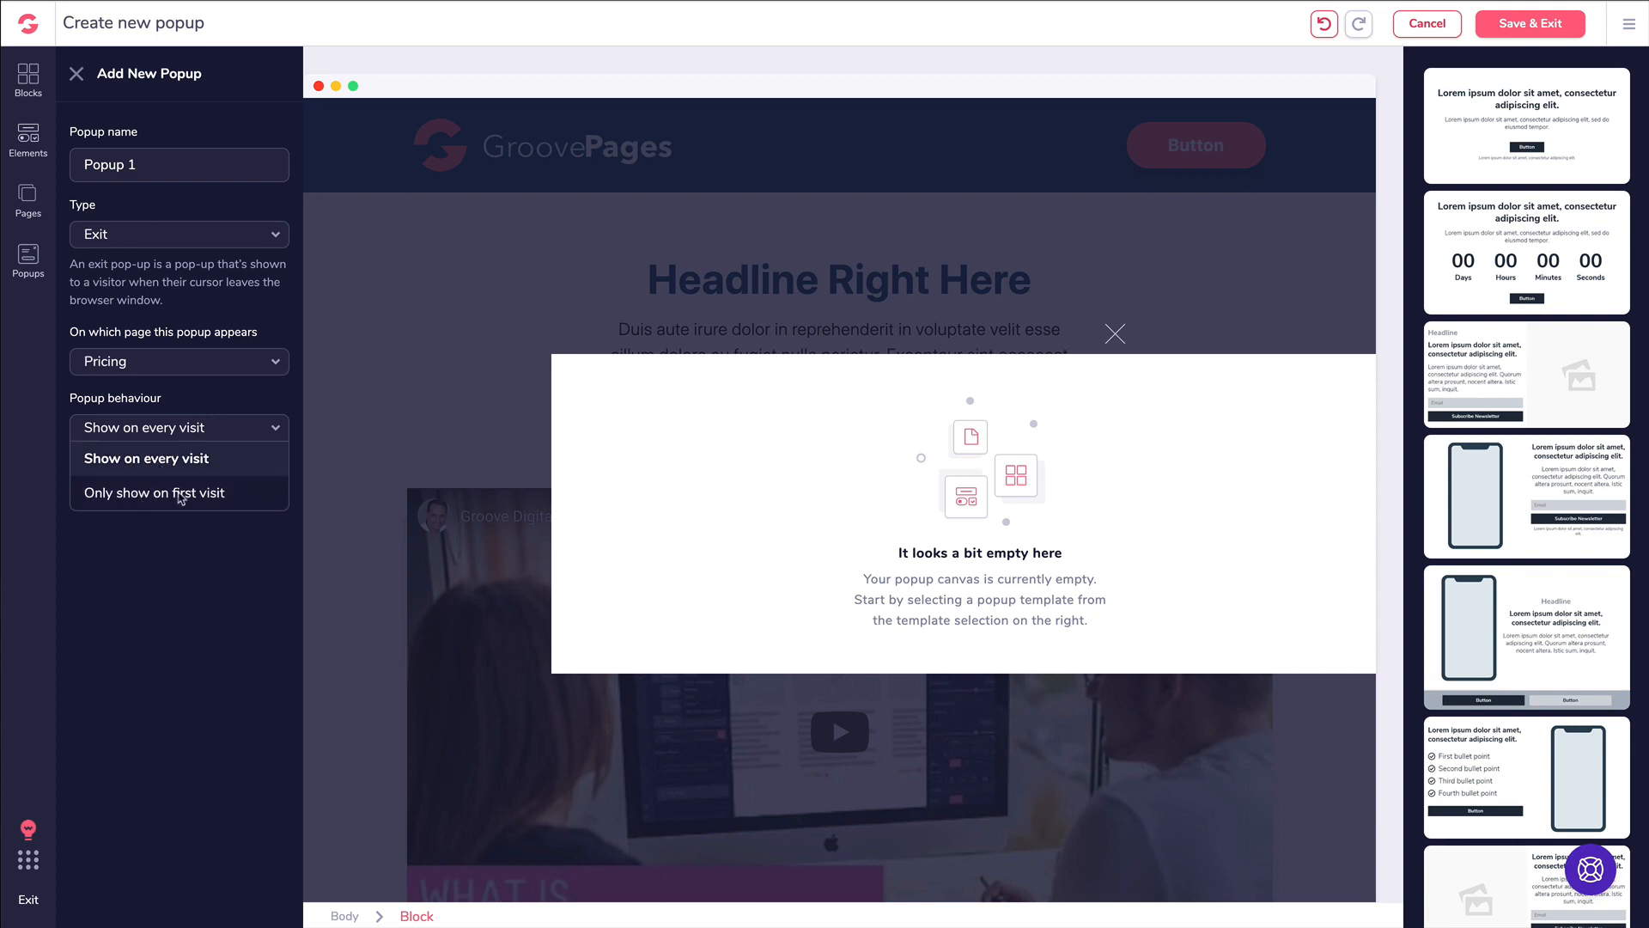
{"action": "left_click", "coordinate": [149, 461]}
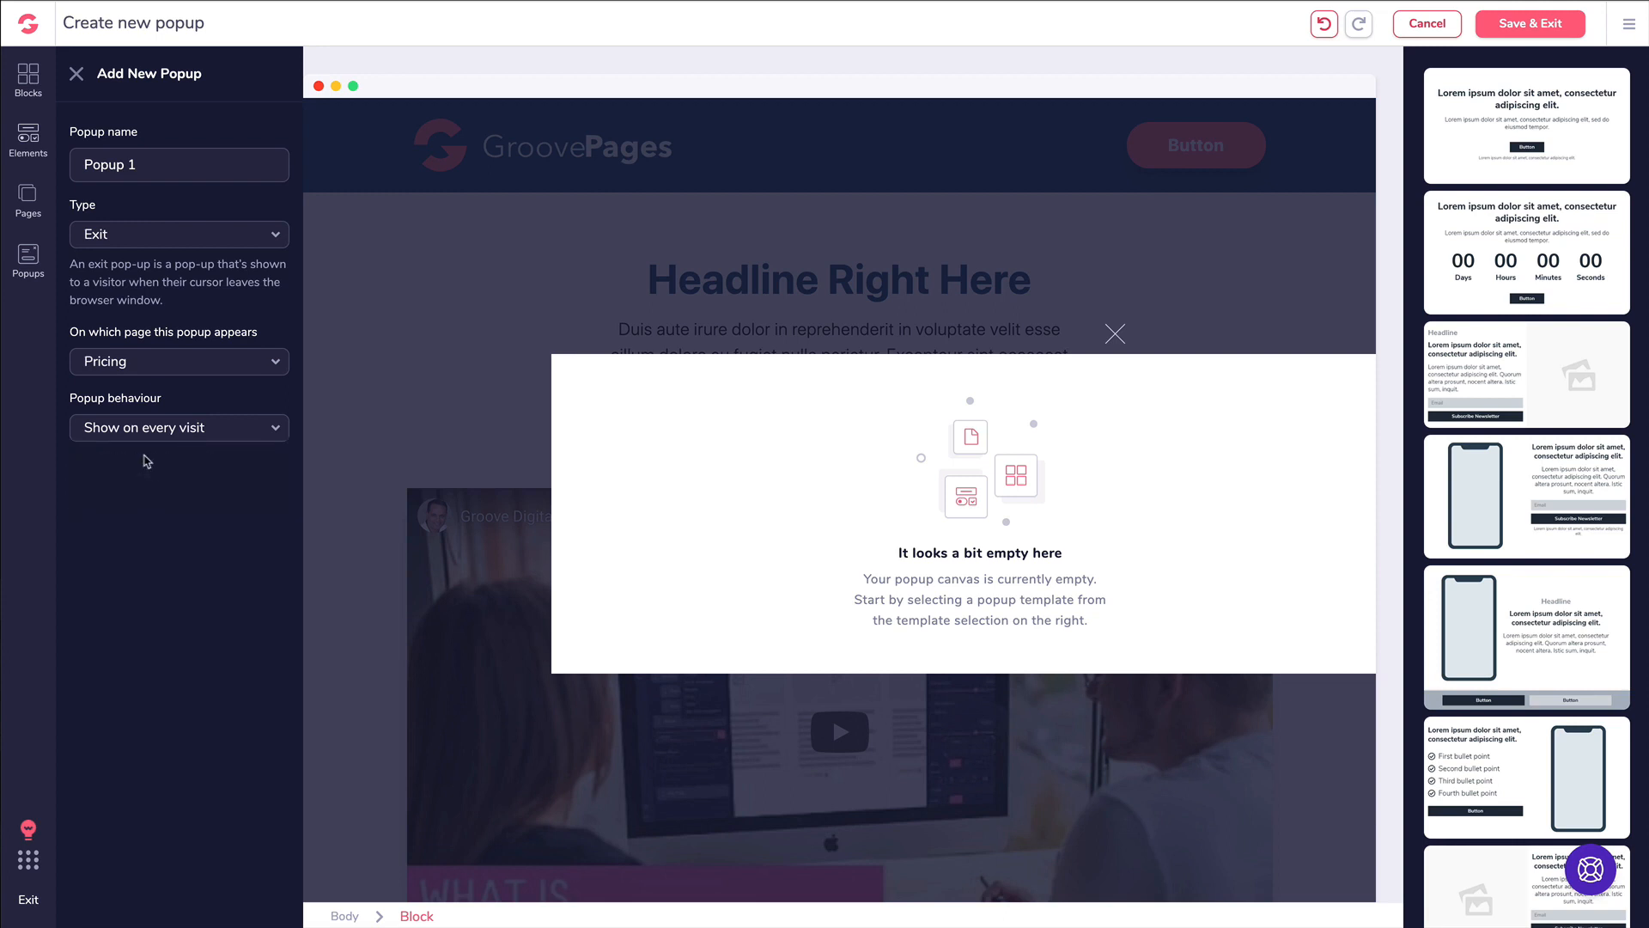
- Name the popup Exit Pop Demo, give it the countdown timer template, and save it
{"action": "triple_click", "coordinate": [161, 163]}
{"action": "type", "text": "Exit Pop Demo"}
{"action": "left_click", "coordinate": [1487, 252]}
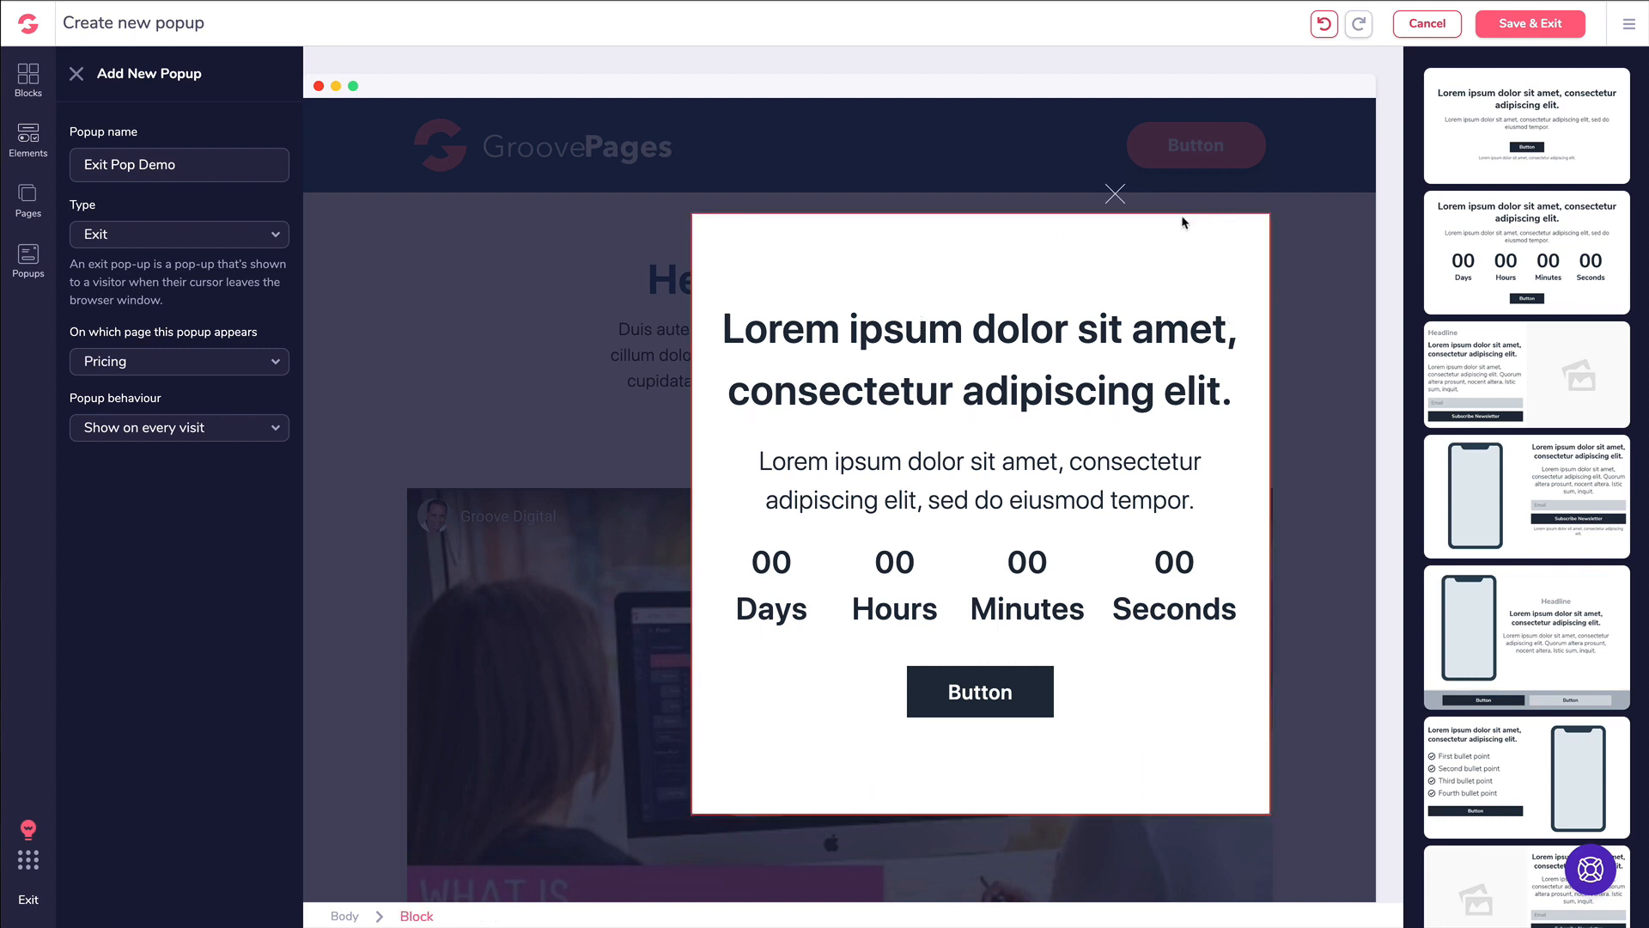
{"action": "left_click", "coordinate": [1563, 35]}
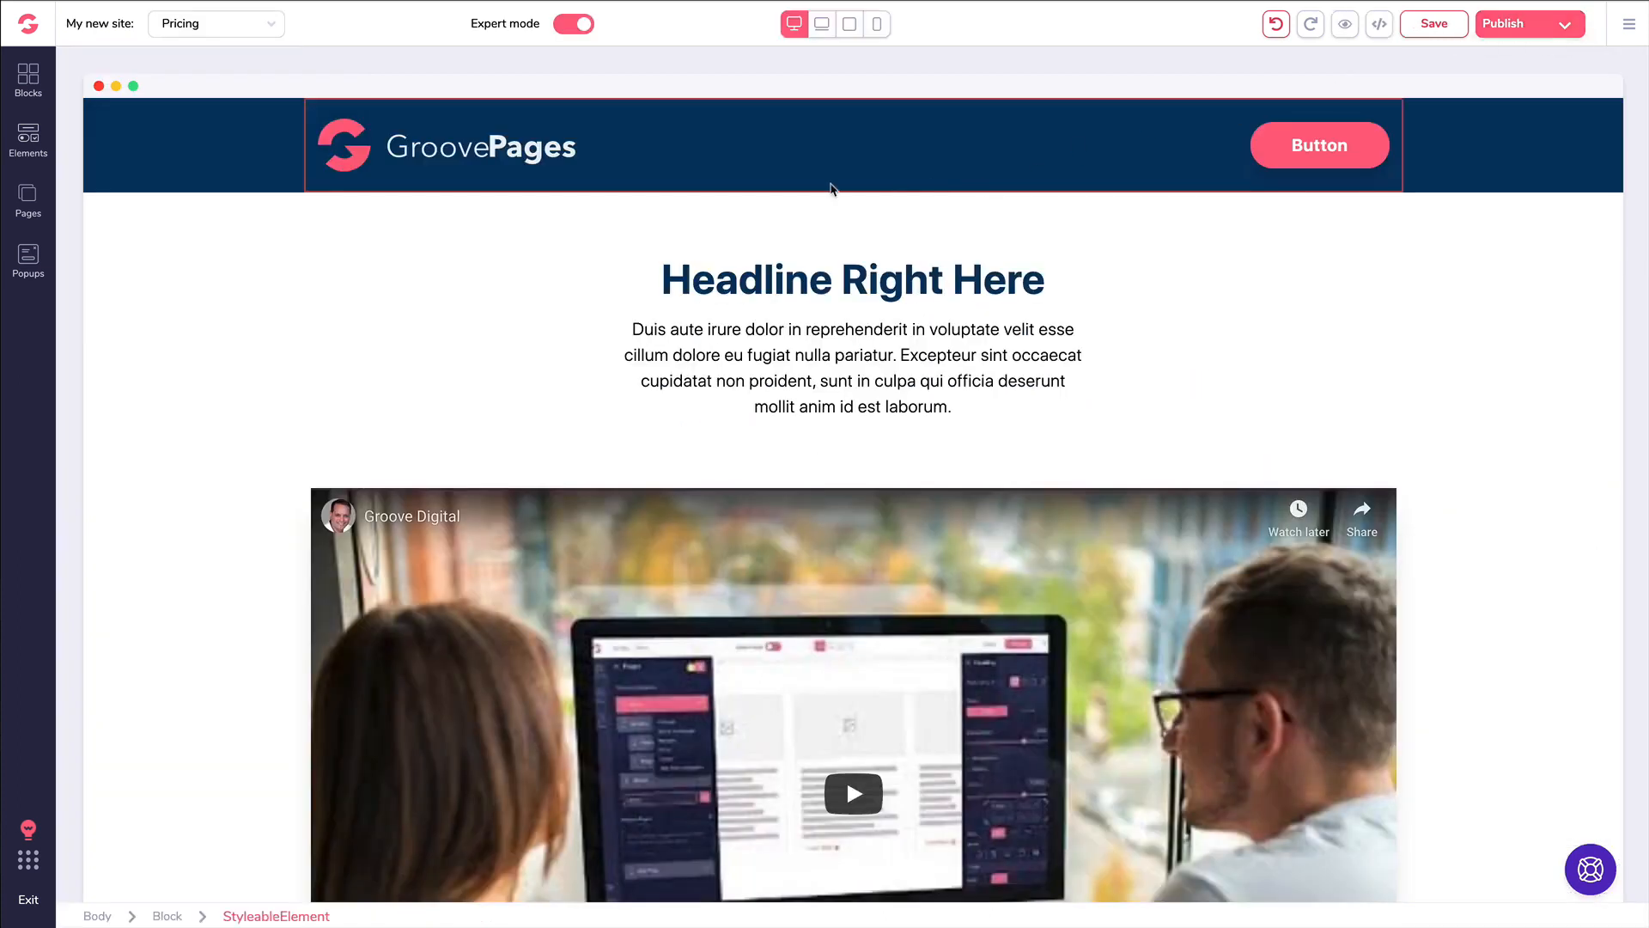
- Create and save a second, Standard popup named Button Popup, using the simple headline, text and button template without a countdown
{"action": "left_click", "coordinate": [31, 255]}
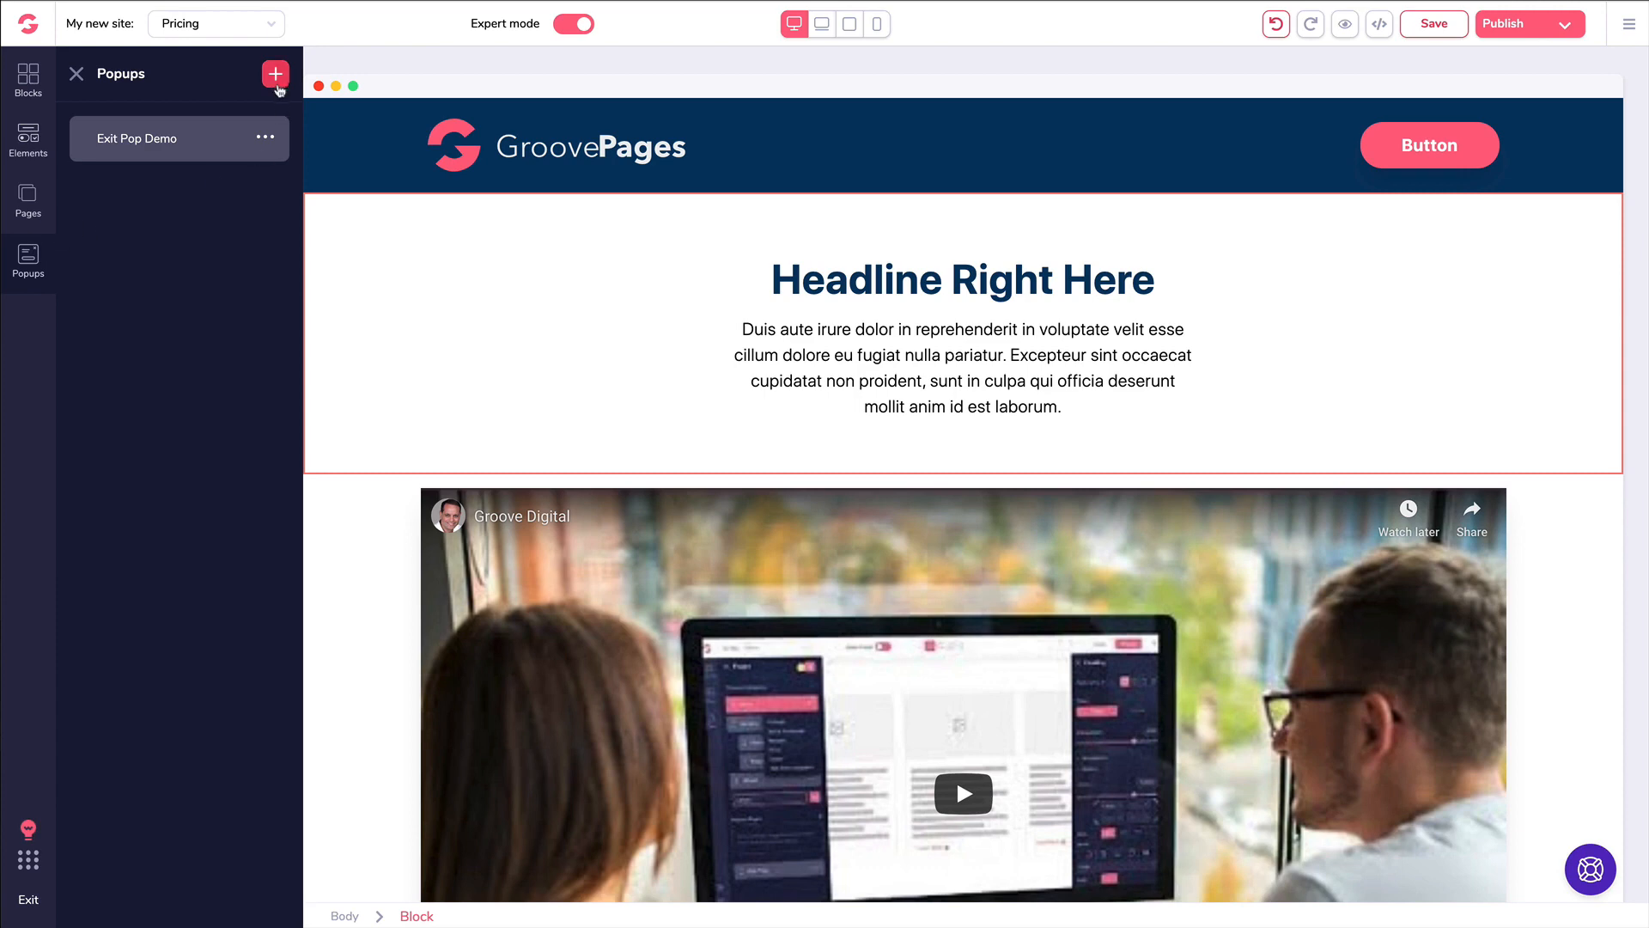
{"action": "left_click", "coordinate": [273, 72]}
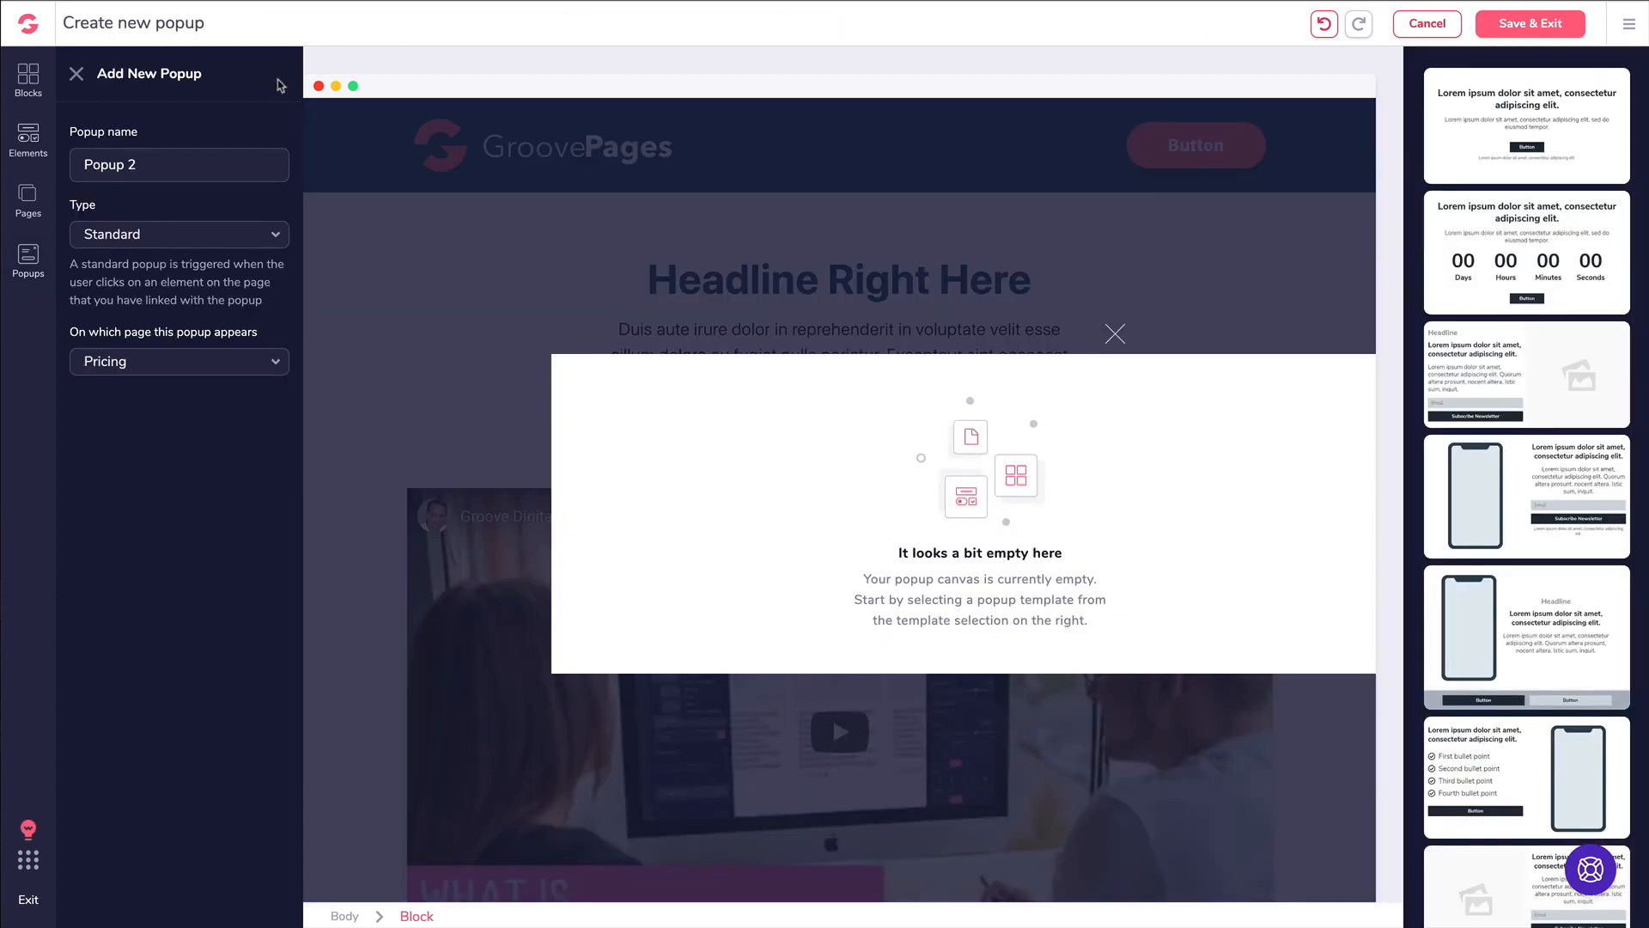
{"action": "triple_click", "coordinate": [175, 164]}
{"action": "type", "text": "Button"}
{"action": "left_click", "coordinate": [107, 167]}
{"action": "key", "text": "BackSpace"}
{"action": "type", "text": "y"}
{"action": "key", "text": "BackSpace"}
{"action": "type", "text": "tton"}
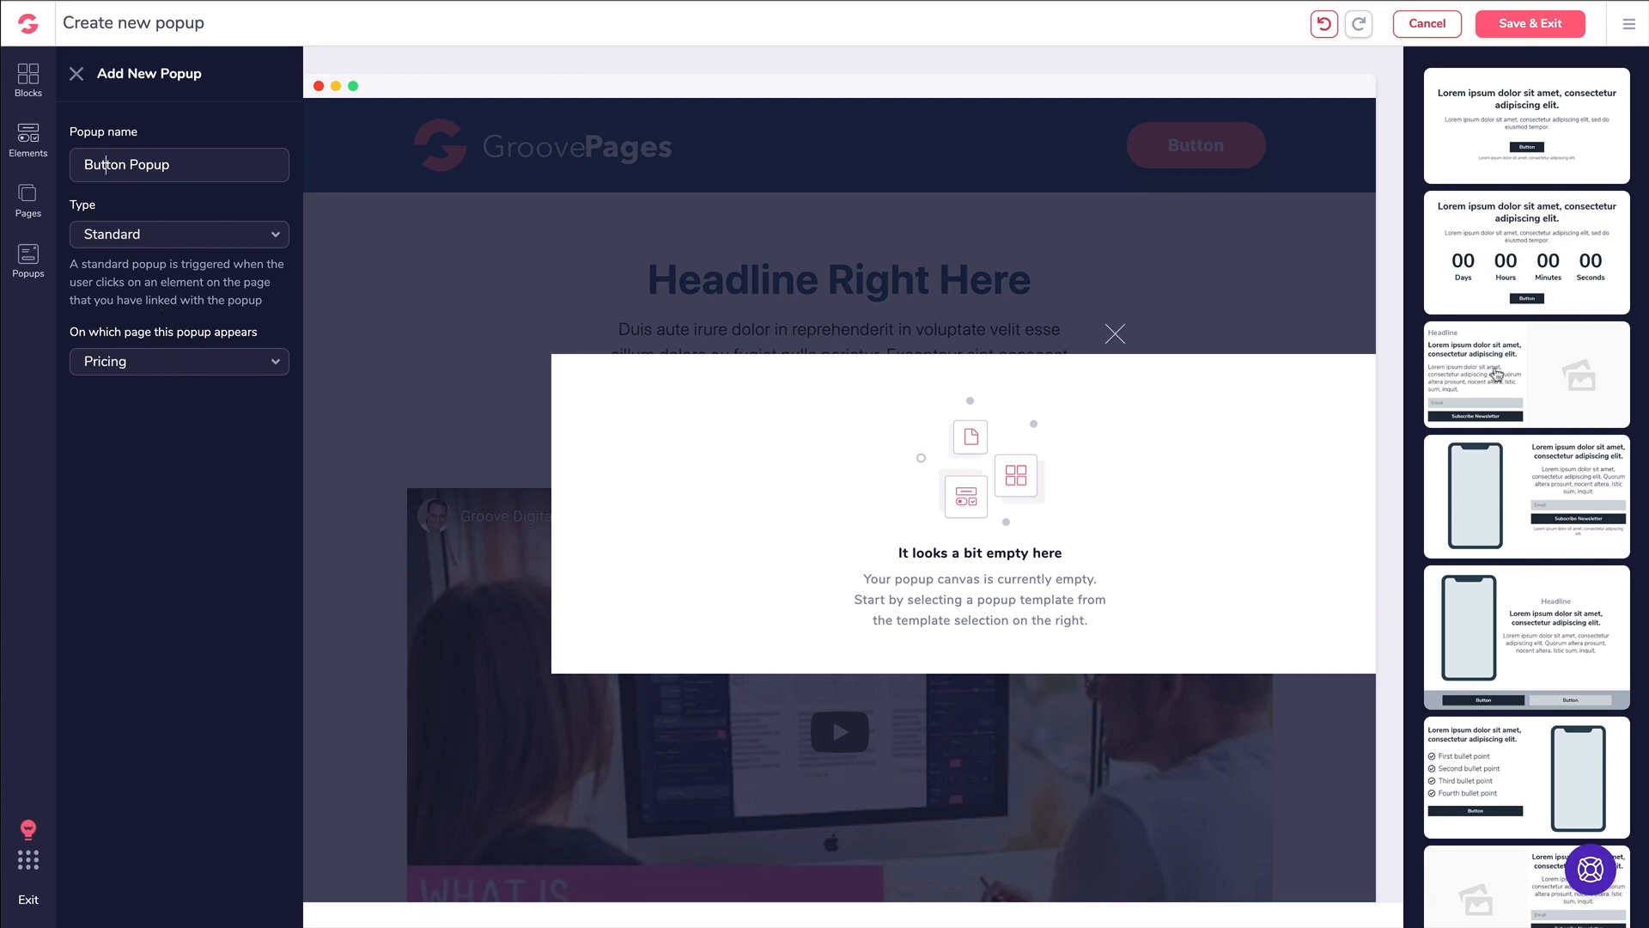
{"action": "left_click", "coordinate": [1527, 156]}
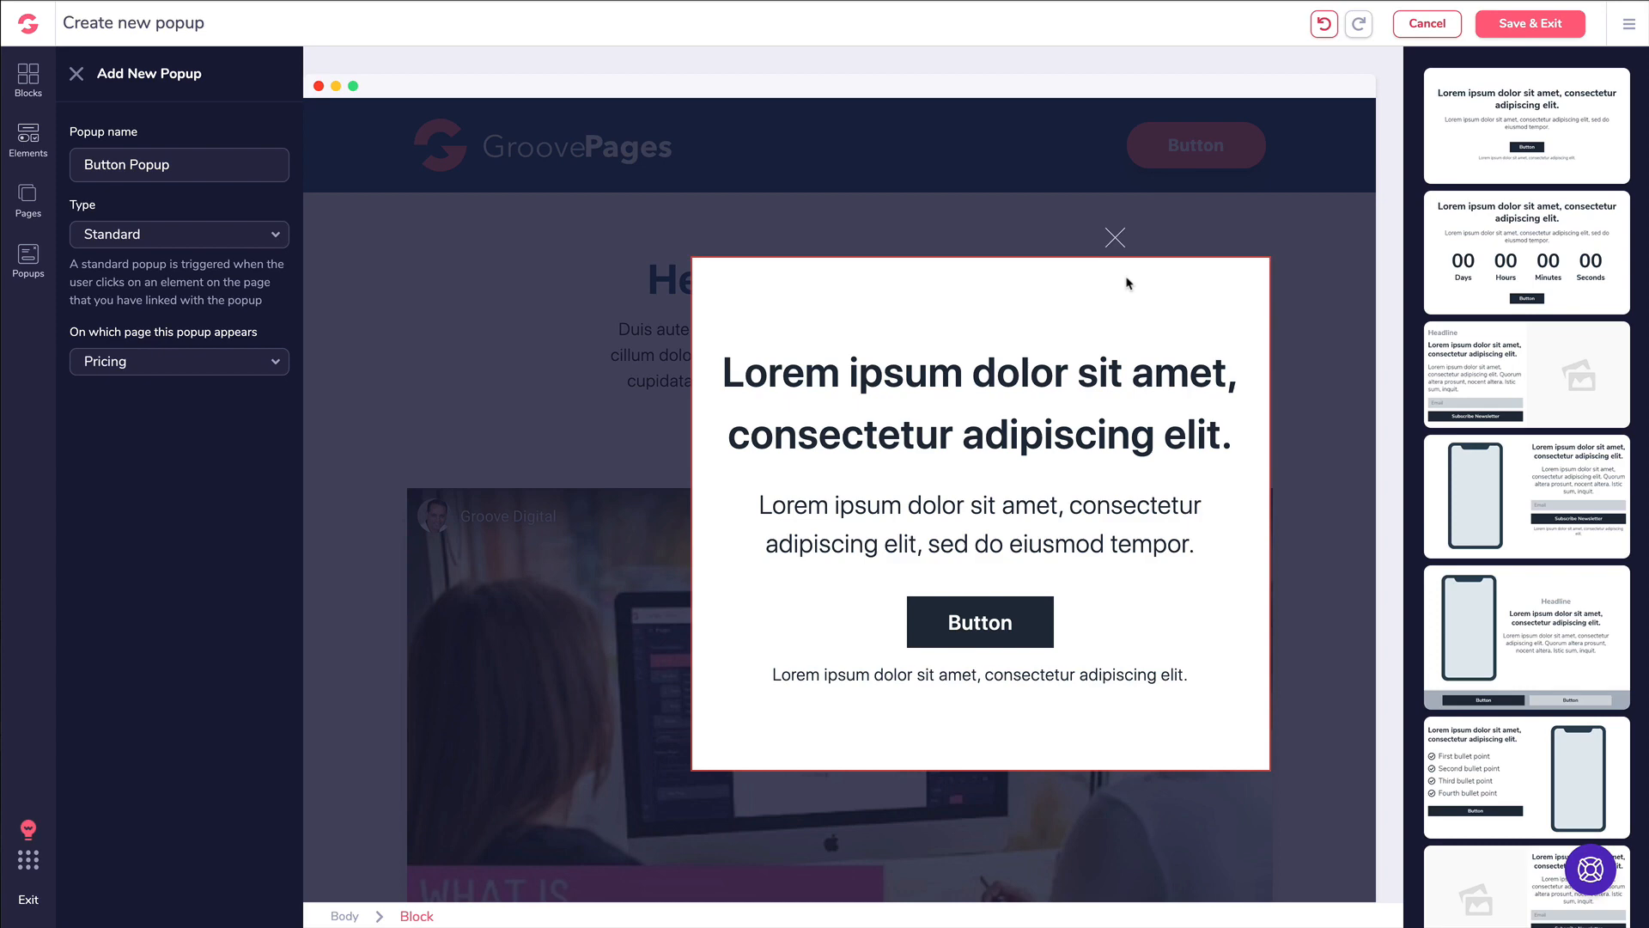
{"action": "left_click", "coordinate": [1528, 25]}
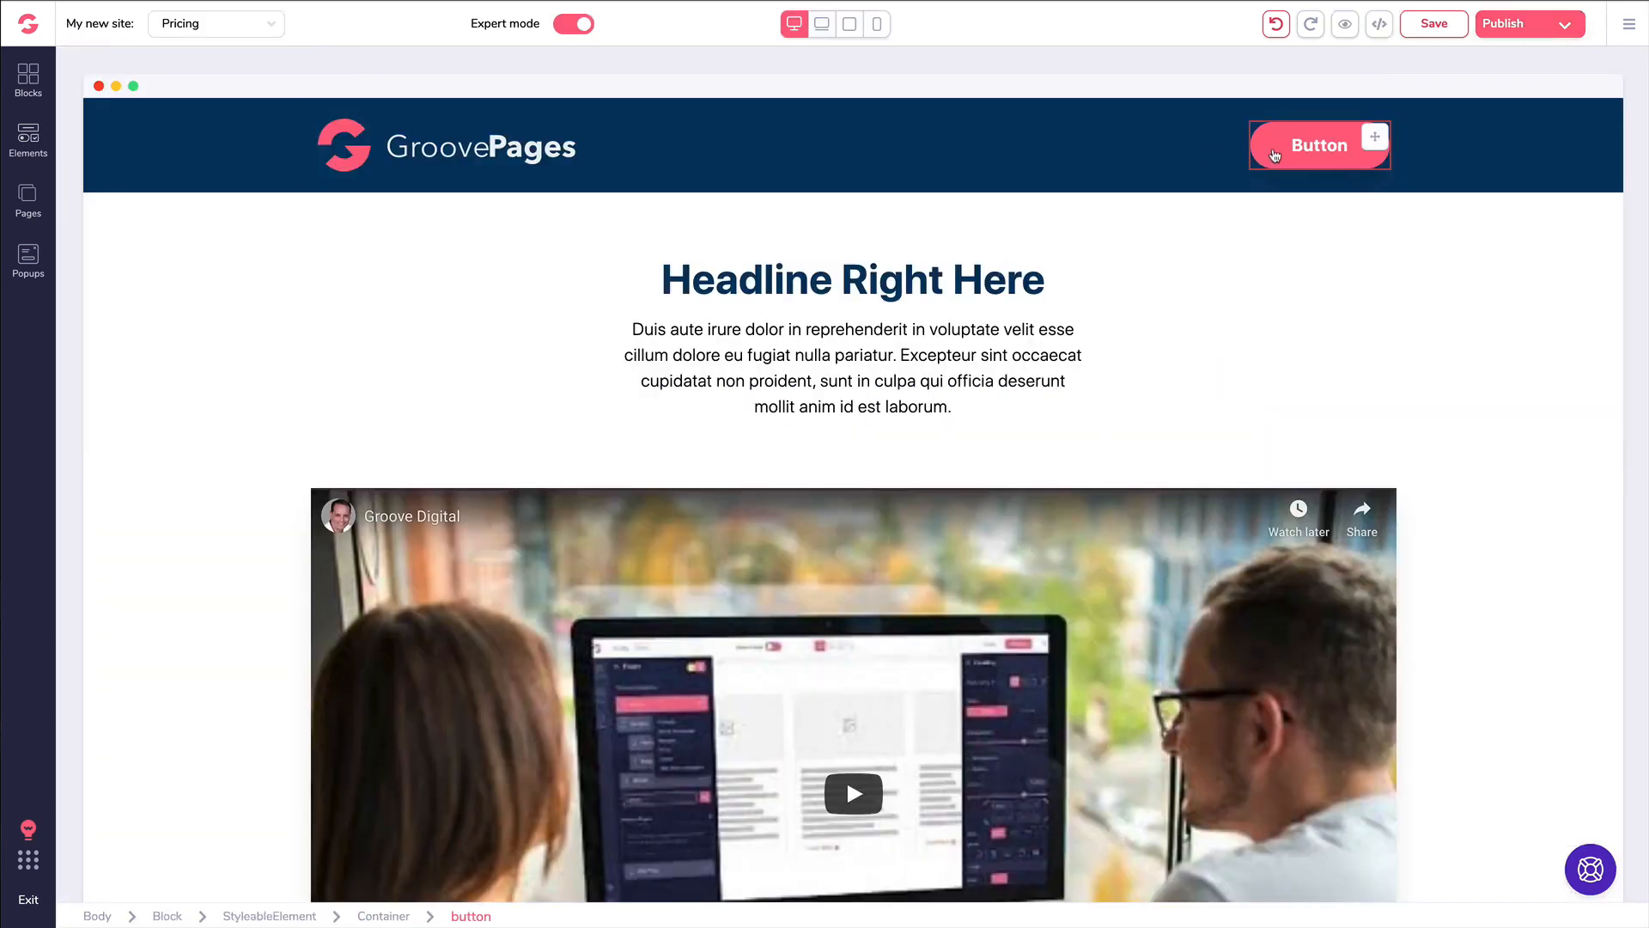
- Change the header button's text to Download Now, link it to the Button Popup popup, and save the page
{"action": "left_click", "coordinate": [1320, 145]}
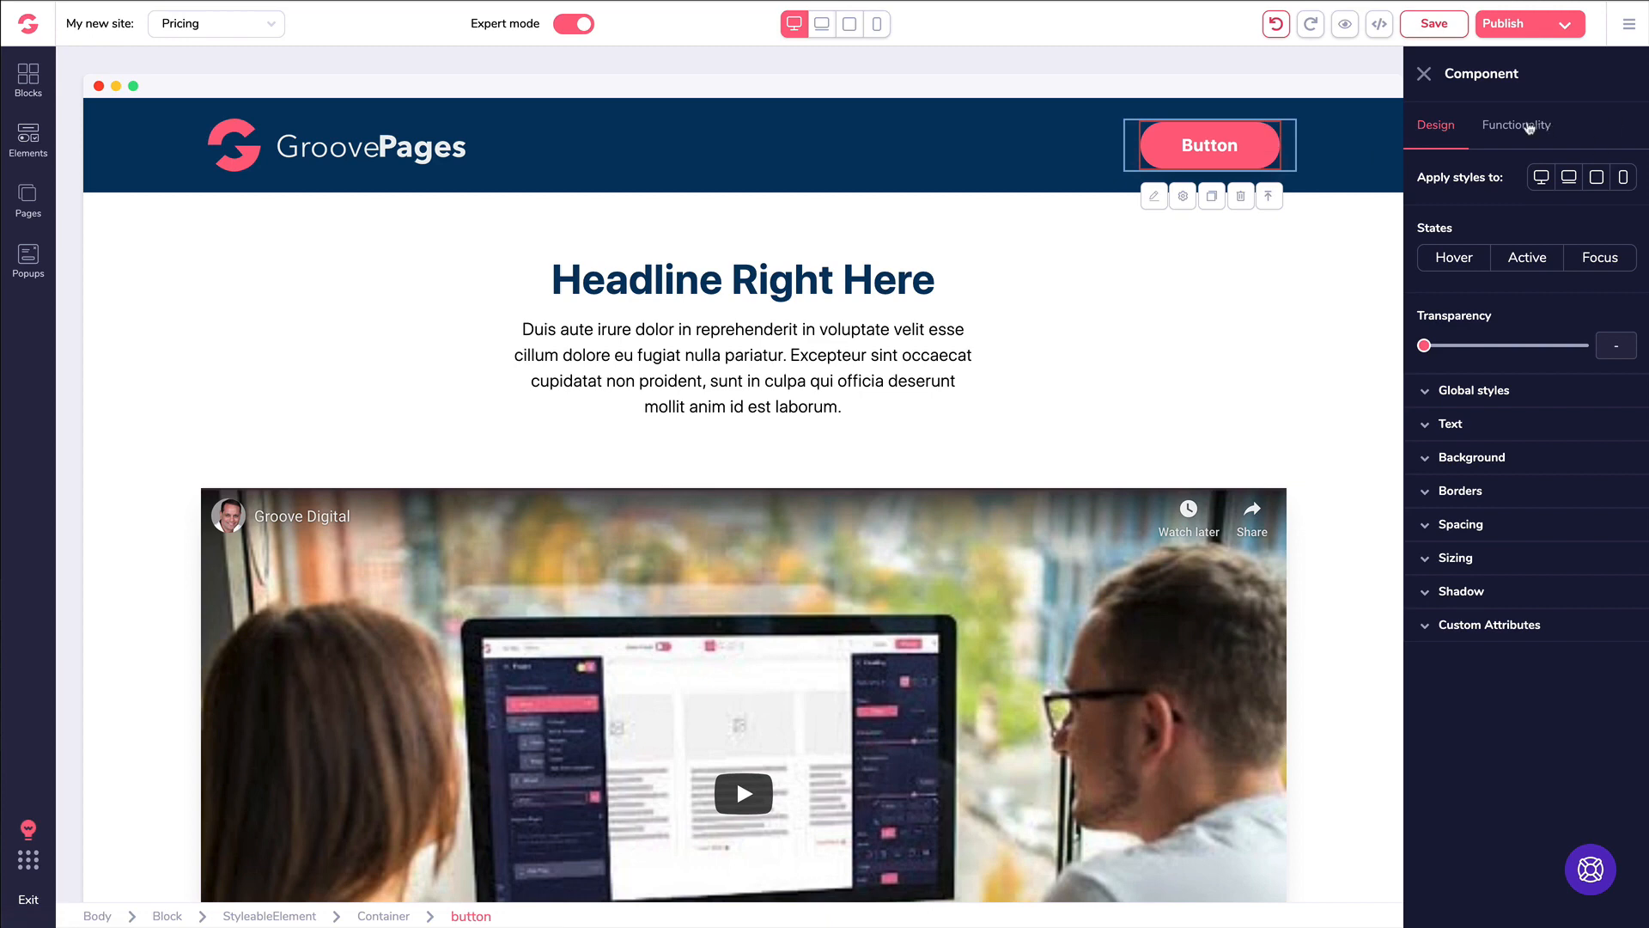
{"action": "left_click", "coordinate": [1529, 127]}
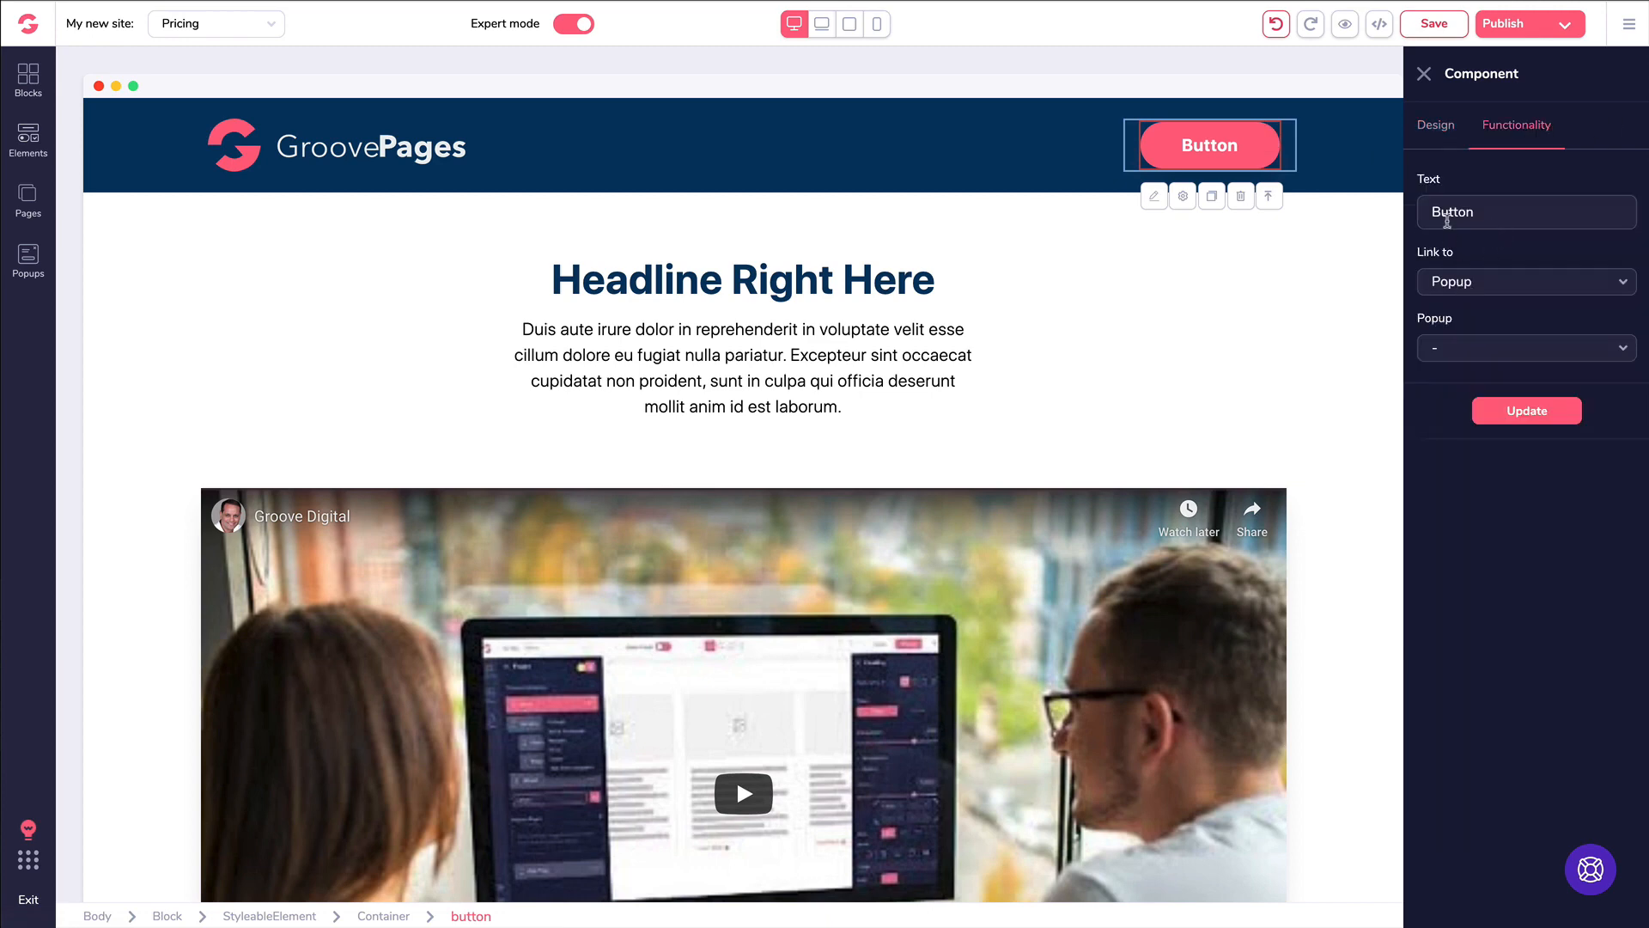
{"action": "double_click", "coordinate": [1485, 213]}
{"action": "type", "text": "Download Now"}
{"action": "left_click", "coordinate": [1452, 280]}
{"action": "left_click", "coordinate": [1454, 449]}
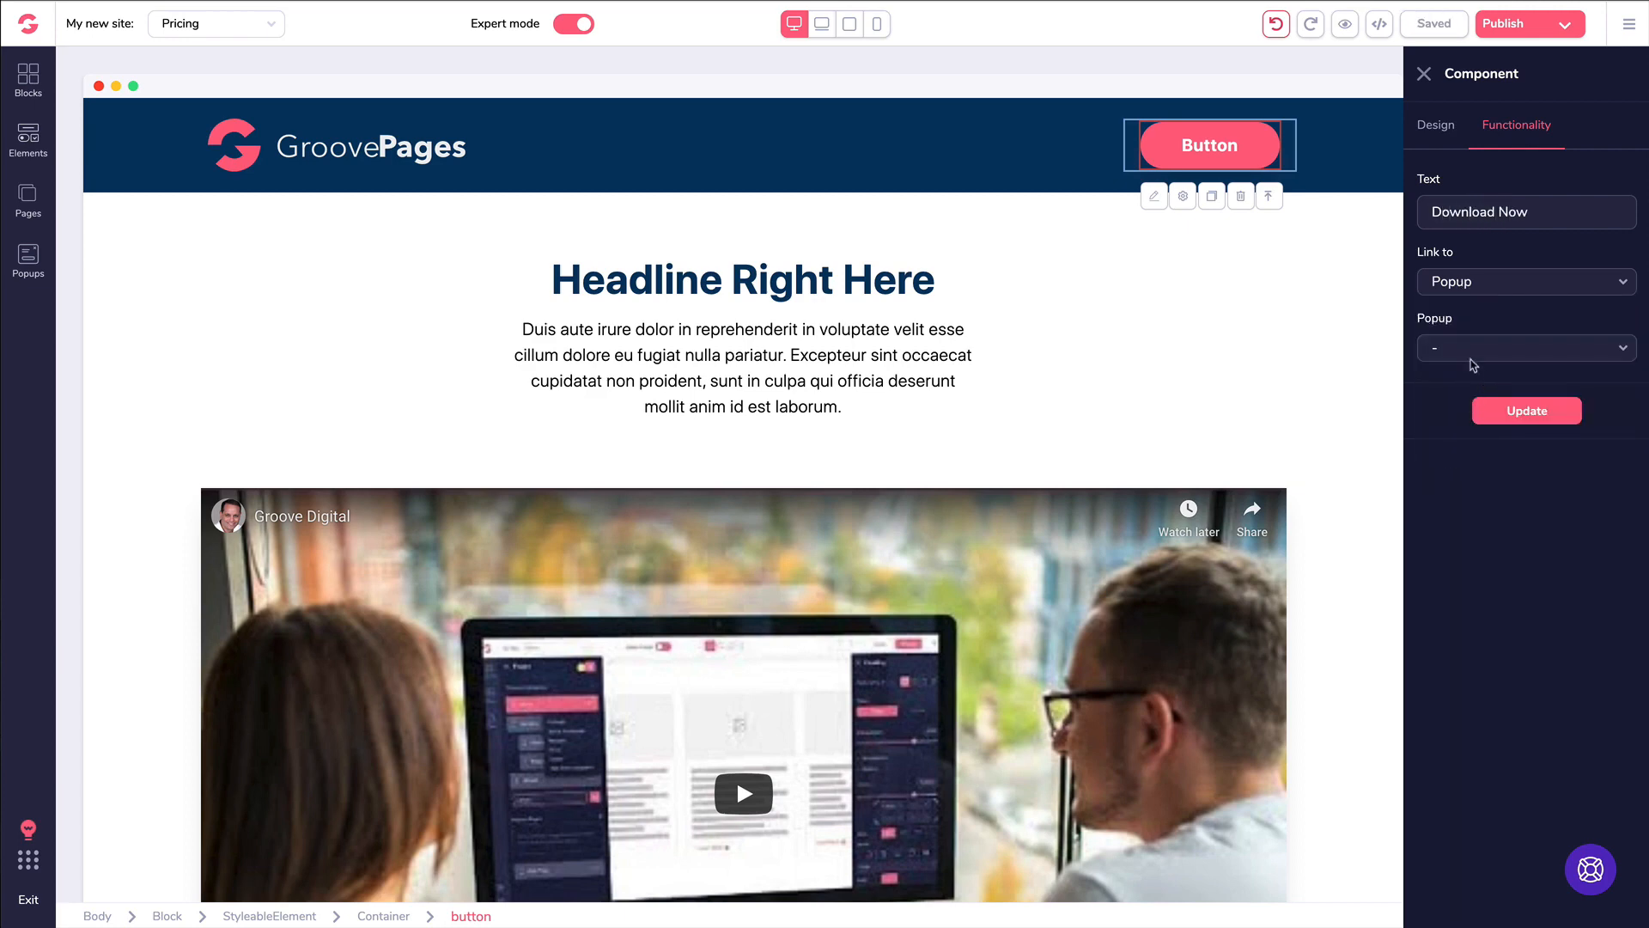
{"action": "left_click", "coordinate": [1460, 350]}
{"action": "left_click", "coordinate": [1460, 378]}
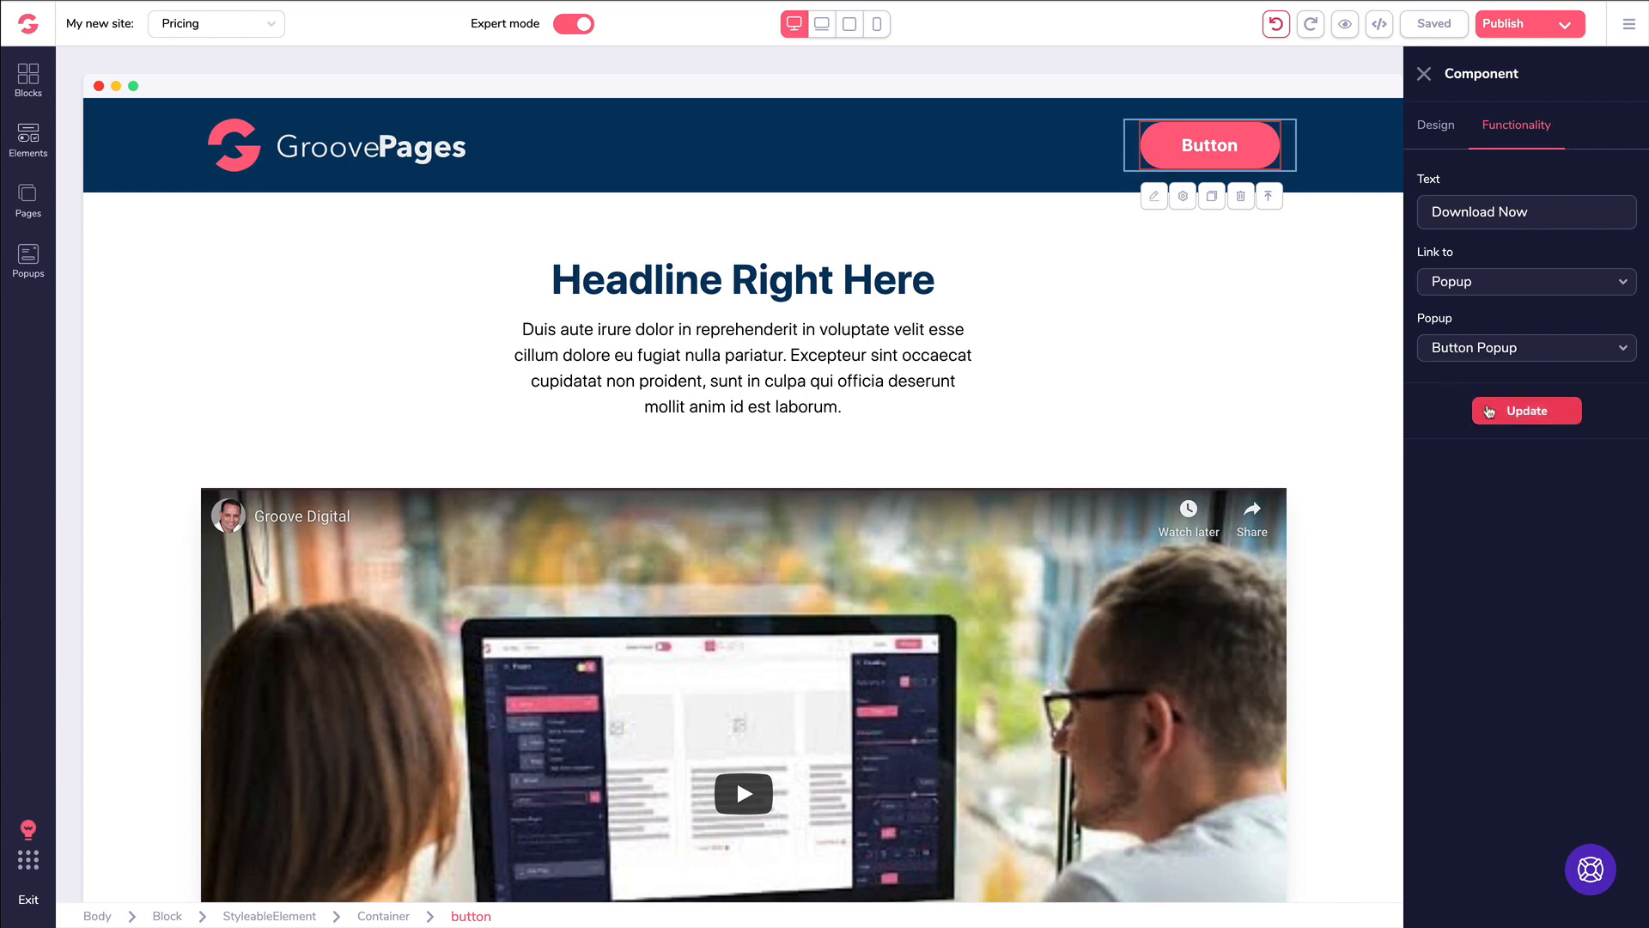
{"action": "left_click", "coordinate": [1525, 412]}
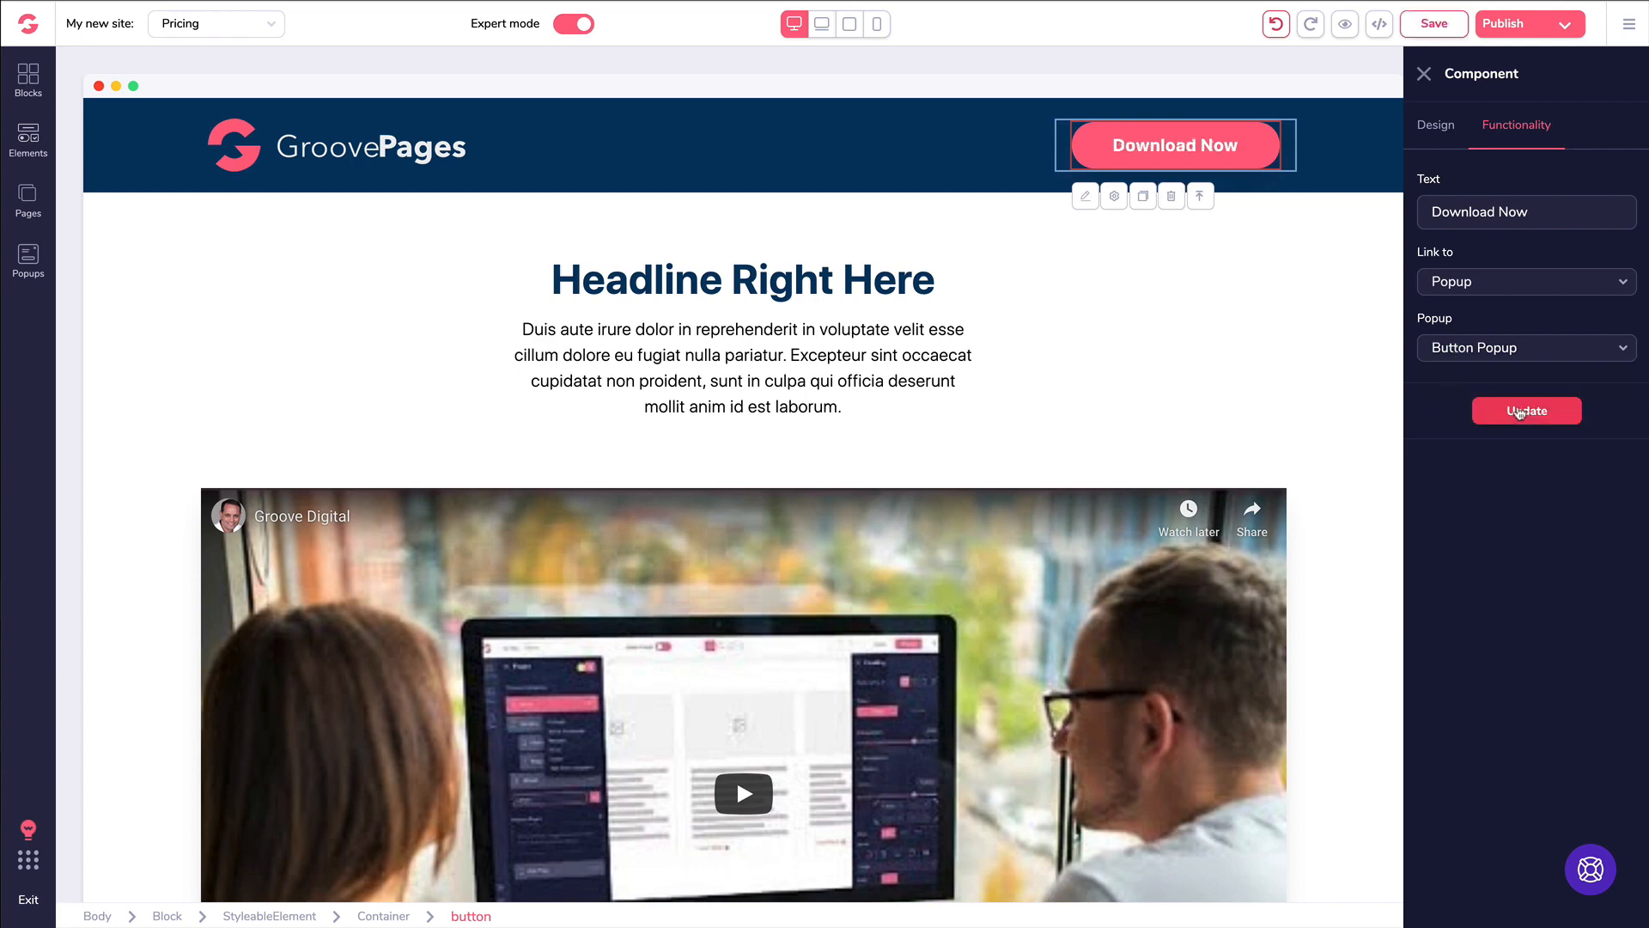
{"action": "left_click", "coordinate": [1422, 24]}
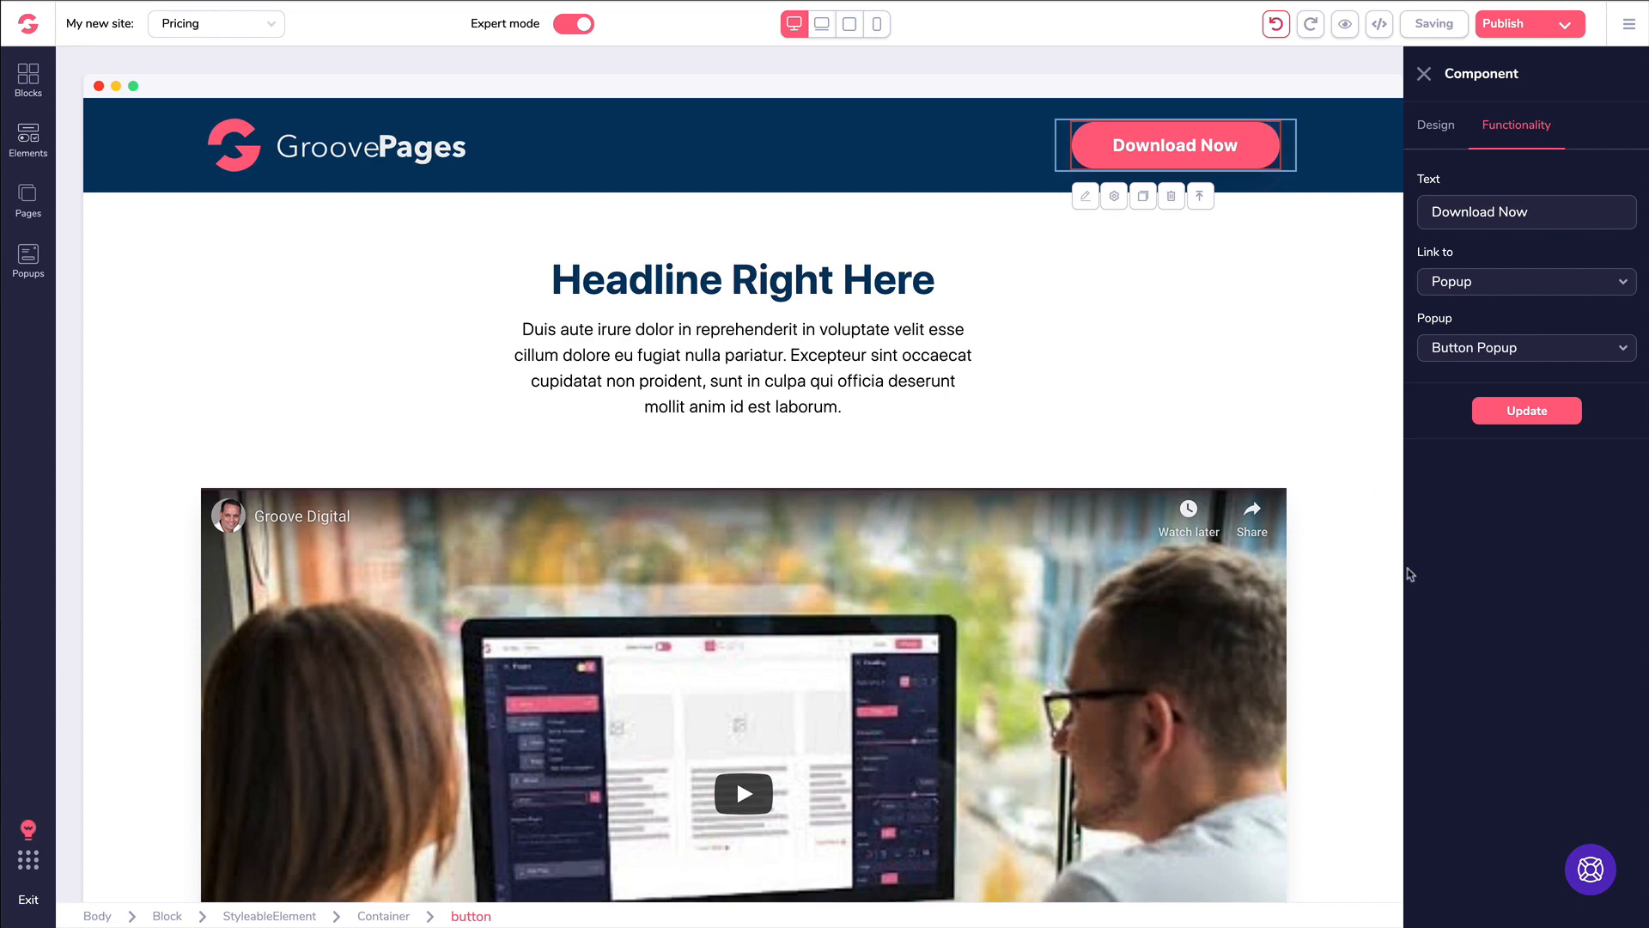
- Preview the page, dismiss the countdown exit popup, and test the popup linked to the Download Now button
{"action": "left_click", "coordinate": [1345, 28]}
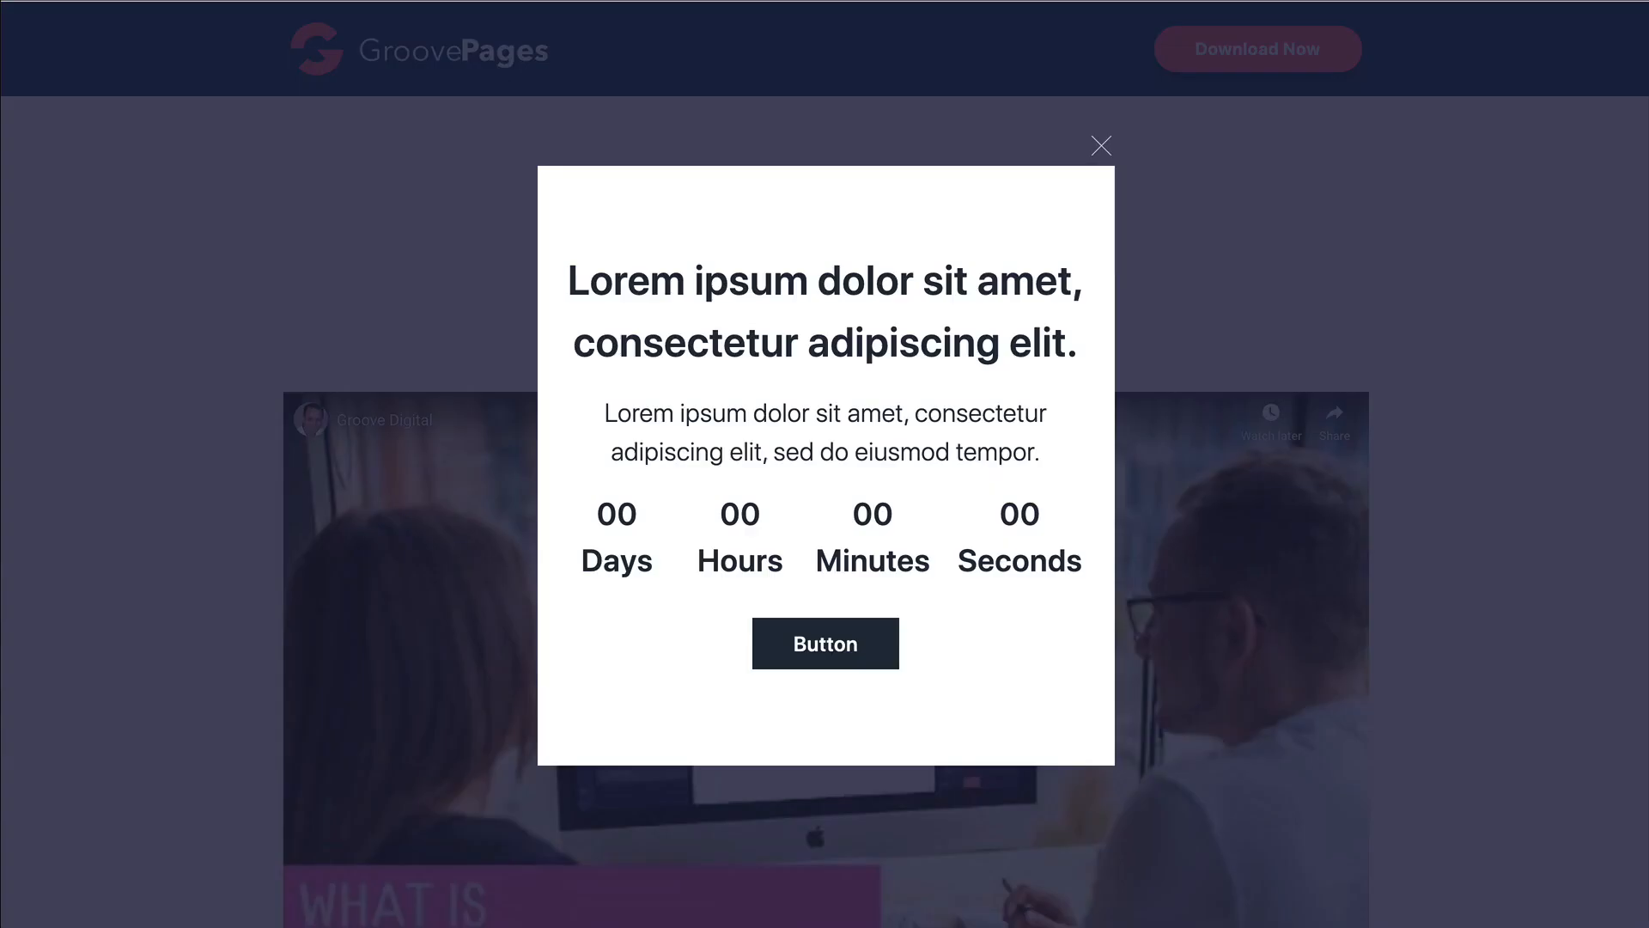
{"action": "left_click", "coordinate": [1101, 146]}
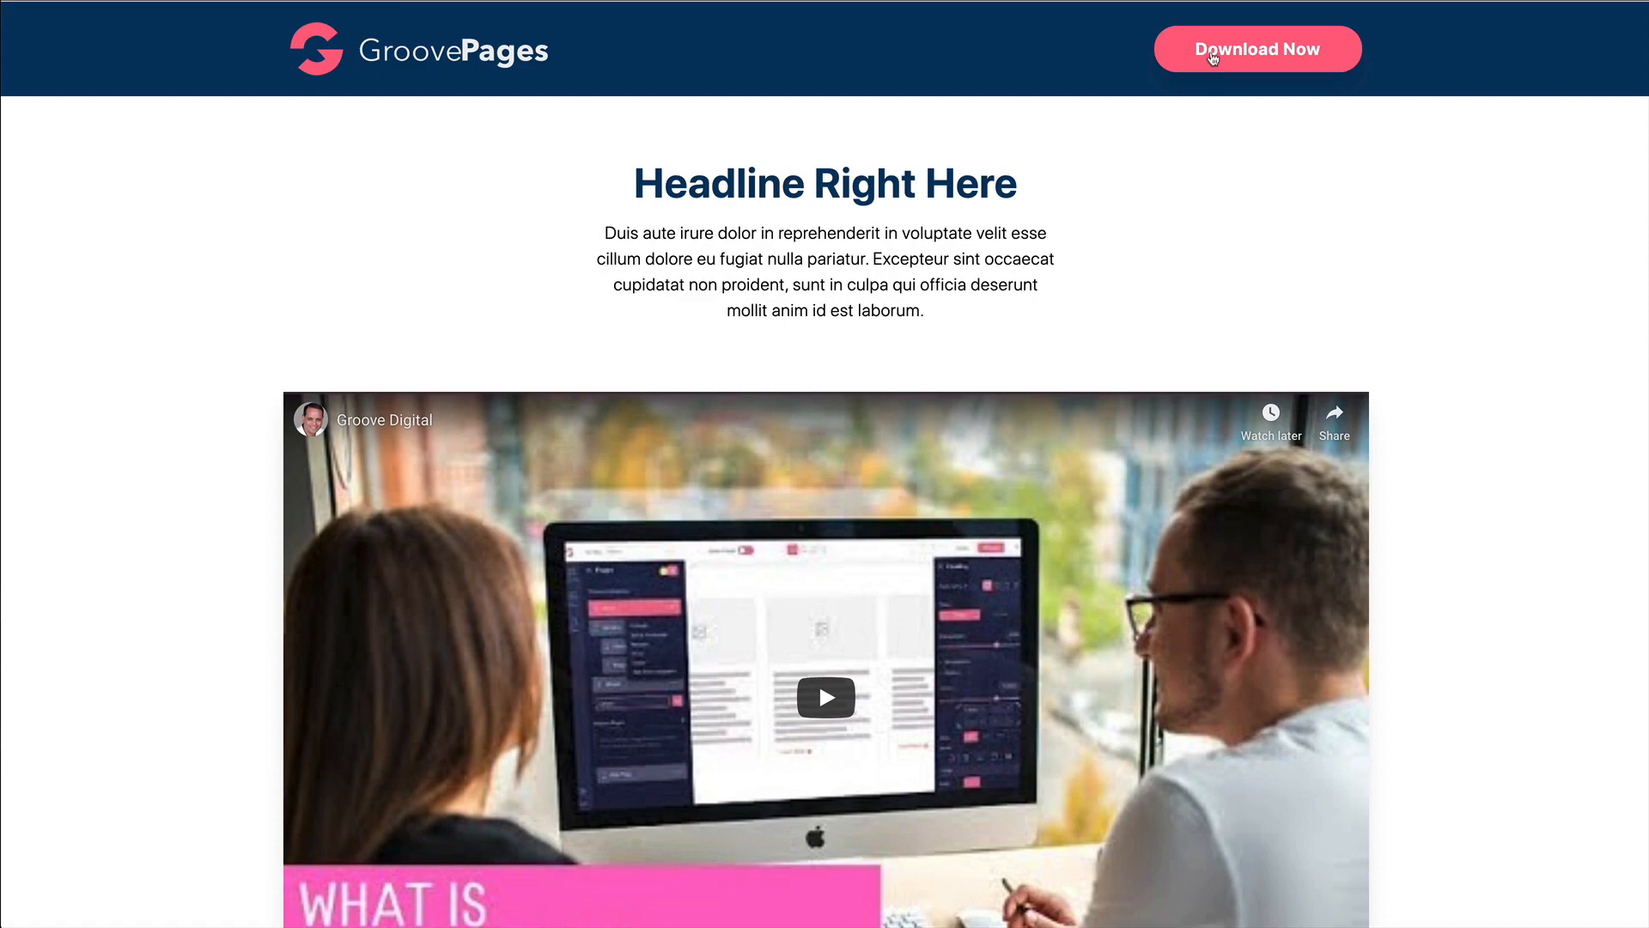
{"action": "left_click", "coordinate": [1212, 56]}
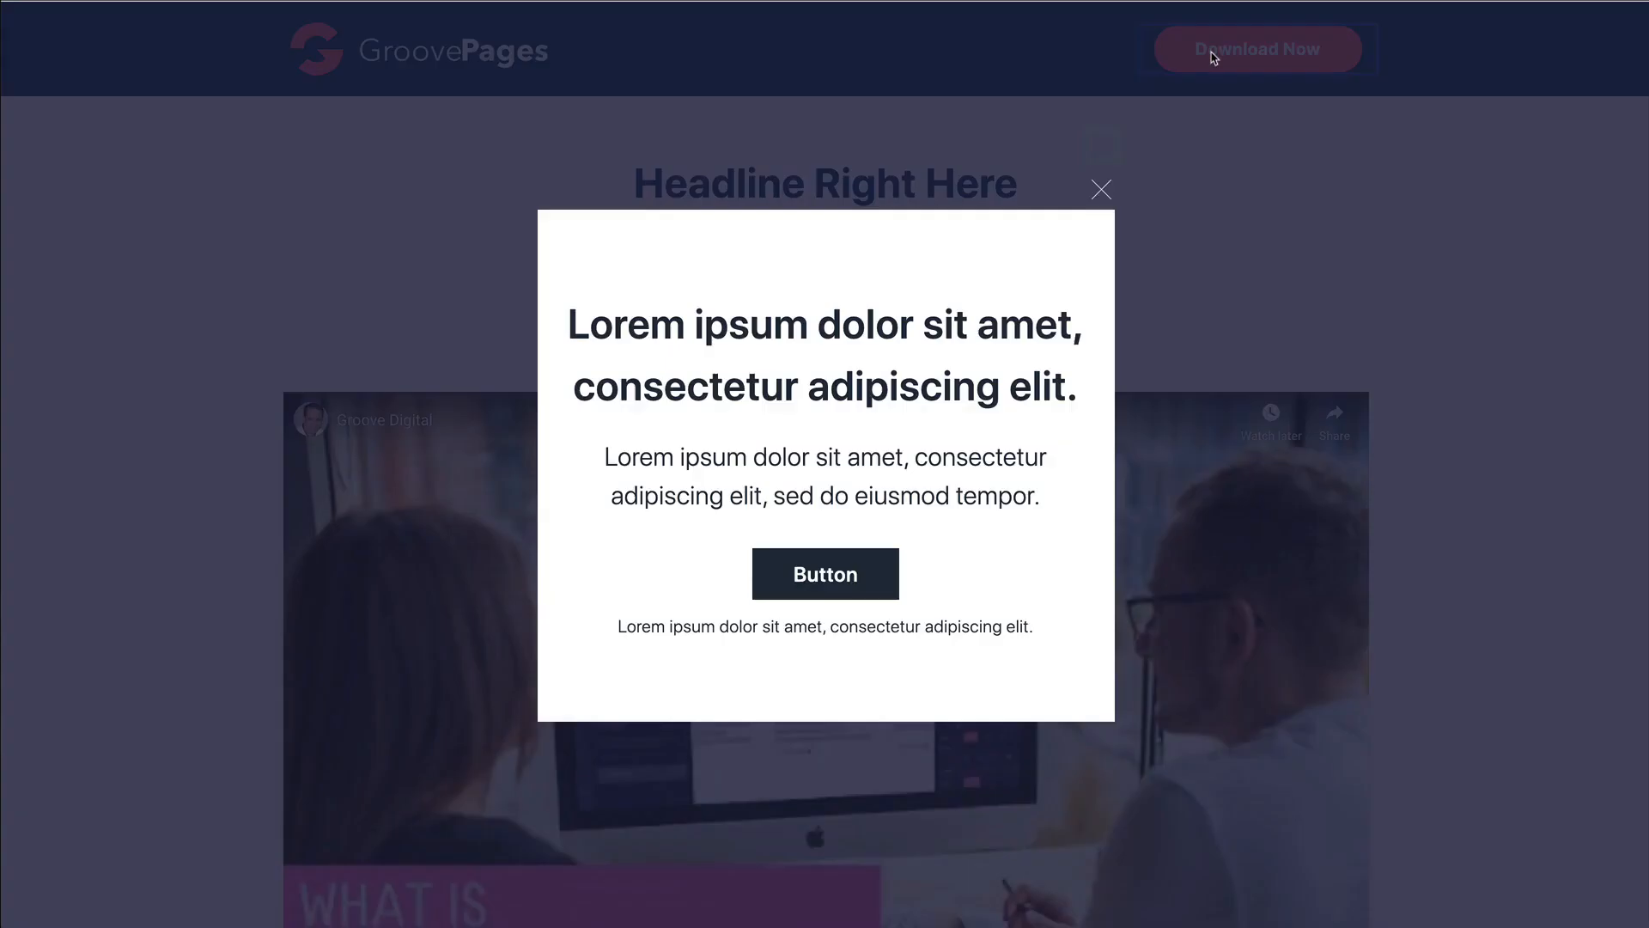
{"action": "left_click", "coordinate": [1102, 192]}
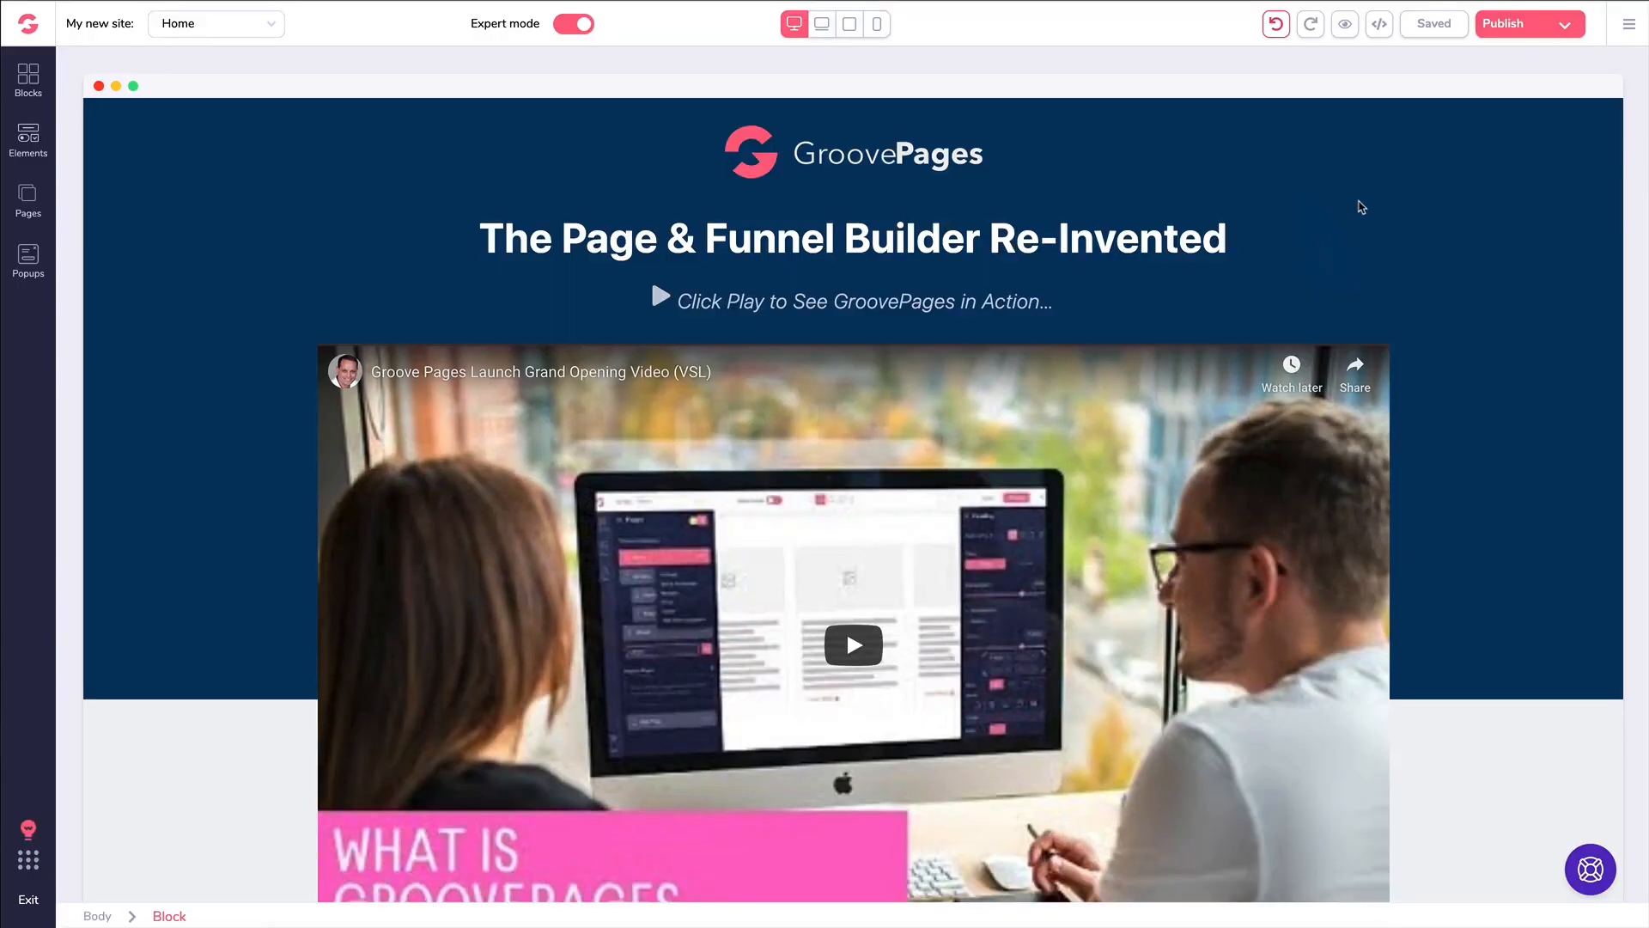
- Set the background color of the "Everyone's making the switch!" block on the Home page to the lightest gray shade
{"action": "scroll", "coordinate": [1360, 211], "scroll_direction": "down", "scroll_amount": 10}
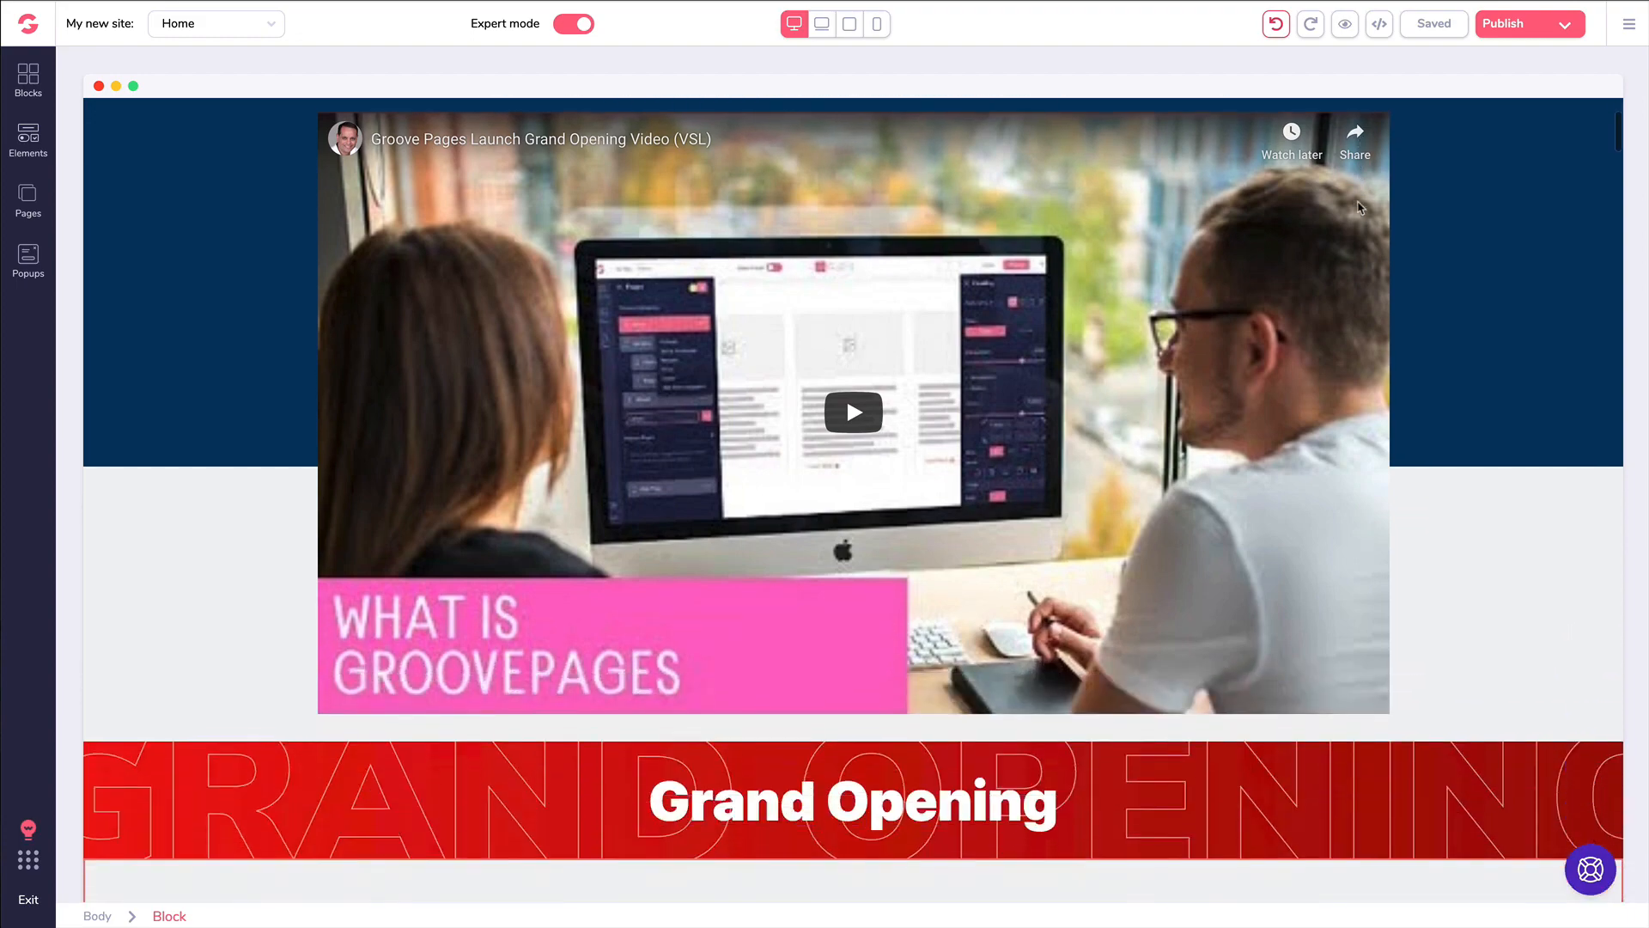
{"action": "scroll", "coordinate": [1340, 232], "scroll_direction": "down", "scroll_amount": 8}
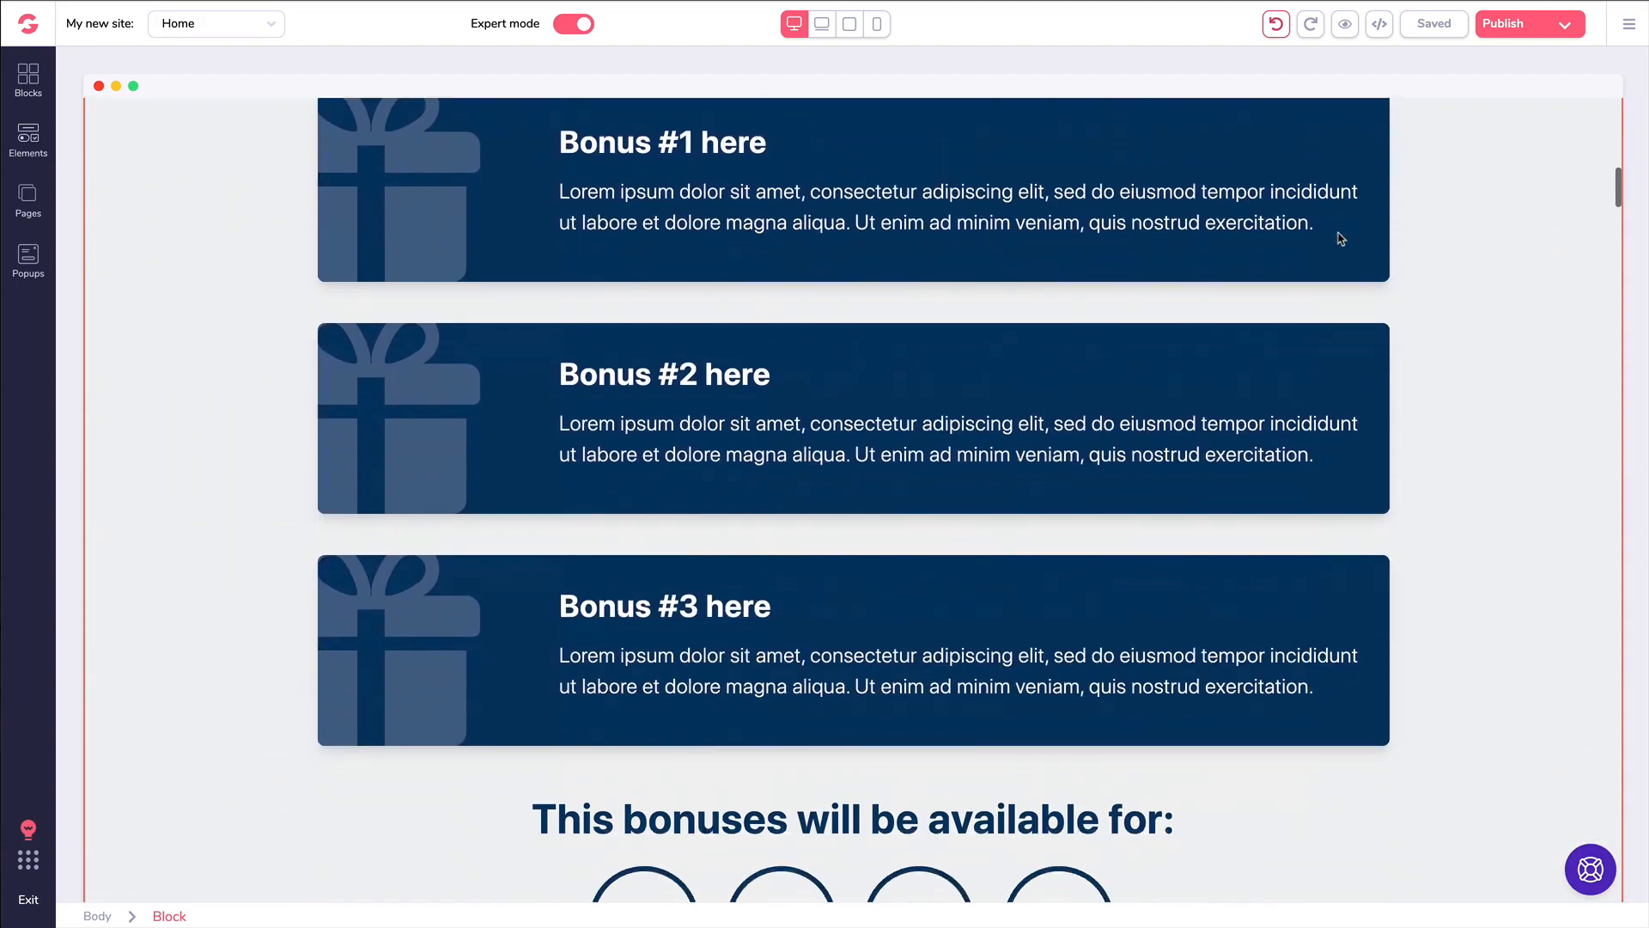
{"action": "scroll", "coordinate": [1334, 252], "scroll_direction": "down", "scroll_amount": 5}
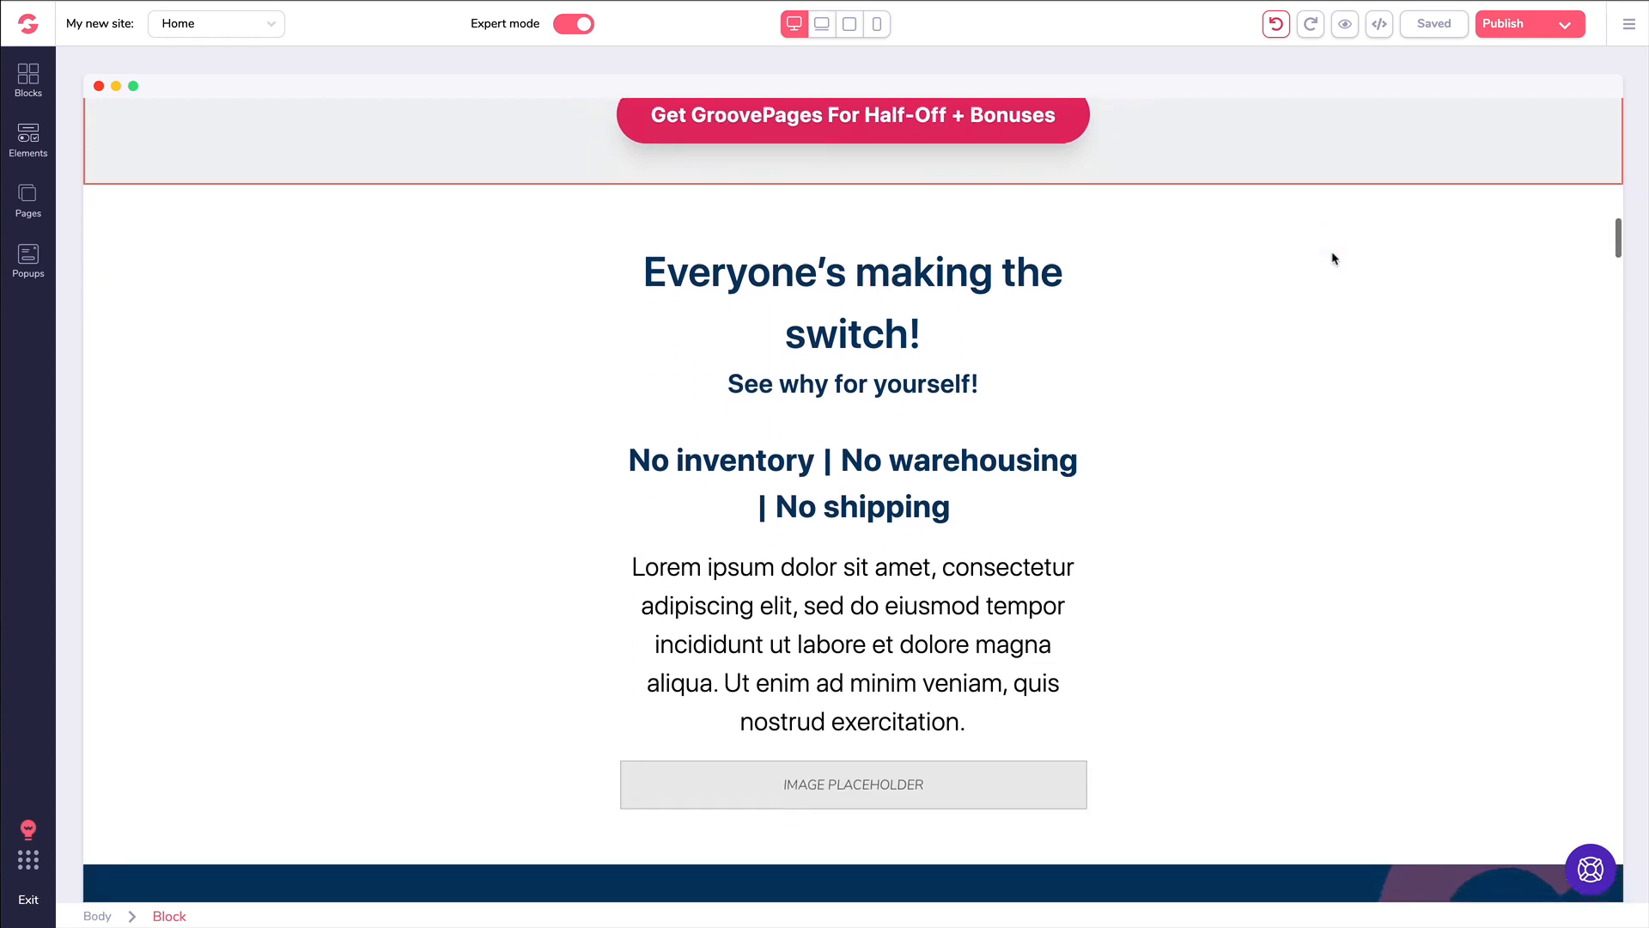
{"action": "left_click", "coordinate": [257, 307]}
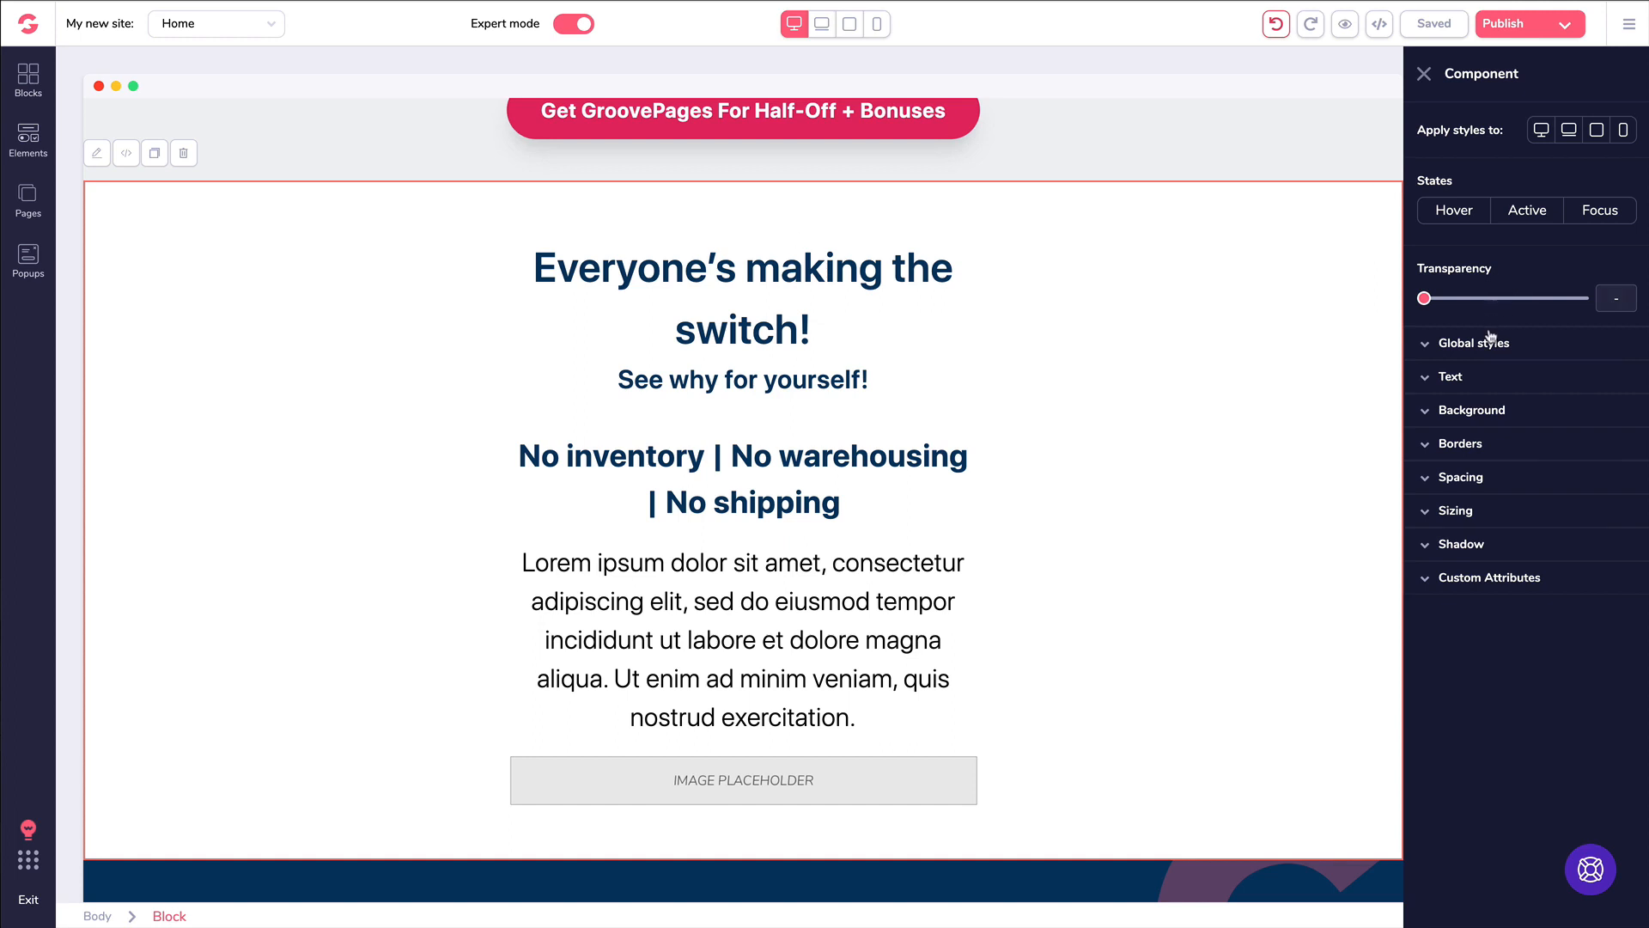
{"action": "left_click", "coordinate": [1428, 413]}
{"action": "mouse_move", "coordinate": [1483, 537]}
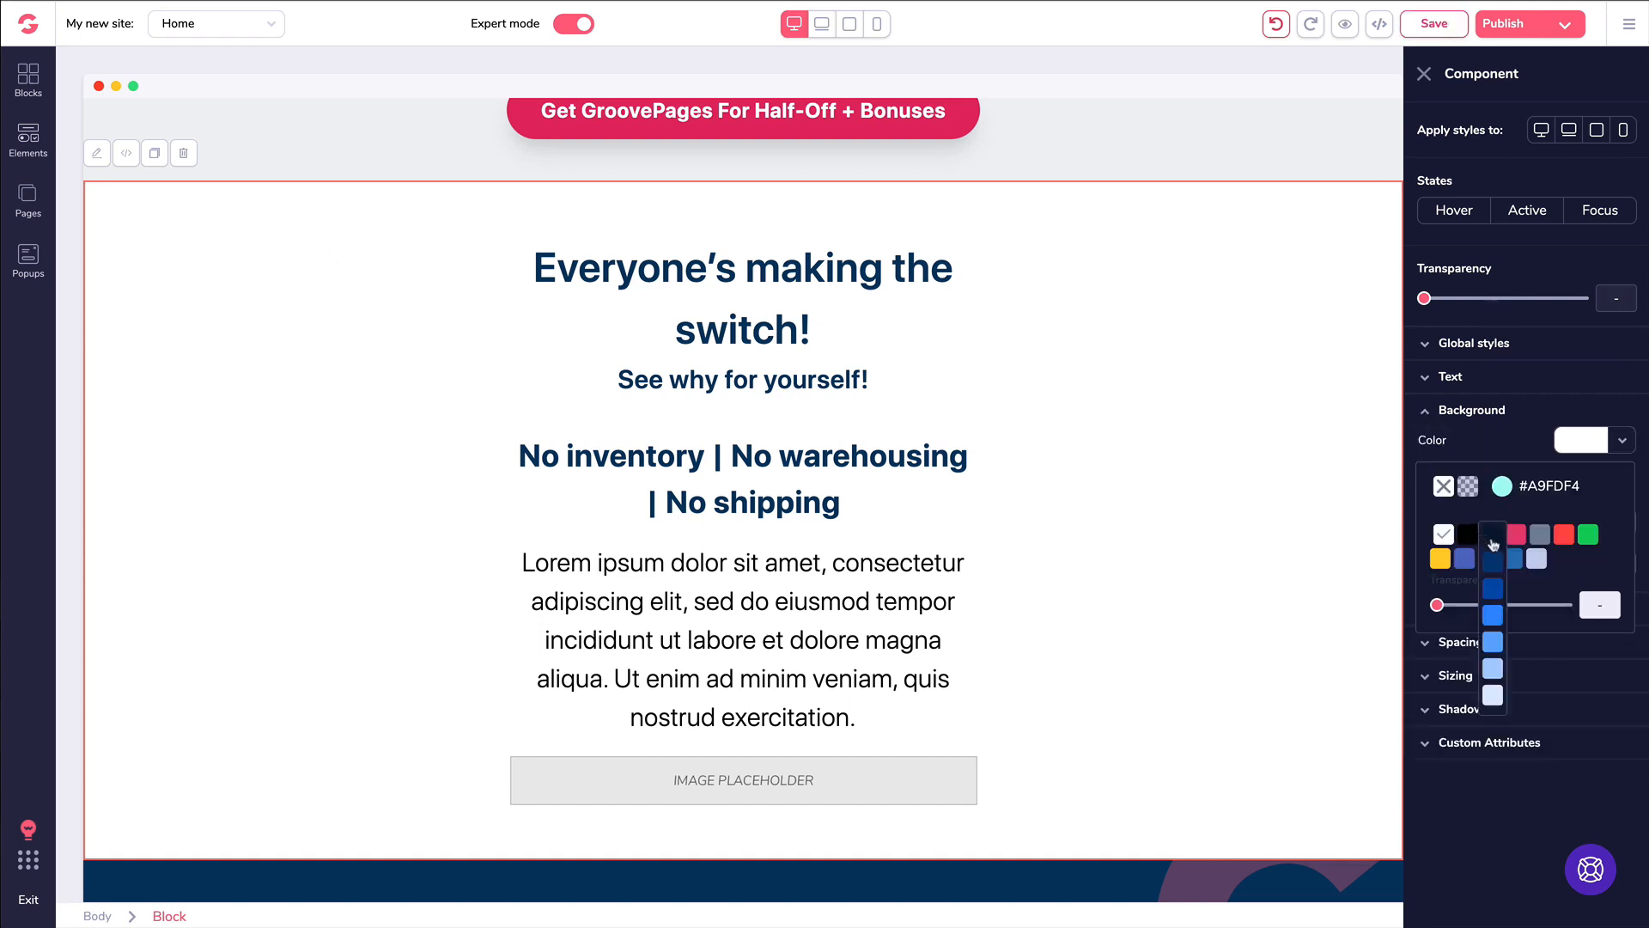
{"action": "left_click", "coordinate": [1494, 669]}
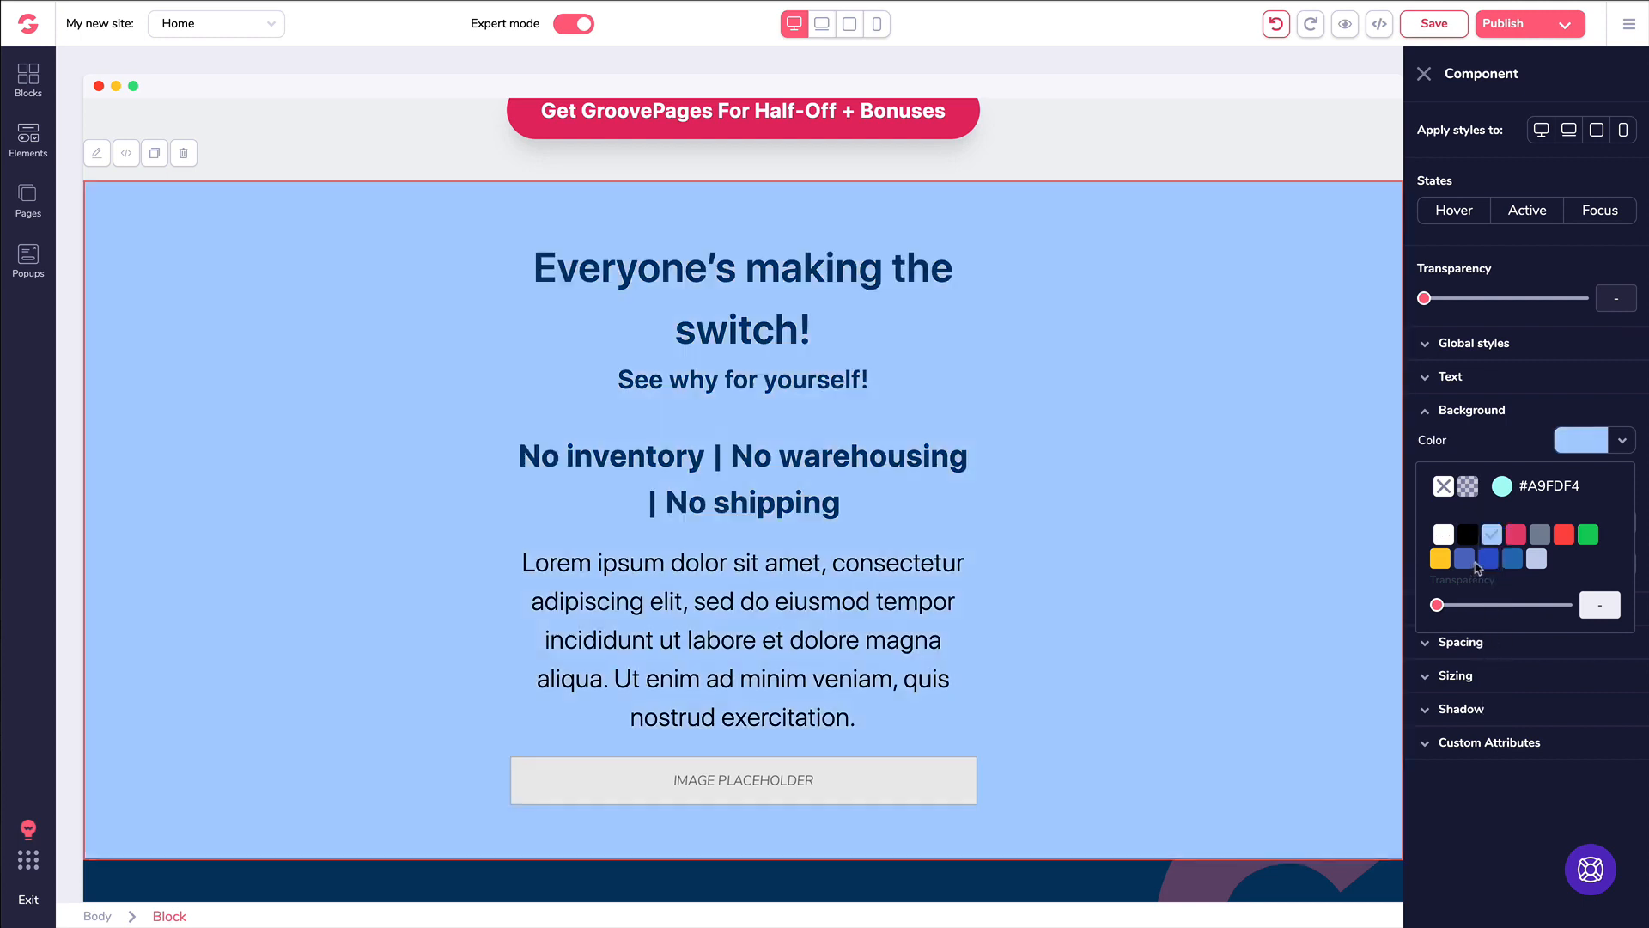
{"action": "mouse_move", "coordinate": [1544, 543]}
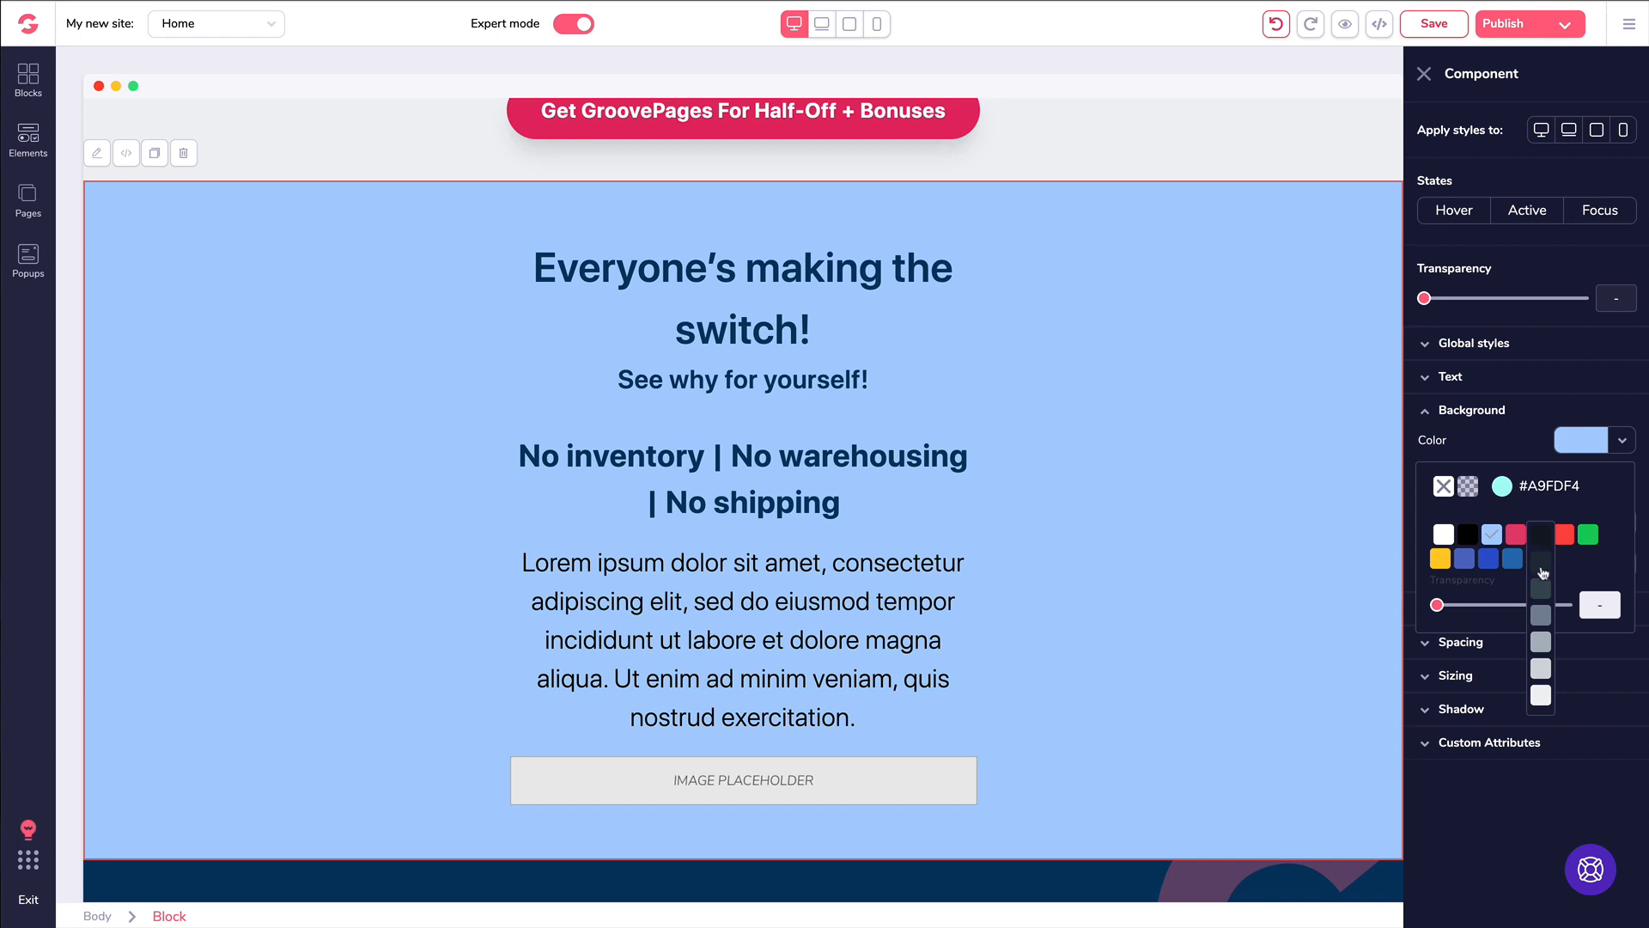
{"action": "left_click", "coordinate": [1546, 644]}
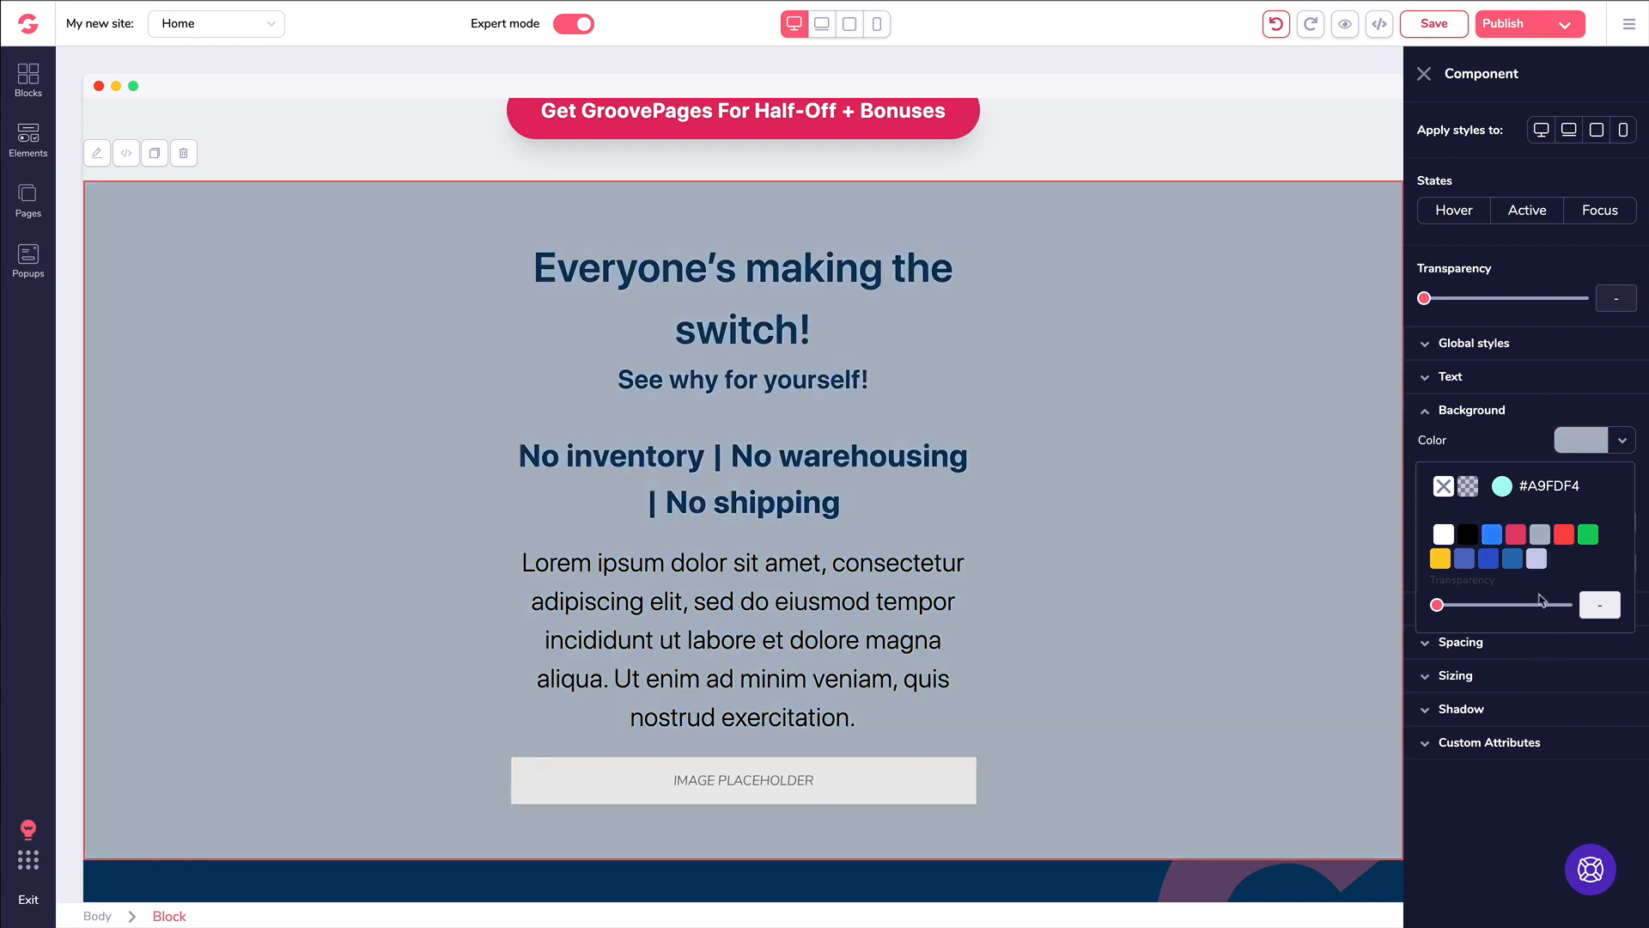
{"action": "left_click", "coordinate": [1542, 536]}
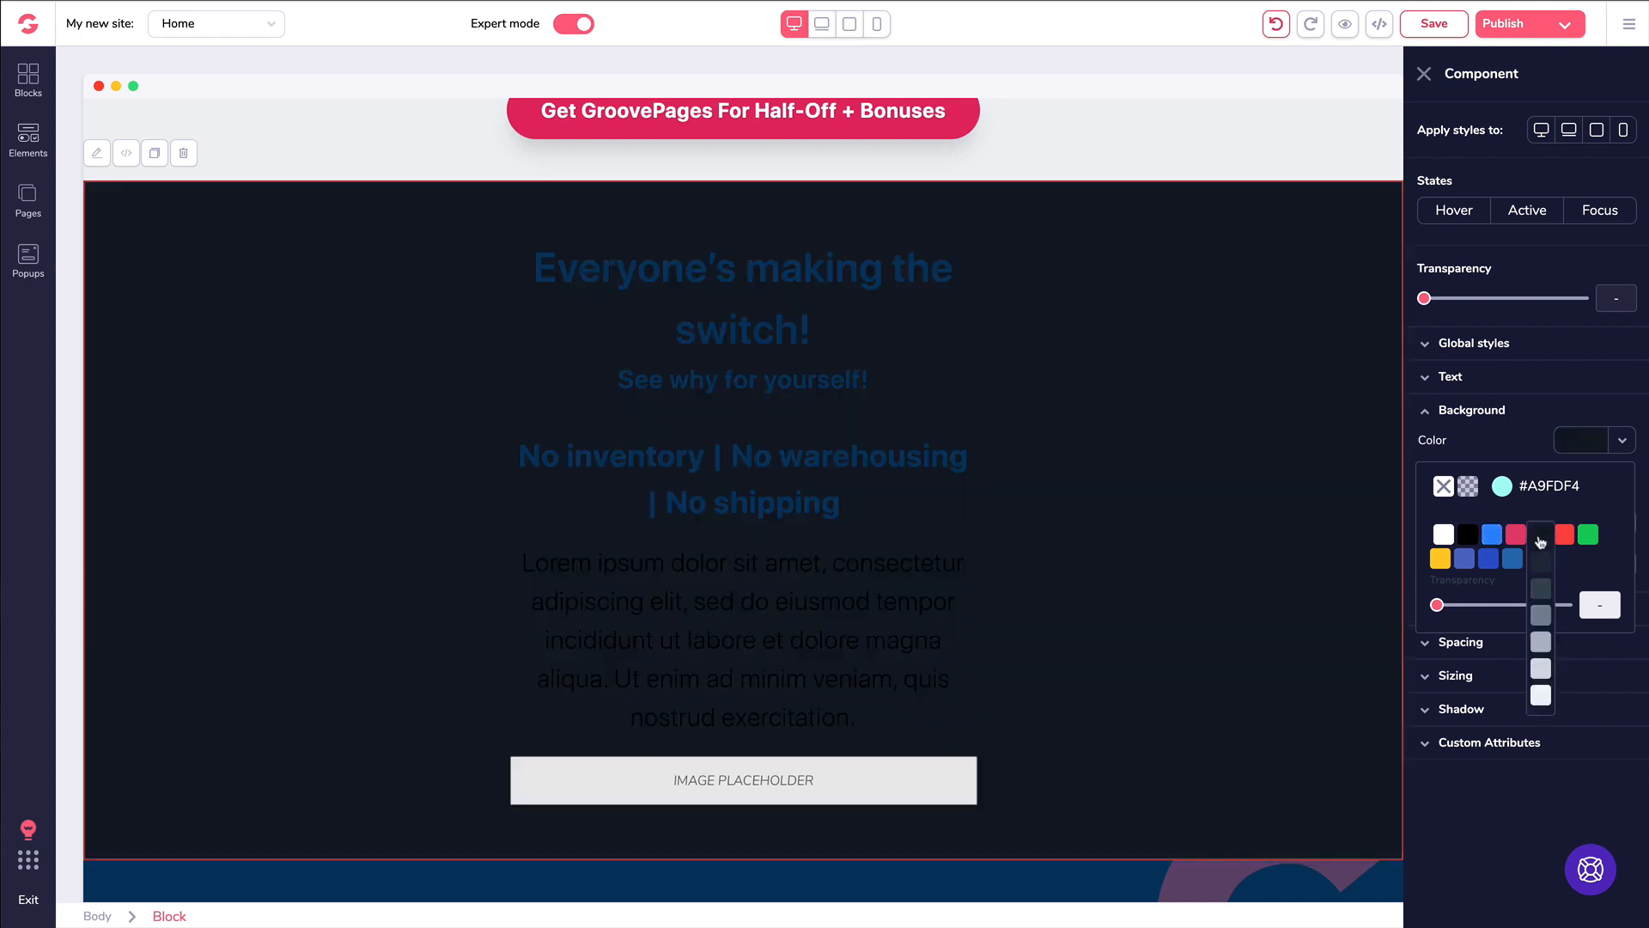
{"action": "left_click", "coordinate": [1541, 694]}
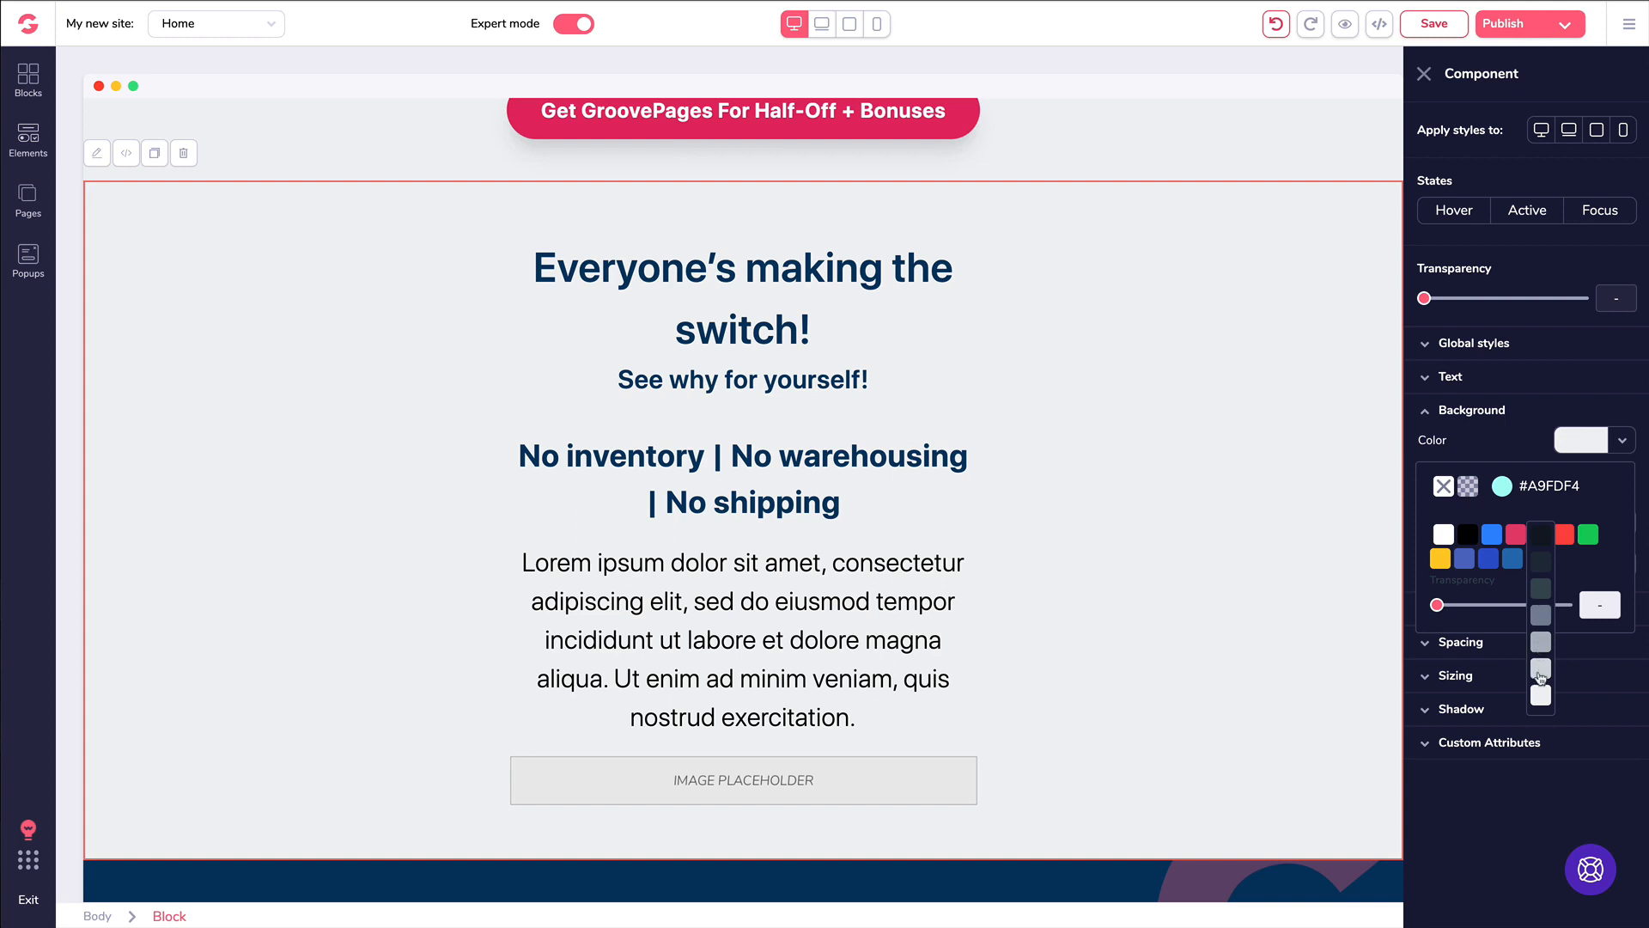
- Try a darker gray and the custom color #A9FDF4 as the "Everyone's making the switch!" block's background
{"action": "left_click", "coordinate": [1541, 673]}
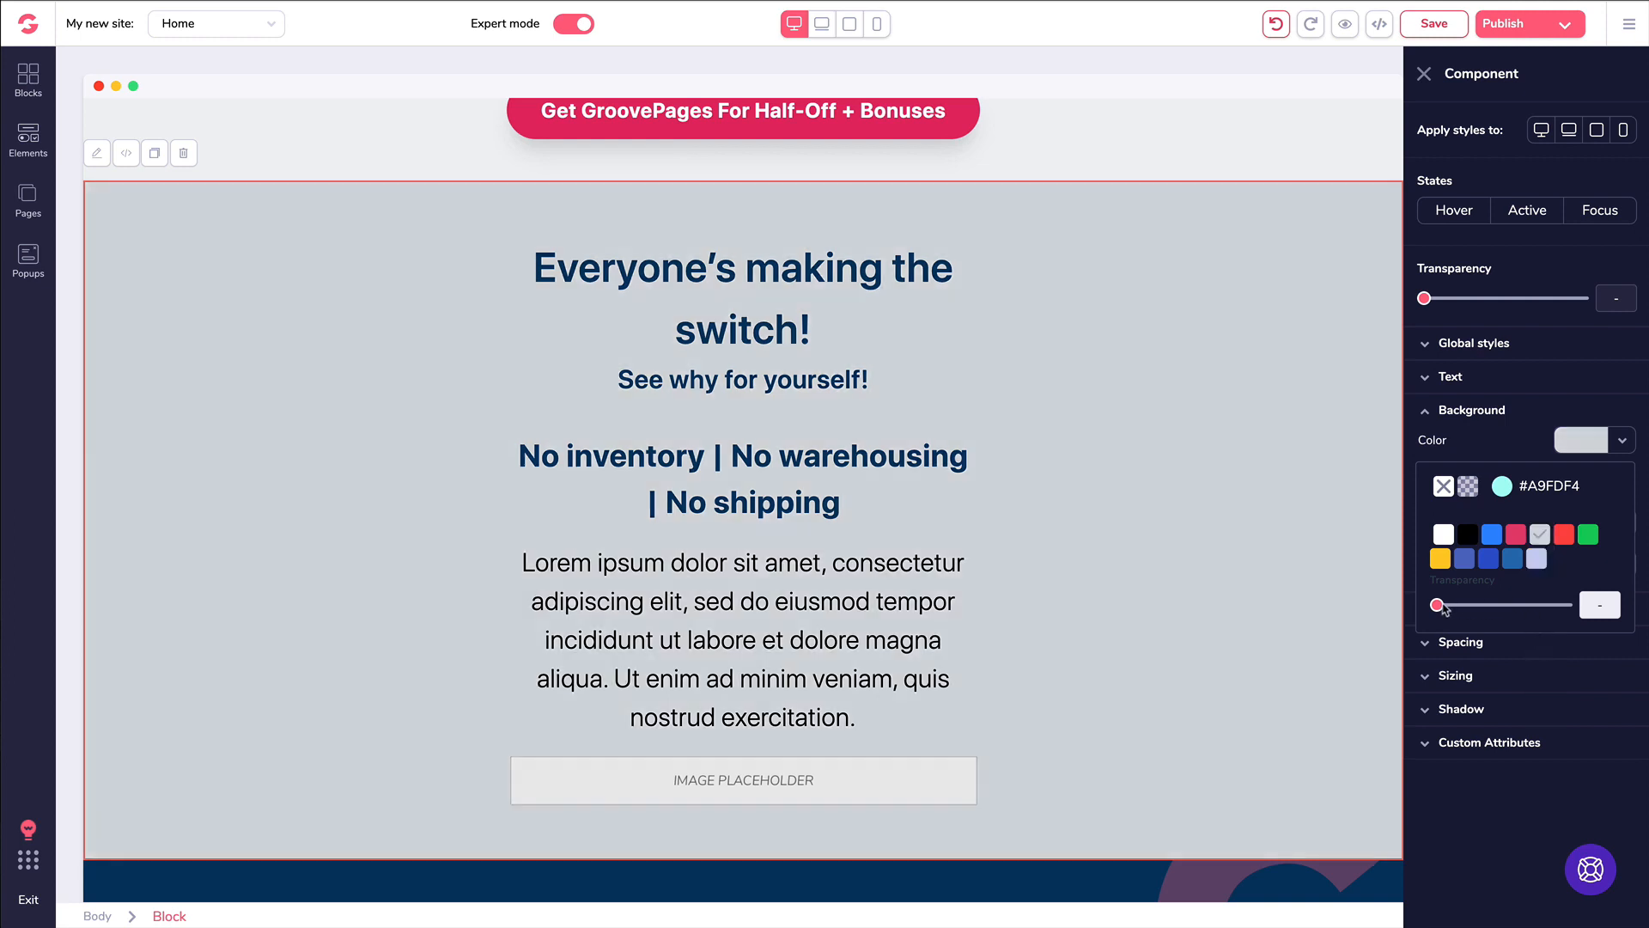
{"action": "mouse_move", "coordinate": [1440, 609]}
{"action": "left_mouse_down"}
{"action": "mouse_move", "coordinate": [1509, 603]}
{"action": "mouse_move", "coordinate": [1433, 606]}
{"action": "left_mouse_up"}
{"action": "left_click", "coordinate": [1502, 486]}
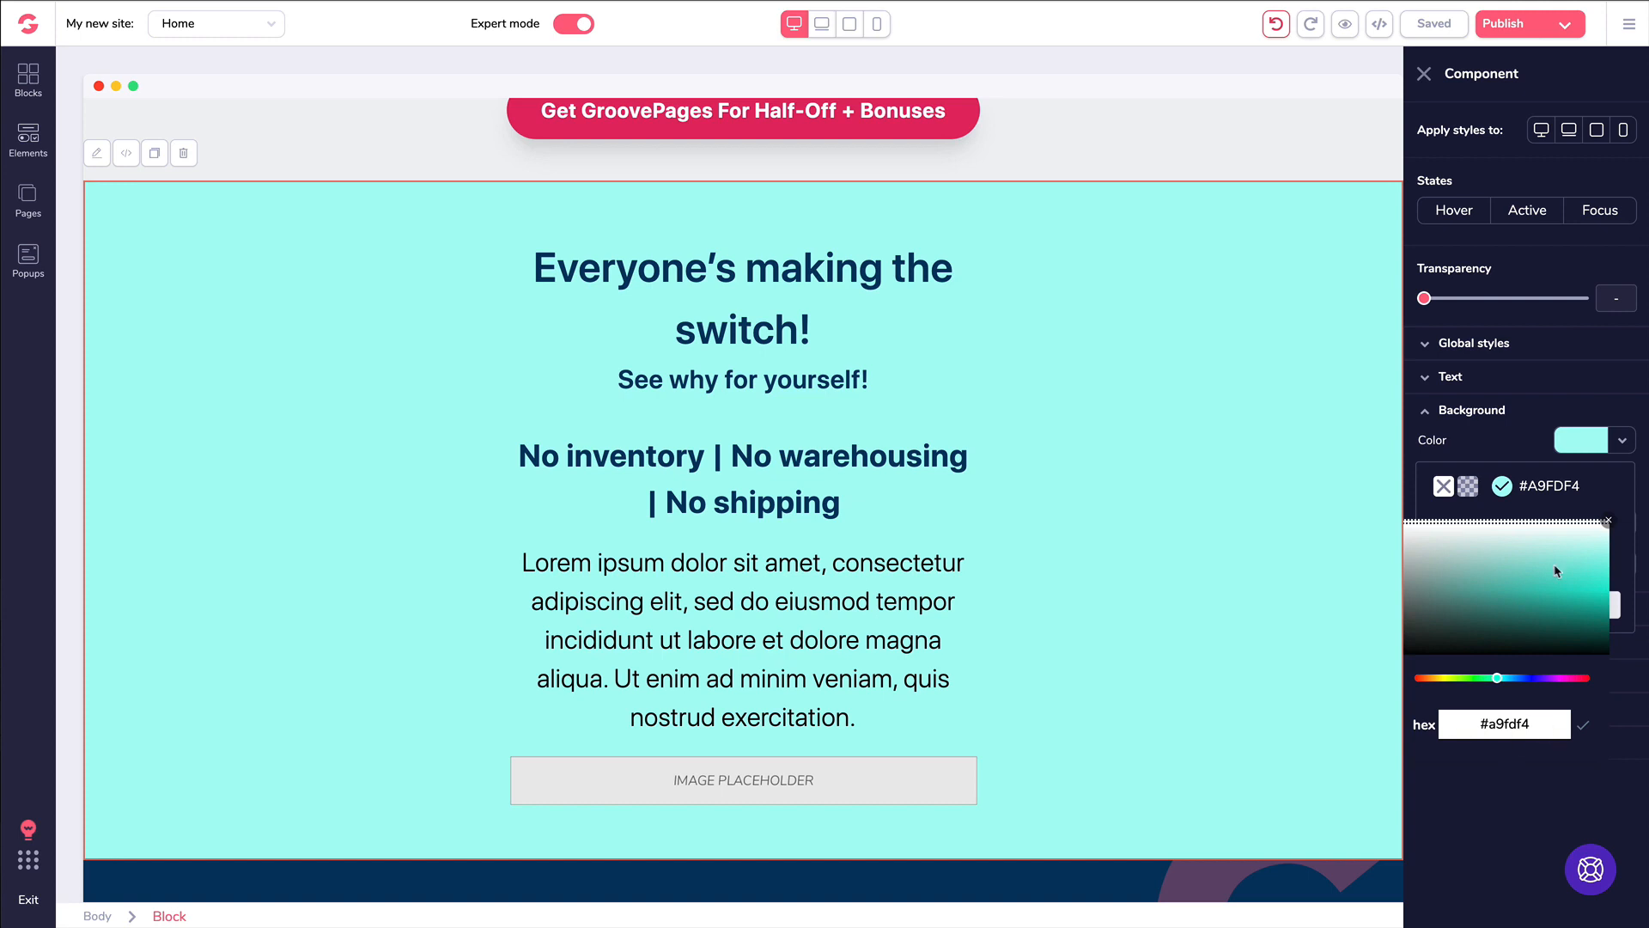
- Clear the background color of the "Everyone's making the switch!" block and close the color choices
{"action": "left_click", "coordinate": [1446, 487]}
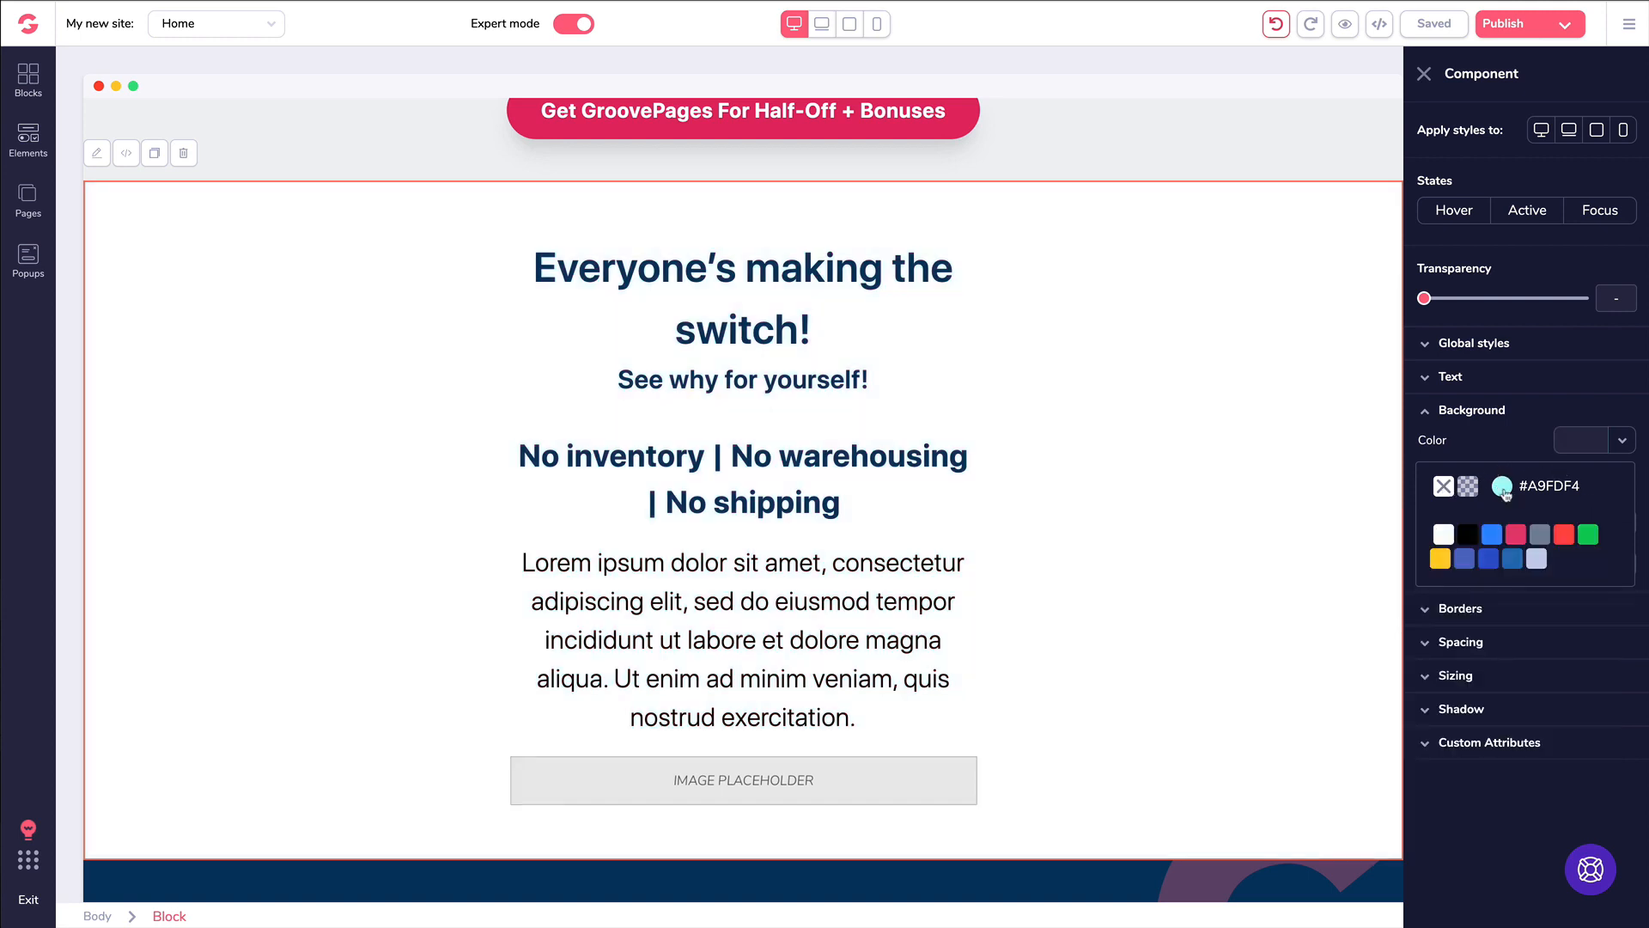
{"action": "left_click", "coordinate": [1538, 417]}
{"action": "left_click", "coordinate": [1538, 417]}
{"action": "left_click", "coordinate": [1560, 415]}
{"action": "left_click", "coordinate": [1562, 415]}
{"action": "left_click", "coordinate": [1461, 446]}
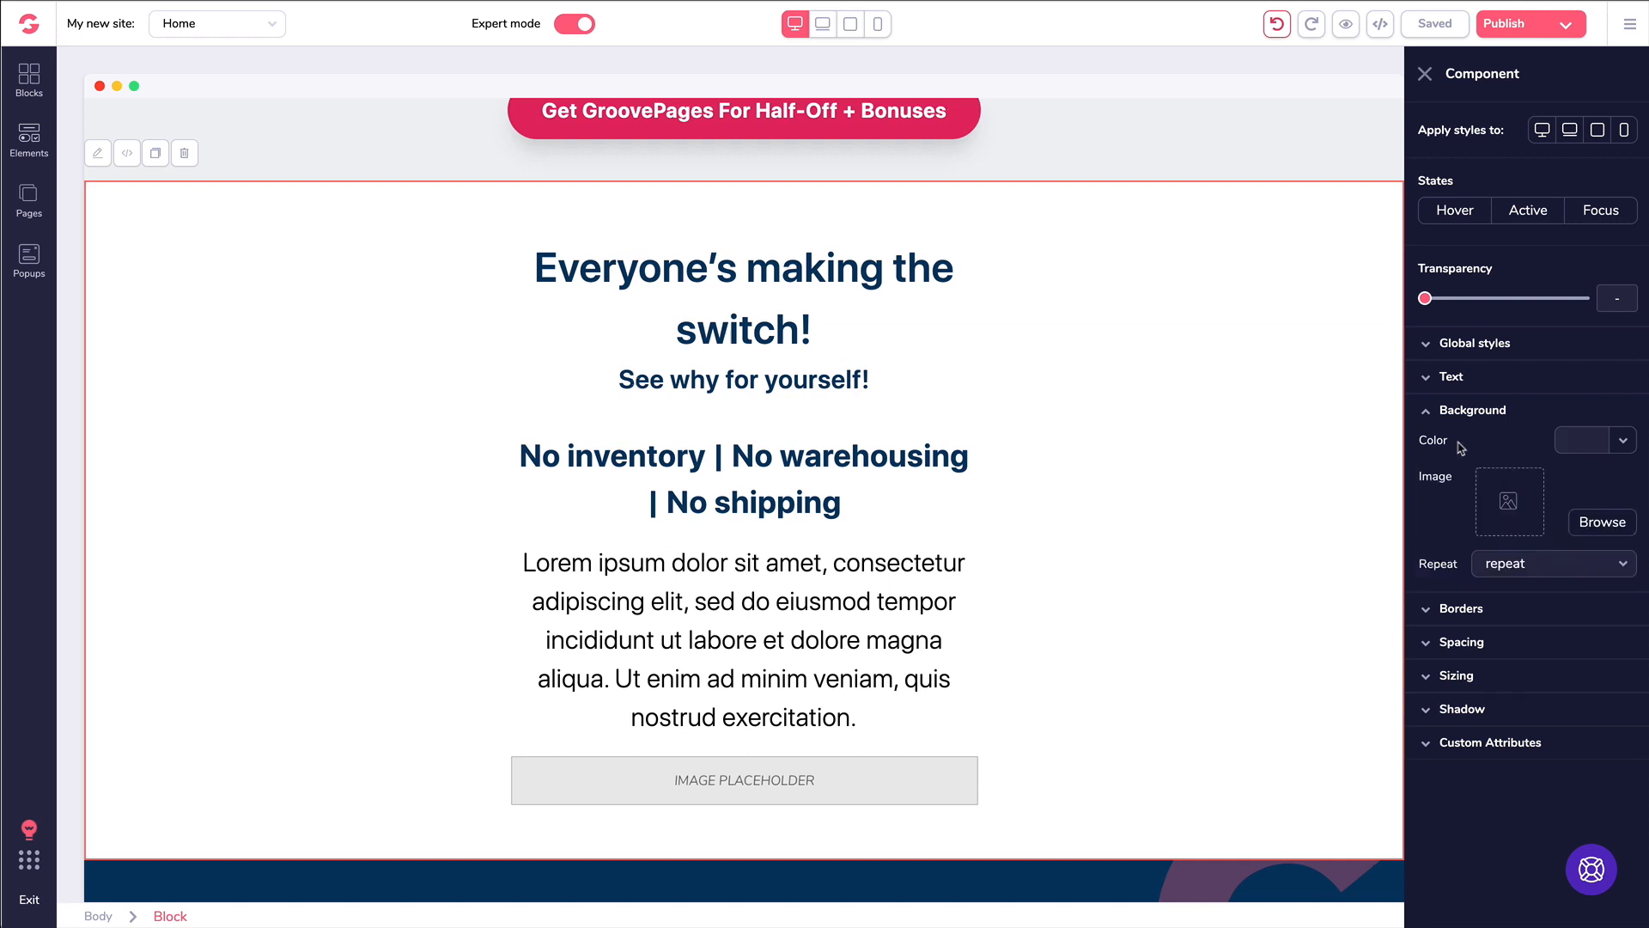
- Search the free stock photos for "background" and use the light wood photo with green leaves as the block's background image
{"action": "left_click", "coordinate": [1594, 526]}
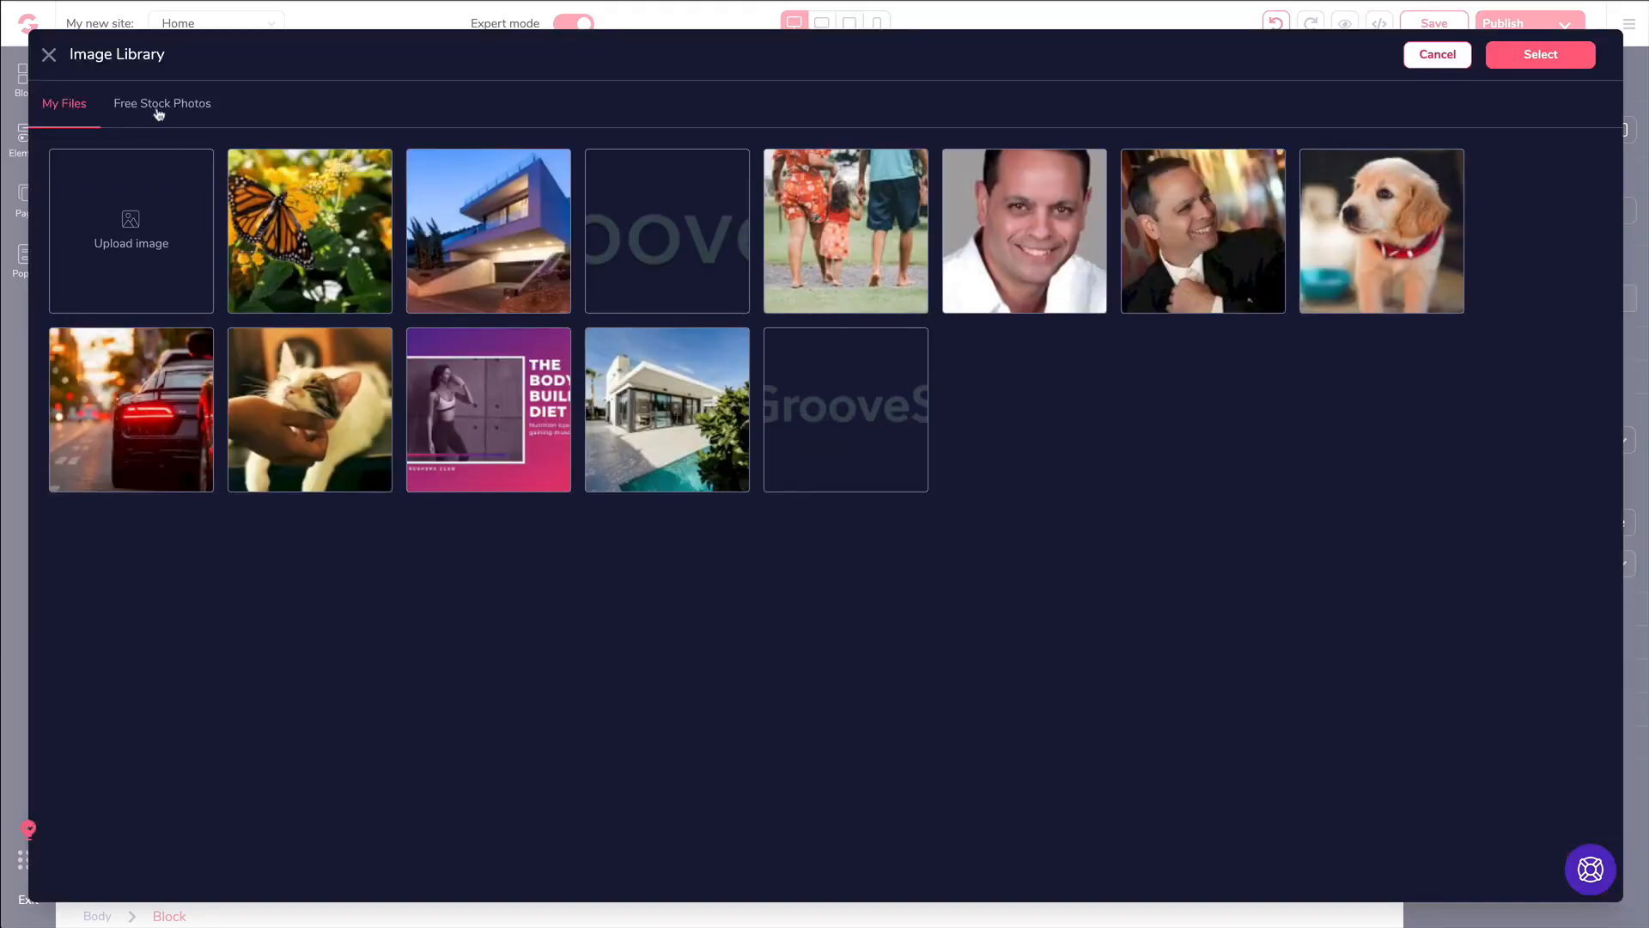
{"action": "left_click", "coordinate": [158, 107]}
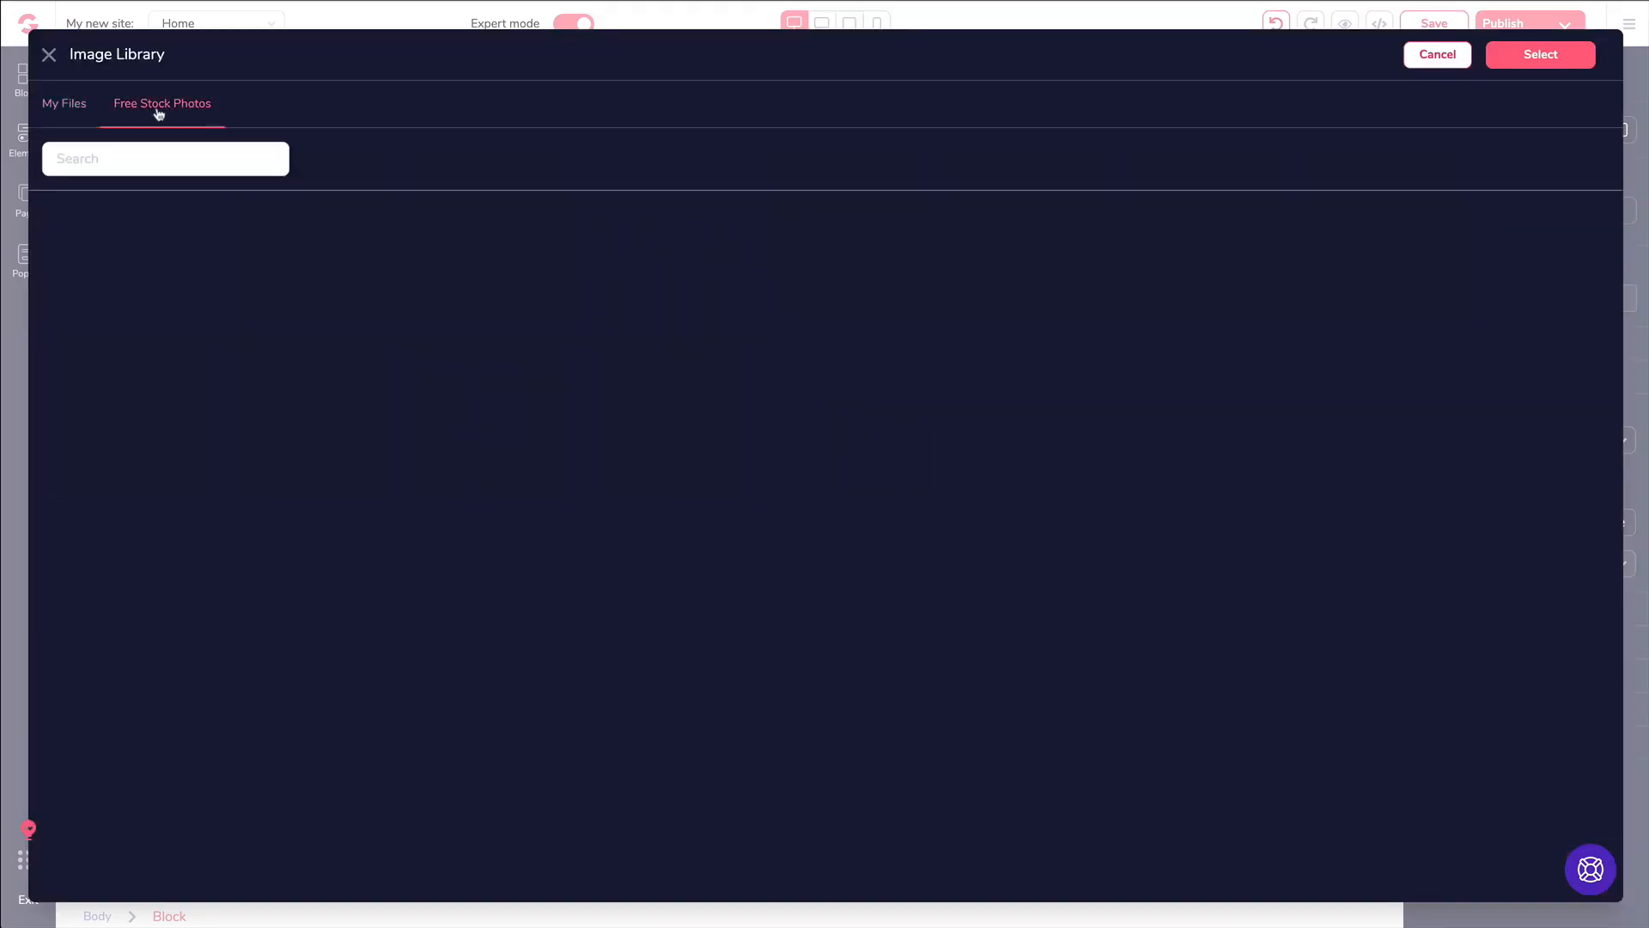
{"action": "left_click", "coordinate": [197, 165]}
{"action": "type", "text": "background"}
{"action": "key", "text": "Return"}
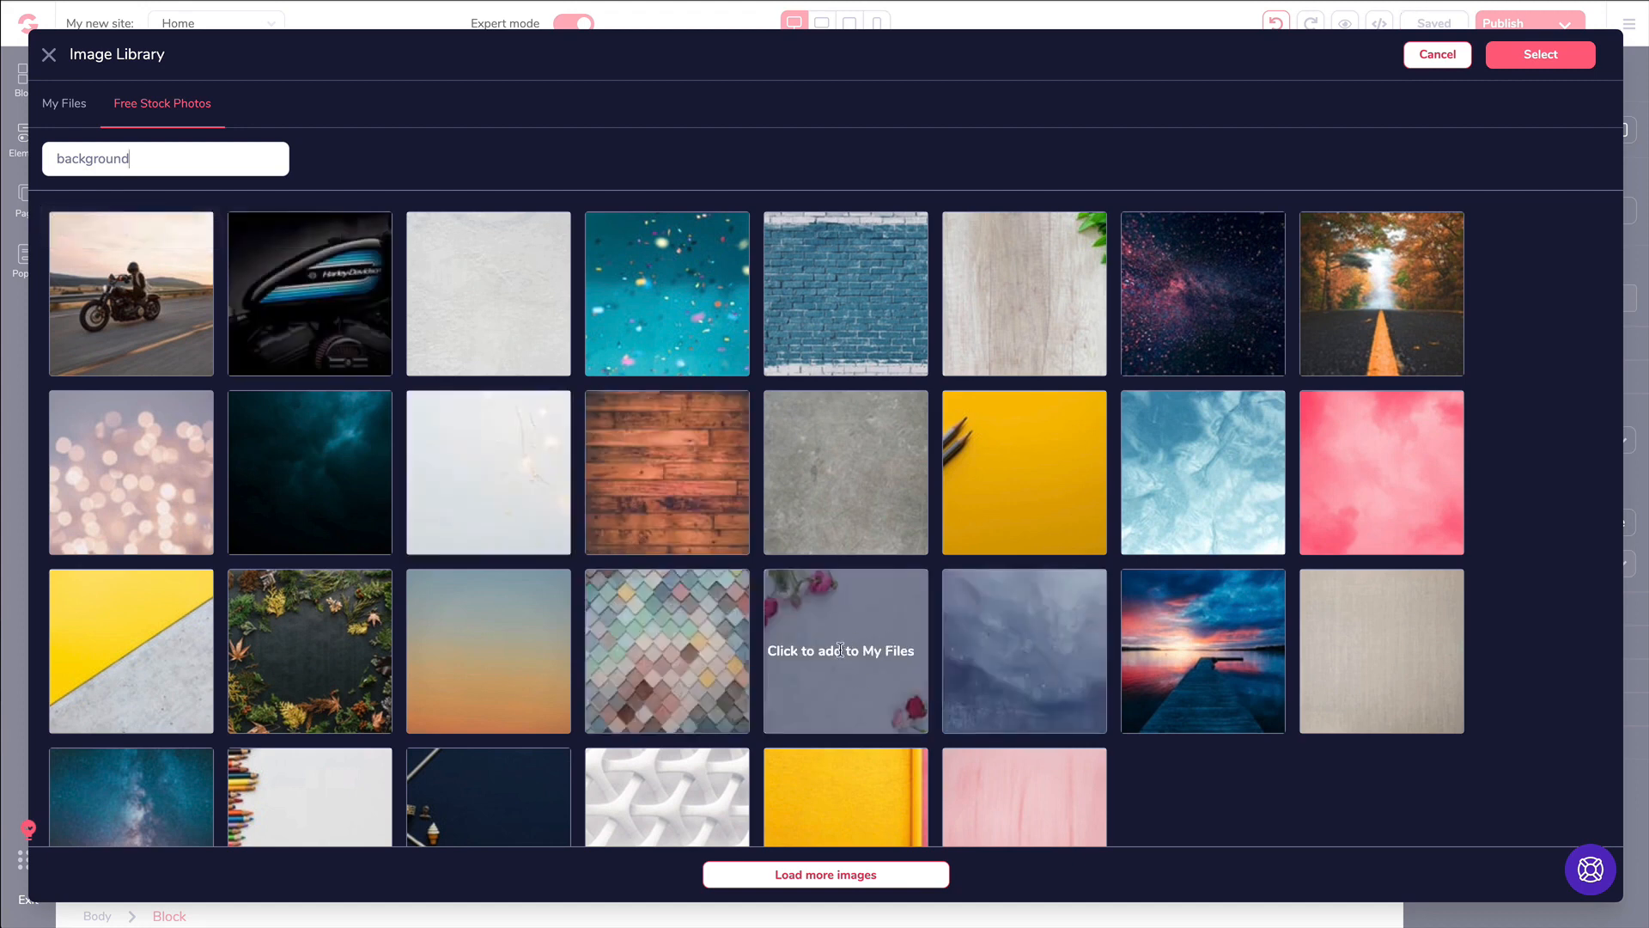
{"action": "left_click", "coordinate": [1004, 293]}
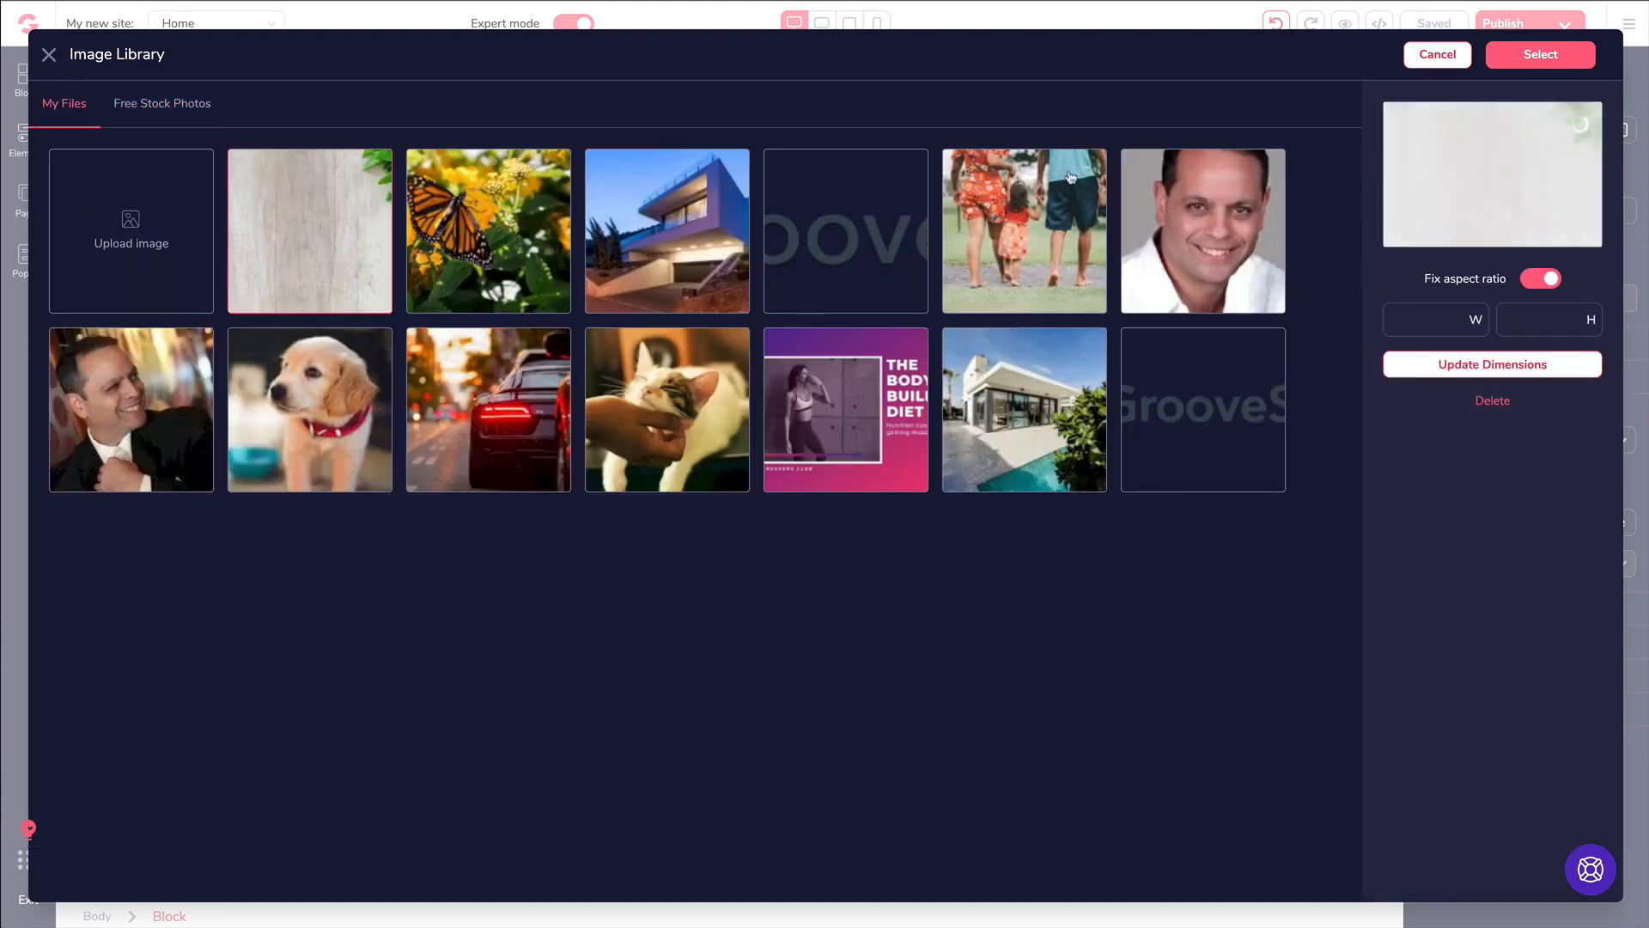
{"action": "left_click", "coordinate": [1531, 57]}
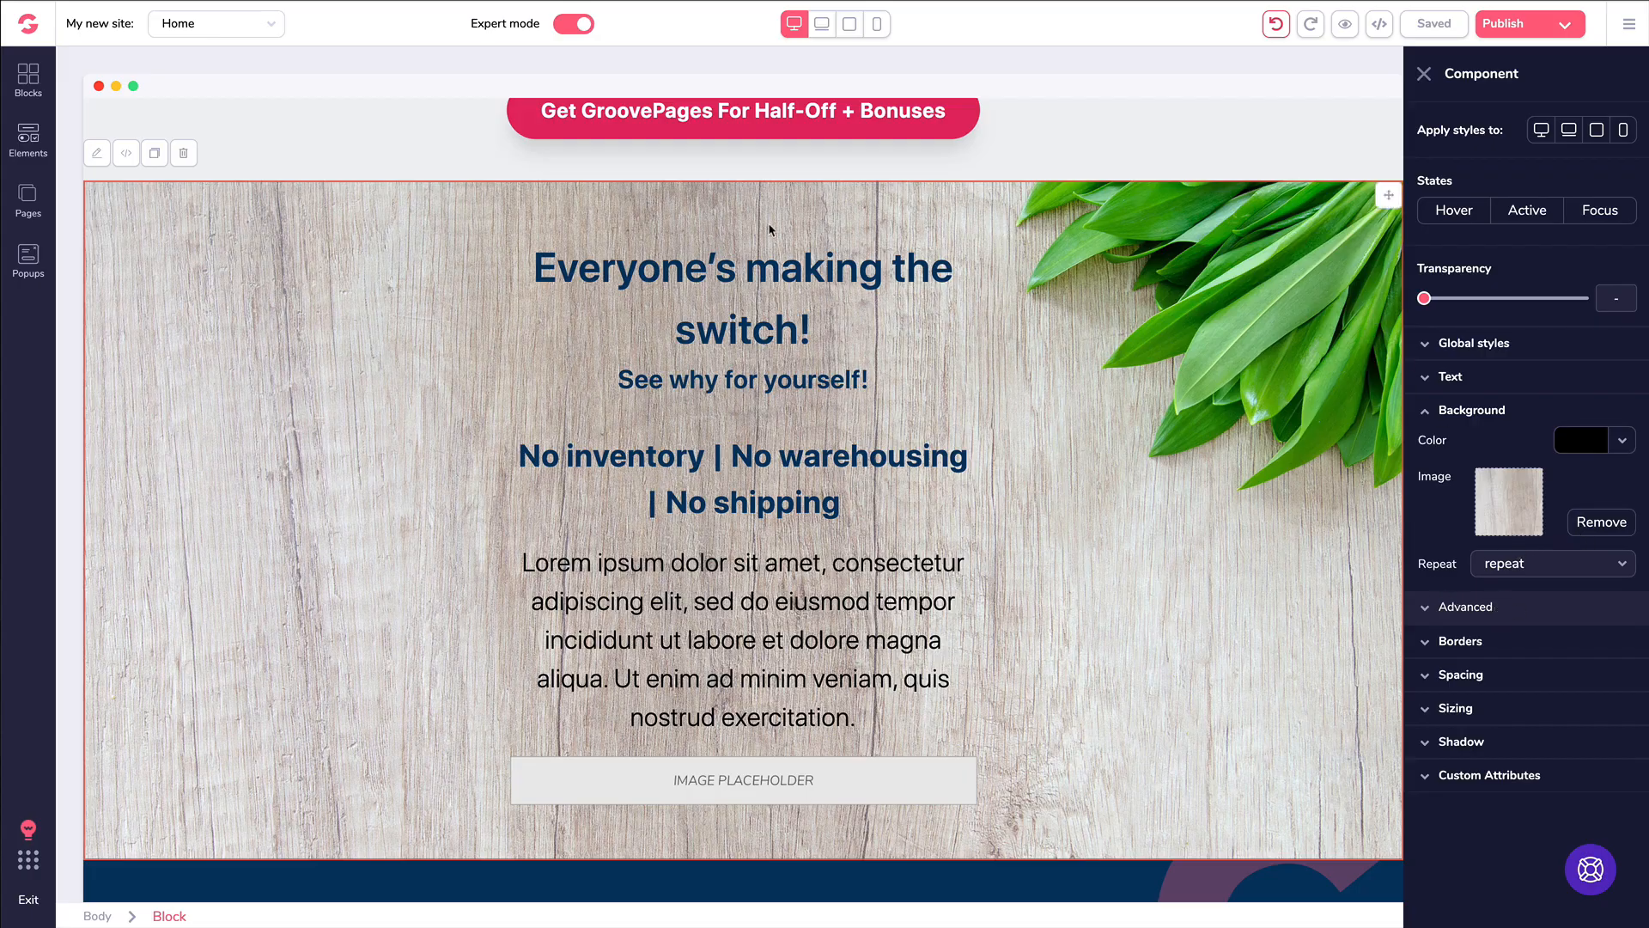
- Review the block's background image, and browse the Countdown wireframe blocks and the Premium blocks categories
{"action": "scroll", "coordinate": [1108, 316], "scroll_direction": "down", "scroll_amount": 2}
{"action": "scroll", "coordinate": [1104, 320], "scroll_direction": "up", "scroll_amount": 2}
{"action": "scroll", "coordinate": [1094, 327], "scroll_direction": "down", "scroll_amount": 1}
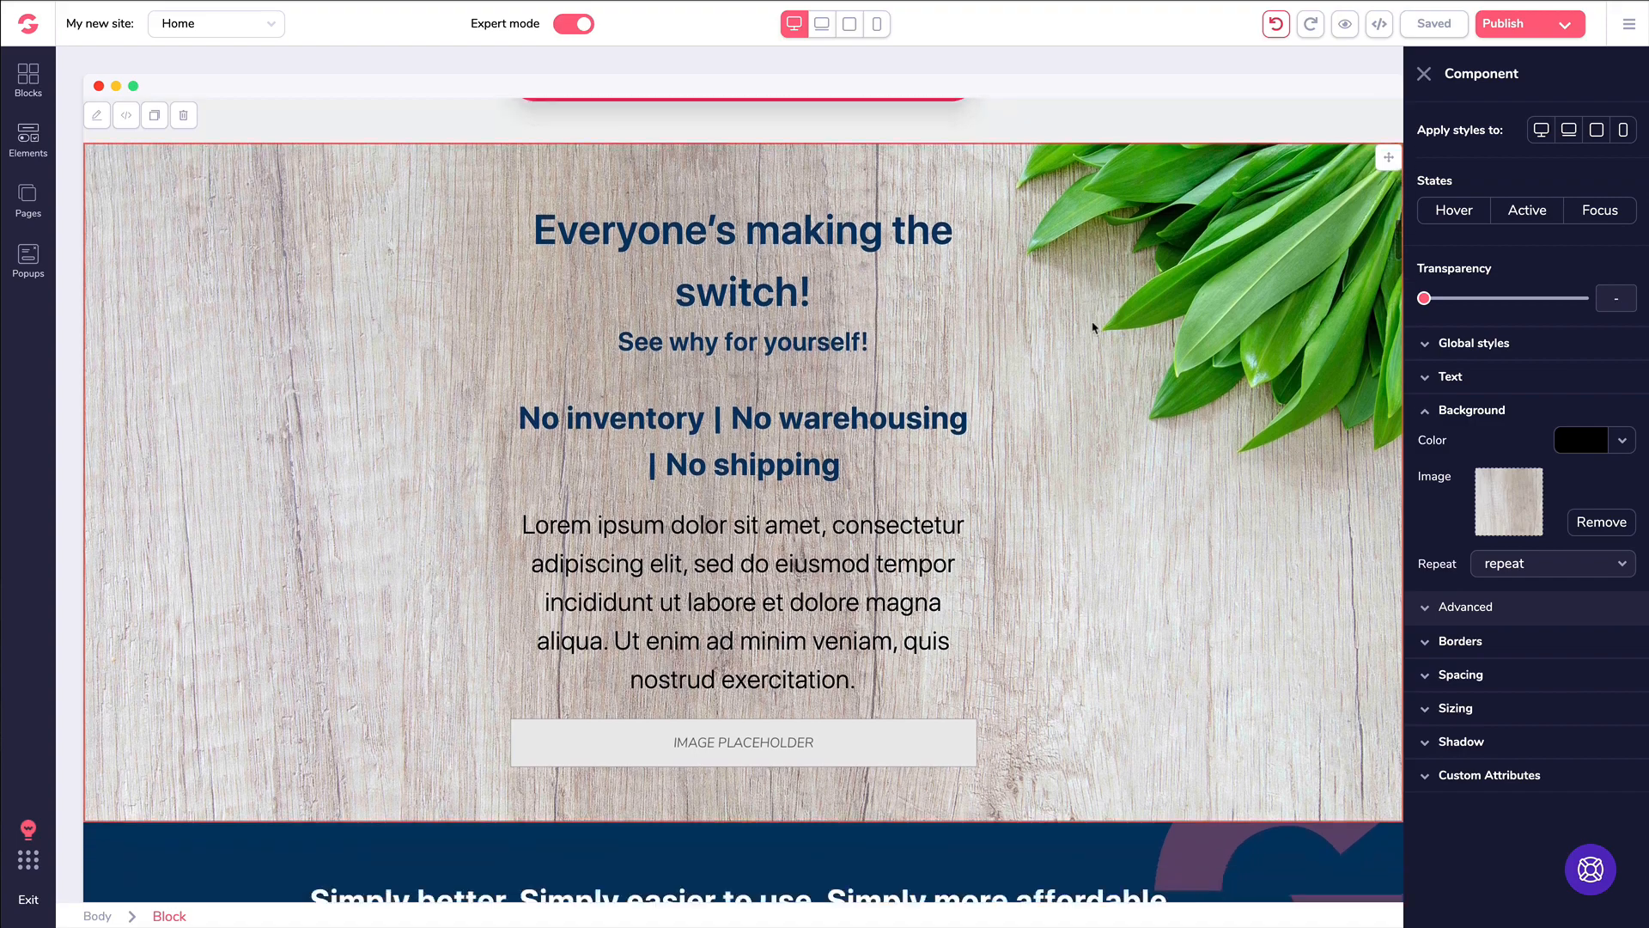
{"action": "scroll", "coordinate": [1093, 327], "scroll_direction": "down", "scroll_amount": 1}
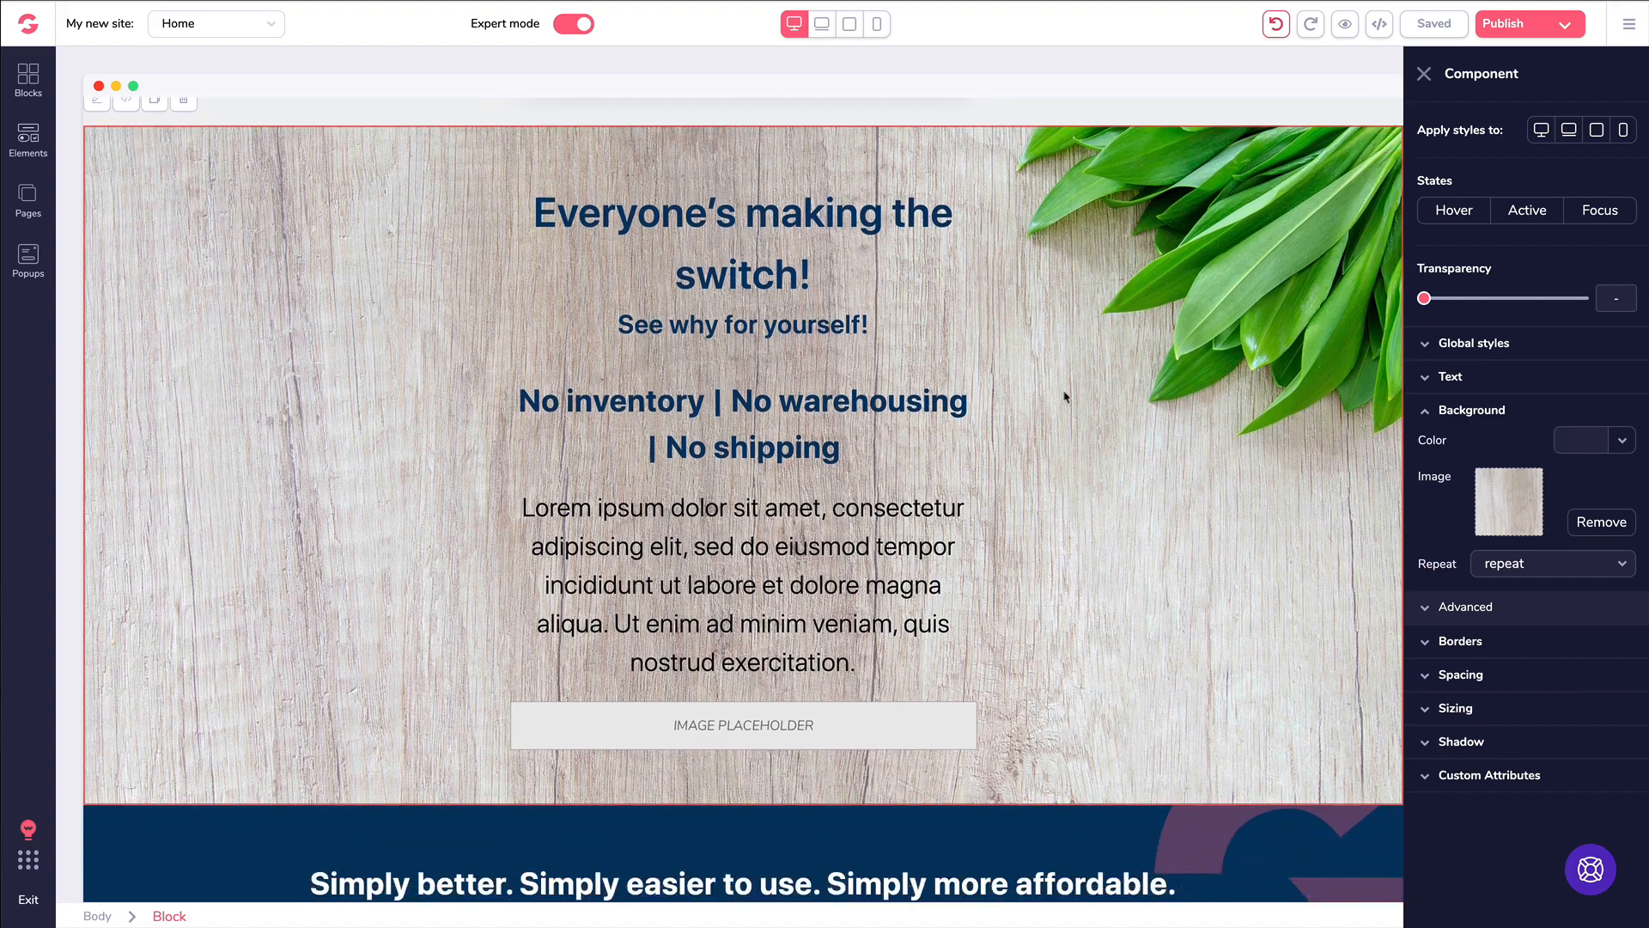
{"action": "scroll", "coordinate": [1066, 397], "scroll_direction": "up", "scroll_amount": 7}
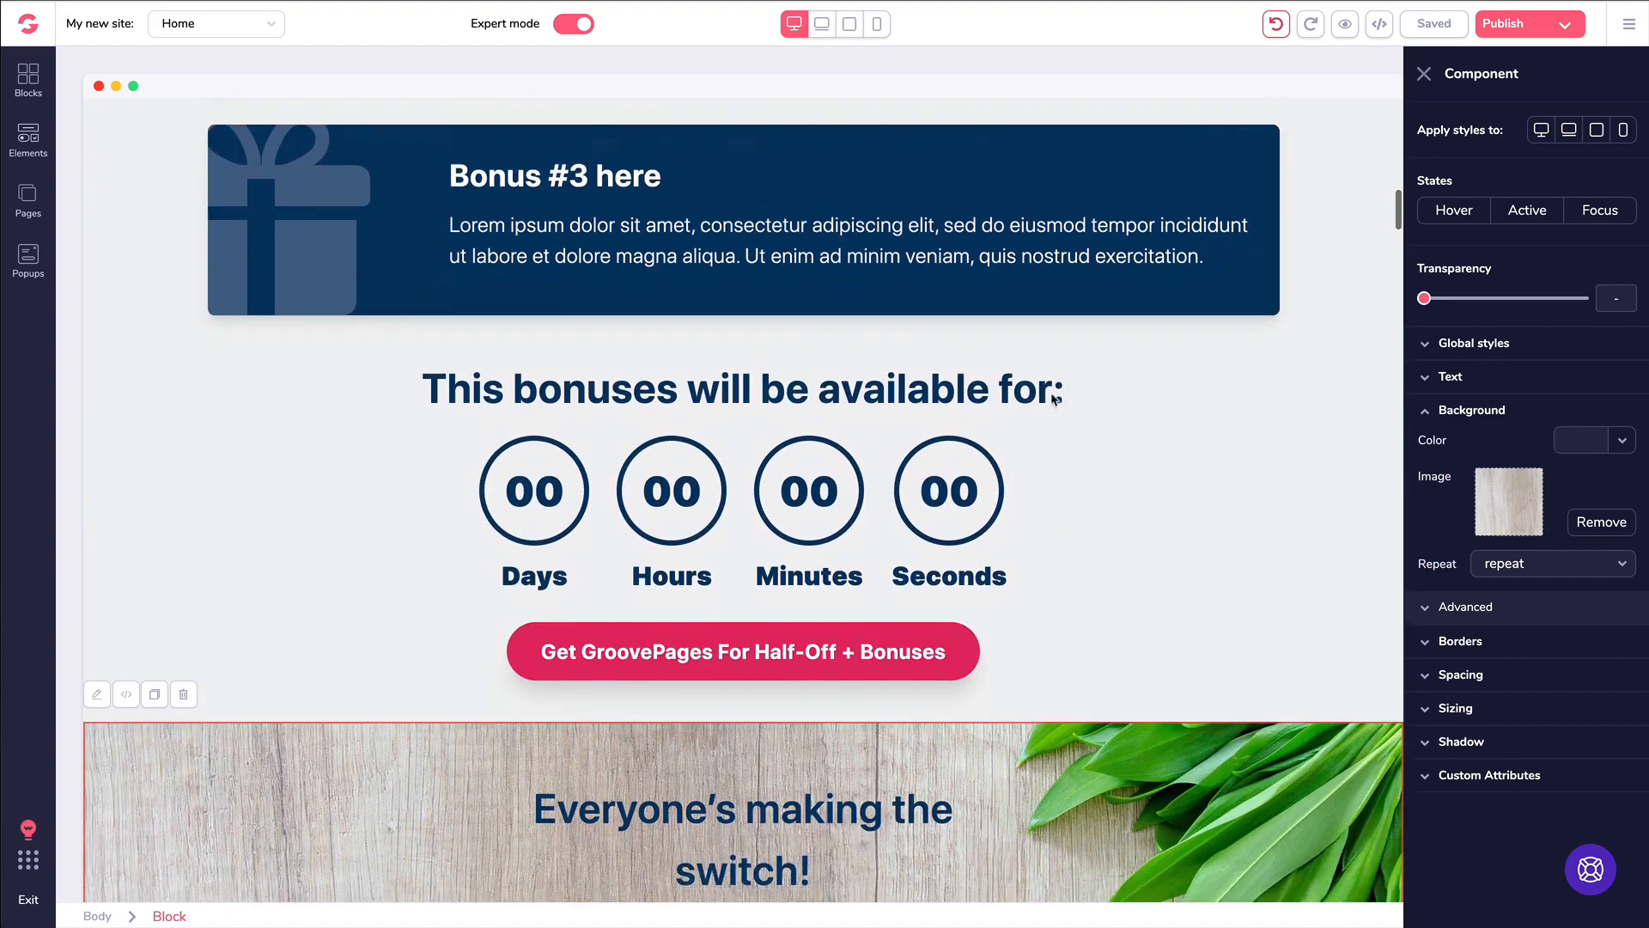
{"action": "left_click", "coordinate": [28, 80]}
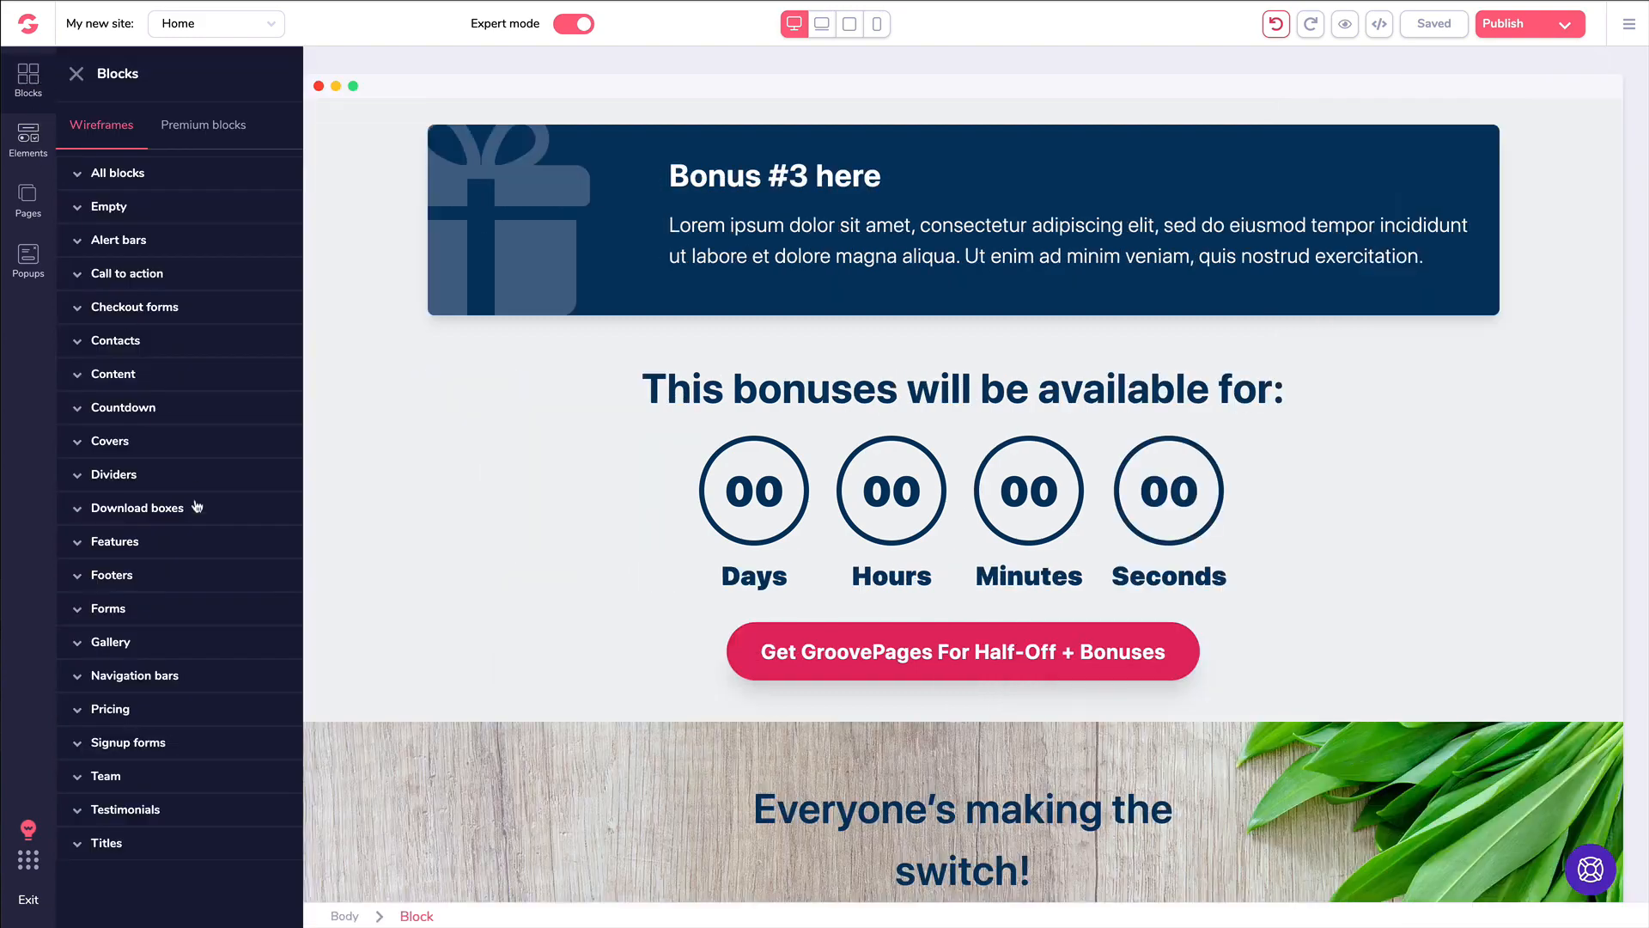
{"action": "left_click", "coordinate": [121, 408]}
{"action": "scroll", "coordinate": [163, 447], "scroll_direction": "down", "scroll_amount": 5}
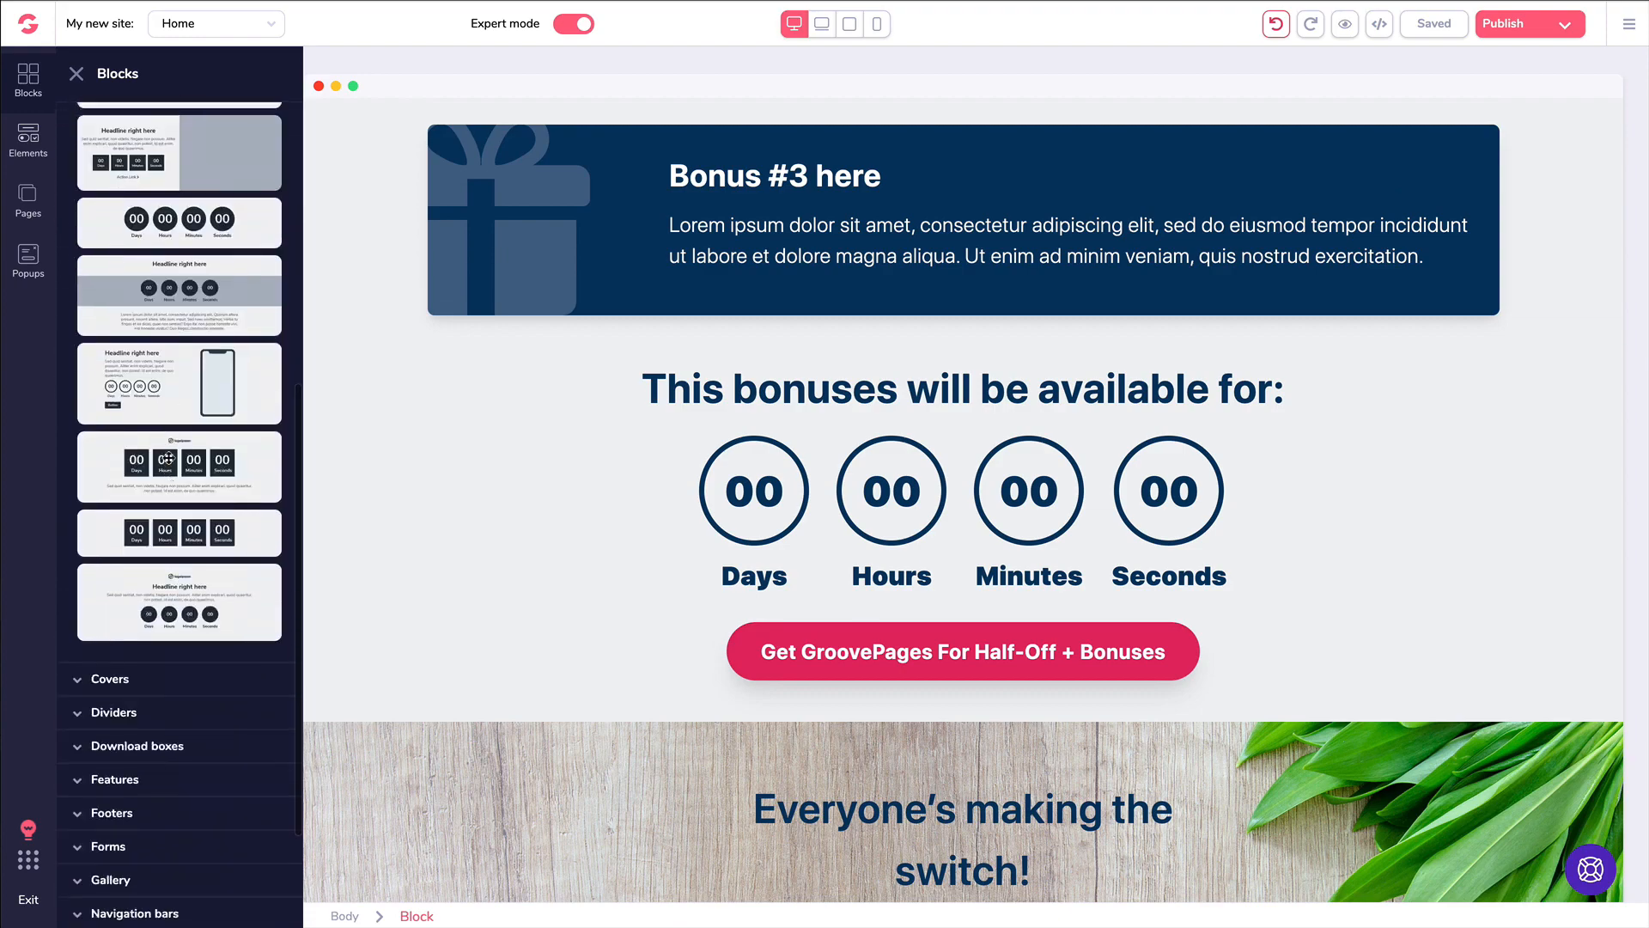
{"action": "scroll", "coordinate": [170, 462], "scroll_direction": "up", "scroll_amount": 4}
{"action": "scroll", "coordinate": [168, 446], "scroll_direction": "up", "scroll_amount": 5}
{"action": "left_click", "coordinate": [208, 124]}
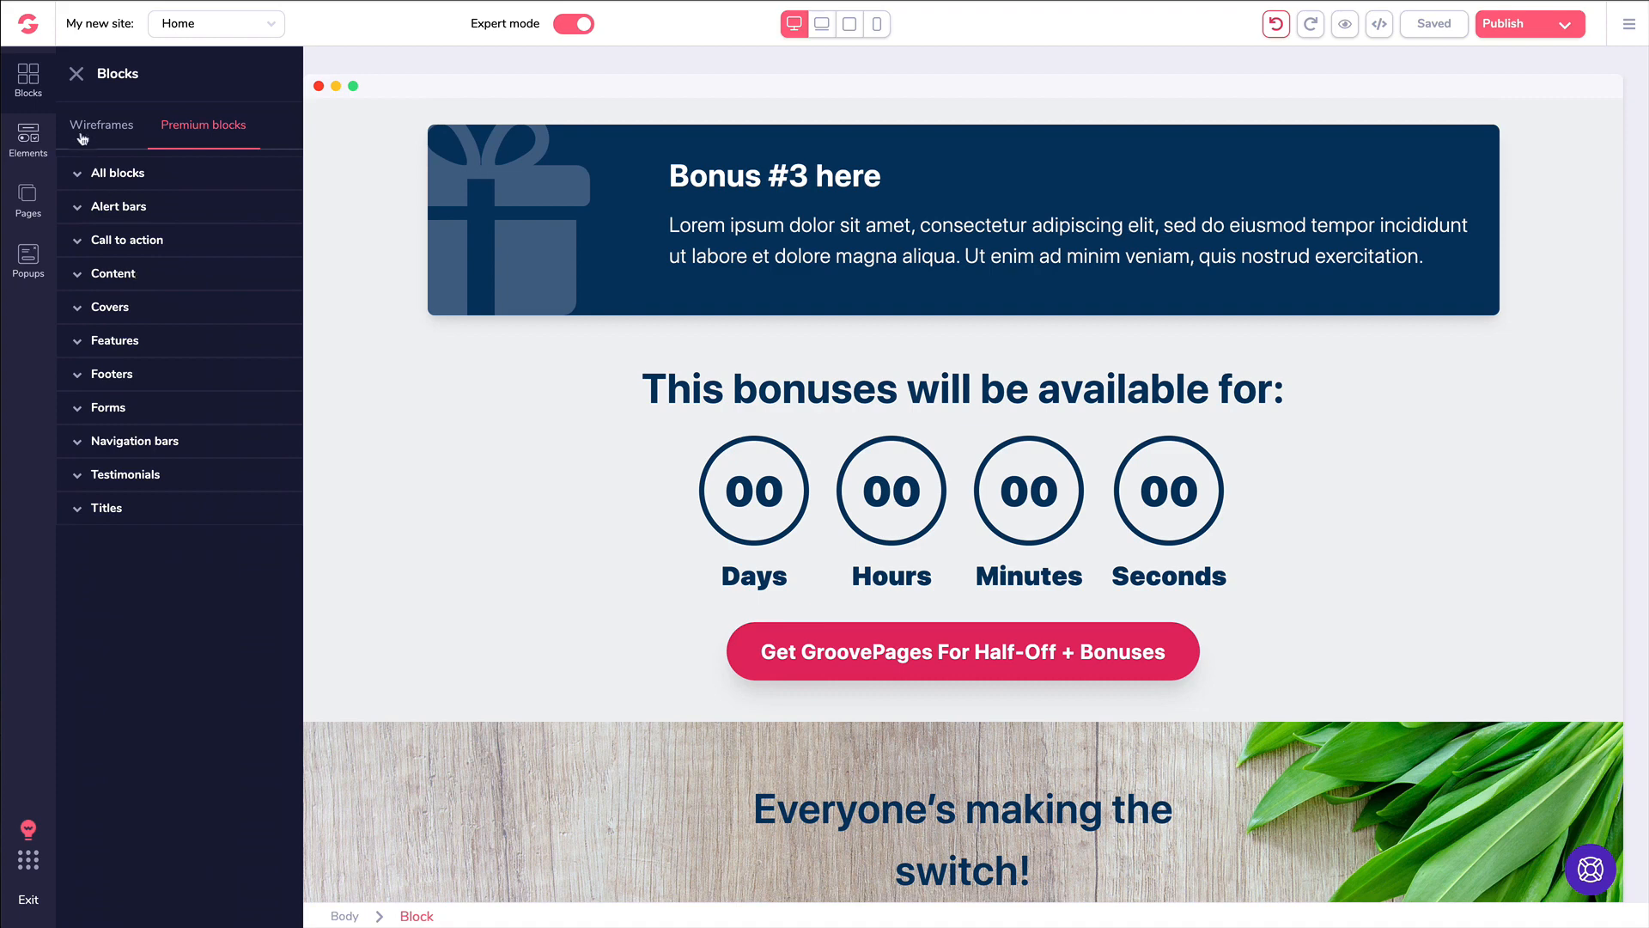
- Place a Countdown element above the "This bonuses will be available for:" heading
{"action": "left_click", "coordinate": [28, 136]}
{"action": "scroll", "coordinate": [136, 214], "scroll_direction": "down", "scroll_amount": 5}
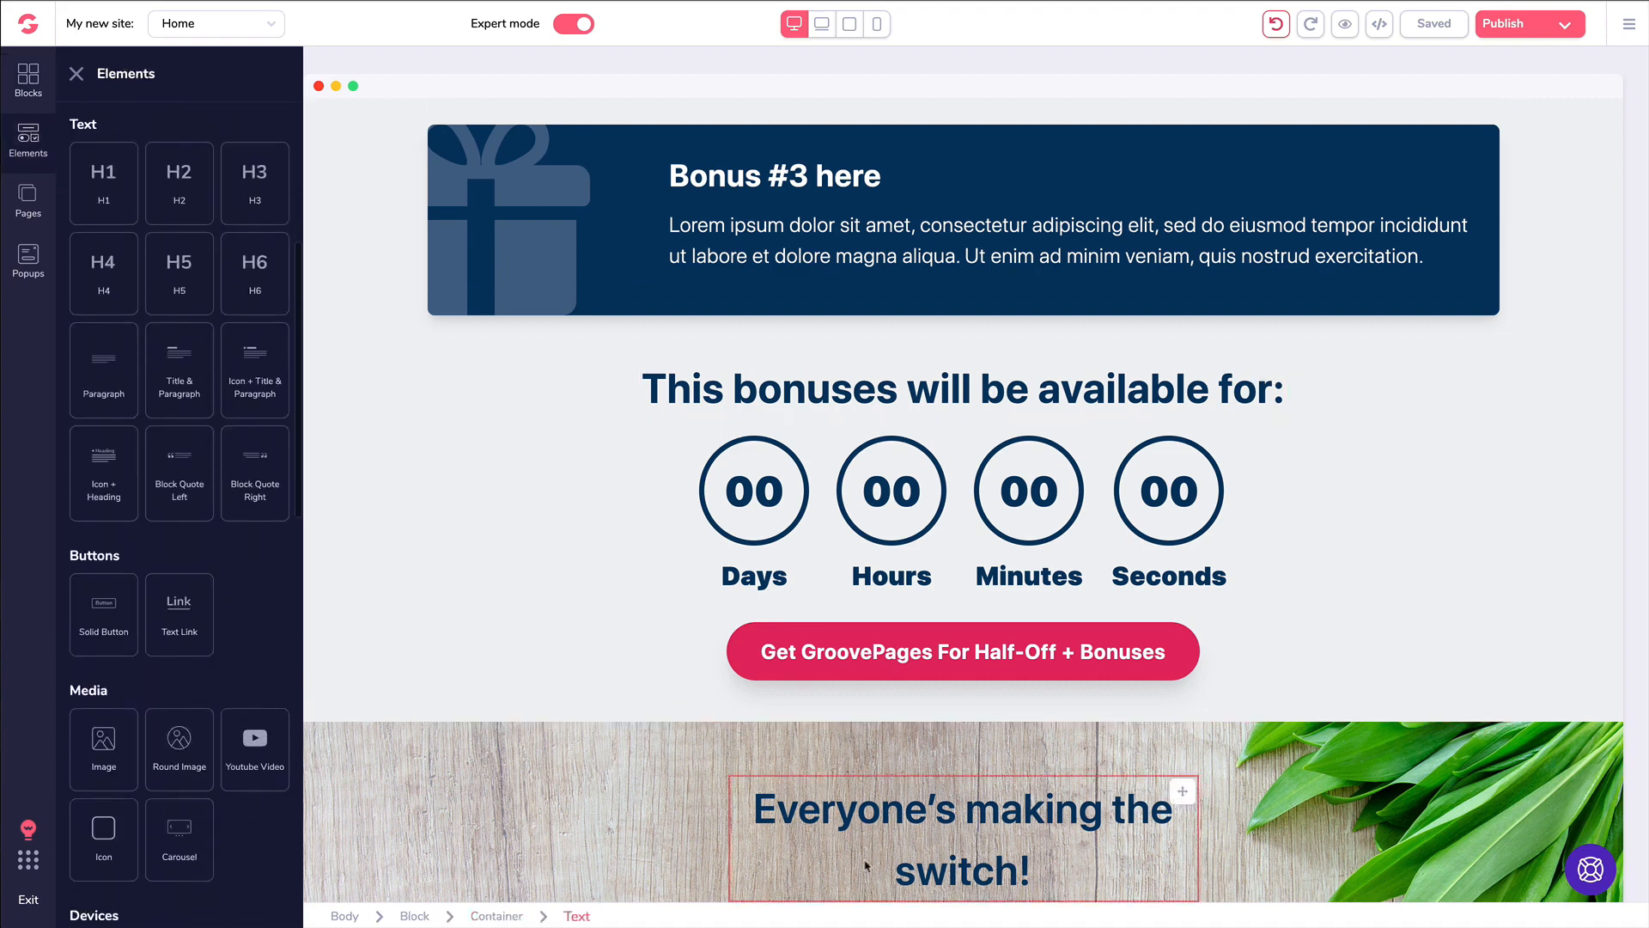
{"action": "scroll", "coordinate": [152, 470], "scroll_direction": "down", "scroll_amount": 2}
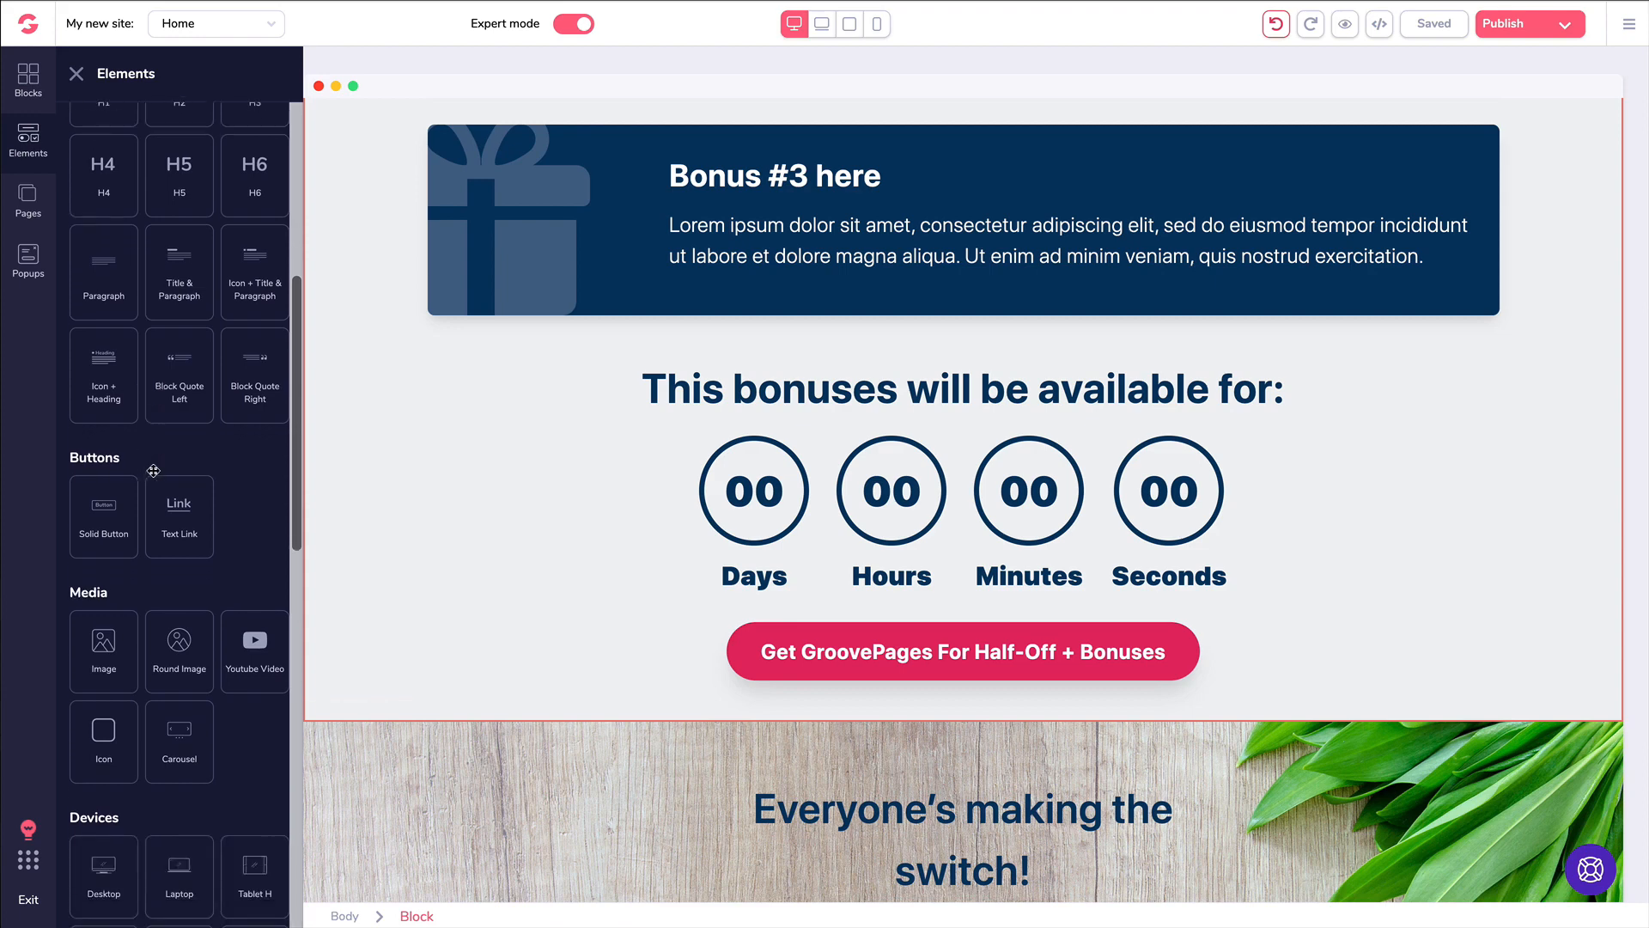
{"action": "scroll", "coordinate": [153, 471], "scroll_direction": "down", "scroll_amount": 10}
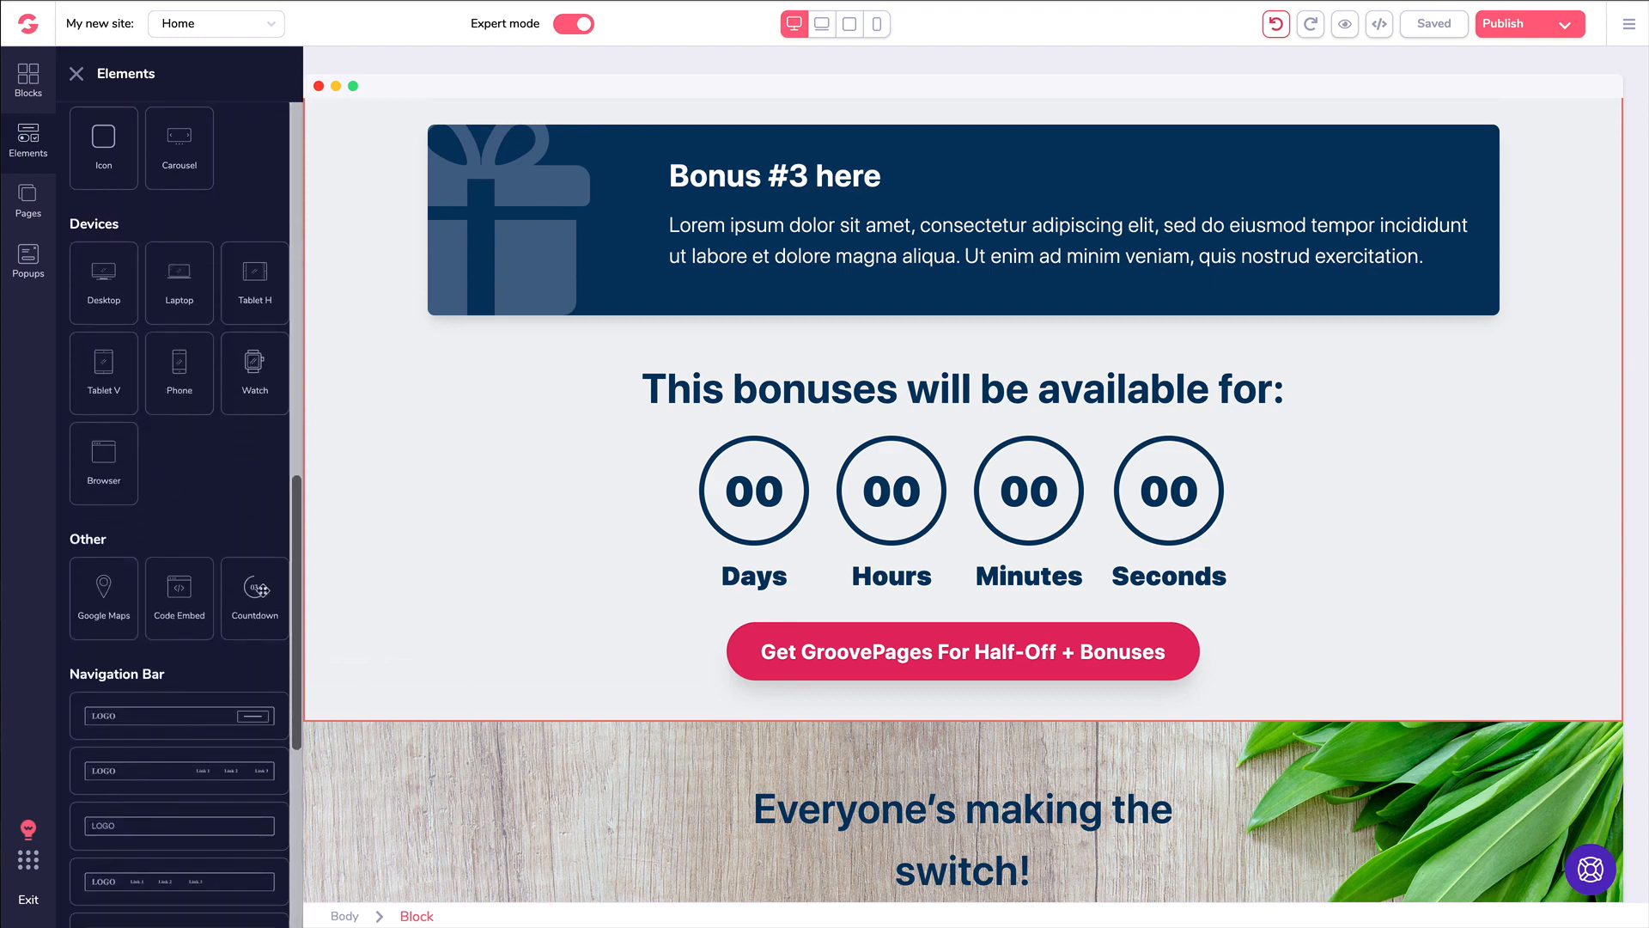
{"action": "left_click_drag", "start_coordinate": [261, 591], "coordinate": [749, 449]}
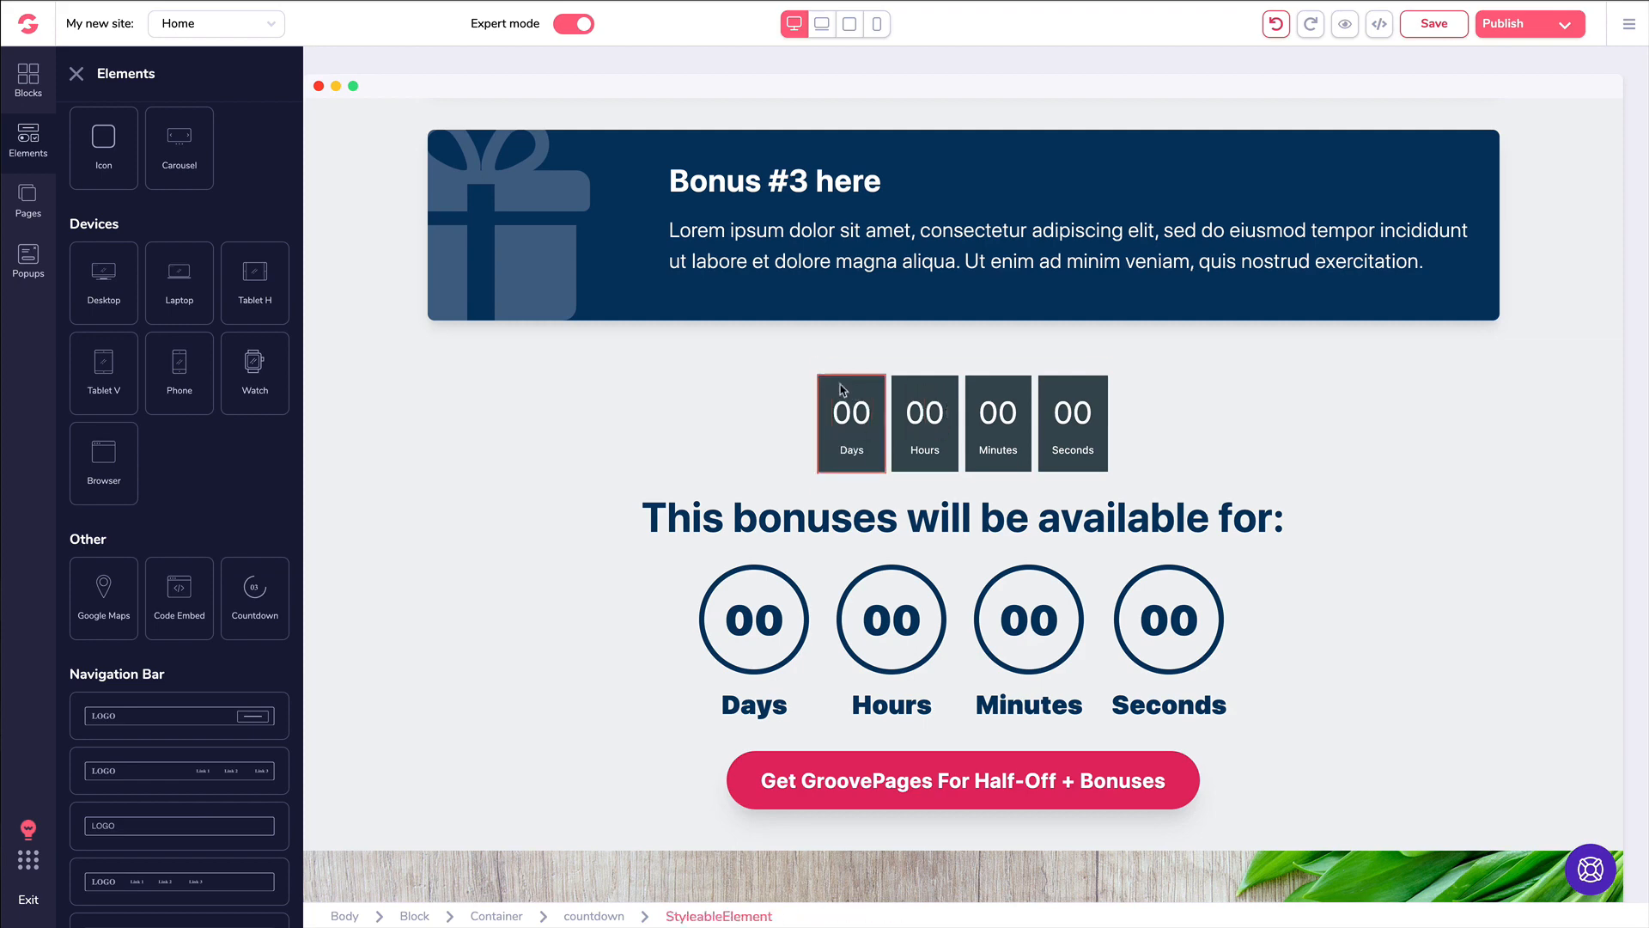
- Delete the square countdown element above the "This bonuses will be available for:" heading
{"action": "left_click", "coordinate": [790, 389]}
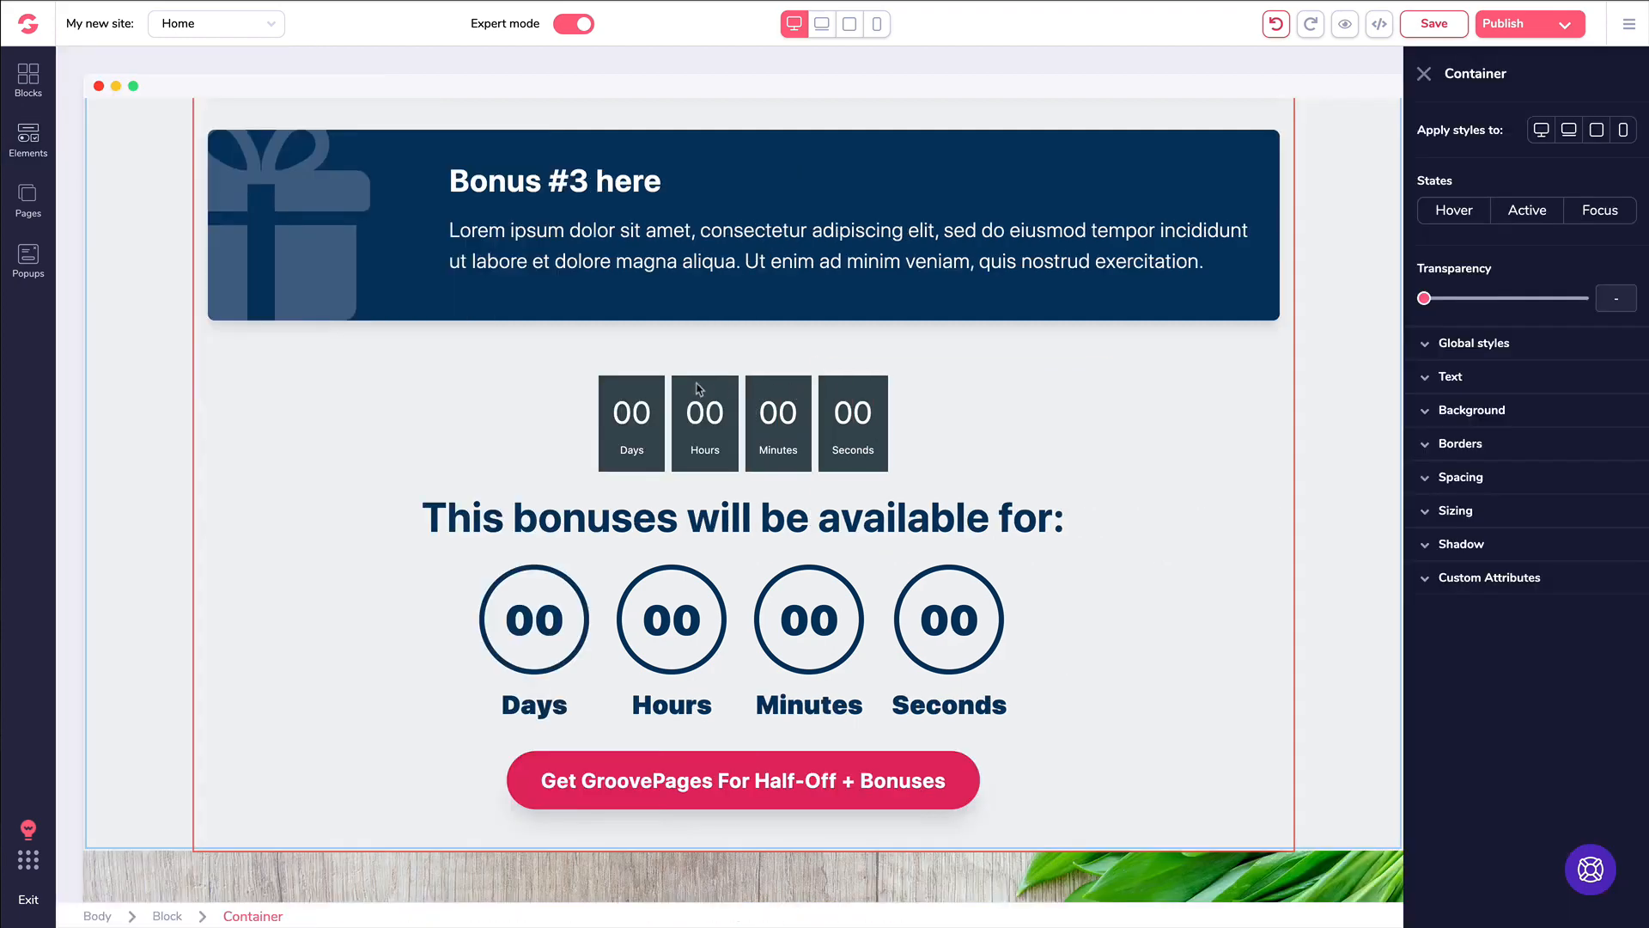
{"action": "left_click", "coordinate": [634, 395]}
{"action": "key", "text": "Delete"}
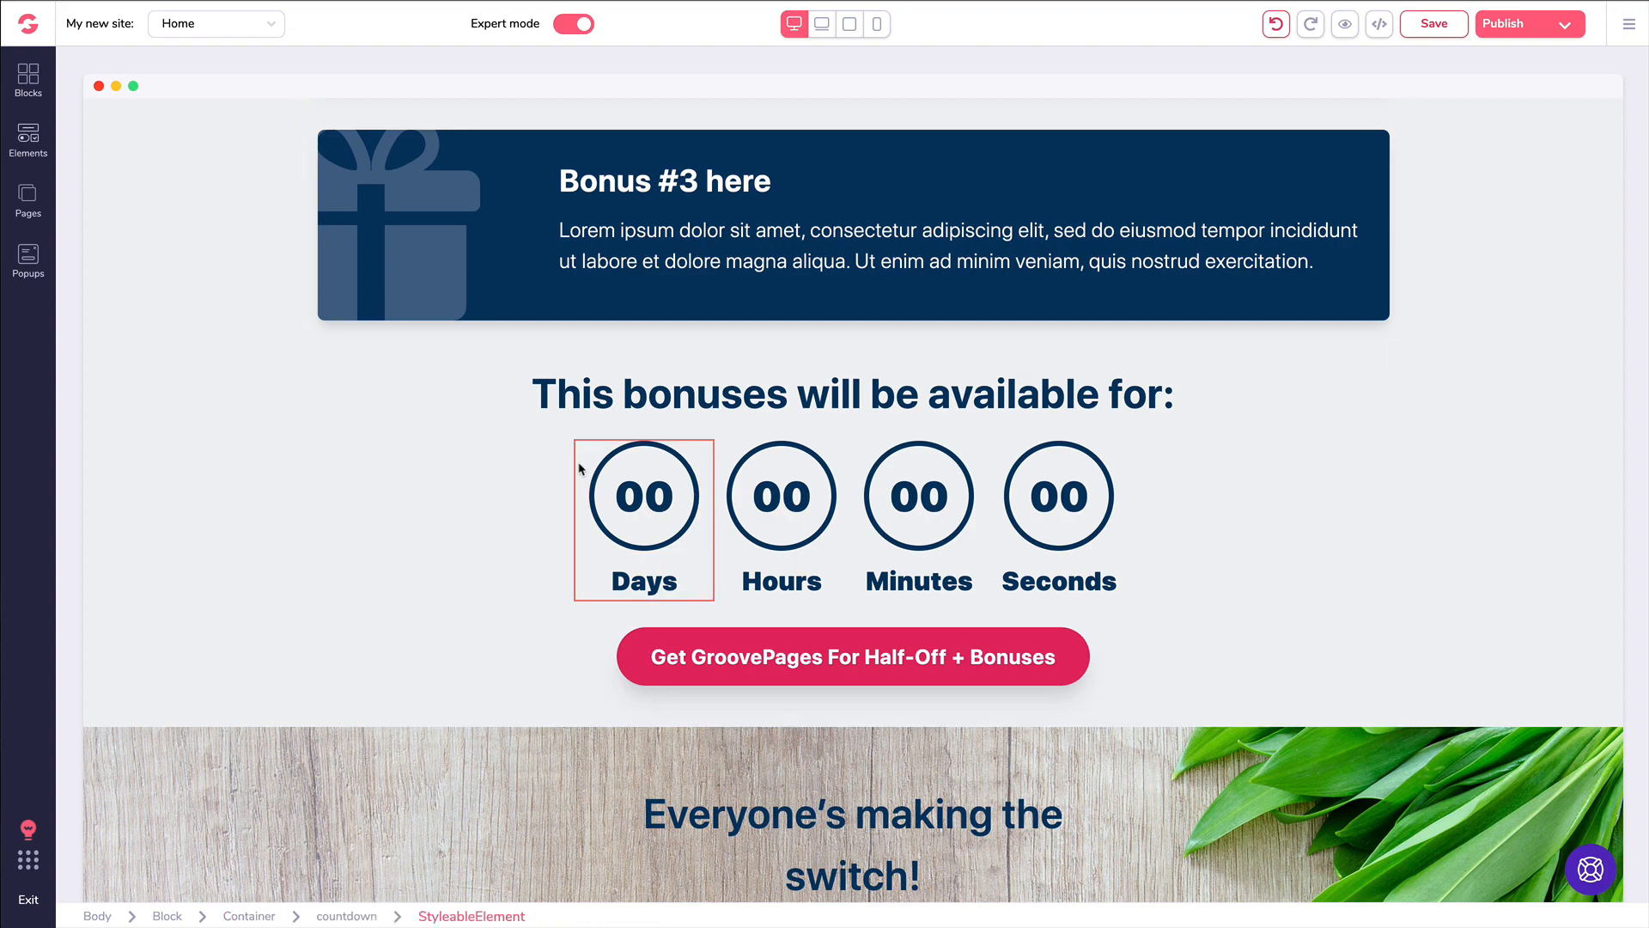
- Select the entire circular countdown below the bonuses heading, rather than one of its parts, and open its functionality settings
{"action": "left_click", "coordinate": [774, 502]}
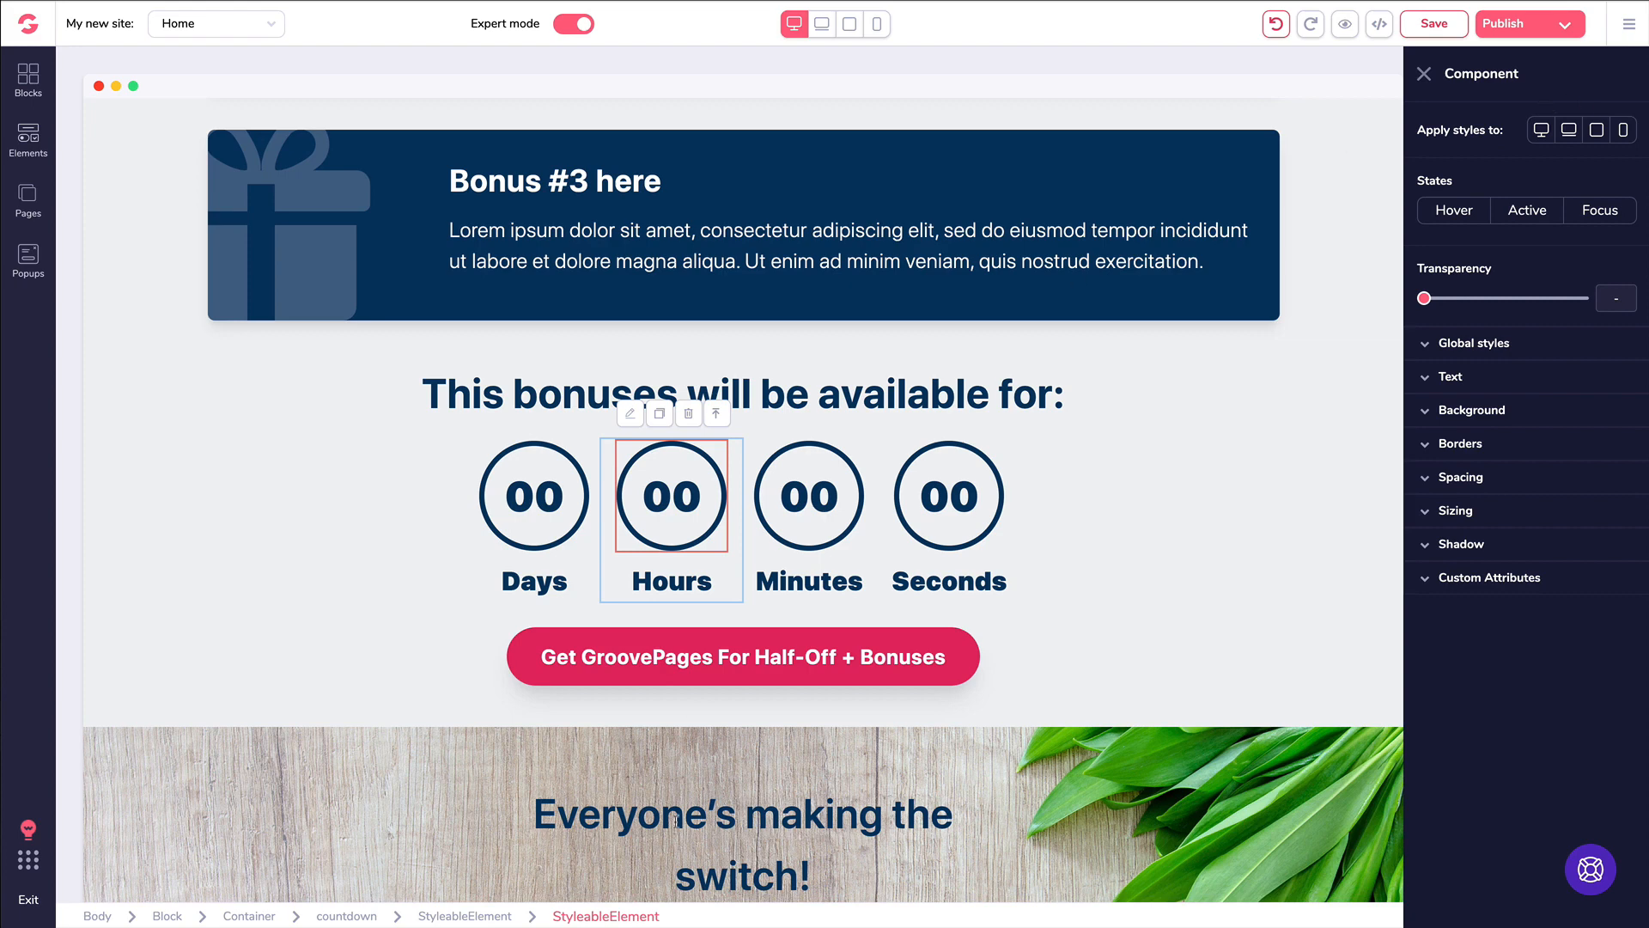
{"action": "left_click", "coordinate": [719, 415]}
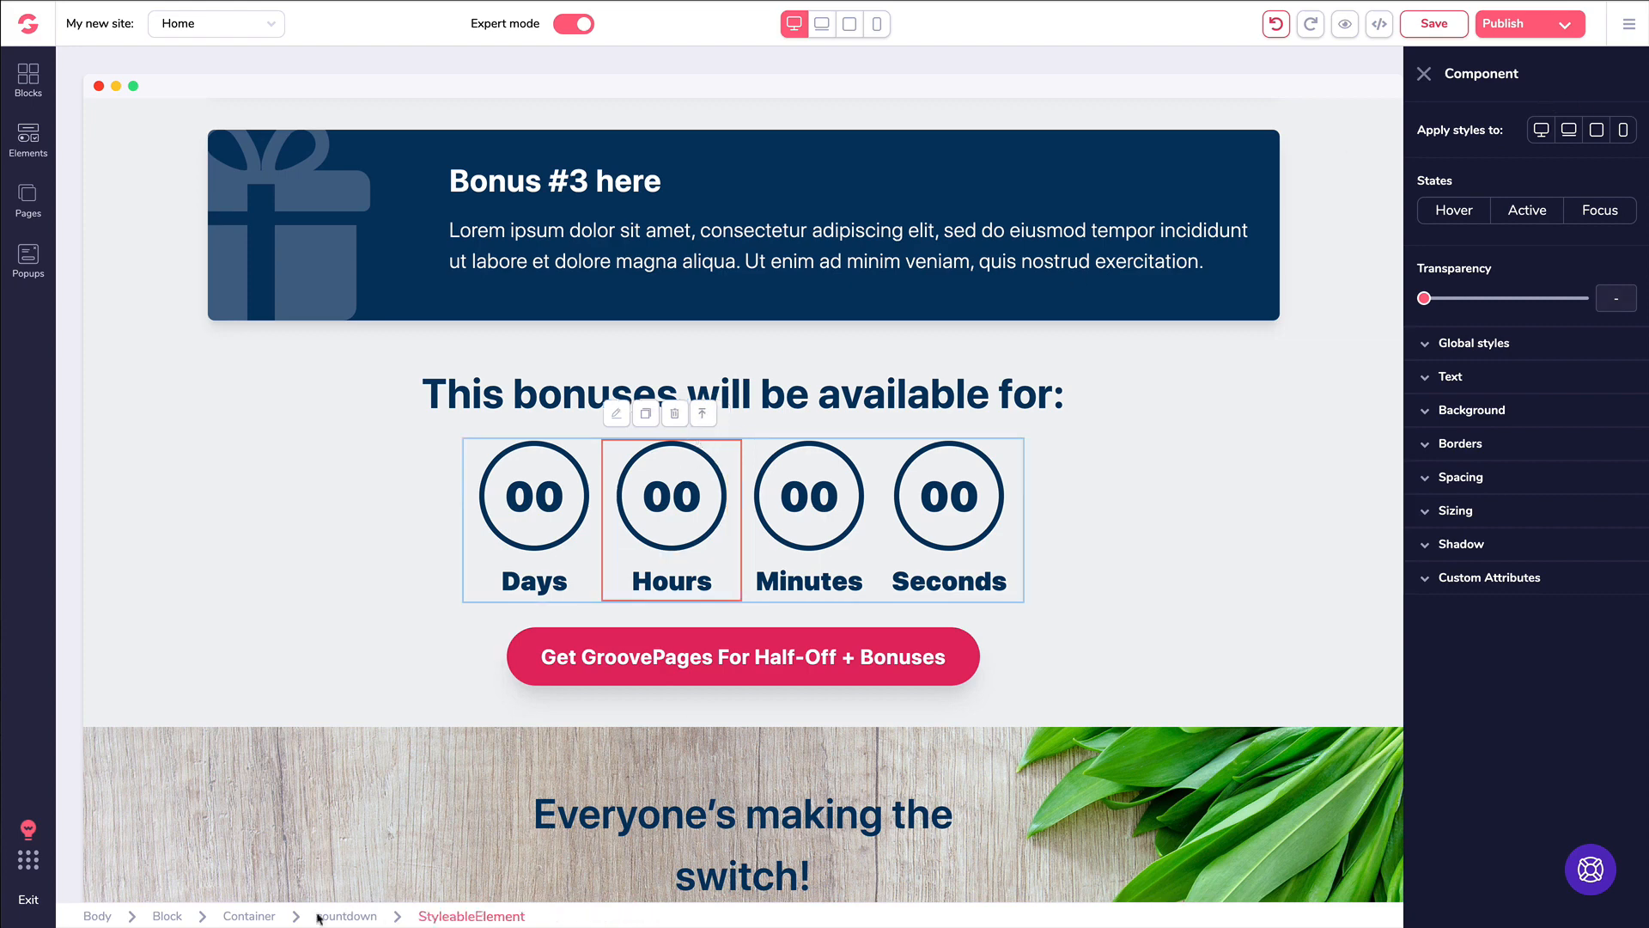
{"action": "left_click", "coordinate": [702, 415]}
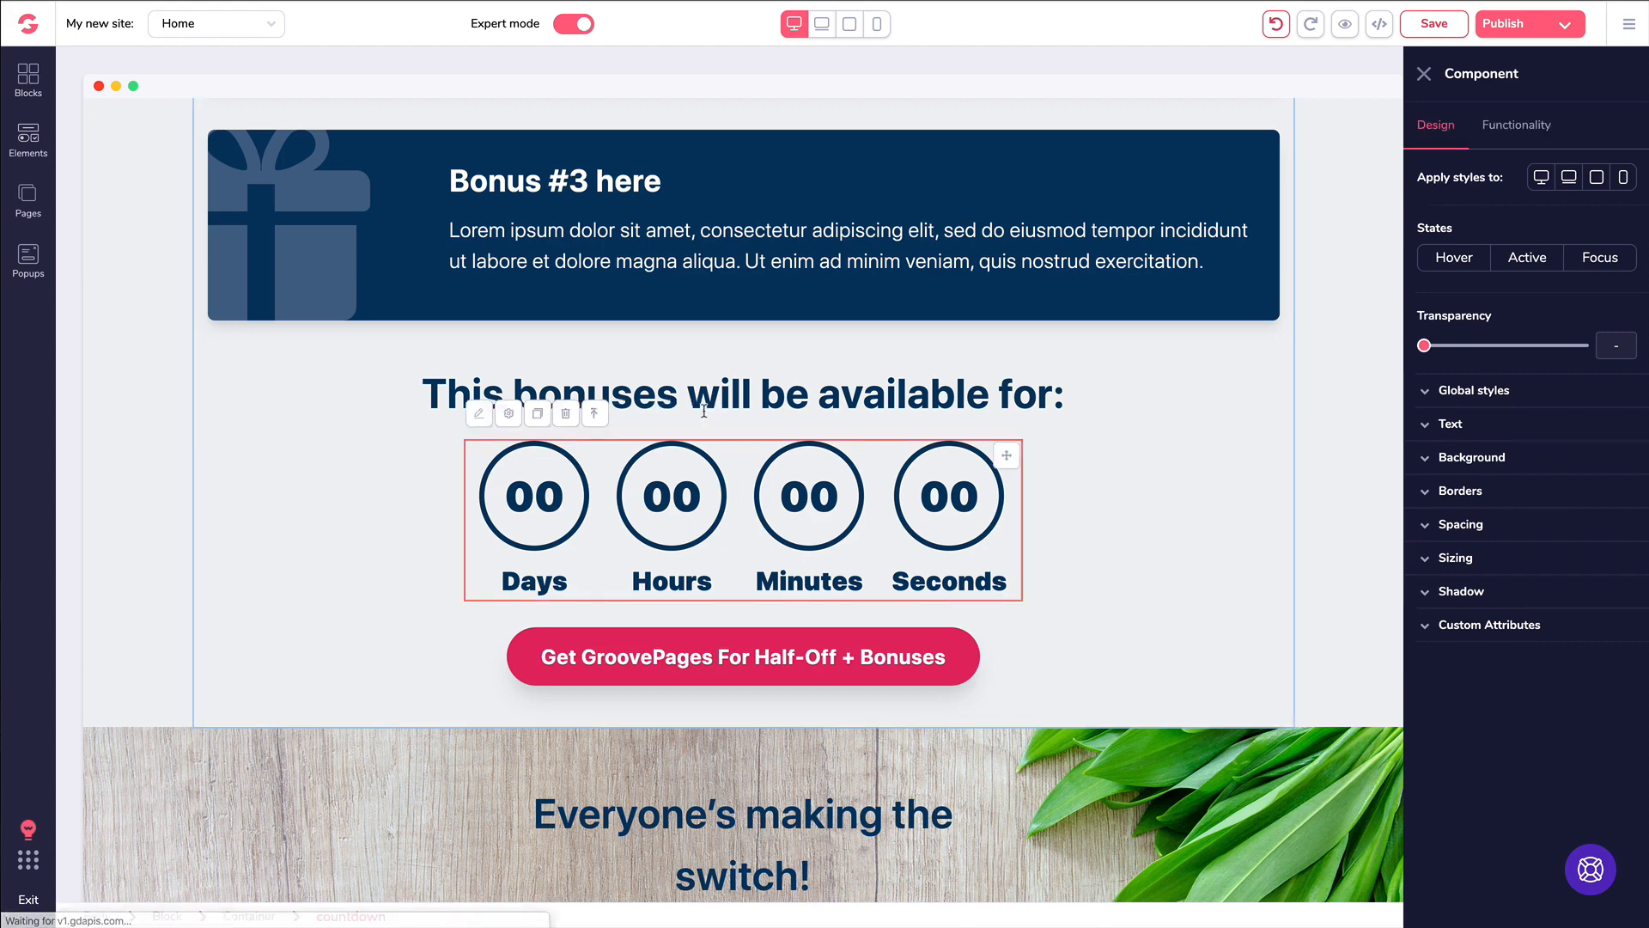
{"action": "left_click", "coordinate": [722, 377]}
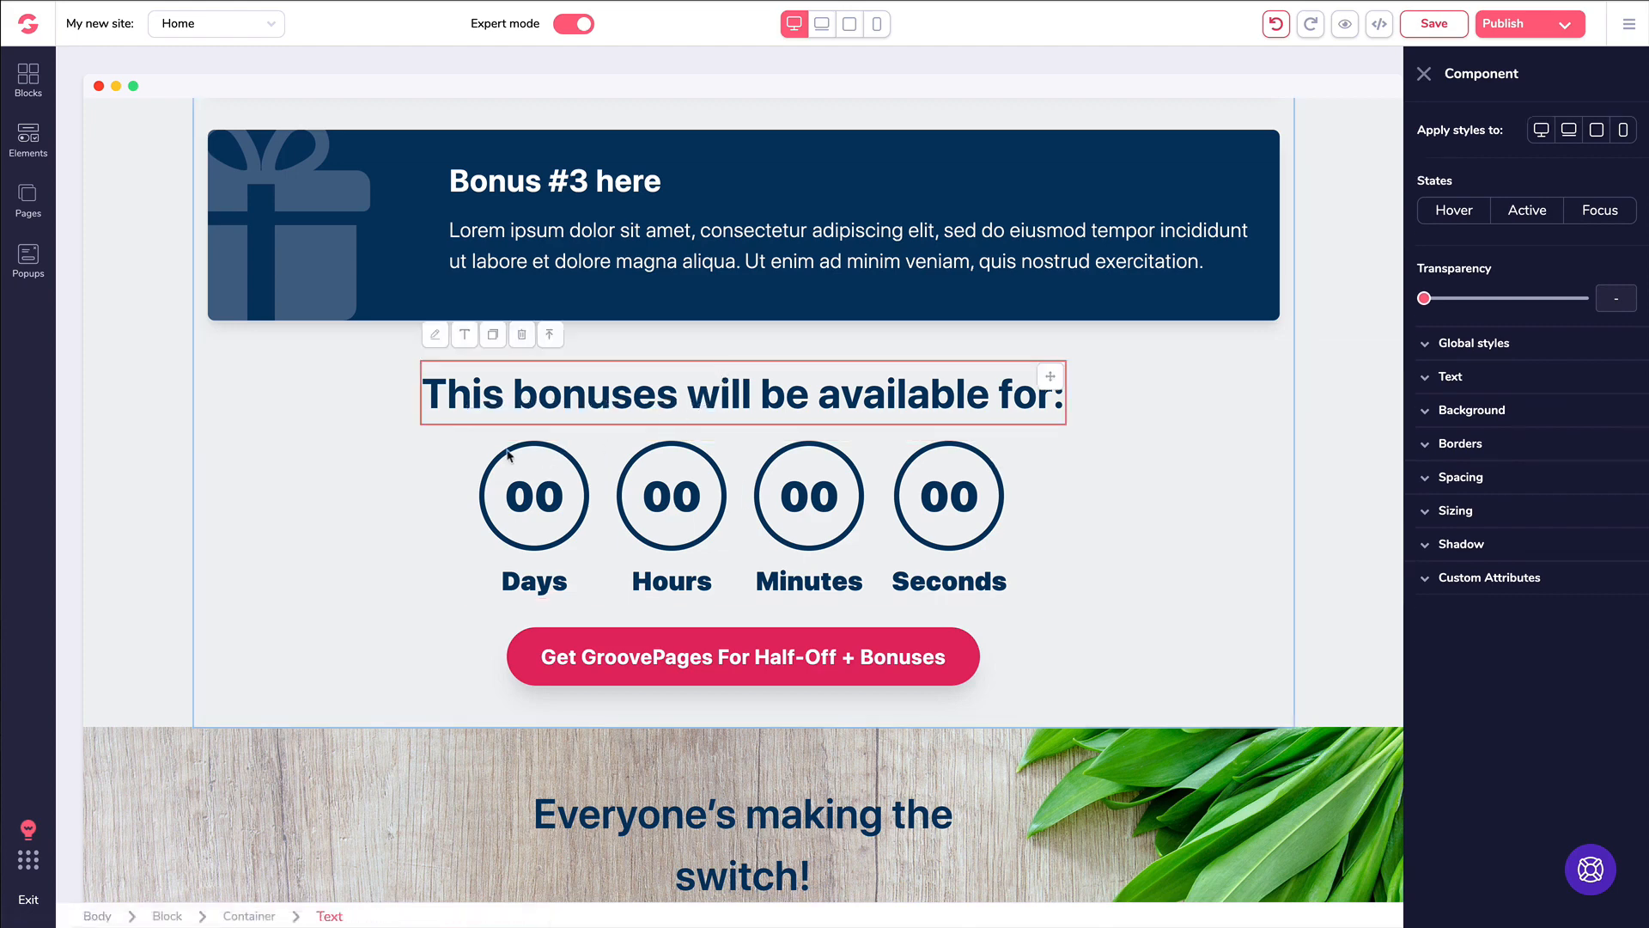
{"action": "left_click", "coordinate": [476, 450]}
{"action": "left_click", "coordinate": [625, 456]}
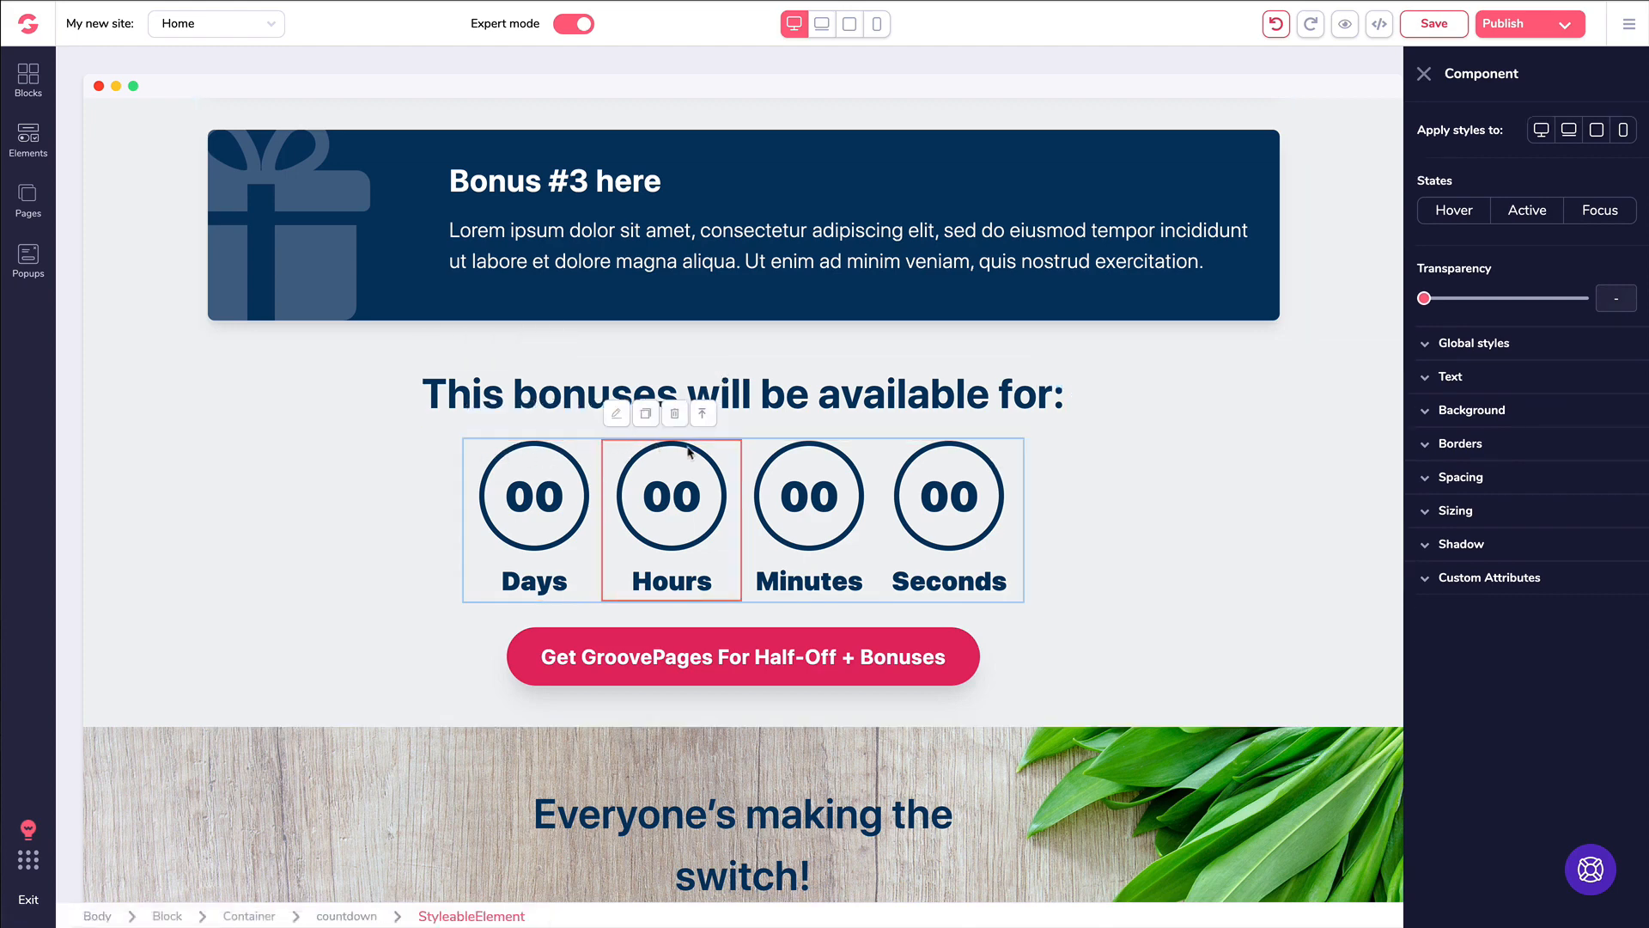
{"action": "left_click", "coordinate": [1020, 463]}
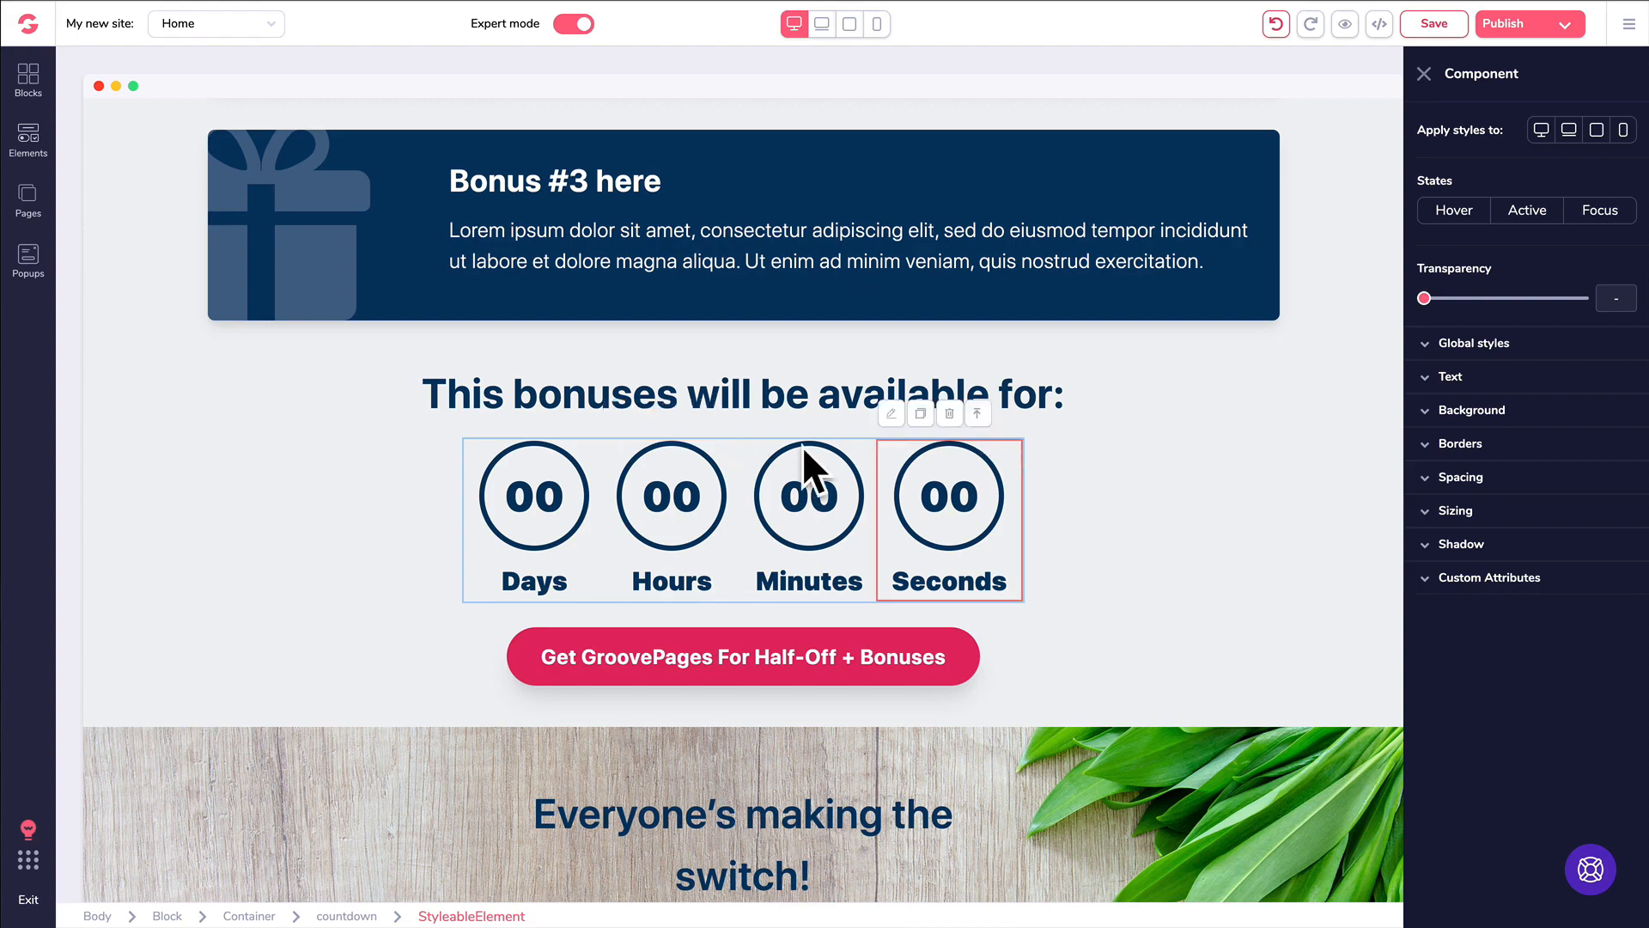
{"action": "left_click", "coordinate": [738, 474]}
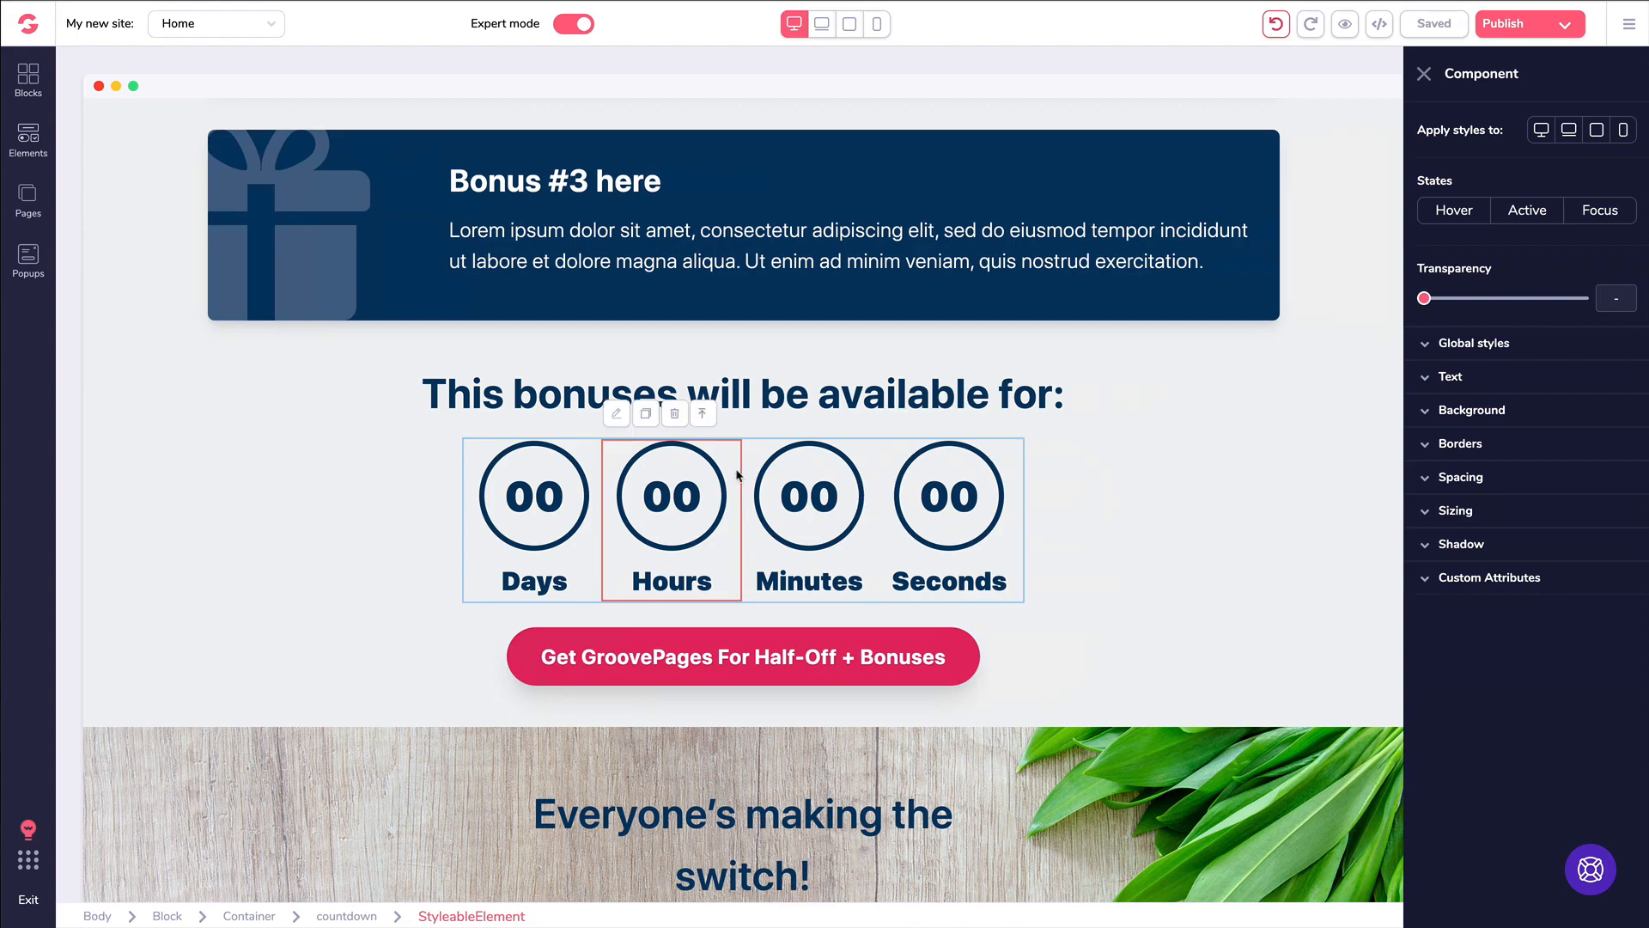
{"action": "left_click", "coordinate": [704, 416]}
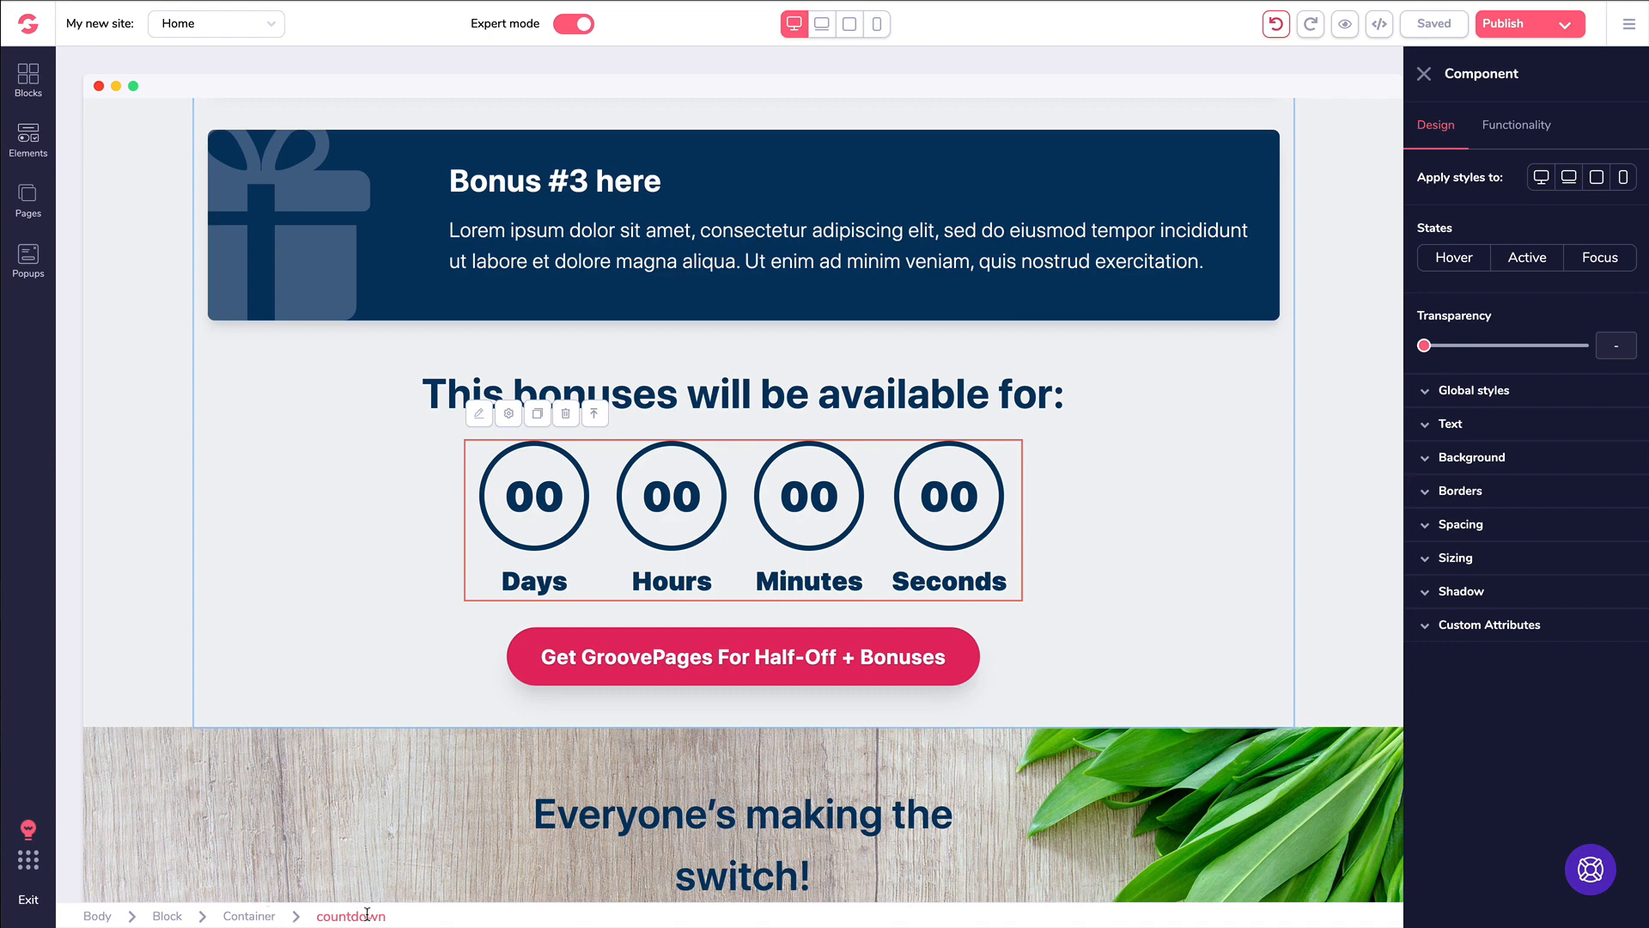
{"action": "left_click", "coordinate": [1514, 131]}
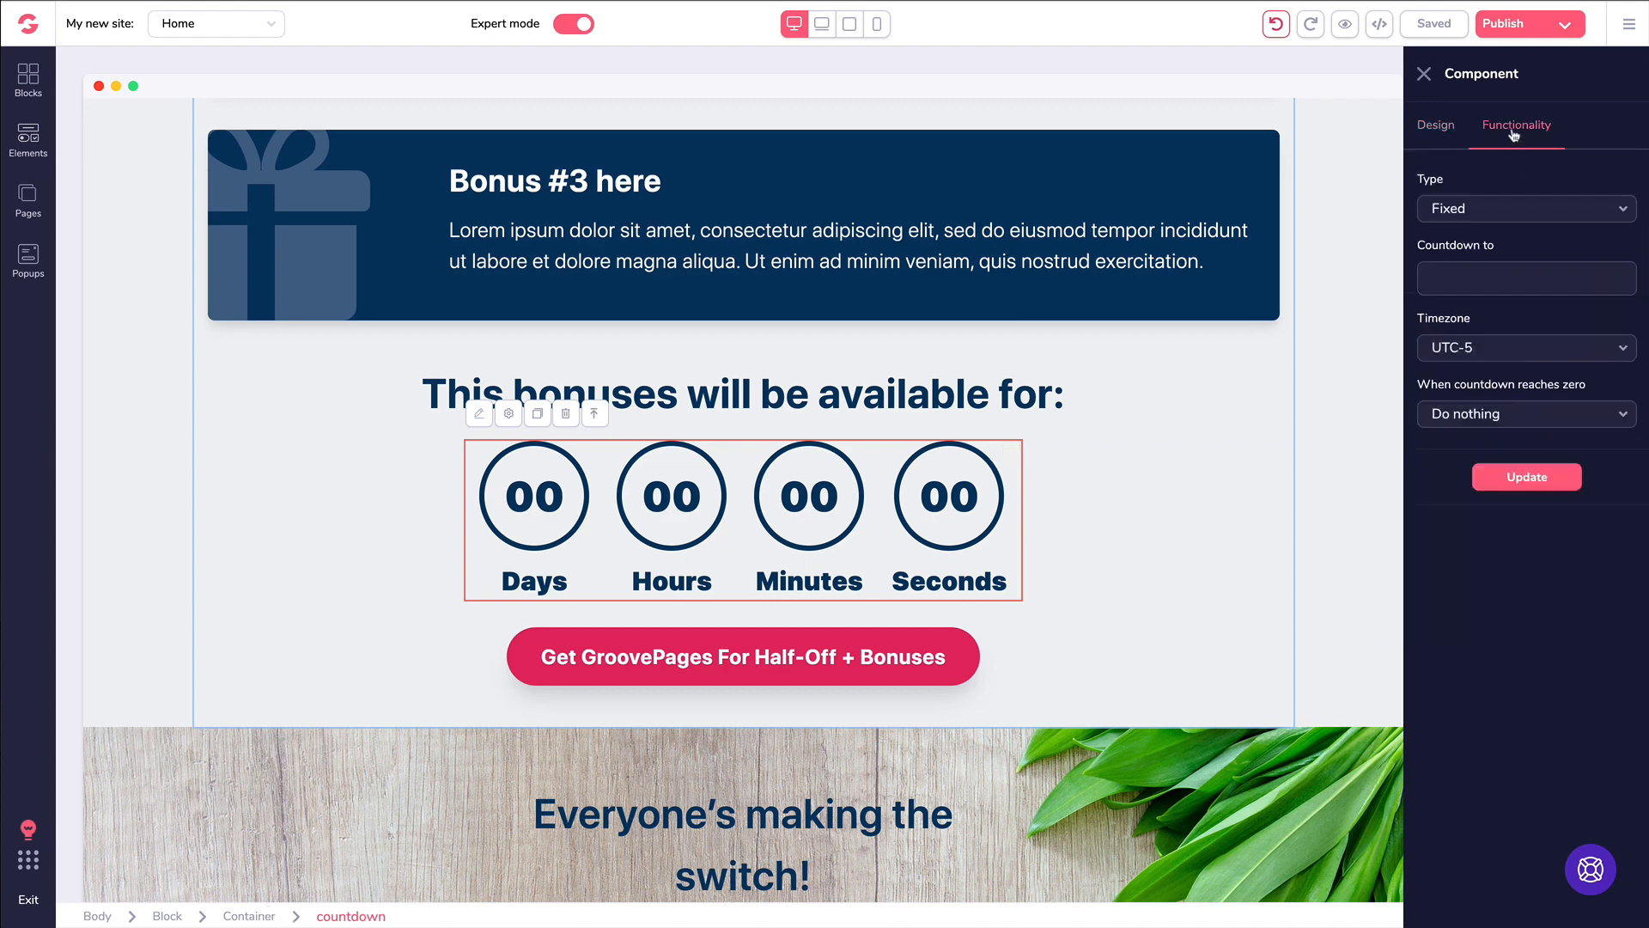
- Try the From Landing type on the circular countdown, and return the type to Fixed
{"action": "left_click", "coordinate": [1478, 213]}
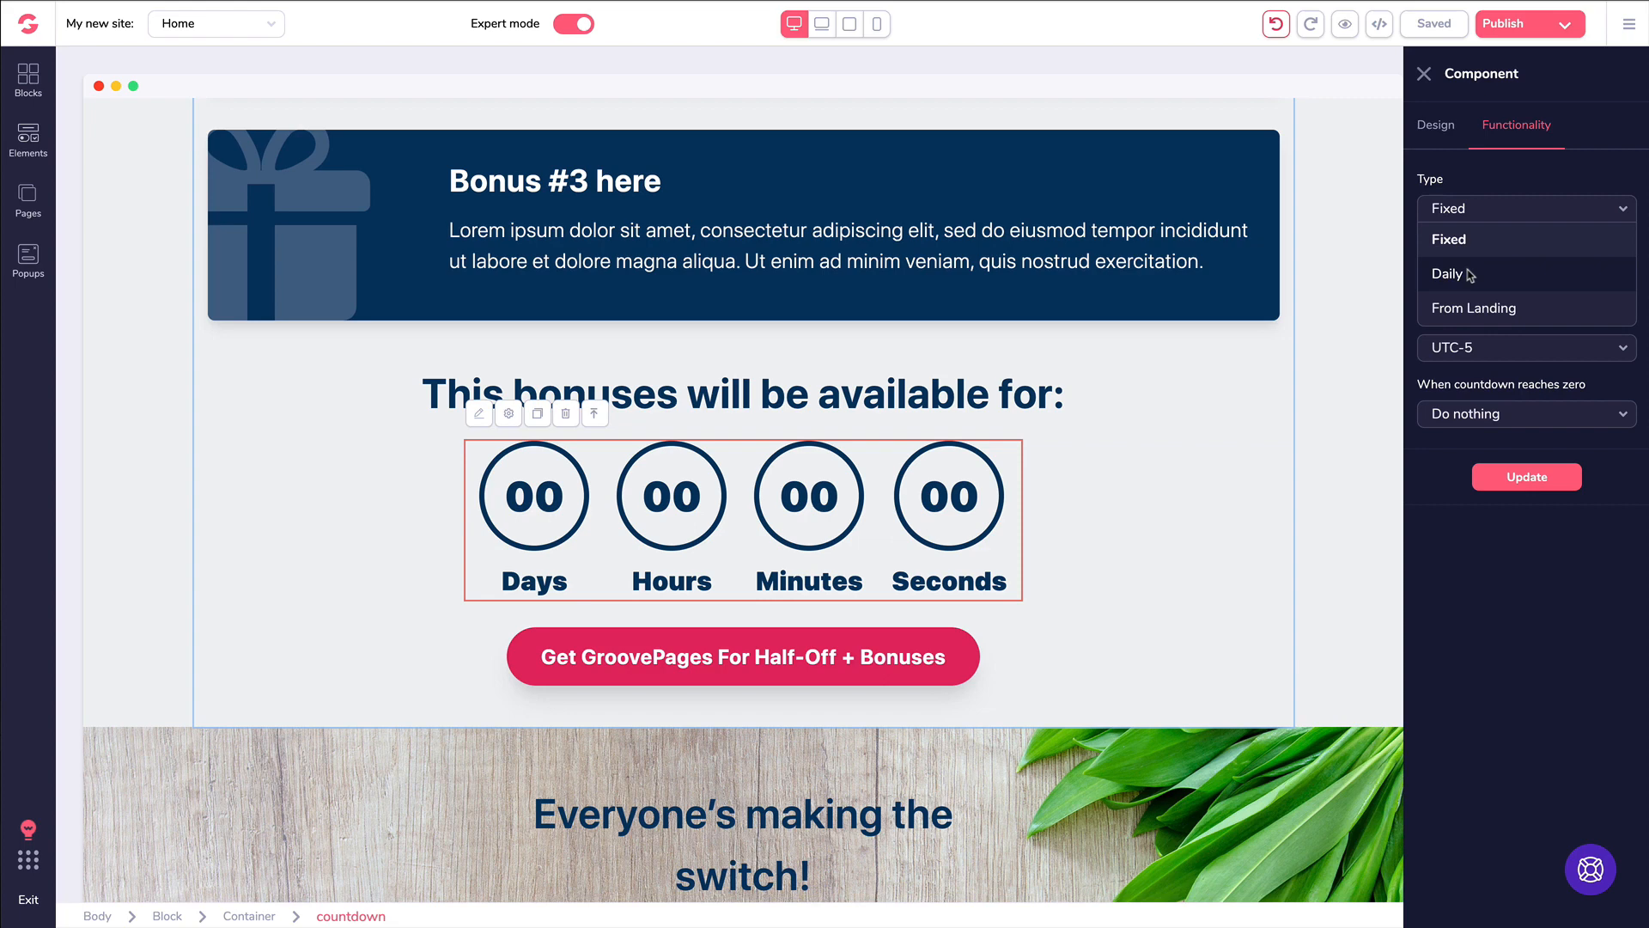
{"action": "left_click", "coordinate": [1467, 309]}
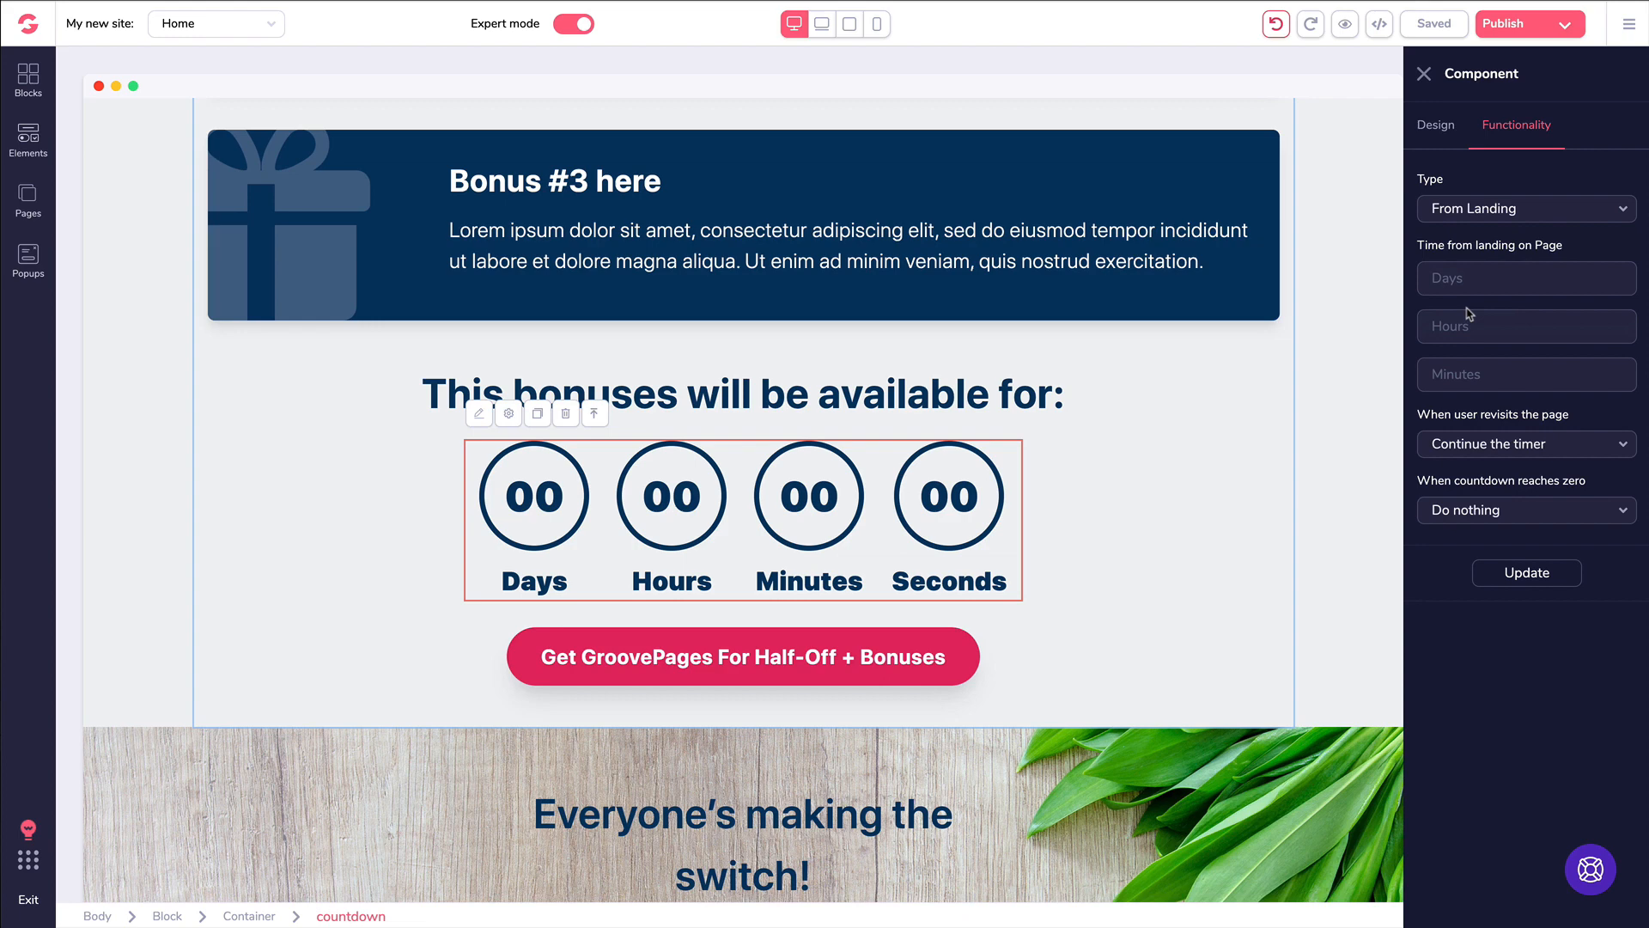
{"action": "left_click", "coordinate": [1451, 220]}
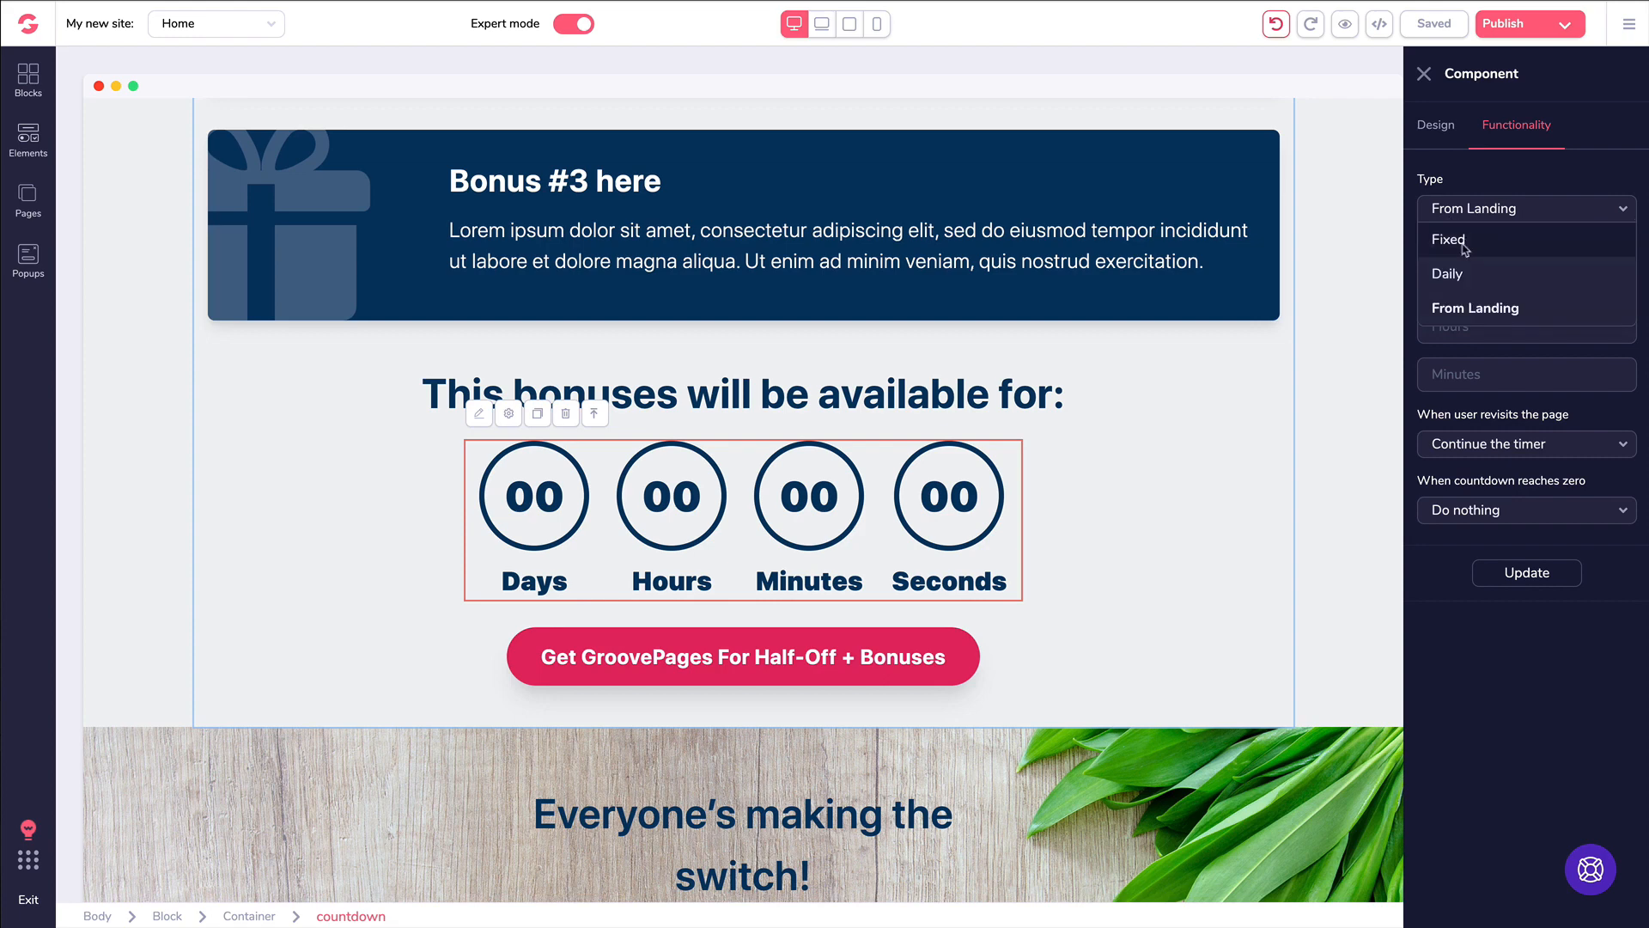
{"action": "left_click", "coordinate": [1465, 248]}
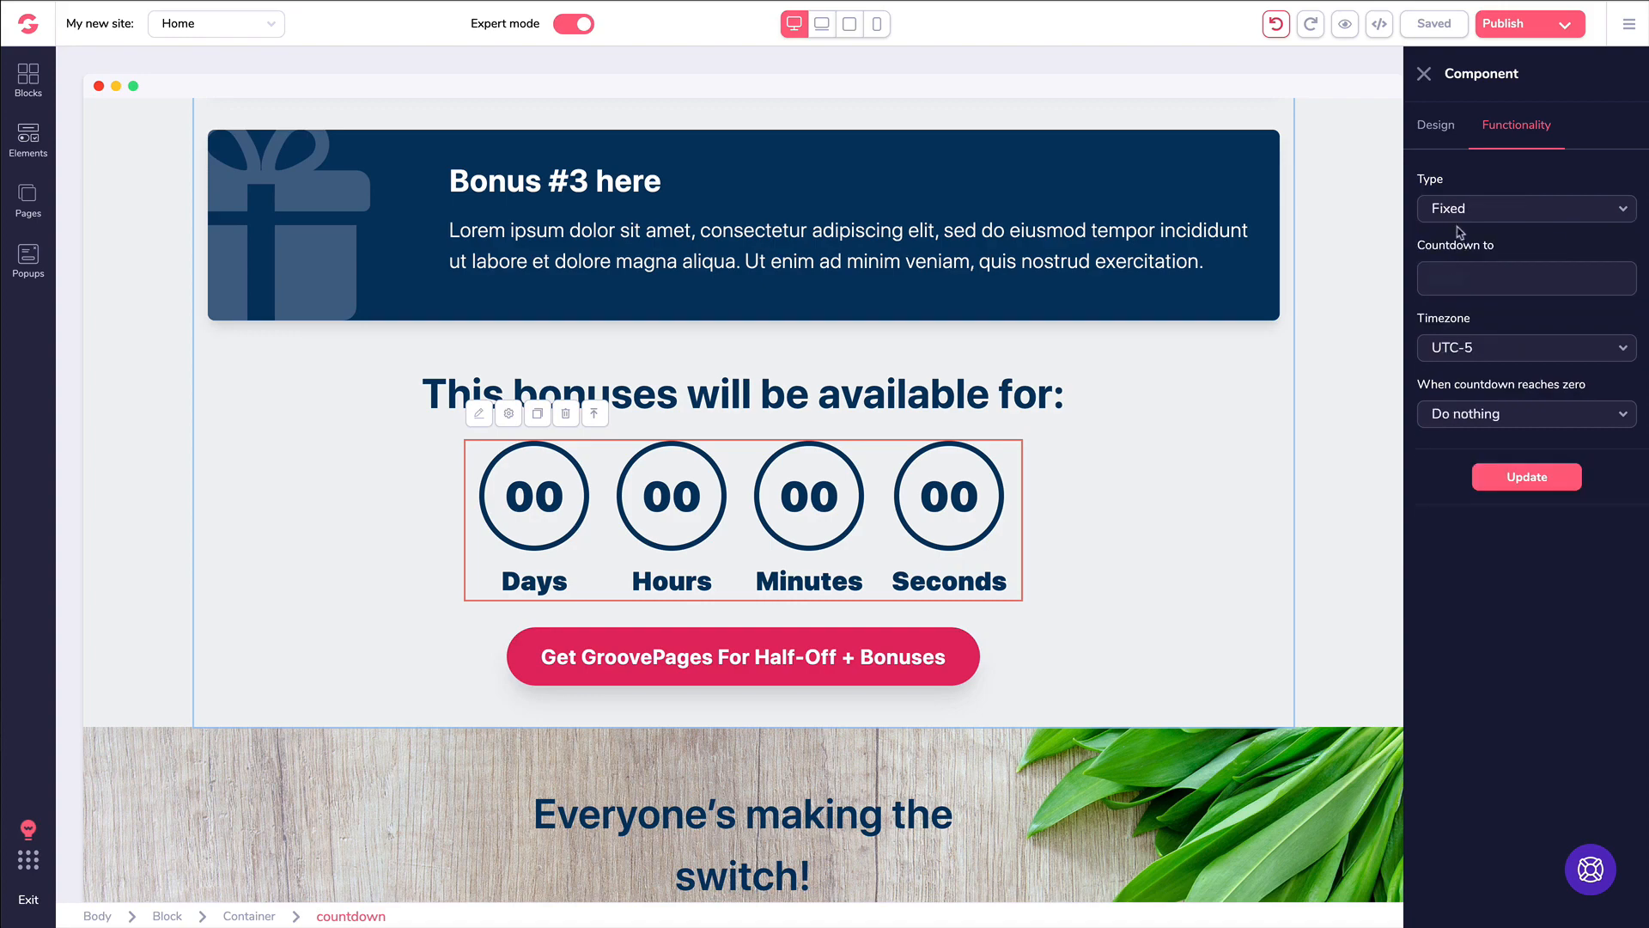
- Set the circular countdown to end on December 31, 2019 at 12:00, and update it
{"action": "left_click", "coordinate": [1464, 275]}
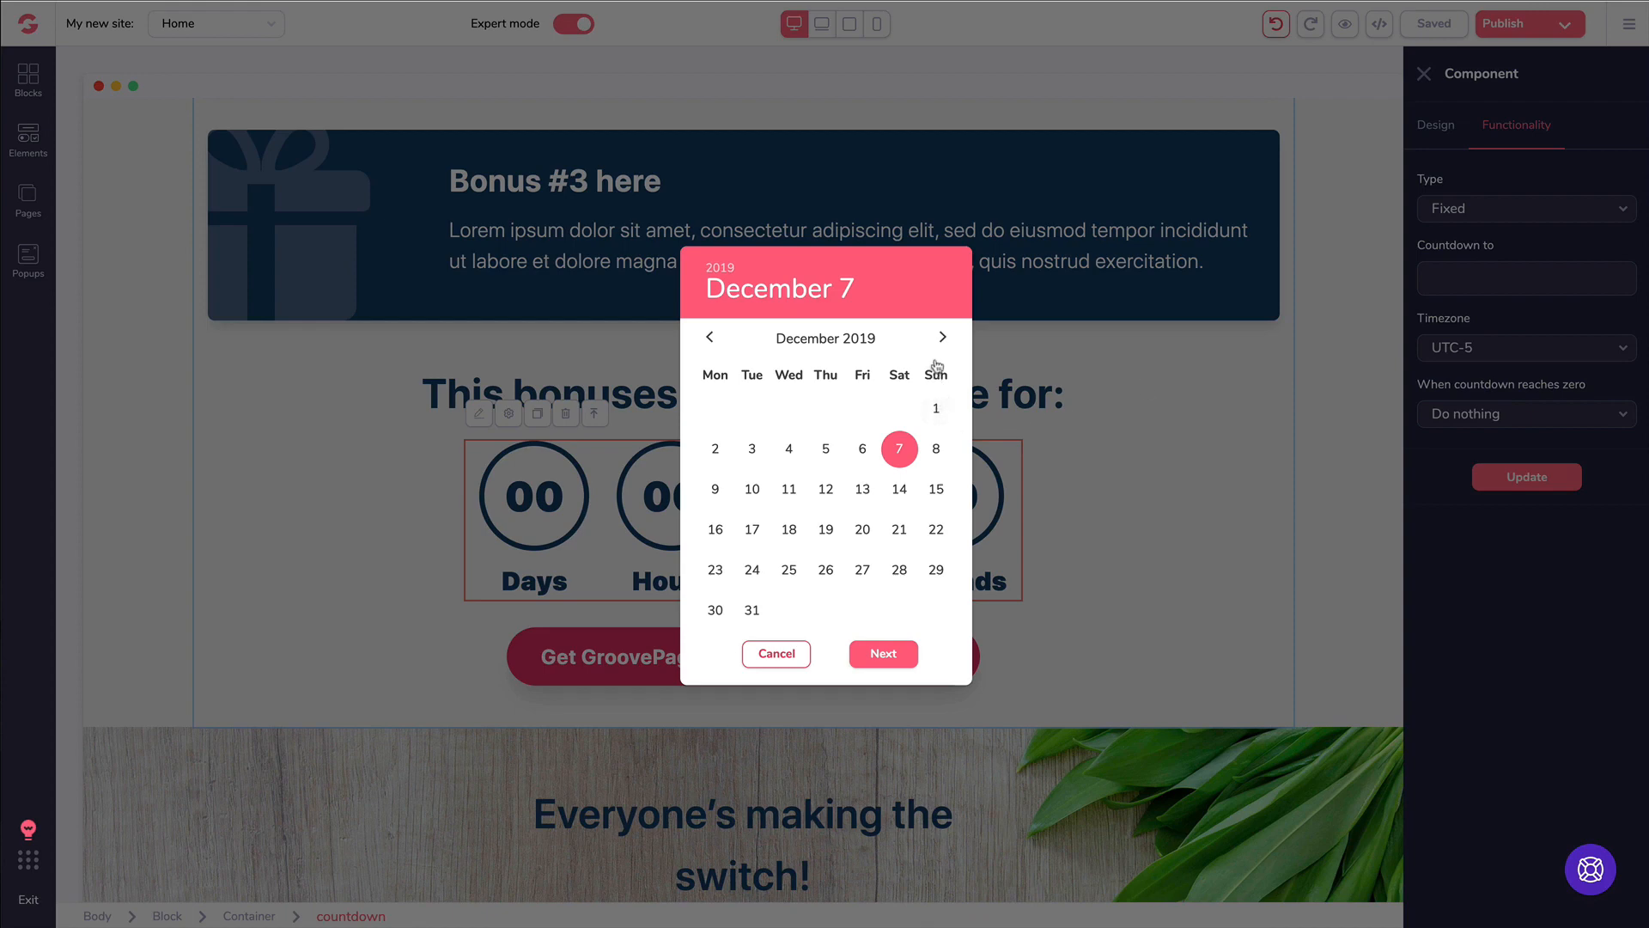
{"action": "left_click", "coordinate": [753, 611]}
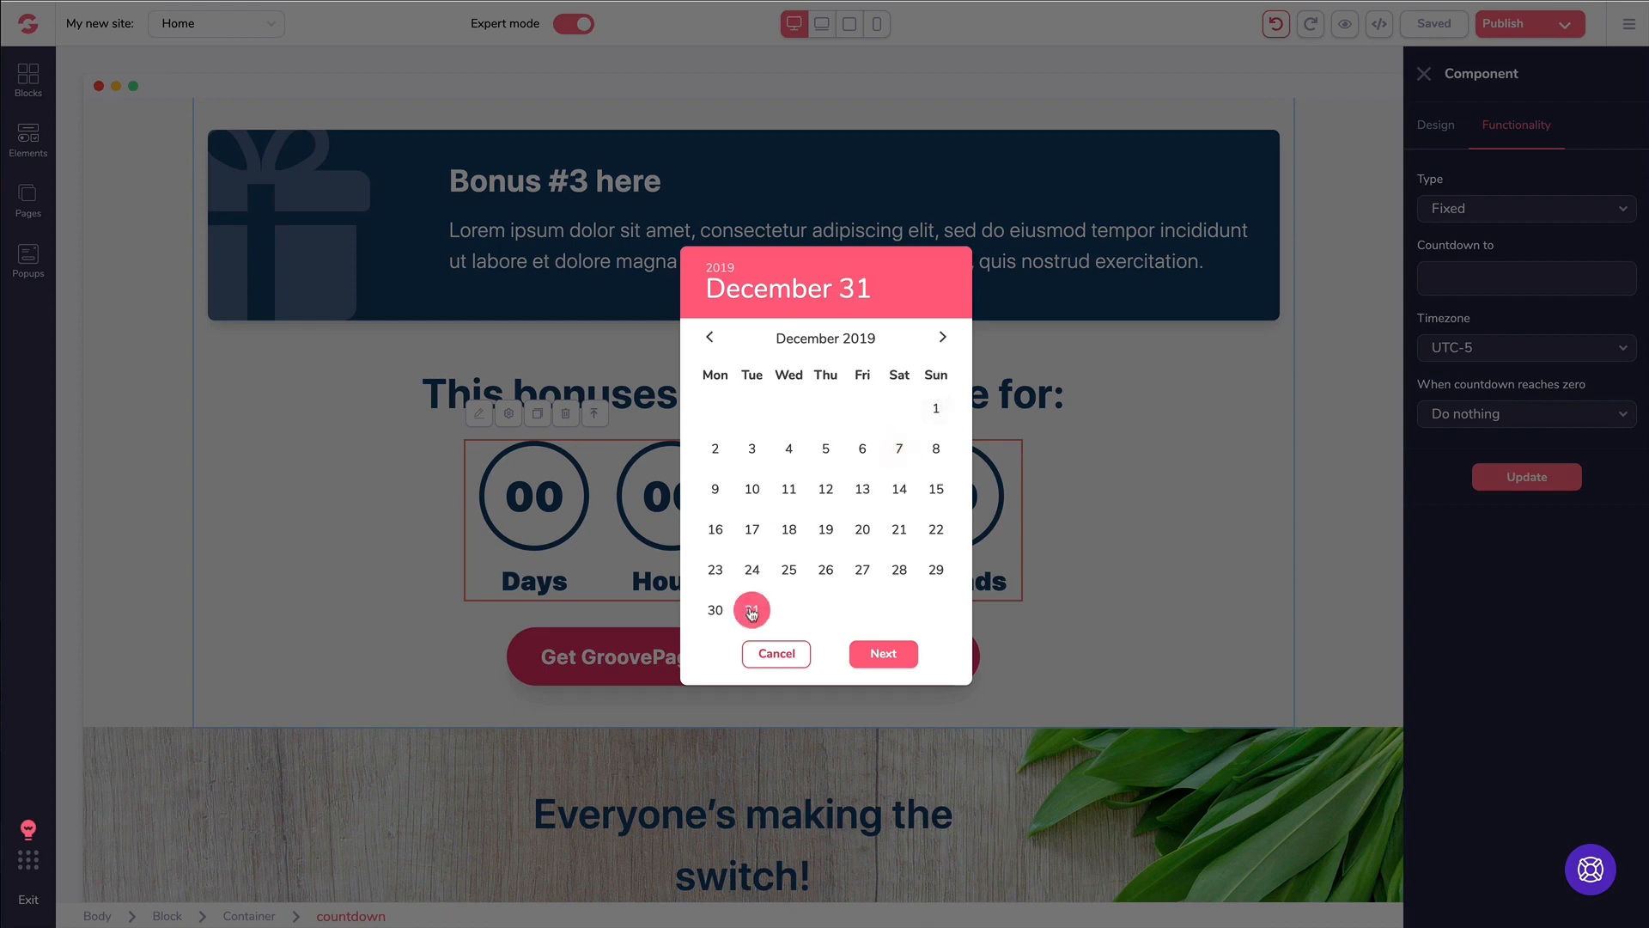
{"action": "left_click", "coordinate": [884, 653]}
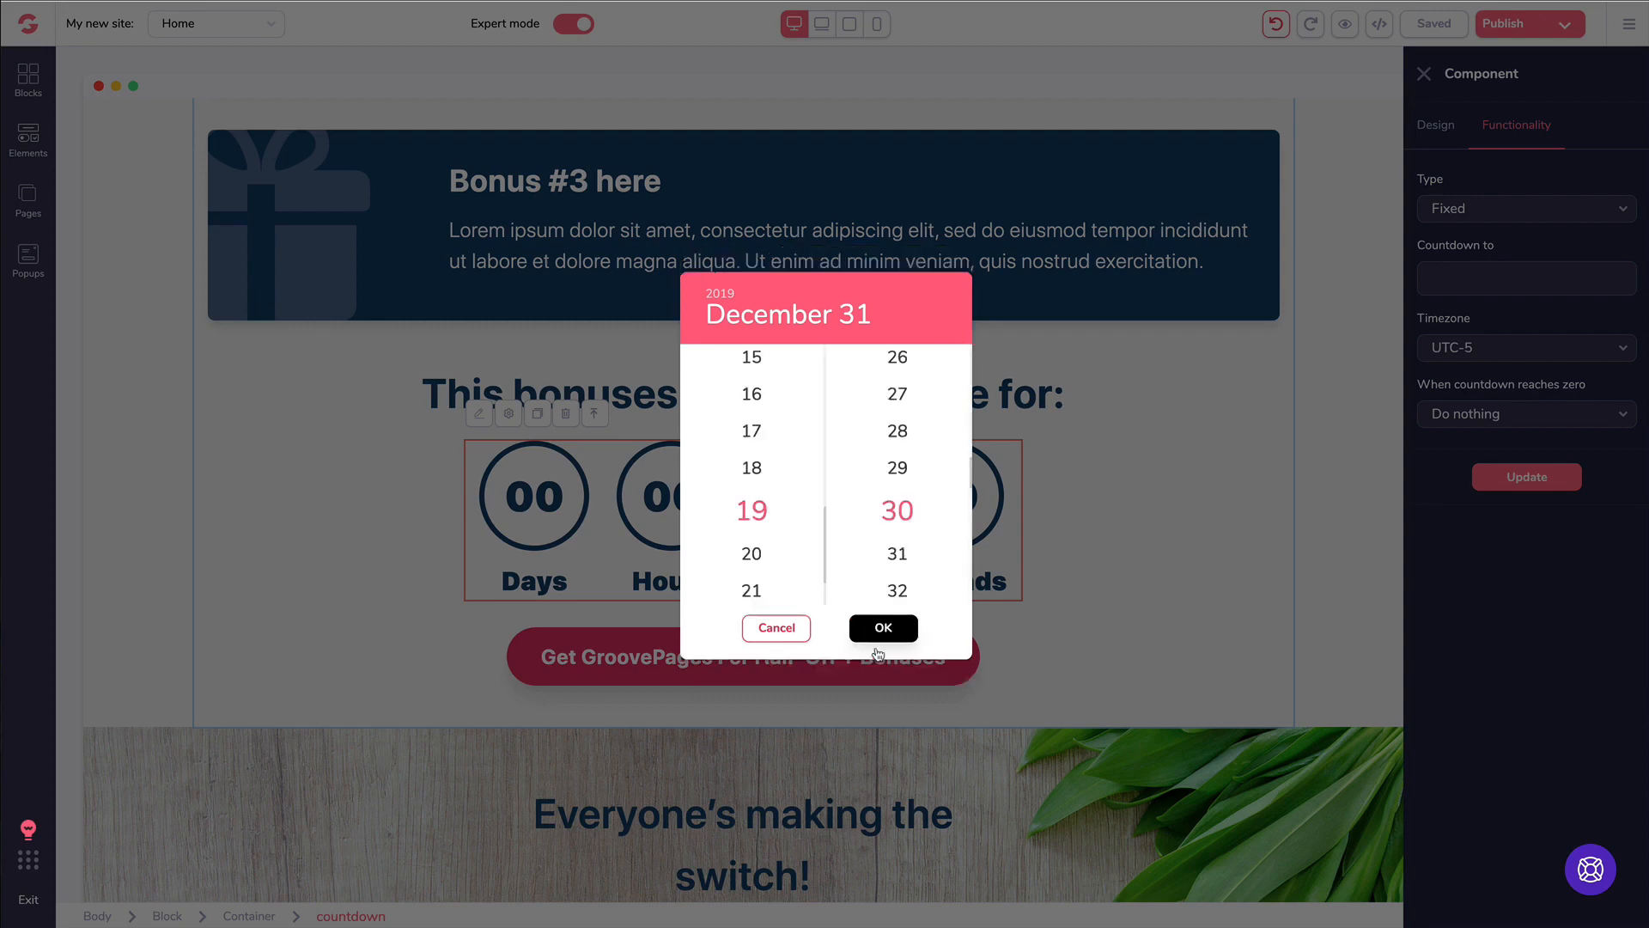
{"action": "scroll", "coordinate": [768, 474], "scroll_direction": "up", "scroll_amount": 3}
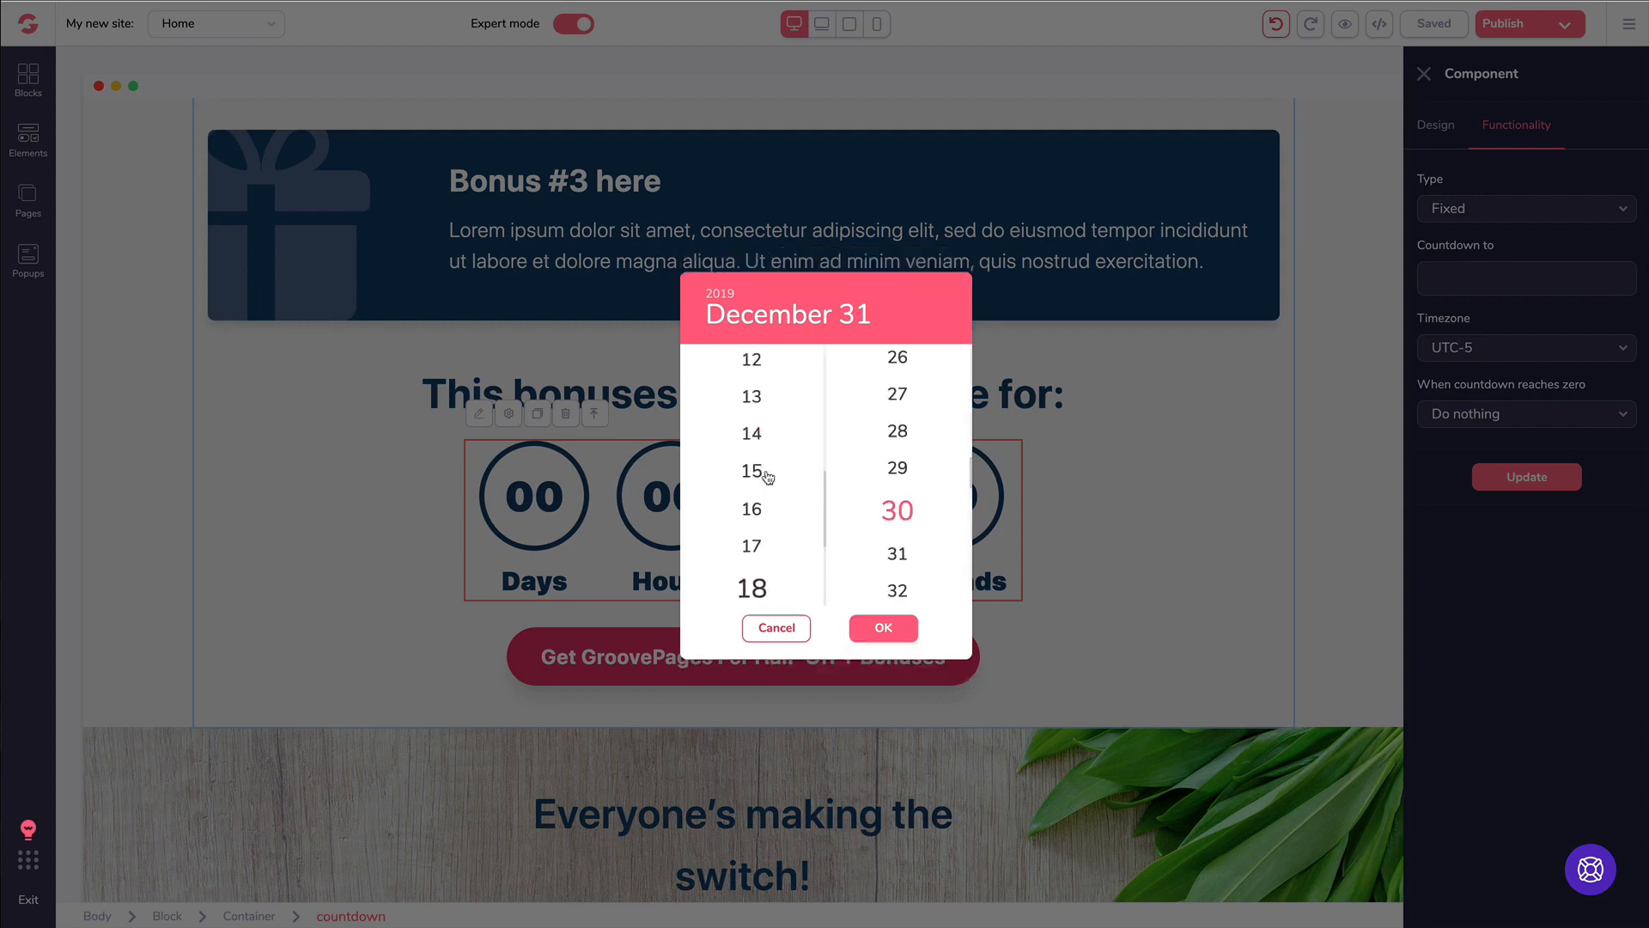
{"action": "scroll", "coordinate": [767, 478], "scroll_direction": "down", "scroll_amount": 3}
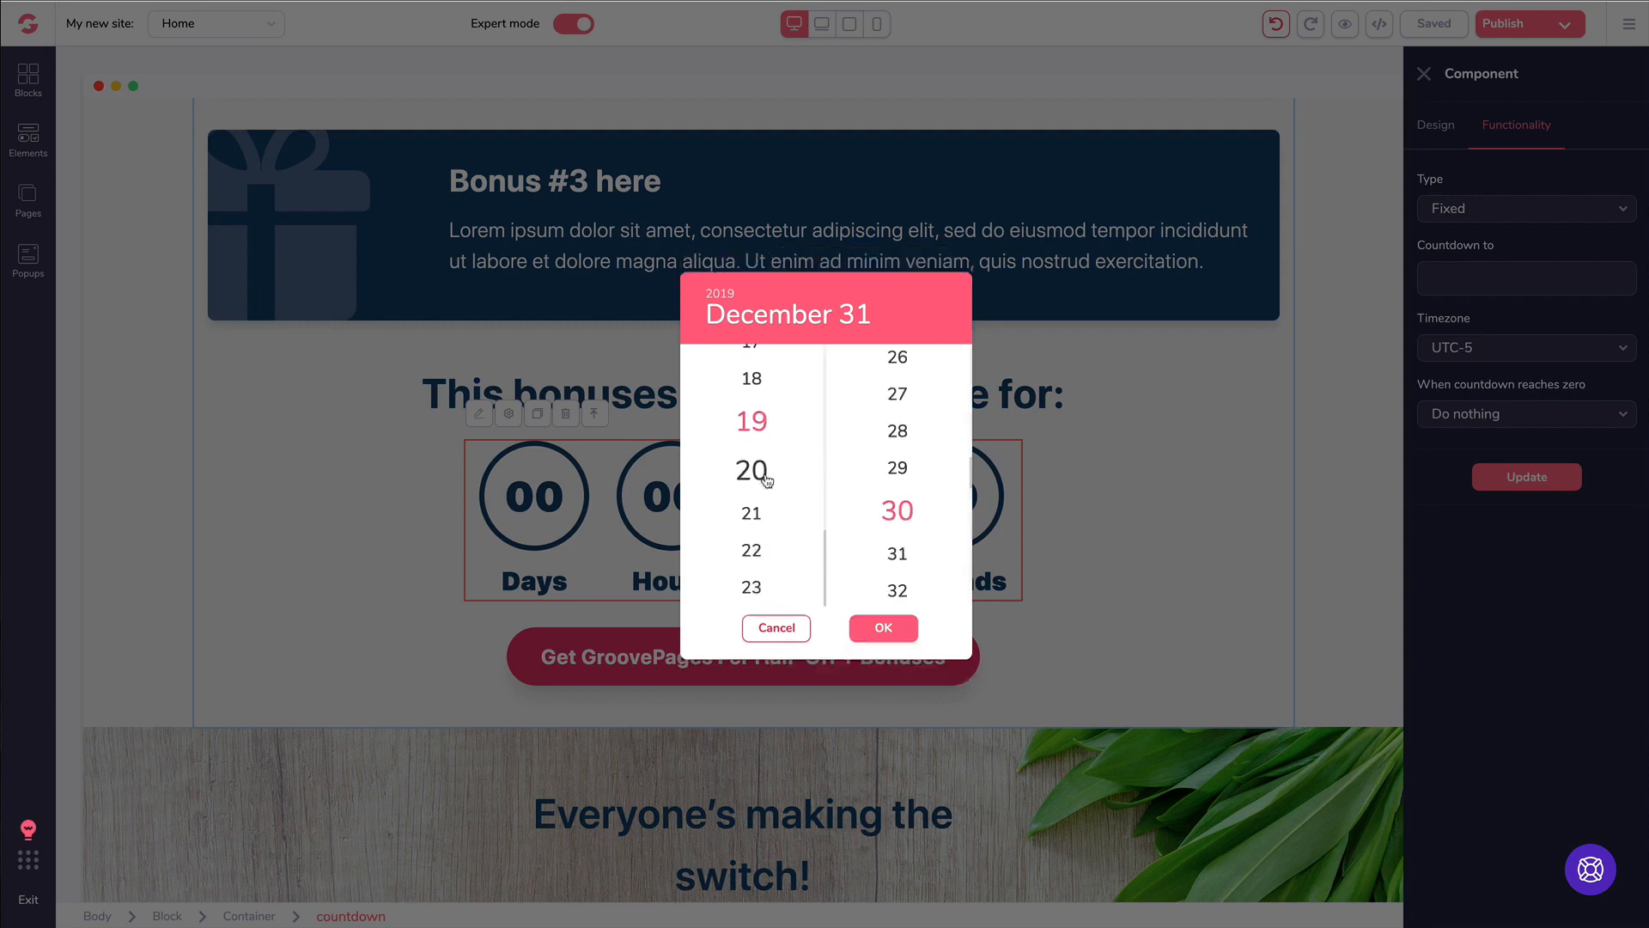
{"action": "scroll", "coordinate": [763, 536], "scroll_direction": "up", "scroll_amount": 8}
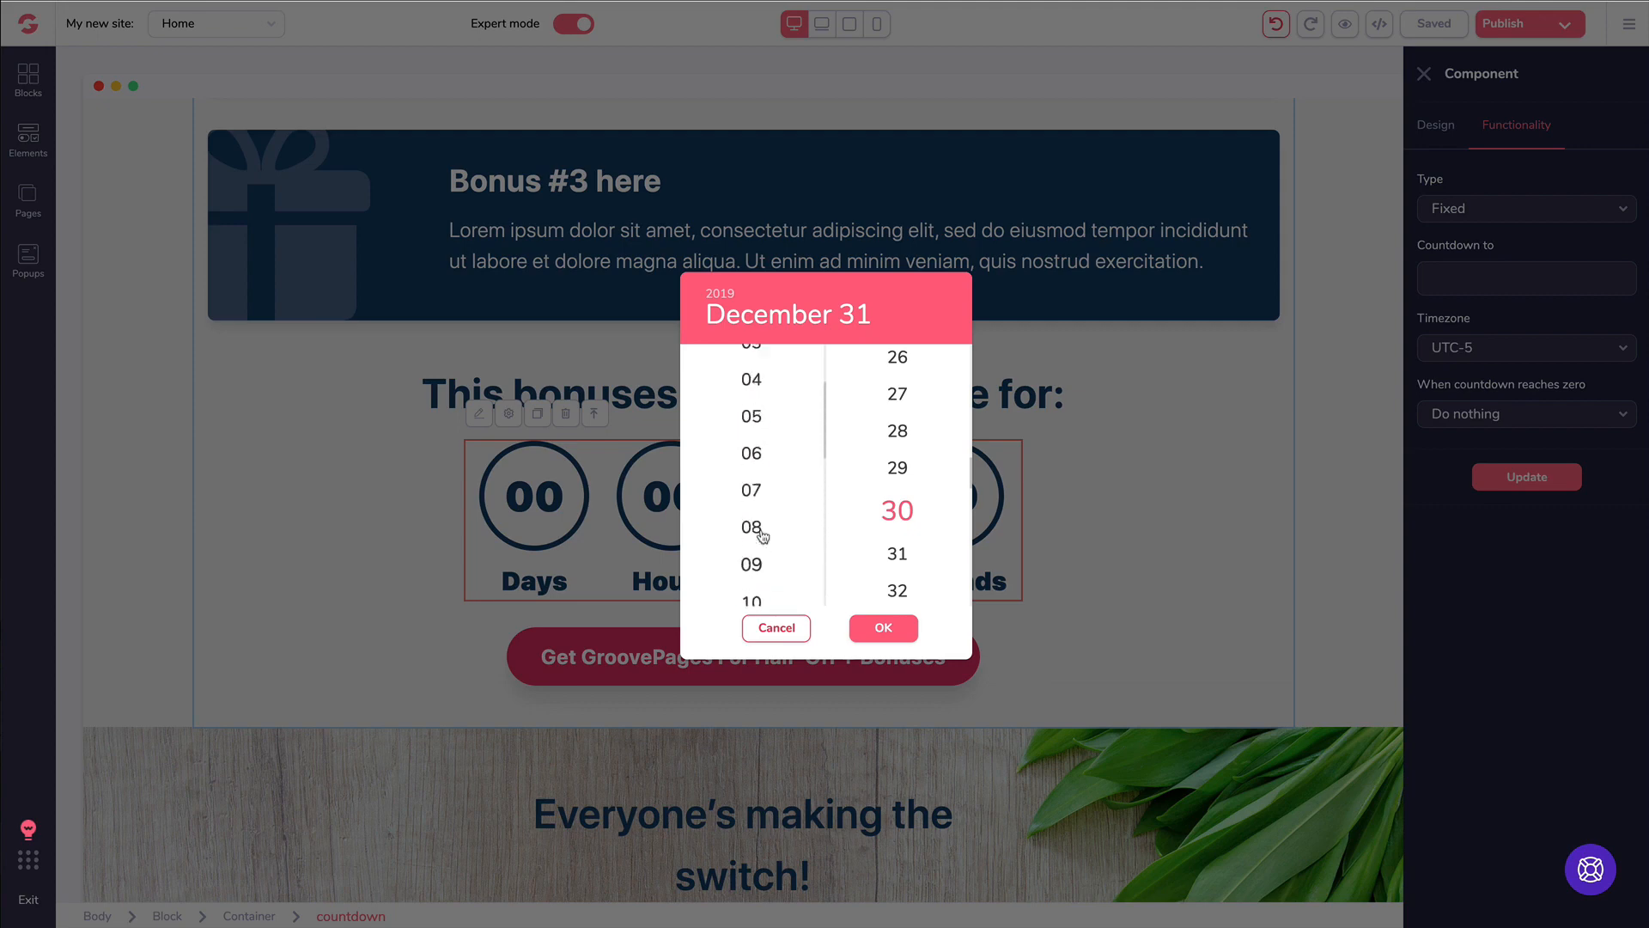
{"action": "scroll", "coordinate": [765, 533], "scroll_direction": "down", "scroll_amount": 3}
{"action": "scroll", "coordinate": [765, 536], "scroll_direction": "down", "scroll_amount": 4}
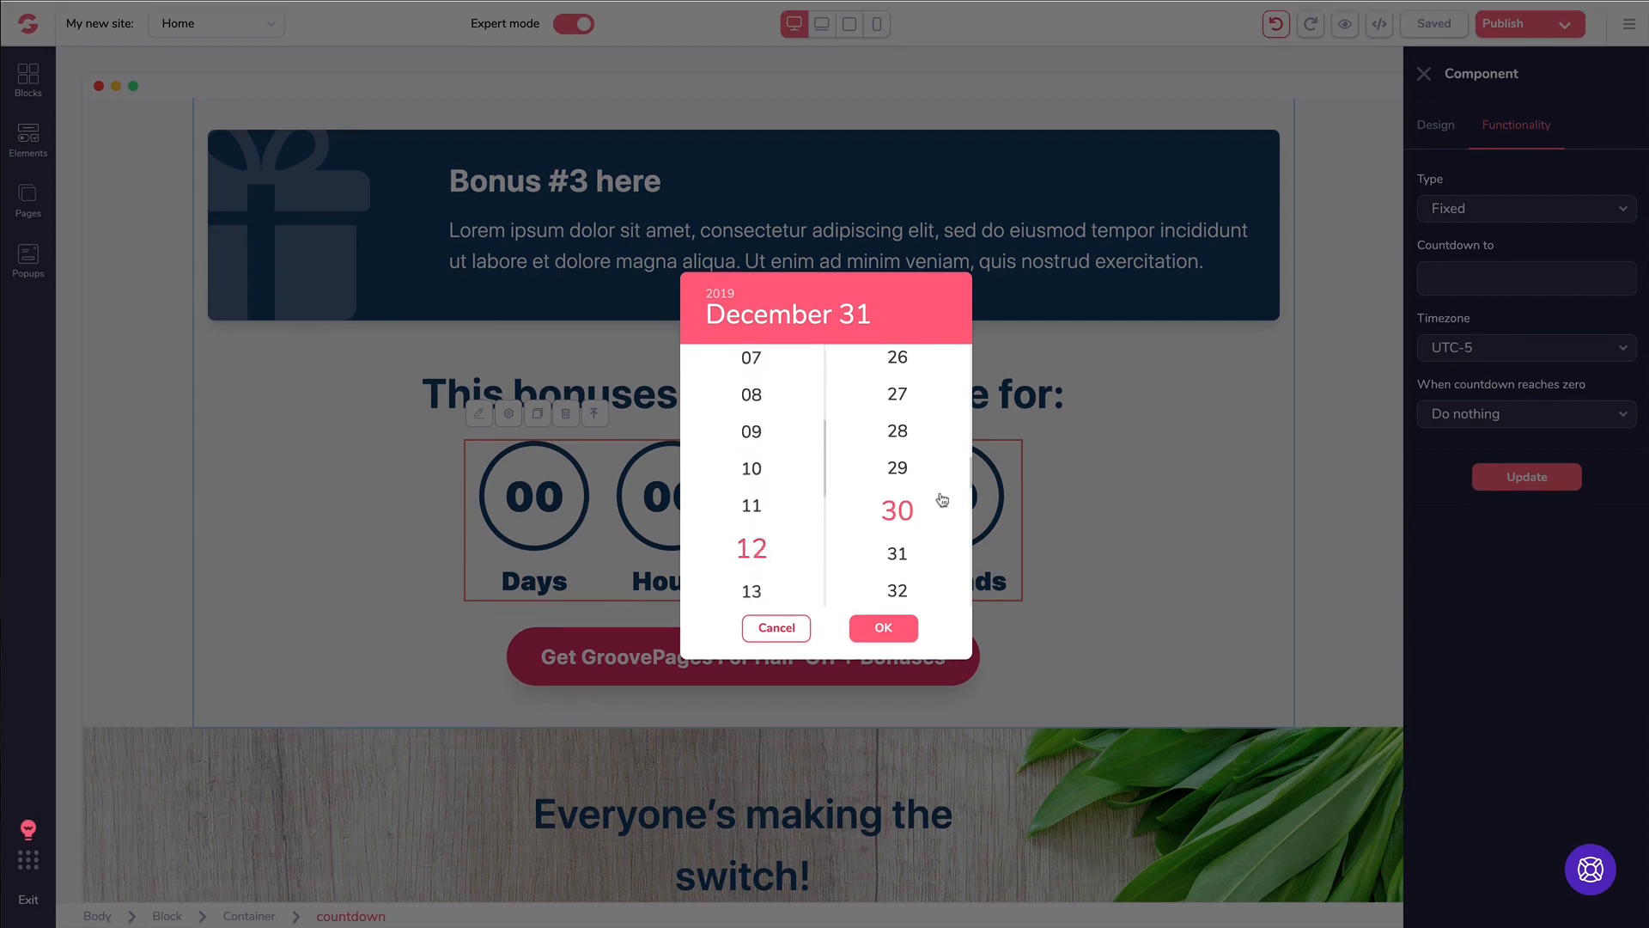
{"action": "scroll", "coordinate": [942, 500], "scroll_direction": "up", "scroll_amount": 10}
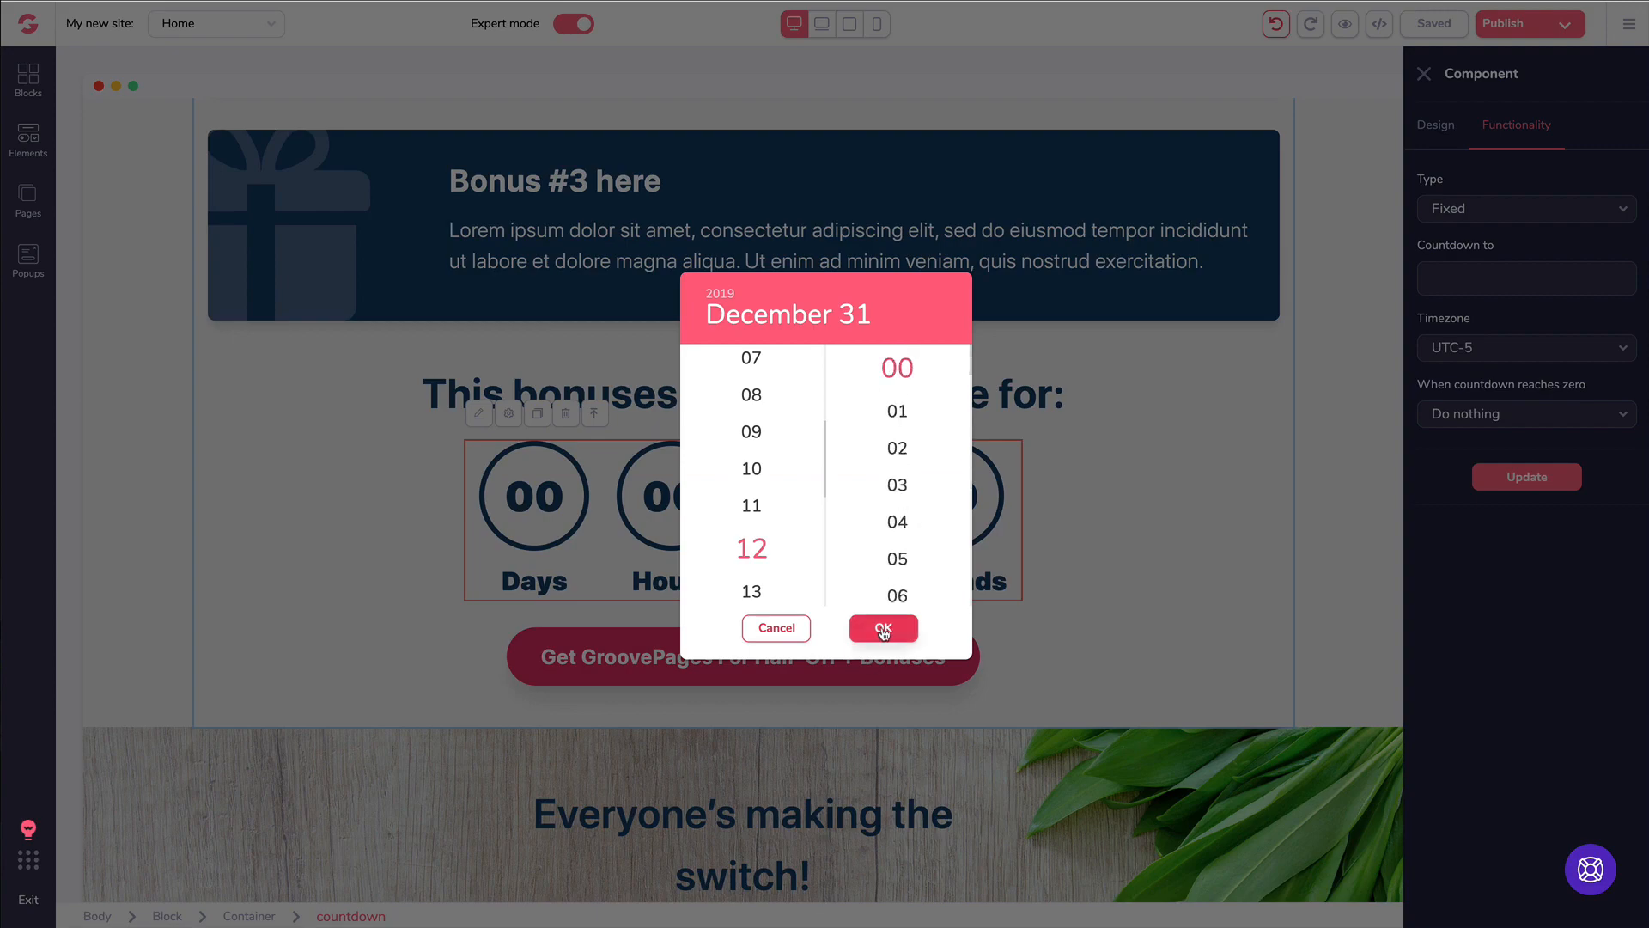
{"action": "left_click", "coordinate": [883, 629]}
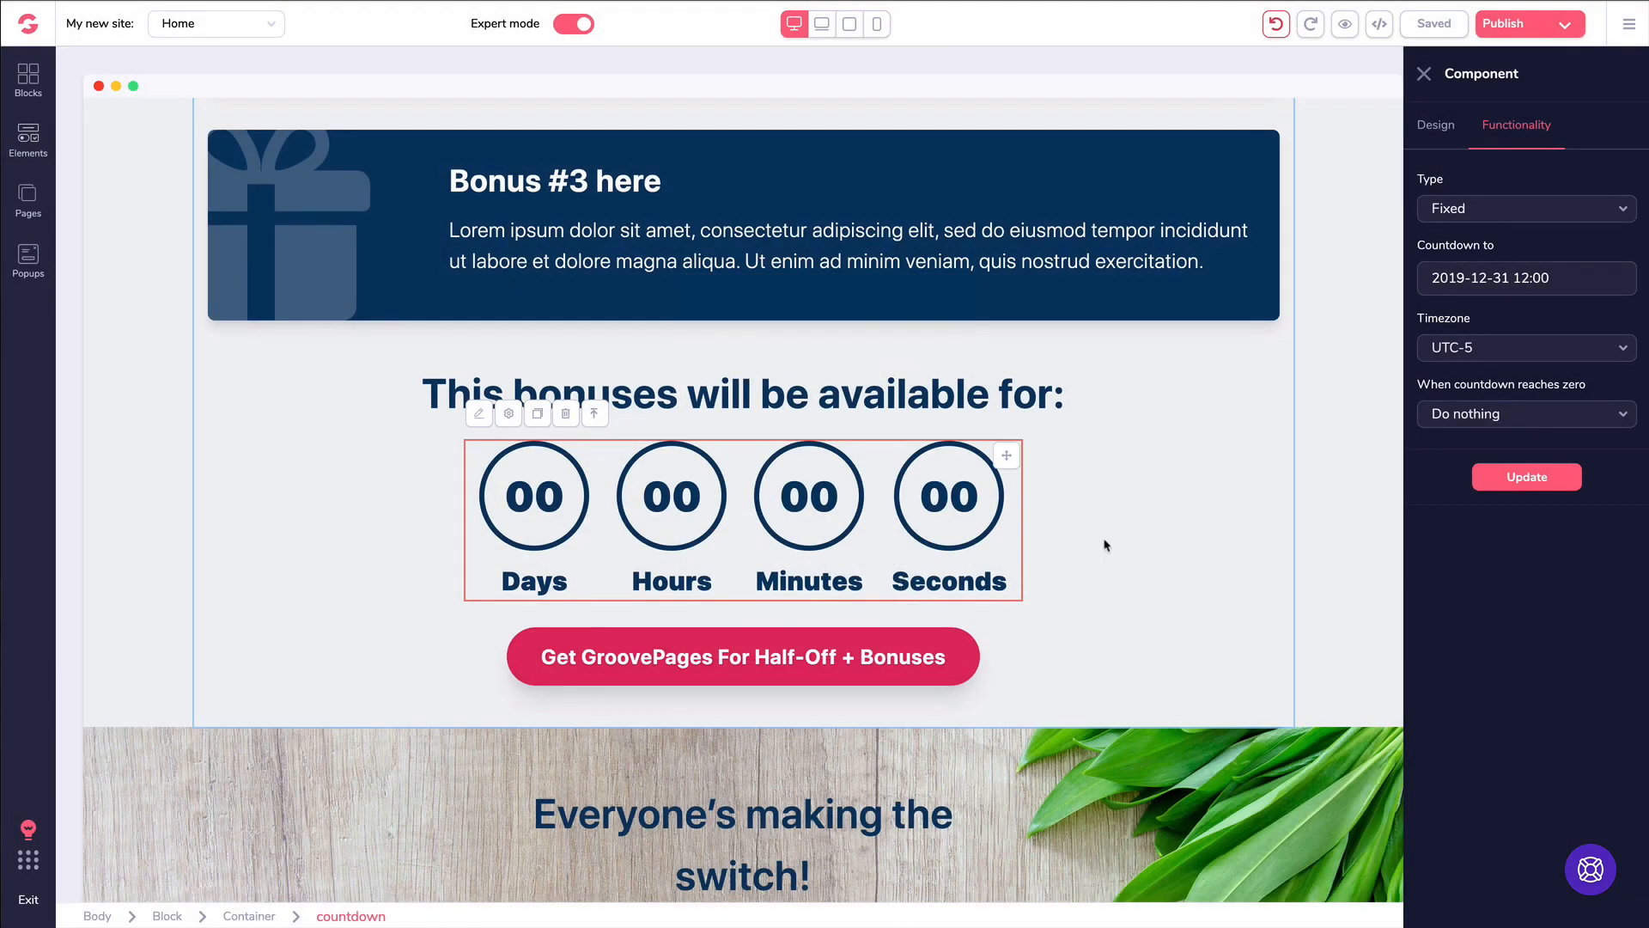
{"action": "left_click", "coordinate": [1528, 482]}
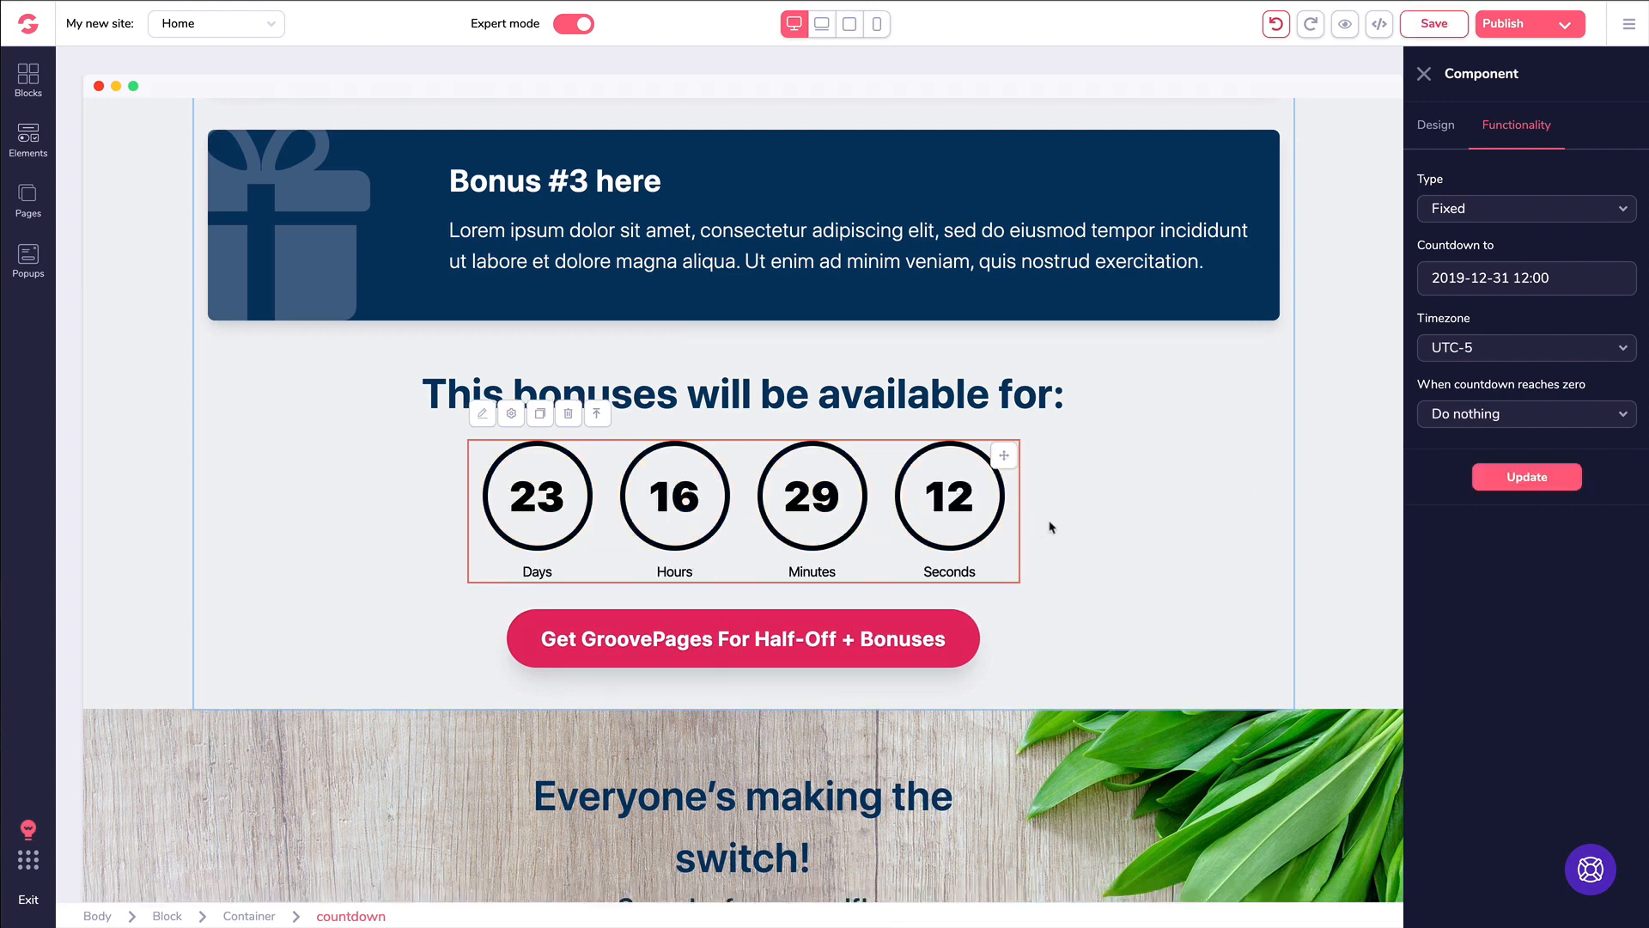
- Try the UTC-11 timezone on the countdown, return it to UTC-5, and check the options for when it reaches zero
{"action": "left_click", "coordinate": [1502, 359]}
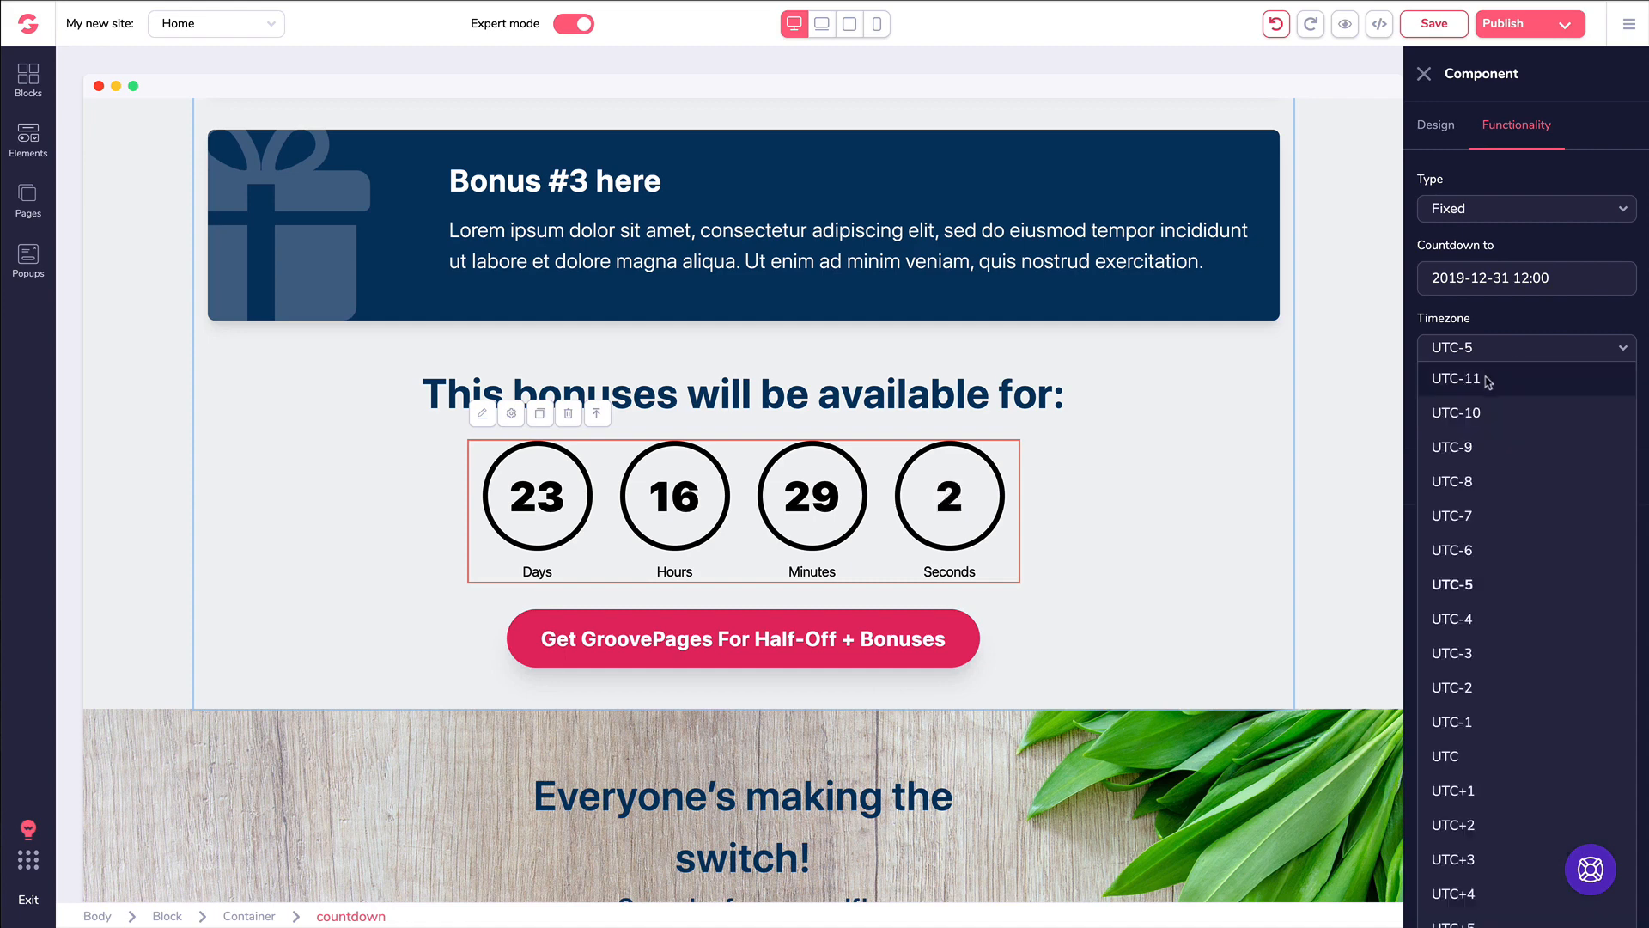
{"action": "left_click", "coordinate": [1487, 381]}
{"action": "left_click", "coordinate": [1512, 479]}
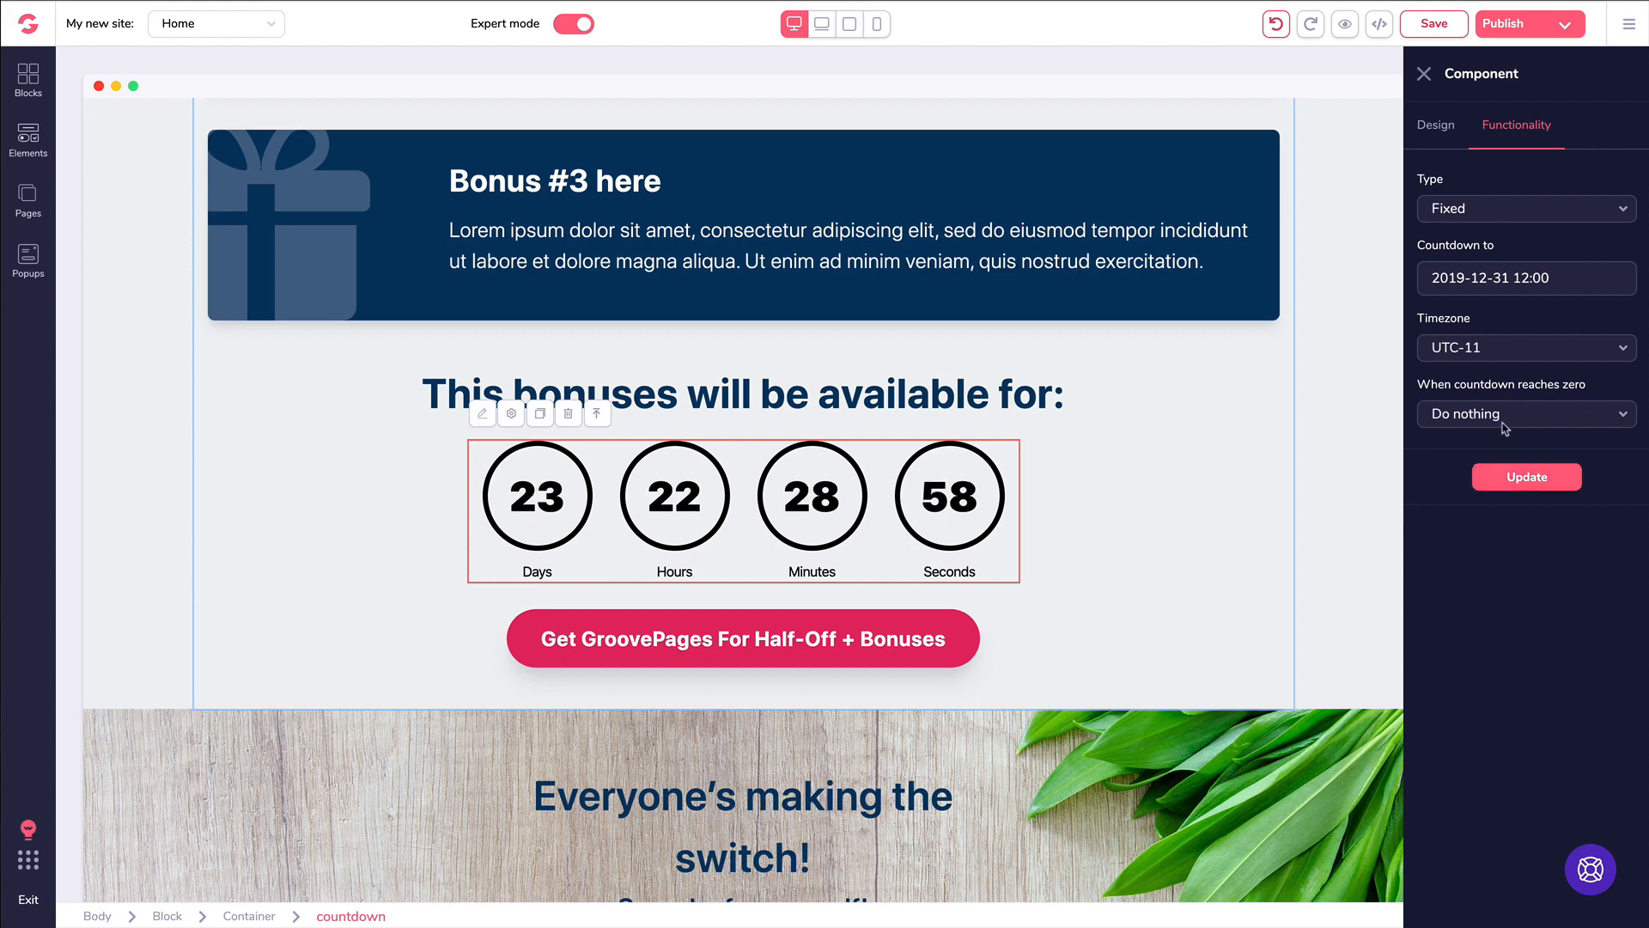
{"action": "left_click", "coordinate": [1479, 359]}
{"action": "scroll", "coordinate": [1508, 447], "scroll_direction": "down", "scroll_amount": 1}
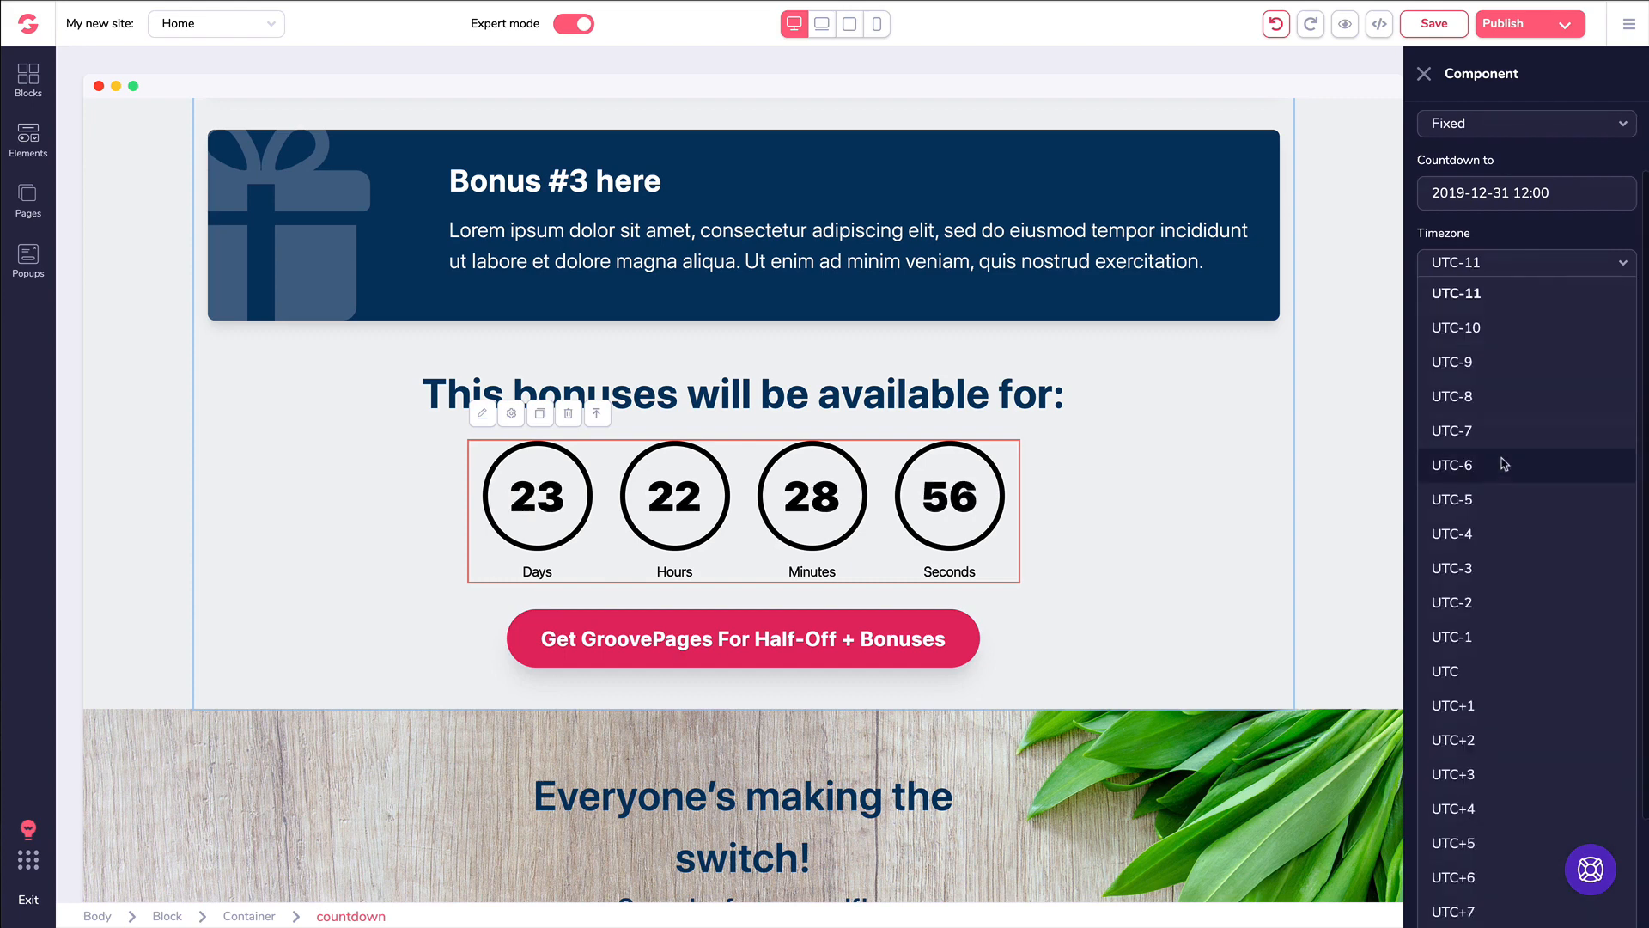
{"action": "left_click", "coordinate": [1465, 496]}
{"action": "left_click", "coordinate": [1510, 480]}
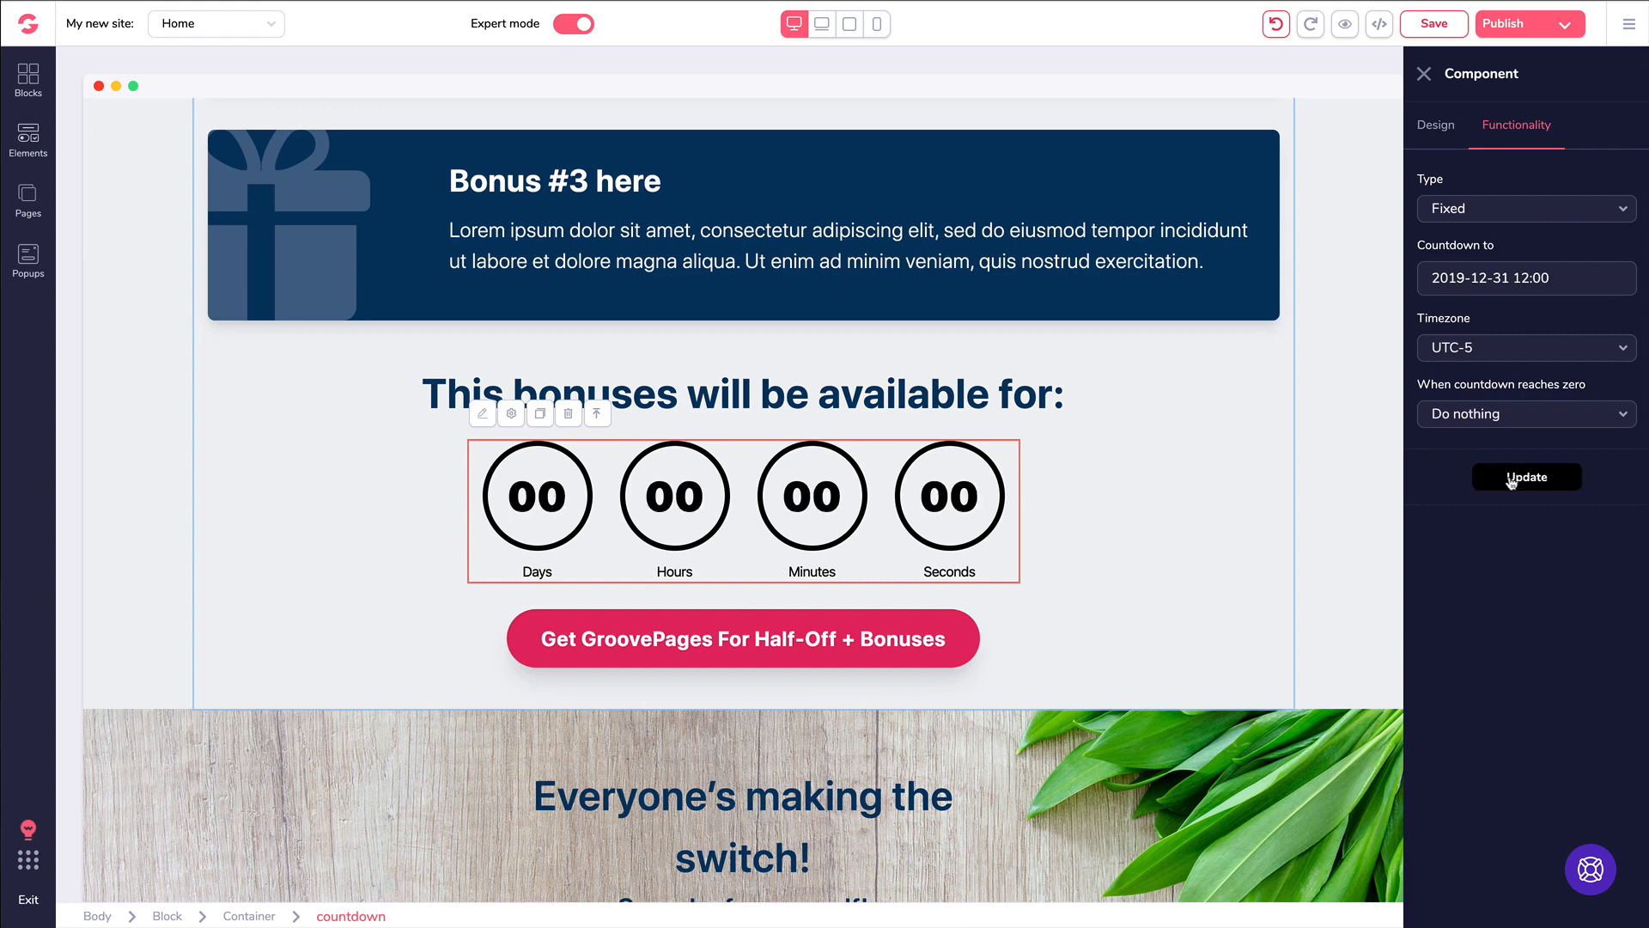
{"action": "left_click", "coordinate": [1443, 418]}
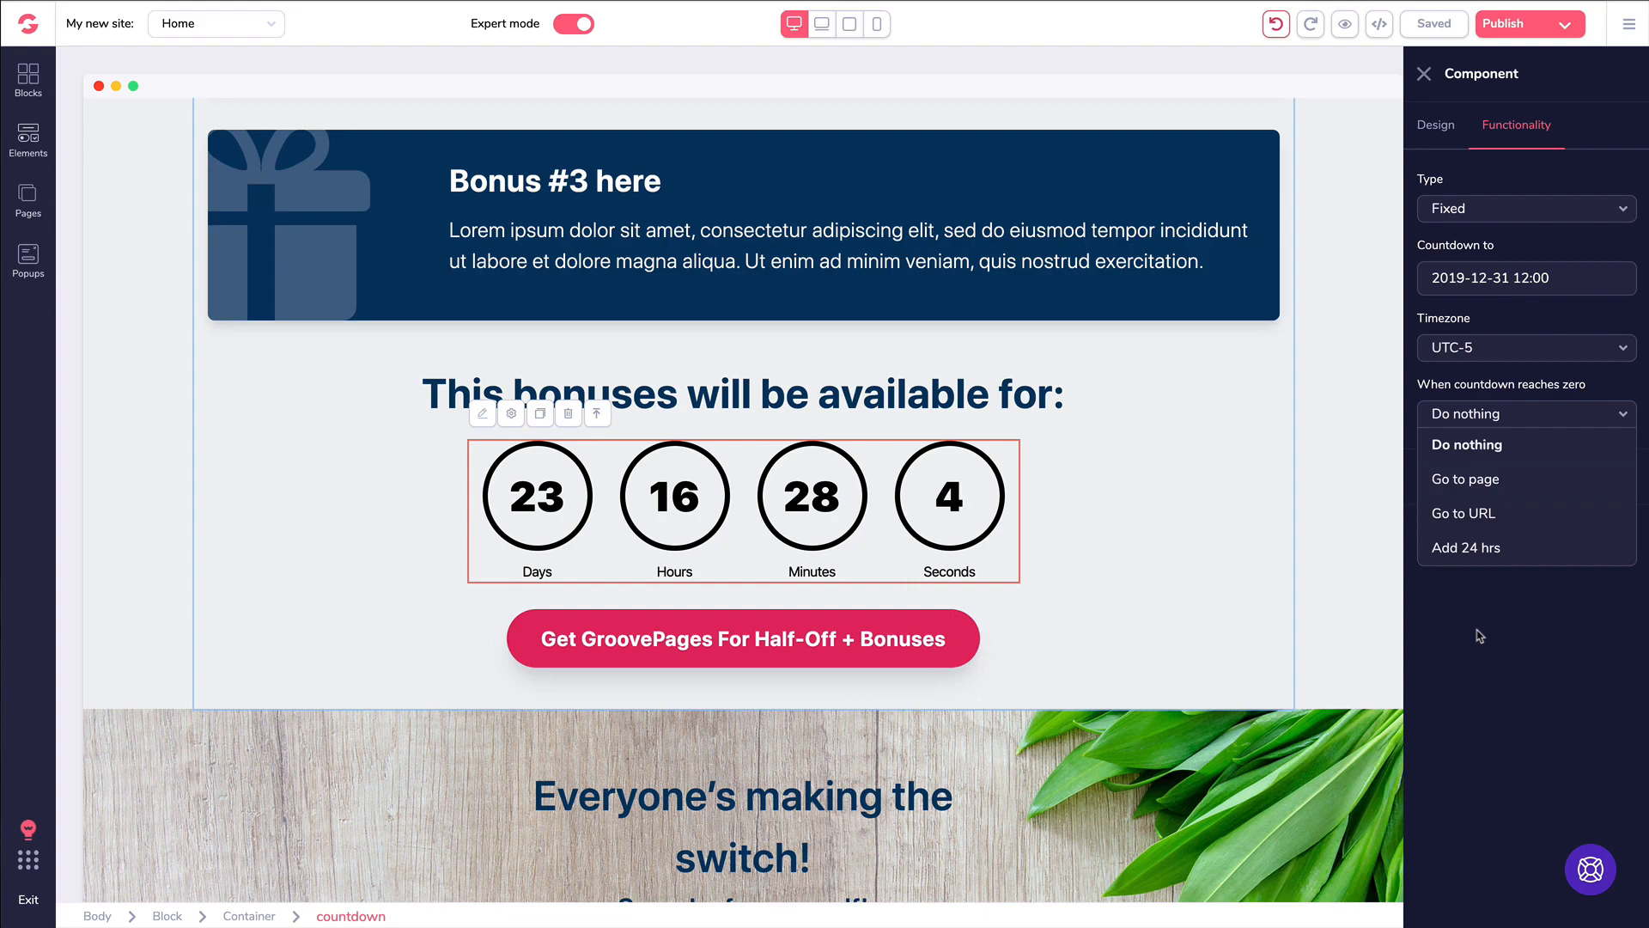
{"action": "left_click", "coordinate": [1479, 635]}
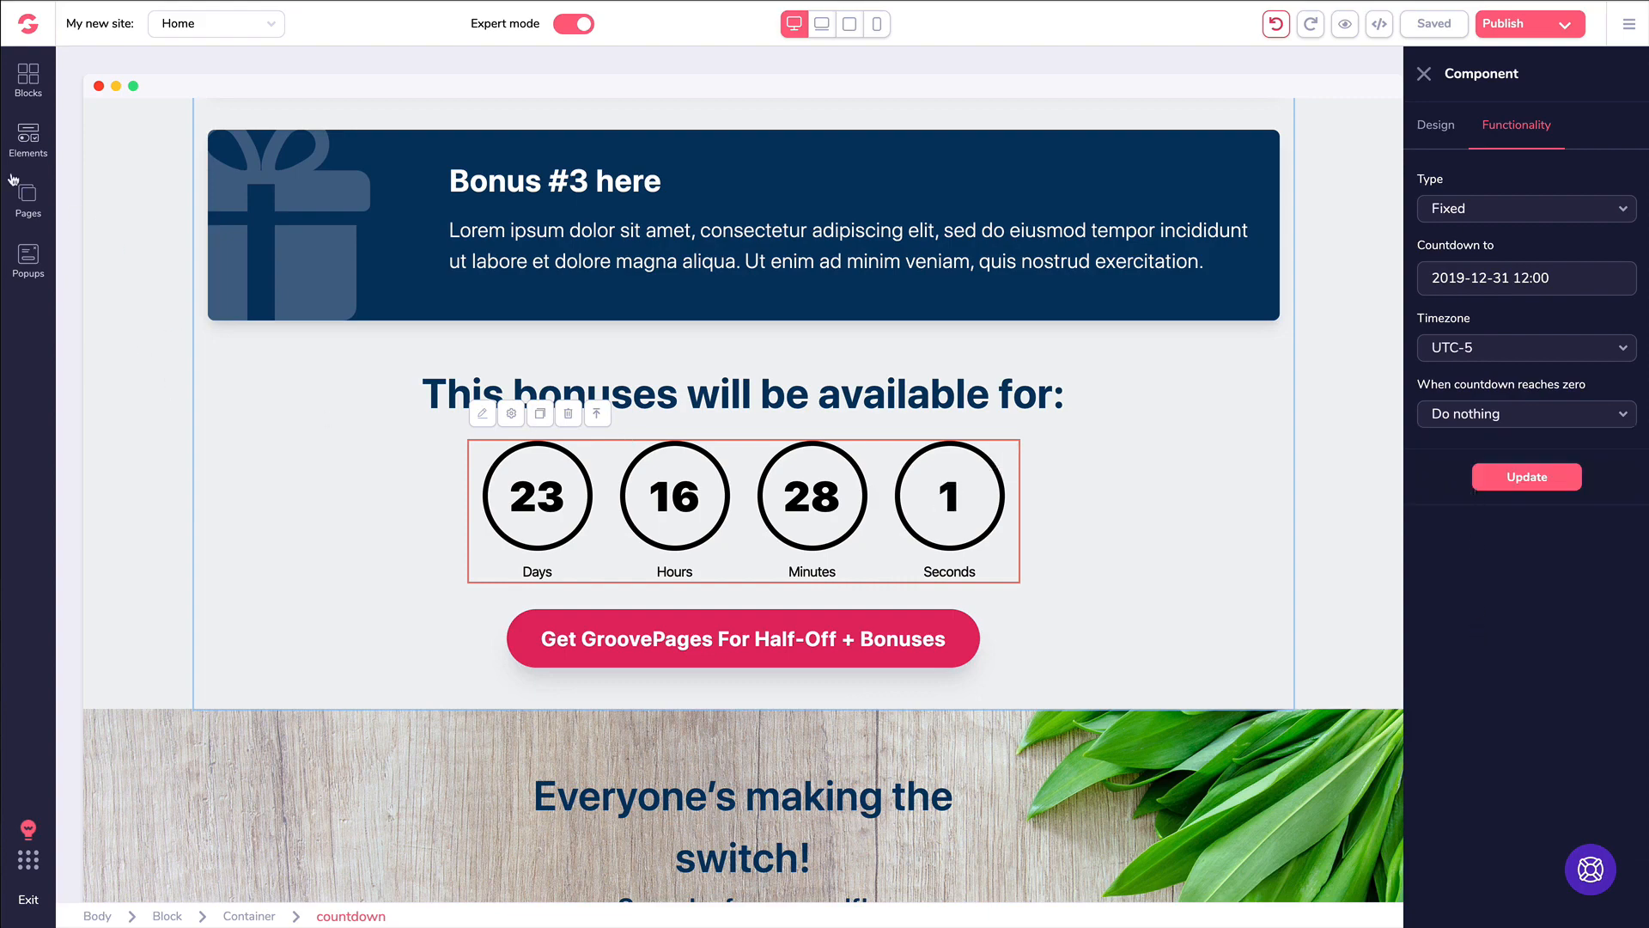
- Insert the Forms wireframe block with a phone mockup and Name and Email fields between the countdown block and the "Everyone's making the switch!" block
{"action": "left_click", "coordinate": [32, 82]}
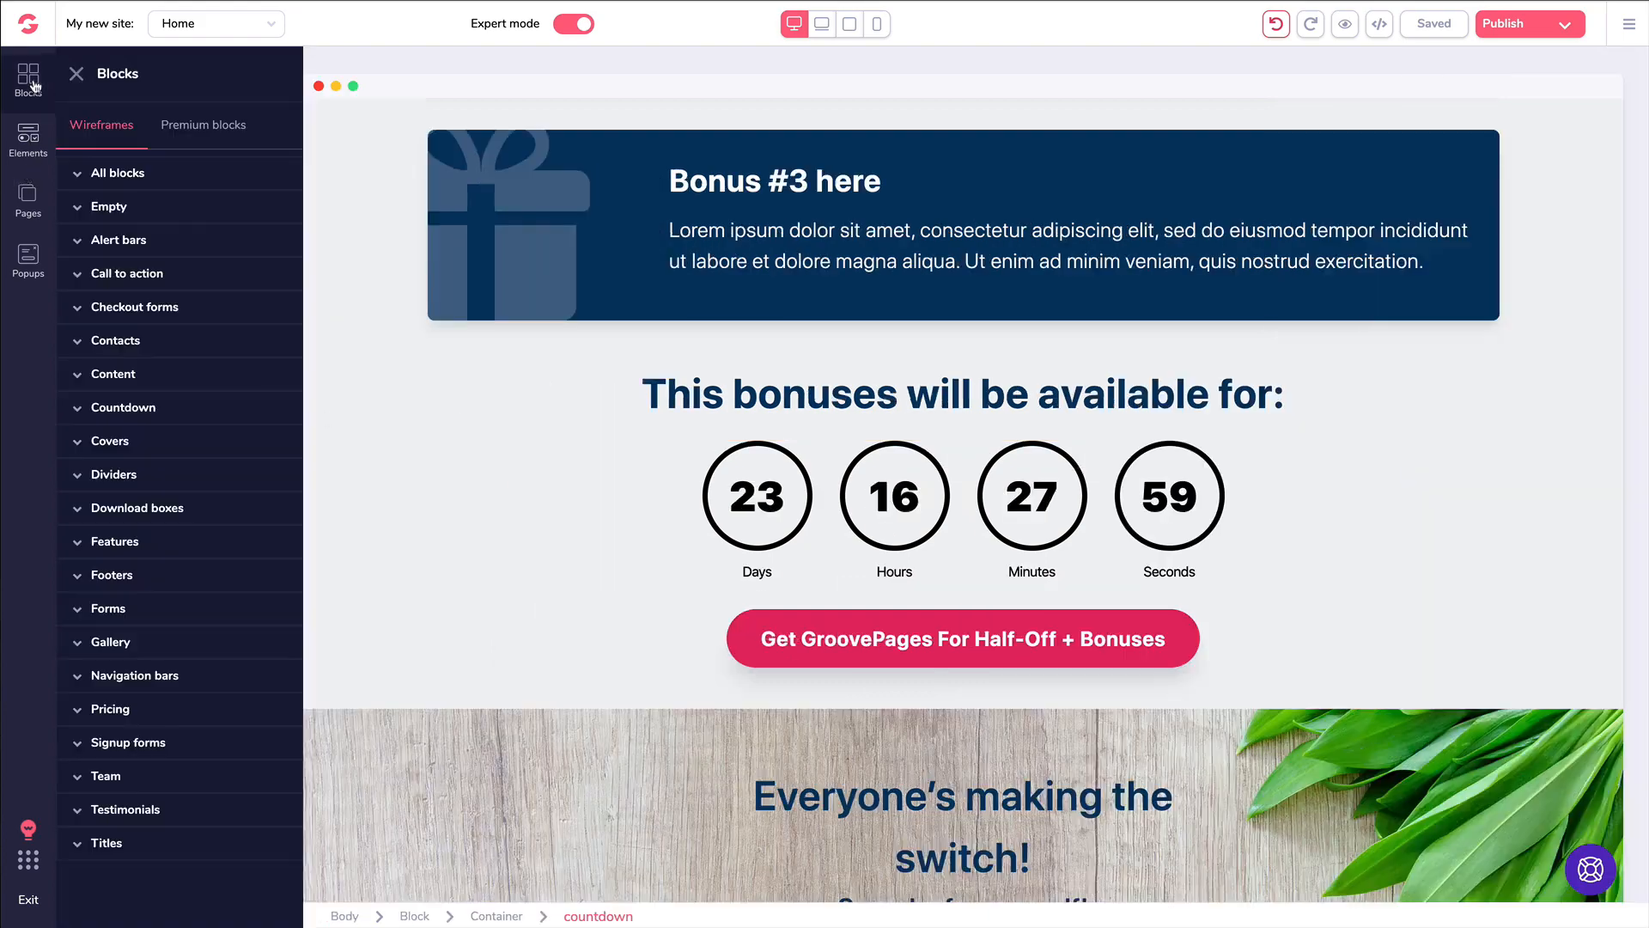
{"action": "left_click", "coordinate": [111, 609]}
{"action": "scroll", "coordinate": [133, 595], "scroll_direction": "down", "scroll_amount": 6}
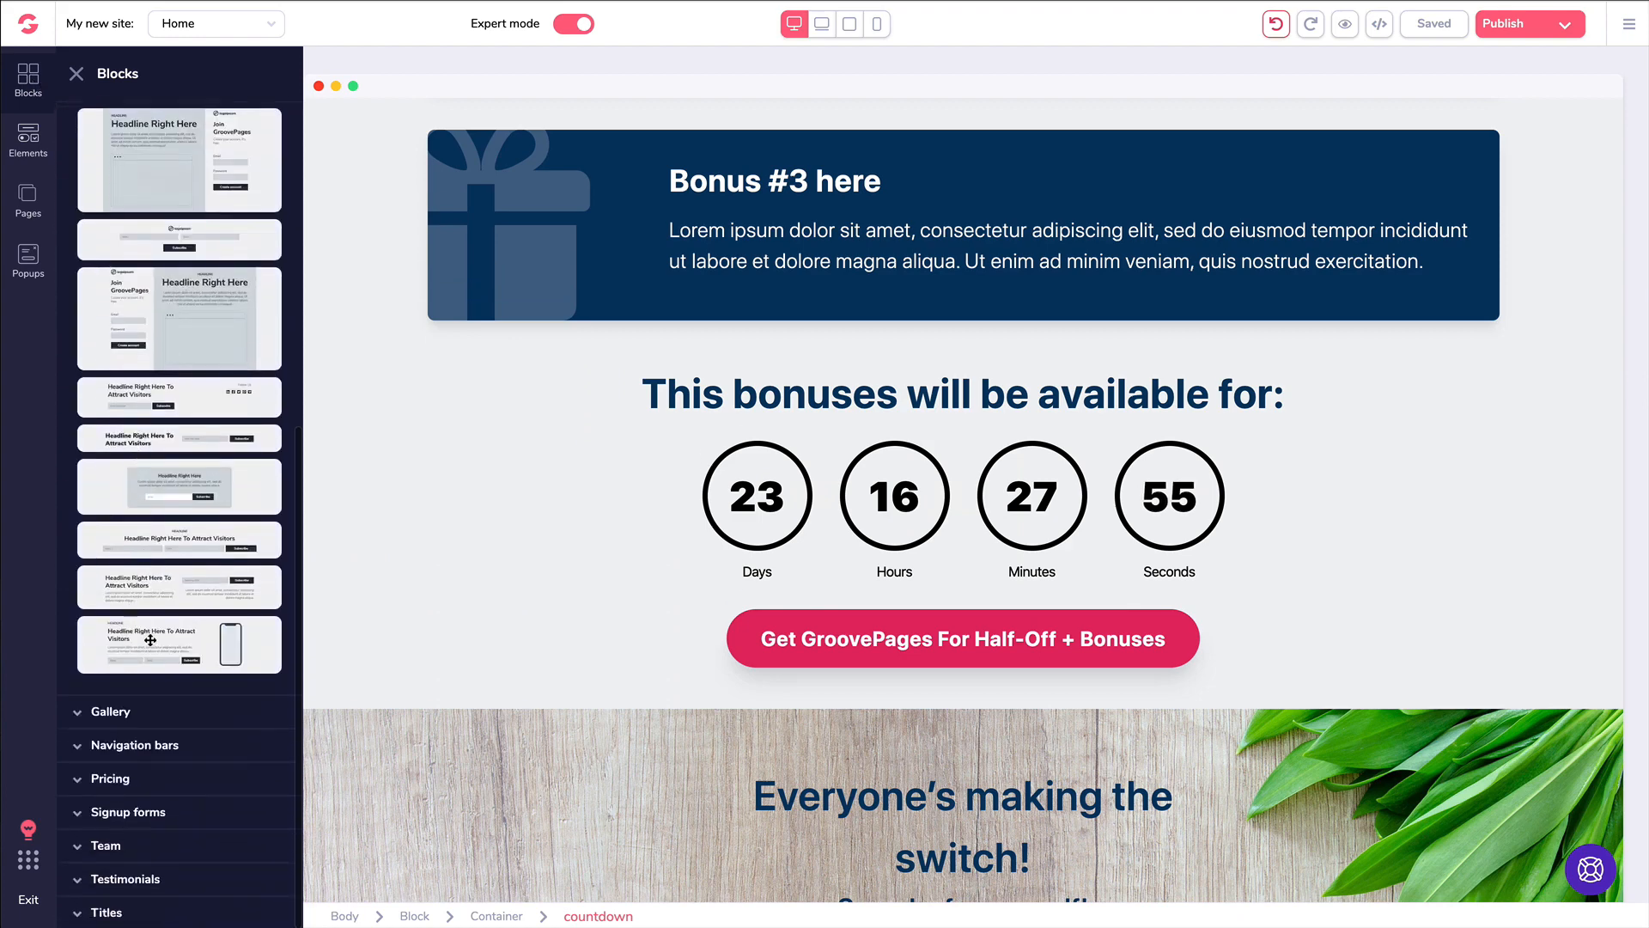
{"action": "left_click_drag", "start_coordinate": [257, 636], "coordinate": [518, 569]}
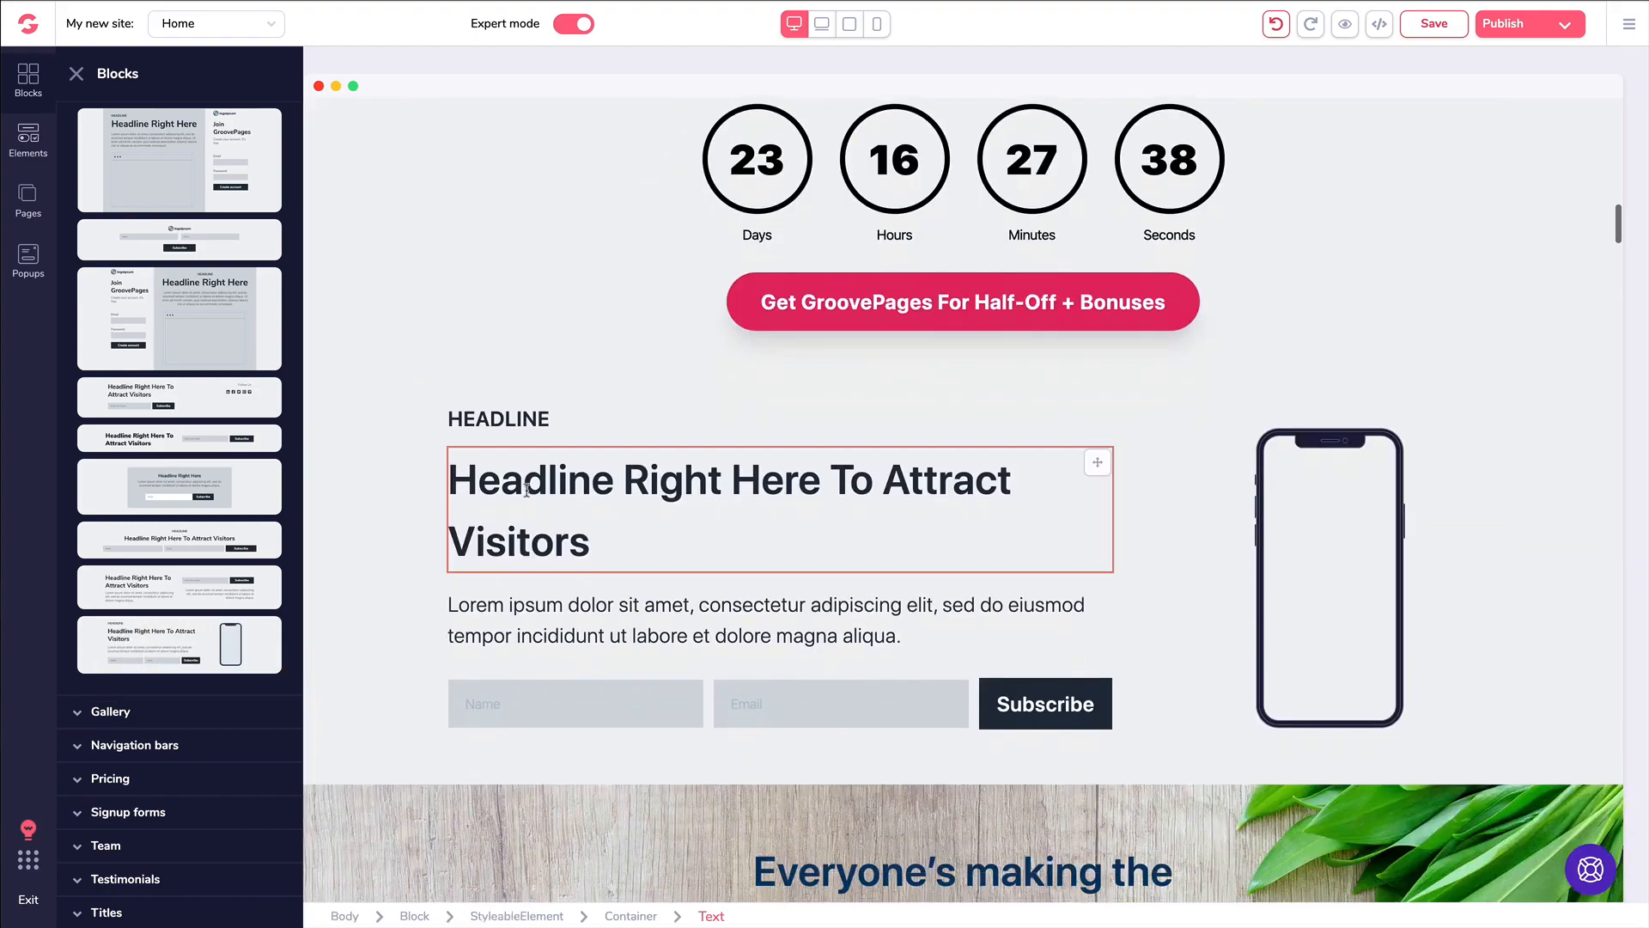
- Look through the rest of the Home page with the Blocks library closed, and return to the new form block
{"action": "scroll", "coordinate": [1112, 515], "scroll_direction": "down", "scroll_amount": 15}
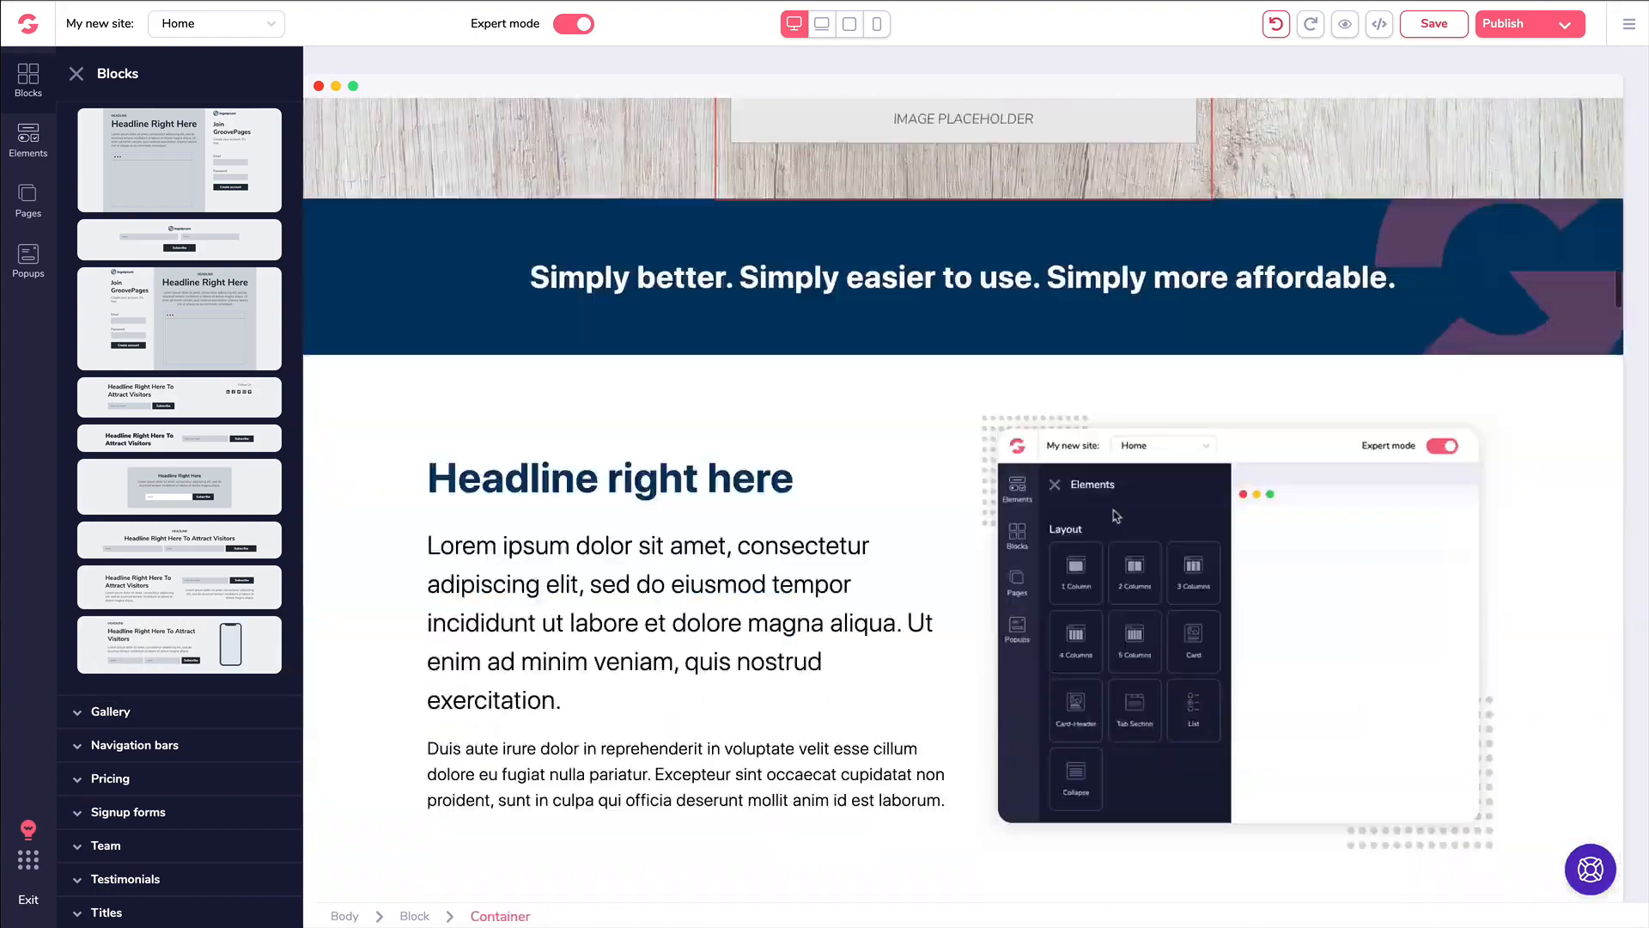
{"action": "scroll", "coordinate": [1114, 515], "scroll_direction": "down", "scroll_amount": 20}
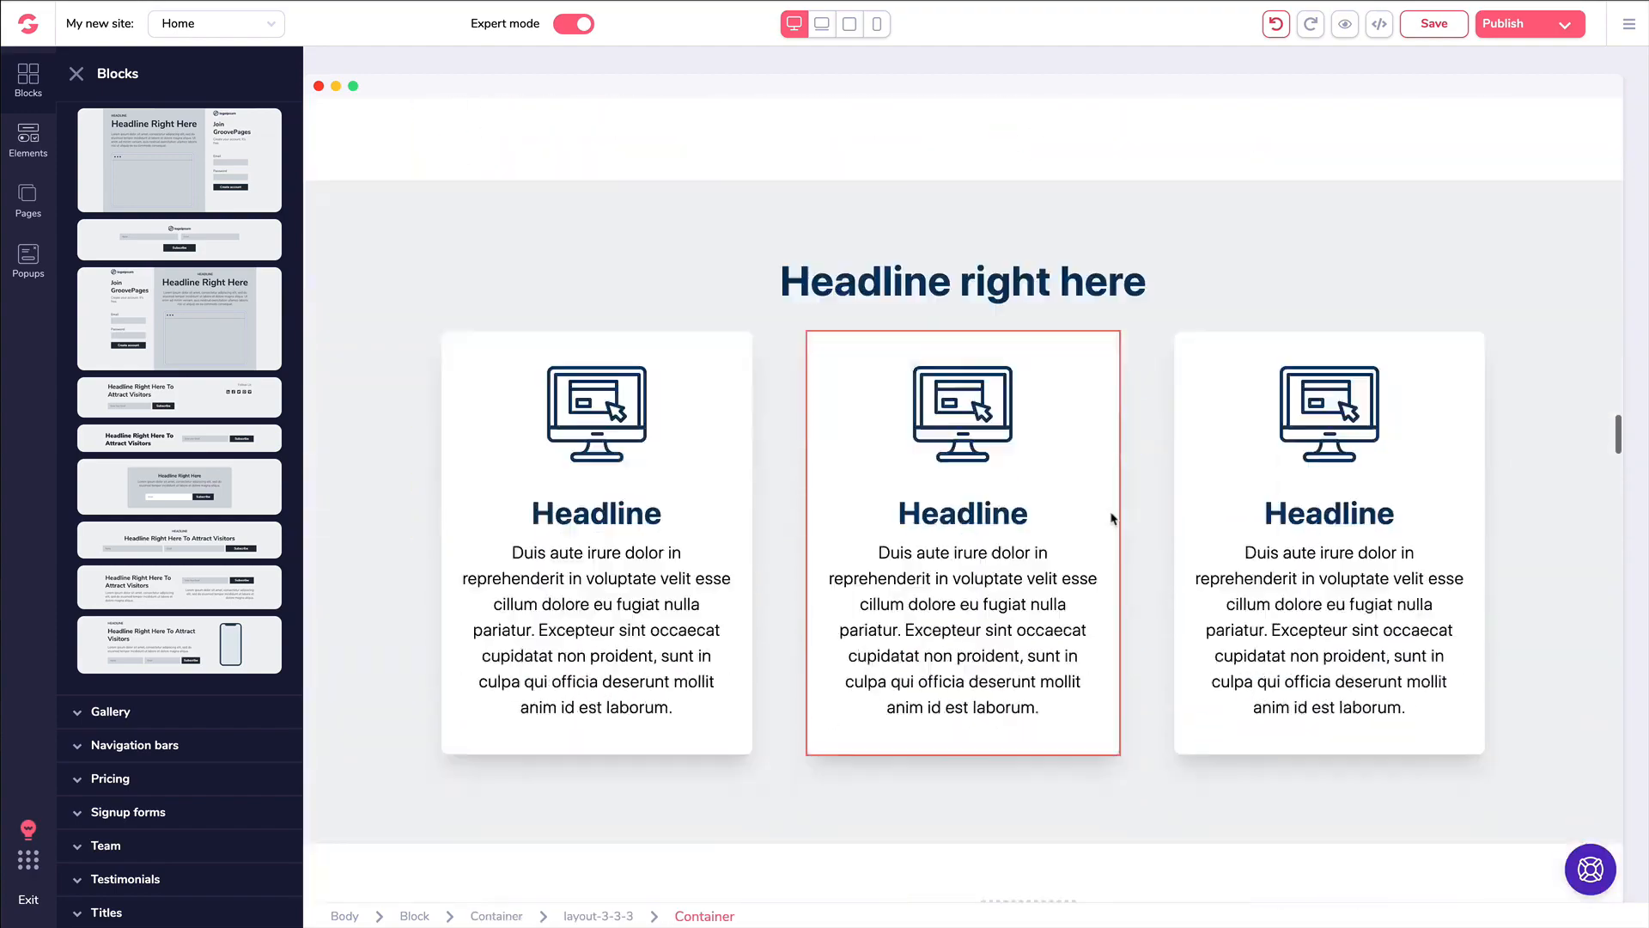
{"action": "scroll", "coordinate": [1112, 519], "scroll_direction": "down", "scroll_amount": 20}
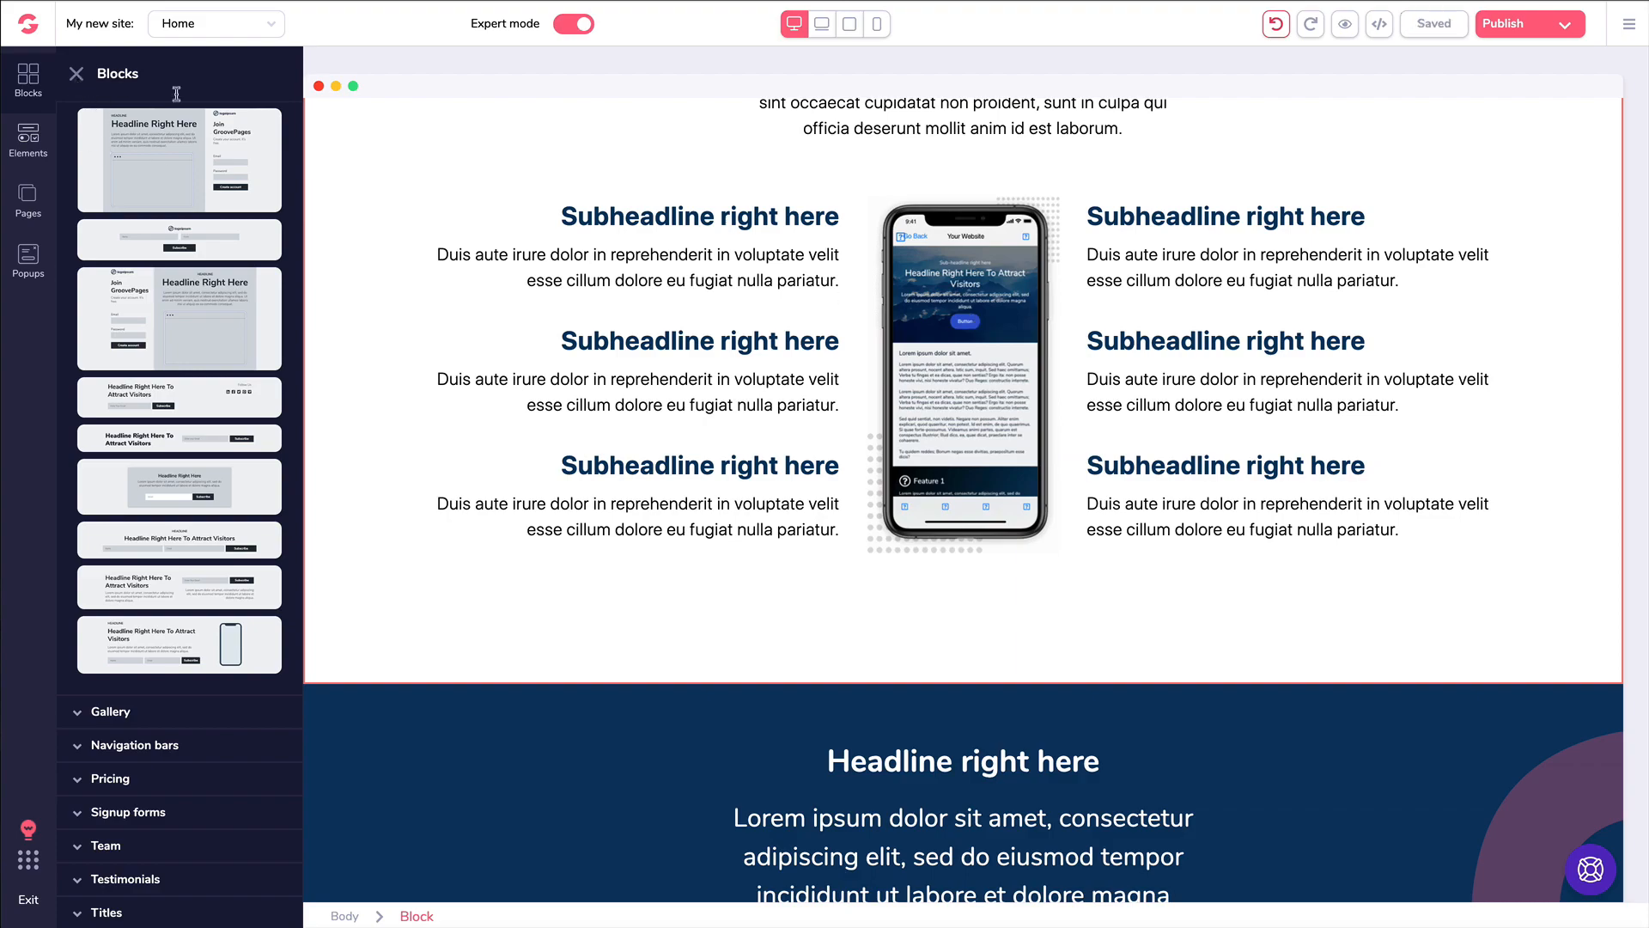
{"action": "left_click", "coordinate": [76, 73]}
{"action": "scroll", "coordinate": [794, 274], "scroll_direction": "up", "scroll_amount": 10}
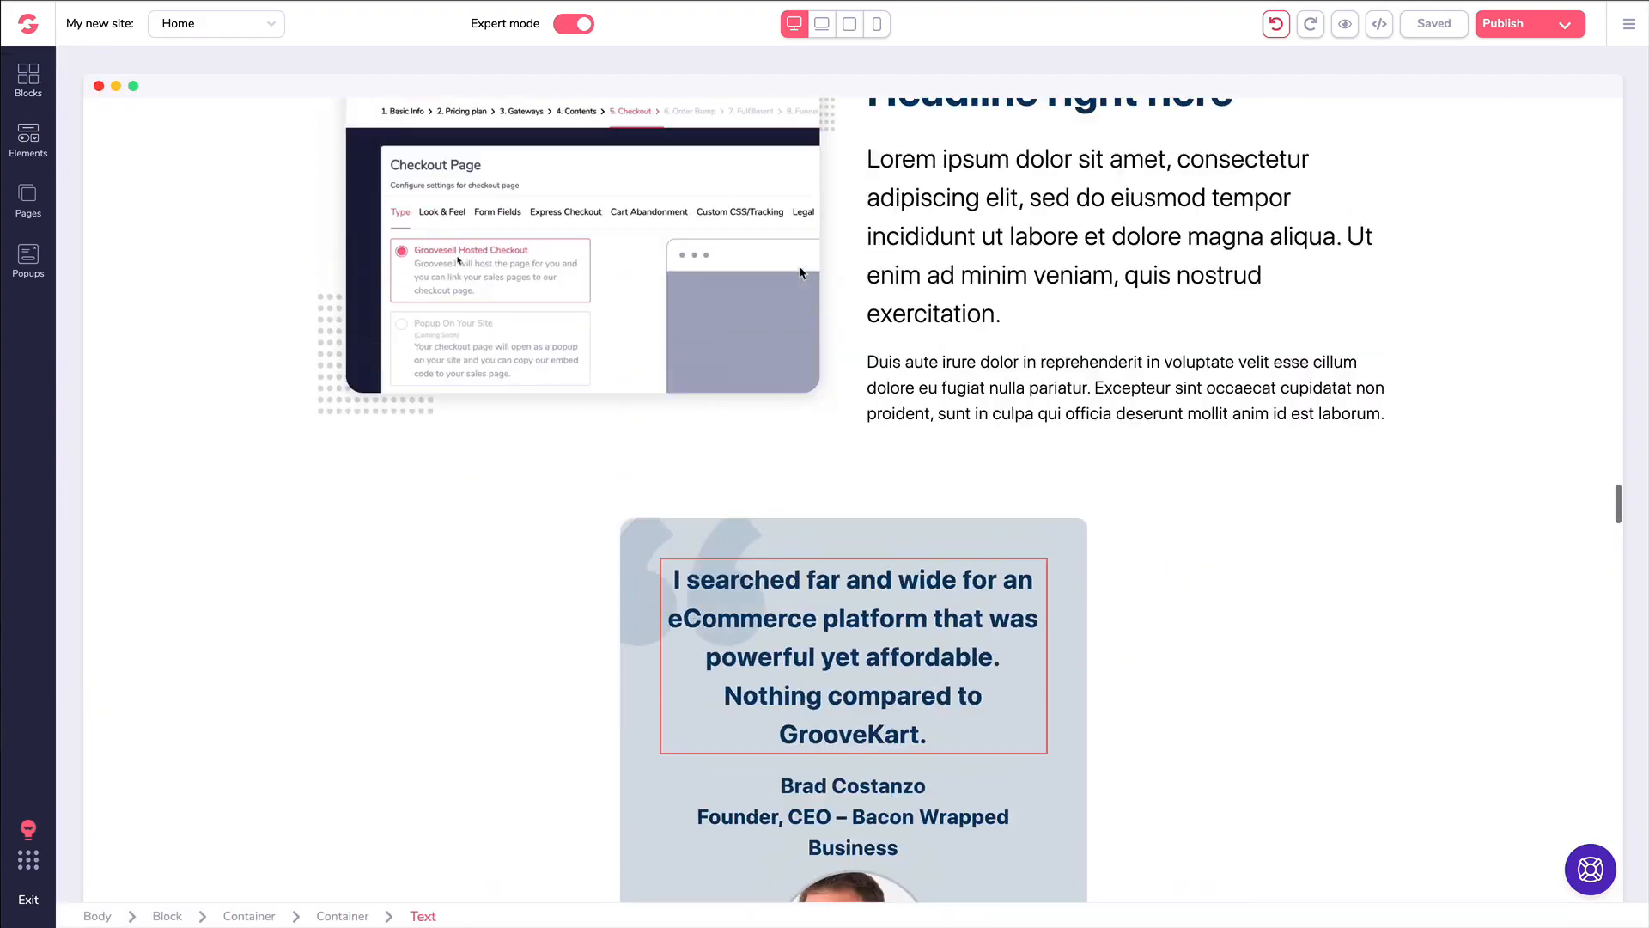
{"action": "scroll", "coordinate": [794, 274], "scroll_direction": "up", "scroll_amount": 15}
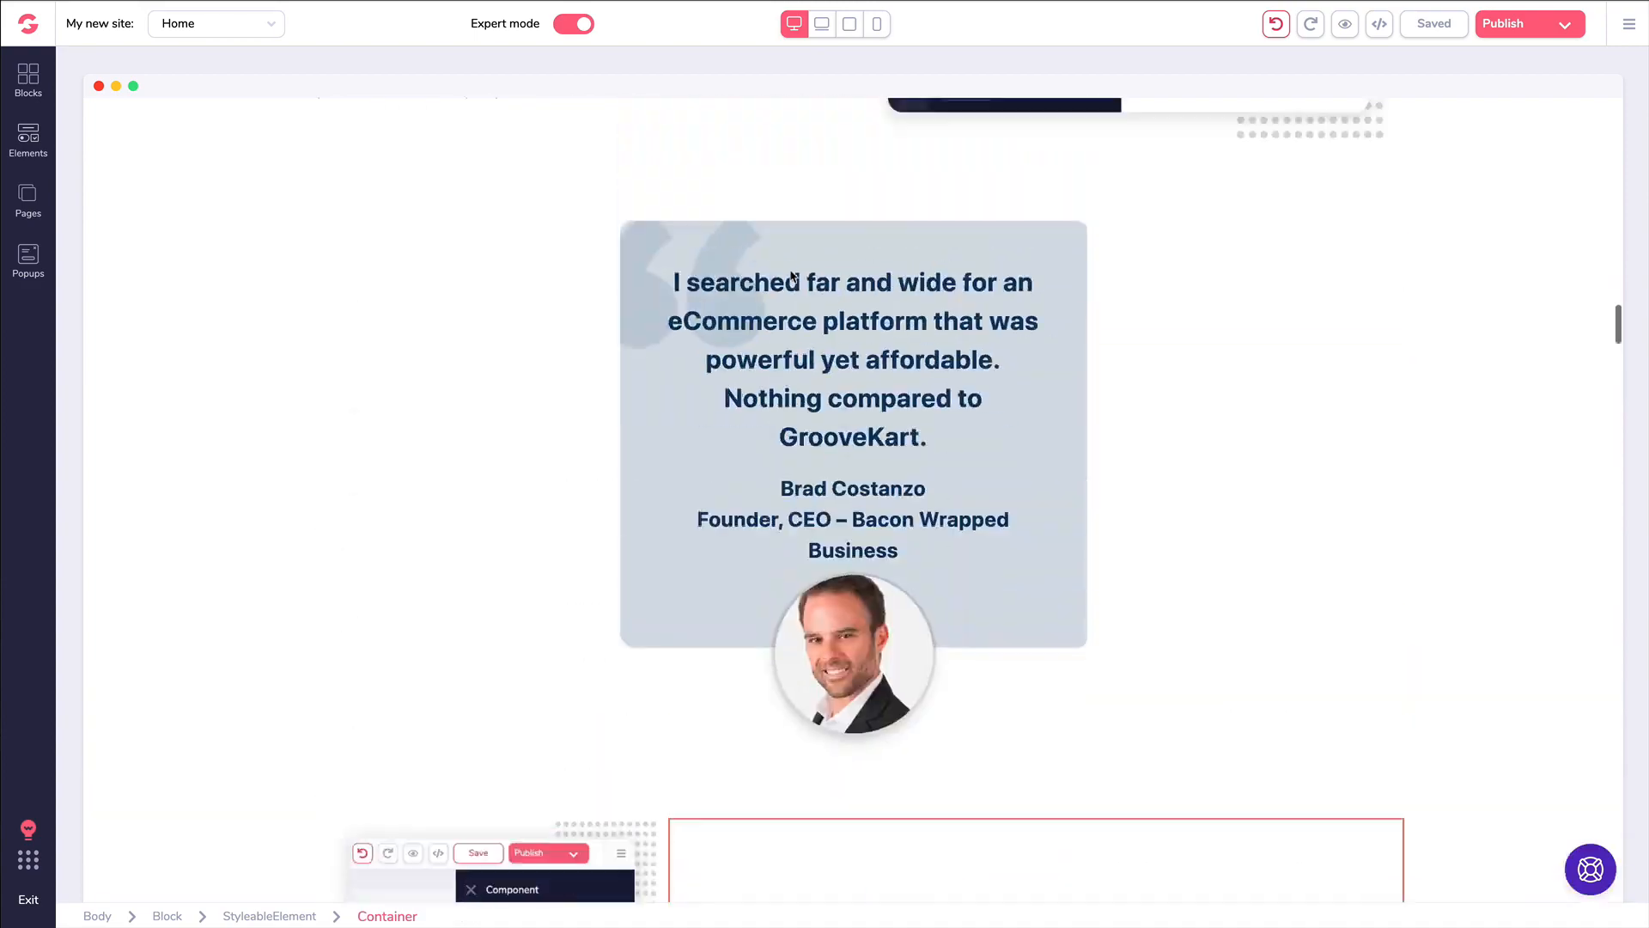
{"action": "scroll", "coordinate": [791, 276], "scroll_direction": "up", "scroll_amount": 10}
{"action": "scroll", "coordinate": [791, 277], "scroll_direction": "down", "scroll_amount": 2}
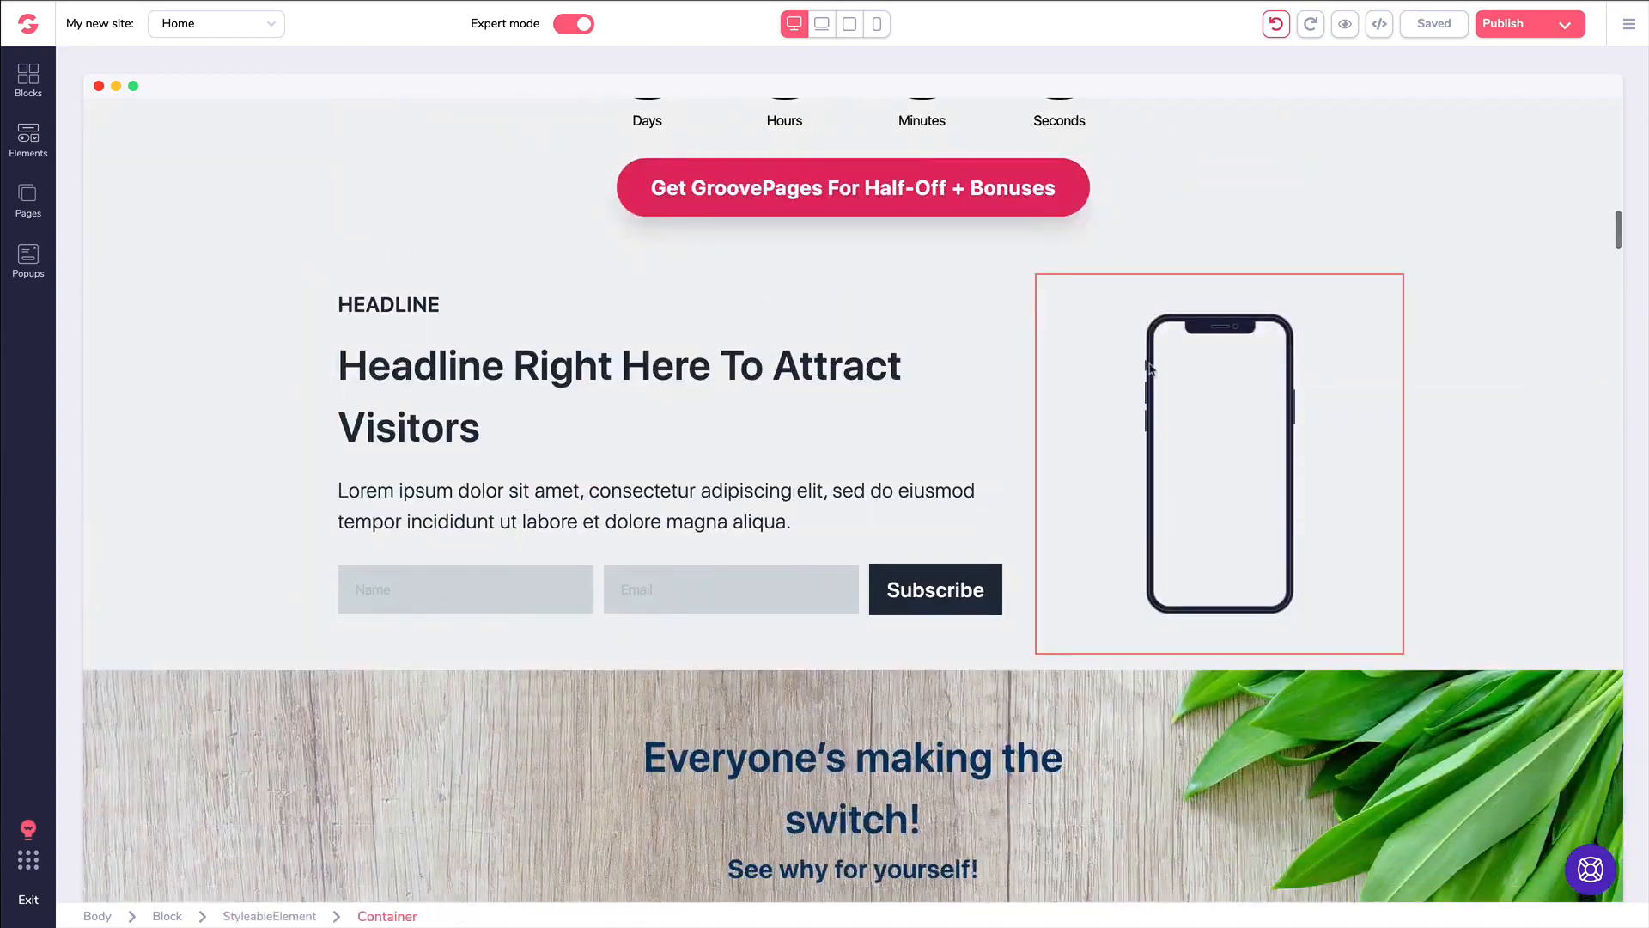
- Select the phone mockup in the new form block and set its mockup style to Dark 2
{"action": "left_click", "coordinate": [1188, 373]}
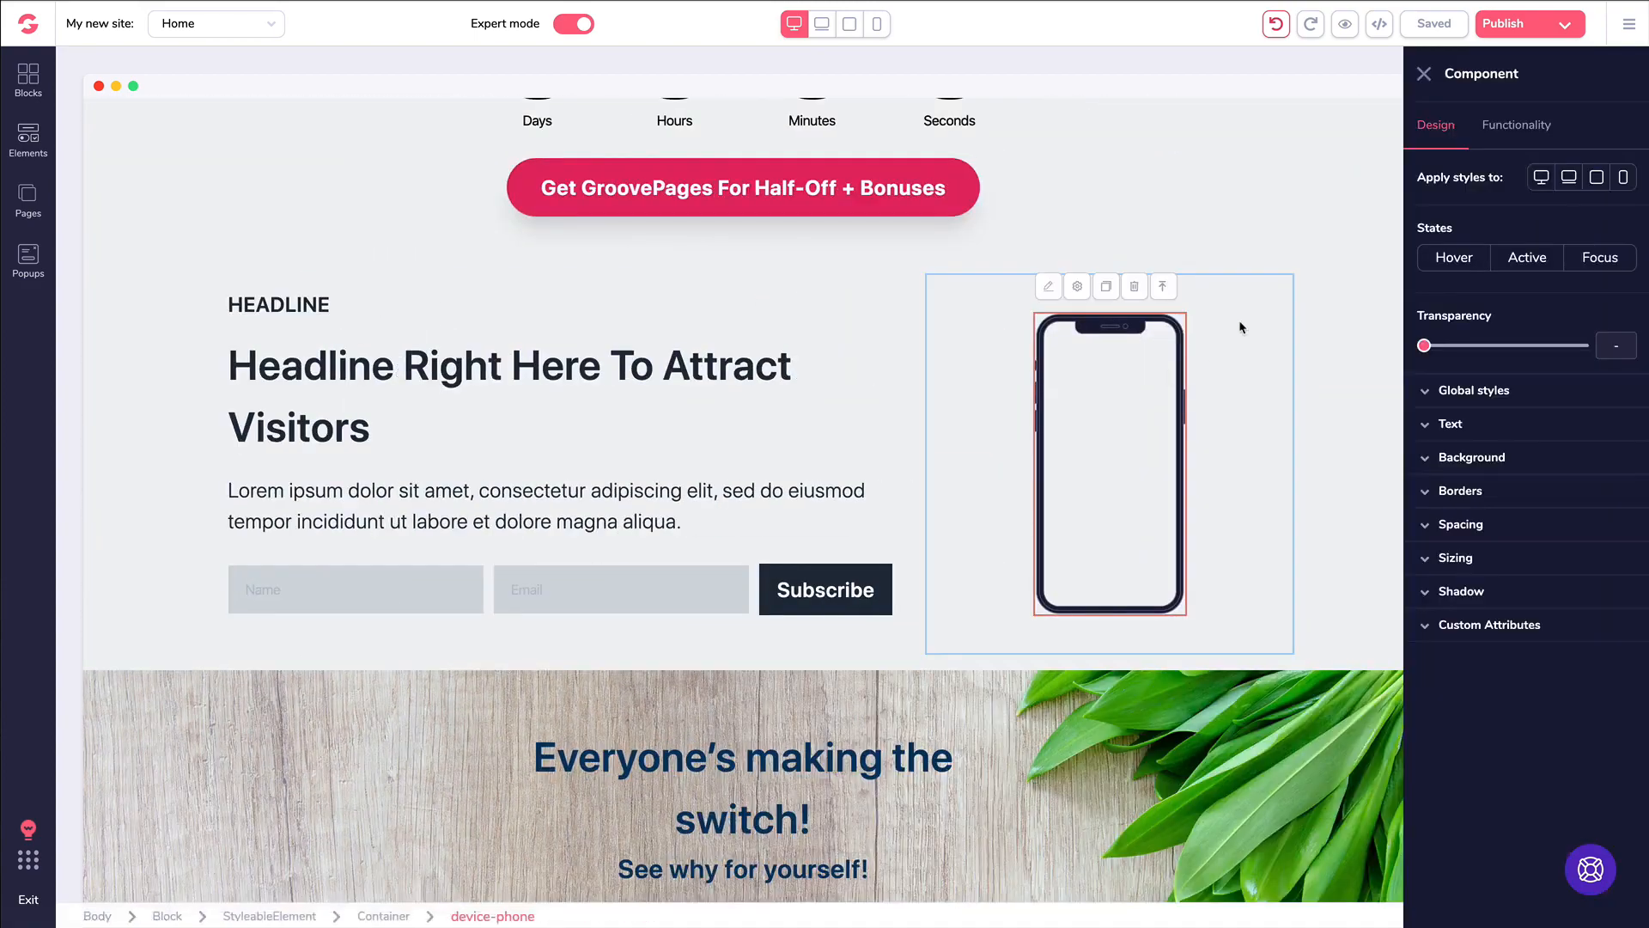
{"action": "left_click", "coordinate": [1517, 126]}
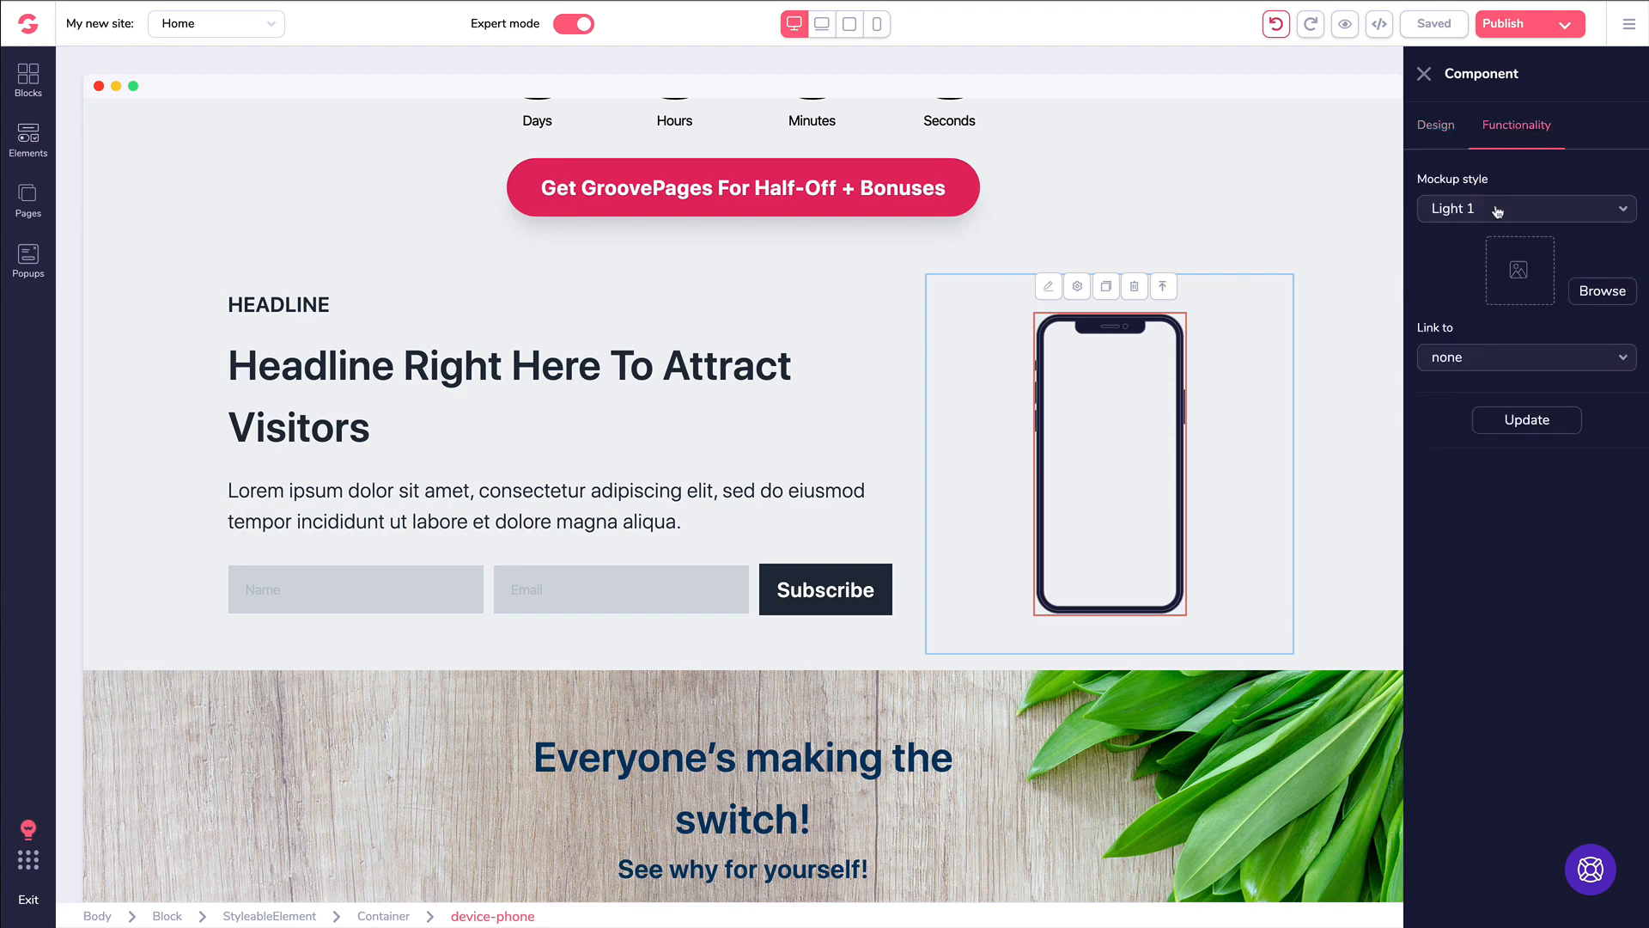
{"action": "left_click", "coordinate": [1456, 209]}
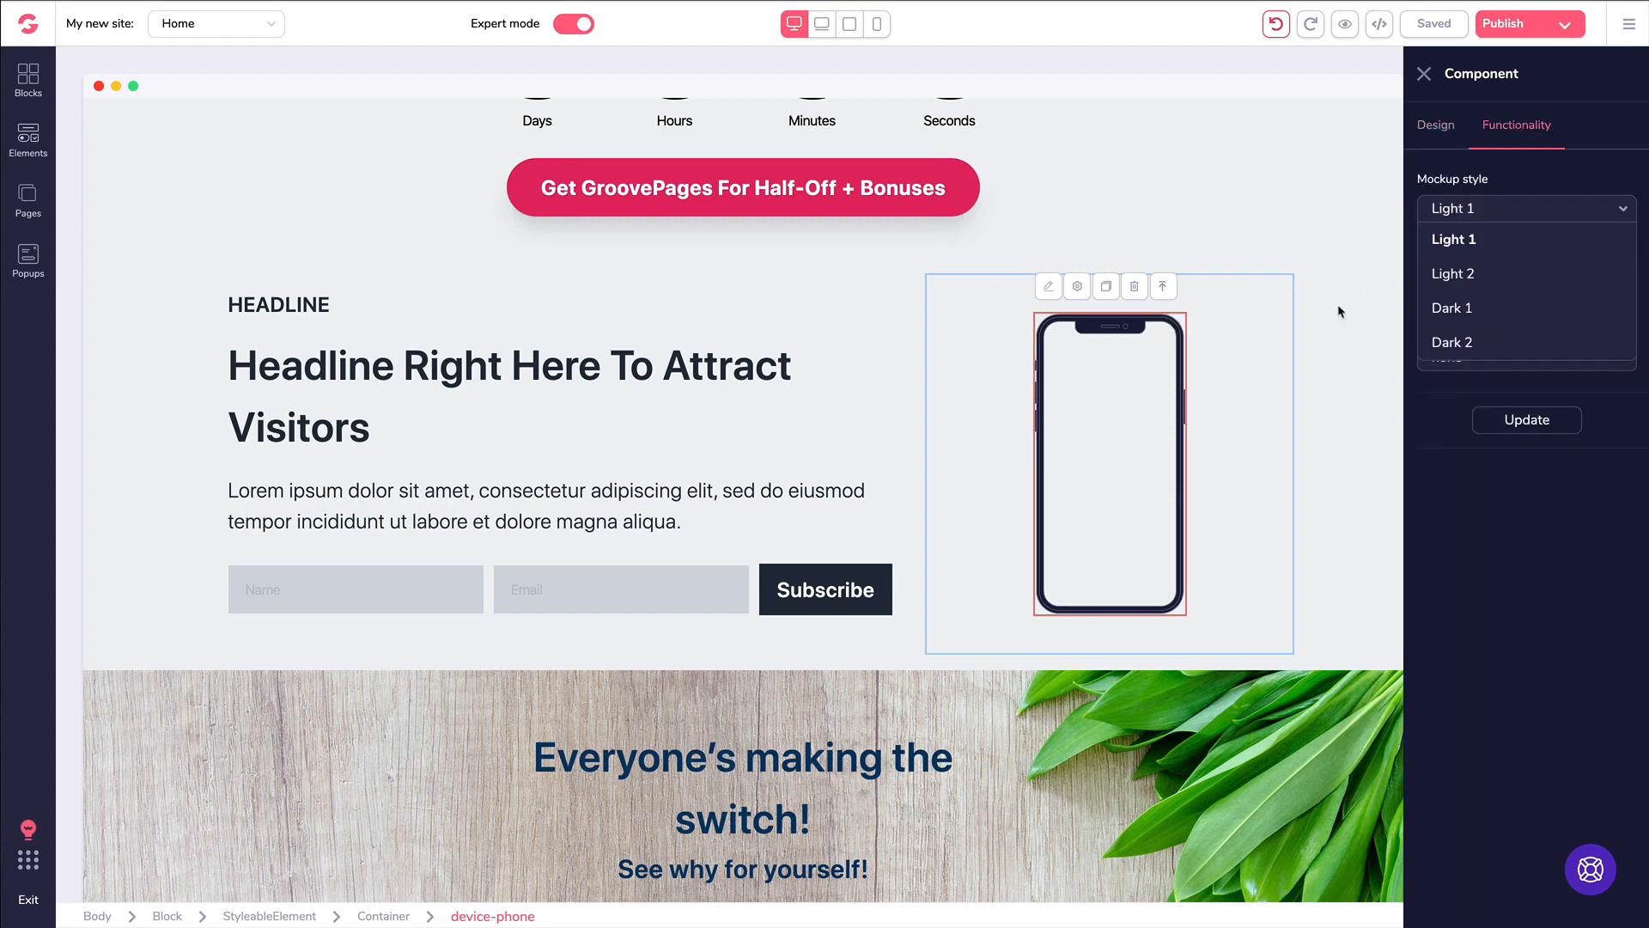
{"action": "left_click", "coordinate": [1471, 343]}
- Put the cat photo from My Files on the phone mockup's screen, keep its link at none, and update it
{"action": "left_click", "coordinate": [1603, 291]}
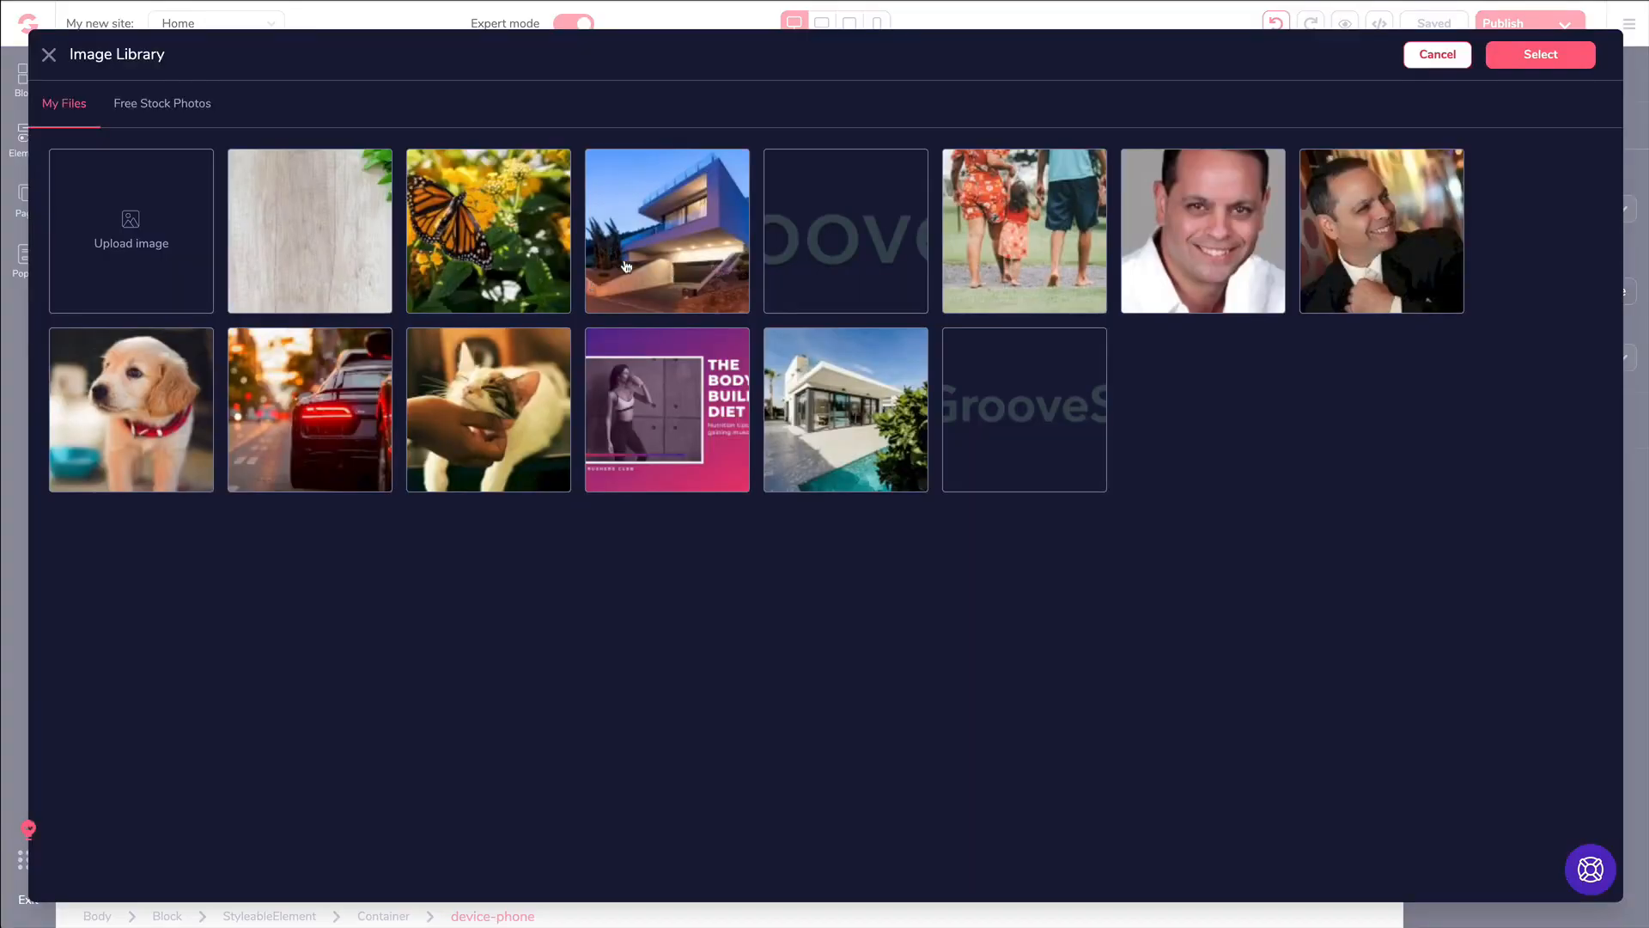
{"action": "left_click", "coordinate": [513, 413]}
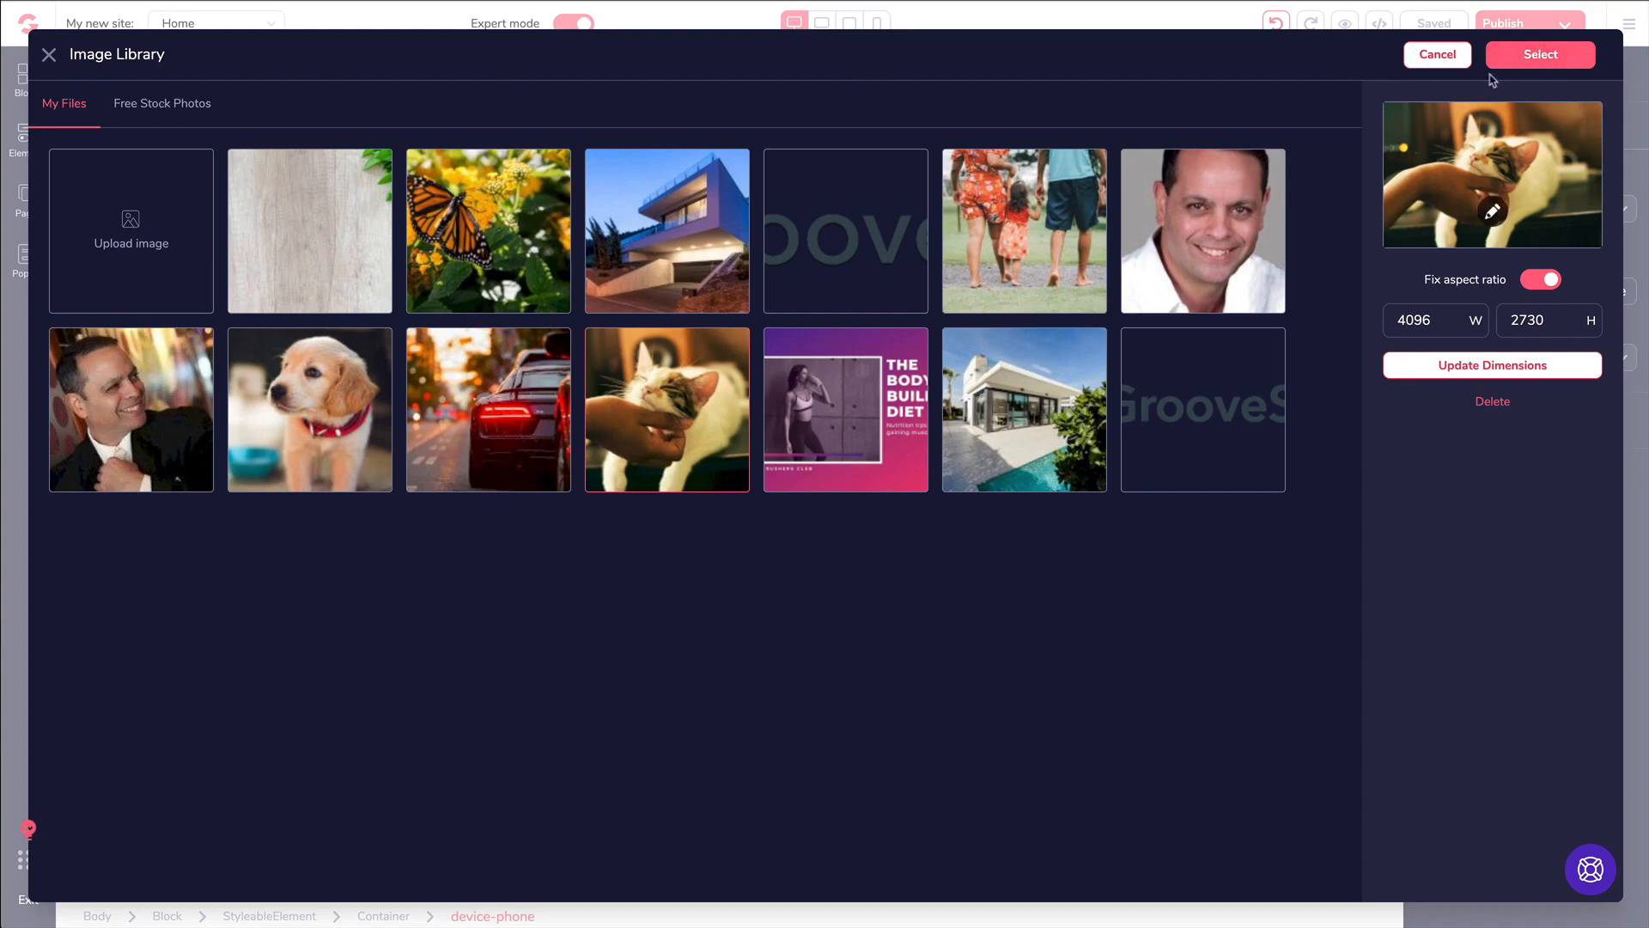
{"action": "left_click", "coordinate": [1542, 55]}
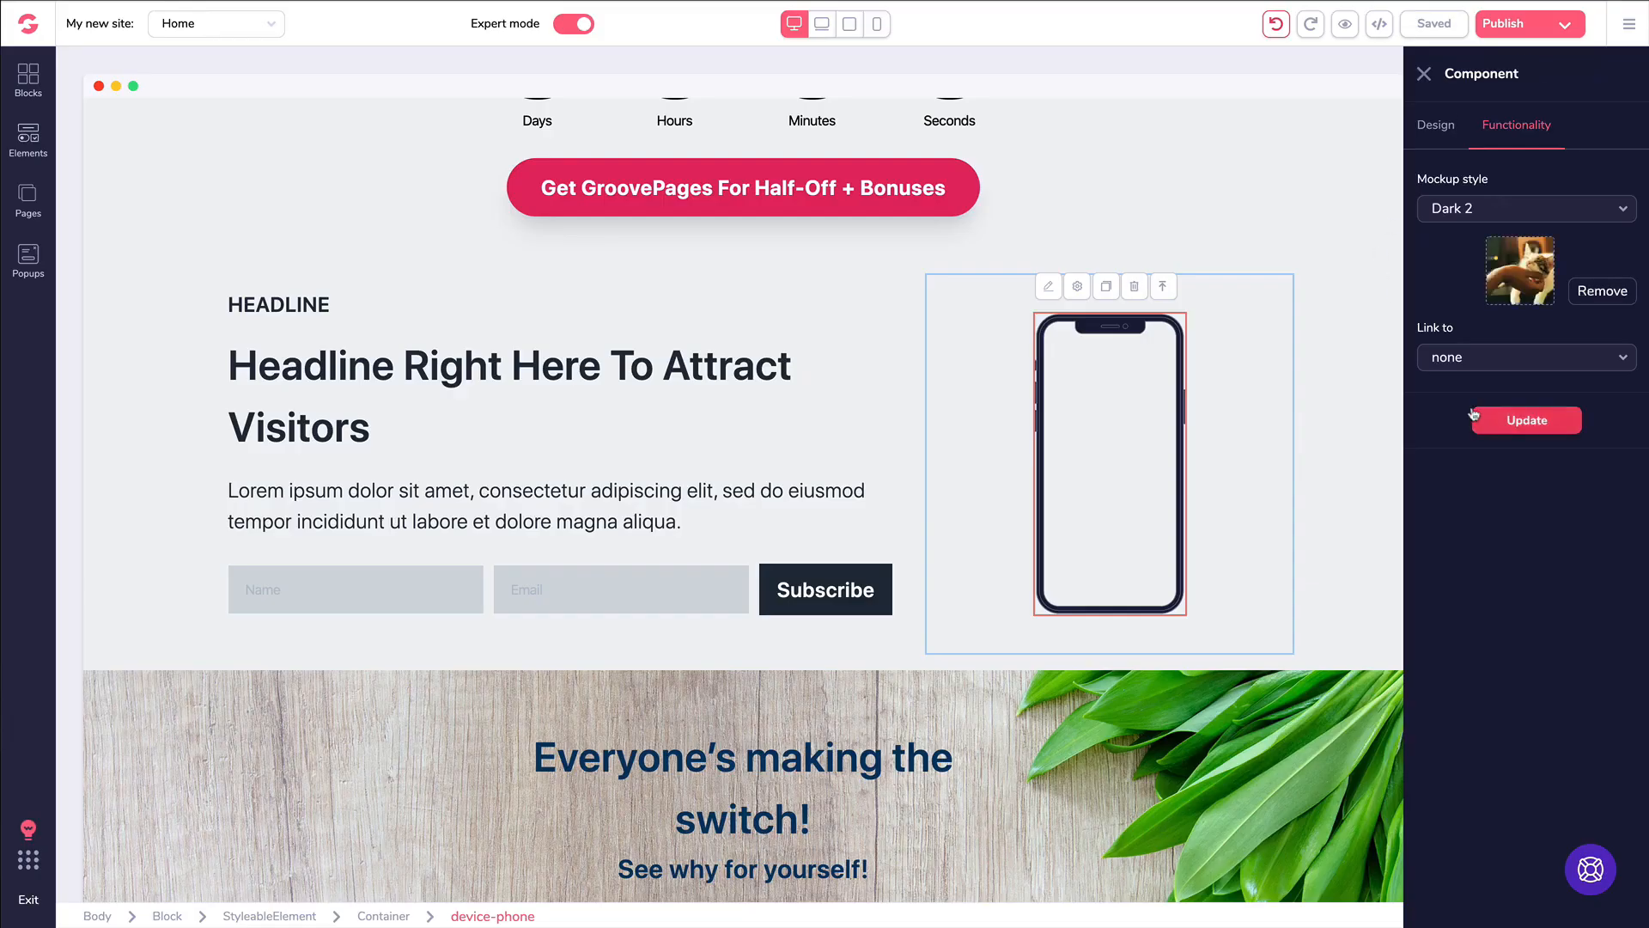
{"action": "left_click", "coordinate": [1452, 365]}
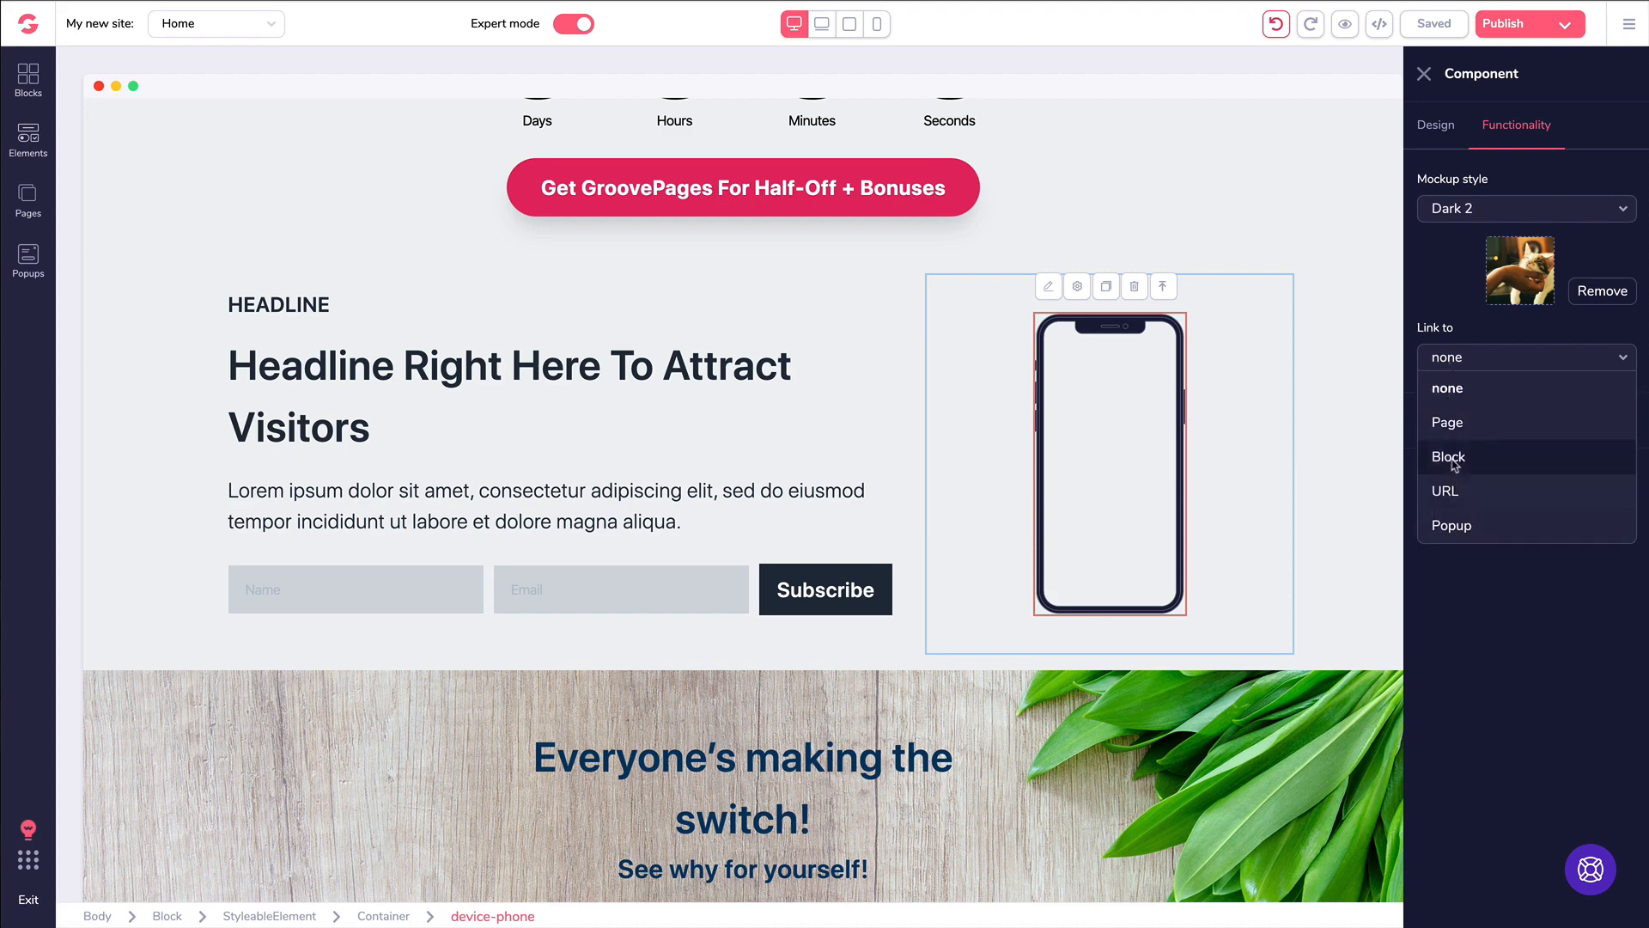
{"action": "left_click", "coordinate": [1450, 321]}
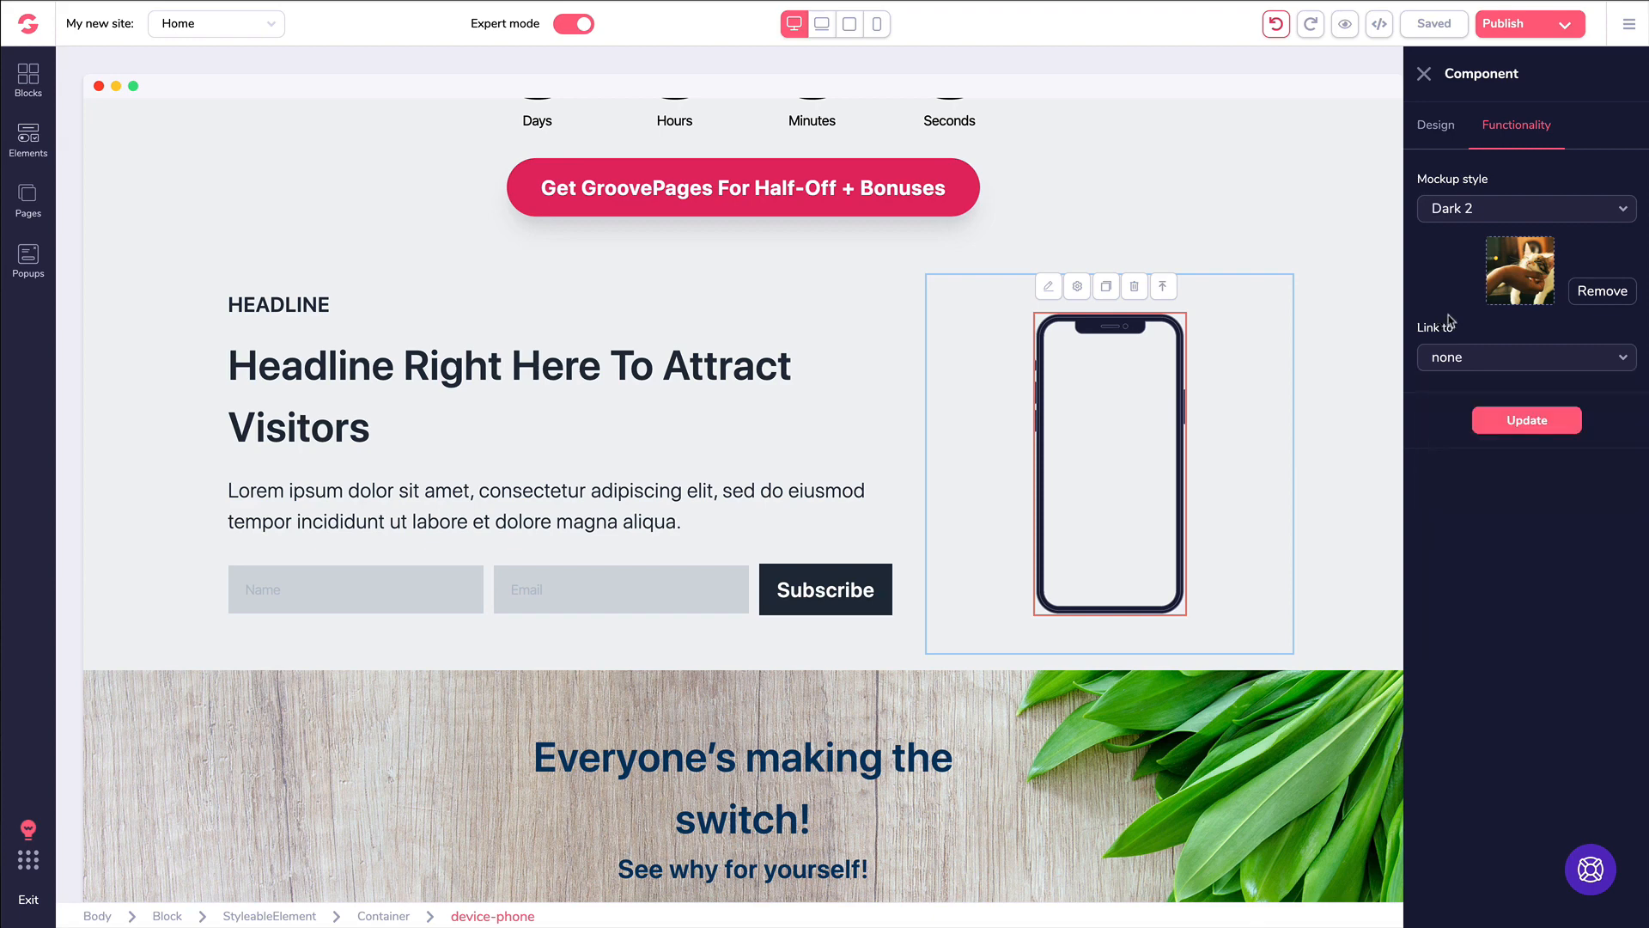
{"action": "left_click", "coordinate": [1508, 421]}
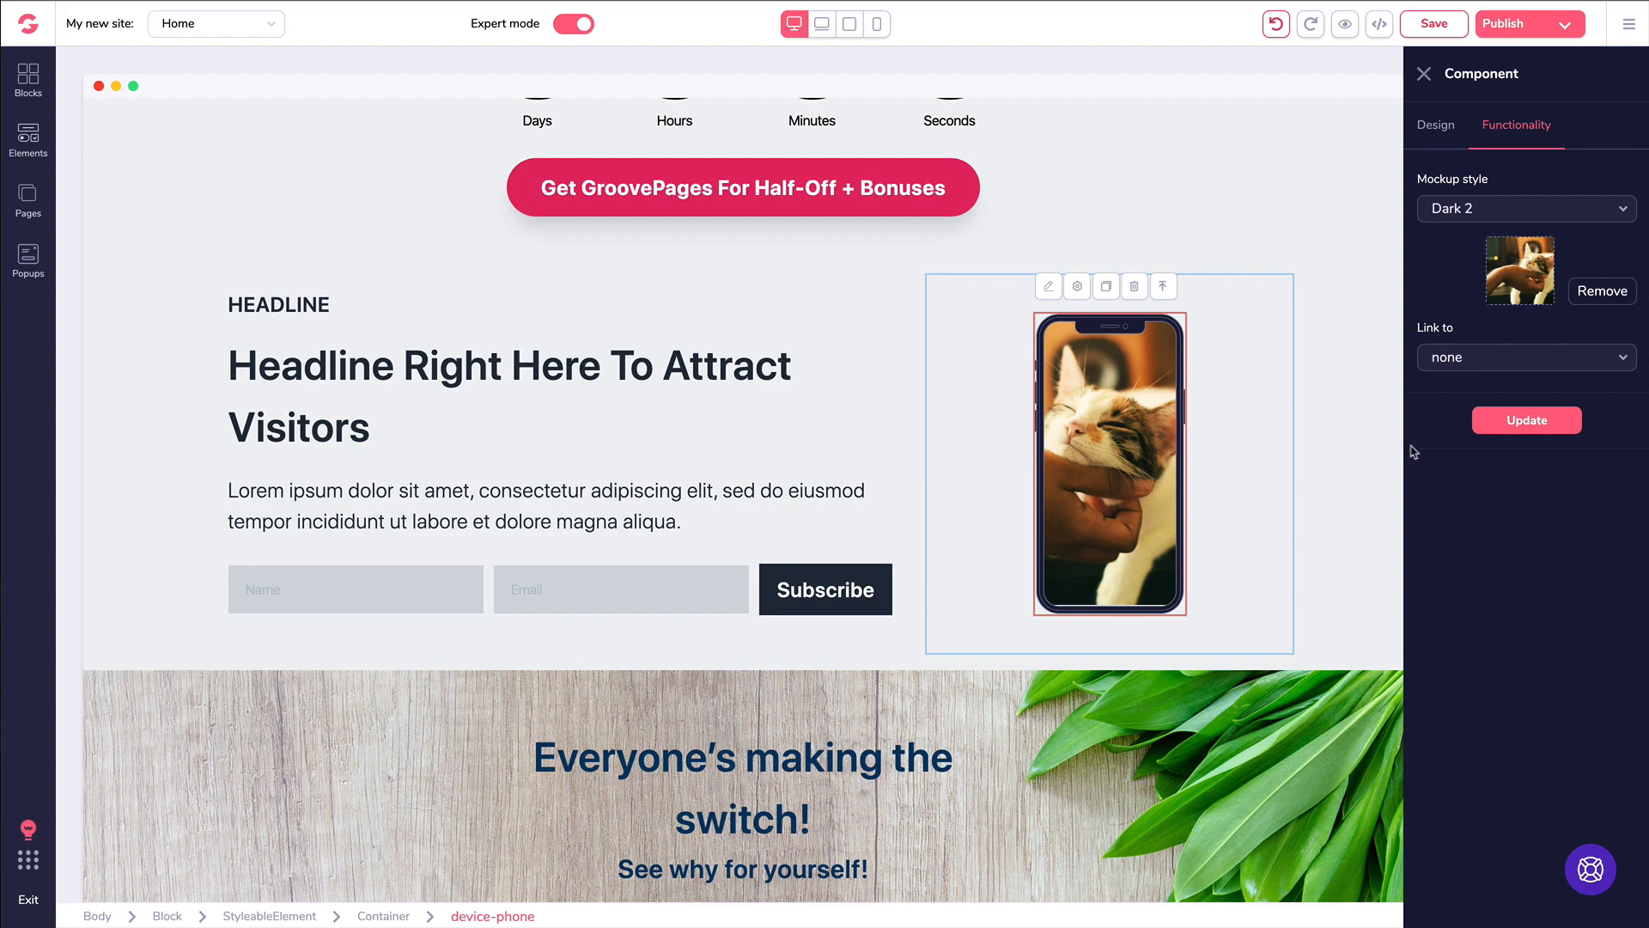
- Look through the Elements library as far as the Devices, Other and Navigation Bar groups, and close it
{"action": "left_click", "coordinate": [28, 142]}
{"action": "scroll", "coordinate": [181, 335], "scroll_direction": "down", "scroll_amount": 10}
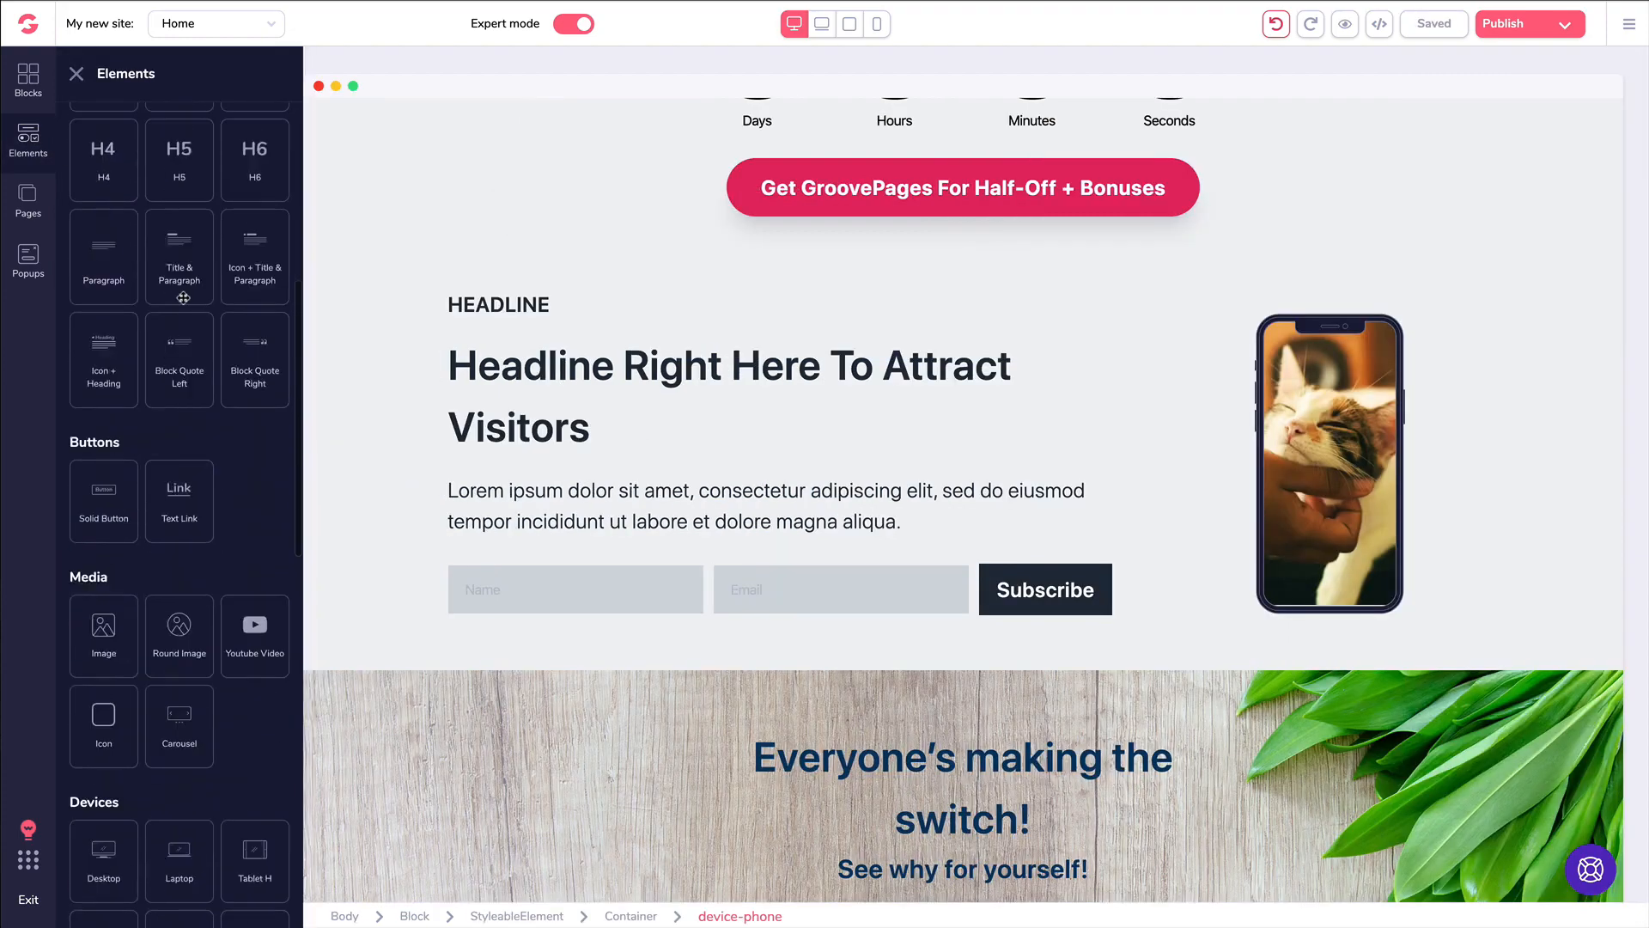
{"action": "scroll", "coordinate": [185, 304], "scroll_direction": "down", "scroll_amount": 3}
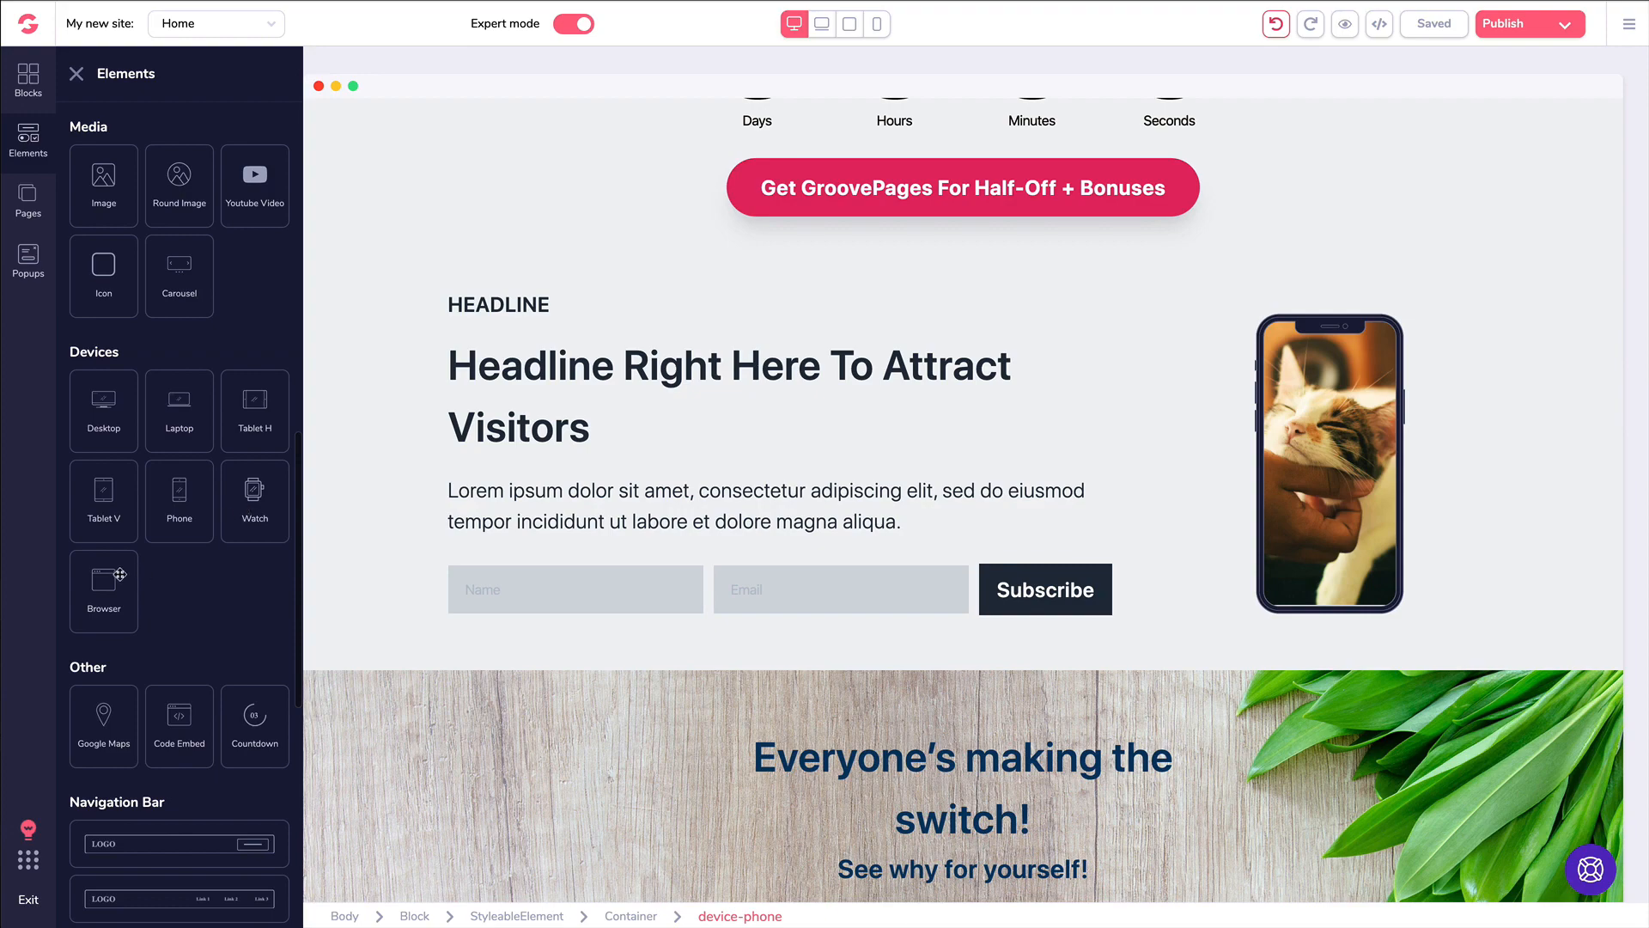
{"action": "left_click", "coordinate": [76, 74]}
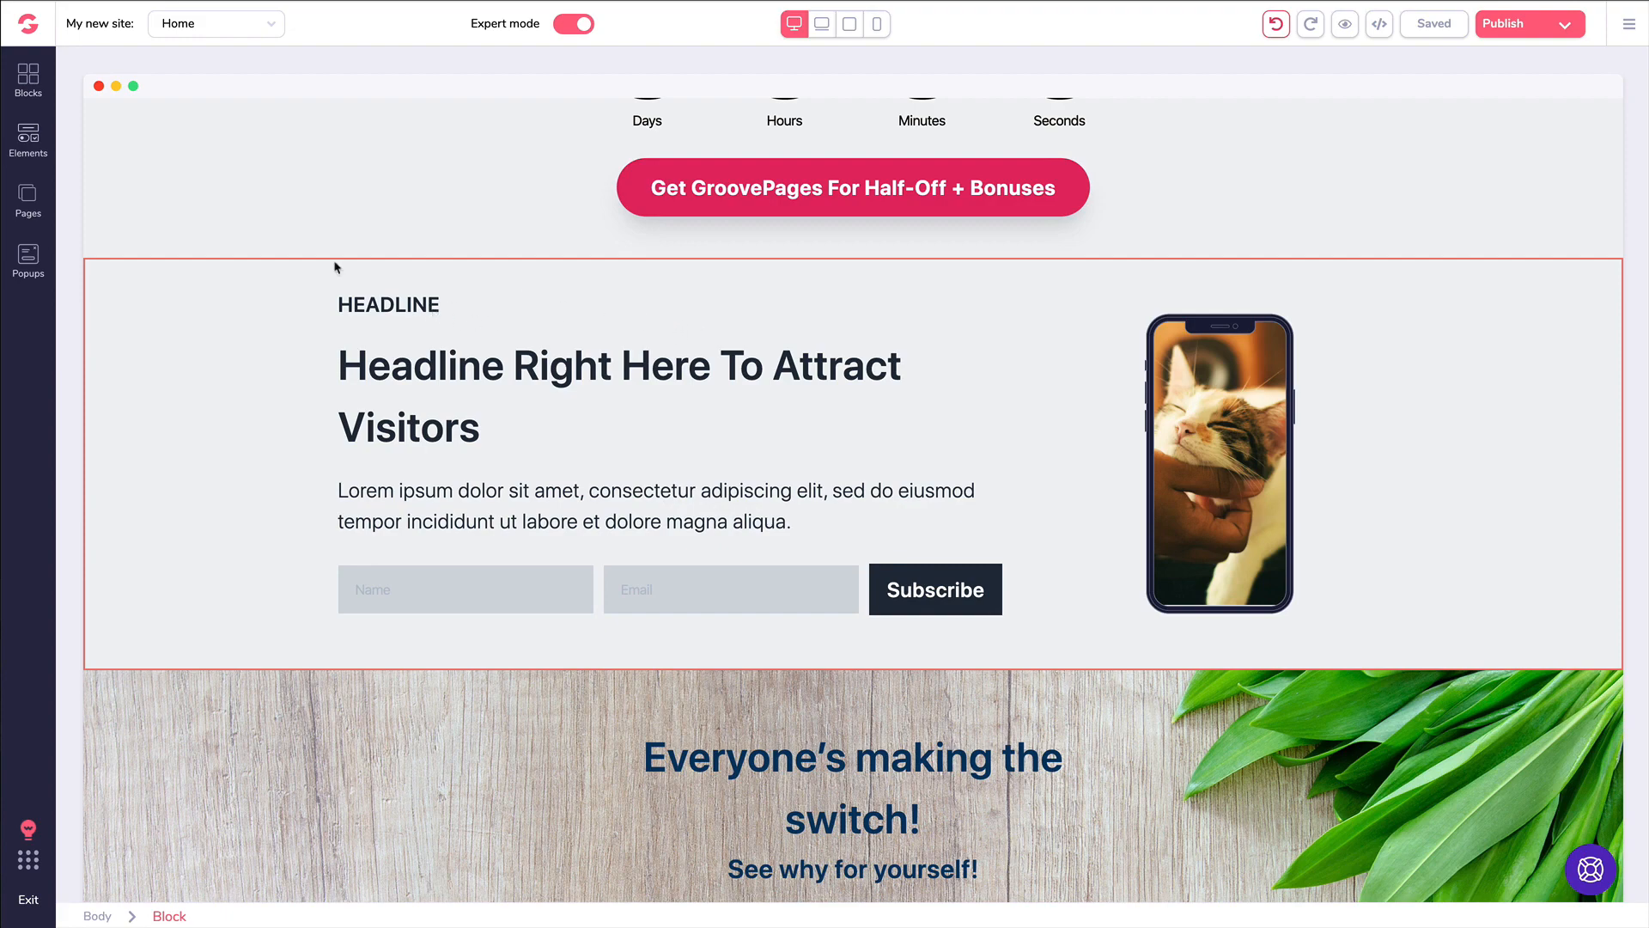
- Insert an empty three-column wireframe block between the countdown block and the form block
{"action": "left_click", "coordinate": [28, 79]}
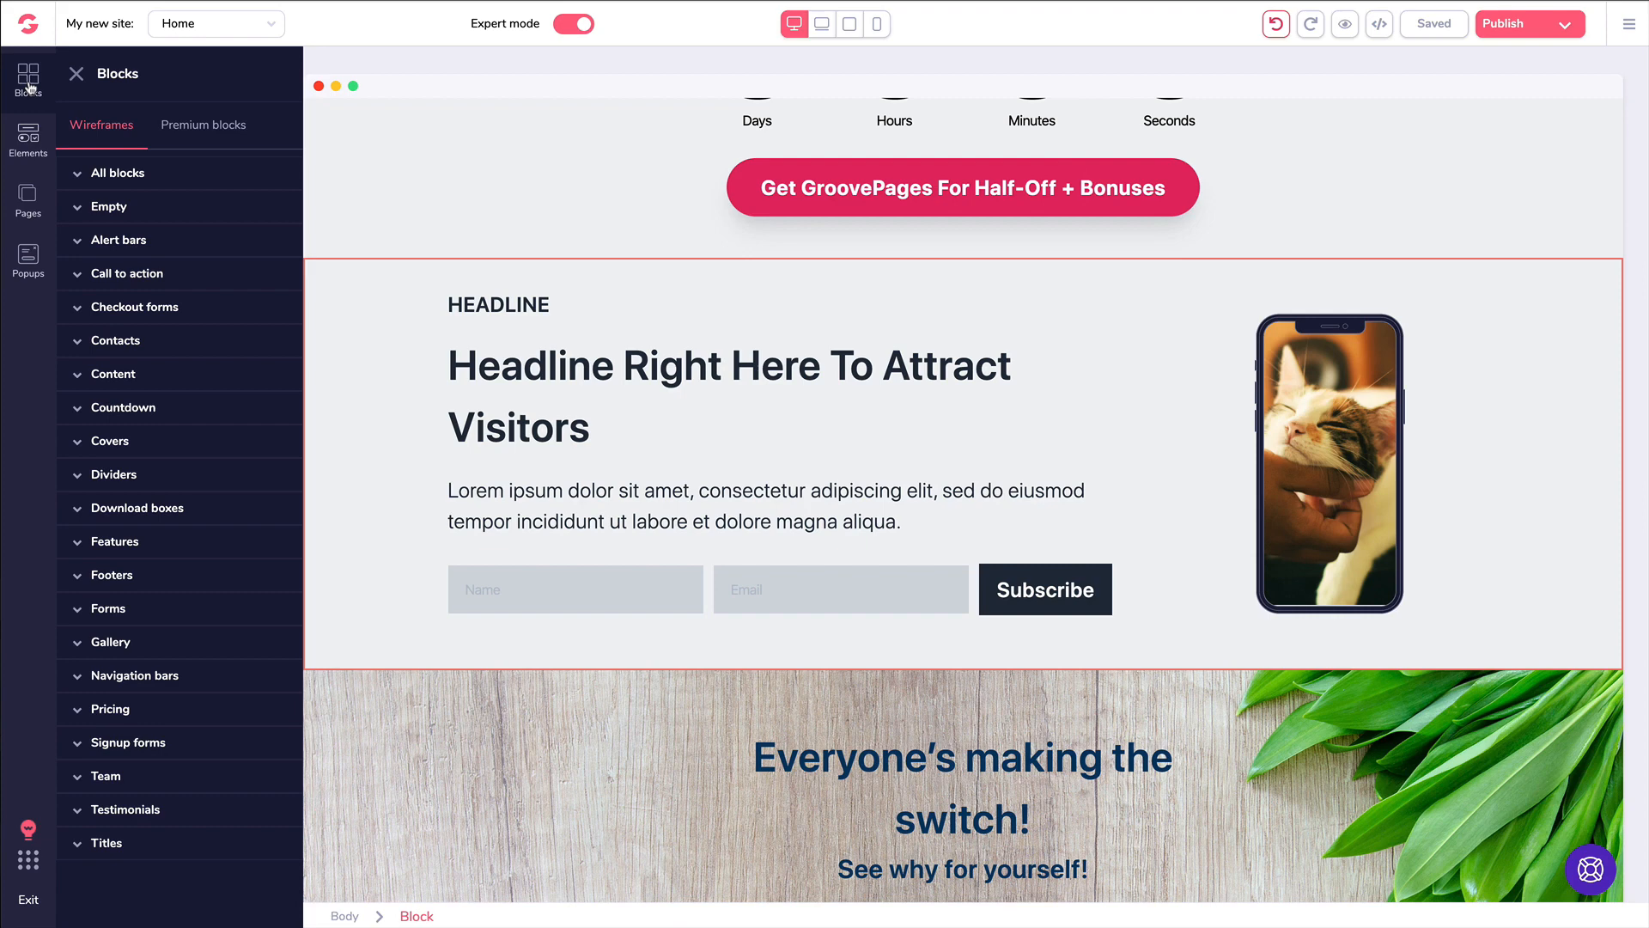
{"action": "left_click", "coordinate": [127, 209]}
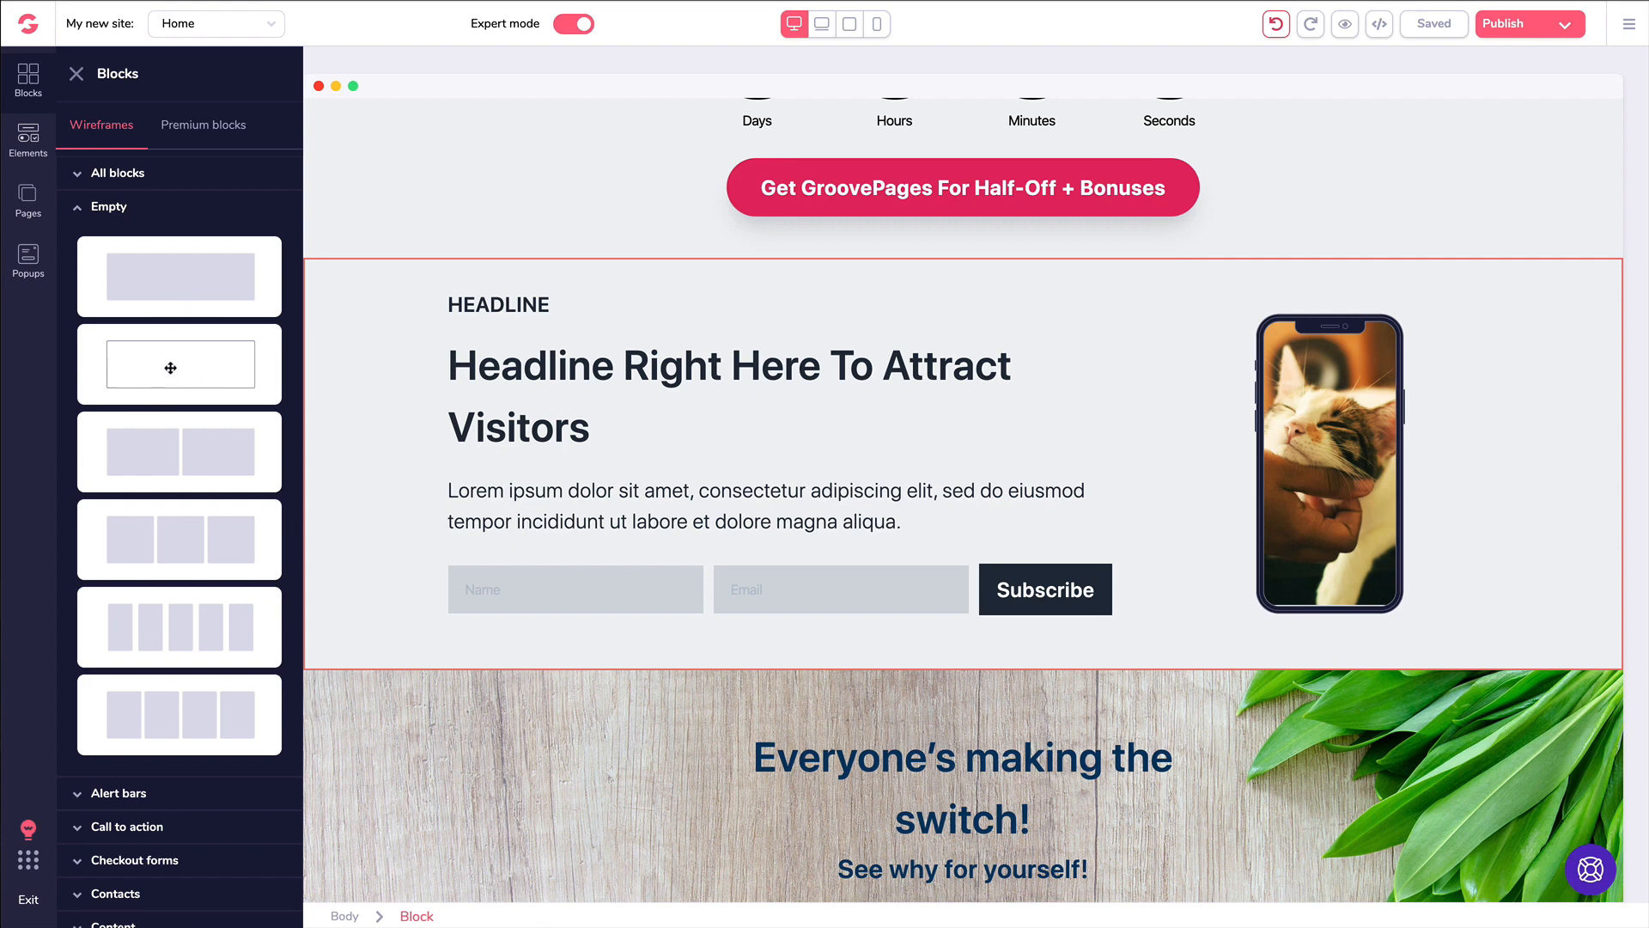
{"action": "scroll", "coordinate": [174, 366], "scroll_direction": "down", "scroll_amount": 1}
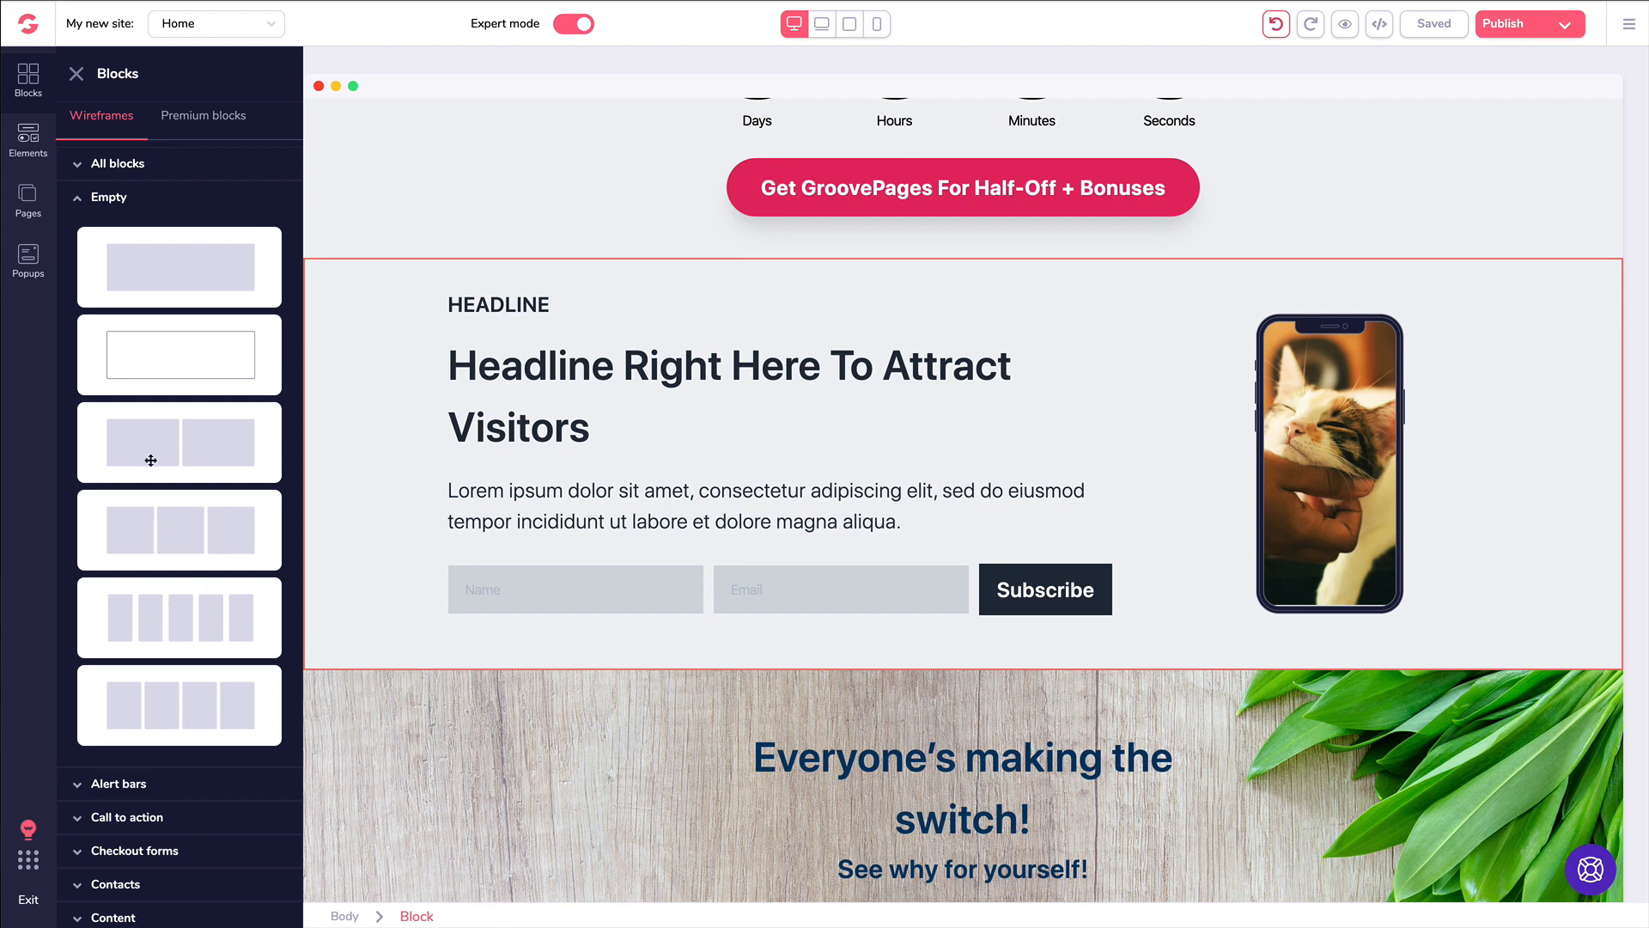
{"action": "left_click_drag", "start_coordinate": [167, 537], "coordinate": [685, 552]}
{"action": "scroll", "coordinate": [141, 252], "scroll_direction": "down", "scroll_amount": 1}
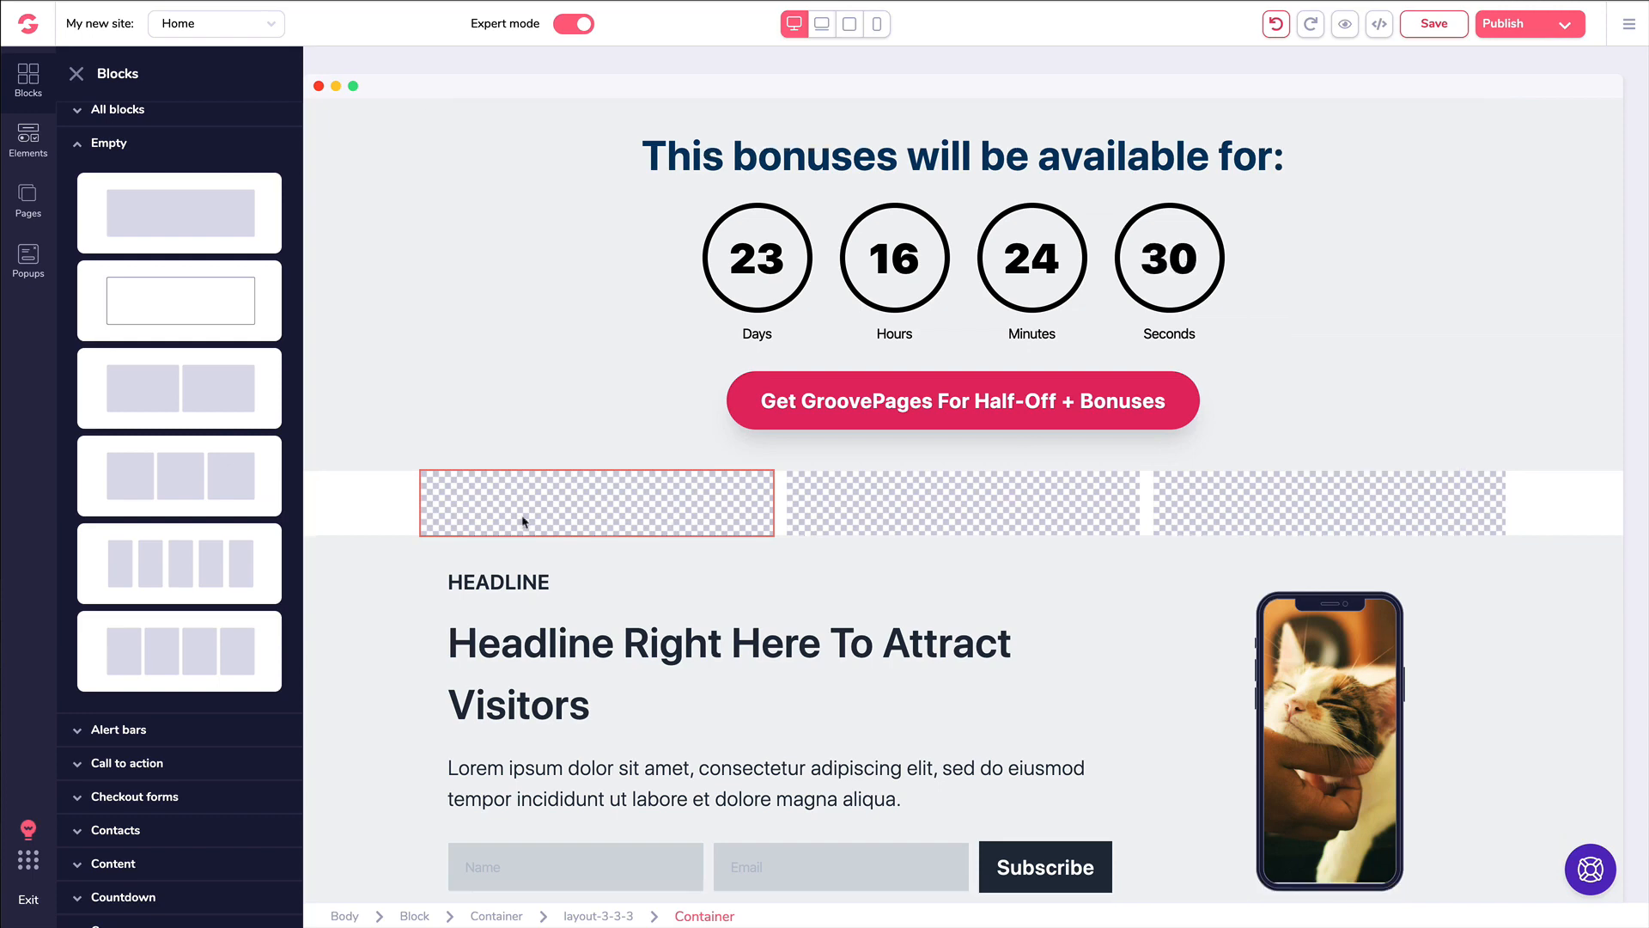
- Duplicate the form block's phone mockup and move the copy into the first column of the empty block
{"action": "left_click", "coordinate": [1330, 628]}
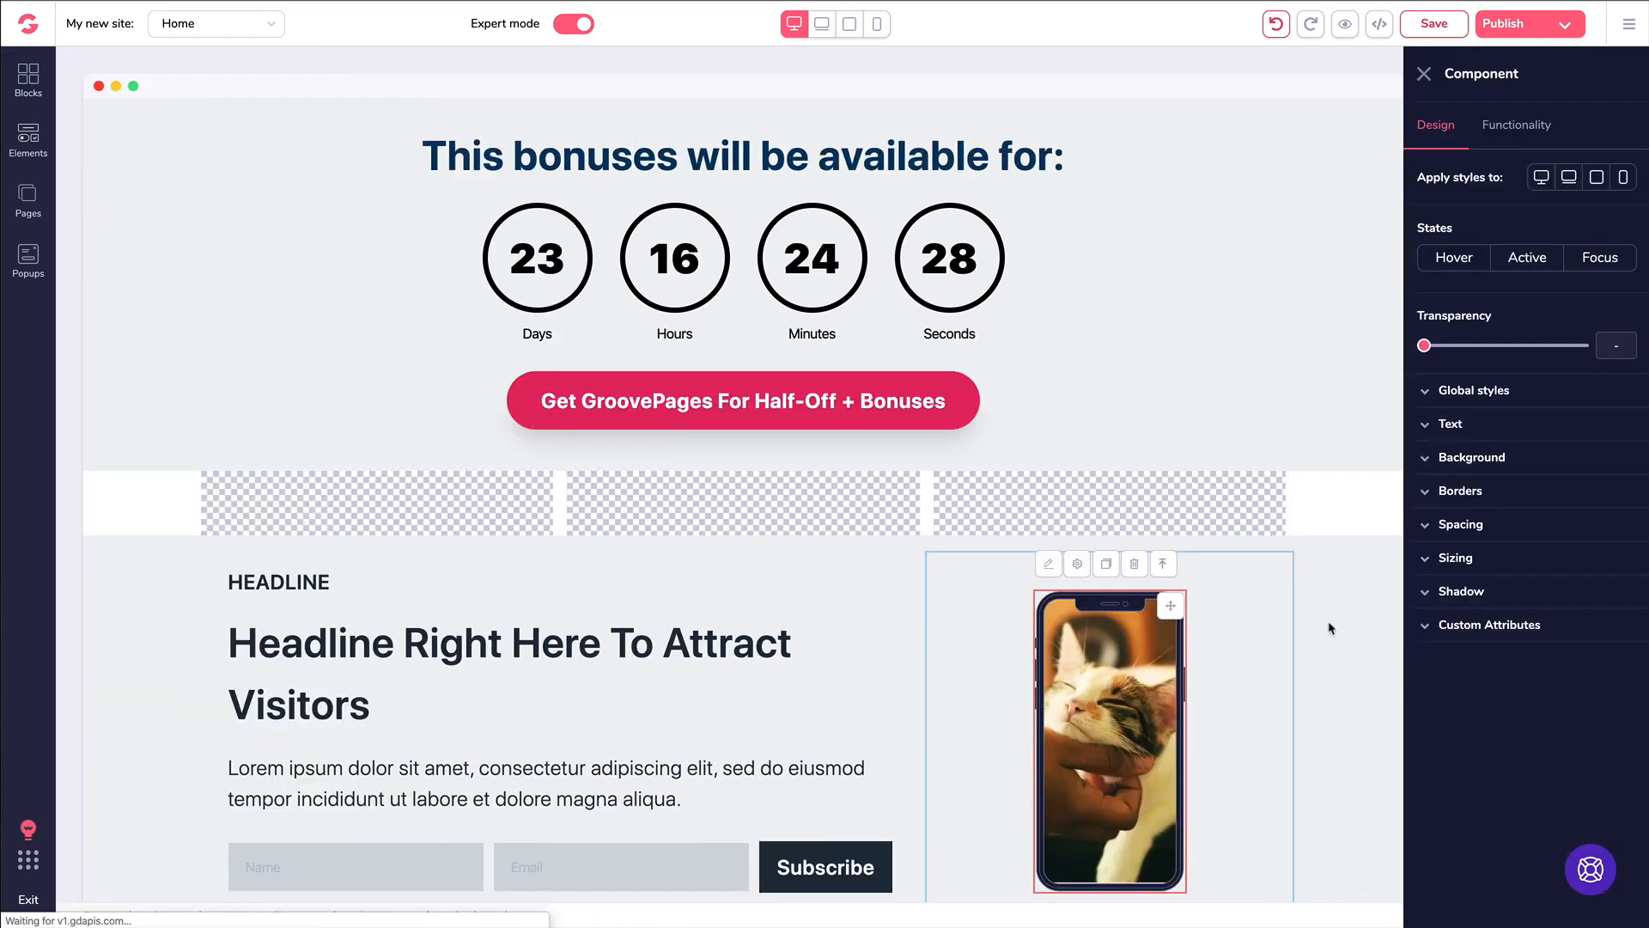
{"action": "left_click", "coordinate": [1104, 565]}
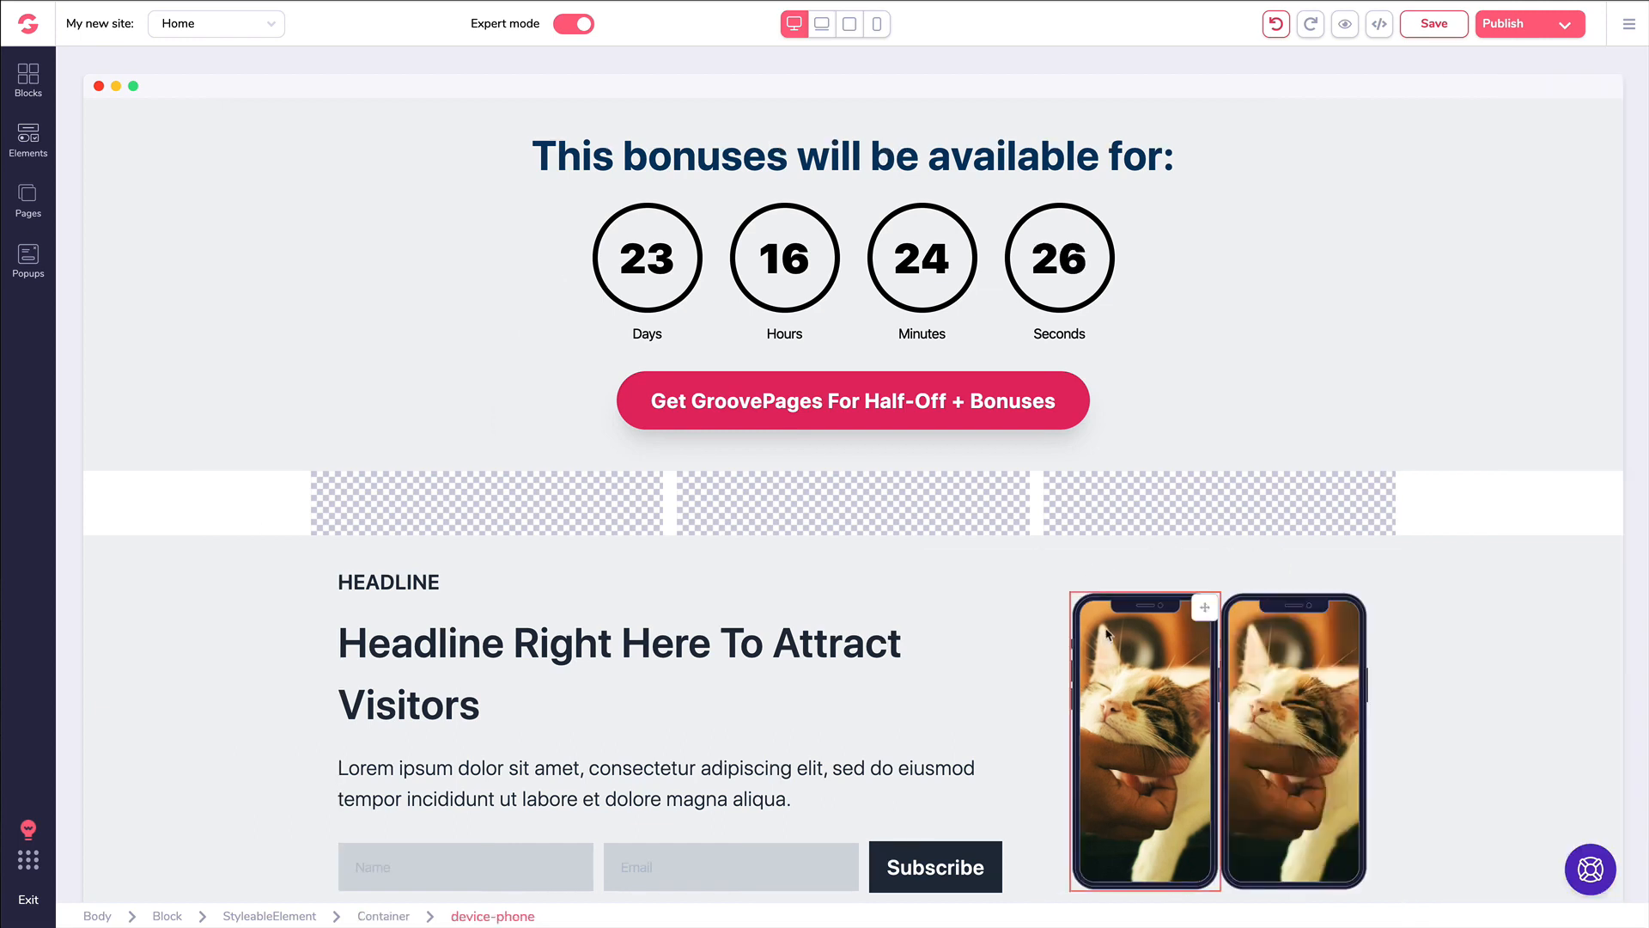
{"action": "left_click_drag", "start_coordinate": [1207, 610], "coordinate": [455, 530]}
- Add an H1 heading to the middle column and a Youtube Video element to the third column
{"action": "left_click", "coordinate": [28, 137]}
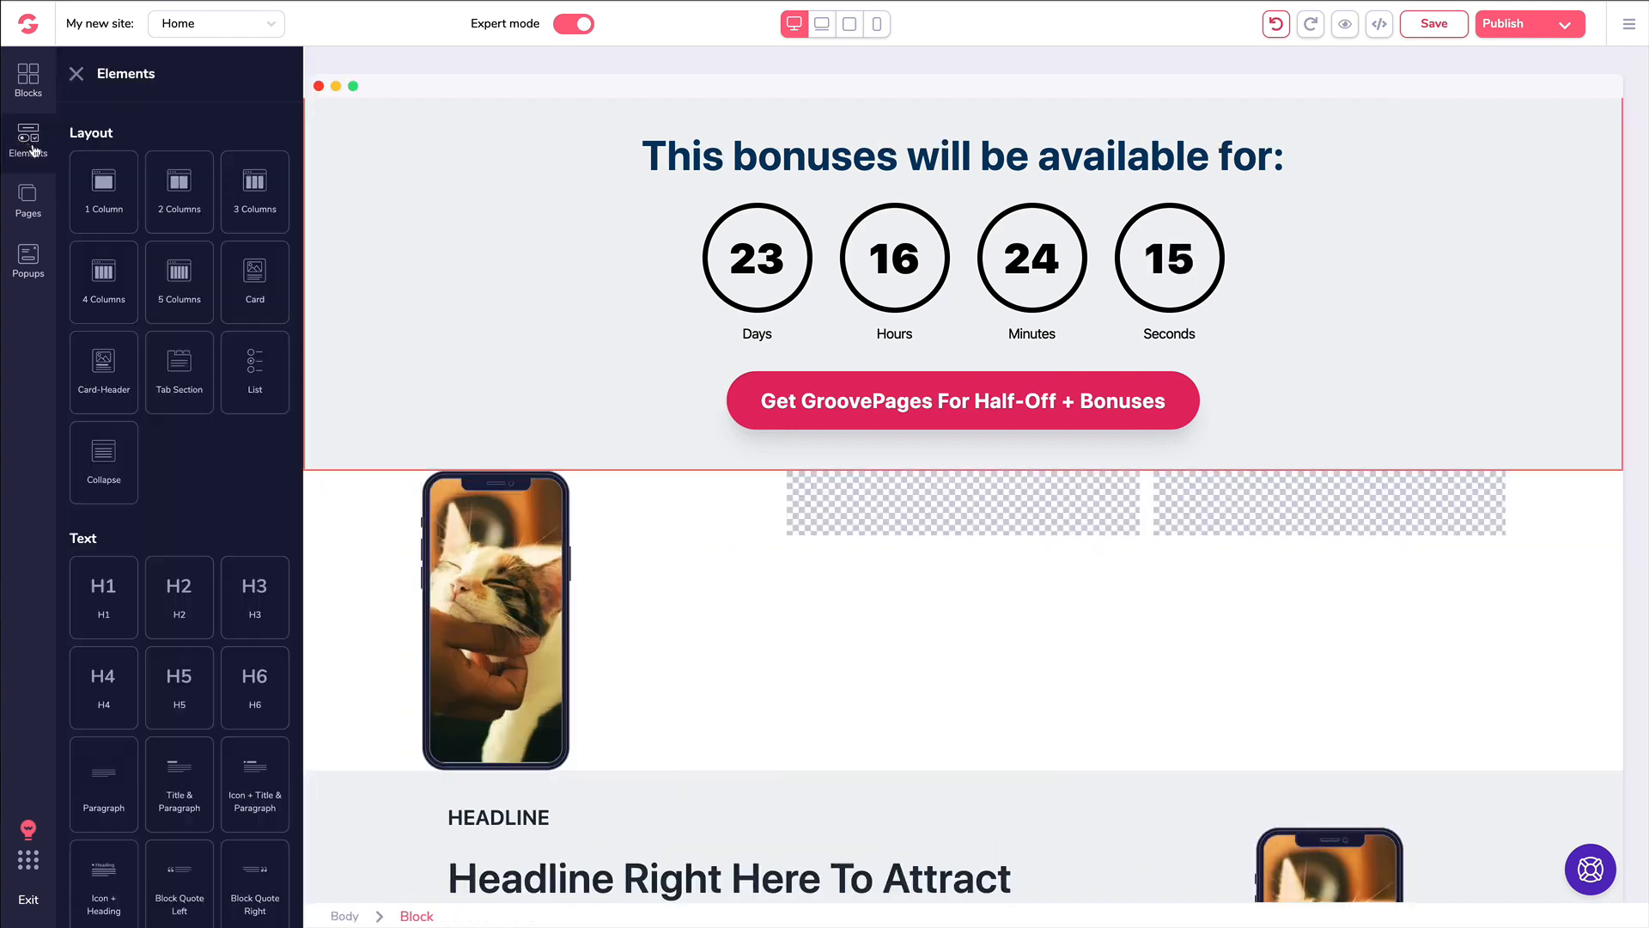
{"action": "scroll", "coordinate": [134, 226], "scroll_direction": "down", "scroll_amount": 5}
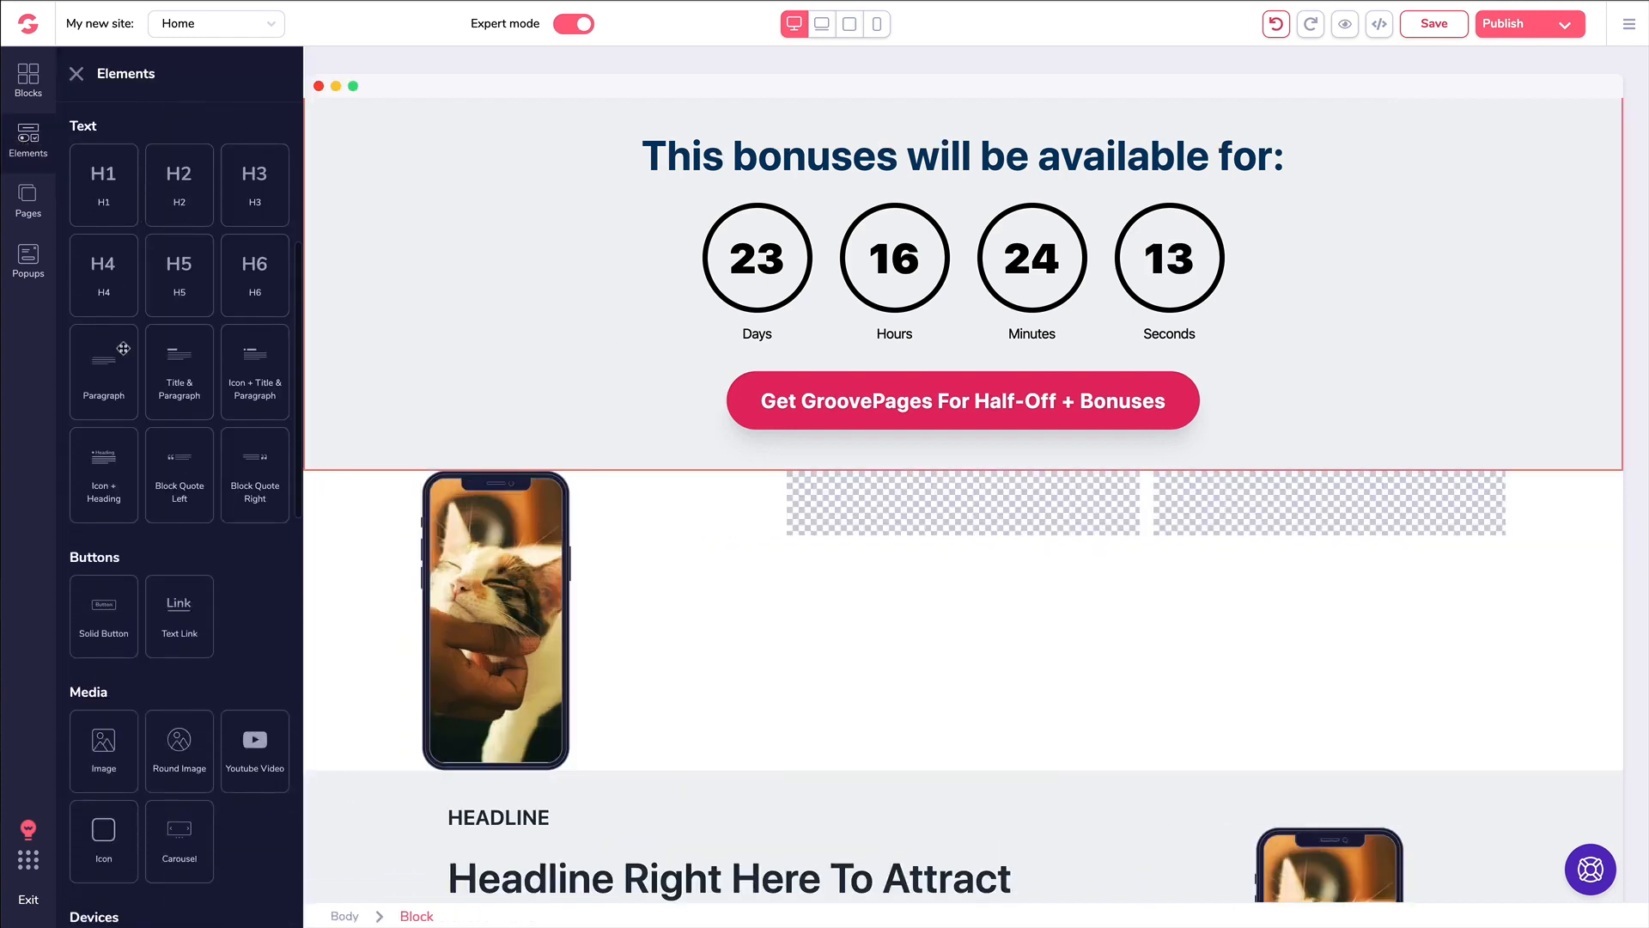
{"action": "left_click_drag", "start_coordinate": [108, 177], "coordinate": [879, 512]}
{"action": "scroll", "coordinate": [150, 427], "scroll_direction": "down", "scroll_amount": 4}
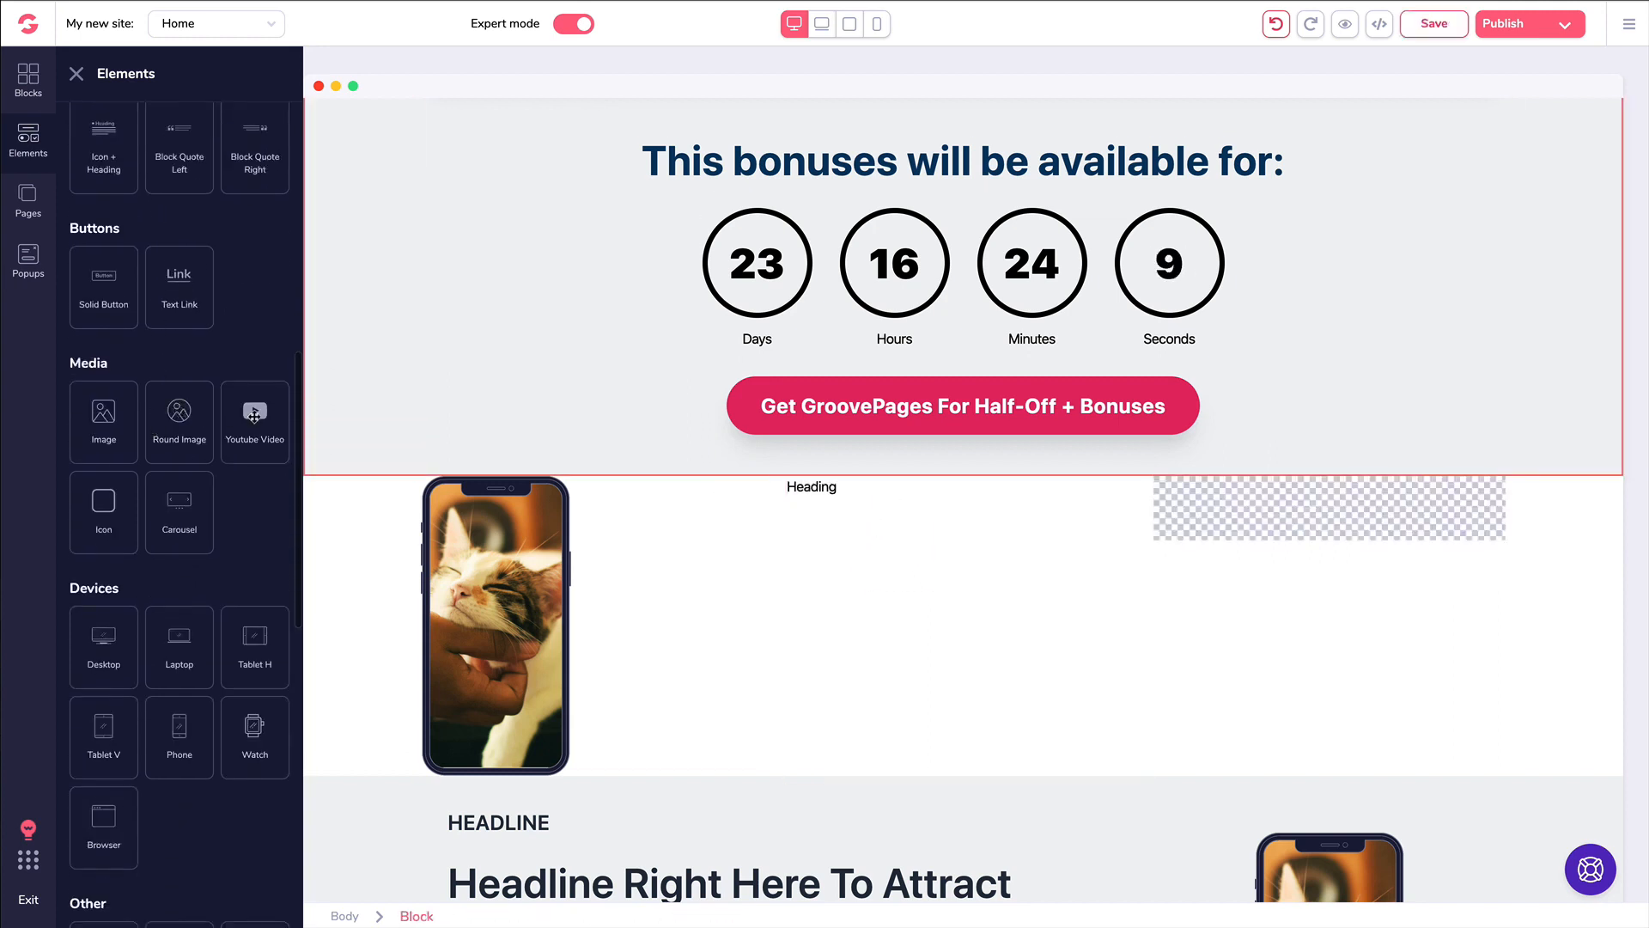
{"action": "left_click_drag", "start_coordinate": [255, 411], "coordinate": [1270, 620]}
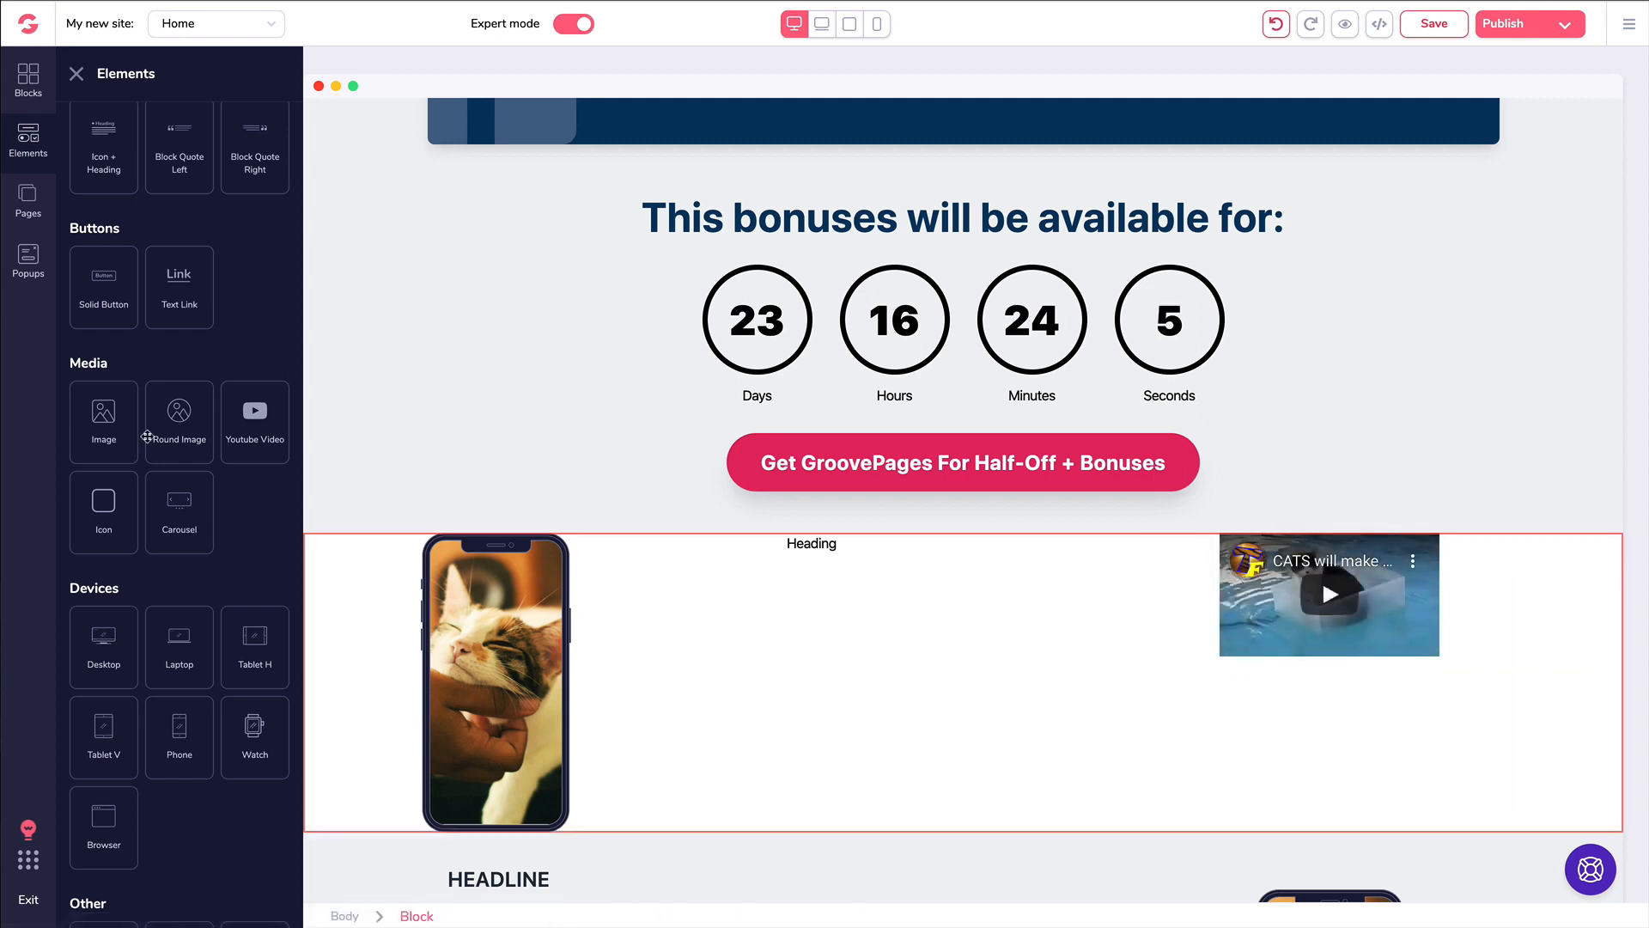
- Delete the whole three-column block containing the phone mockup, heading and video
{"action": "scroll", "coordinate": [118, 433], "scroll_direction": "down", "scroll_amount": 8}
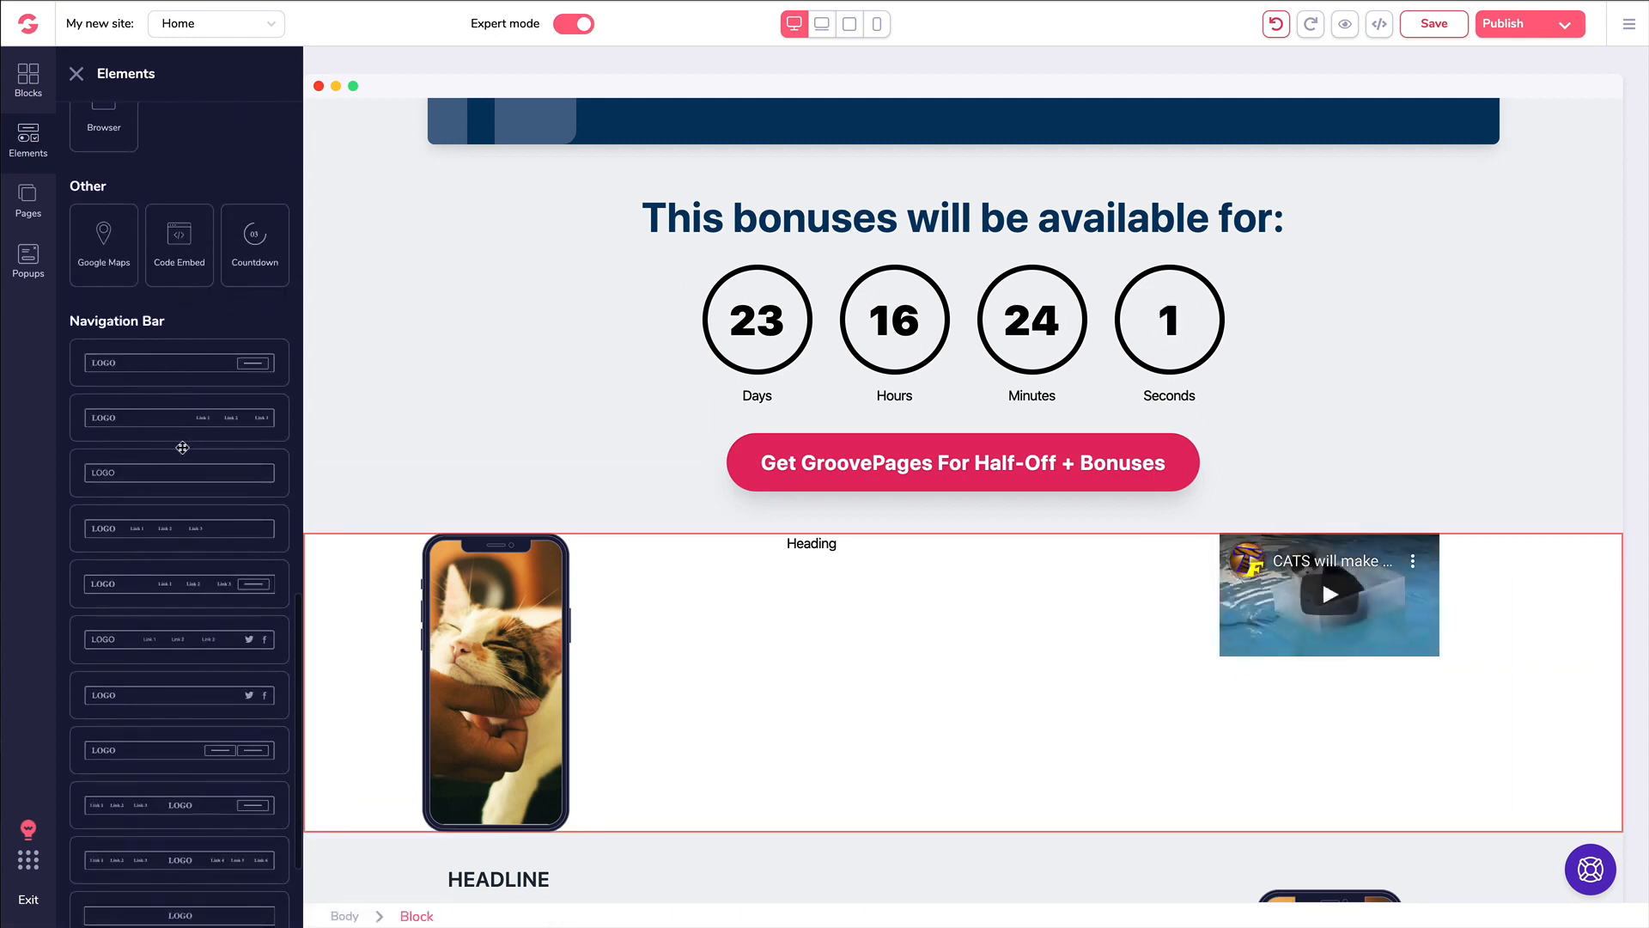
{"action": "left_click", "coordinate": [344, 541]}
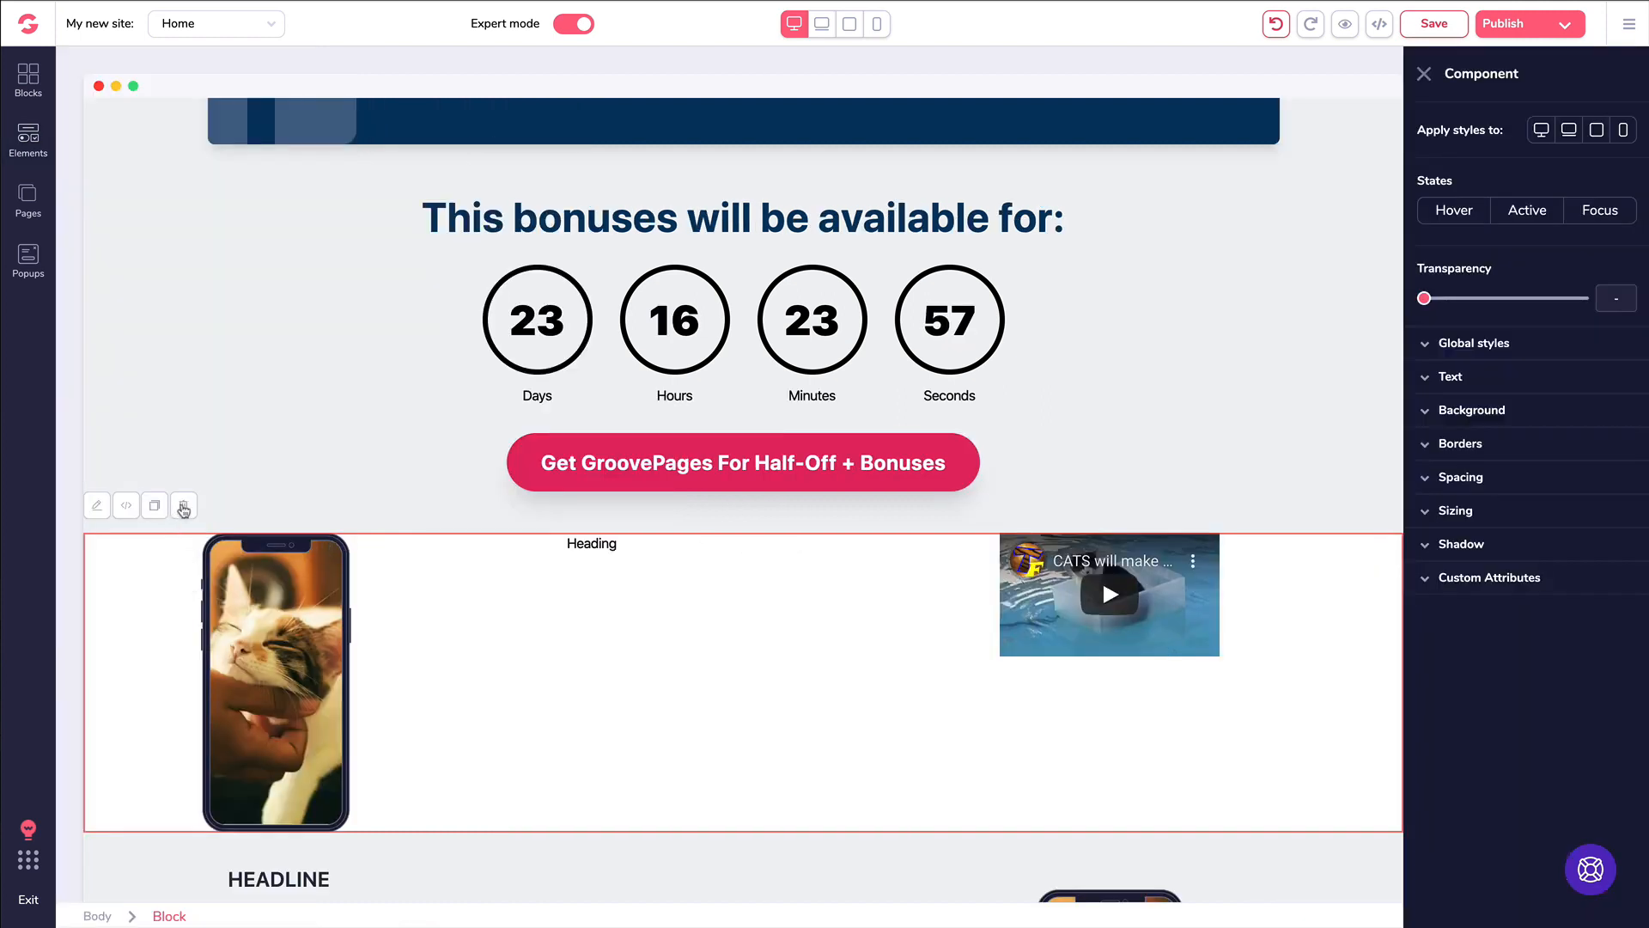
{"action": "left_click", "coordinate": [183, 505]}
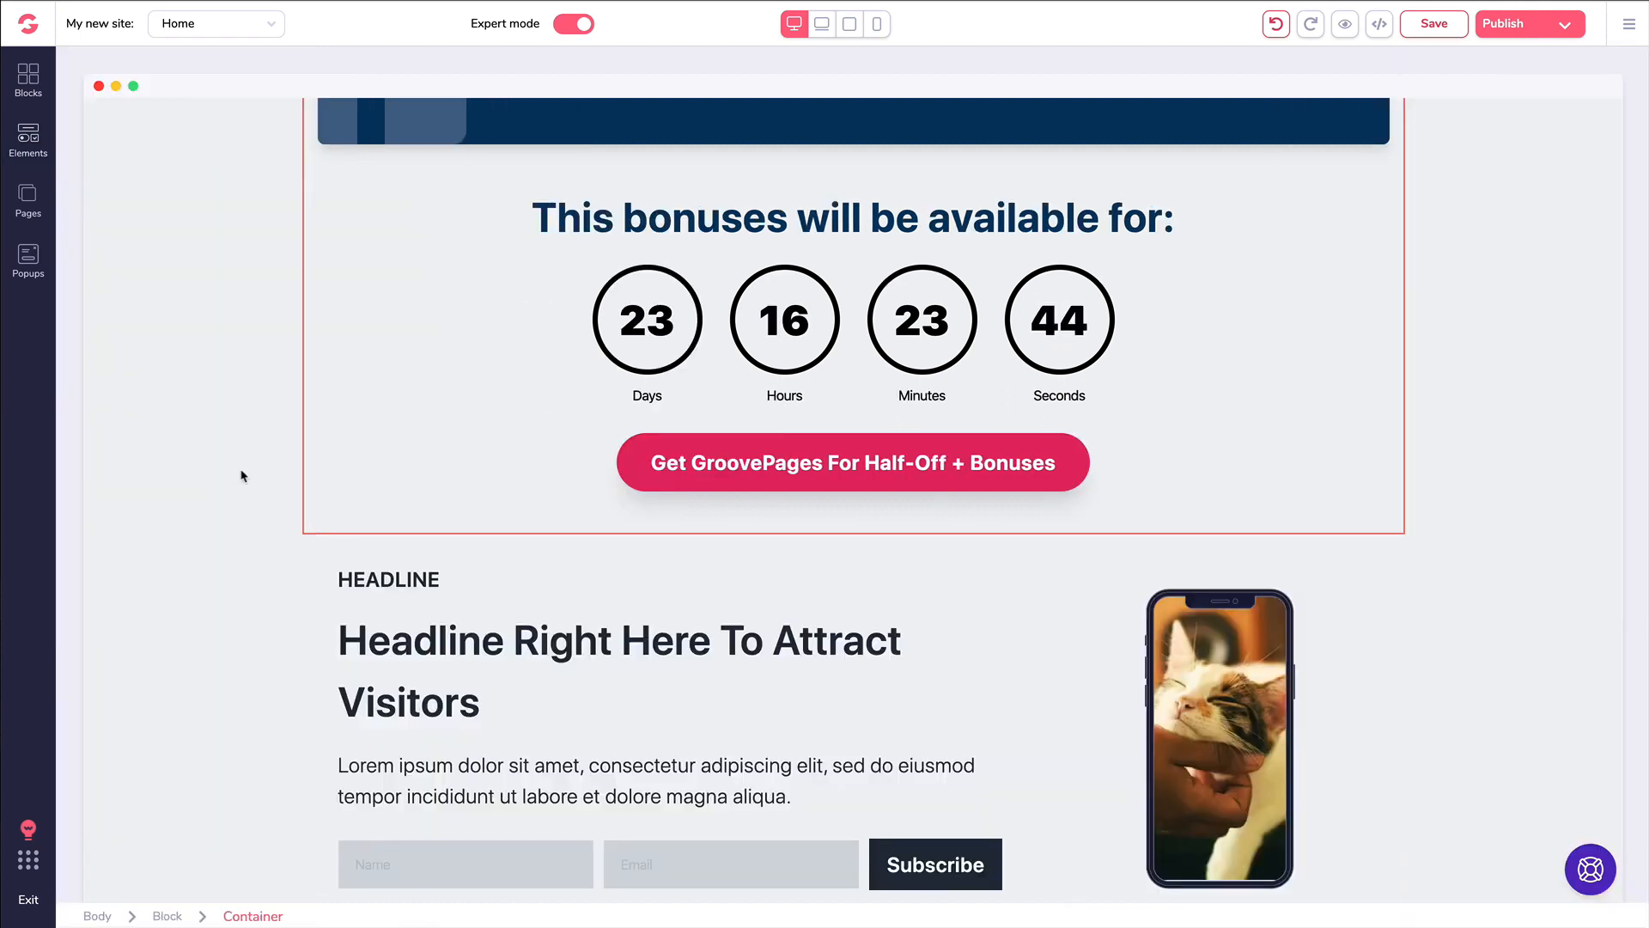
- Examine the functionality settings of the launch video near the page's start, including its Youtube Video ID and aspect ratio
{"action": "scroll", "coordinate": [242, 475], "scroll_direction": "up", "scroll_amount": 15}
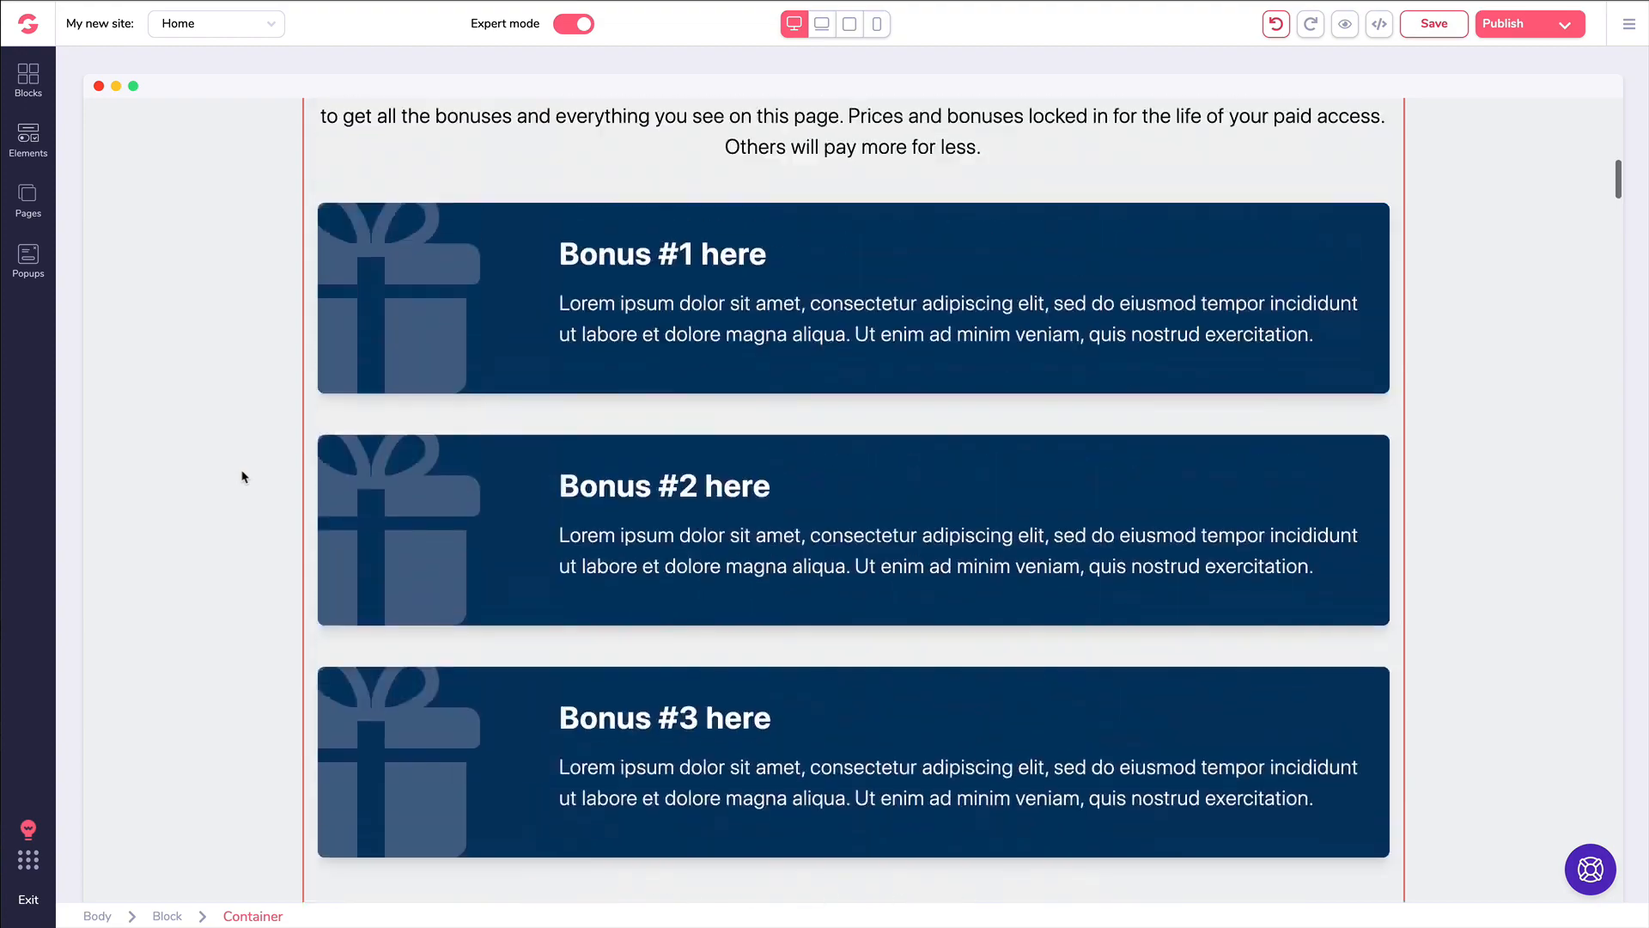
{"action": "scroll", "coordinate": [245, 477], "scroll_direction": "up", "scroll_amount": 1}
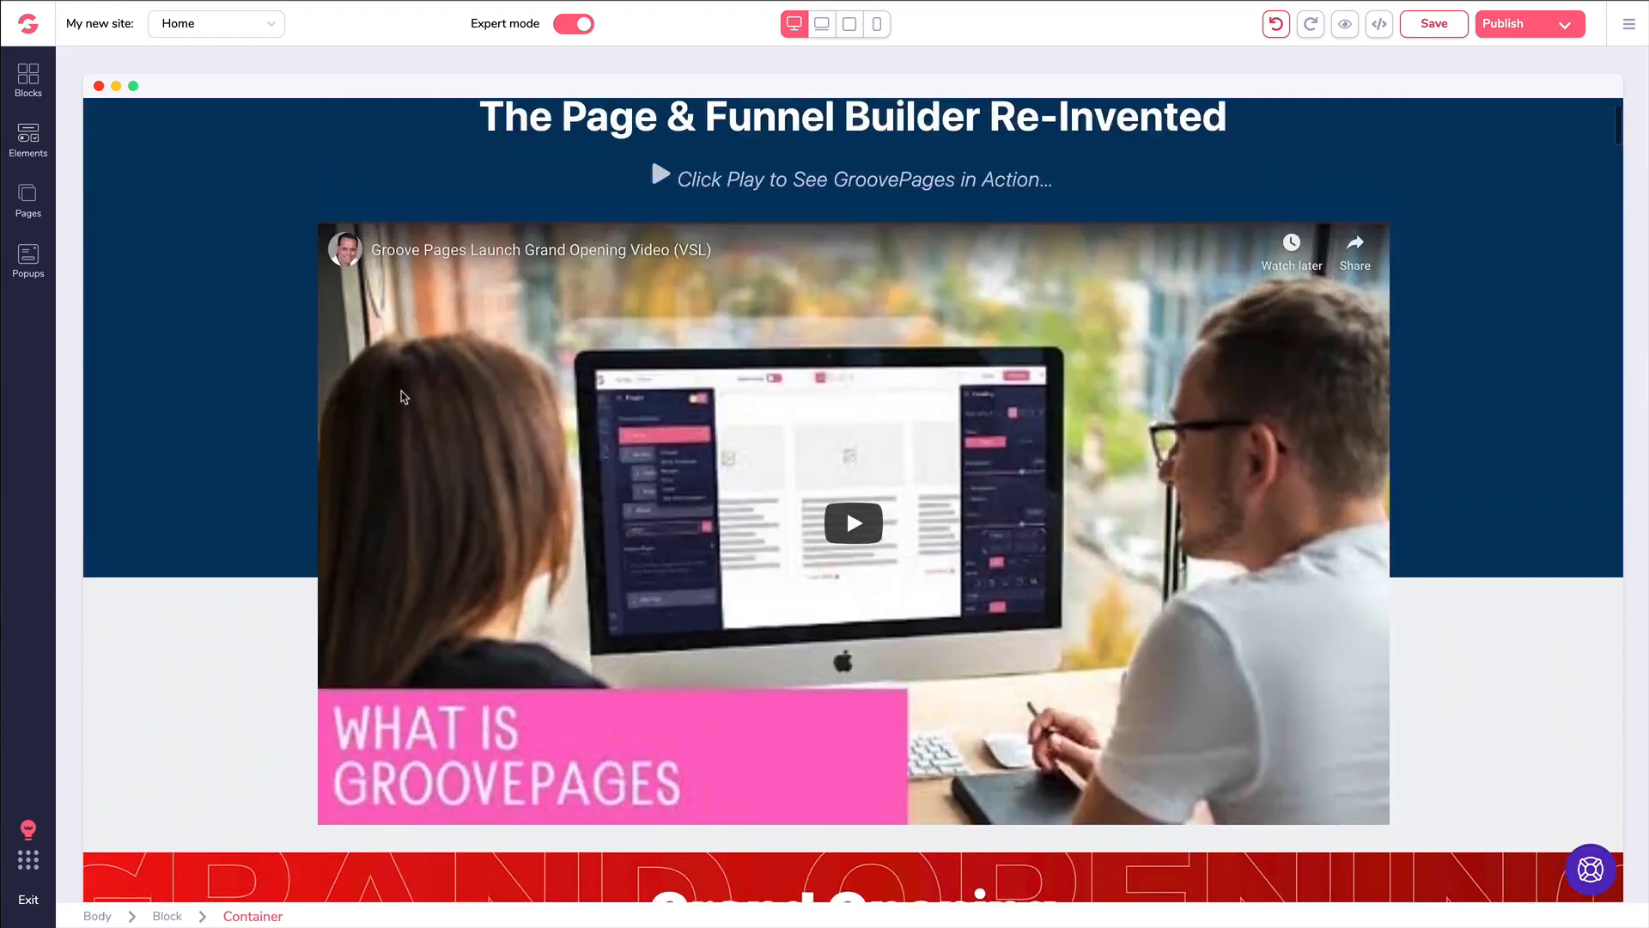
{"action": "left_click", "coordinate": [481, 304]}
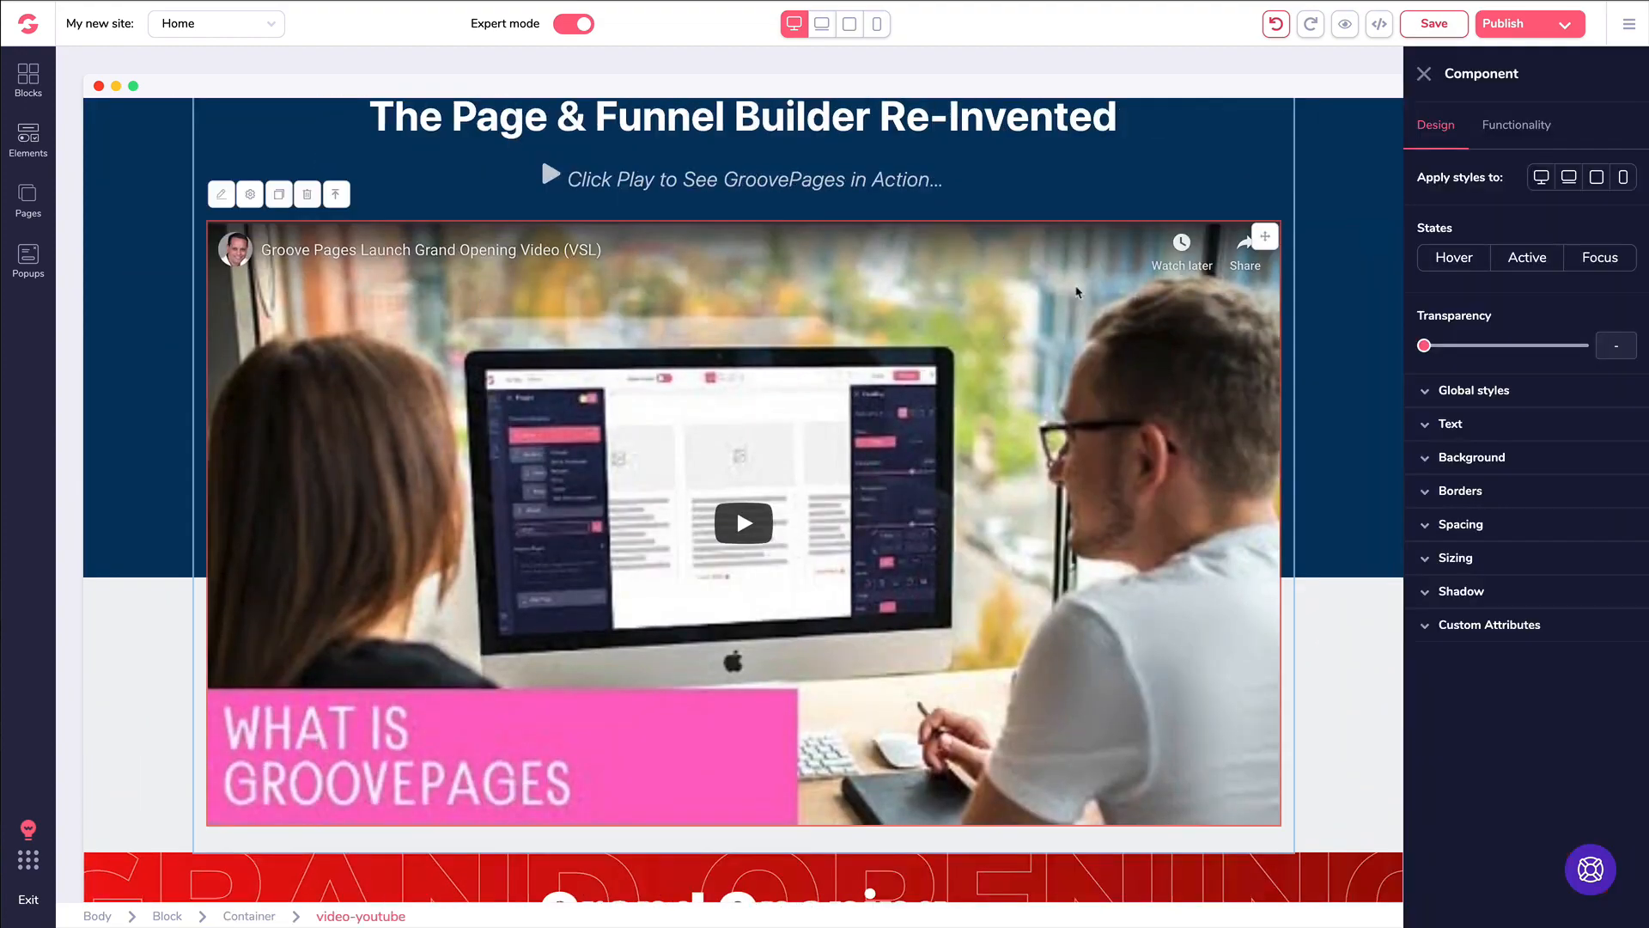
{"action": "left_click", "coordinate": [1528, 128]}
{"action": "left_click_drag", "start_coordinate": [1543, 213], "coordinate": [1406, 216]}
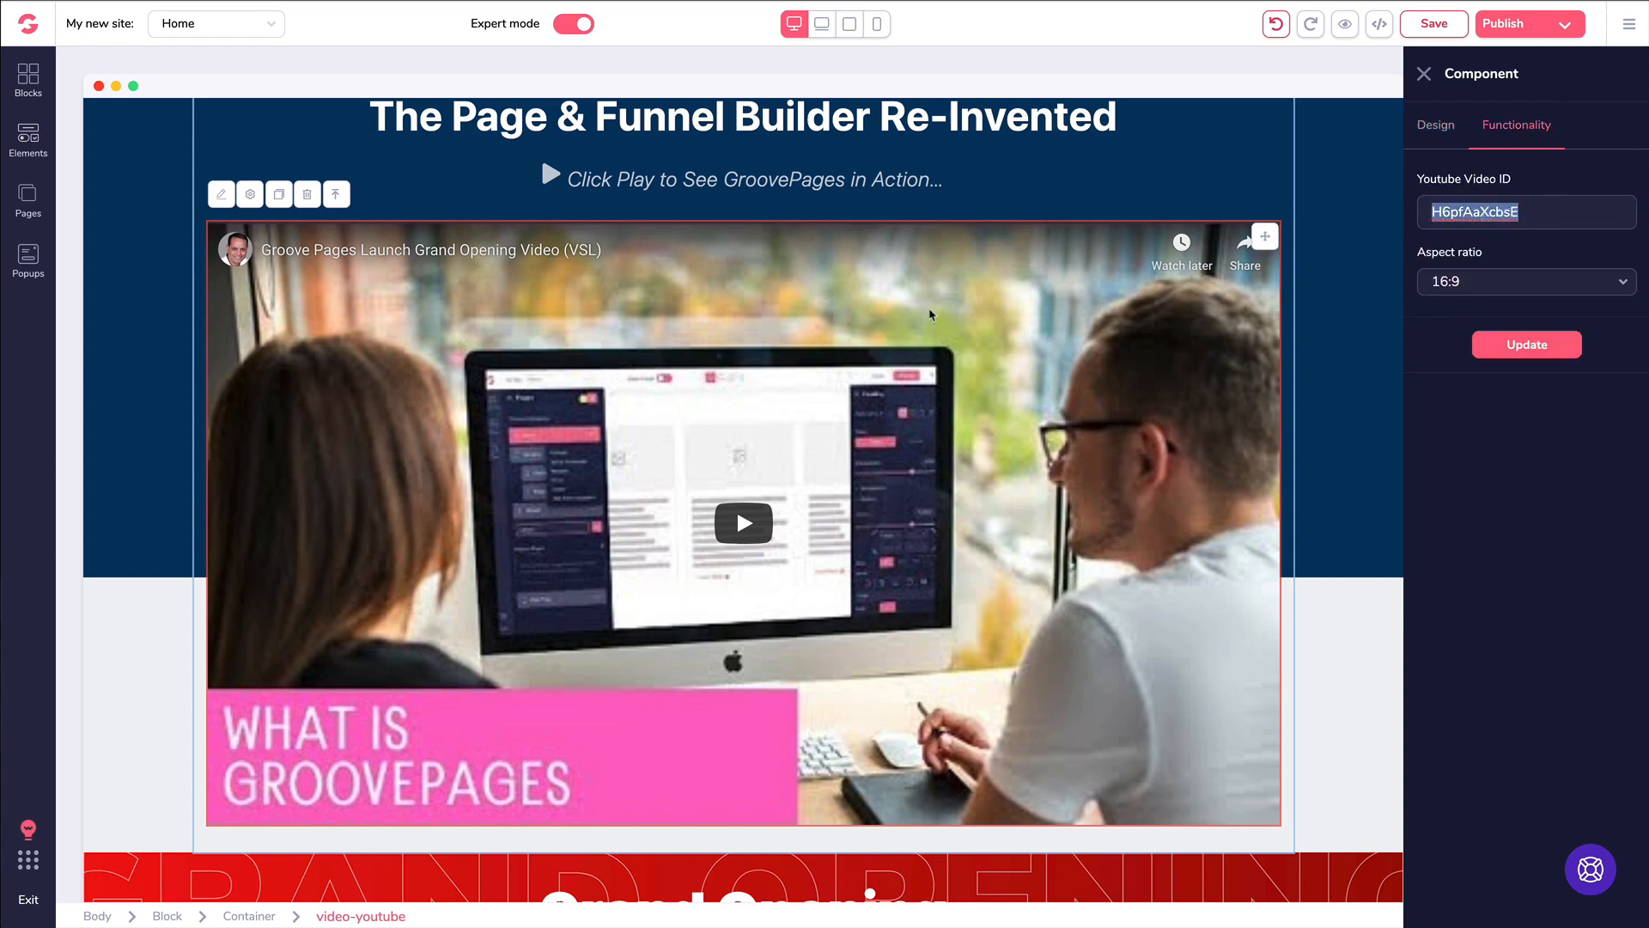
{"action": "left_click", "coordinate": [1505, 128]}
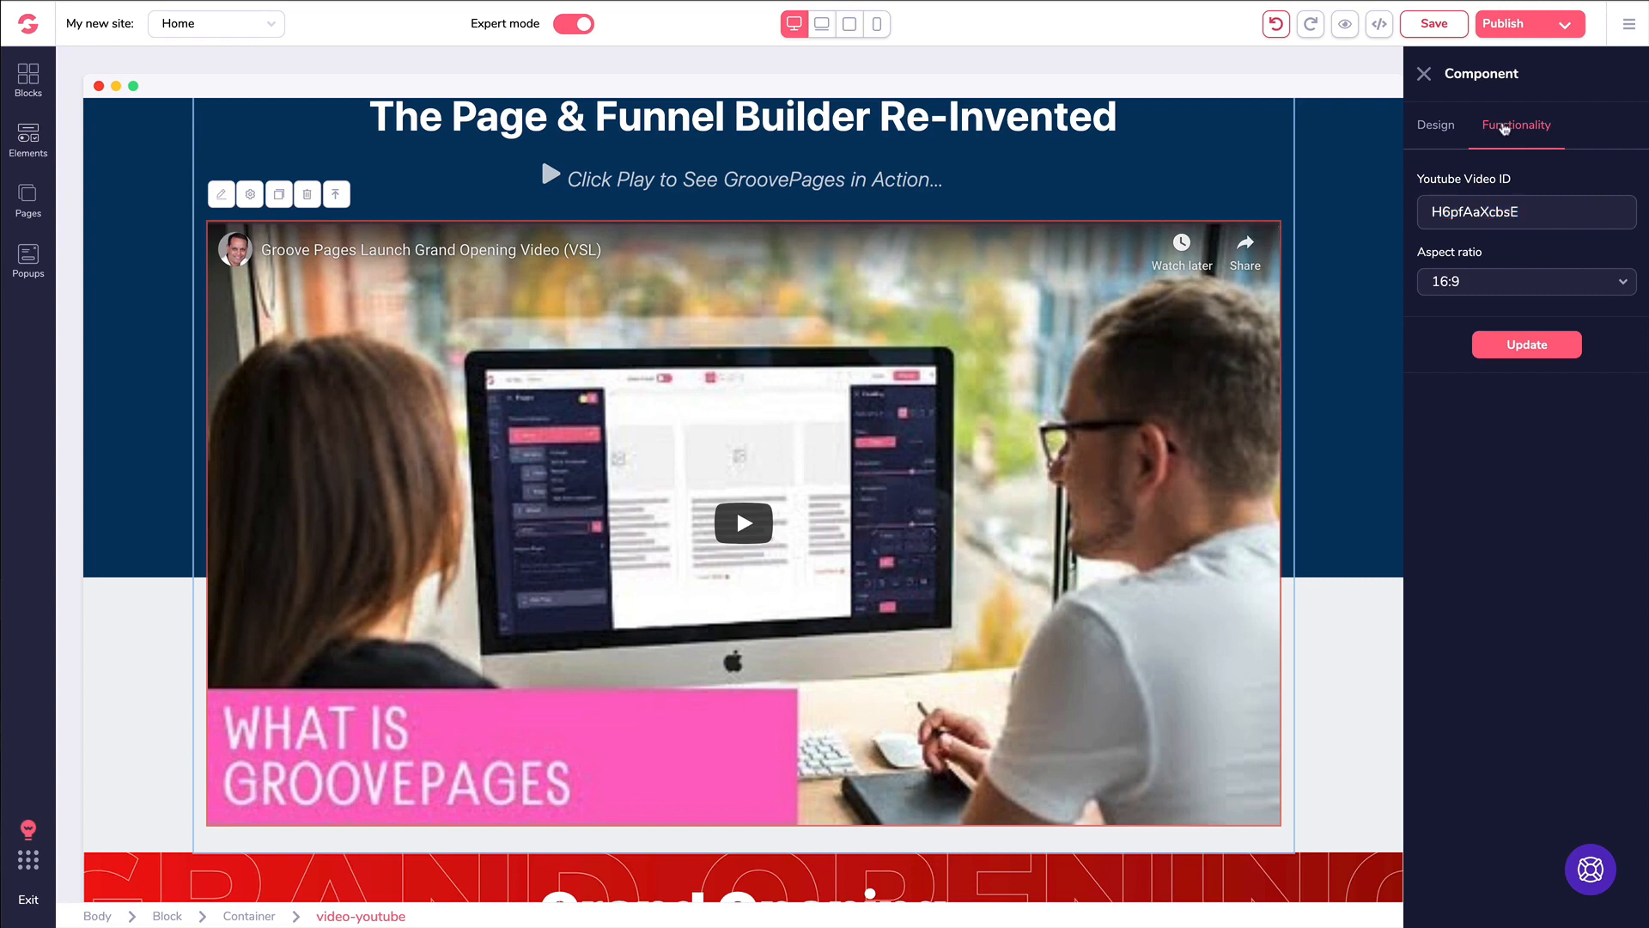
{"action": "scroll", "coordinate": [1244, 323], "scroll_direction": "up", "scroll_amount": 2}
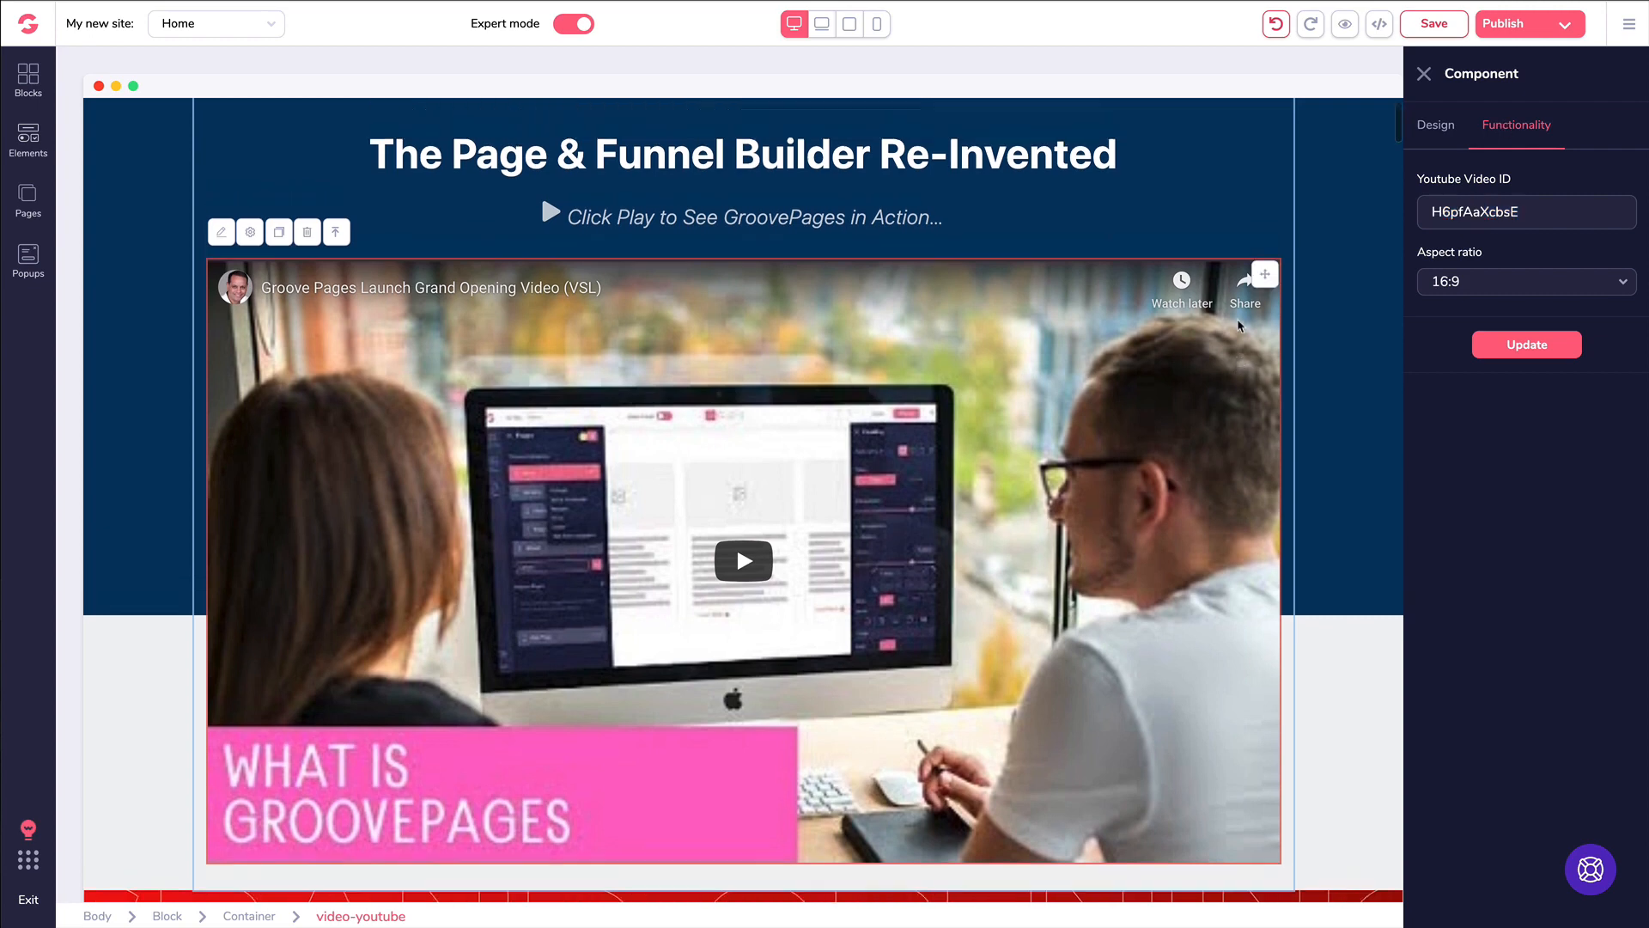
{"action": "scroll", "coordinate": [1242, 325], "scroll_direction": "down", "scroll_amount": 2}
{"action": "scroll", "coordinate": [1242, 323], "scroll_direction": "up", "scroll_amount": 1}
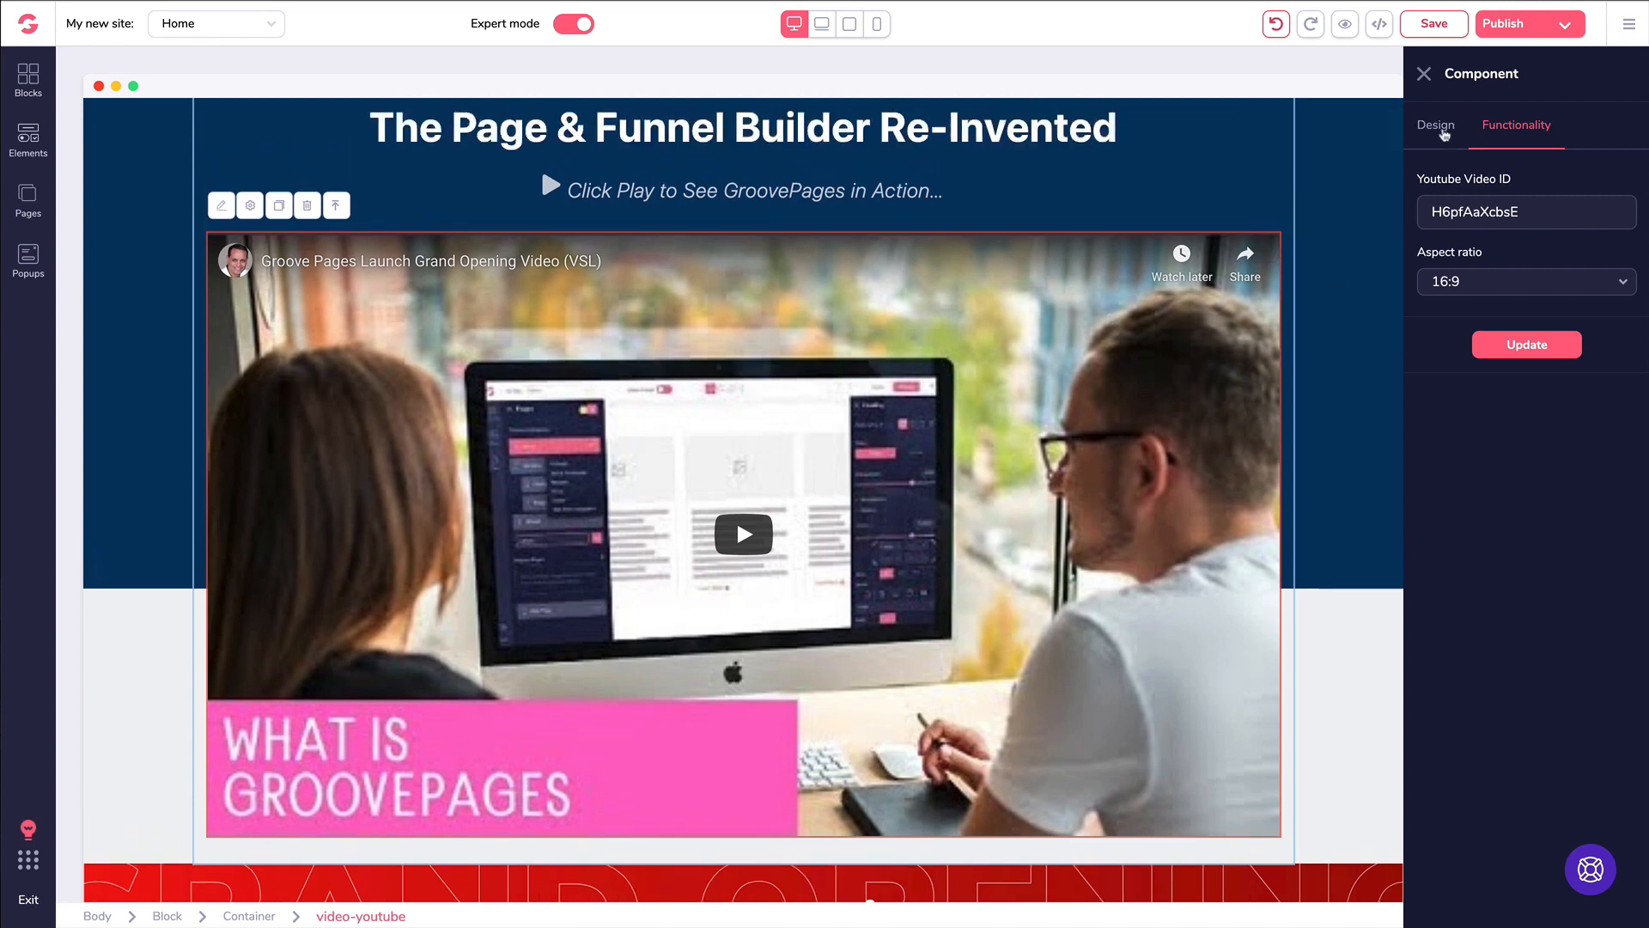
- Set the launch video's width to Relative to parent at 3/4
{"action": "left_click", "coordinate": [1445, 129]}
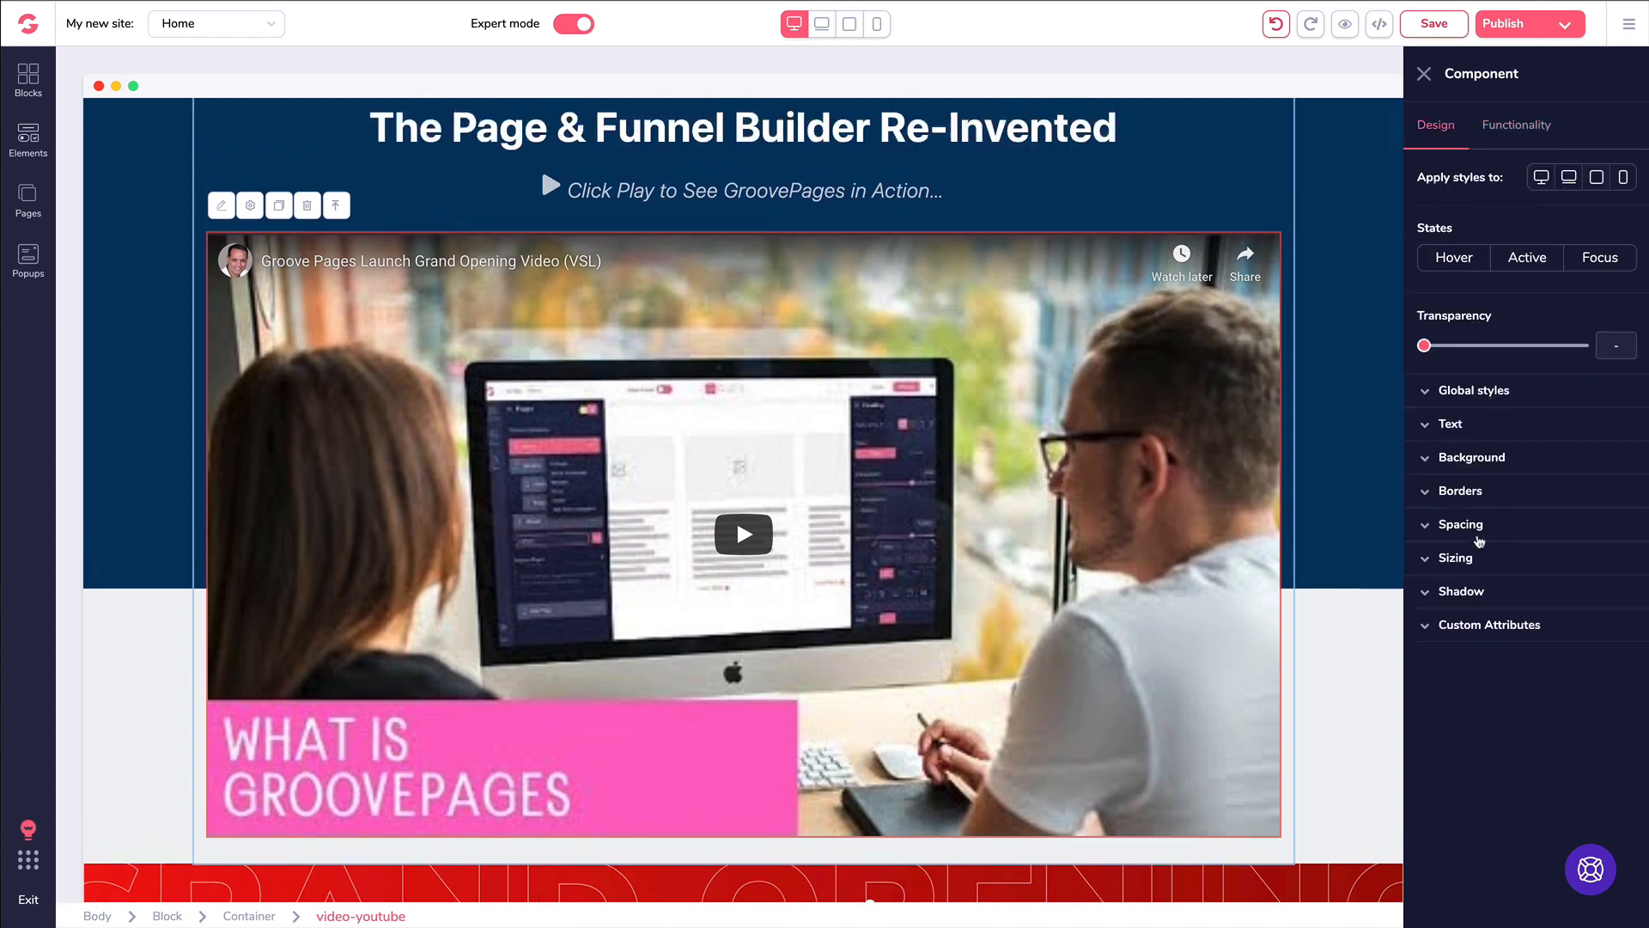
{"action": "left_click", "coordinate": [1455, 559]}
{"action": "left_click", "coordinate": [1471, 618]}
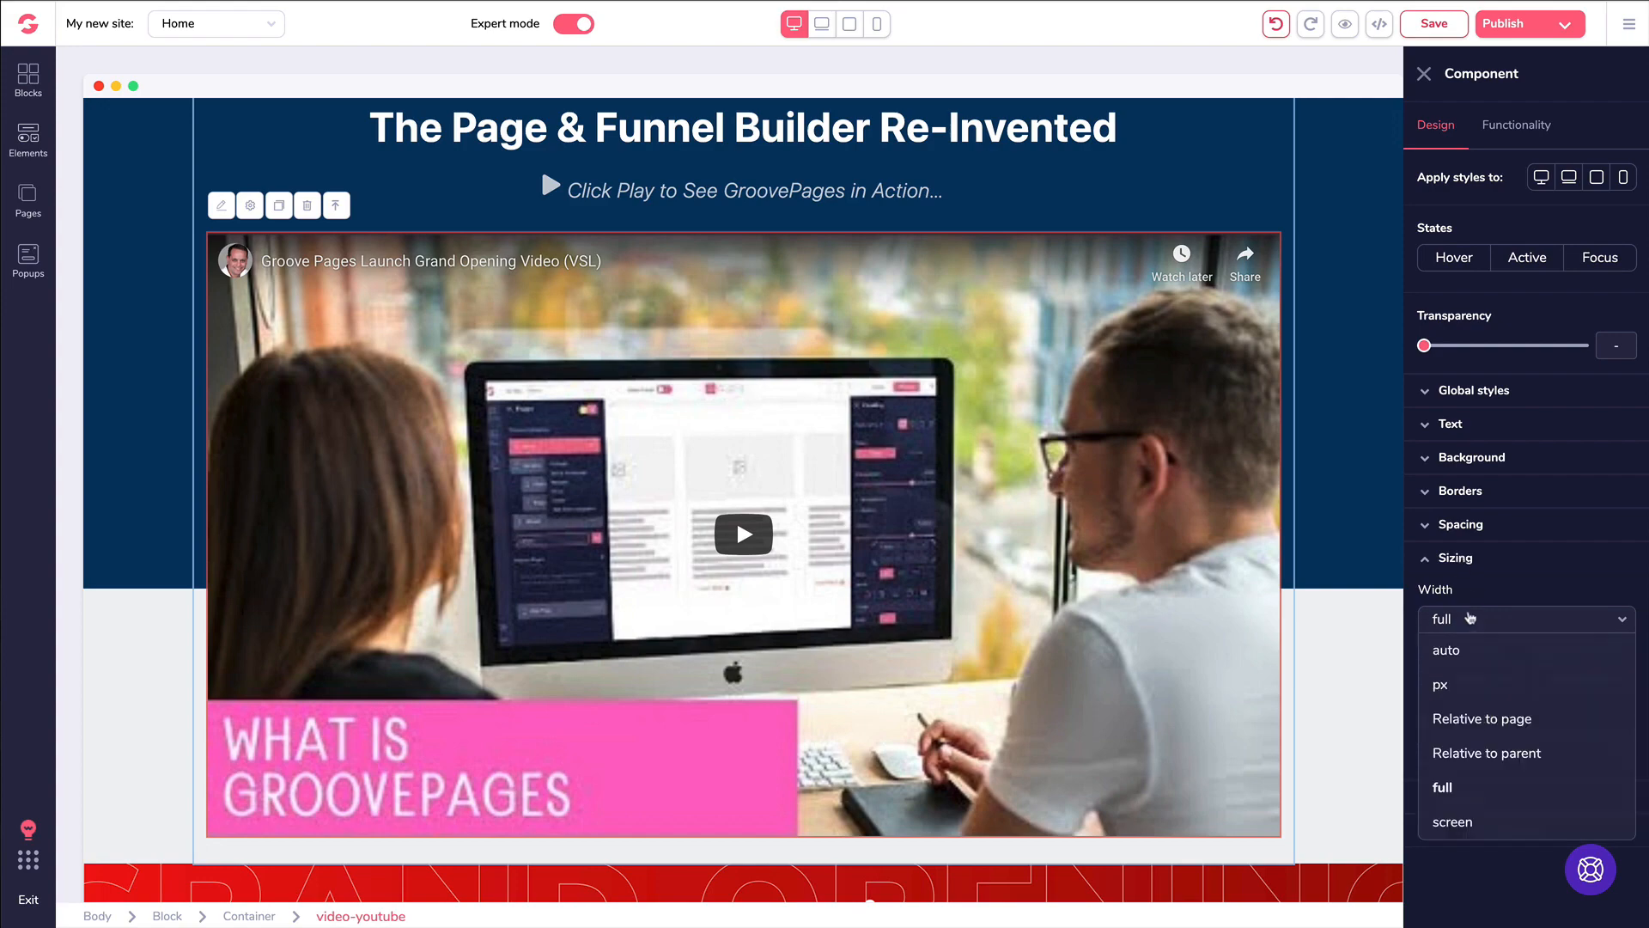
{"action": "left_click", "coordinate": [1477, 752]}
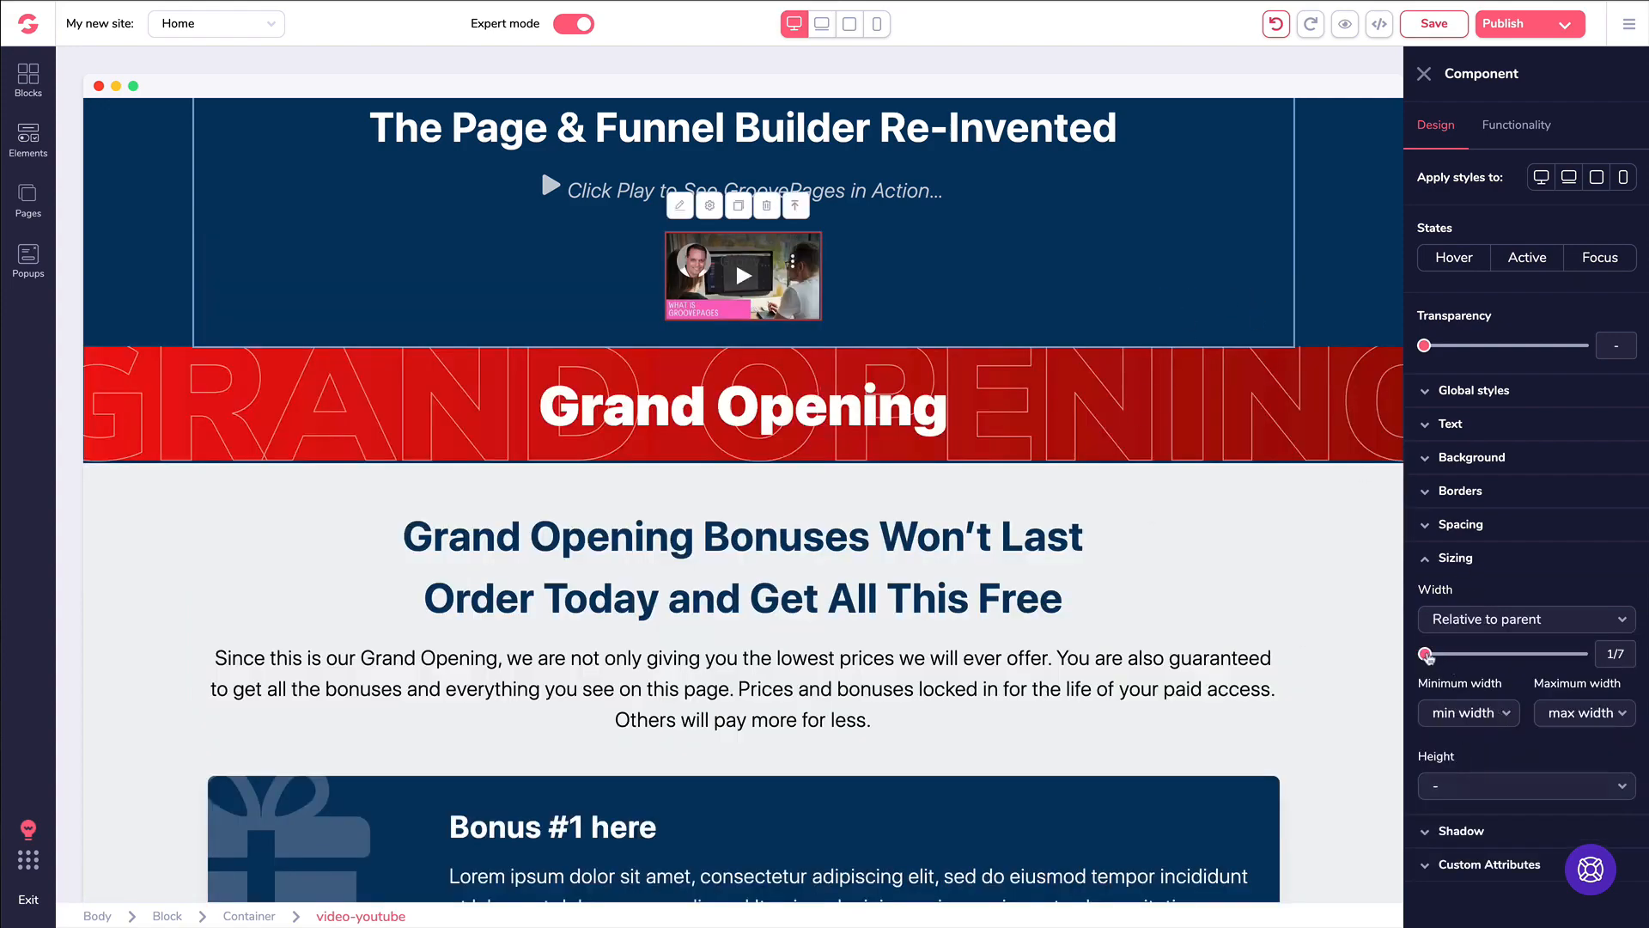
{"action": "left_click_drag", "start_coordinate": [1426, 655], "coordinate": [1543, 655]}
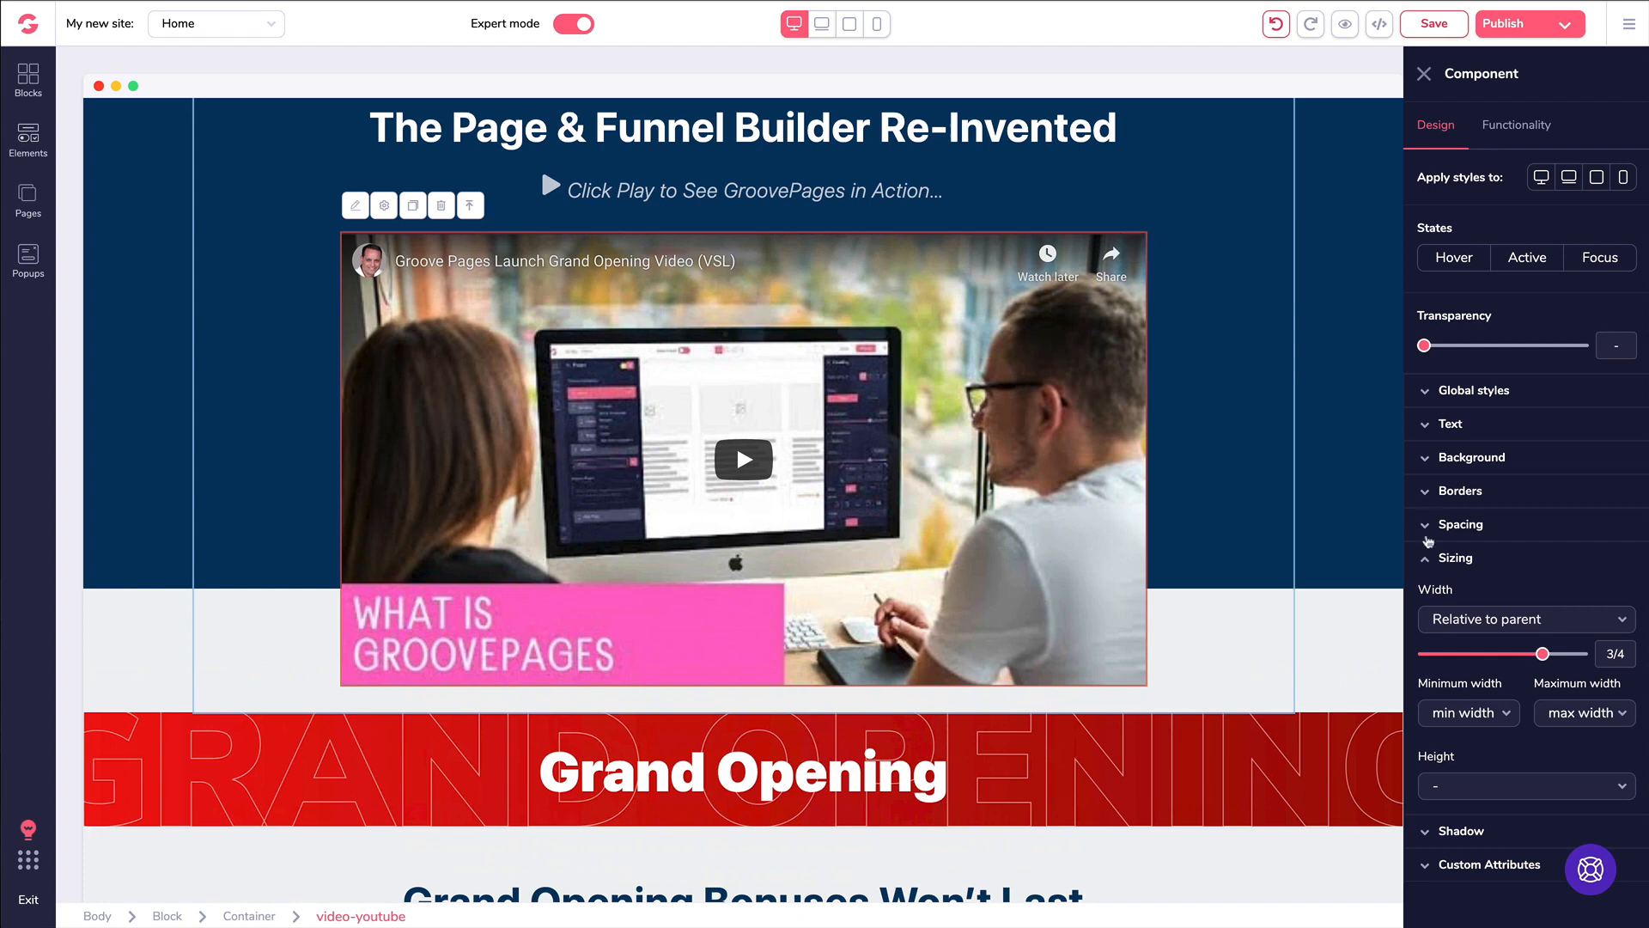
{"action": "left_click", "coordinate": [1425, 559]}
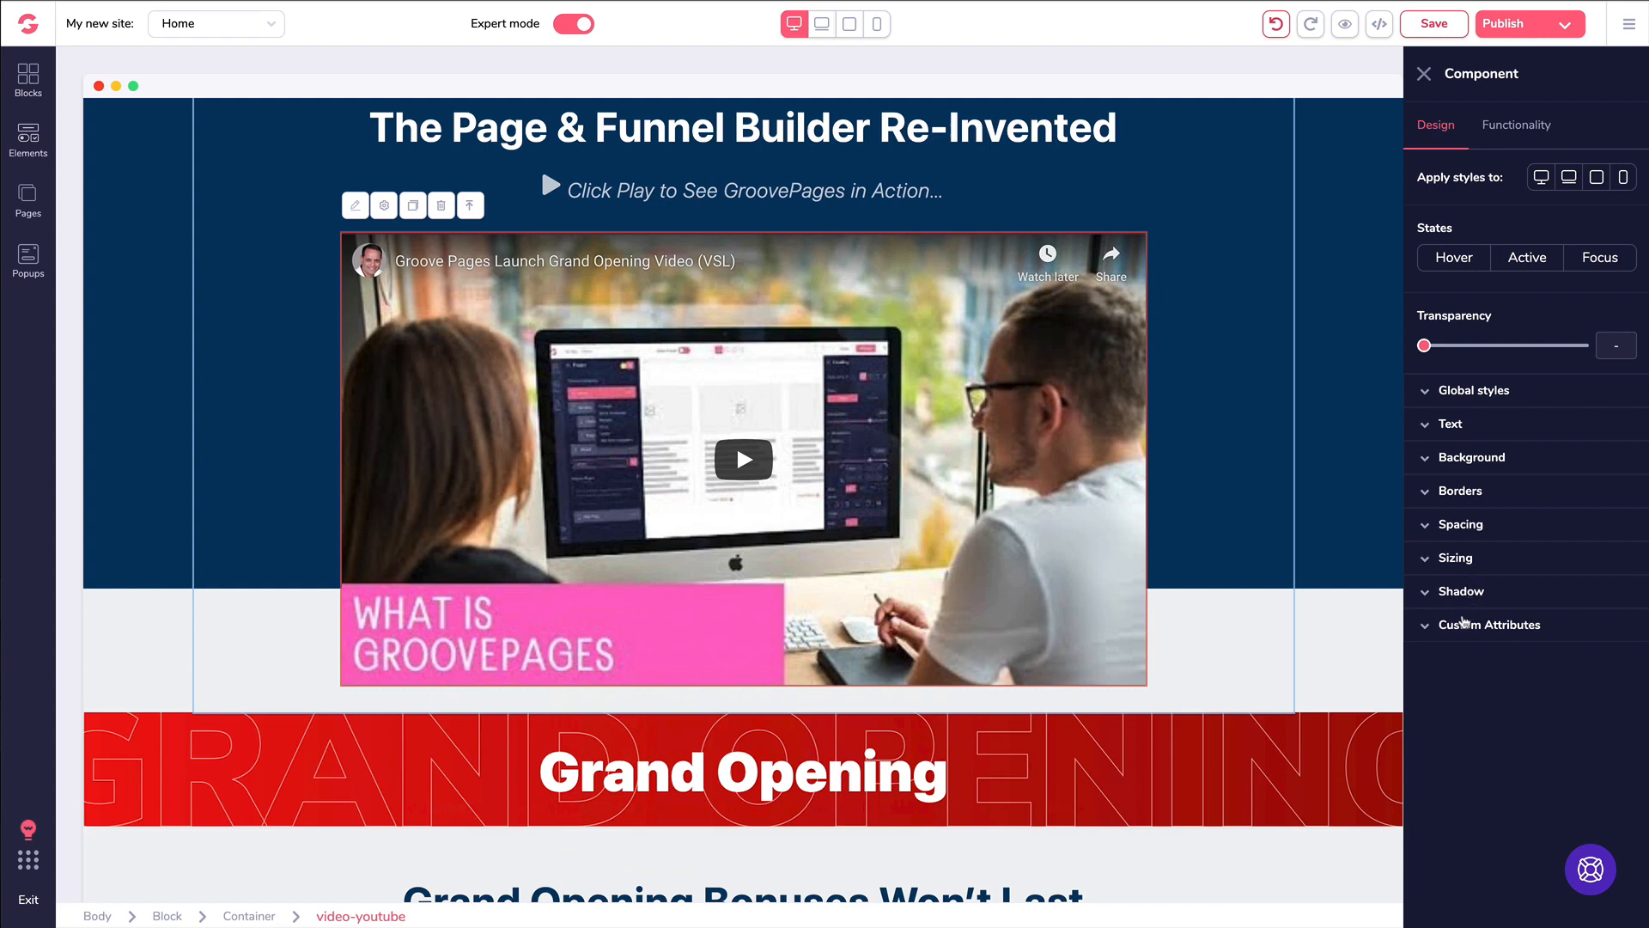
- Examine the video's Custom Attributes and the available Display options without changing them, and close its settings
{"action": "left_click", "coordinate": [1459, 628]}
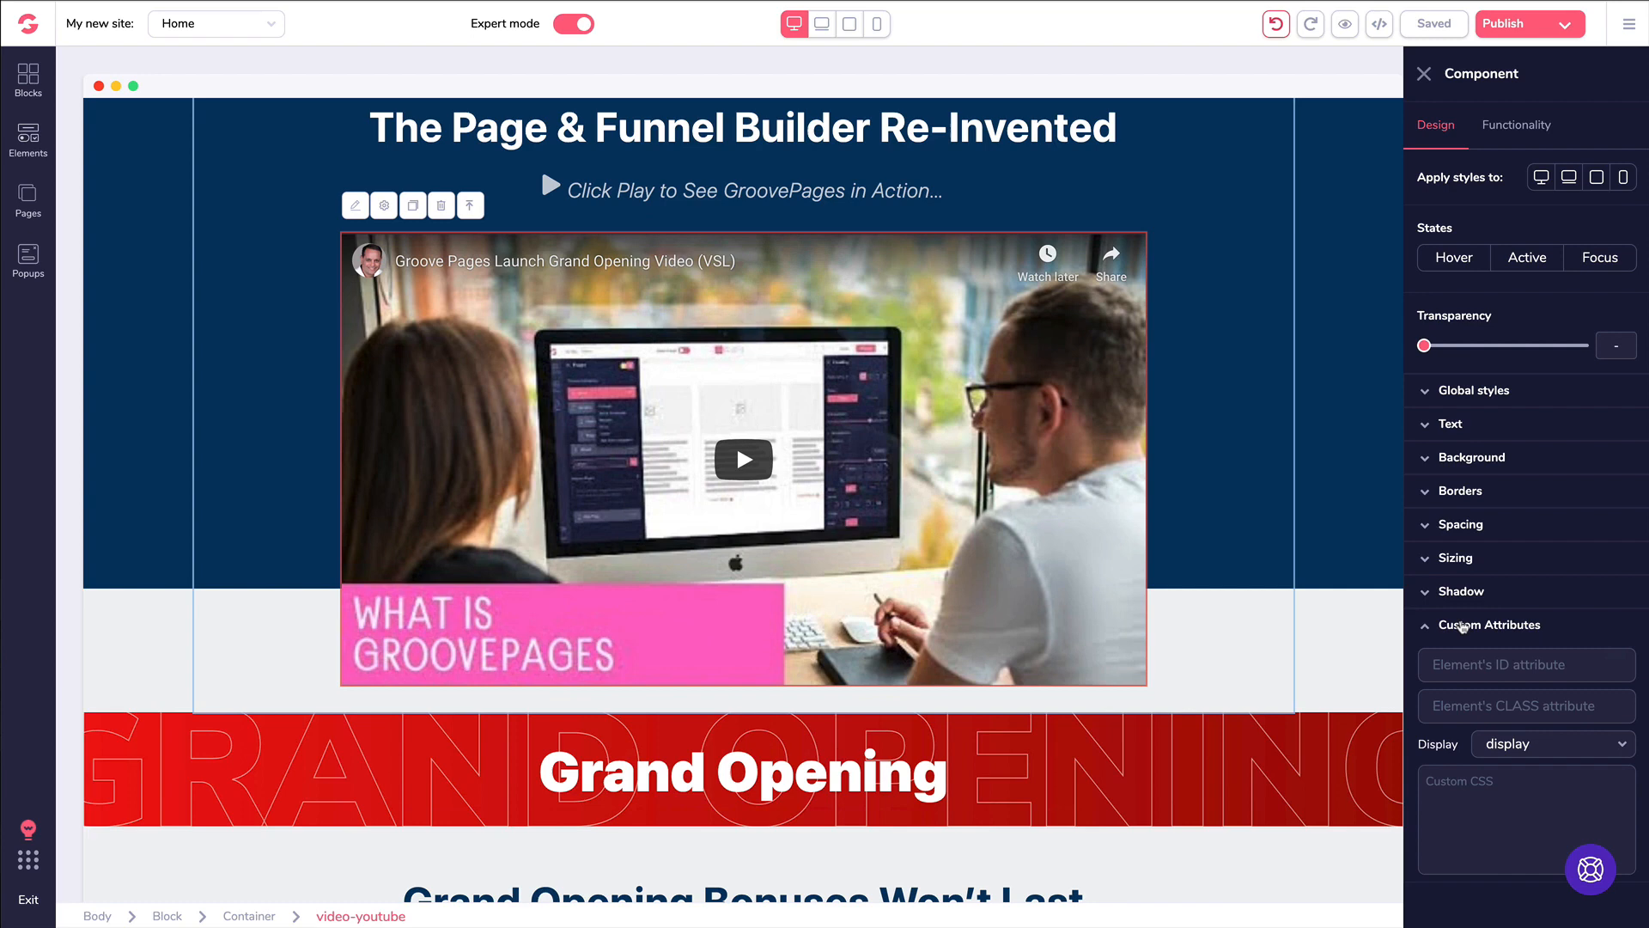
{"action": "left_click", "coordinate": [1497, 744]}
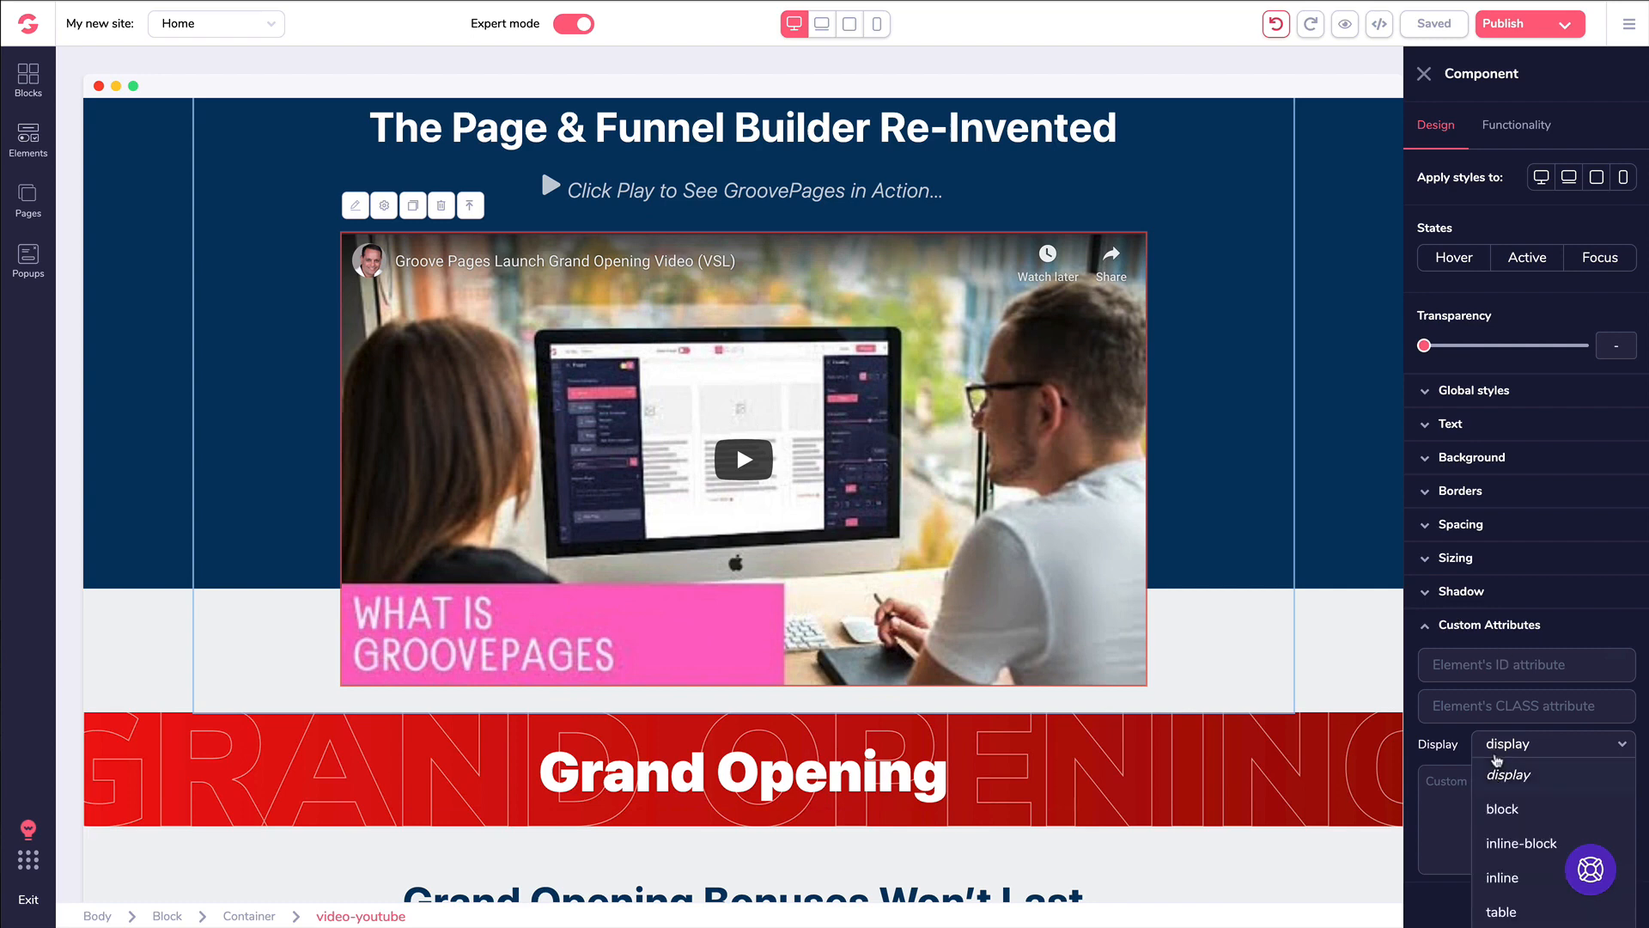
{"action": "scroll", "coordinate": [1496, 744], "scroll_direction": "down", "scroll_amount": 2}
{"action": "scroll", "coordinate": [1497, 744], "scroll_direction": "down", "scroll_amount": 2}
{"action": "scroll", "coordinate": [1495, 742], "scroll_direction": "up", "scroll_amount": 3}
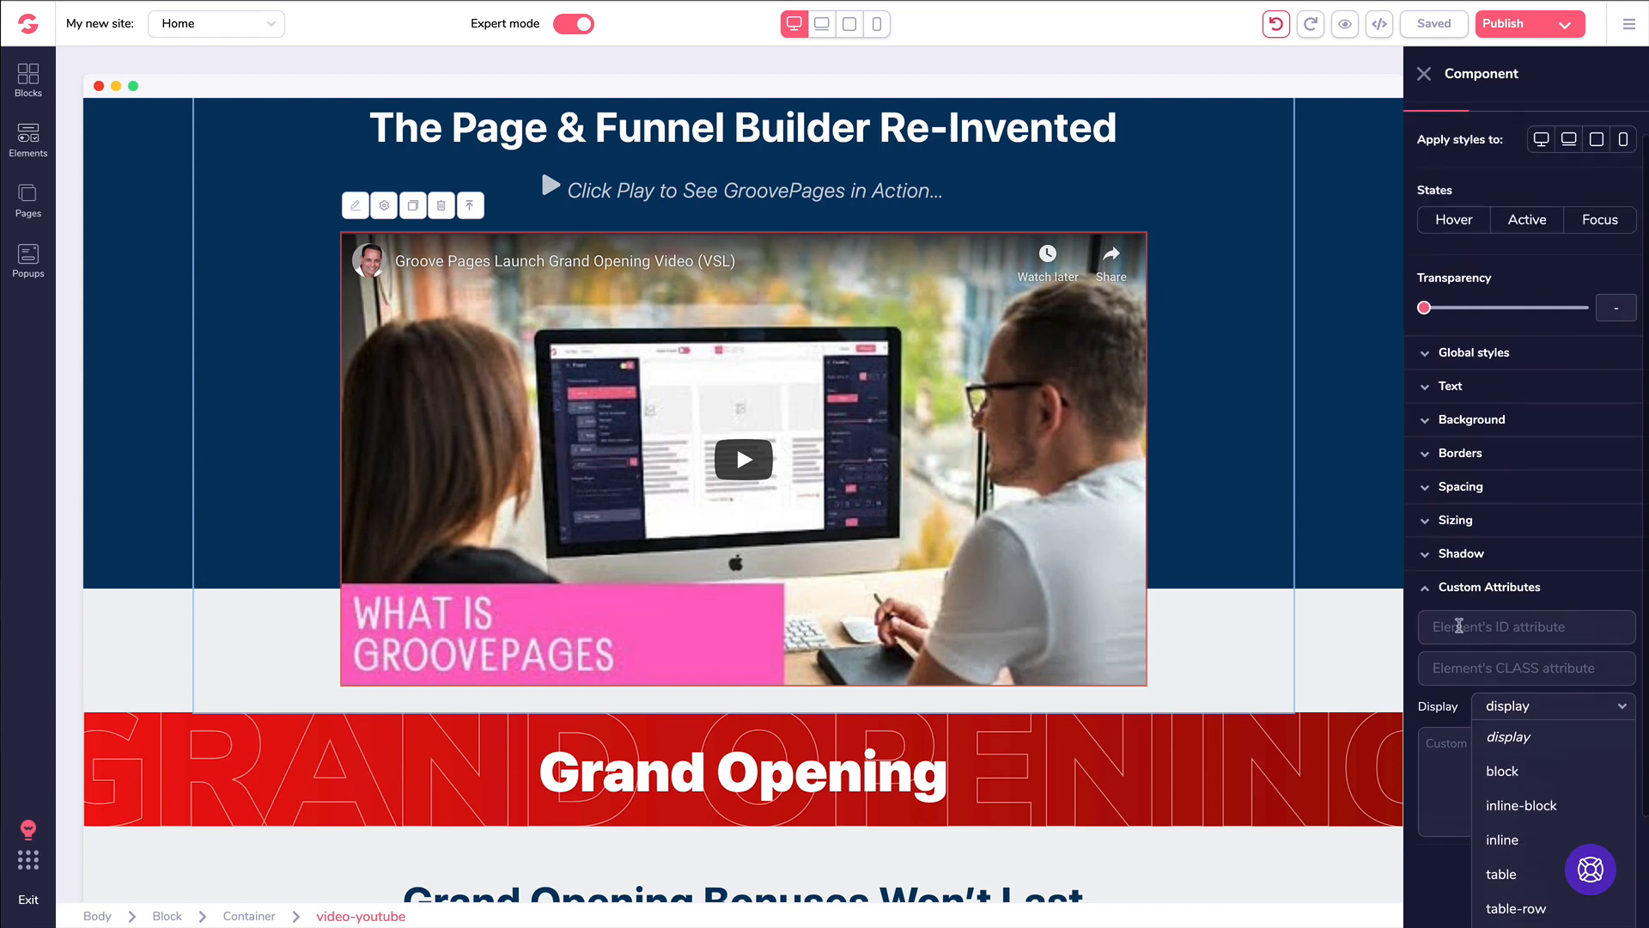
{"action": "left_click", "coordinate": [1458, 628]}
{"action": "scroll", "coordinate": [1459, 629], "scroll_direction": "up", "scroll_amount": 1}
{"action": "left_click", "coordinate": [1429, 628]}
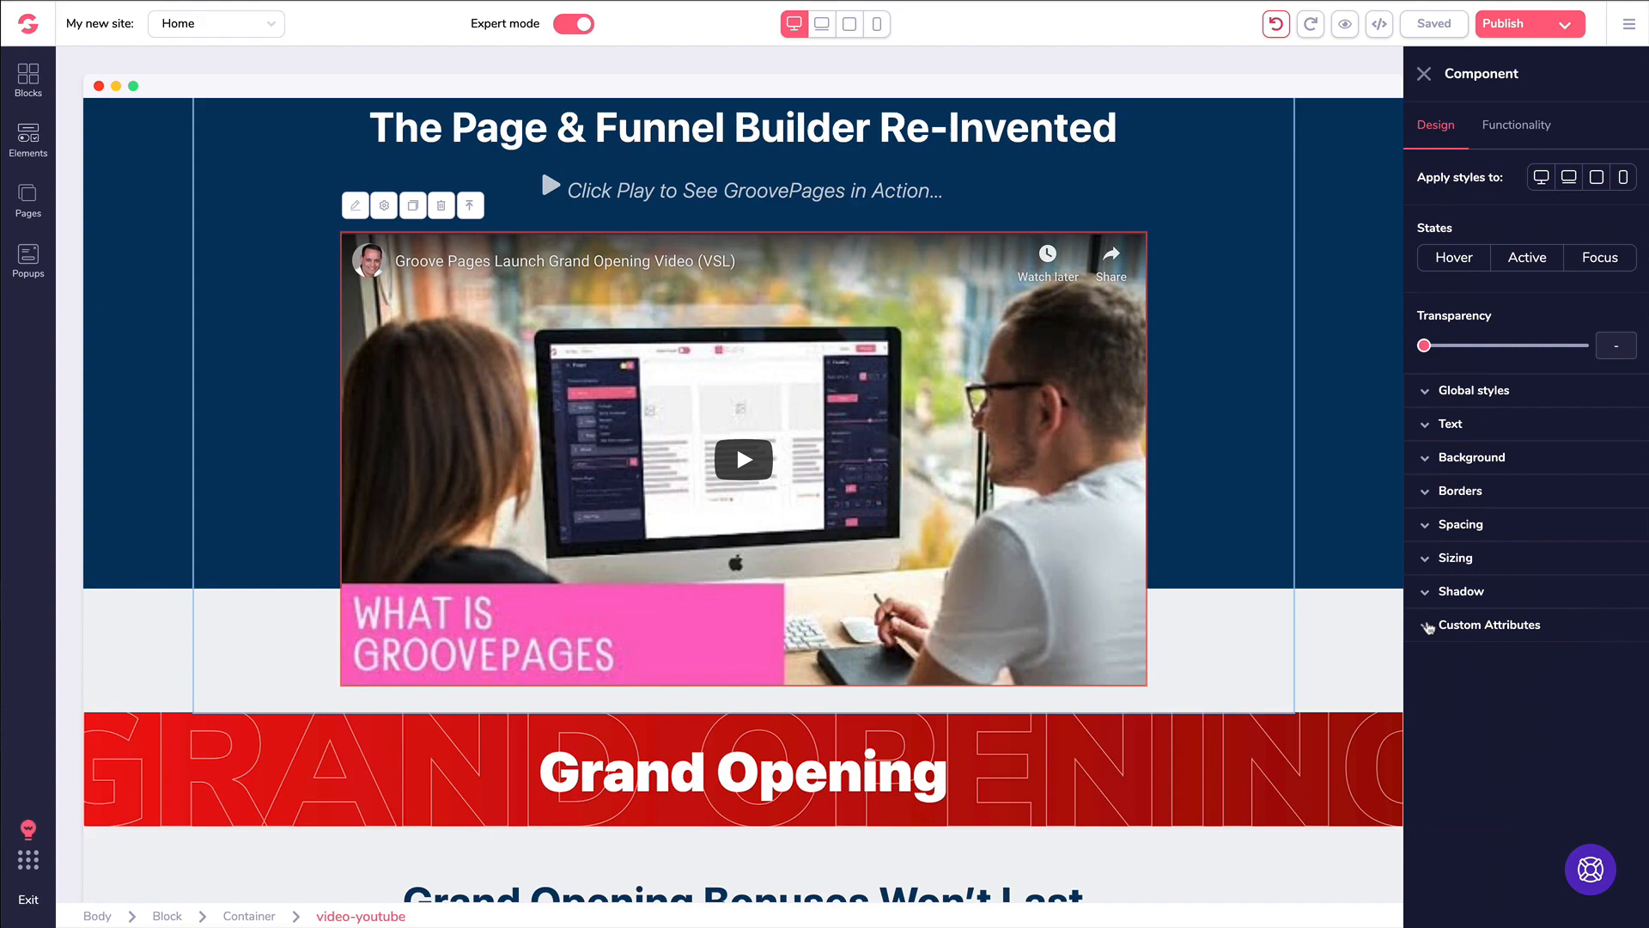
{"action": "left_click", "coordinate": [1425, 73]}
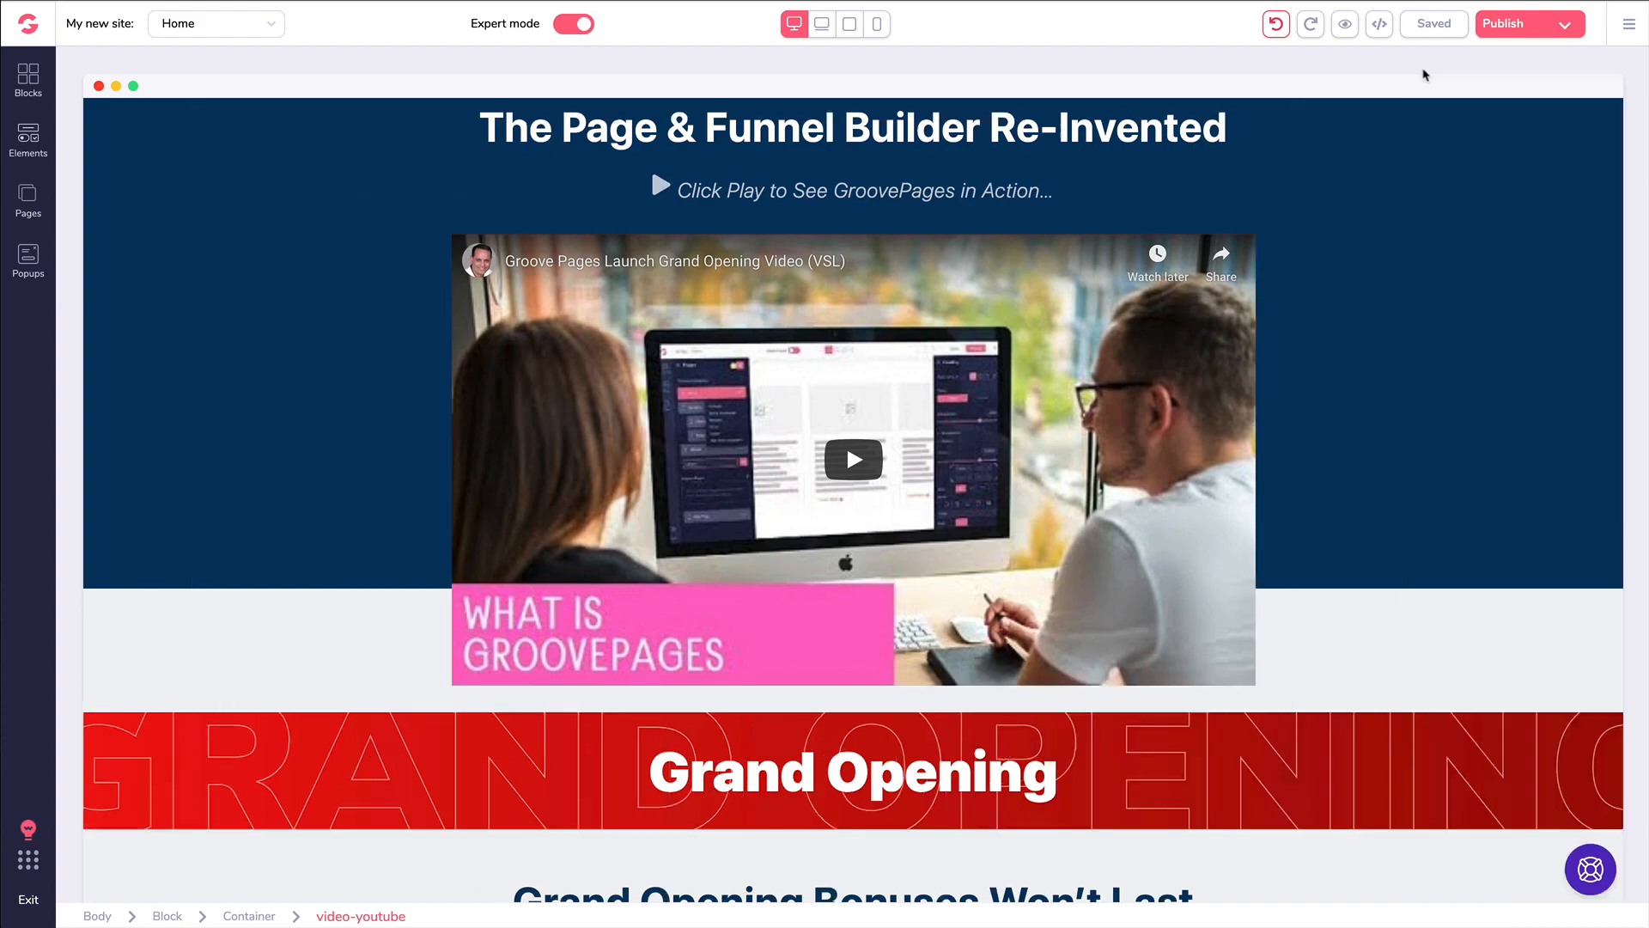
- Add a Collapse element above Question #1 in the Frequently Asked Questions section and delete it again
{"action": "scroll", "coordinate": [938, 269], "scroll_direction": "down", "scroll_amount": 5}
{"action": "scroll", "coordinate": [939, 269], "scroll_direction": "down", "scroll_amount": 20}
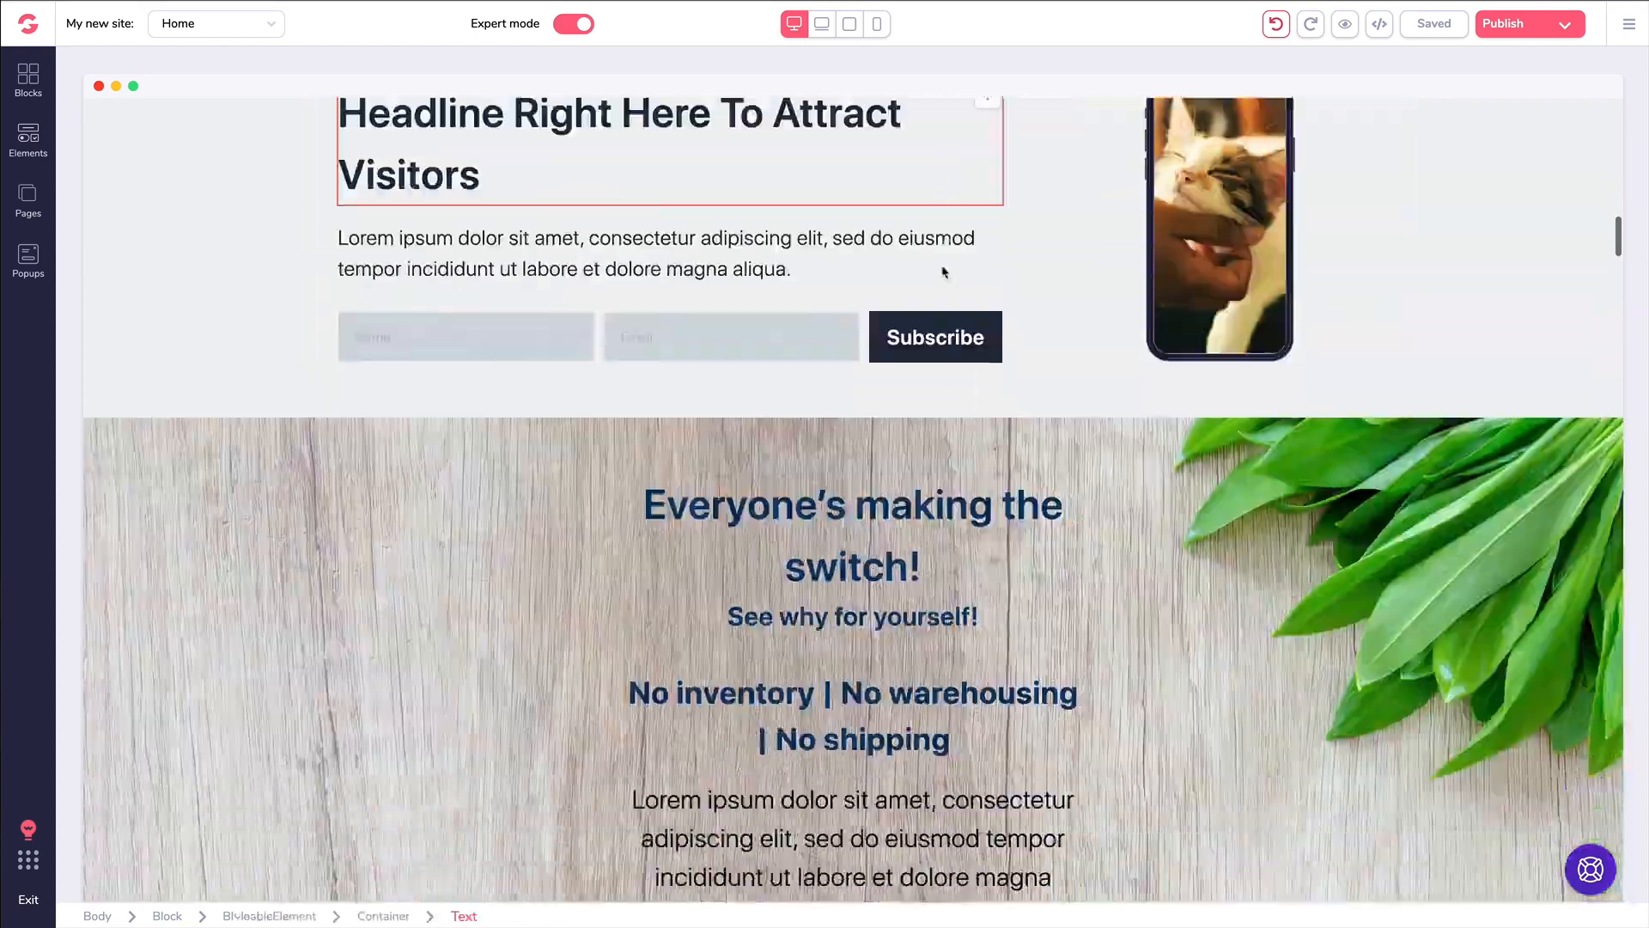
{"action": "scroll", "coordinate": [926, 293], "scroll_direction": "down", "scroll_amount": 20}
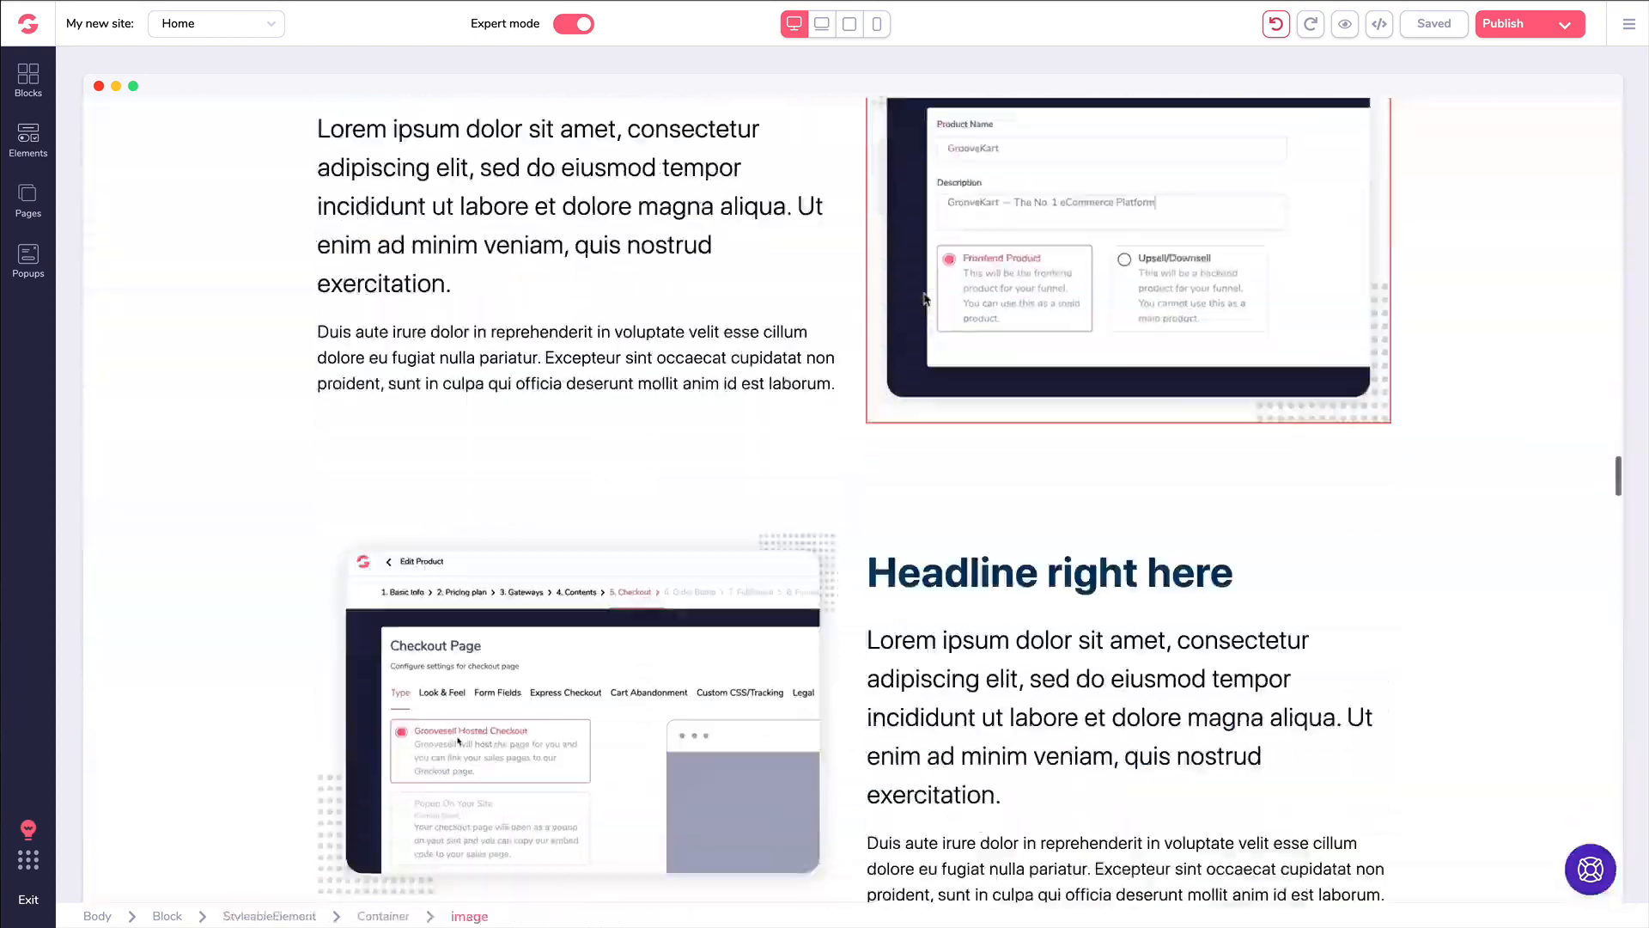
{"action": "scroll", "coordinate": [926, 303], "scroll_direction": "down", "scroll_amount": 20}
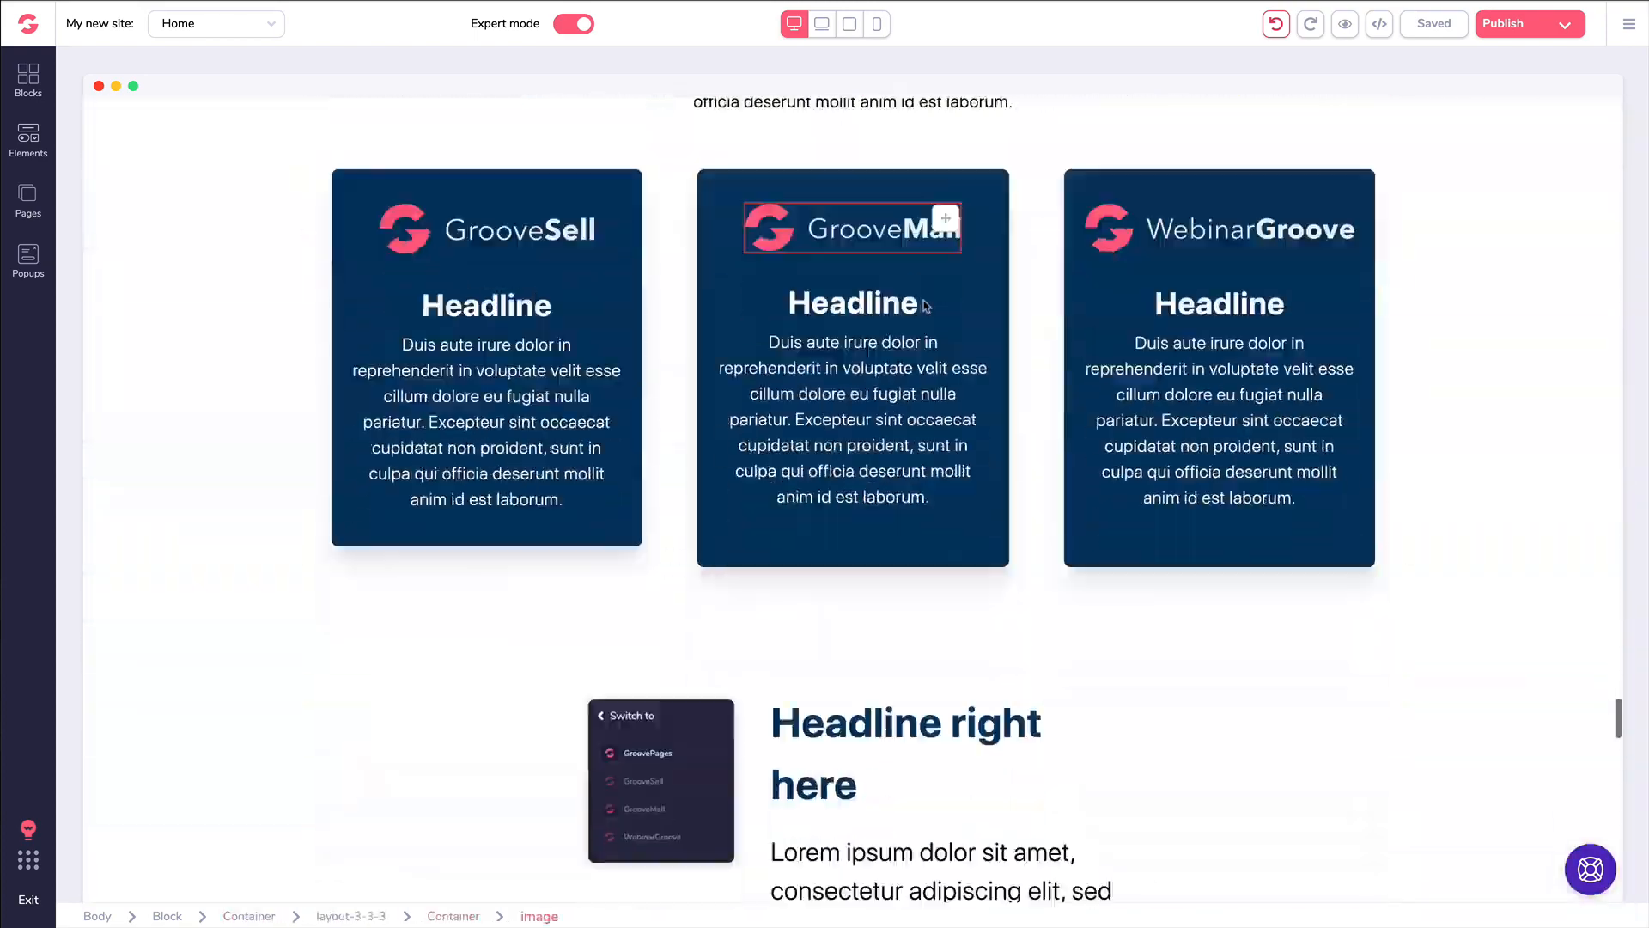
{"action": "scroll", "coordinate": [924, 305], "scroll_direction": "down", "scroll_amount": 6}
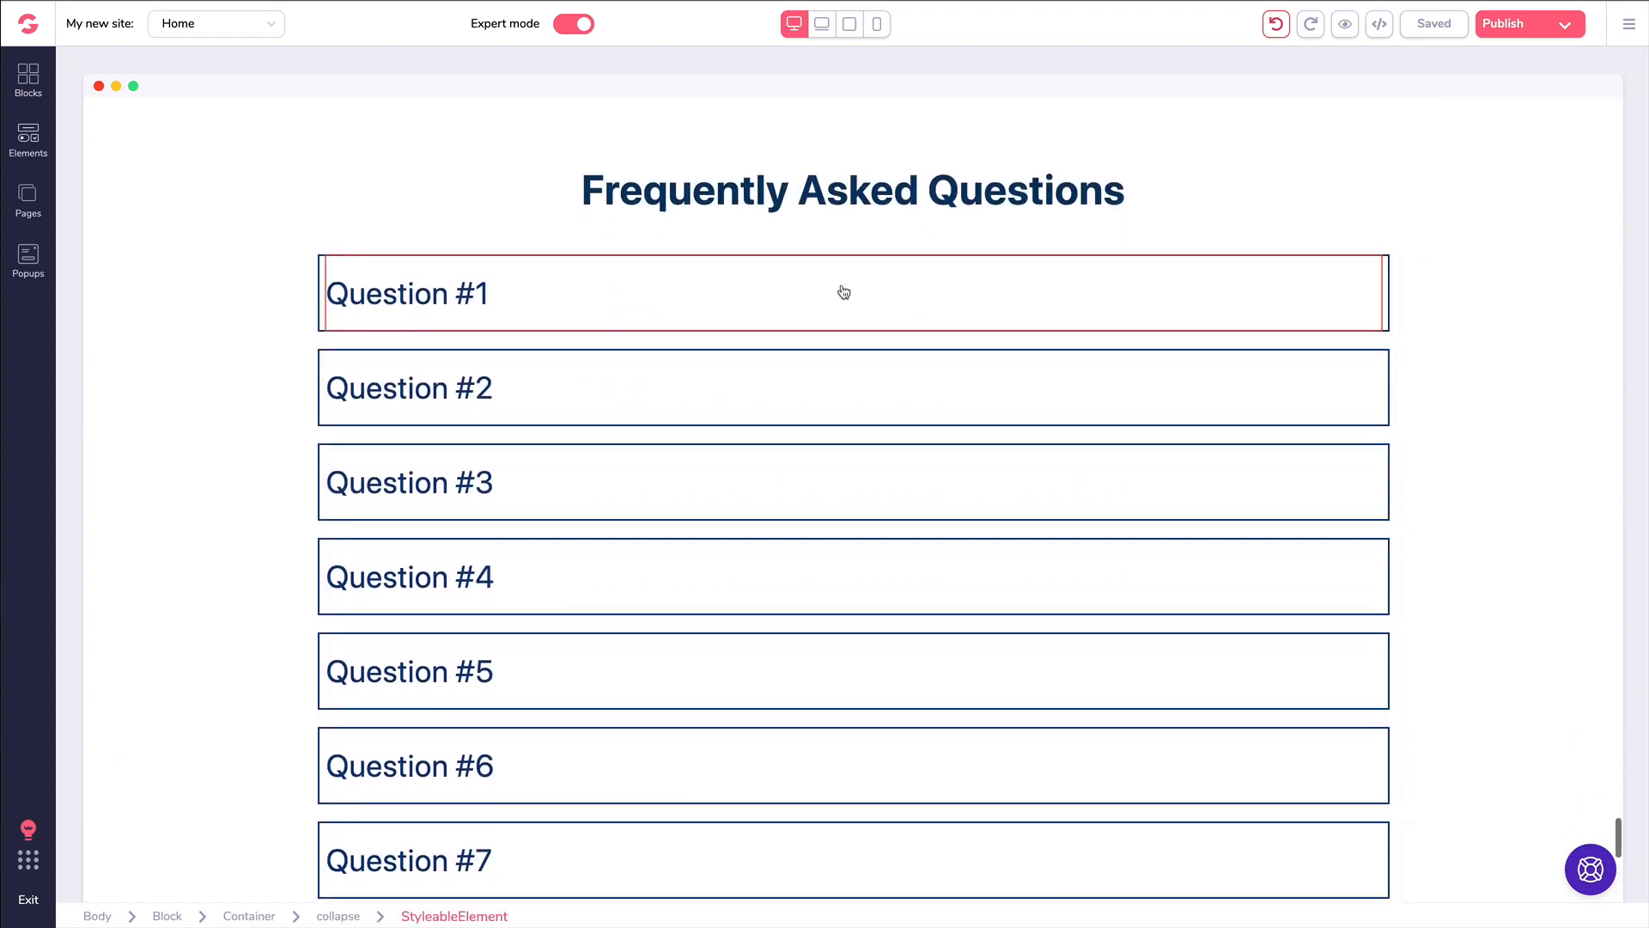
{"action": "left_click", "coordinate": [48, 149]}
{"action": "scroll", "coordinate": [200, 246], "scroll_direction": "down", "scroll_amount": 1}
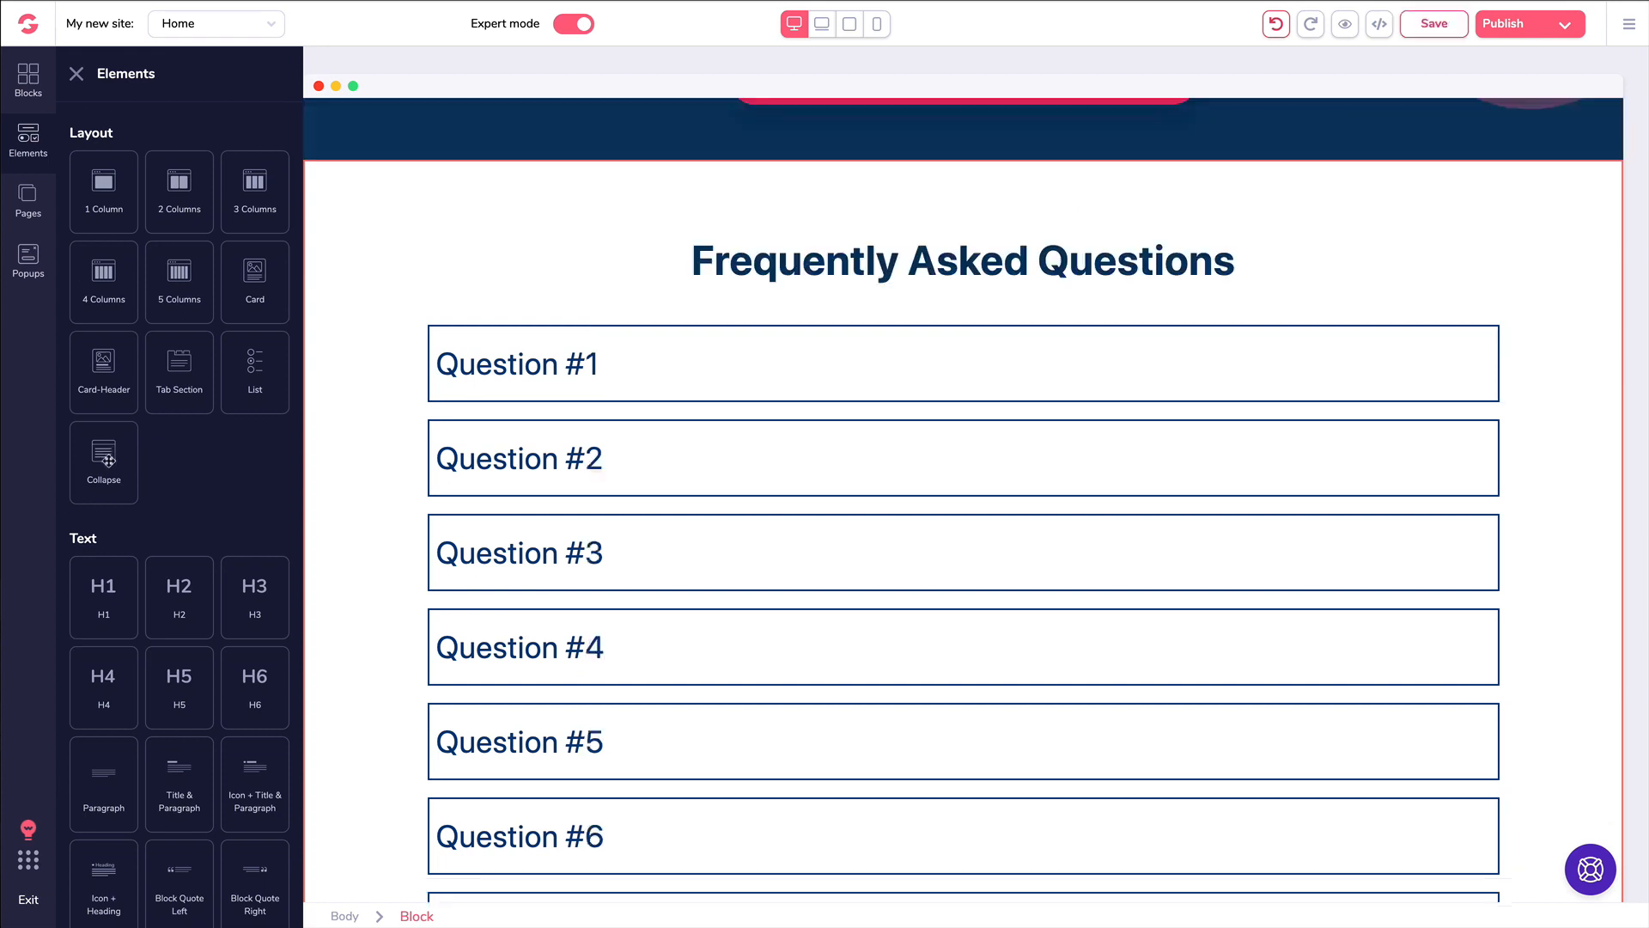
{"action": "left_click_drag", "start_coordinate": [109, 460], "coordinate": [598, 463]}
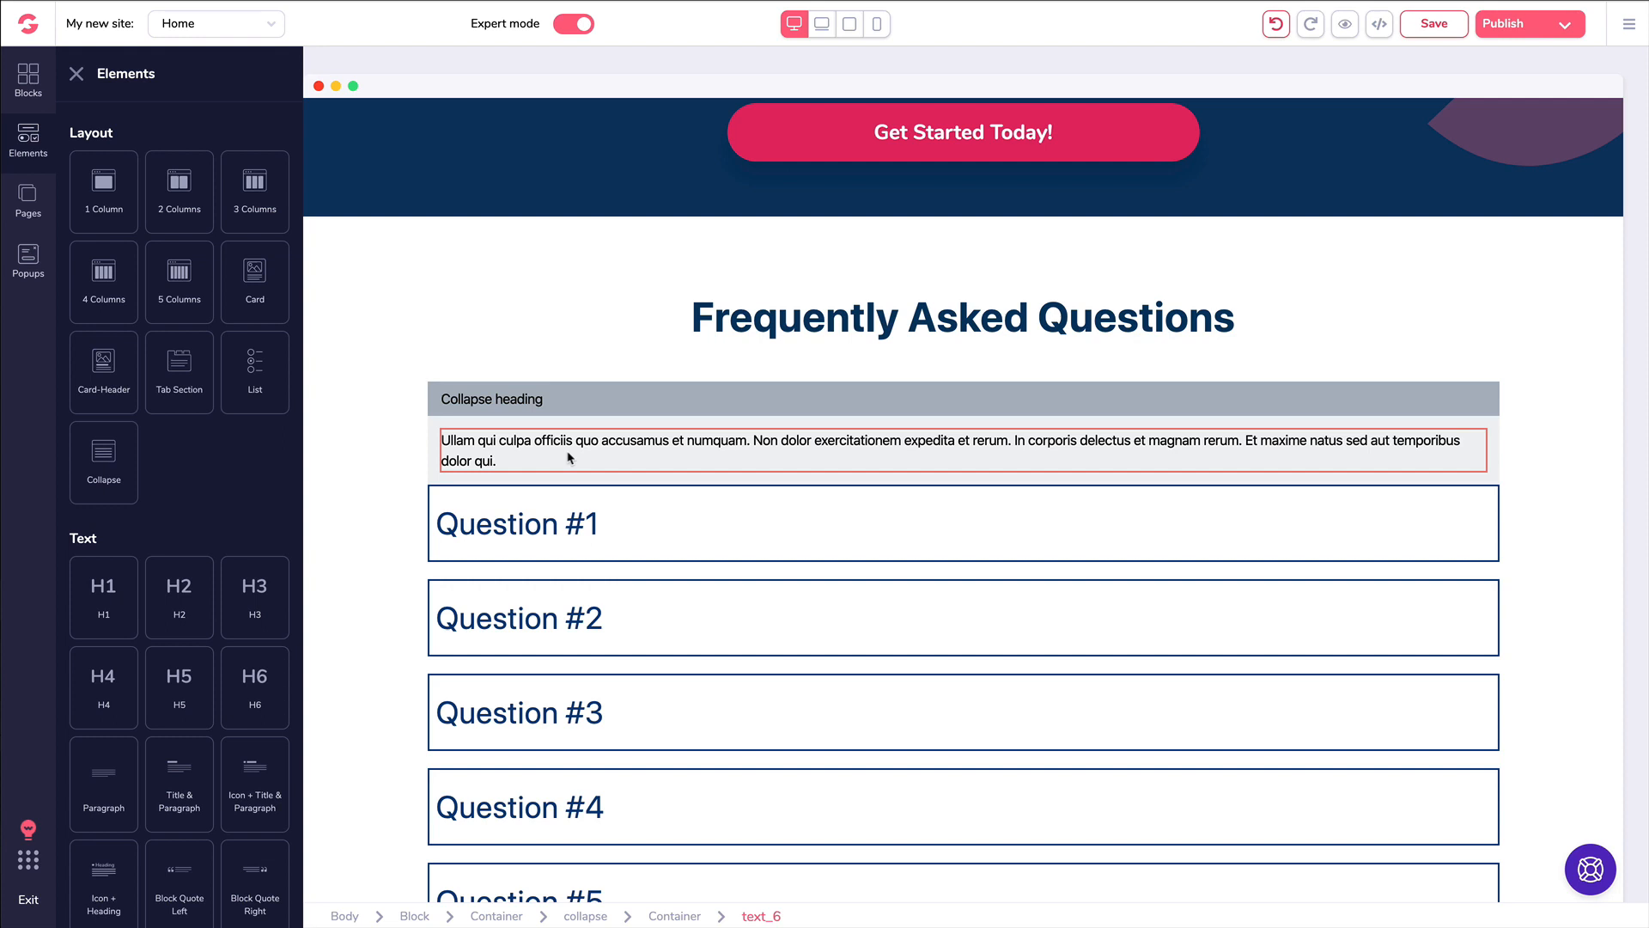
{"action": "left_click", "coordinate": [526, 411]}
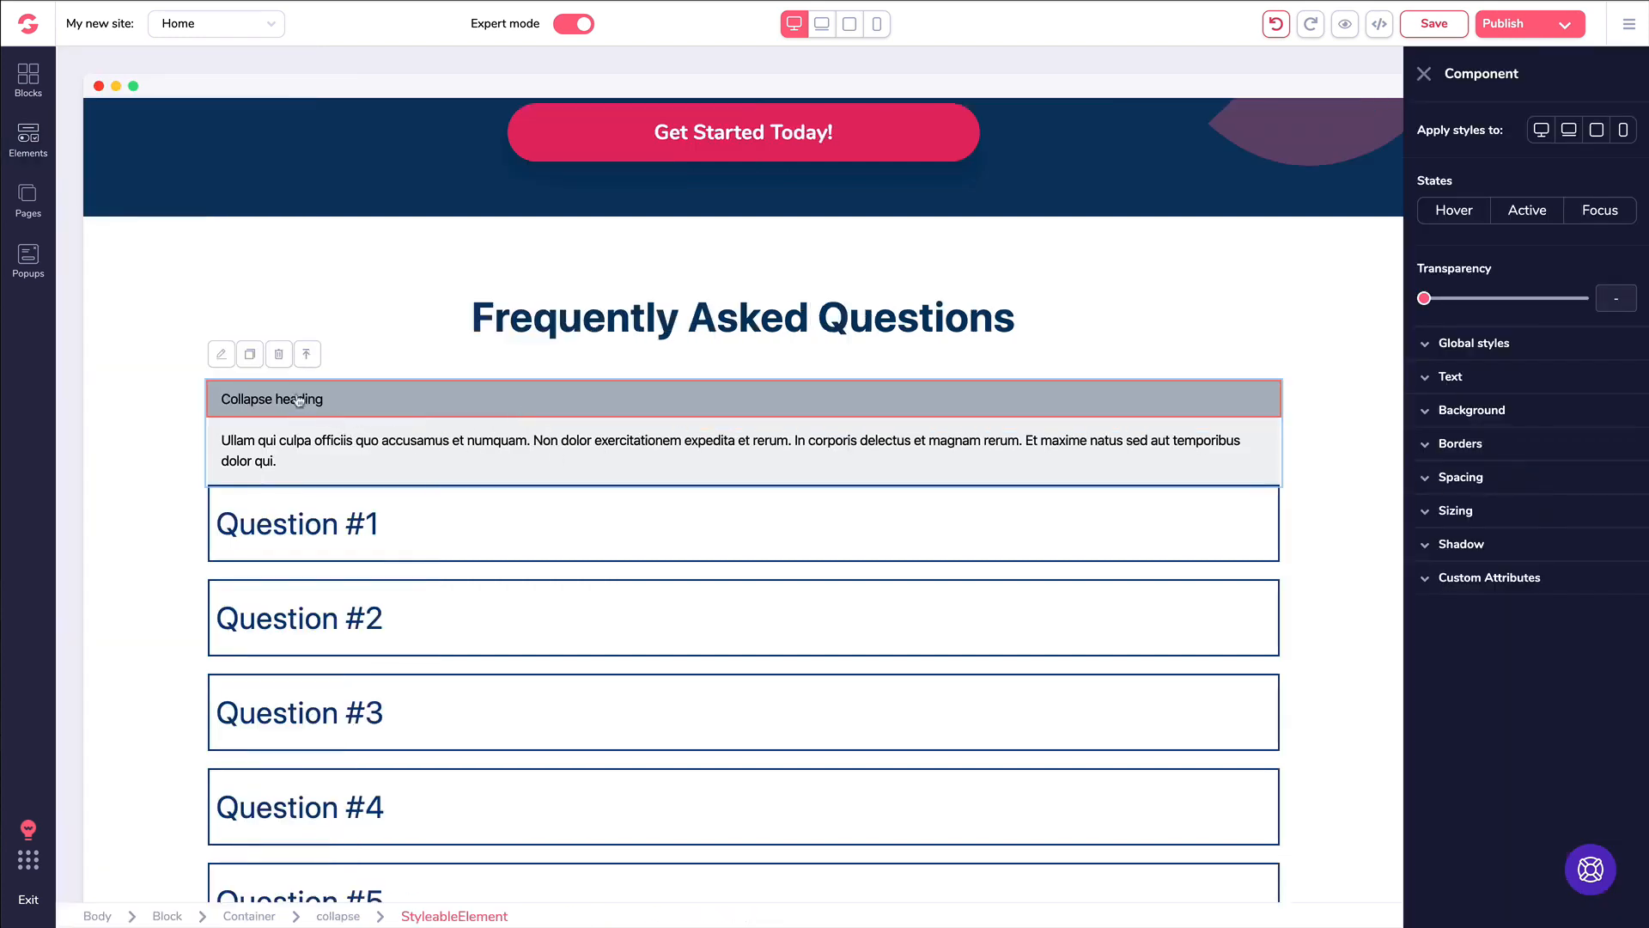
{"action": "left_click", "coordinate": [279, 355]}
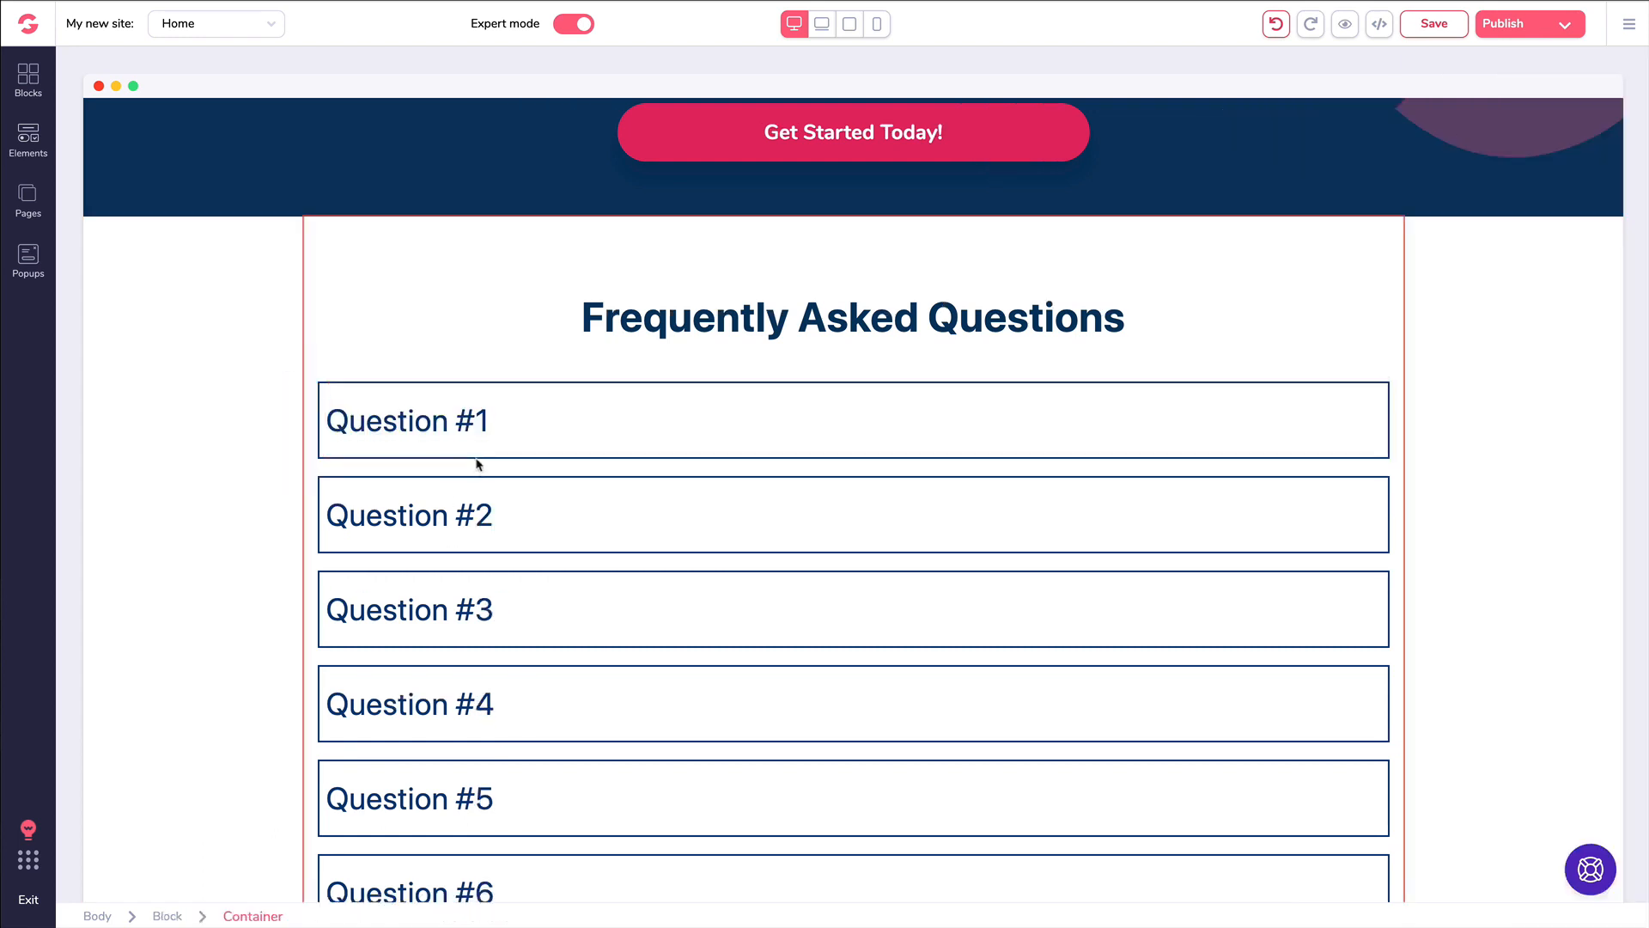
- Examine the functionality settings of the Question #1 collapse element, including its heading text and open/closed state
{"action": "left_click", "coordinate": [529, 432]}
{"action": "left_click", "coordinate": [341, 916]}
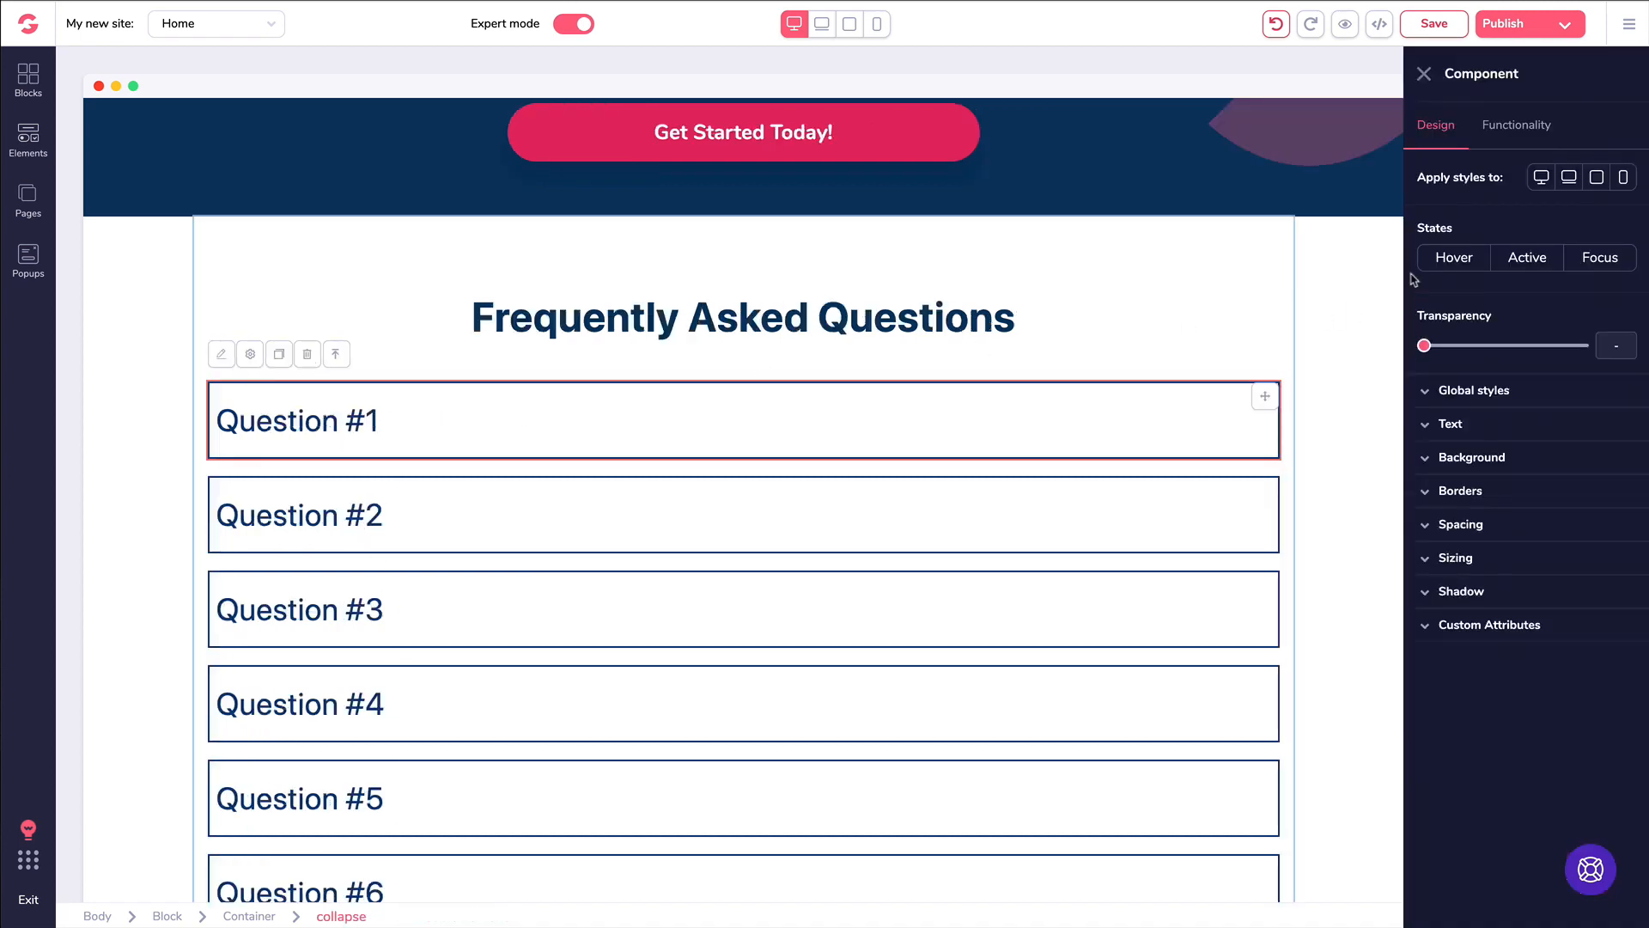
{"action": "left_click", "coordinate": [1493, 133]}
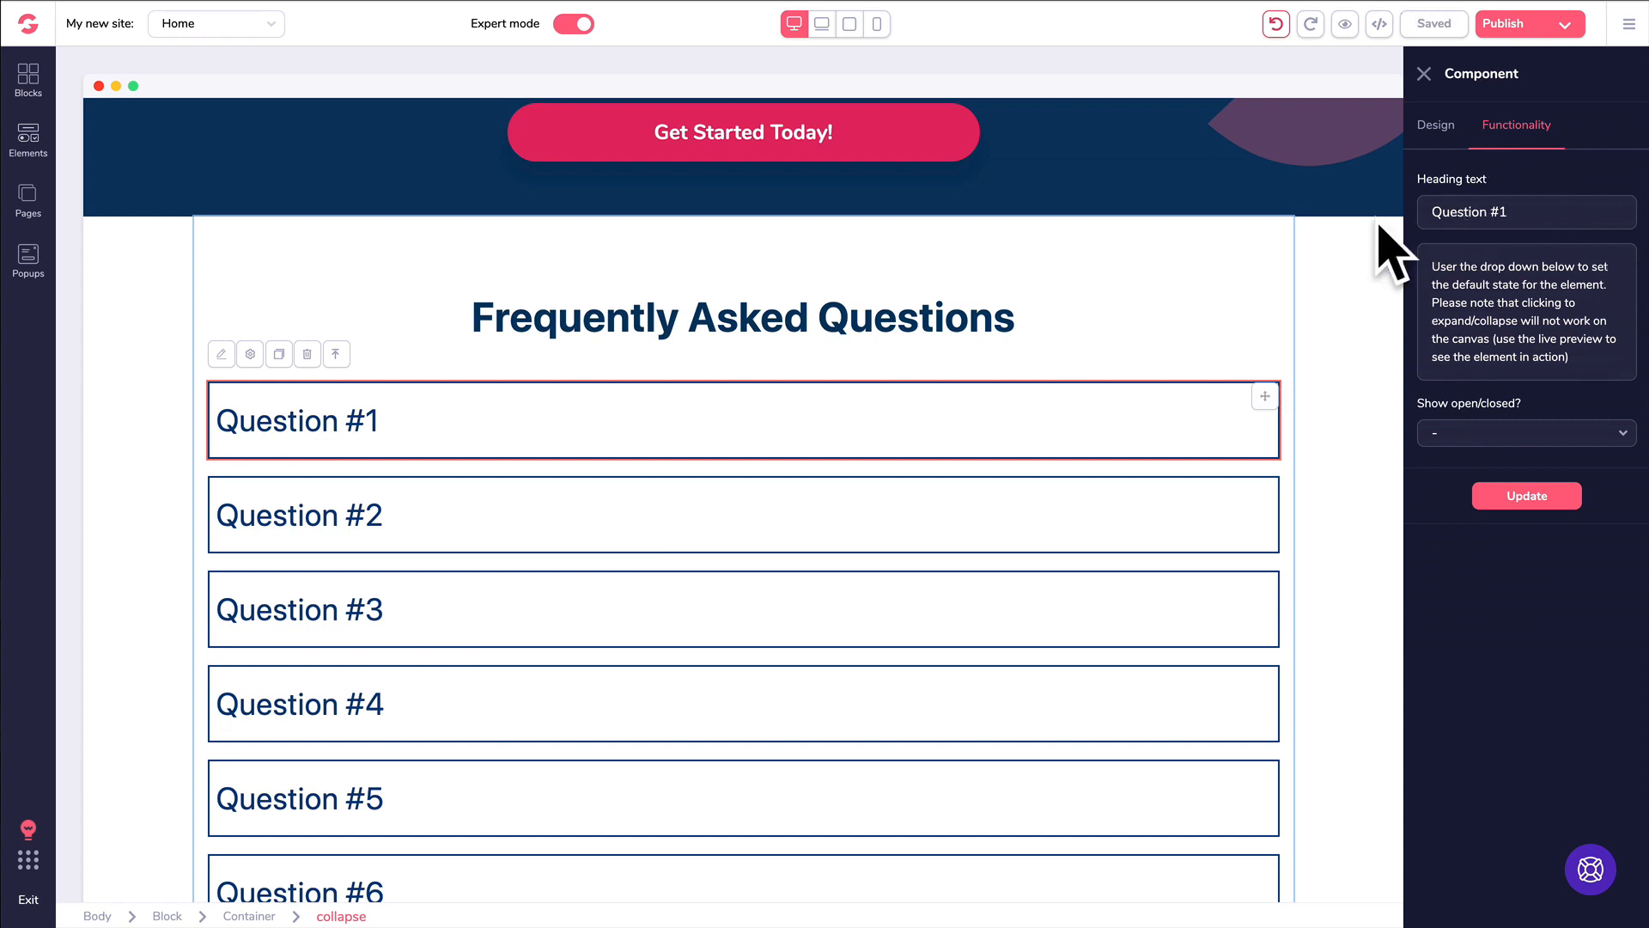
{"action": "left_click", "coordinate": [1422, 75]}
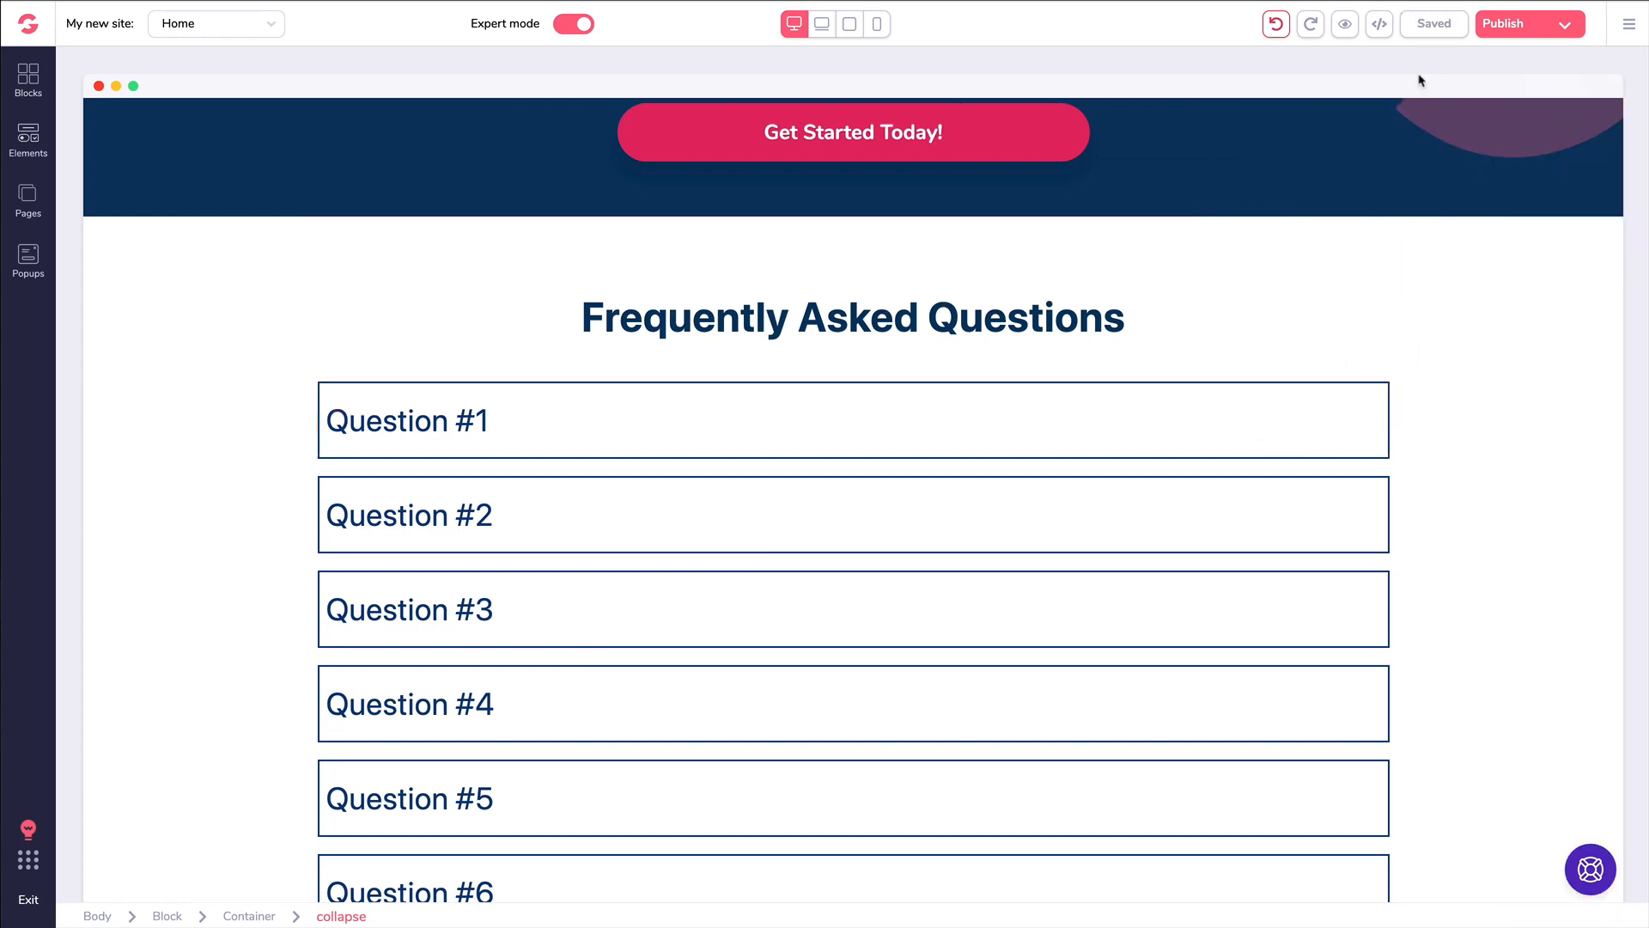
{"action": "left_click", "coordinate": [651, 401]}
{"action": "left_click", "coordinate": [597, 406]}
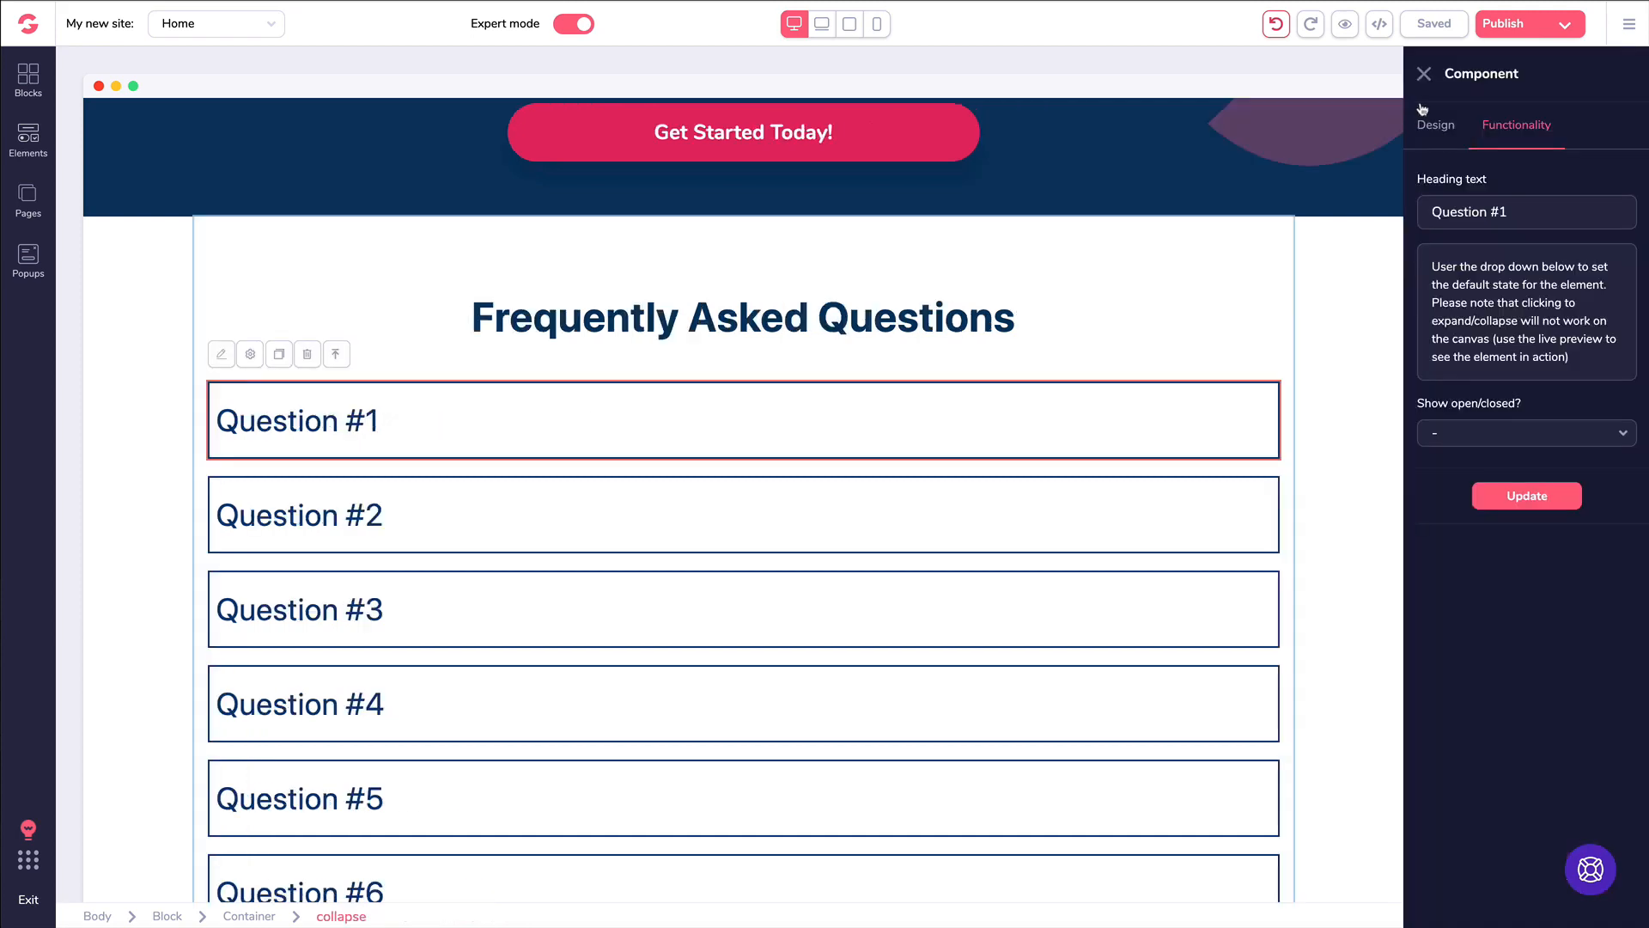
{"action": "left_click", "coordinate": [760, 322]}
- Add a Carousel element above the "Grand Opening Bonuses Won't Last" heading, below the red Grand Opening banner
{"action": "scroll", "coordinate": [759, 327], "scroll_direction": "up", "scroll_amount": 6}
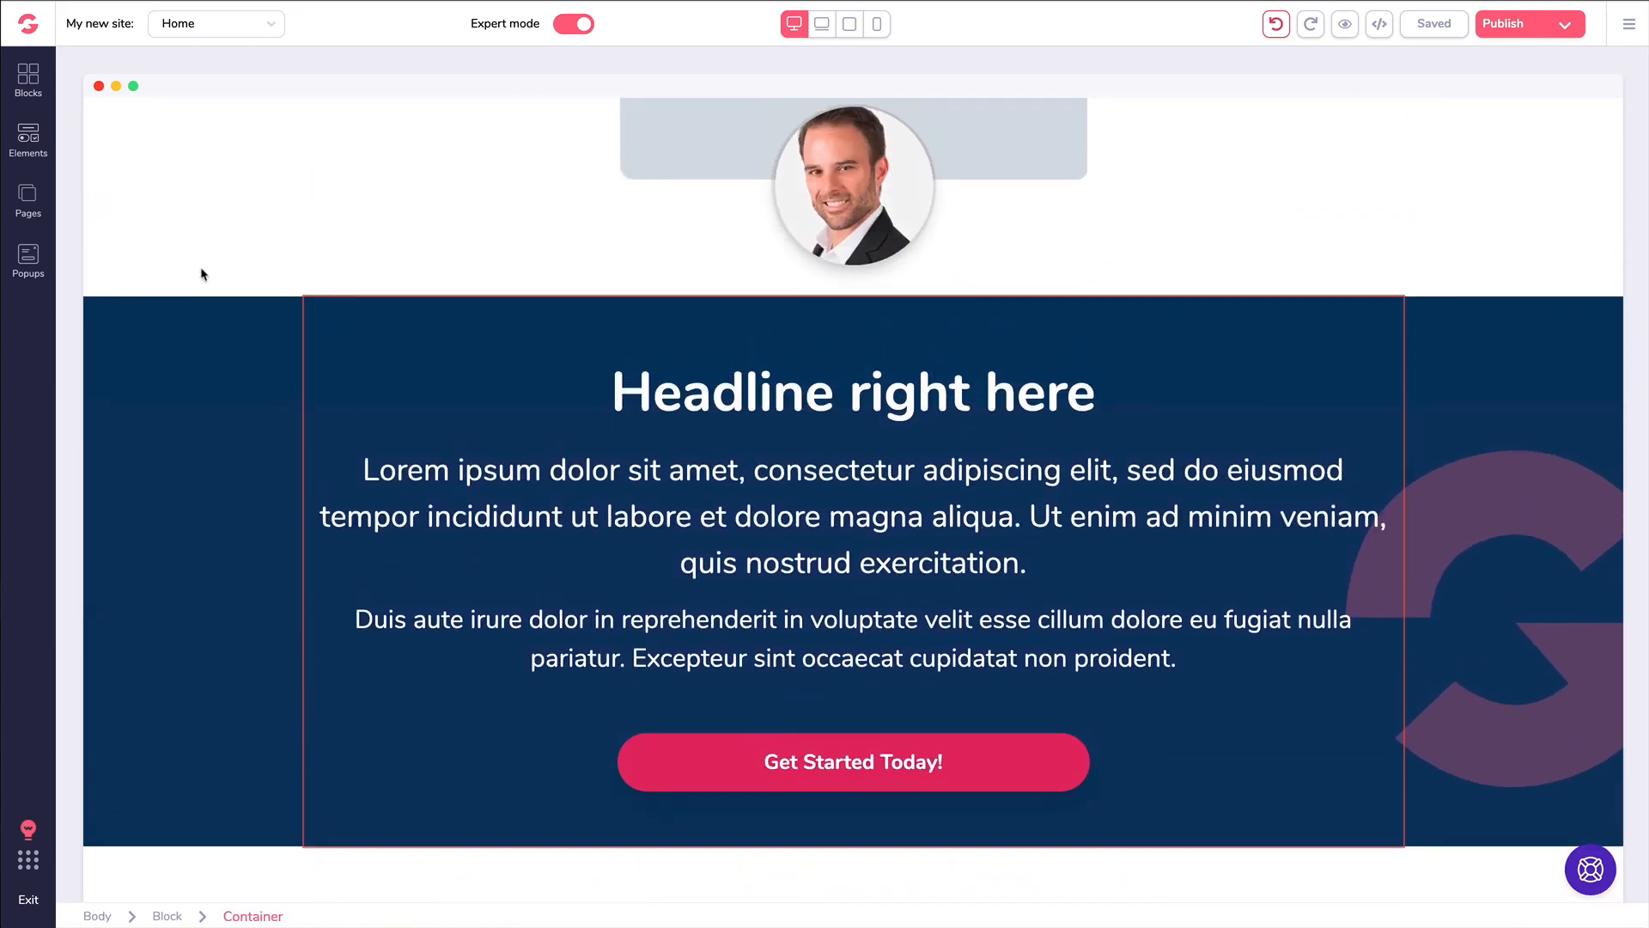
{"action": "left_click", "coordinate": [202, 275]}
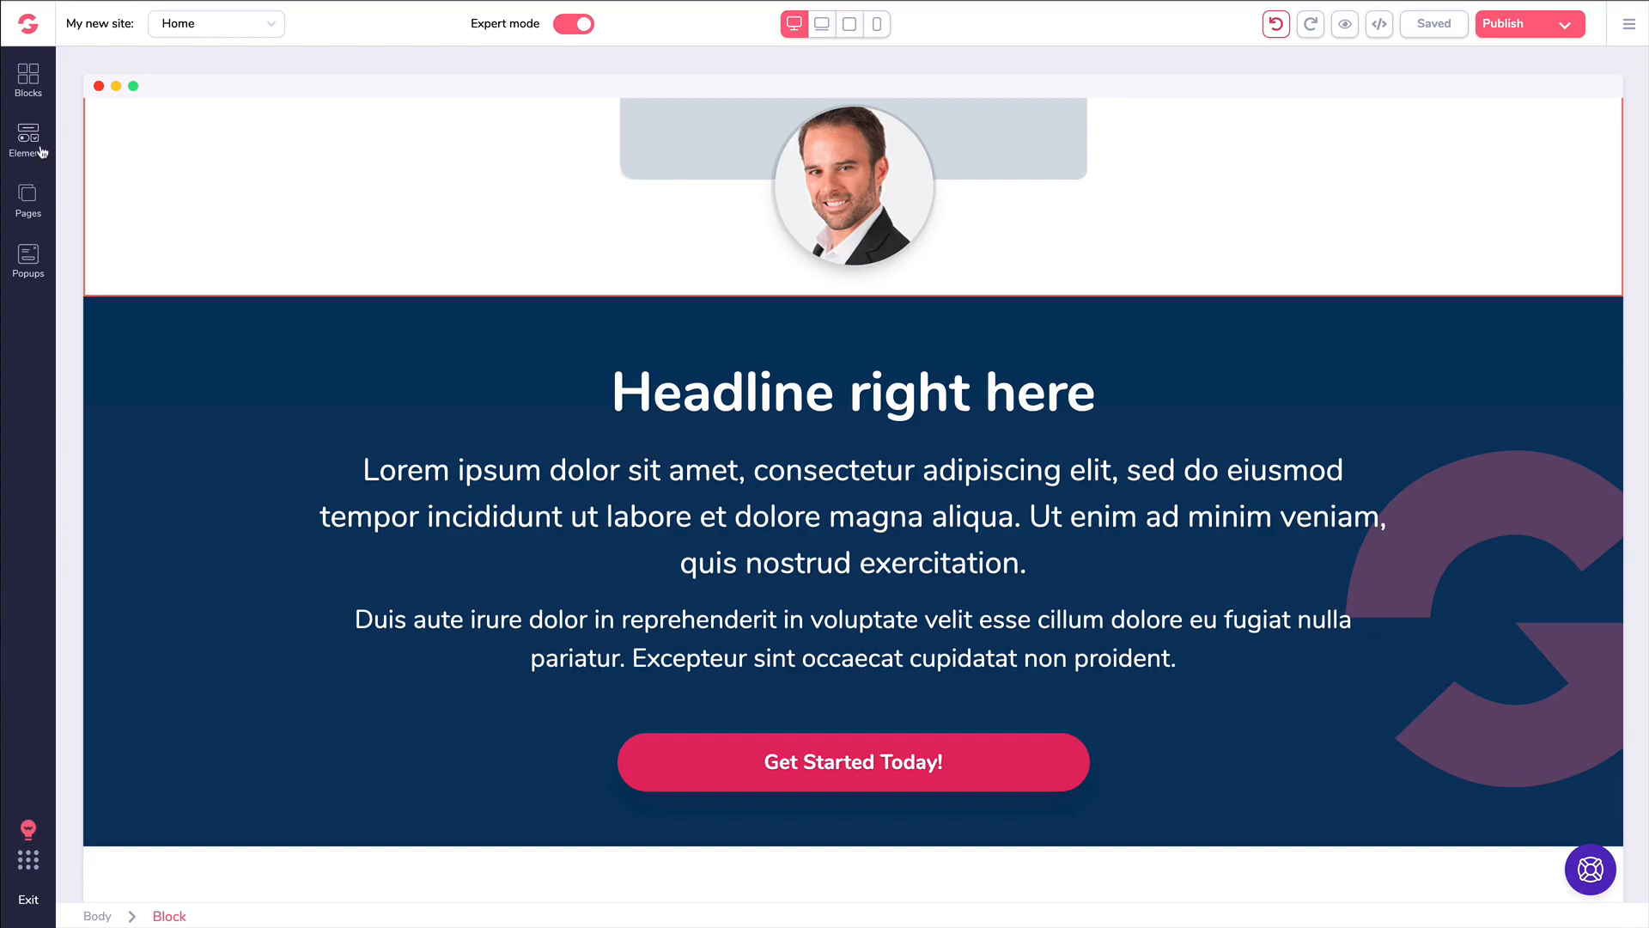
{"action": "scroll", "coordinate": [416, 232], "scroll_direction": "up", "scroll_amount": 20}
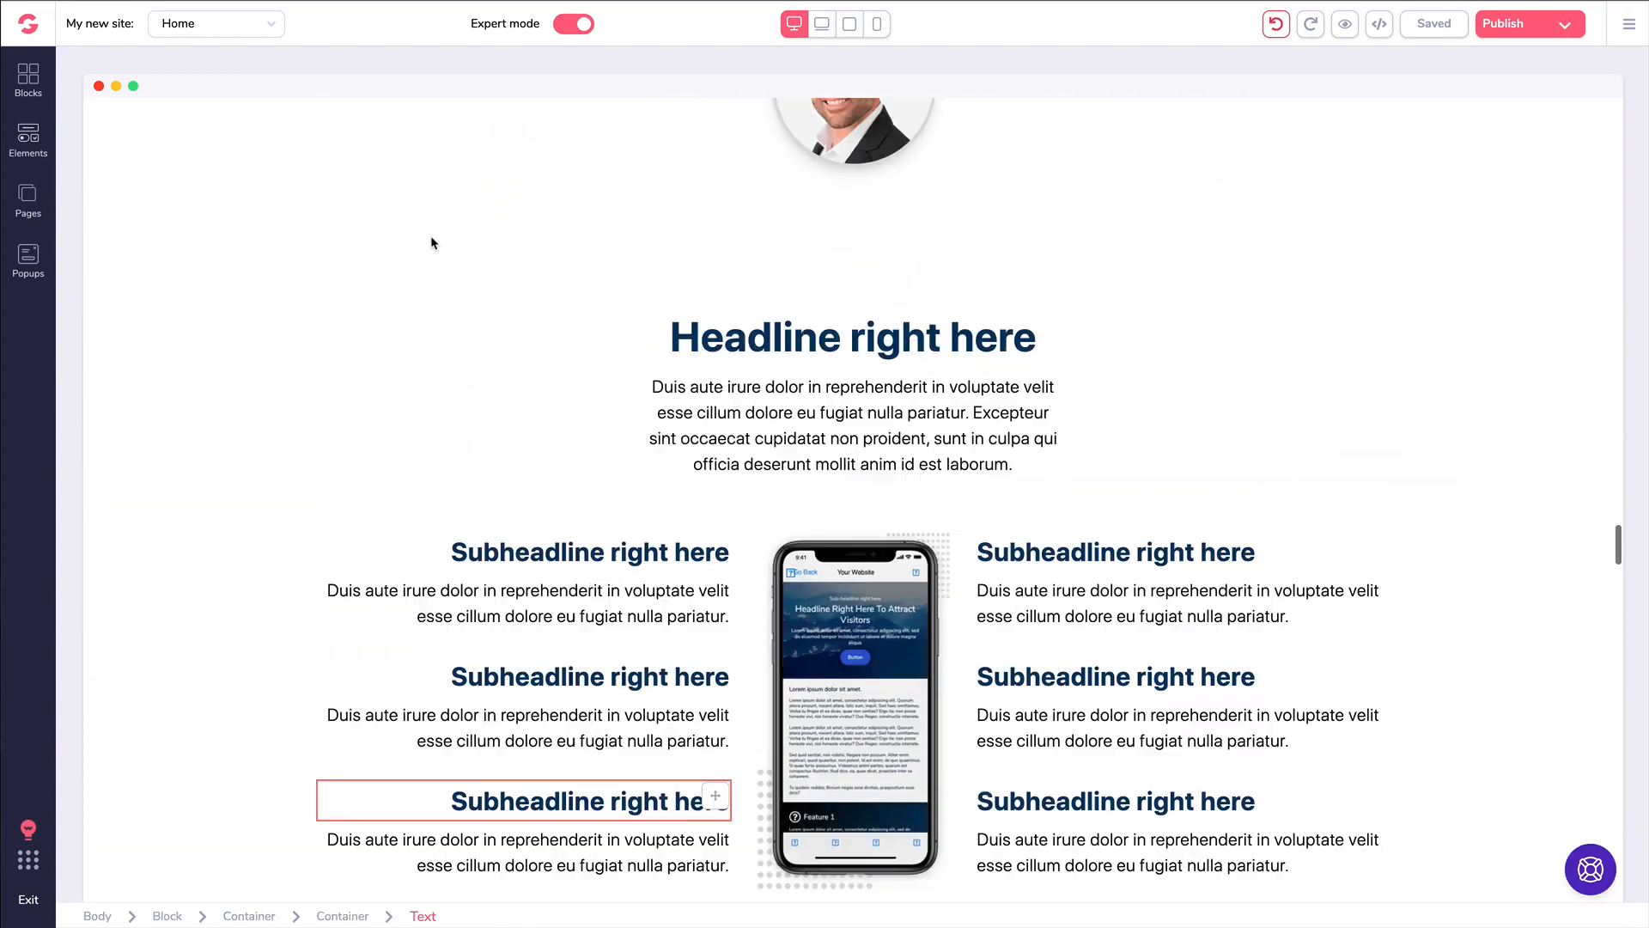
{"action": "scroll", "coordinate": [430, 236], "scroll_direction": "up", "scroll_amount": 15}
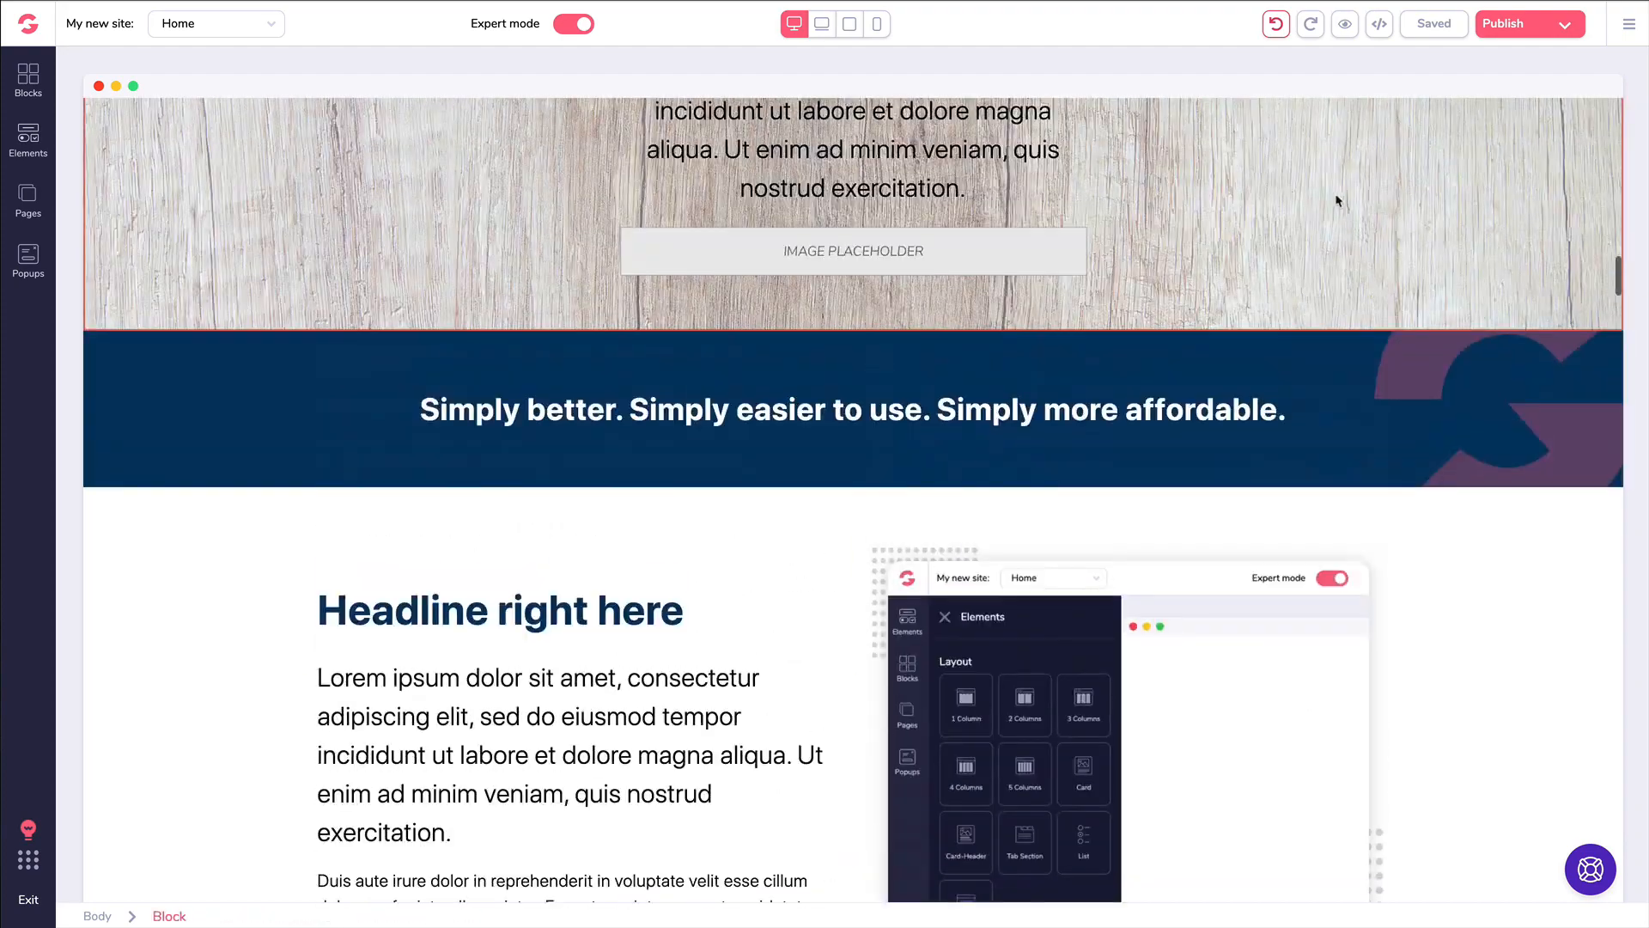
{"action": "scroll", "coordinate": [1639, 290], "scroll_direction": "up", "scroll_amount": 15}
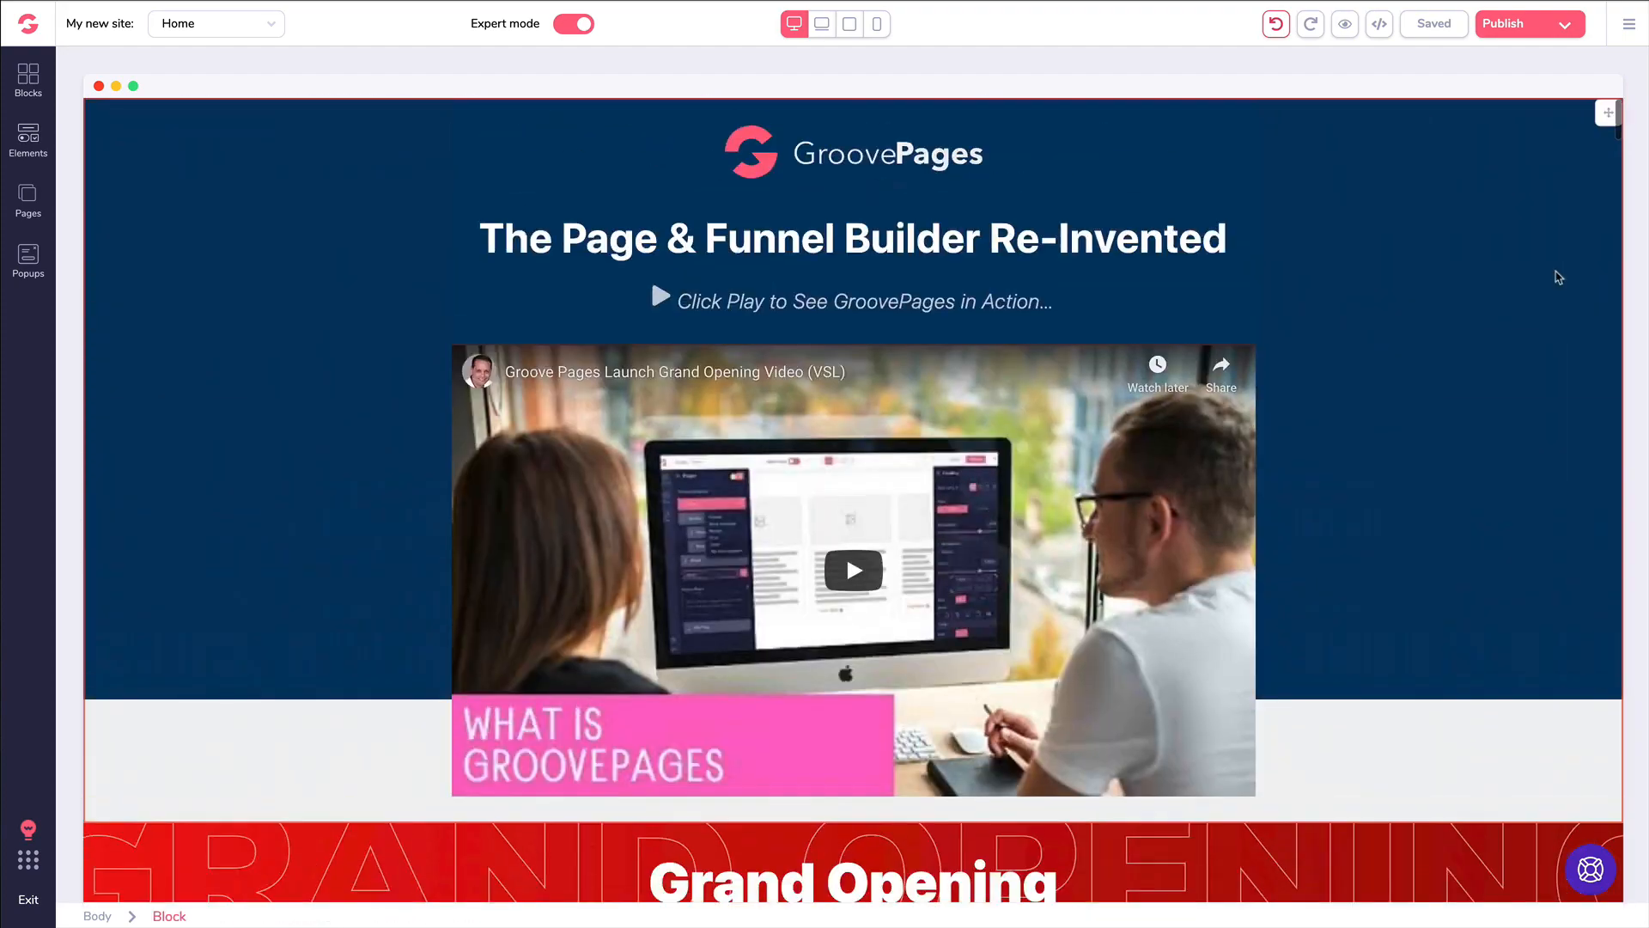
{"action": "scroll", "coordinate": [1407, 264], "scroll_direction": "down", "scroll_amount": 5}
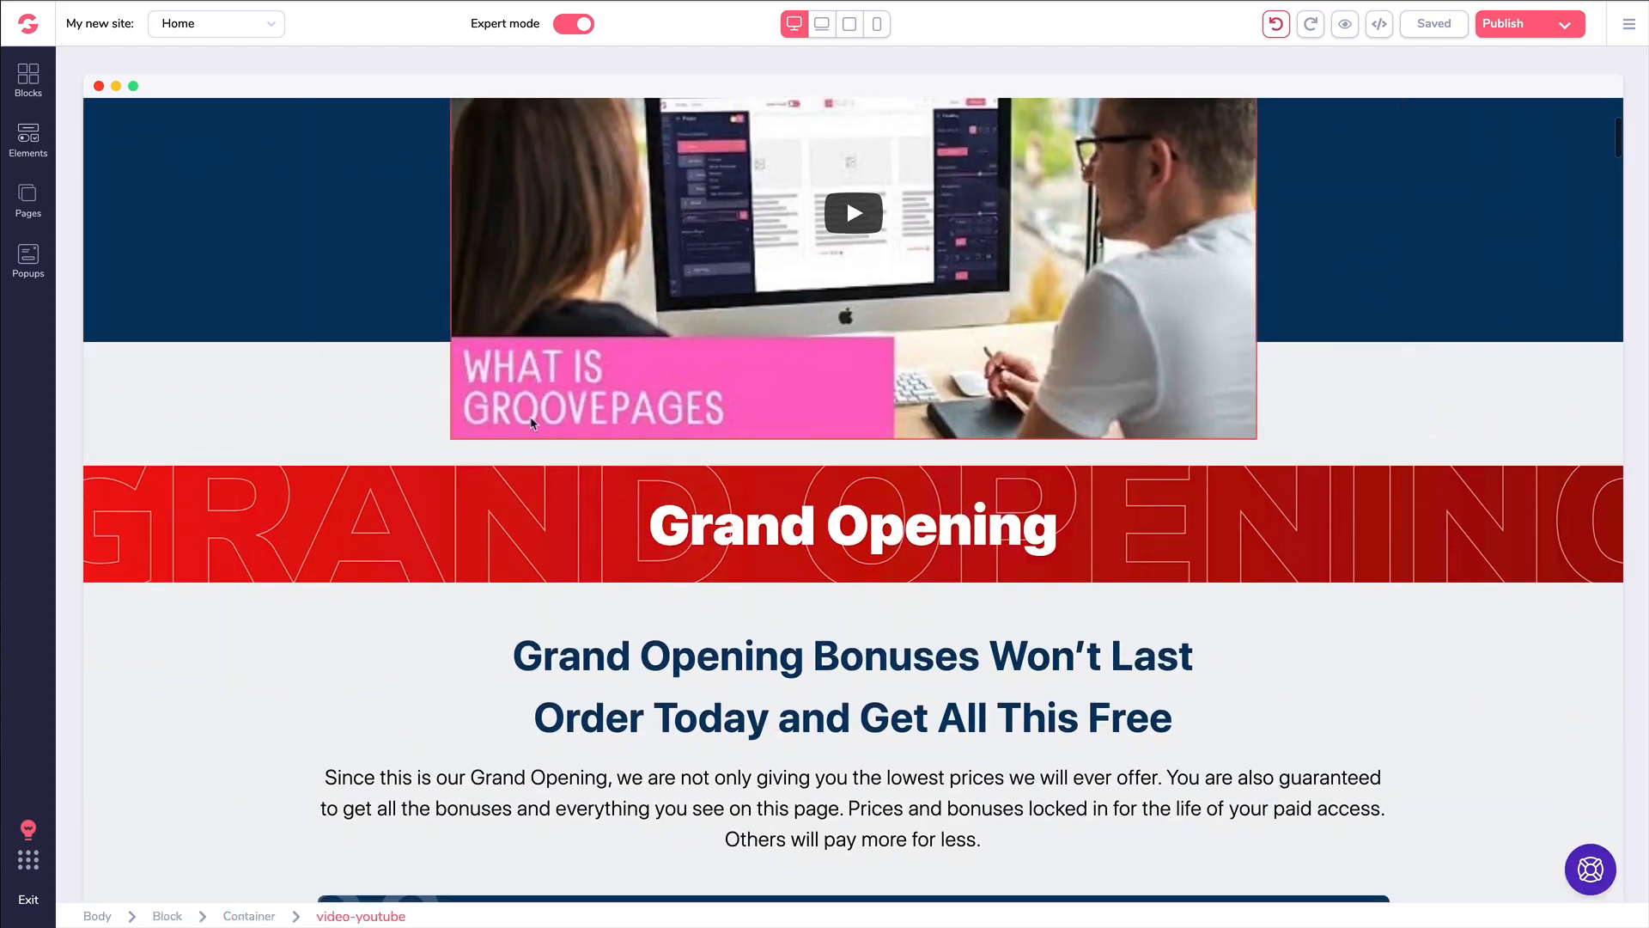
{"action": "scroll", "coordinate": [579, 429], "scroll_direction": "down", "scroll_amount": 1}
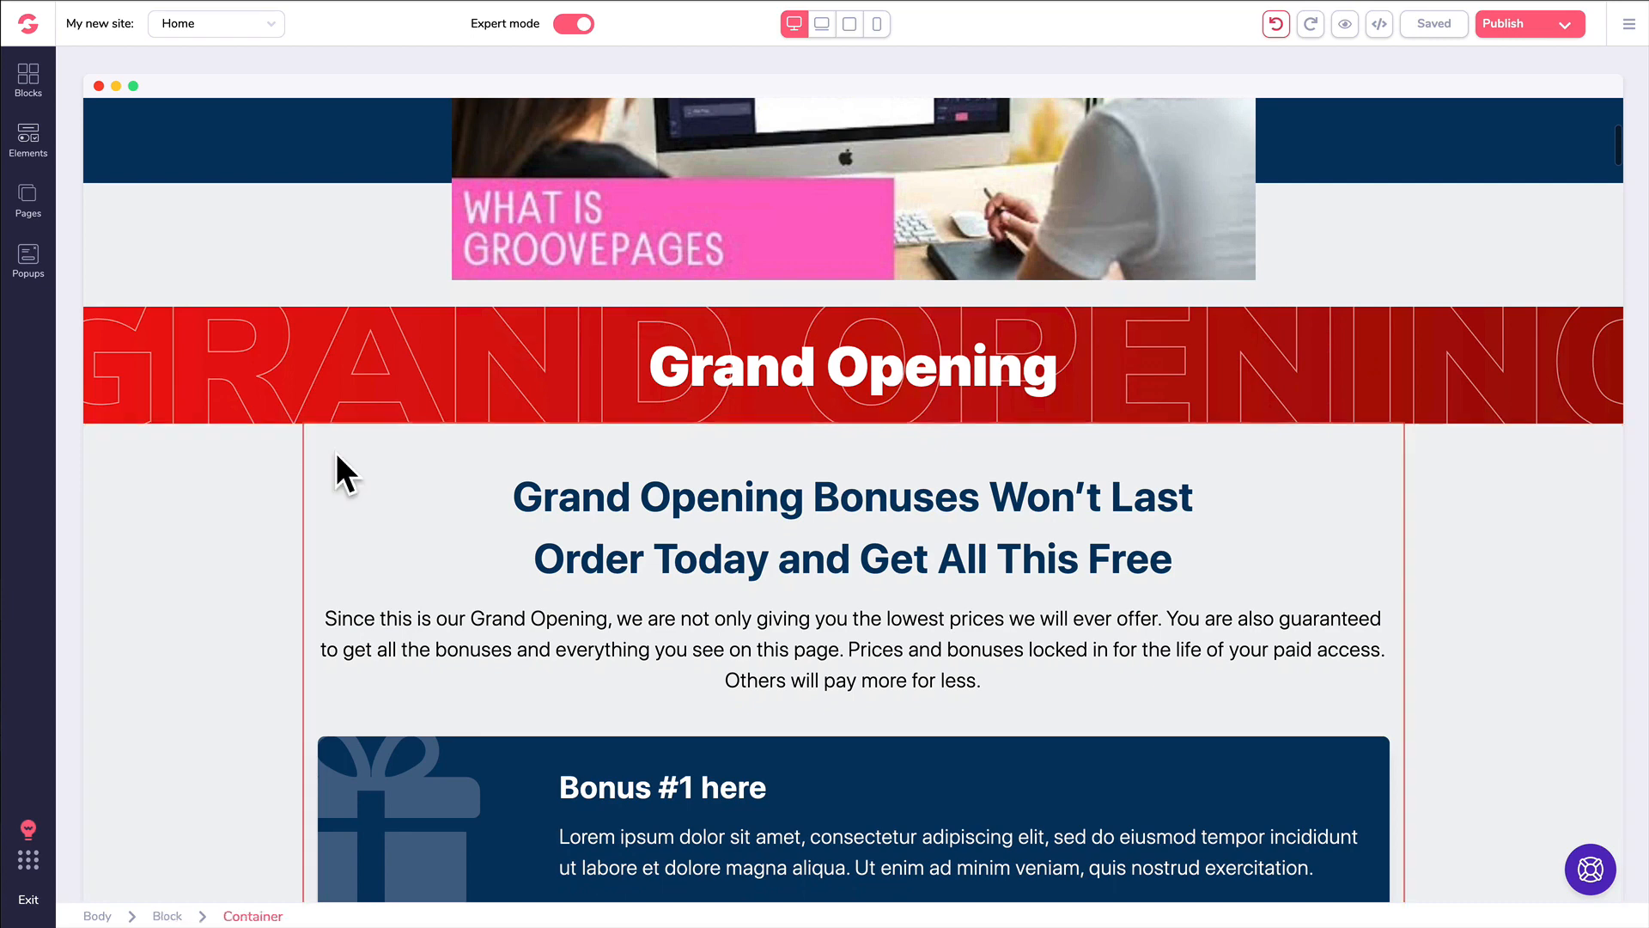
{"action": "left_click", "coordinate": [28, 152]}
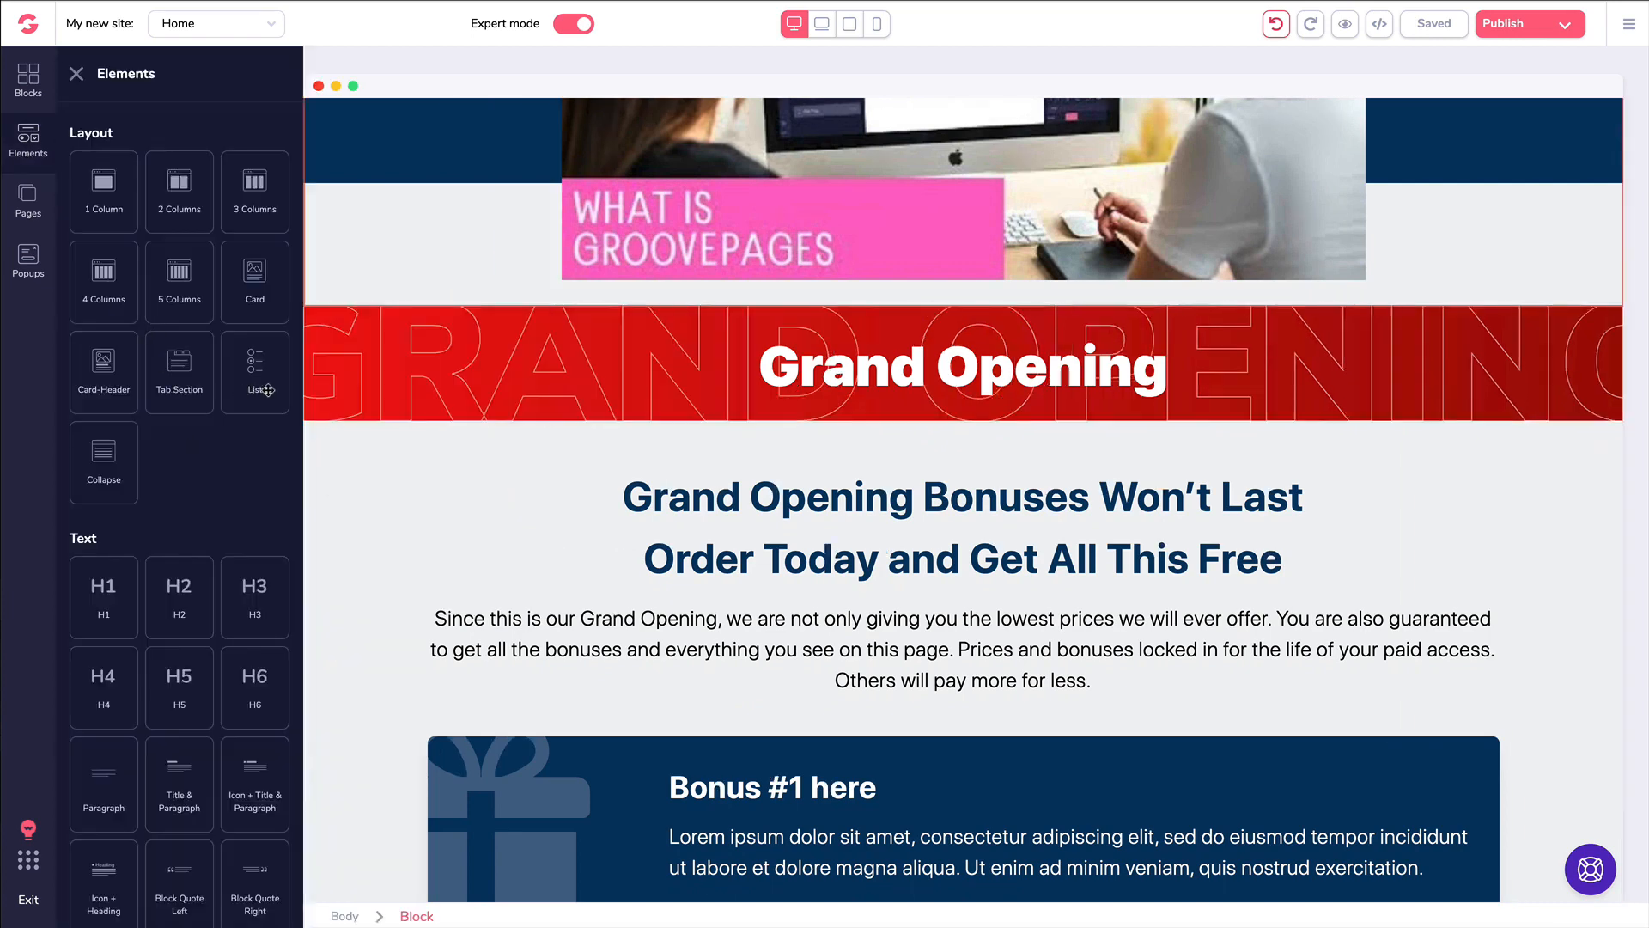
{"action": "scroll", "coordinate": [201, 409], "scroll_direction": "down", "scroll_amount": 1}
{"action": "scroll", "coordinate": [201, 409], "scroll_direction": "down", "scroll_amount": 5}
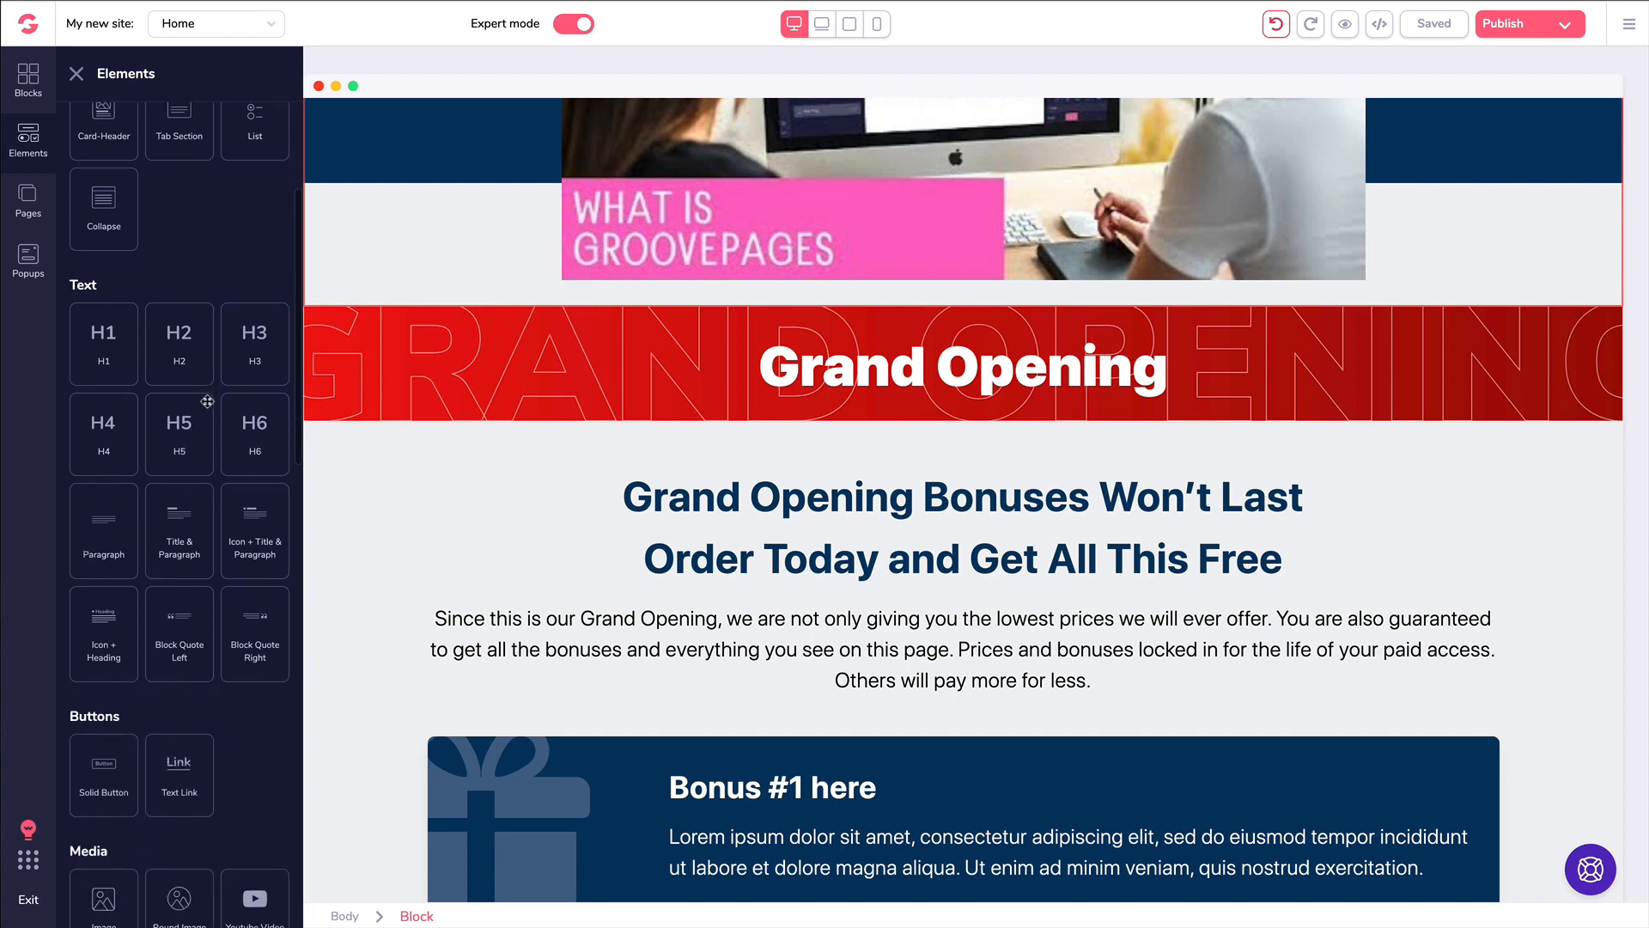
{"action": "scroll", "coordinate": [206, 404], "scroll_direction": "down", "scroll_amount": 3}
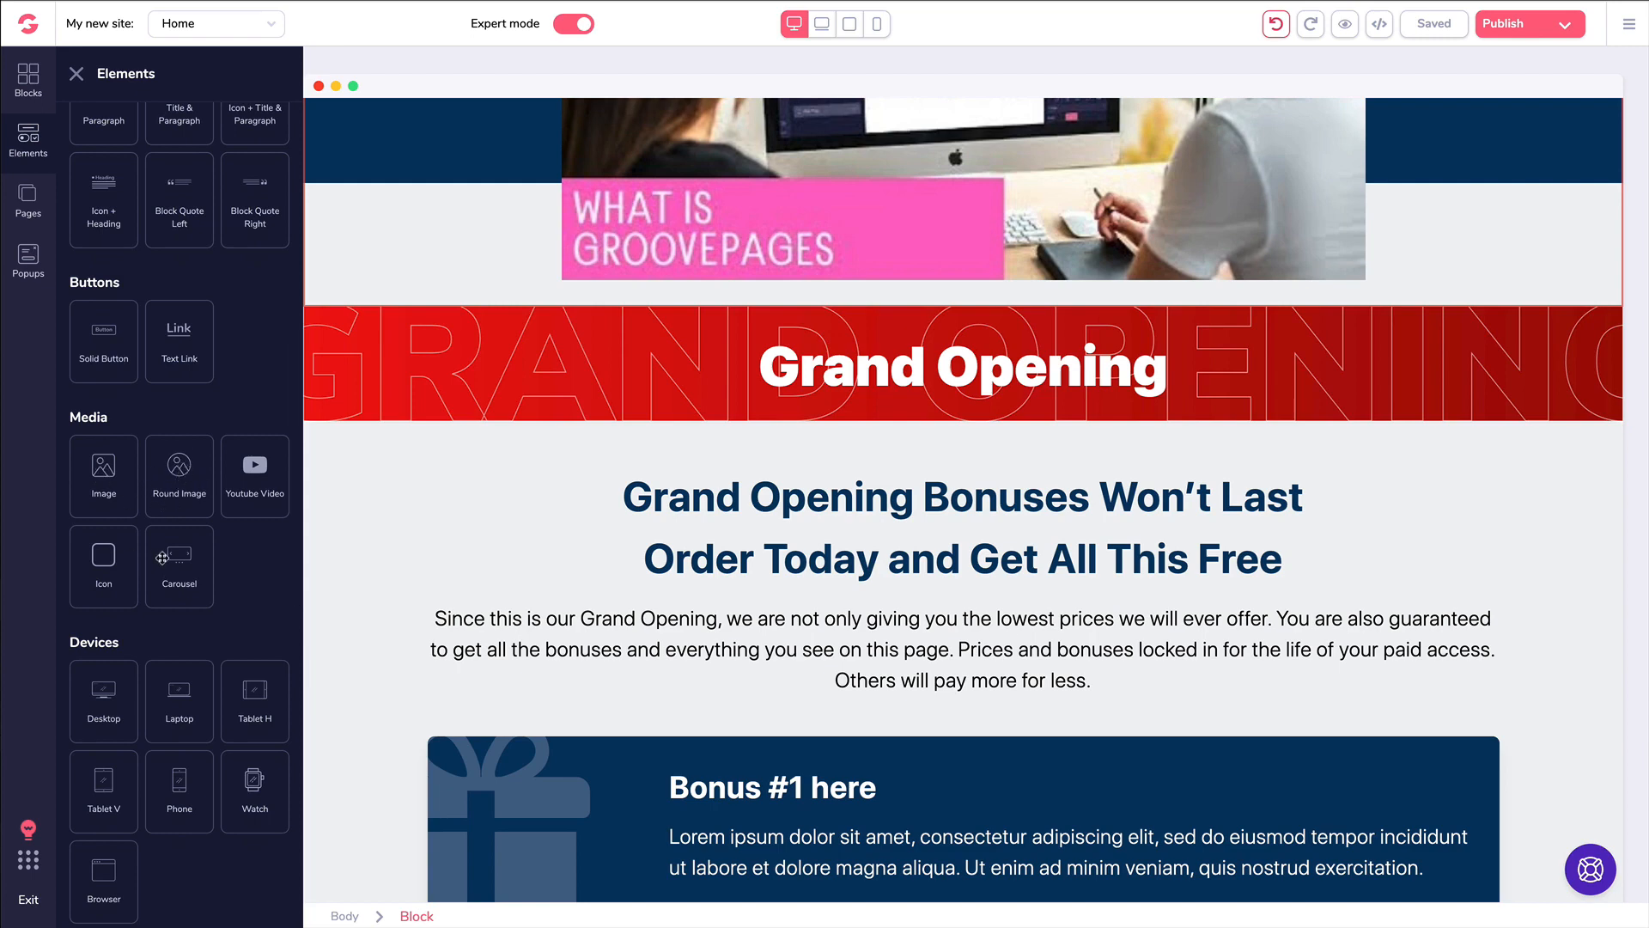
{"action": "left_click_drag", "start_coordinate": [176, 559], "coordinate": [748, 709]}
{"action": "scroll", "coordinate": [592, 567], "scroll_direction": "down", "scroll_amount": 2}
- Set the carousel to loop and autoplay with an interval of 2000 ms and 4 slides
{"action": "left_click", "coordinate": [954, 515]}
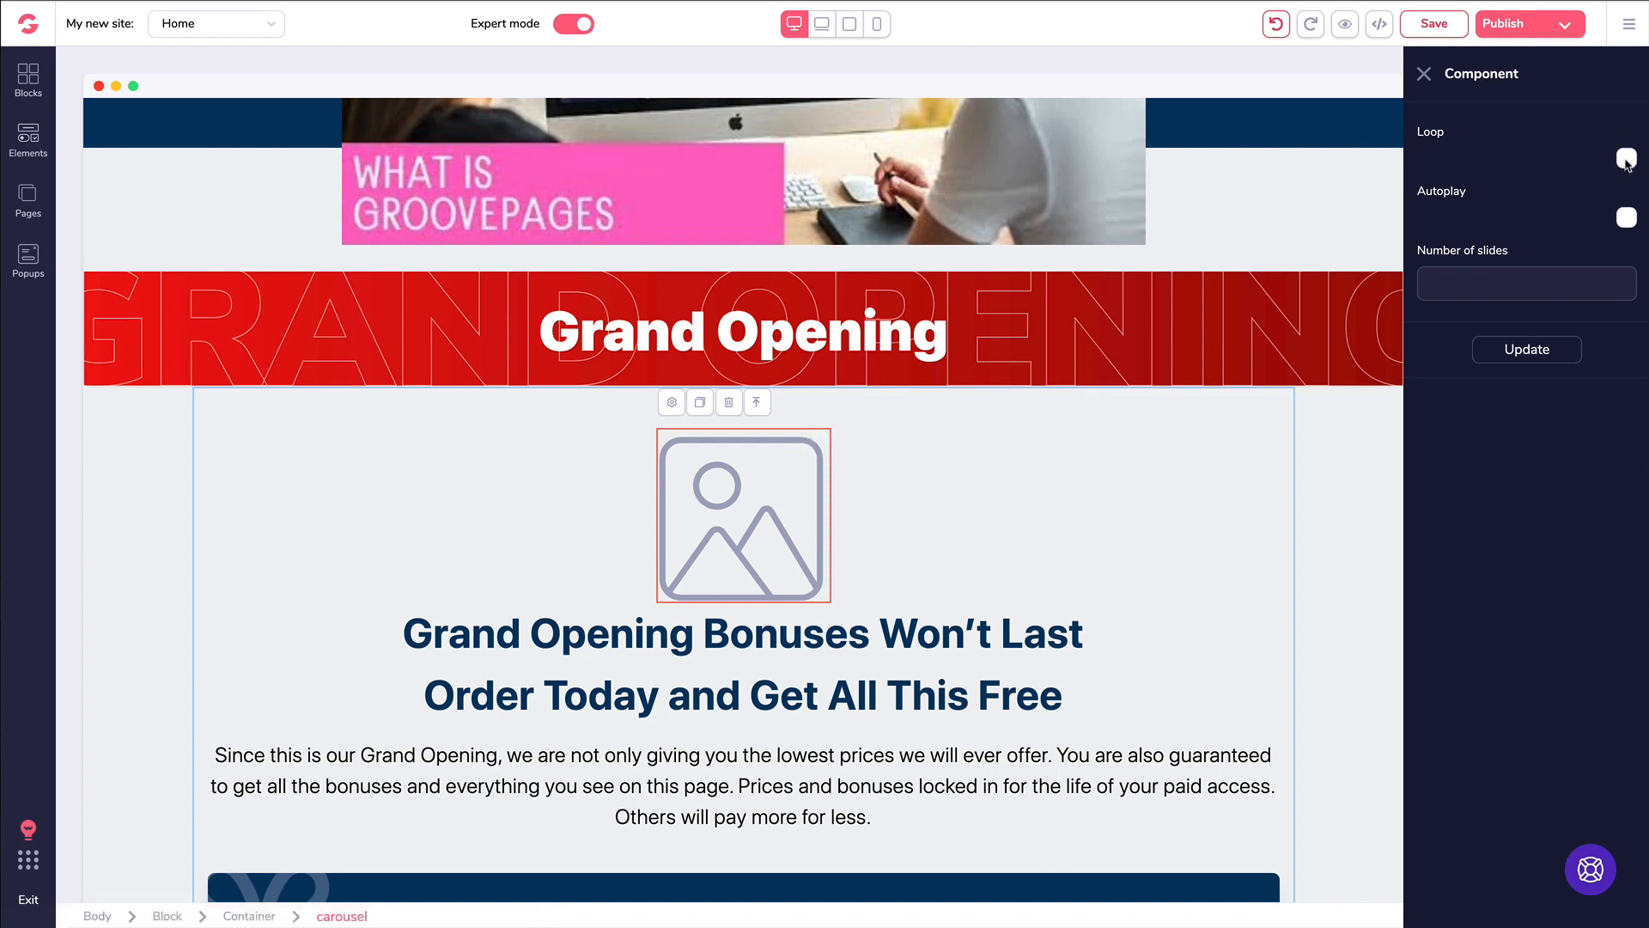
{"action": "left_click", "coordinate": [1626, 160]}
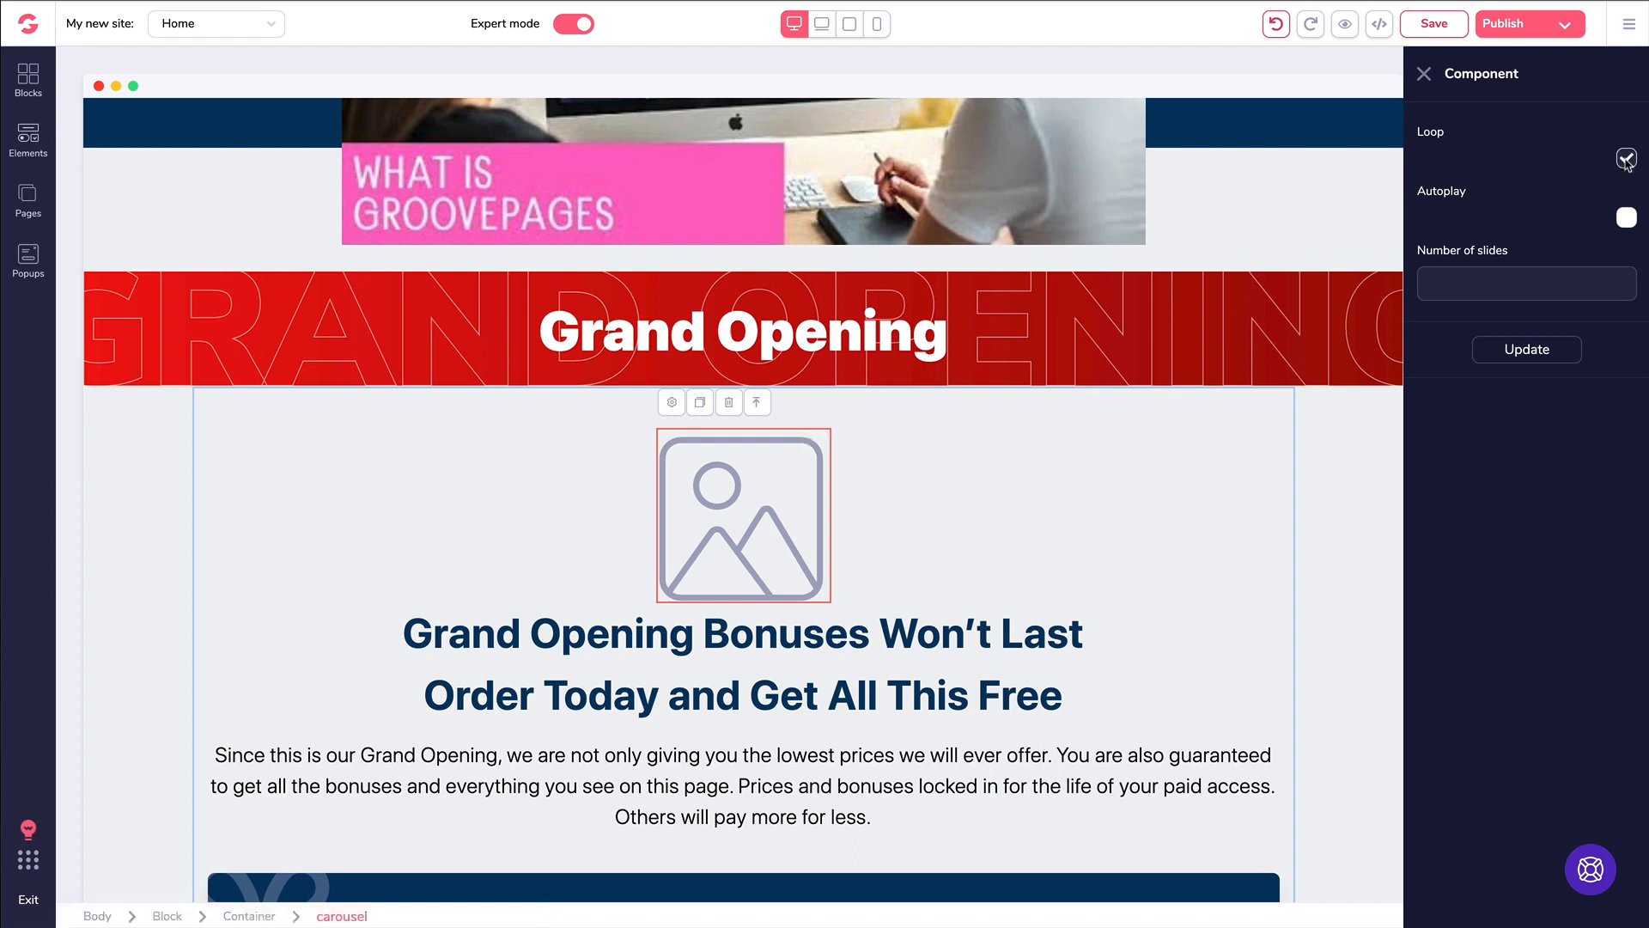
{"action": "left_click", "coordinate": [1626, 219]}
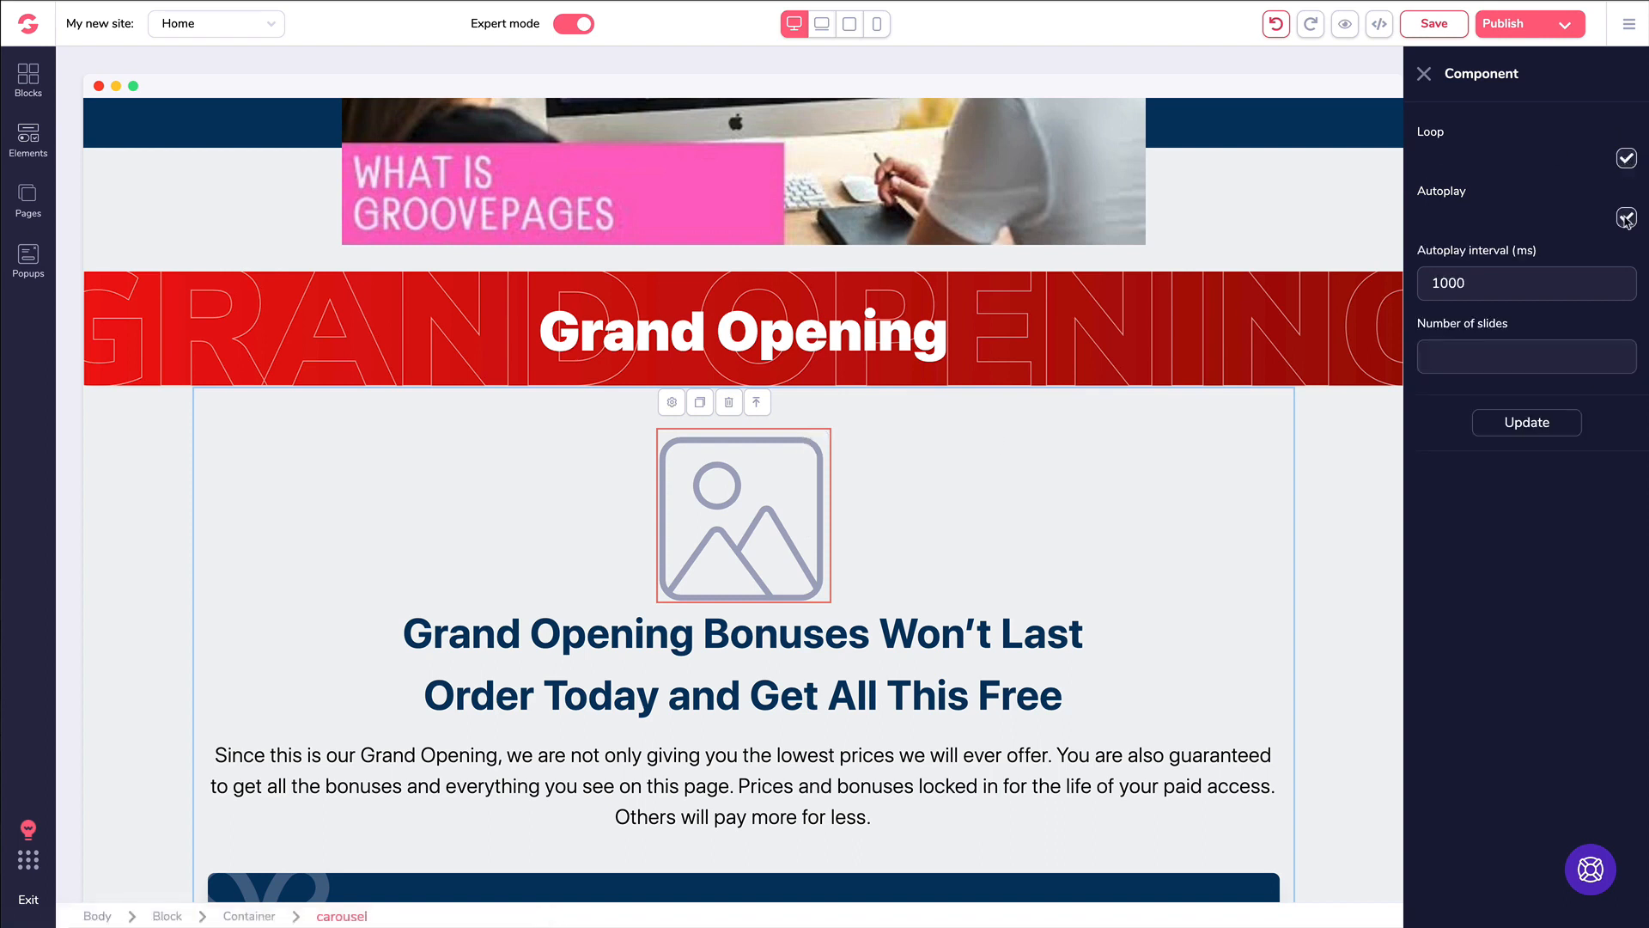
{"action": "double_click", "coordinate": [1433, 286]}
{"action": "type", "text": "2"}
{"action": "left_click", "coordinate": [1481, 343]}
{"action": "type", "text": "4"}
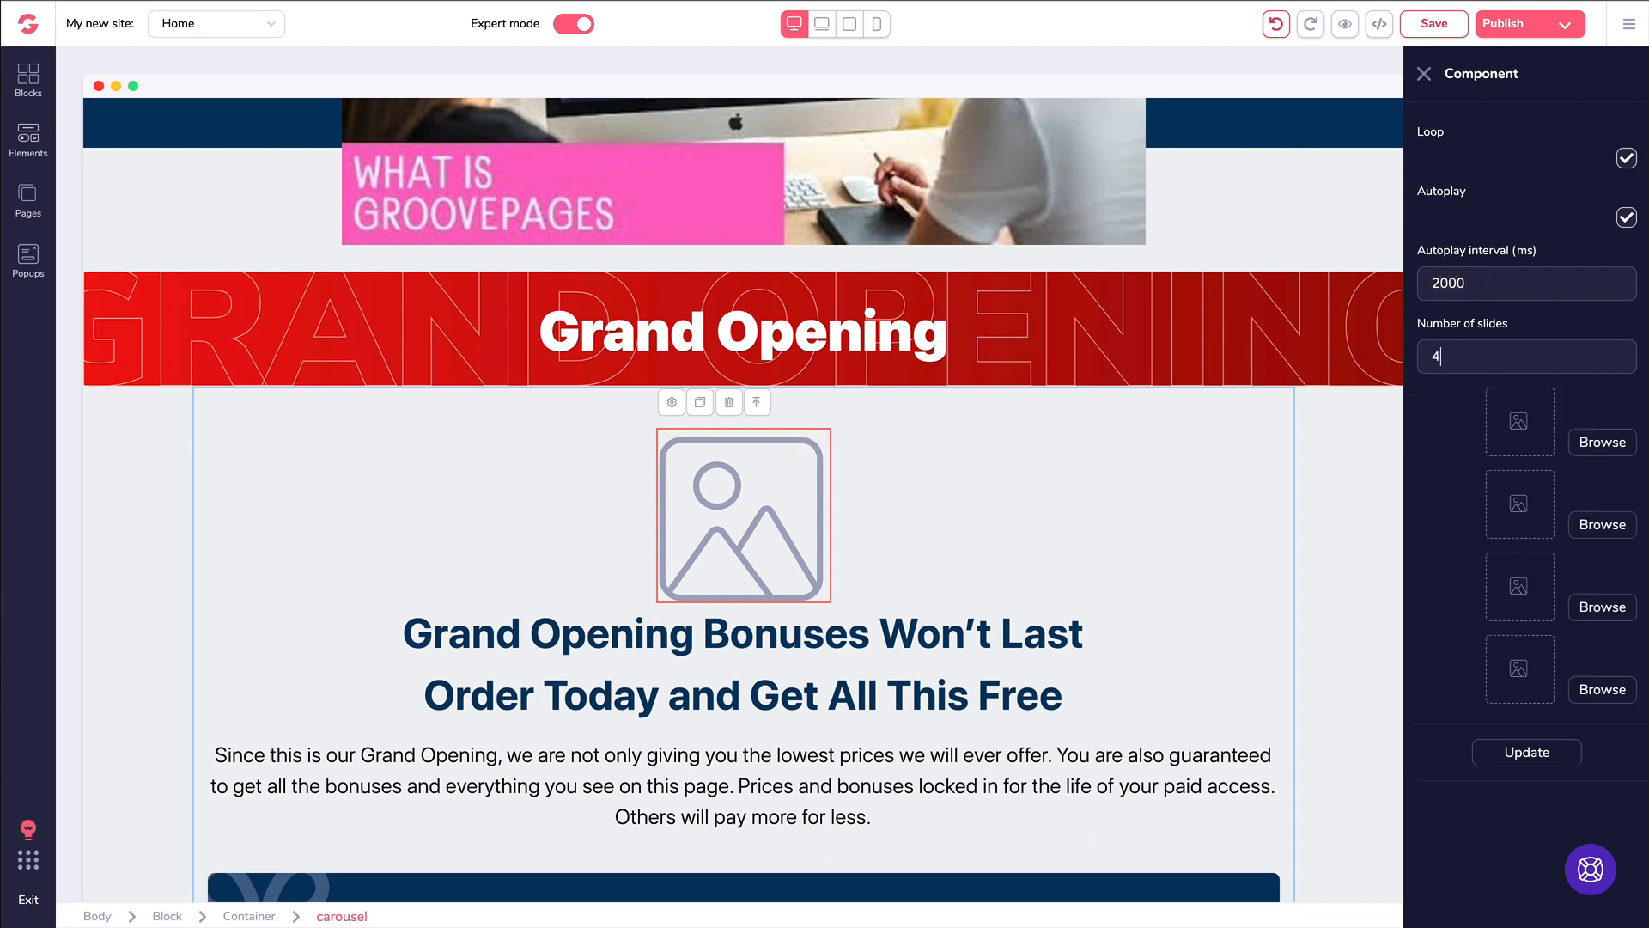
- Assign the monarch butterfly image to the carousel's first slide and the puppy image to its second
{"action": "left_click", "coordinate": [1596, 443]}
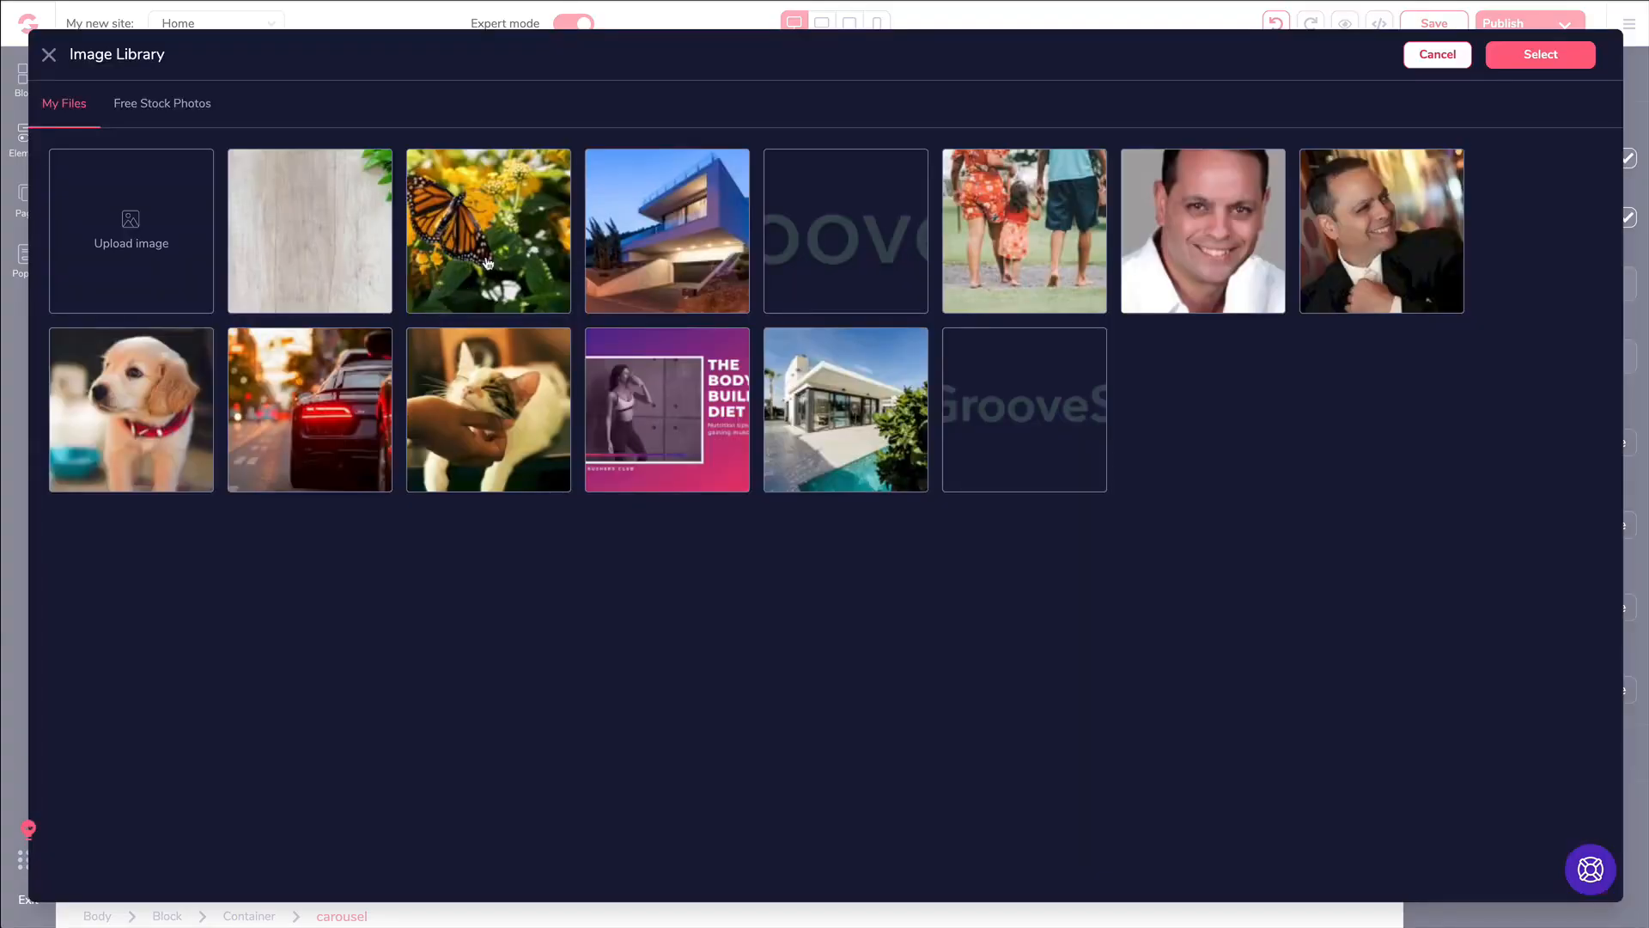
{"action": "left_click", "coordinate": [488, 263]}
{"action": "left_click", "coordinate": [1540, 54]}
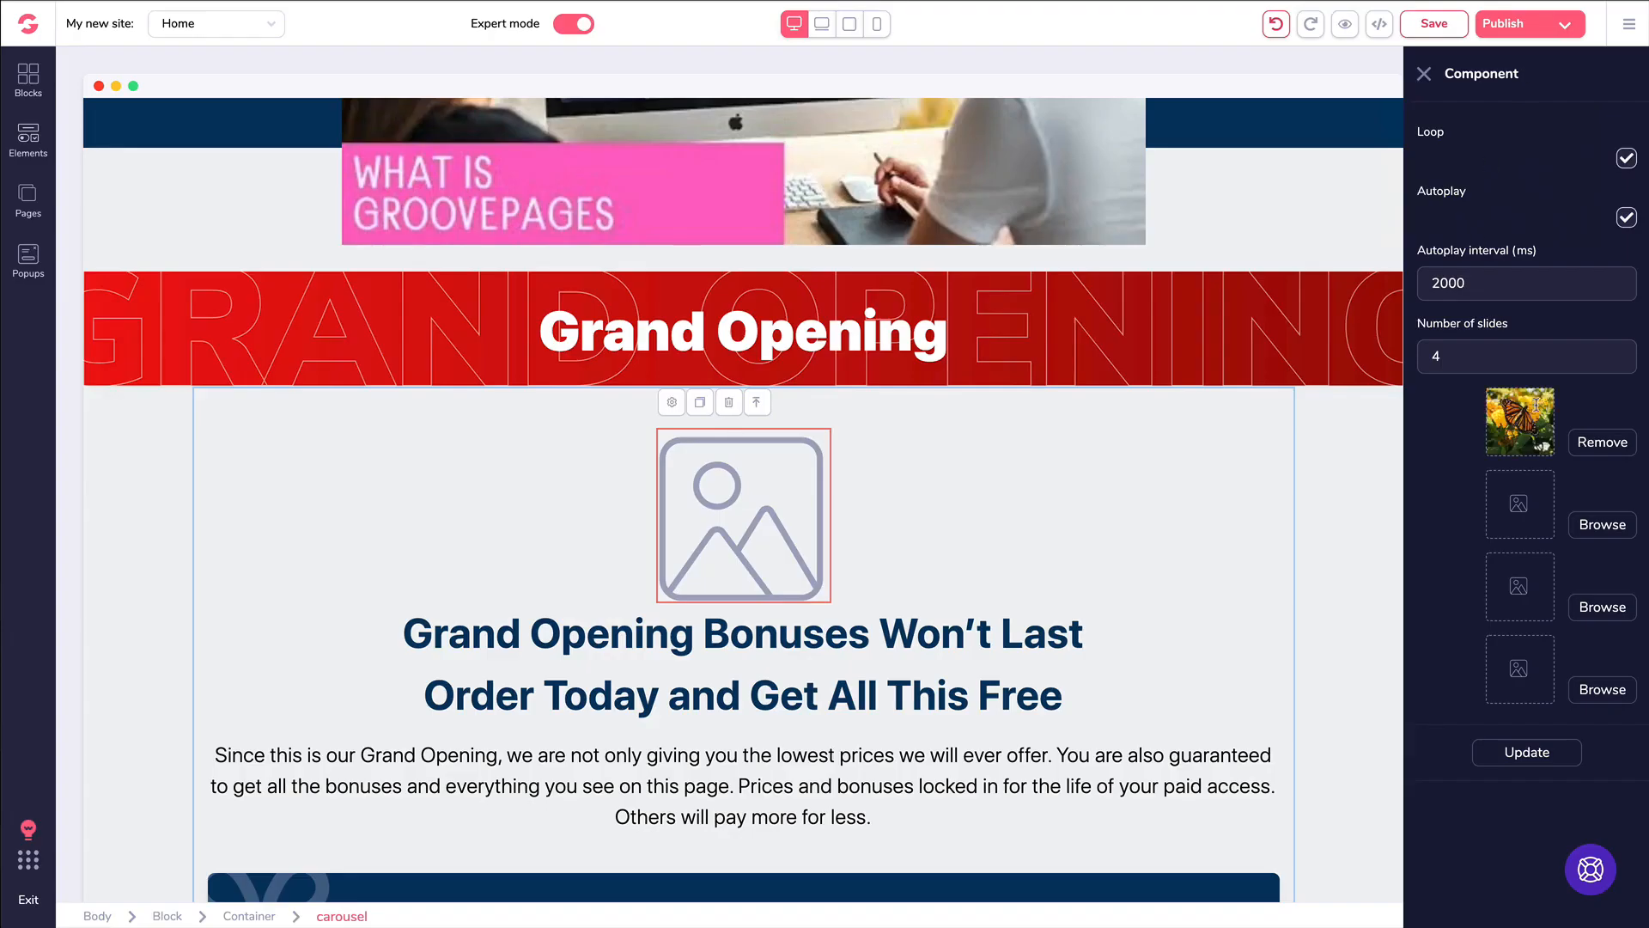
{"action": "left_click", "coordinate": [1586, 525]}
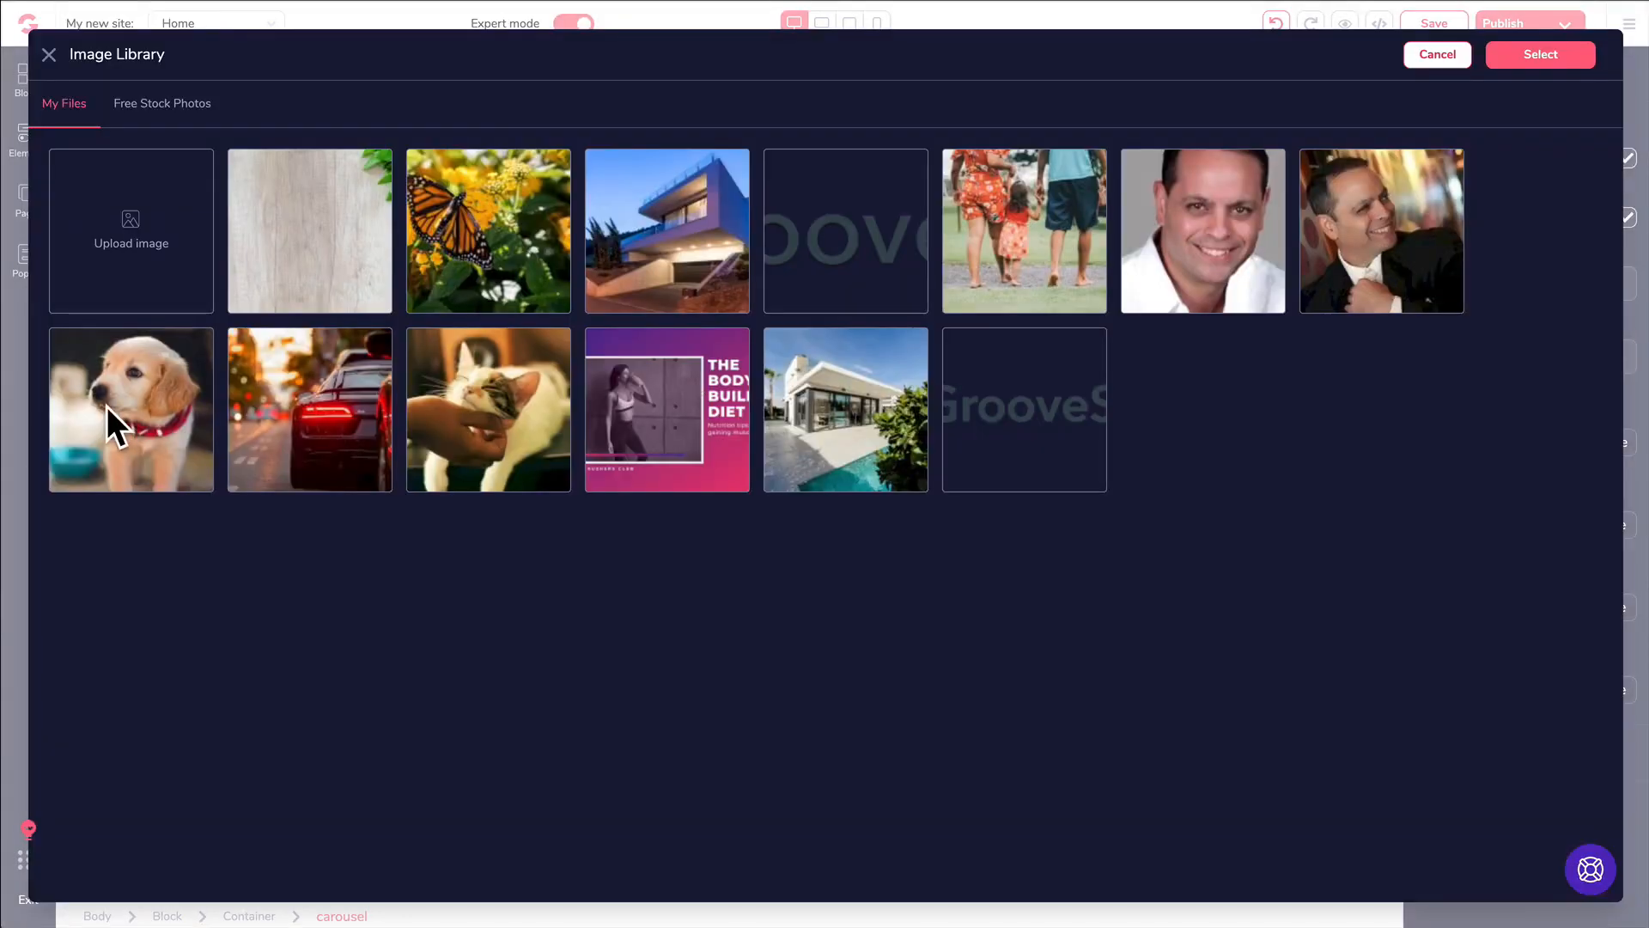
{"action": "left_click", "coordinate": [115, 423]}
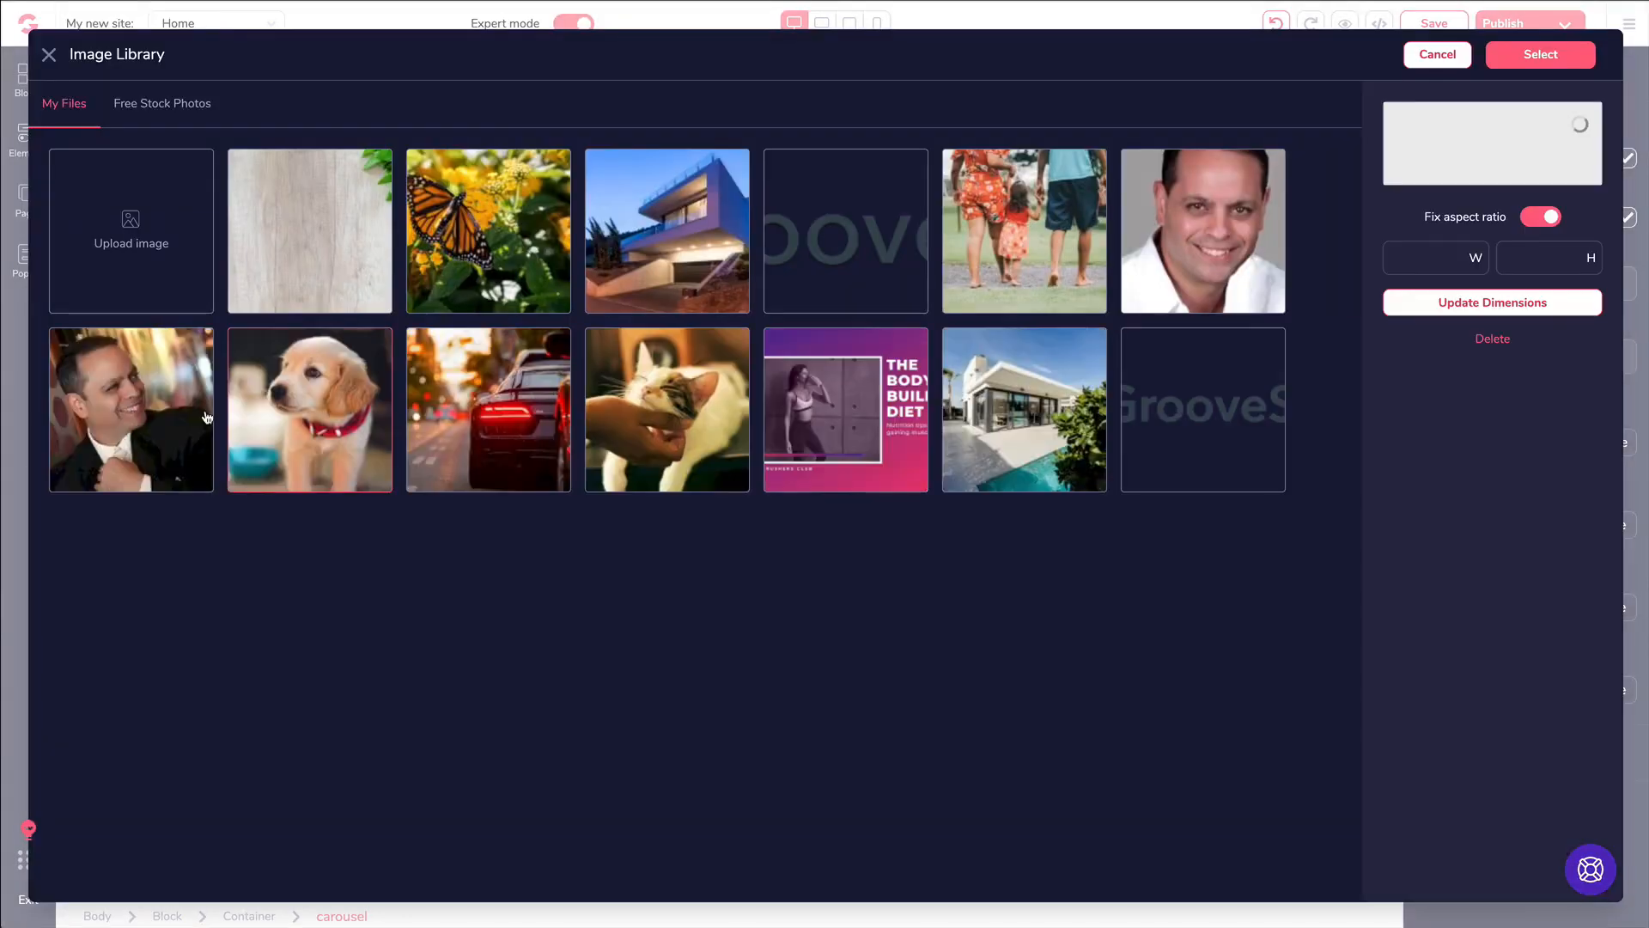
{"action": "left_click", "coordinate": [1538, 60]}
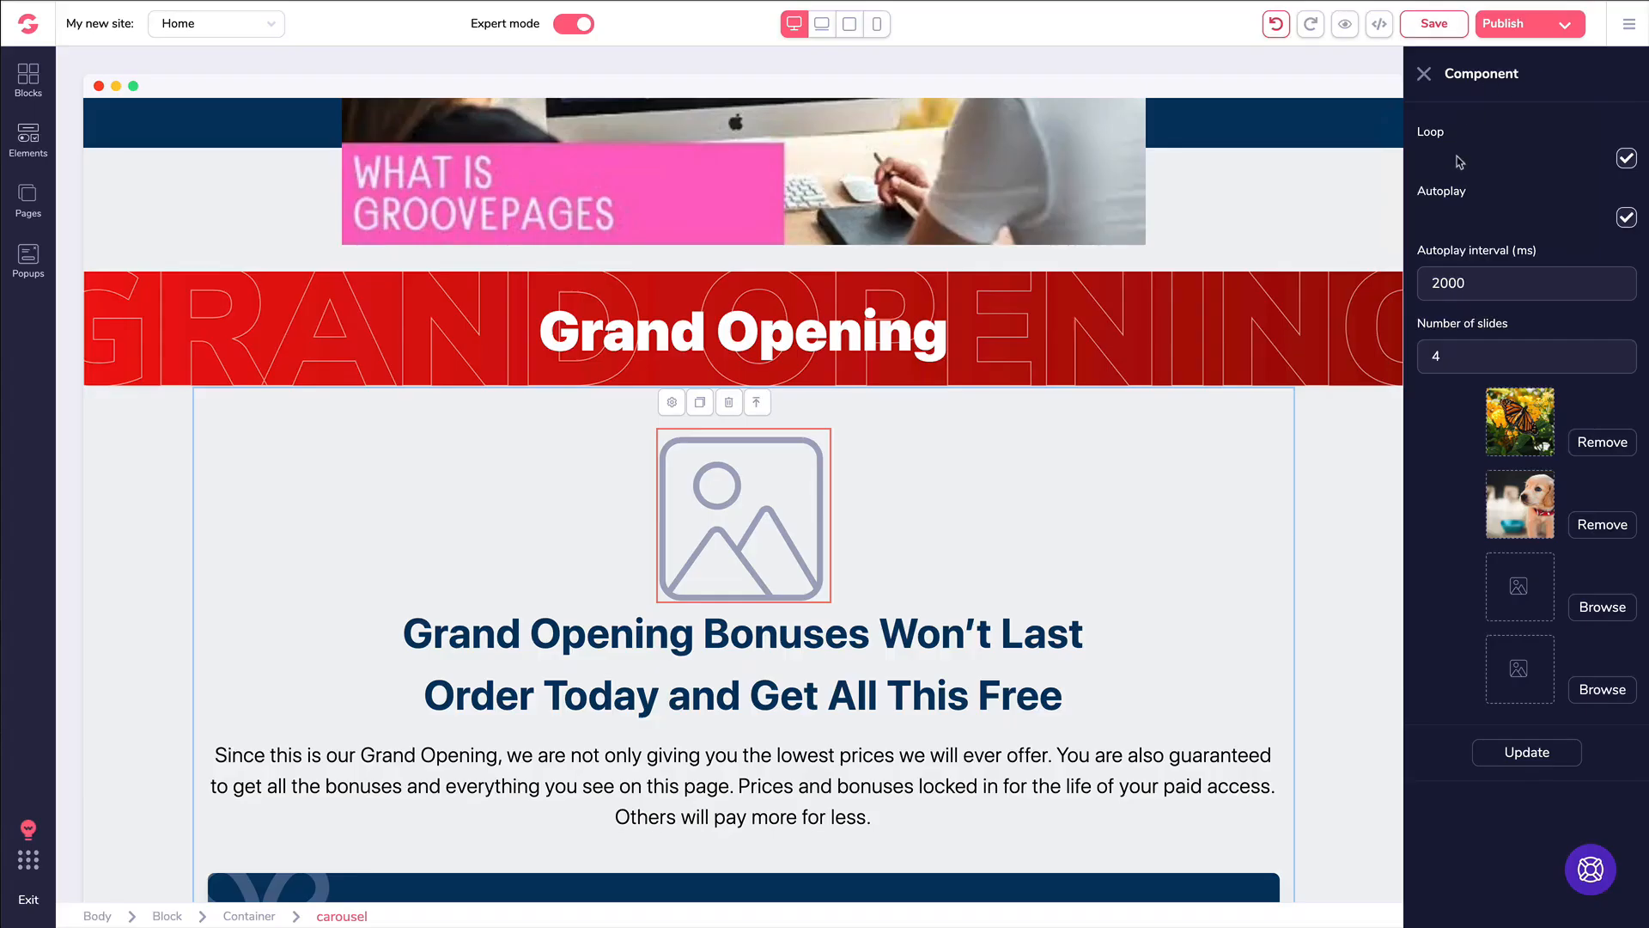
- Assign the cat image to the carousel's third slide and the car image to its fourth
{"action": "left_click", "coordinate": [1592, 608]}
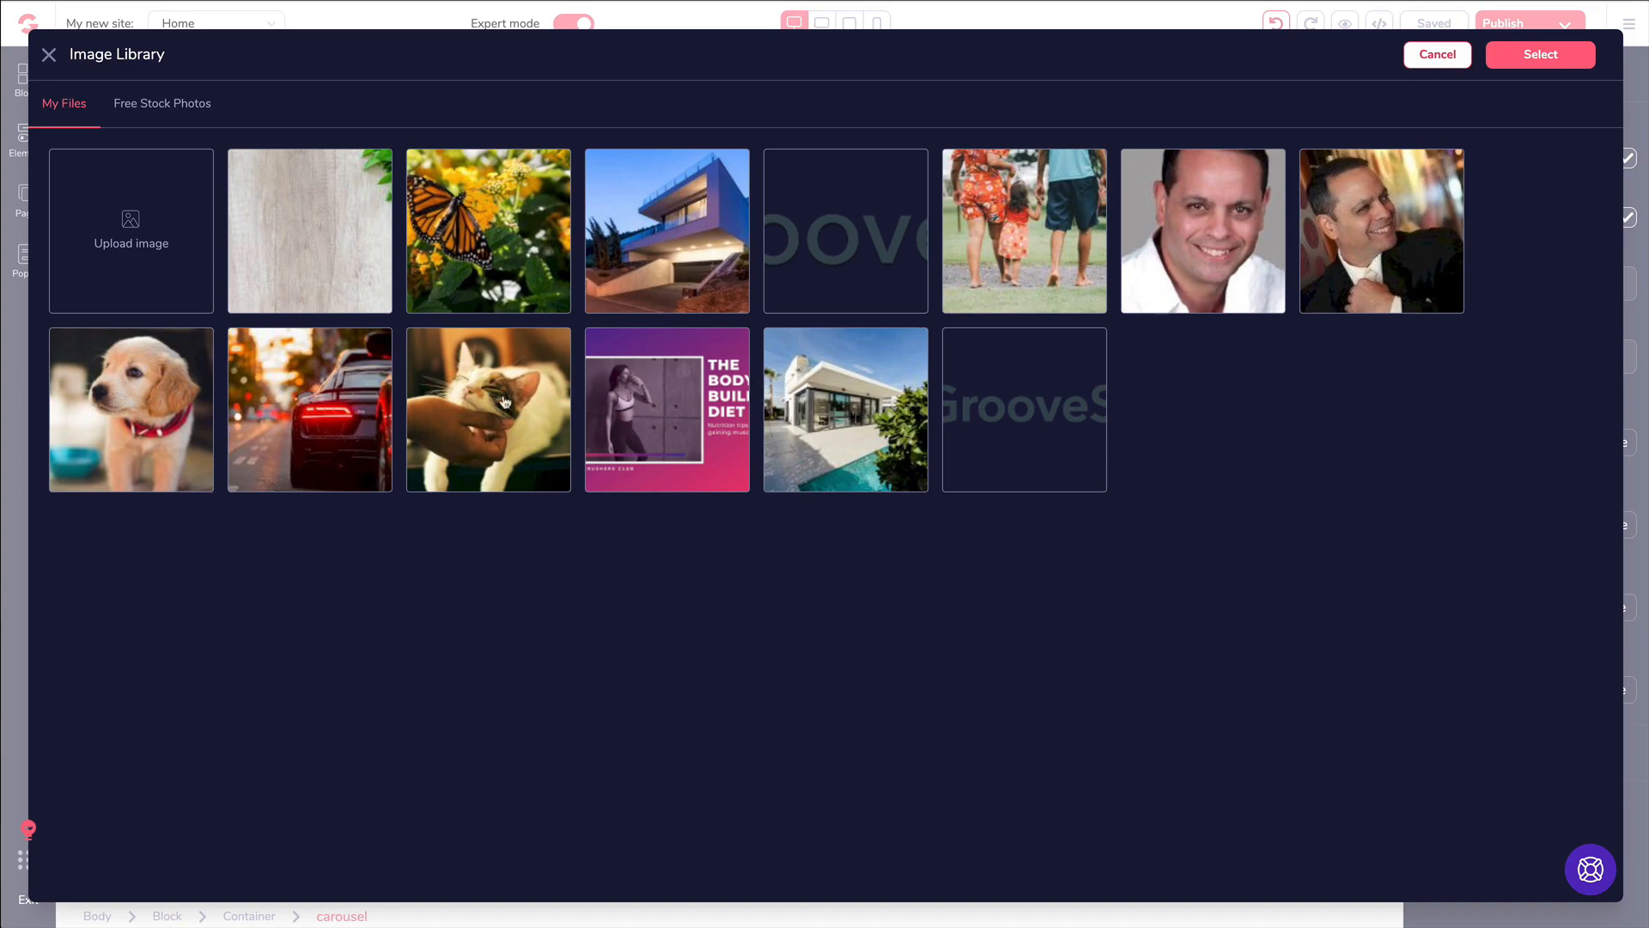
{"action": "left_click", "coordinate": [506, 402]}
{"action": "left_click", "coordinate": [1547, 57]}
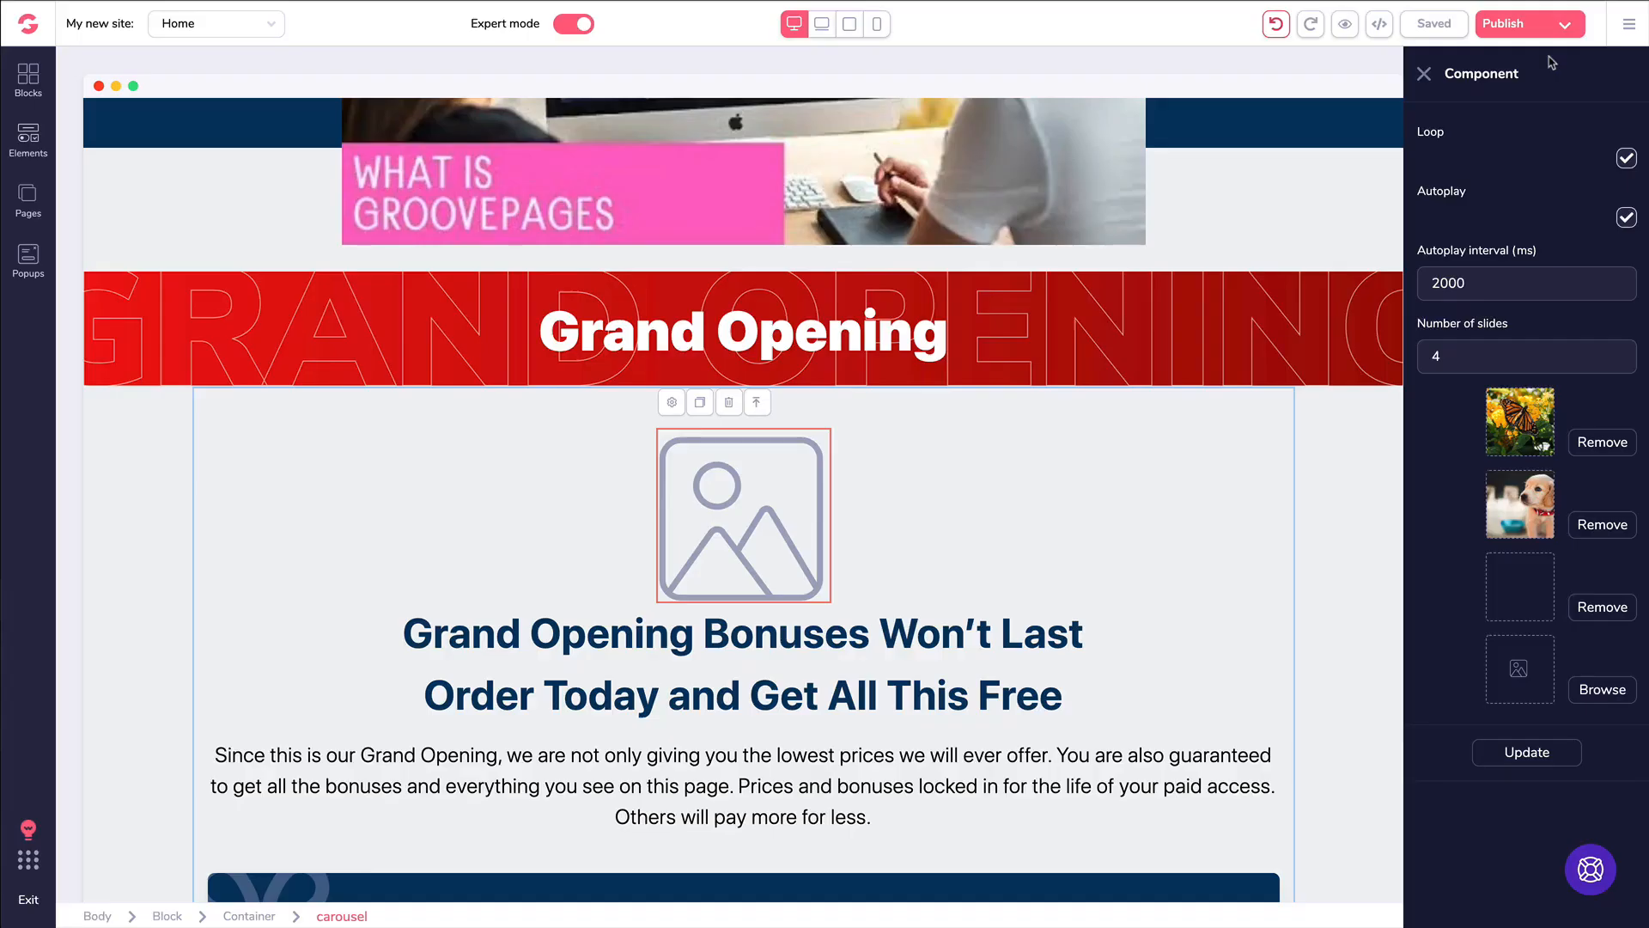
{"action": "left_click", "coordinate": [1601, 689]}
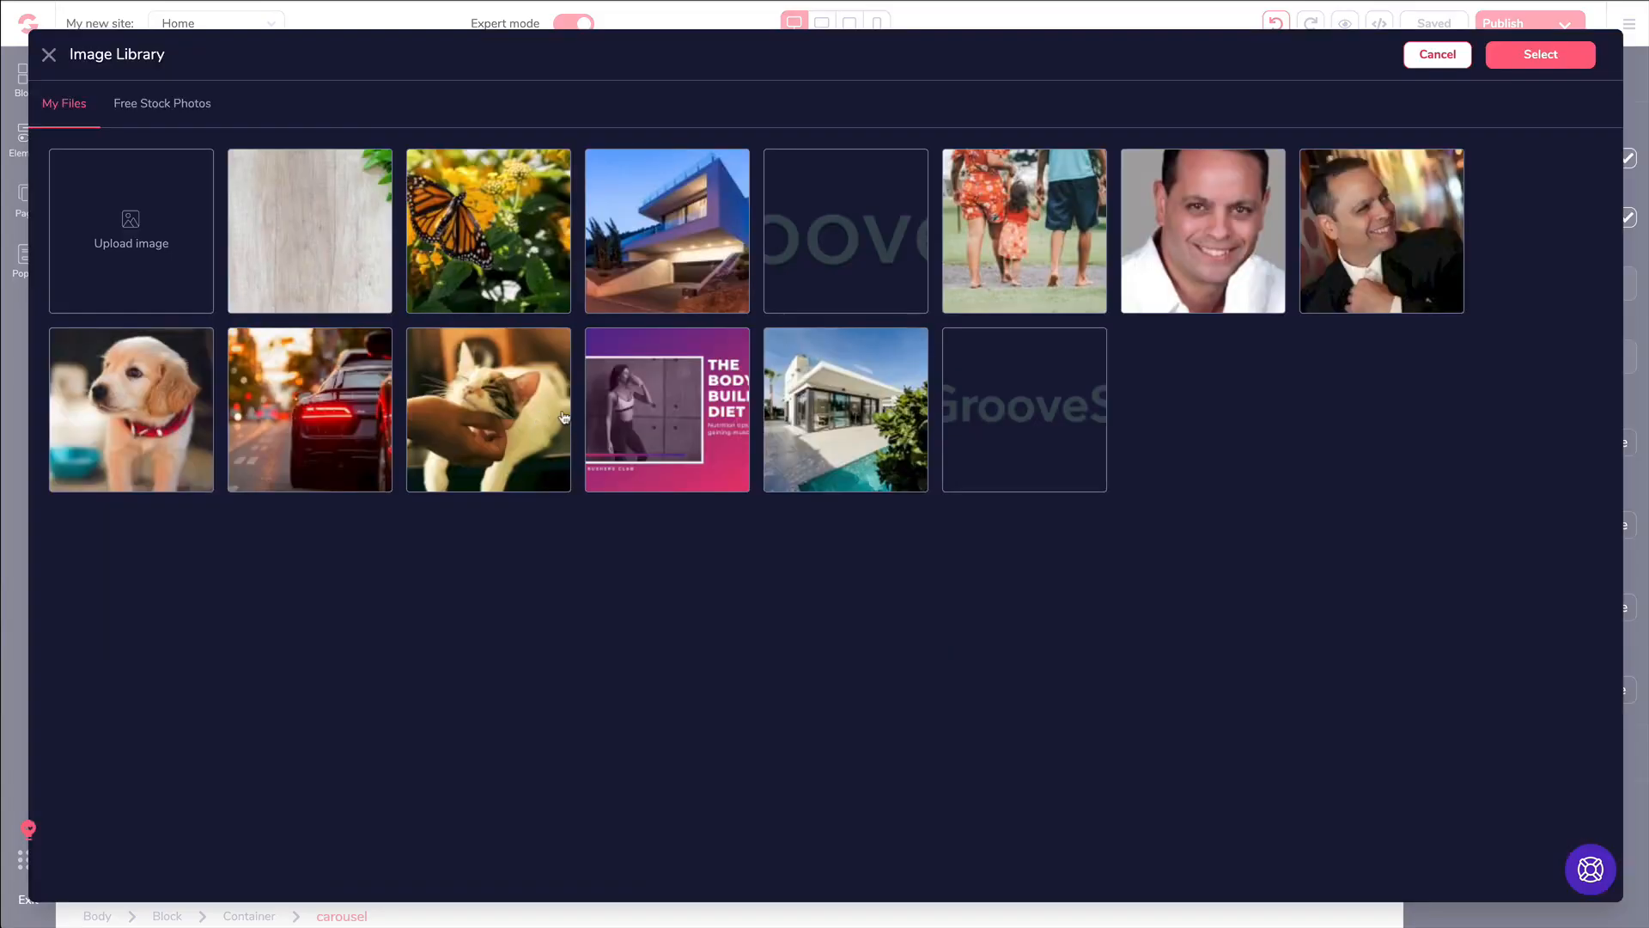
{"action": "left_click", "coordinate": [361, 409]}
{"action": "left_click", "coordinate": [1537, 56]}
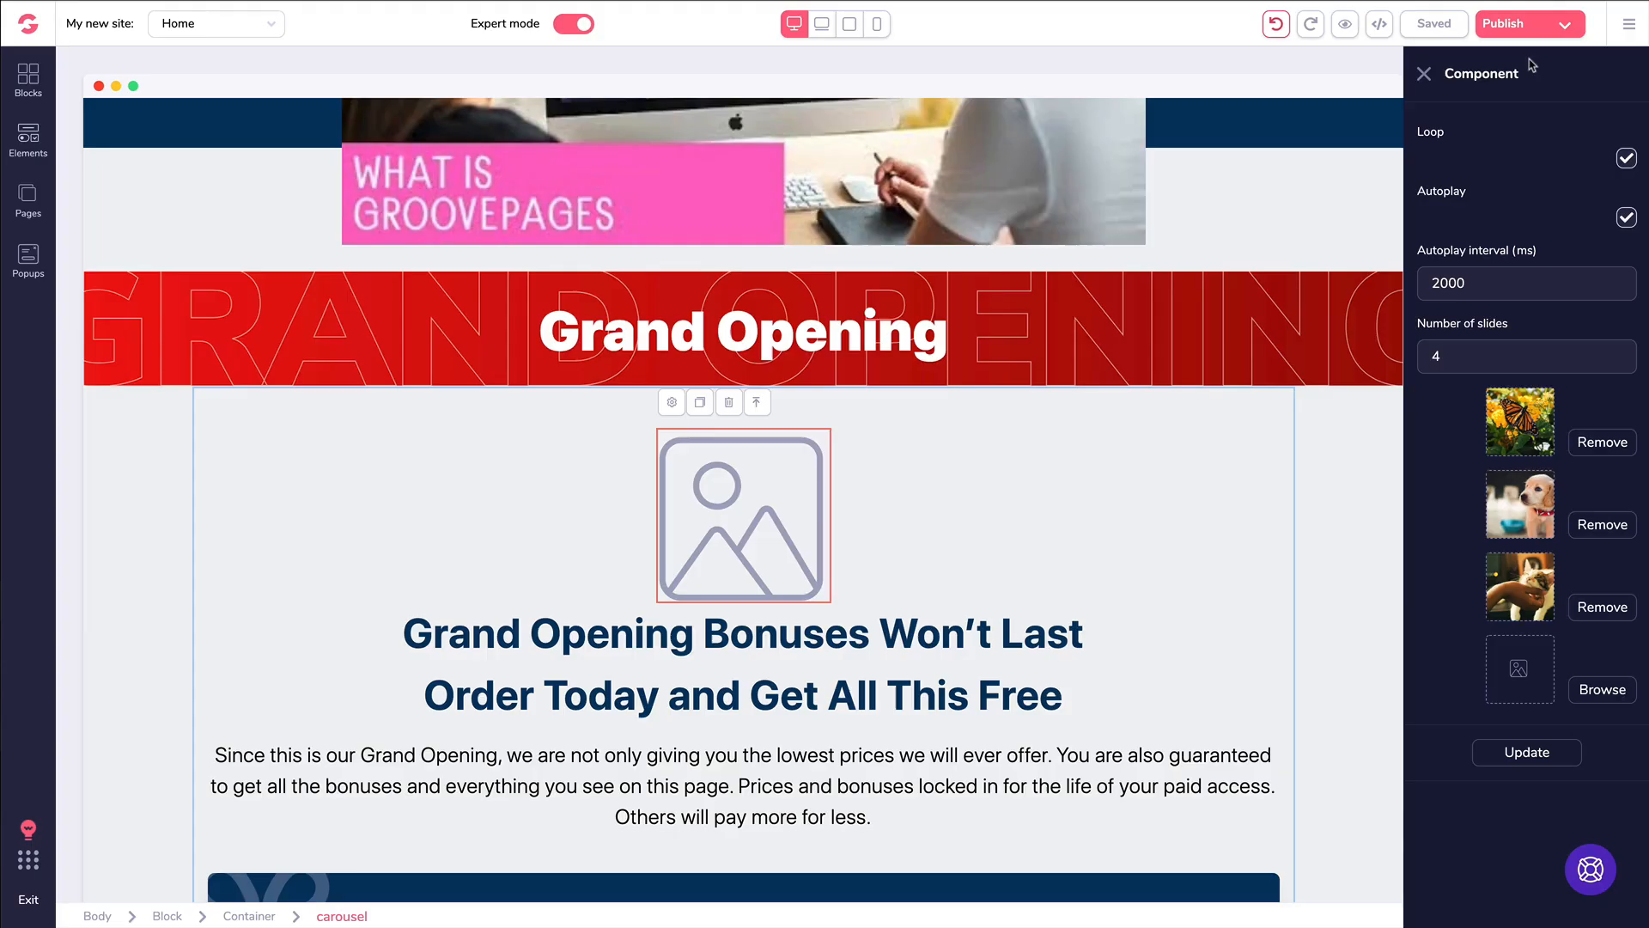
- Update the carousel with its assigned slide images and check how the slides play above the heading
{"action": "left_click", "coordinate": [1533, 756]}
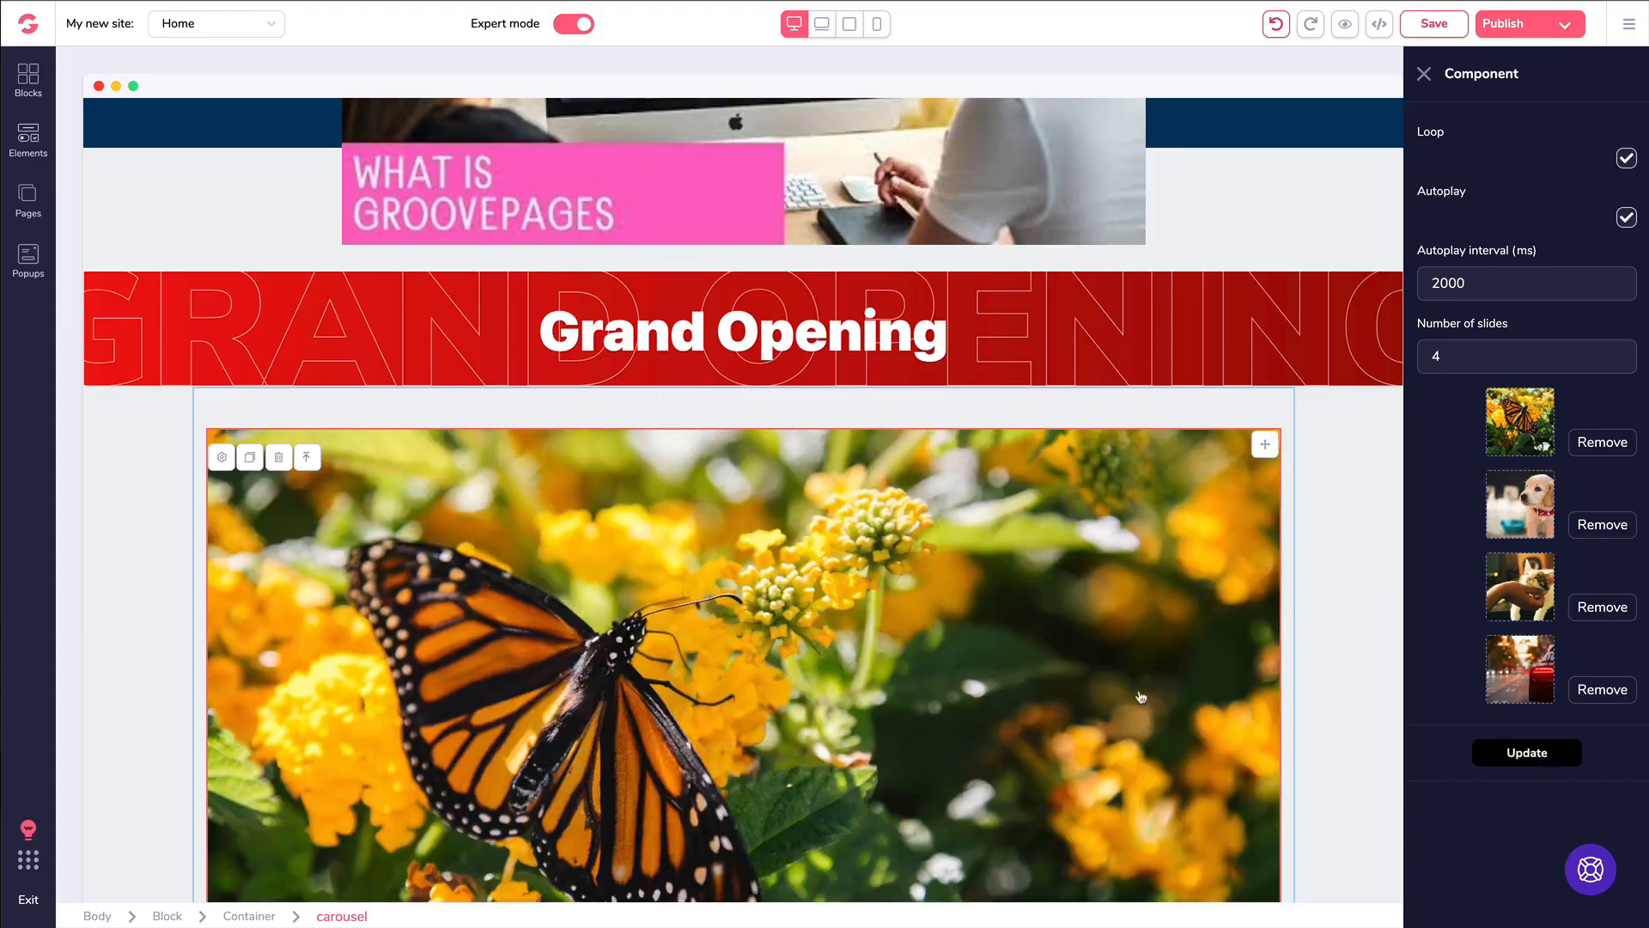
{"action": "scroll", "coordinate": [1141, 697], "scroll_direction": "down", "scroll_amount": 6}
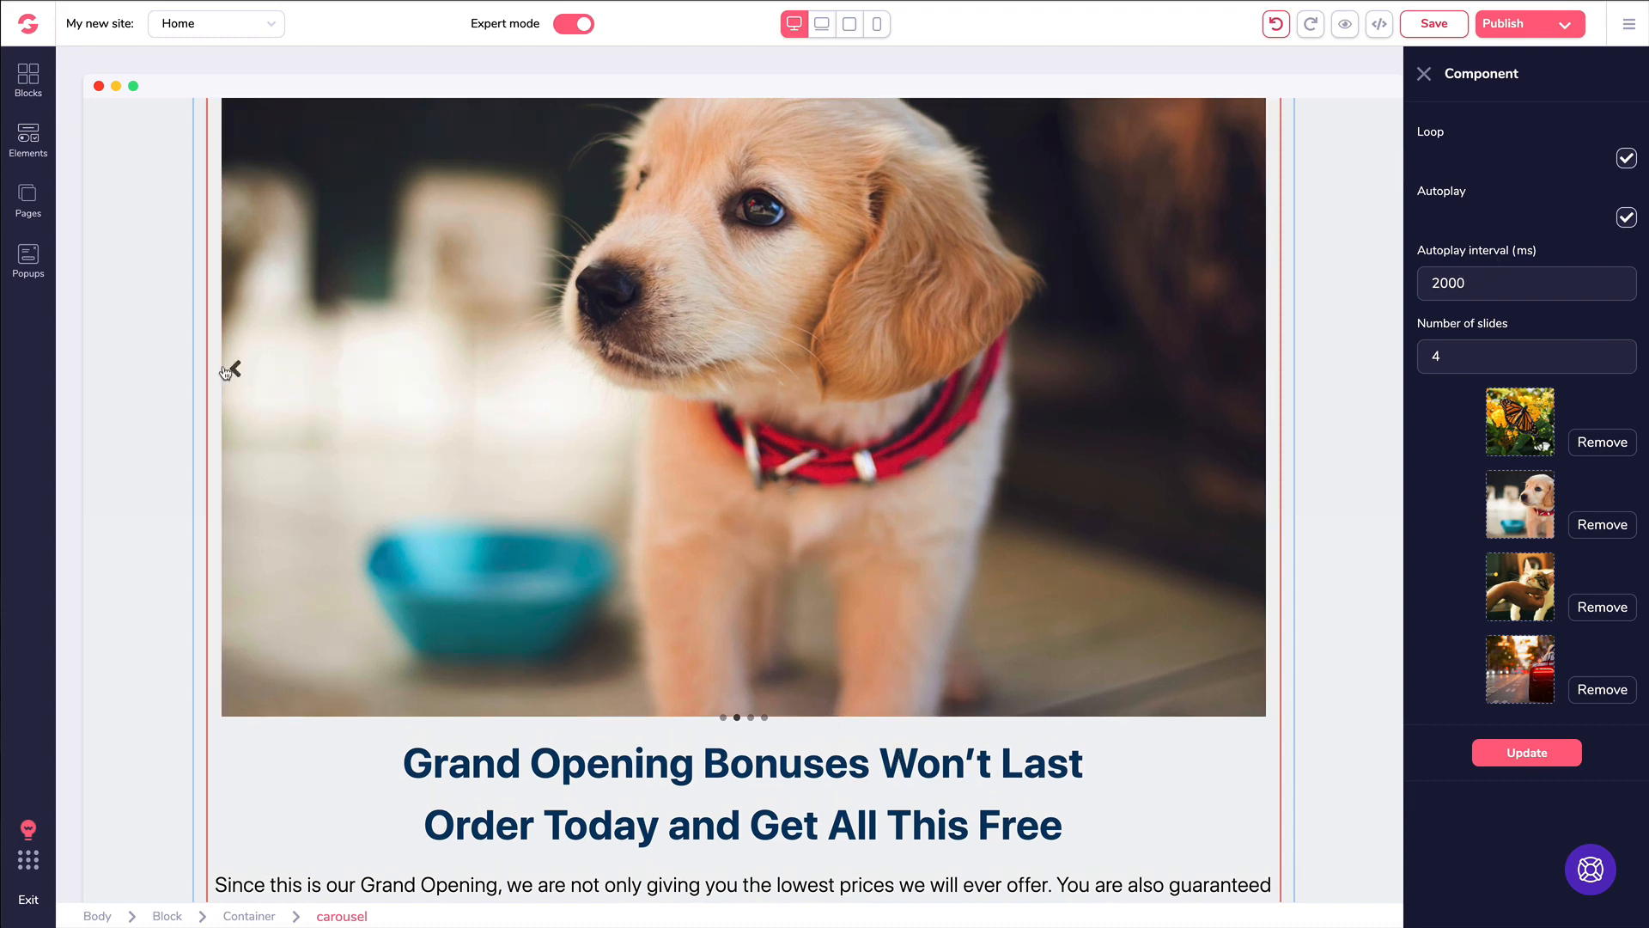
{"action": "left_click", "coordinate": [249, 377]}
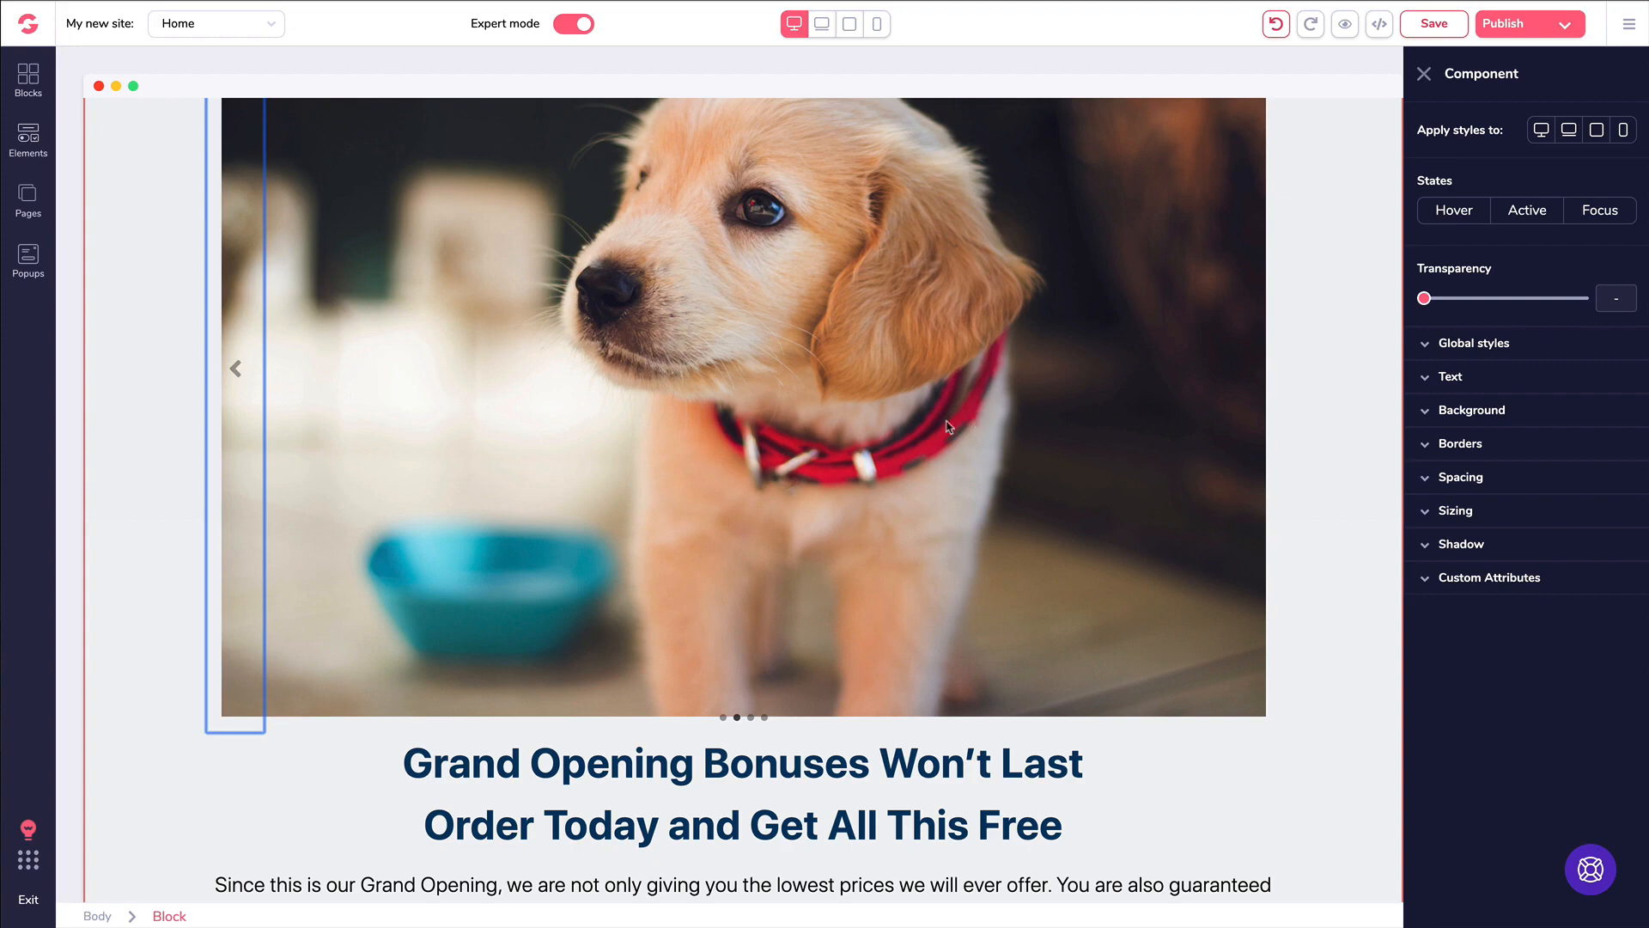
{"action": "left_click", "coordinate": [916, 776]}
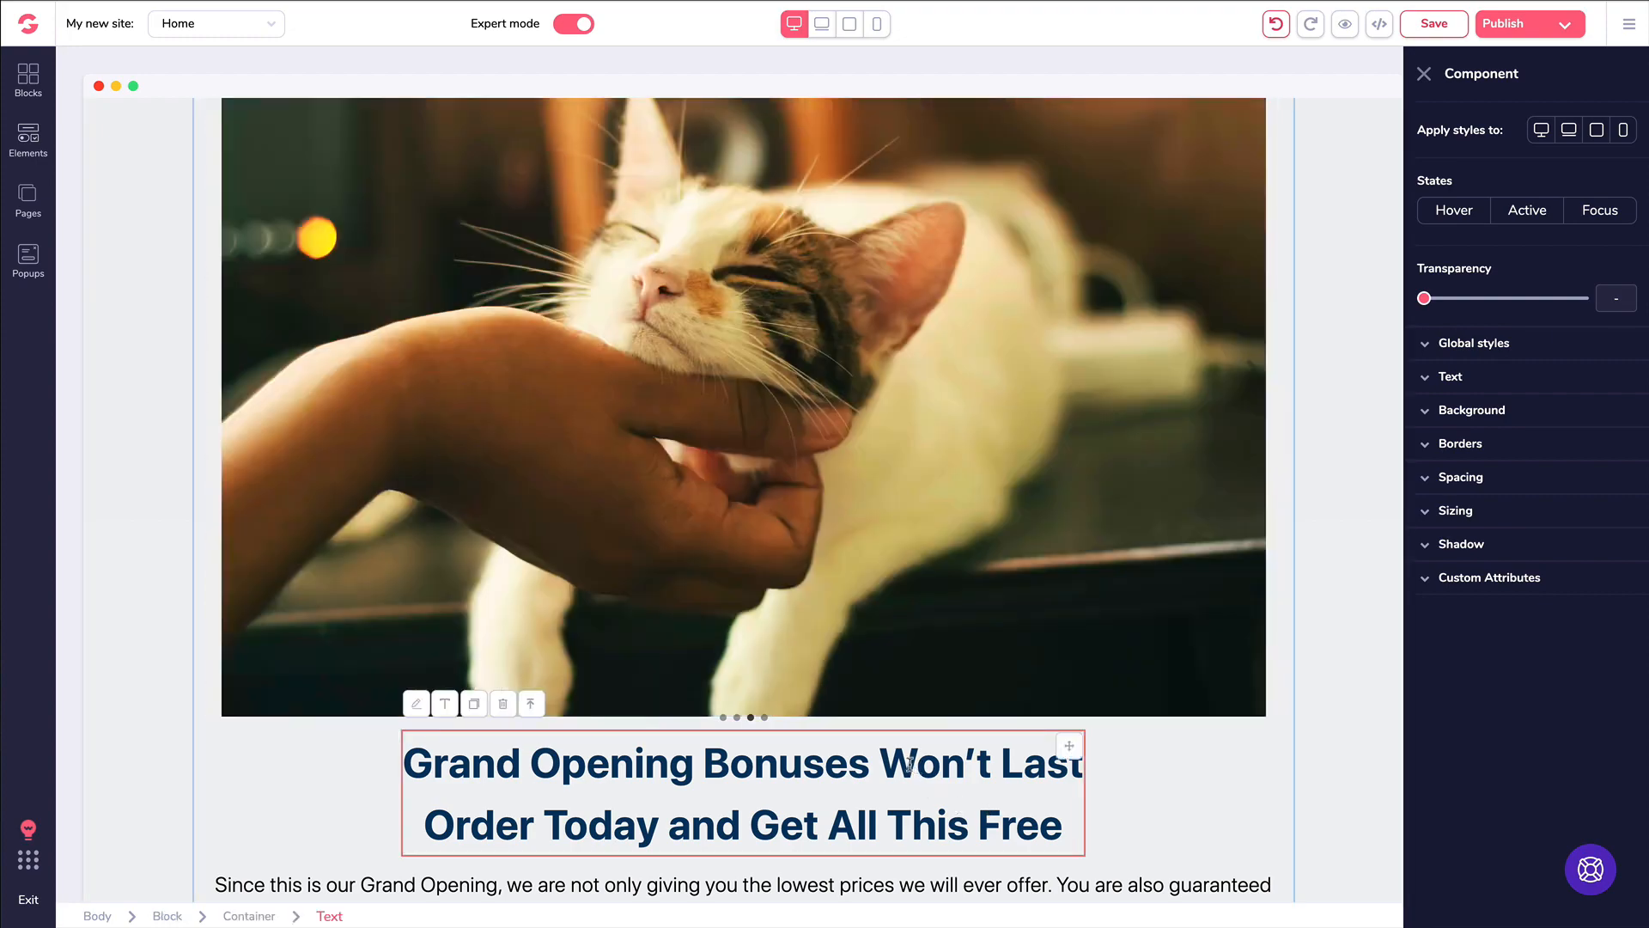
- Delete the whole block containing the carousel below the red Grand Opening banner
{"action": "scroll", "coordinate": [311, 372], "scroll_direction": "up", "scroll_amount": 2}
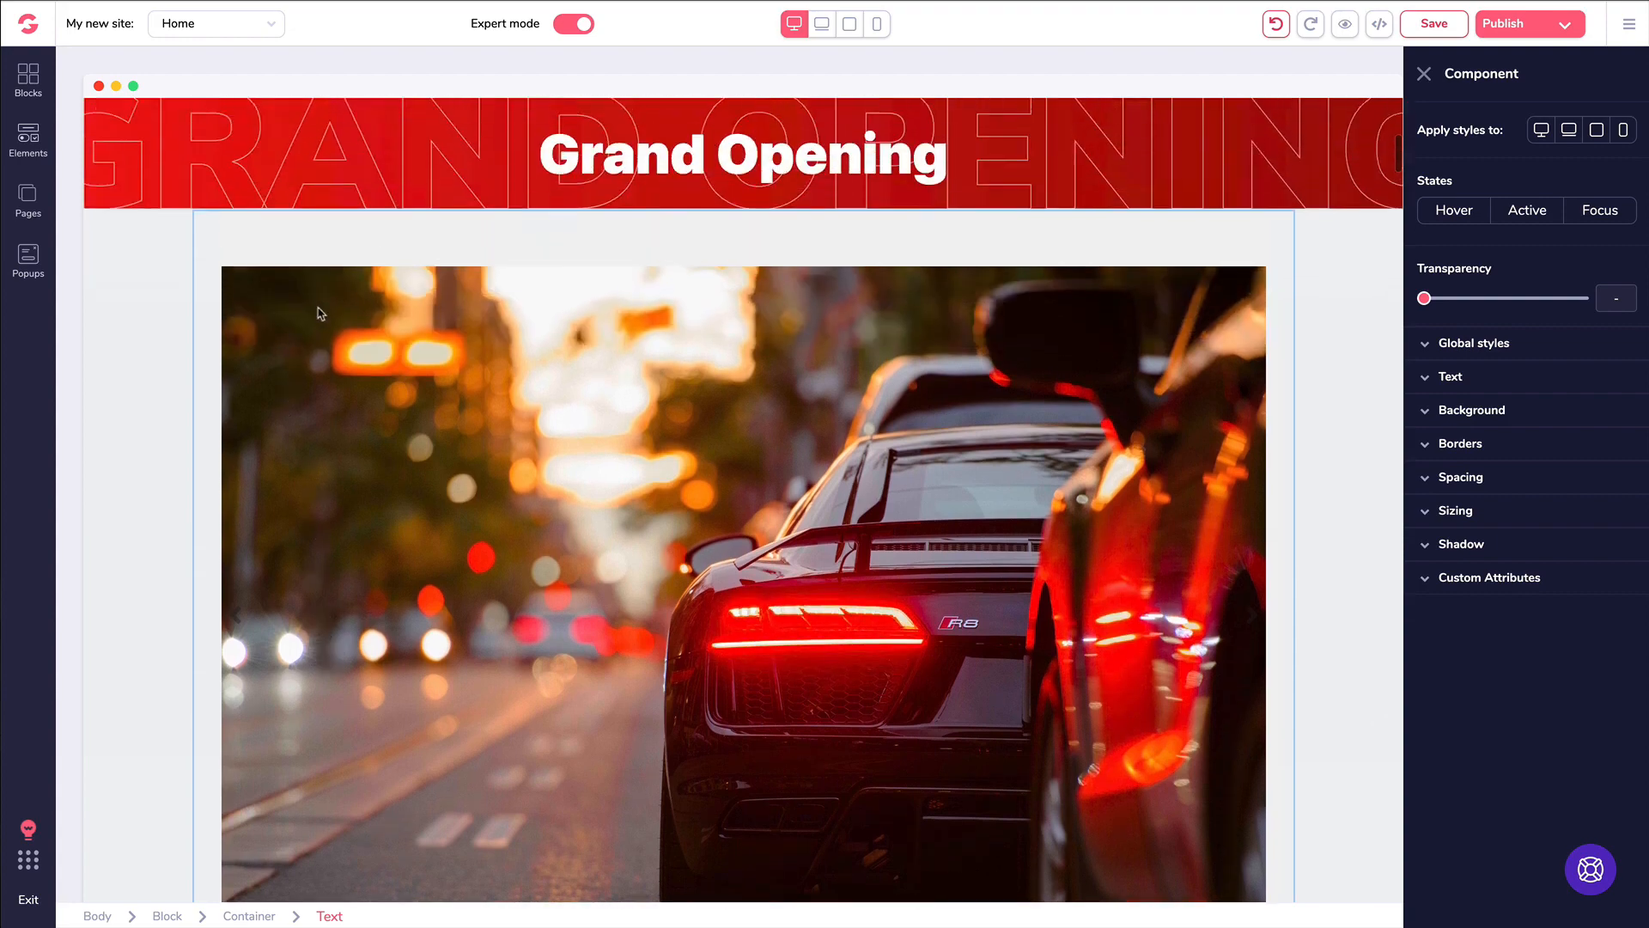
{"action": "left_click", "coordinate": [138, 302]}
{"action": "left_click", "coordinate": [184, 241]}
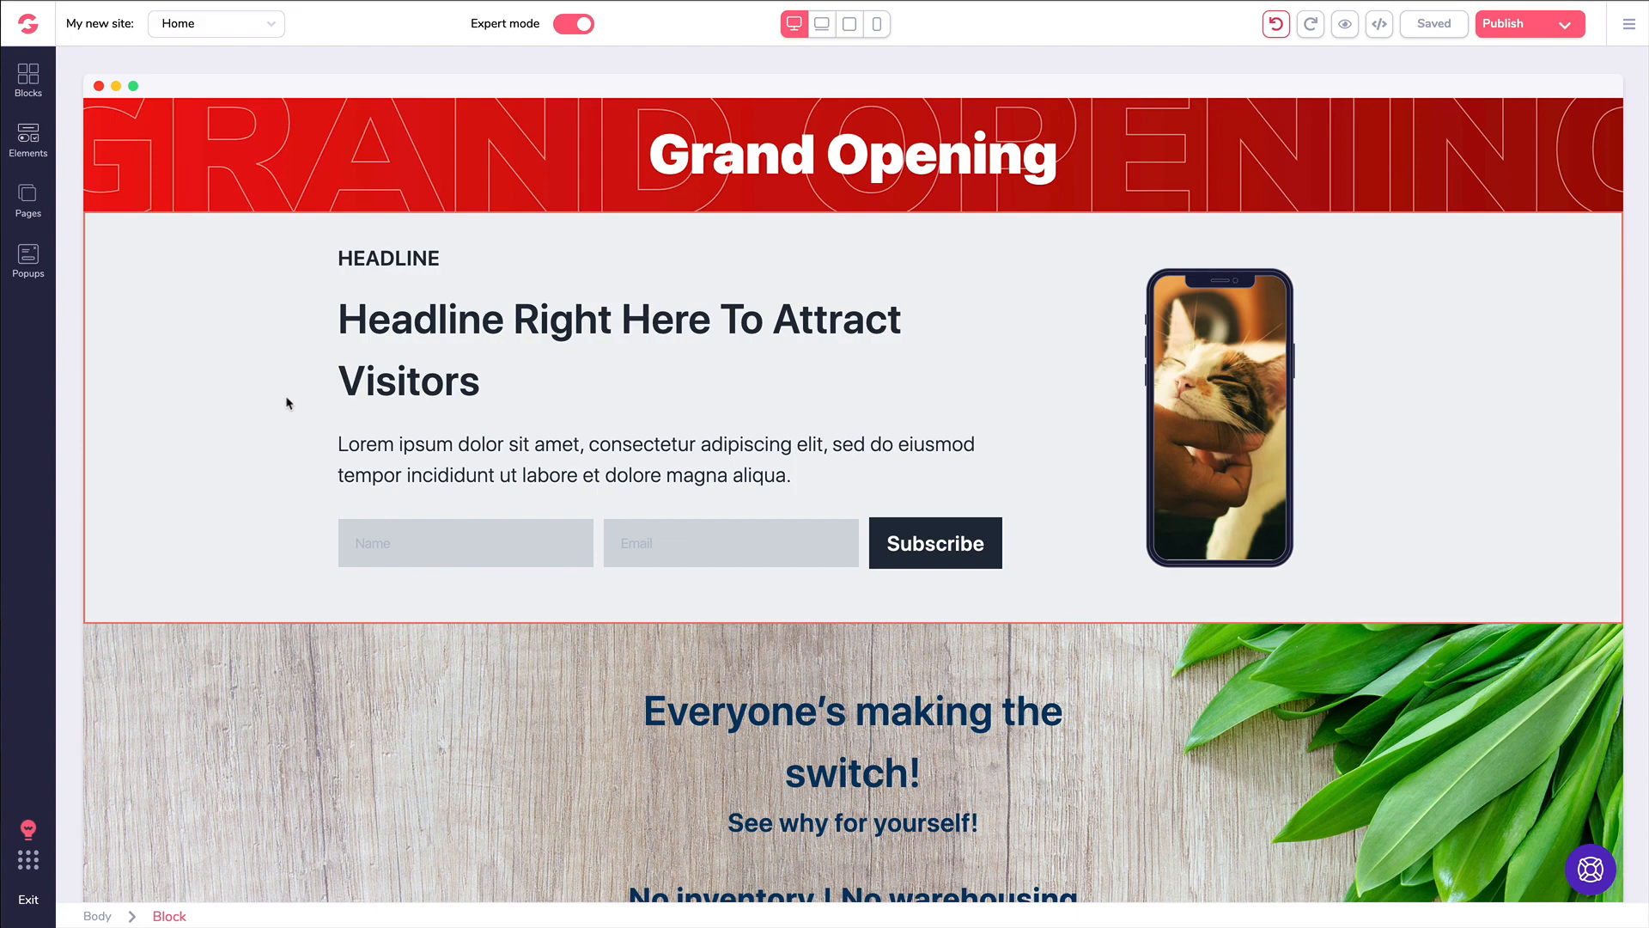
- On the Pricing page, set the text color of Plan #1's "Get Started Today!" button to black
{"action": "left_click", "coordinate": [34, 199]}
{"action": "left_click", "coordinate": [121, 222]}
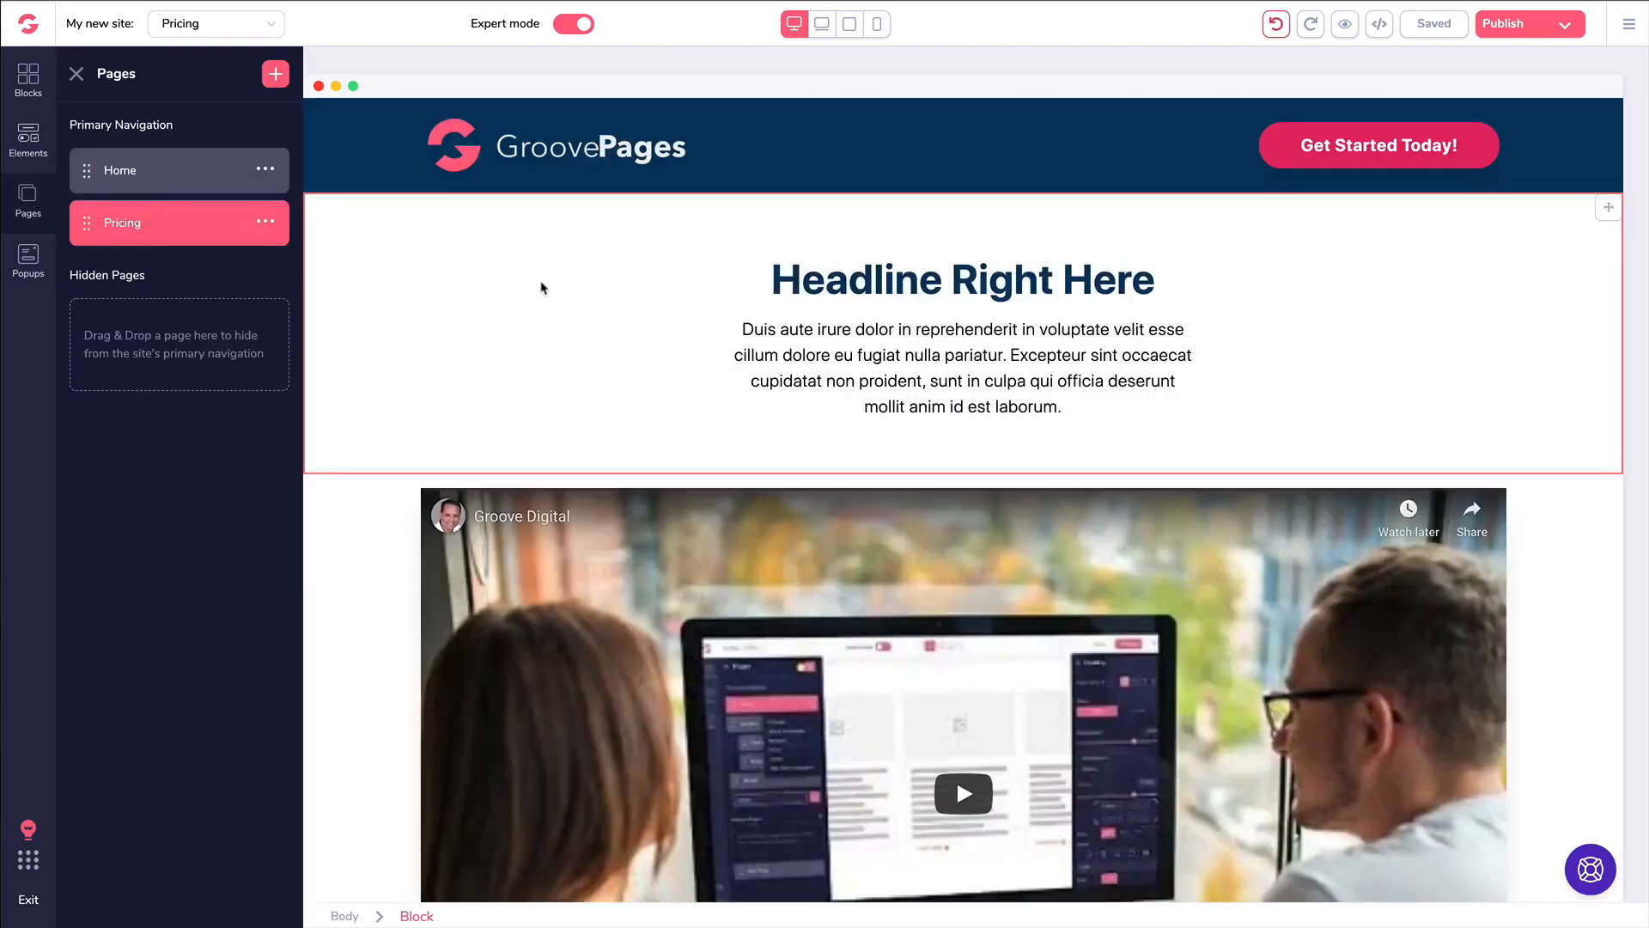
{"action": "scroll", "coordinate": [543, 281], "scroll_direction": "down", "scroll_amount": 8}
{"action": "scroll", "coordinate": [542, 281], "scroll_direction": "down", "scroll_amount": 10}
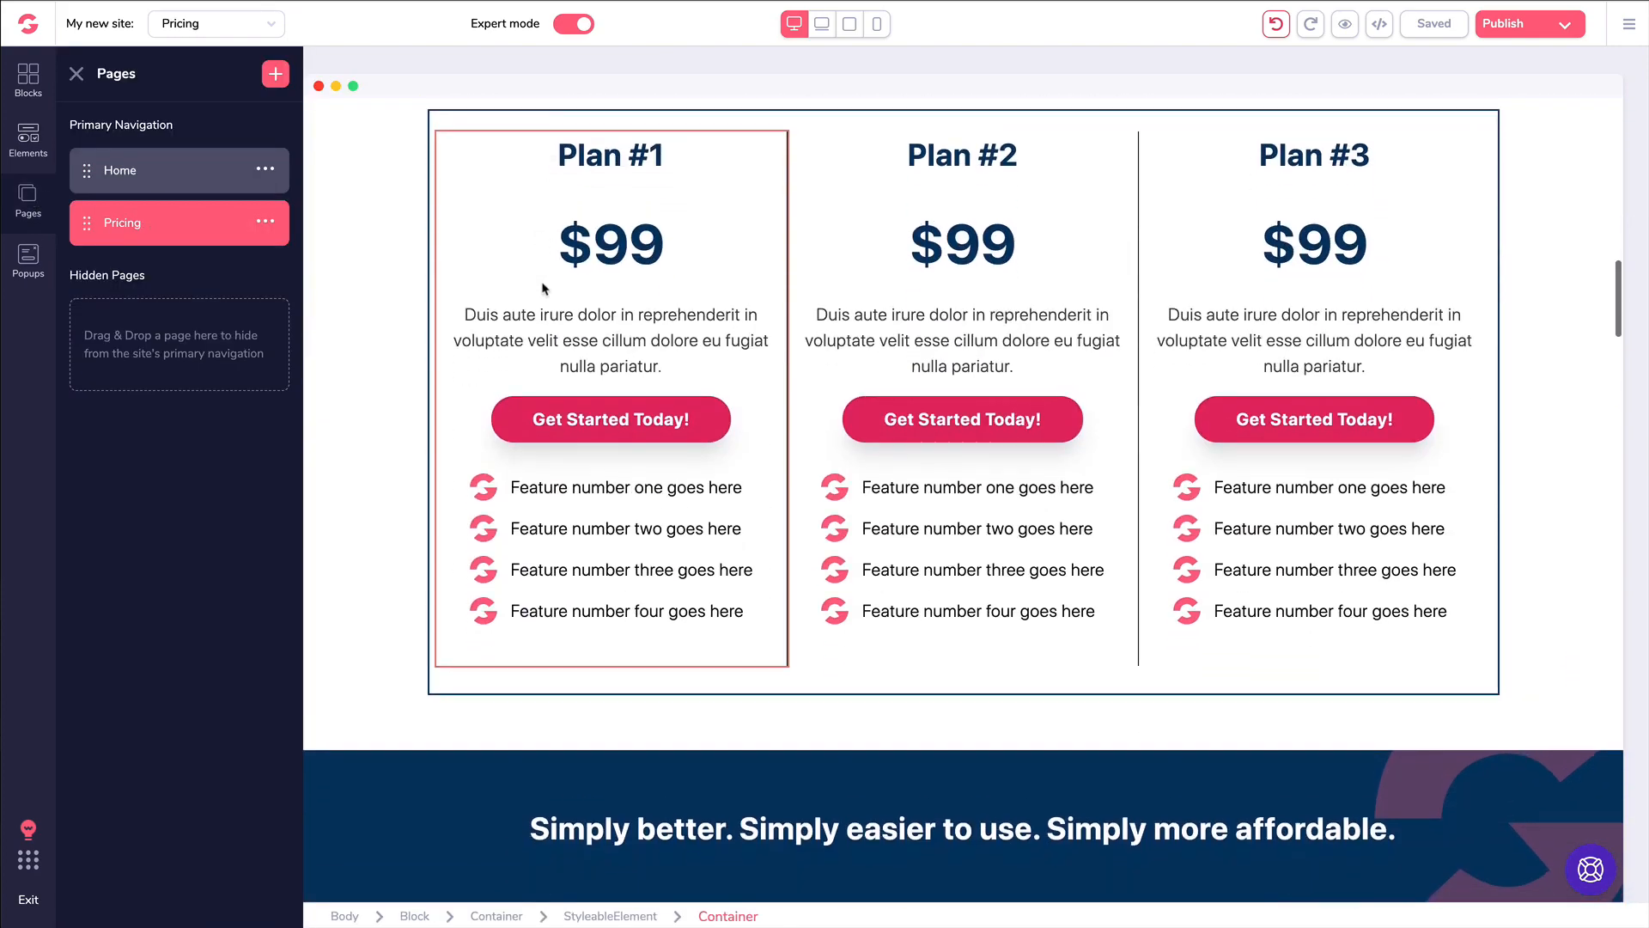
{"action": "left_click", "coordinate": [530, 418]}
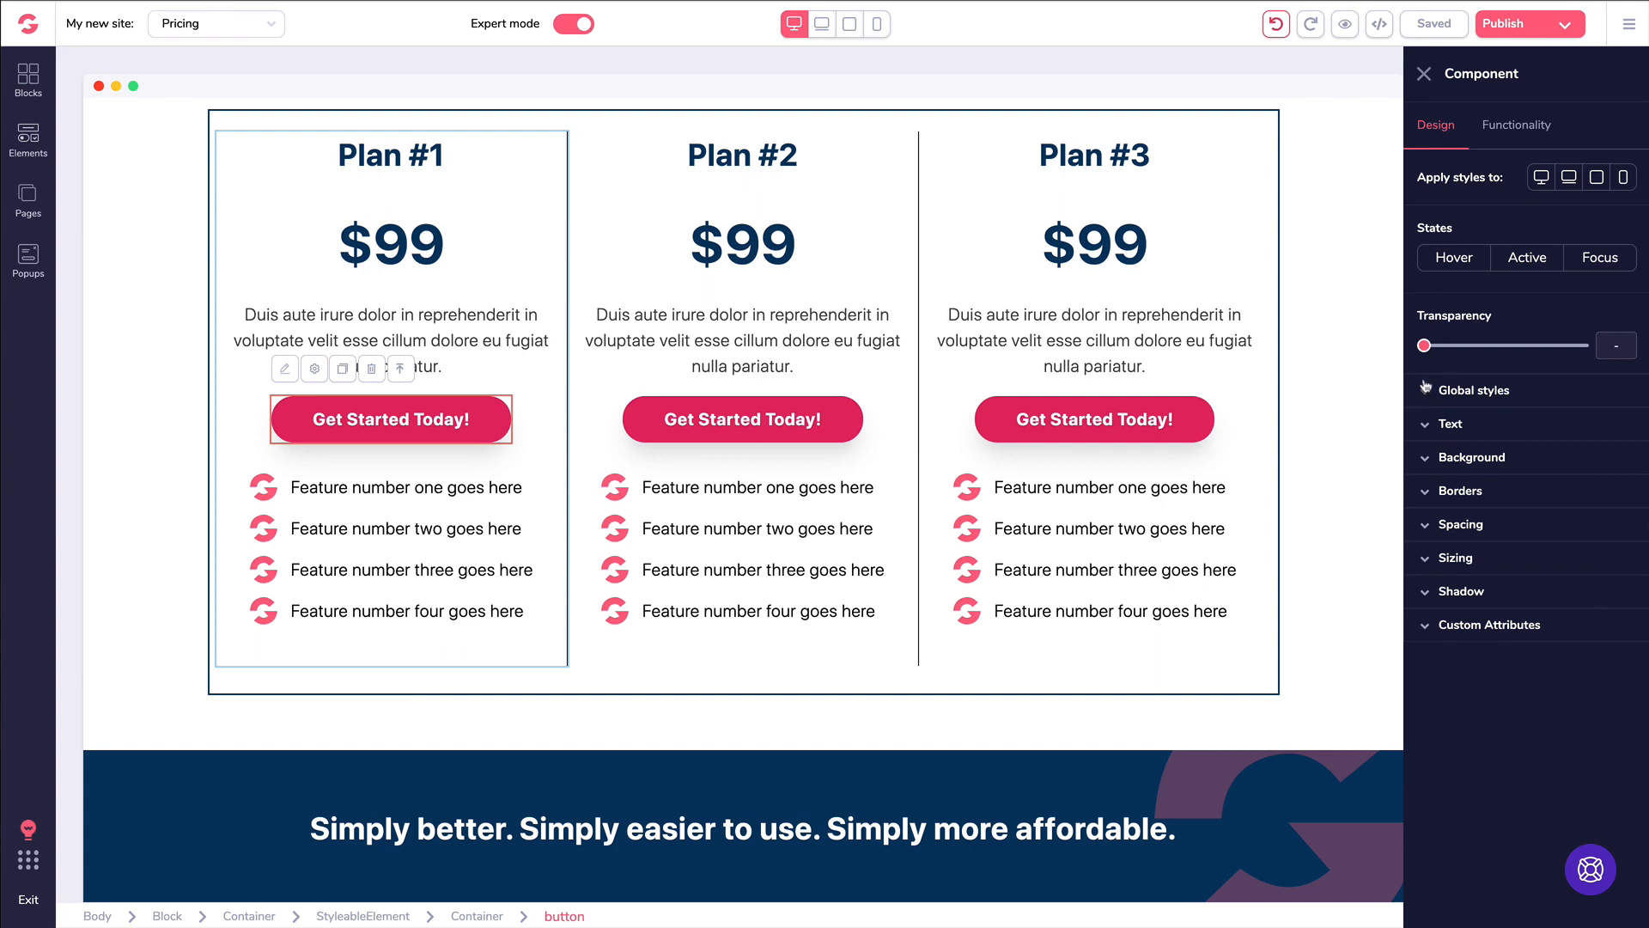
{"action": "left_click", "coordinate": [1446, 426]}
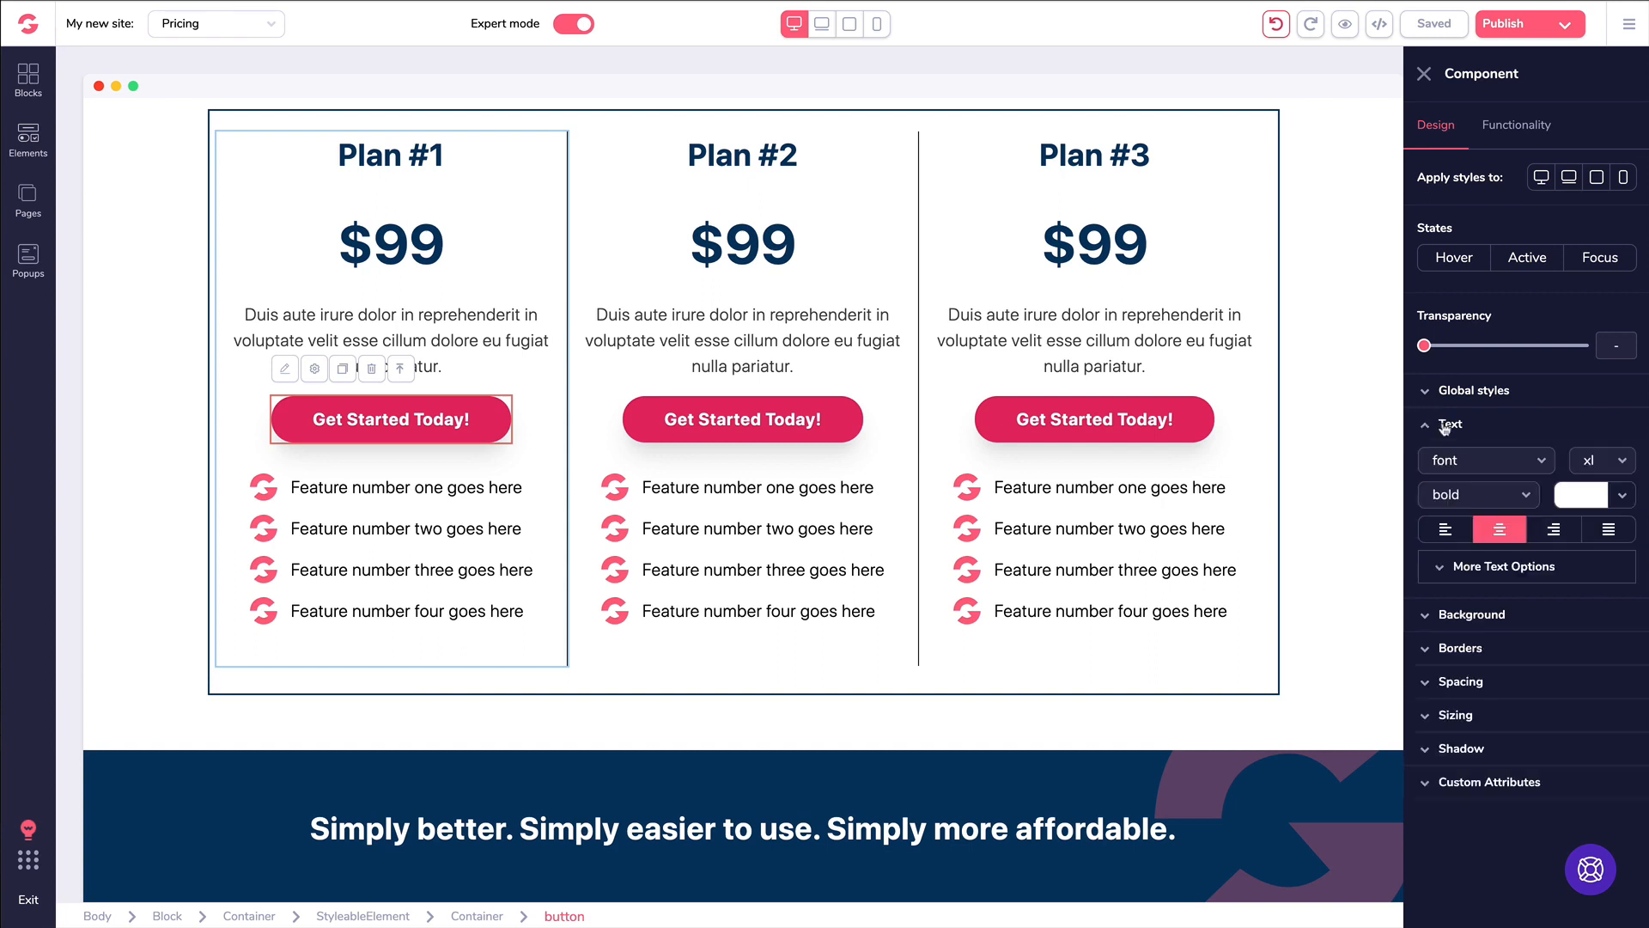
{"action": "left_click", "coordinate": [1563, 492]}
{"action": "left_click", "coordinate": [1468, 589]}
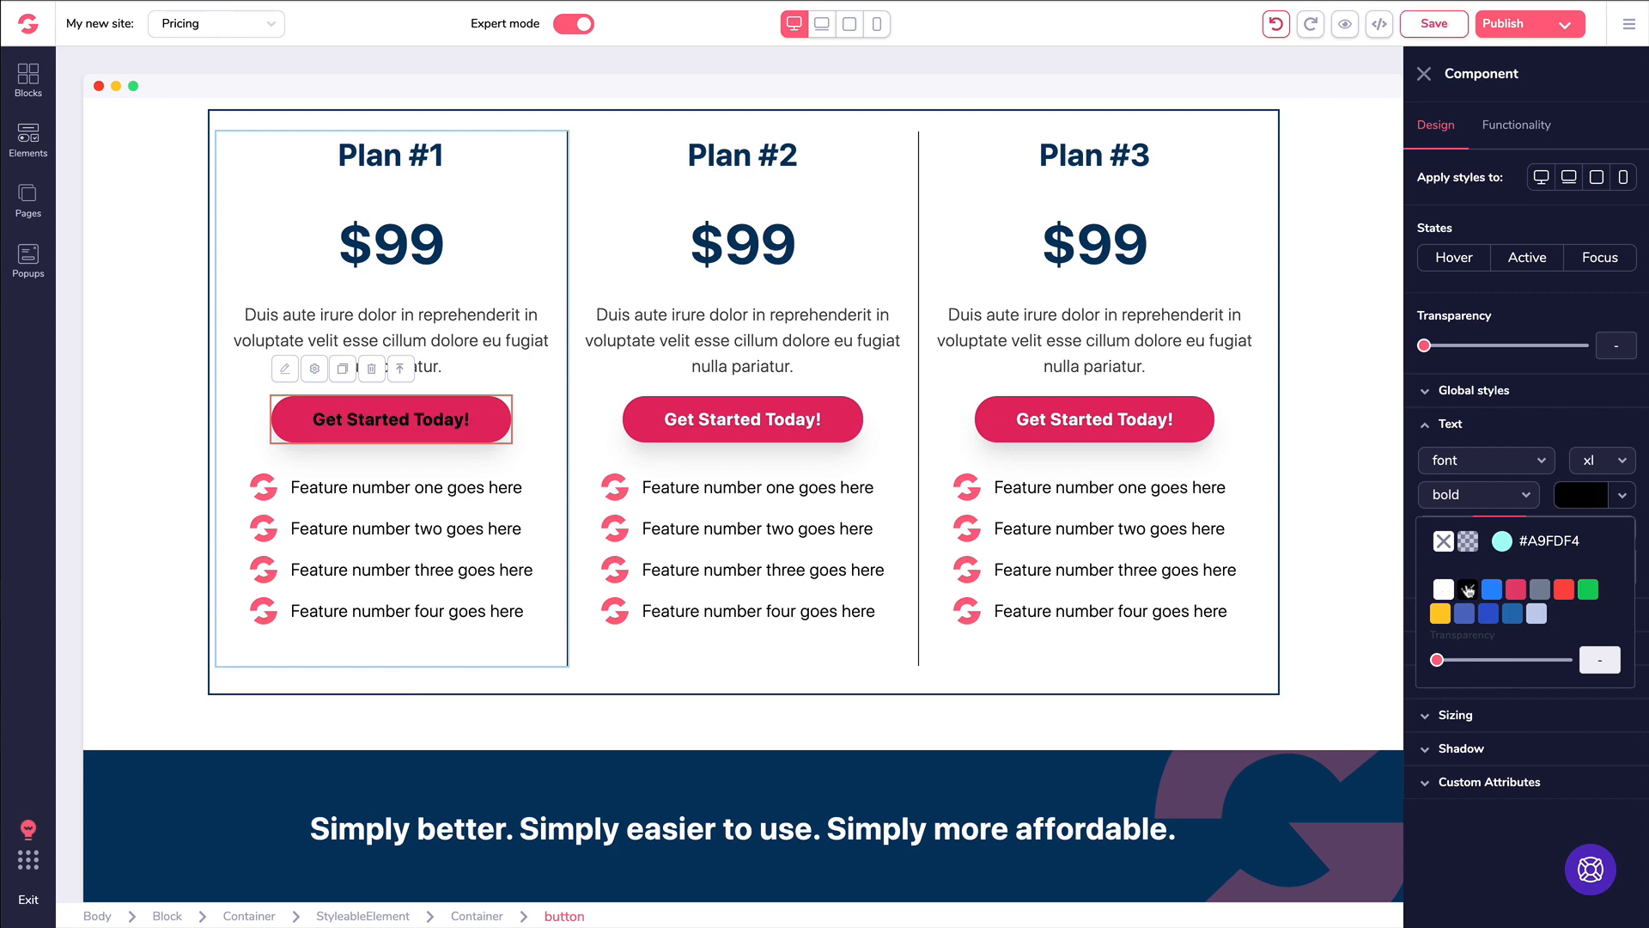
{"action": "left_click", "coordinate": [1436, 425]}
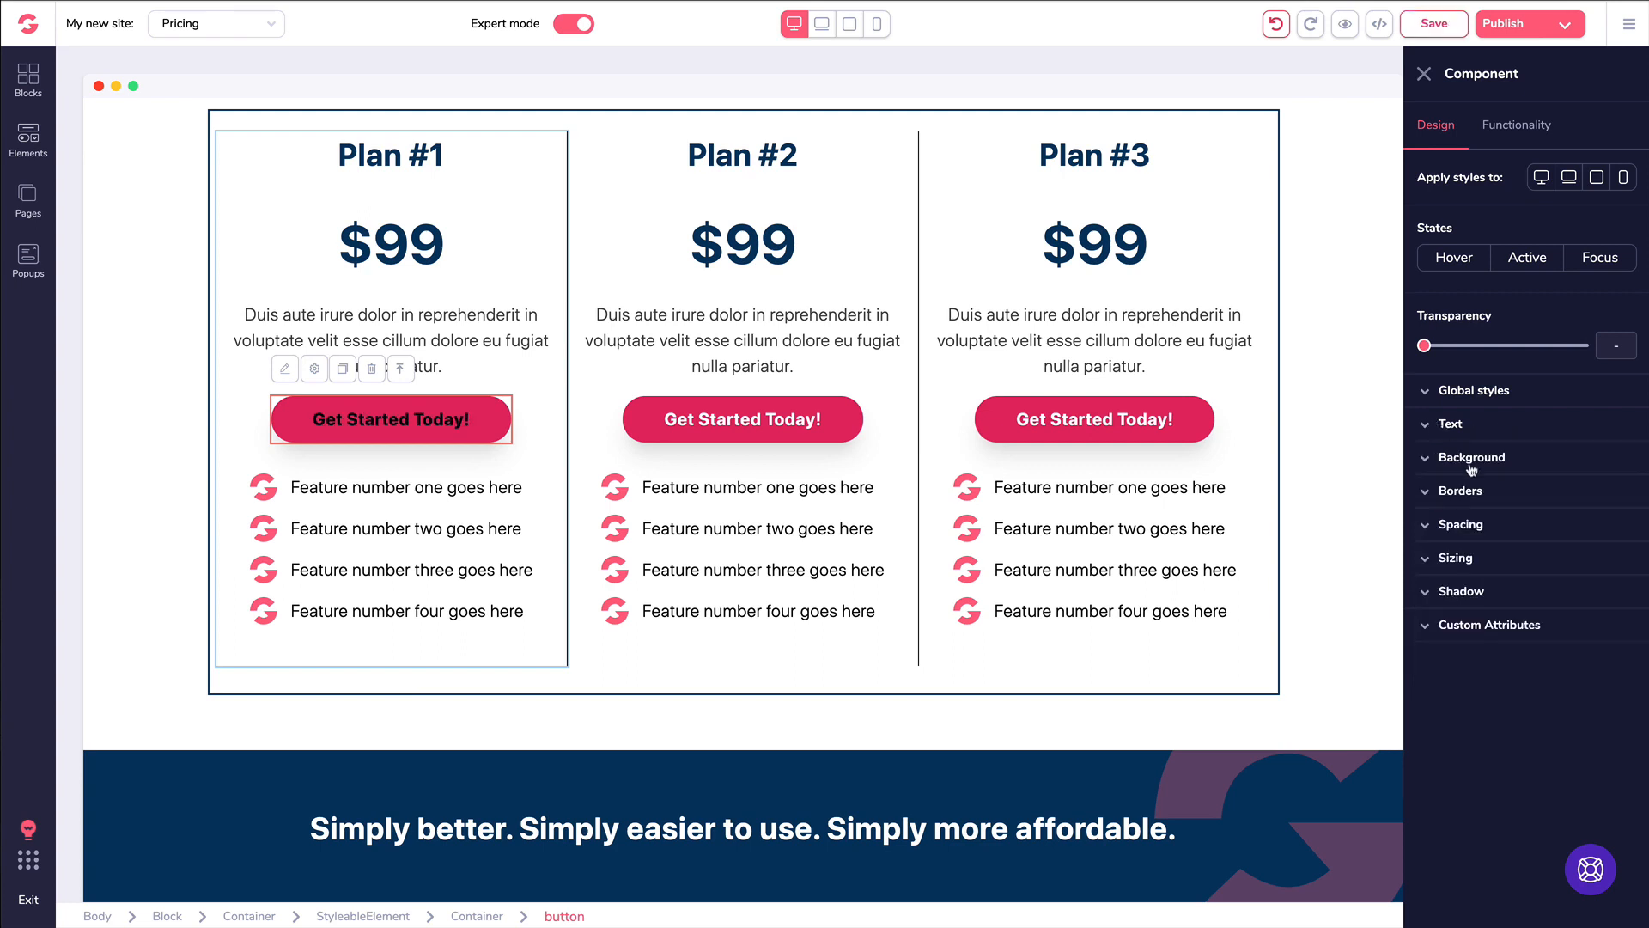
- Set the background color of Plan #1's "Get Started Today!" button to yellow
{"action": "left_click", "coordinate": [1497, 463]}
{"action": "left_click", "coordinate": [1593, 493]}
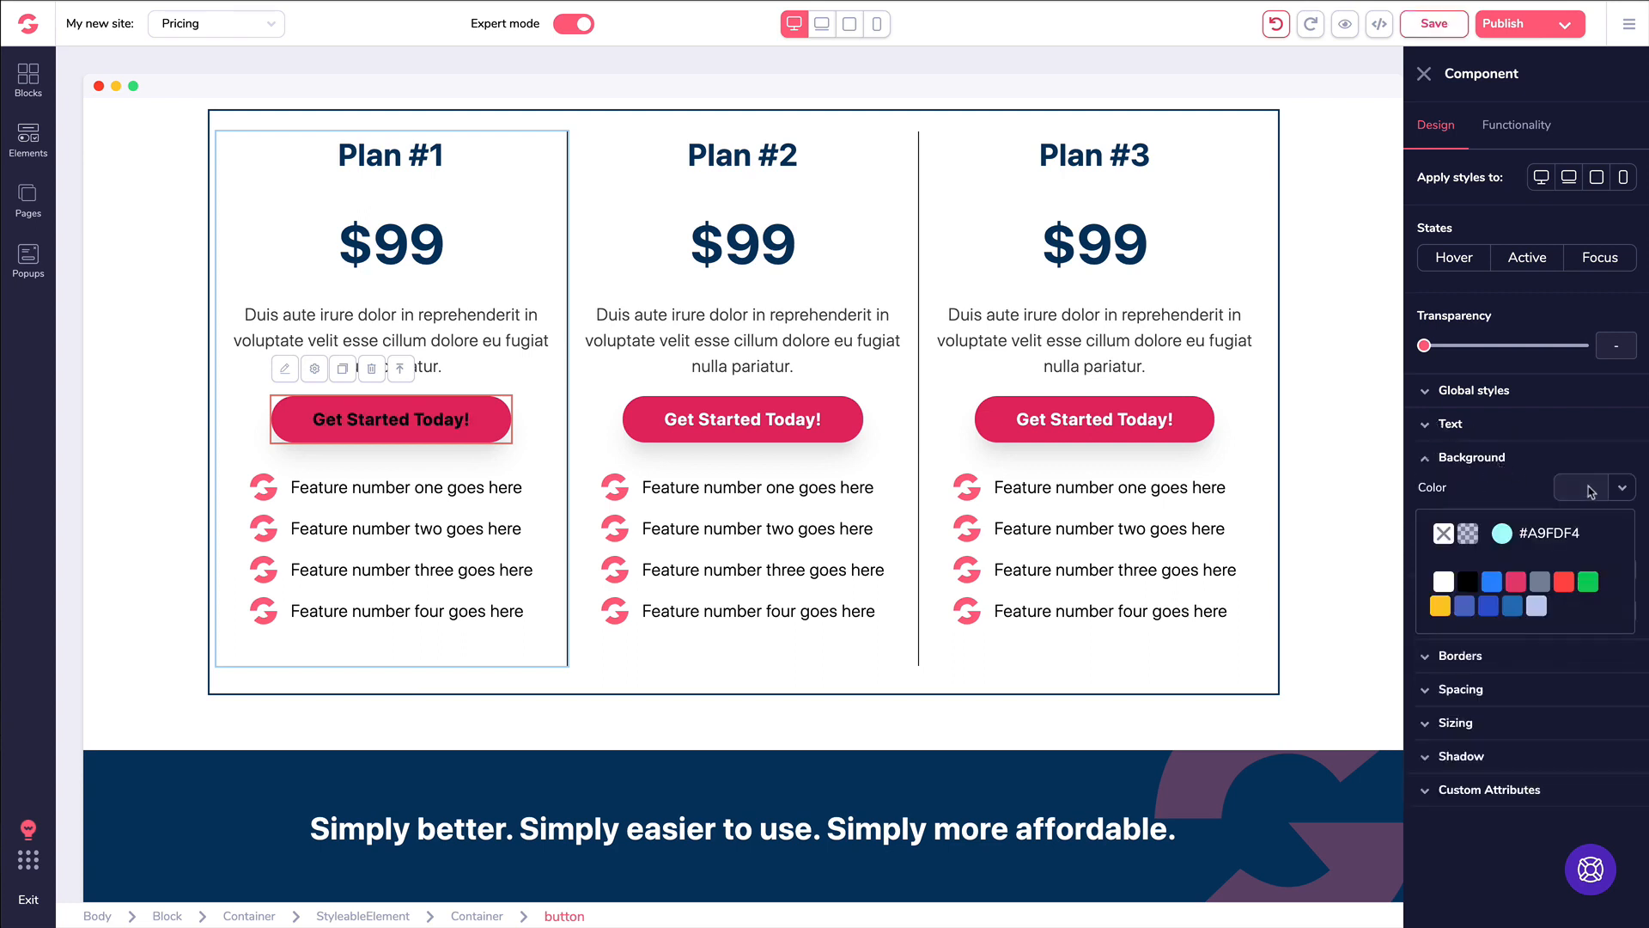
{"action": "left_click", "coordinate": [1441, 605]}
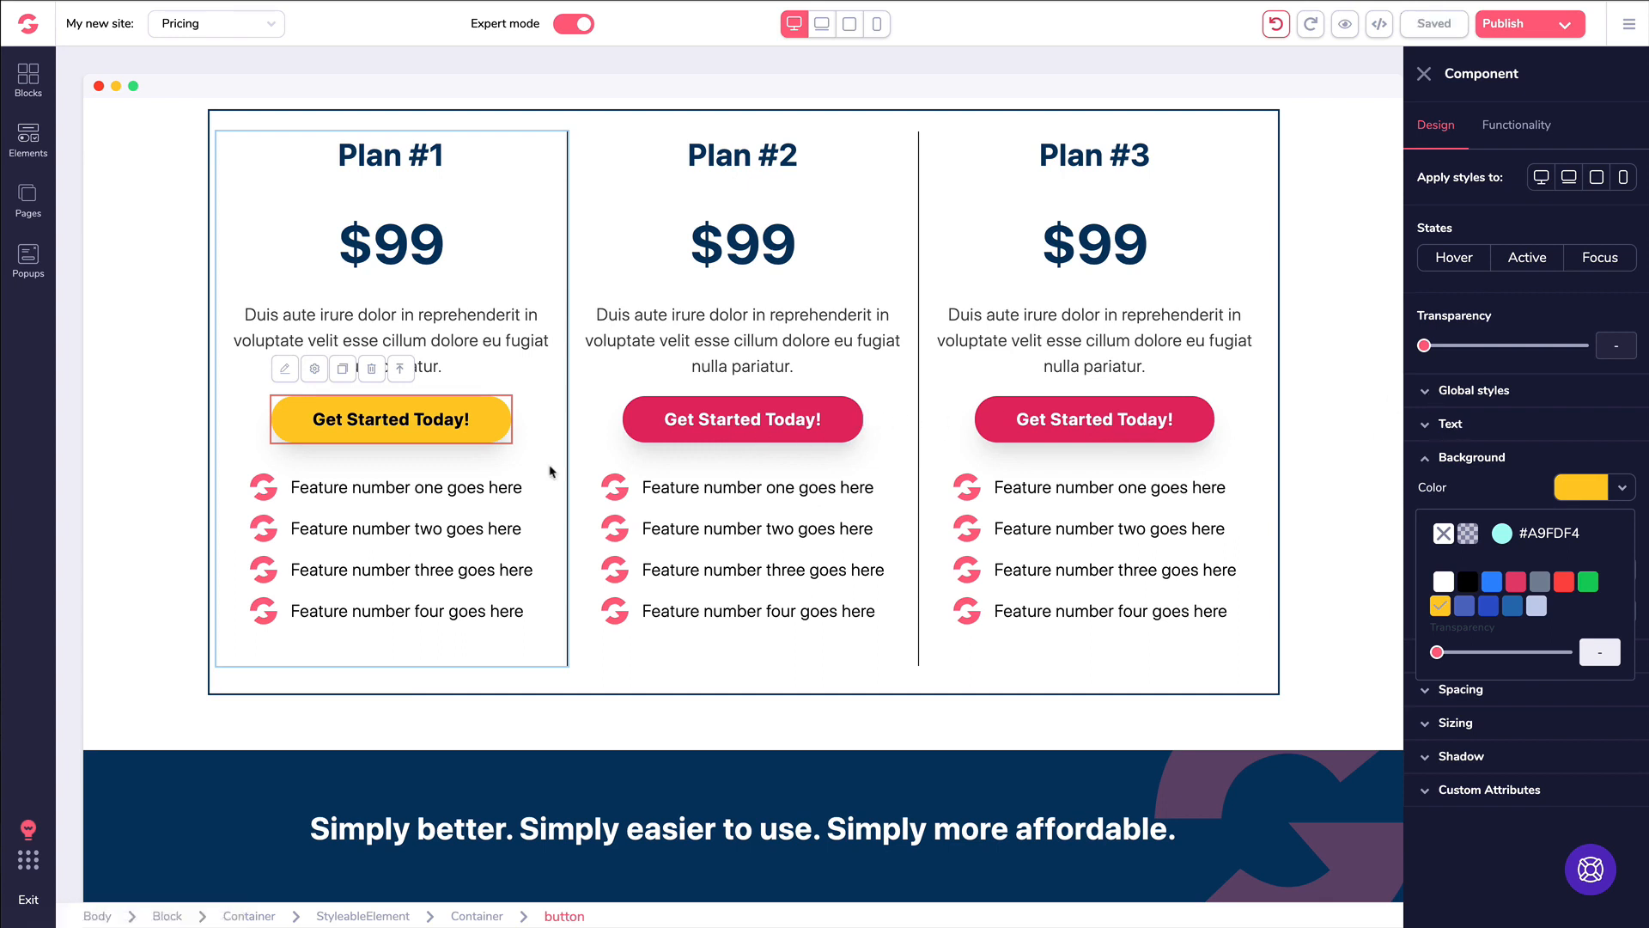
- Save the Plan #1 button's styling as a new global style named "Yellow Black Button"
{"action": "left_click", "coordinate": [1431, 392]}
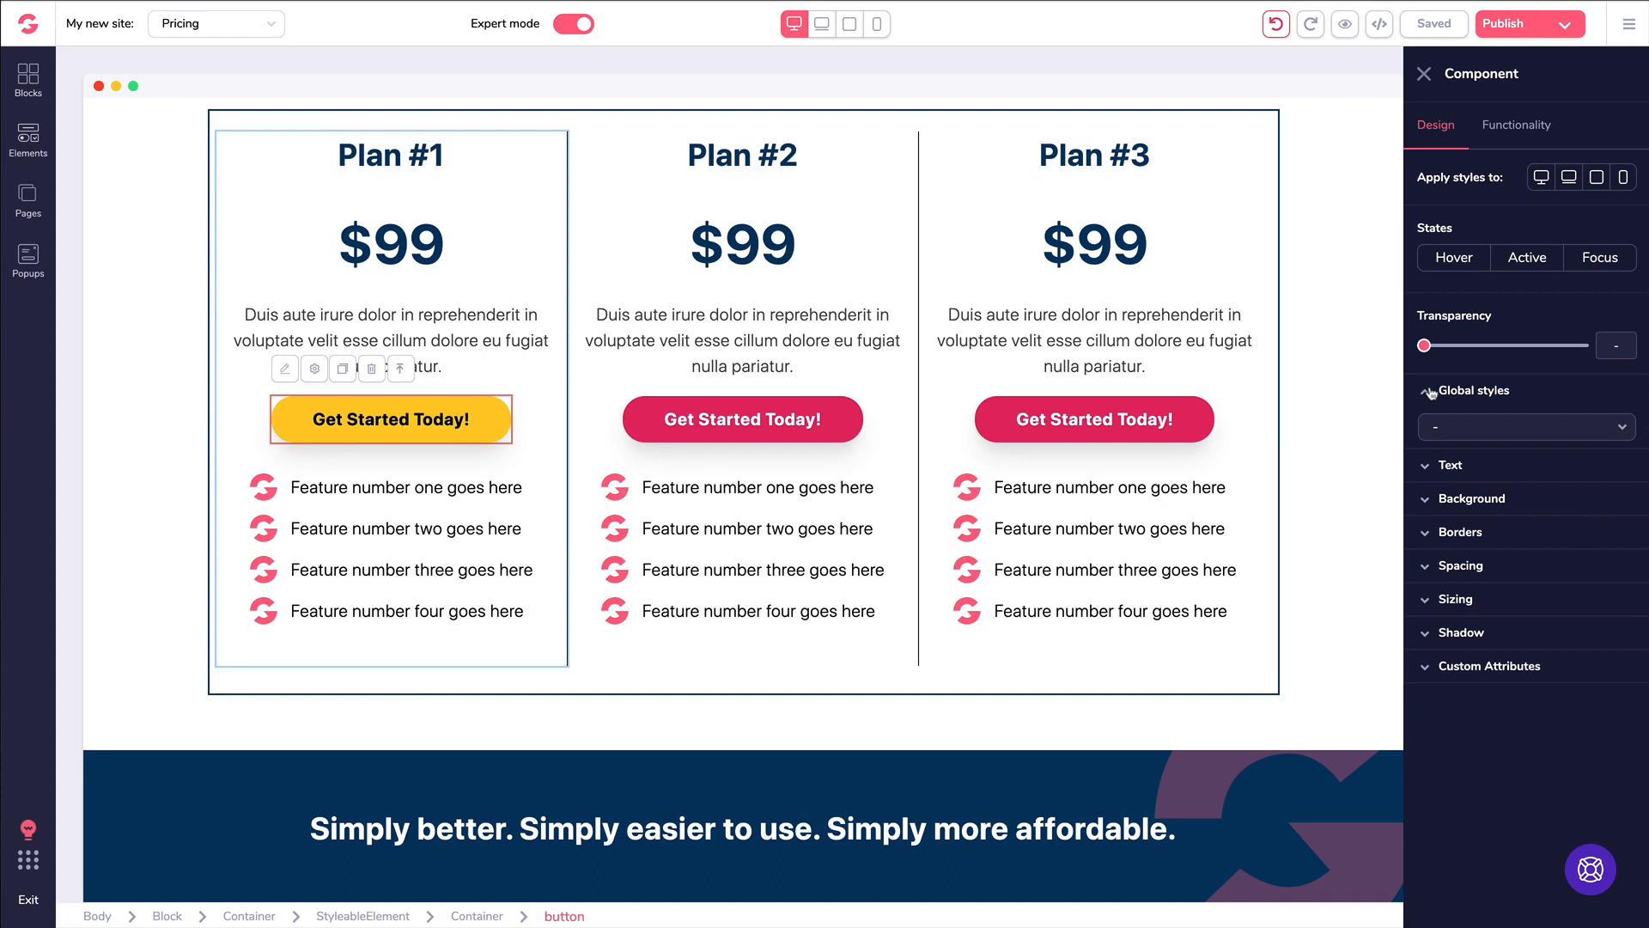
{"action": "left_click", "coordinate": [1484, 431]}
{"action": "left_click", "coordinate": [1484, 445]}
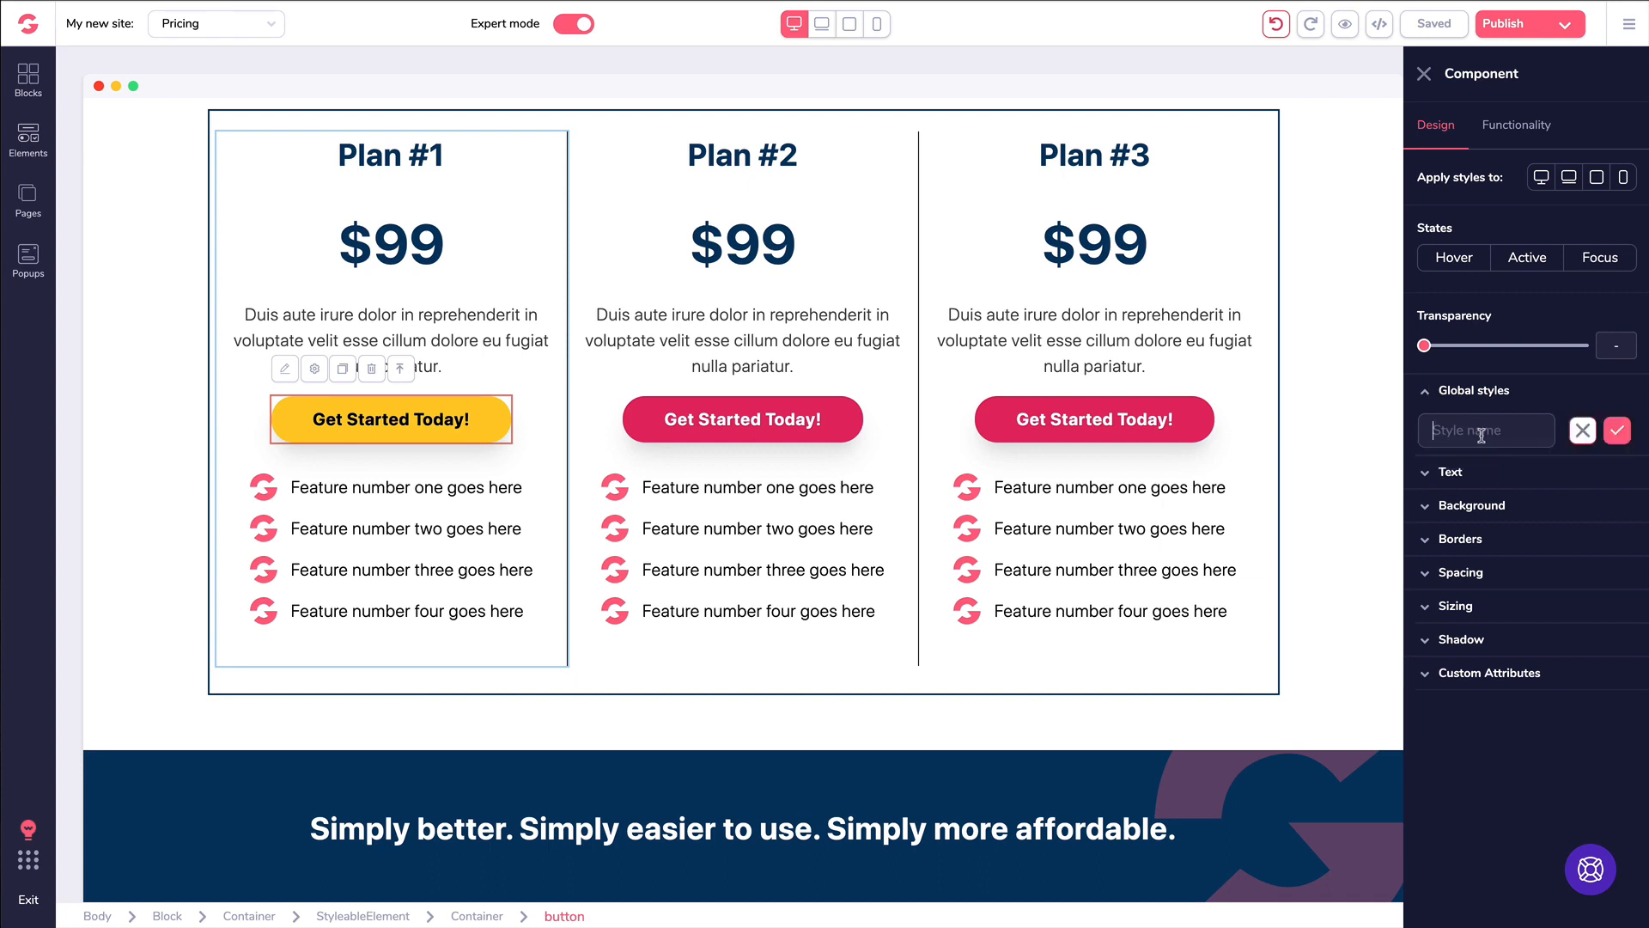
{"action": "type", "text": "Y"}
{"action": "type", "text": "ellow Black Button"}
{"action": "left_click", "coordinate": [1619, 435]}
- Apply the "Yellow Black Button" global style to Plan #2's "Get Started Today!" button
{"action": "left_click", "coordinate": [672, 422]}
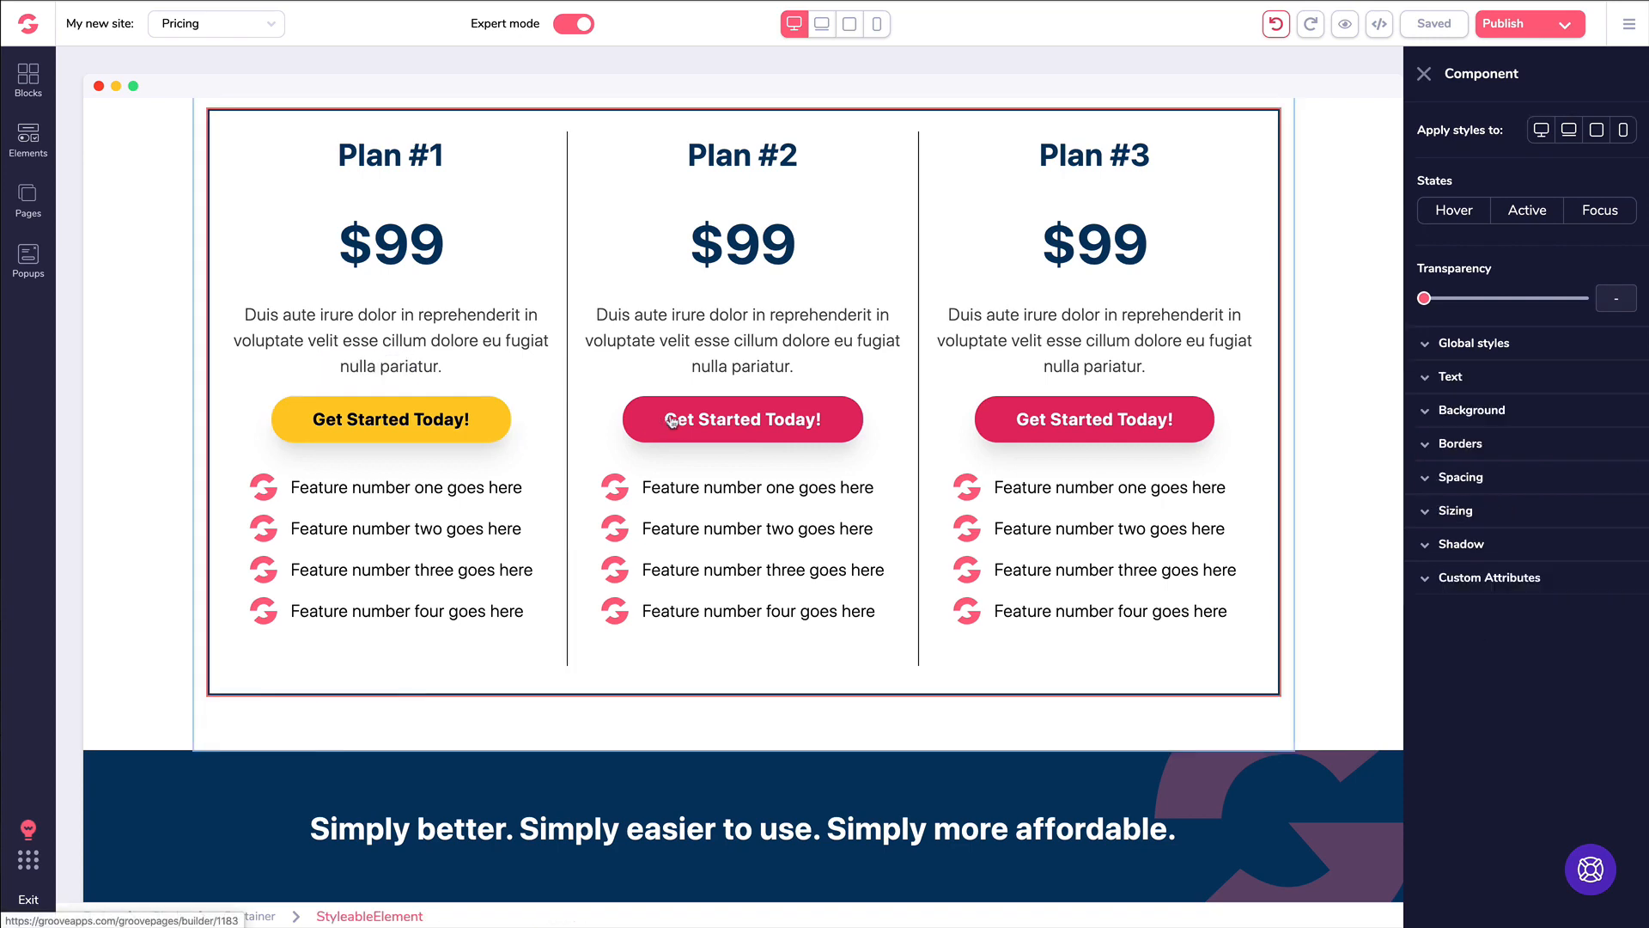
{"action": "left_click", "coordinate": [714, 420]}
{"action": "left_click", "coordinate": [1480, 392]}
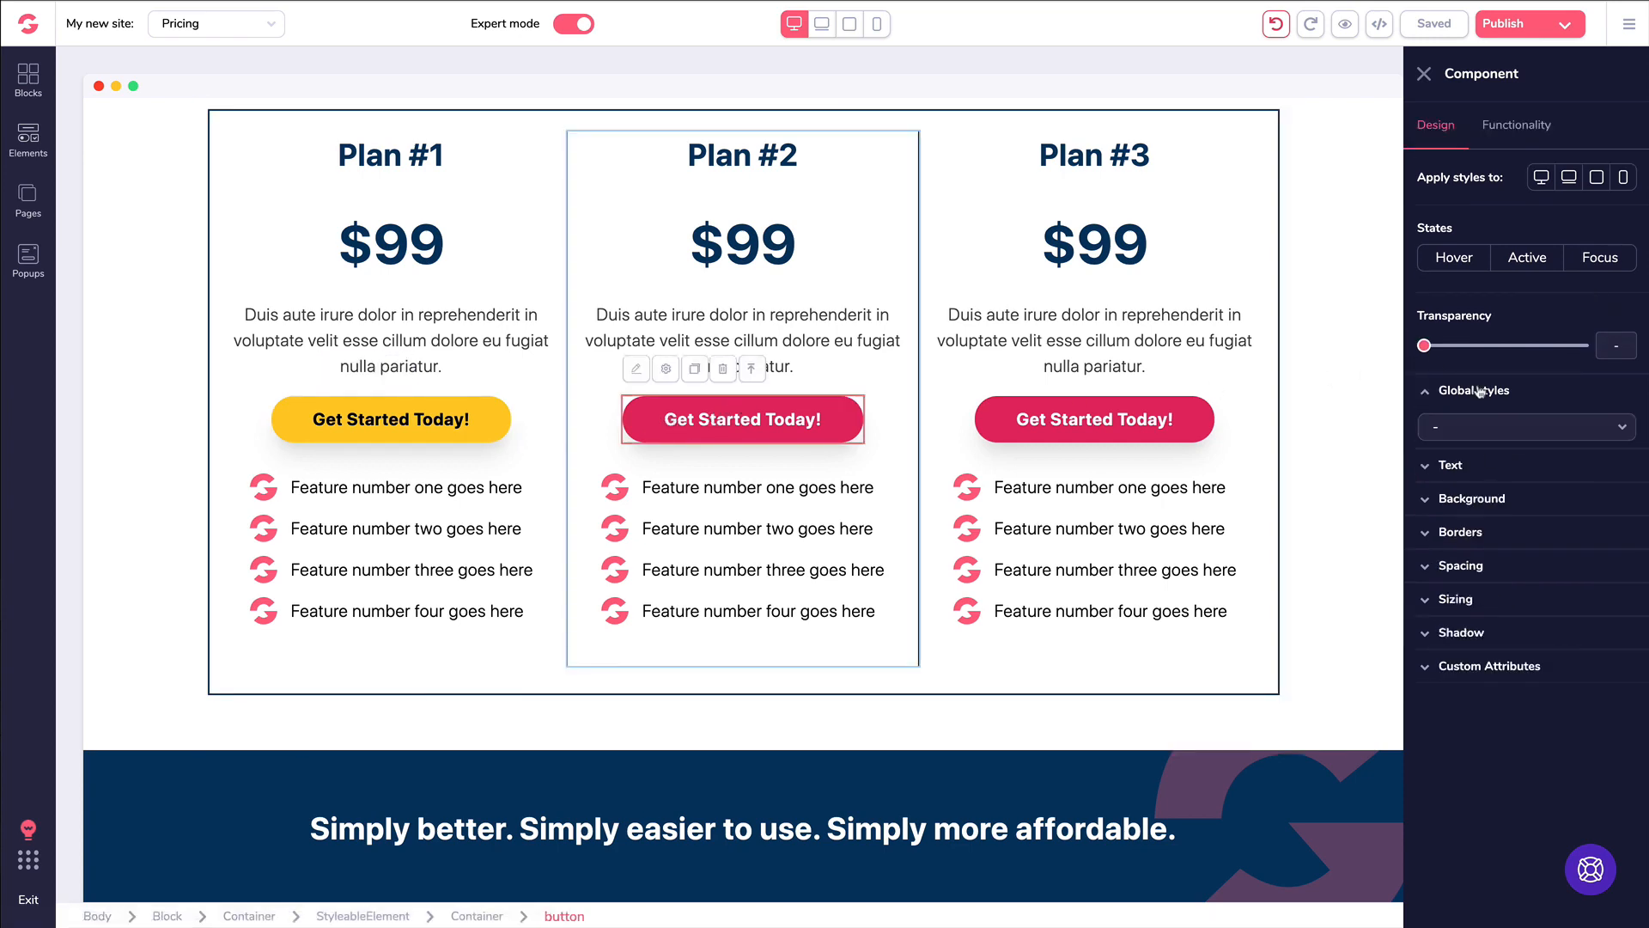
{"action": "left_click", "coordinate": [1490, 434]}
{"action": "left_click", "coordinate": [1488, 502]}
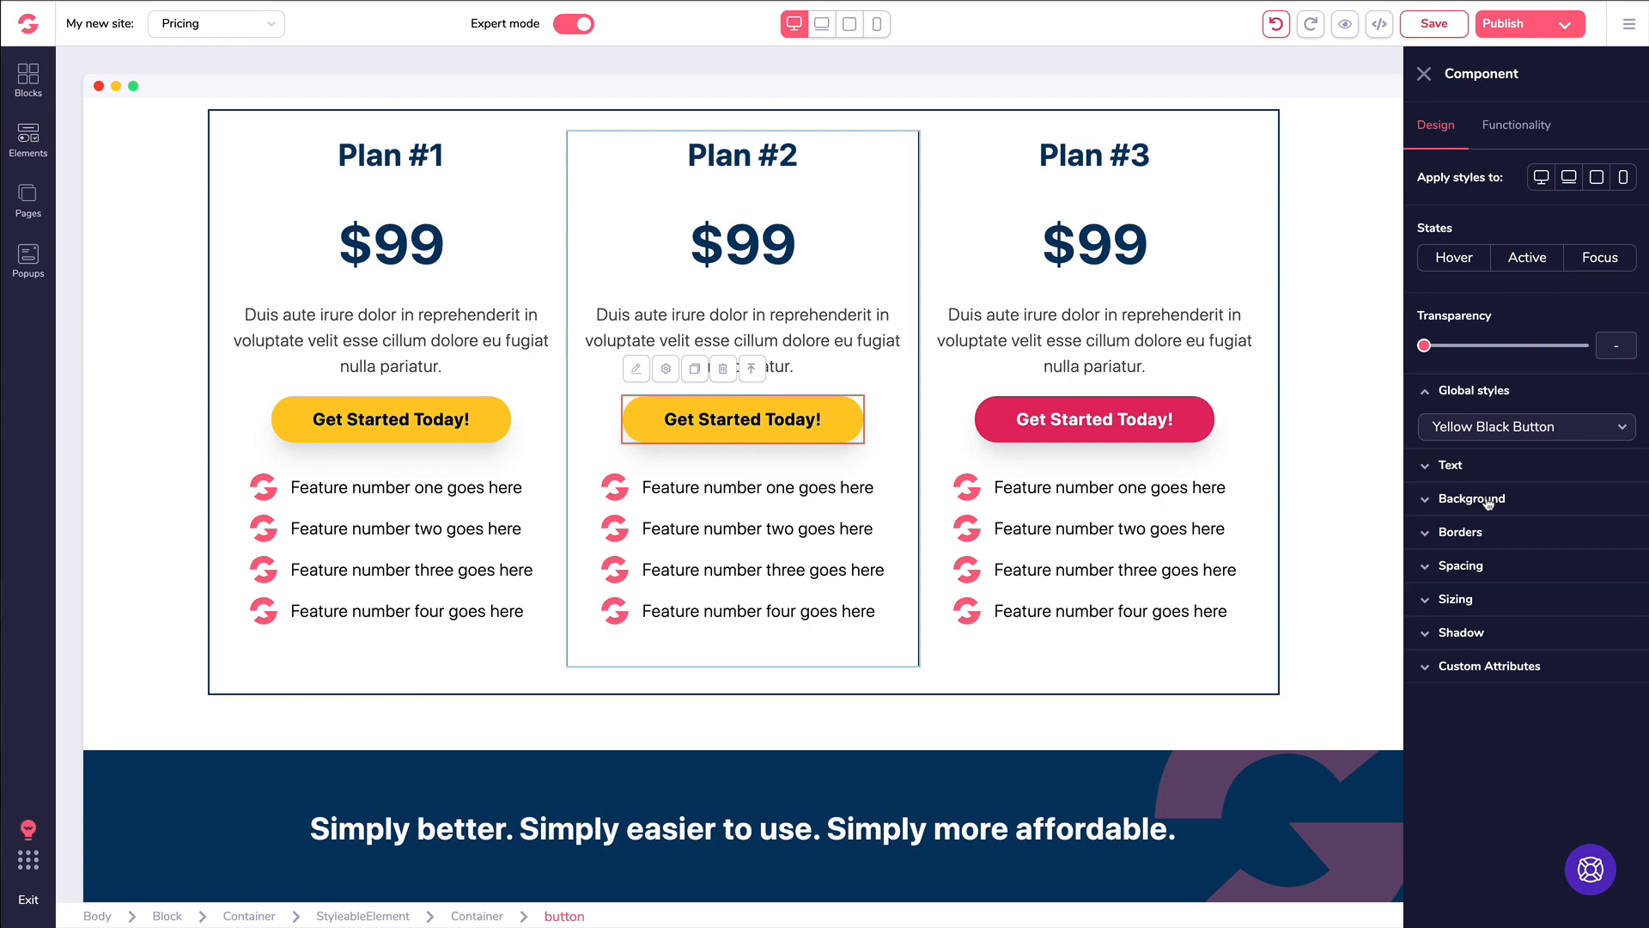
- Apply the "Yellow Black Button" global style to Plan #3's "Get Started Today!" button
{"action": "left_click", "coordinate": [1059, 421]}
{"action": "left_click", "coordinate": [1085, 415]}
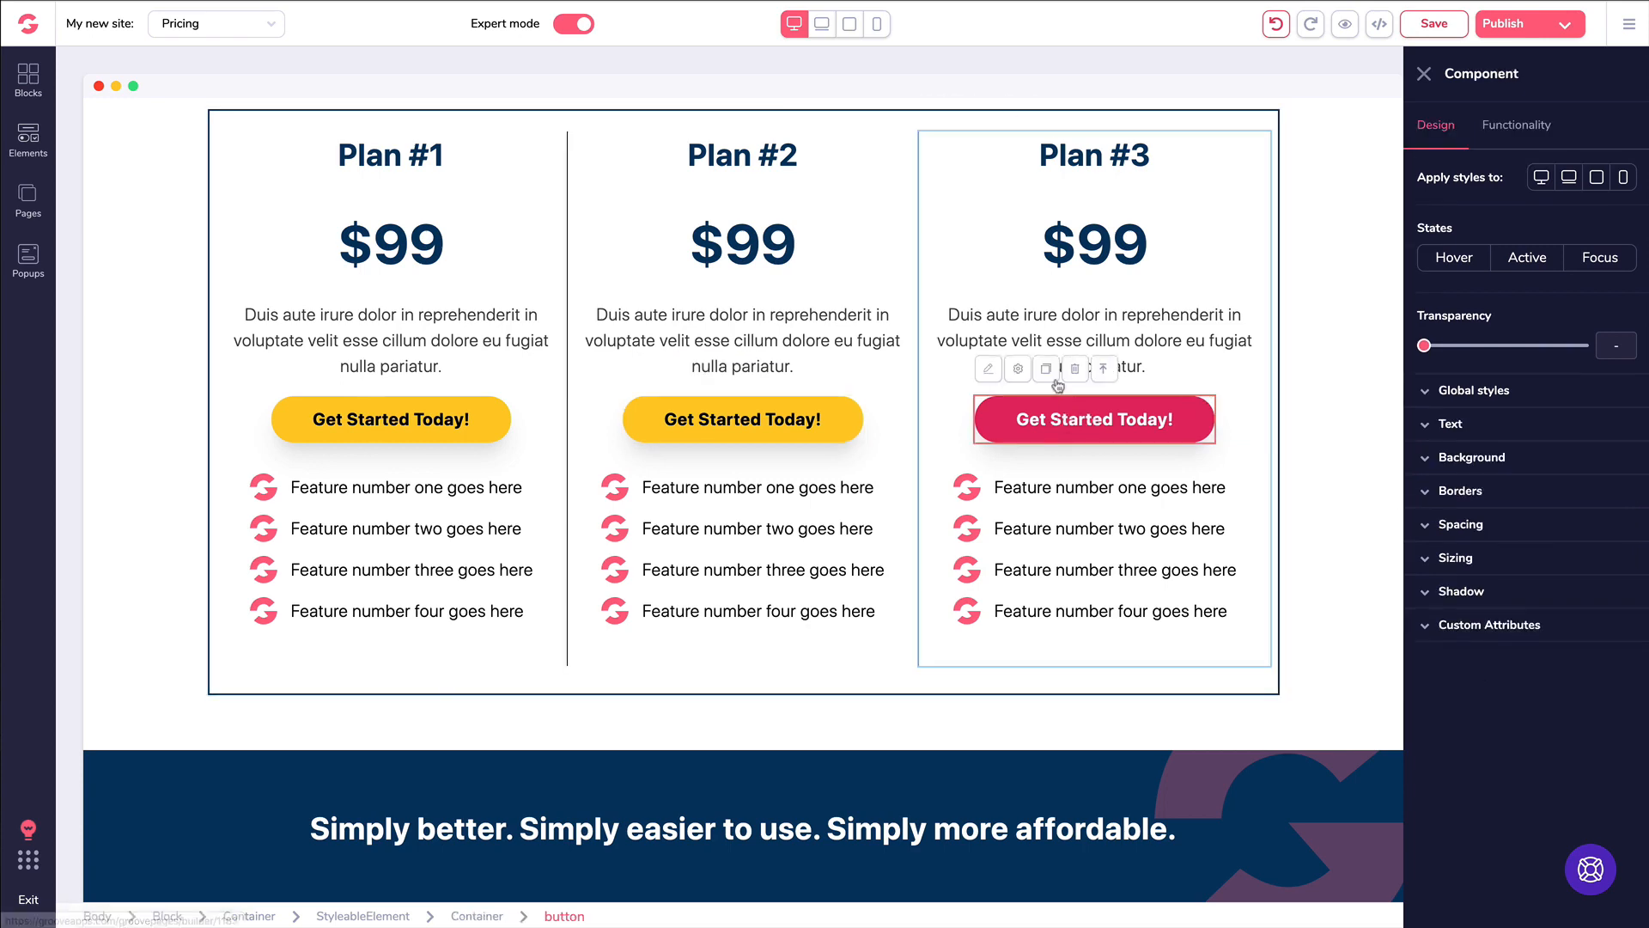
{"action": "left_click", "coordinate": [1452, 392]}
{"action": "left_click", "coordinate": [1489, 427]}
{"action": "left_click", "coordinate": [1474, 506]}
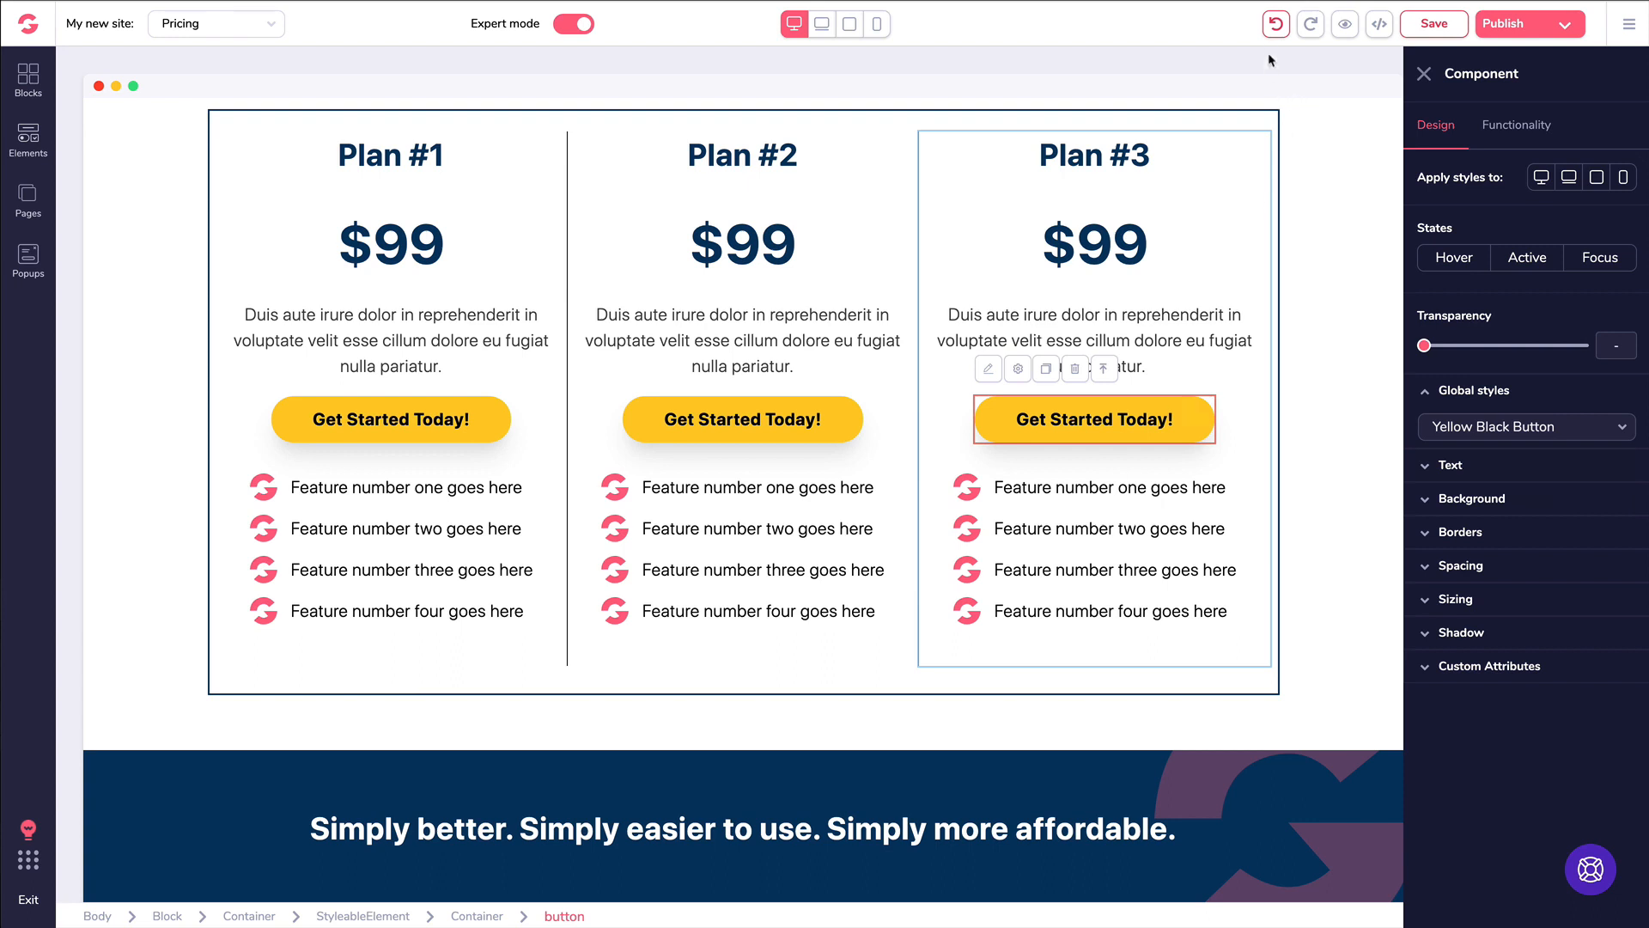
- Undo the global styles applied to the Plan #2 and #3 buttons and the yellow background of Plan #1's button
{"action": "left_click", "coordinate": [1277, 25]}
{"action": "left_click", "coordinate": [1276, 24]}
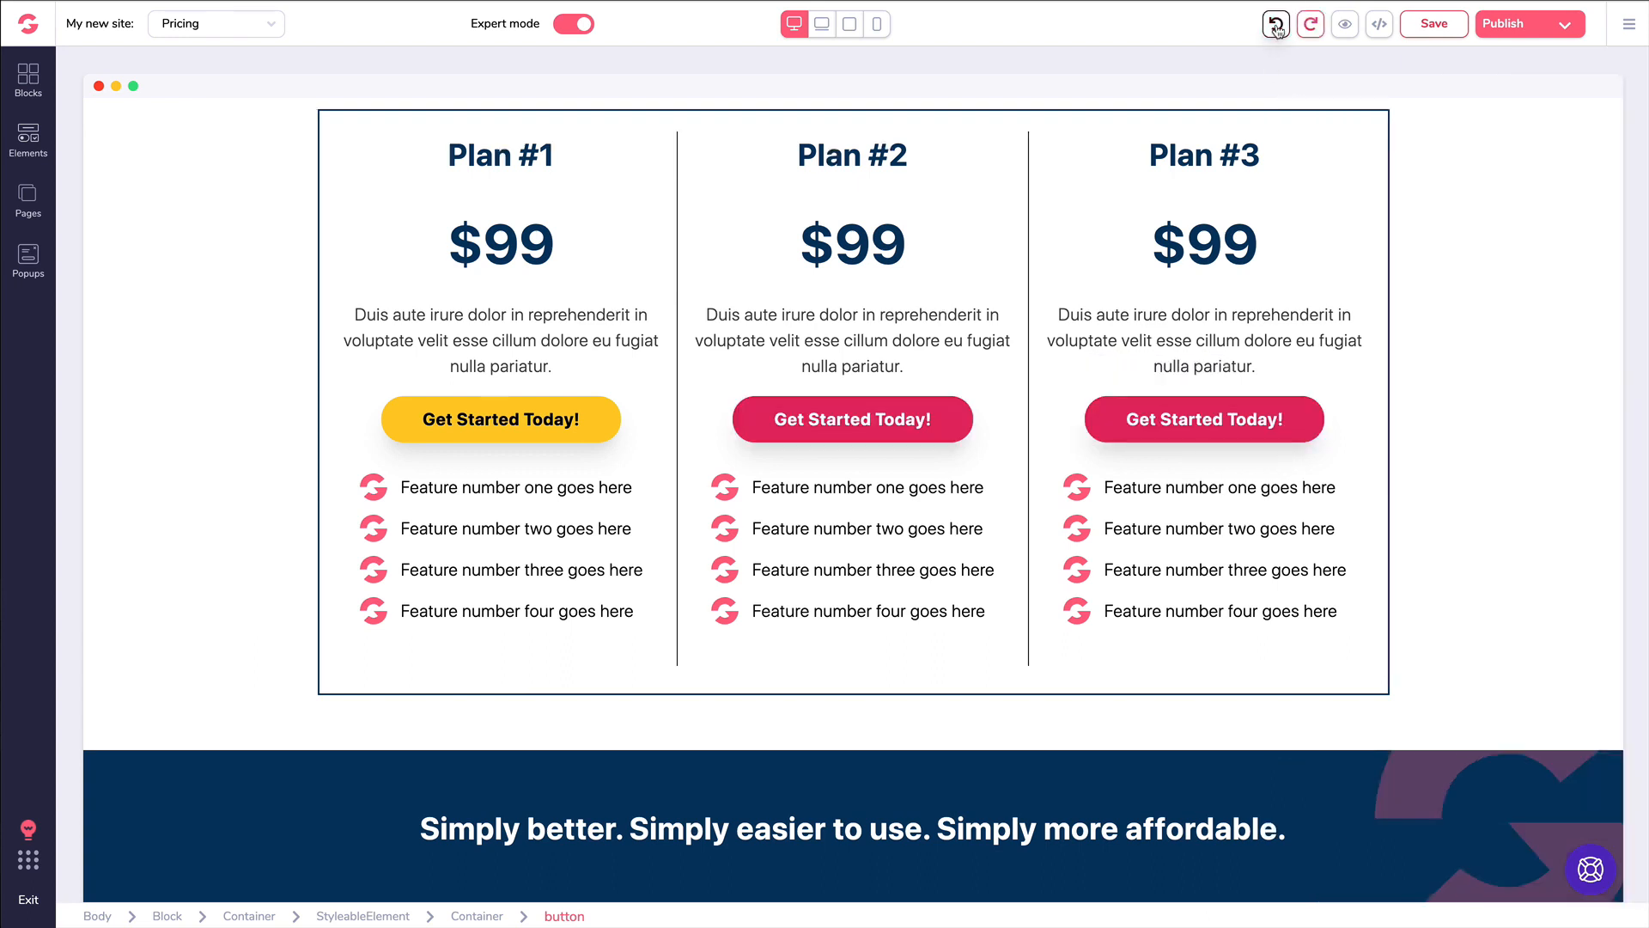
{"action": "left_click", "coordinate": [1276, 26]}
{"action": "left_click", "coordinate": [1278, 28]}
{"action": "left_click", "coordinate": [1280, 29]}
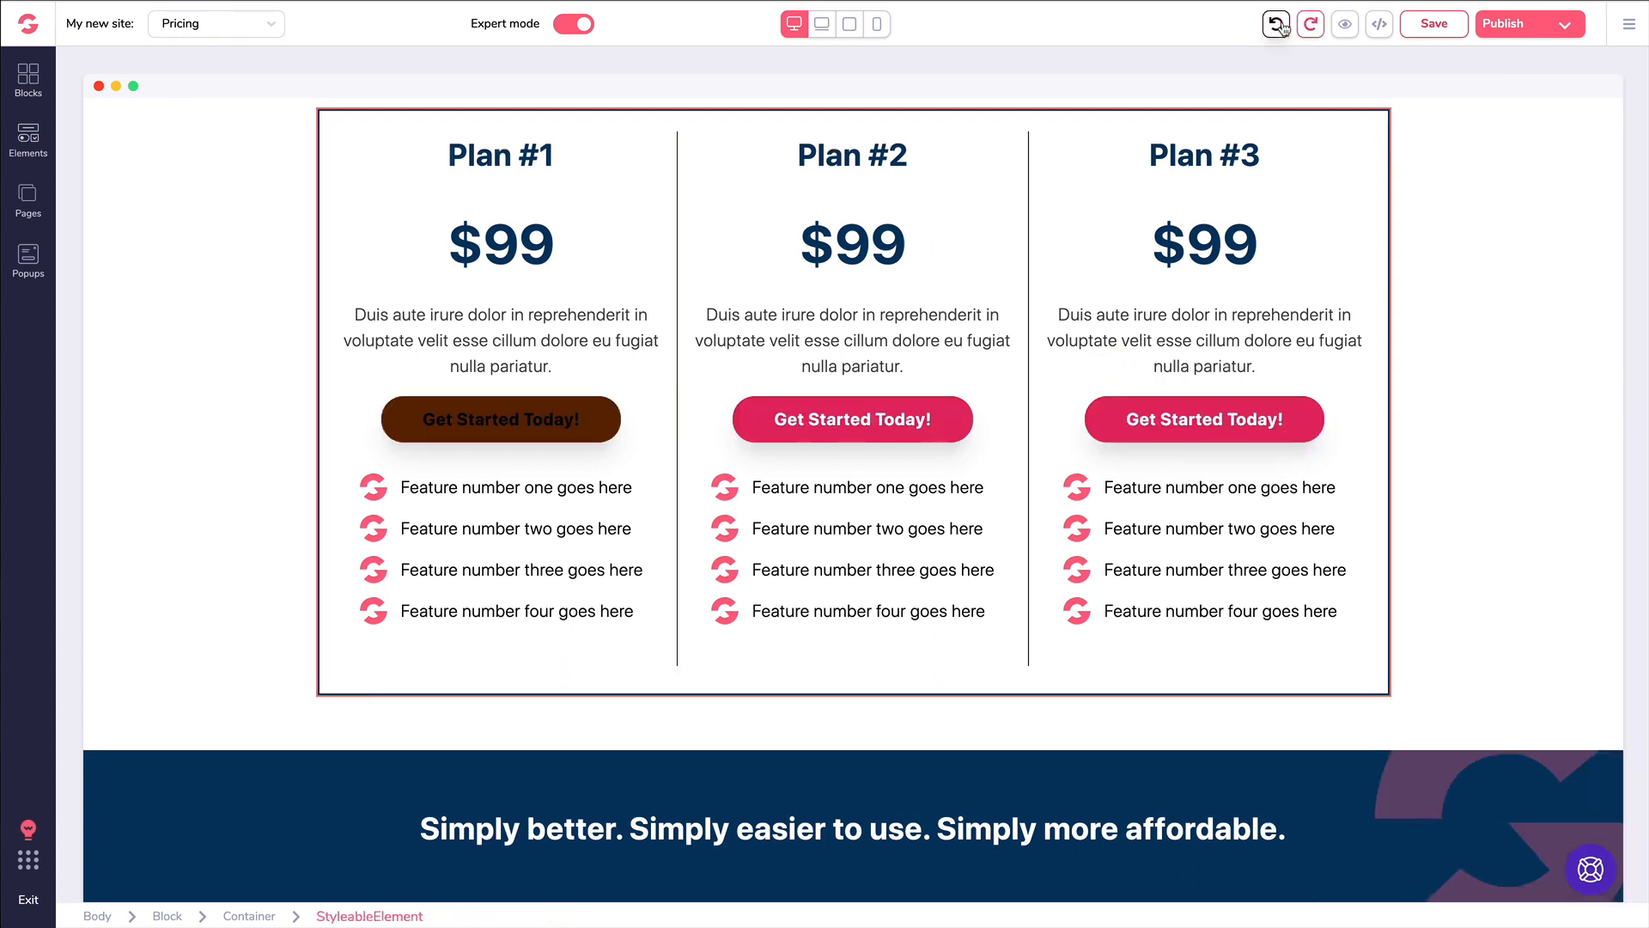
{"action": "left_click", "coordinate": [1280, 28]}
{"action": "left_click", "coordinate": [1280, 28]}
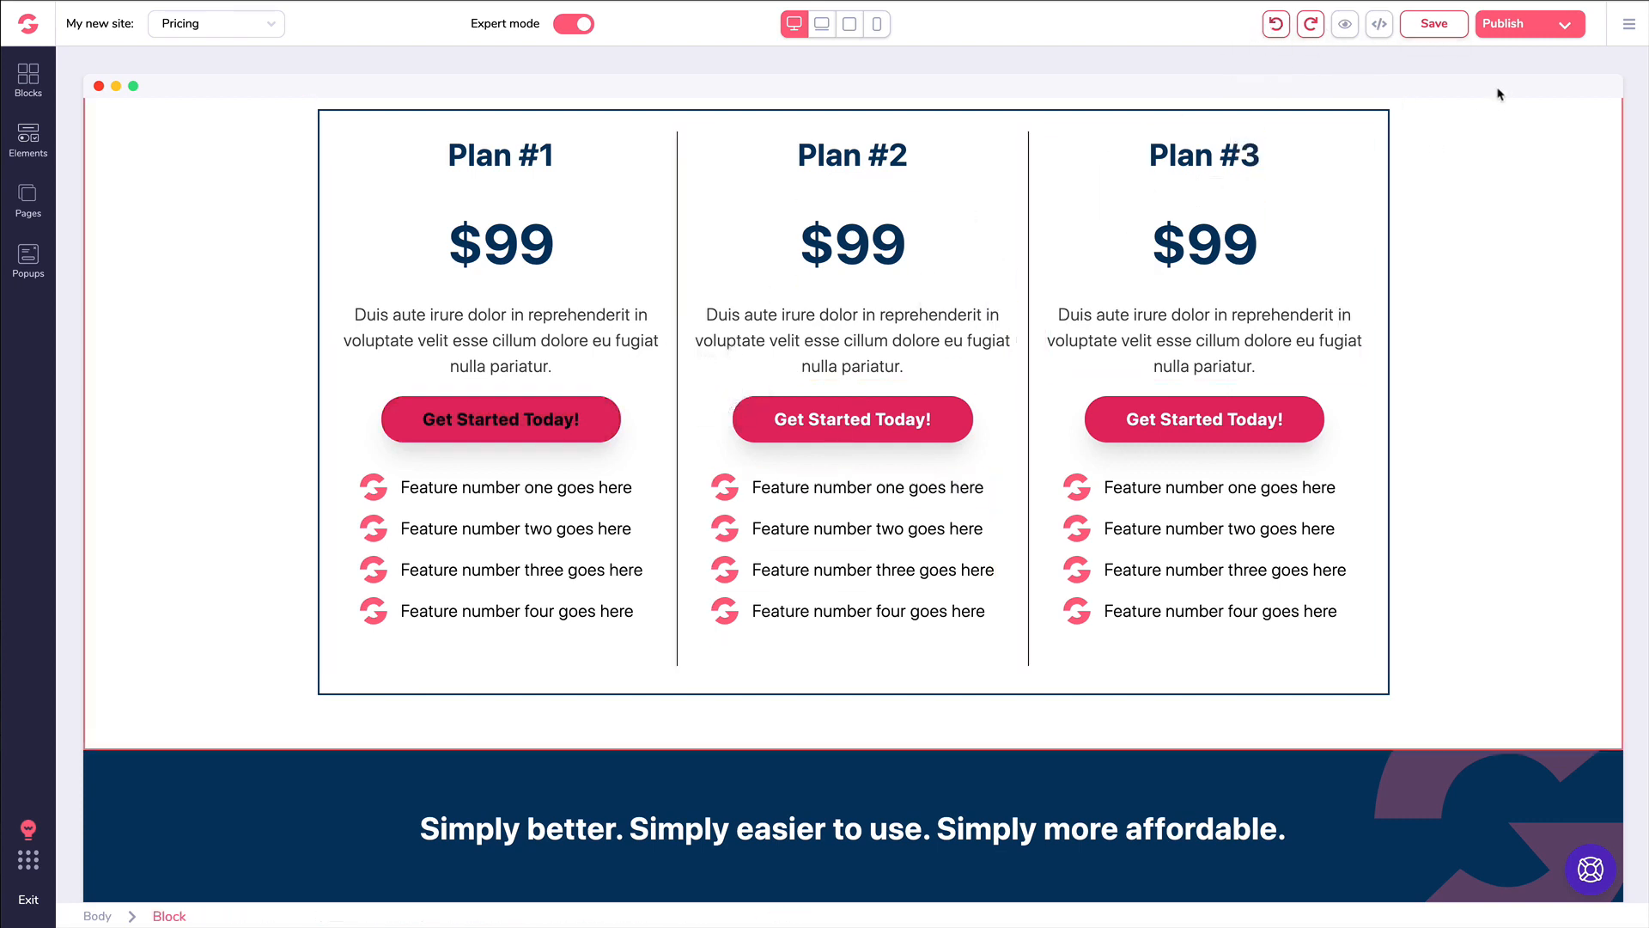
- Browse the site's list of saved revisions and leave it without restoring a version
{"action": "left_click", "coordinate": [1629, 35]}
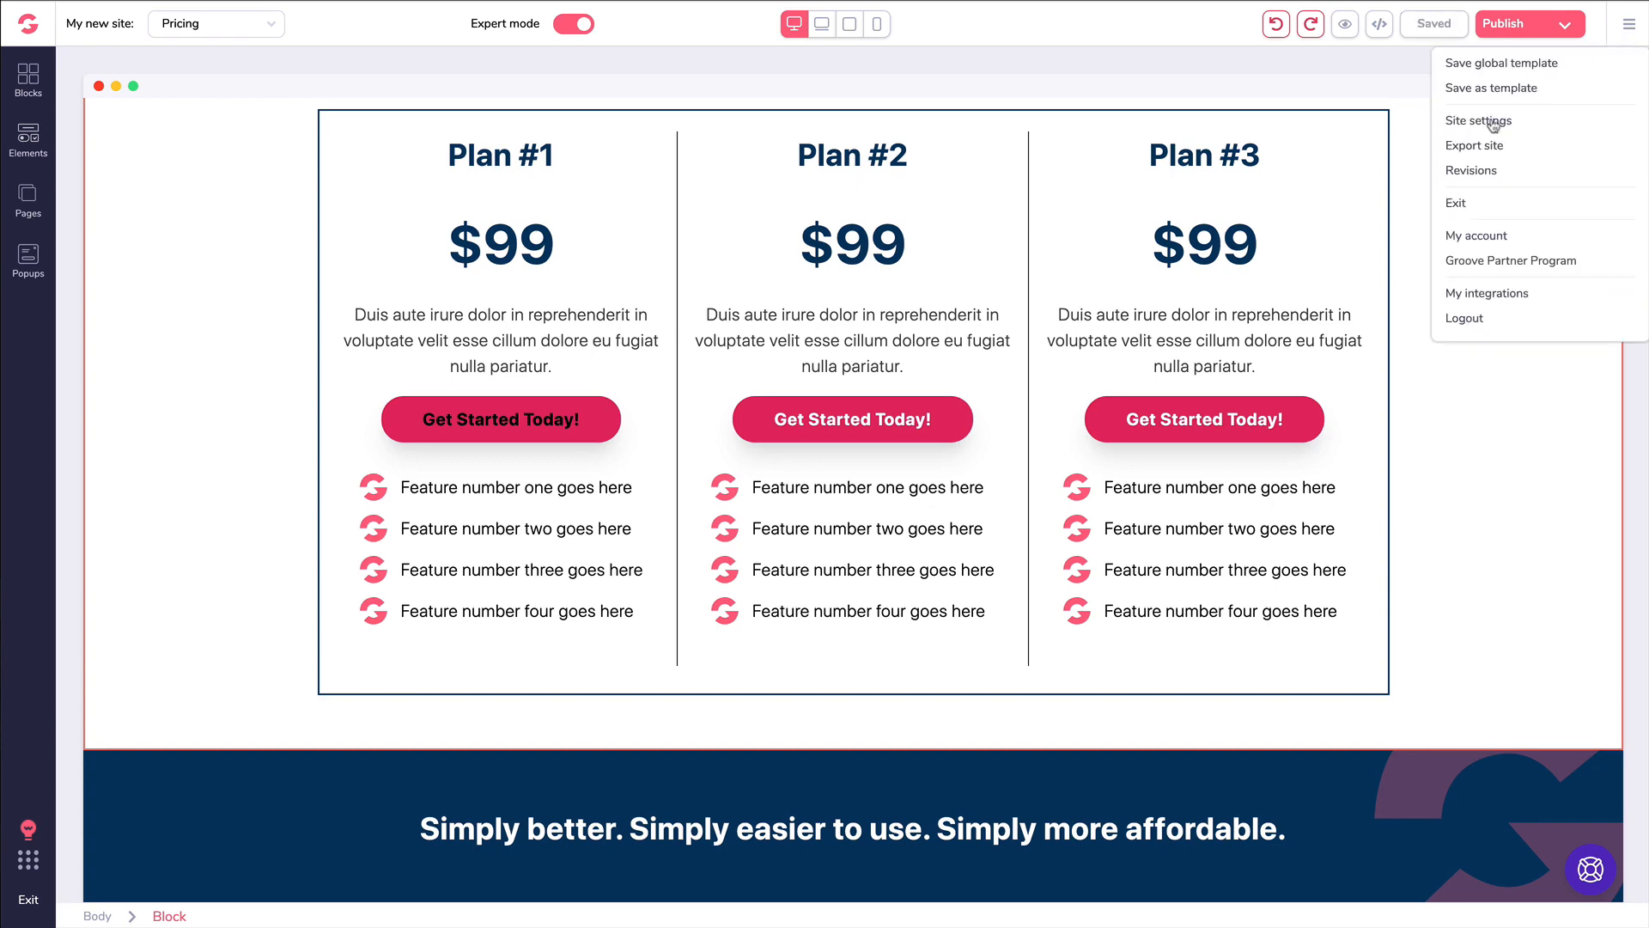
{"action": "left_click", "coordinate": [1474, 167]}
{"action": "scroll", "coordinate": [125, 229], "scroll_direction": "down", "scroll_amount": 3}
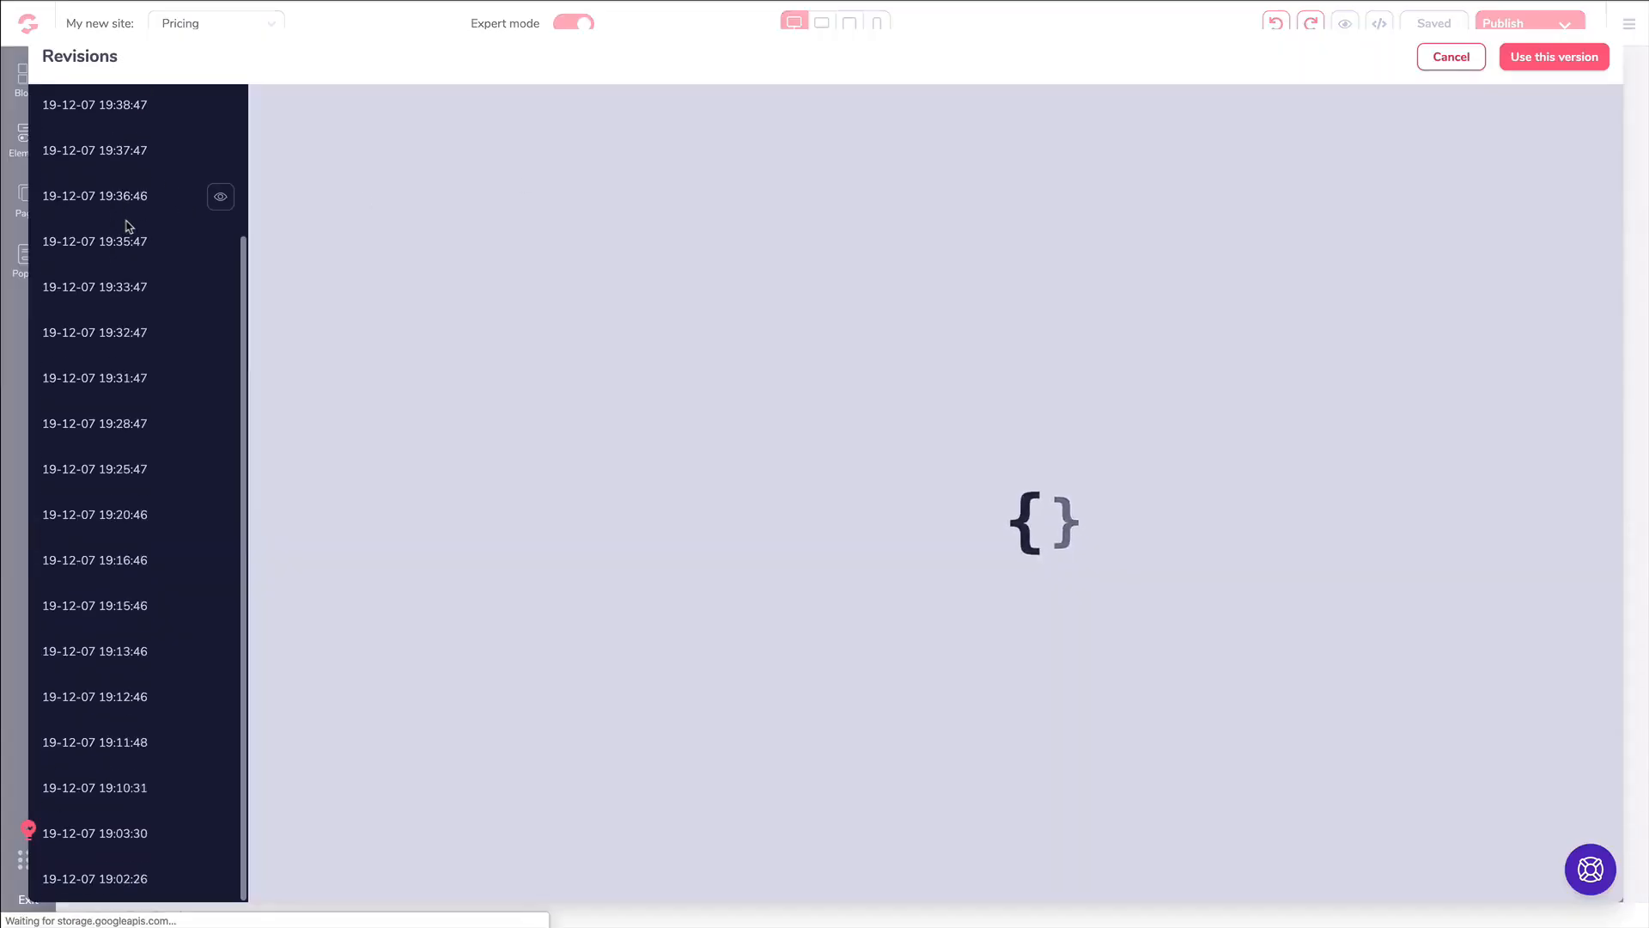
{"action": "scroll", "coordinate": [126, 230], "scroll_direction": "up", "scroll_amount": 3}
{"action": "scroll", "coordinate": [125, 228], "scroll_direction": "down", "scroll_amount": 3}
{"action": "scroll", "coordinate": [125, 229], "scroll_direction": "up", "scroll_amount": 3}
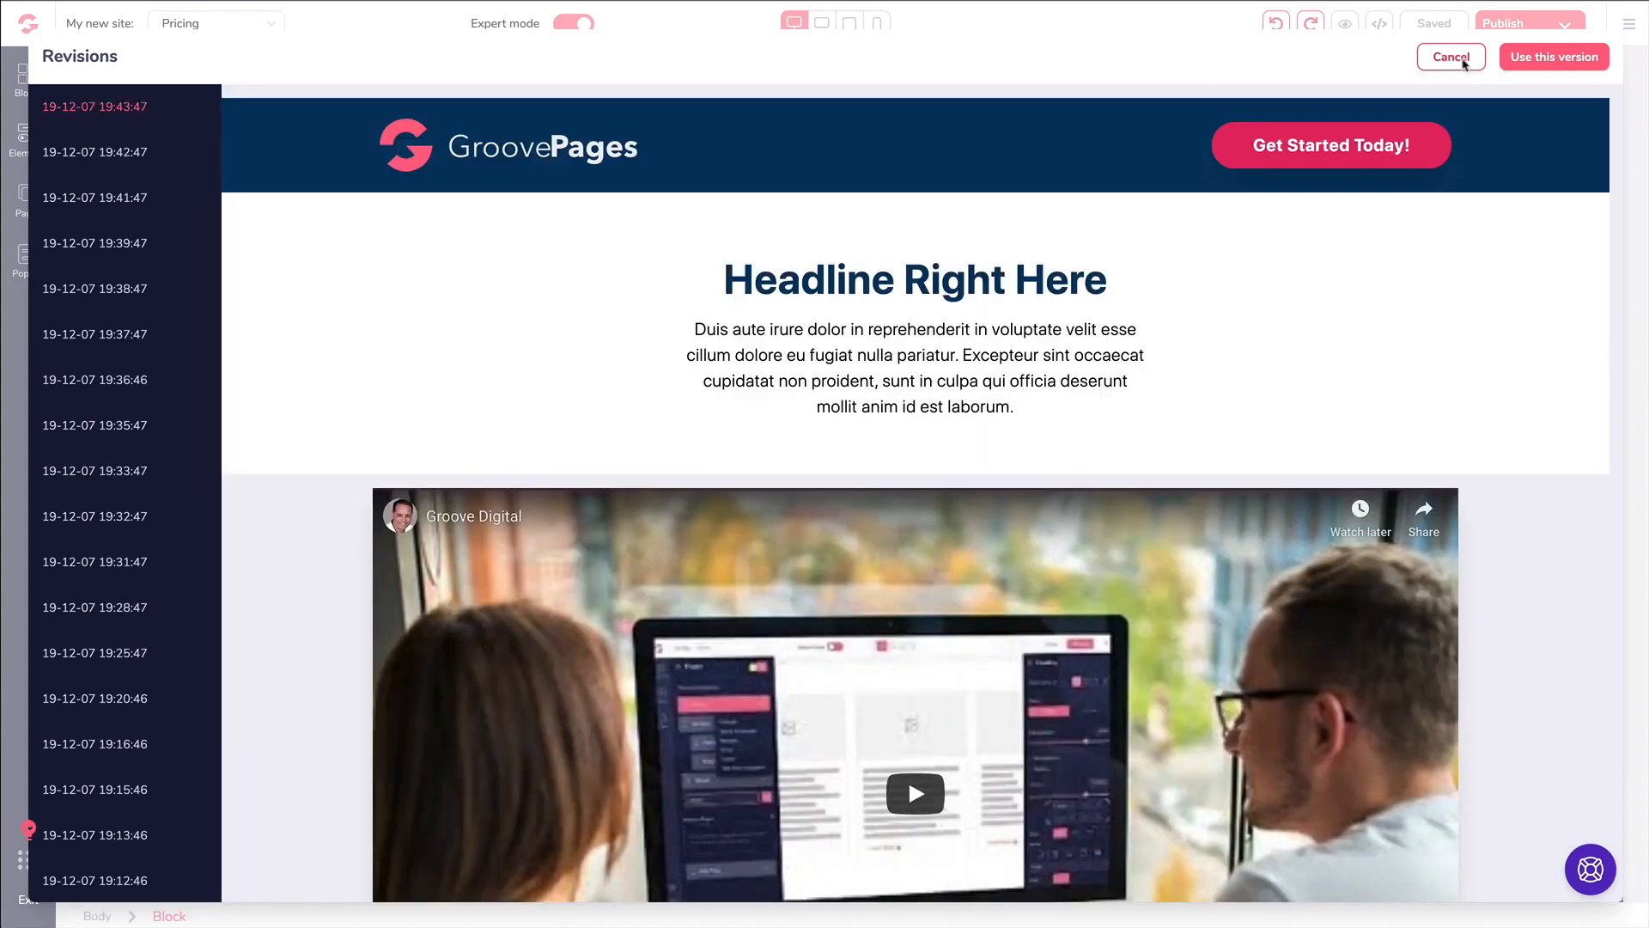
{"action": "left_click", "coordinate": [1452, 57]}
- Examine the options for saving the site as a template and the wireframe block library with its All blocks category
{"action": "left_click", "coordinate": [199, 269]}
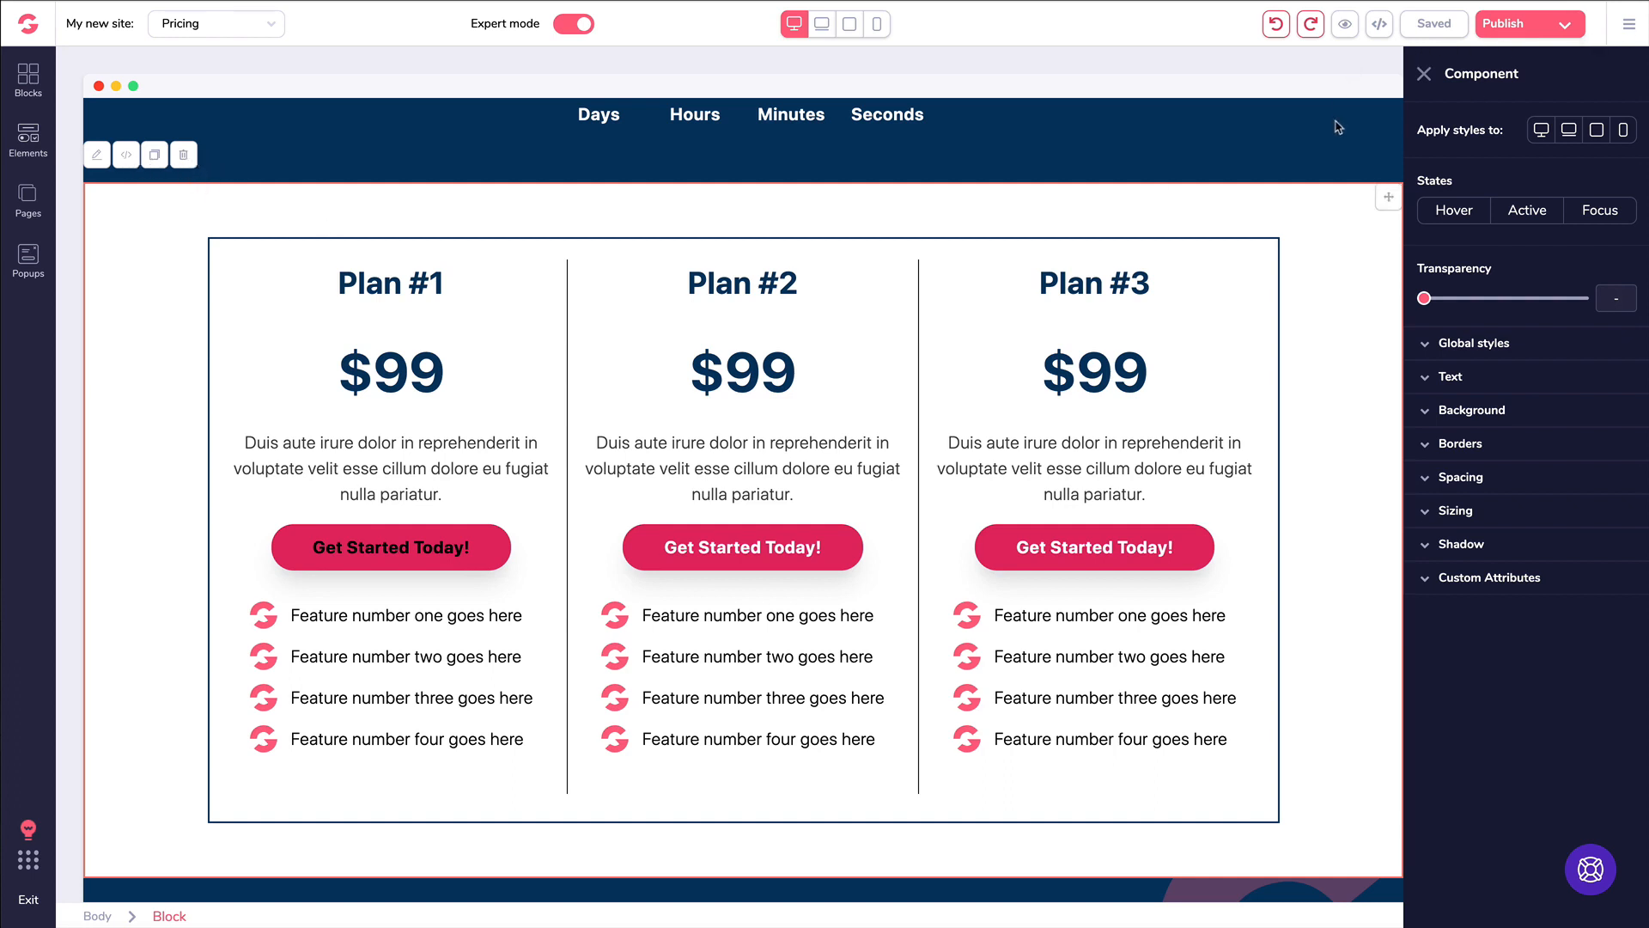
{"action": "left_click", "coordinate": [1629, 23]}
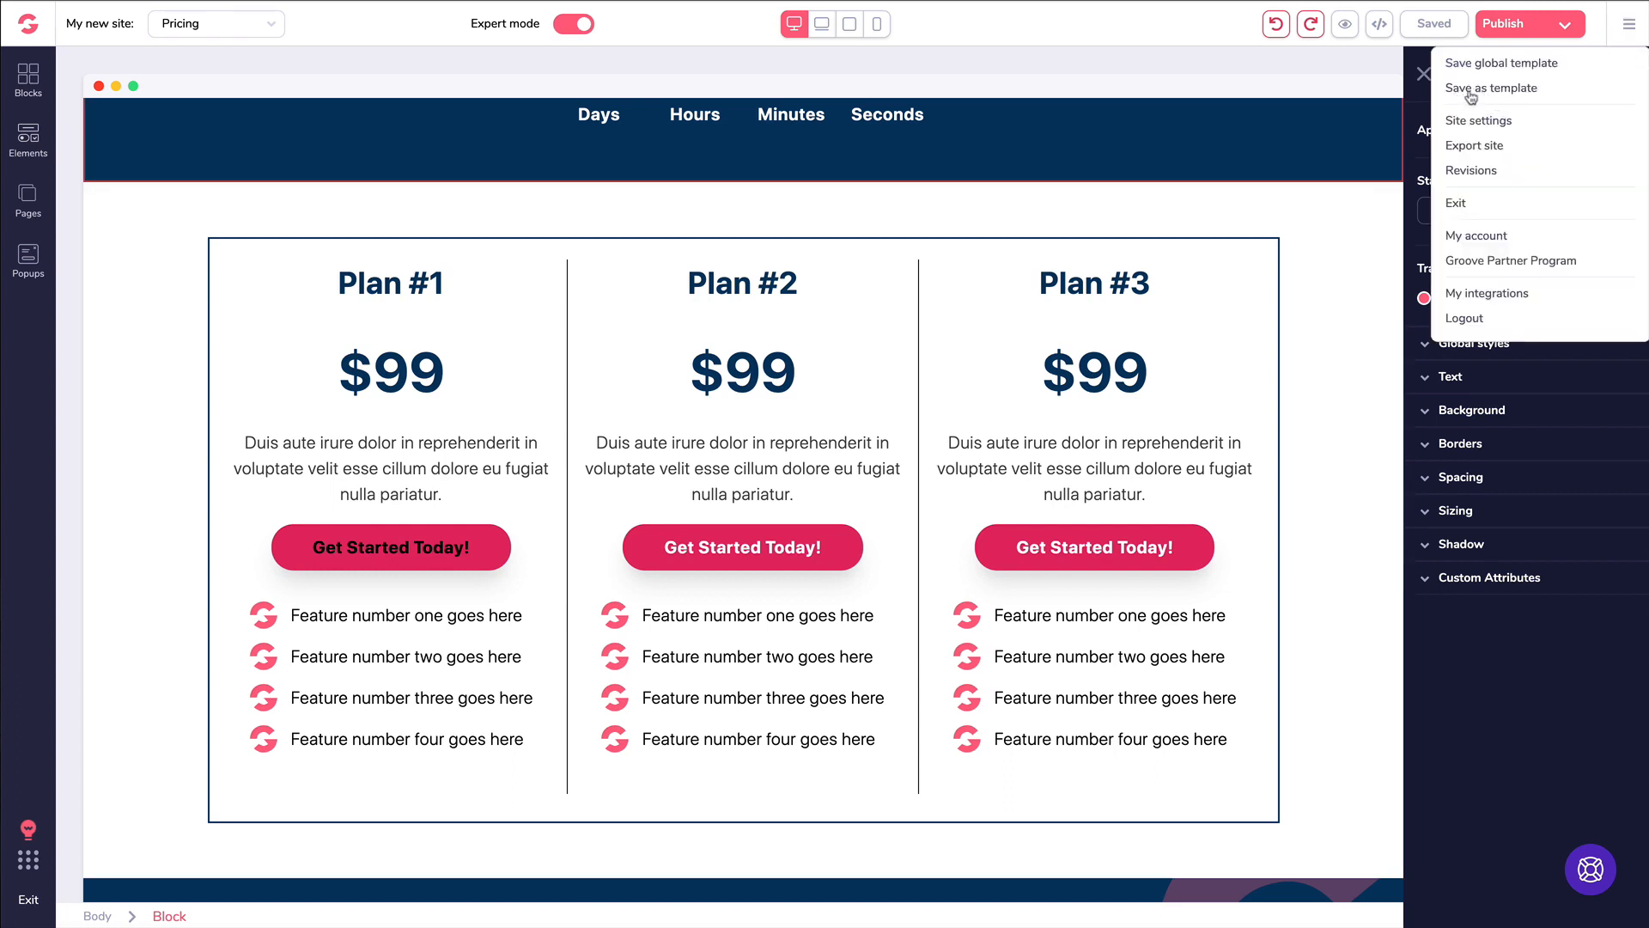
{"action": "left_click", "coordinate": [1424, 75]}
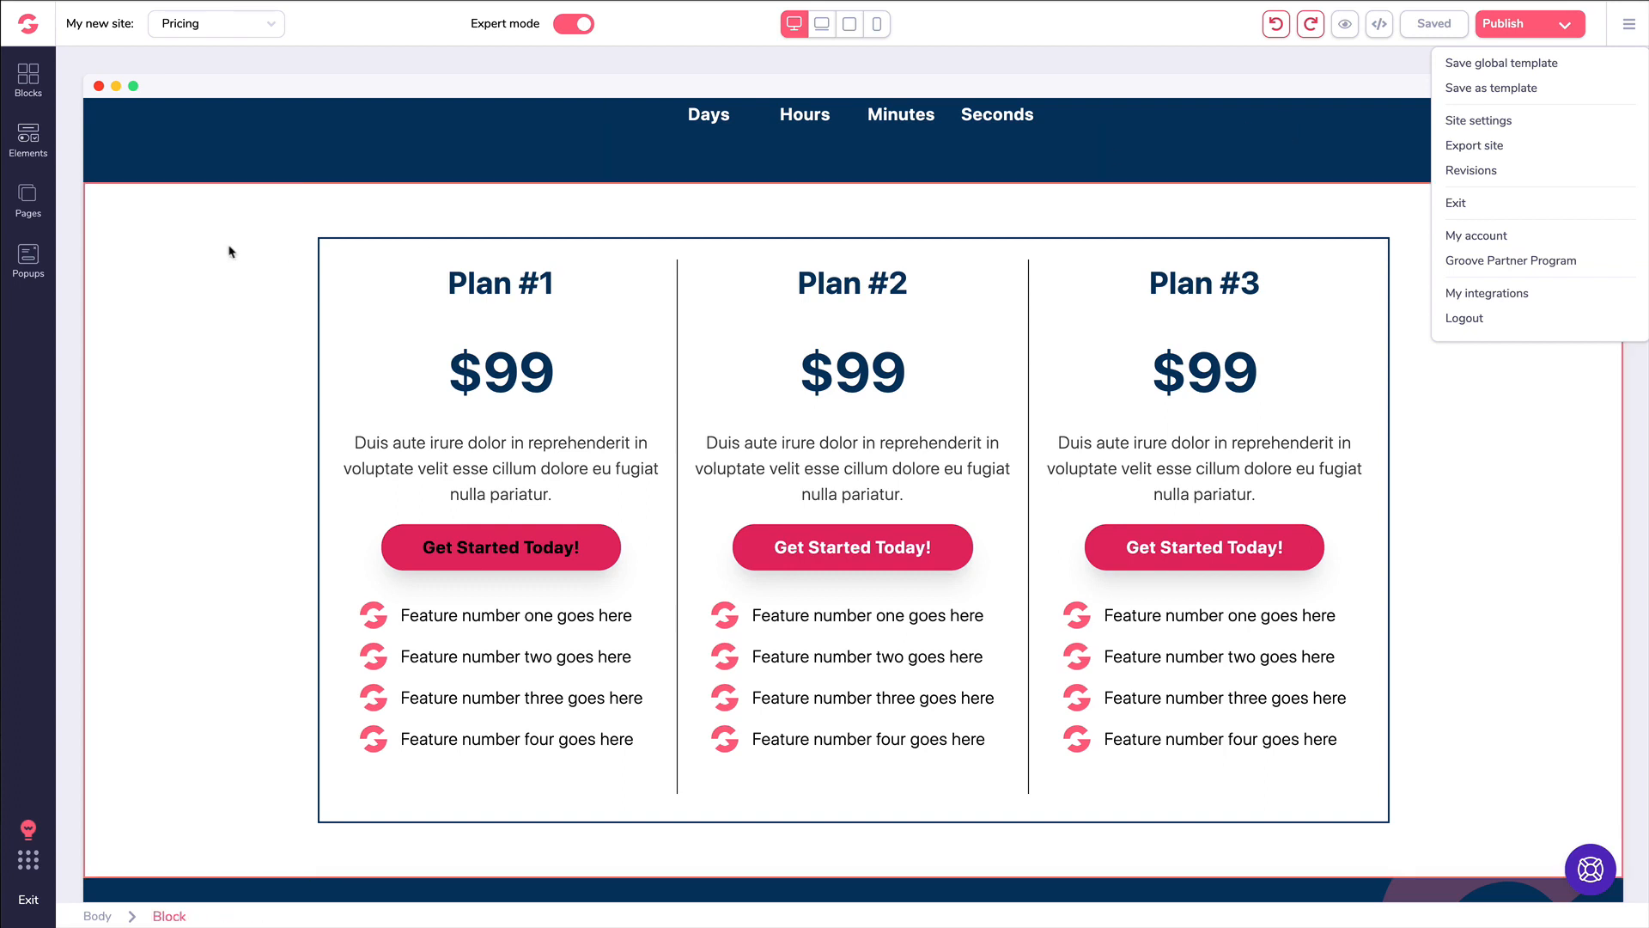
{"action": "left_click", "coordinate": [132, 214]}
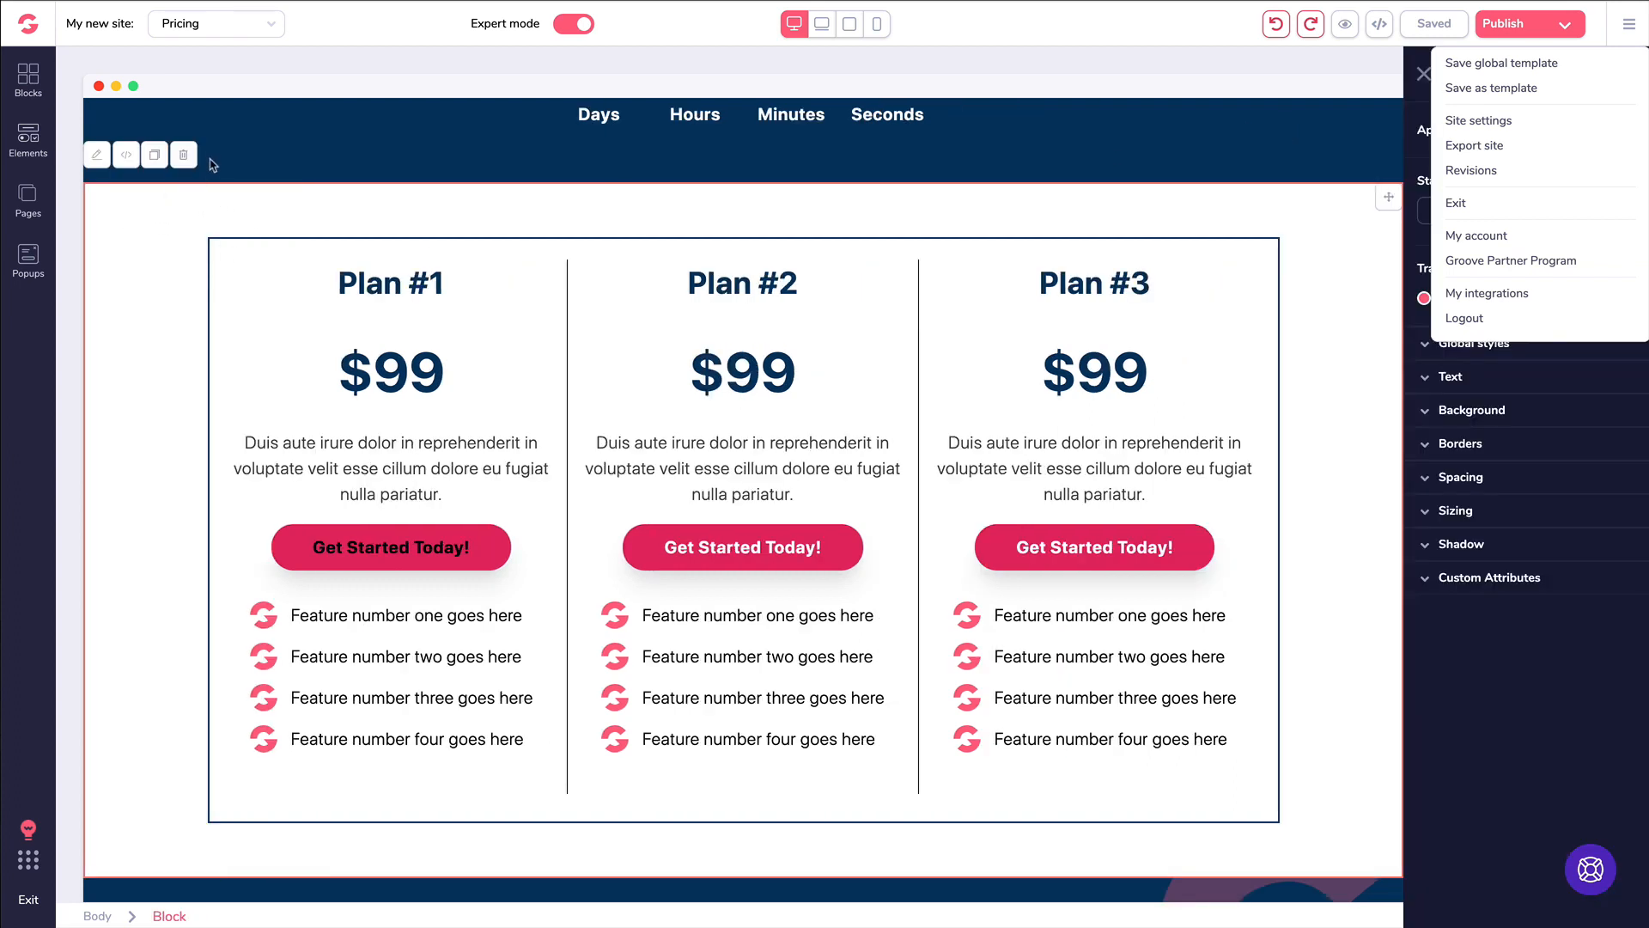
{"action": "left_click", "coordinate": [28, 86]}
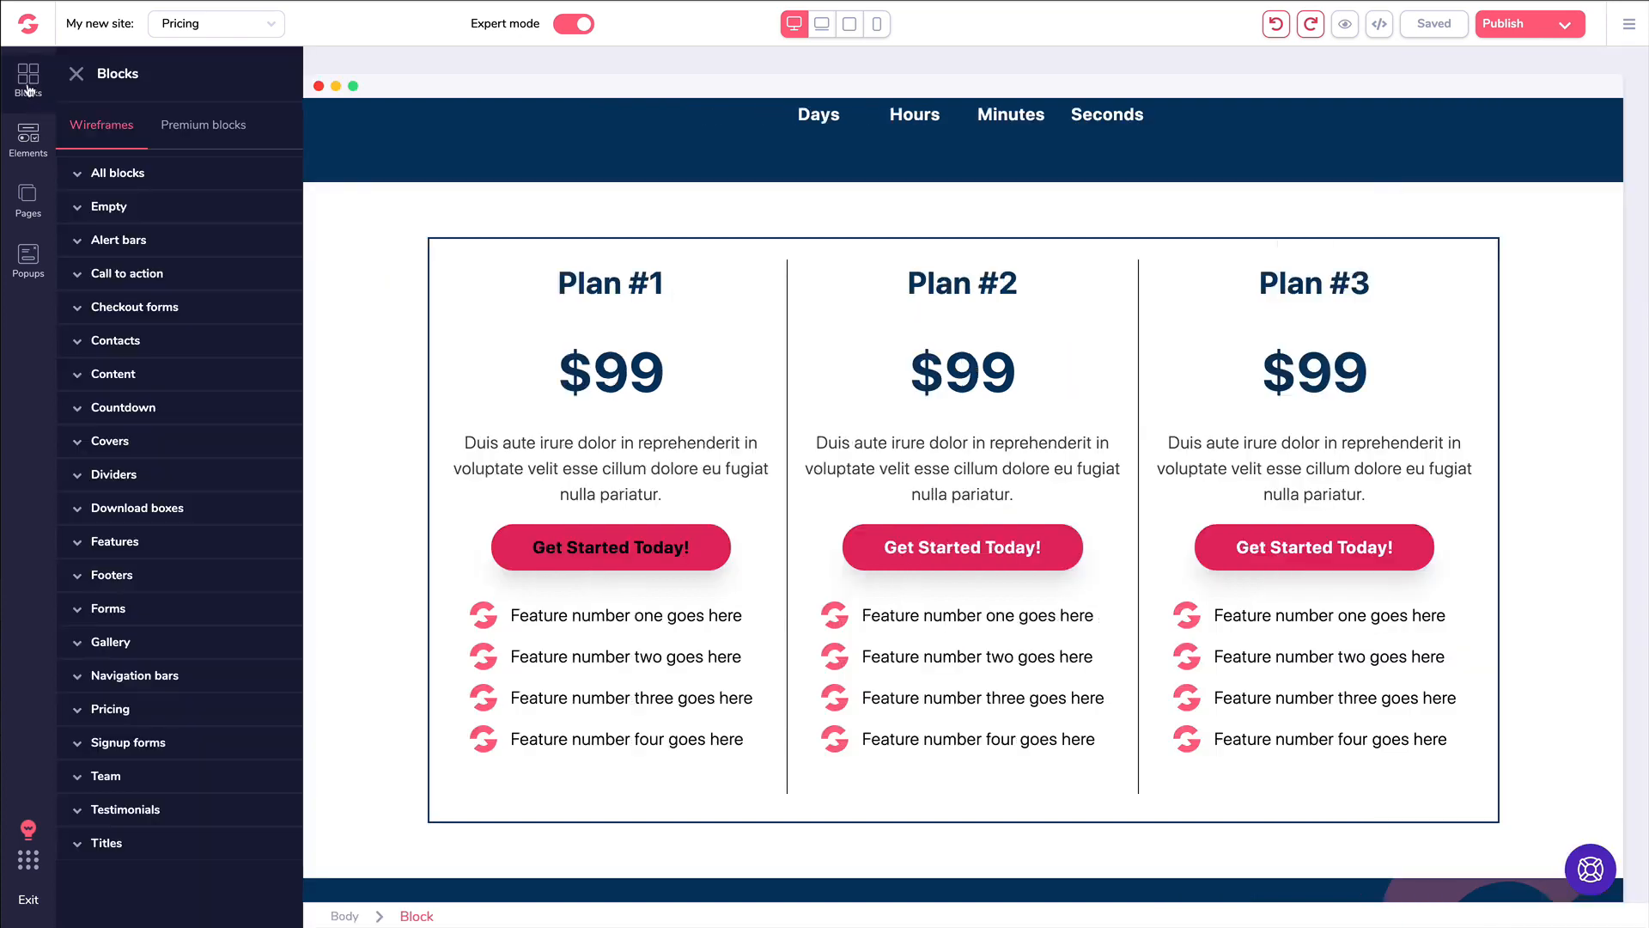
{"action": "left_click", "coordinate": [131, 176]}
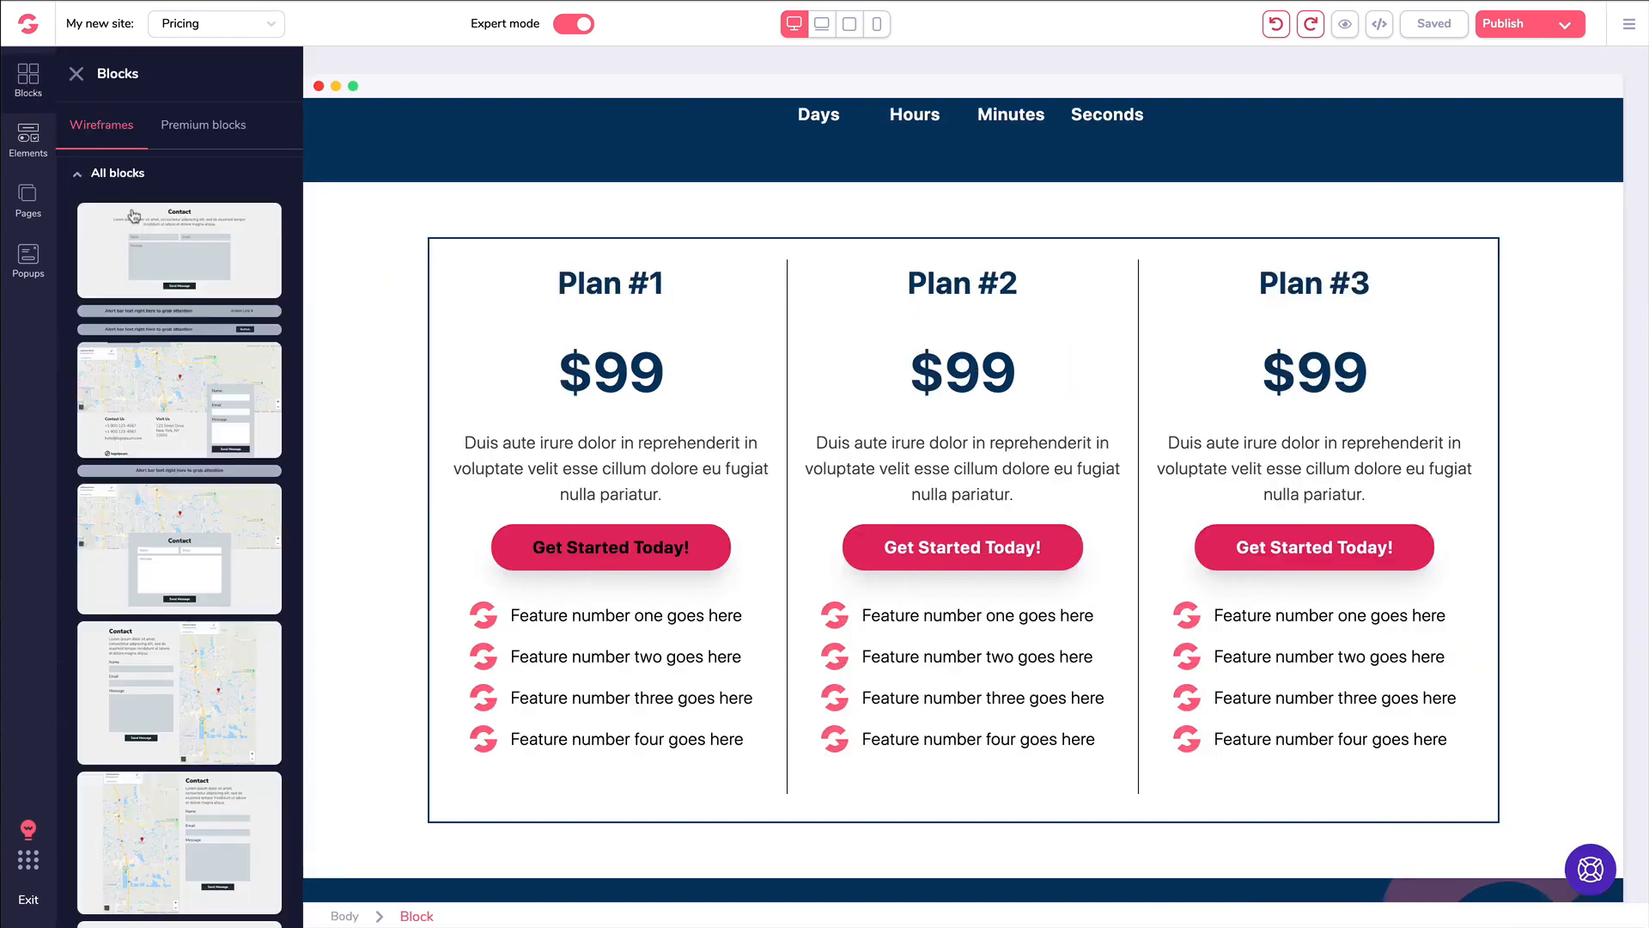
{"action": "left_click", "coordinate": [79, 173]}
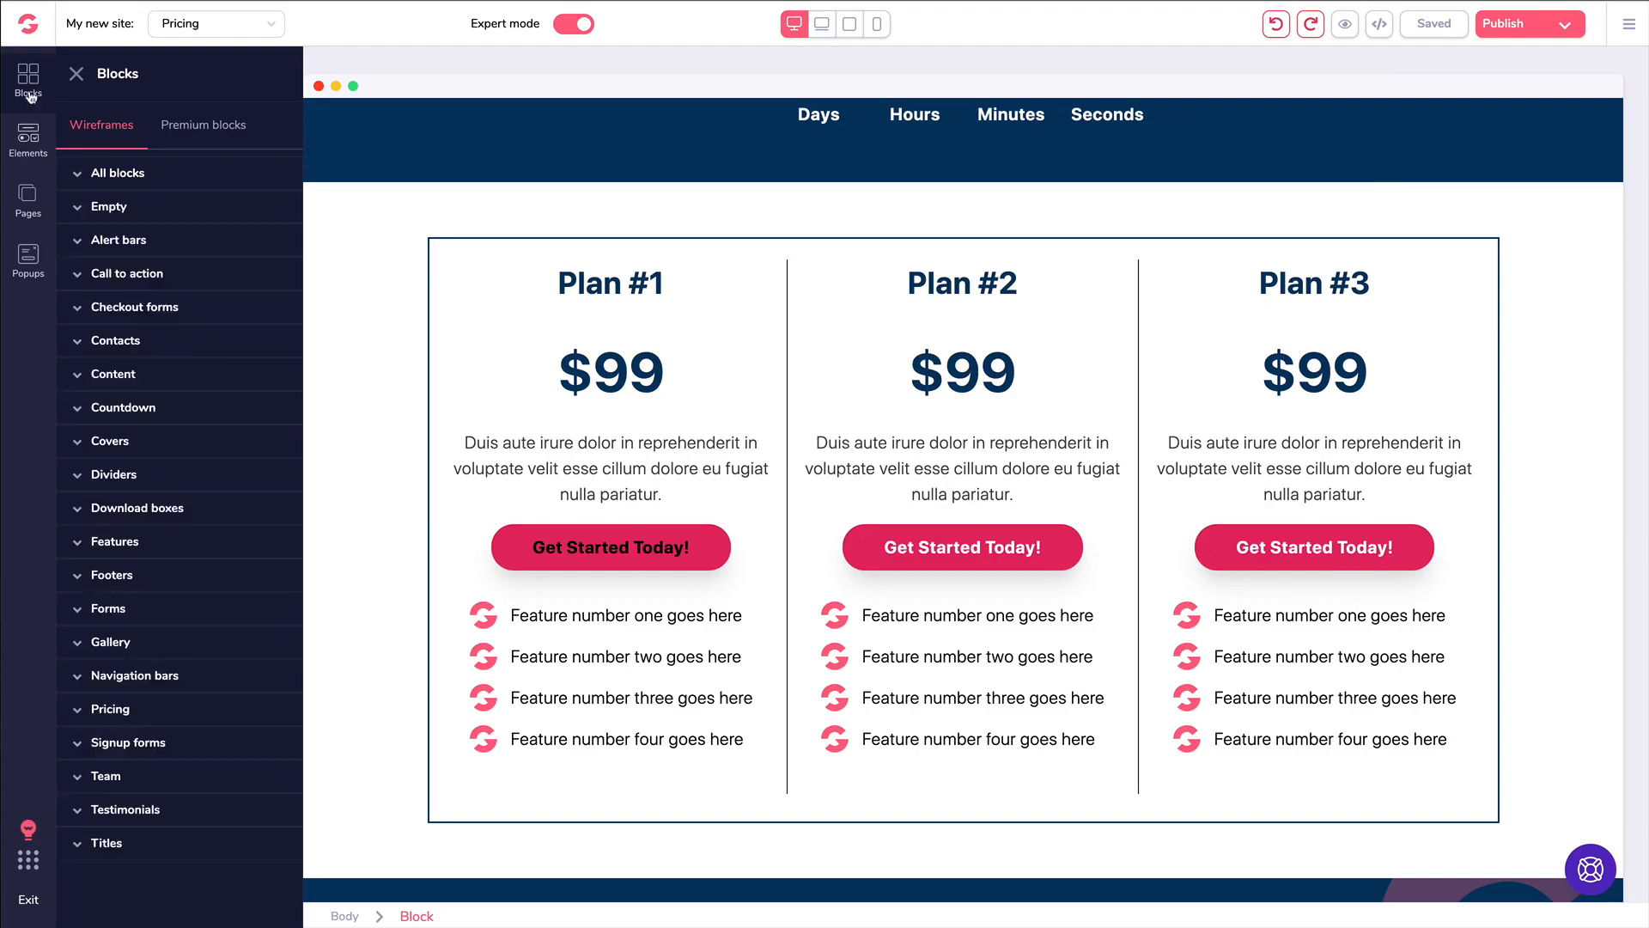
{"action": "left_click", "coordinate": [76, 74]}
{"action": "left_click", "coordinate": [439, 279]}
{"action": "scroll", "coordinate": [438, 279], "scroll_direction": "down", "scroll_amount": 15}
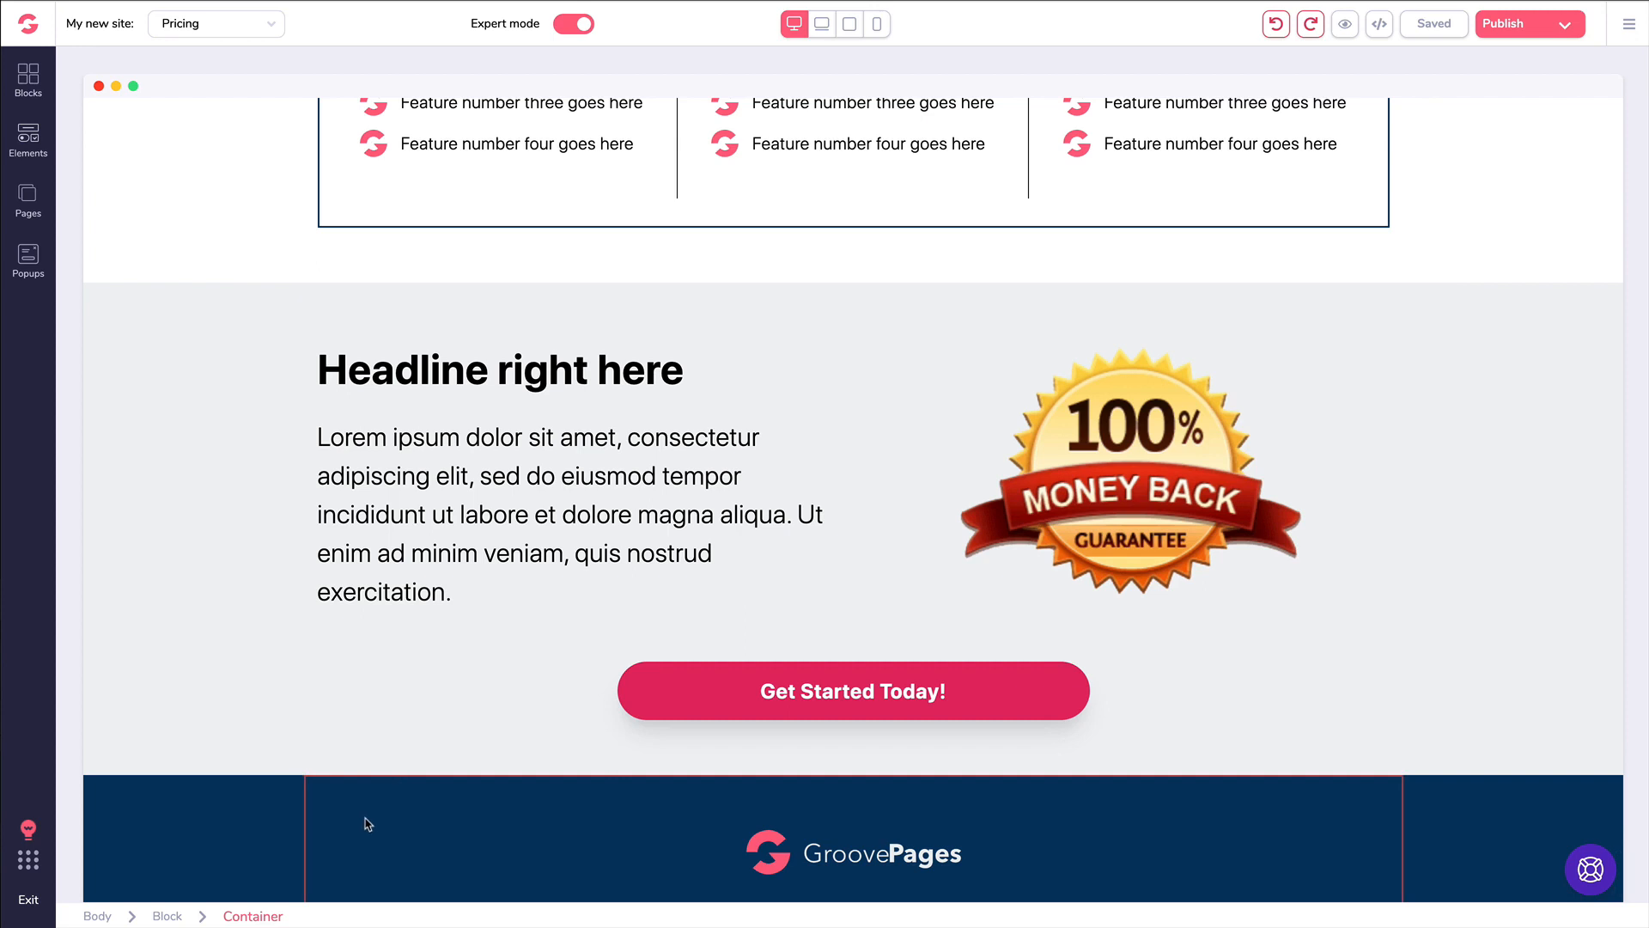
- Insert the wireframe footer with two link columns and a subscribe form above the GroovePages footer, and delete it again
{"action": "left_click", "coordinate": [29, 79]}
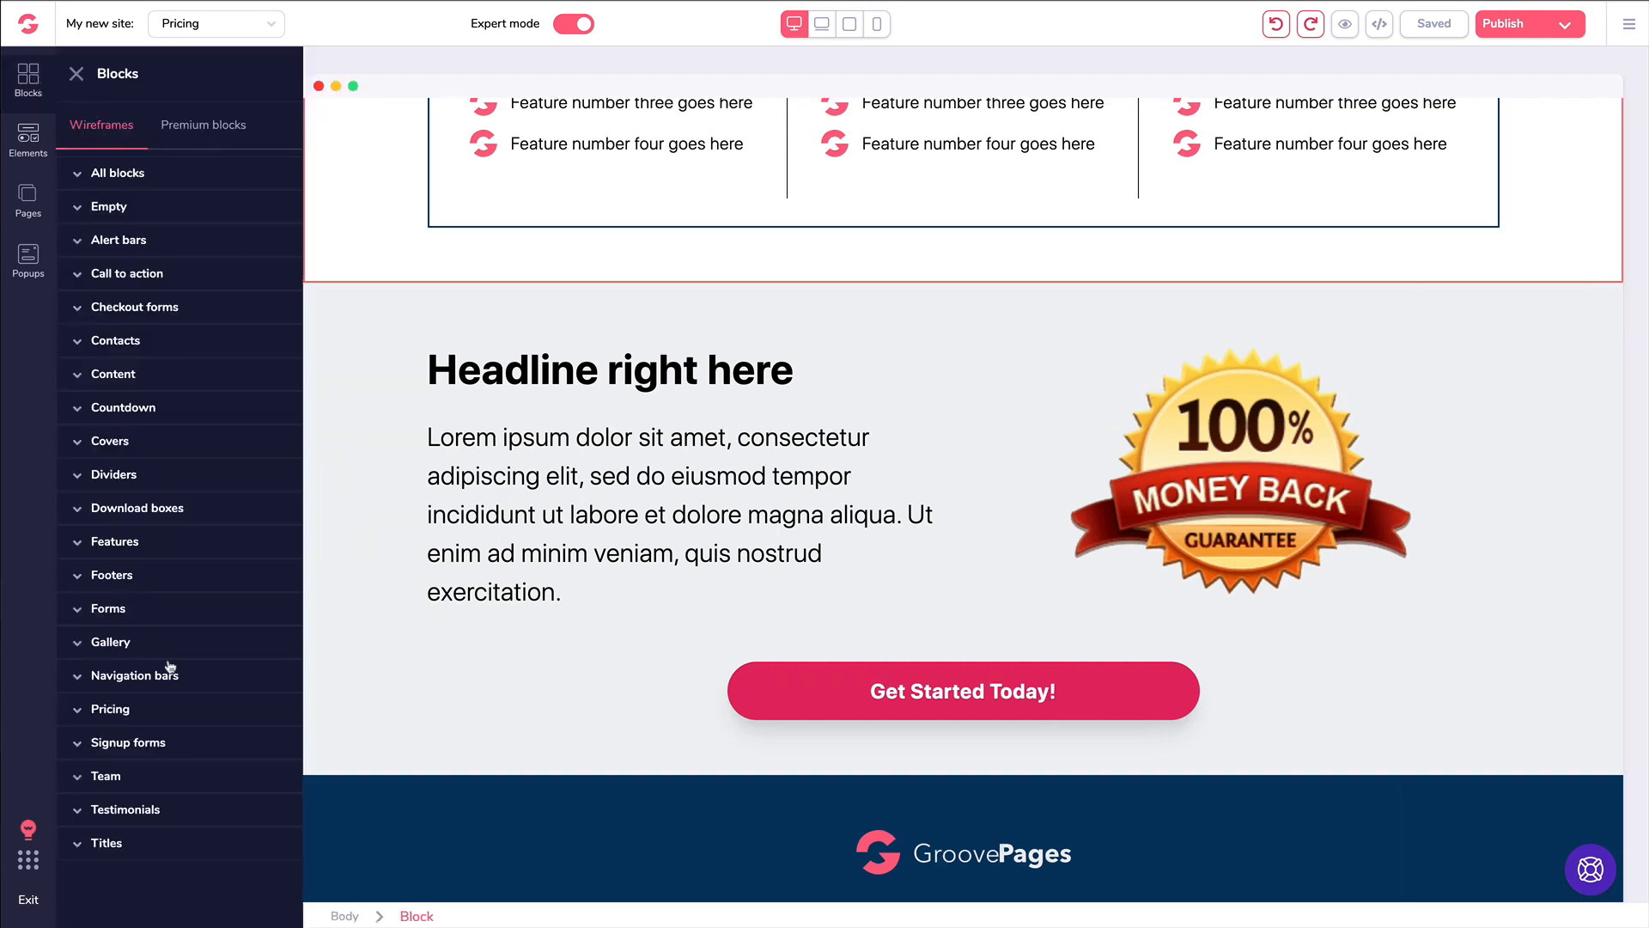
{"action": "left_click", "coordinate": [107, 577]}
{"action": "scroll", "coordinate": [225, 550], "scroll_direction": "down", "scroll_amount": 2}
{"action": "left_click_drag", "start_coordinate": [217, 541], "coordinate": [615, 821]}
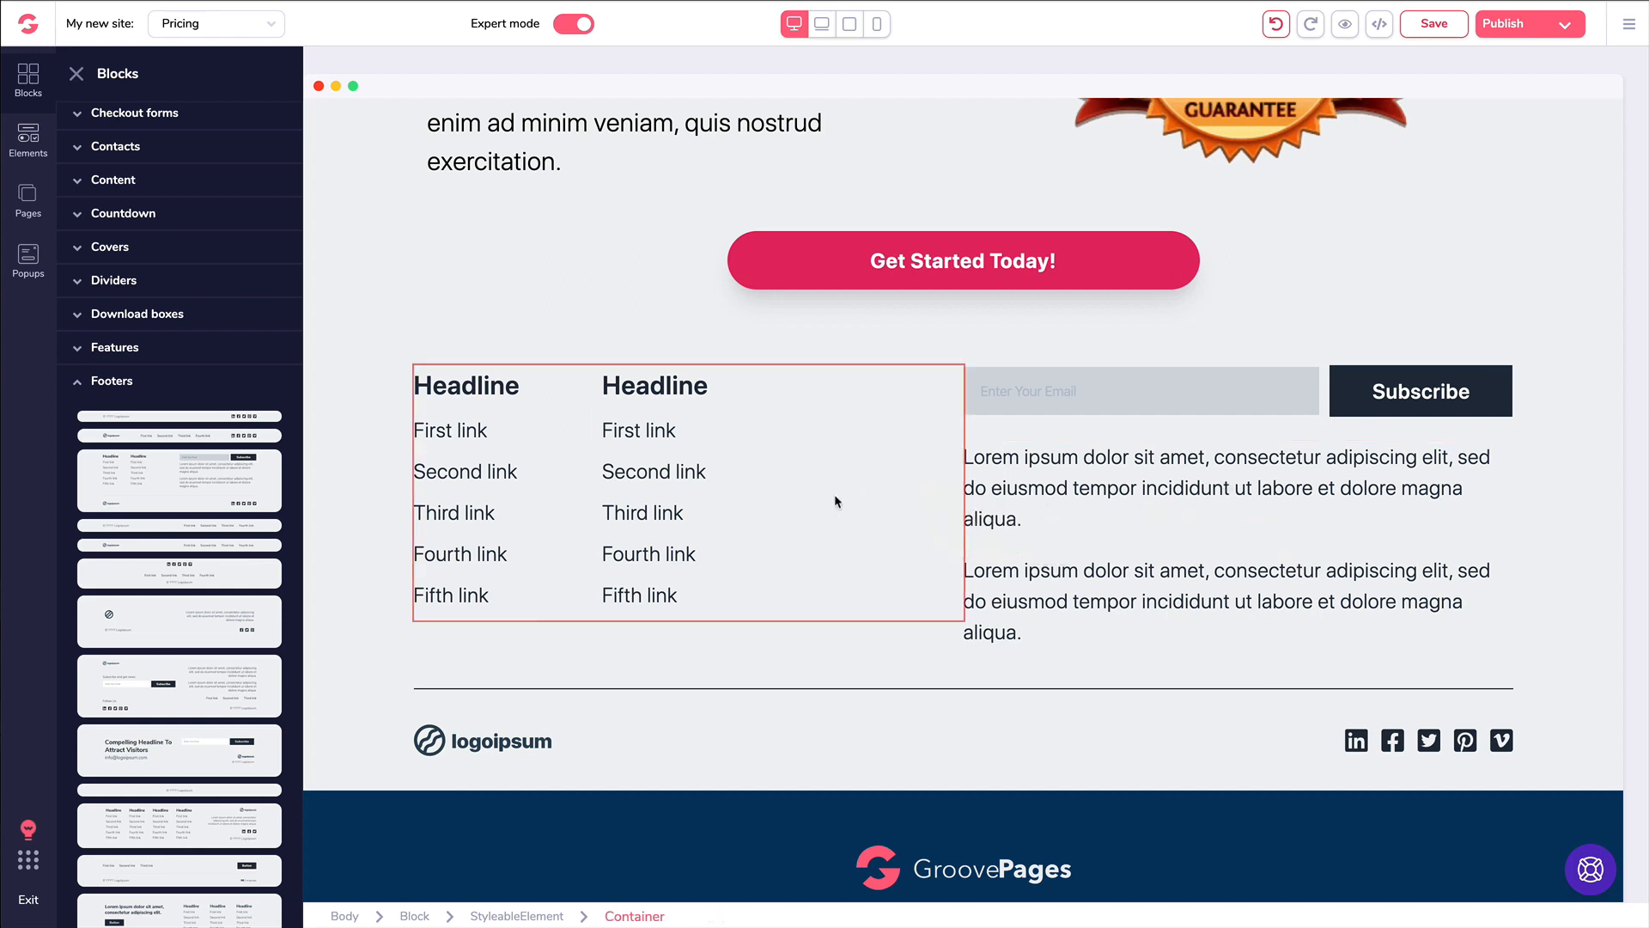
{"action": "left_click", "coordinate": [373, 423]}
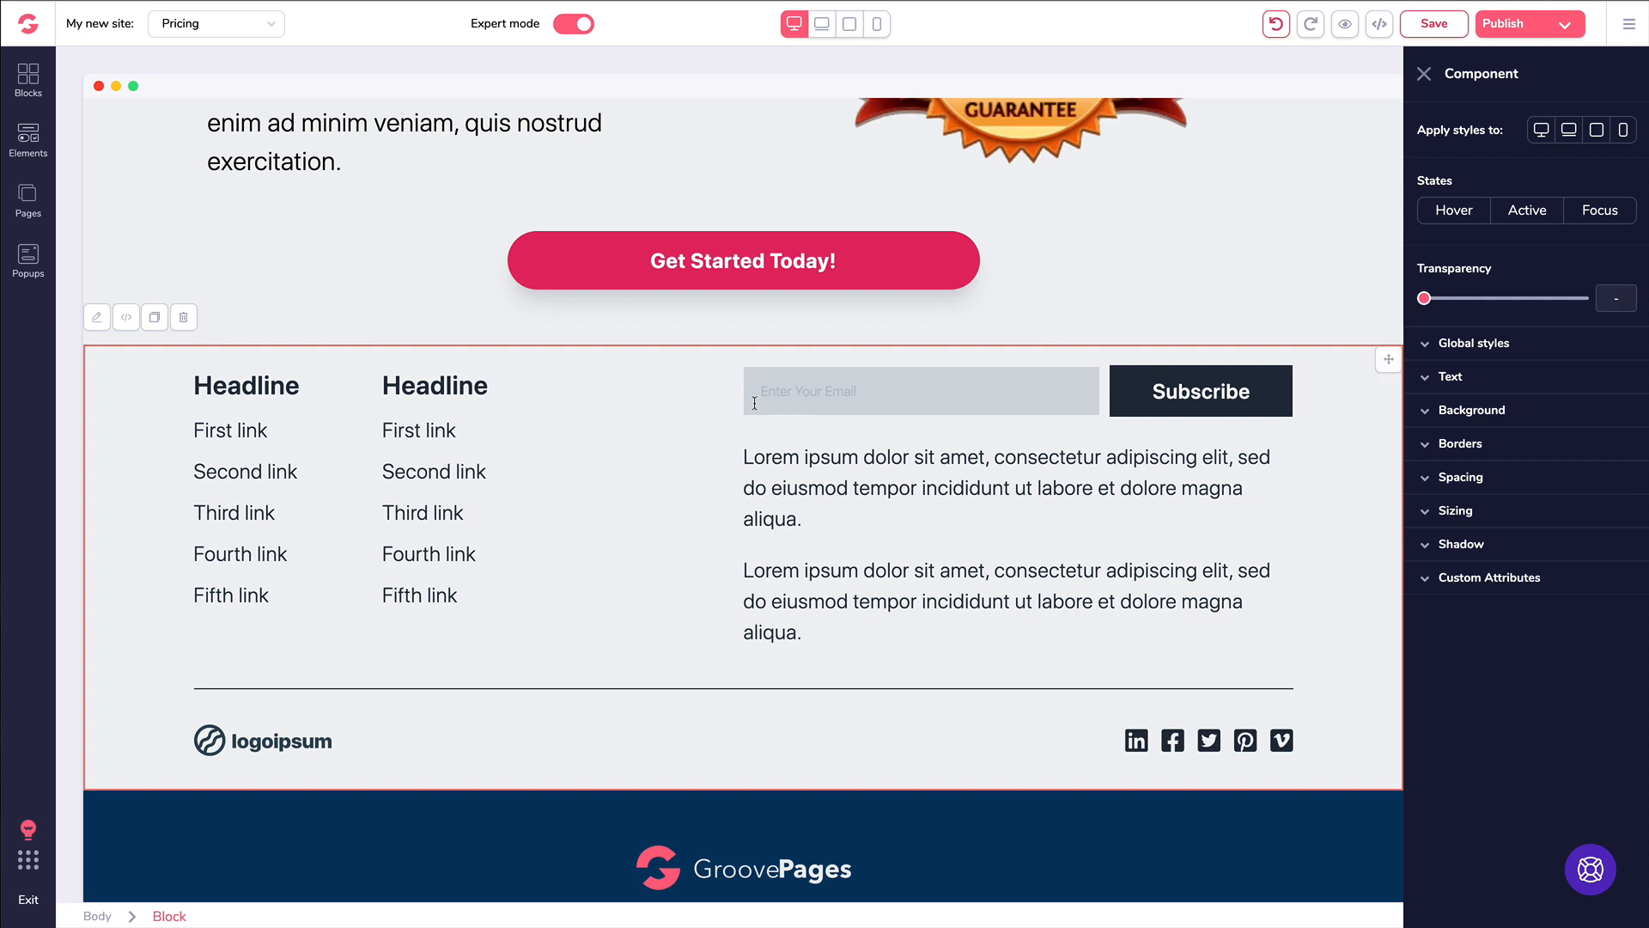
{"action": "key", "text": "Delete"}
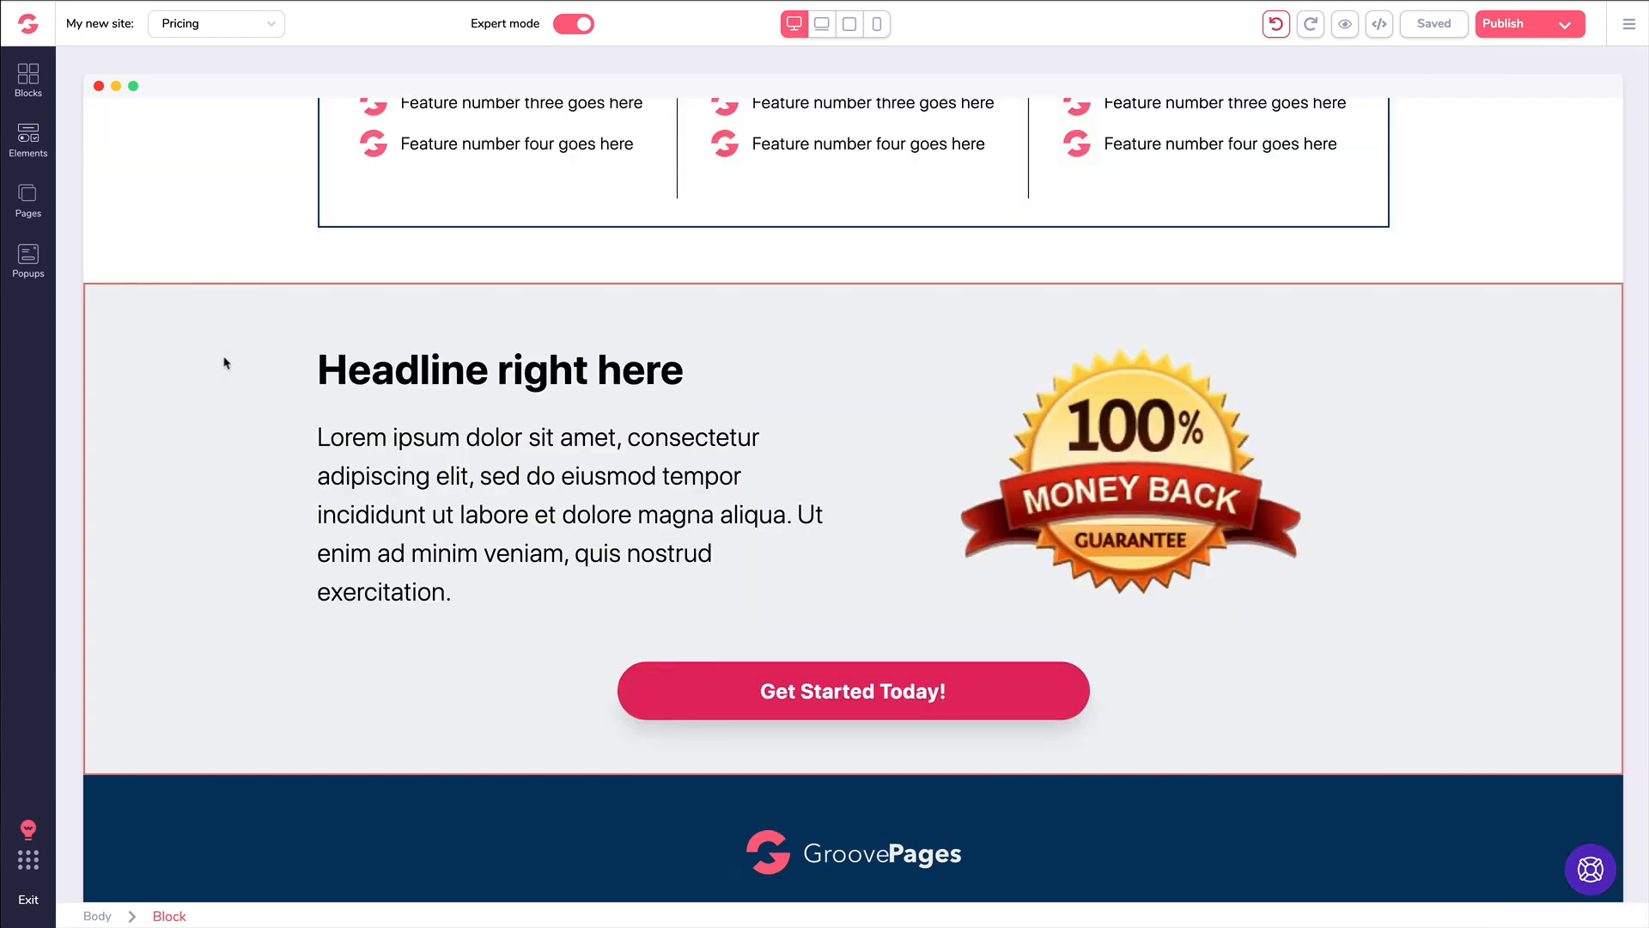
- Examine the custom attributes of the "Get Started Today!" button in the money-back guarantee section
{"action": "left_click", "coordinate": [736, 704]}
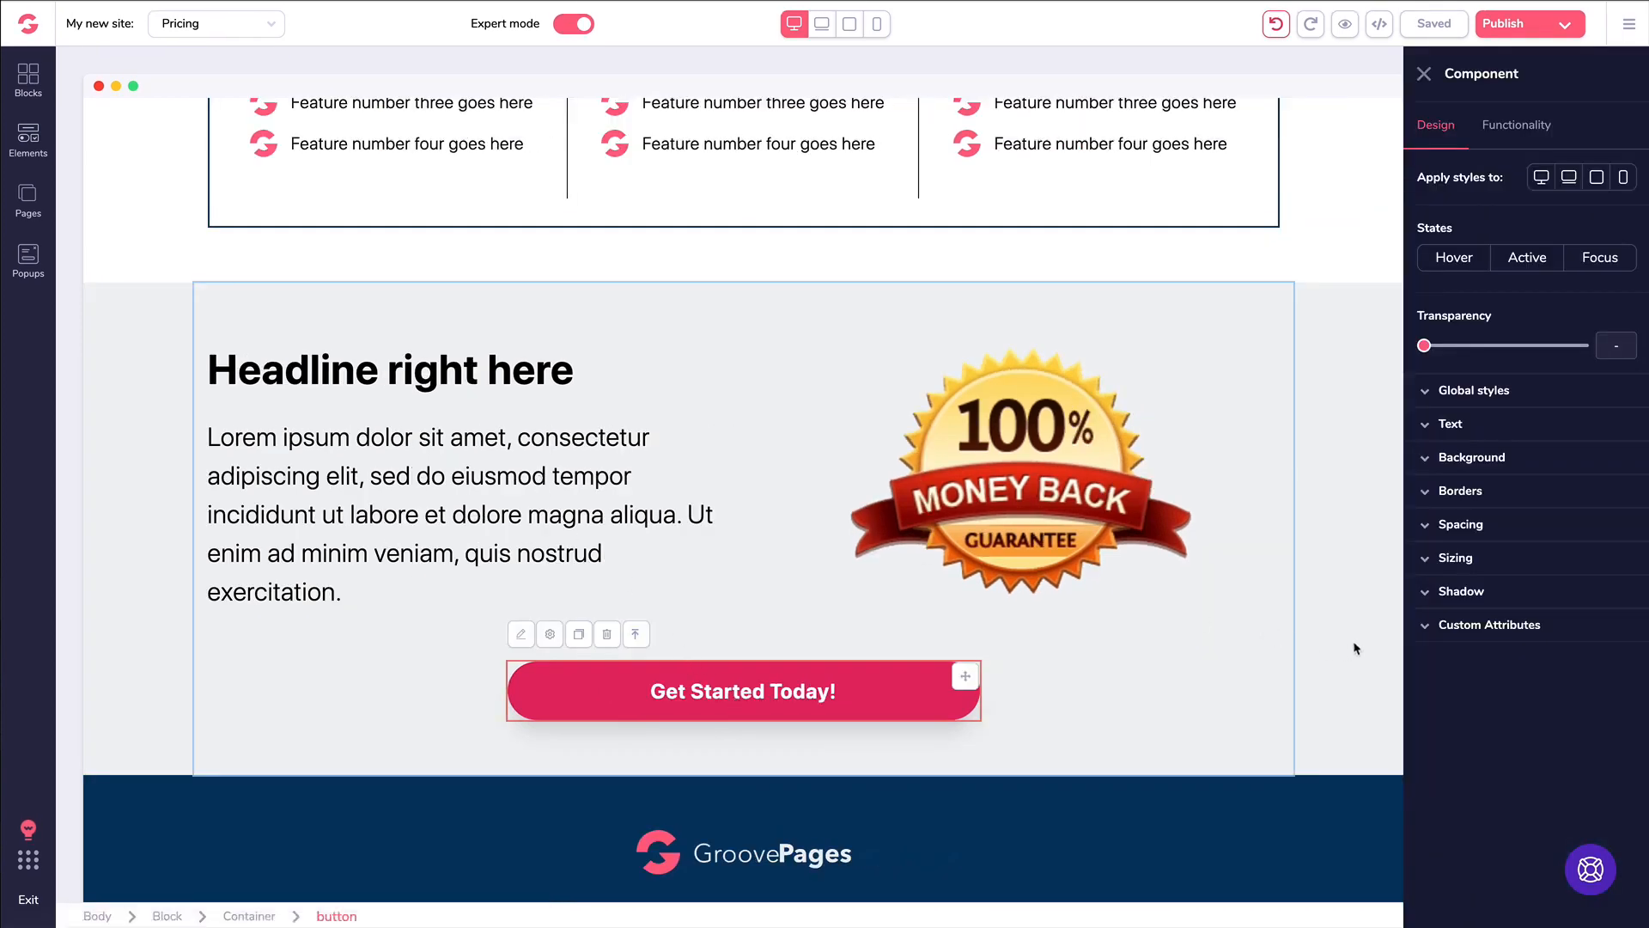
{"action": "left_click", "coordinate": [1430, 628]}
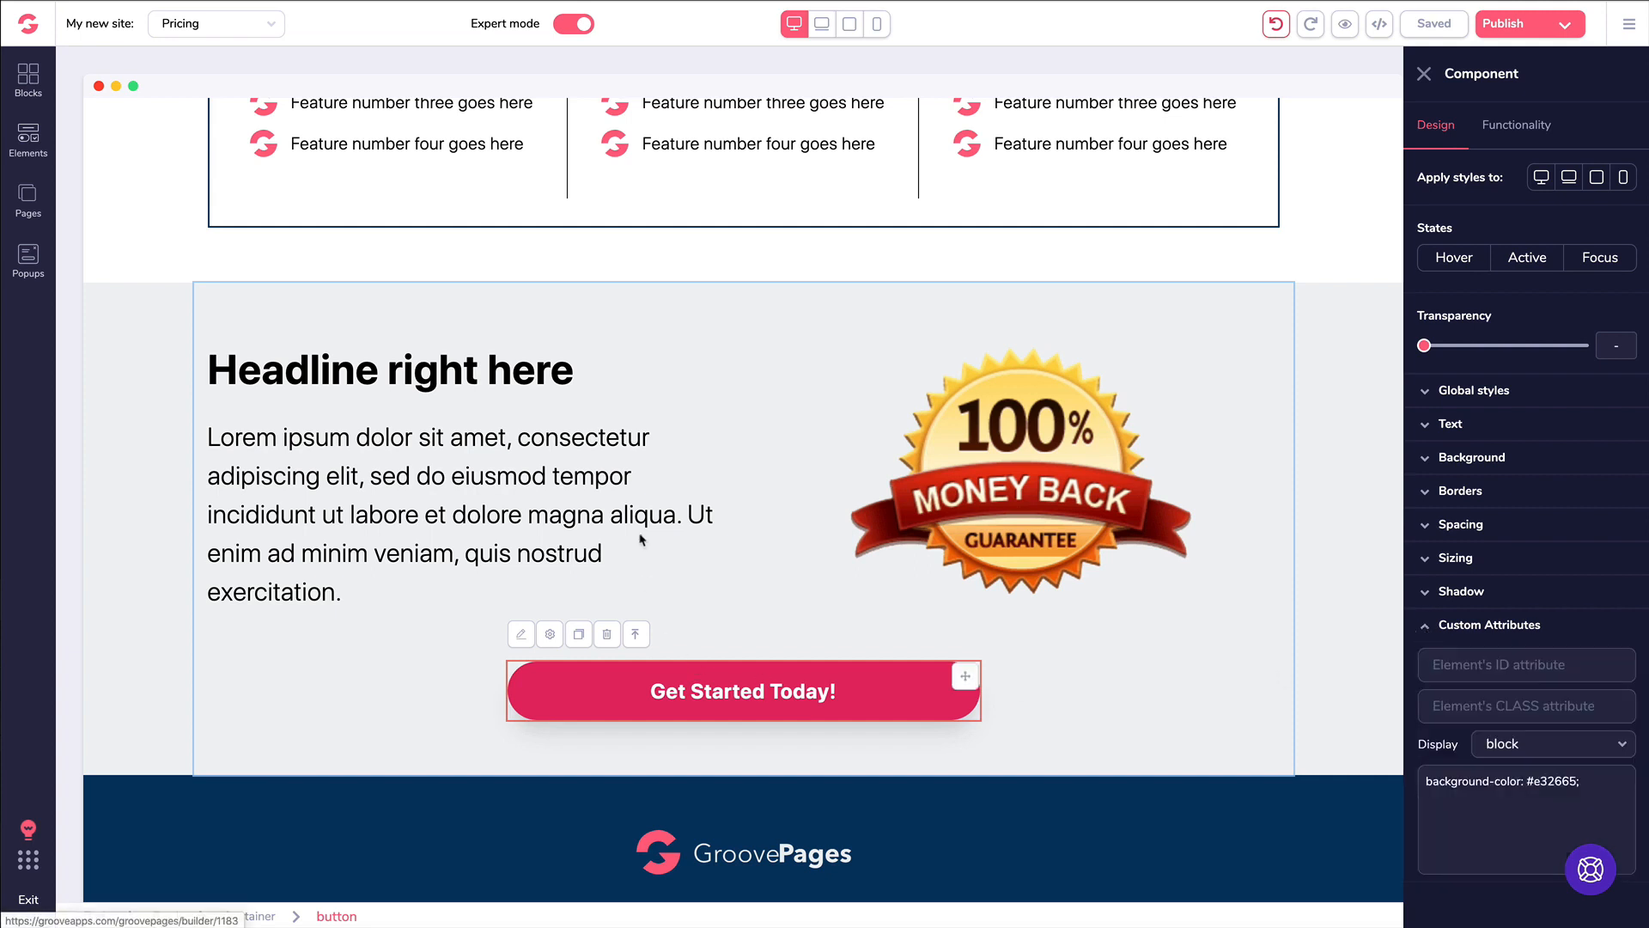
{"action": "left_click", "coordinate": [427, 333]}
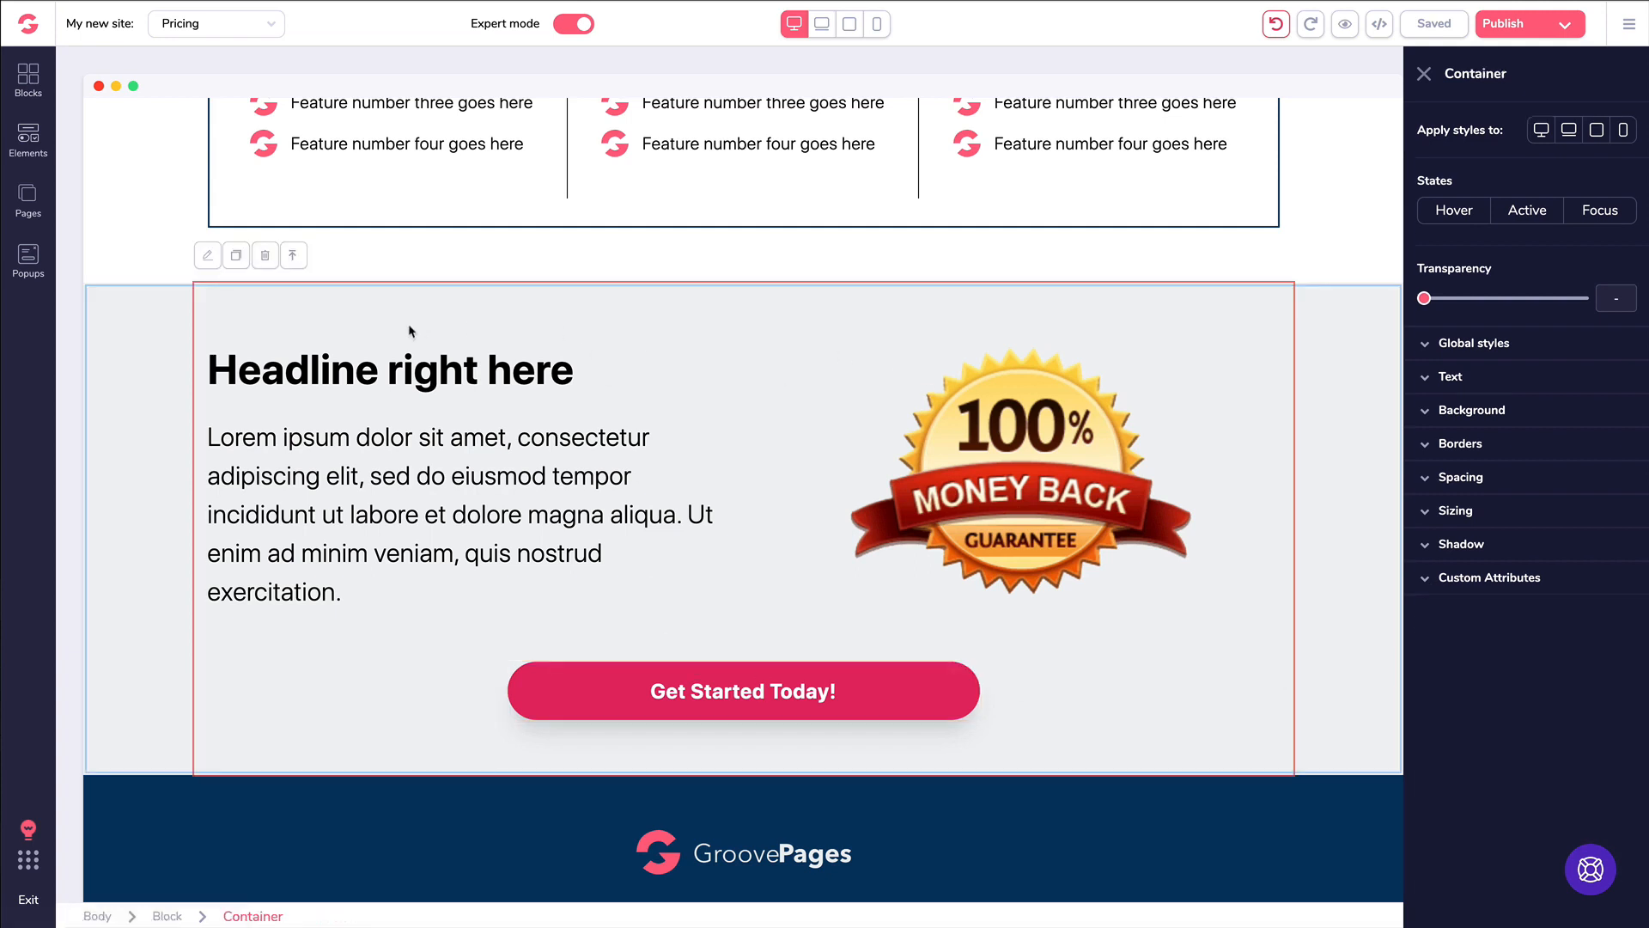
- Examine the source code of the whole Pricing page and of the money-back guarantee block, leaving both without saving
{"action": "left_click", "coordinate": [156, 353]}
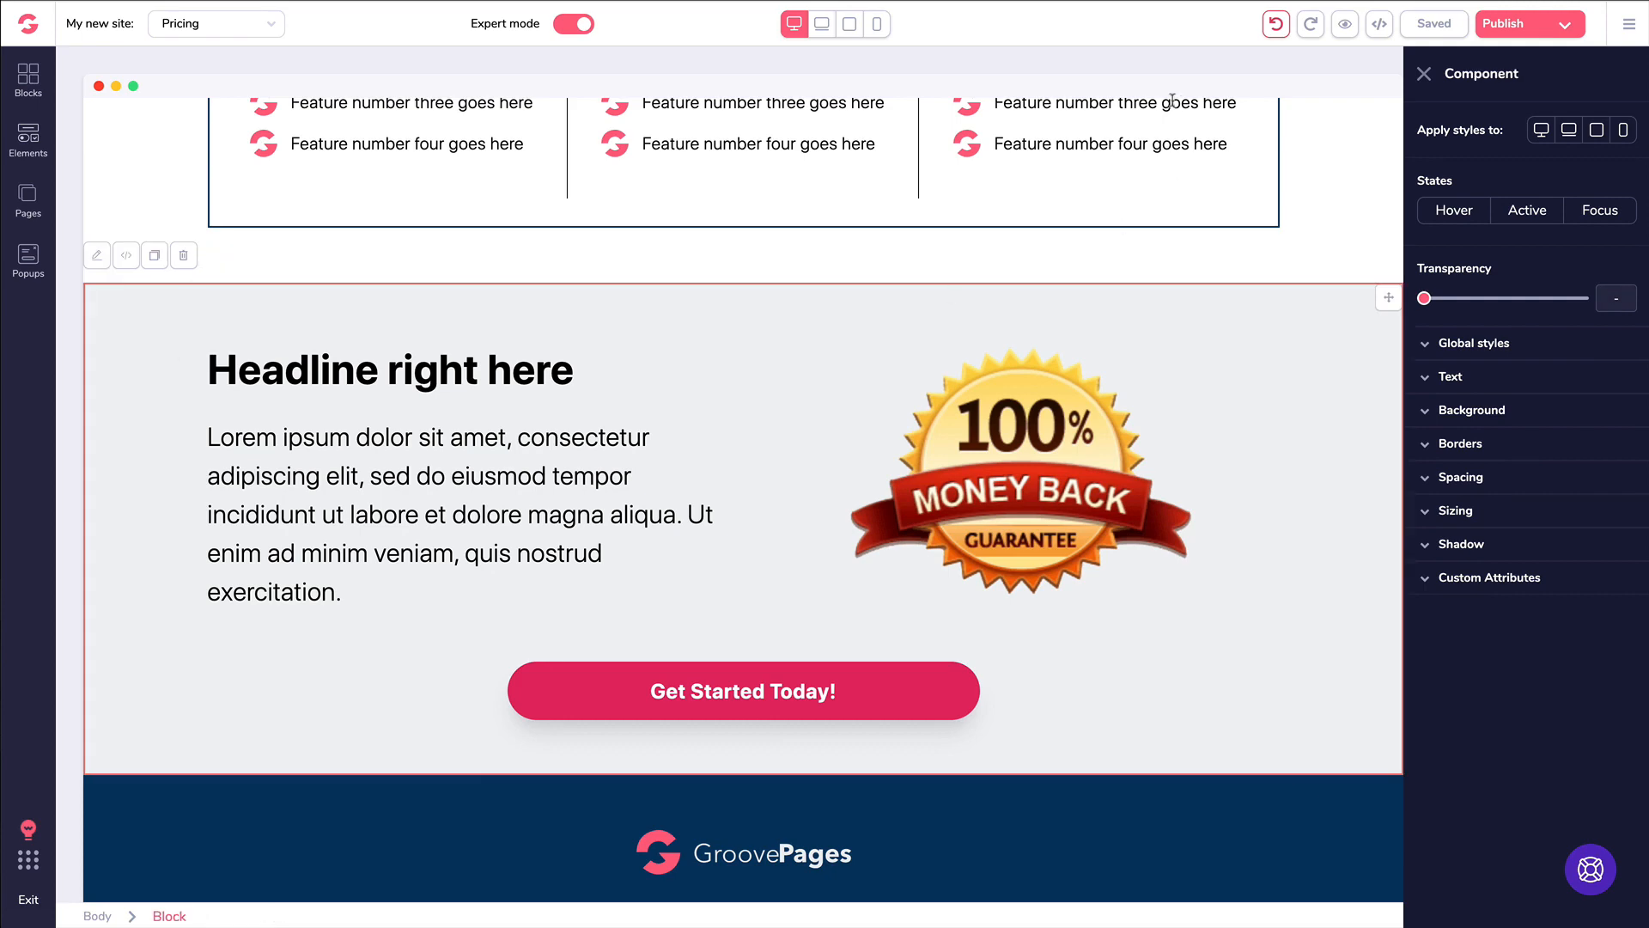
{"action": "left_click", "coordinate": [1380, 31]}
{"action": "scroll", "coordinate": [1236, 211], "scroll_direction": "down", "scroll_amount": 10}
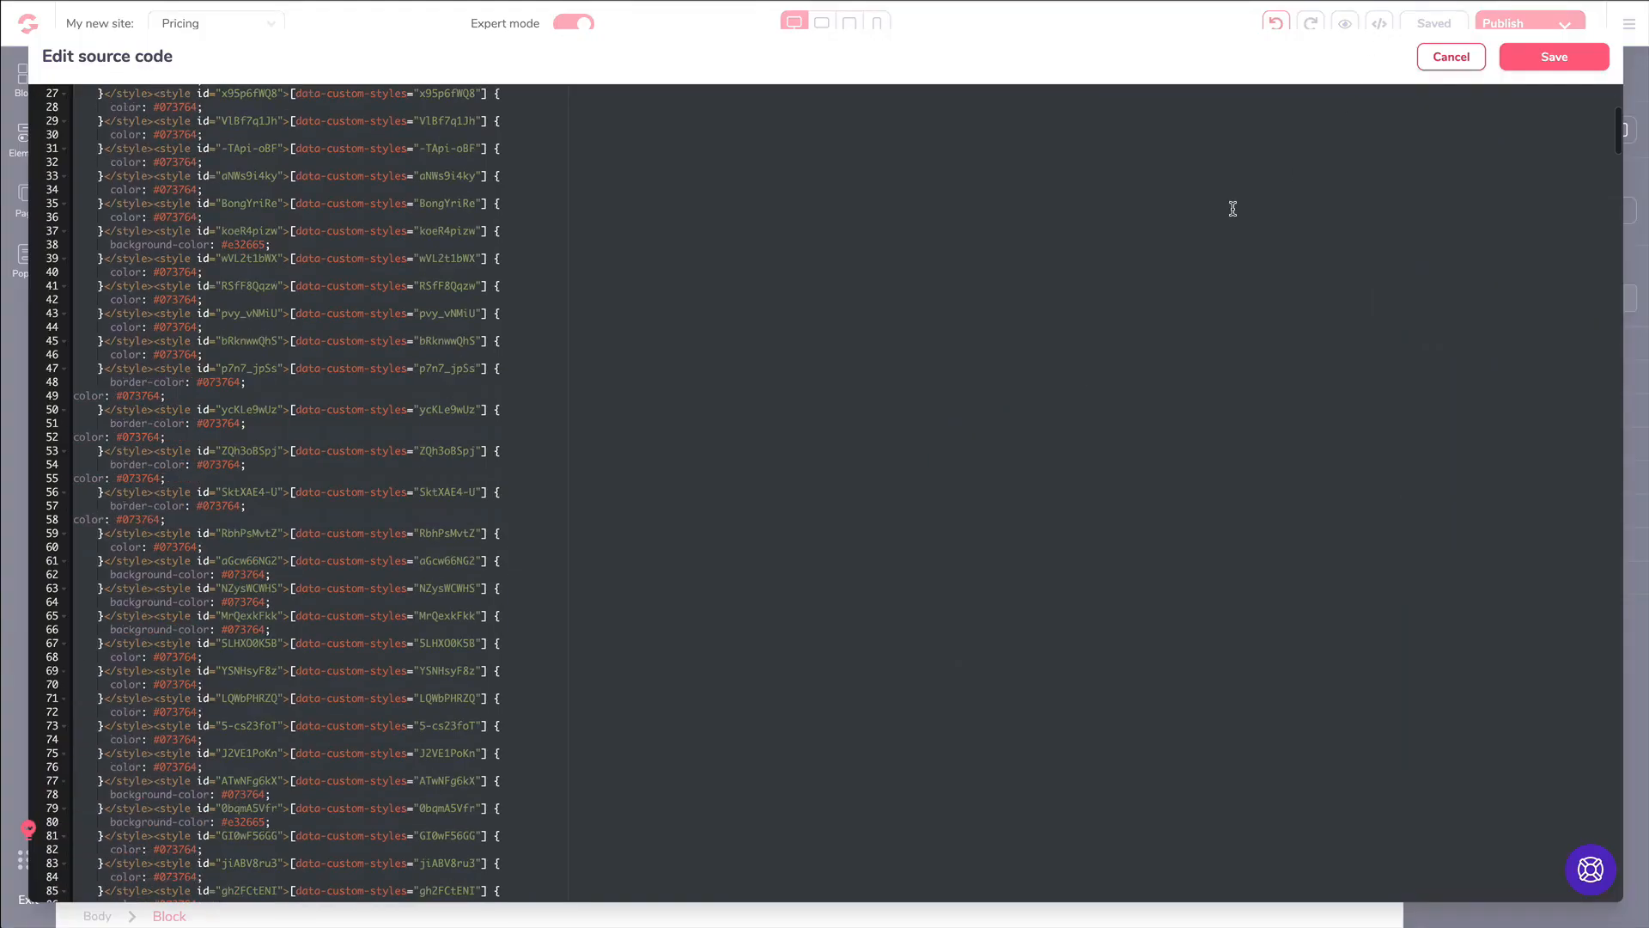
{"action": "scroll", "coordinate": [1237, 210], "scroll_direction": "up", "scroll_amount": 5}
{"action": "left_click", "coordinate": [1451, 57]}
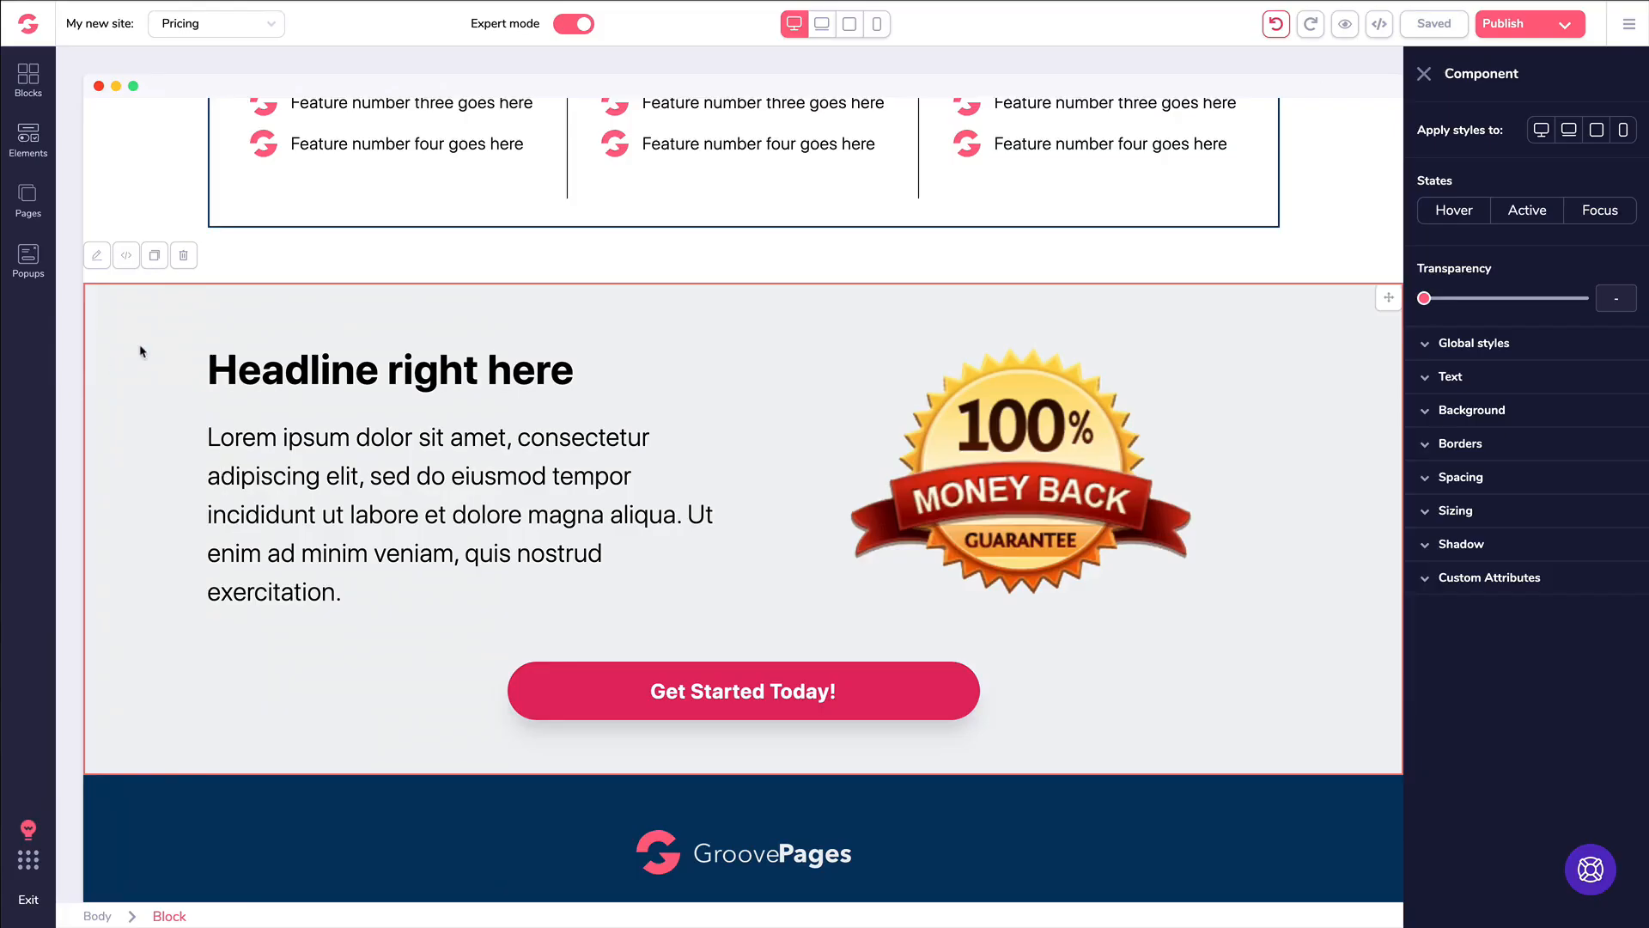
{"action": "left_click", "coordinate": [126, 255]}
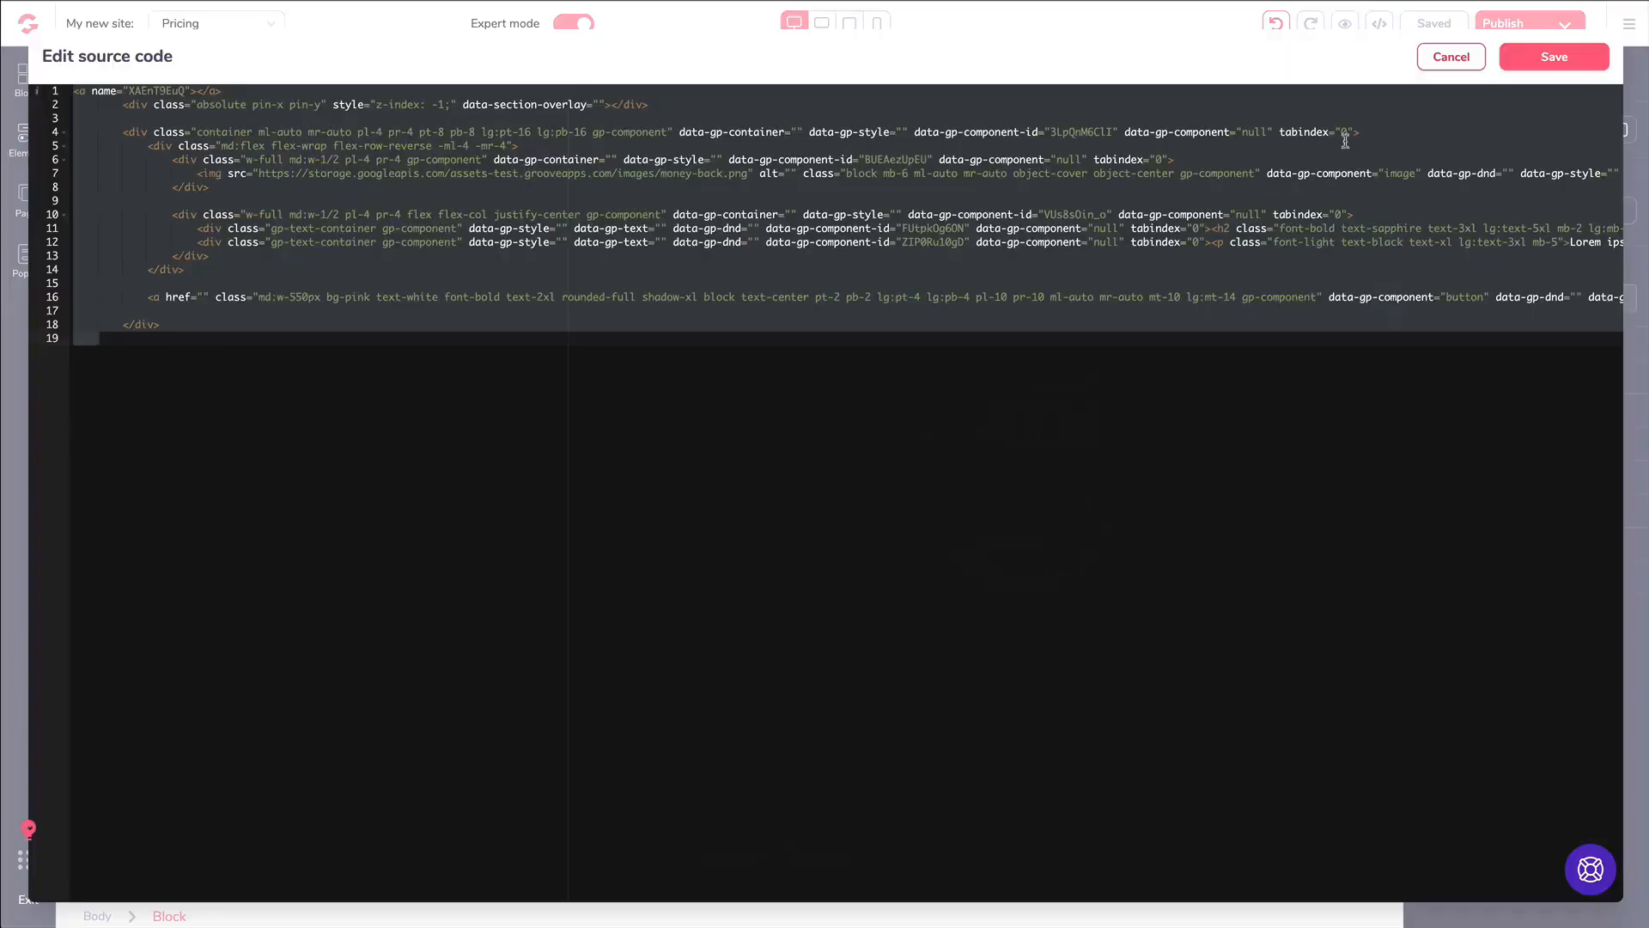
{"action": "left_click", "coordinate": [1451, 56]}
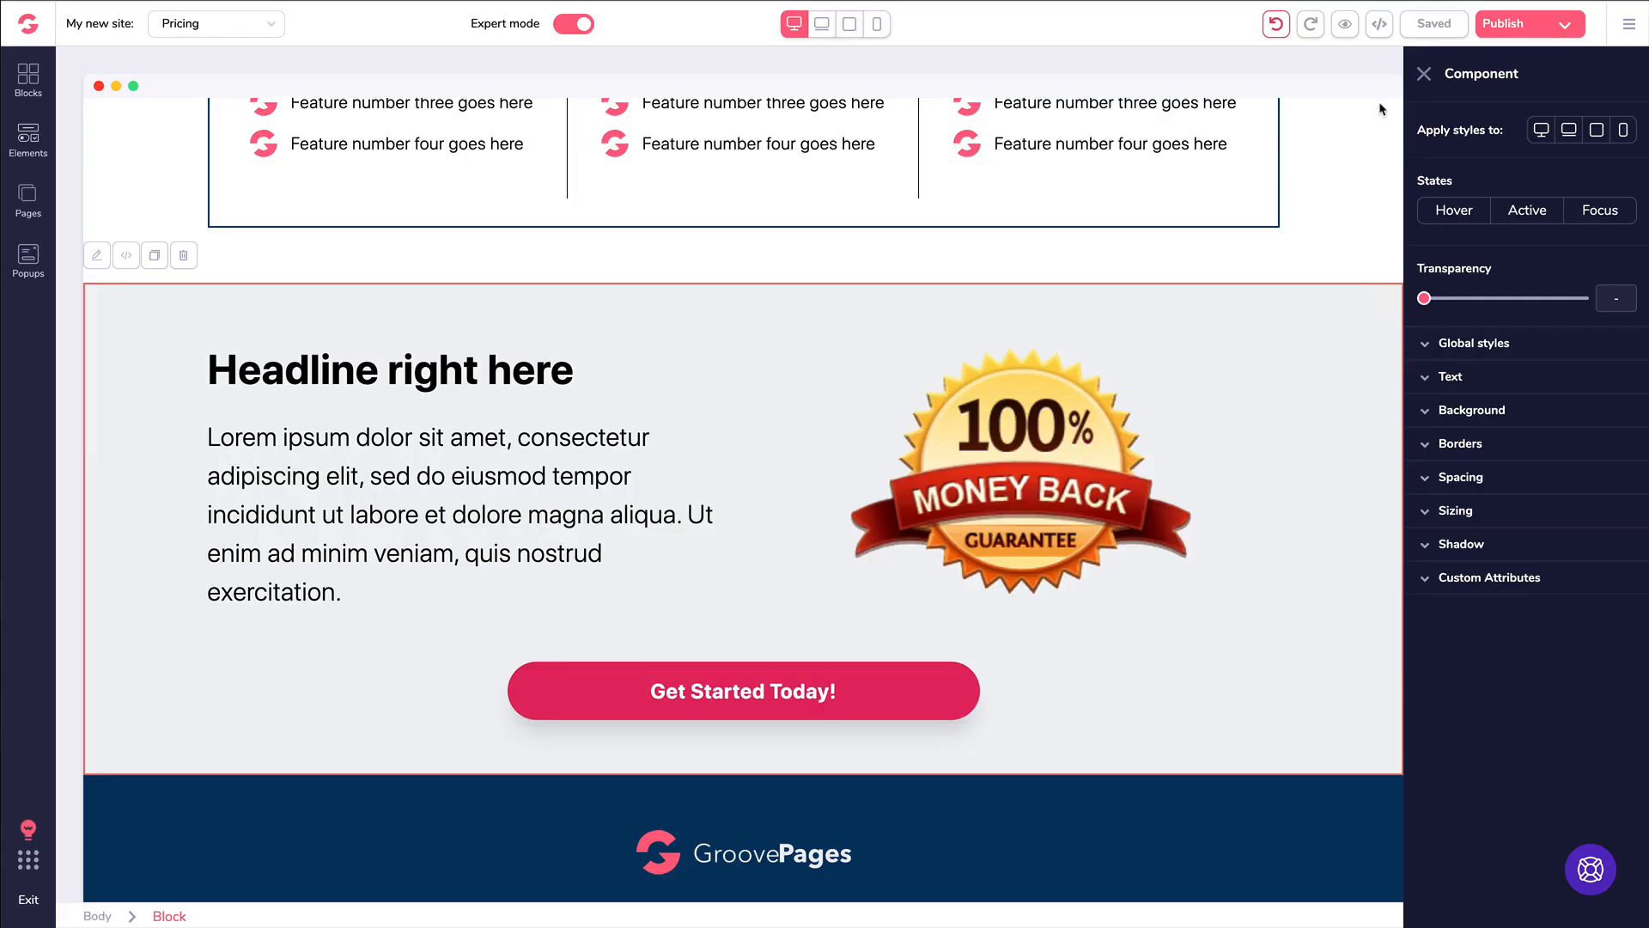
- Inspect the guarantee block's headline, paragraph and badge image, and the display options and custom CSS of its "Get Started Today!" button
{"action": "left_click", "coordinate": [484, 376]}
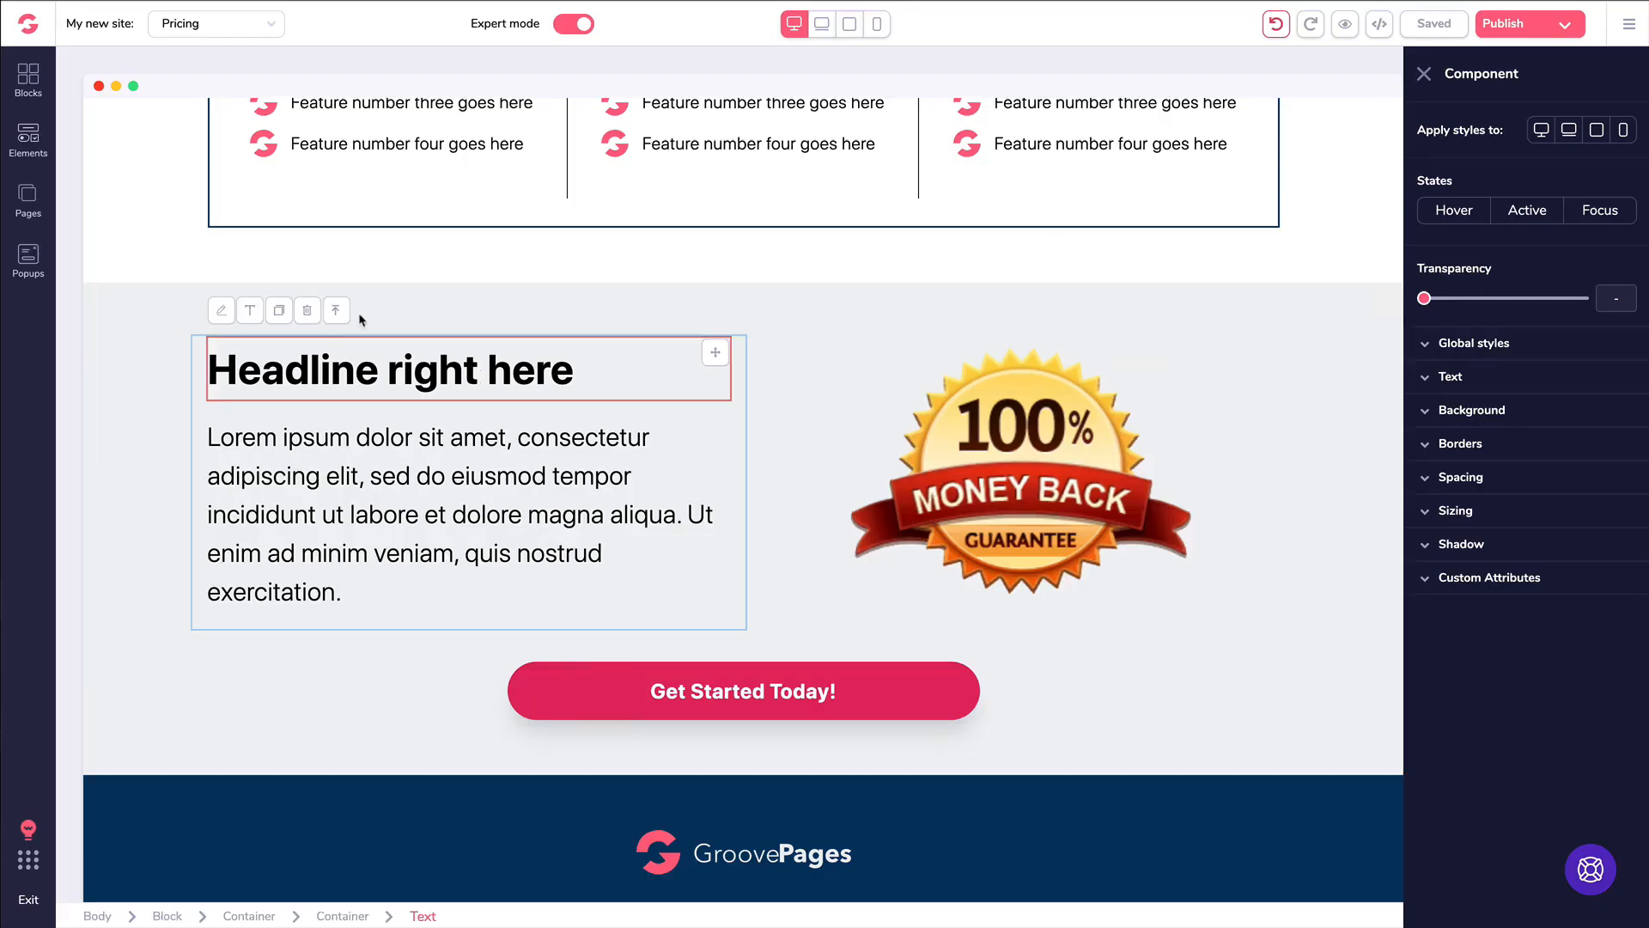
{"action": "left_click", "coordinate": [343, 432]}
{"action": "left_click", "coordinate": [956, 511]}
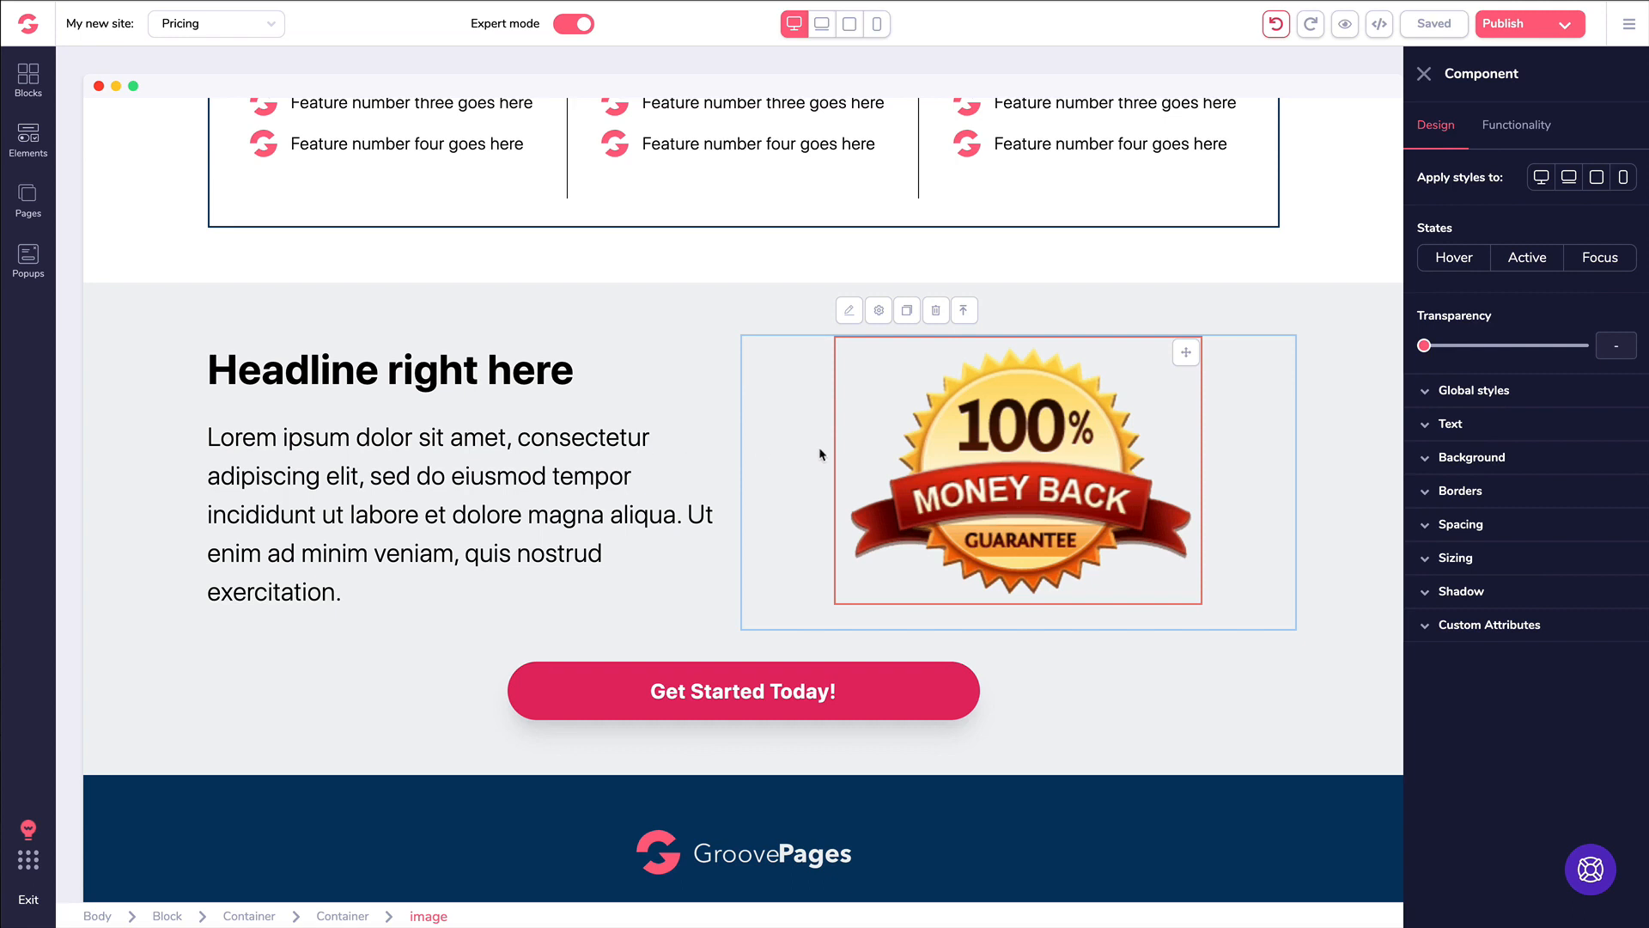
{"action": "left_click", "coordinate": [783, 688]}
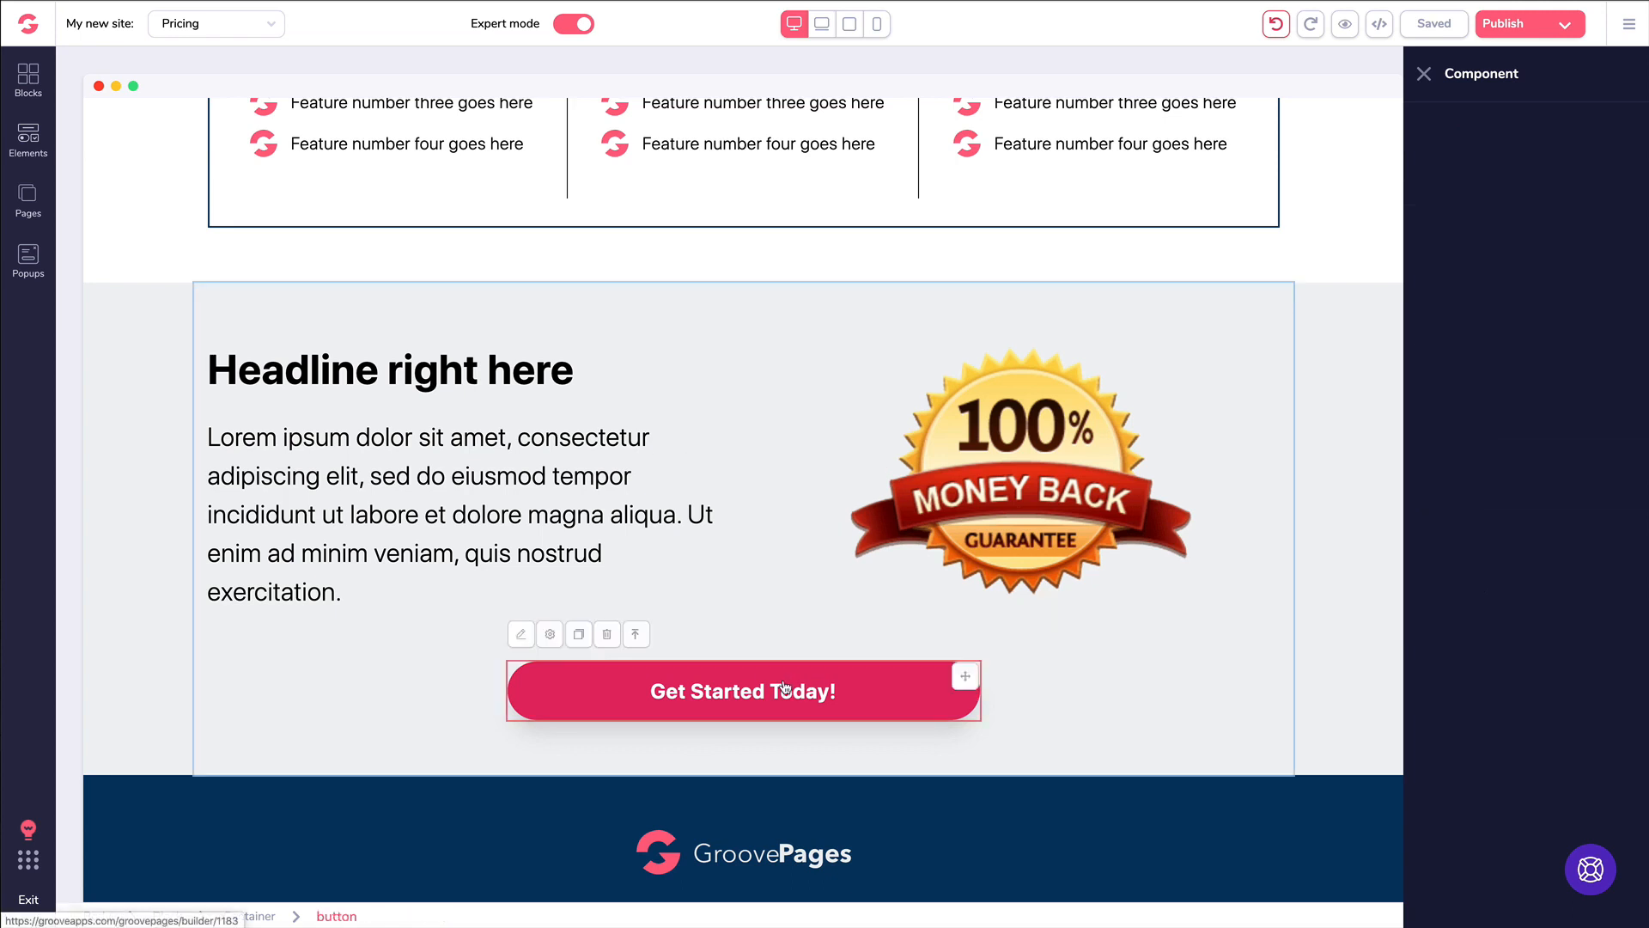
{"action": "left_click", "coordinate": [1433, 628]}
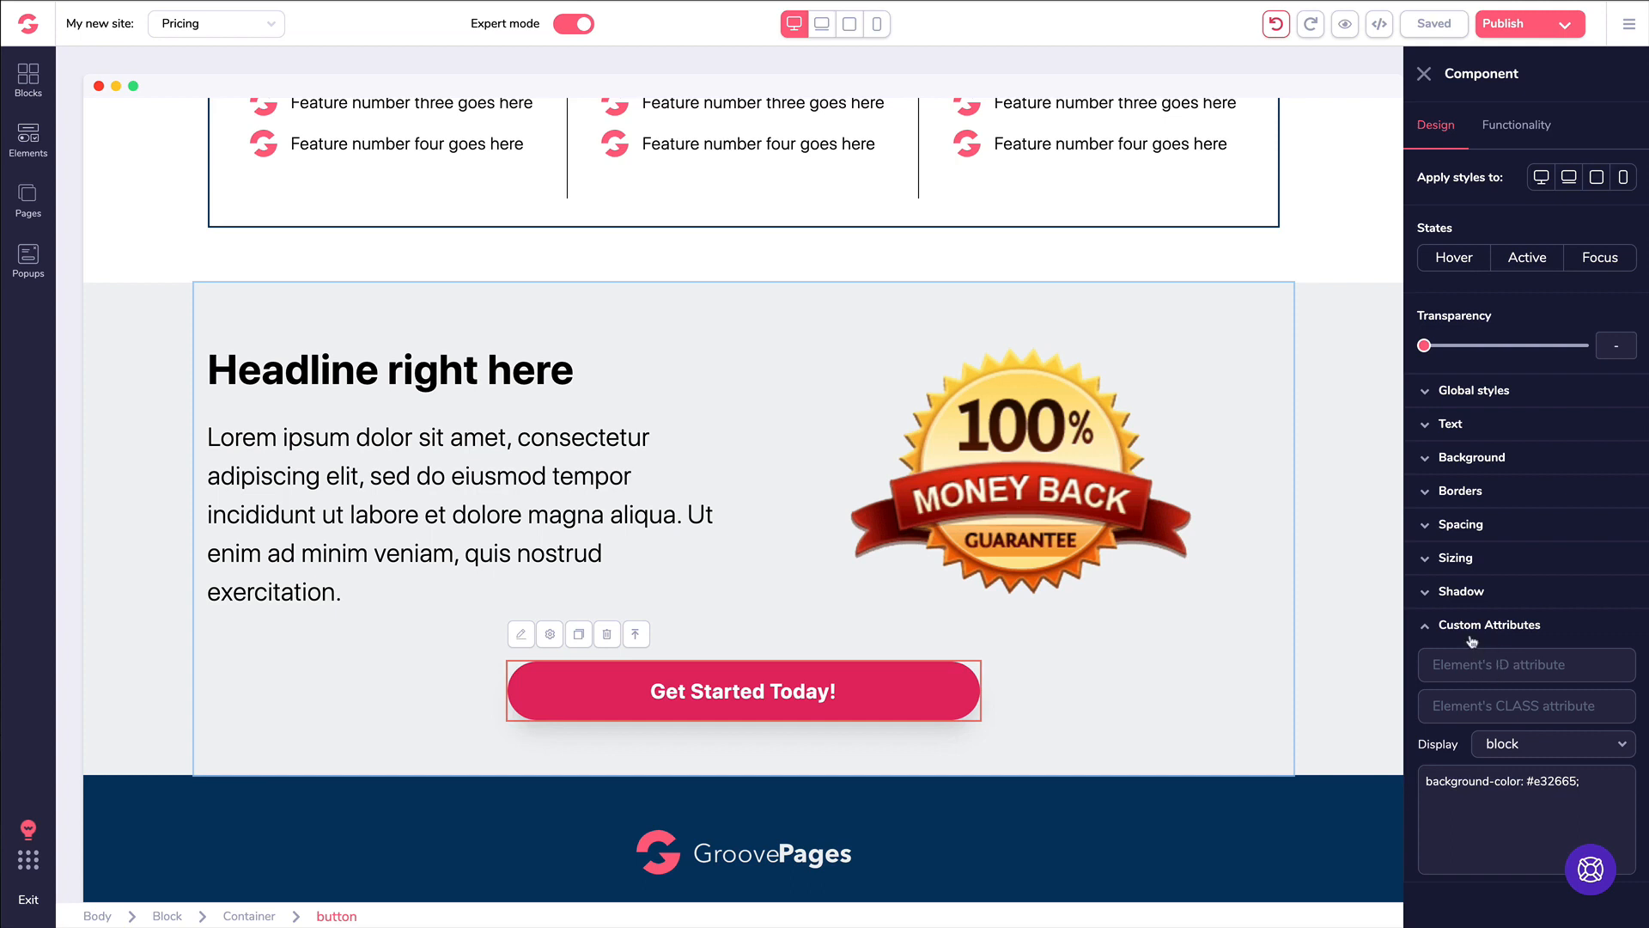
{"action": "left_click", "coordinate": [1520, 746]}
{"action": "scroll", "coordinate": [1521, 761], "scroll_direction": "down", "scroll_amount": 2}
{"action": "scroll", "coordinate": [1493, 687], "scroll_direction": "up", "scroll_amount": 1}
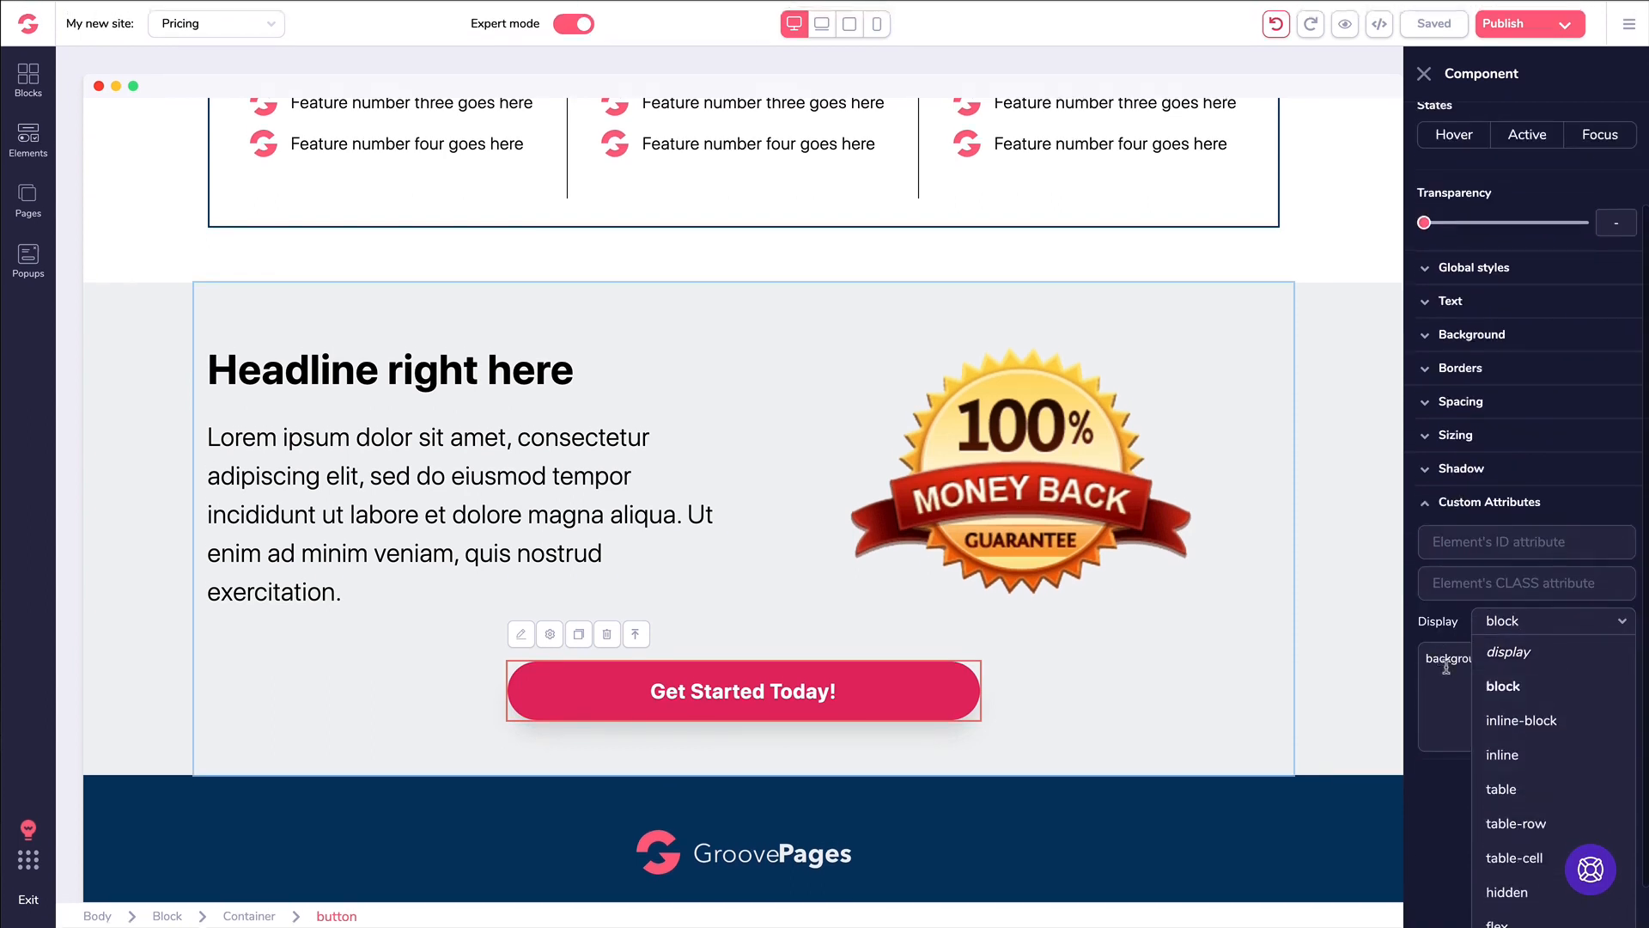
{"action": "left_click", "coordinate": [1449, 668]}
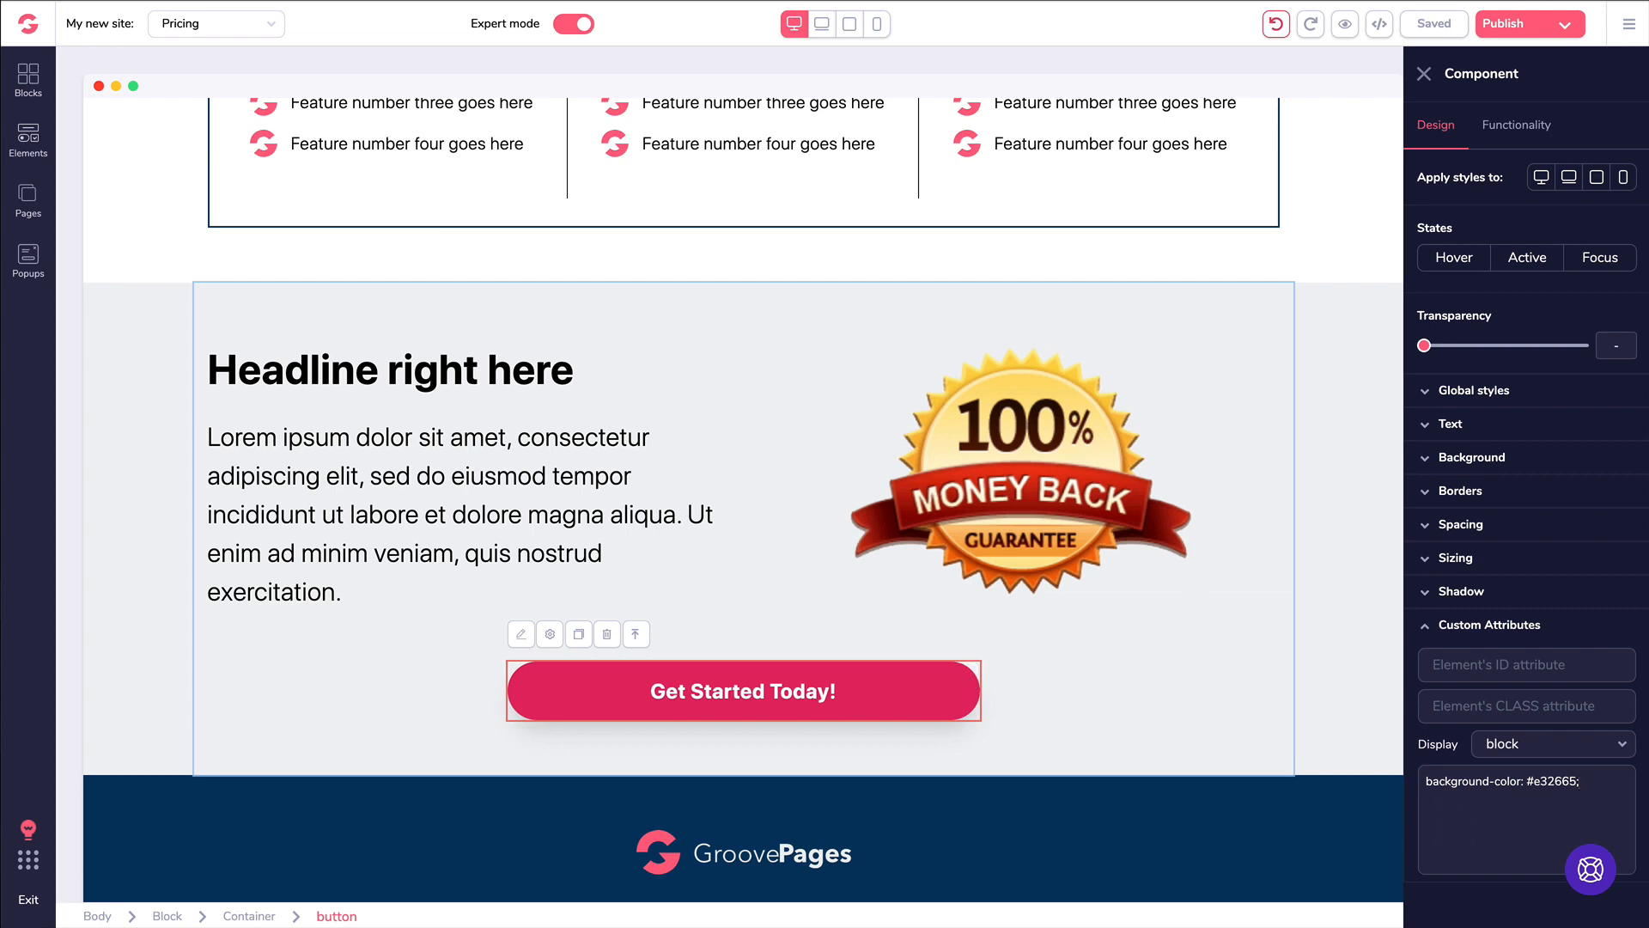
- Undo the last page change and review the guarantee button's custom attributes and its surrounding container
{"action": "left_click", "coordinate": [1278, 25]}
{"action": "left_click", "coordinate": [1425, 74]}
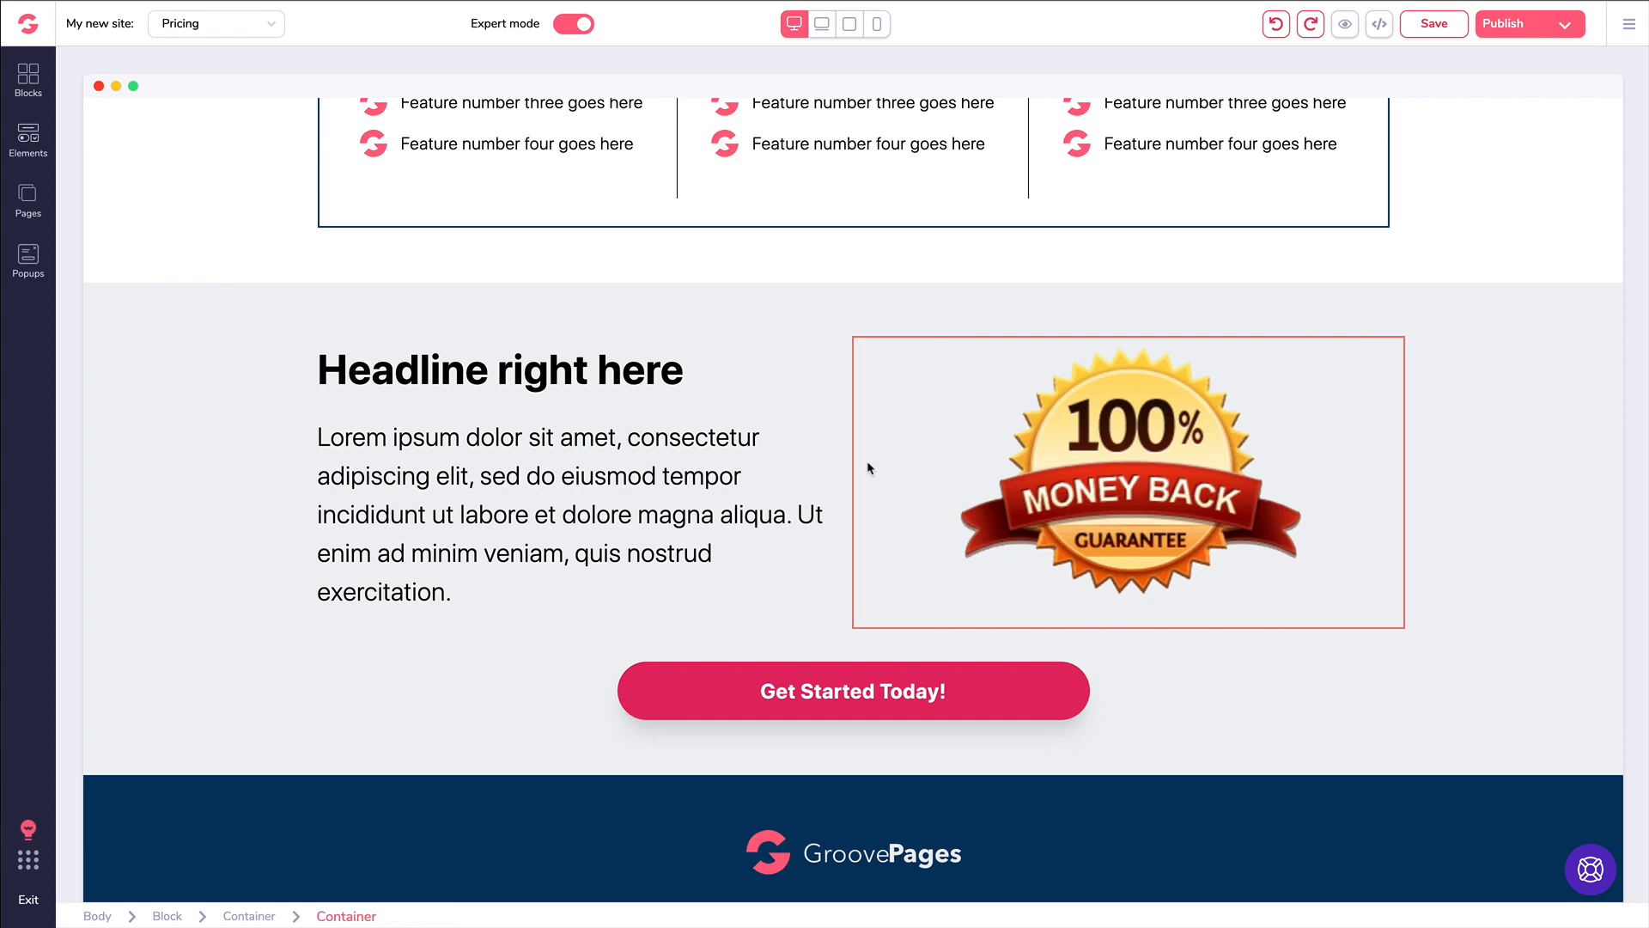
{"action": "left_click", "coordinate": [859, 674]}
{"action": "left_click", "coordinate": [1454, 633]}
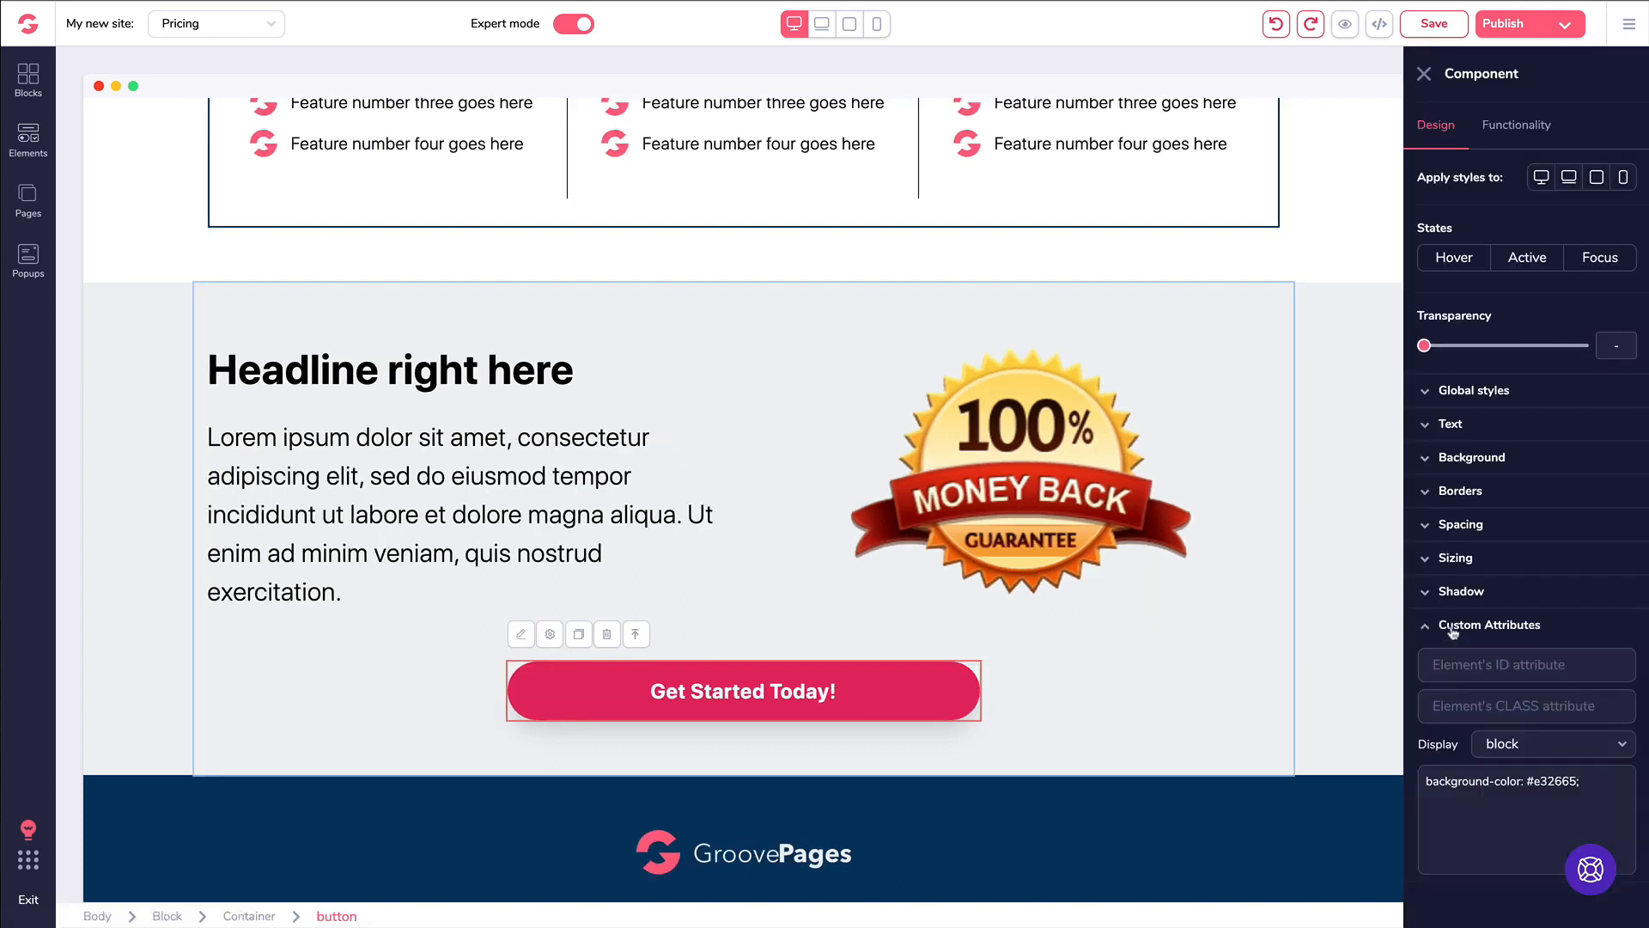
{"action": "left_click", "coordinate": [1453, 633]}
{"action": "left_click", "coordinate": [718, 343]}
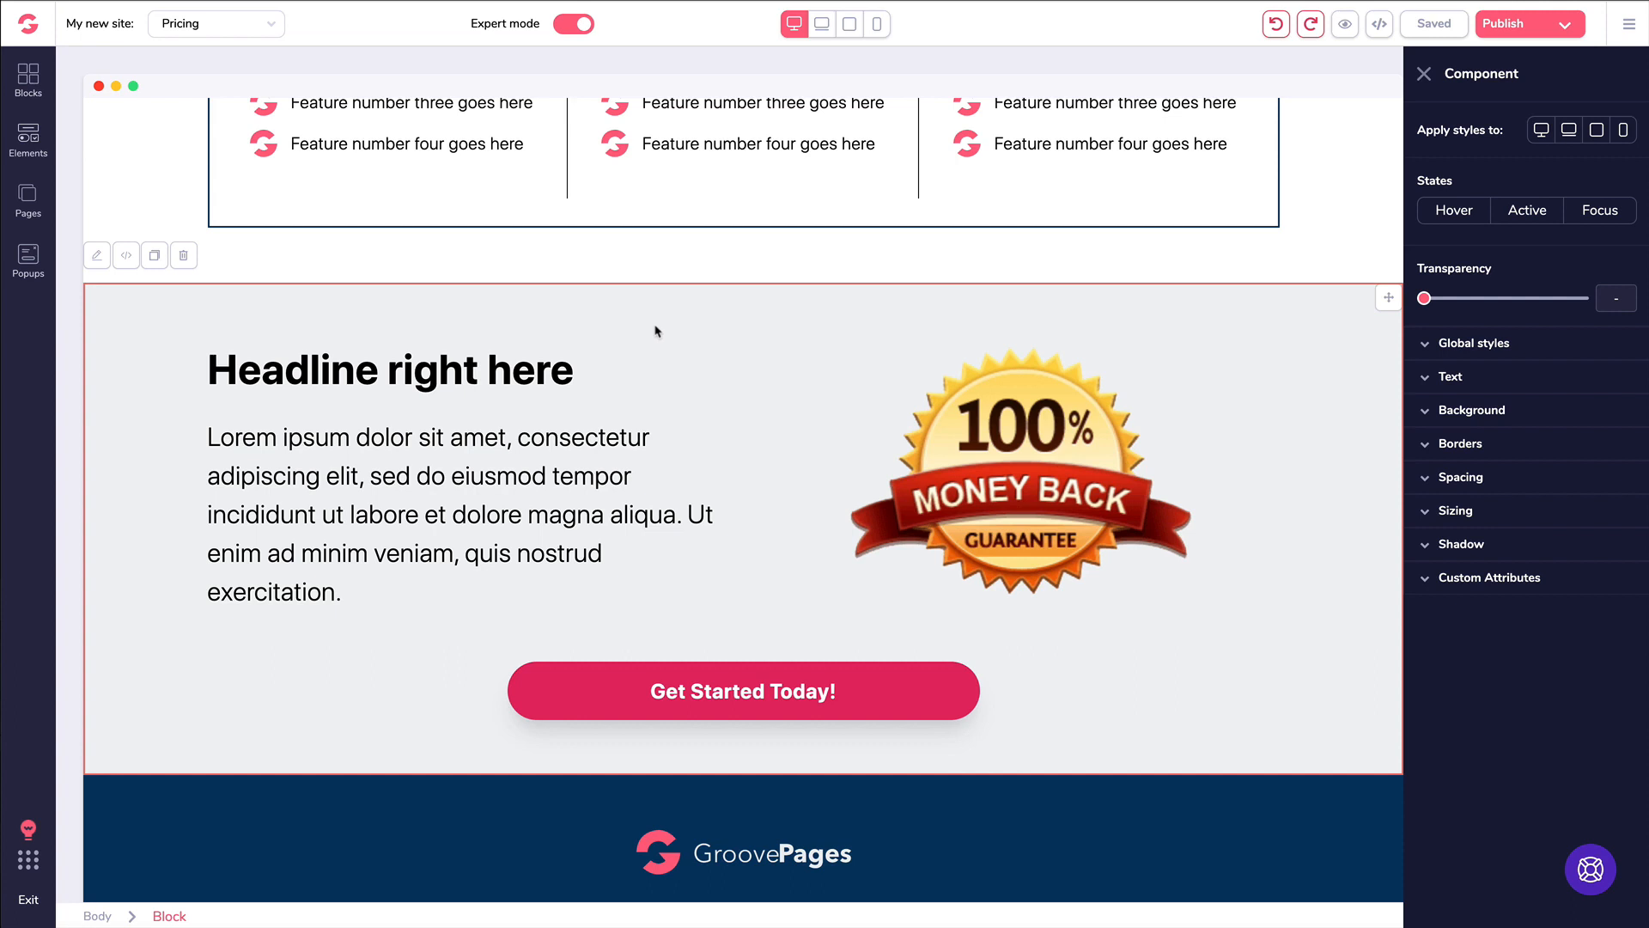
{"action": "left_click", "coordinate": [557, 317]}
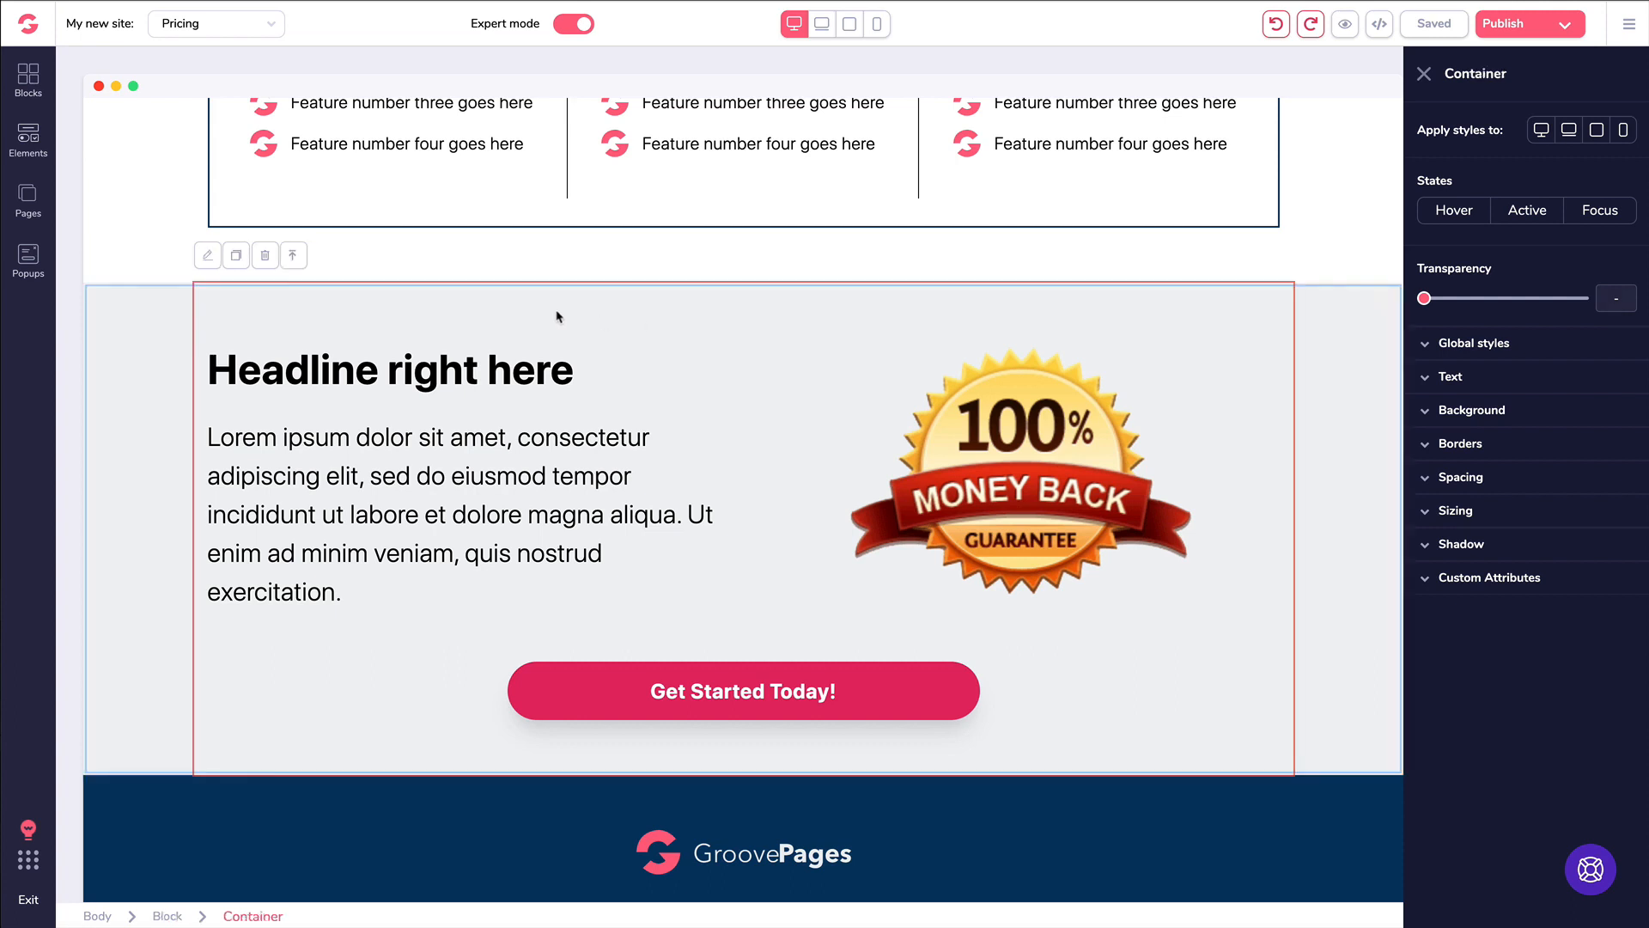
- Review the site-wide settings for the favicon, code includes and Open Graph sharing, and leave them without saving
{"action": "left_click", "coordinate": [1626, 28]}
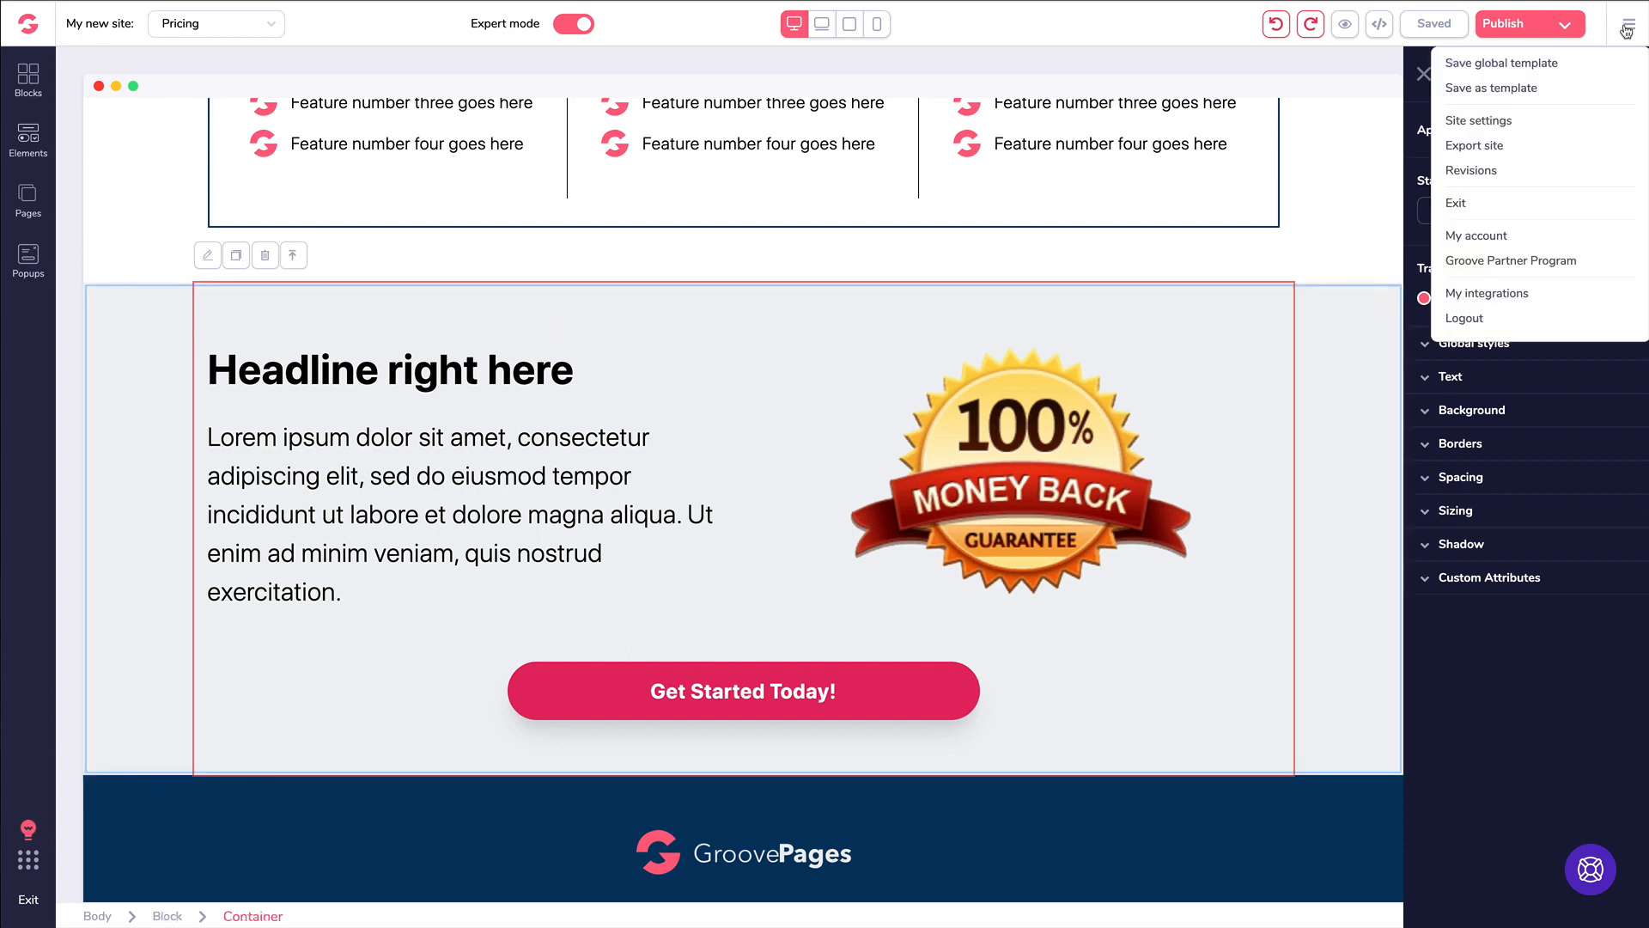
{"action": "left_click", "coordinate": [1480, 123]}
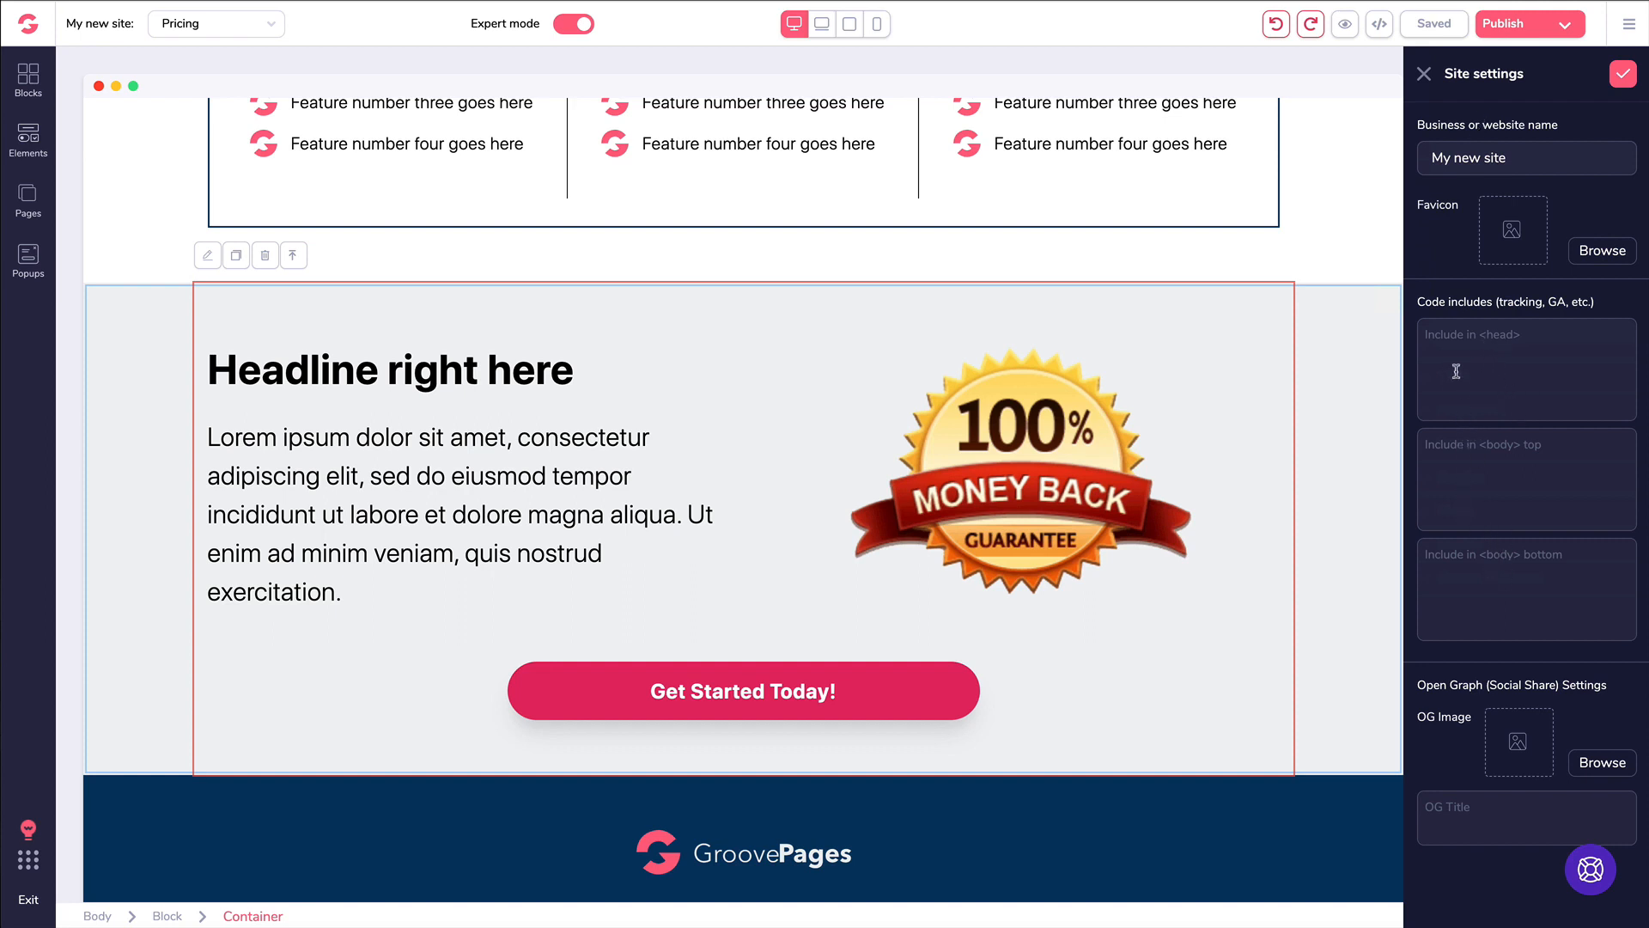
{"action": "left_click", "coordinate": [1424, 76]}
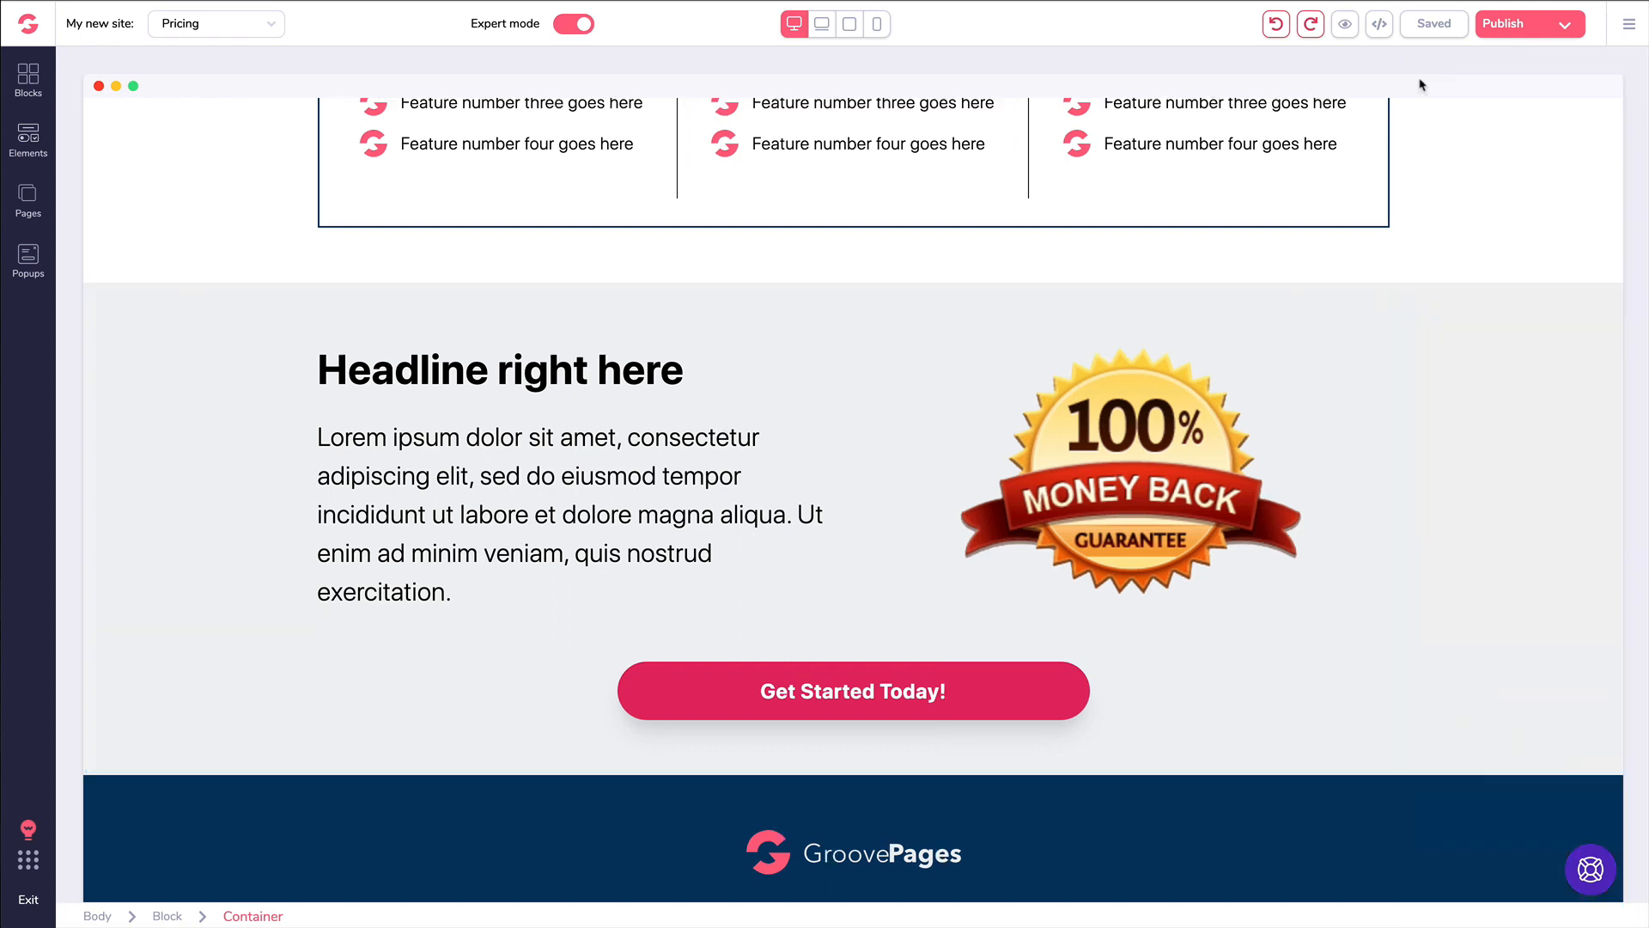
- Review the Pricing page's settings for title, meta data, code includes and Open Graph sharing, and leave them without saving
{"action": "left_click", "coordinate": [28, 197]}
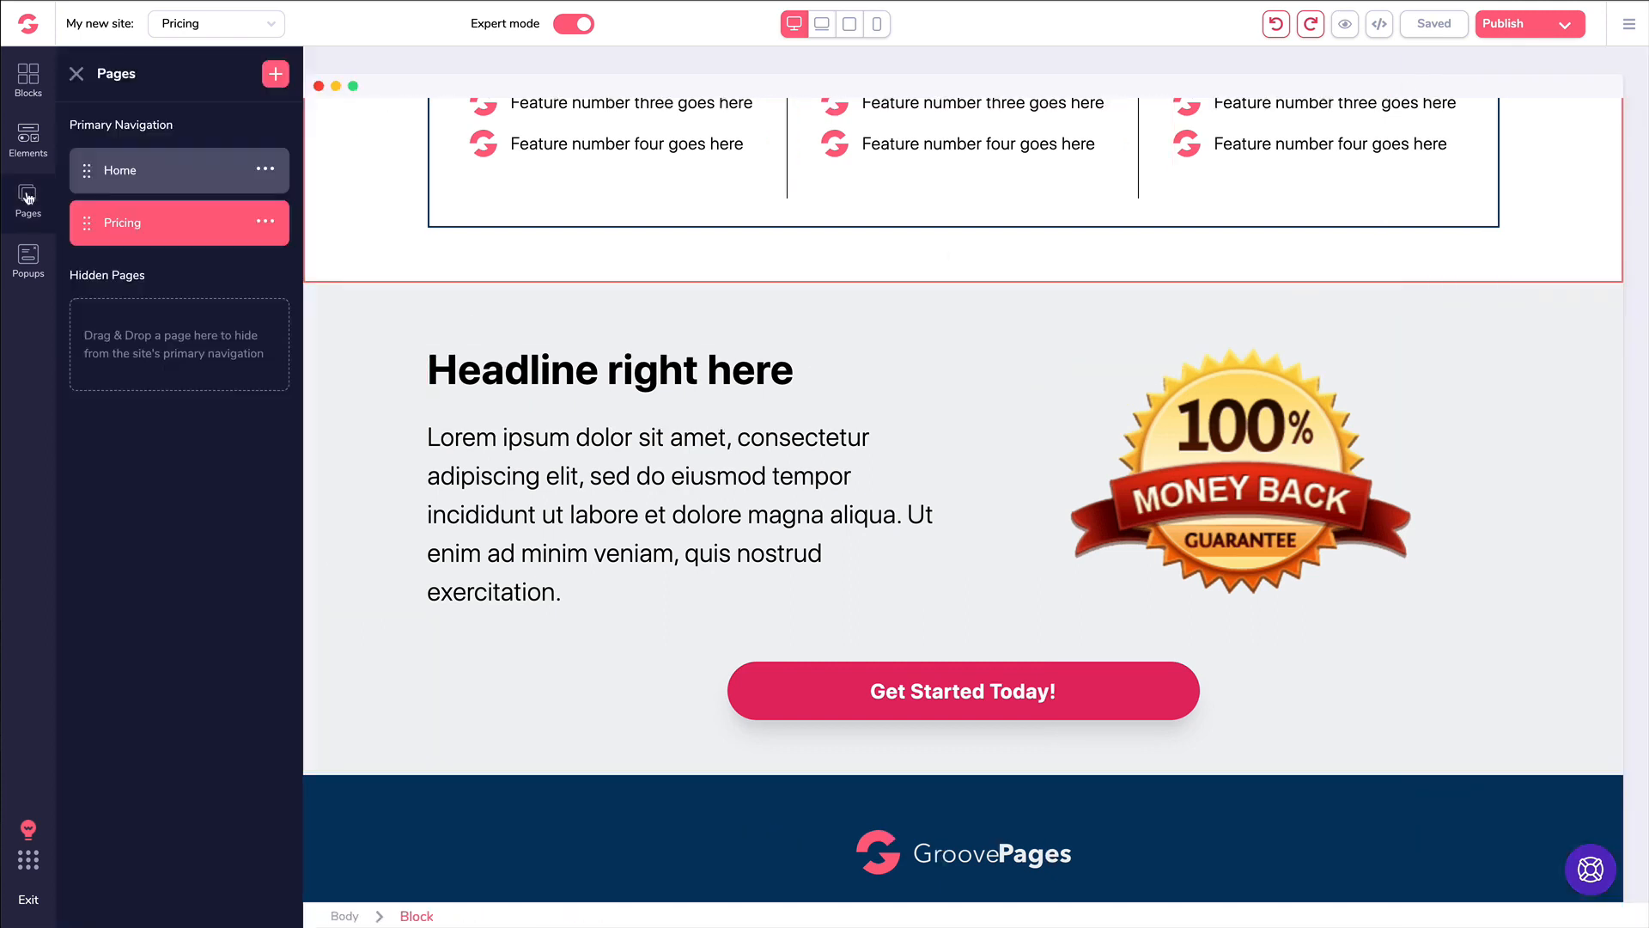
{"action": "left_click", "coordinate": [267, 223]}
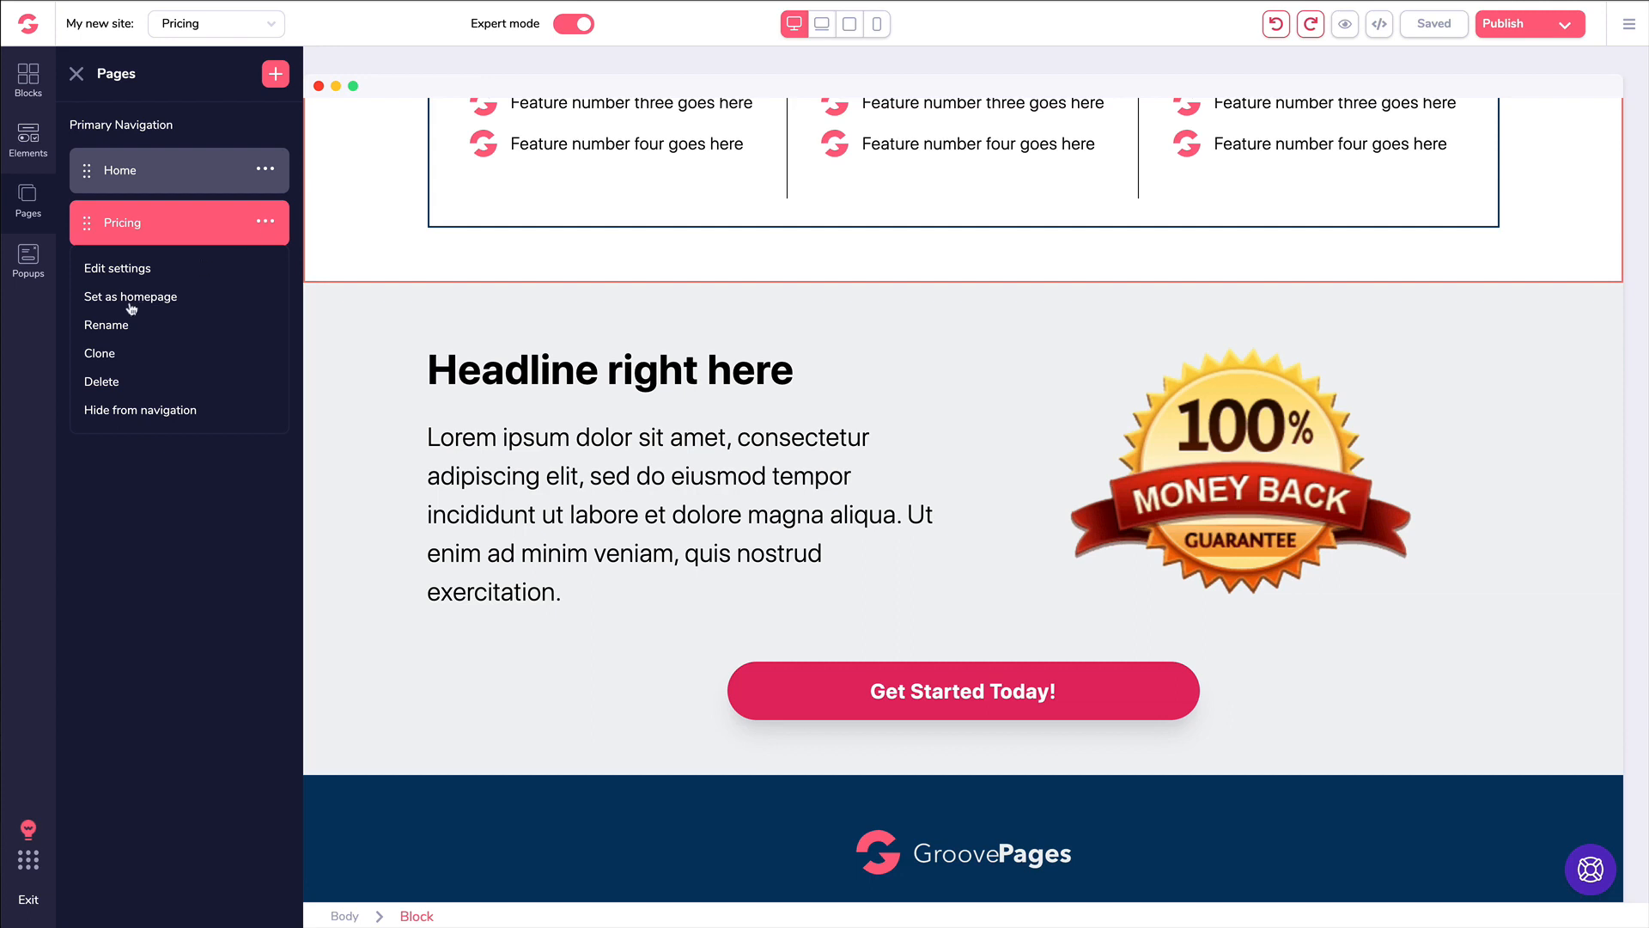
{"action": "left_click", "coordinate": [123, 270]}
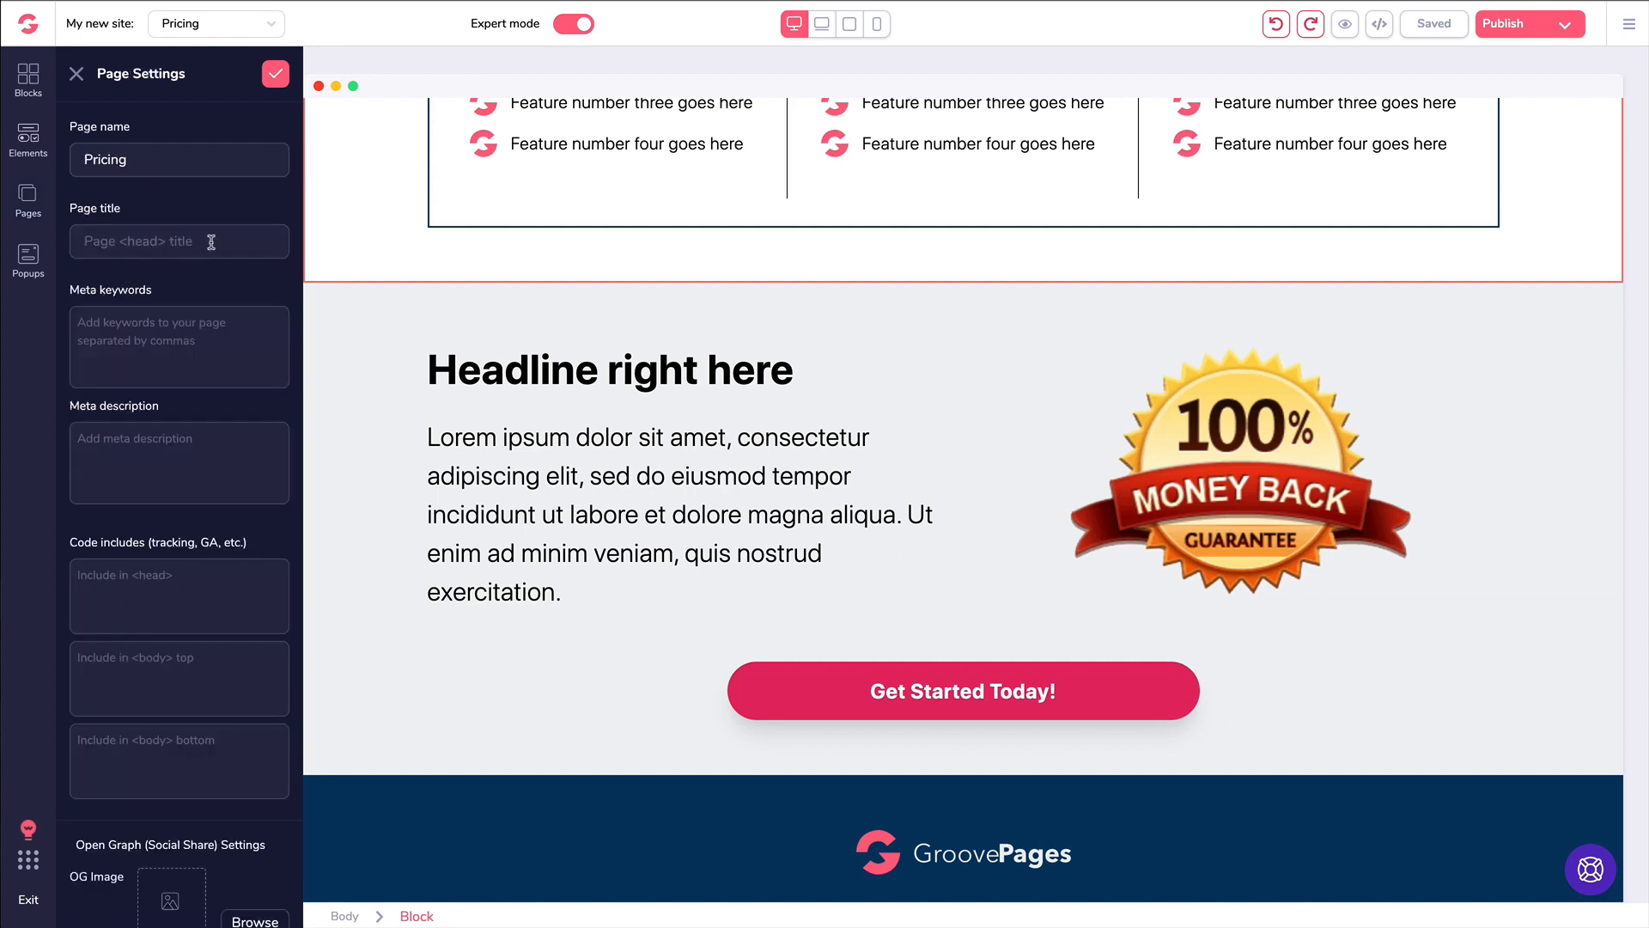
{"action": "scroll", "coordinate": [210, 447], "scroll_direction": "down", "scroll_amount": 2}
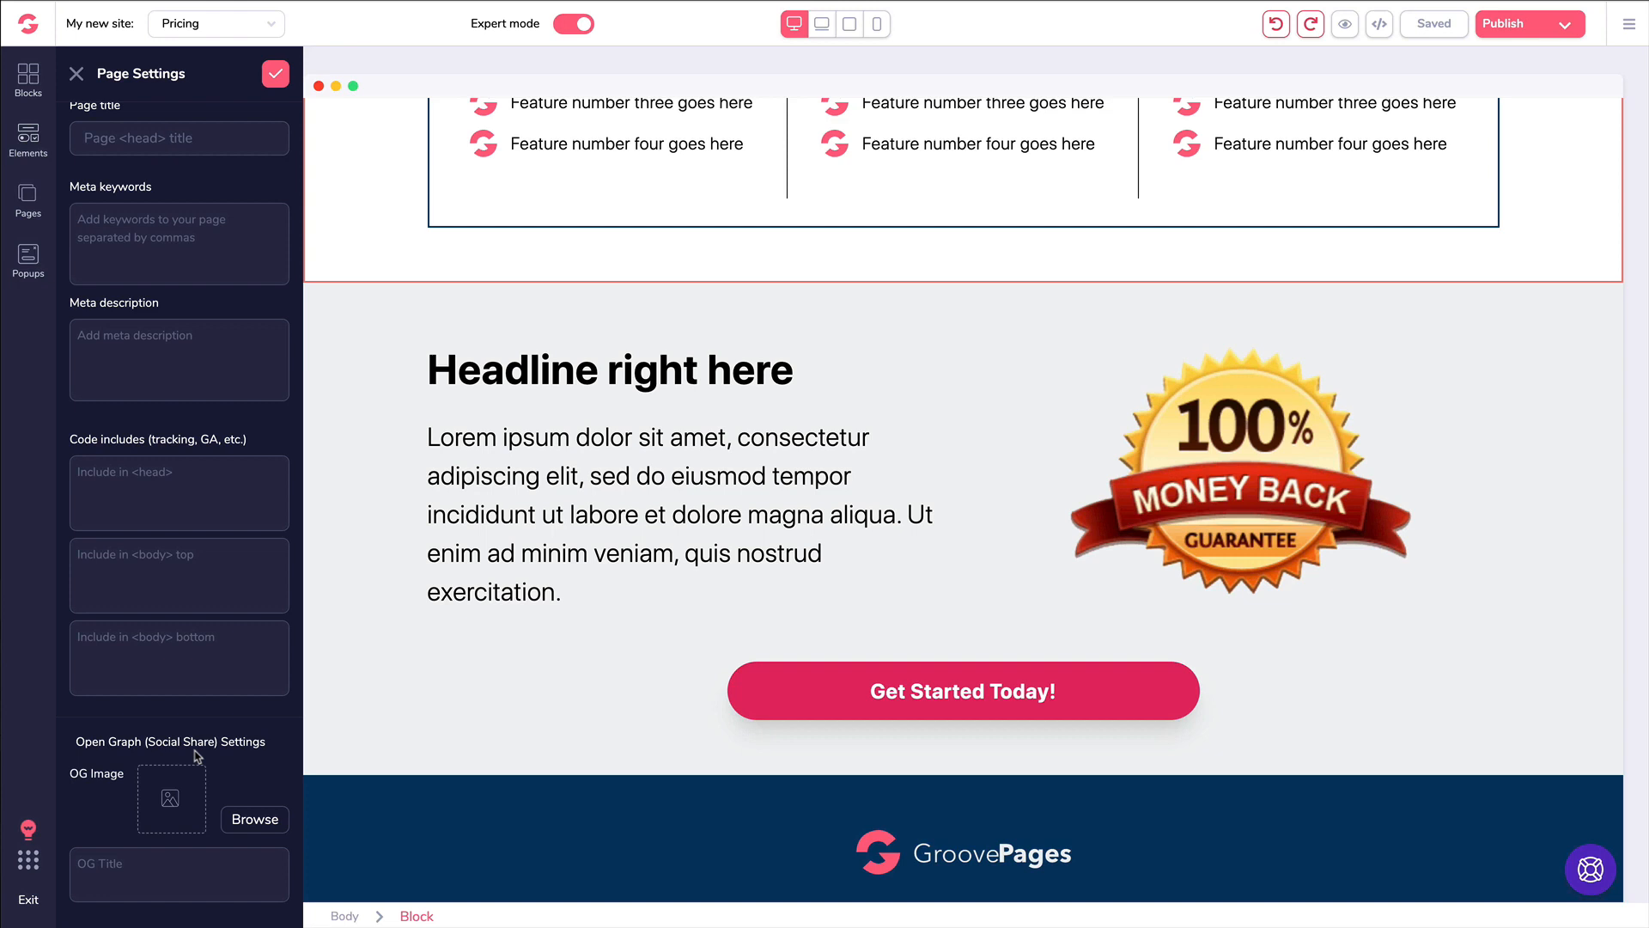
{"action": "scroll", "coordinate": [196, 756], "scroll_direction": "up", "scroll_amount": 3}
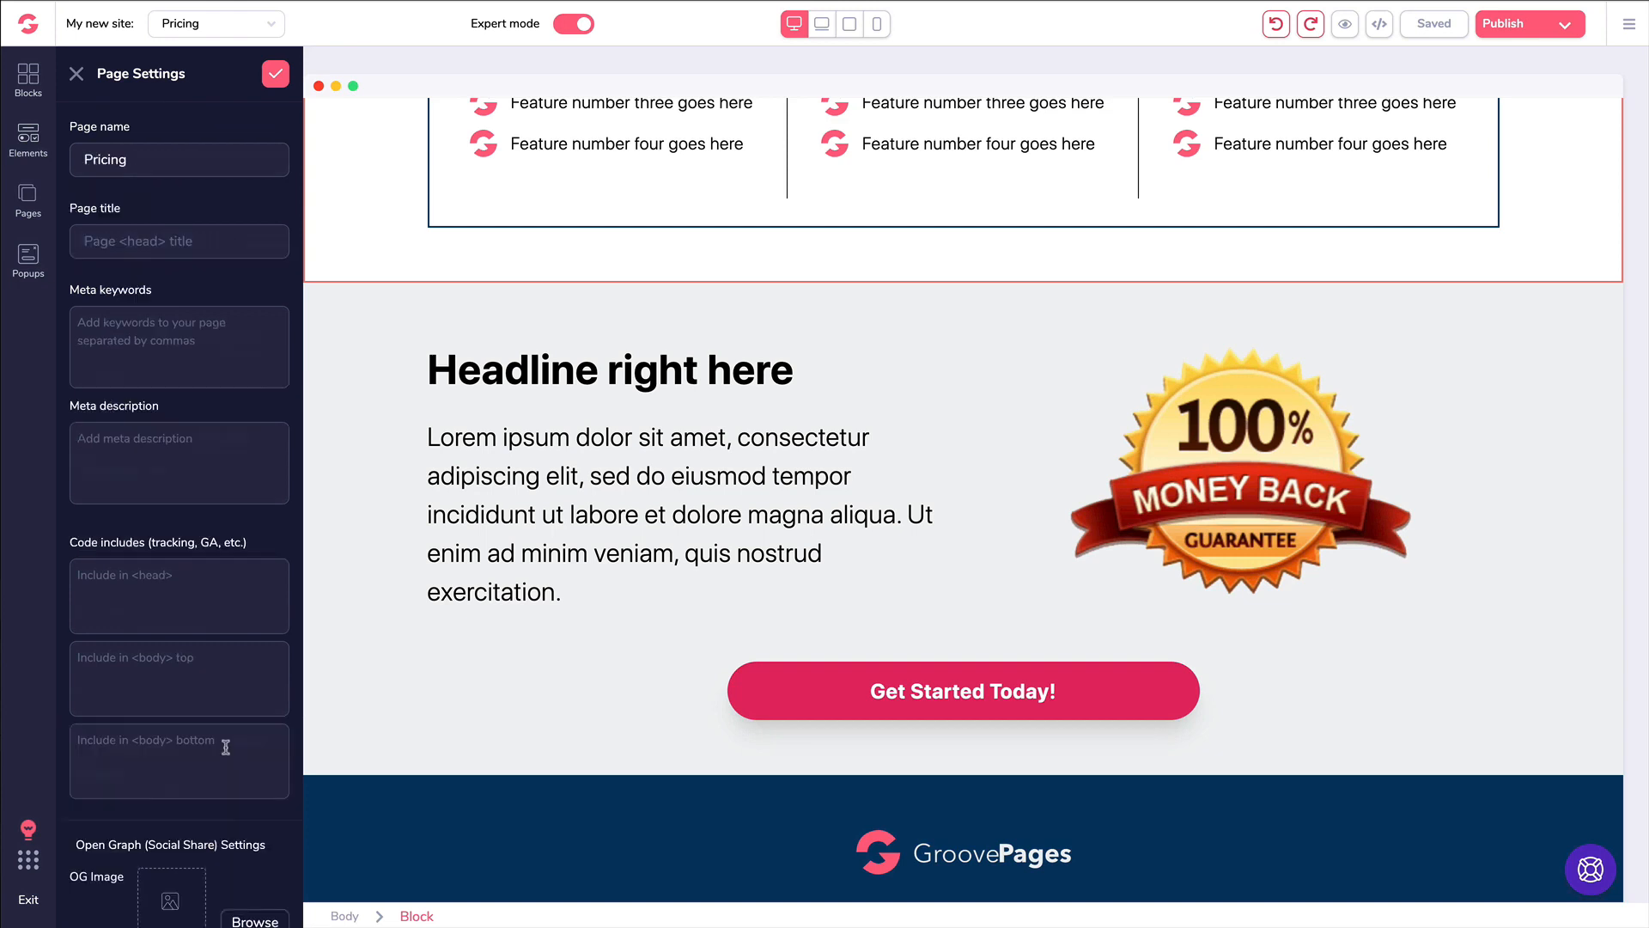
{"action": "left_click", "coordinate": [77, 74]}
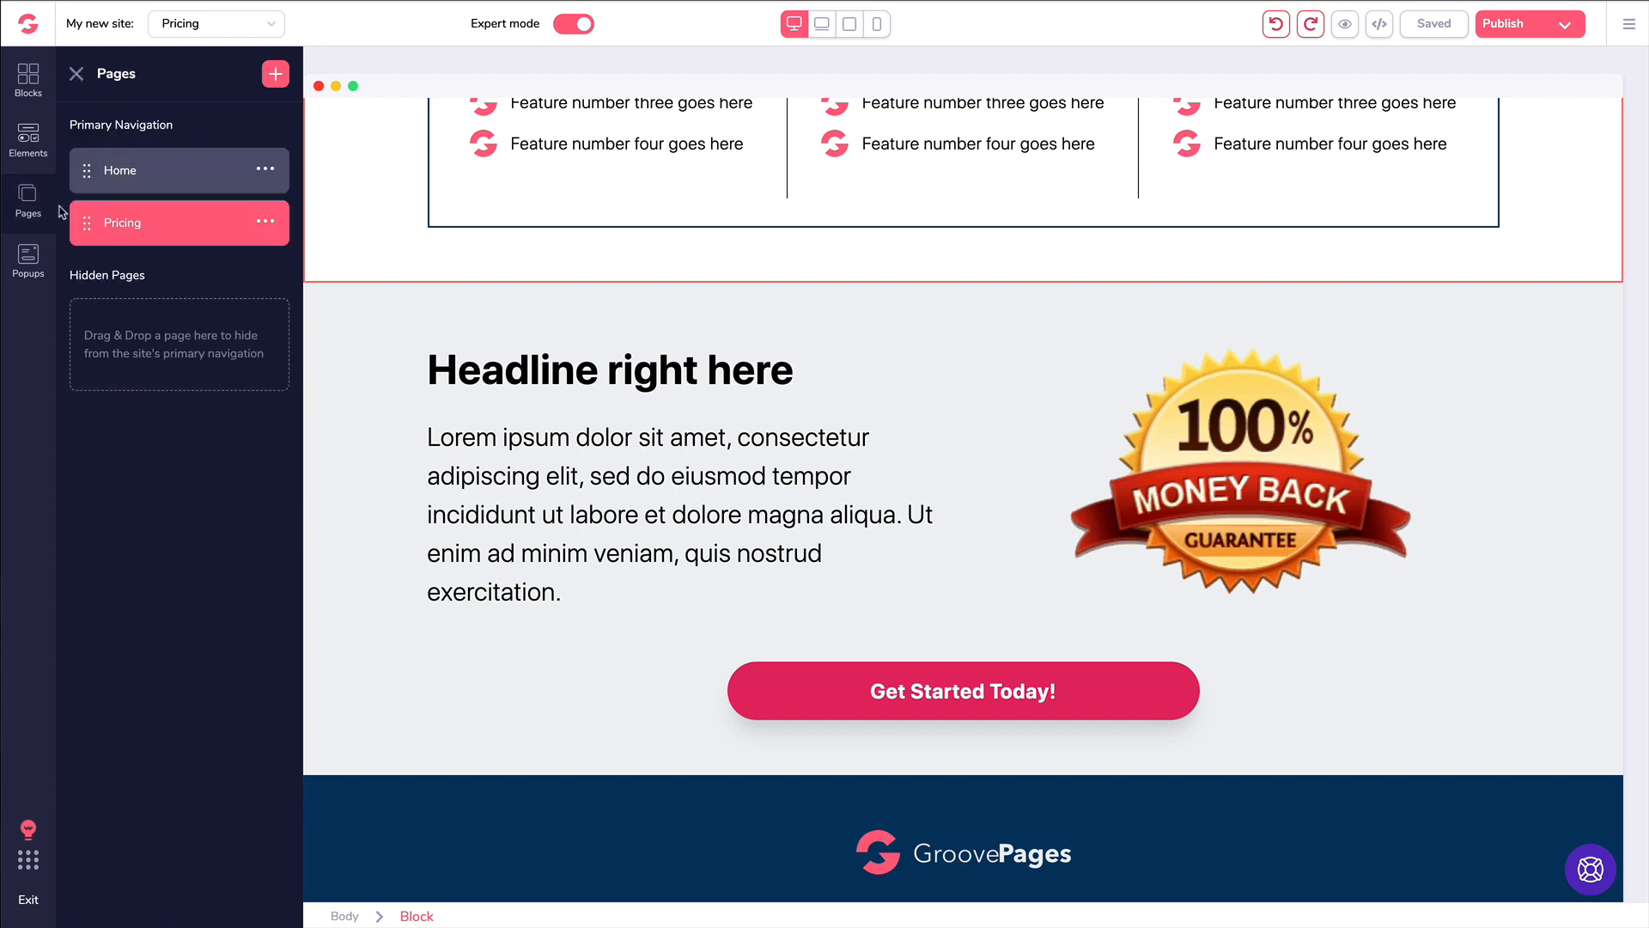
- Add a Code Embed element above the guarantee block's headline and another below the first plan's fourth feature
{"action": "left_click", "coordinate": [33, 148]}
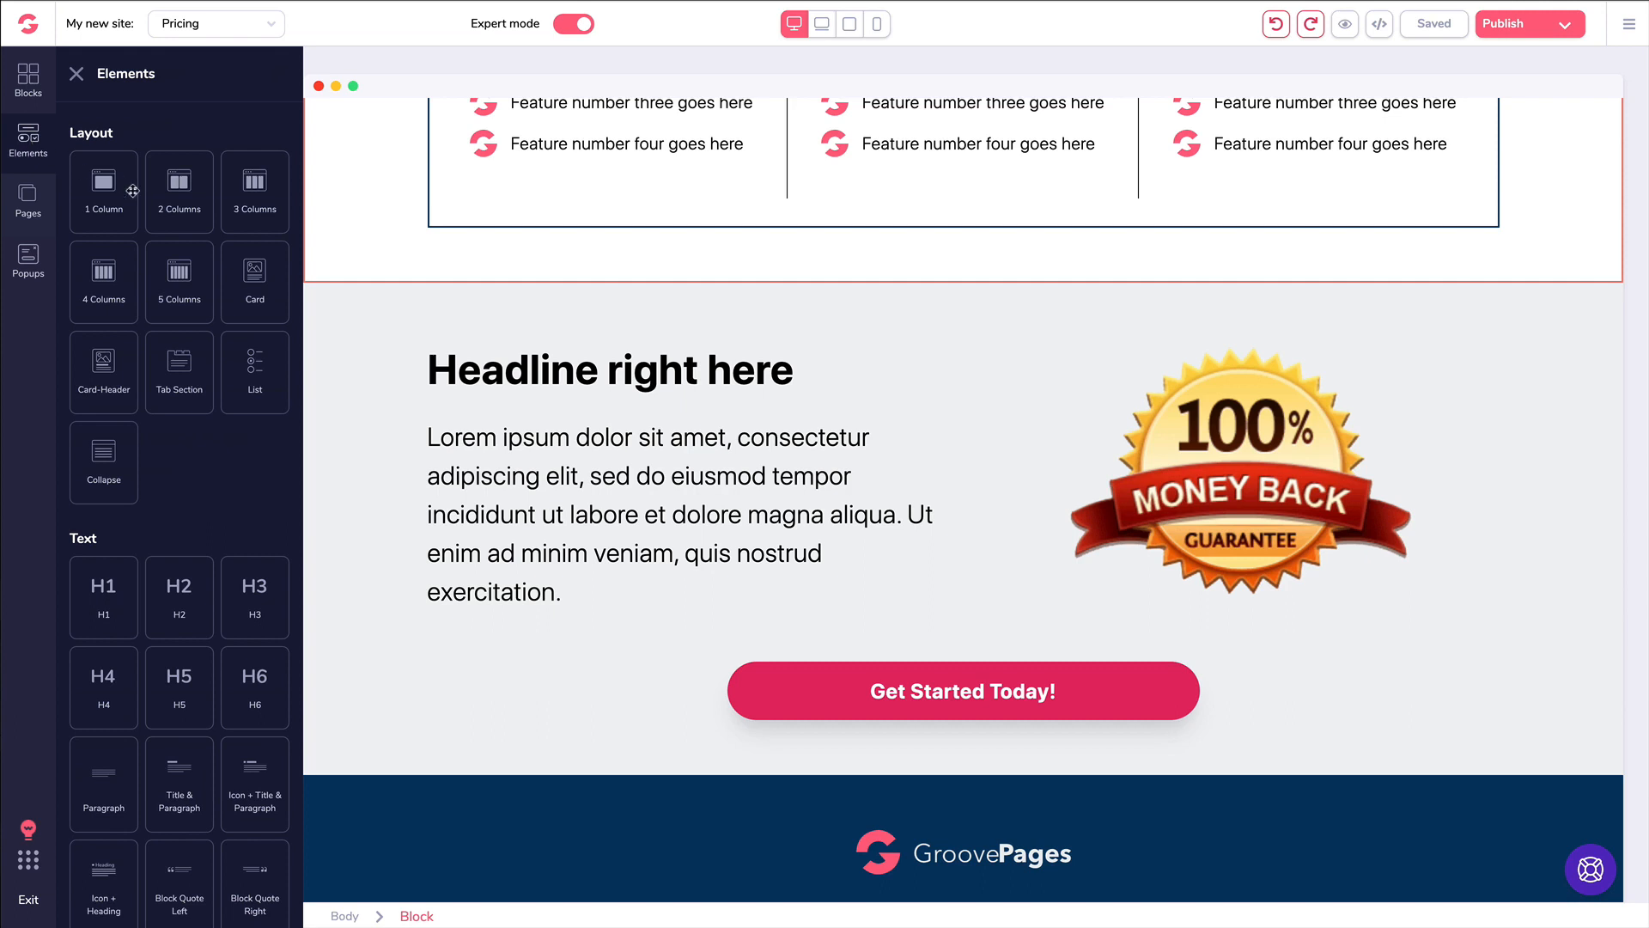
{"action": "scroll", "coordinate": [237, 221], "scroll_direction": "down", "scroll_amount": 4}
{"action": "scroll", "coordinate": [236, 221], "scroll_direction": "down", "scroll_amount": 10}
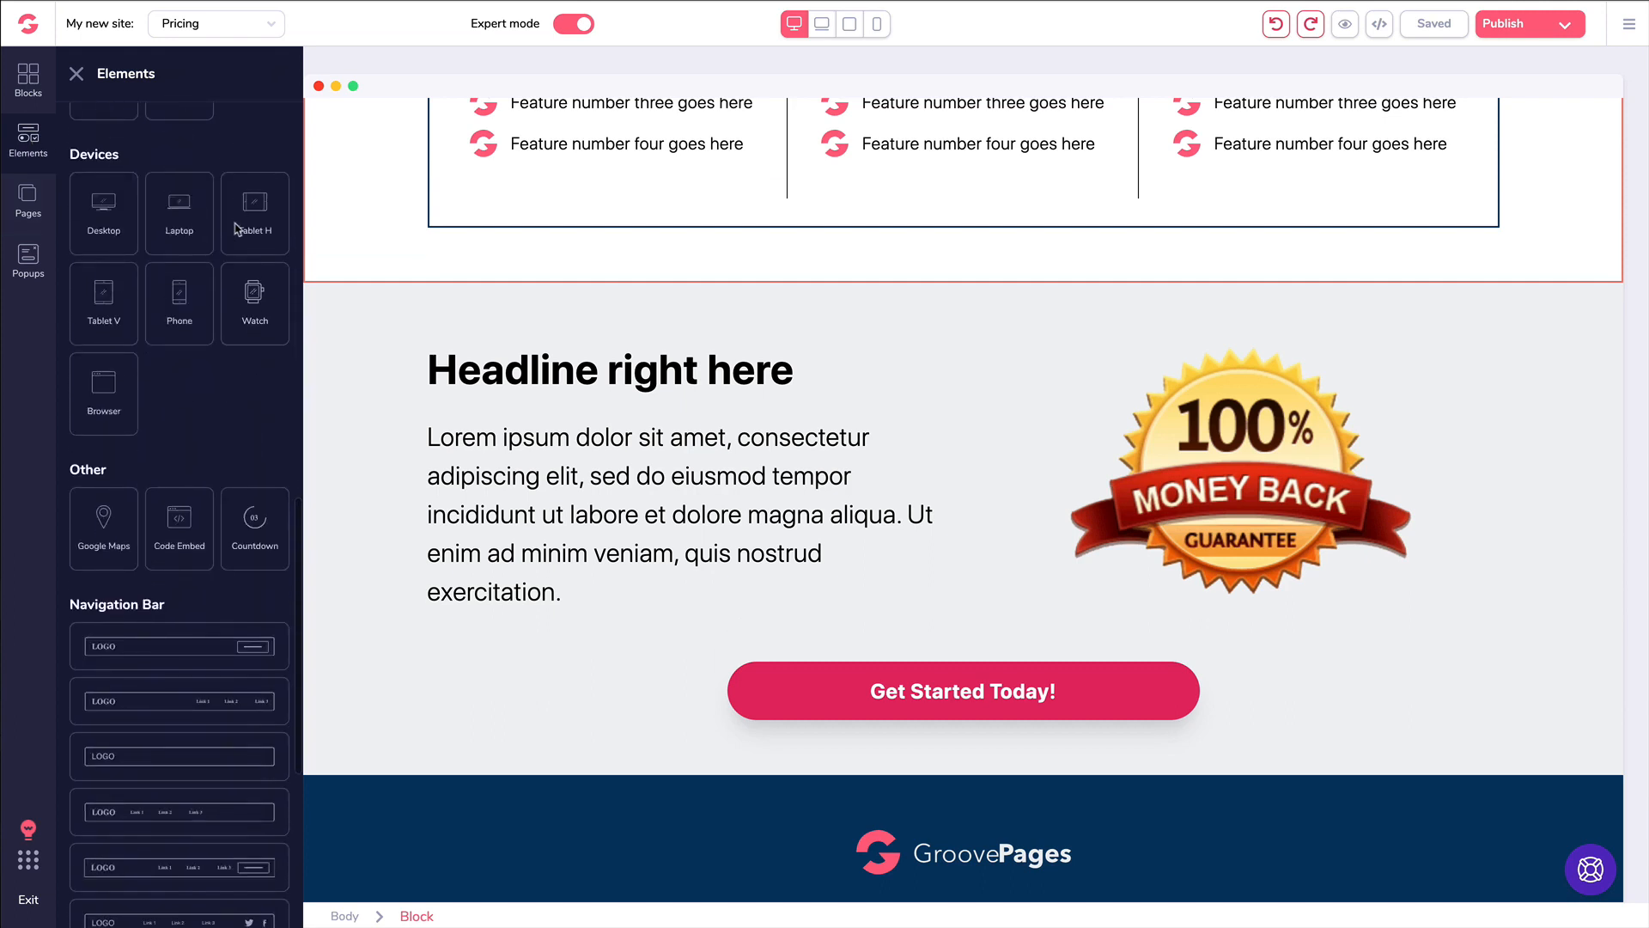
{"action": "left_click_drag", "start_coordinate": [172, 446], "coordinate": [479, 483]}
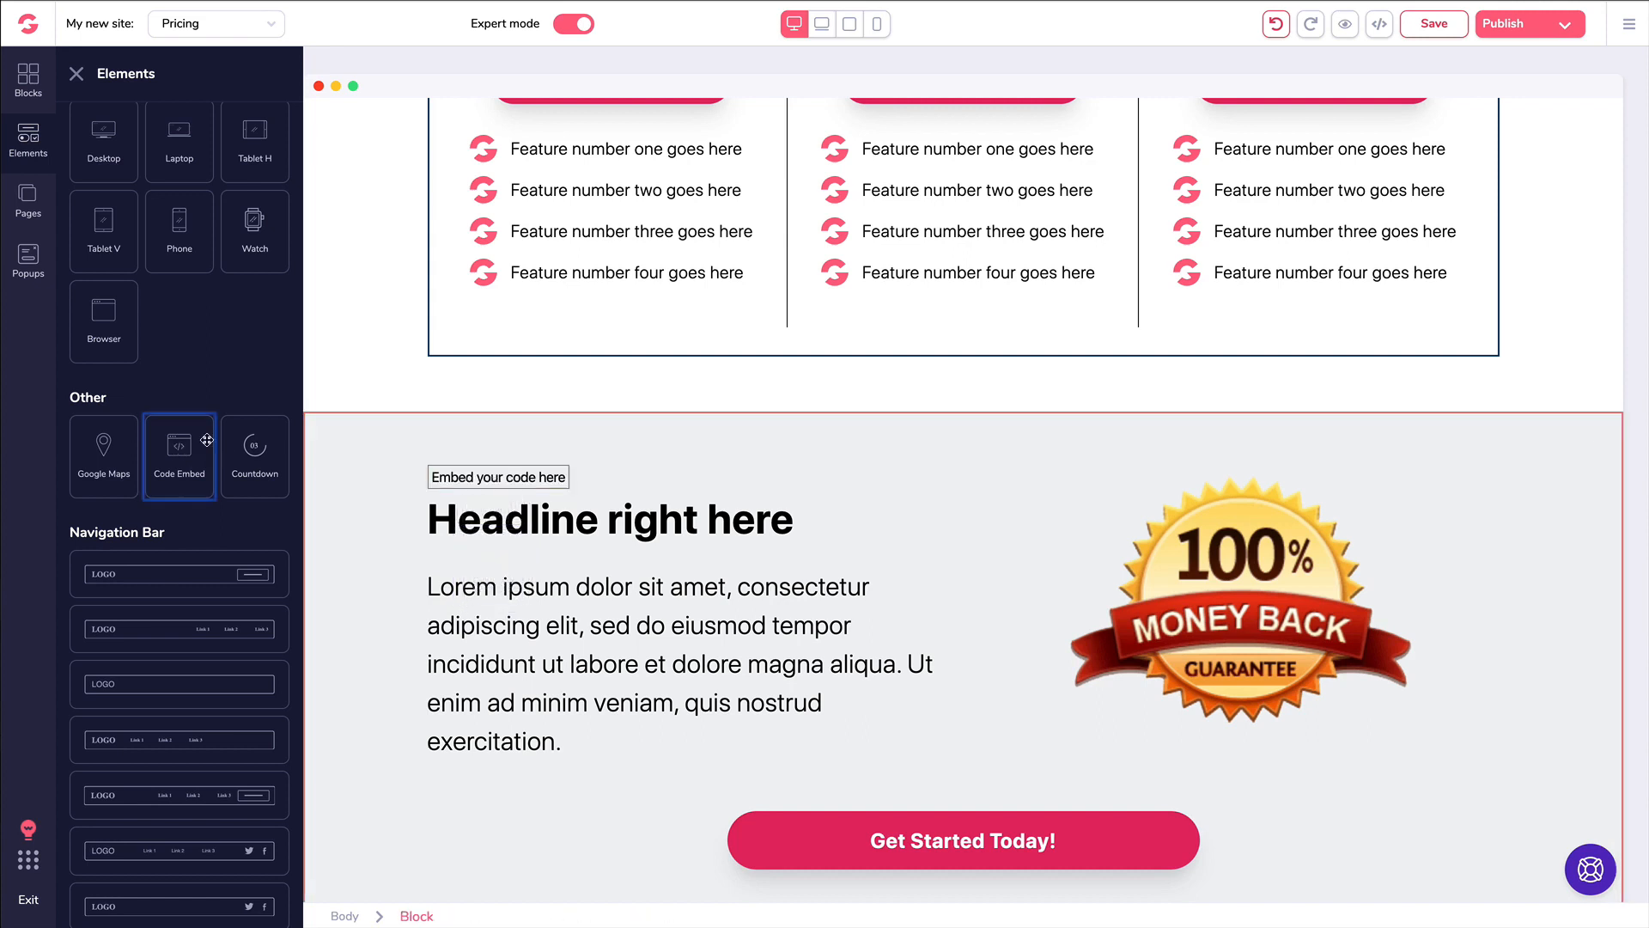
{"action": "left_click_drag", "start_coordinate": [178, 446], "coordinate": [554, 314]}
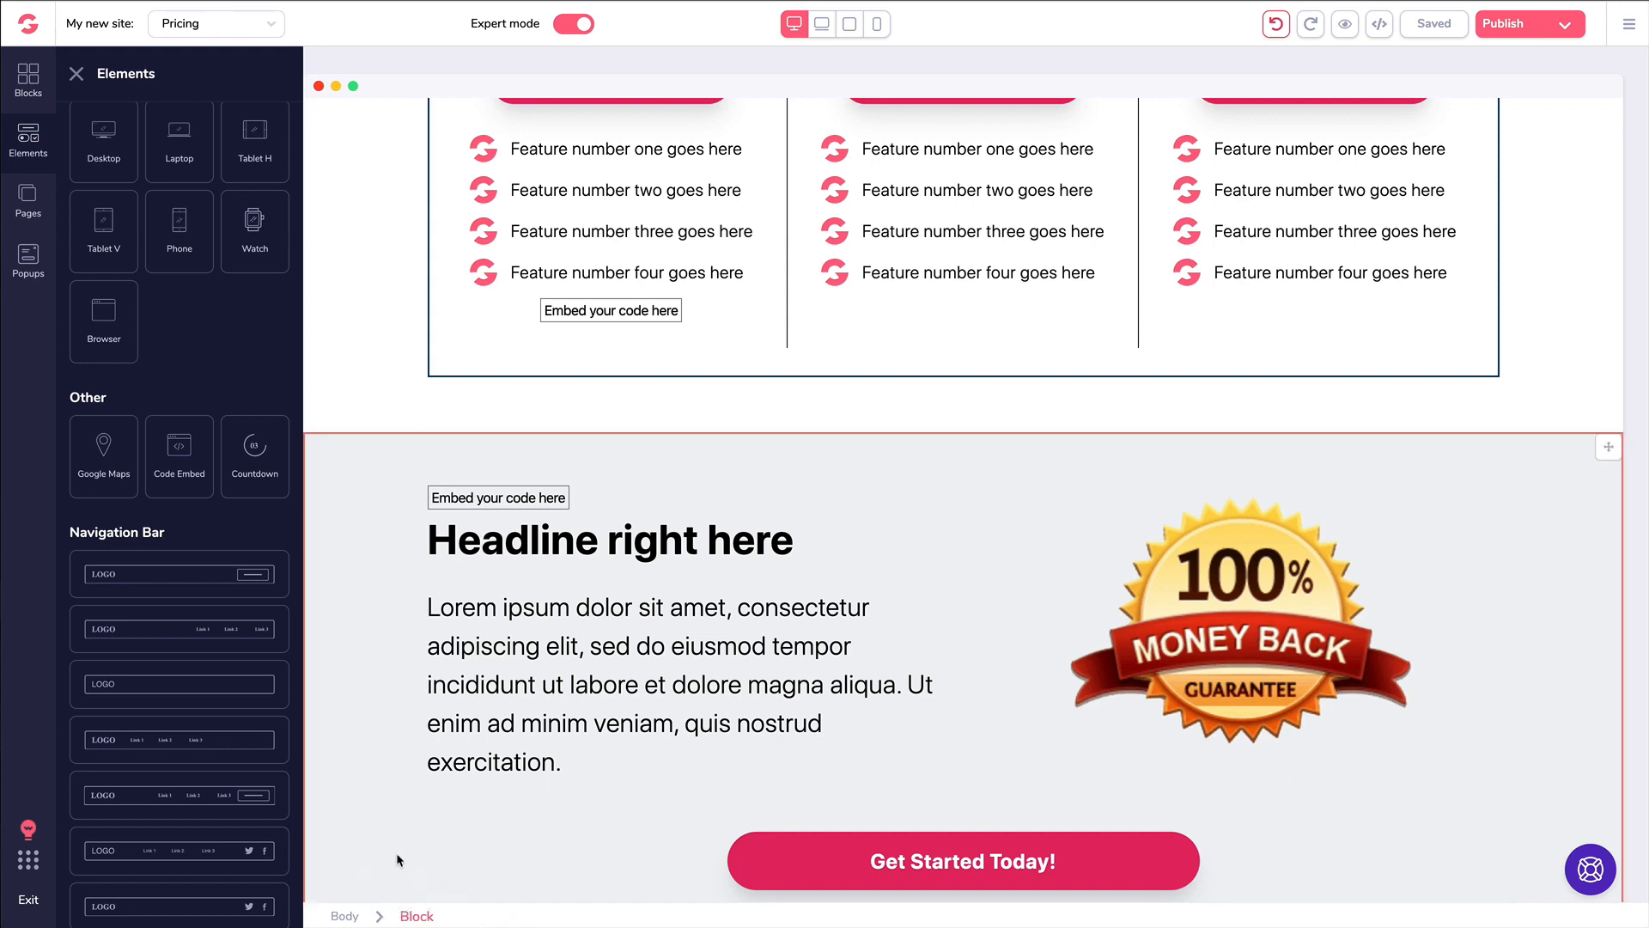
- Delete the Code Embed element below the first plan's fourth feature
{"action": "left_click", "coordinate": [559, 311]}
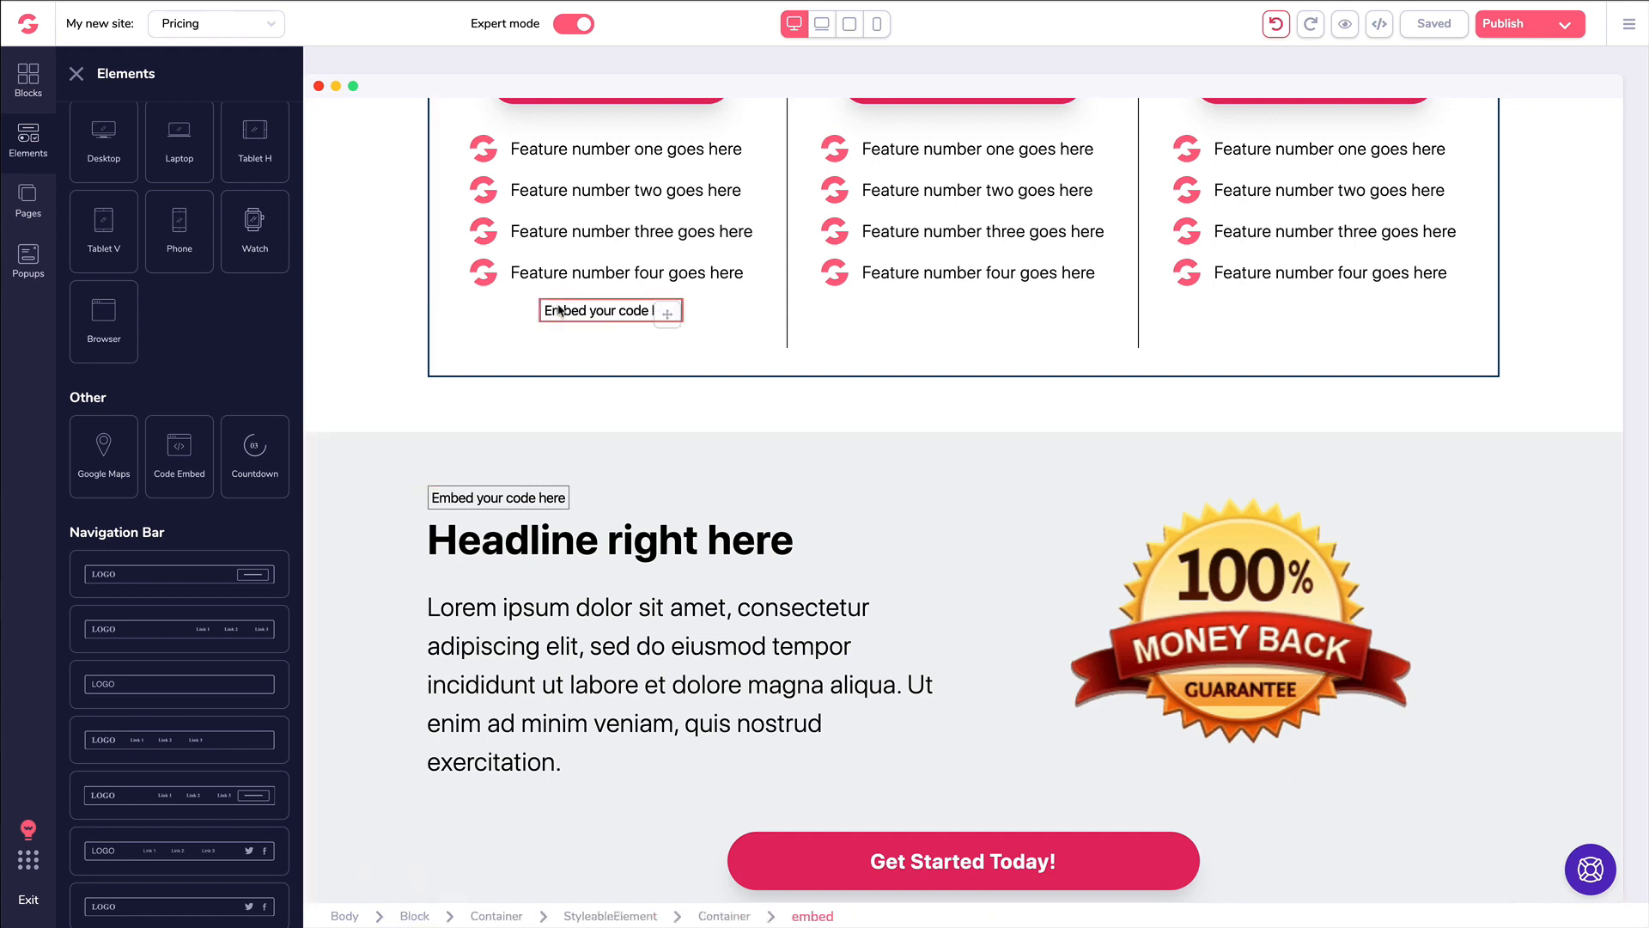
{"action": "left_click", "coordinate": [600, 312]}
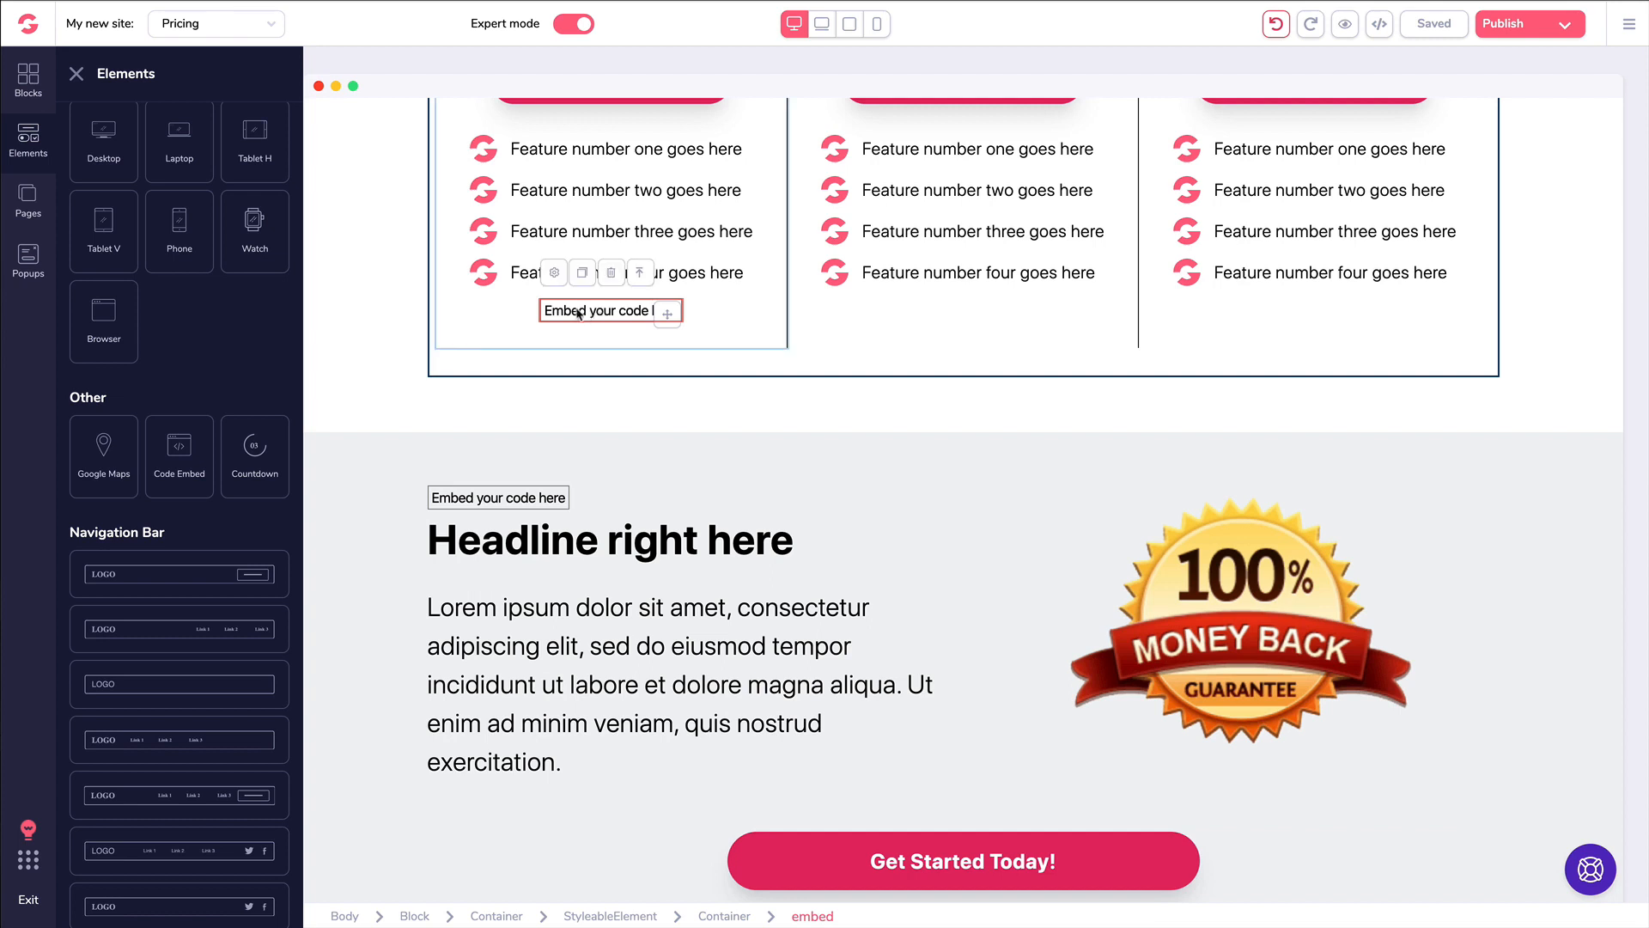
{"action": "left_click", "coordinate": [617, 276]}
- Try the placeholder code "<code></code>" in the embed above the guarantee block's headline without saving it, and delete that Code Embed element
{"action": "left_click", "coordinate": [472, 478]}
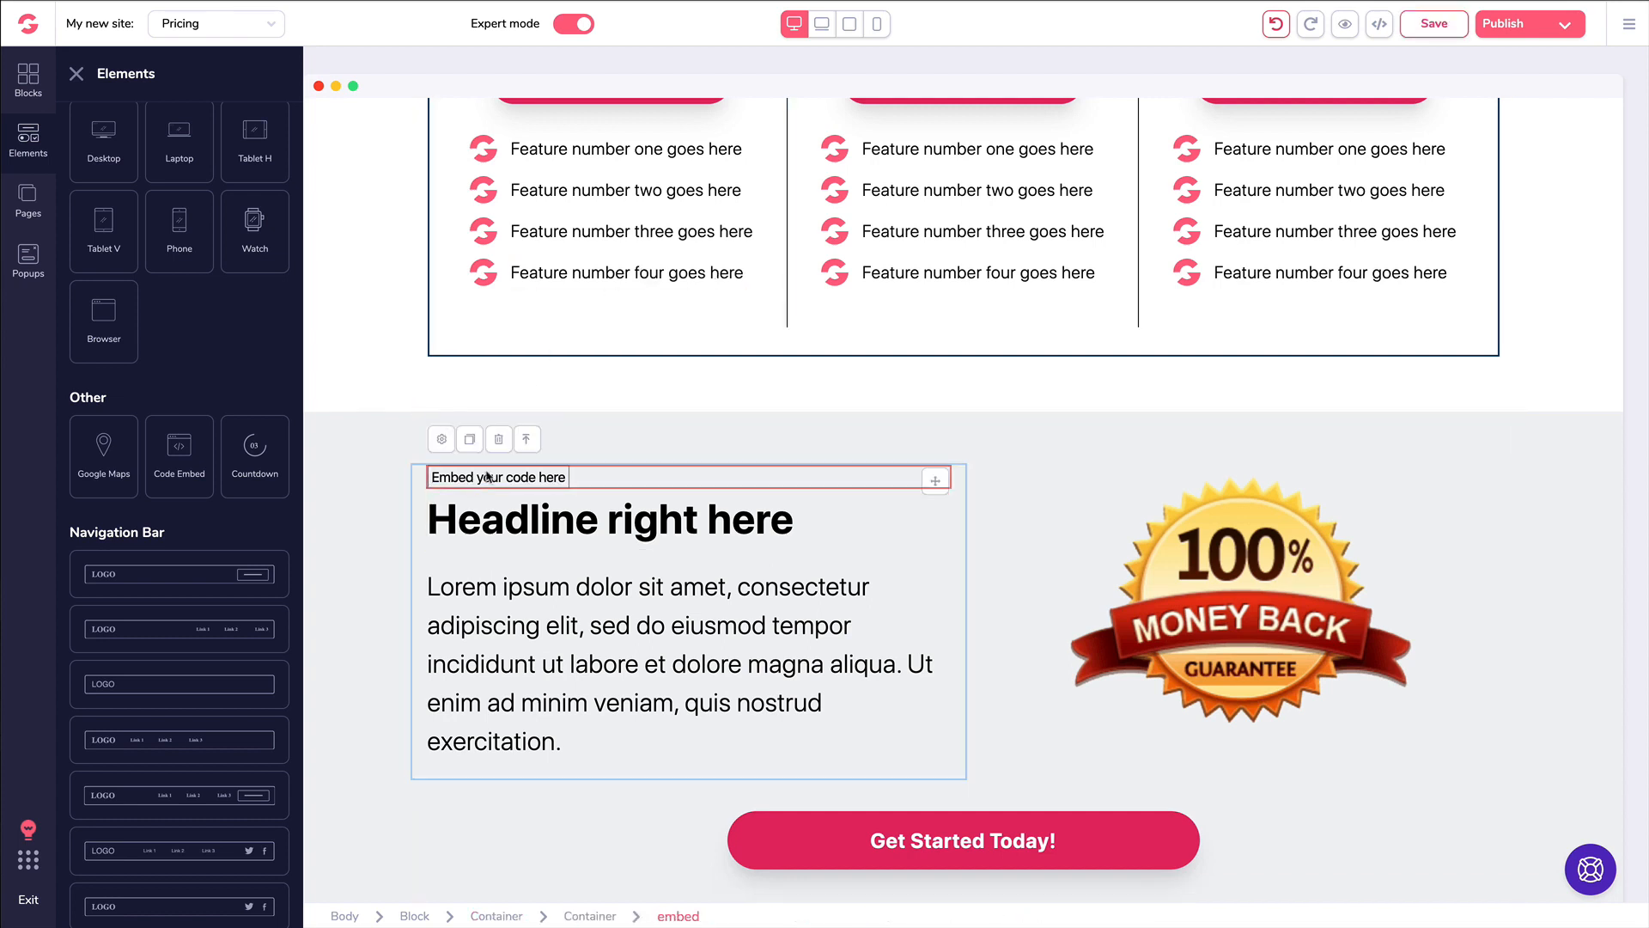
{"action": "left_click", "coordinate": [446, 441]}
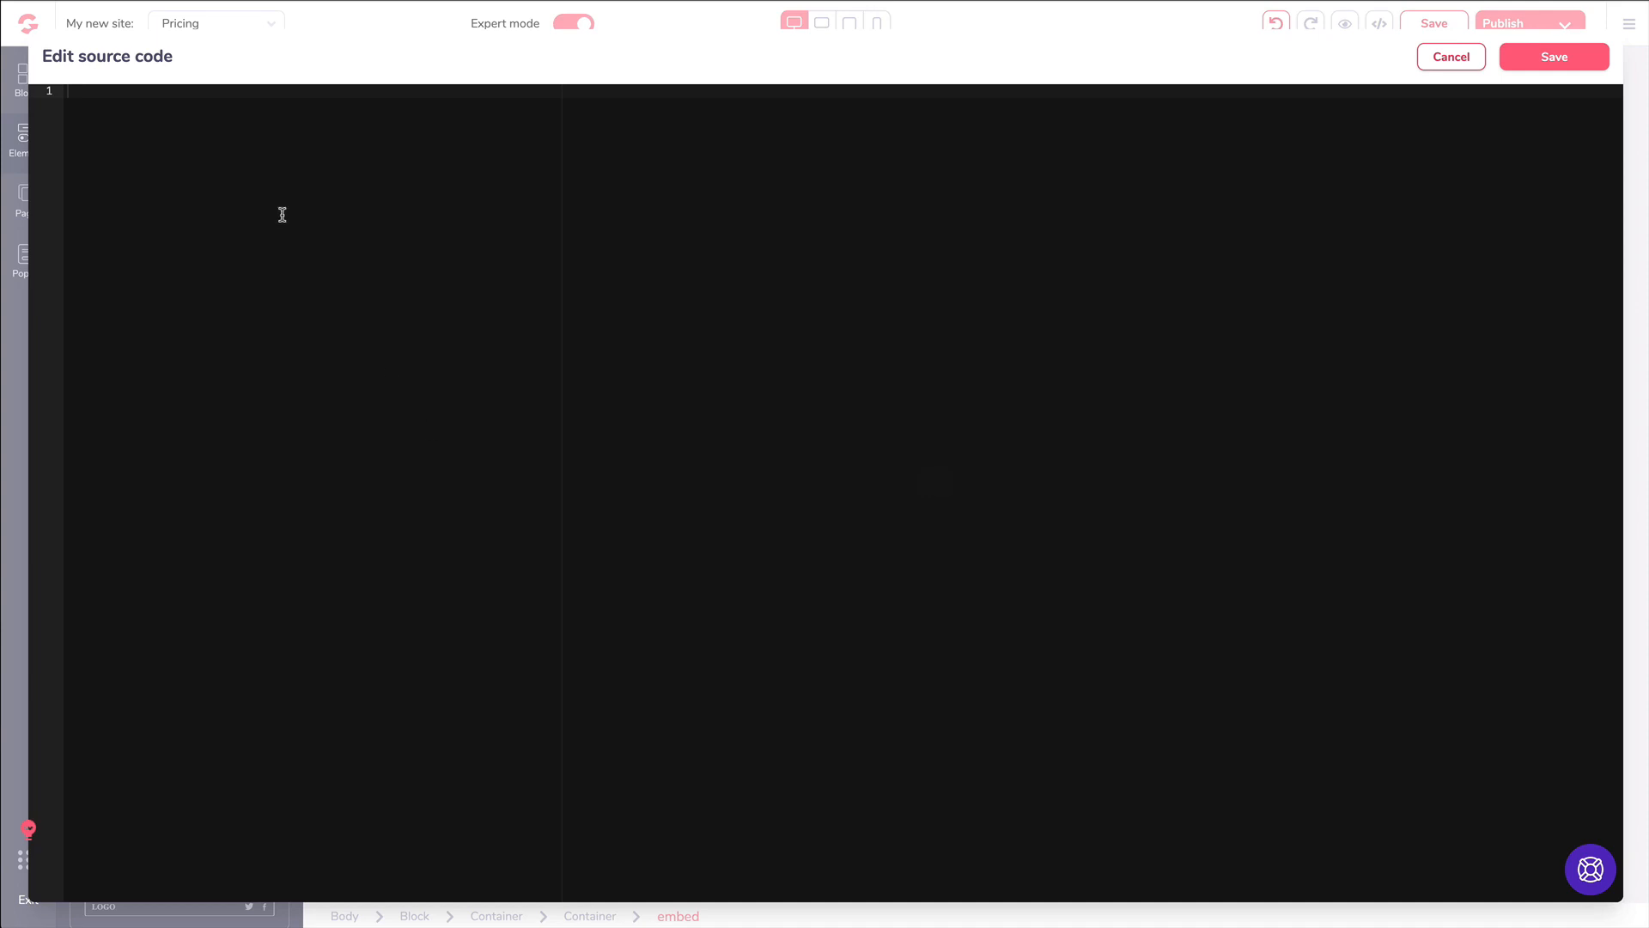
{"action": "type", "text": "<code></code>"}
{"action": "key", "text": "ctrl+a"}
{"action": "key", "text": "BackSpace"}
{"action": "left_click", "coordinate": [1454, 60]}
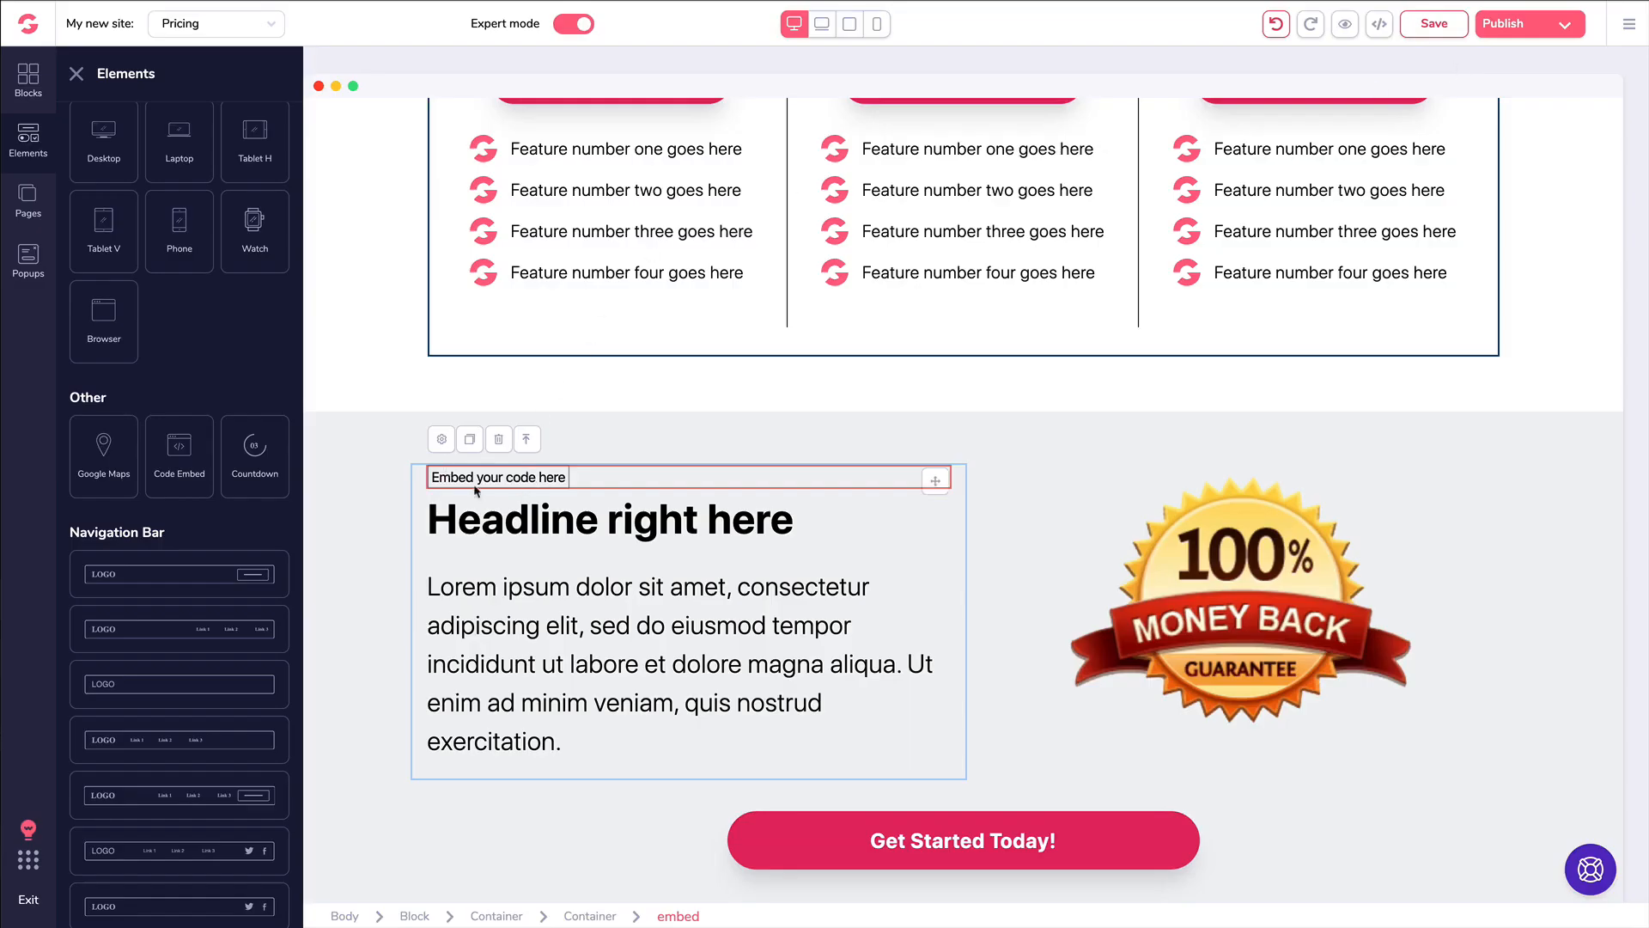
{"action": "left_click", "coordinate": [493, 440]}
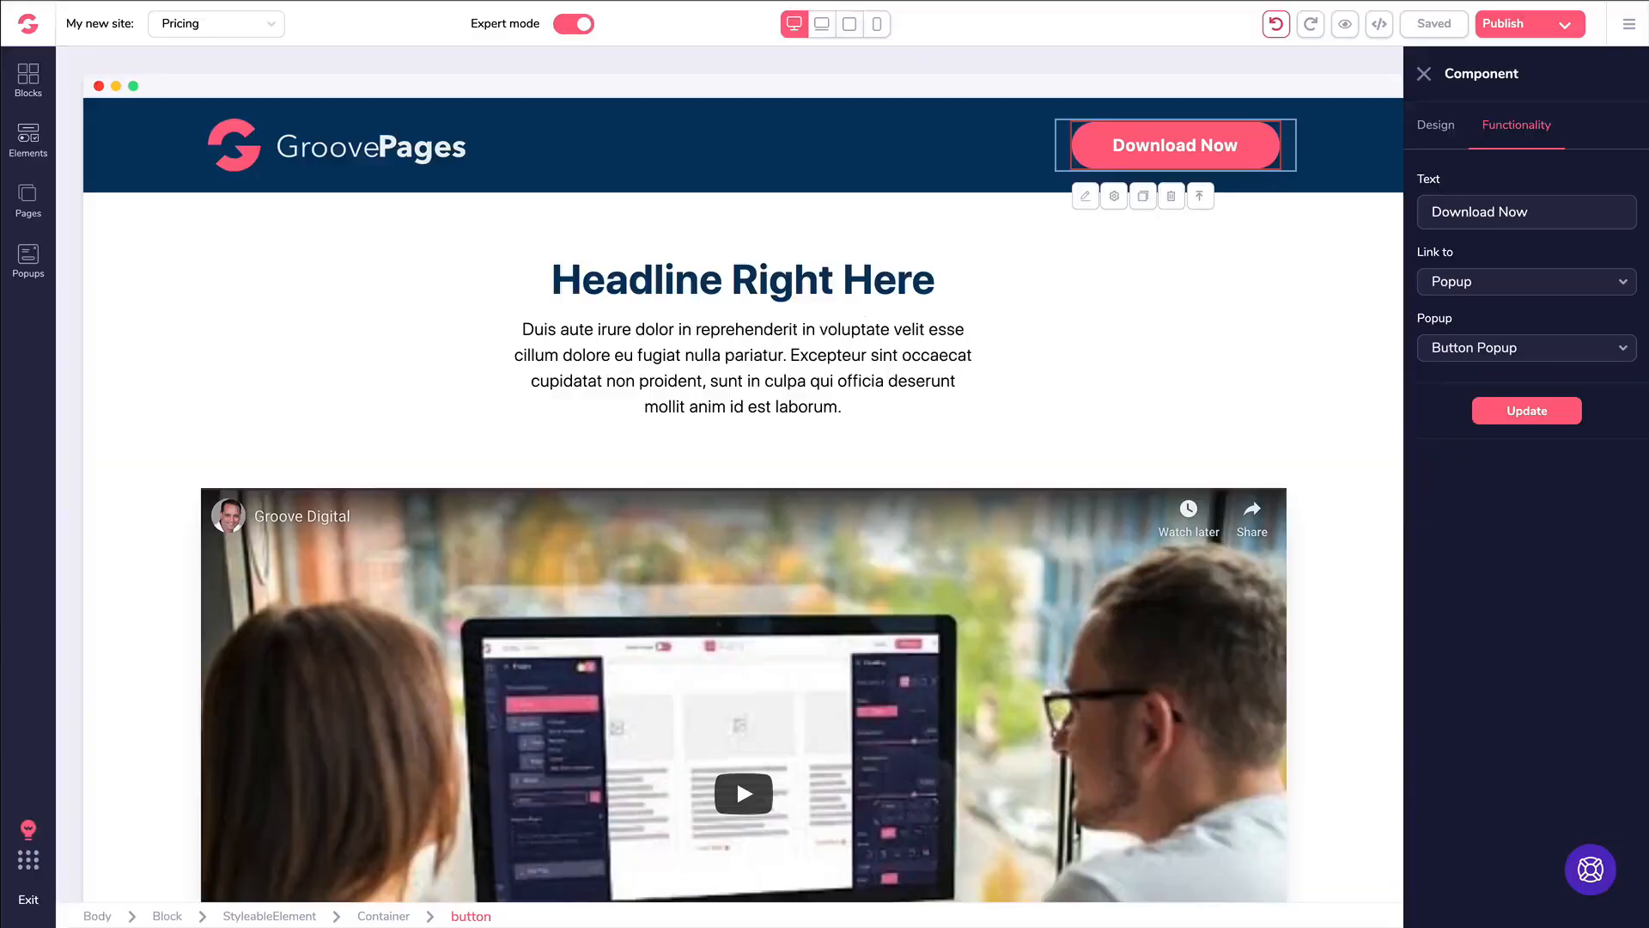
- Link Plan #1's button to a URL and paste the GrooveSell checkout address as its target
{"action": "left_click", "coordinate": [998, 273]}
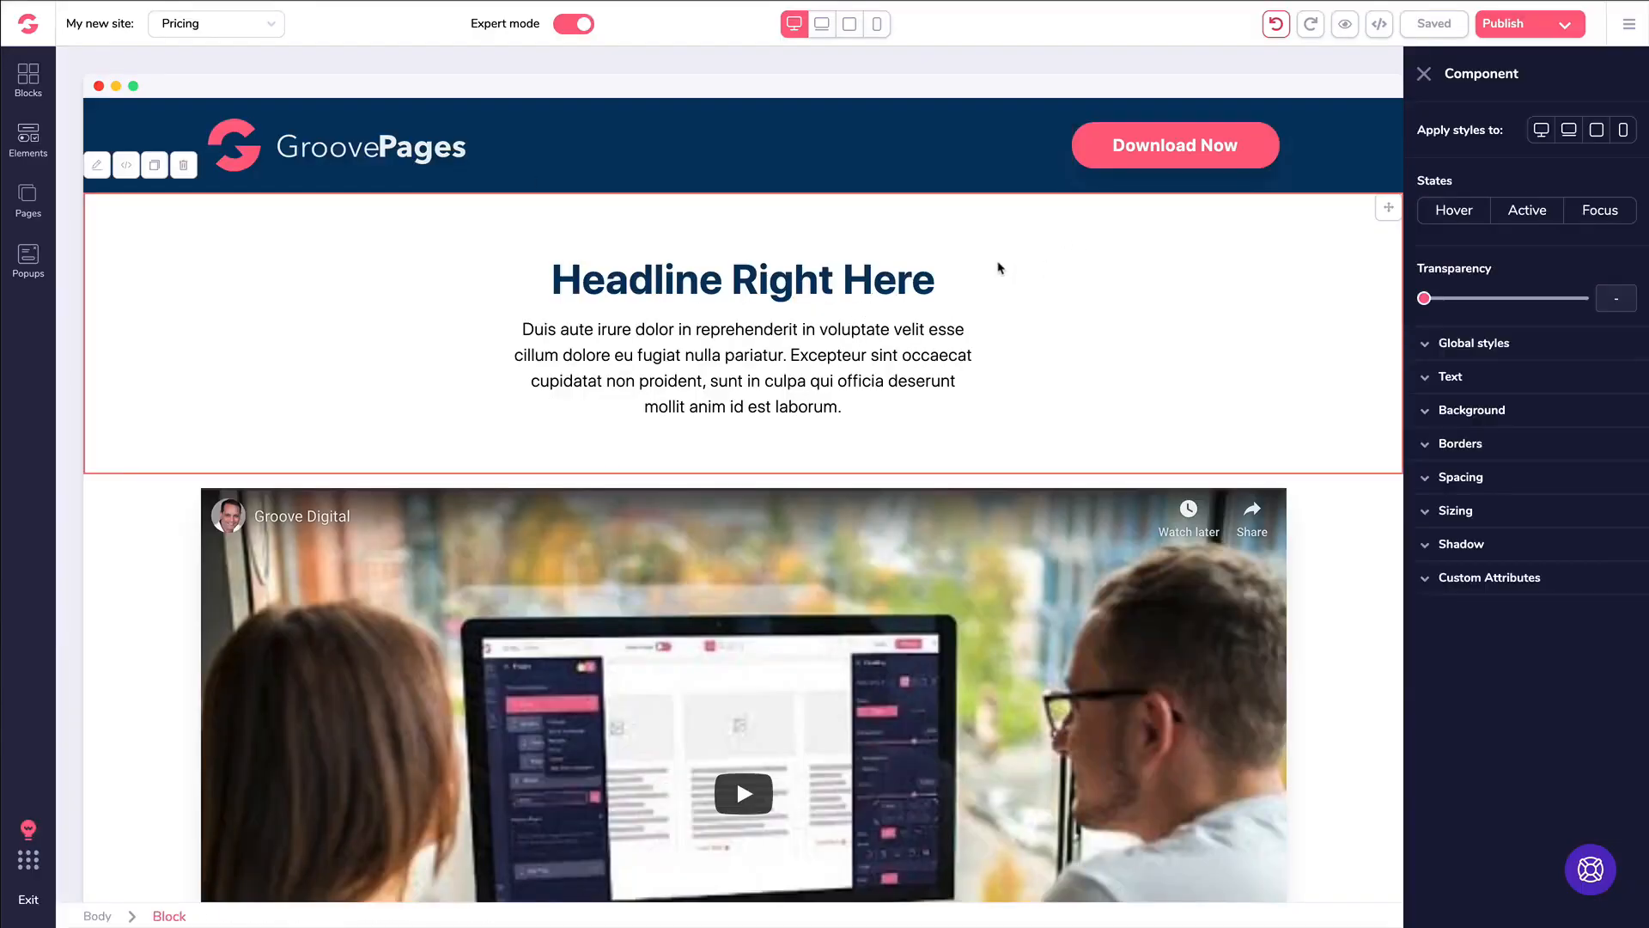
{"action": "left_click", "coordinate": [1423, 74]}
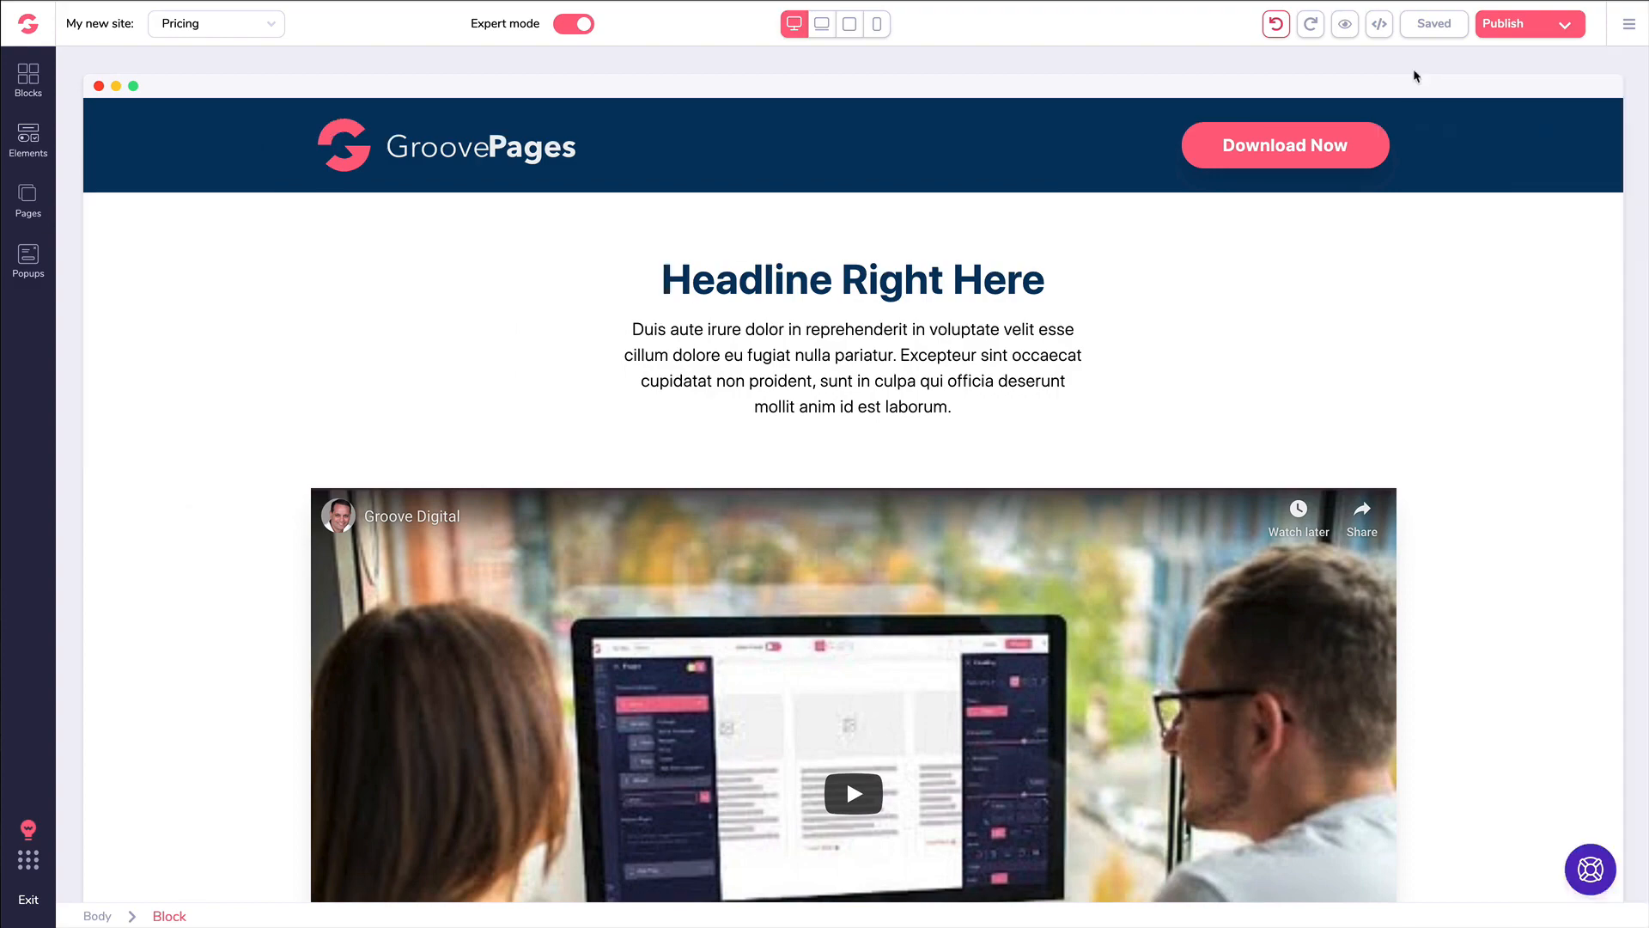
{"action": "scroll", "coordinate": [894, 248], "scroll_direction": "down", "scroll_amount": 10}
{"action": "scroll", "coordinate": [893, 248], "scroll_direction": "down", "scroll_amount": 9}
{"action": "scroll", "coordinate": [898, 230], "scroll_direction": "up", "scroll_amount": 3}
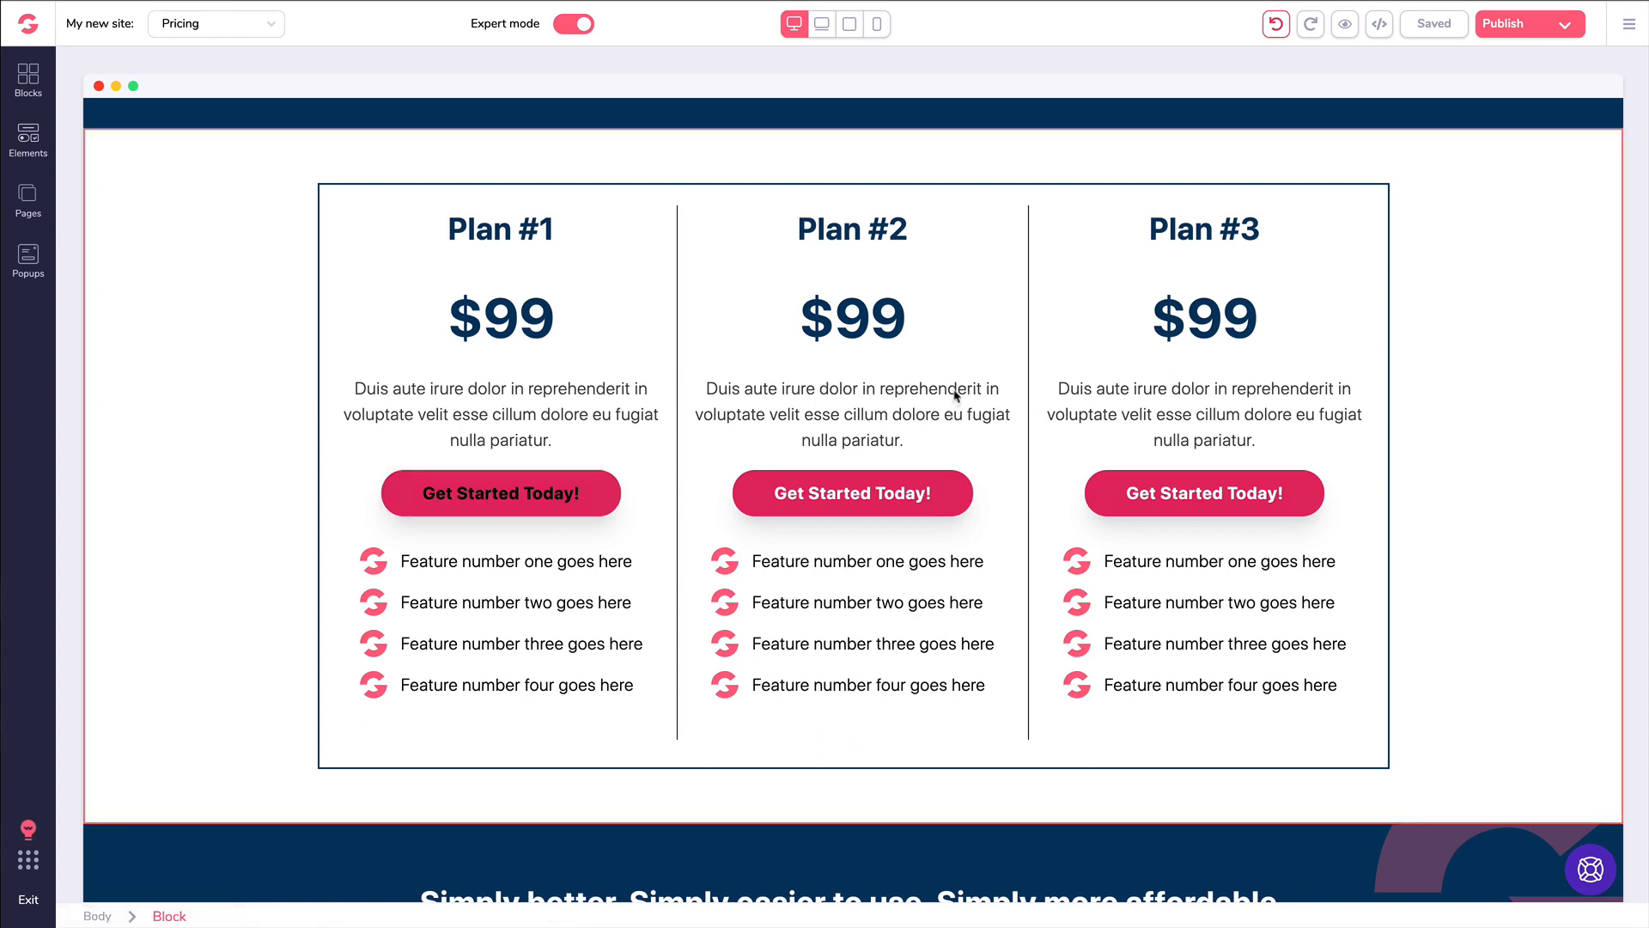
{"action": "left_click", "coordinate": [464, 505]}
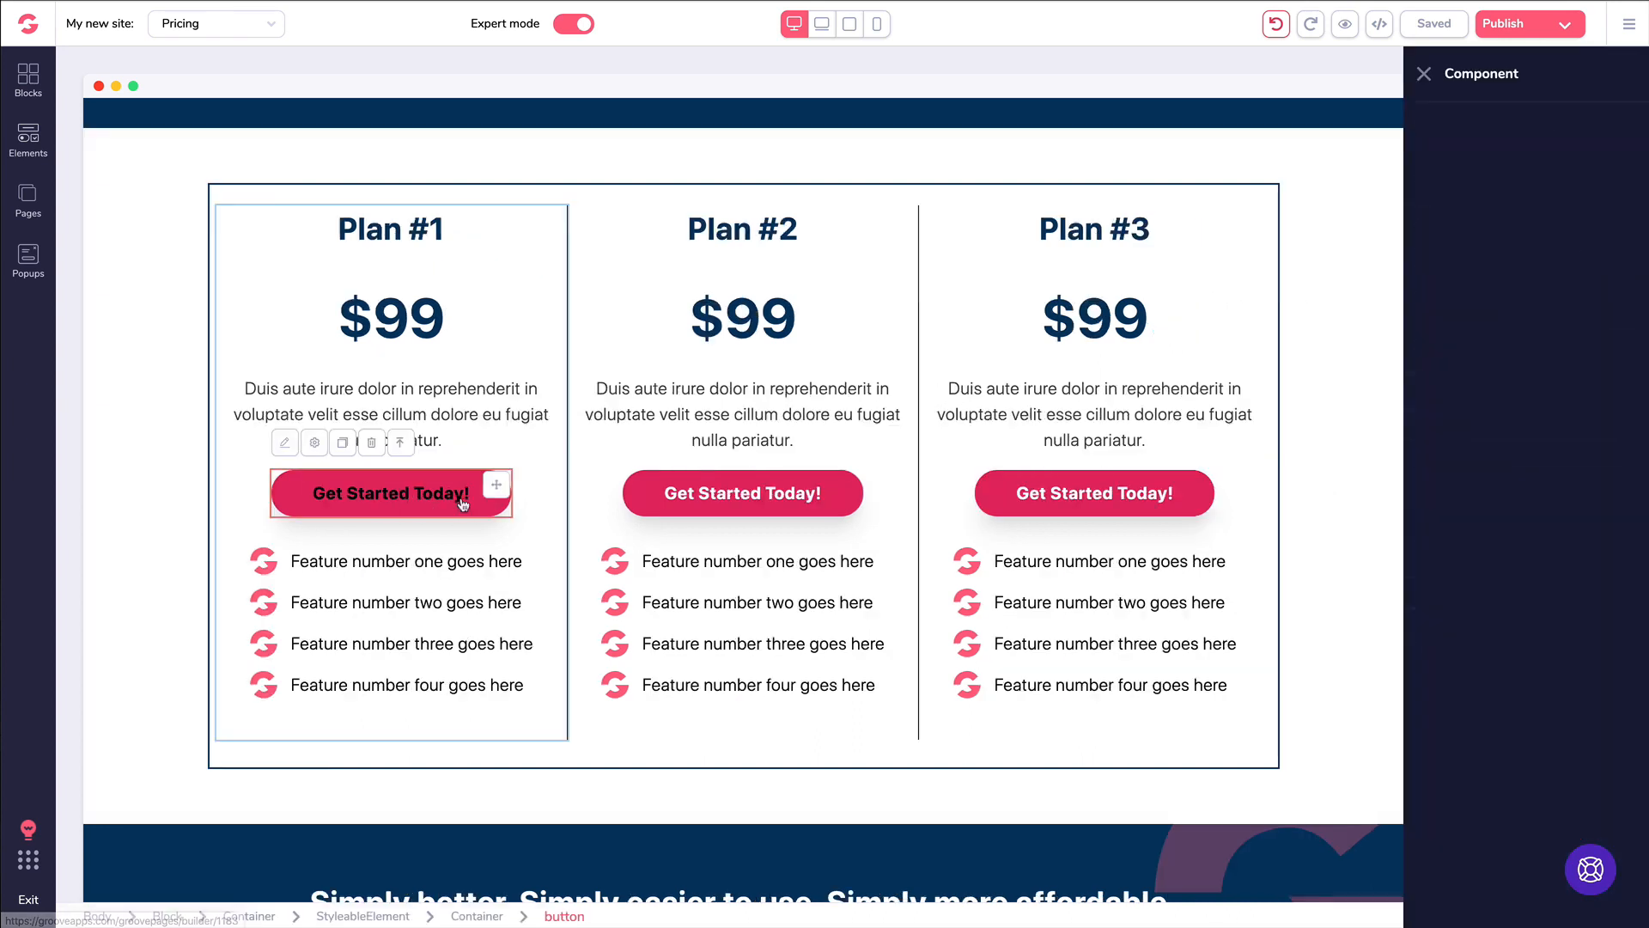
{"action": "left_click", "coordinate": [1511, 129]}
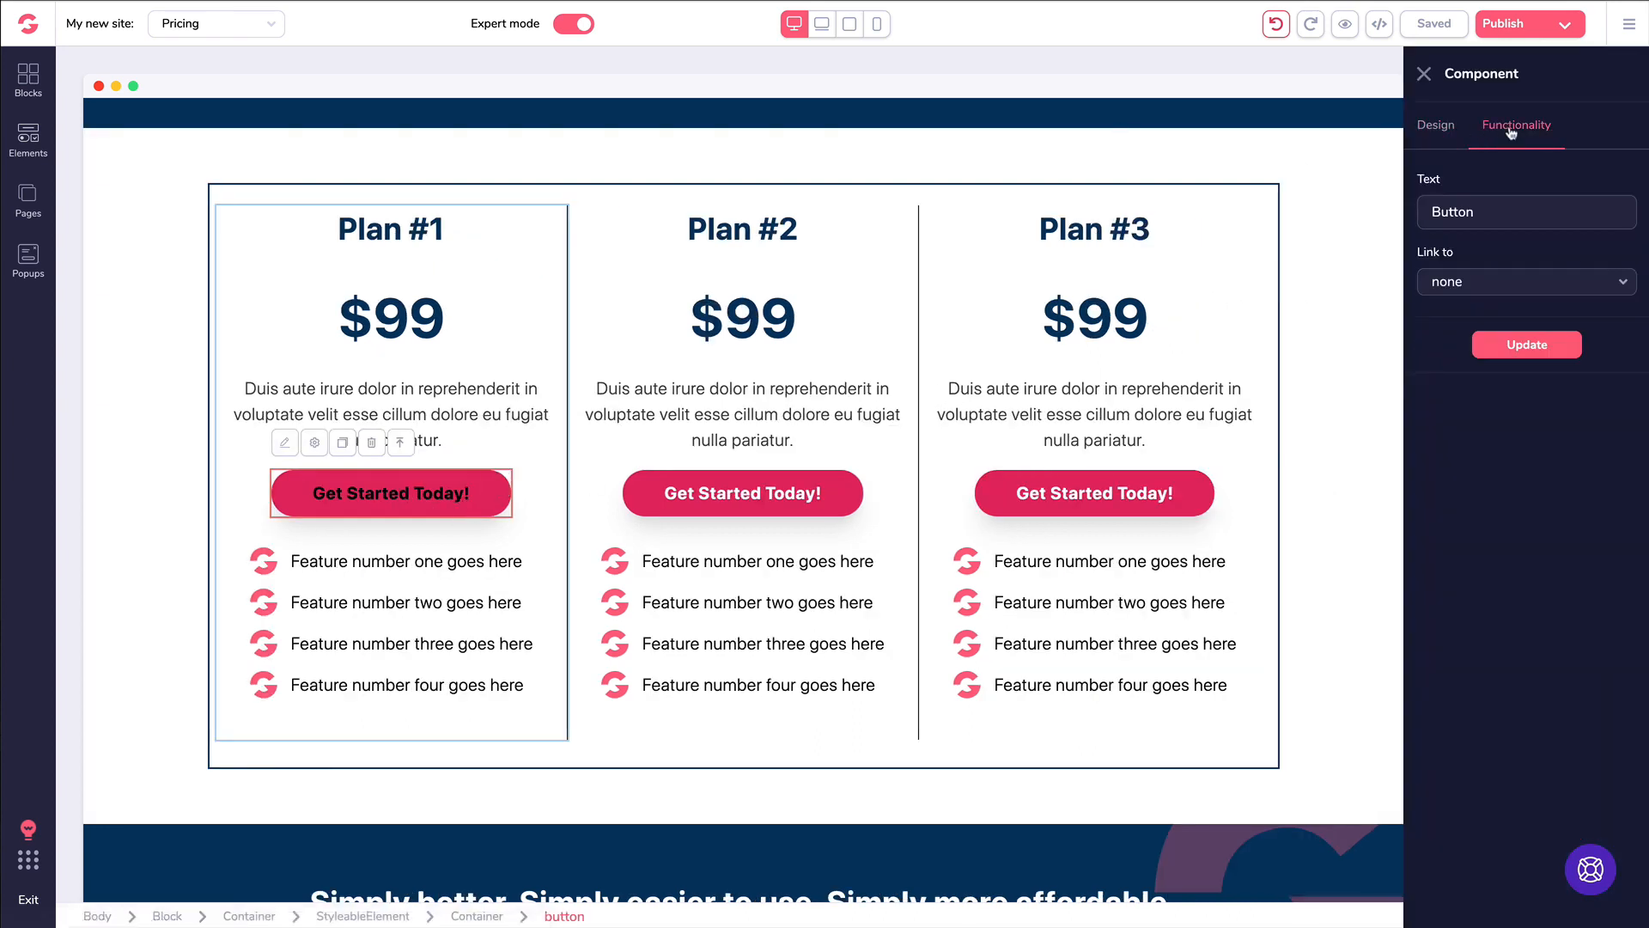
{"action": "left_click", "coordinate": [1474, 290]}
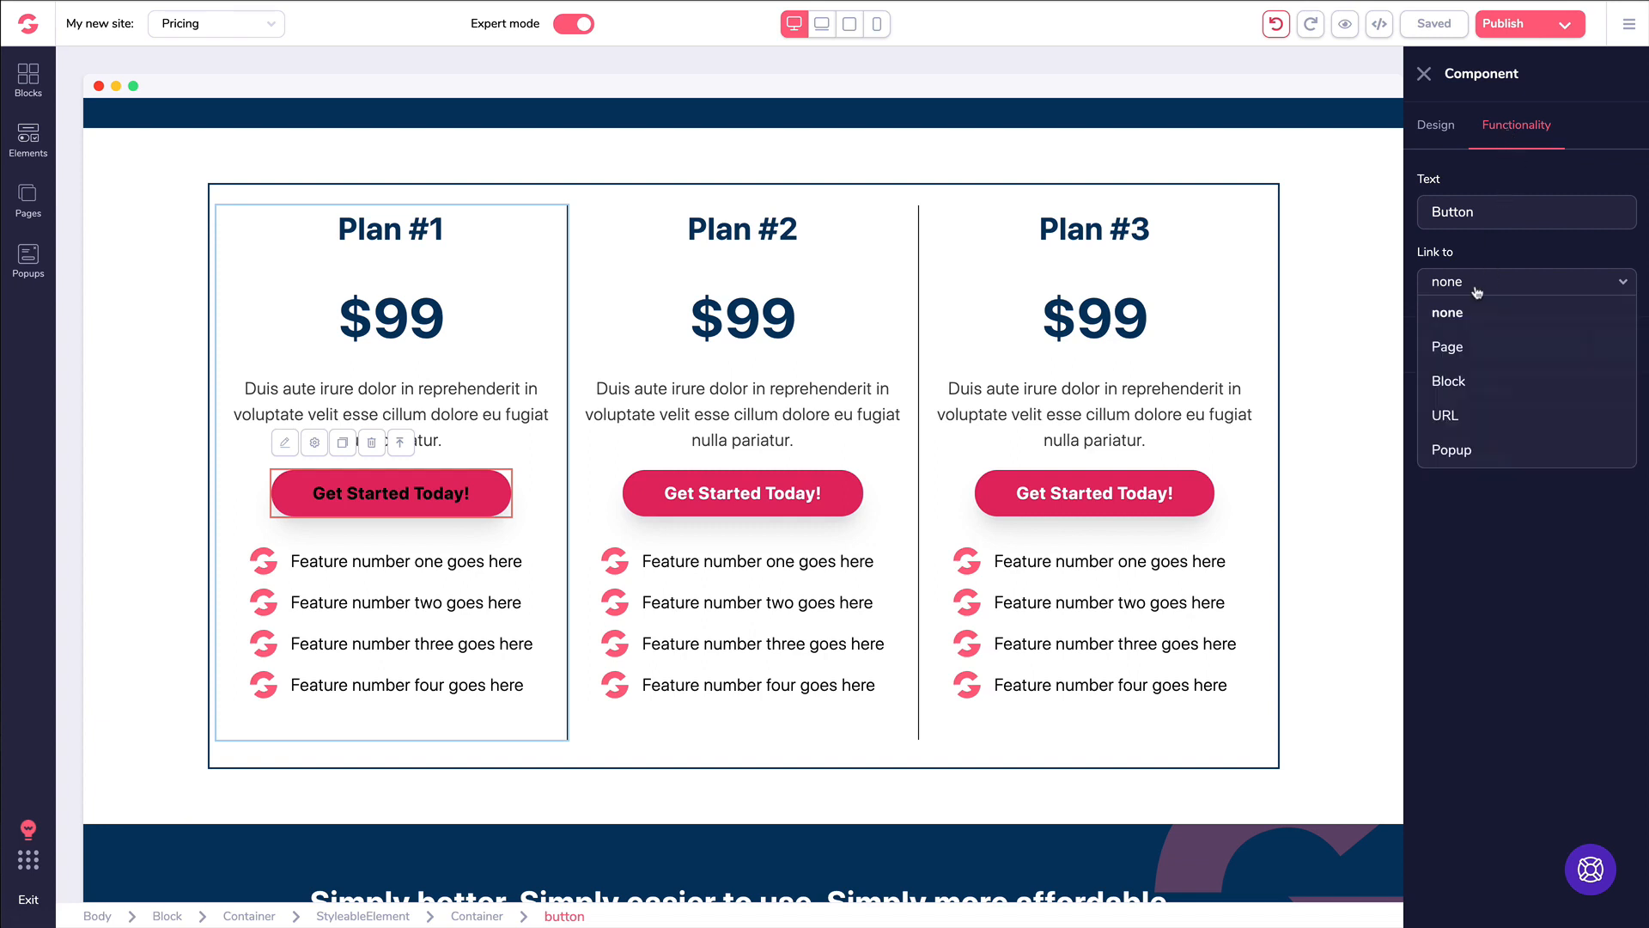
{"action": "left_click", "coordinate": [1448, 416]}
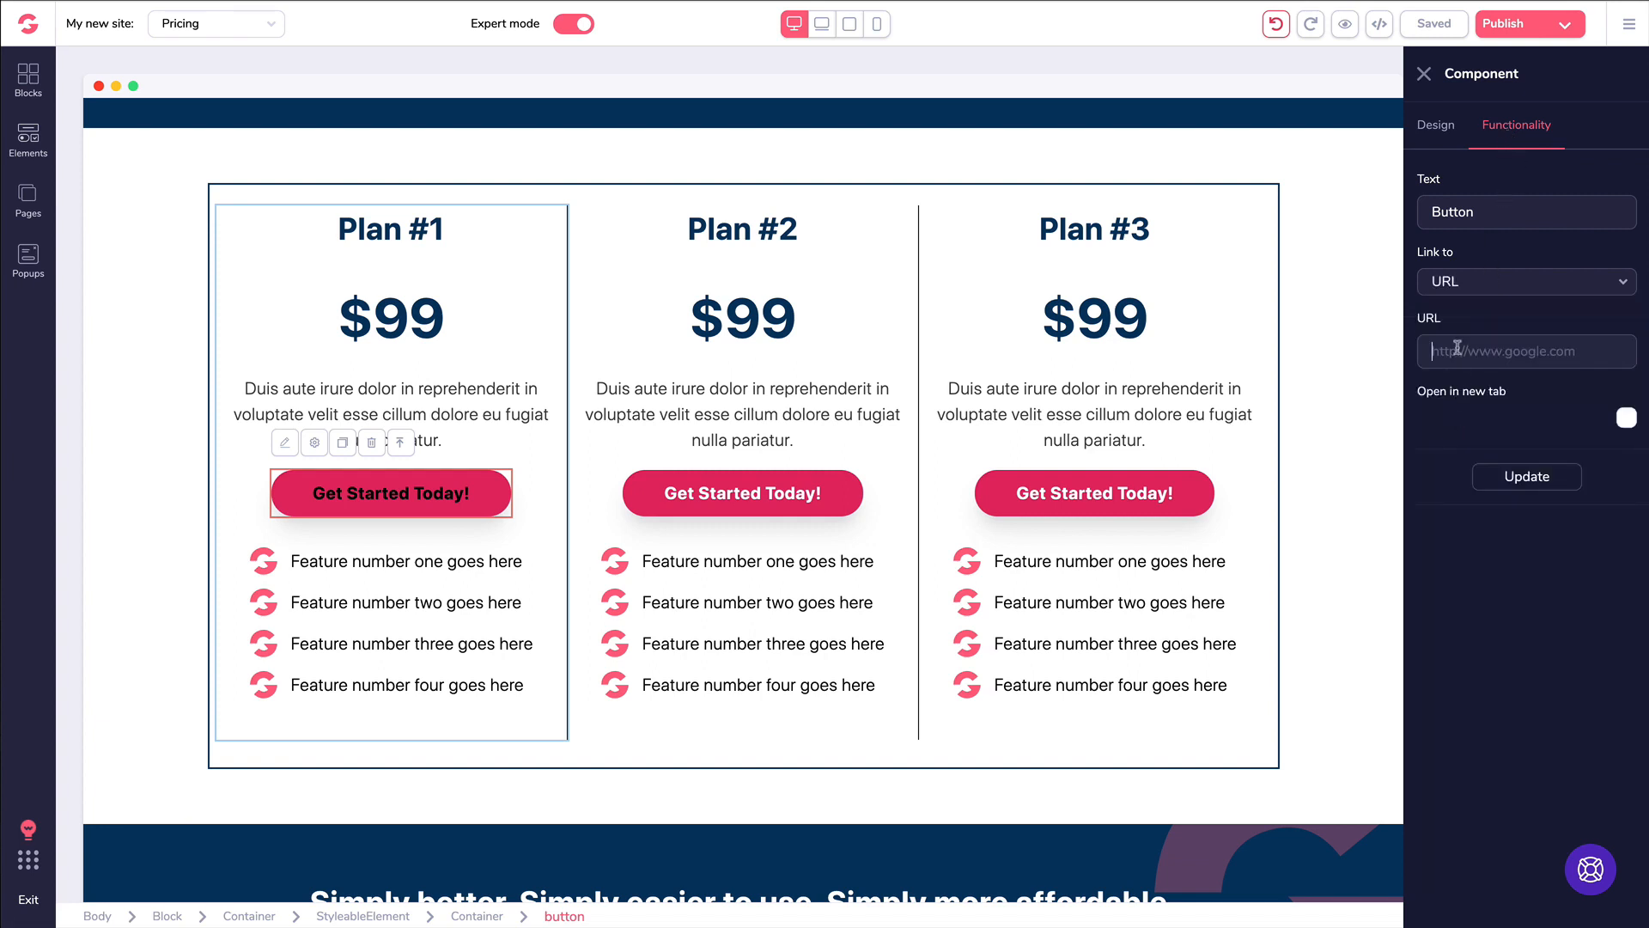
{"action": "key", "text": "ctrl+v"}
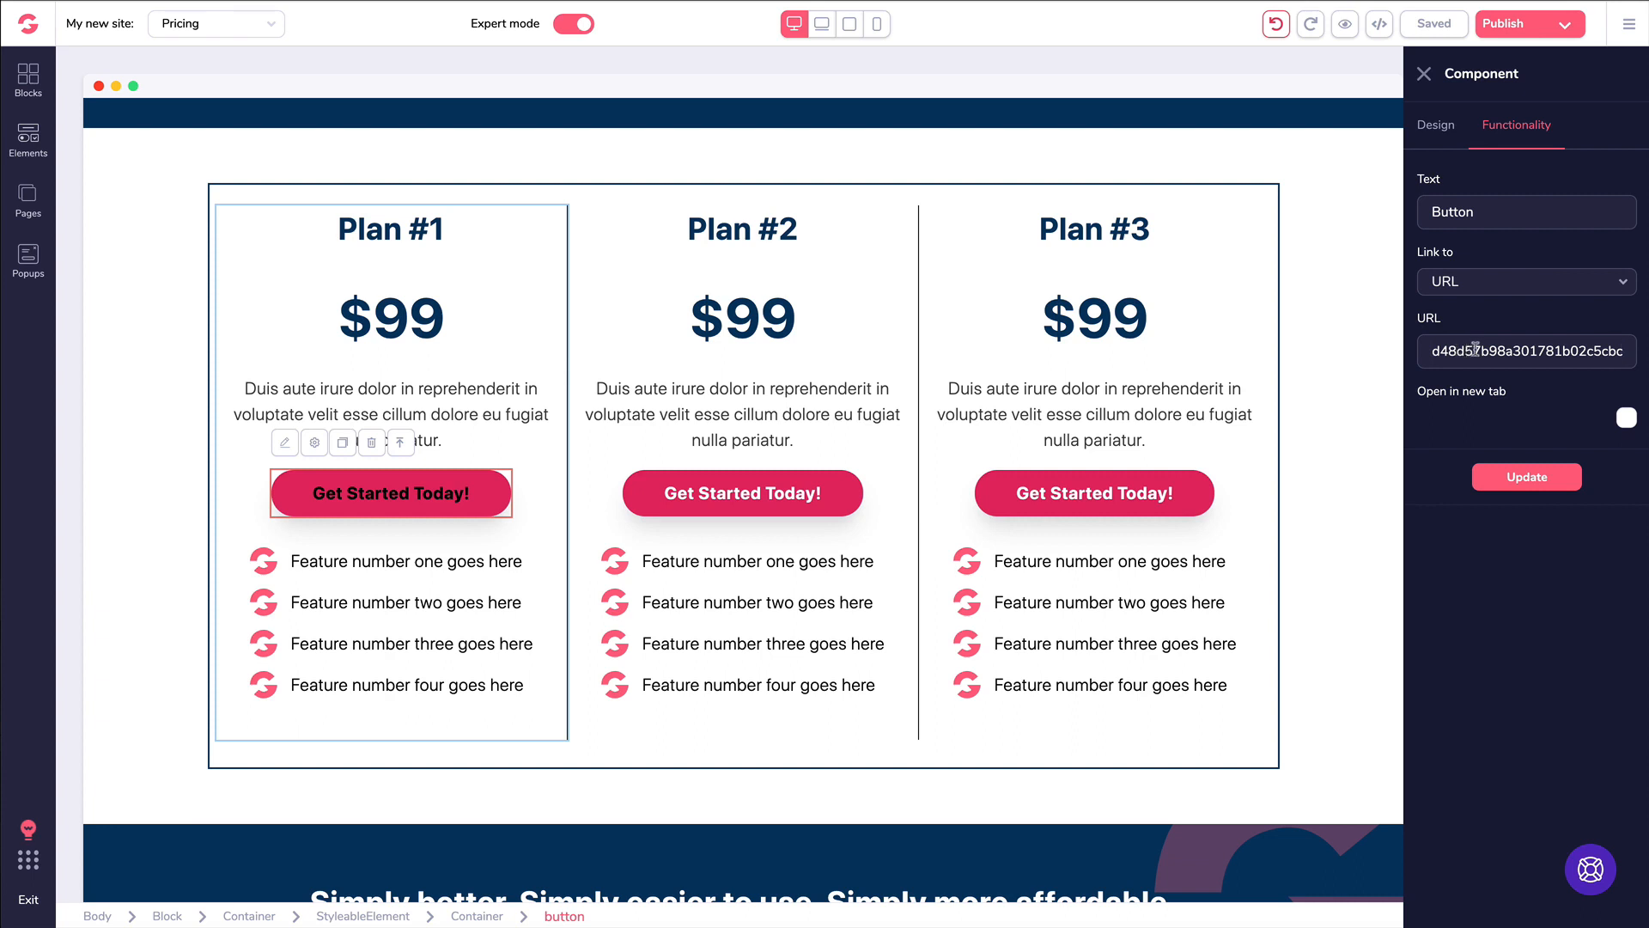
{"action": "key", "text": "ctrl+a"}
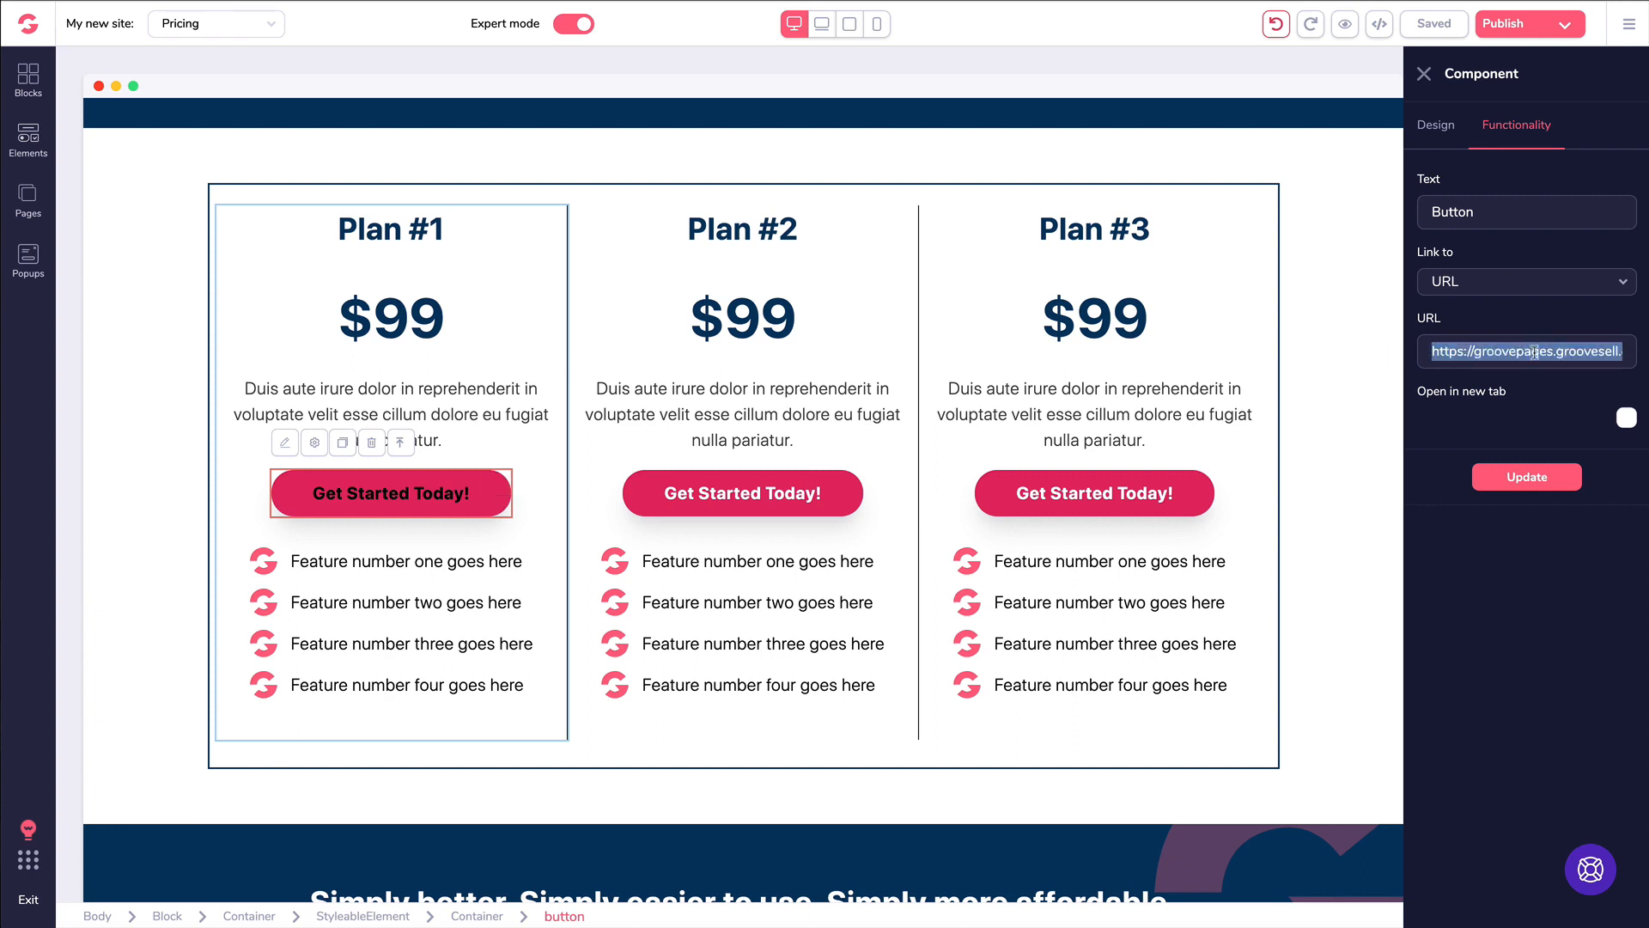
- Make Plan #1's button open its link in a new tab, set its text to "Get Started Today", and apply the changes
{"action": "left_click", "coordinate": [1626, 418]}
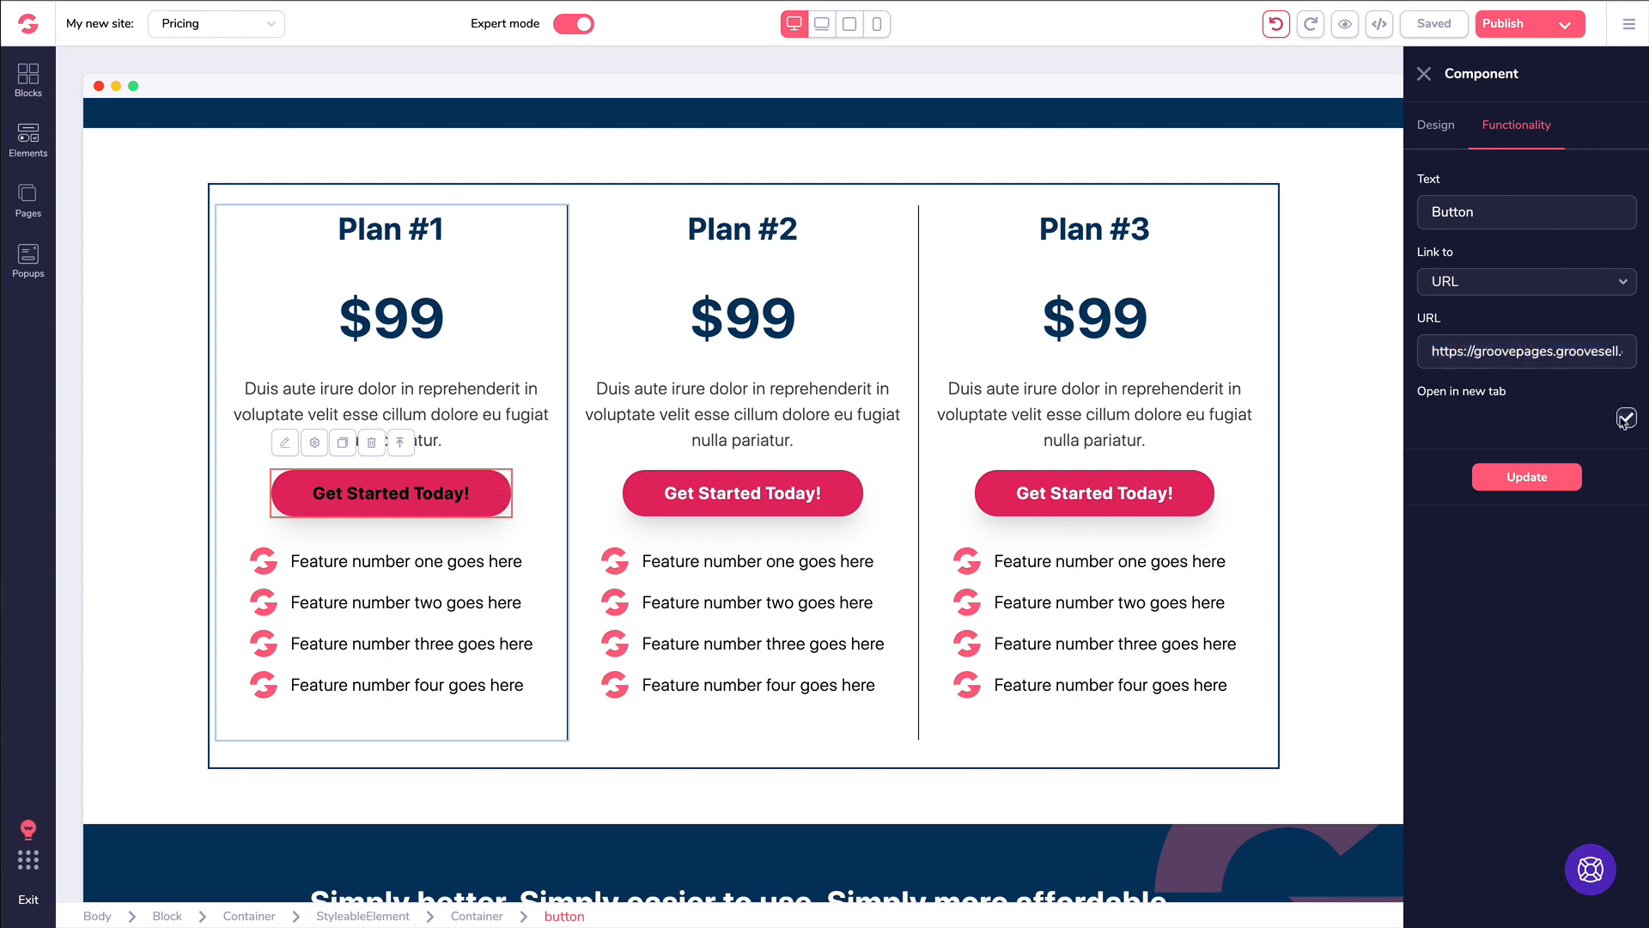
{"action": "left_click", "coordinate": [1515, 478]}
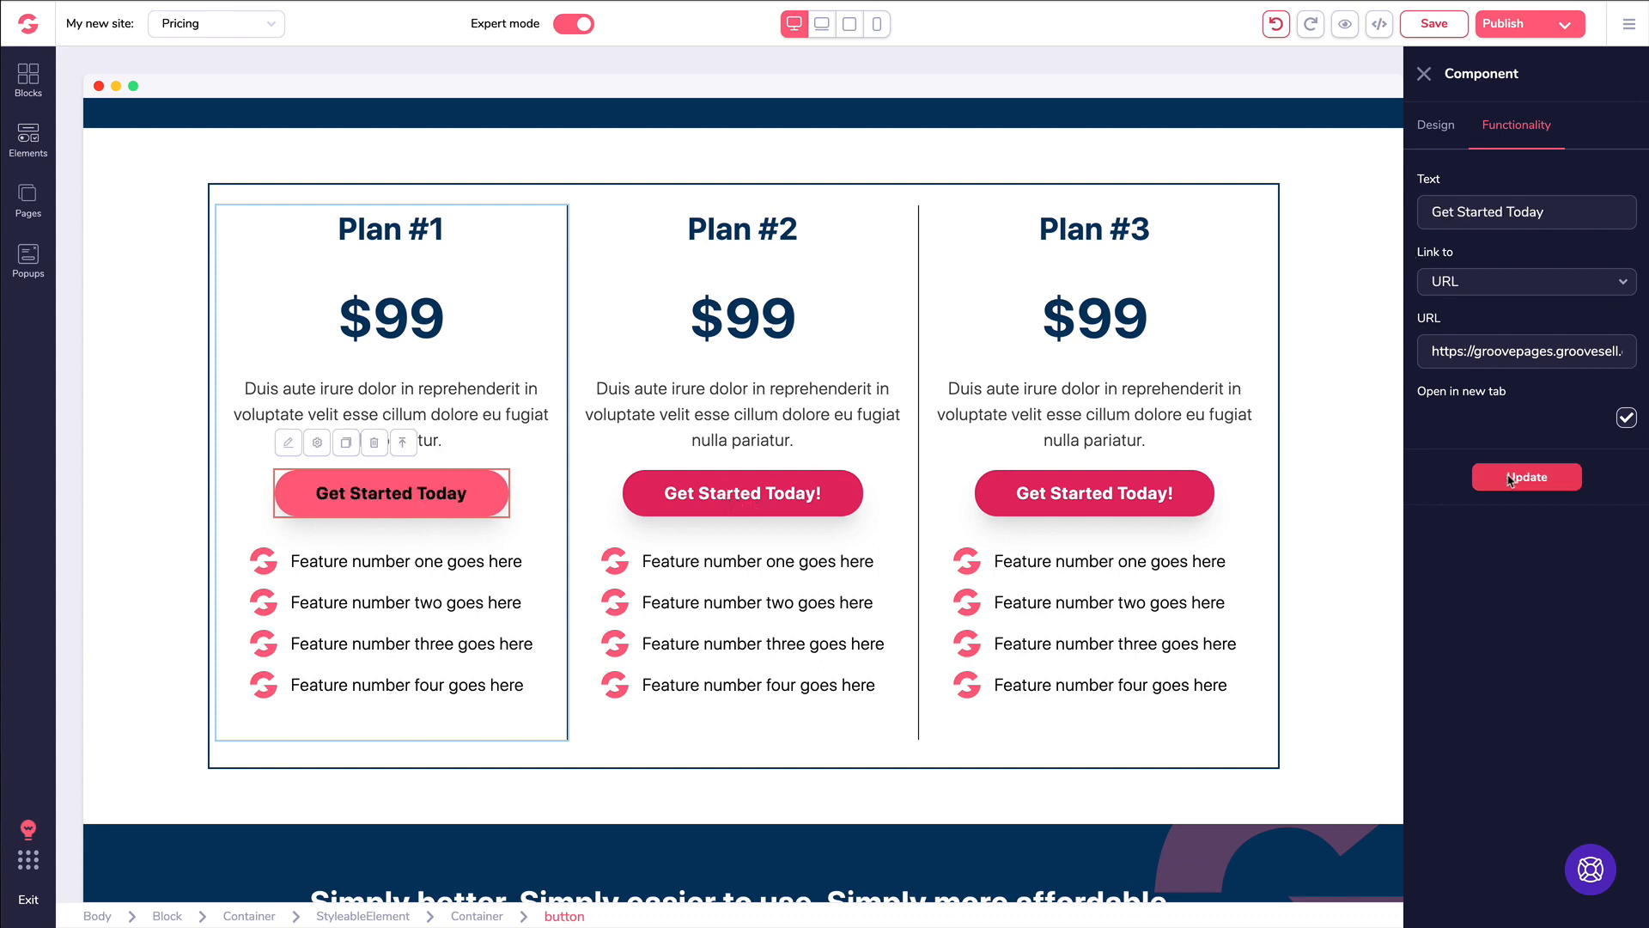
{"action": "left_click", "coordinate": [1499, 478]}
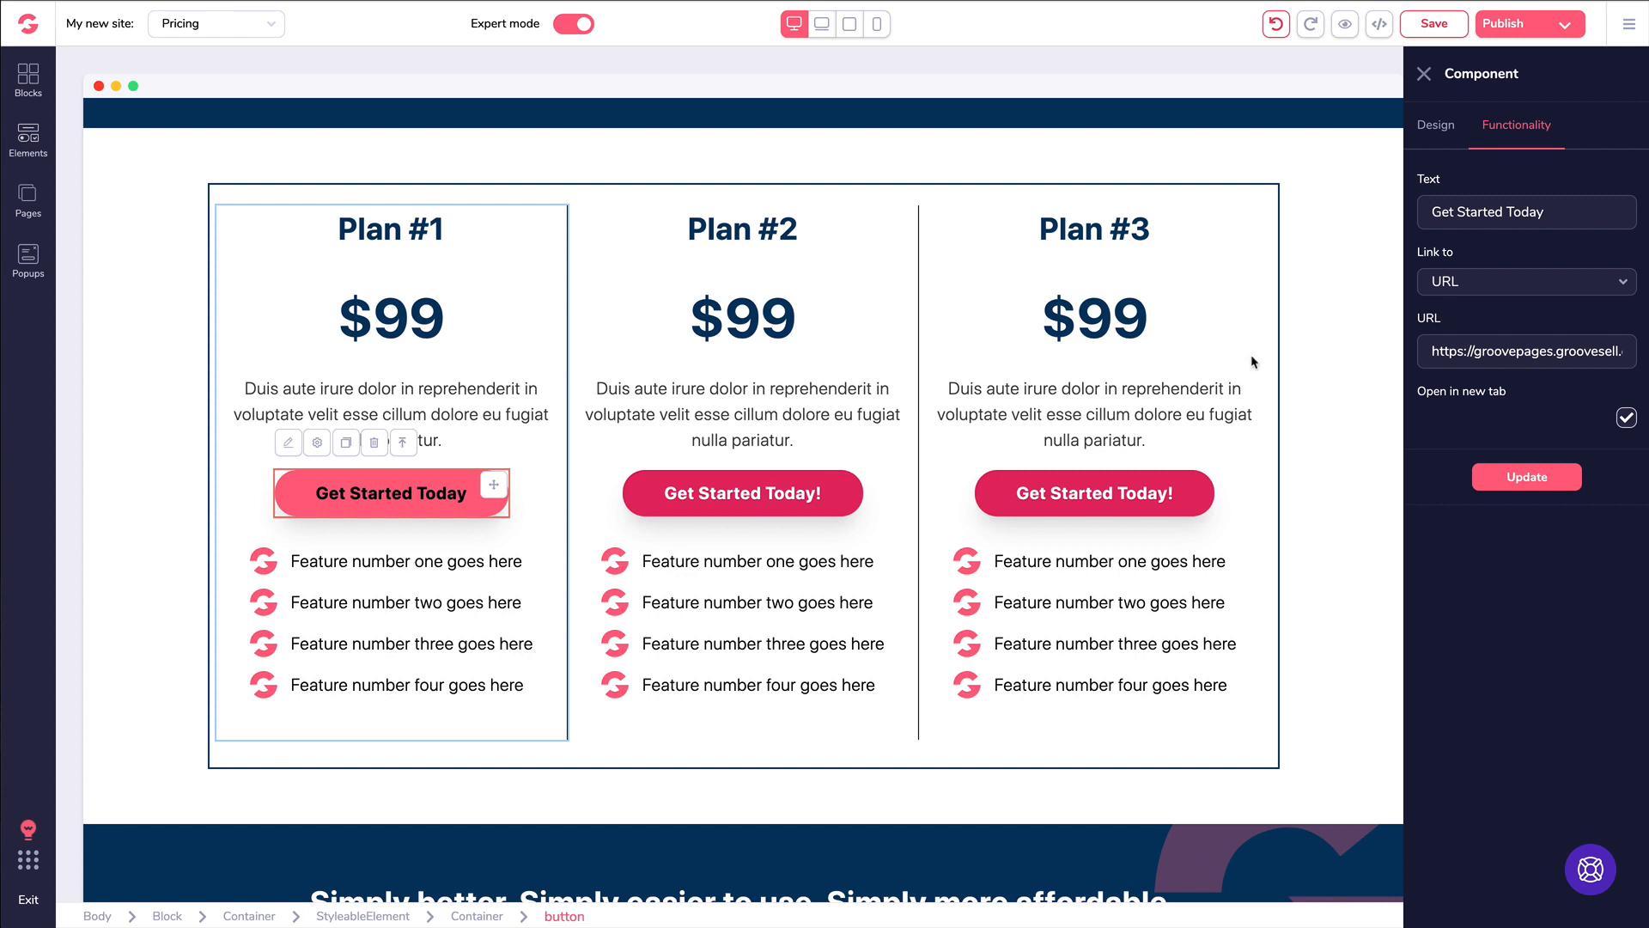
- Set Plan #2's button text to "Get Started Today" and link it to its pasted GrooveSell checkout URL, opening in a new tab
{"action": "left_click", "coordinate": [765, 498]}
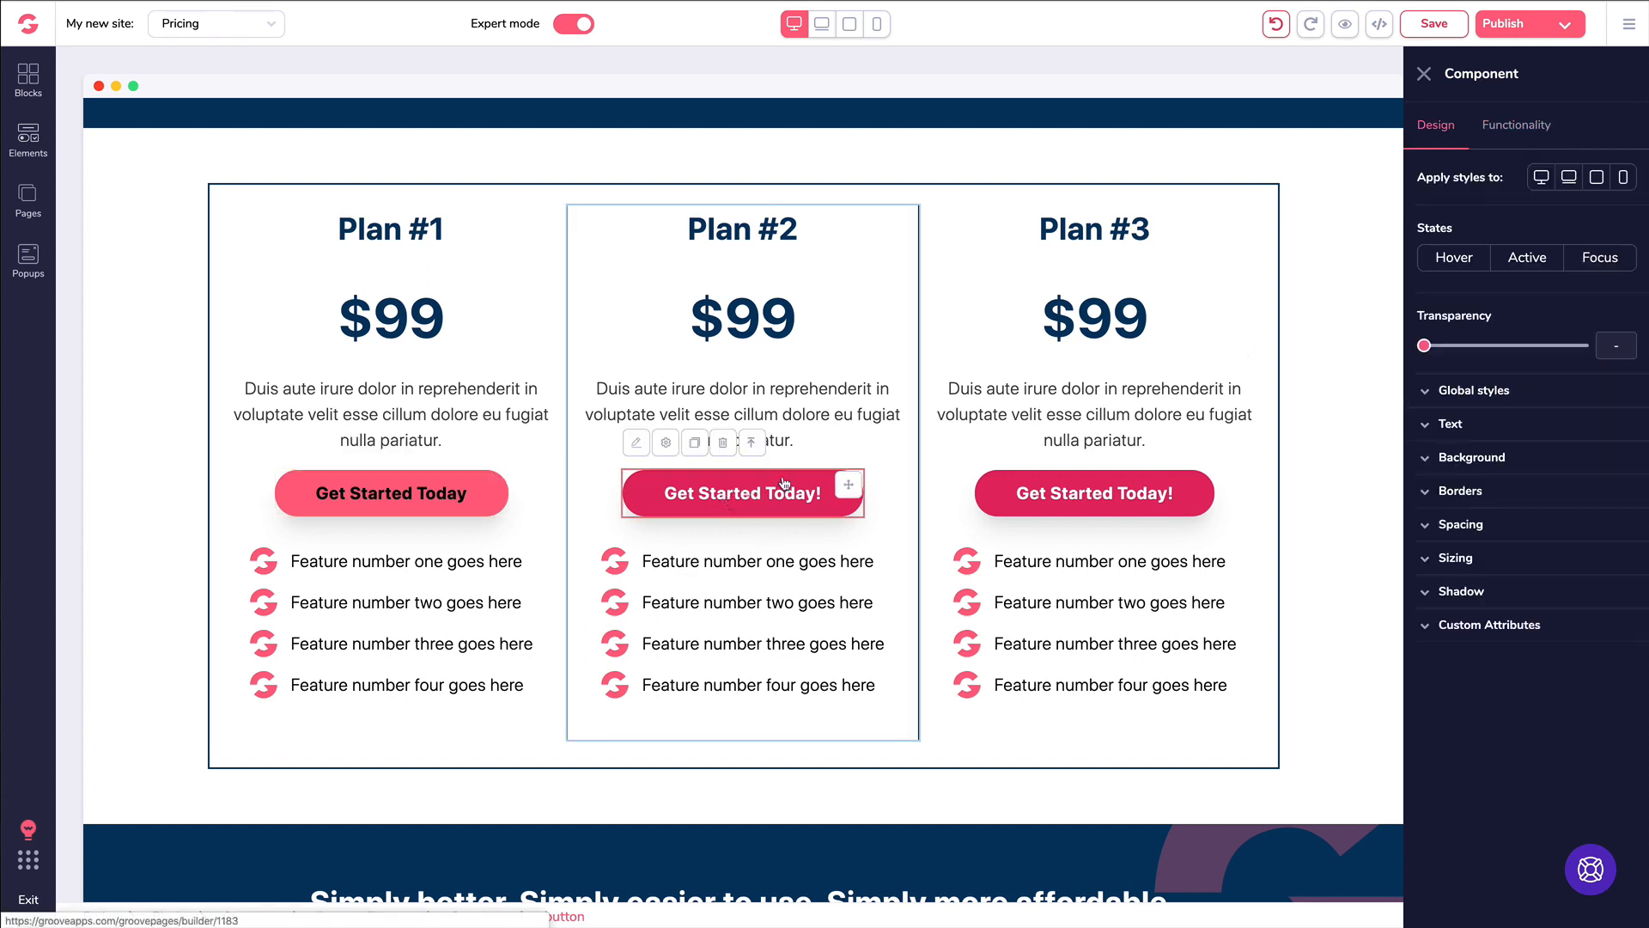
{"action": "left_click", "coordinate": [1506, 131]}
{"action": "triple_click", "coordinate": [1487, 214]}
{"action": "type", "text": "Get Started Today"}
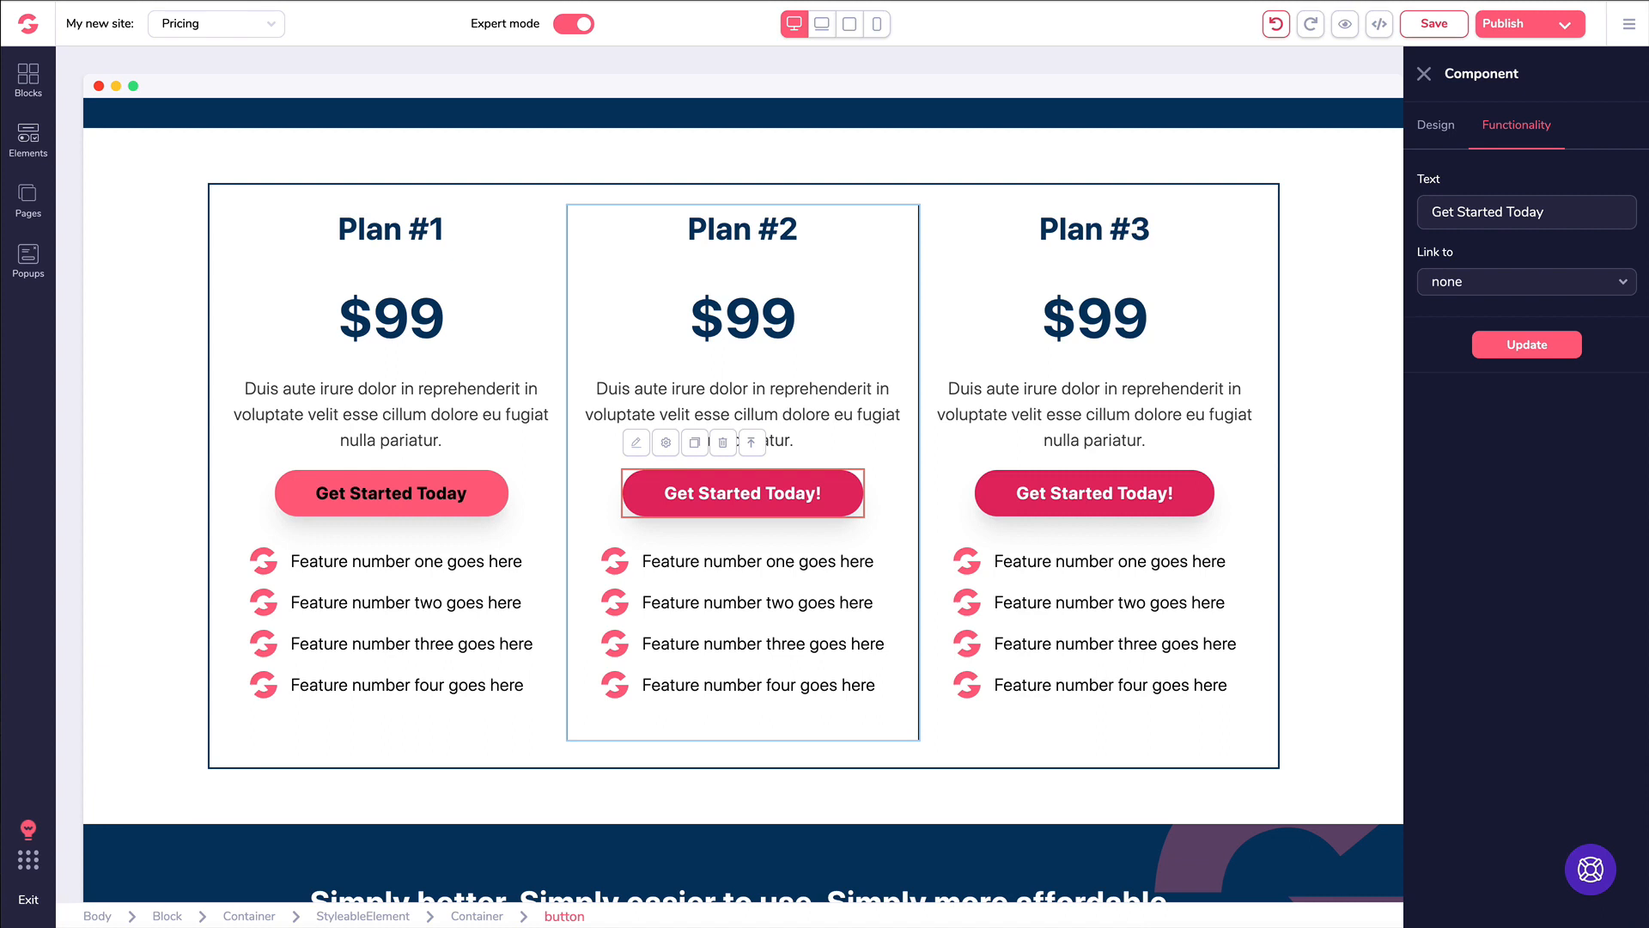
{"action": "left_click", "coordinate": [1514, 283]}
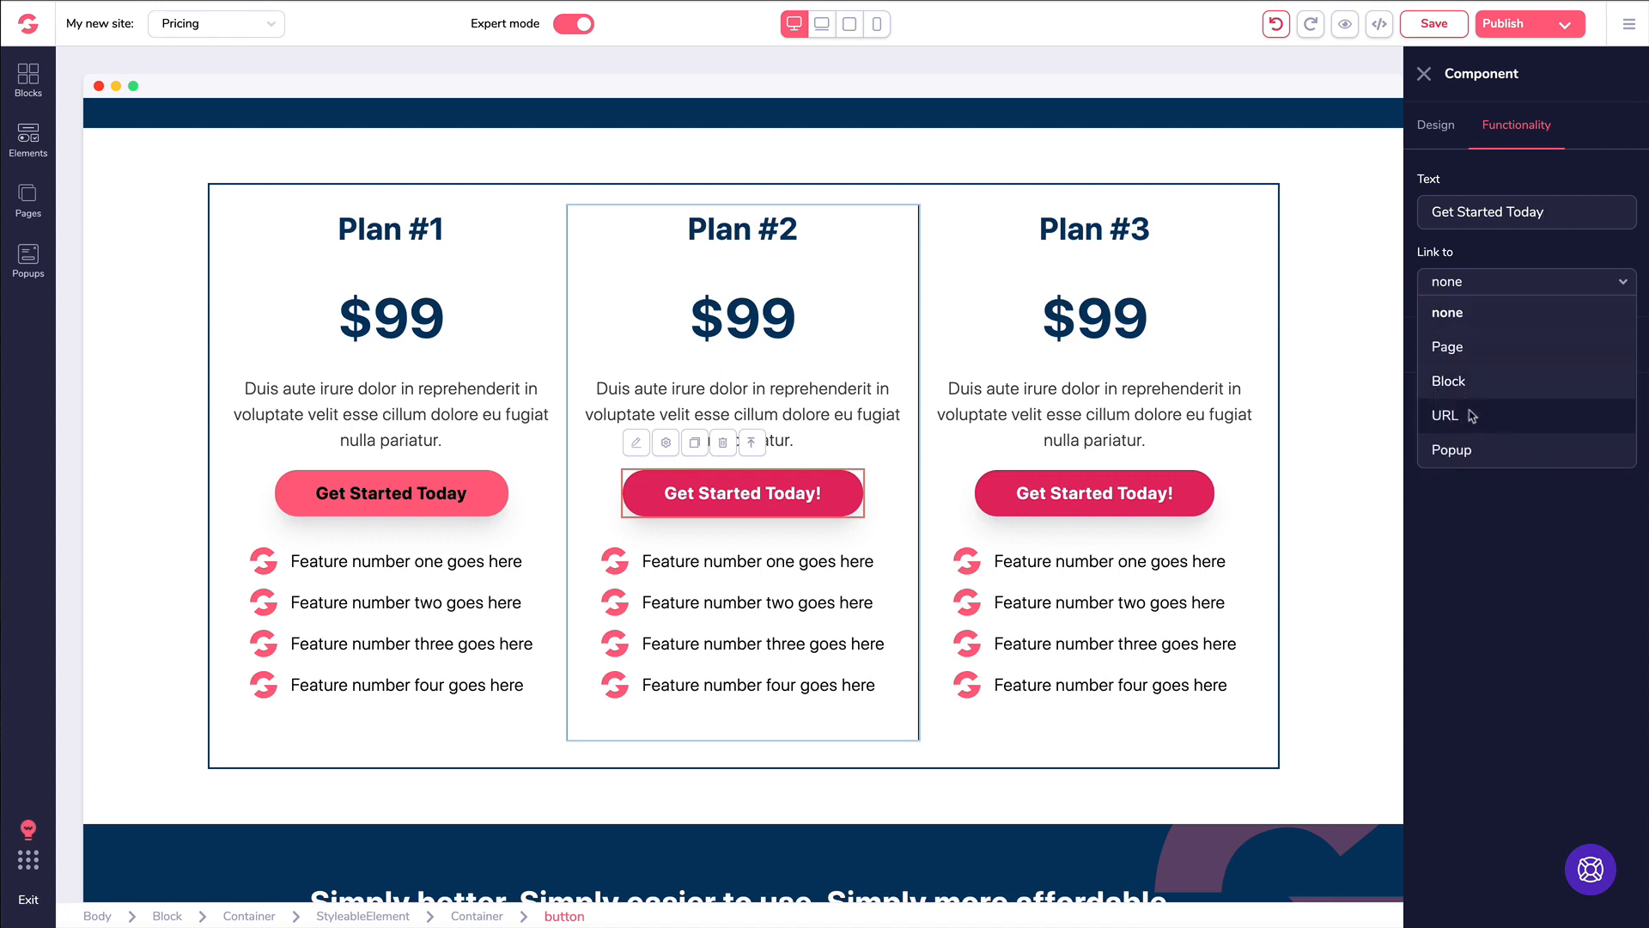
{"action": "left_click", "coordinate": [1472, 416]}
{"action": "left_click", "coordinate": [1471, 346]}
{"action": "key", "text": "ctrl+v"}
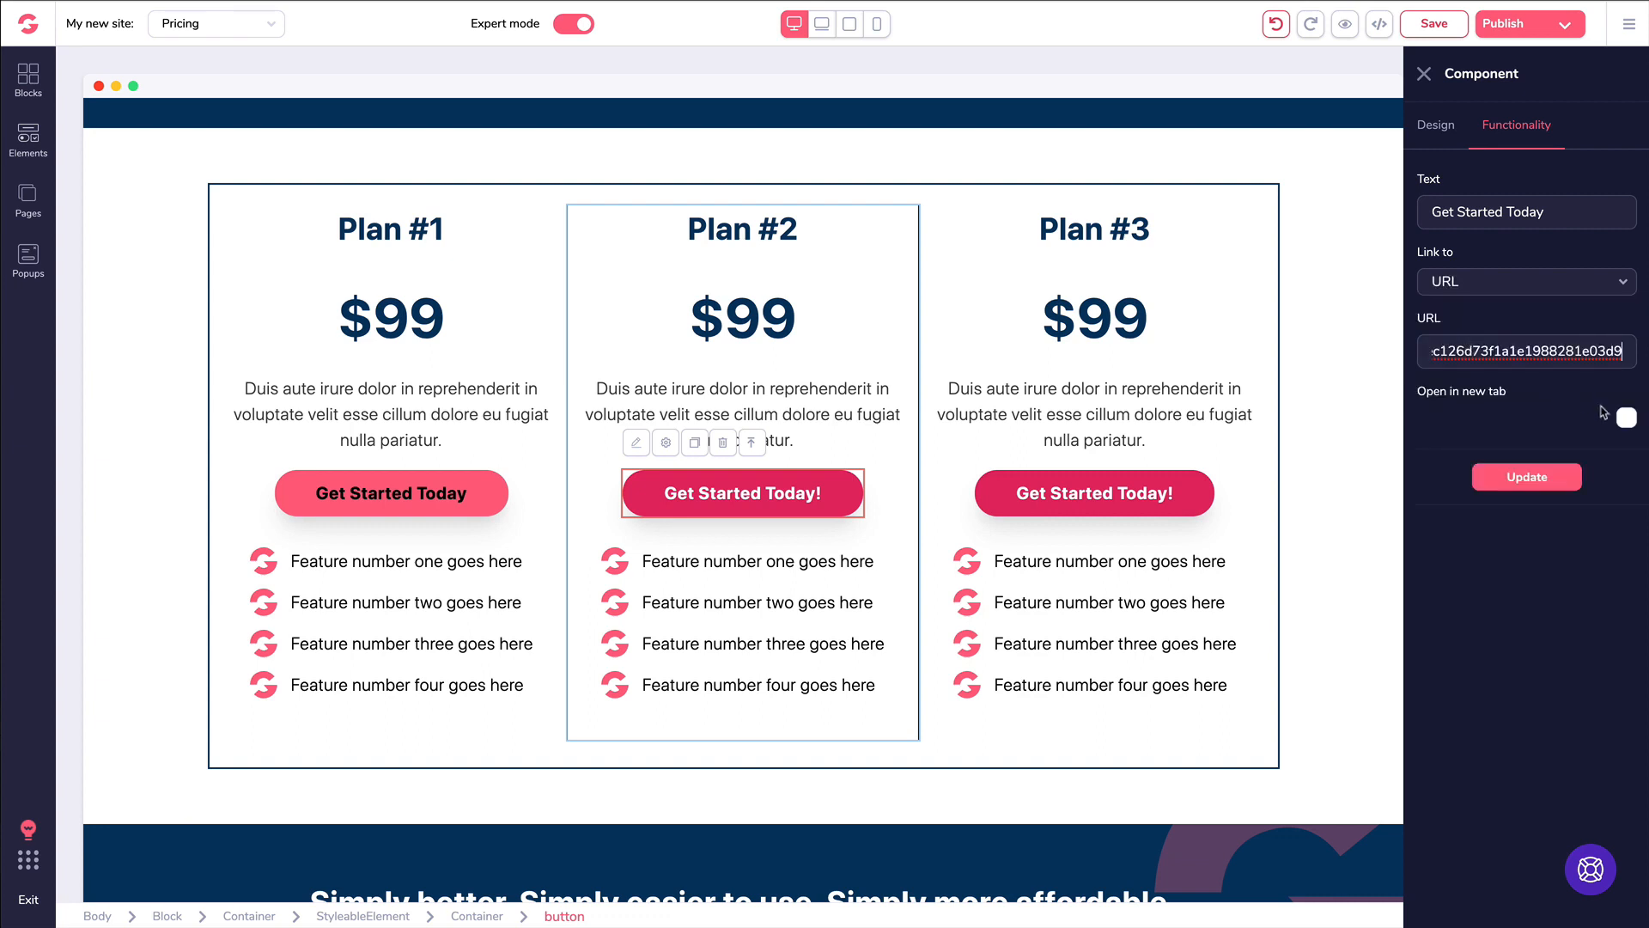
{"action": "left_click", "coordinate": [1626, 417]}
{"action": "left_click", "coordinate": [1527, 477]}
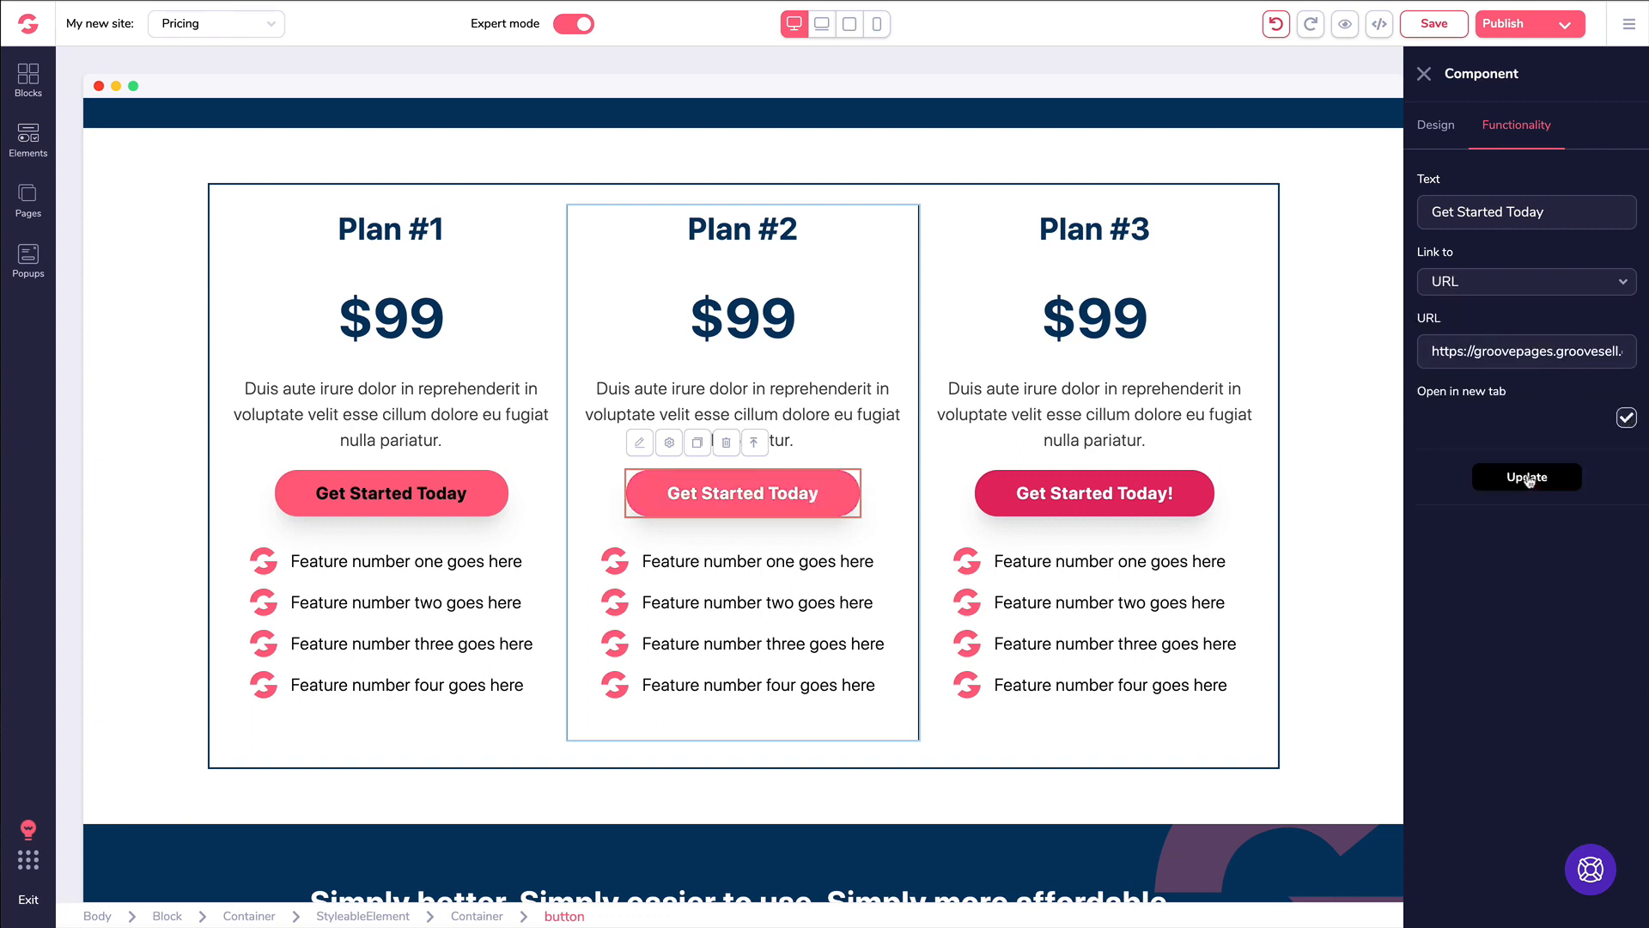
- Save the Pricing page and open its preview at the three pricing plans
{"action": "left_click", "coordinate": [1424, 74]}
{"action": "left_click", "coordinate": [1434, 25]}
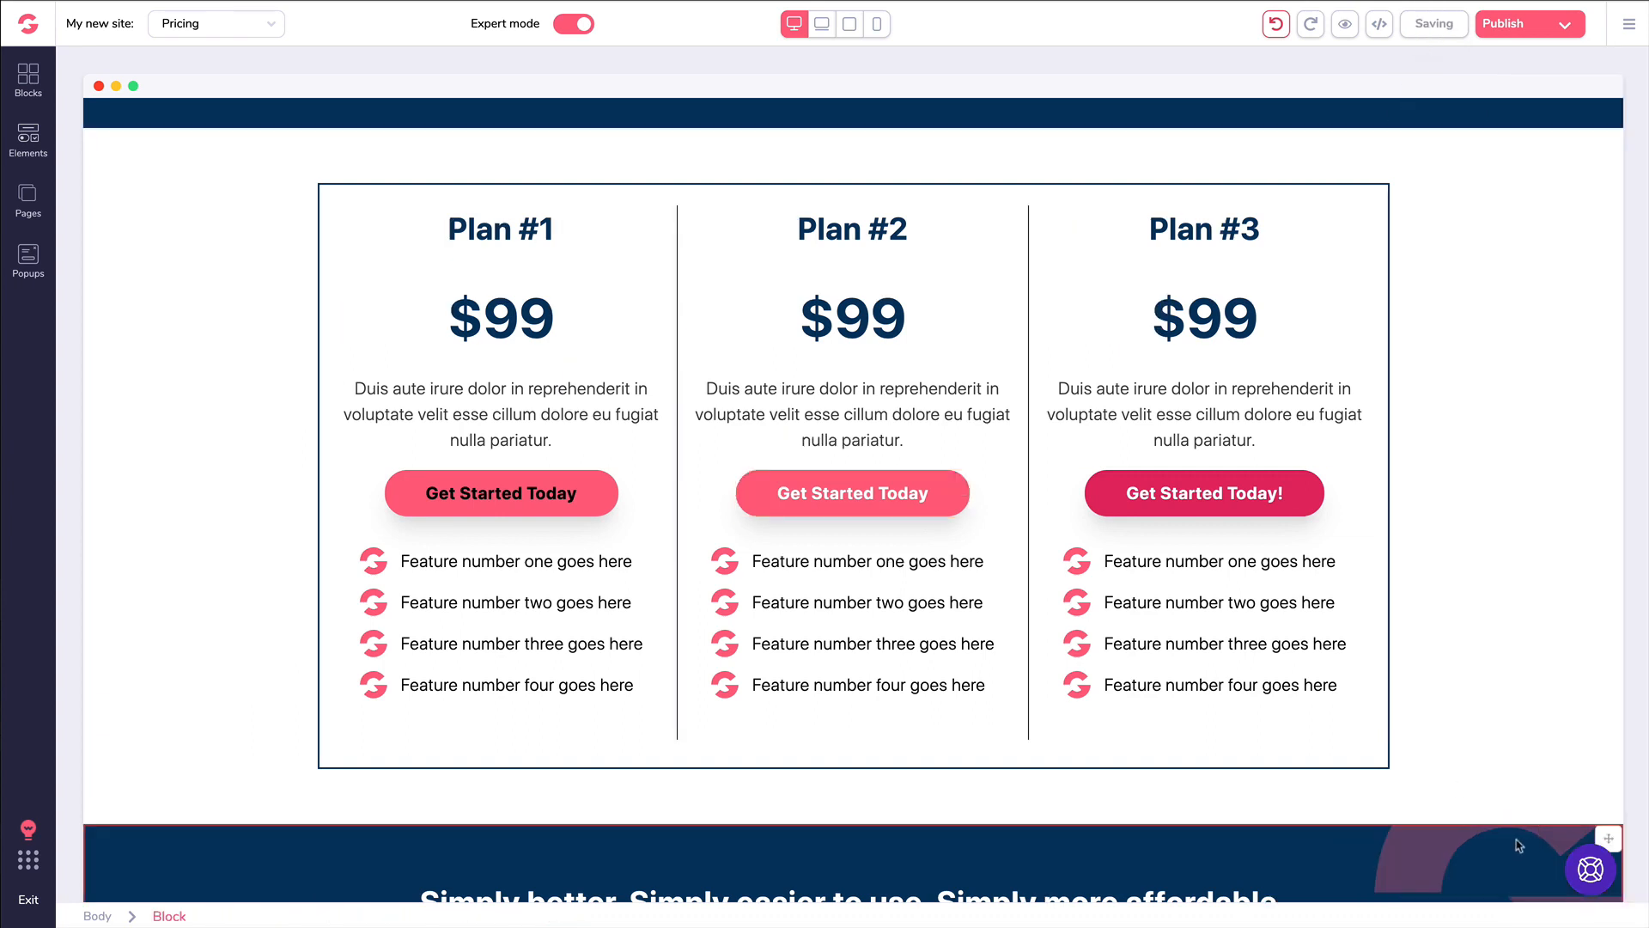
{"action": "left_click", "coordinate": [1340, 25]}
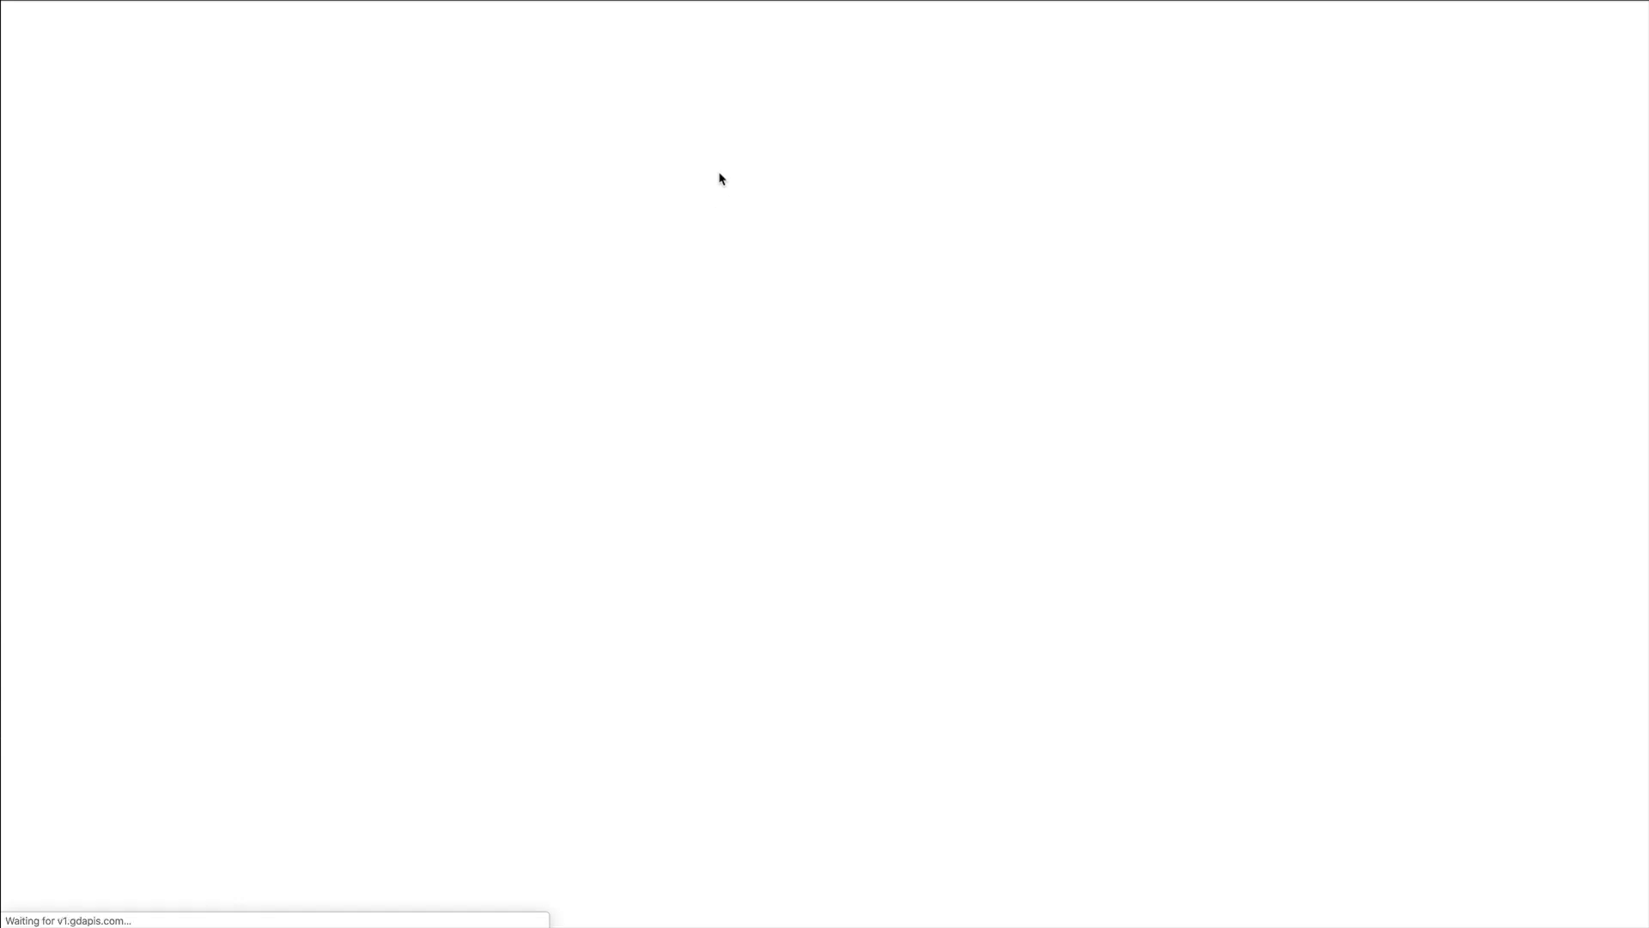
{"action": "scroll", "coordinate": [722, 189], "scroll_direction": "down", "scroll_amount": 20}
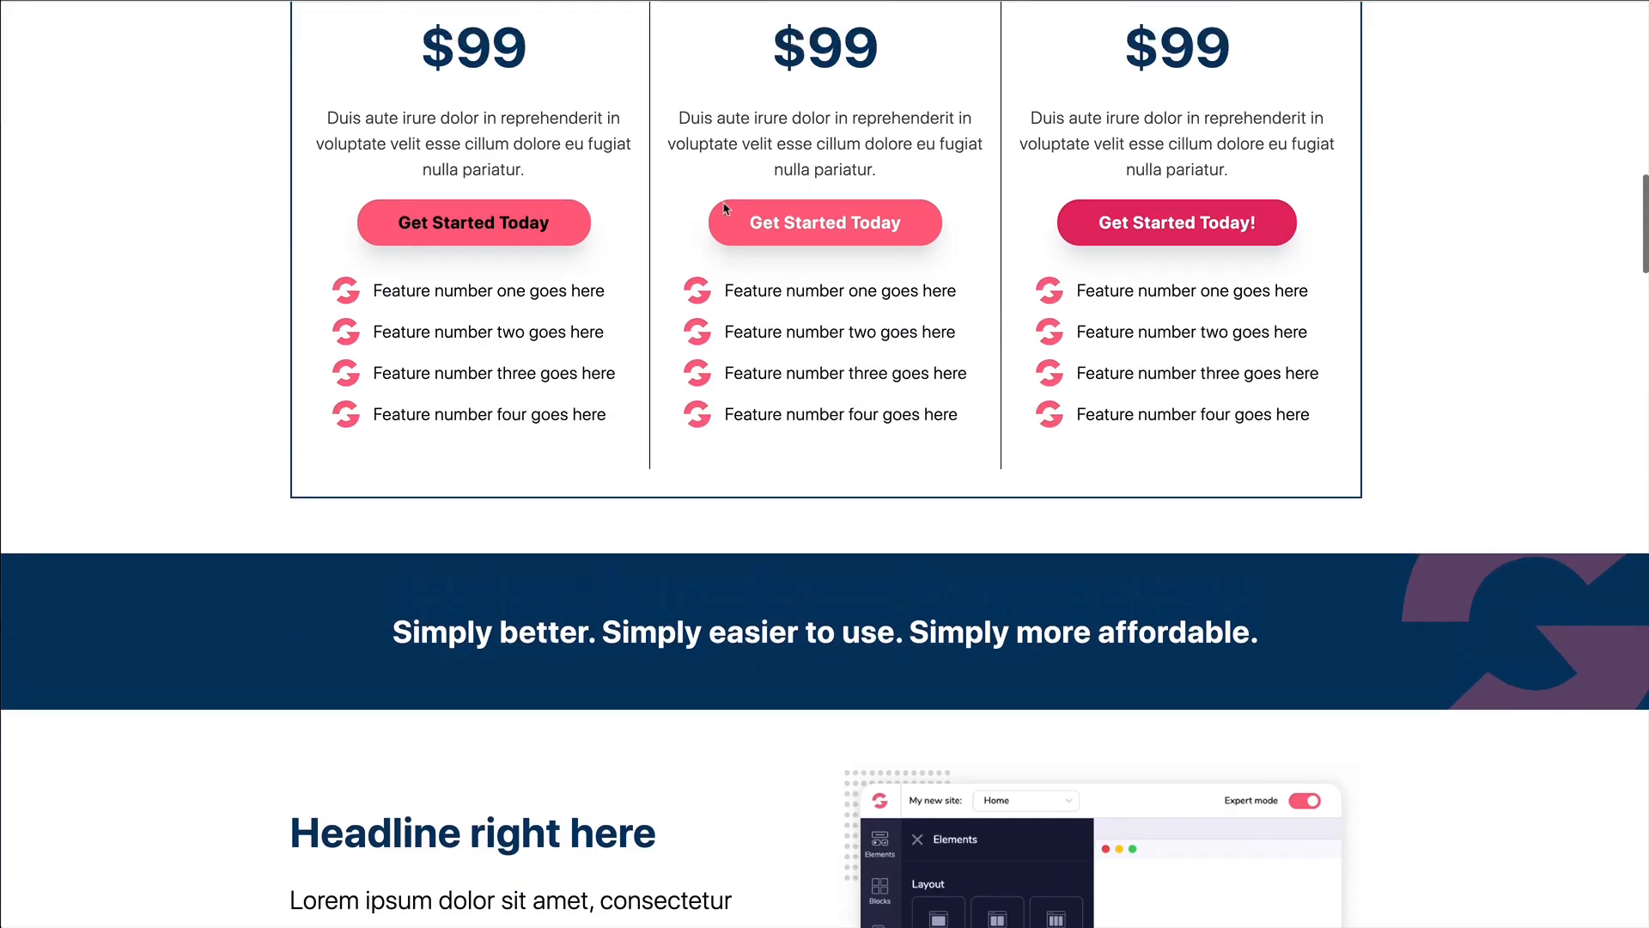
{"action": "scroll", "coordinate": [723, 208], "scroll_direction": "up", "scroll_amount": 3}
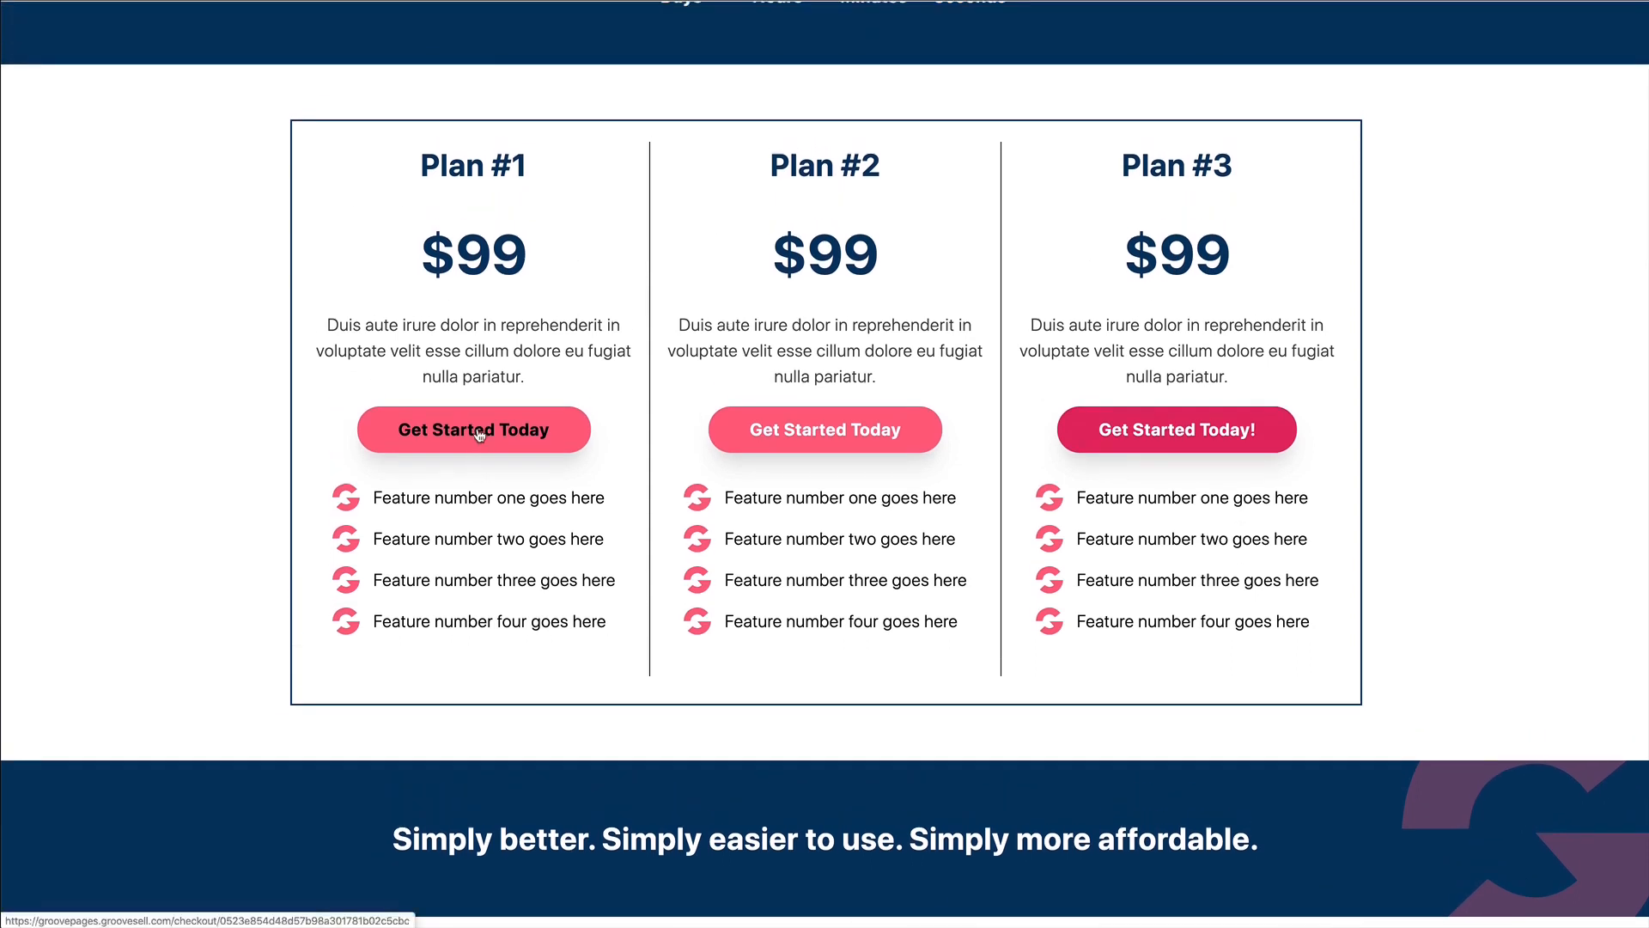
- Test the Plan #1 and Plan #2 buttons in the preview and switch between the LBA pricing options on the checkout page
{"action": "left_click", "coordinate": [478, 432]}
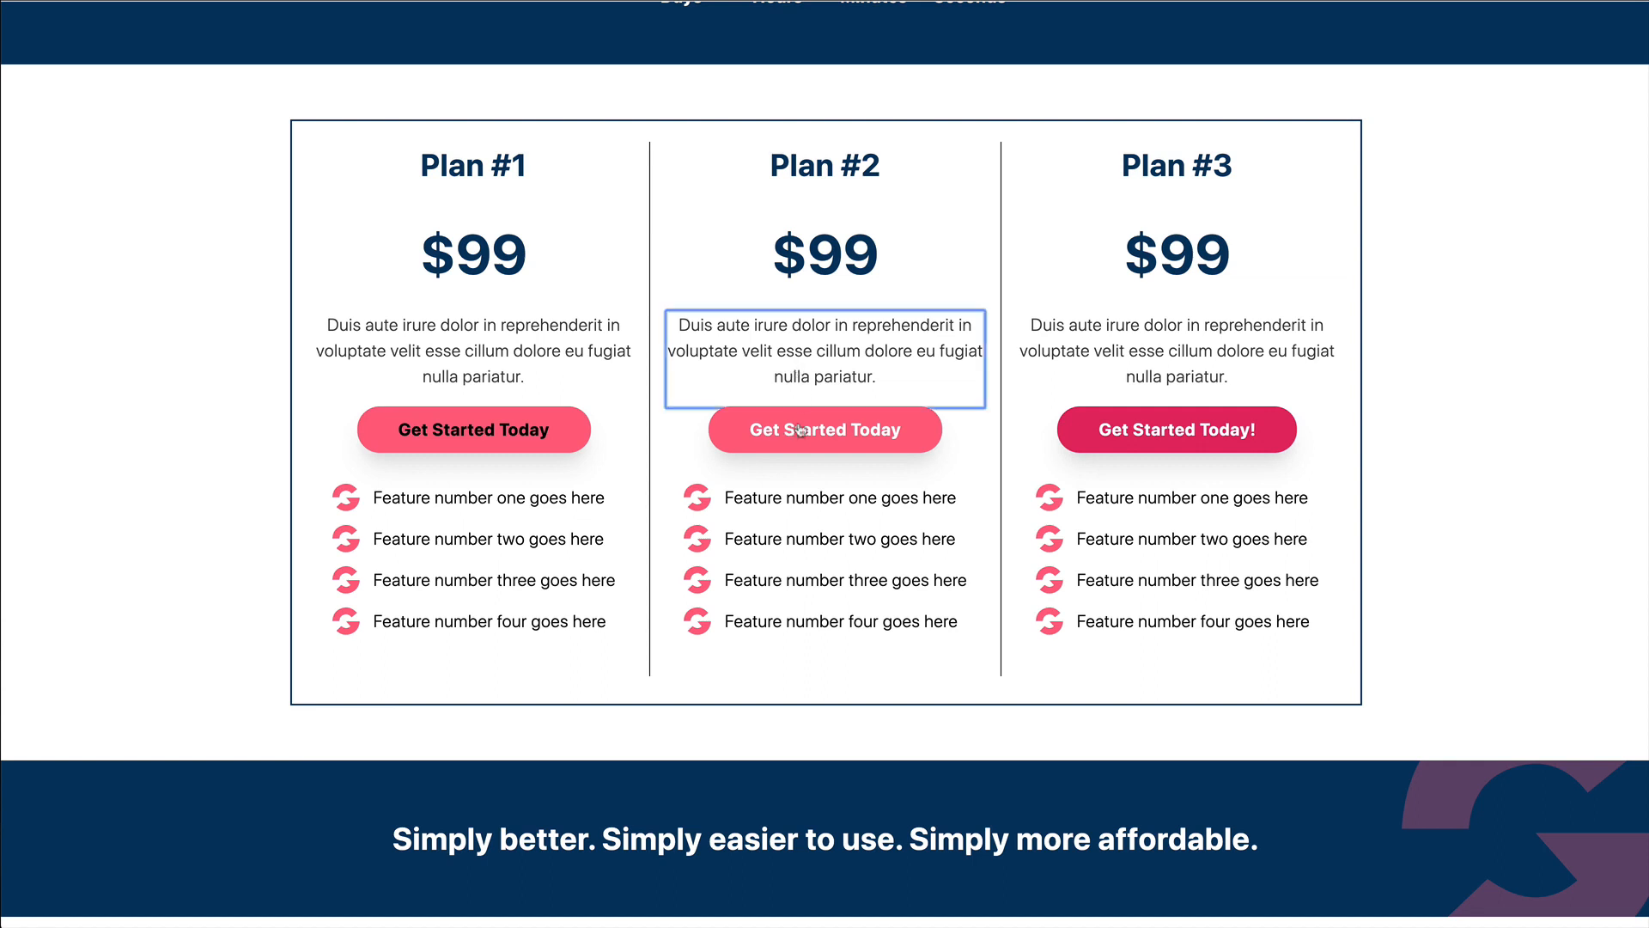
{"action": "left_click", "coordinate": [804, 425]}
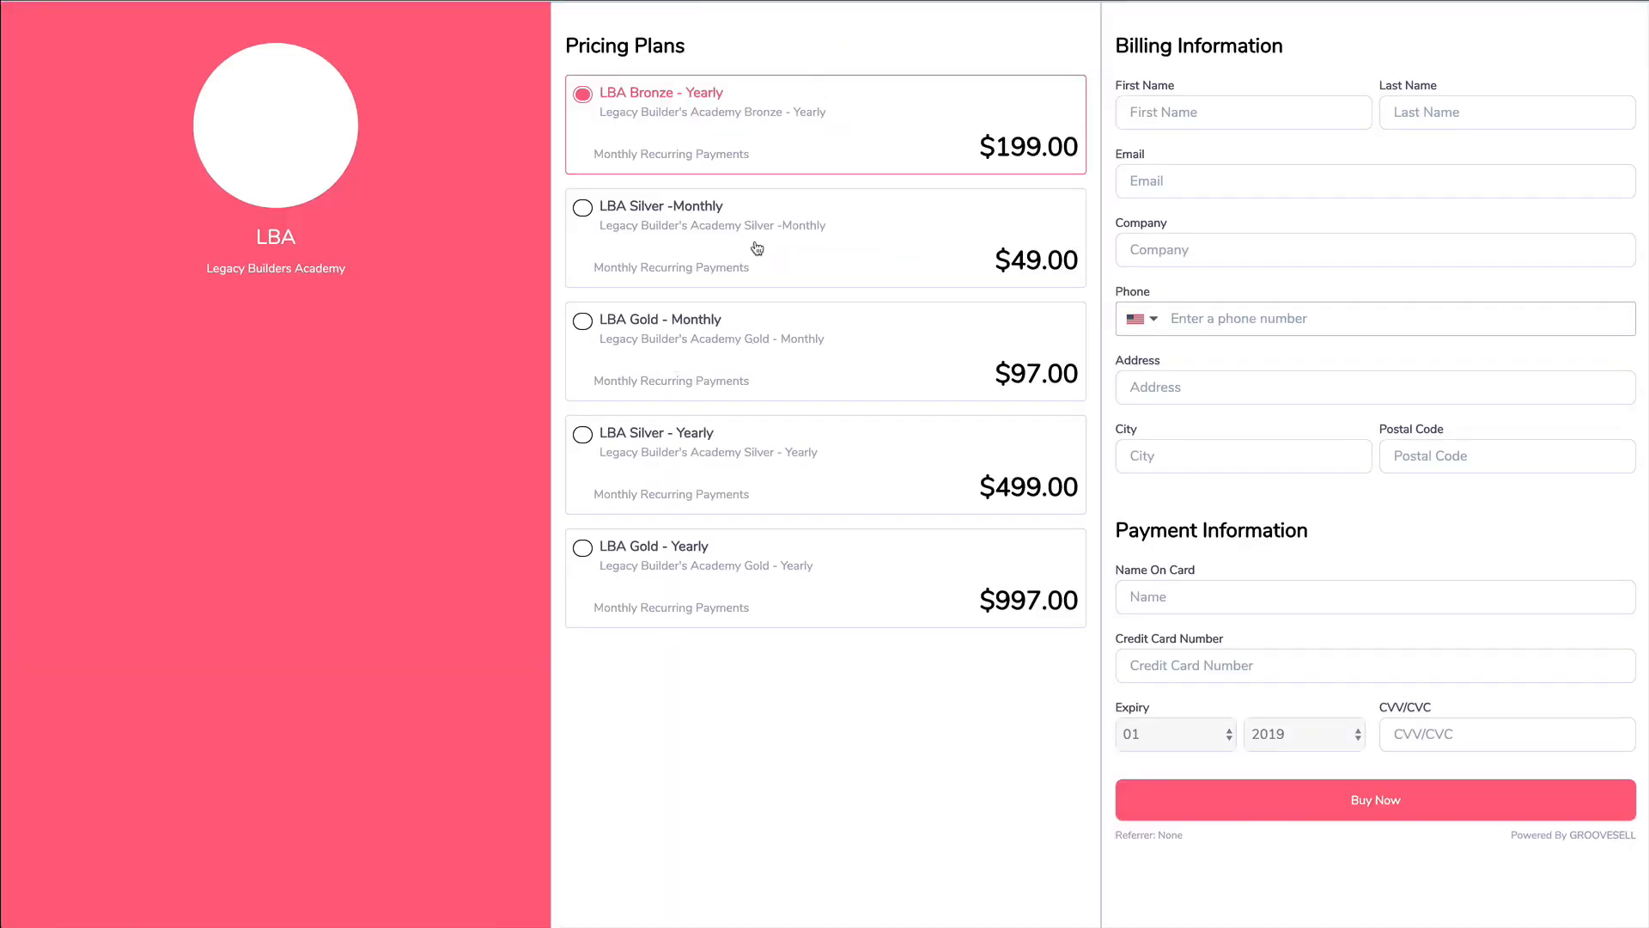
{"action": "left_click", "coordinate": [757, 249]}
{"action": "left_click", "coordinate": [763, 361]}
{"action": "left_click", "coordinate": [773, 451]}
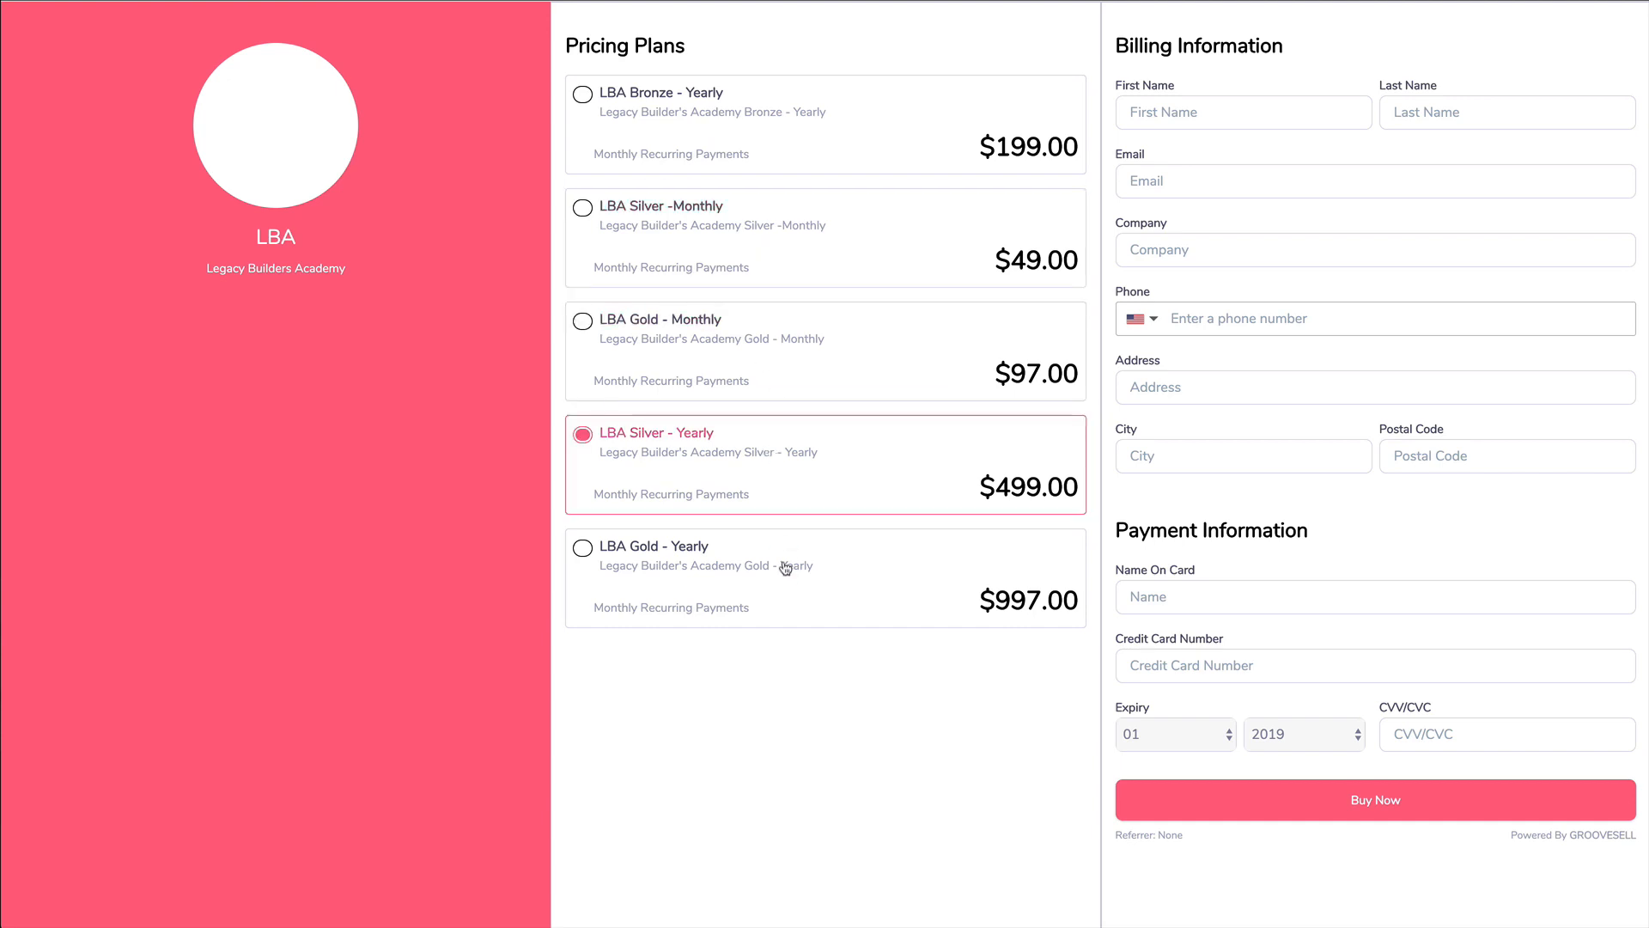
{"action": "left_click", "coordinate": [784, 570]}
{"action": "left_click", "coordinate": [728, 150]}
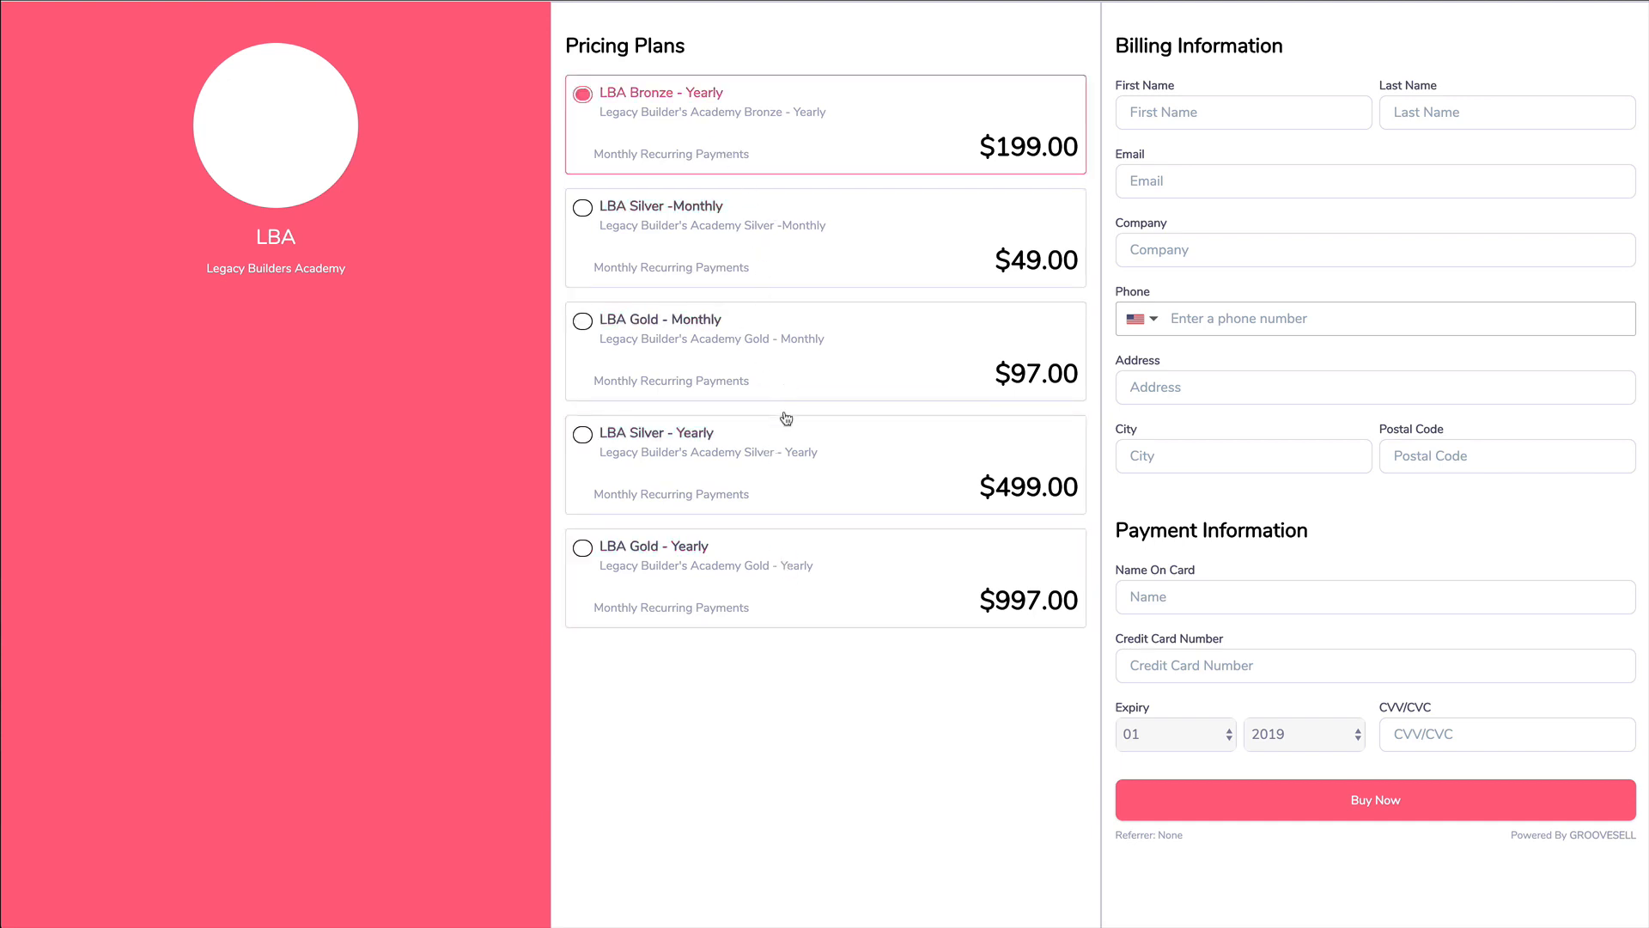
{"action": "left_click", "coordinate": [730, 383]}
{"action": "left_click", "coordinate": [750, 462]}
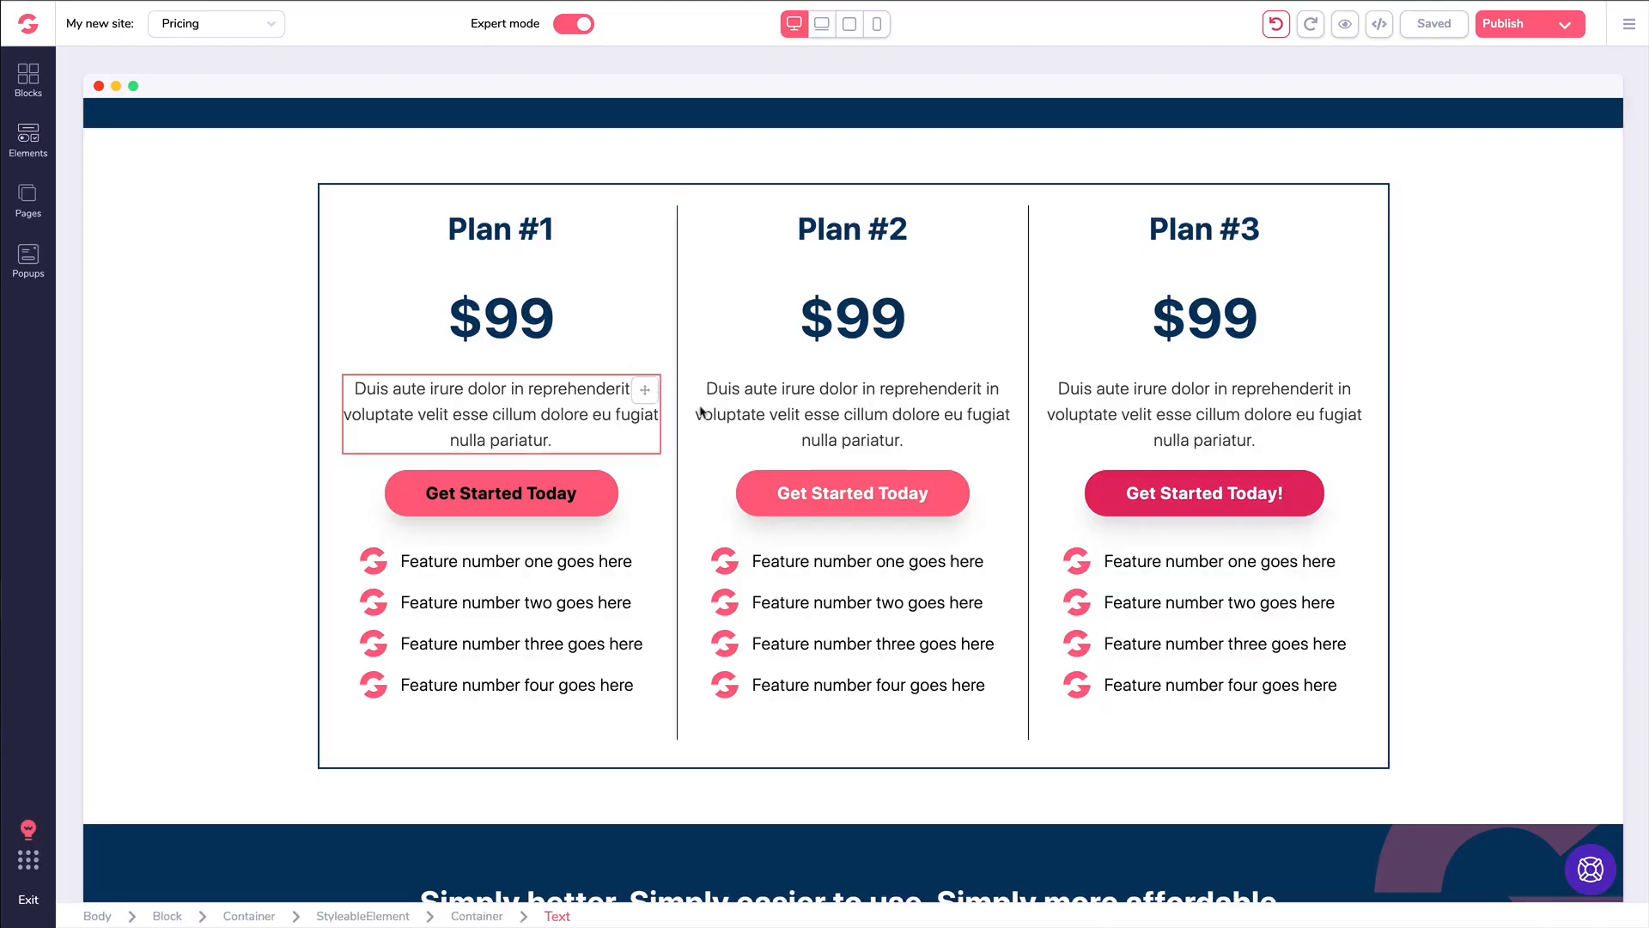
- Open the link settings for the first few words of Plan #2's description text, and dismiss them
{"action": "left_click", "coordinate": [751, 386]}
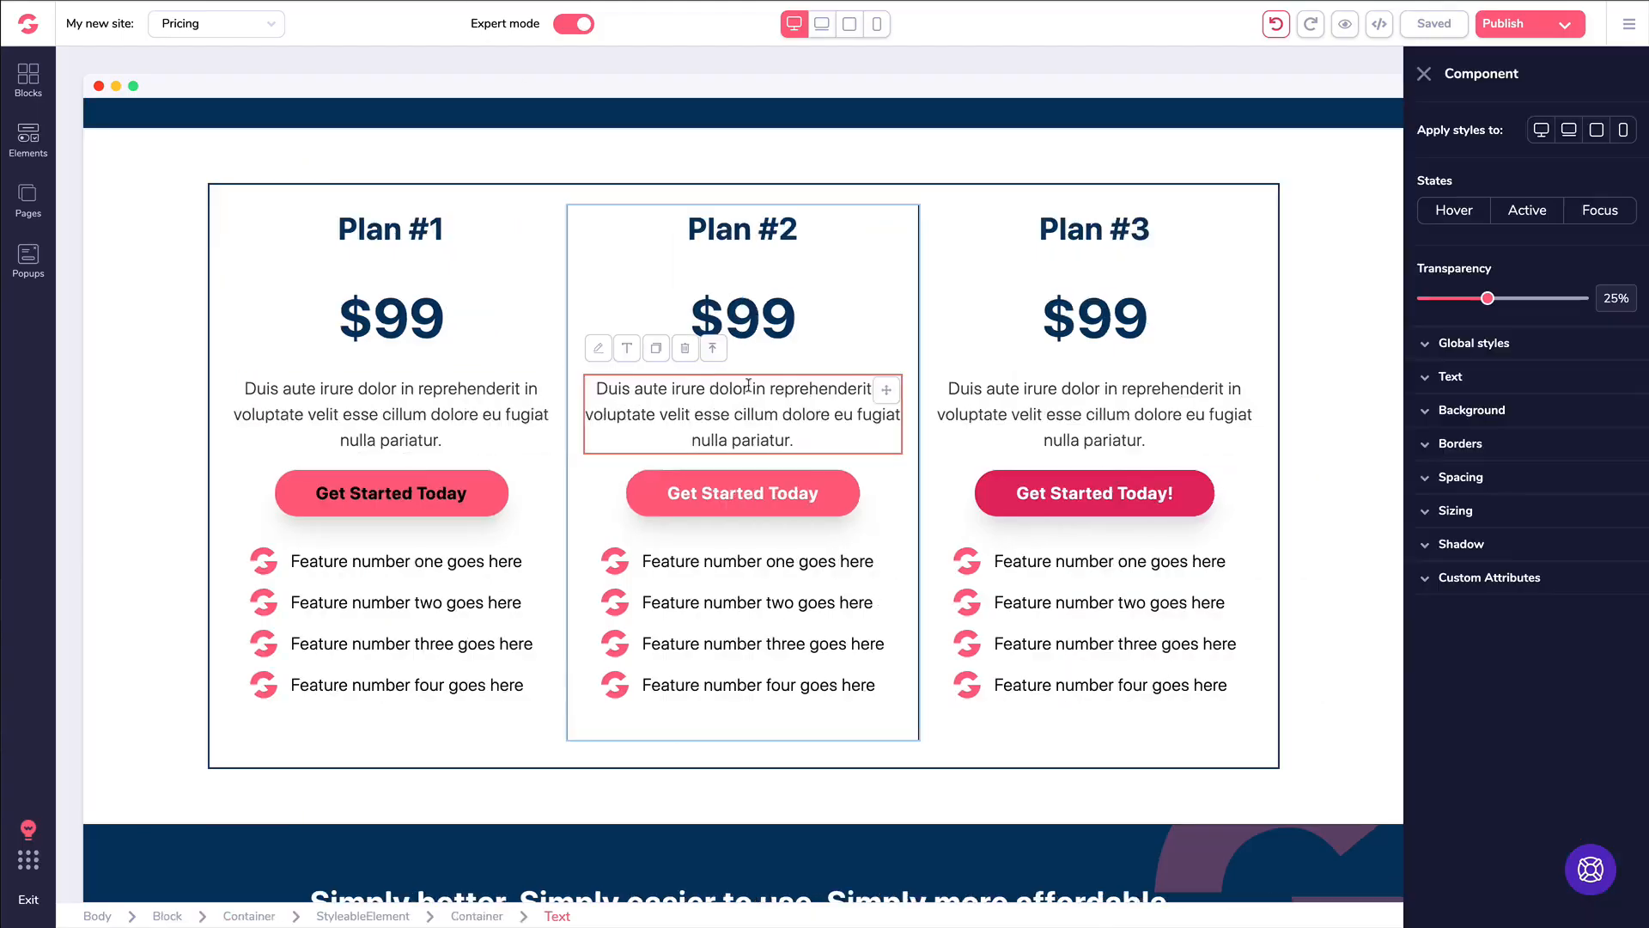
{"action": "left_click", "coordinate": [630, 352]}
{"action": "left_click_drag", "start_coordinate": [869, 492], "coordinate": [780, 488]}
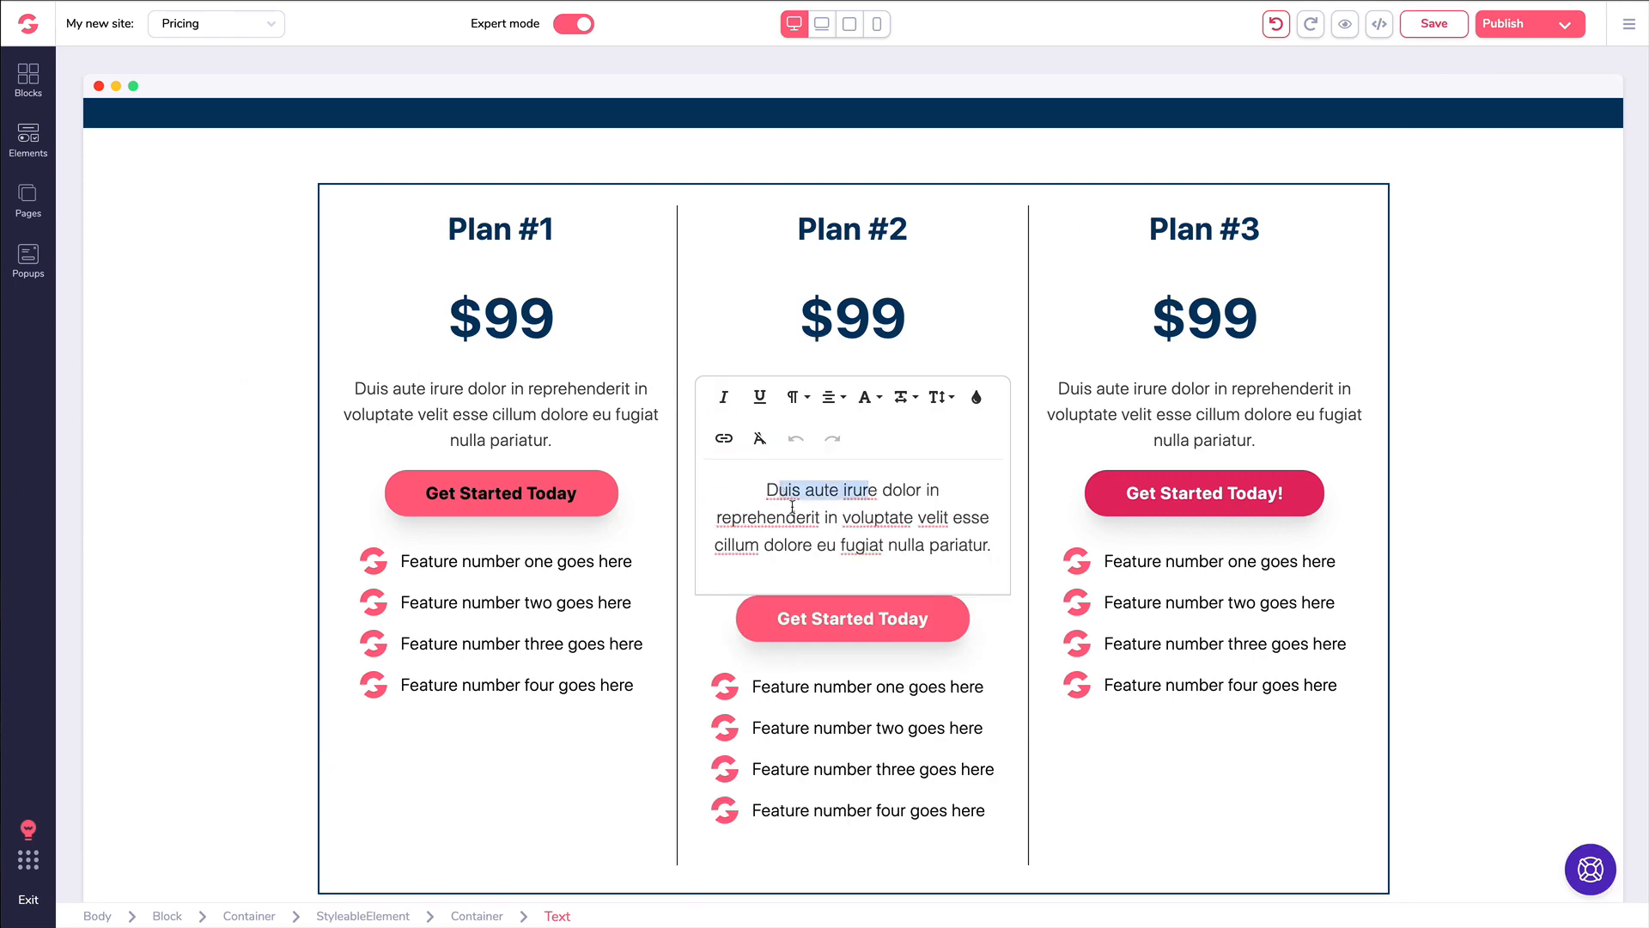
{"action": "left_click", "coordinate": [726, 441]}
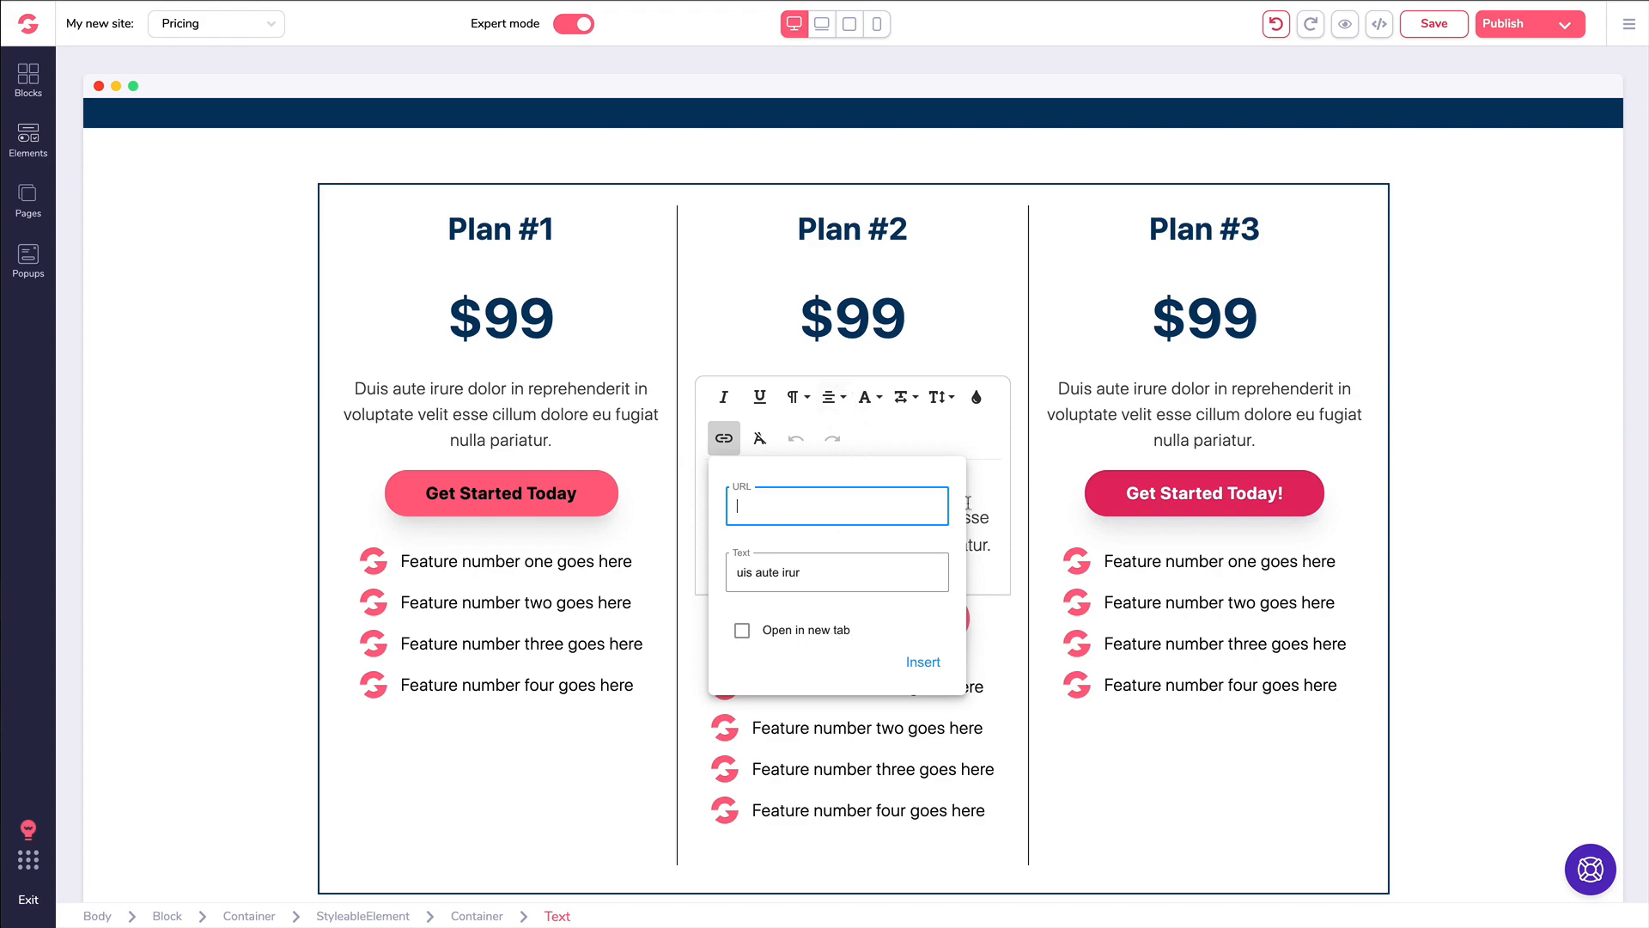
{"action": "left_click", "coordinate": [978, 682]}
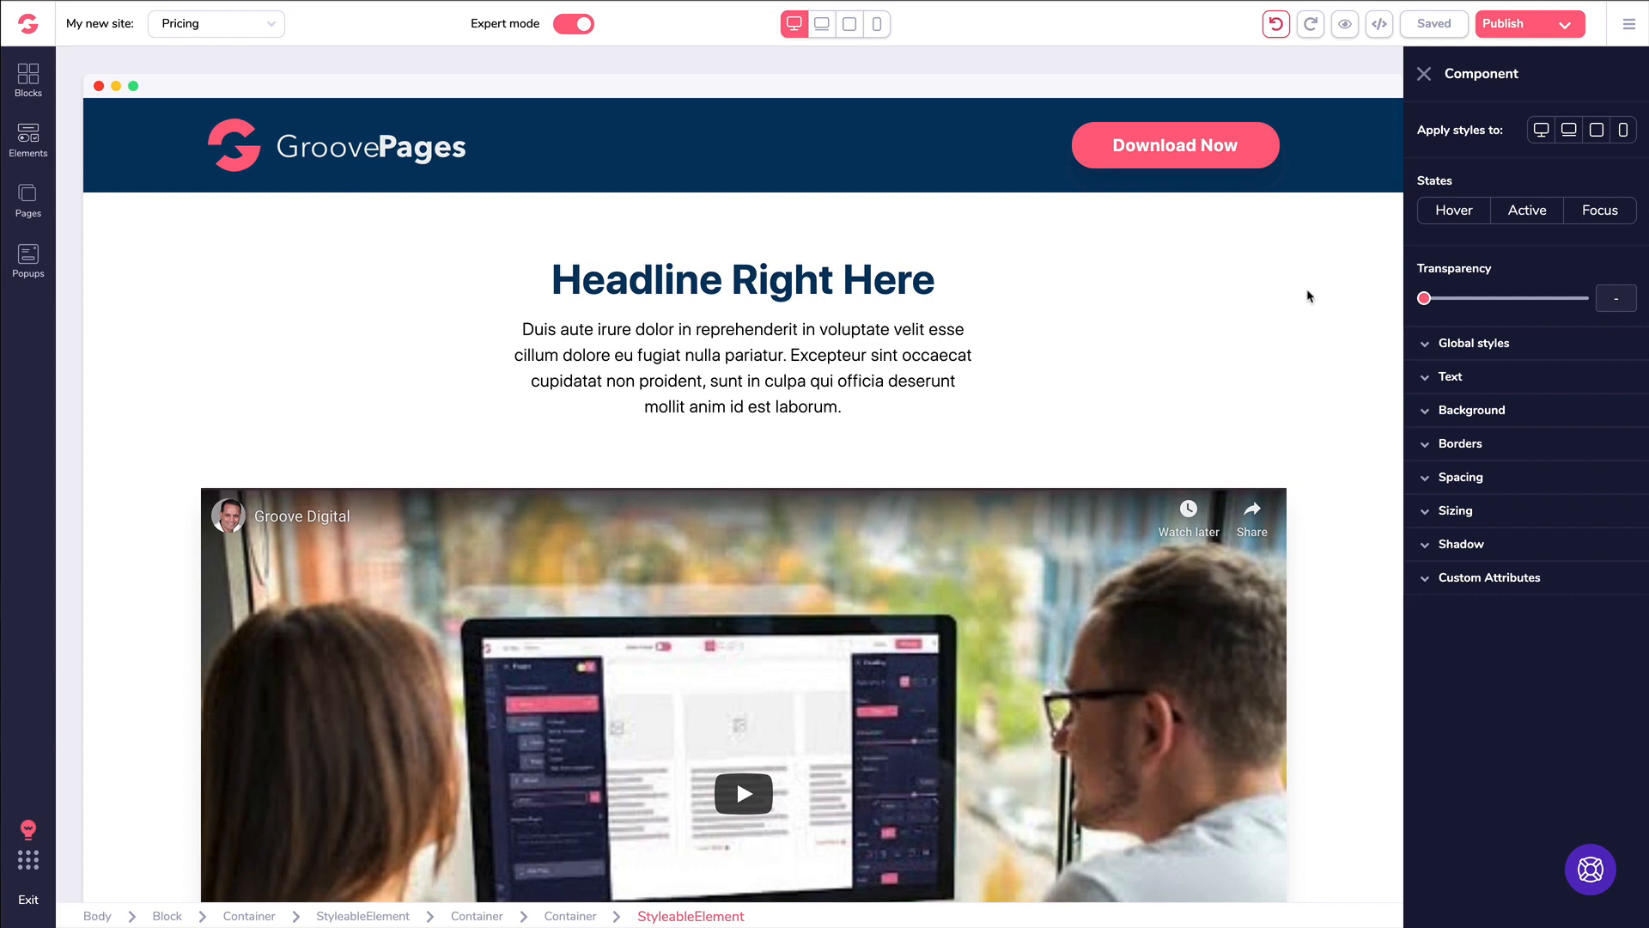
{"action": "left_click", "coordinate": [867, 332]}
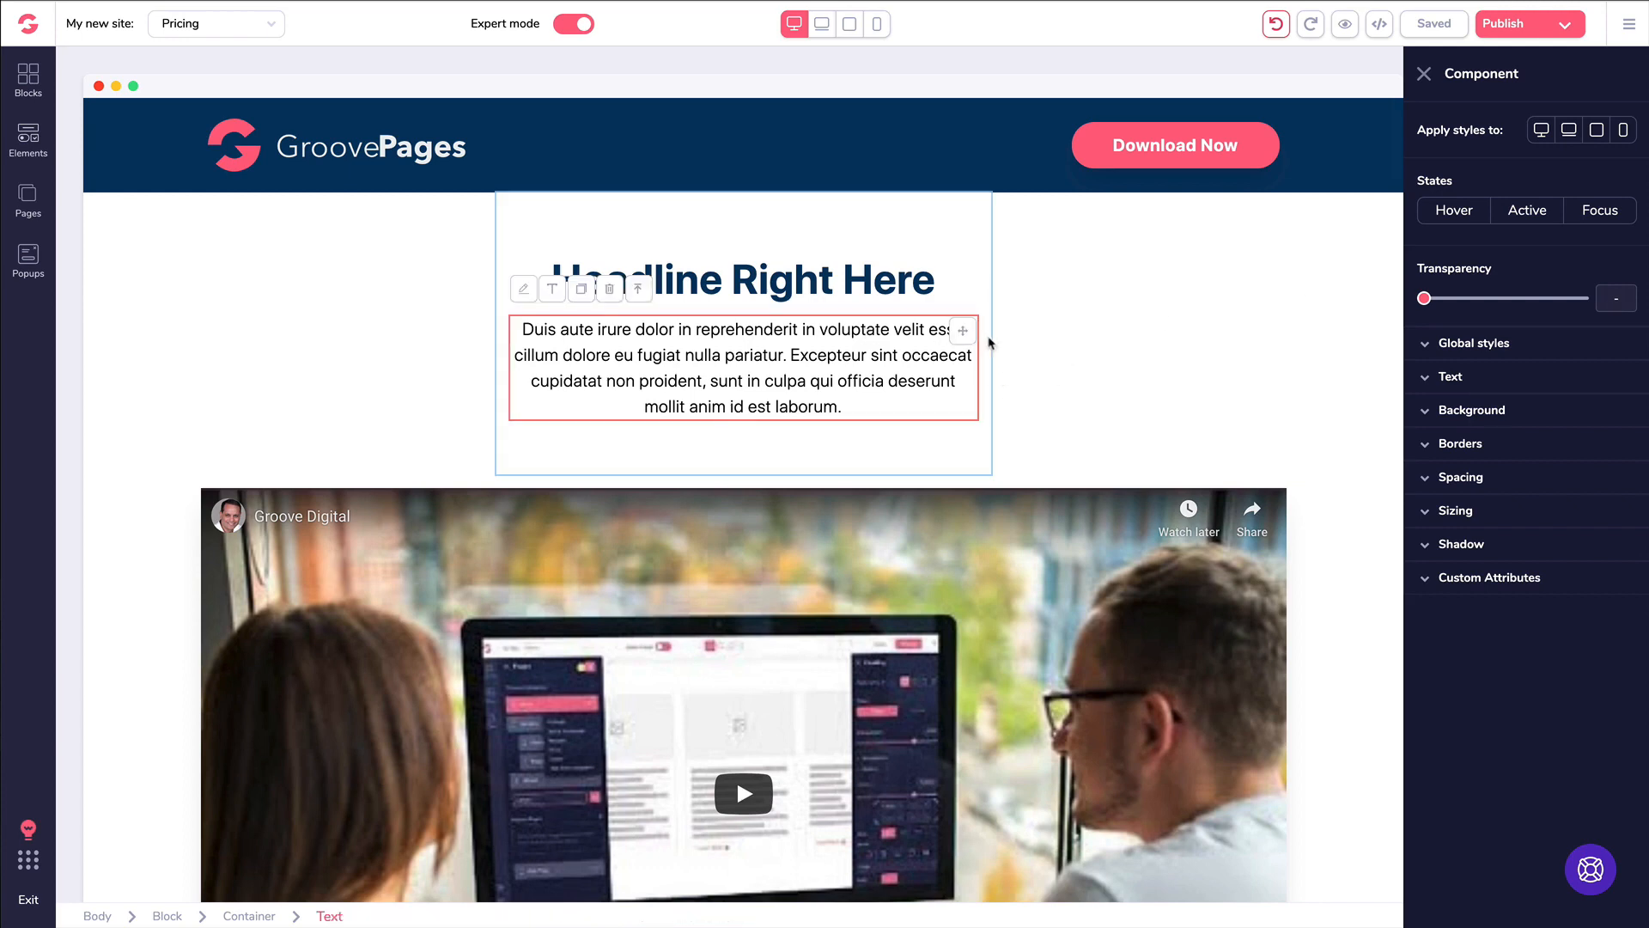
{"action": "scroll", "coordinate": [819, 338], "scroll_direction": "down", "scroll_amount": 3}
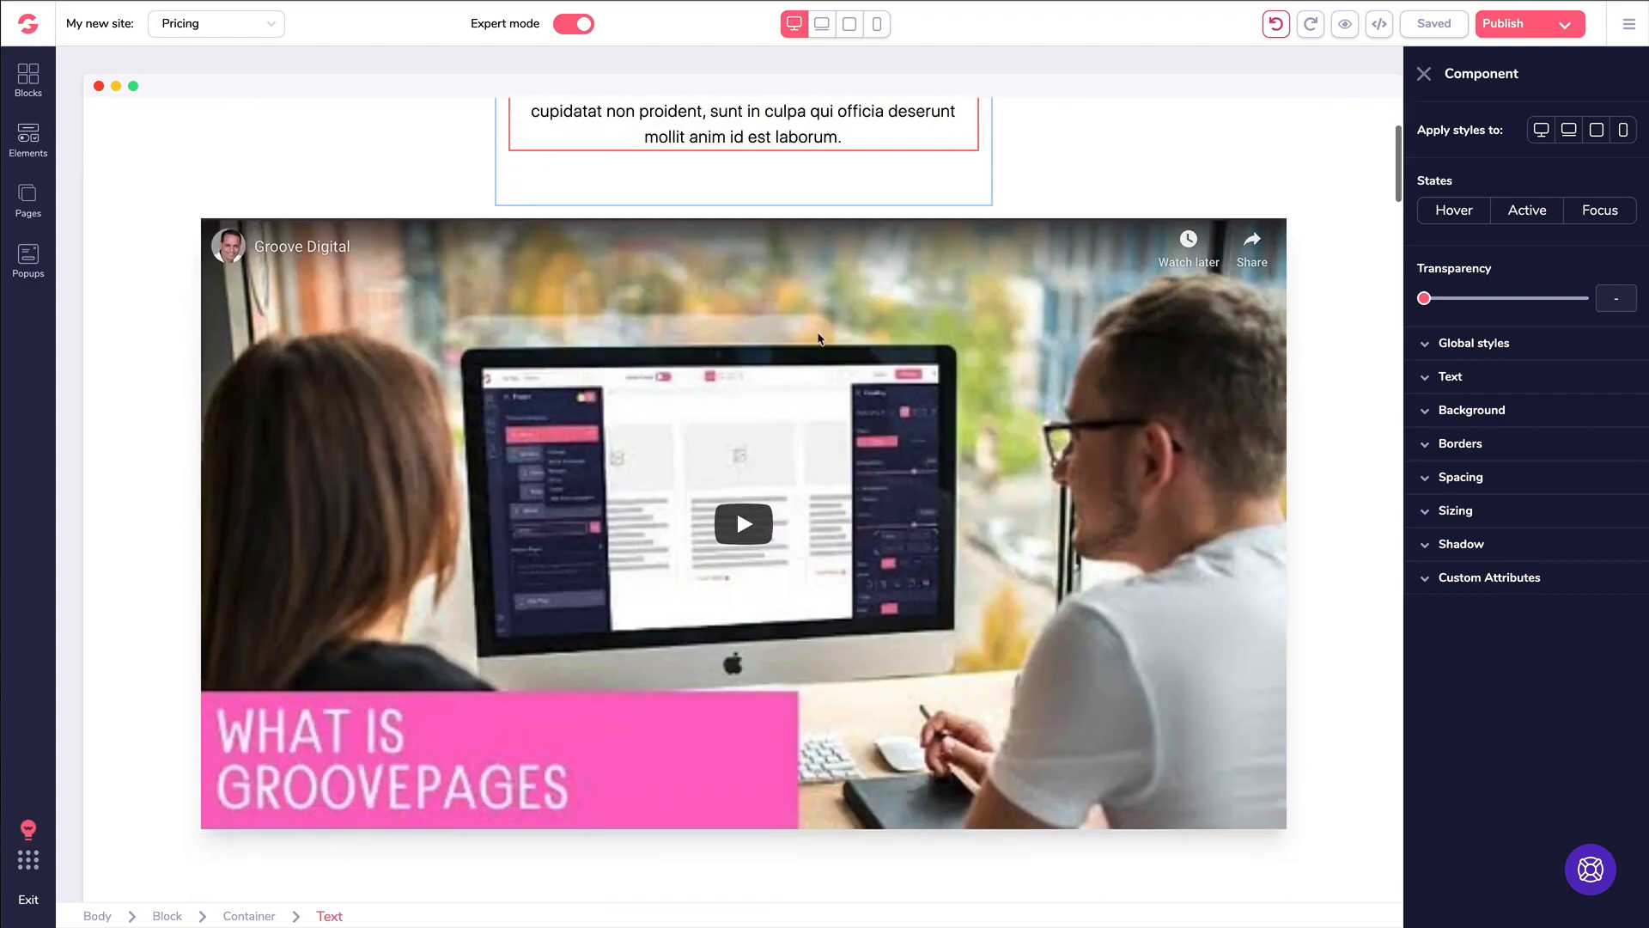
{"action": "scroll", "coordinate": [819, 338], "scroll_direction": "down", "scroll_amount": 12}
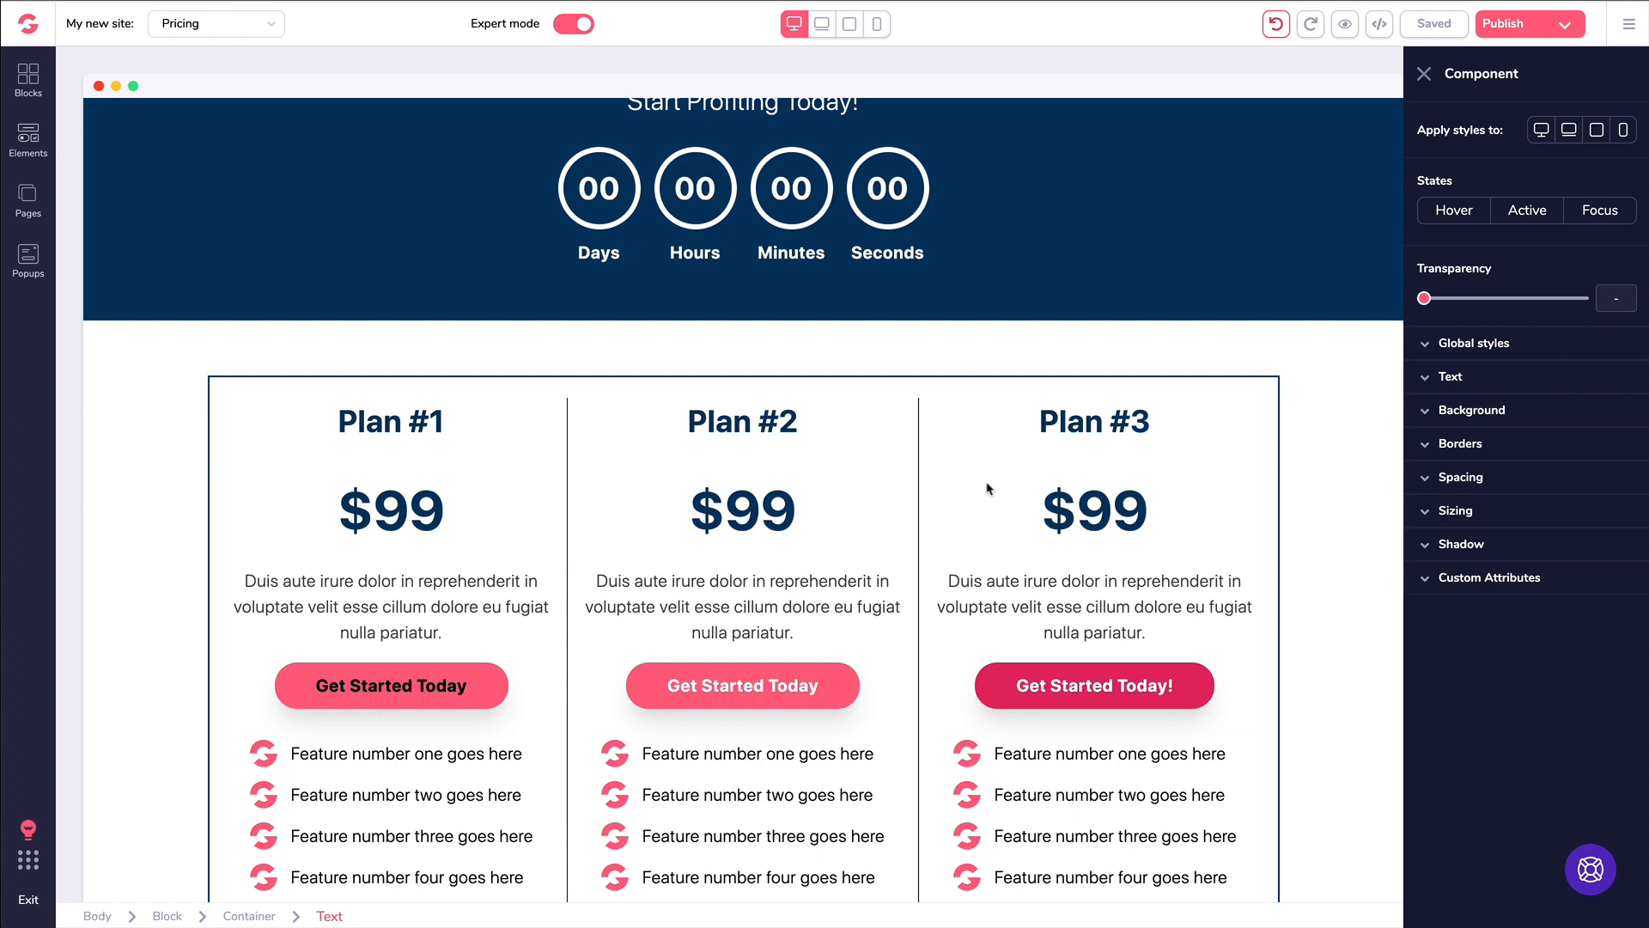
{"action": "left_click", "coordinate": [1094, 686]}
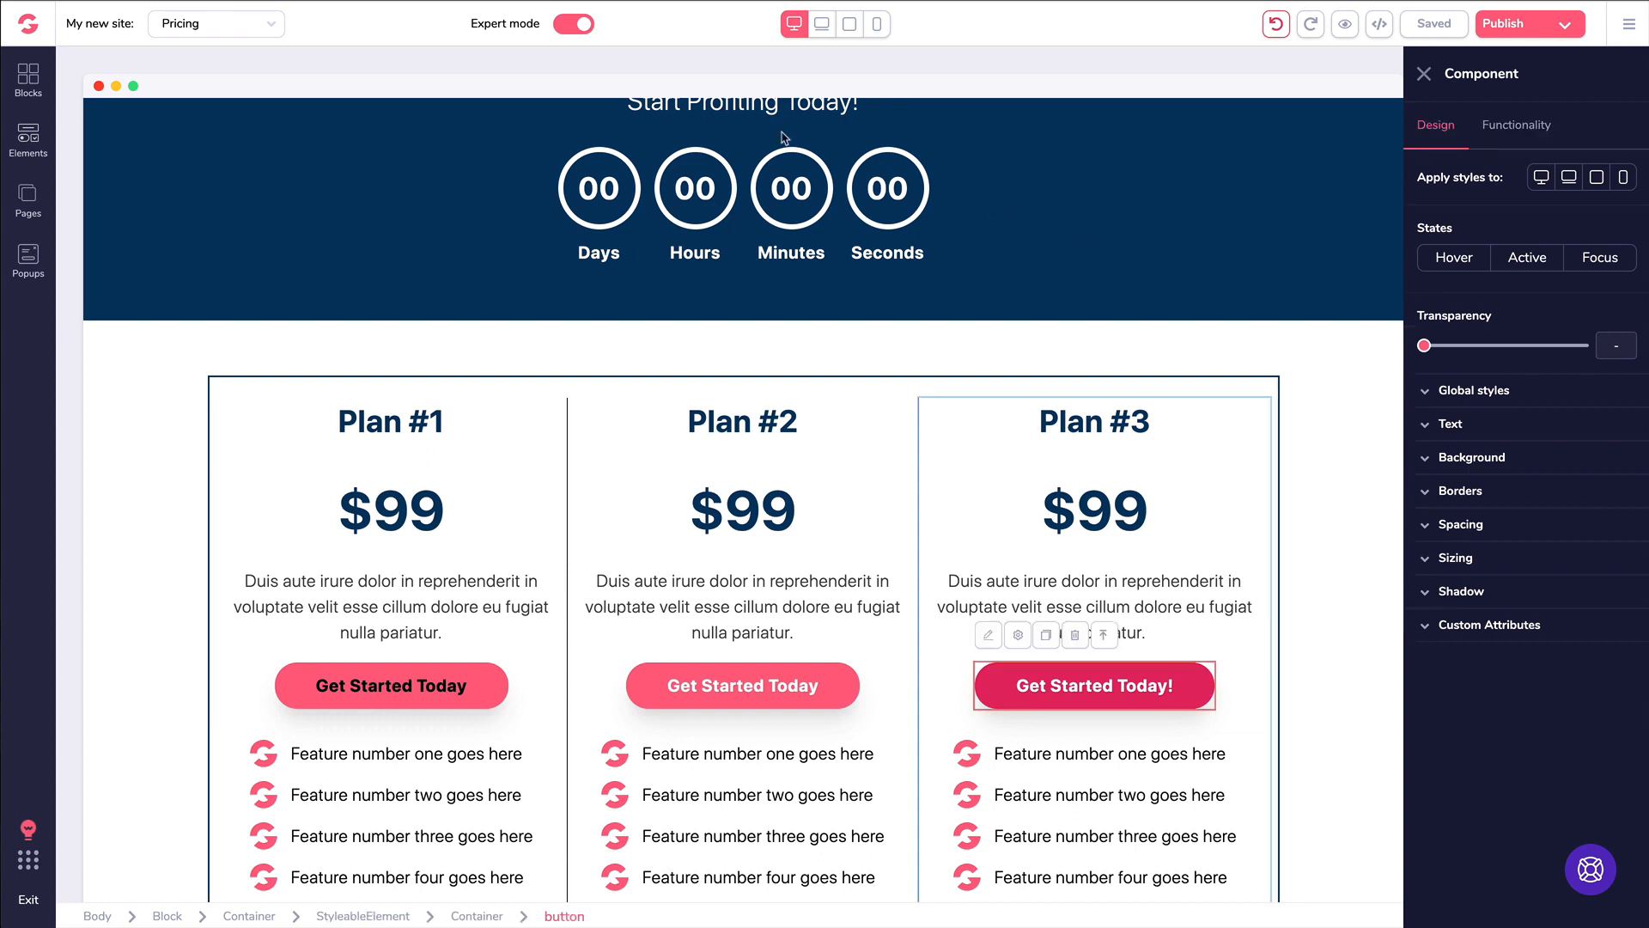
- Browse the full list of premium blocks in the block library and close the library
{"action": "left_click", "coordinate": [28, 80]}
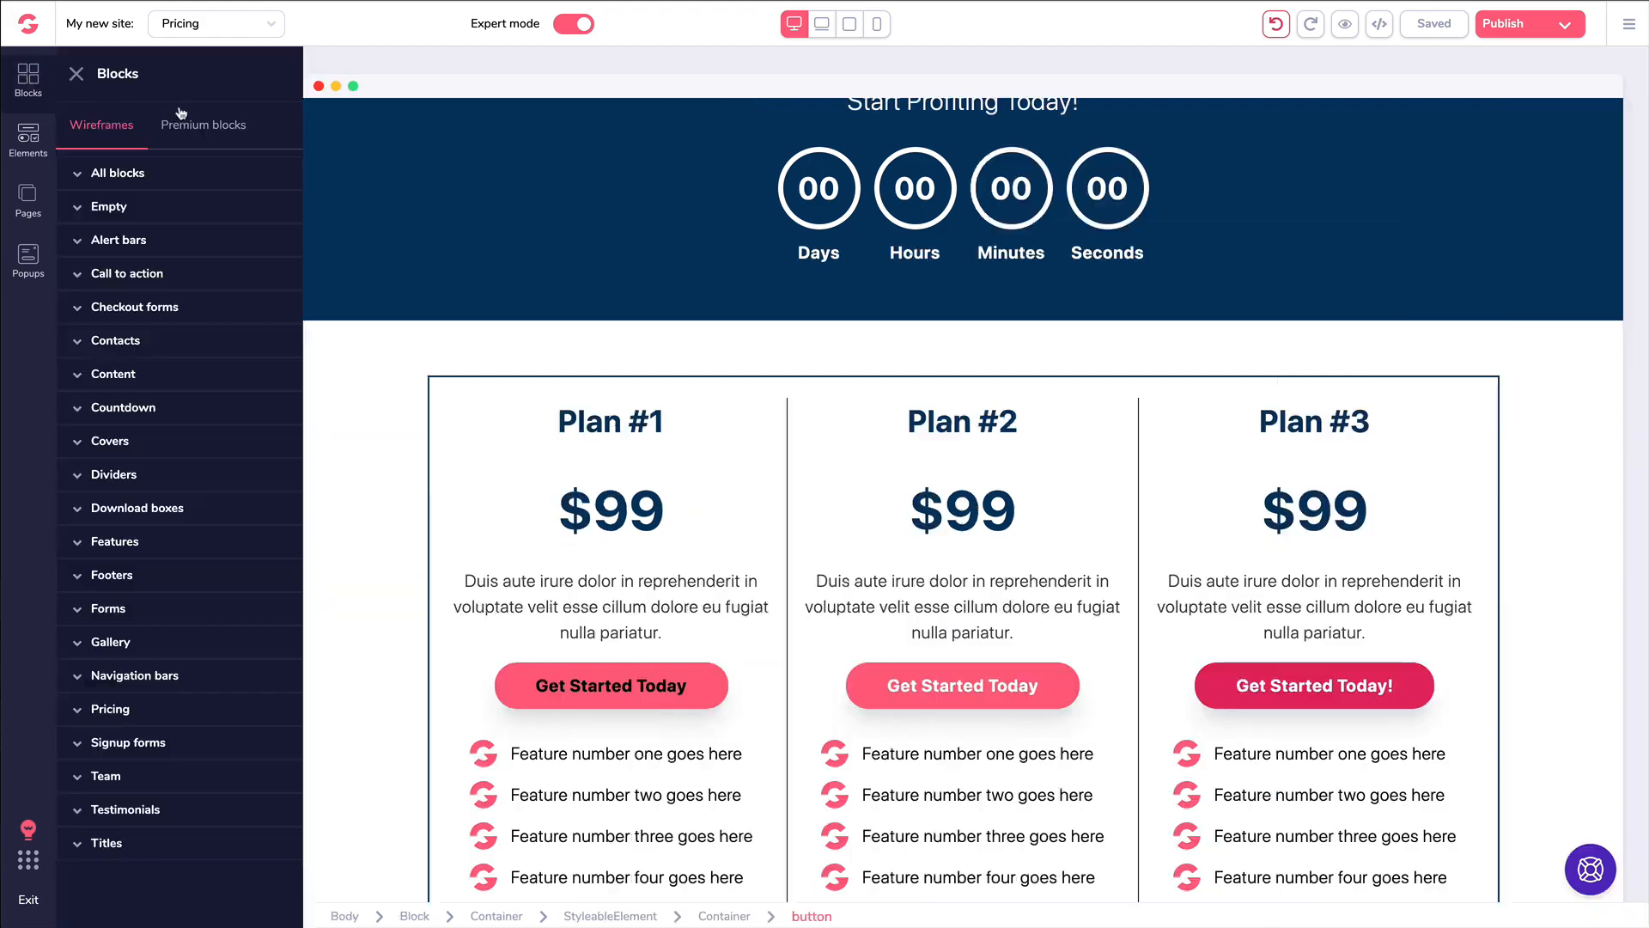
{"action": "left_click", "coordinate": [199, 127]}
{"action": "left_click", "coordinate": [144, 175]}
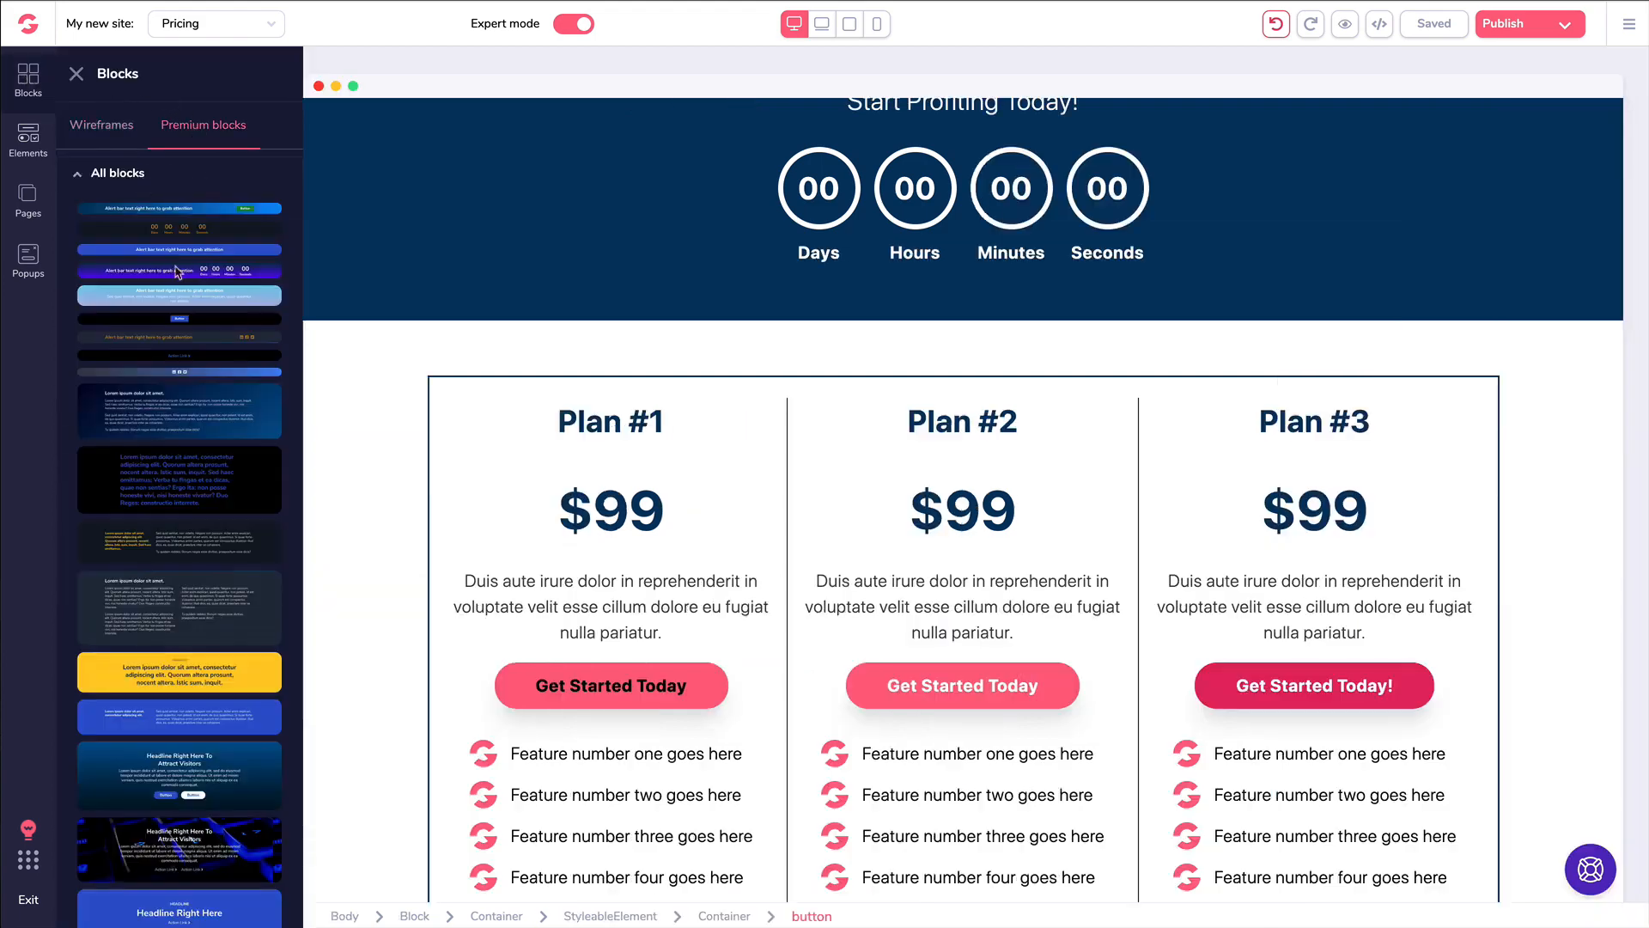
{"action": "scroll", "coordinate": [210, 305], "scroll_direction": "down", "scroll_amount": 10}
{"action": "scroll", "coordinate": [209, 302], "scroll_direction": "up", "scroll_amount": 10}
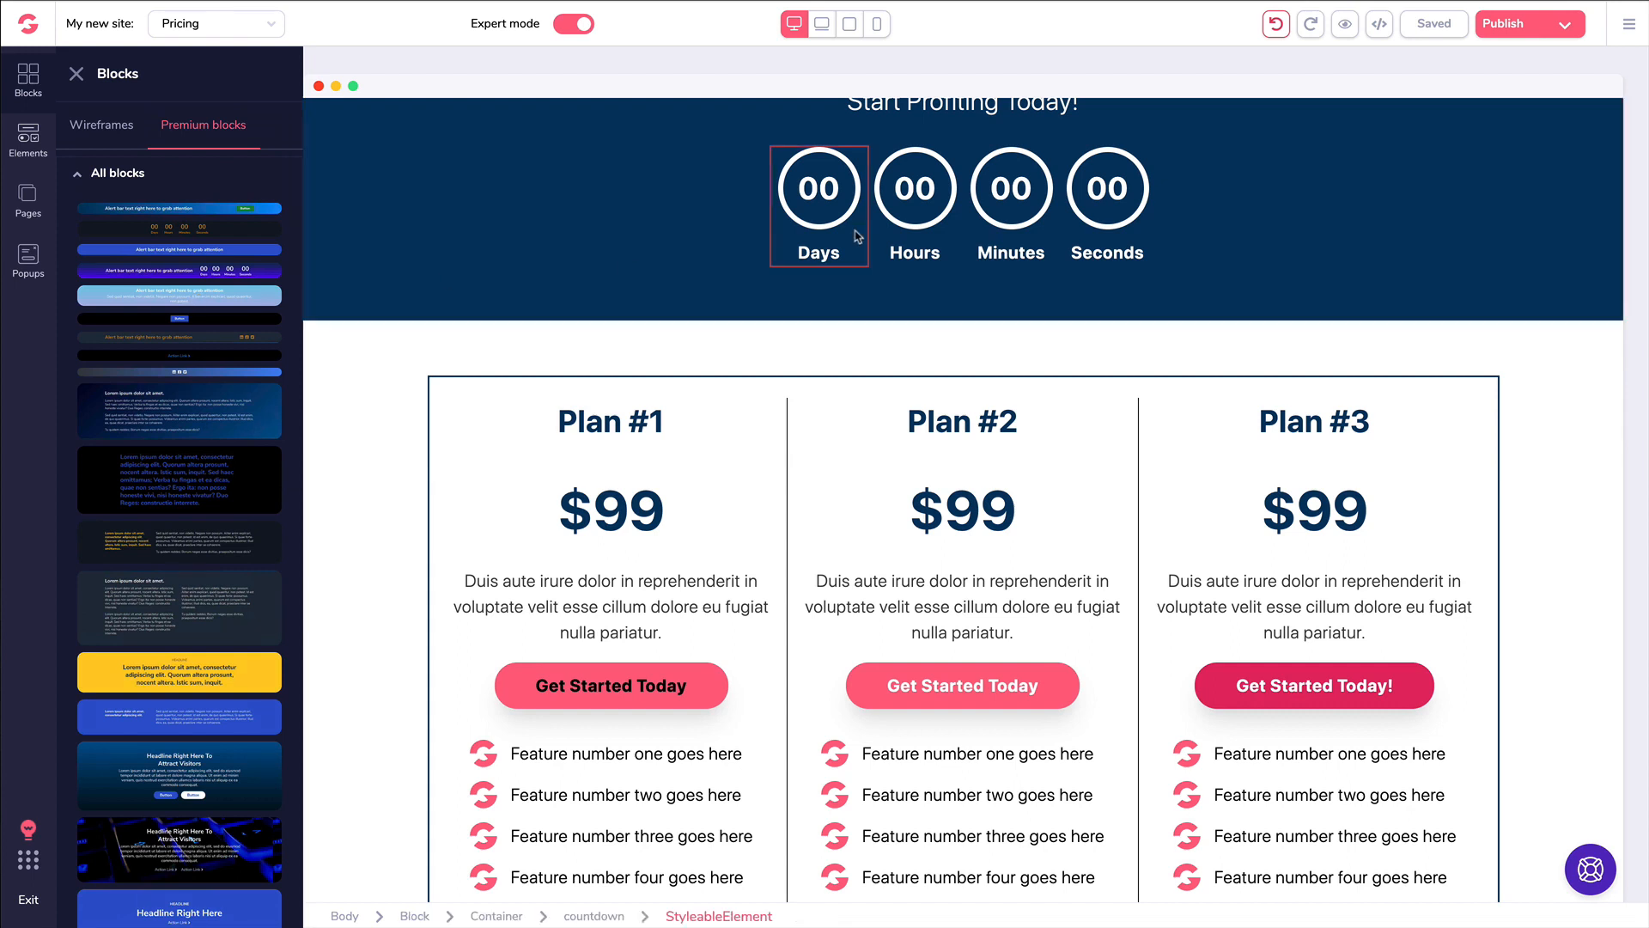
{"action": "left_click", "coordinate": [835, 247]}
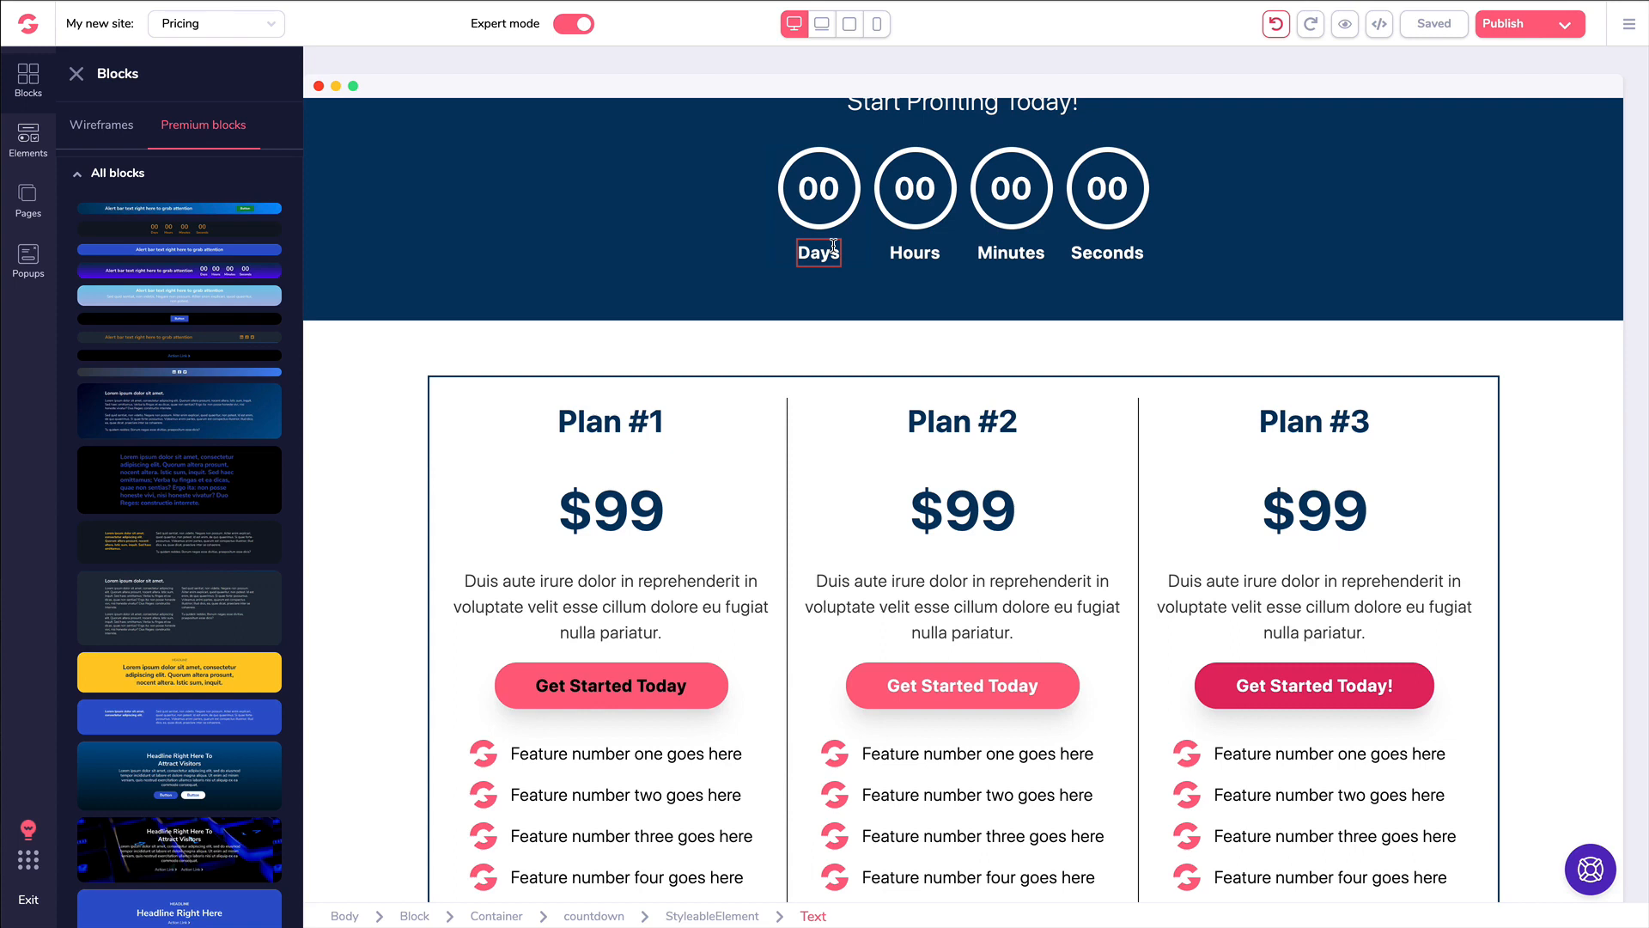
{"action": "left_click", "coordinate": [688, 243]}
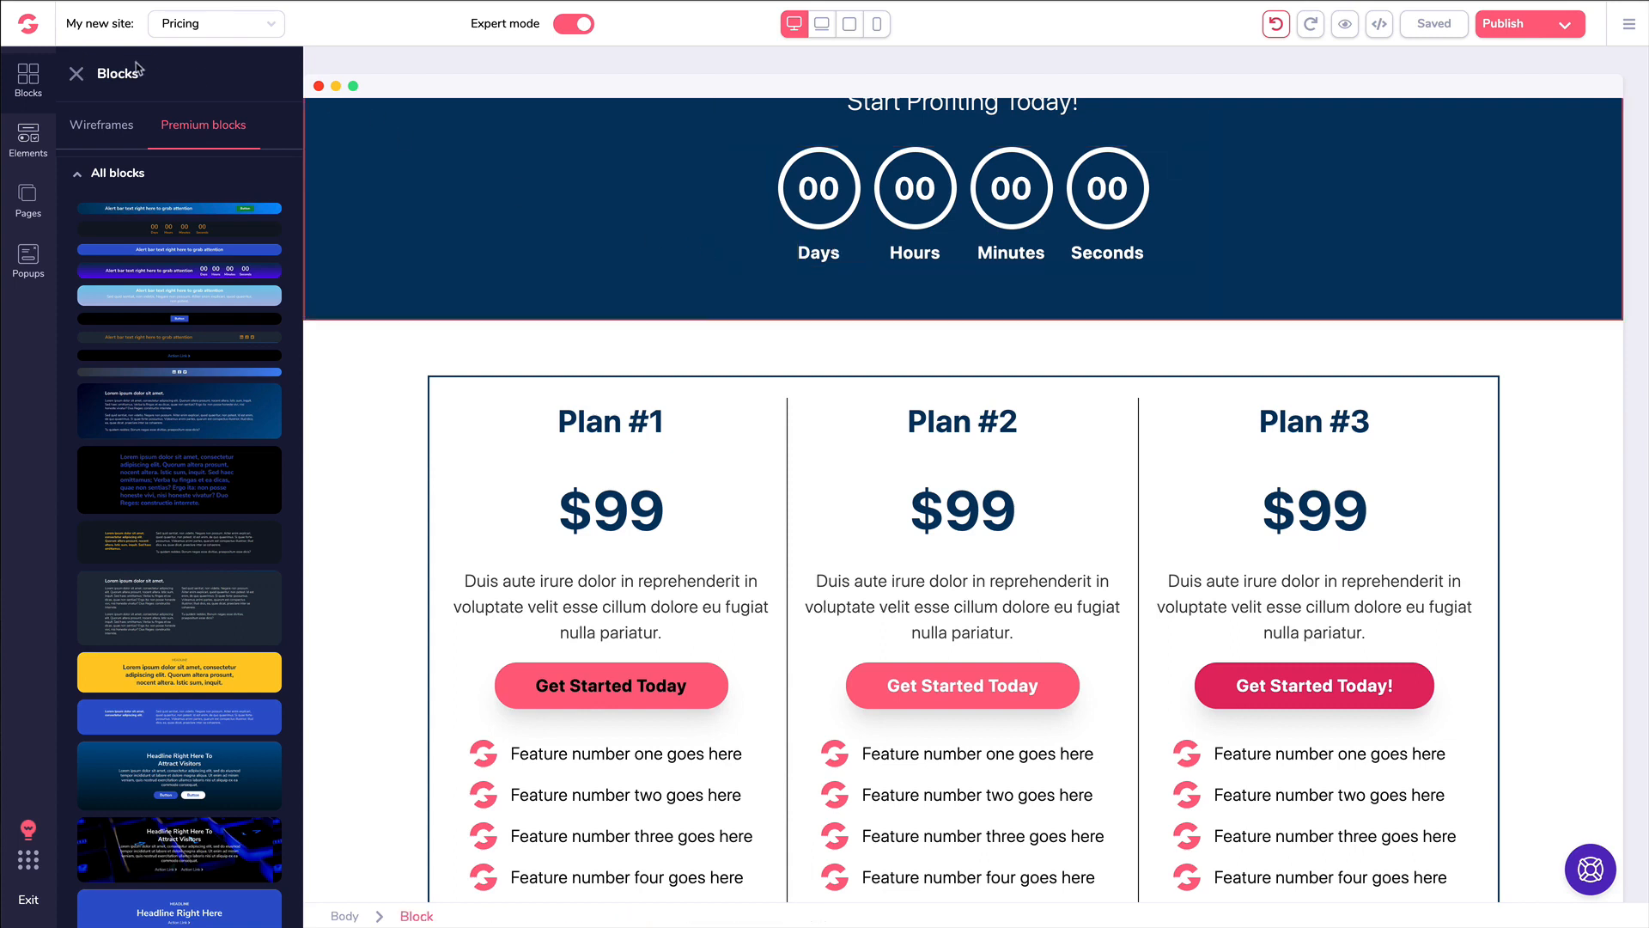
{"action": "left_click", "coordinate": [76, 73]}
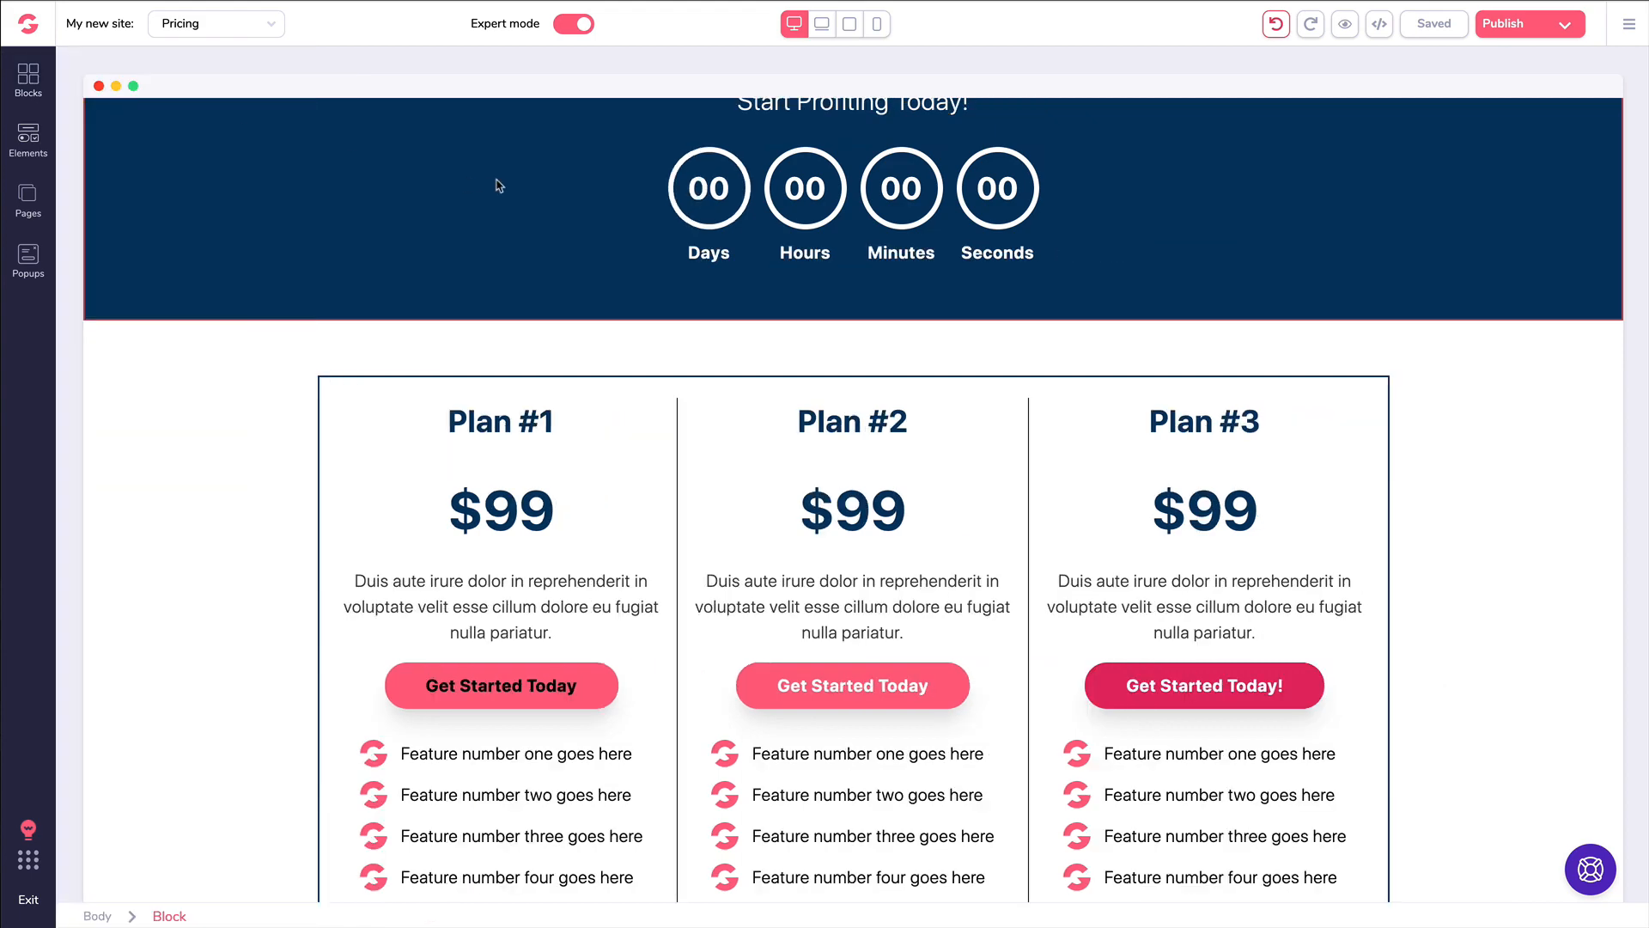
{"action": "scroll", "coordinate": [497, 184], "scroll_direction": "up", "scroll_amount": 5}
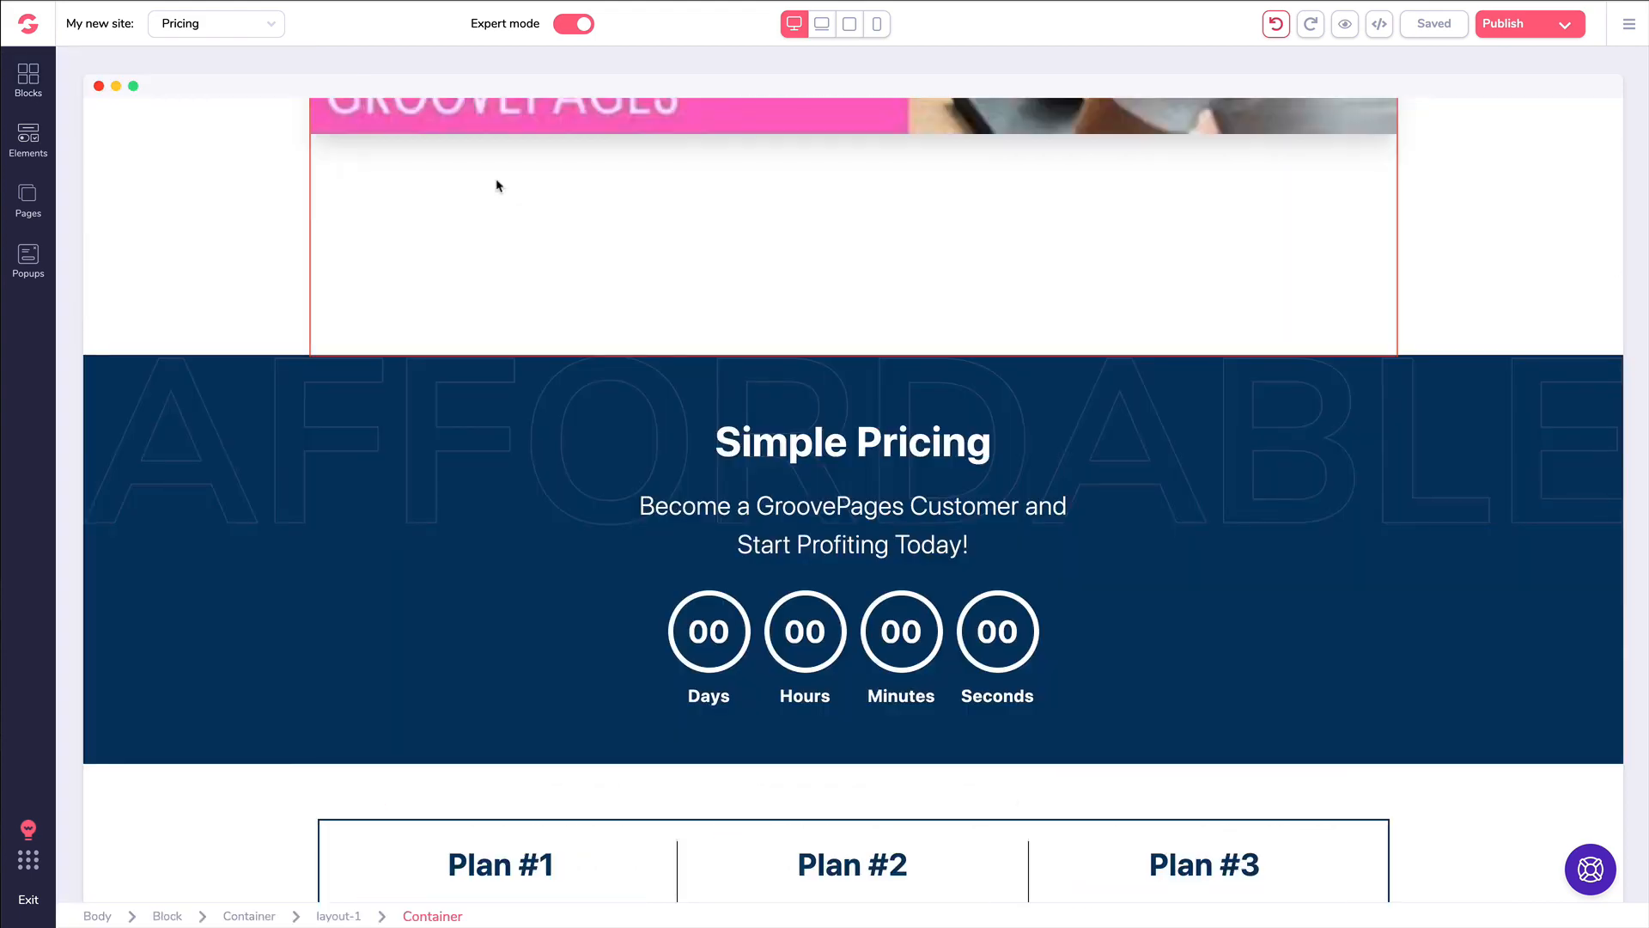